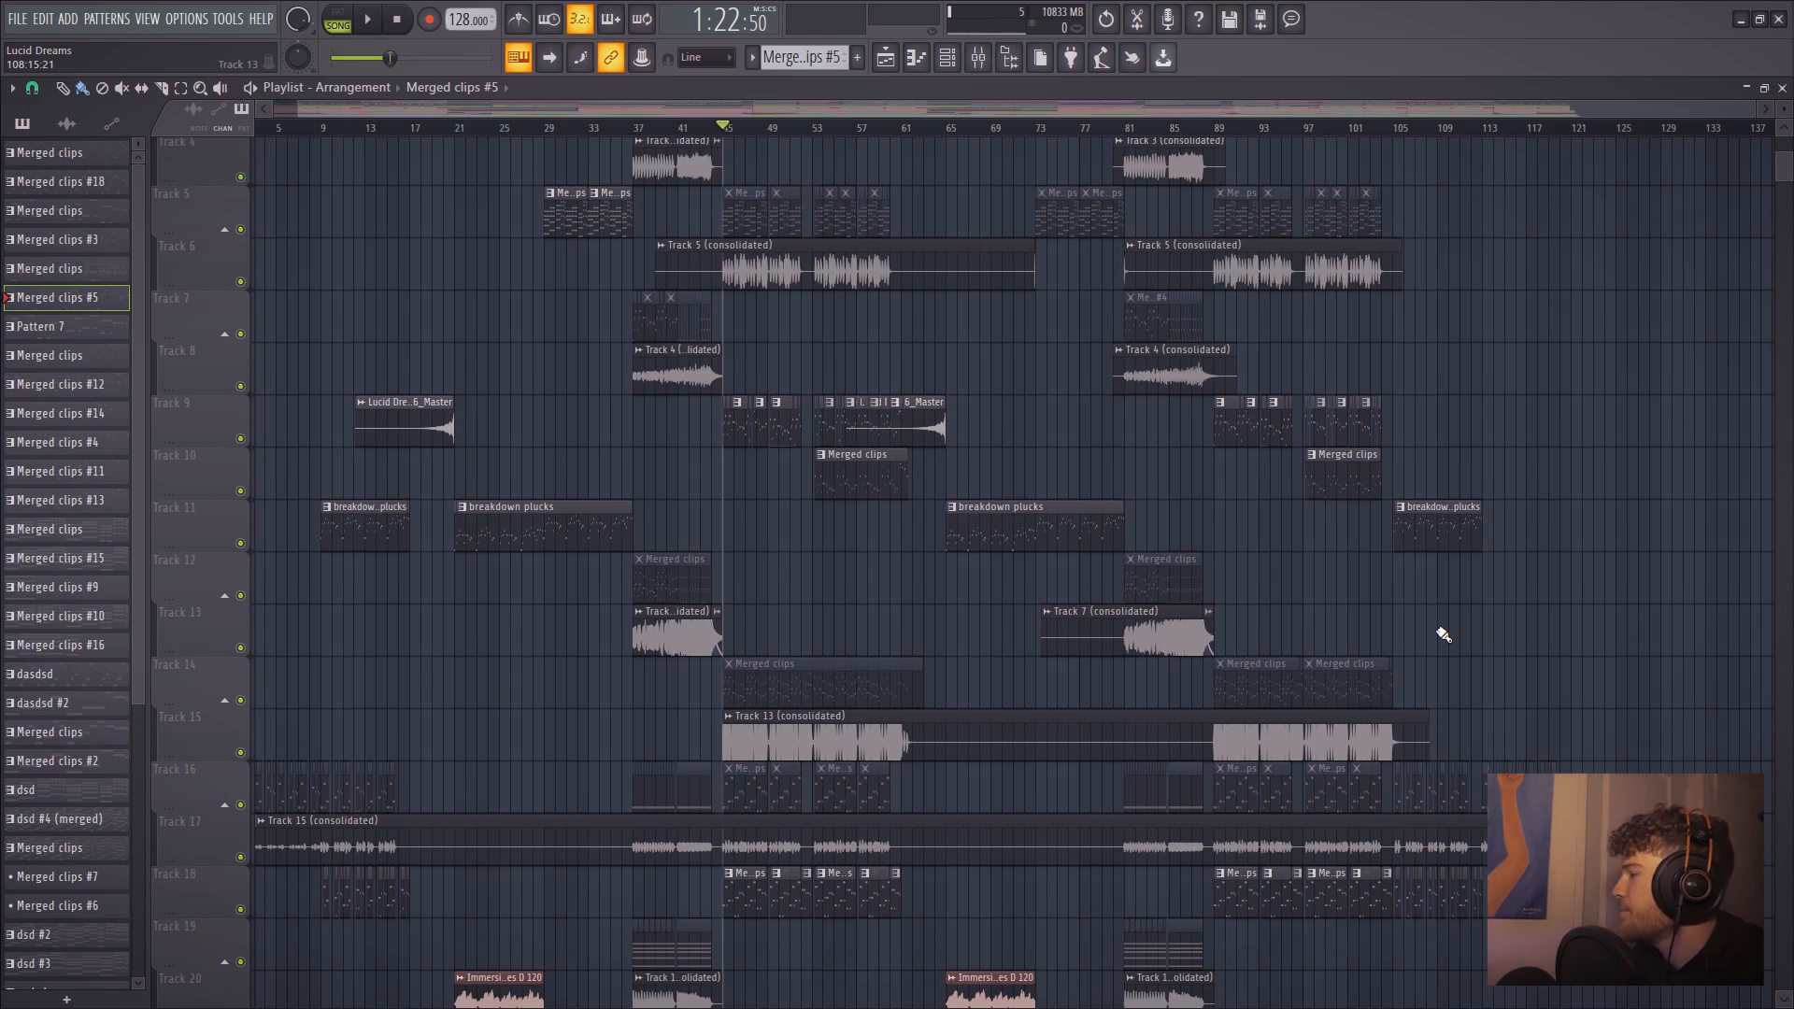
Open the notes of the Serum #6 channel in the piano roll from the melody clip at bar 45 on Track 9
left_click_drag(693, 528, 662, 601)
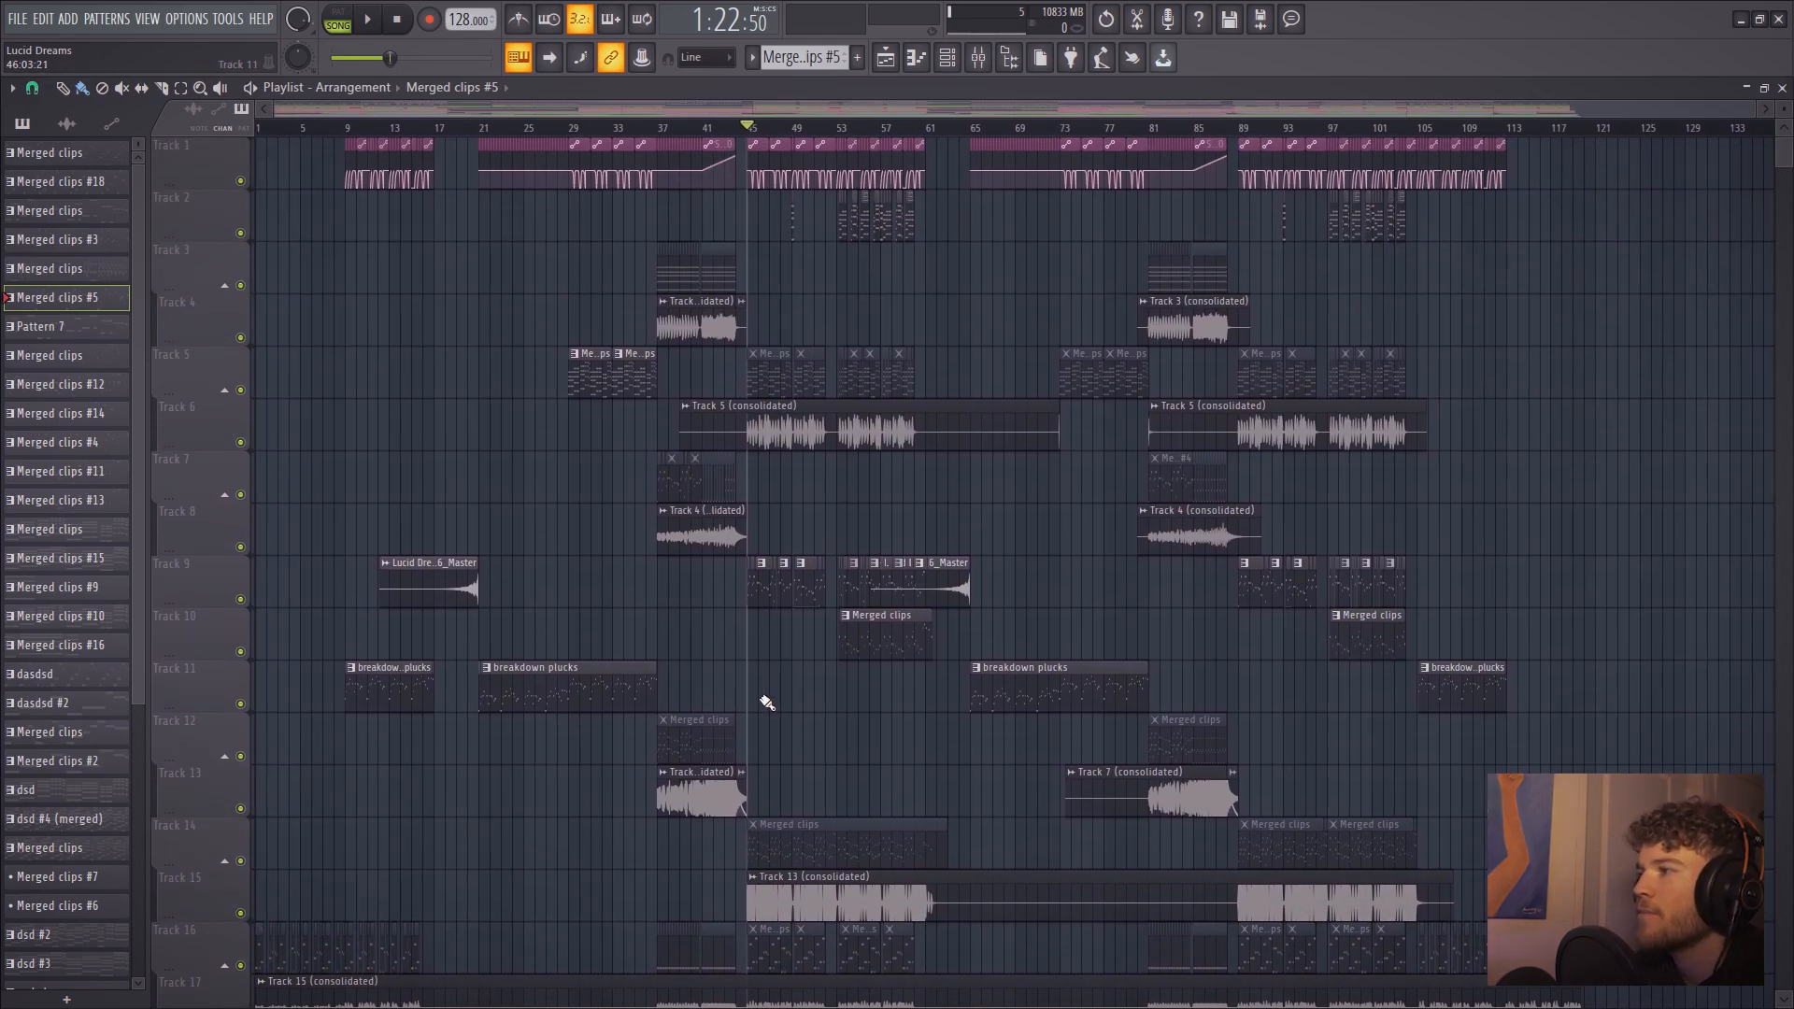
double_click(755, 596)
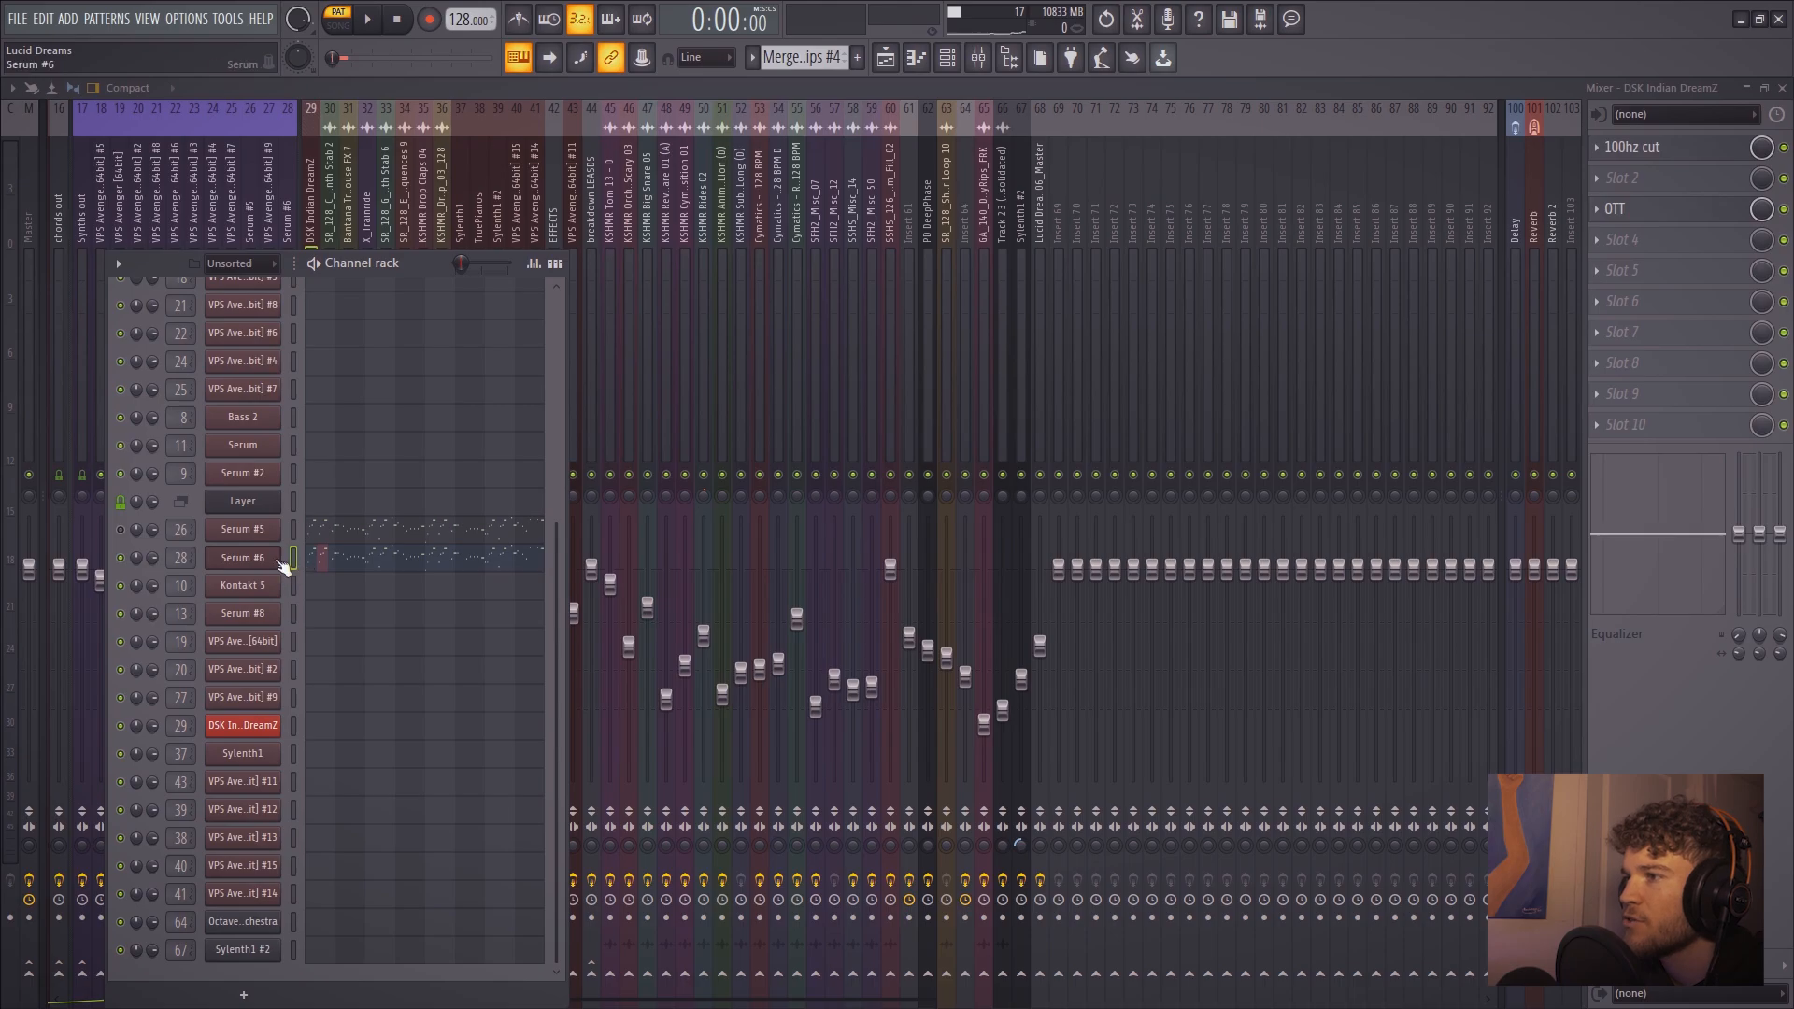
left_click(331, 568)
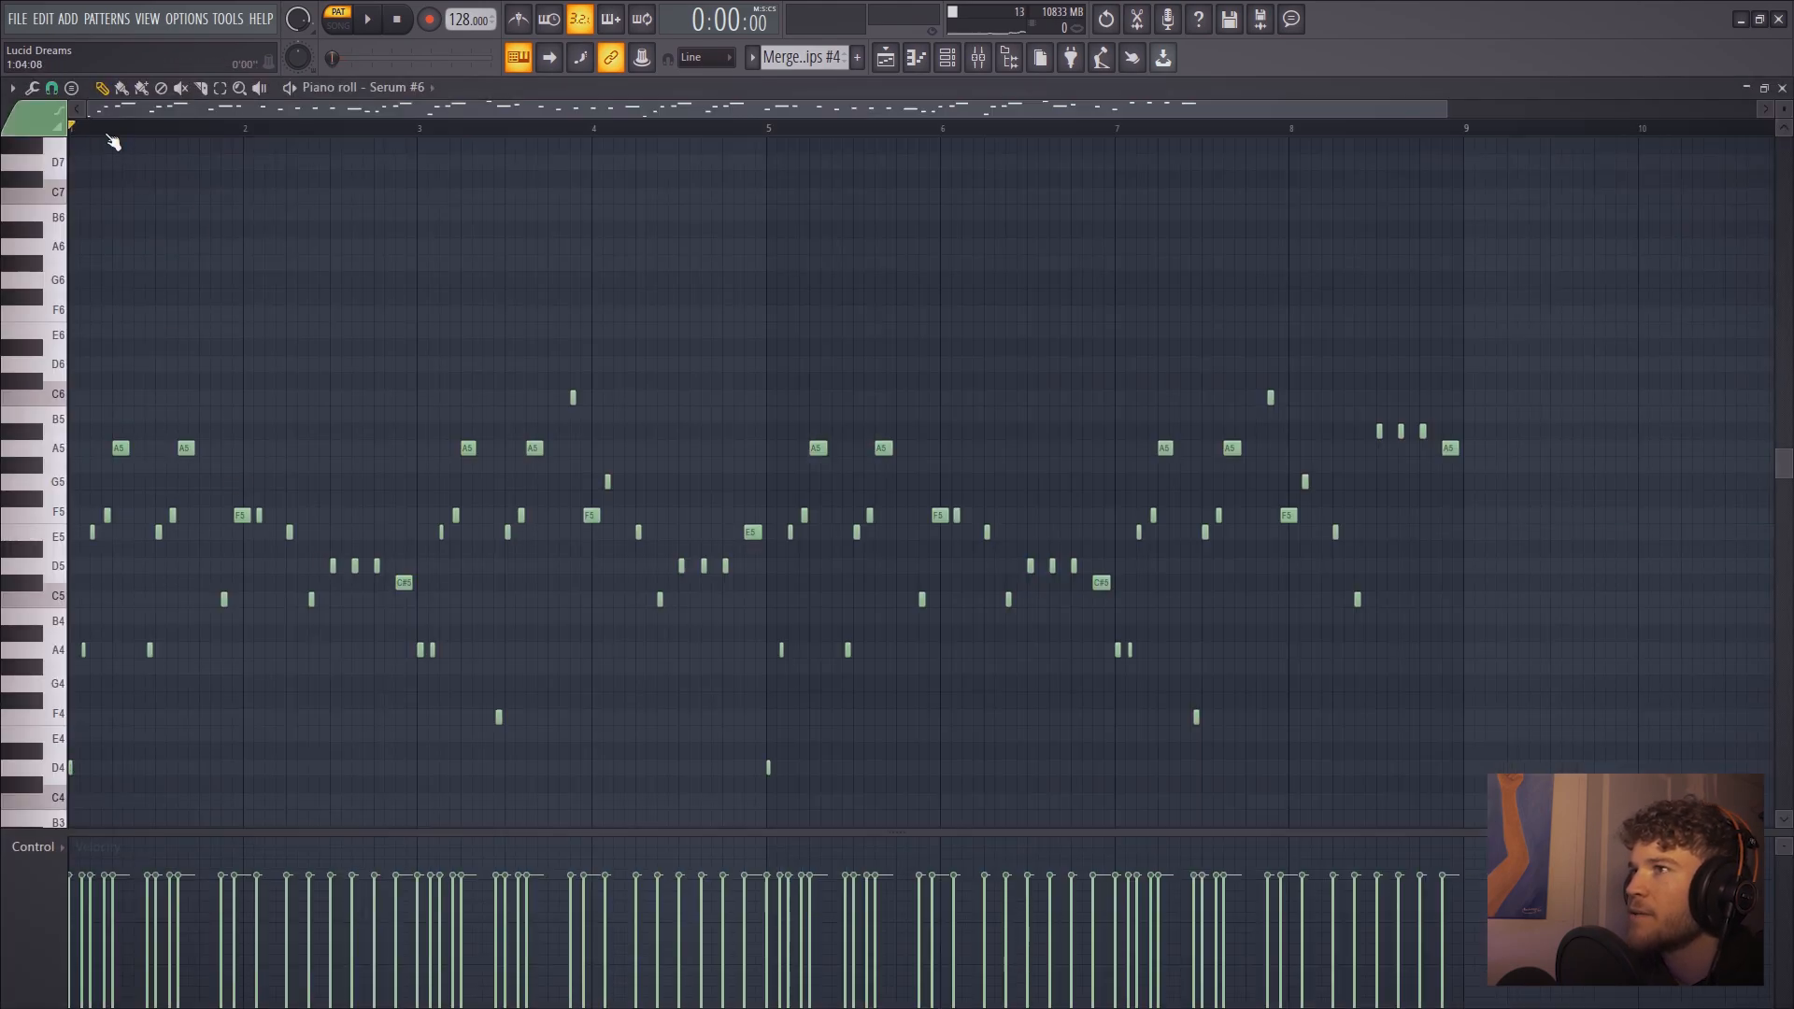
Listen to the Serum #6 melody from its start and again from the second half, and return the playhead to bar 1
key("space")
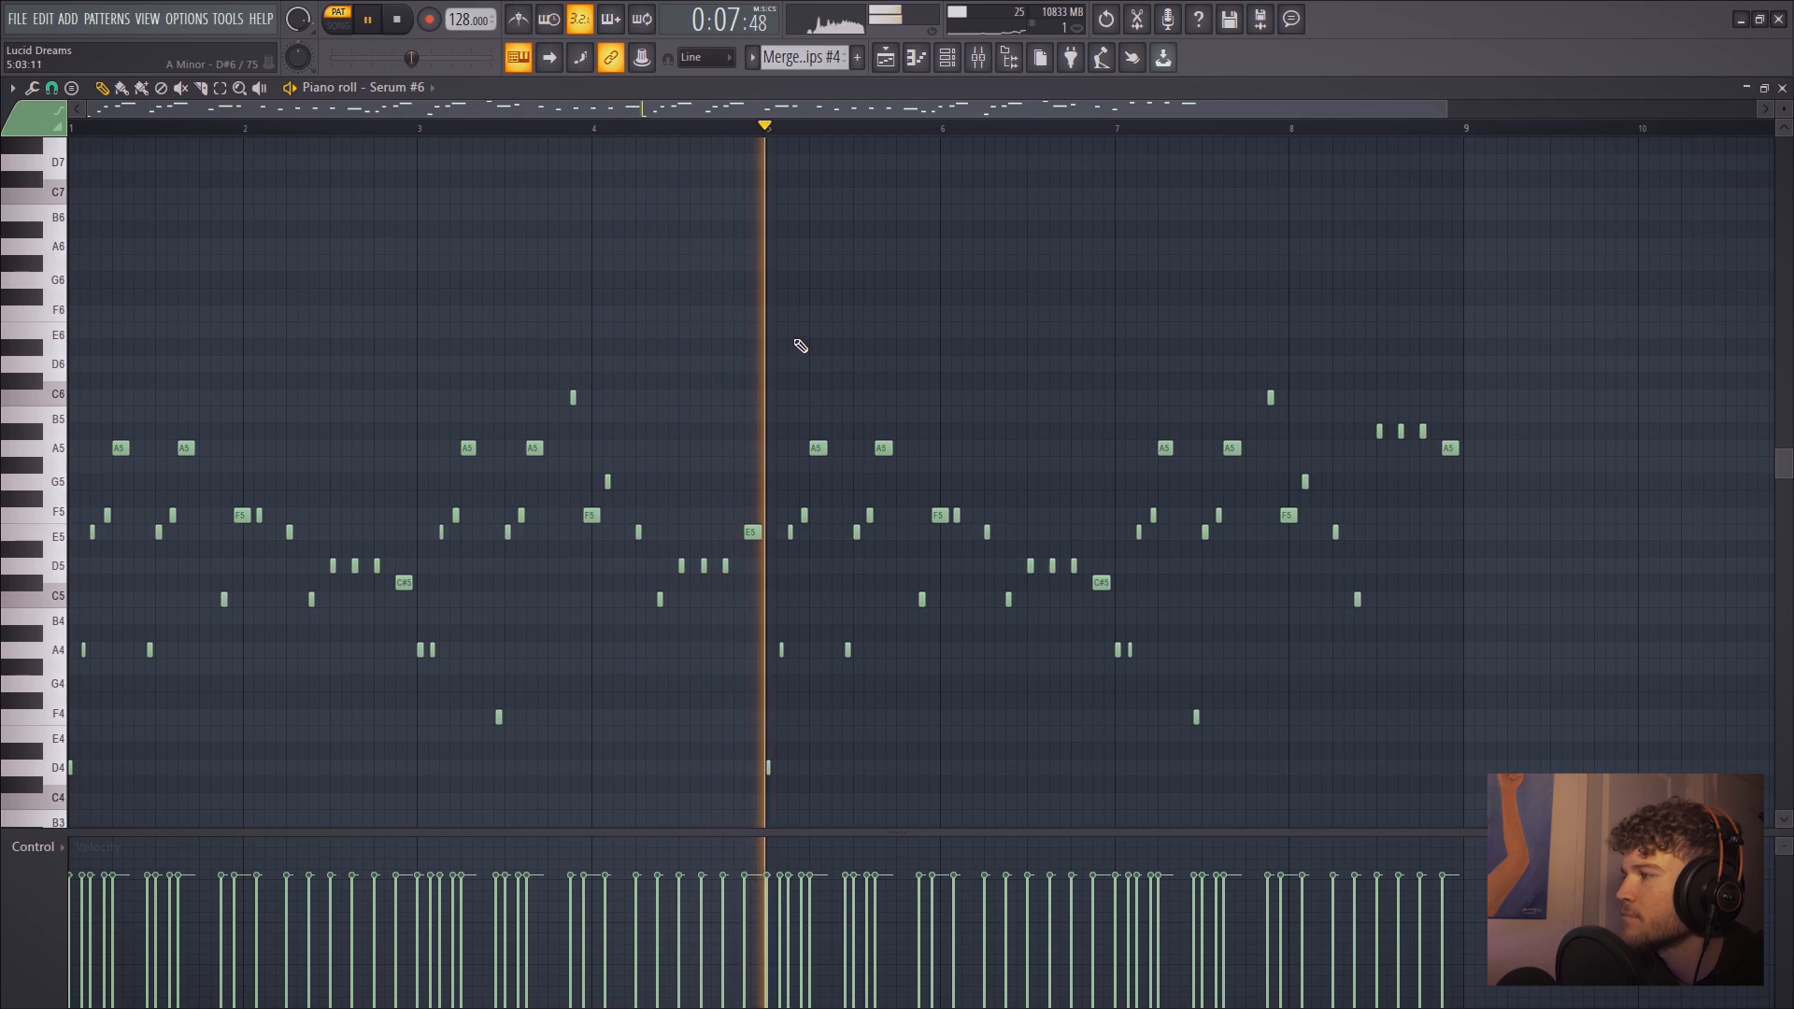
key("space")
left_click(1065, 126)
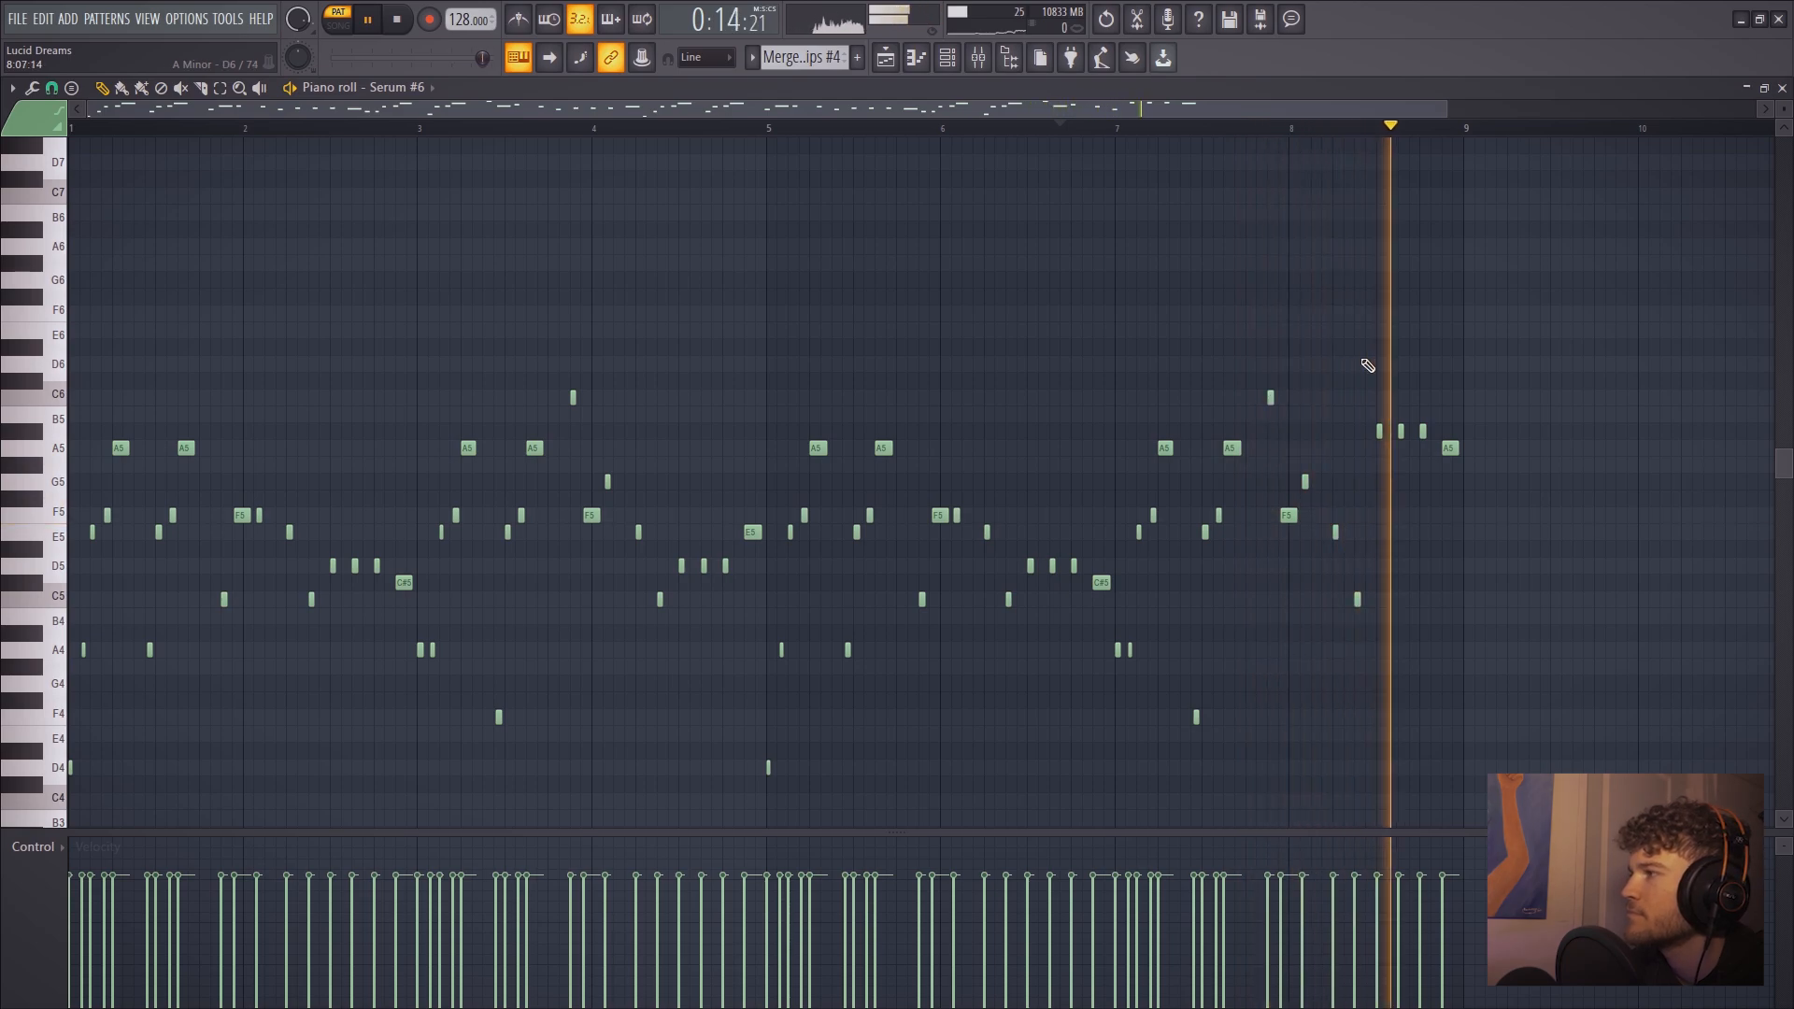
key("space")
left_click(78, 128)
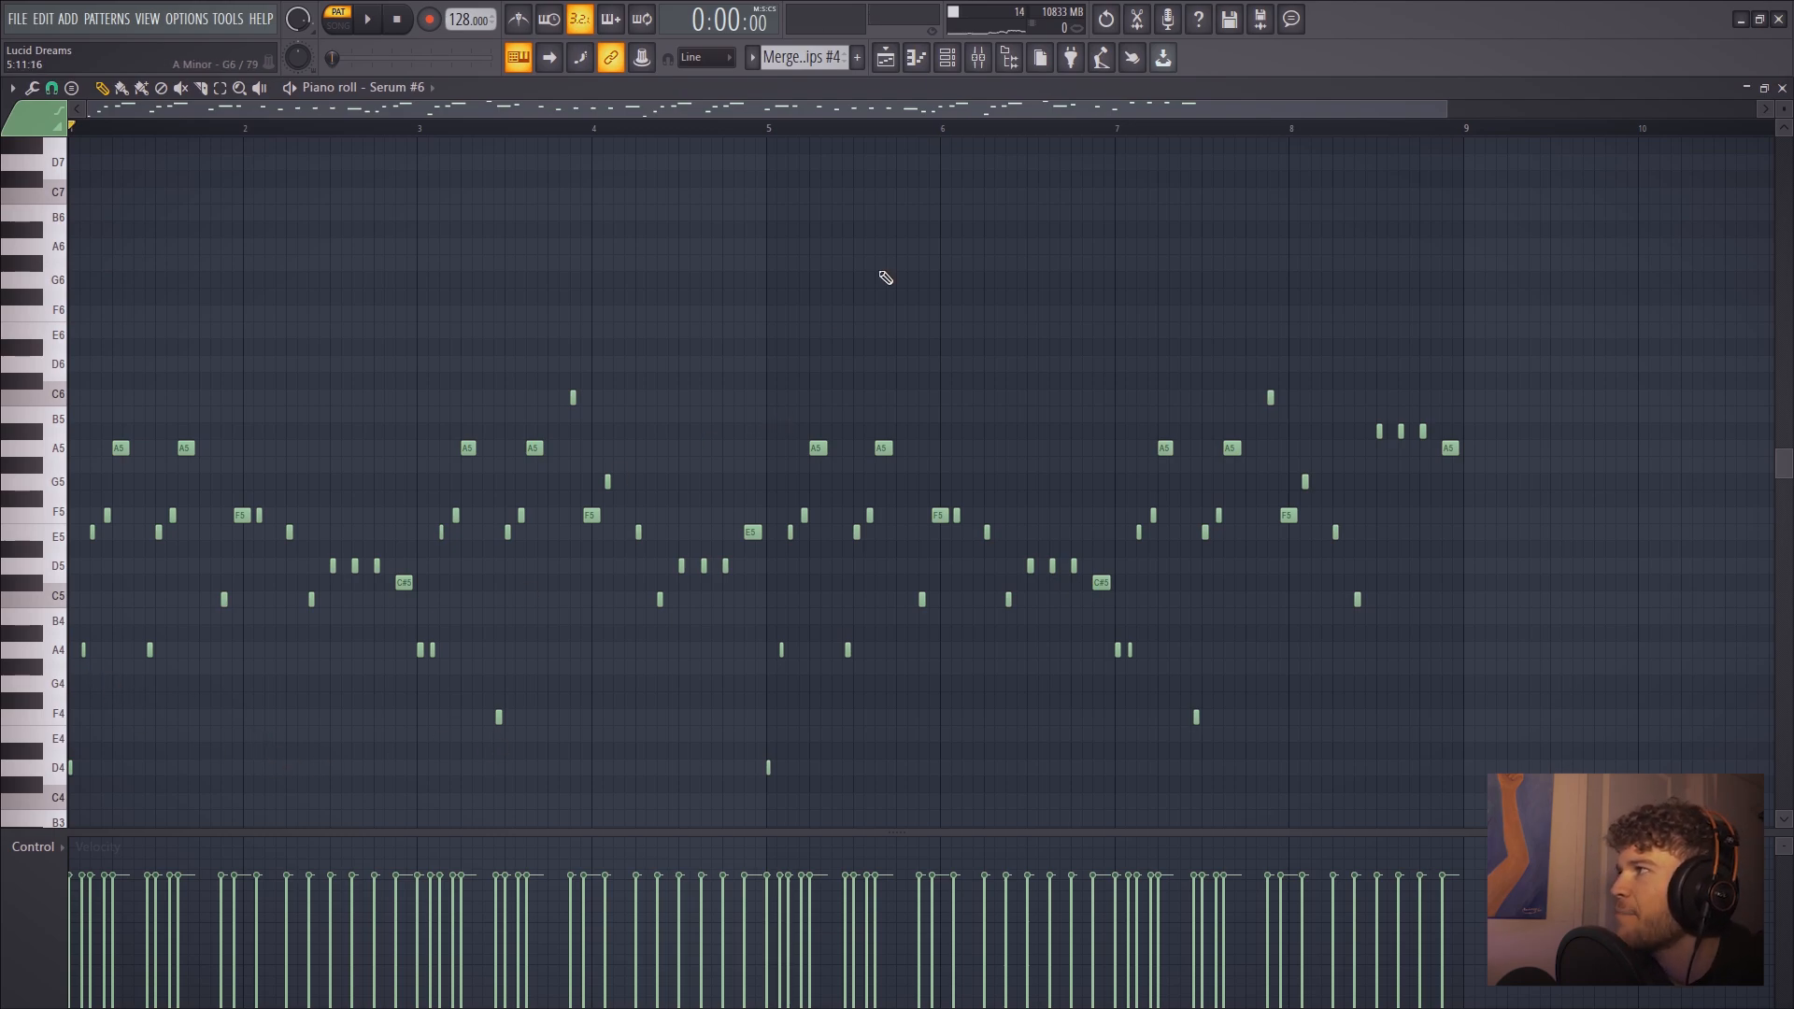
Return to the playlist, solo Track 5 with its clips at bars 45 and 49 unmuted, and set the playhead to bar 45
left_click(886, 58)
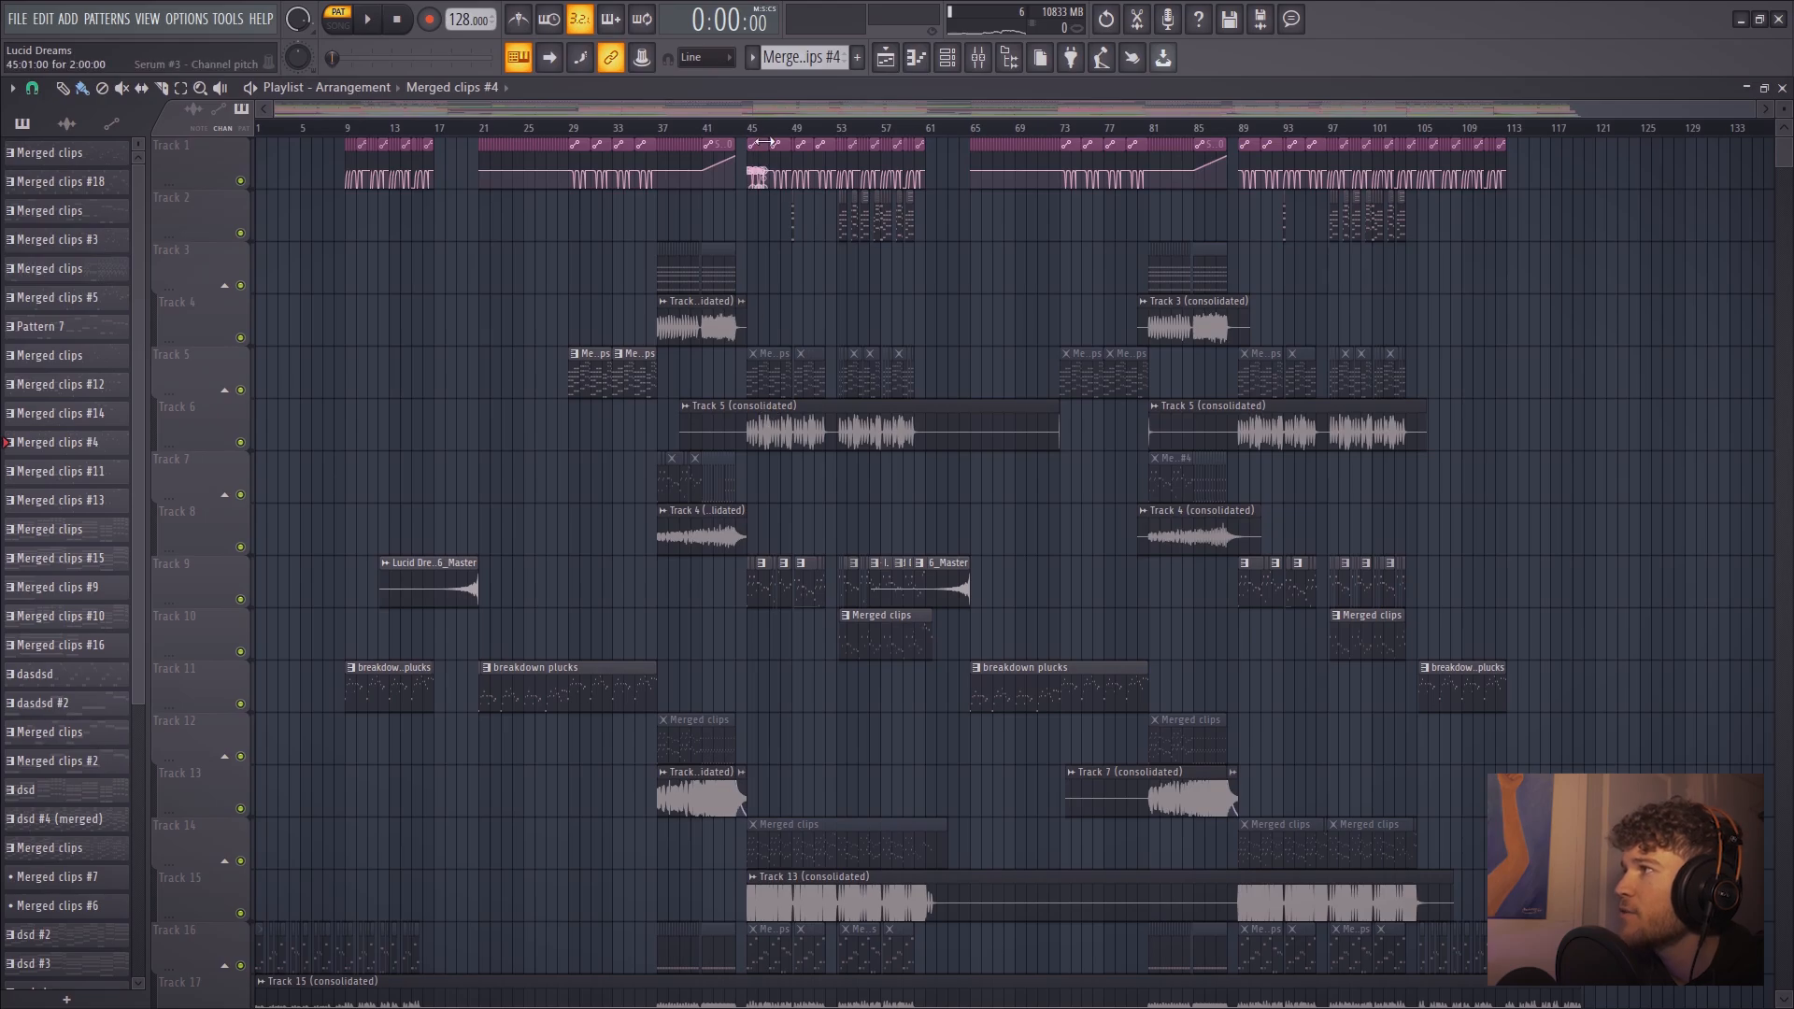
scroll(768, 420, "up", 4)
left_click(768, 421)
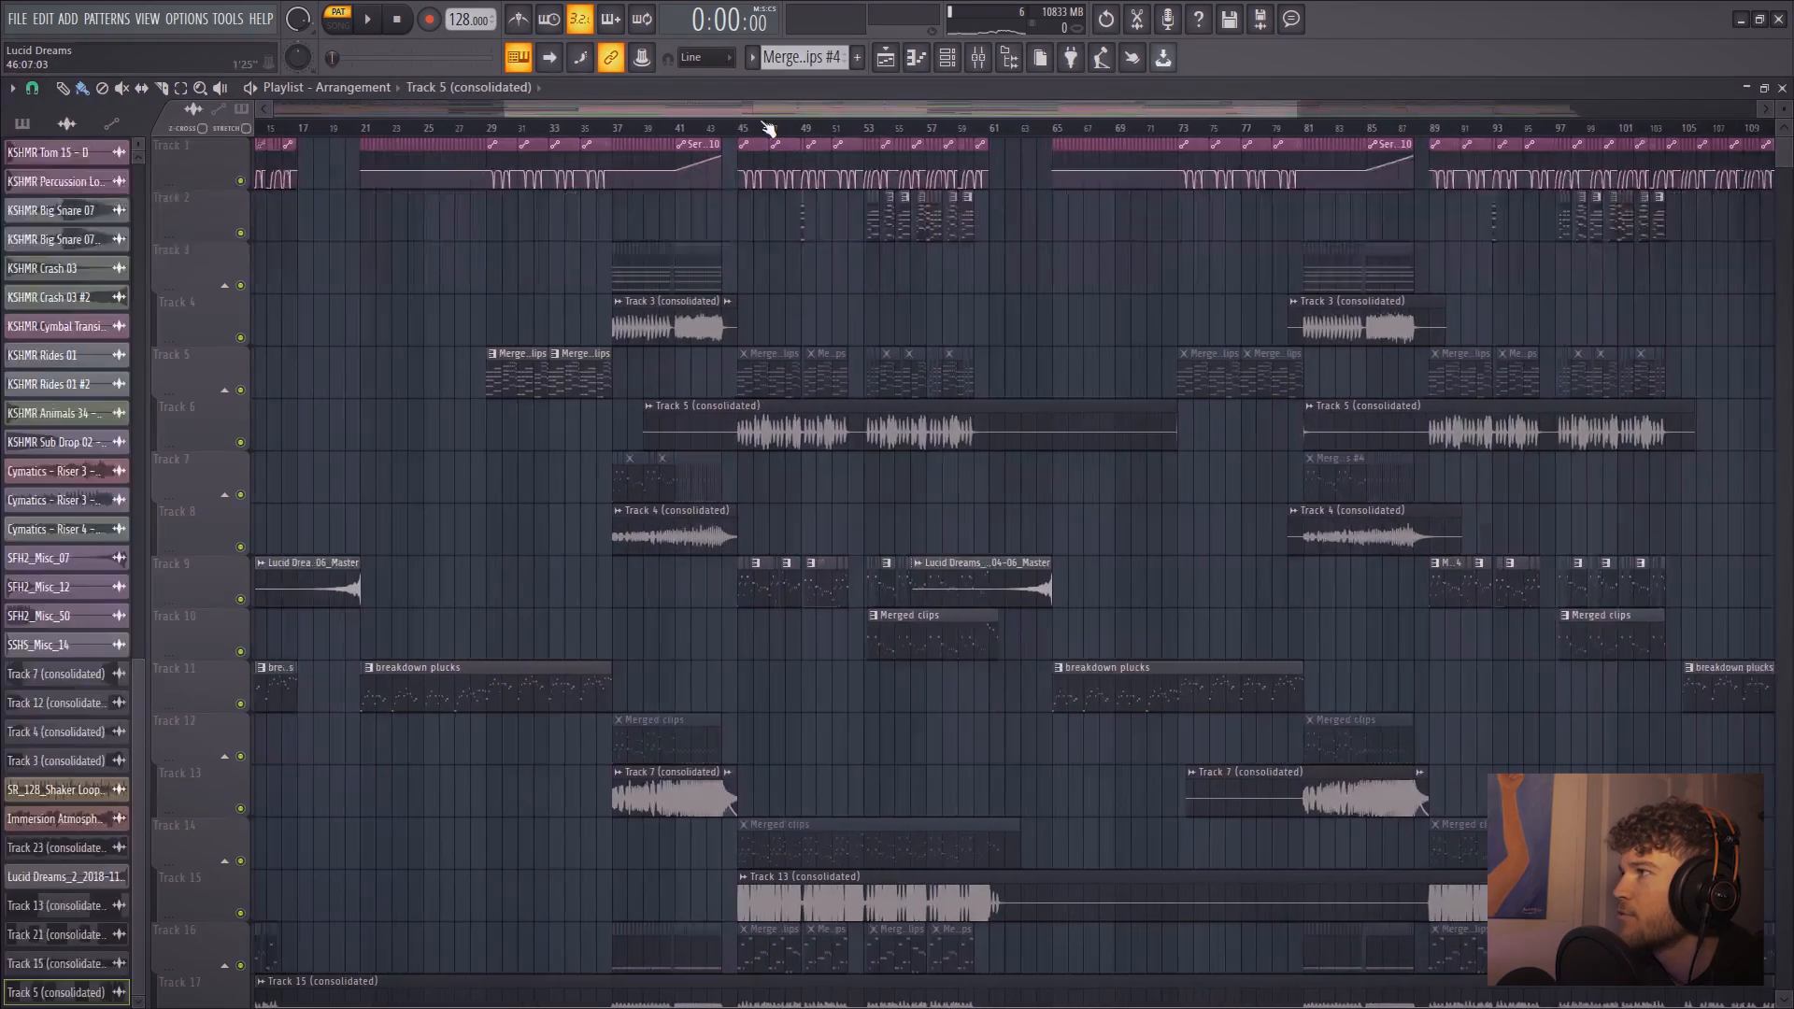
scroll(761, 421, "up", 3)
right_click(242, 392)
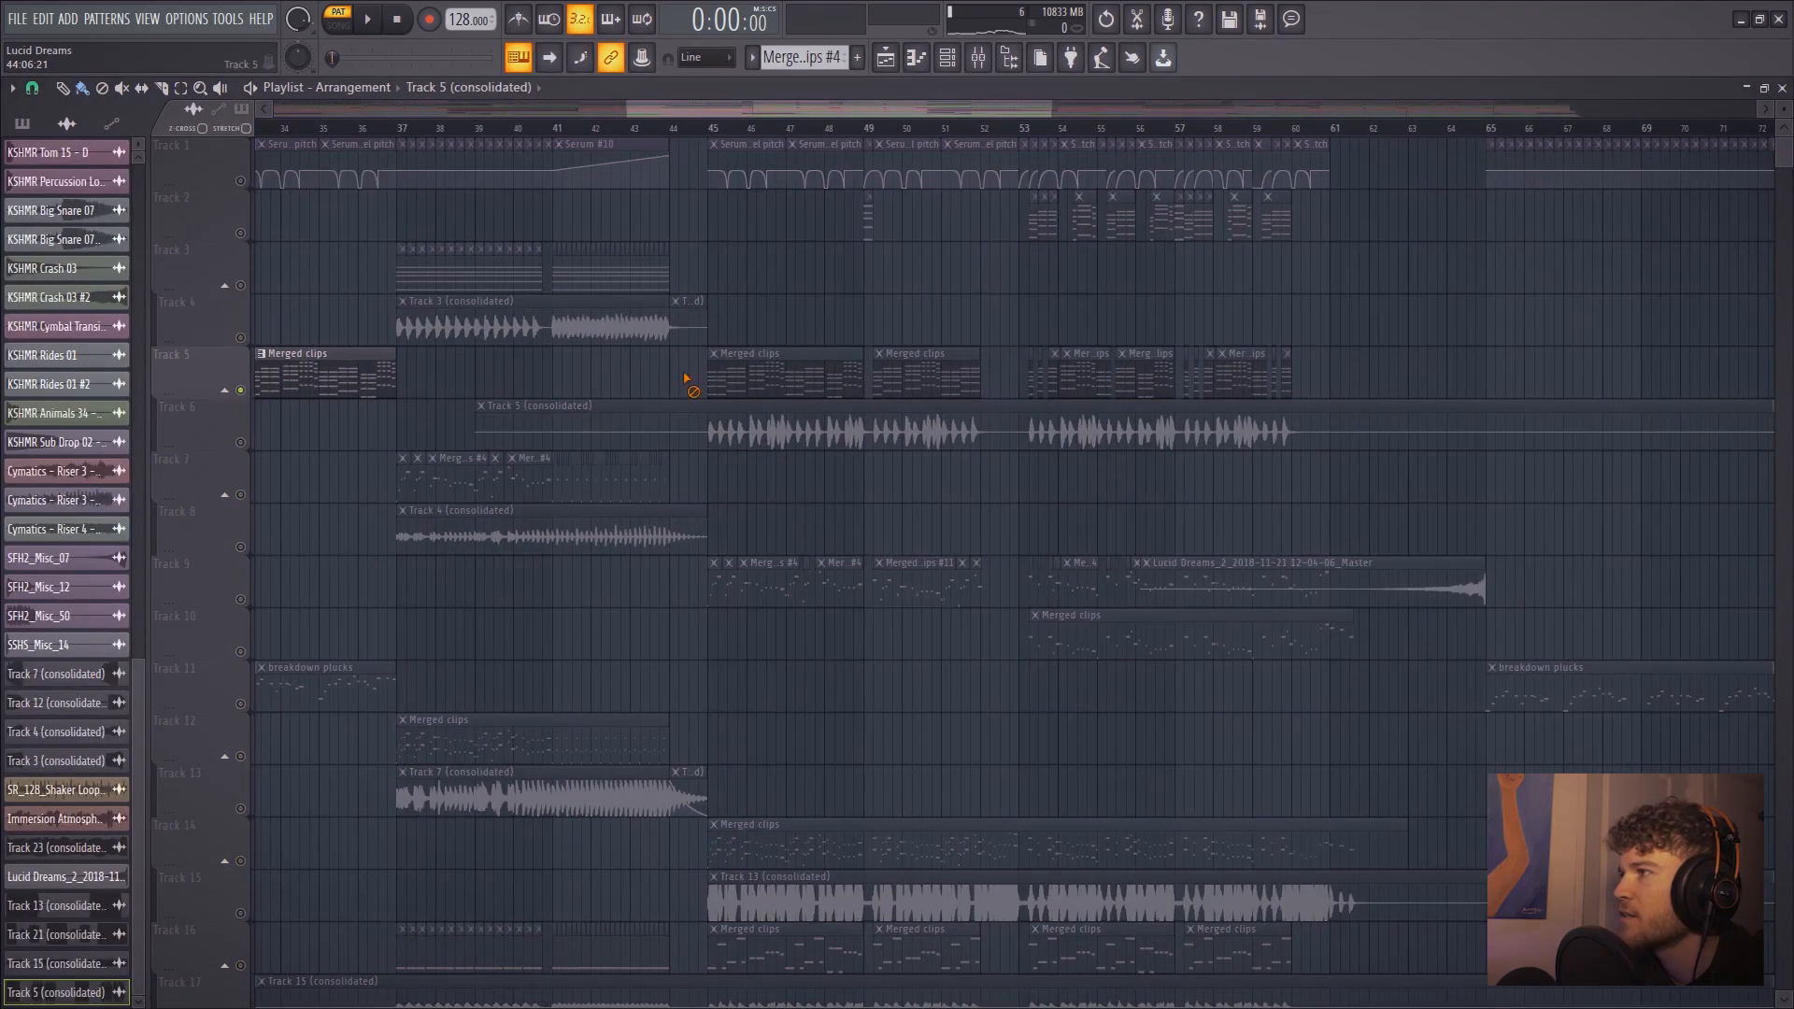
left_click(711, 130)
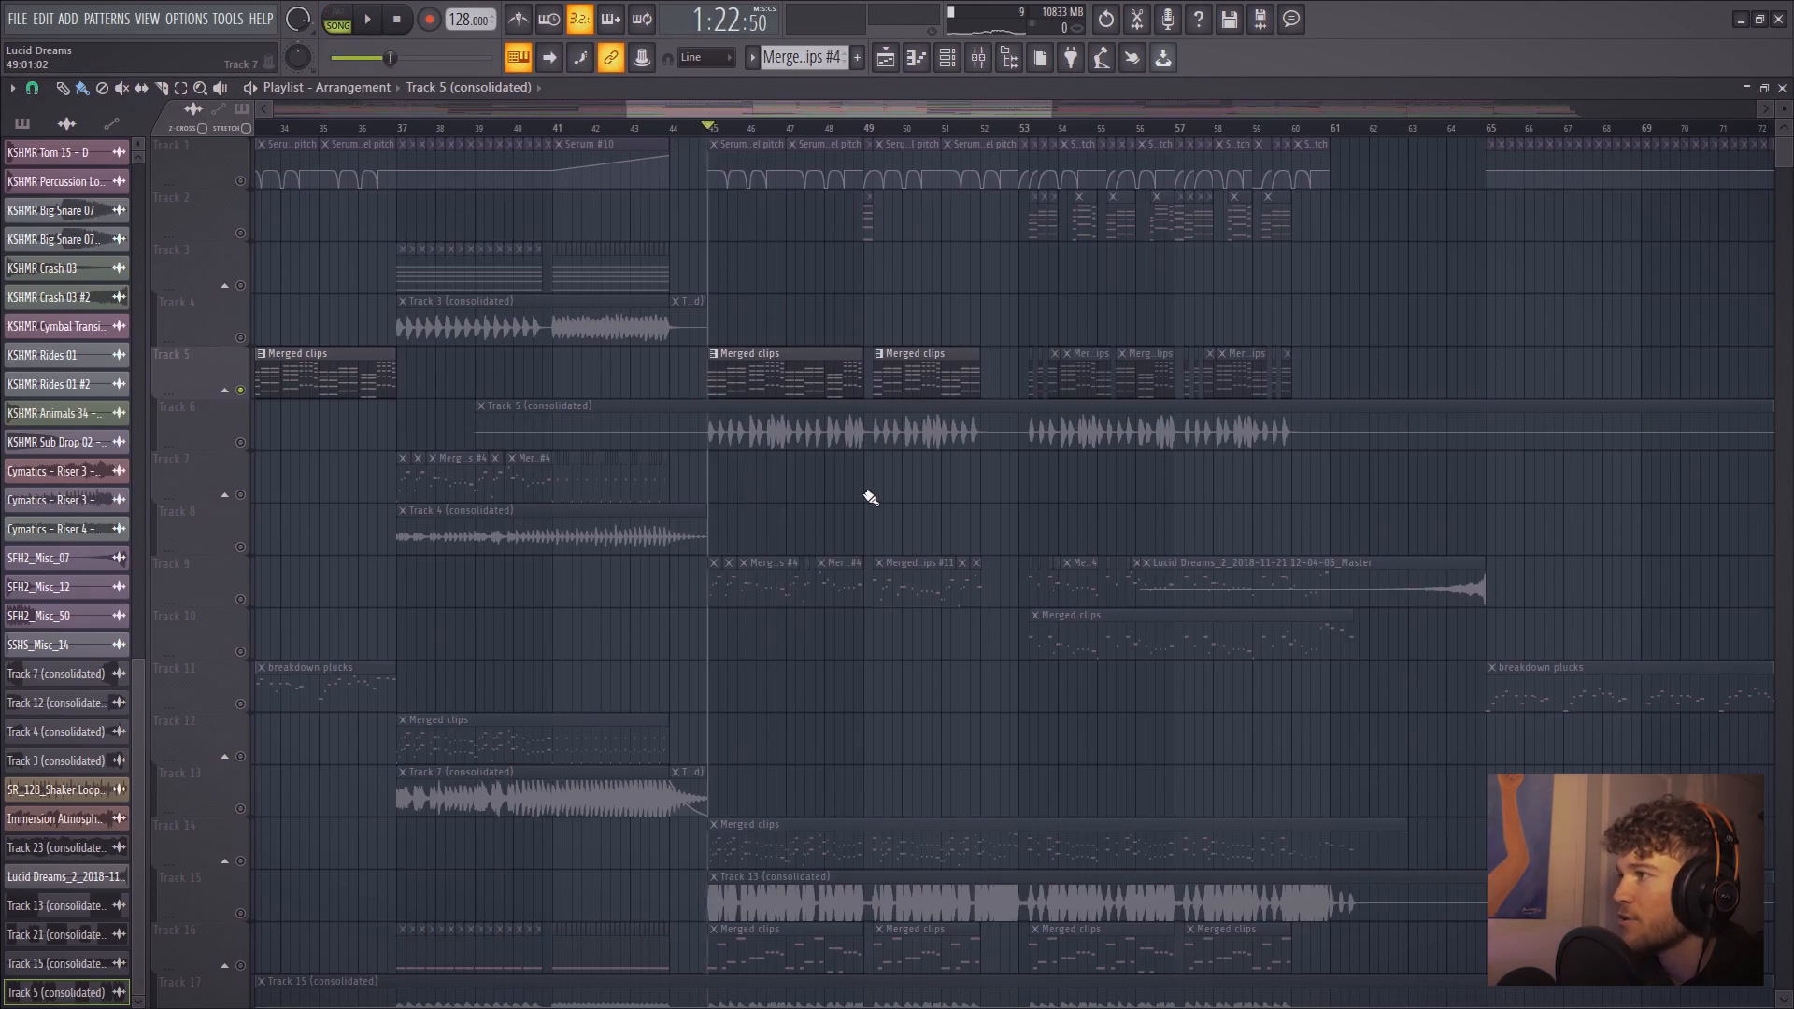
Show the chord clip's Layer #2 notes in the piano roll and open the Layer #2 channel's settings
key("F7")
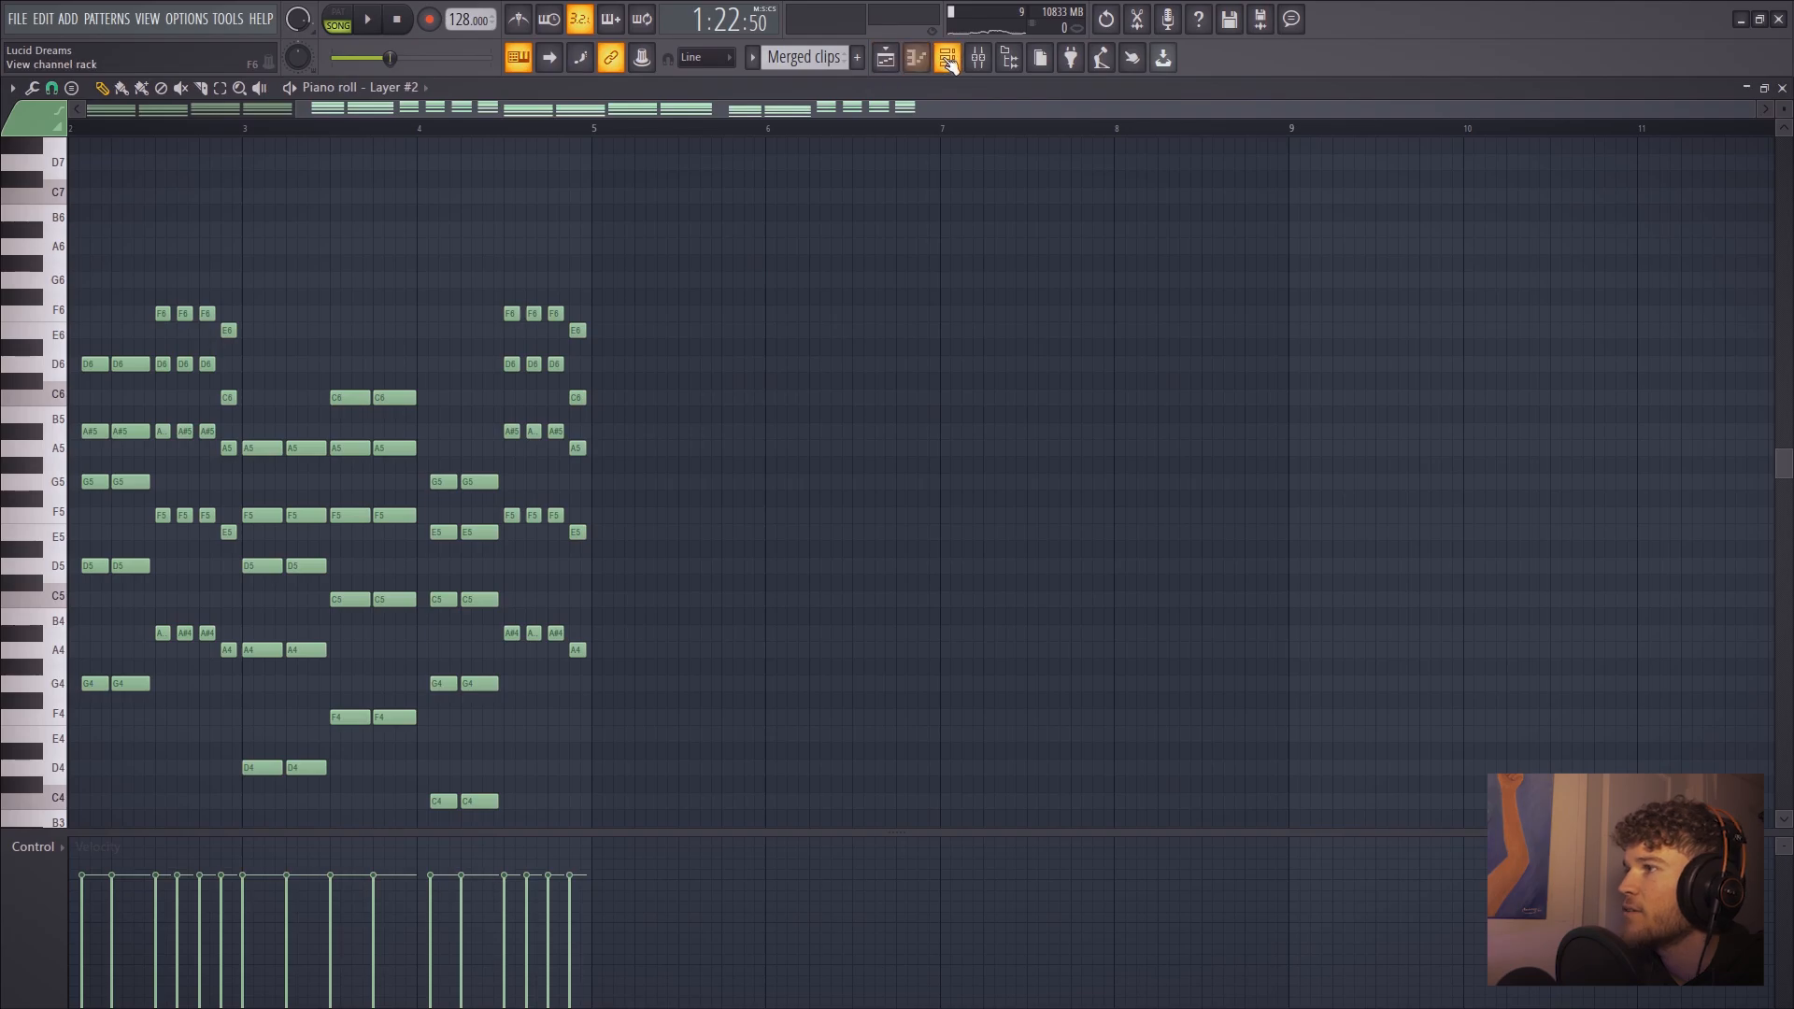
key("F6")
scroll(415, 592, "up", 4)
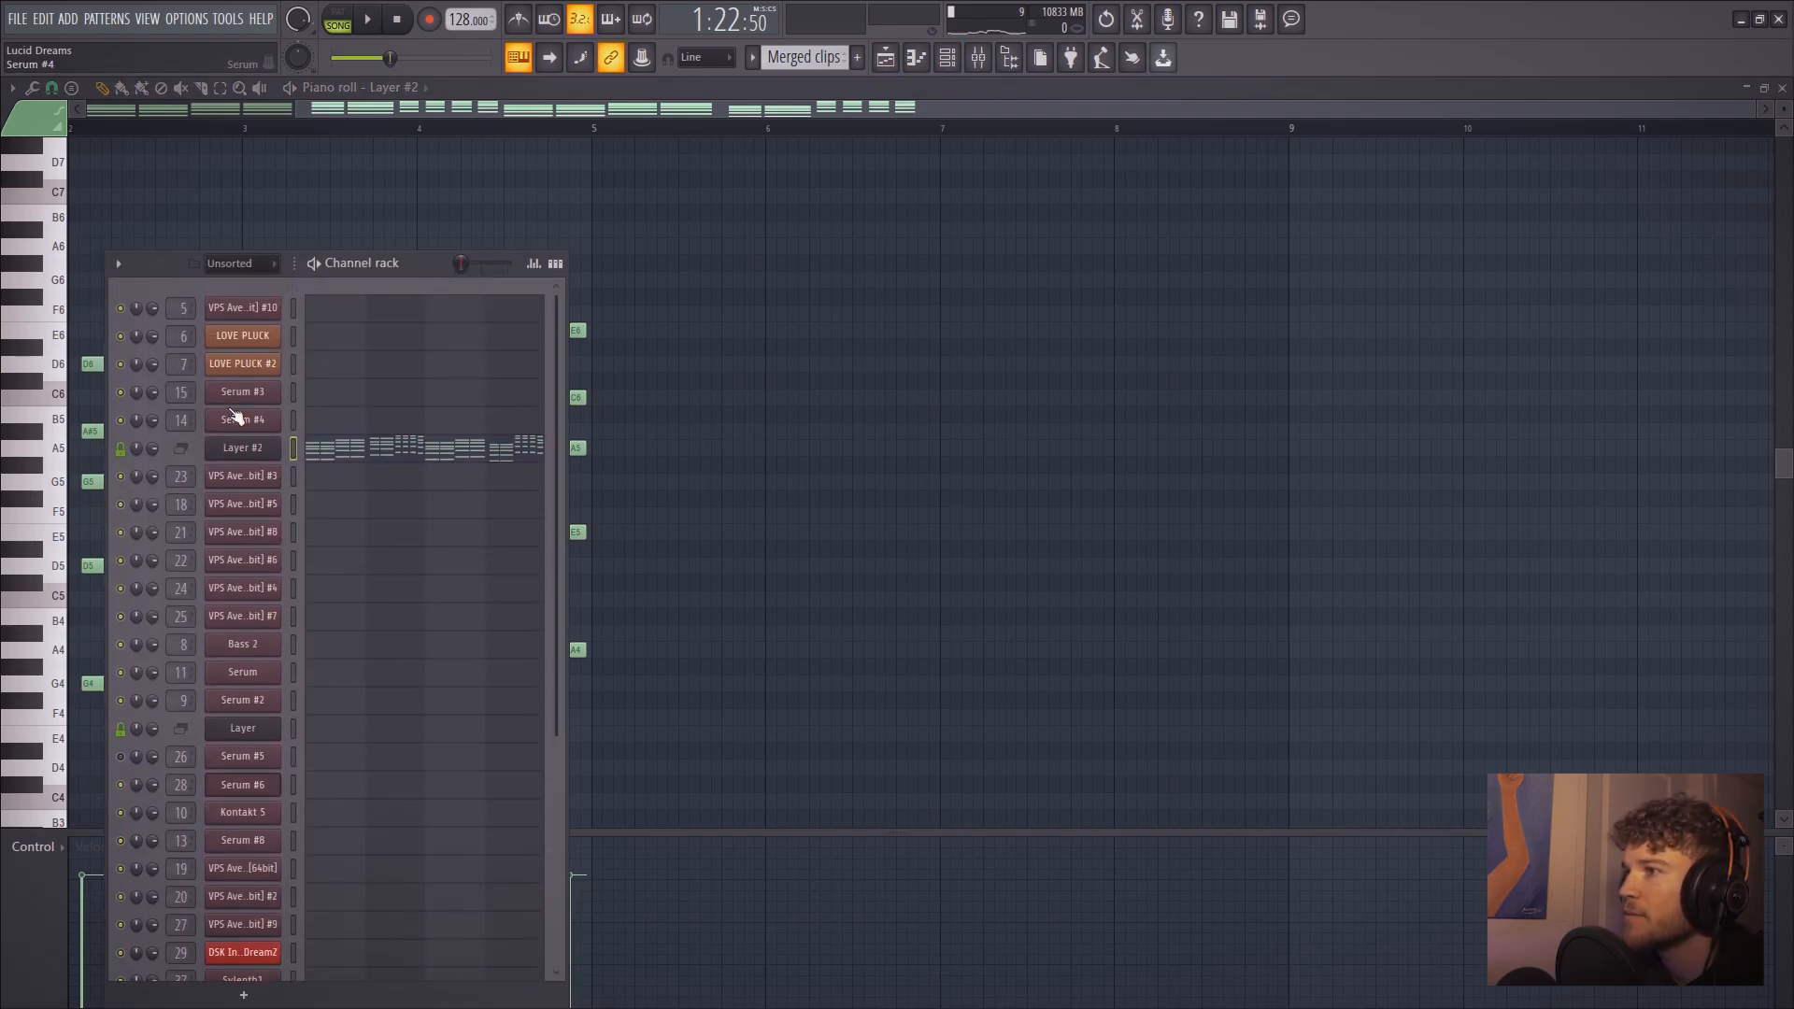
left_click(267, 450)
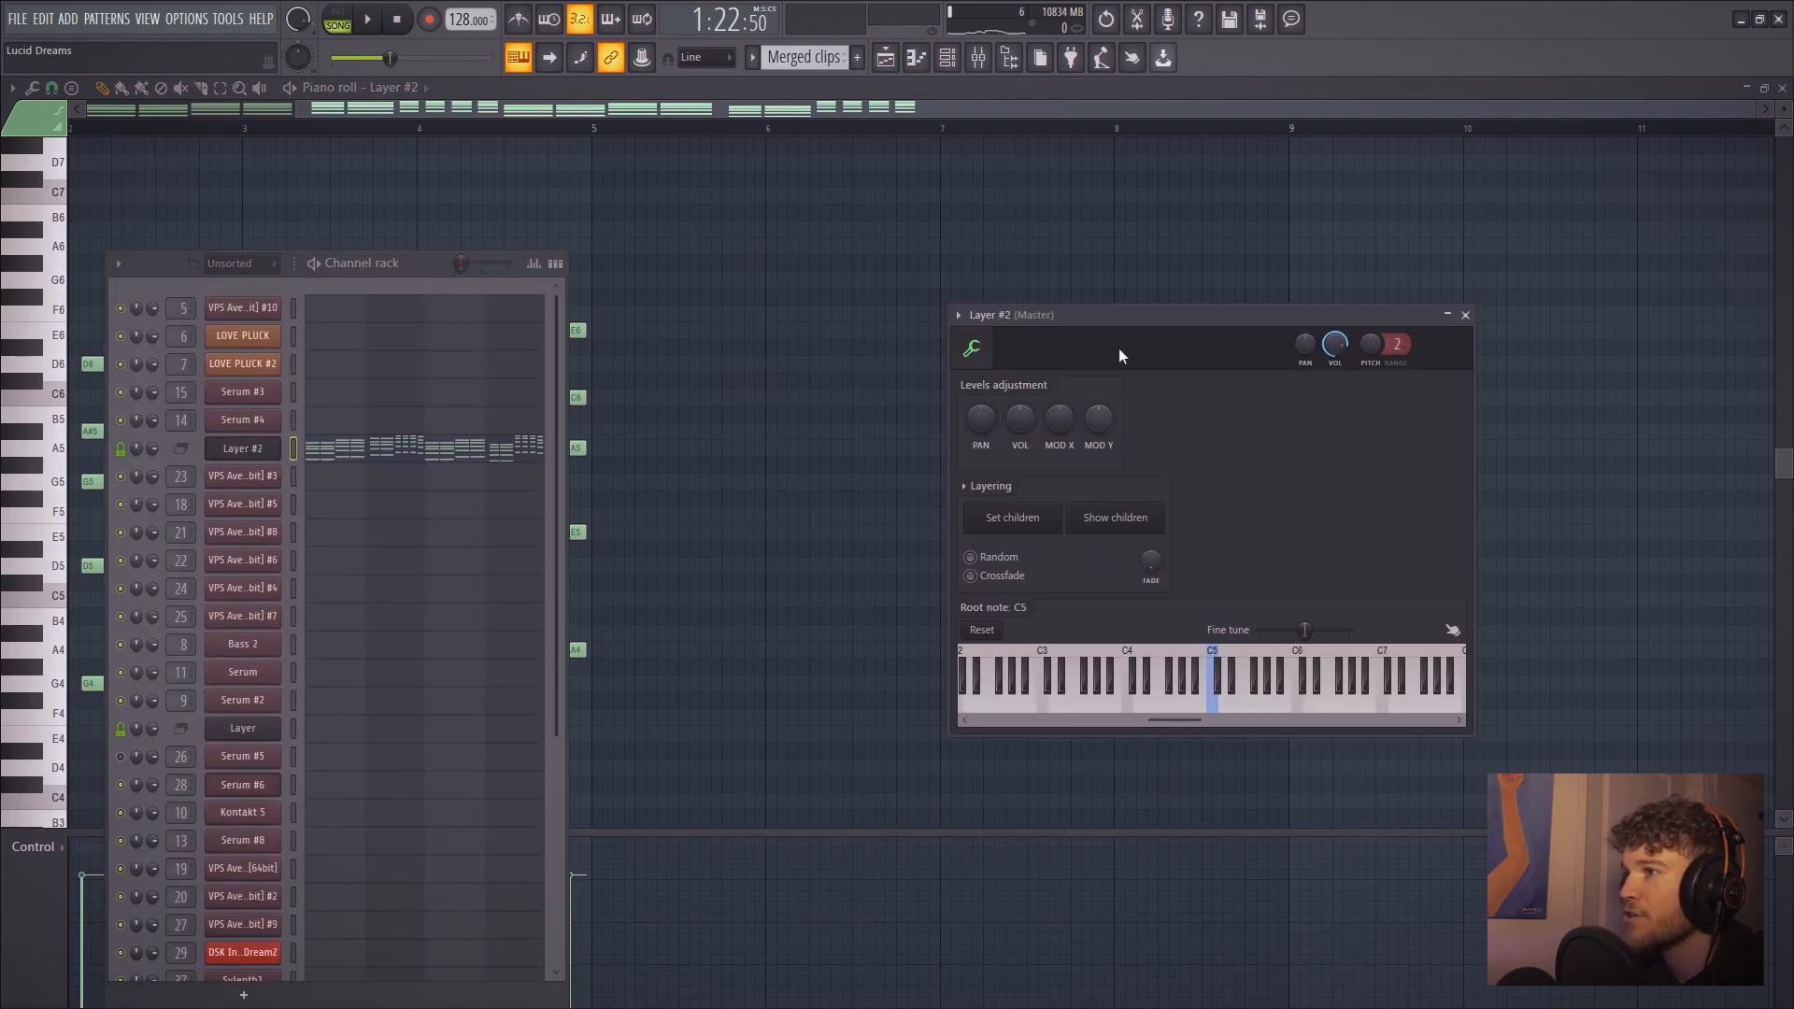
left_click_drag(1130, 347, 1028, 340)
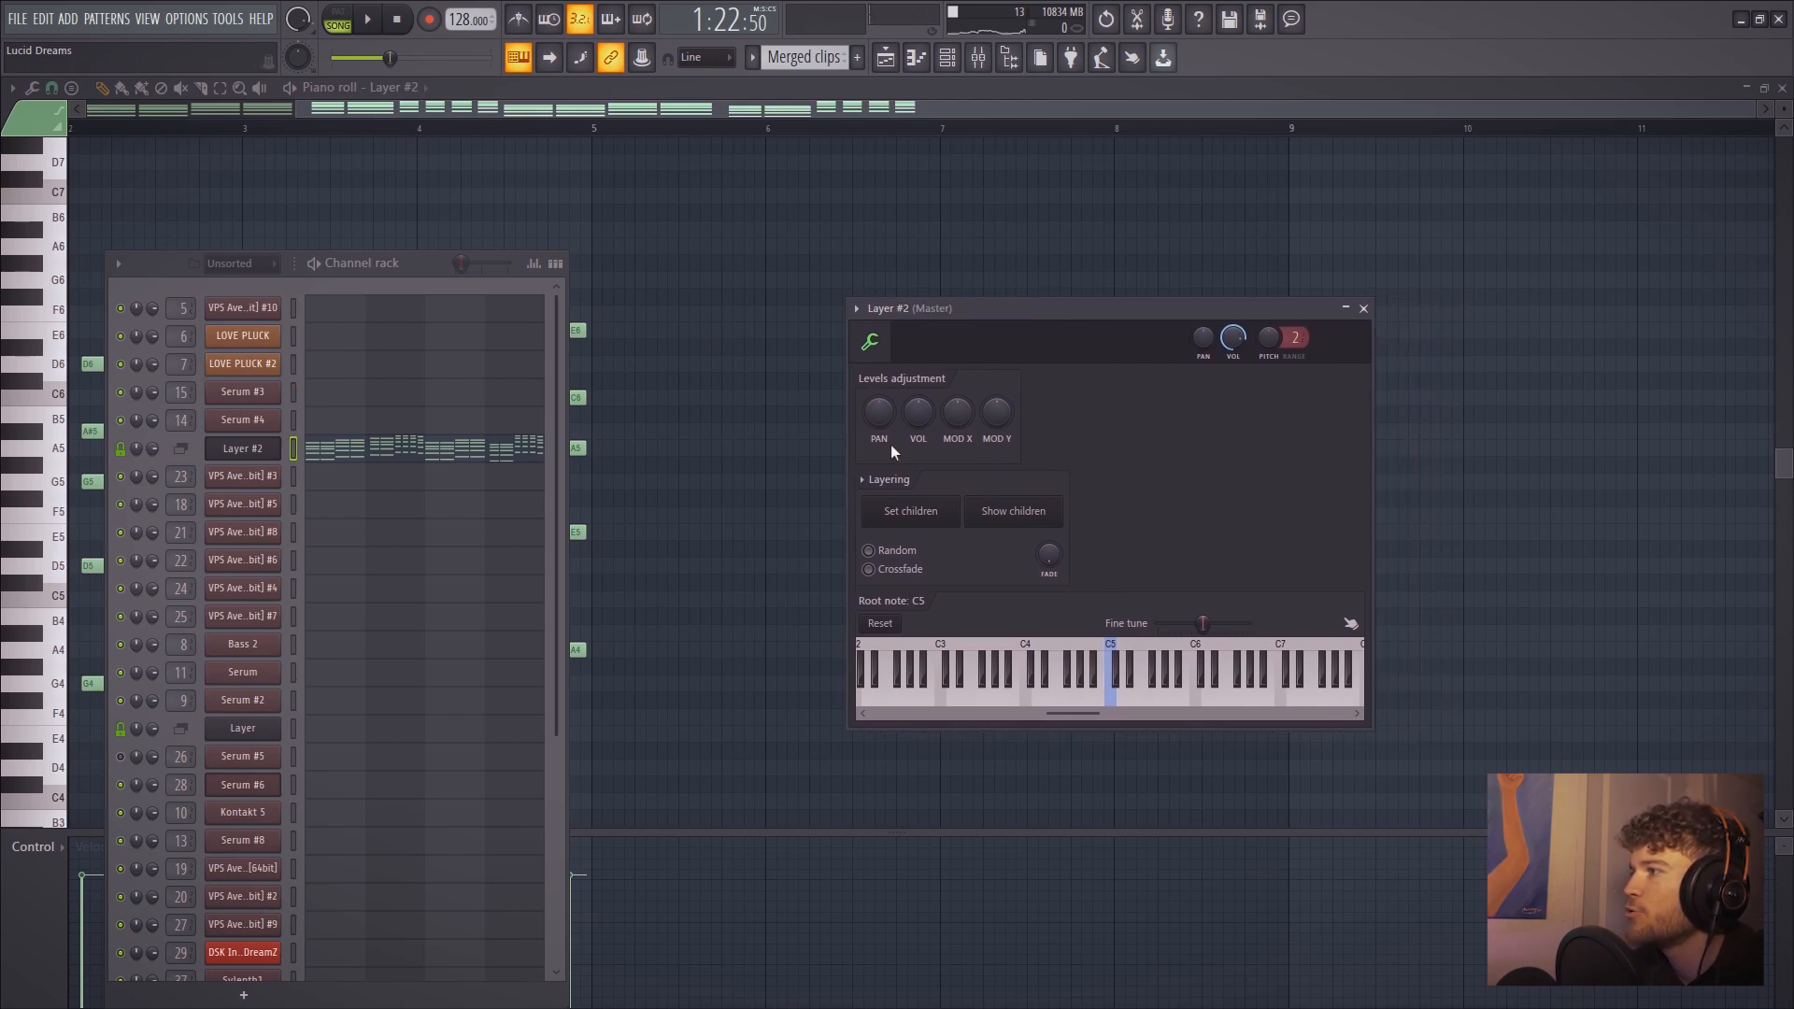
Select the Serum #3 and Serum #4 channels and set them as children of Layer #2
left_click(261, 456)
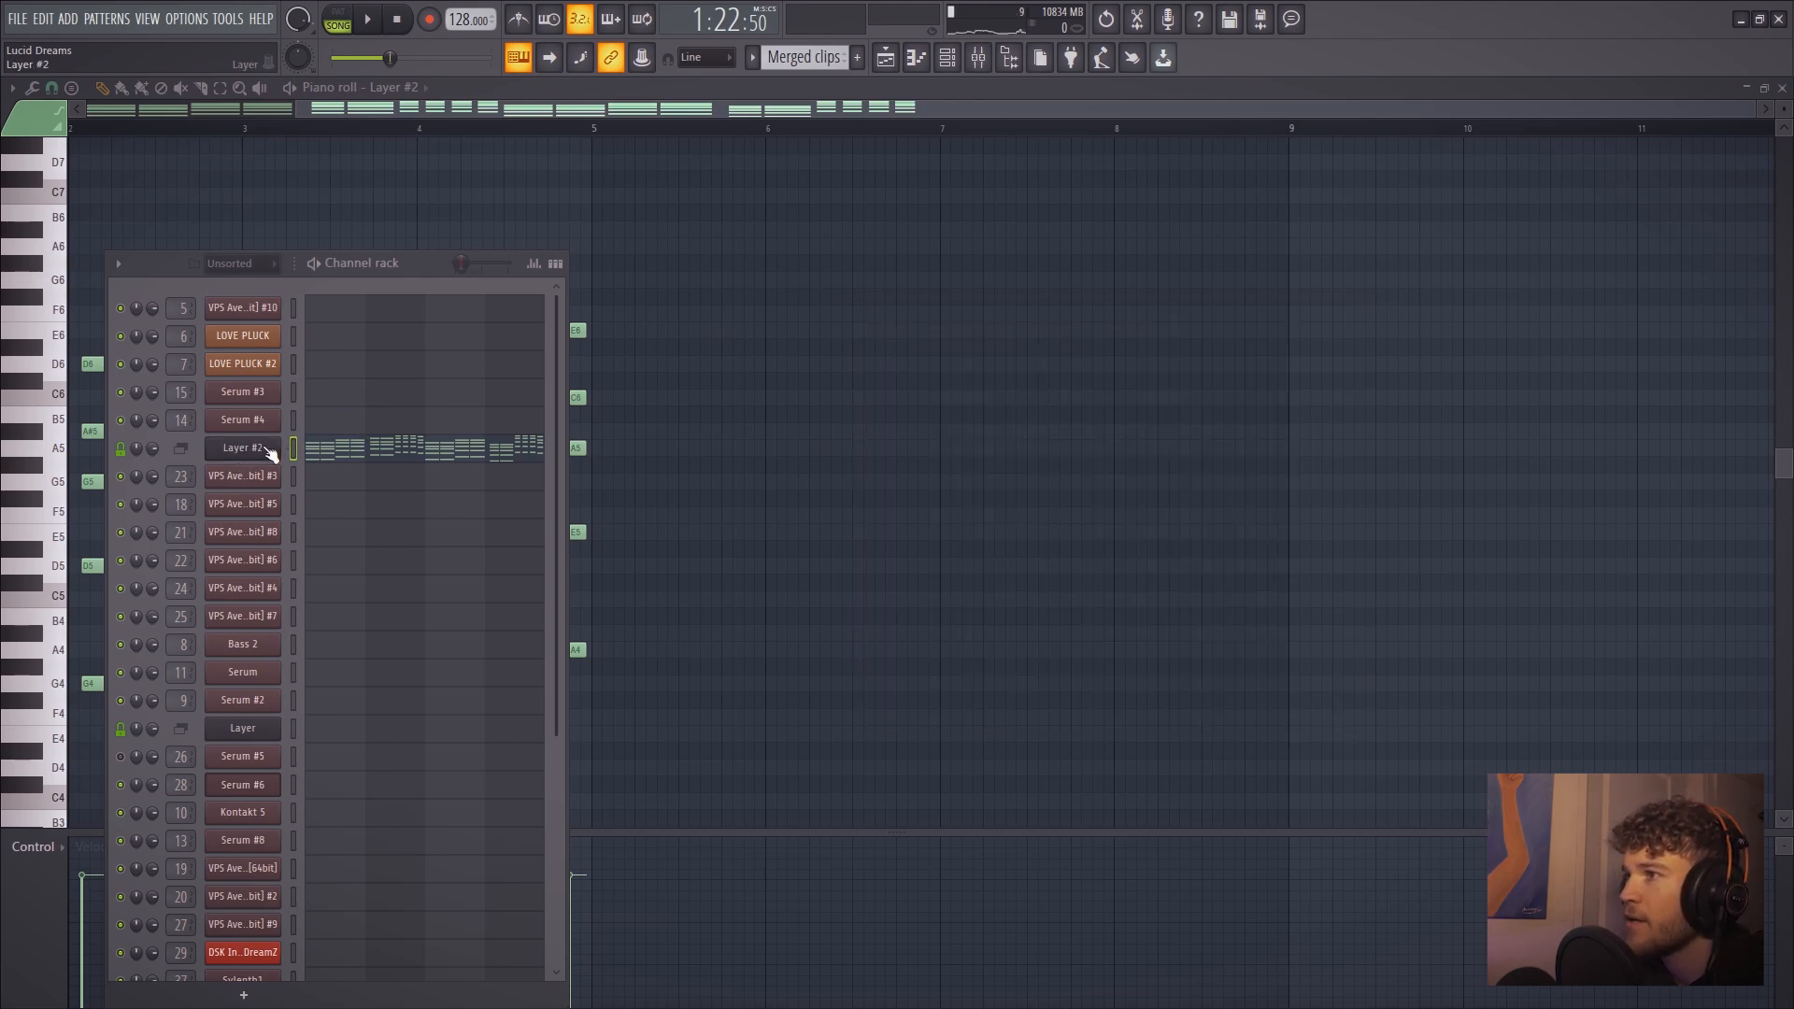
left_click(266, 453)
left_click_drag(293, 393, 294, 420)
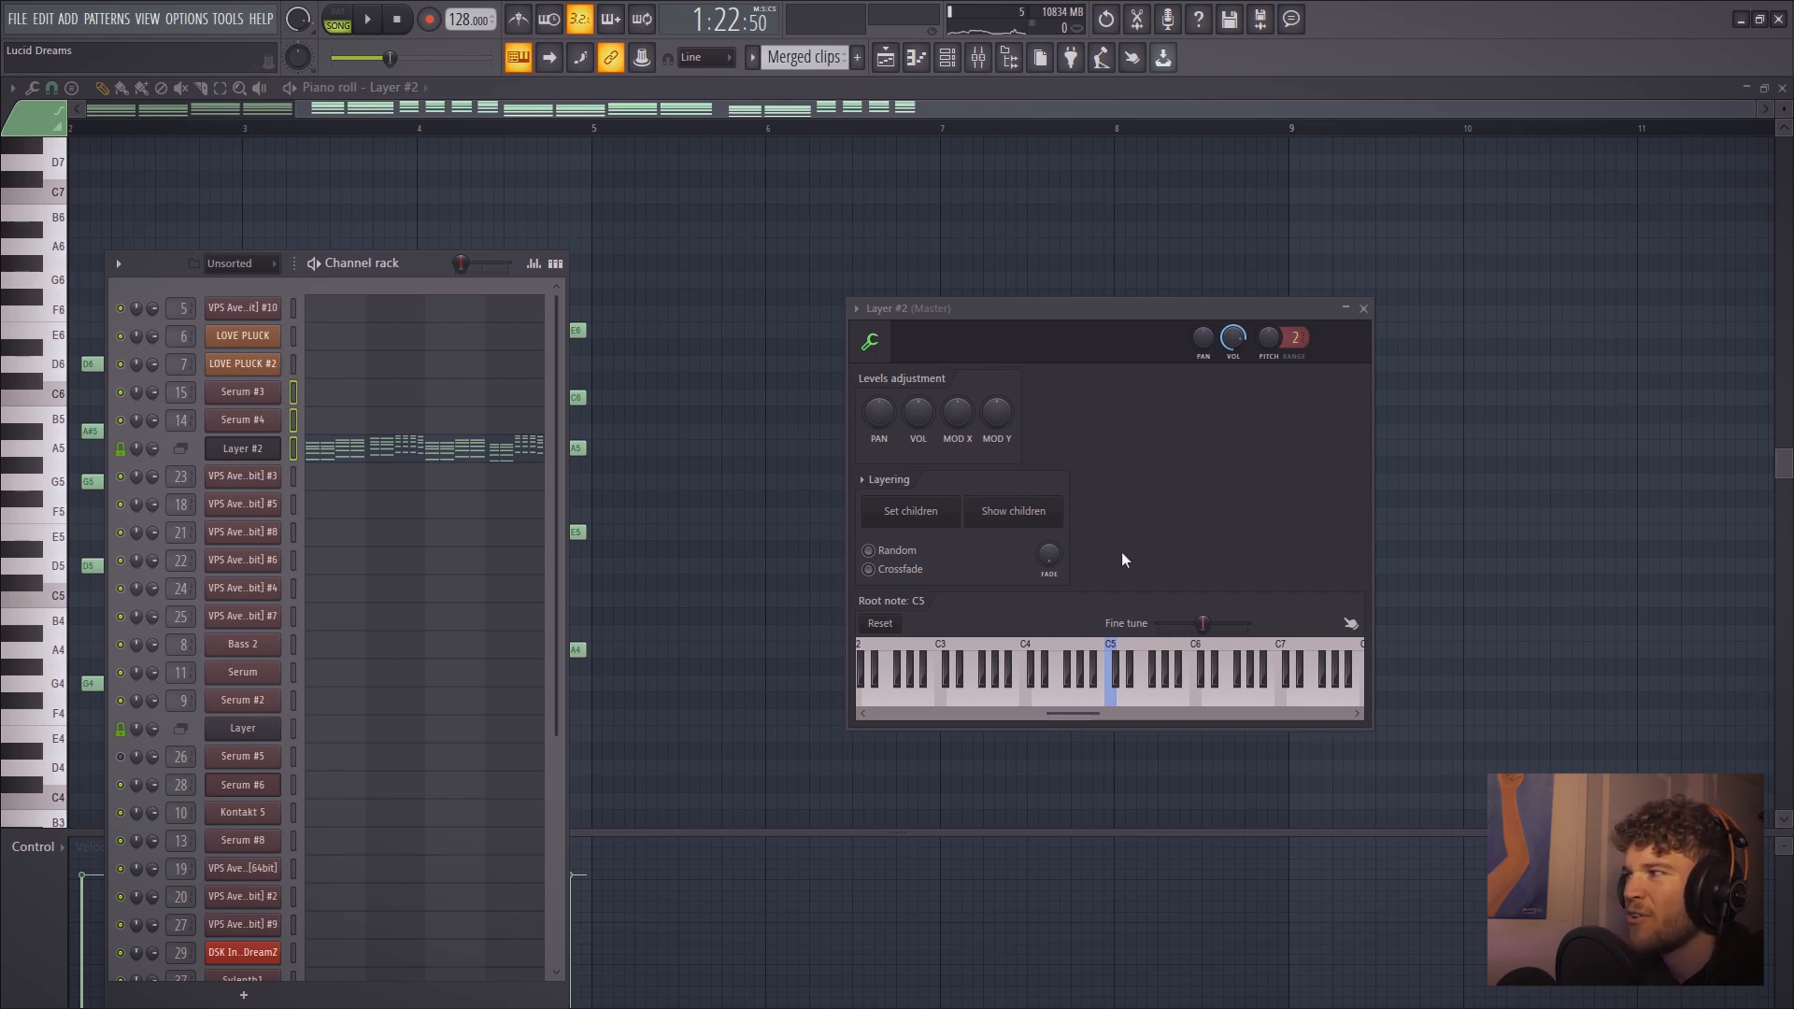
left_click(925, 520)
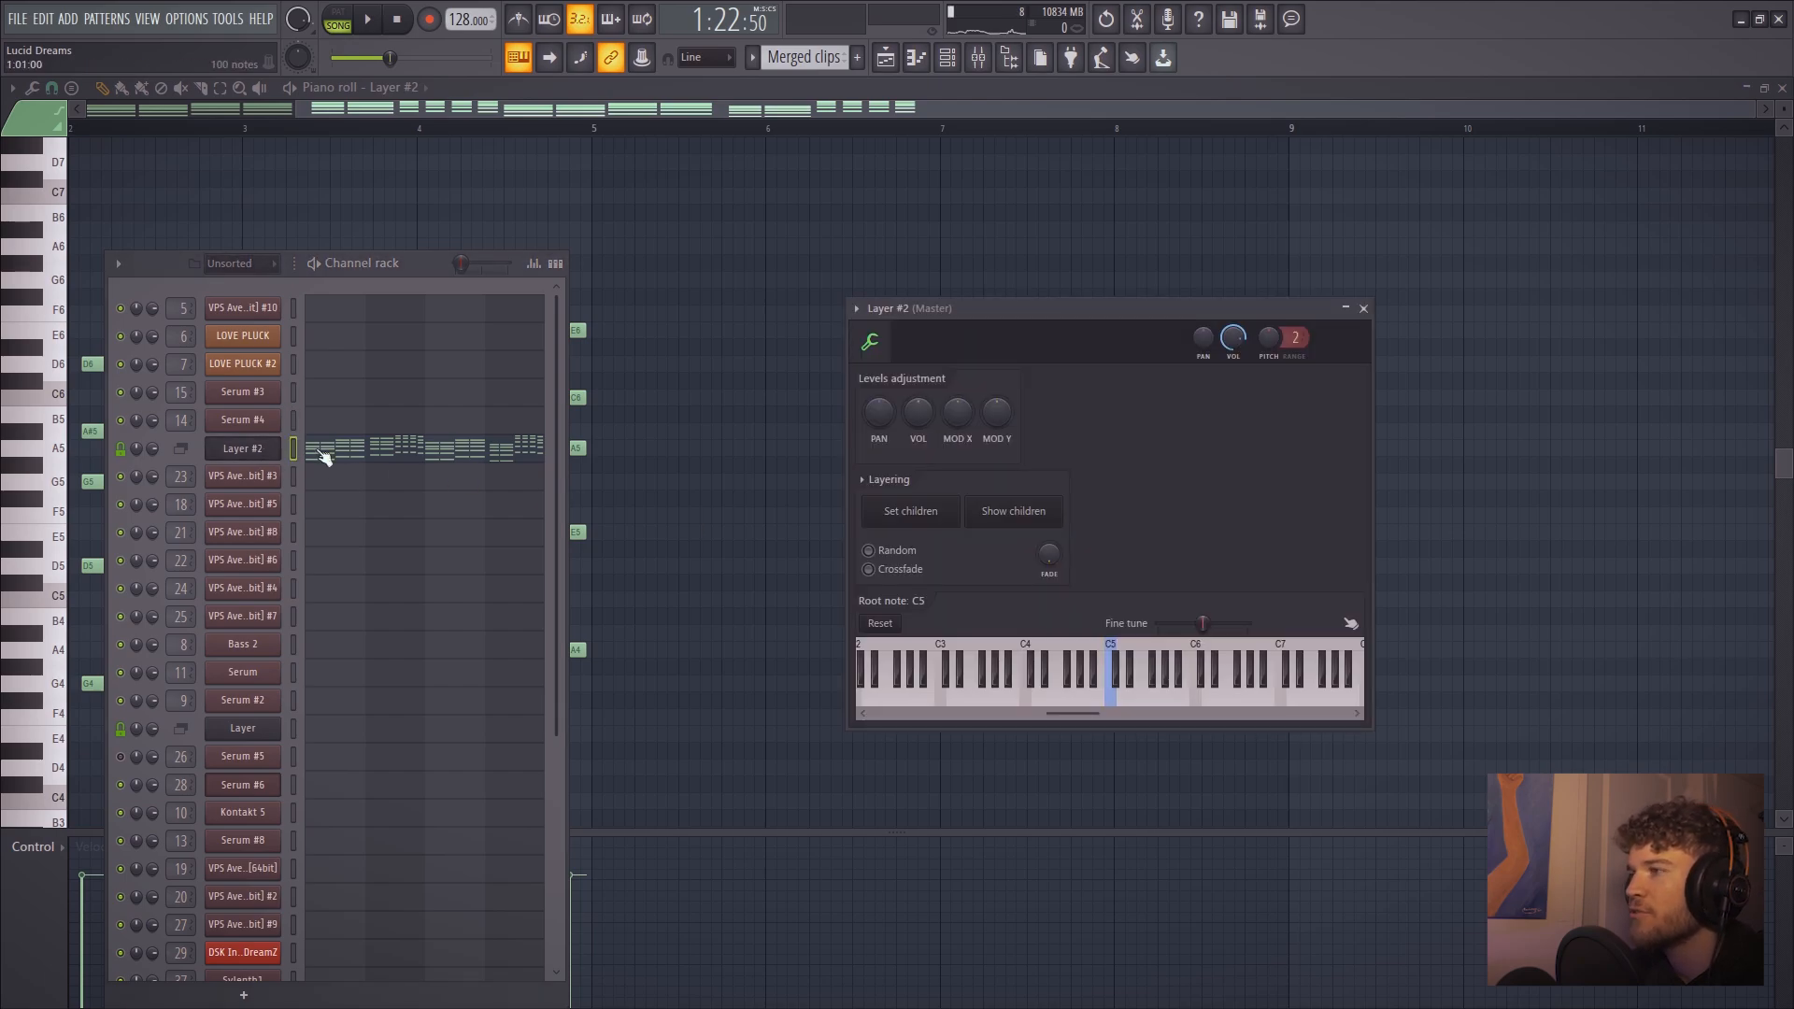
Audition Layer #2 with a few test notes, and play the chord pattern in pattern mode
key("v")
key("v")
key("v")
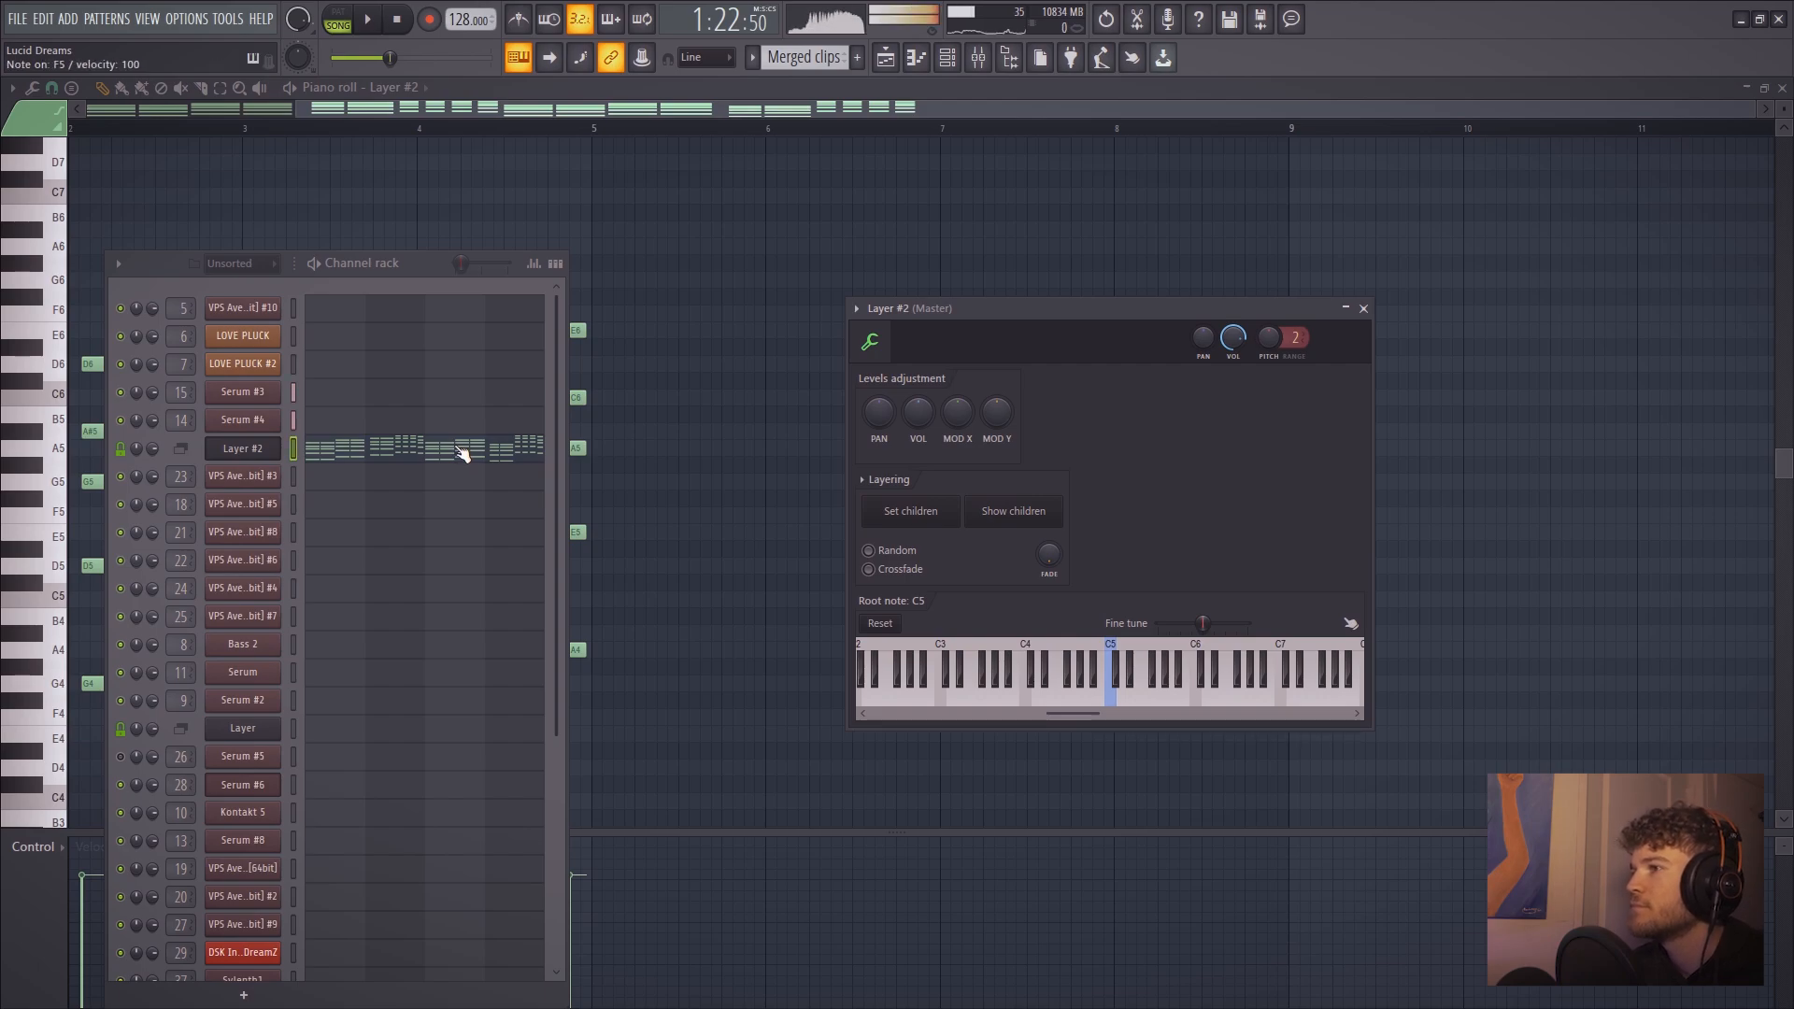
left_click(337, 19)
left_click(368, 19)
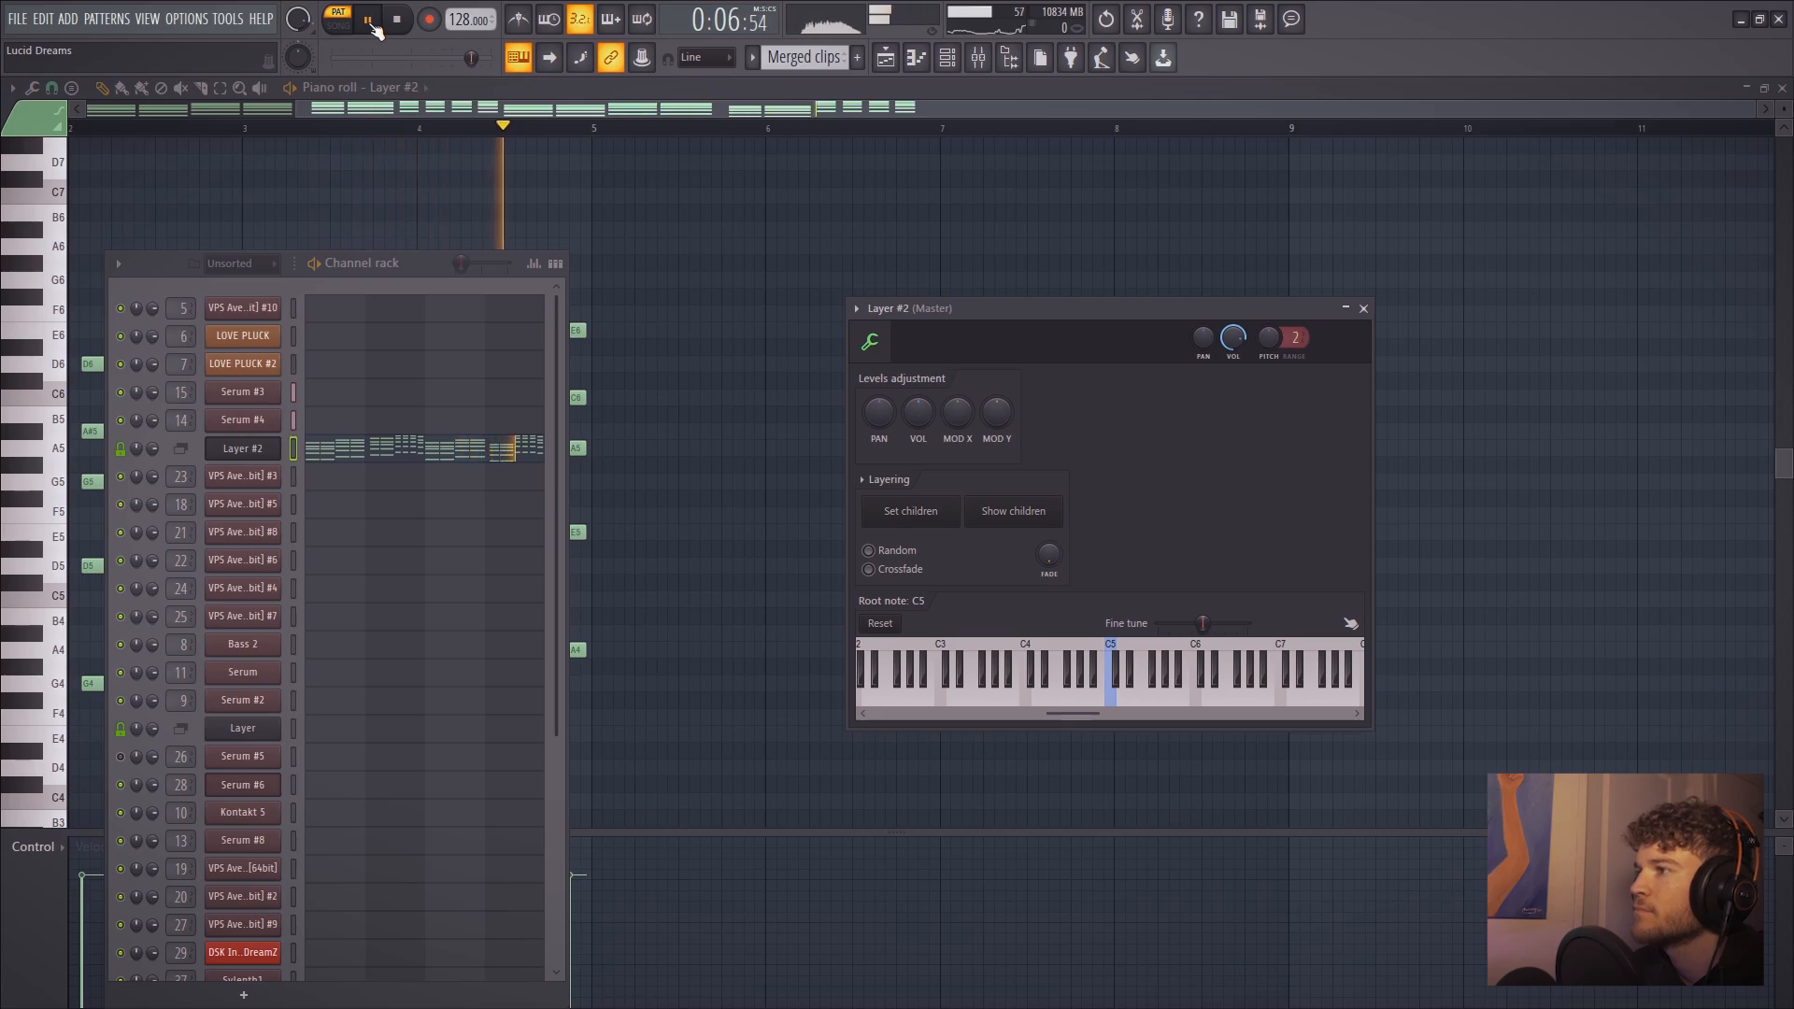
left_click(370, 22)
Return to the playlist and unmute Track 9 so it plays alongside the soloed Track 5
left_click(904, 59)
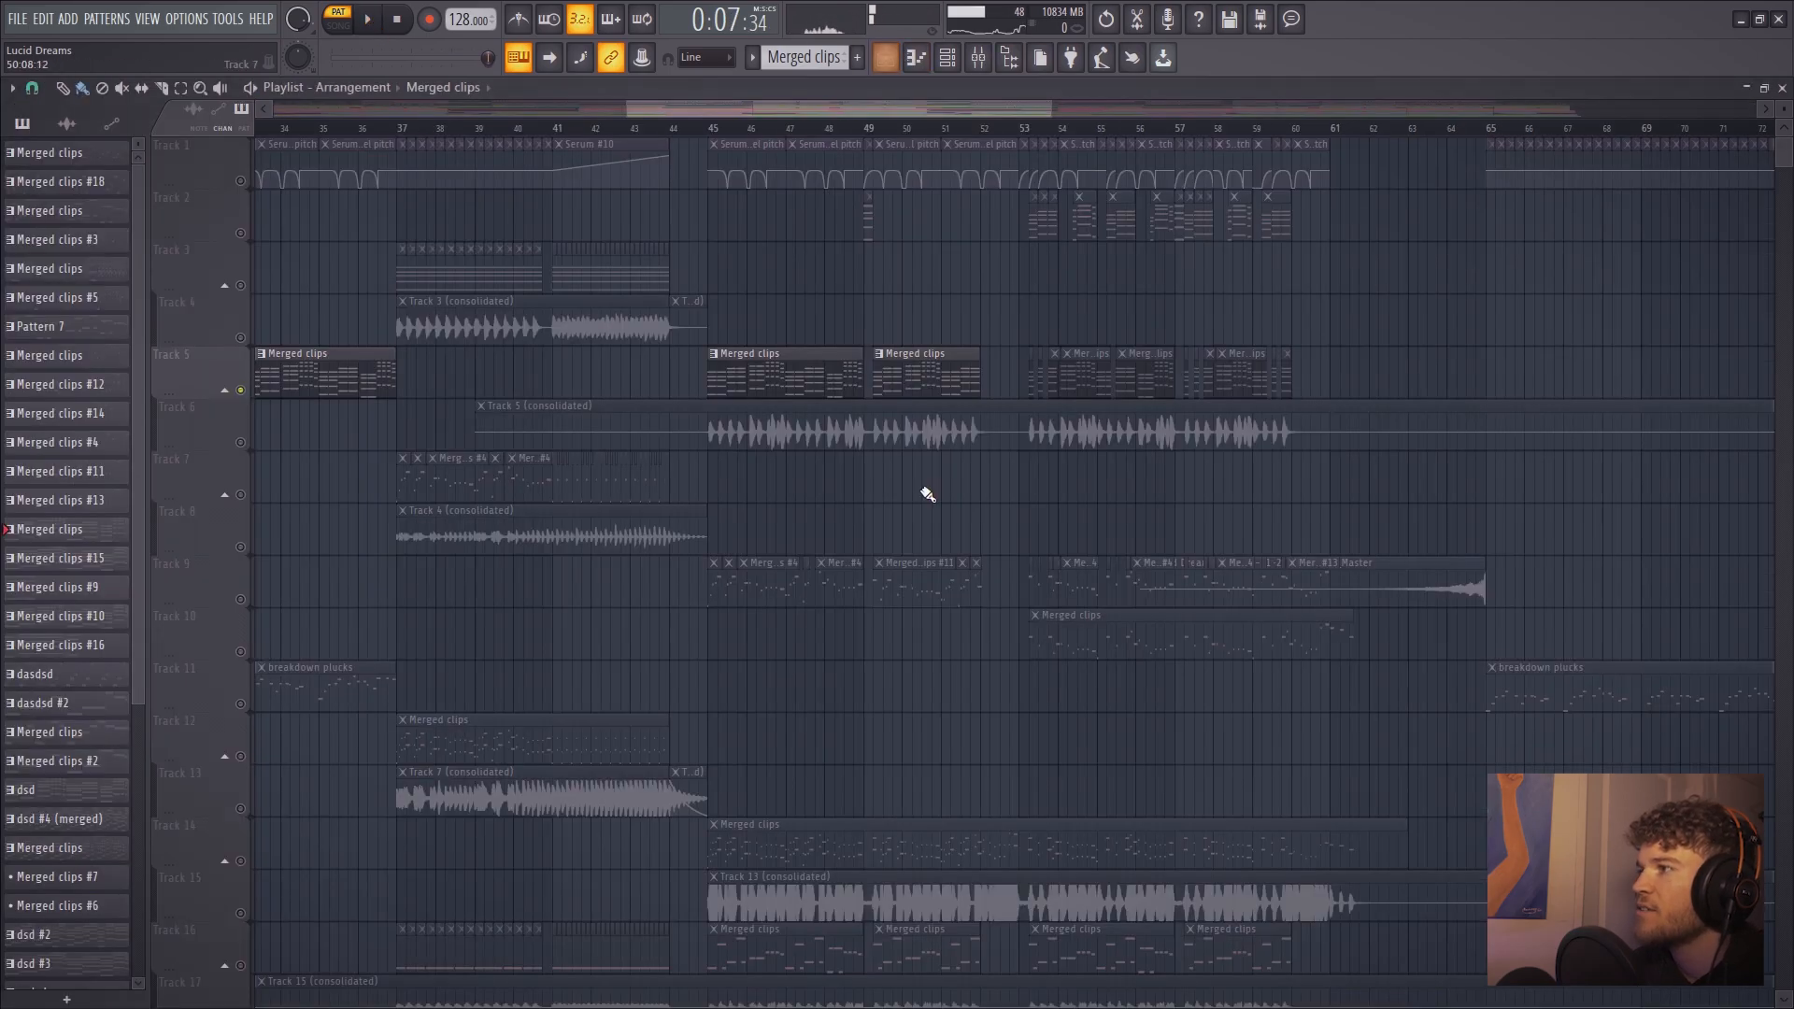
scroll(737, 132, "up", 3)
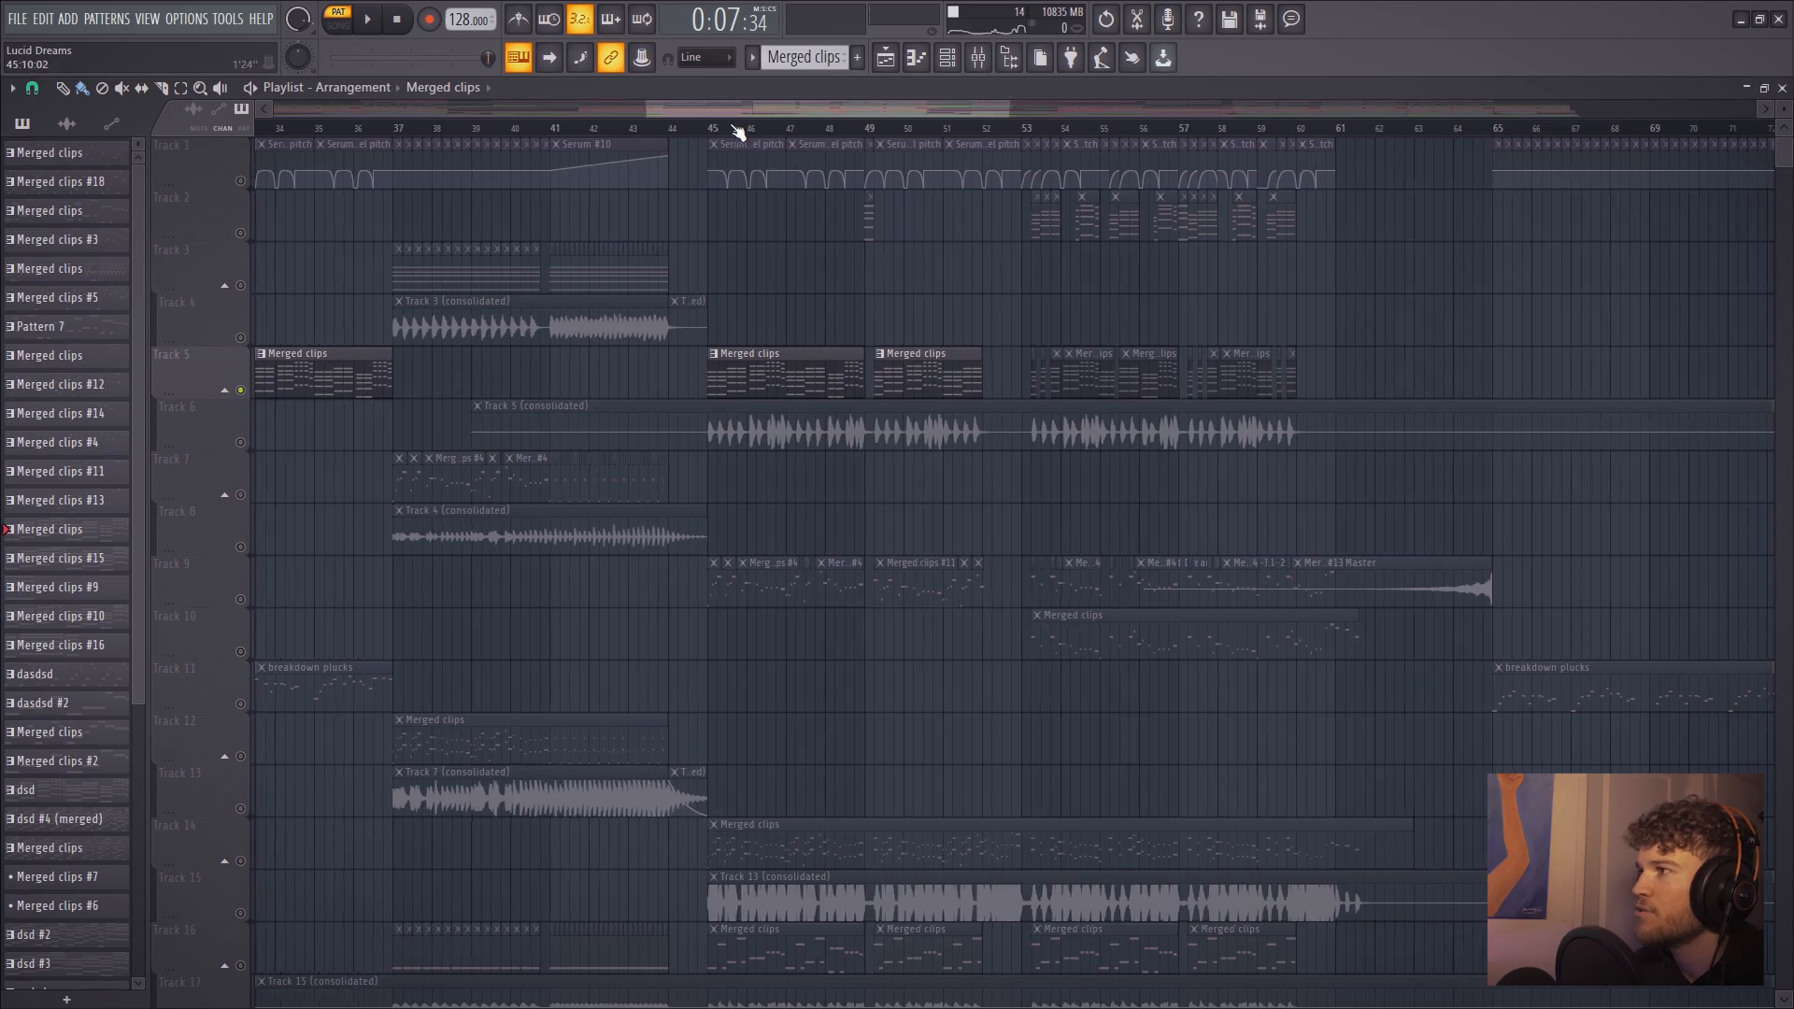
left_click(240, 599)
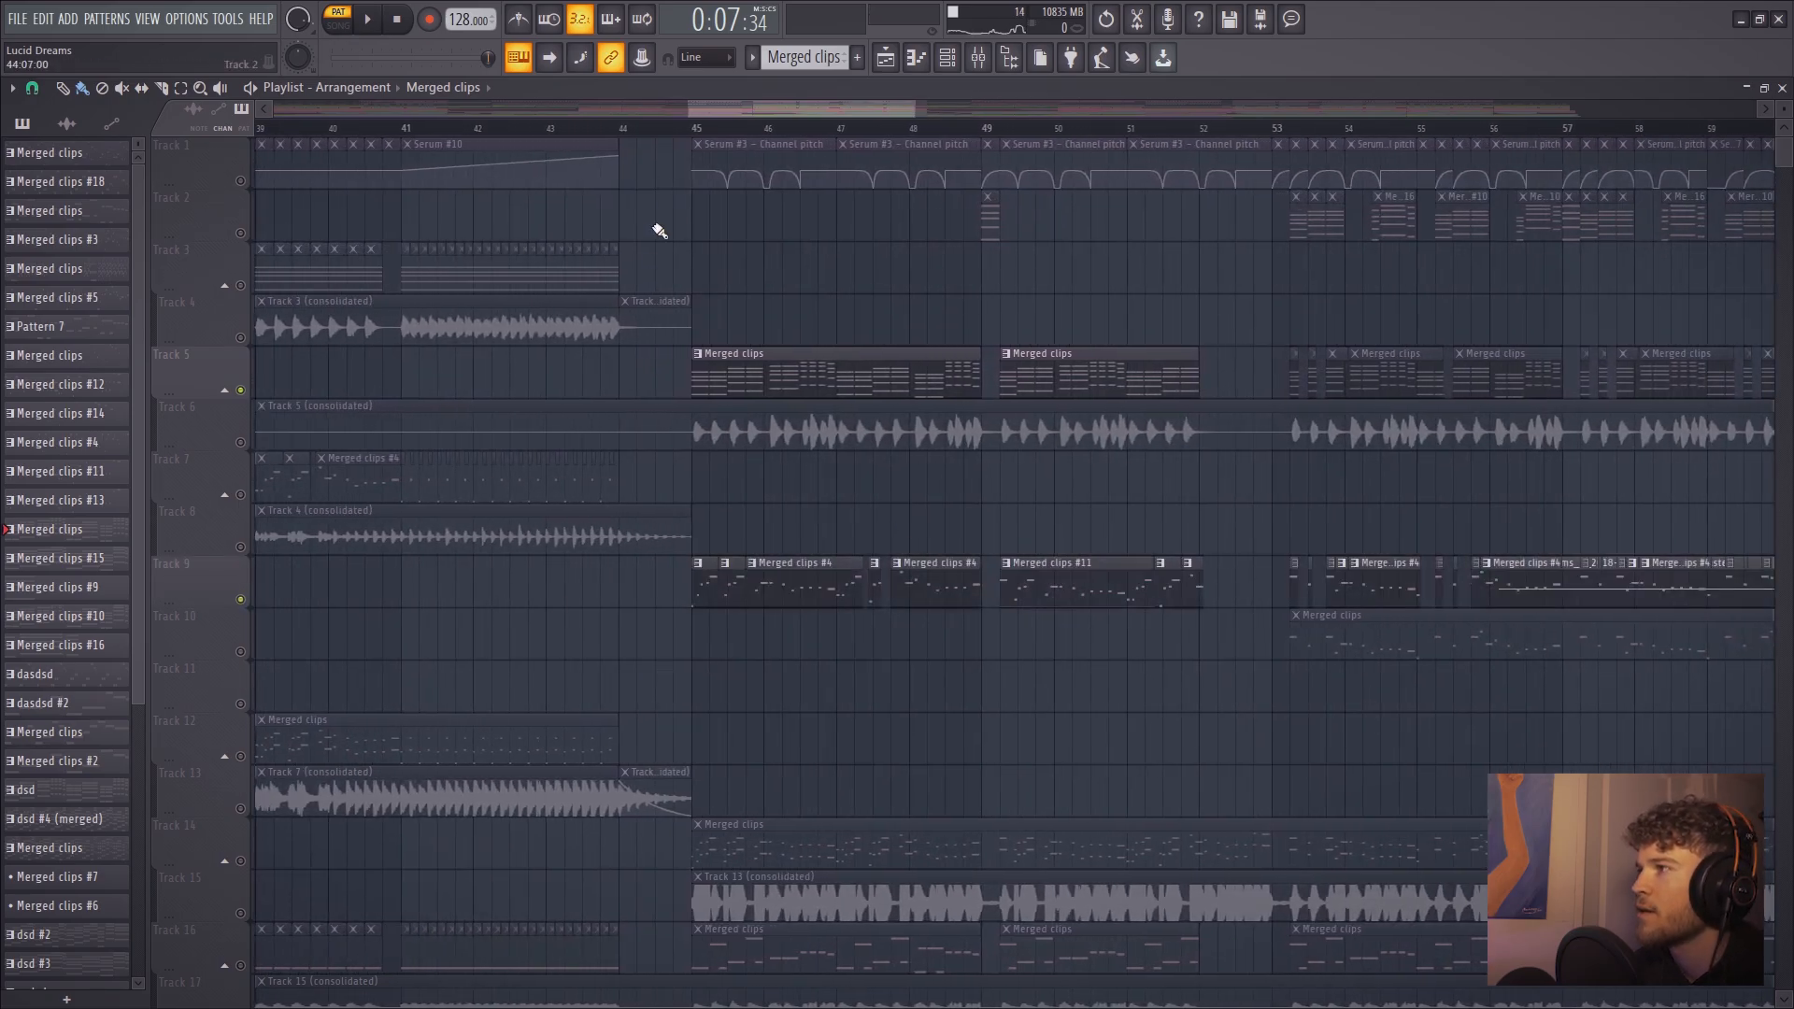
Play Tracks 5 and 9 together in song mode from bar 45 while checking the active channels in the channel rack
left_click(701, 130)
key("space")
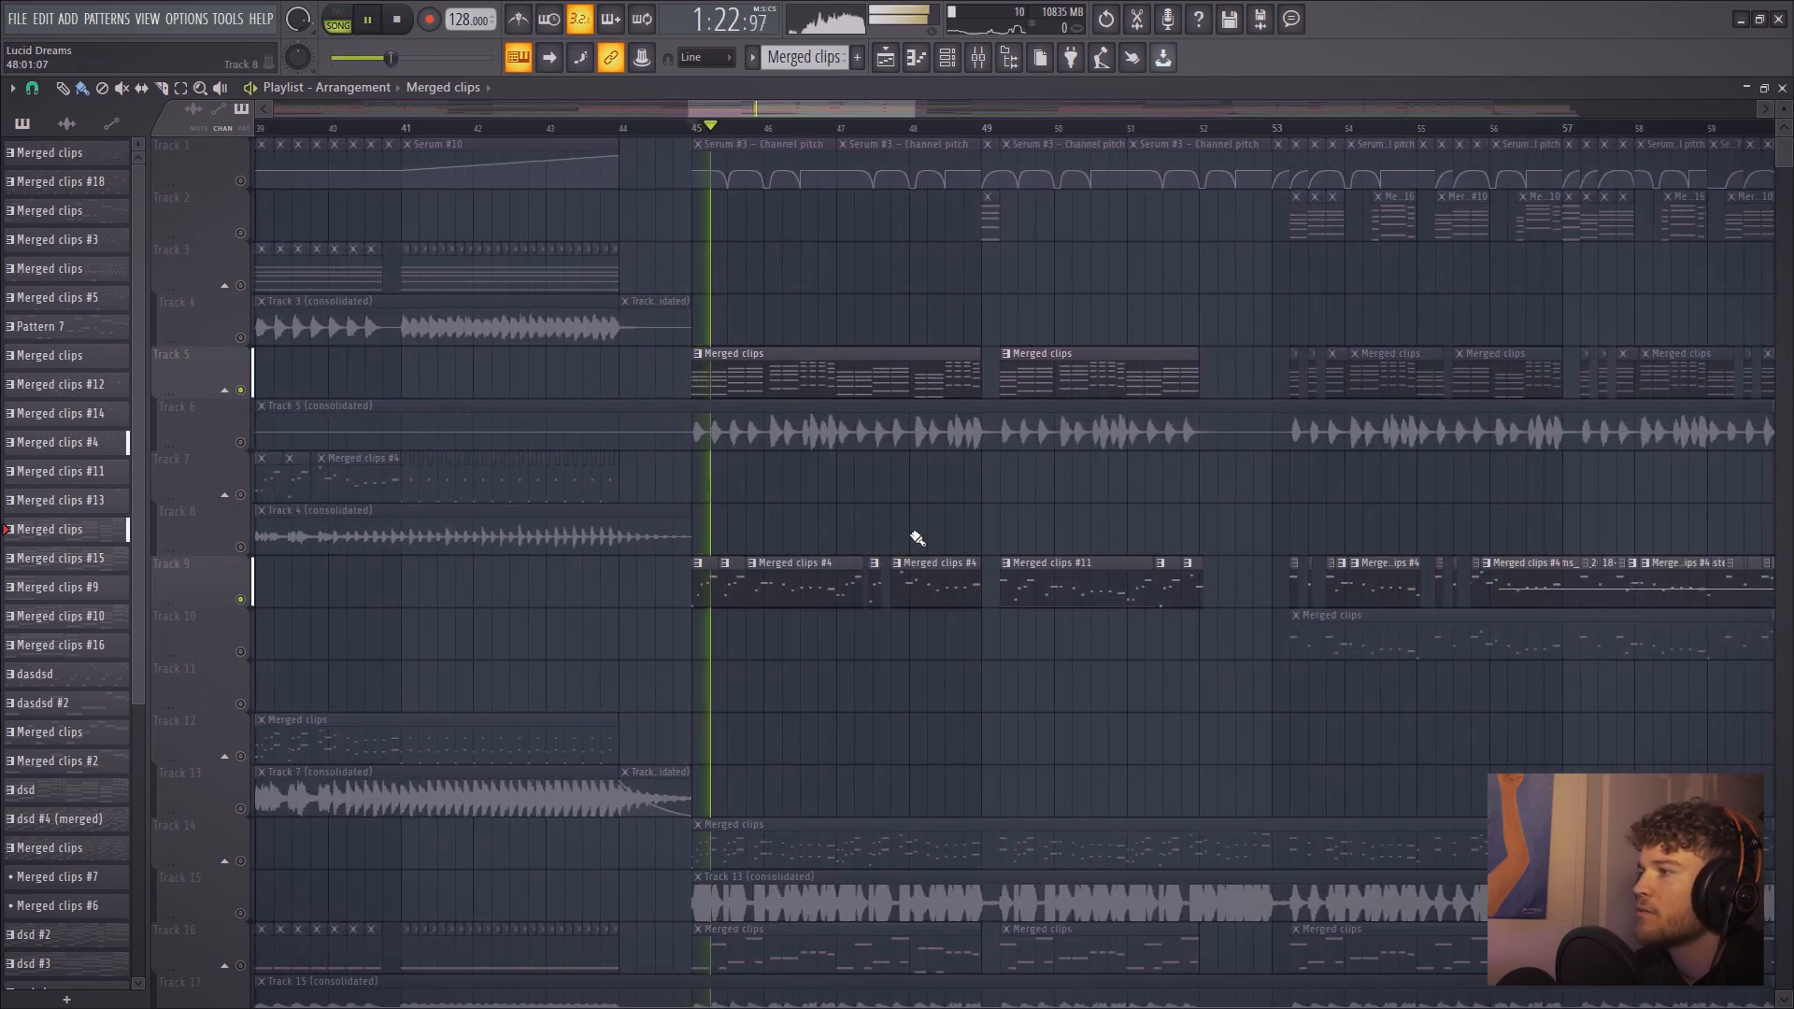
key("F6")
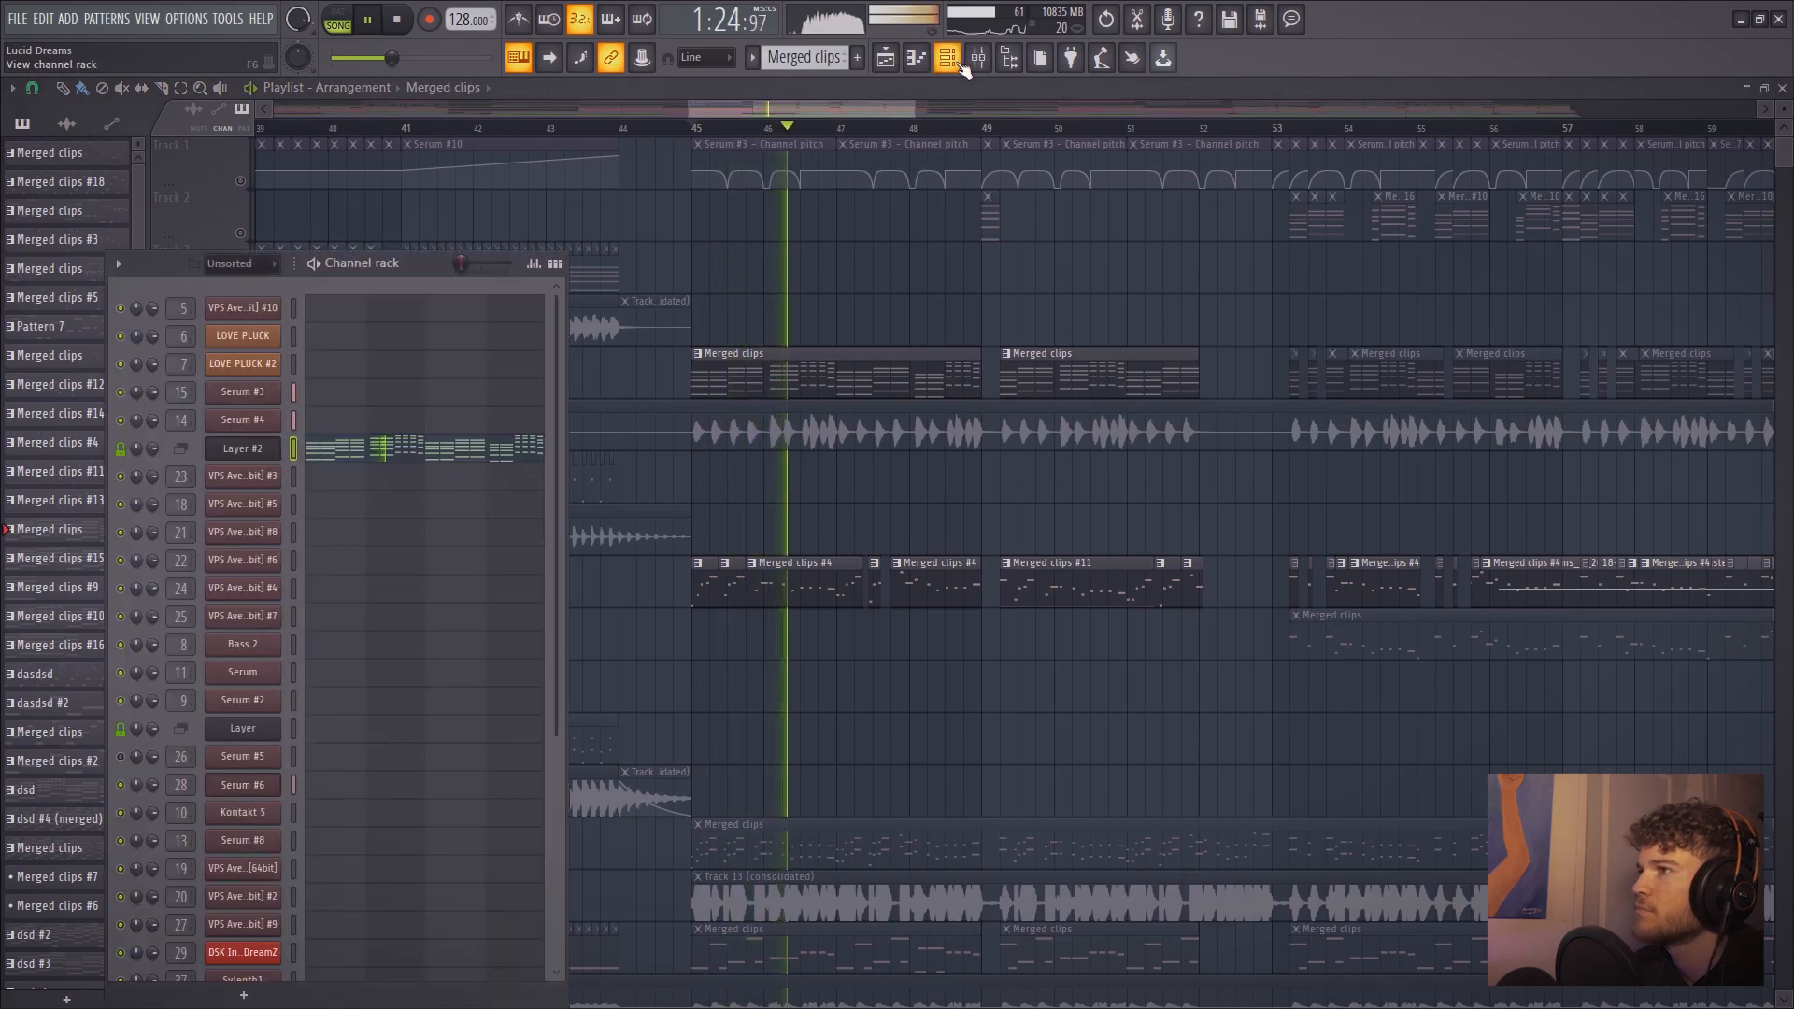
key("space")
key("F6")
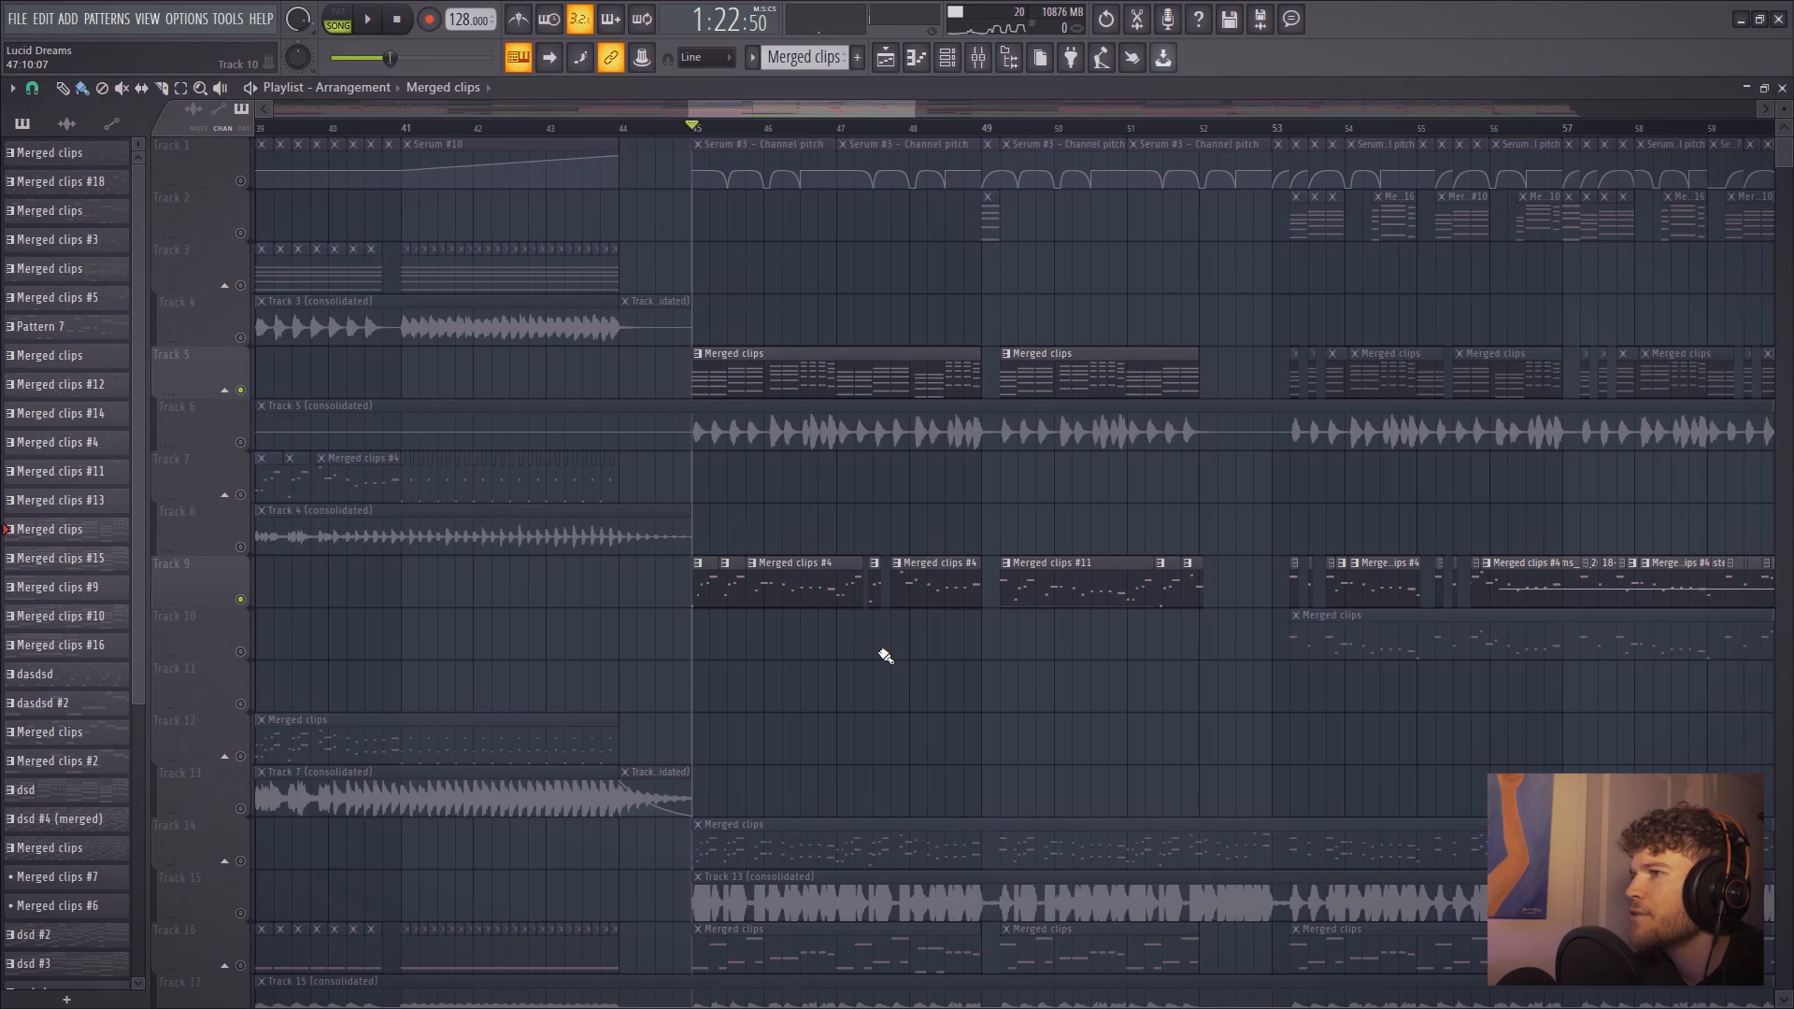
Examine the Serum #3 and Serum #4 synth patches used for the chord clip on Track 5, and look through the channel list
double_click(831, 377)
key("F6")
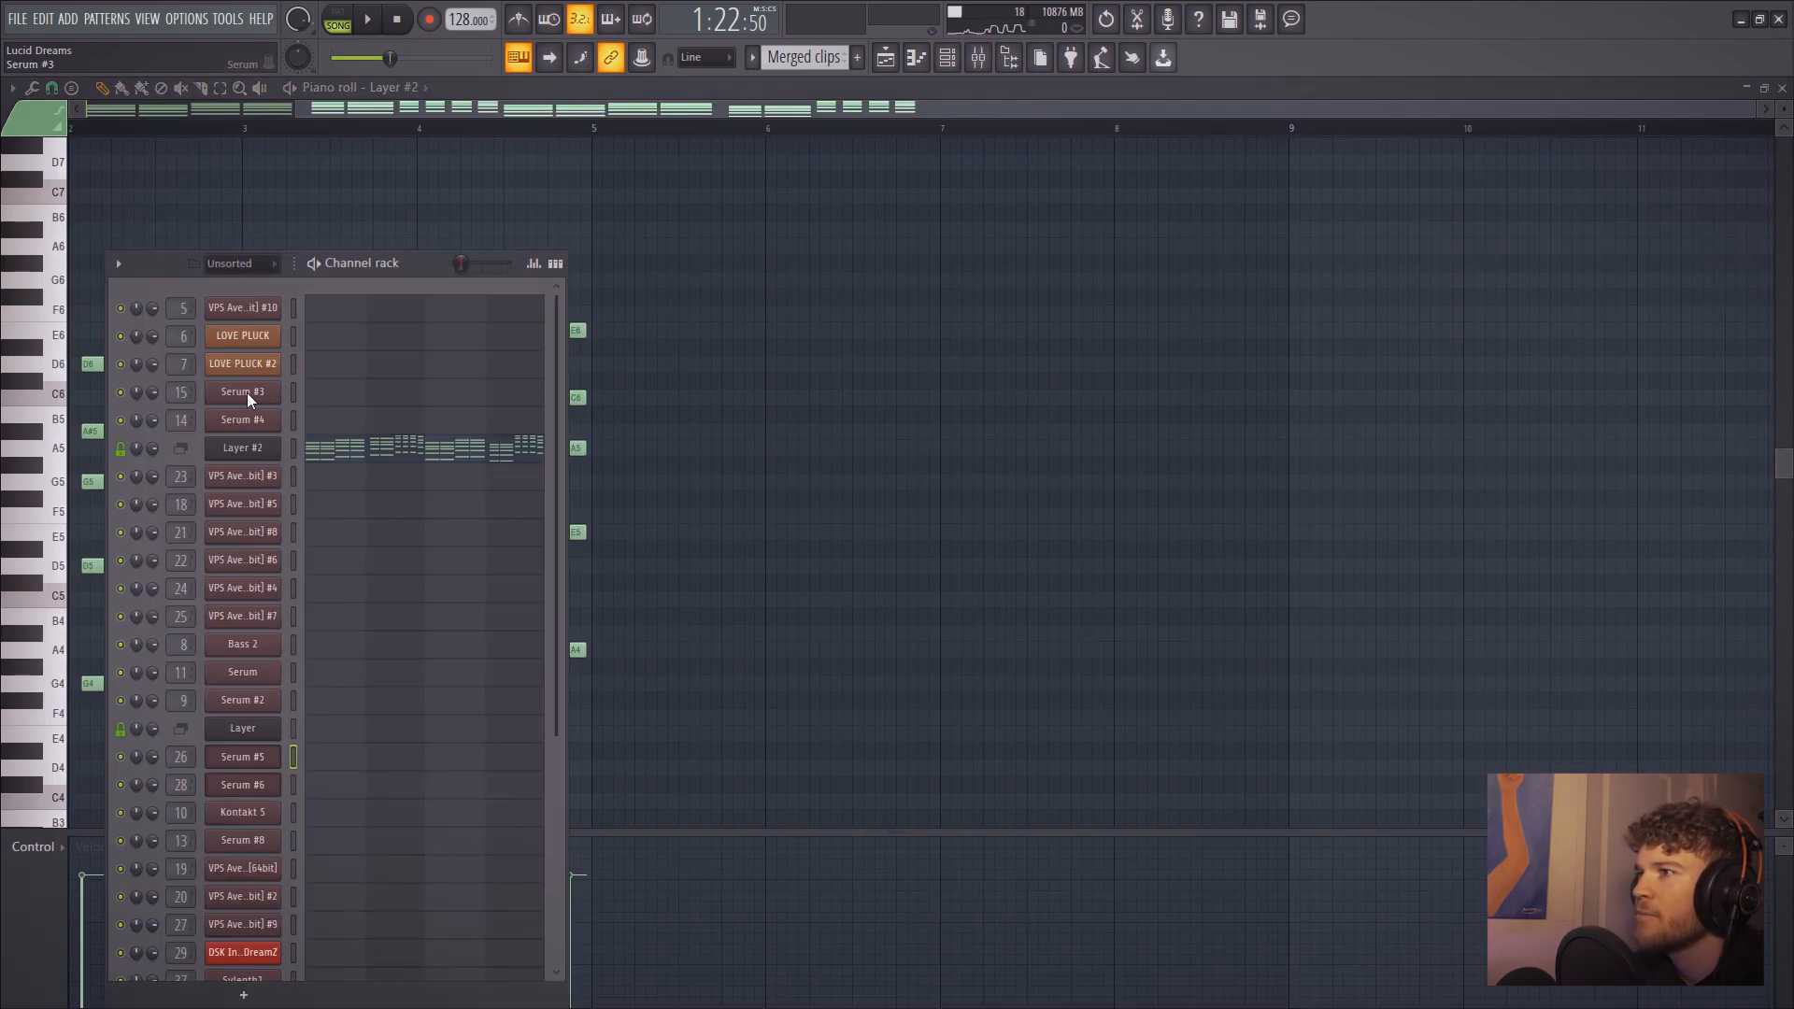
left_click(248, 393)
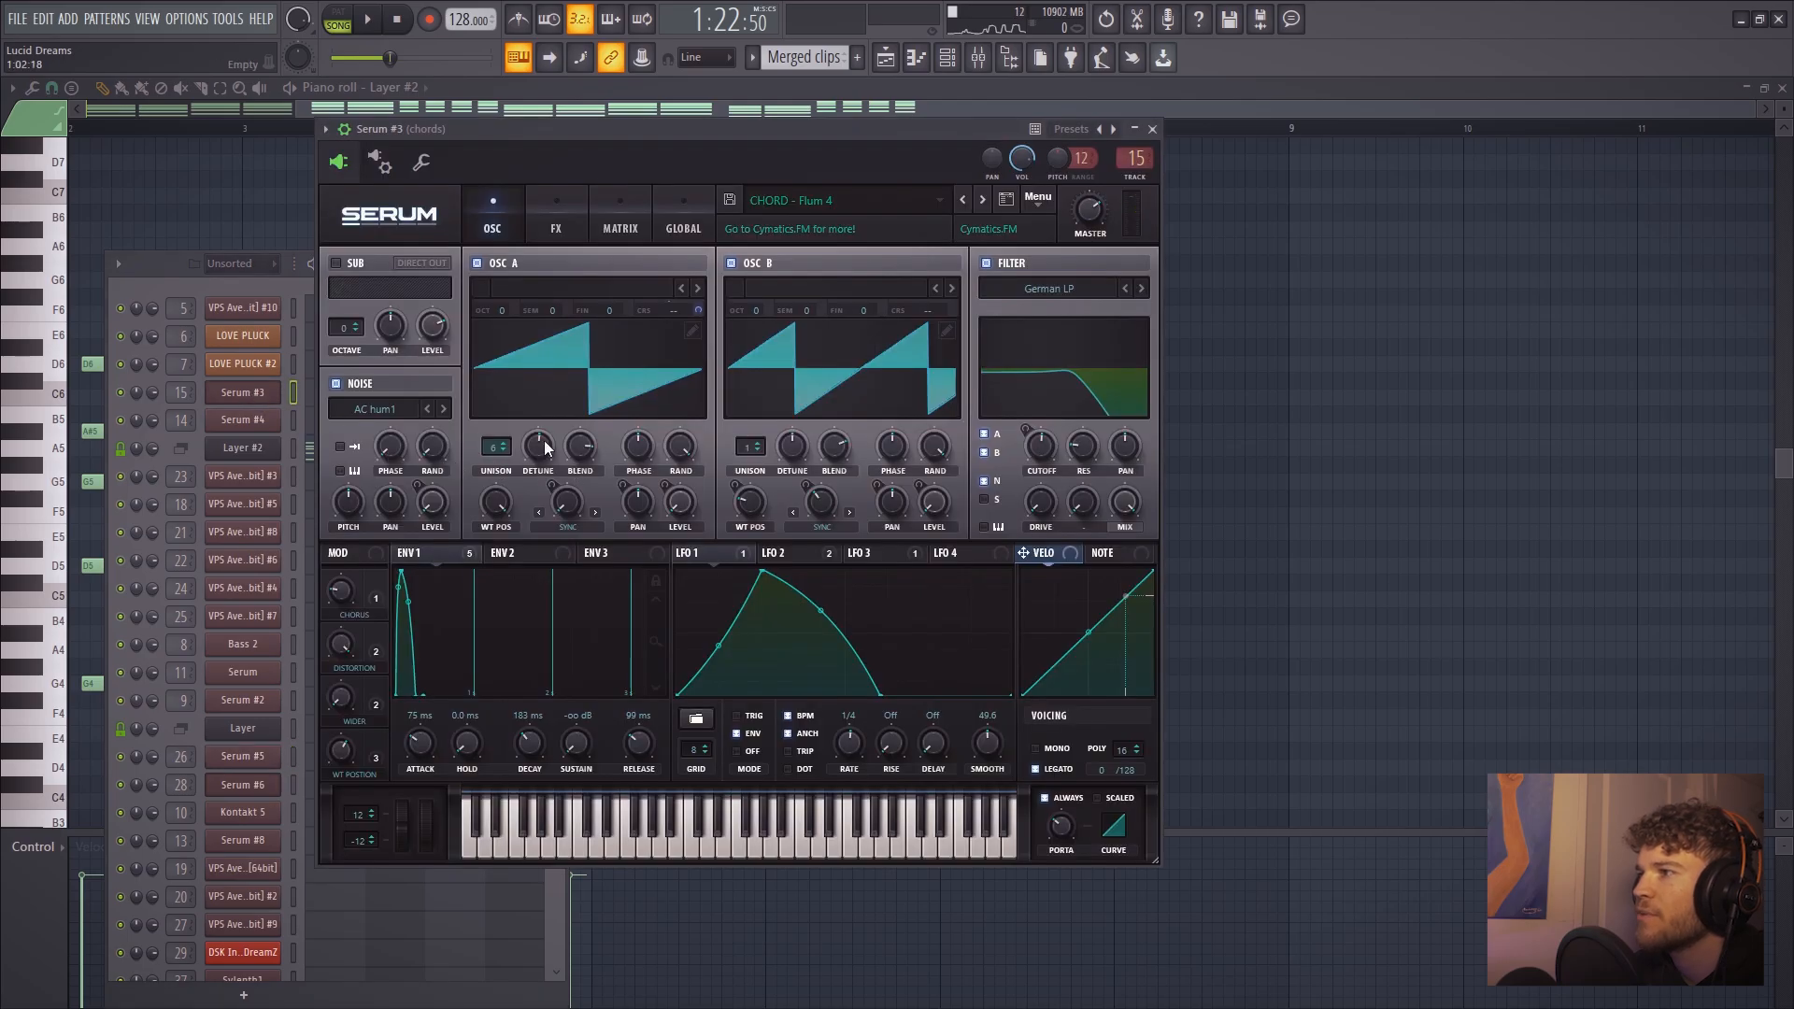
left_click(247, 425)
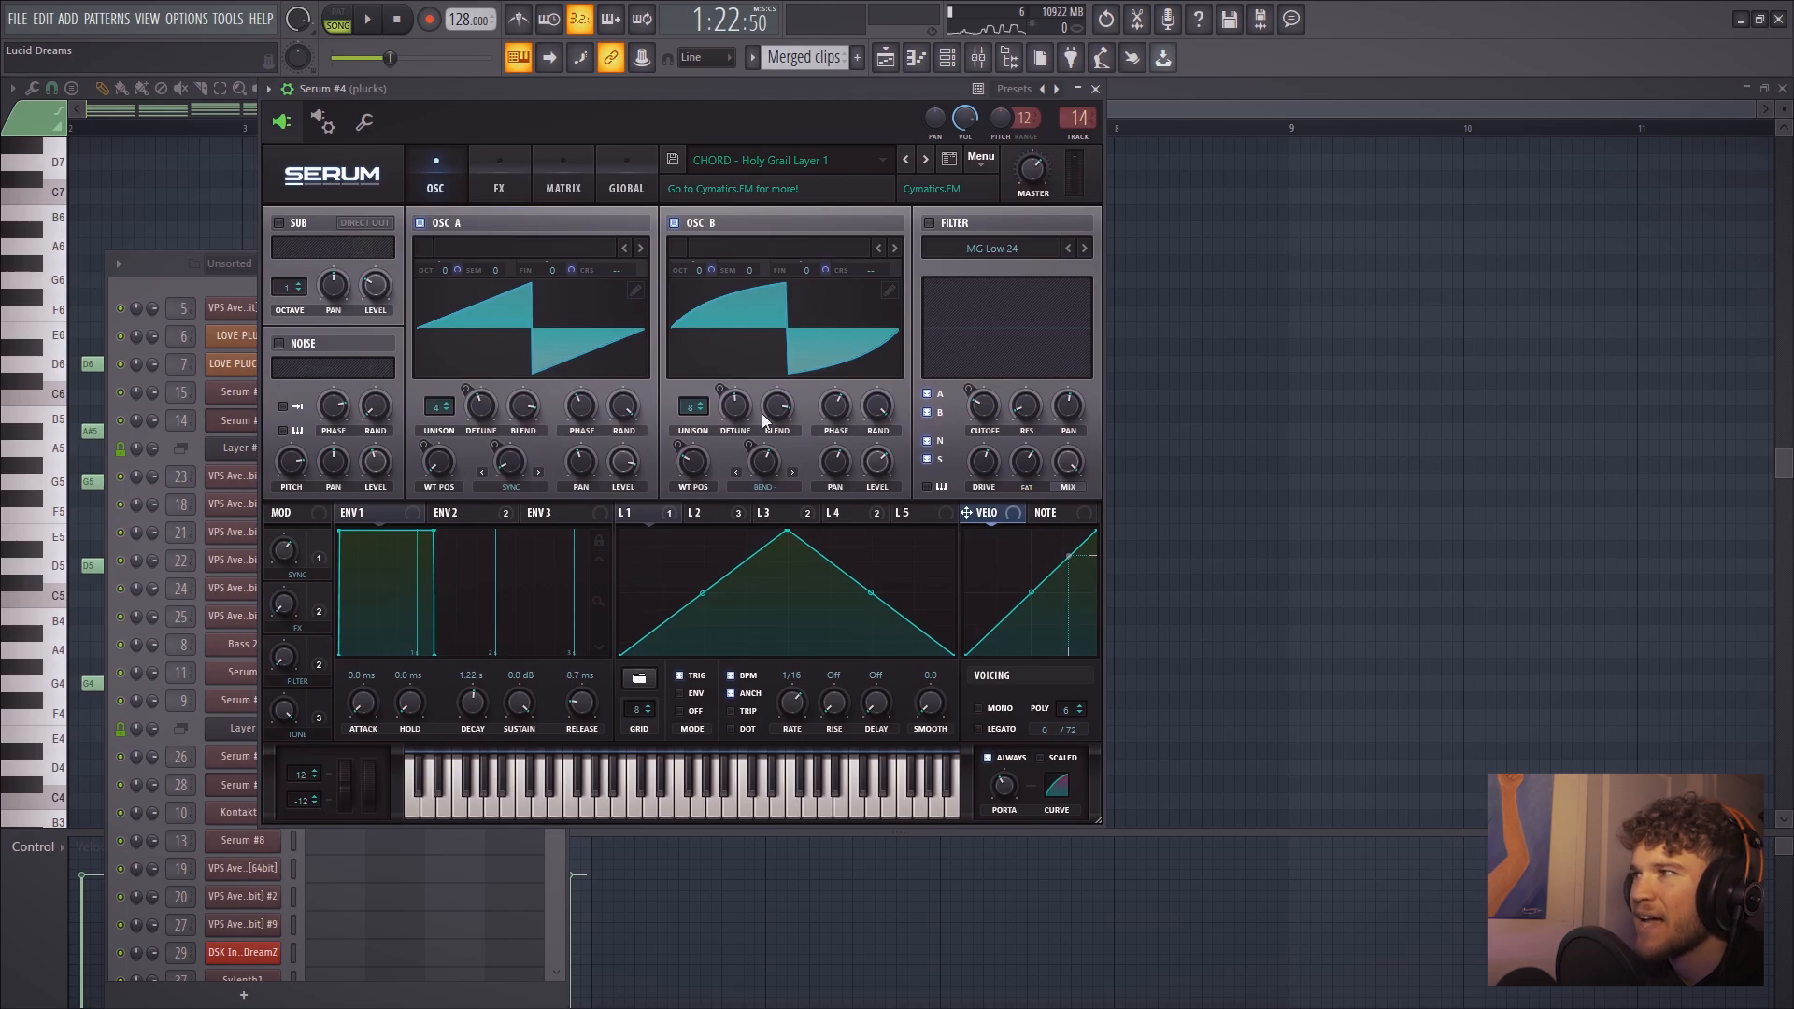
left_click(1095, 89)
scroll(308, 673, "down", 3)
scroll(405, 533, "up", 5)
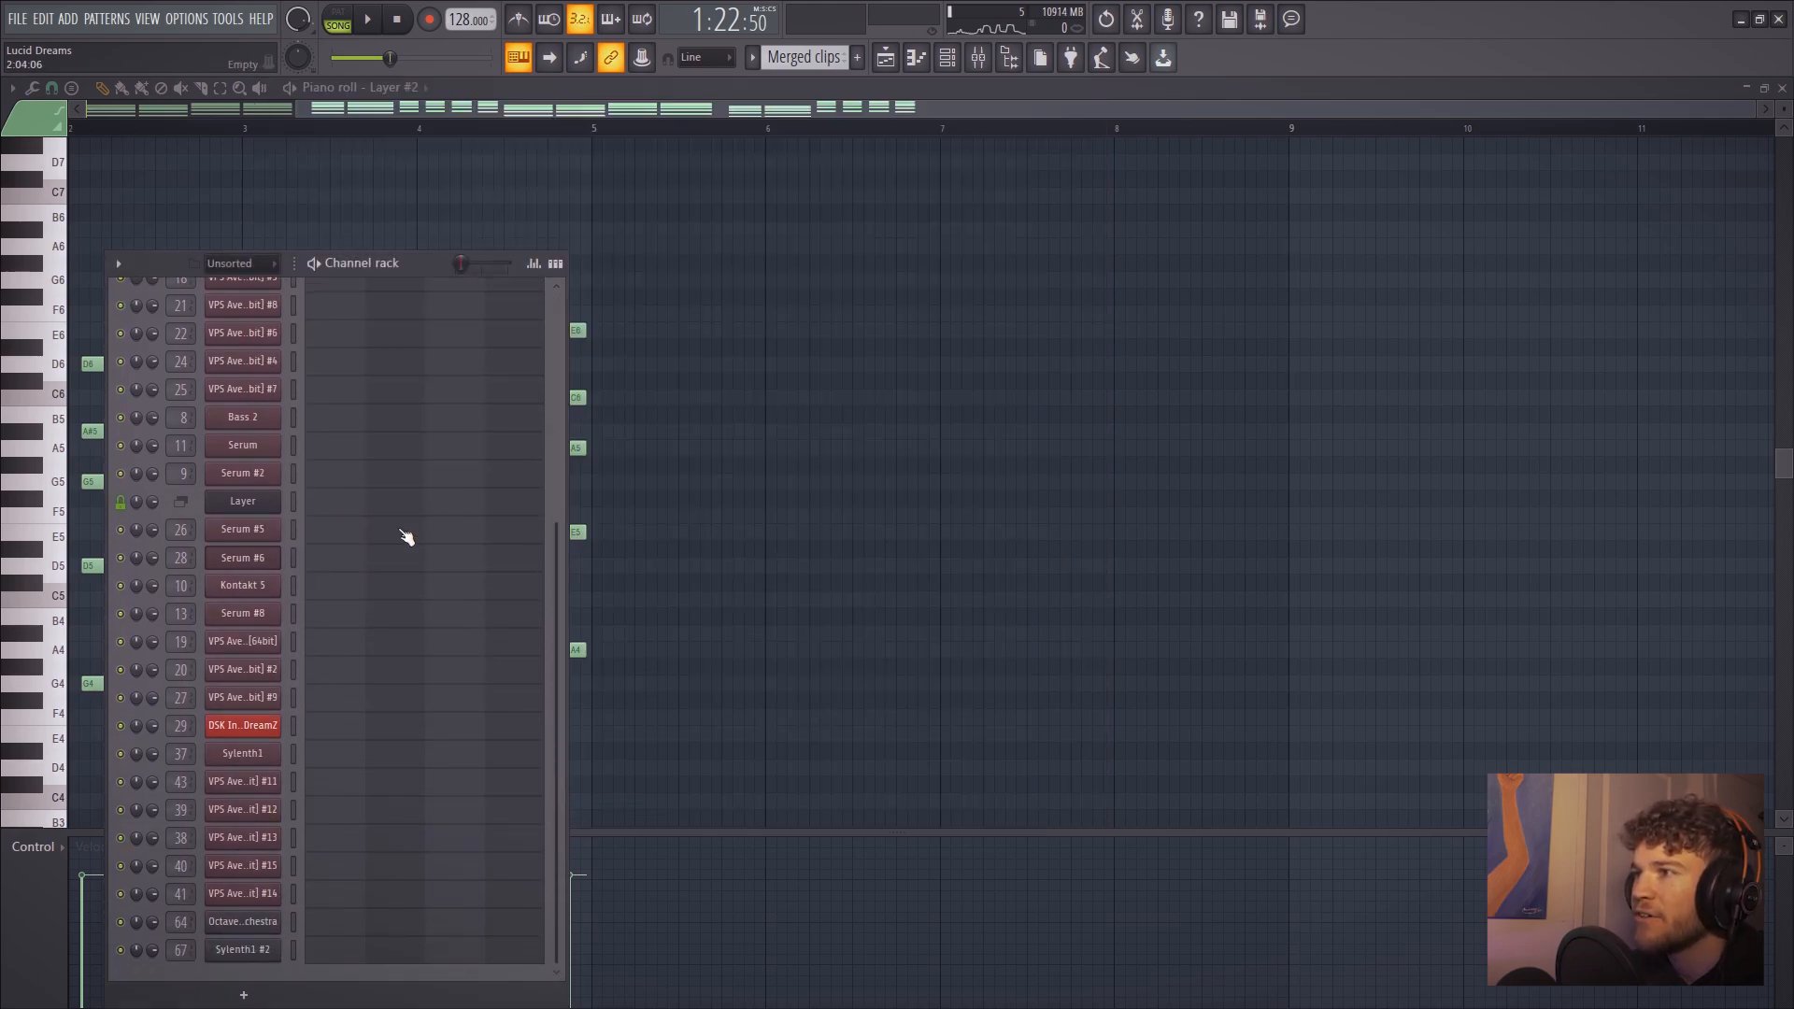
Unmute the consolidated audio on Track 6 in the playlist, view Track 5's consolidation options, and mute Track 5
left_click(884, 58)
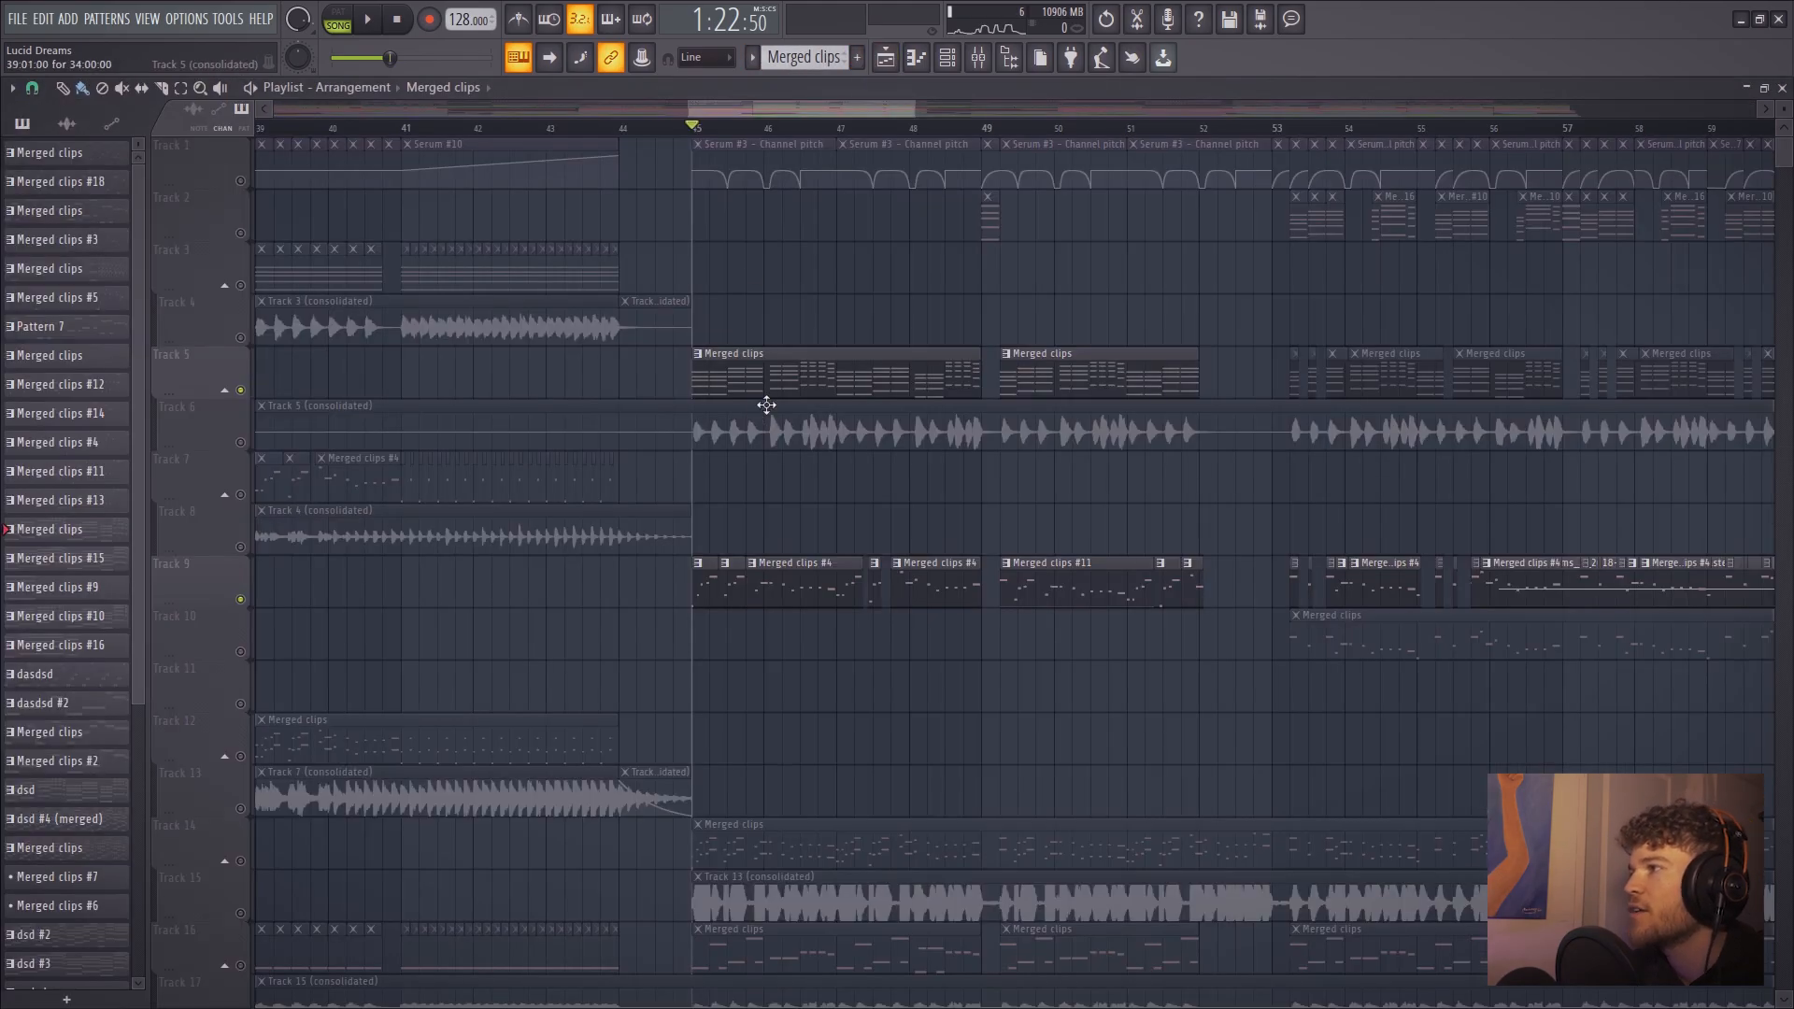
left_click(241, 442)
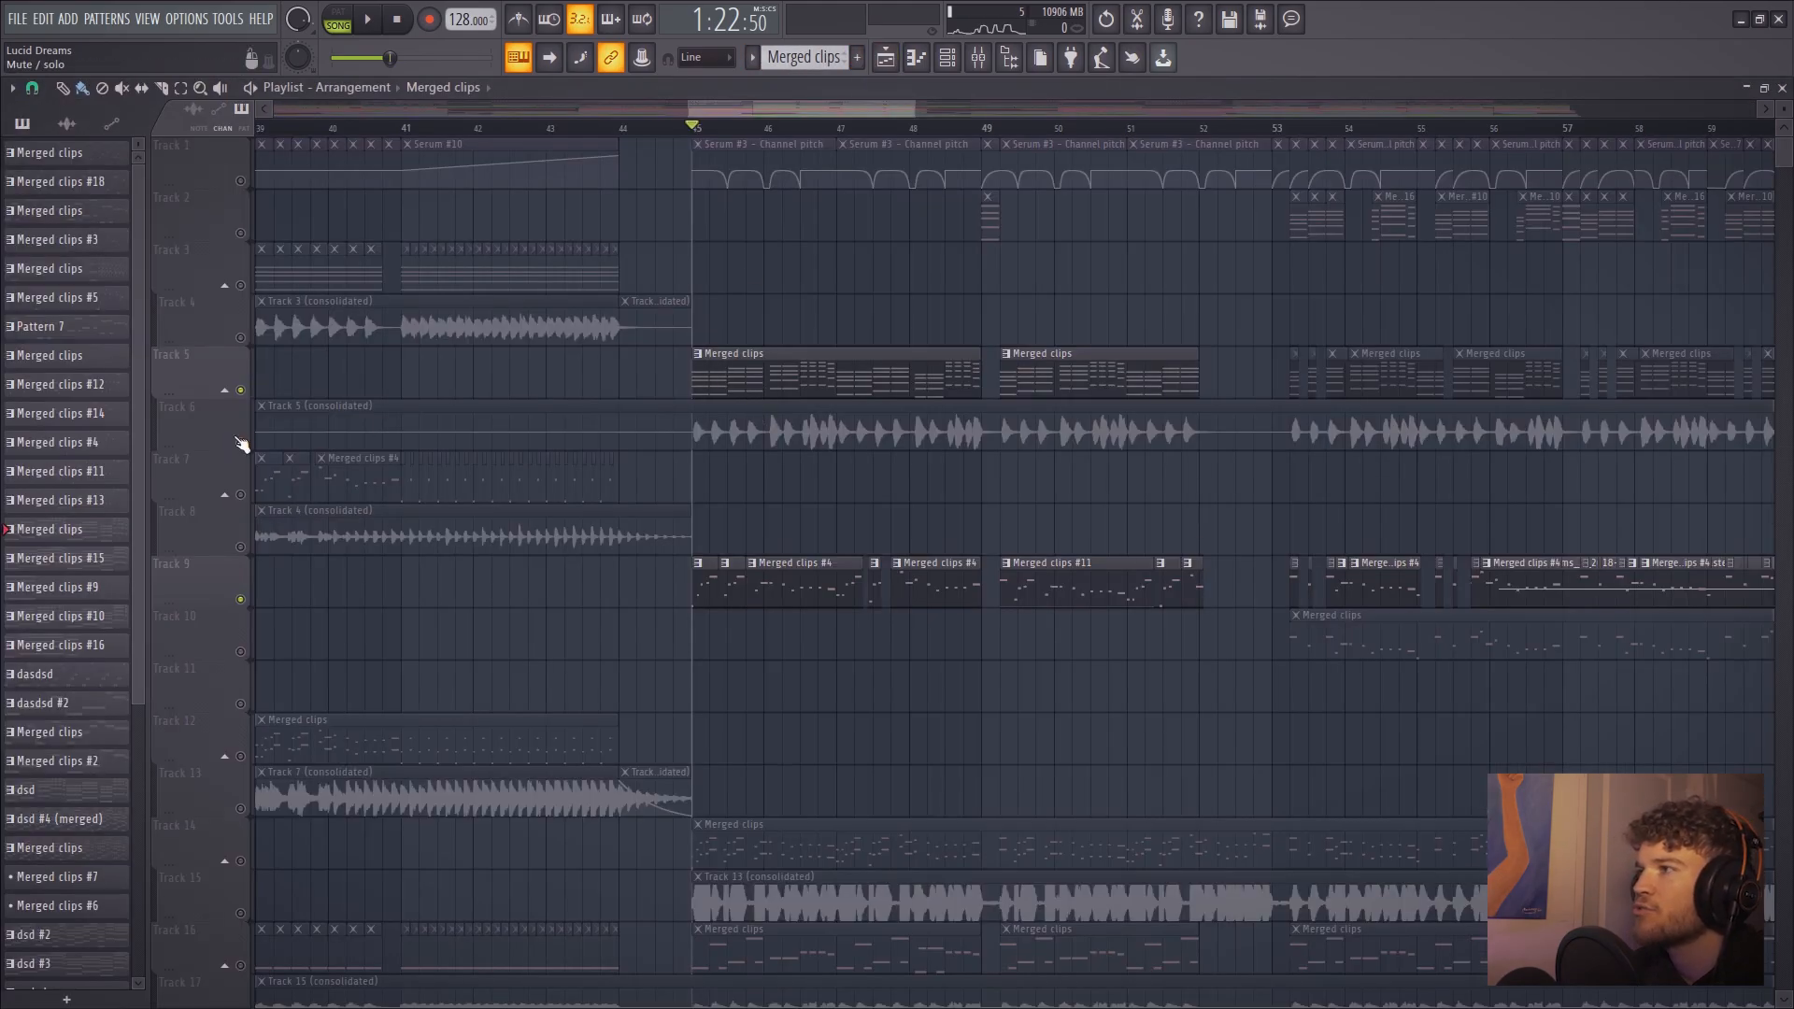
right_click(204, 362)
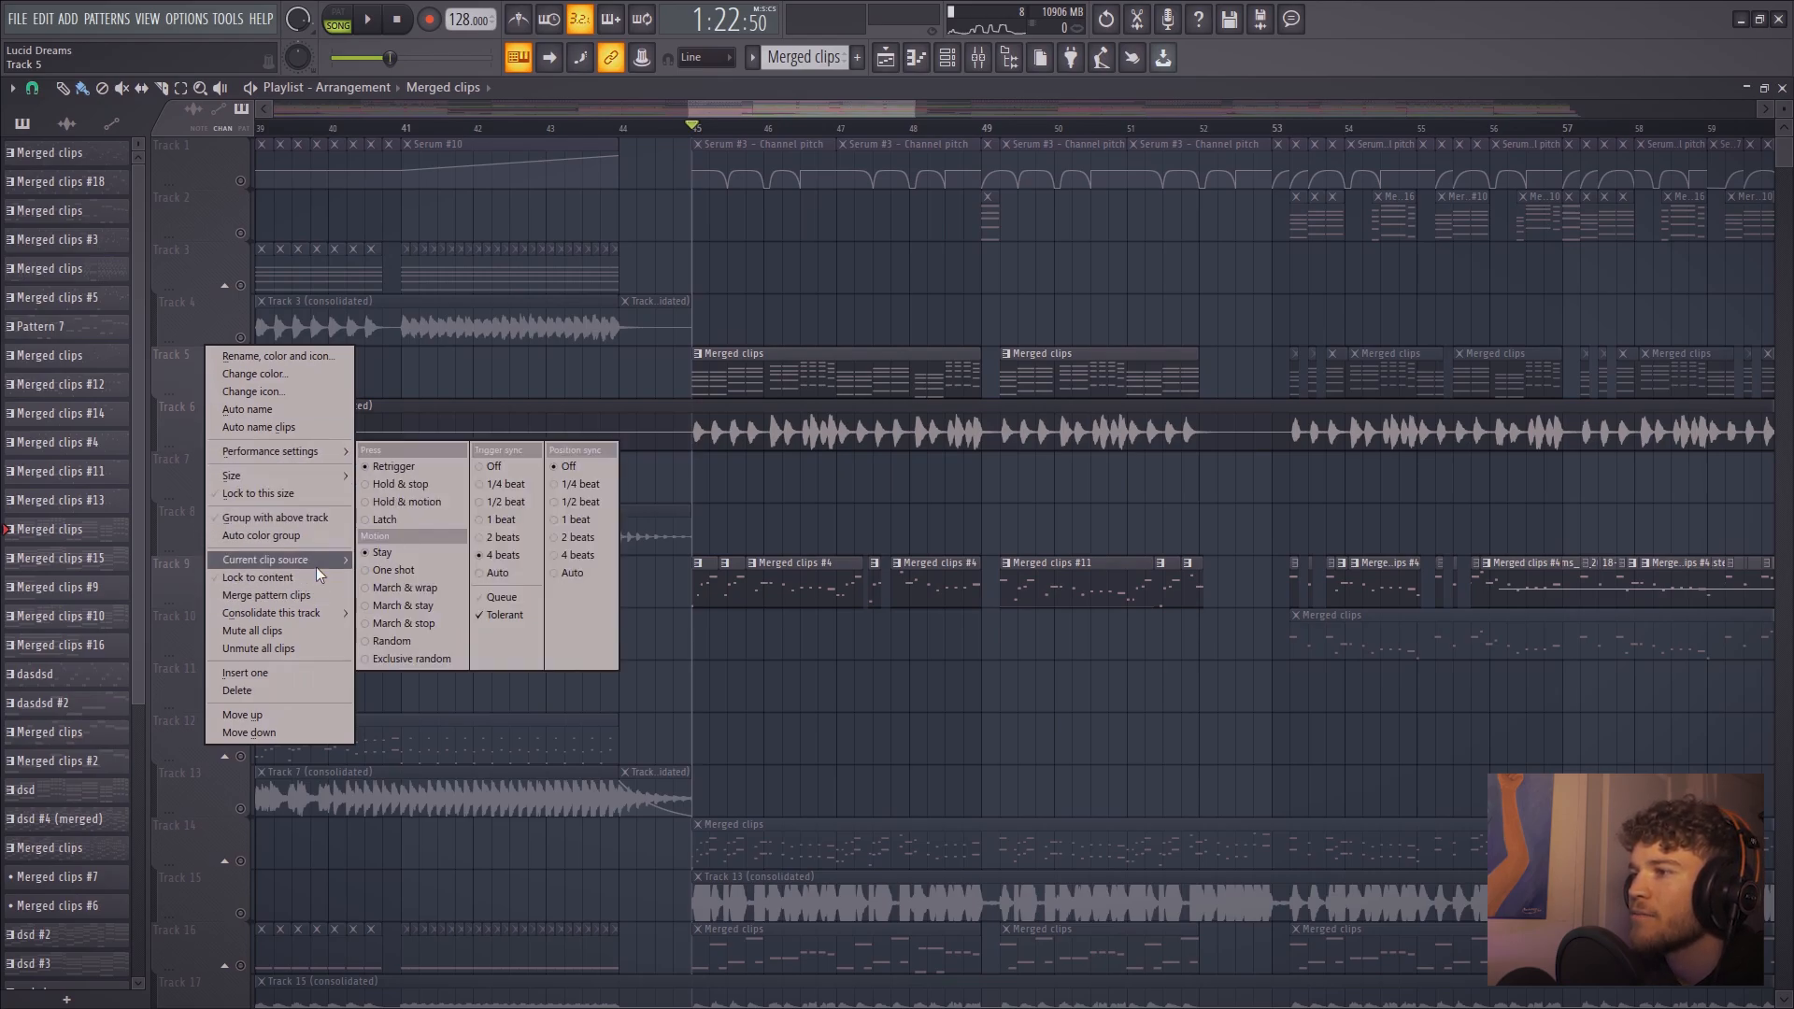
mouse_move(308, 613)
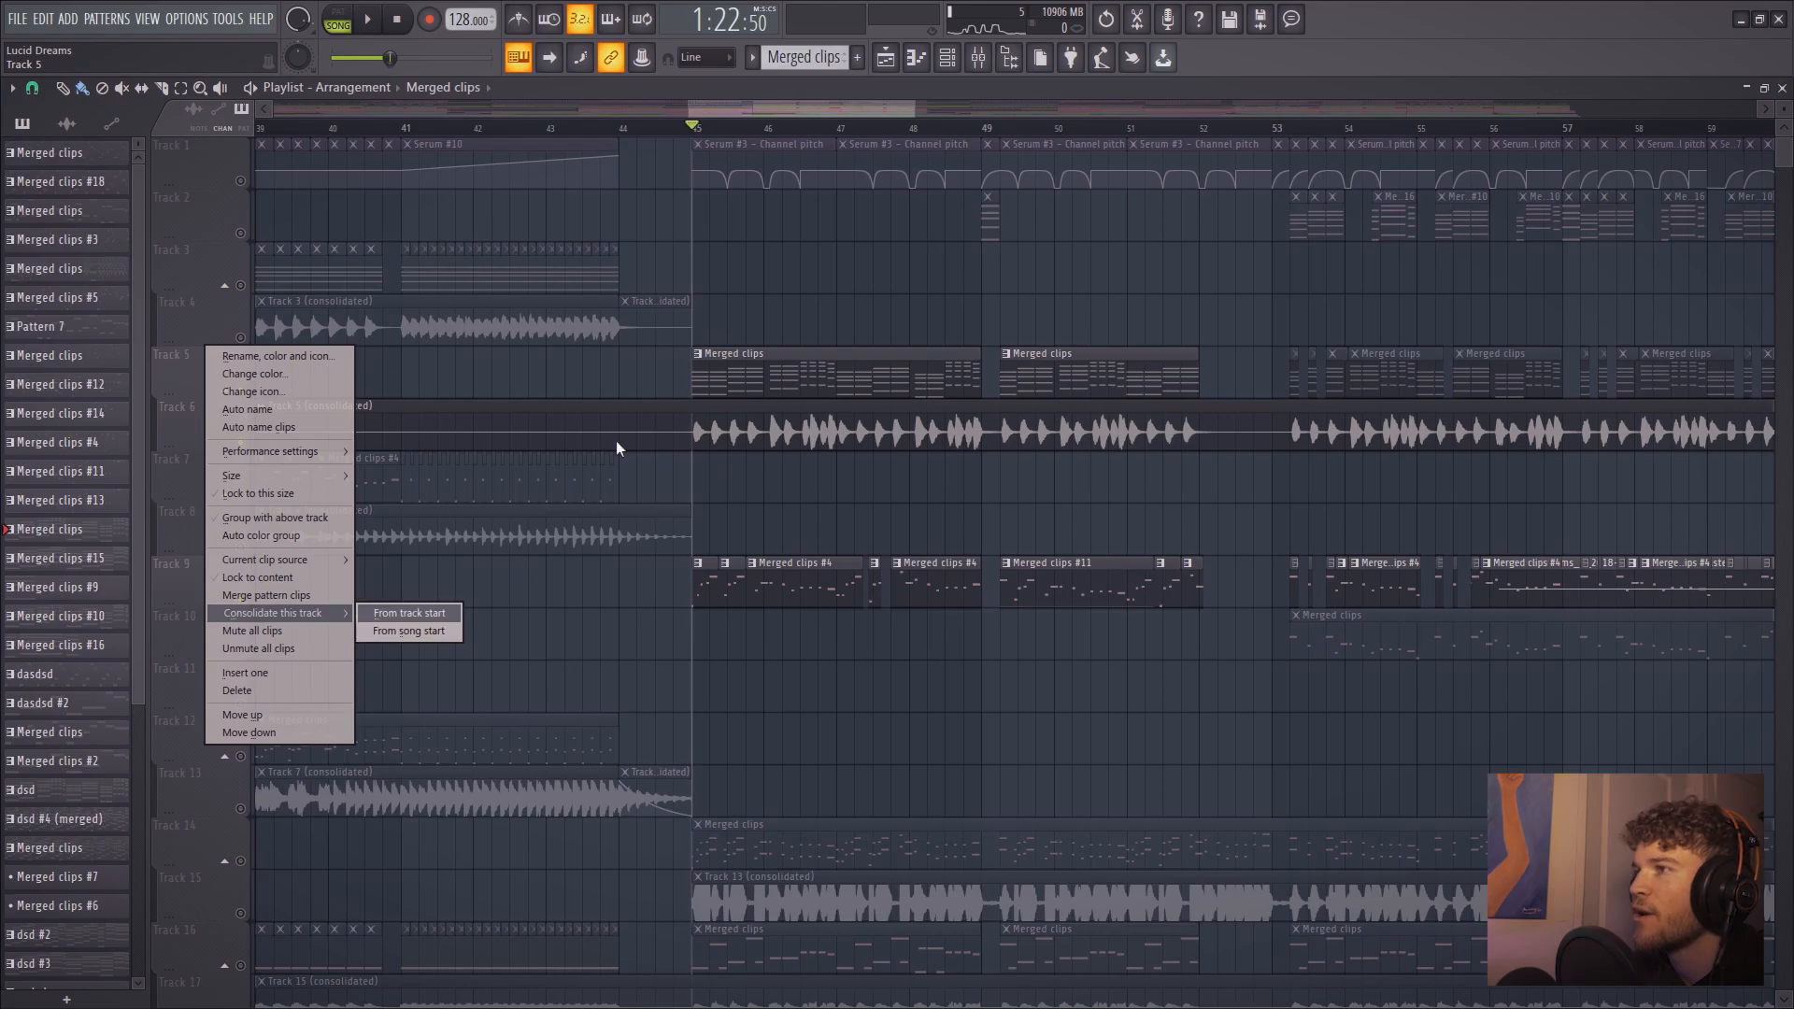
left_click(413, 622)
Find the bass tracks lower in the playlist and solo the merged clips on Track 18
scroll(732, 641, "down", 4, "ctrl")
scroll(744, 641, "down", 4)
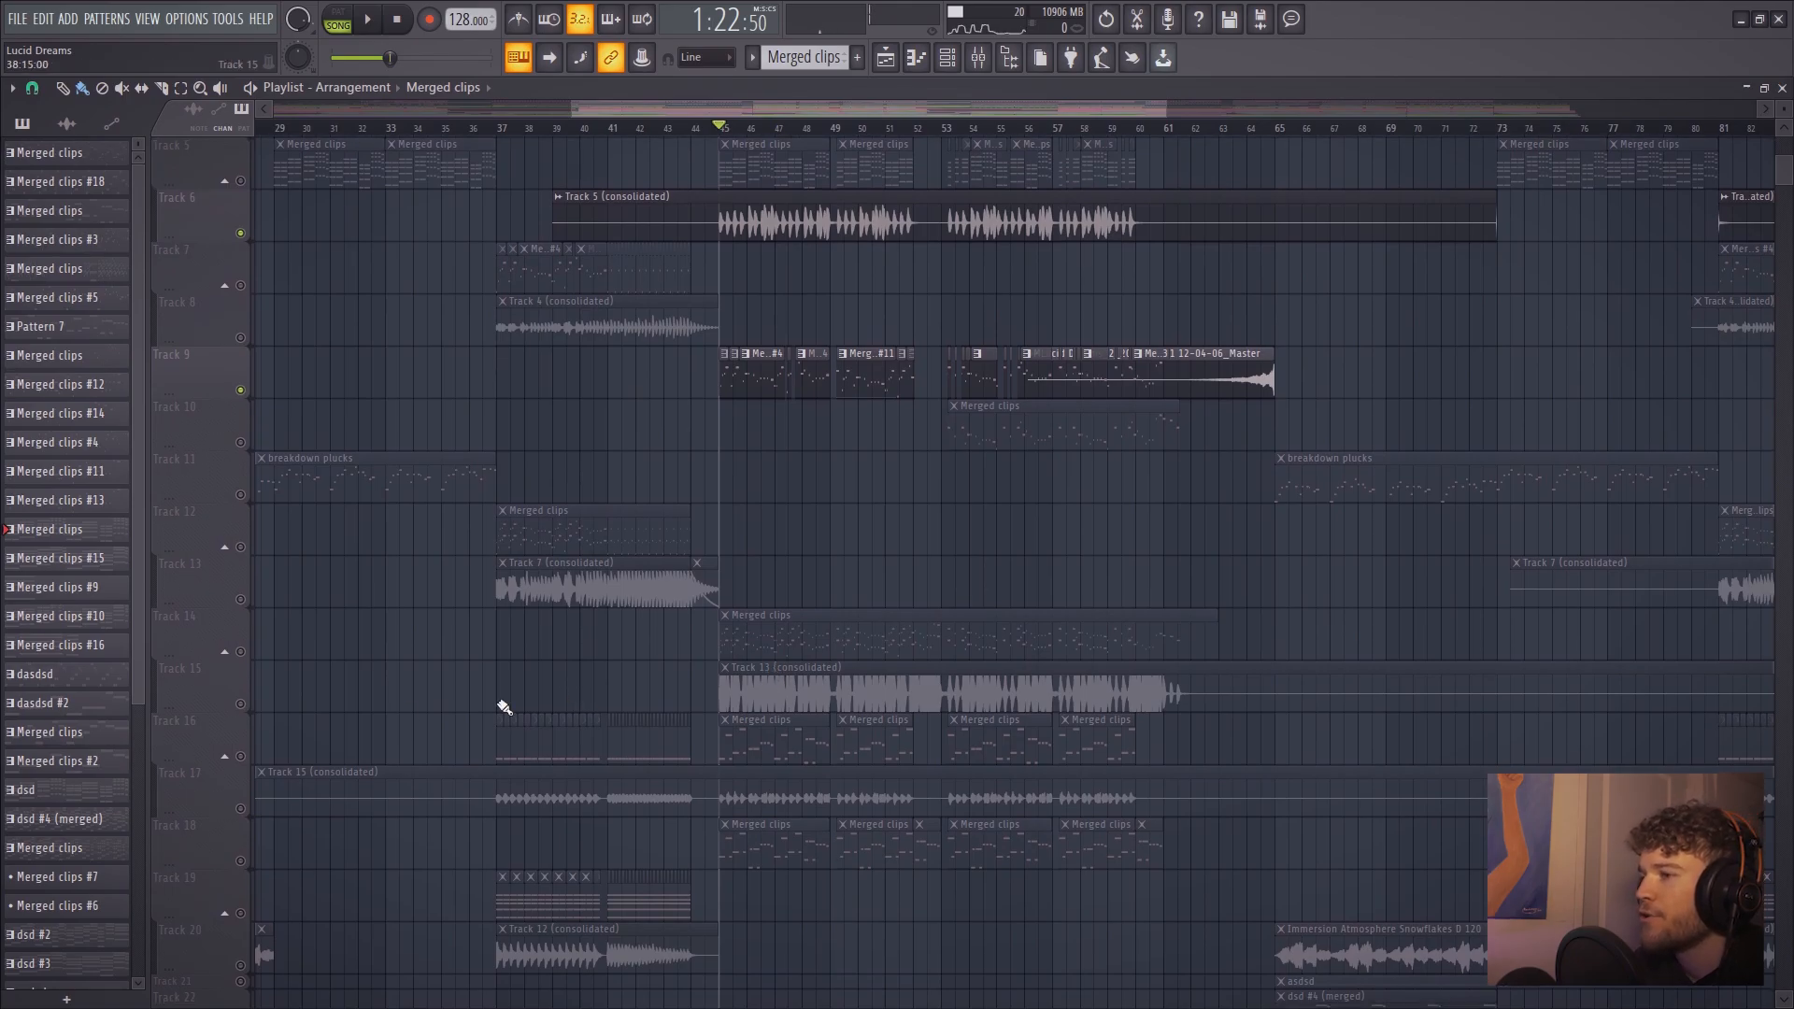
scroll(320, 793, "down", 1)
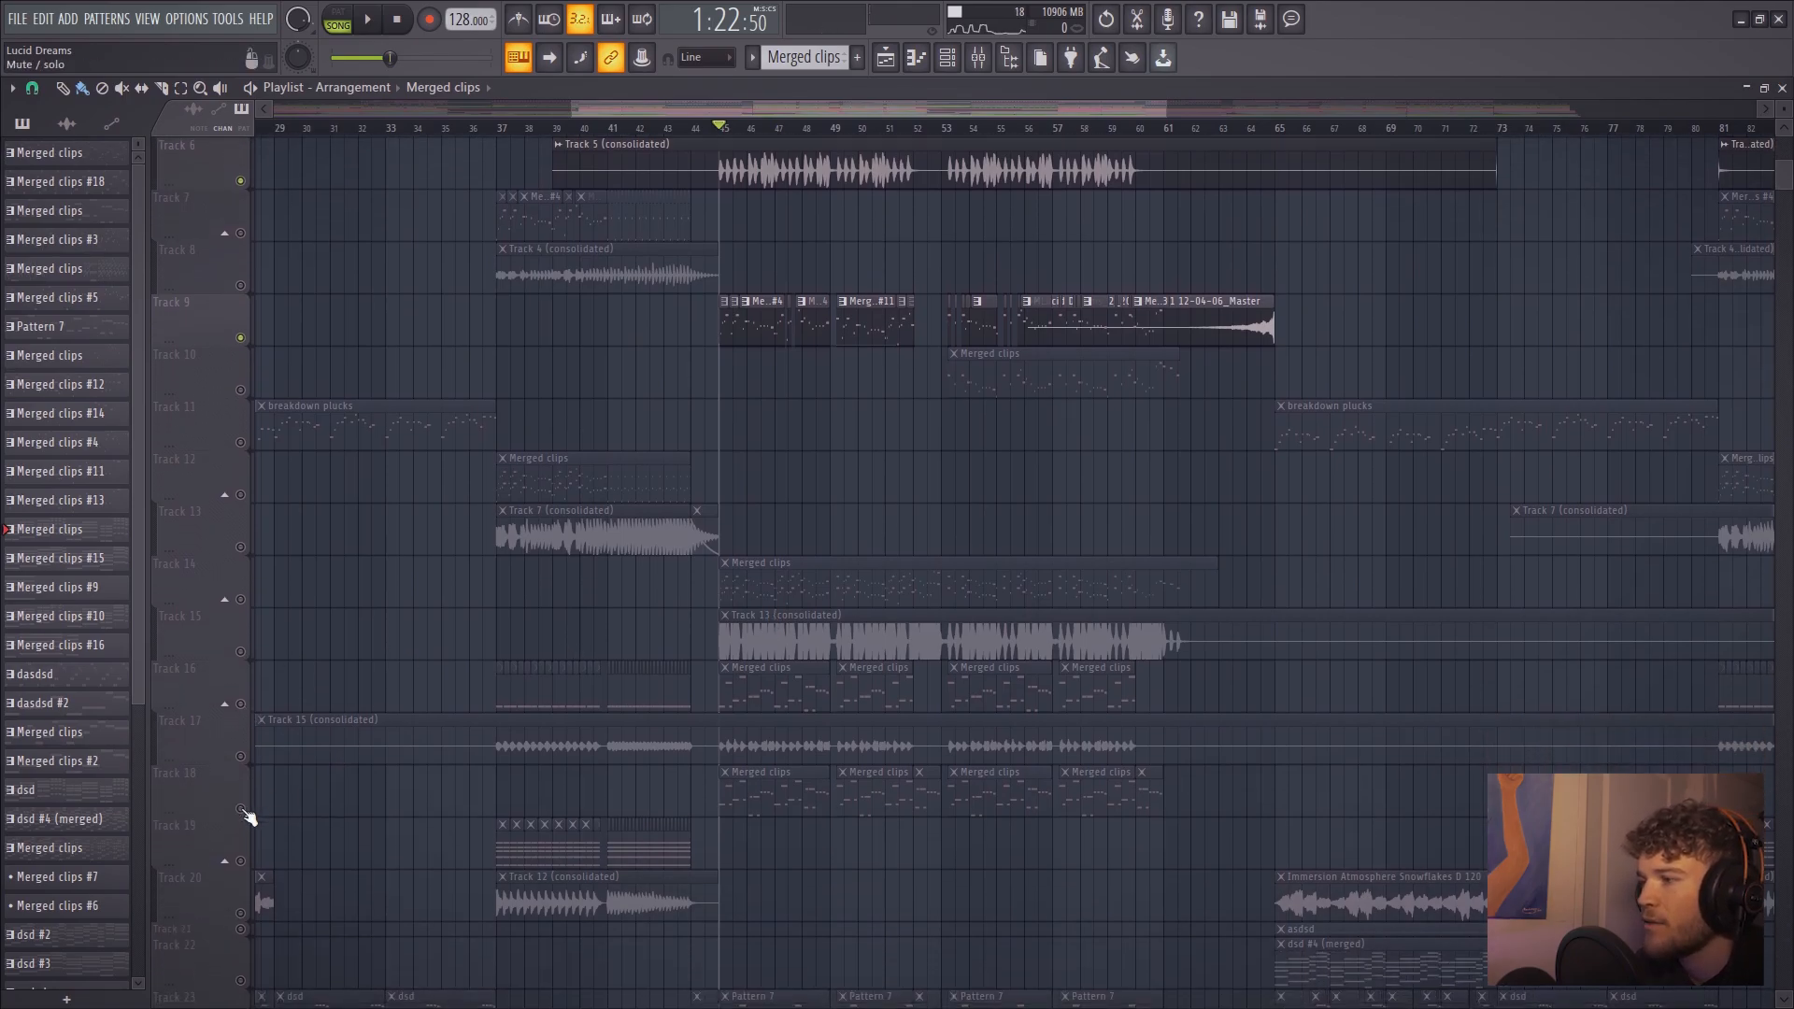
scroll(445, 785, "down", 4)
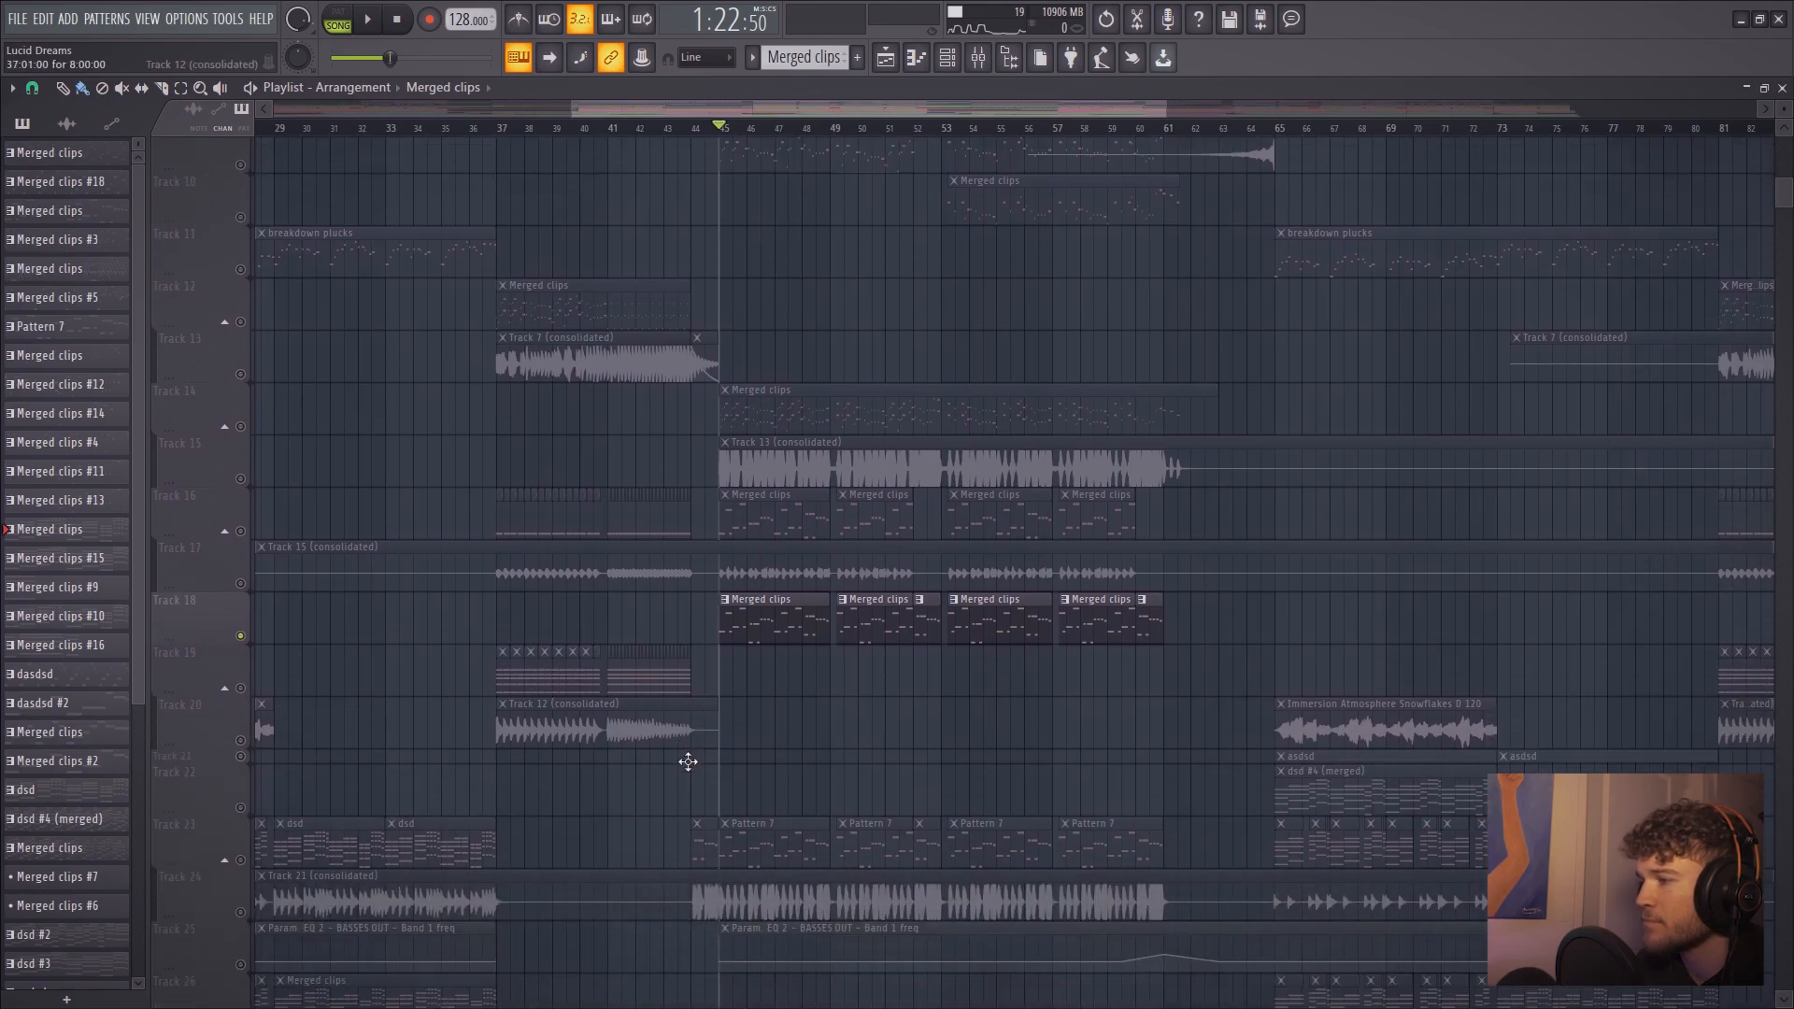
scroll(785, 617, "up", 7)
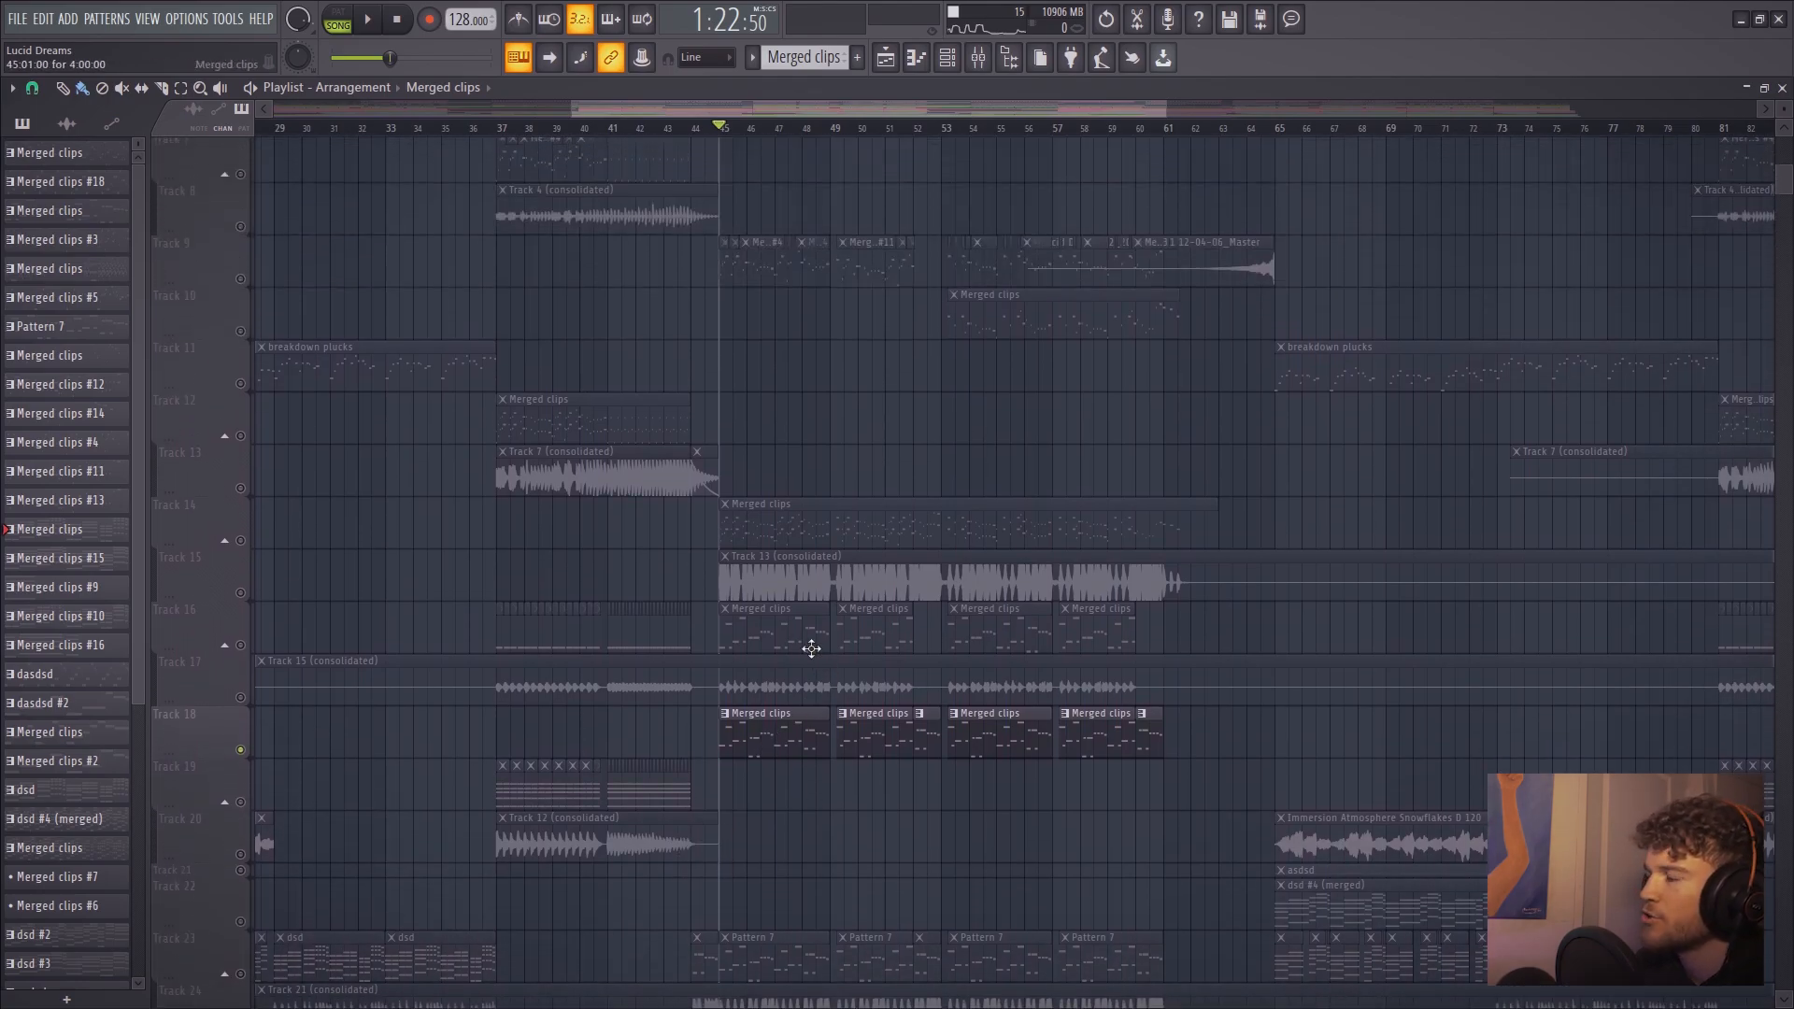
Open the Layer #2 chord notes in the piano roll and sound the root notes D4, F4, G4 and A#4 on its keyboard
double_click(751, 279)
left_click_drag(482, 434, 722, 293)
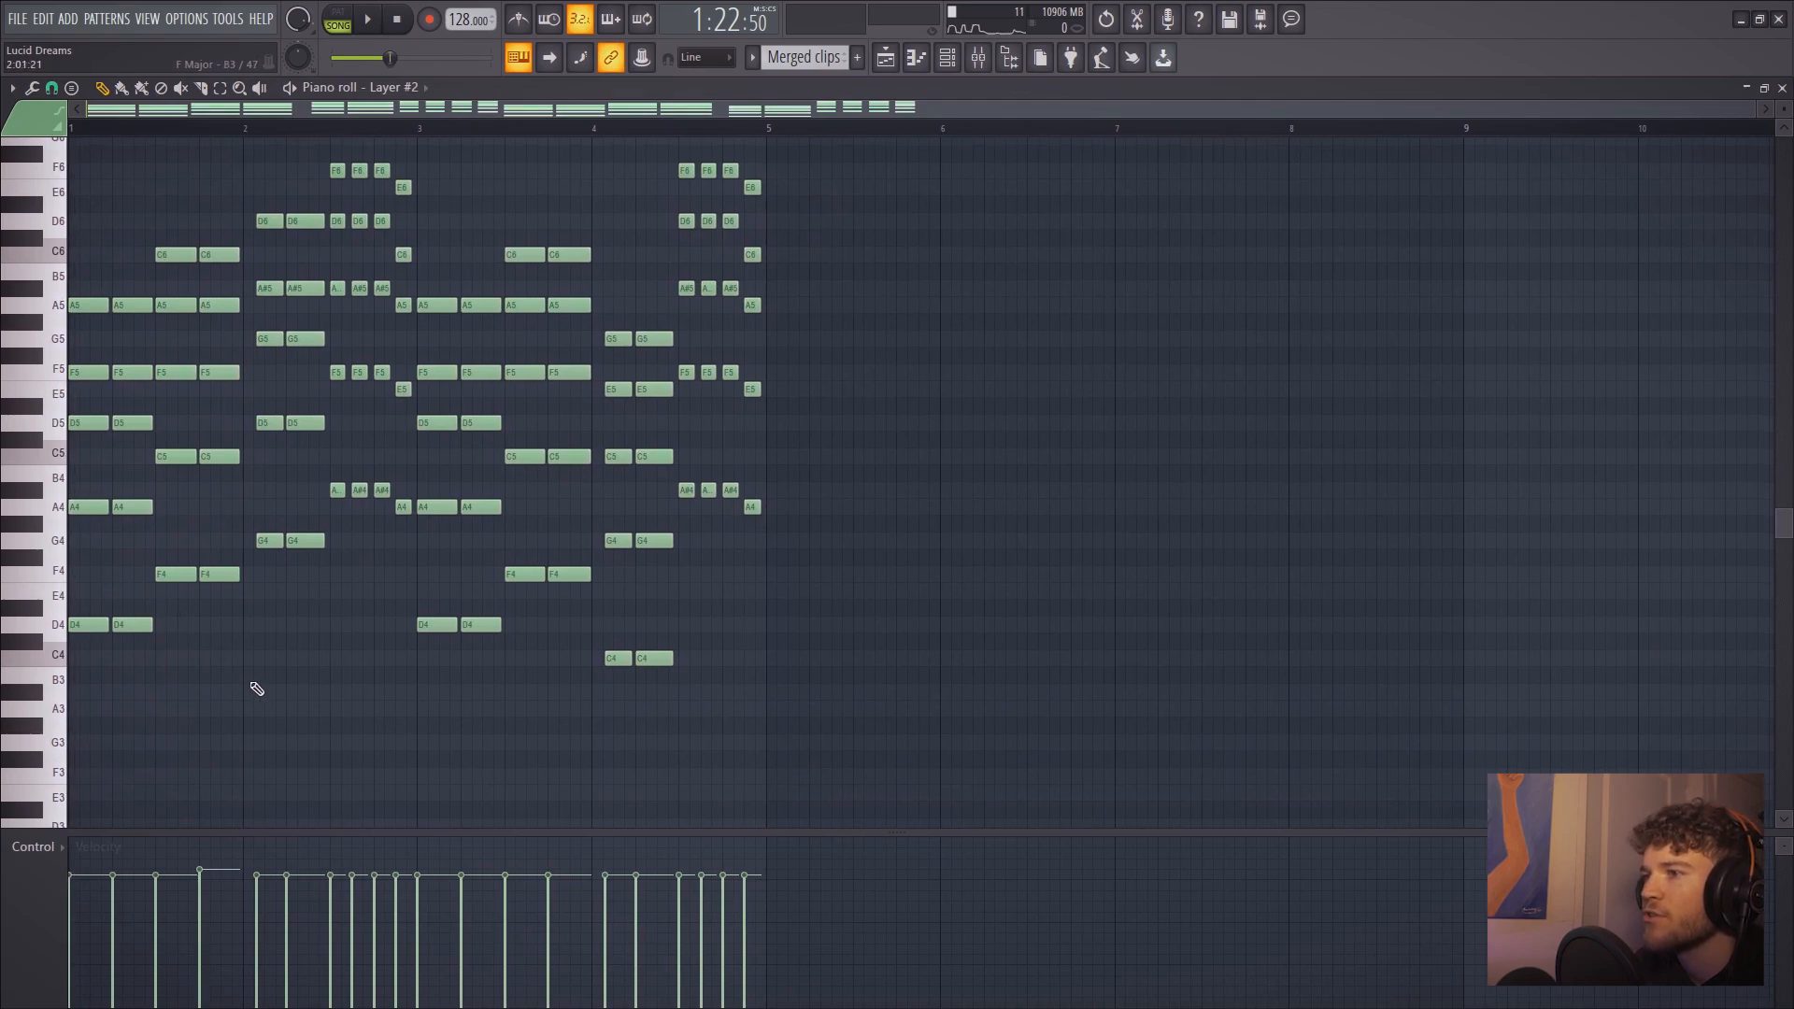
left_click(58, 624)
left_click(60, 579)
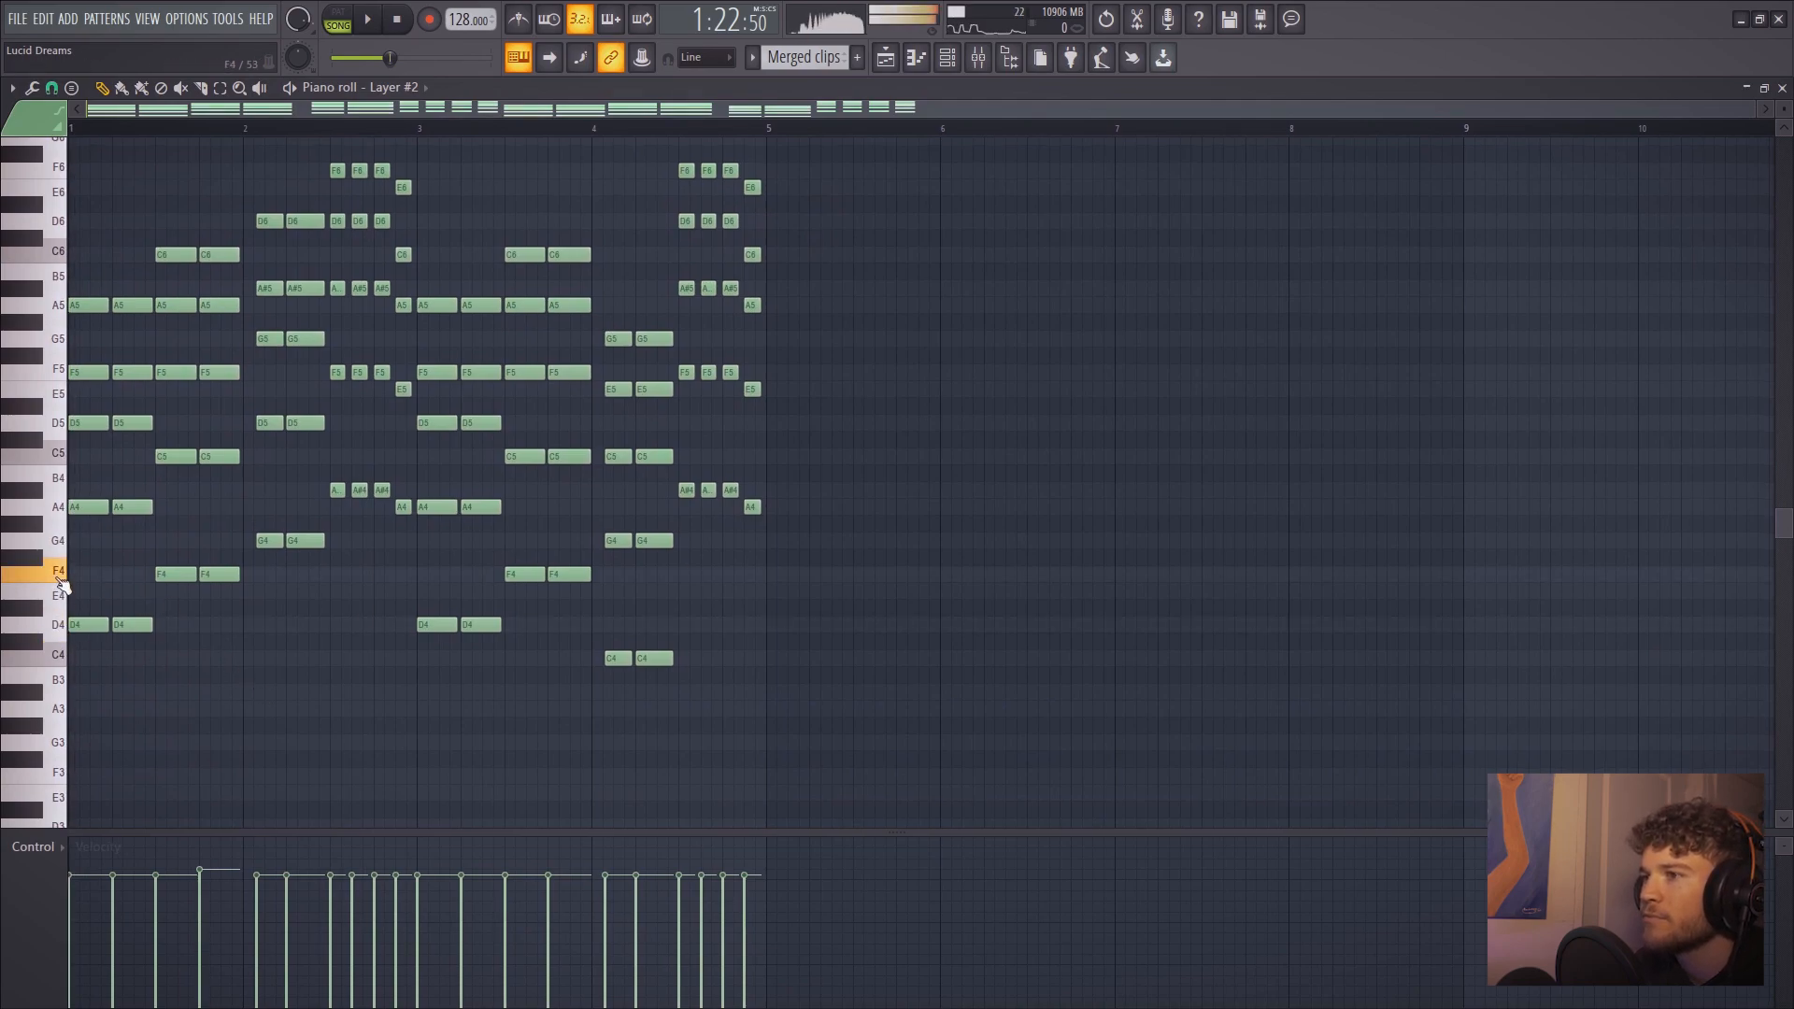
left_click(51, 544)
left_click(37, 496)
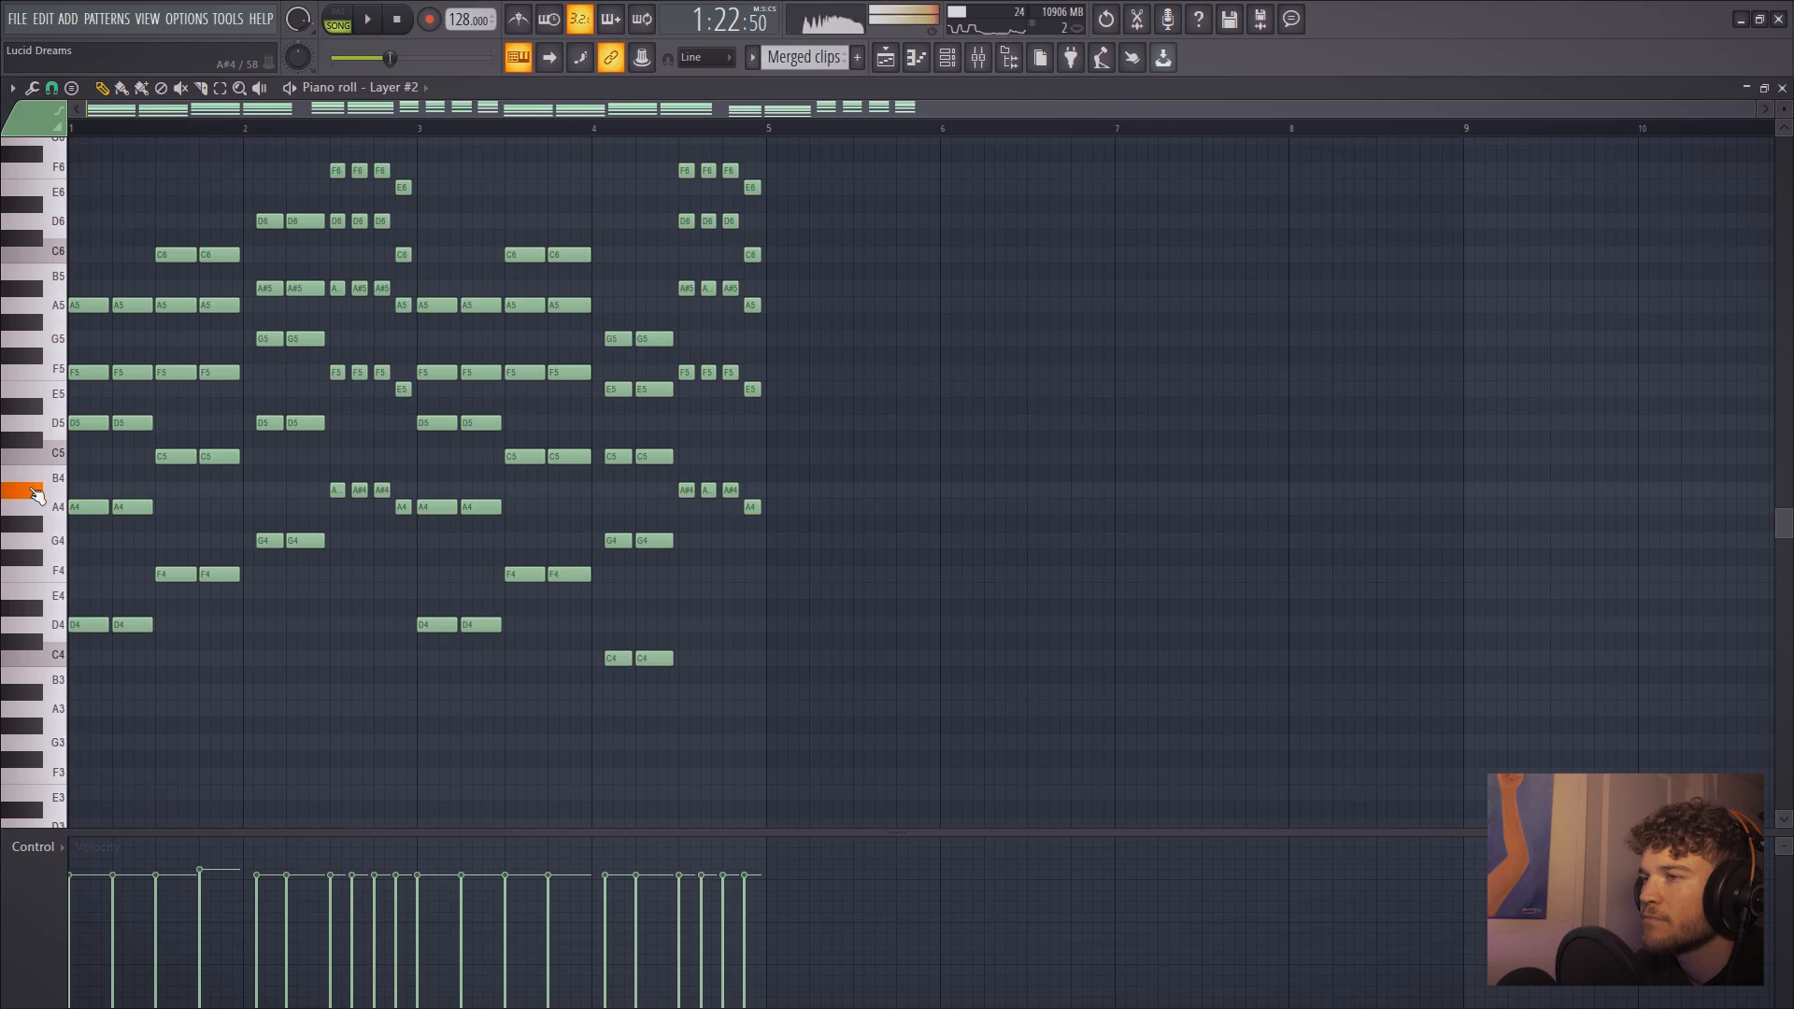
Open the Bass 2 notes of Track 18's first clip in the piano roll and play them in pattern mode
left_click(885, 57)
scroll(750, 678, "down", 3)
double_click(725, 845)
scroll(561, 495, "down", 3)
key("l")
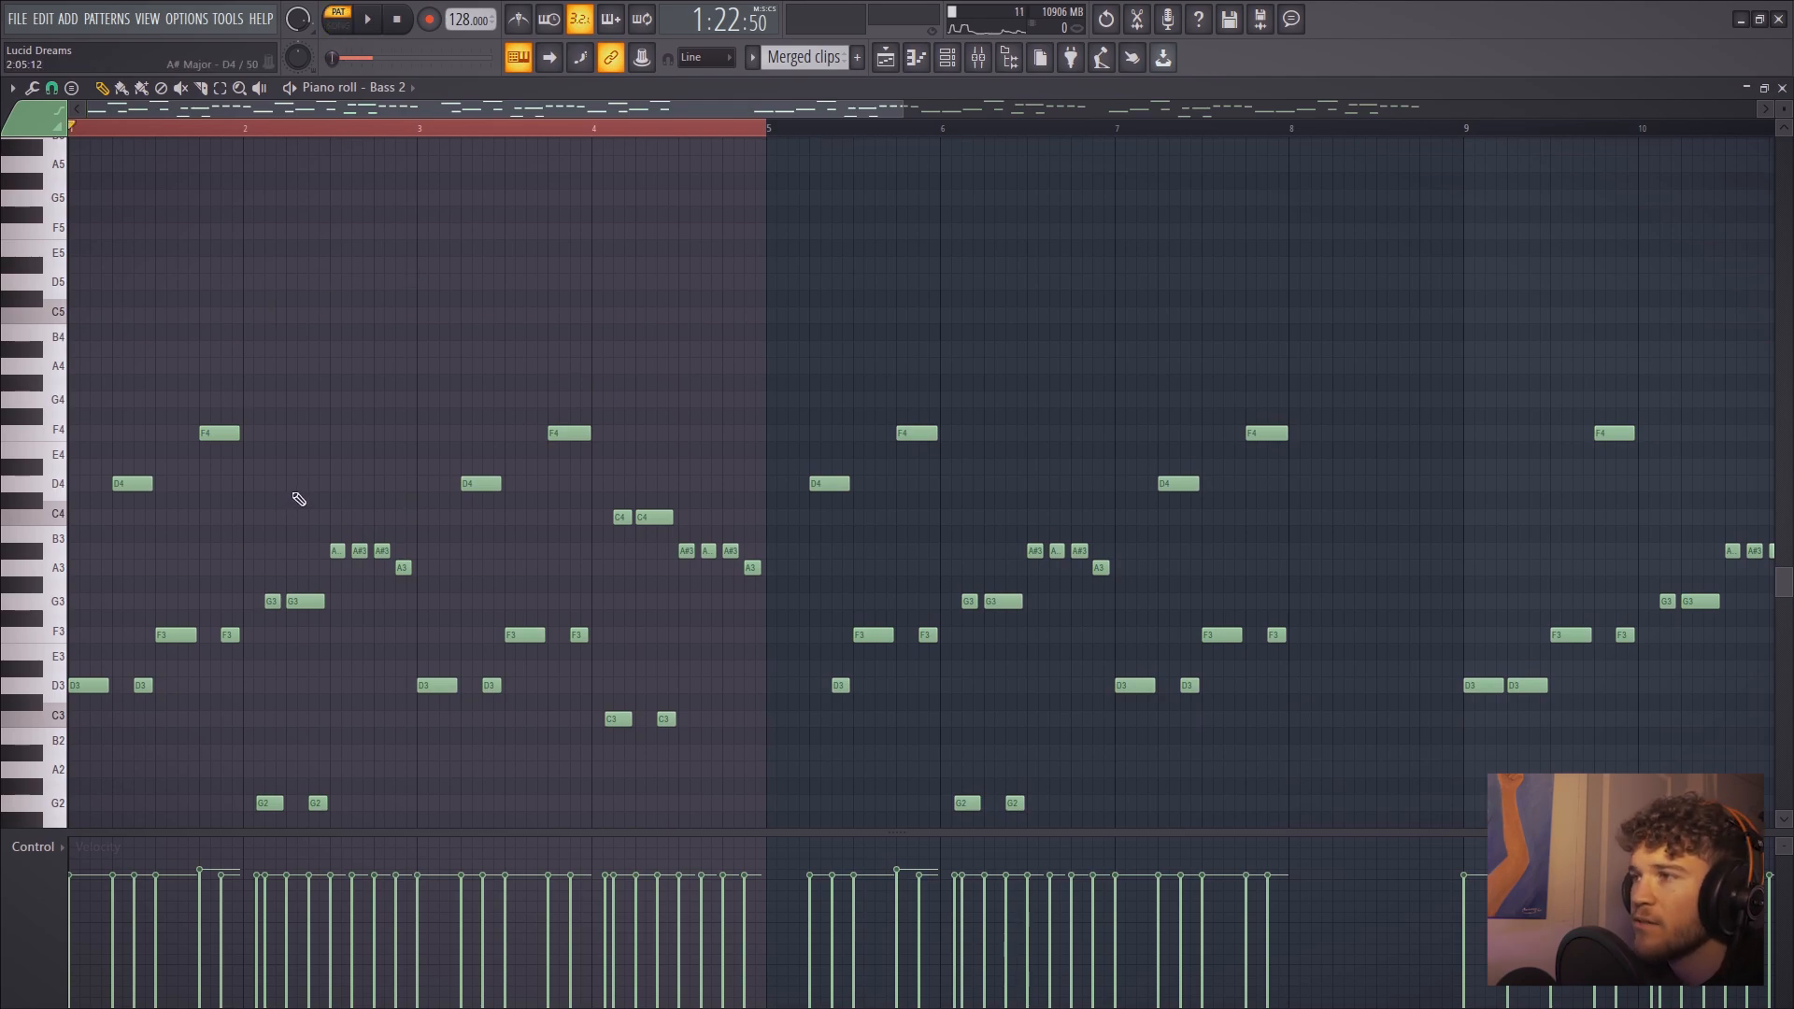
scroll(399, 560, "down", 2)
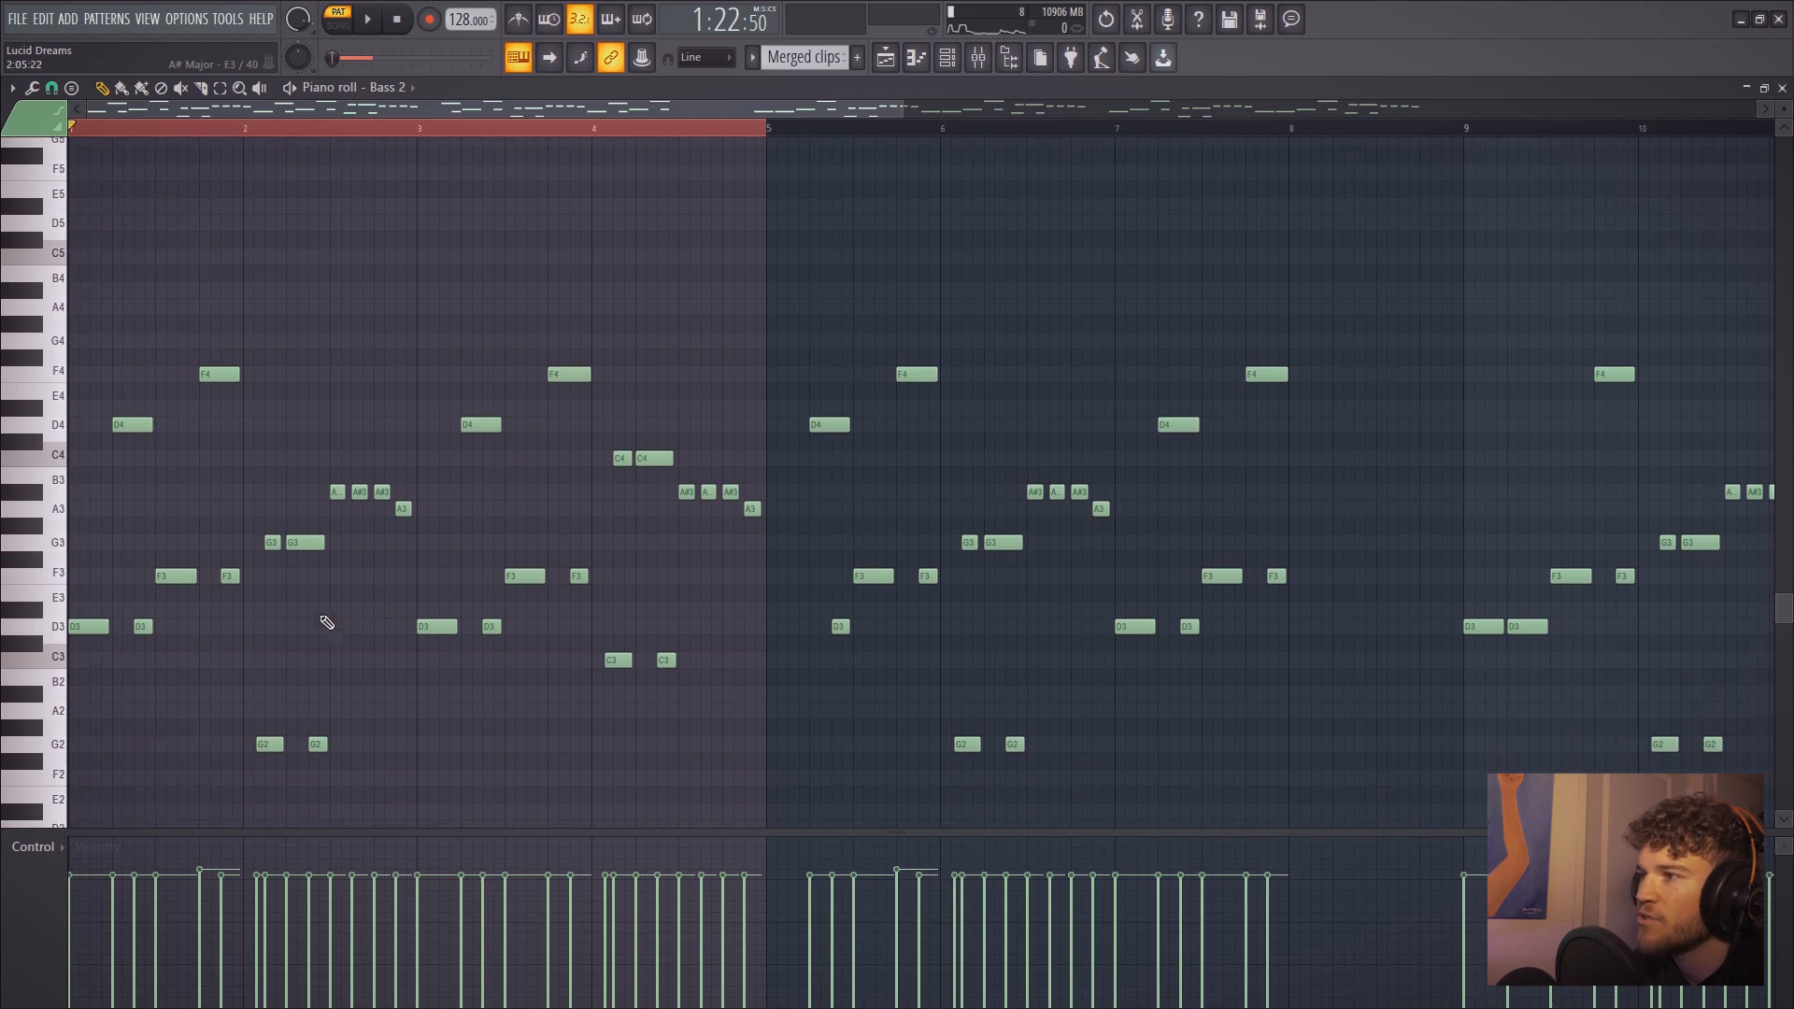
key("space")
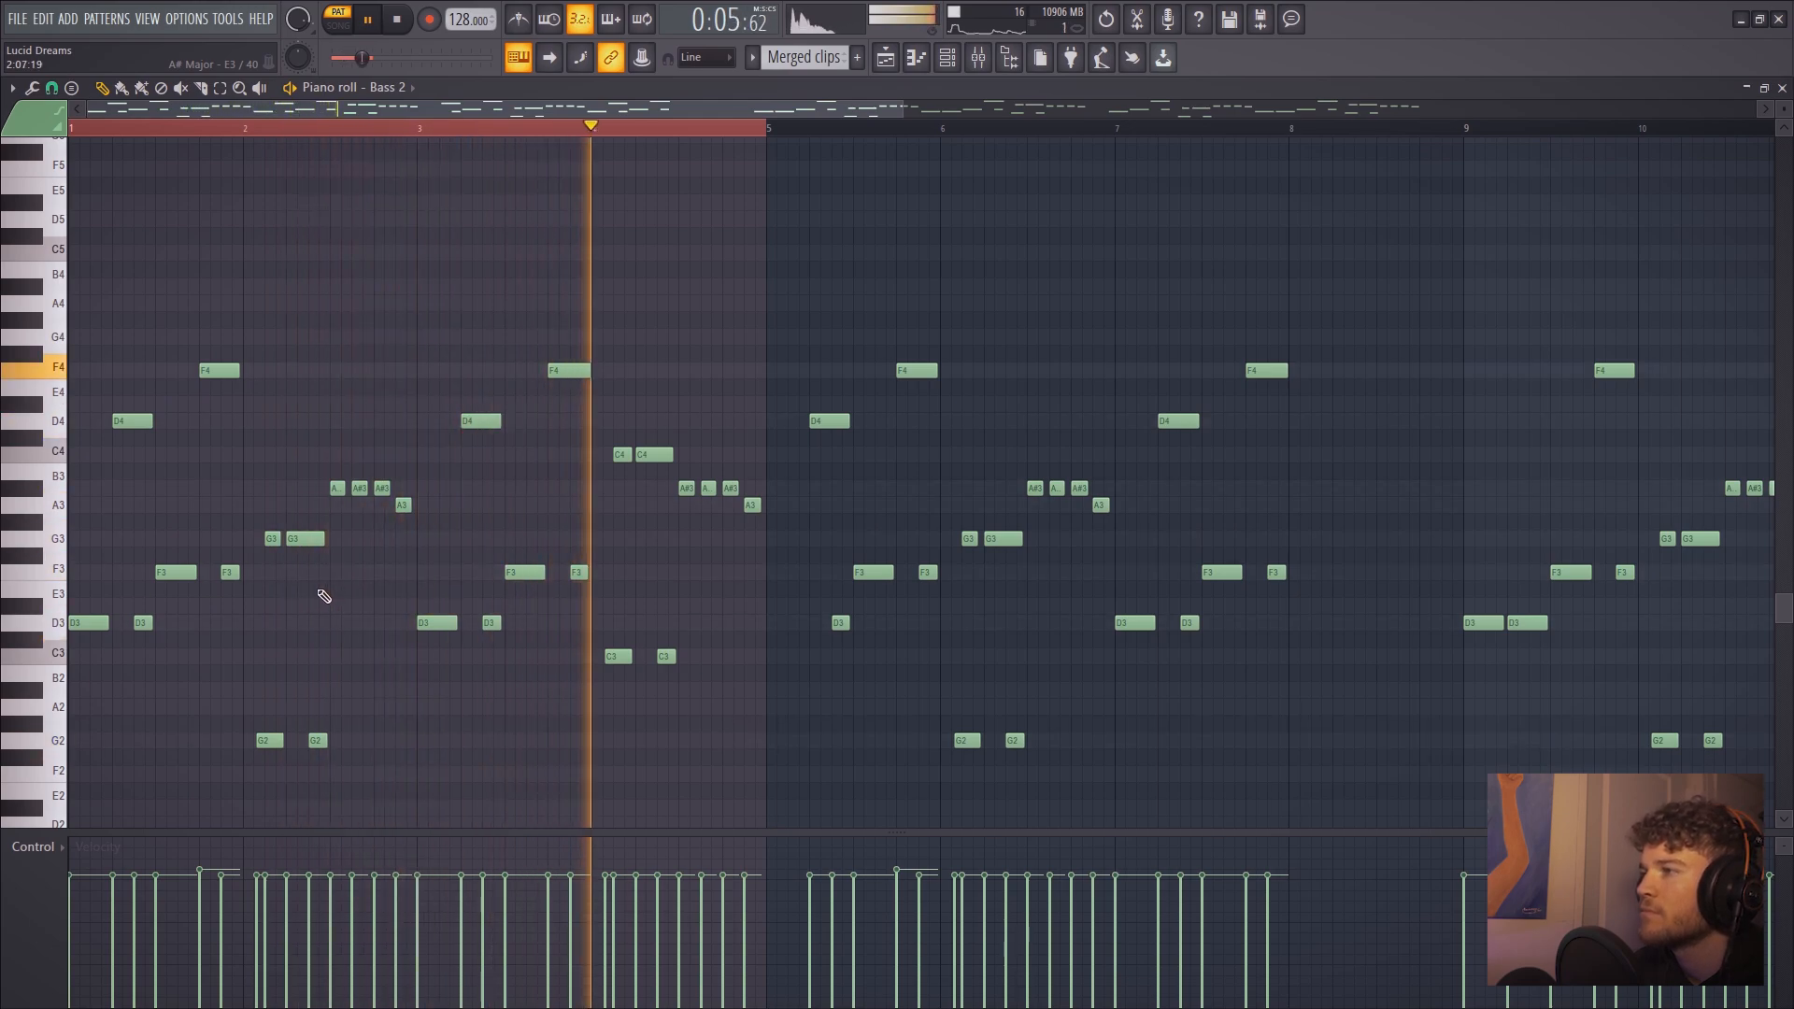
key("space")
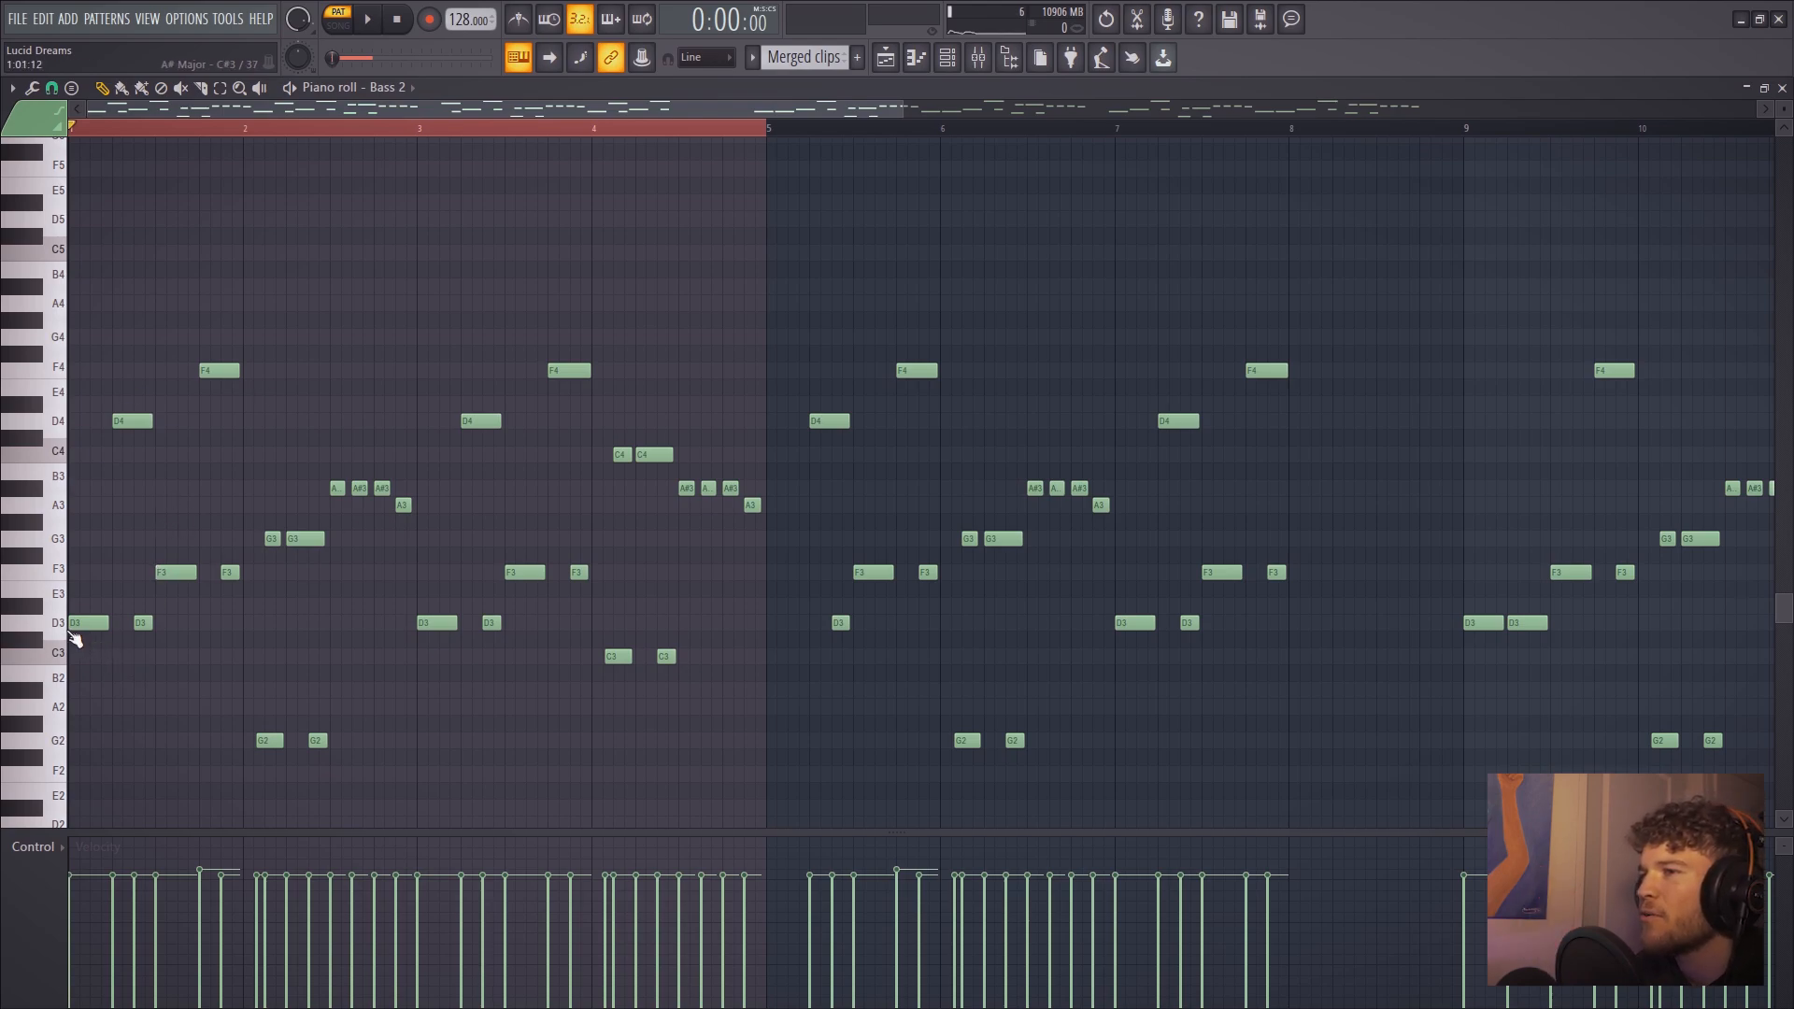
Lower the D4 and F4 notes in the first four bars by one octave and play the bassline without the high notes
left_click_drag(295, 481, 98, 322)
left_click_drag(575, 472, 469, 353)
key("ctrl+Down")
key("ctrl+Down")
key("ctrl+Up")
key("space")
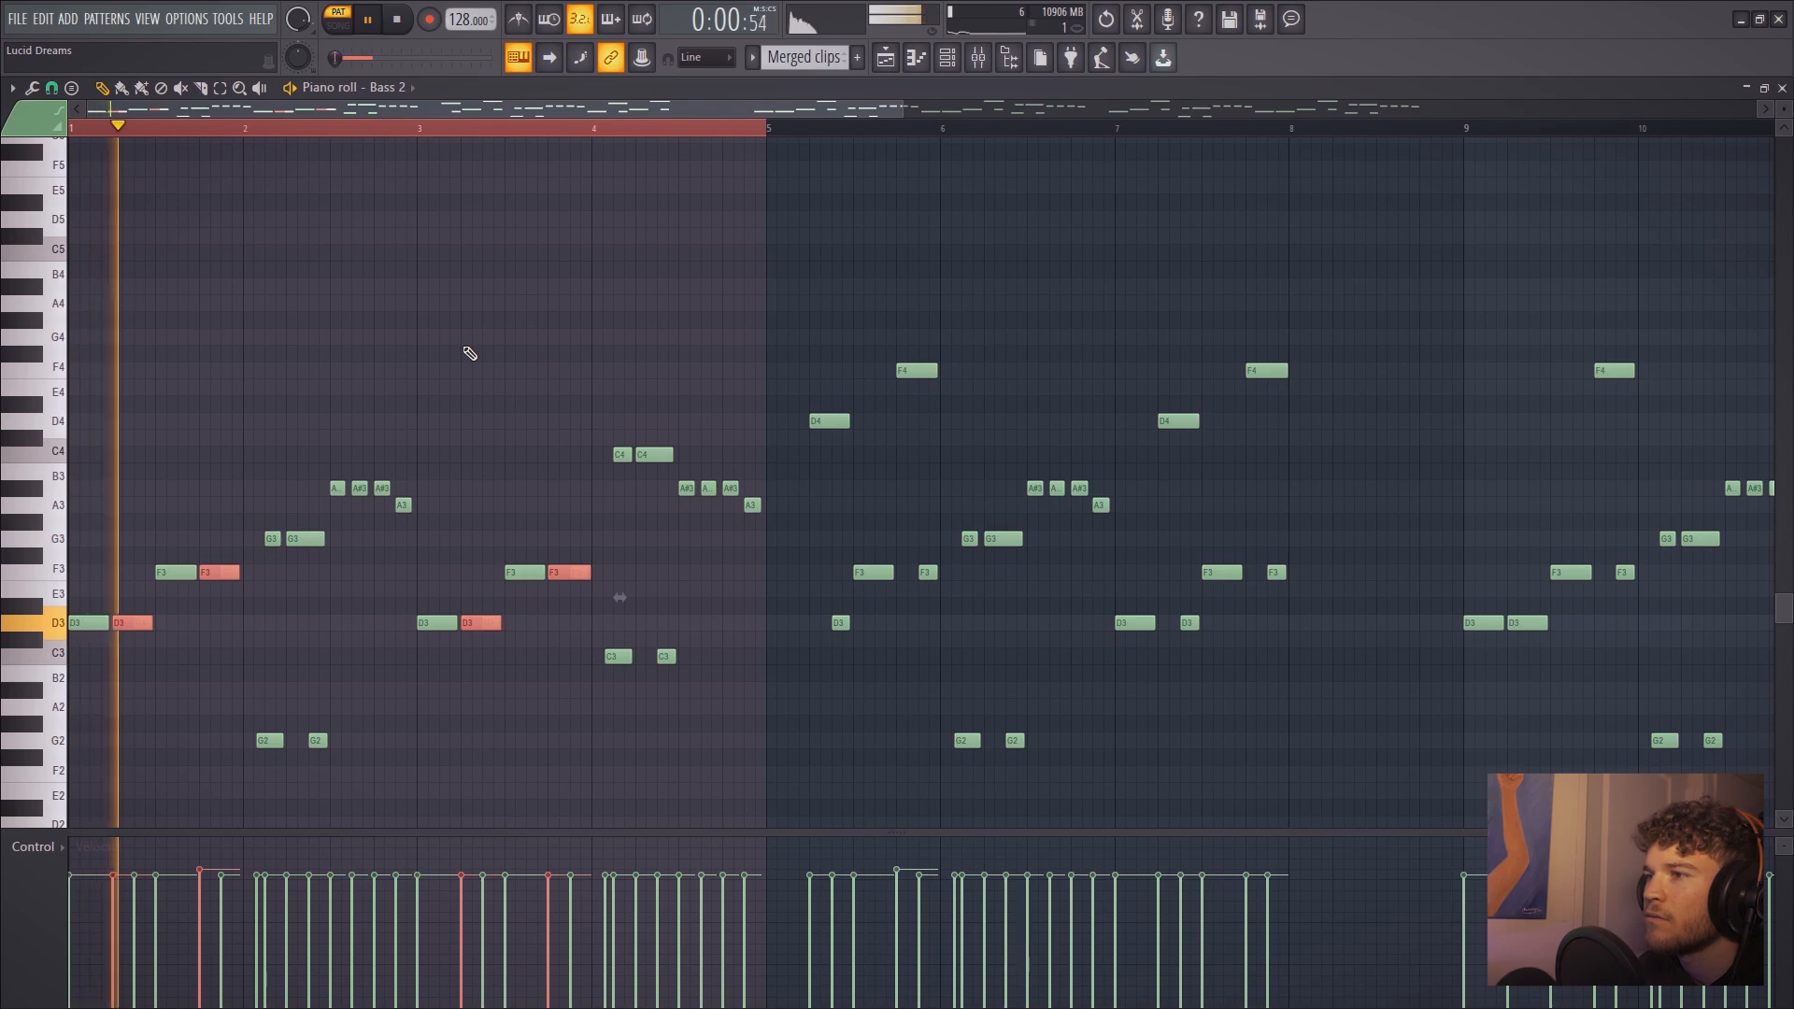
key("space")
key("space")
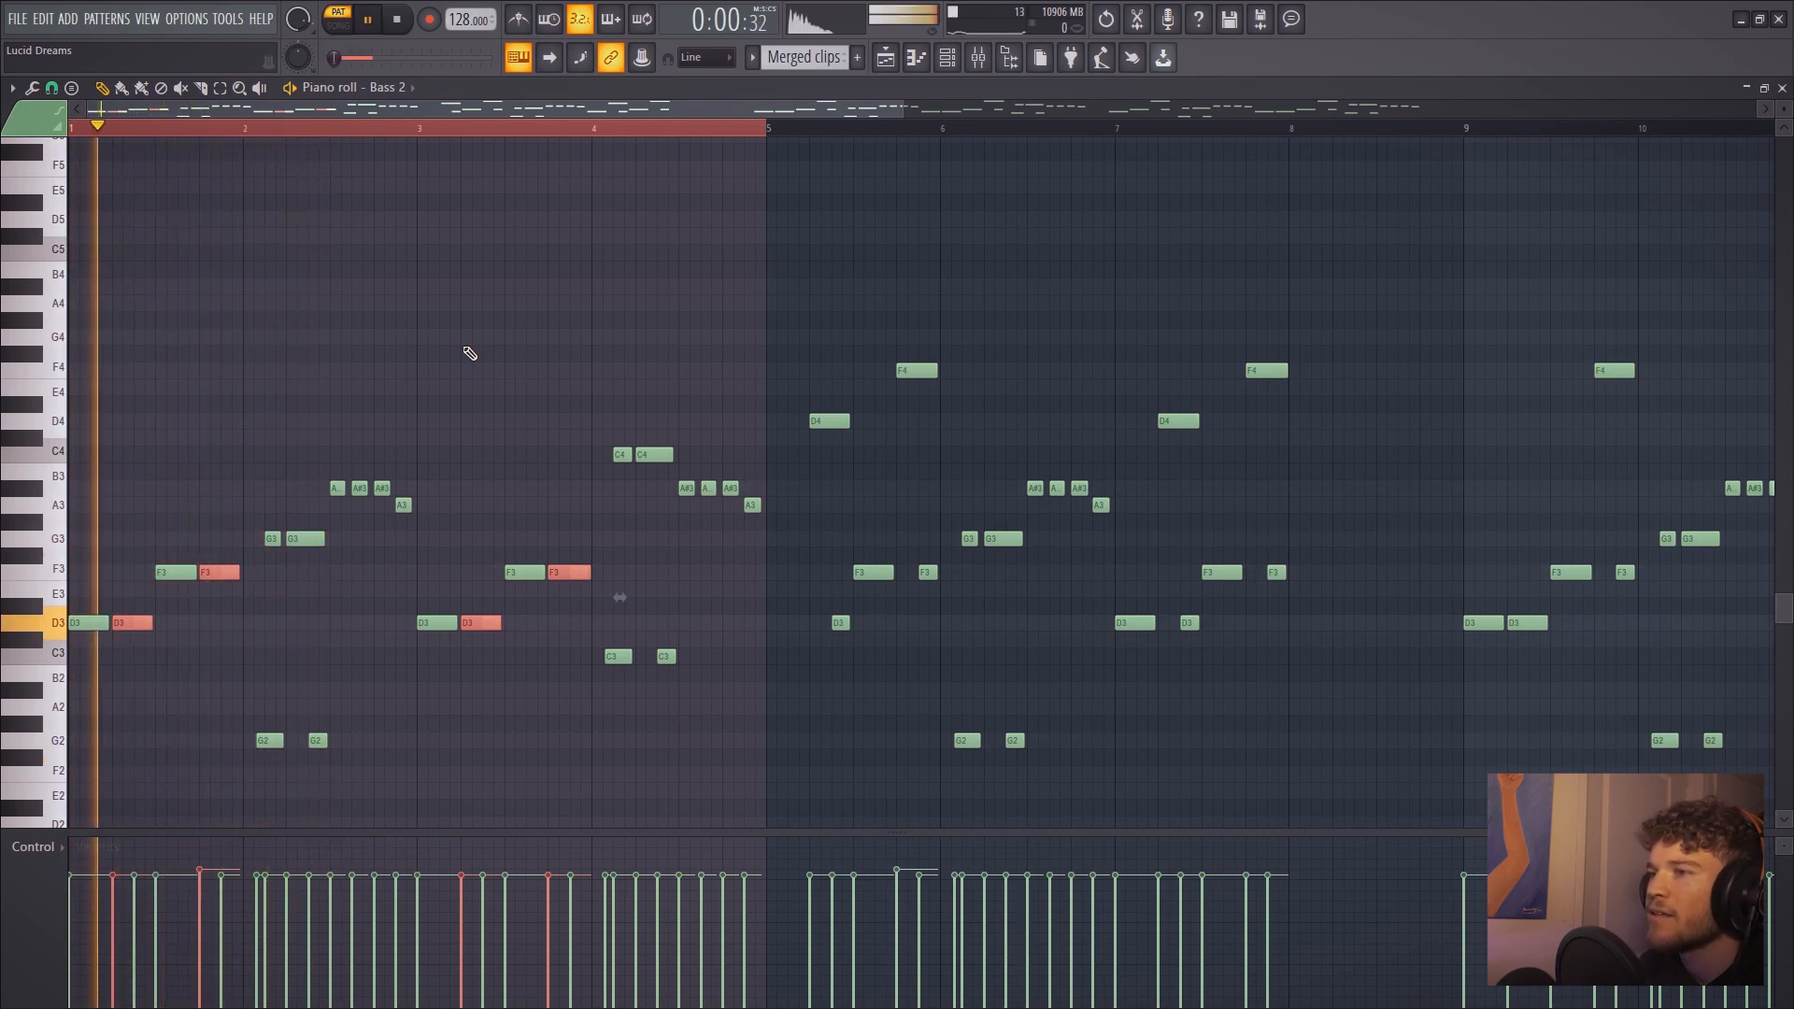
key("space")
Raise the selected bass notes back up one octave and play the pattern again for comparison
key("ctrl+Up")
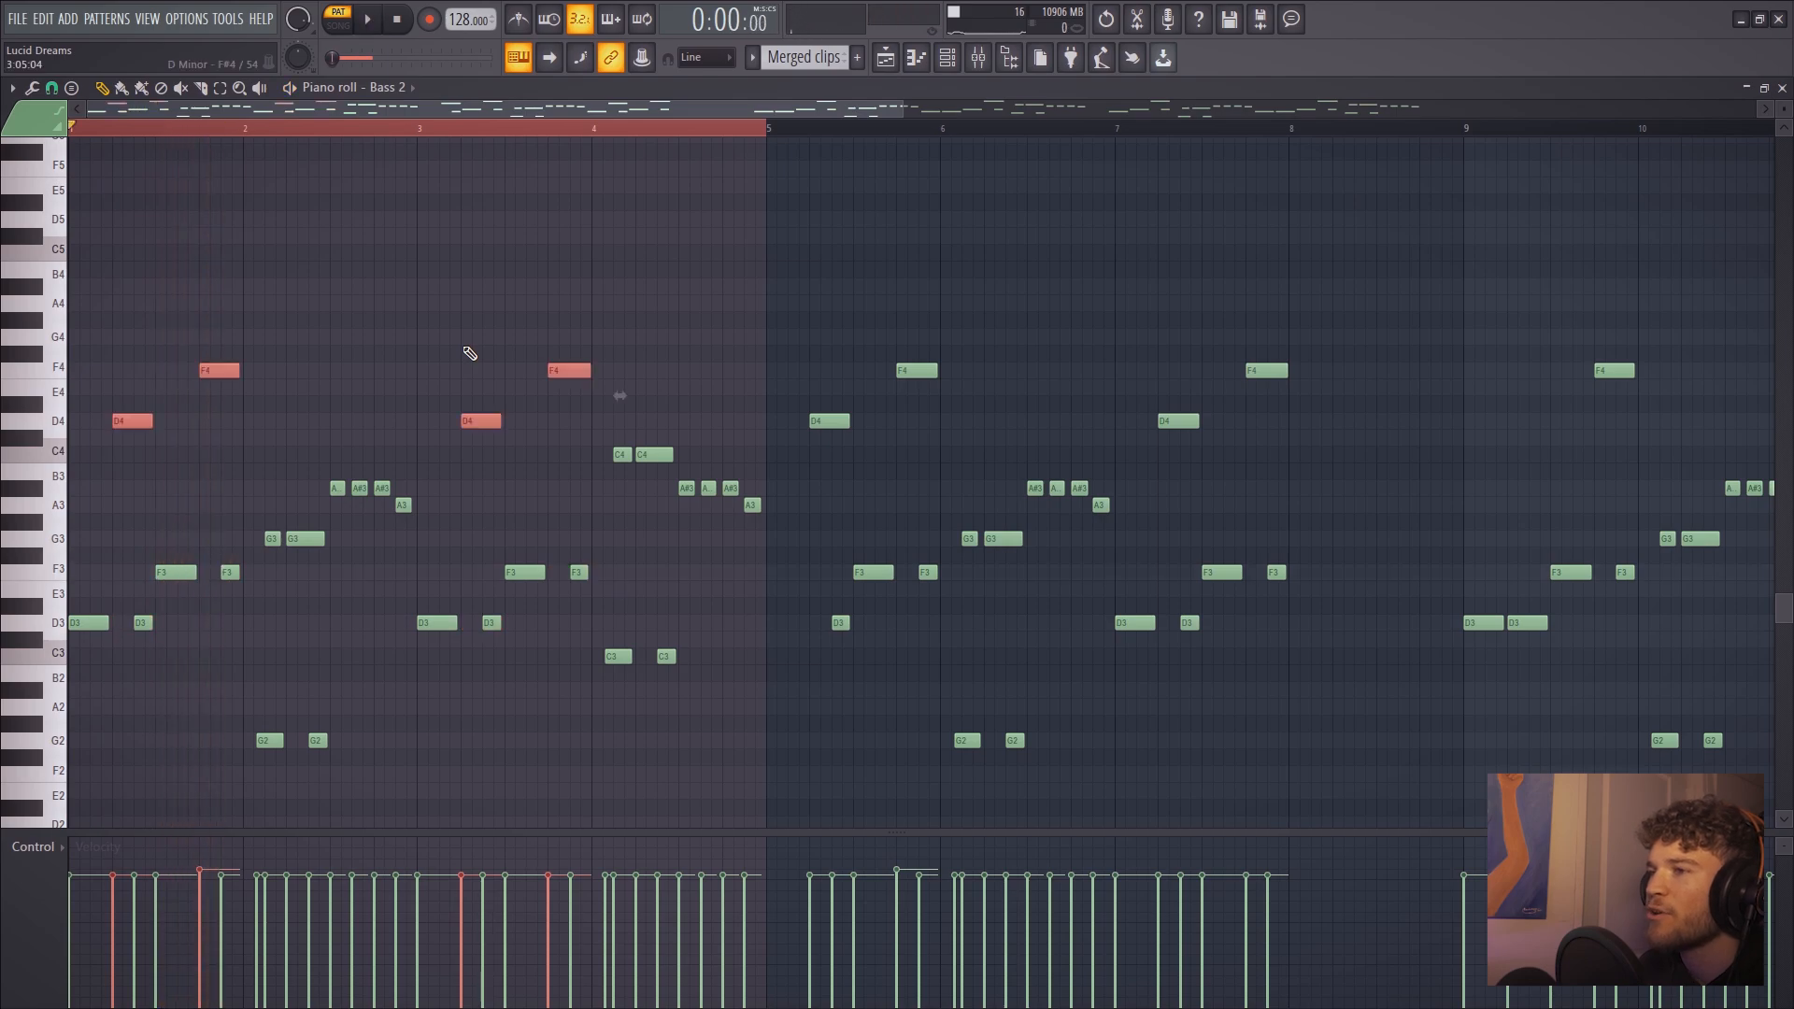
key("space")
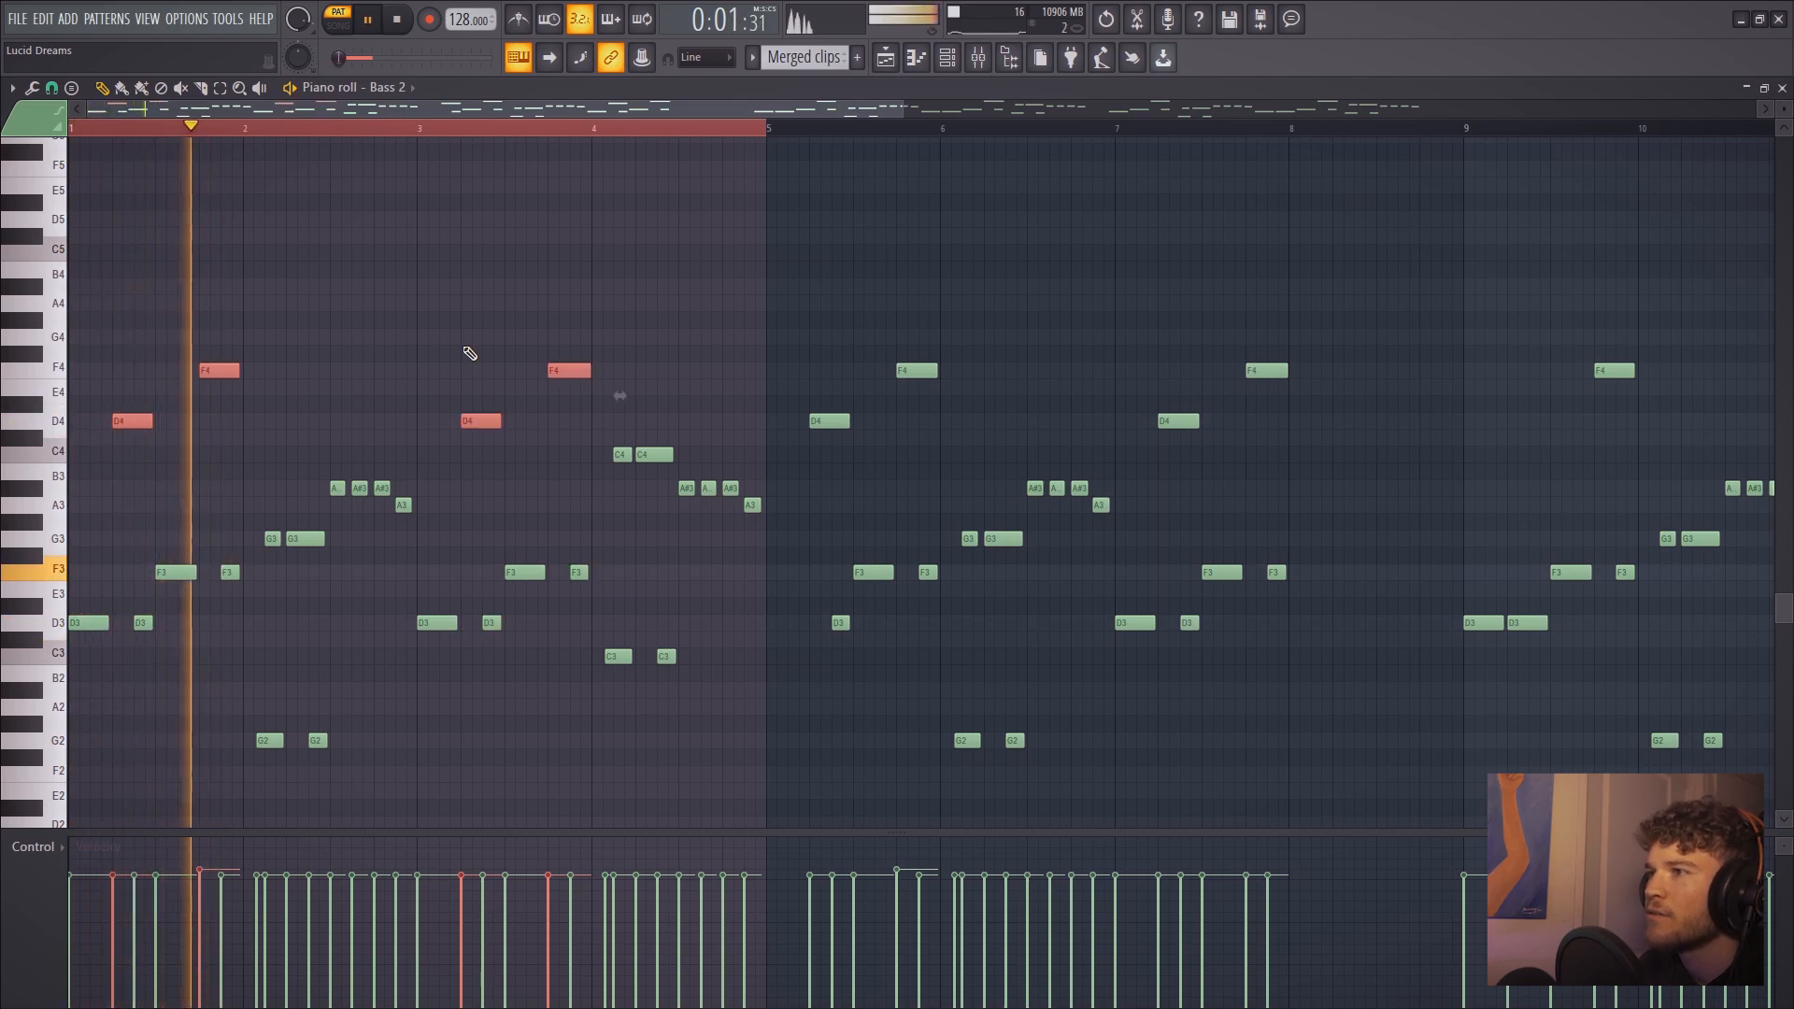
key("space")
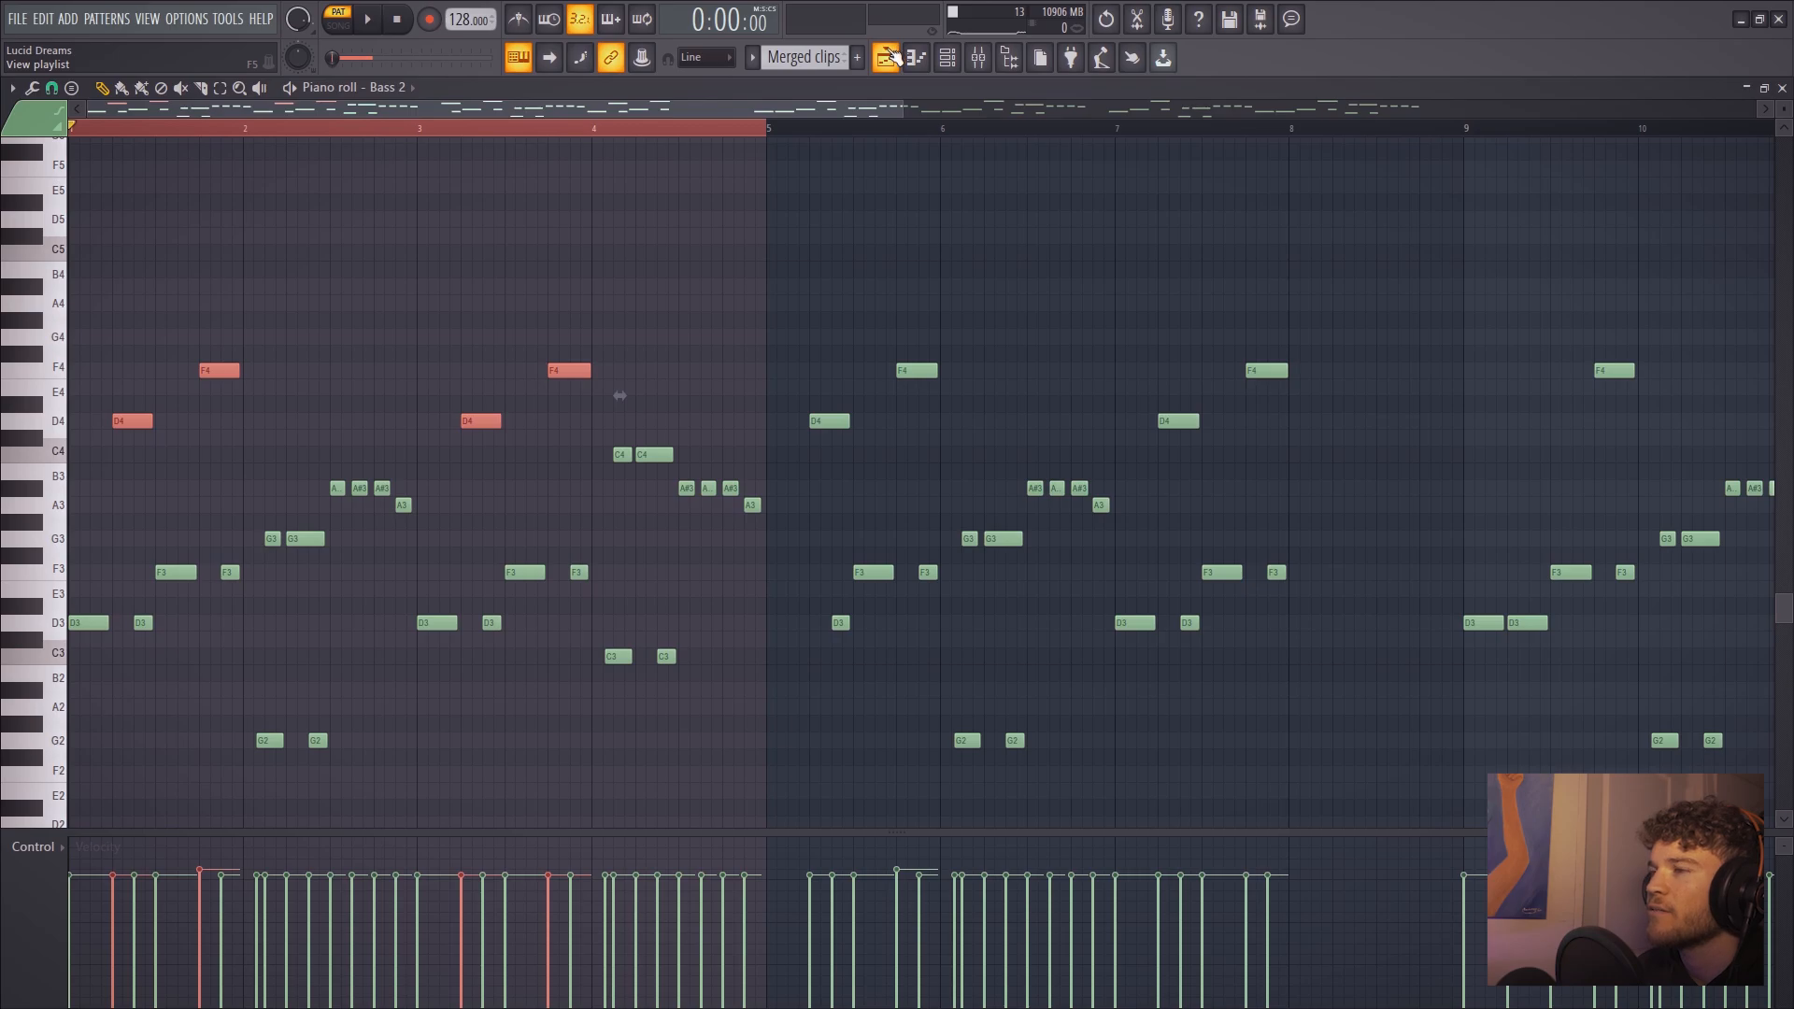
Return to the playlist, then collapse and re-expand the consolidated track grouped under Track 16
key("F5")
scroll(829, 710, "down", 5)
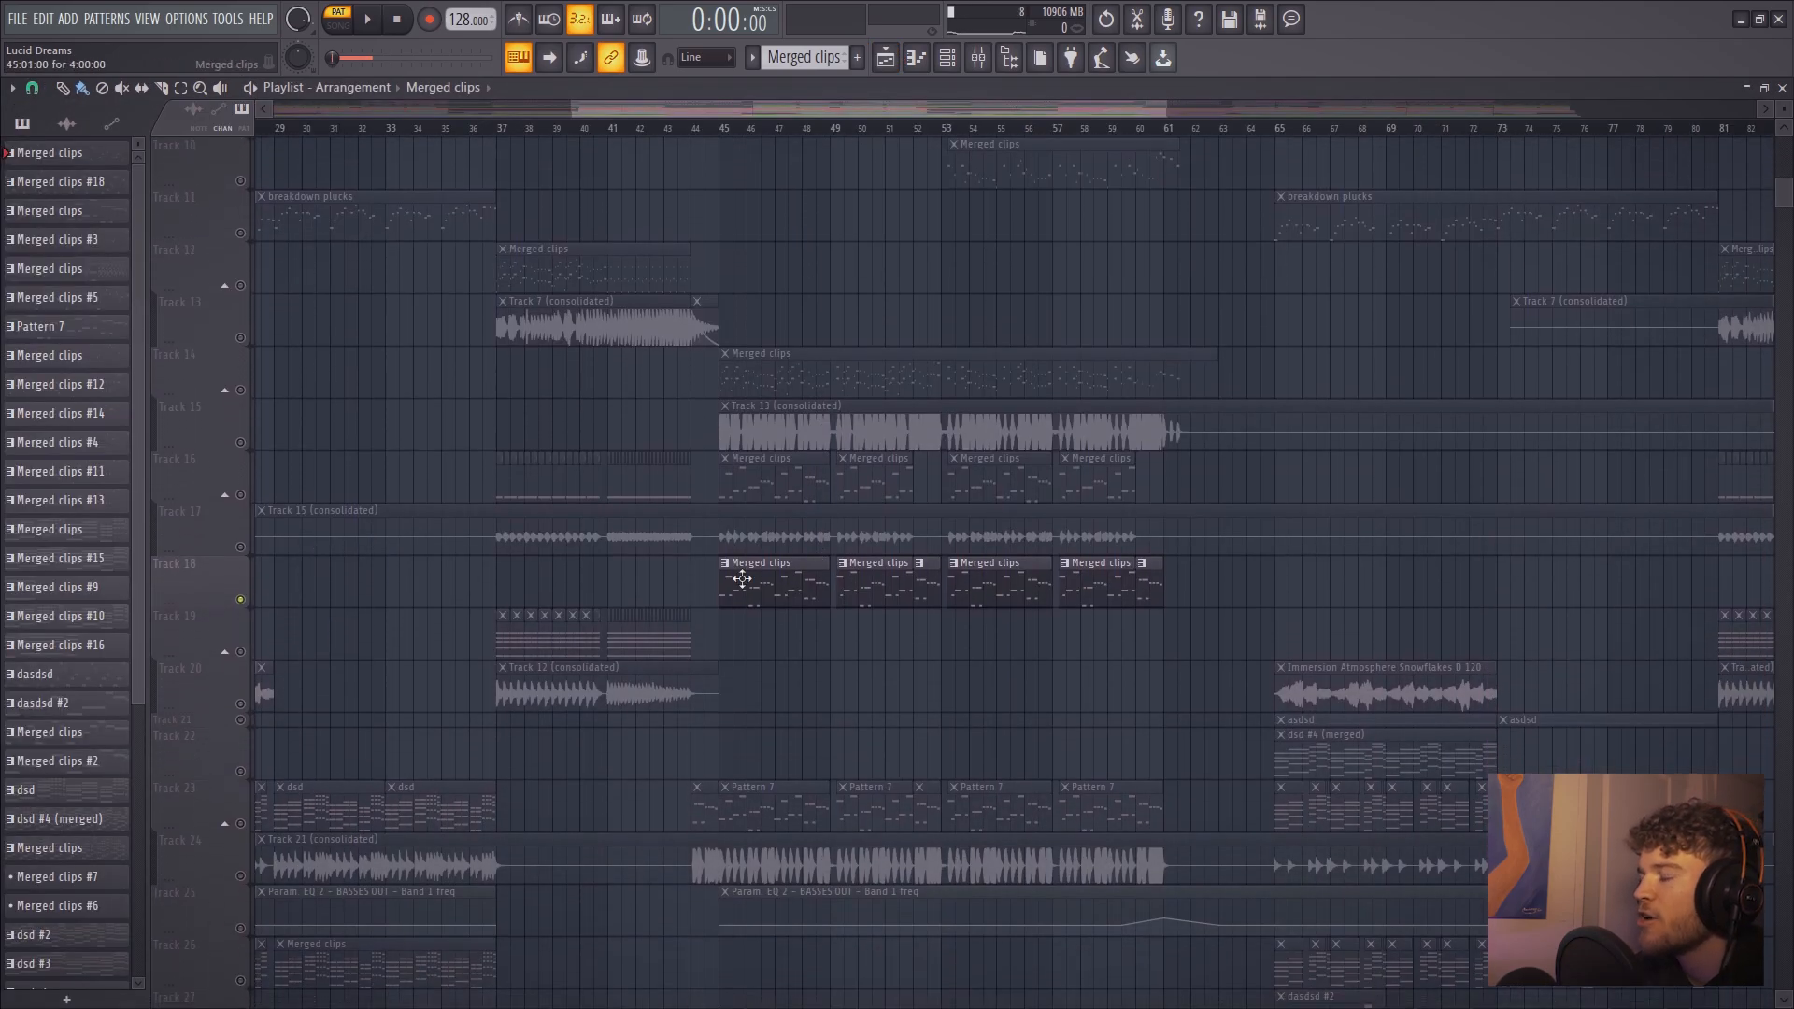
left_click(225, 494)
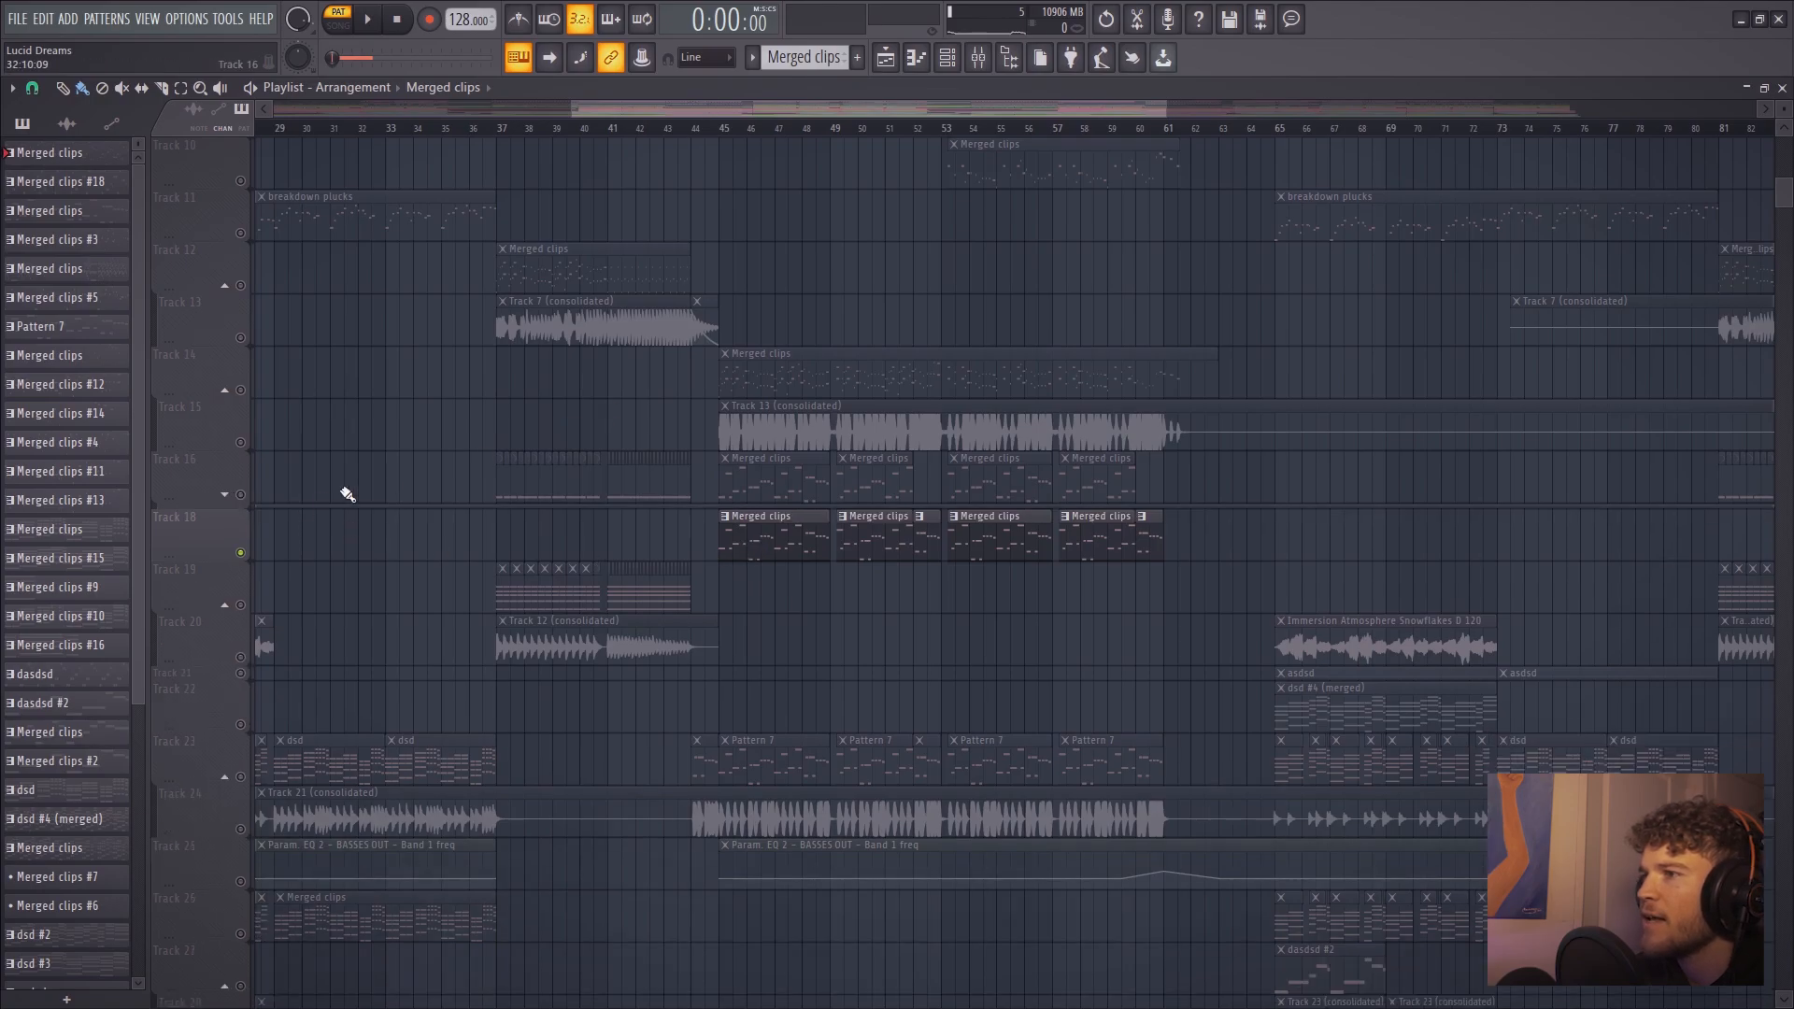
left_click(225, 494)
Unmute Tracks 16 and 17, mute Track 18, and play the result in song mode from bar 45
left_click(720, 129)
left_click(241, 547)
left_click(241, 599)
key("space")
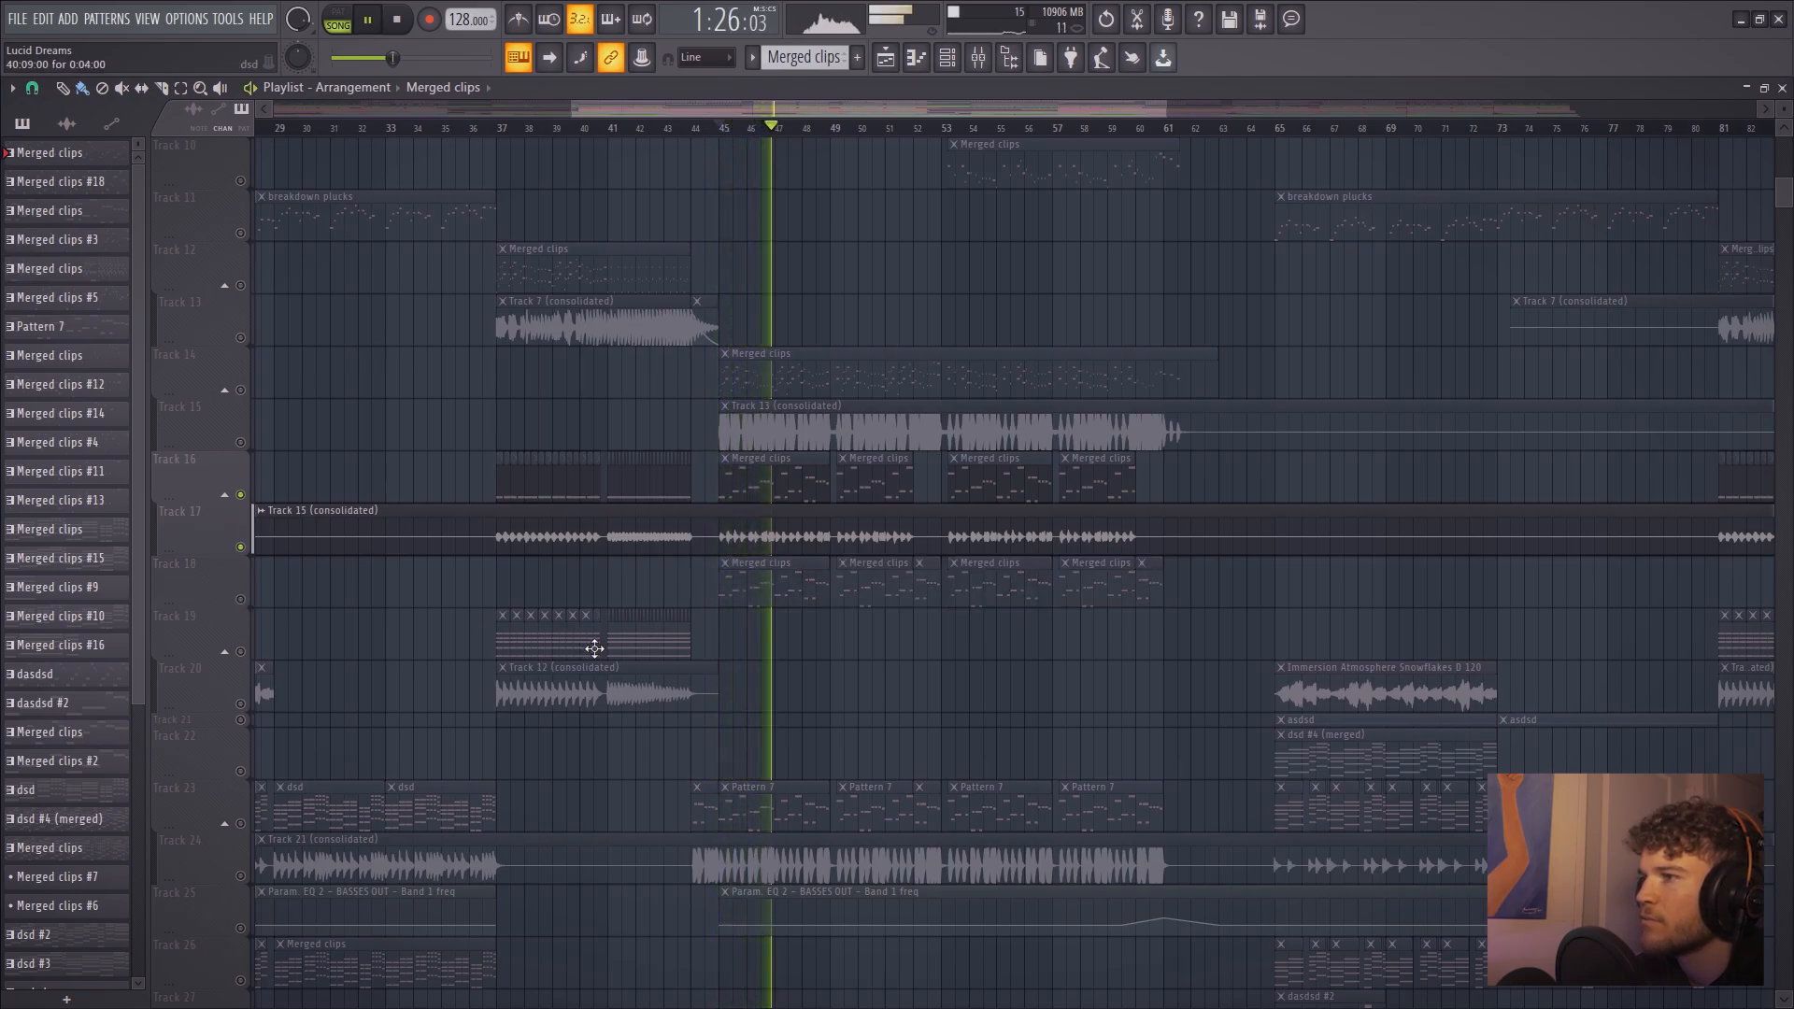
key("space")
Open the mixer and play the active bass tracks from bar 45 to check which mixer channels carry signal
left_click(978, 57)
left_click(978, 57)
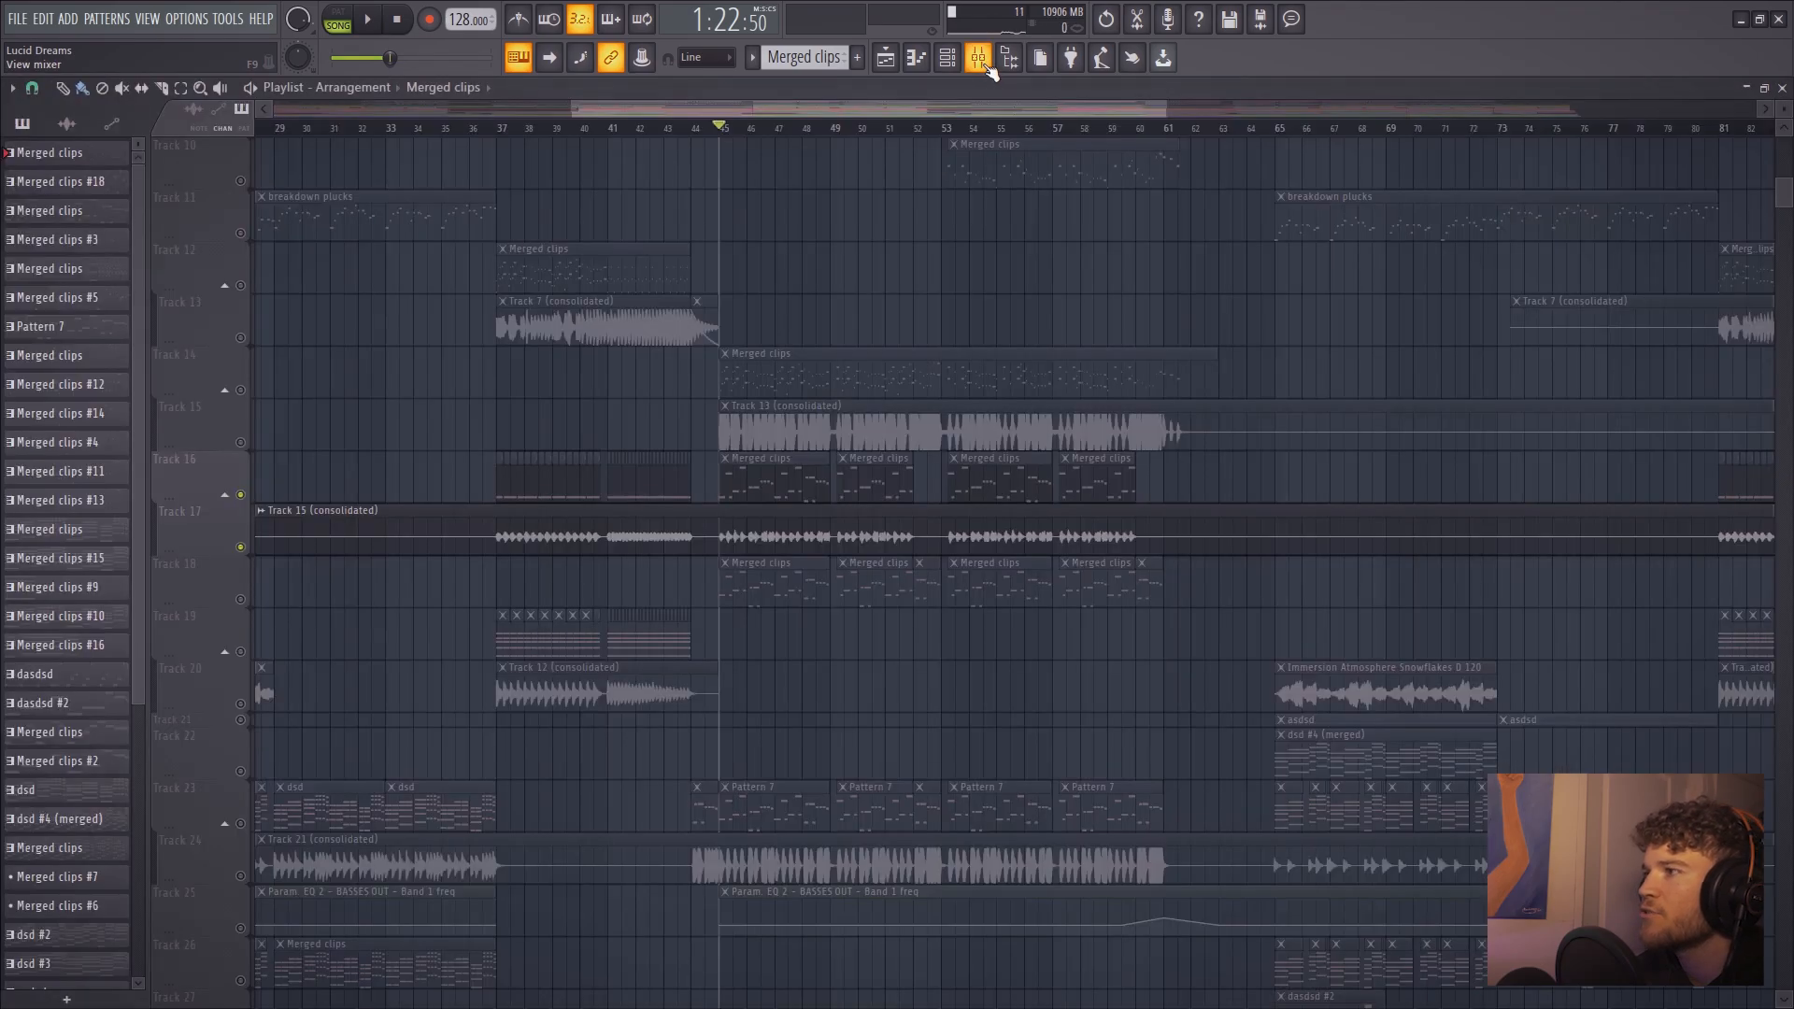
left_click(978, 57)
key("space")
scroll(198, 362, "left", 5)
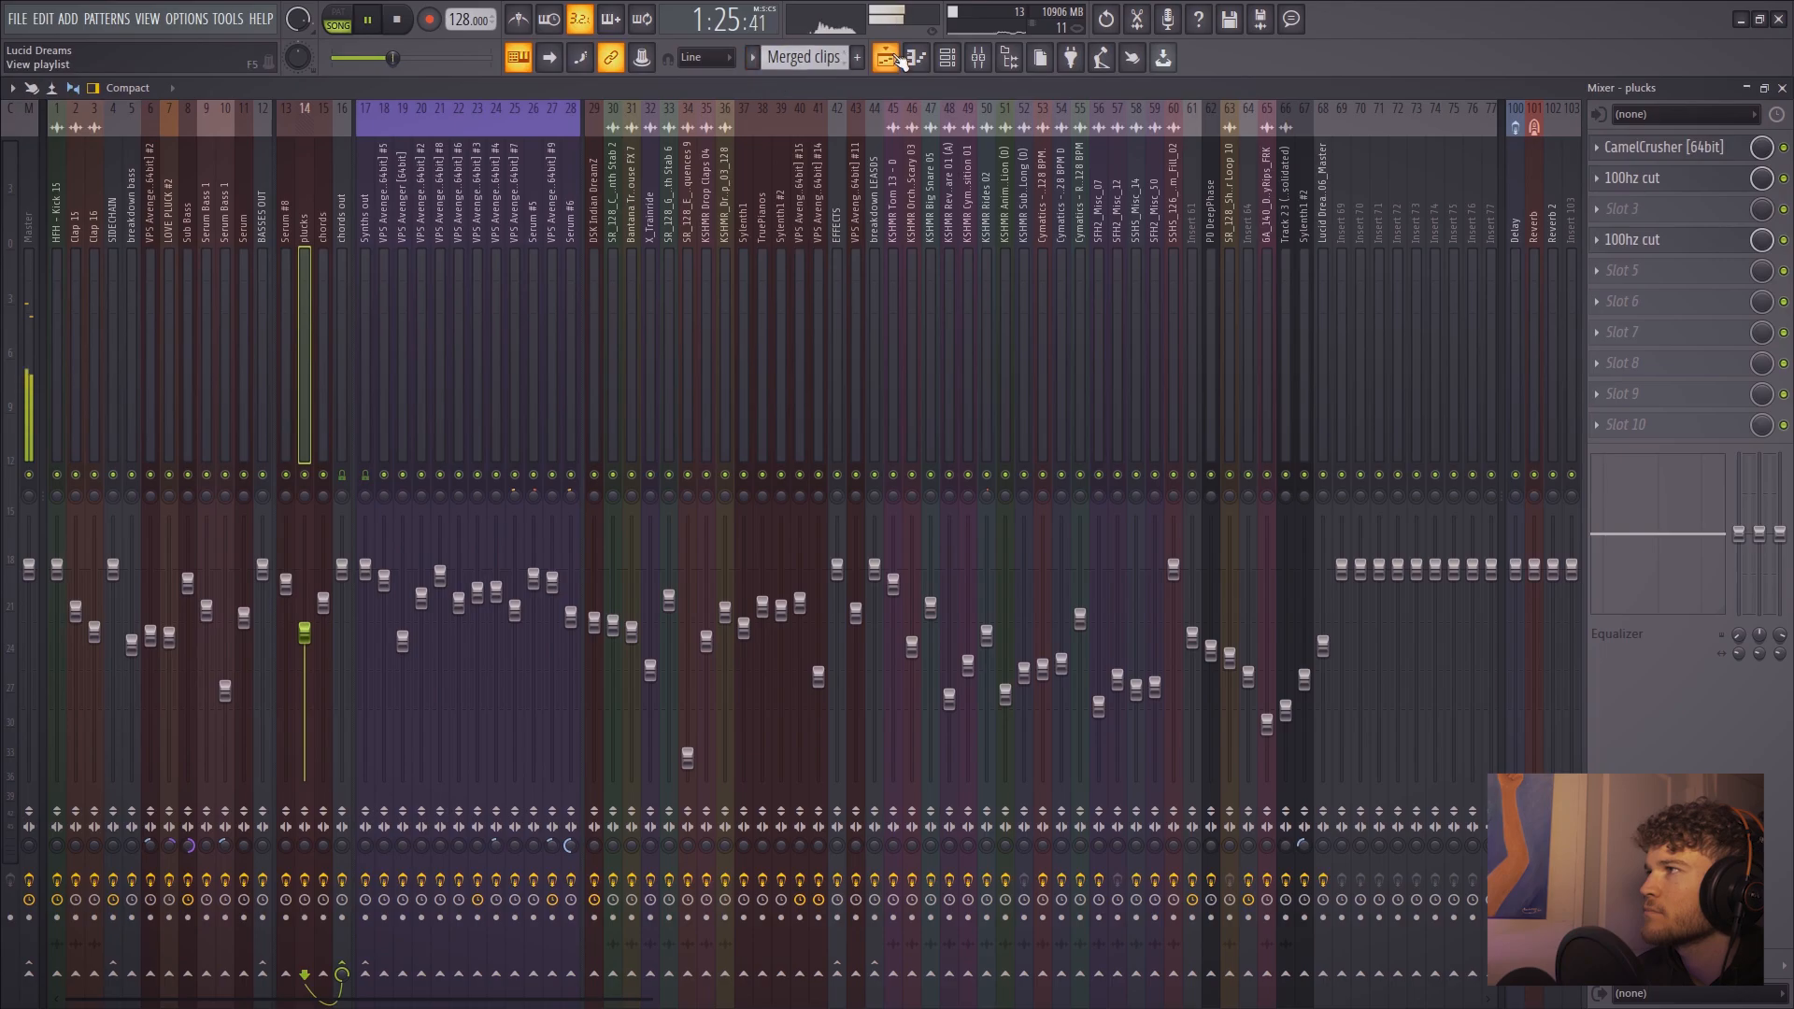
left_click(886, 57)
key("space")
Play Track 16 alone from bar 45 and toggle the effect slots of the Serum Bass 1 mixer channel
key("F9")
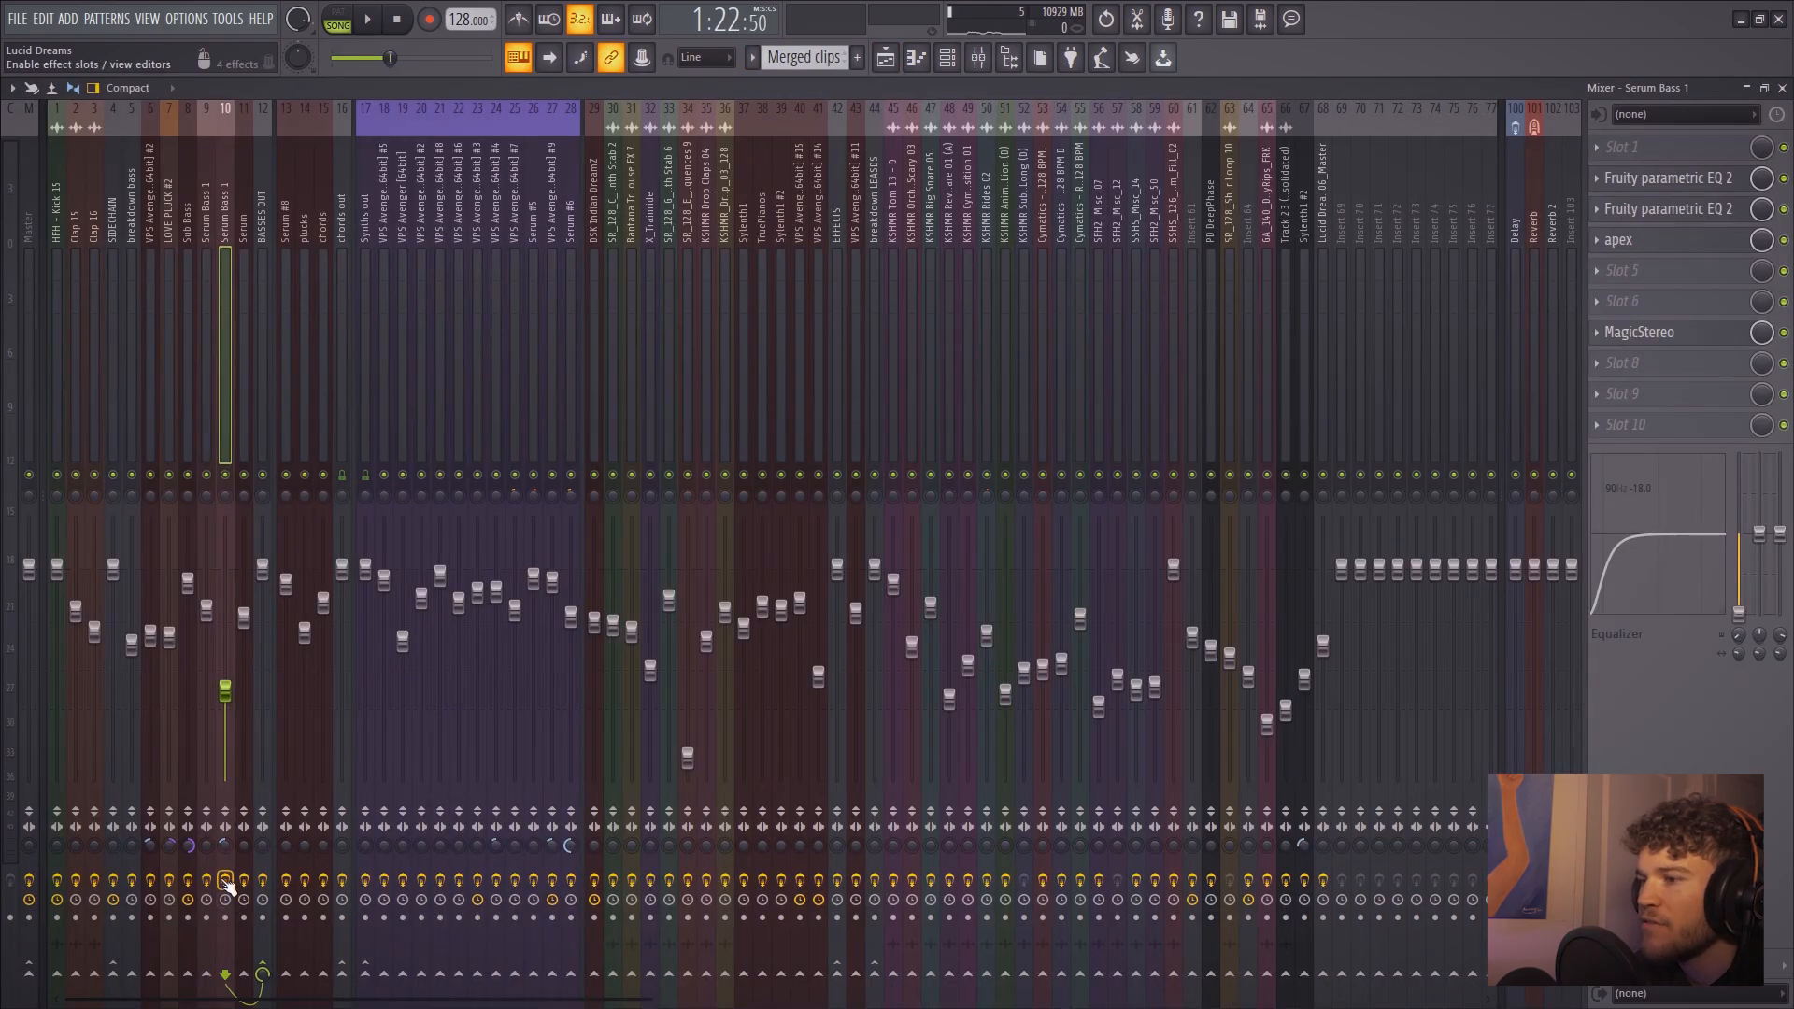
key("space")
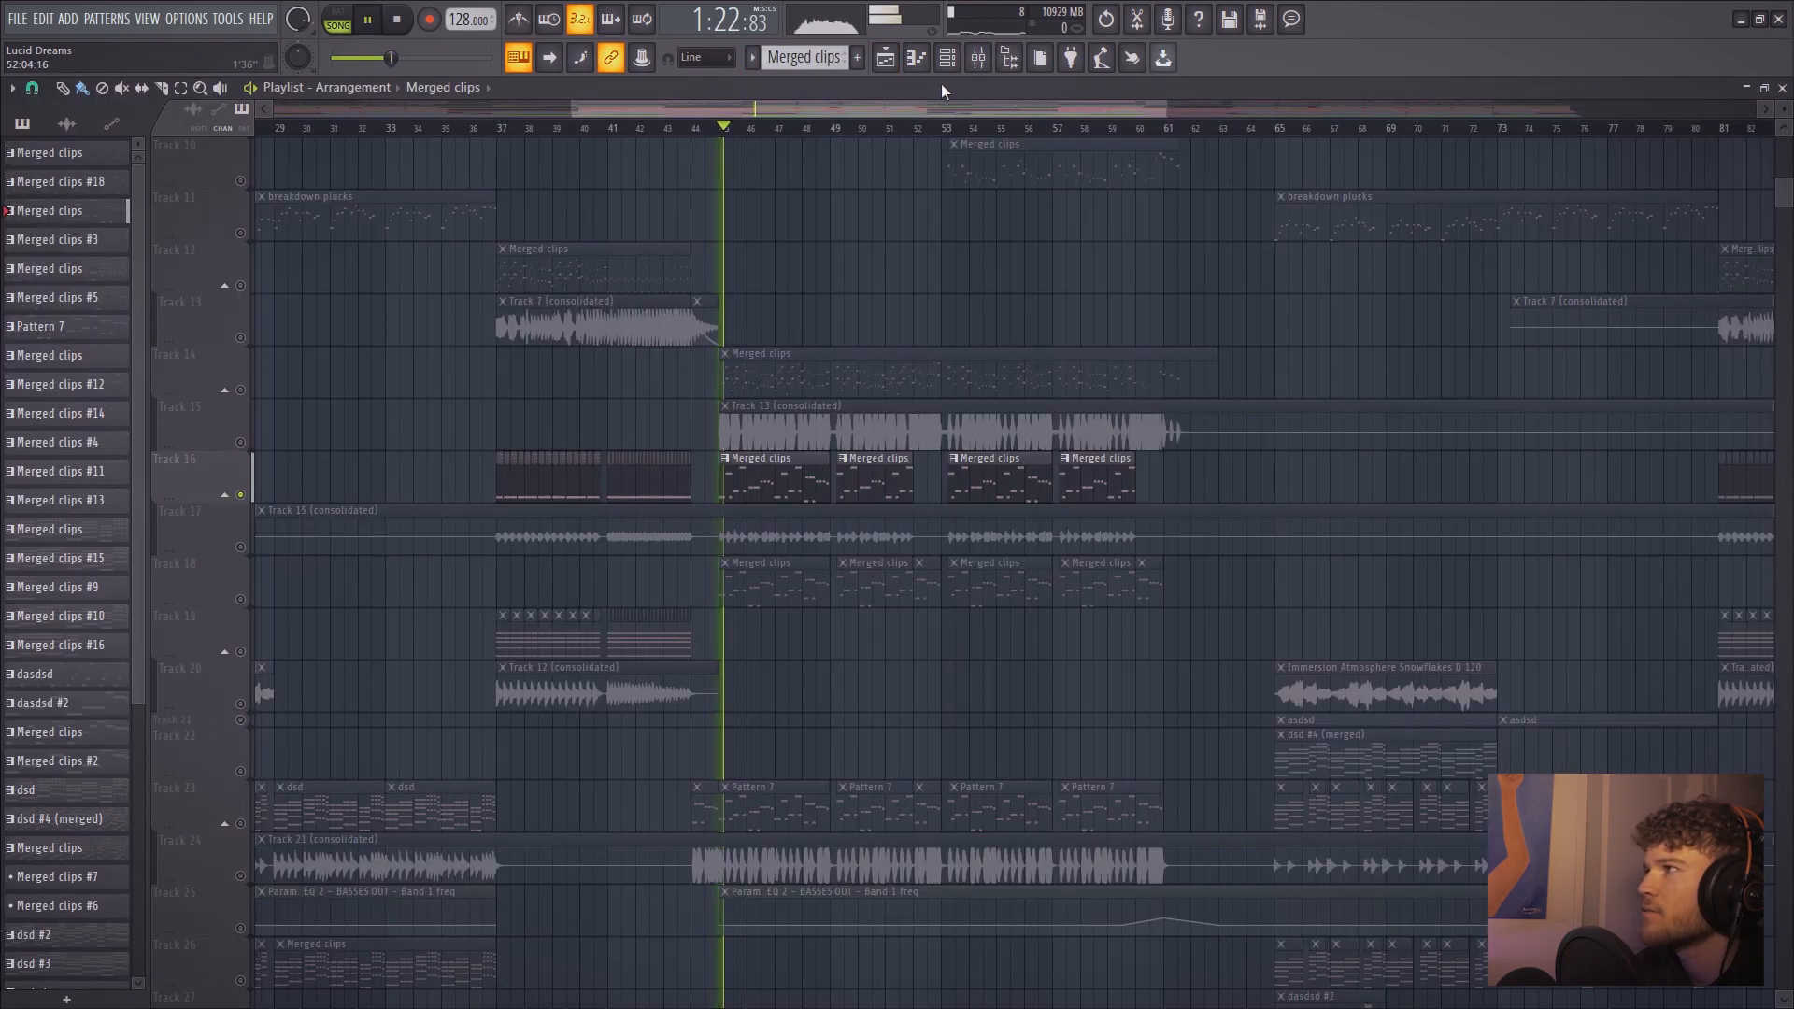
left_click(977, 57)
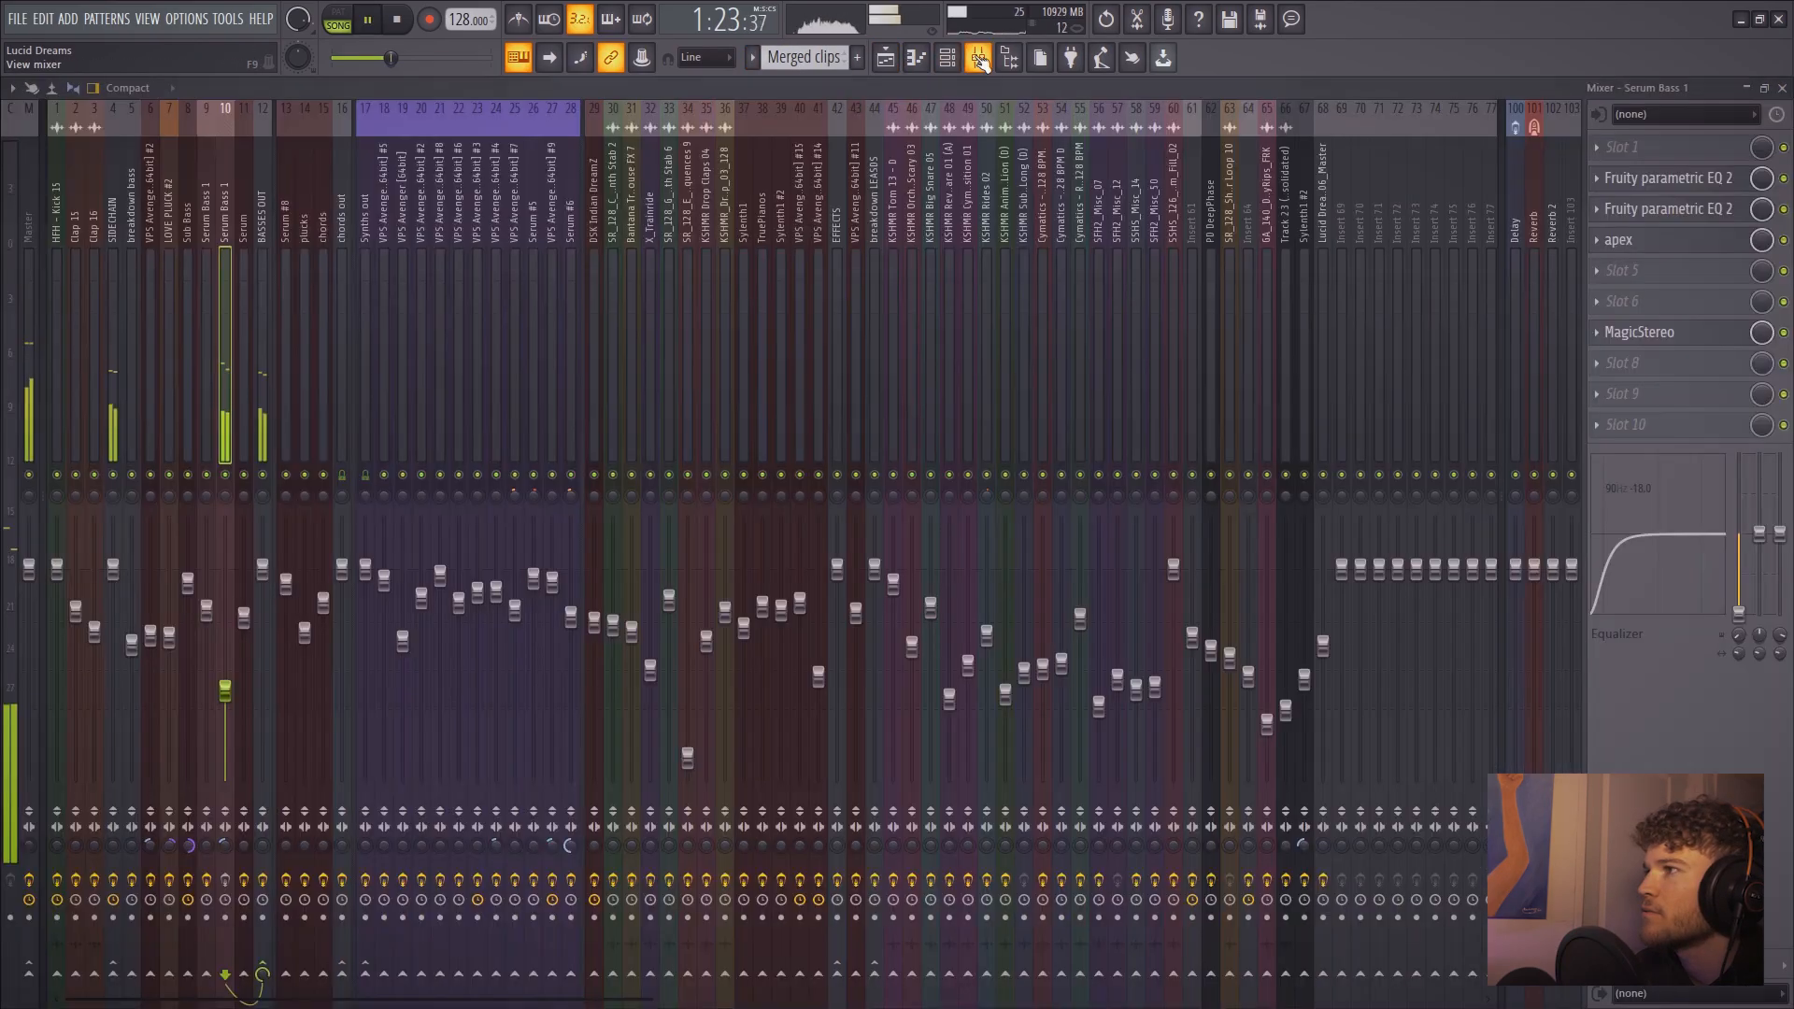
key("space")
left_click(226, 883)
key("space")
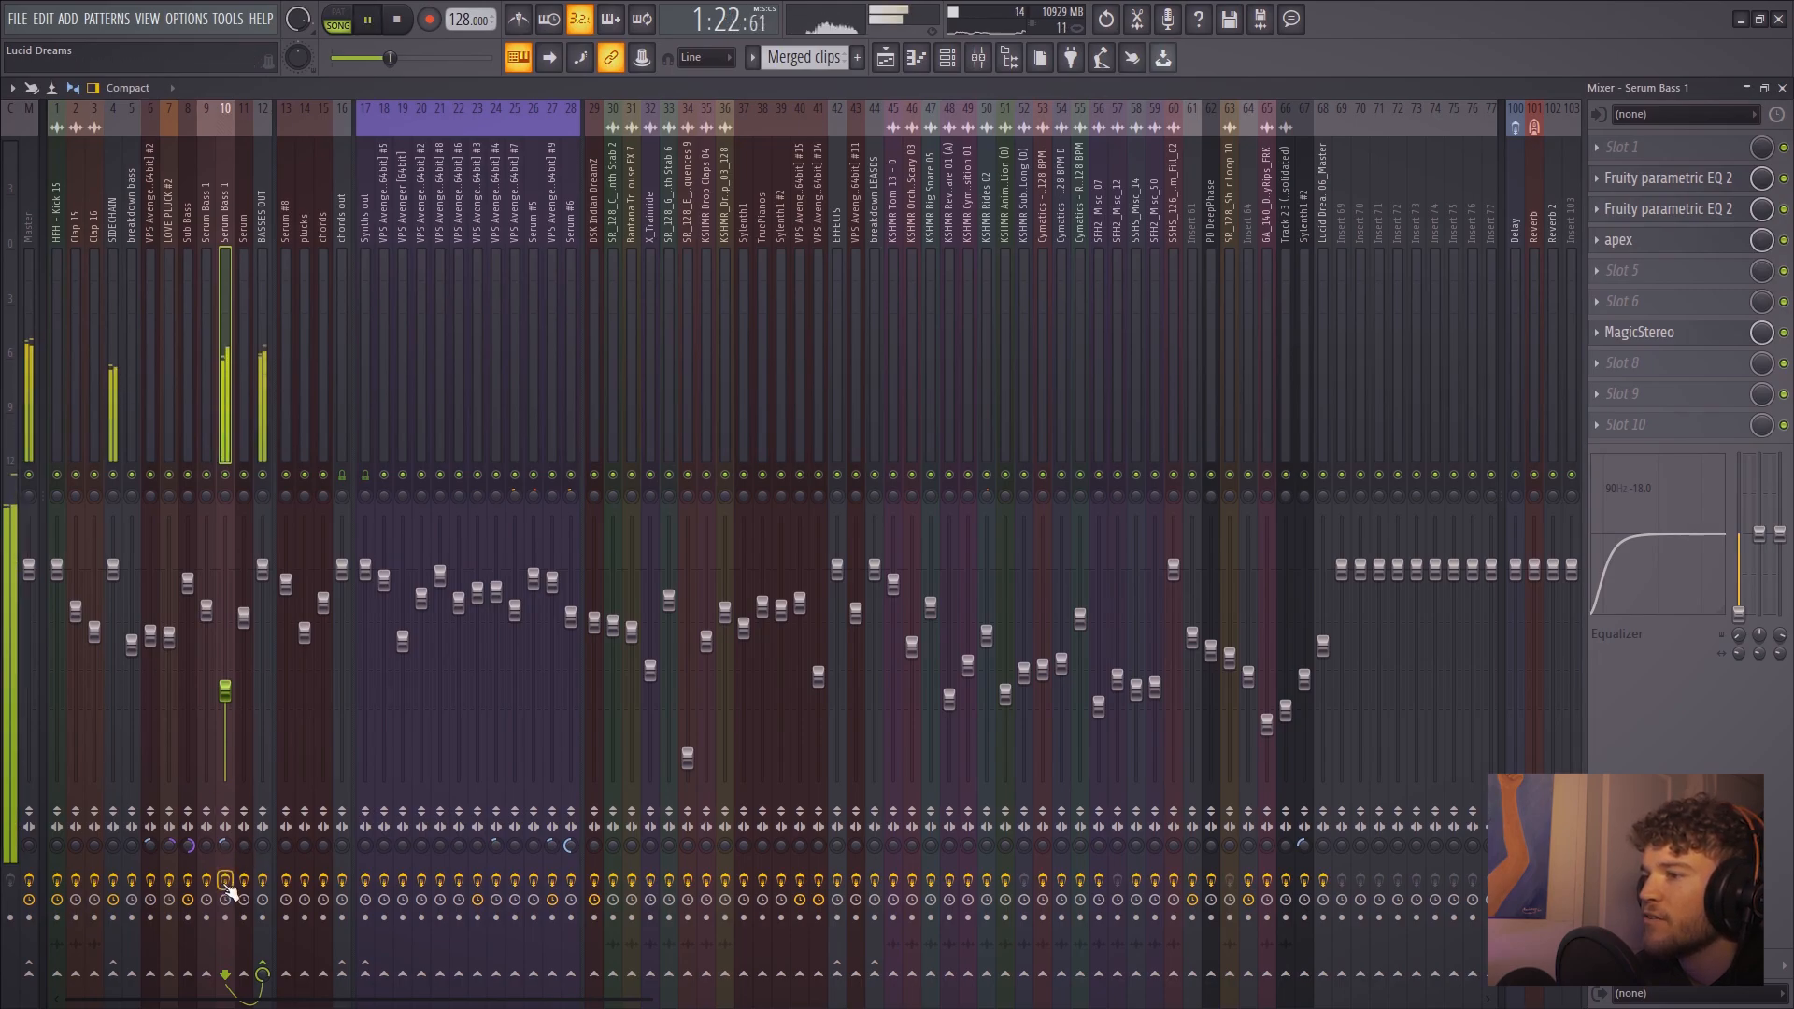
key("space")
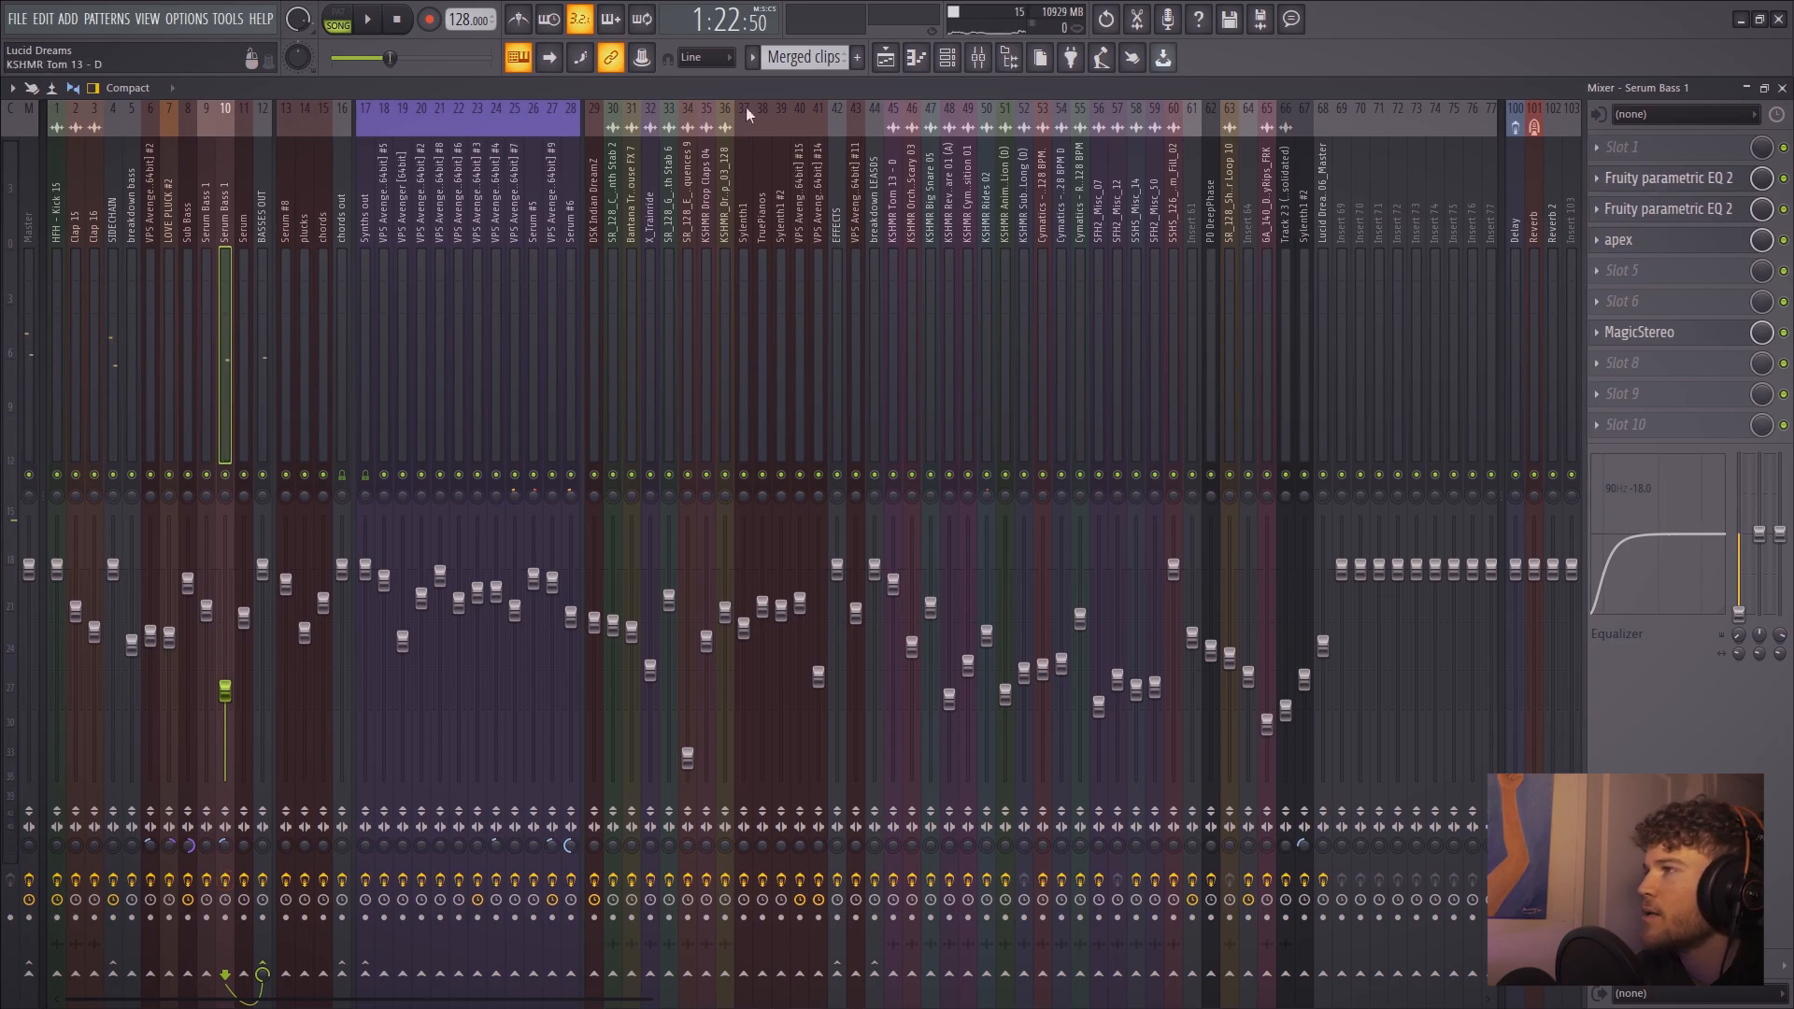
Try different stereo separation on mixer channels 10 and 9, including 100% merged on channel 10, and reset both
left_click(887, 60)
left_click(980, 58)
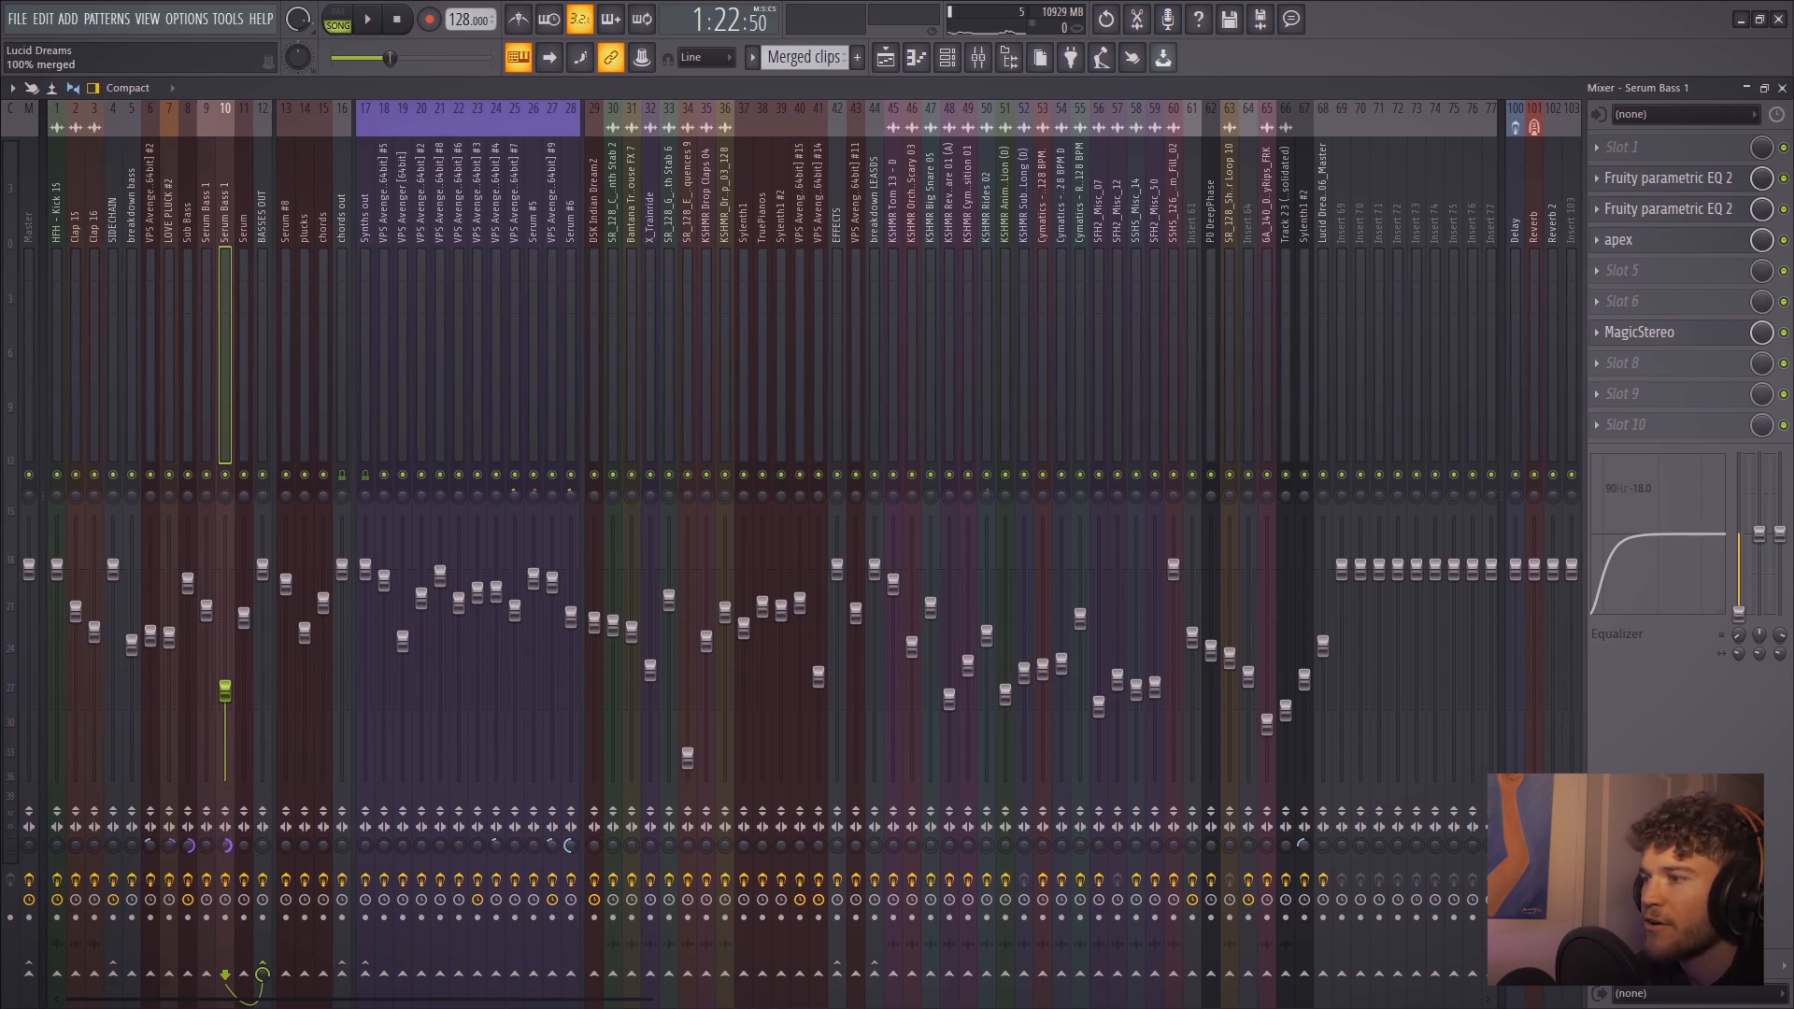
right_click(227, 845)
left_click(274, 734)
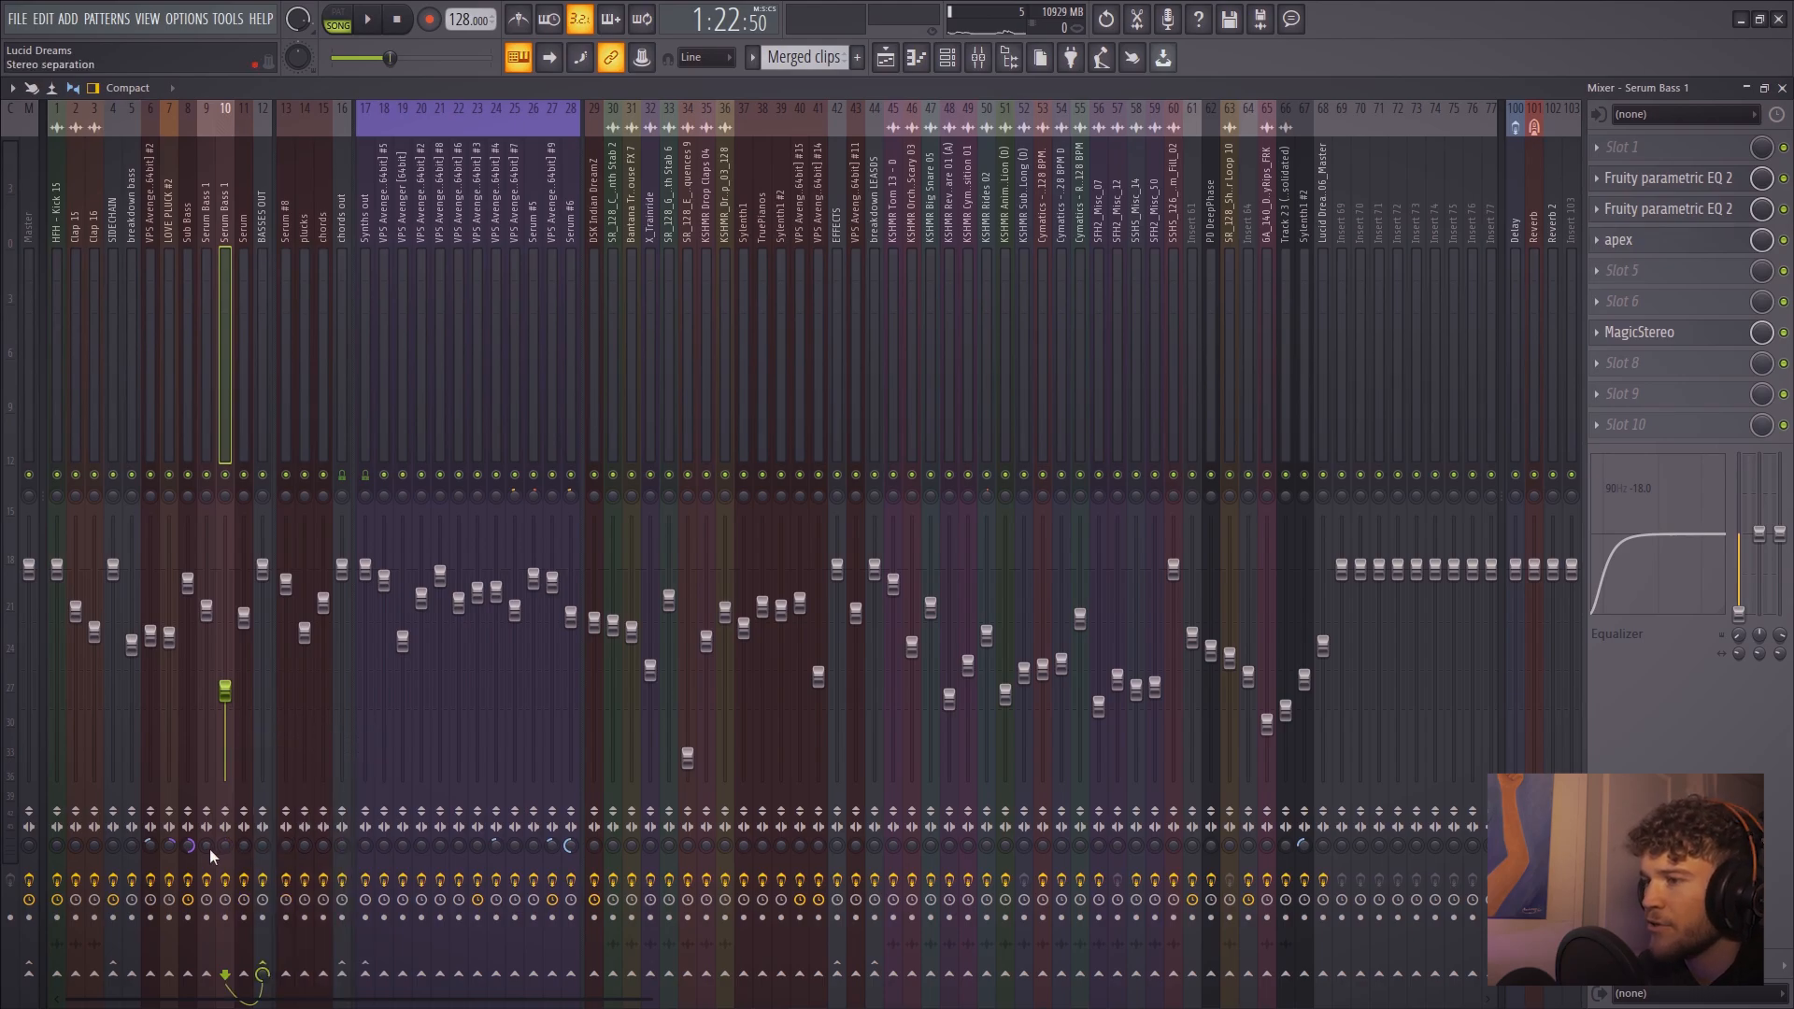
left_click_drag(209, 849, 209, 822)
right_click(207, 847)
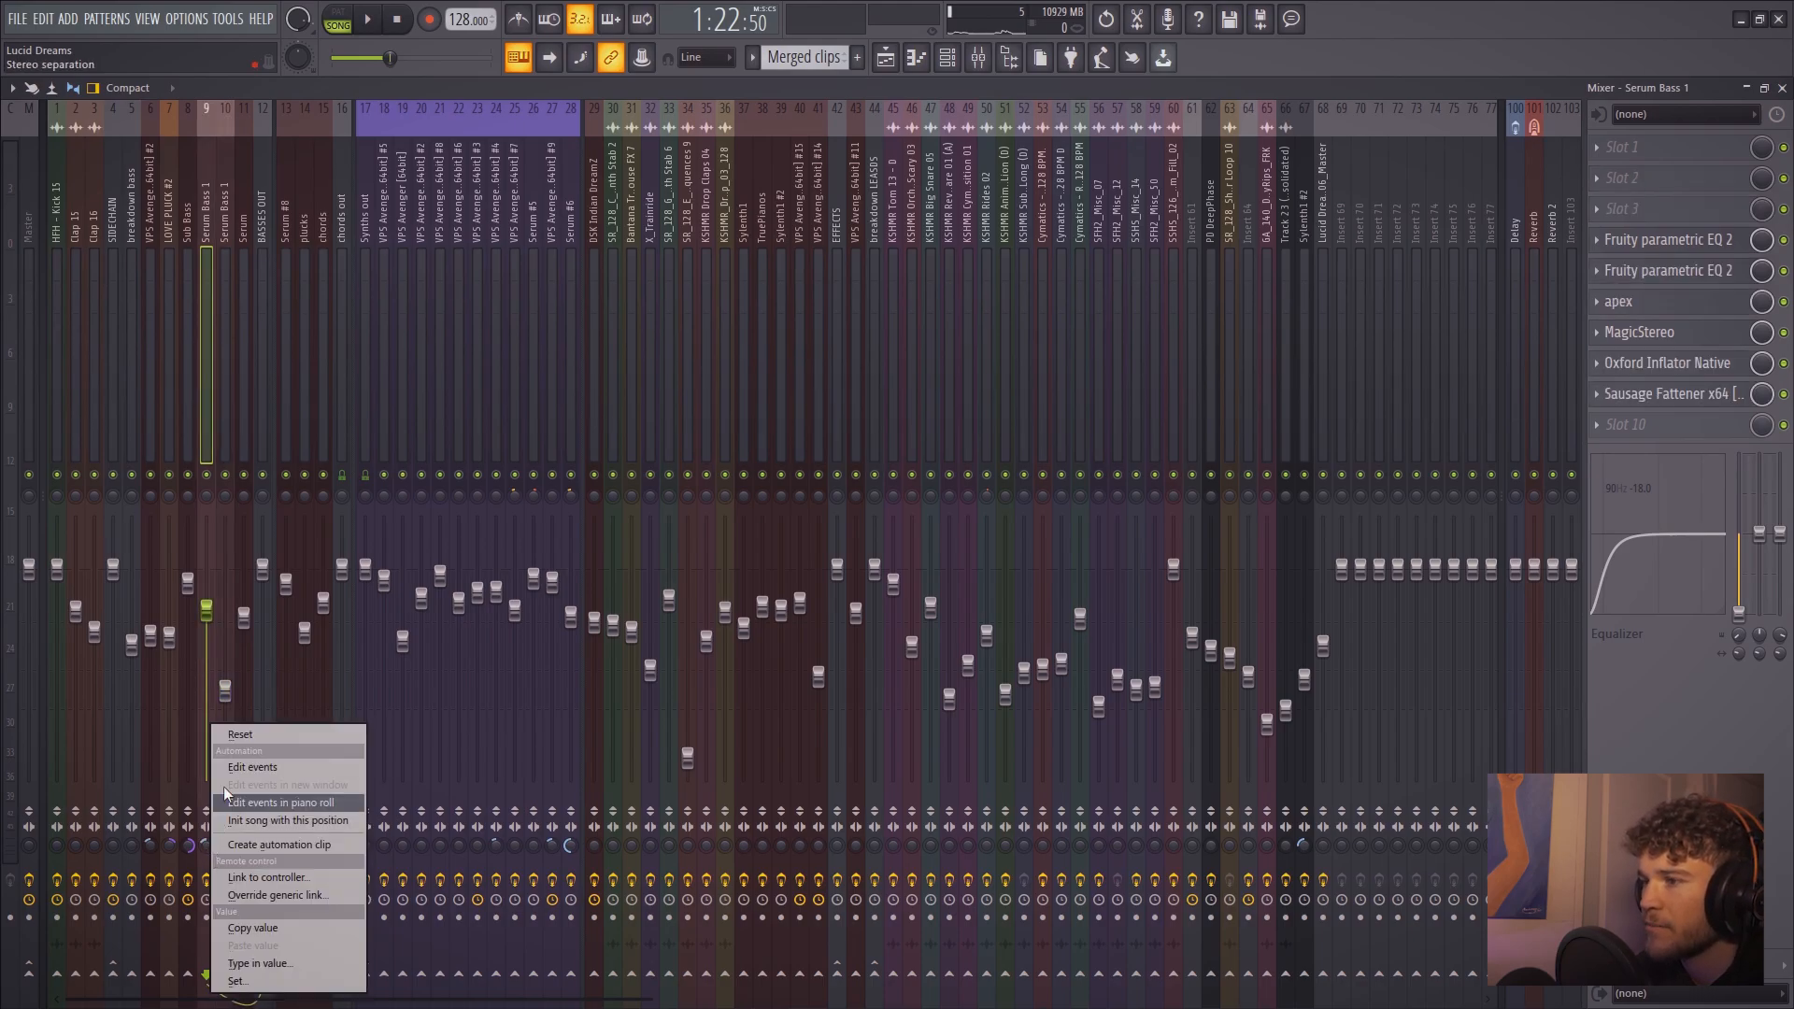
left_click(227, 736)
Solo Track 23 in the playlist, toggle Track 16's mute and solo state, and open Pattern 7's Serum channels in the channel rack
left_click(886, 58)
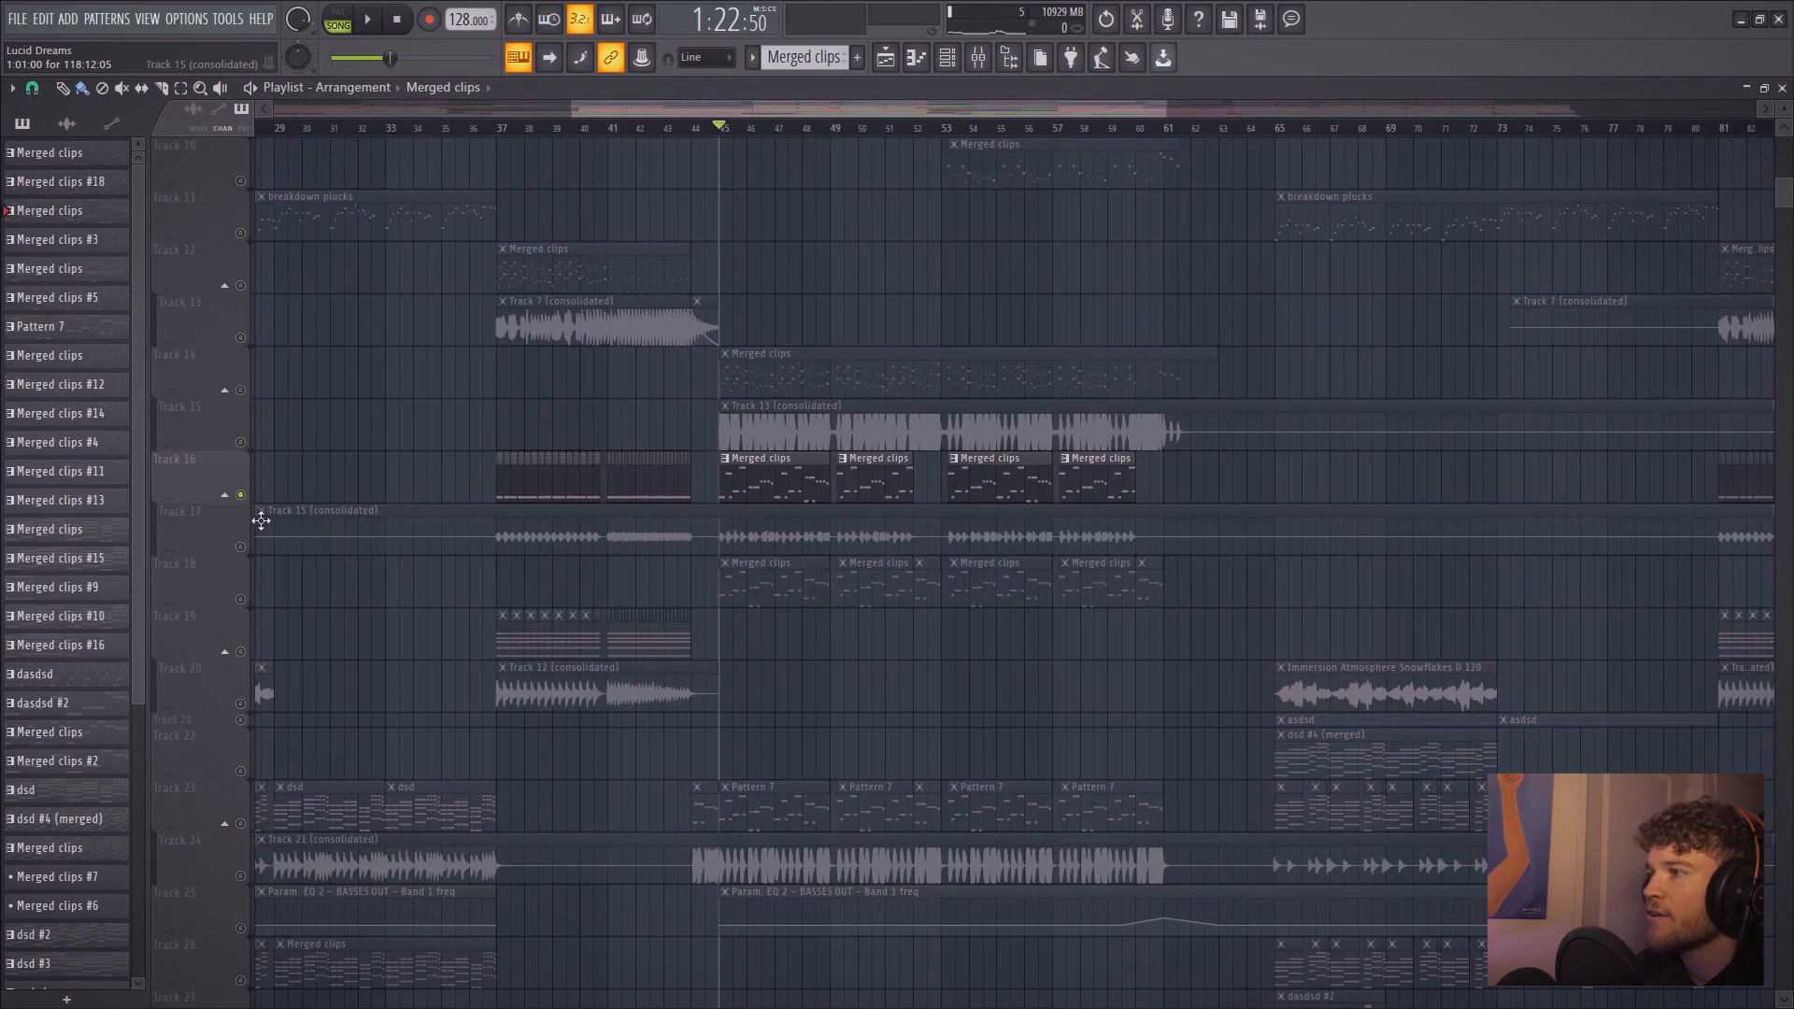
scroll(239, 678, "down", 3)
left_click(236, 671)
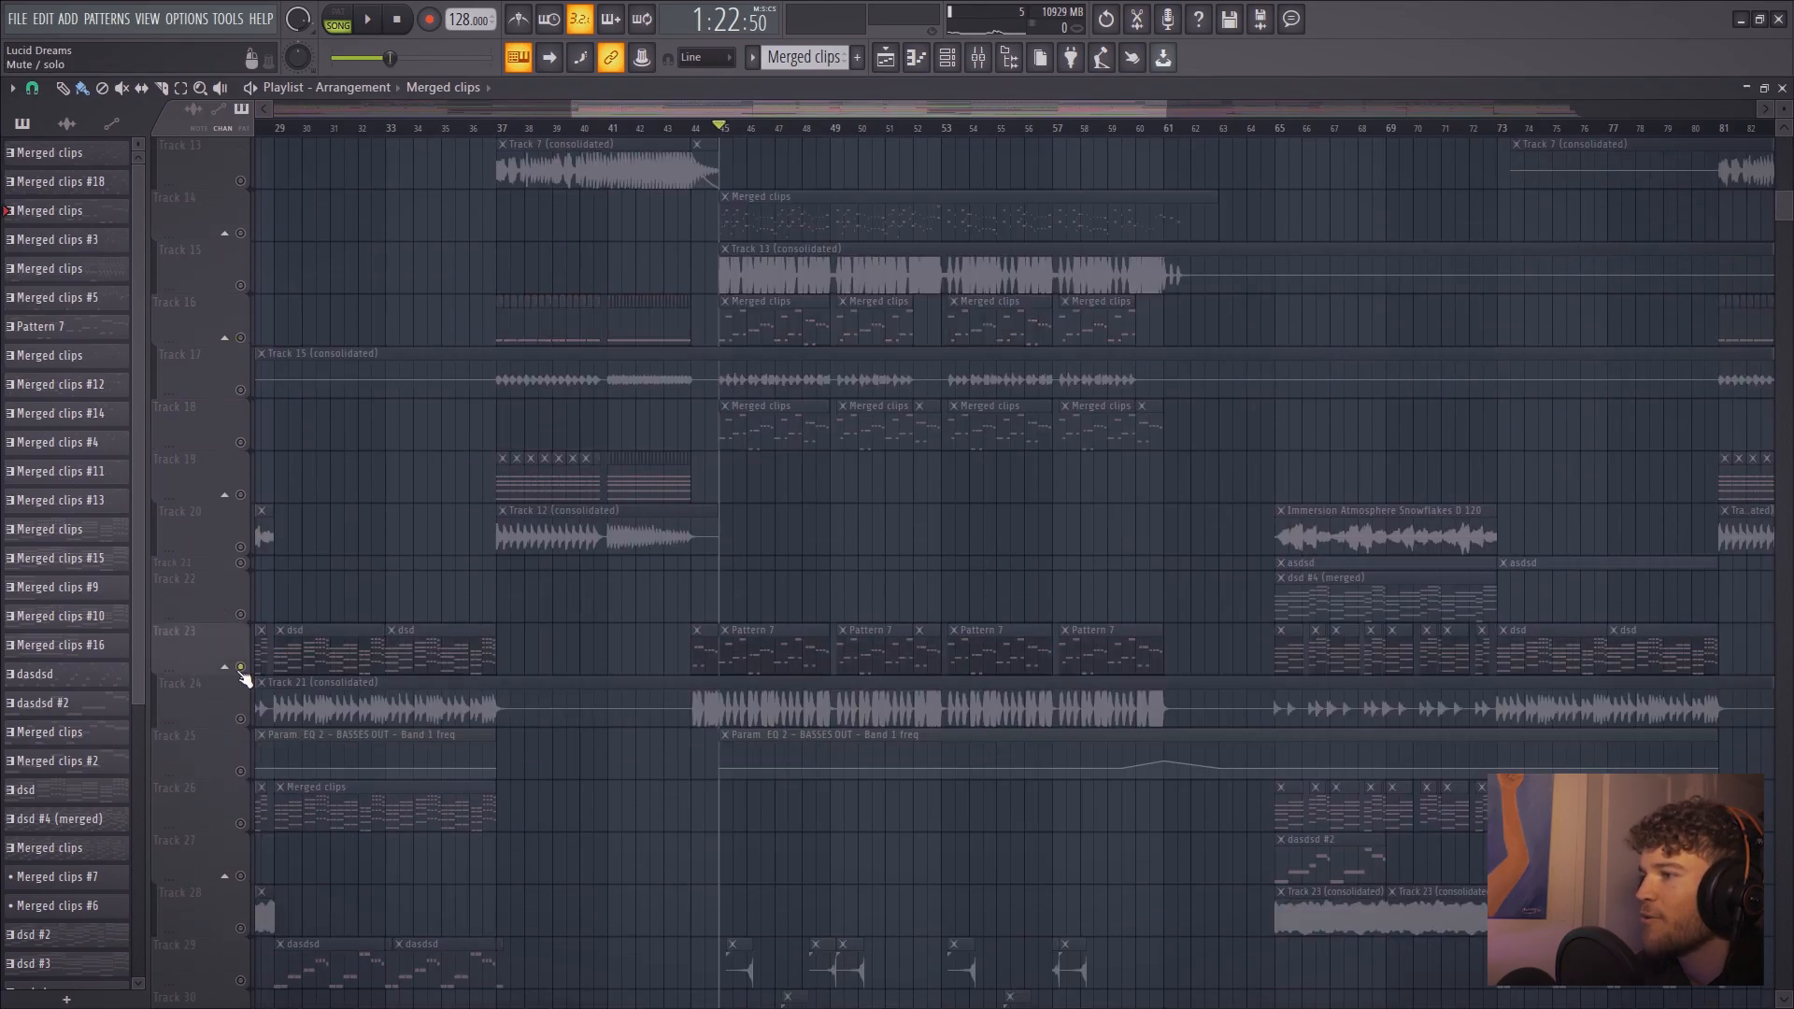
left_click(245, 341)
left_click(242, 340)
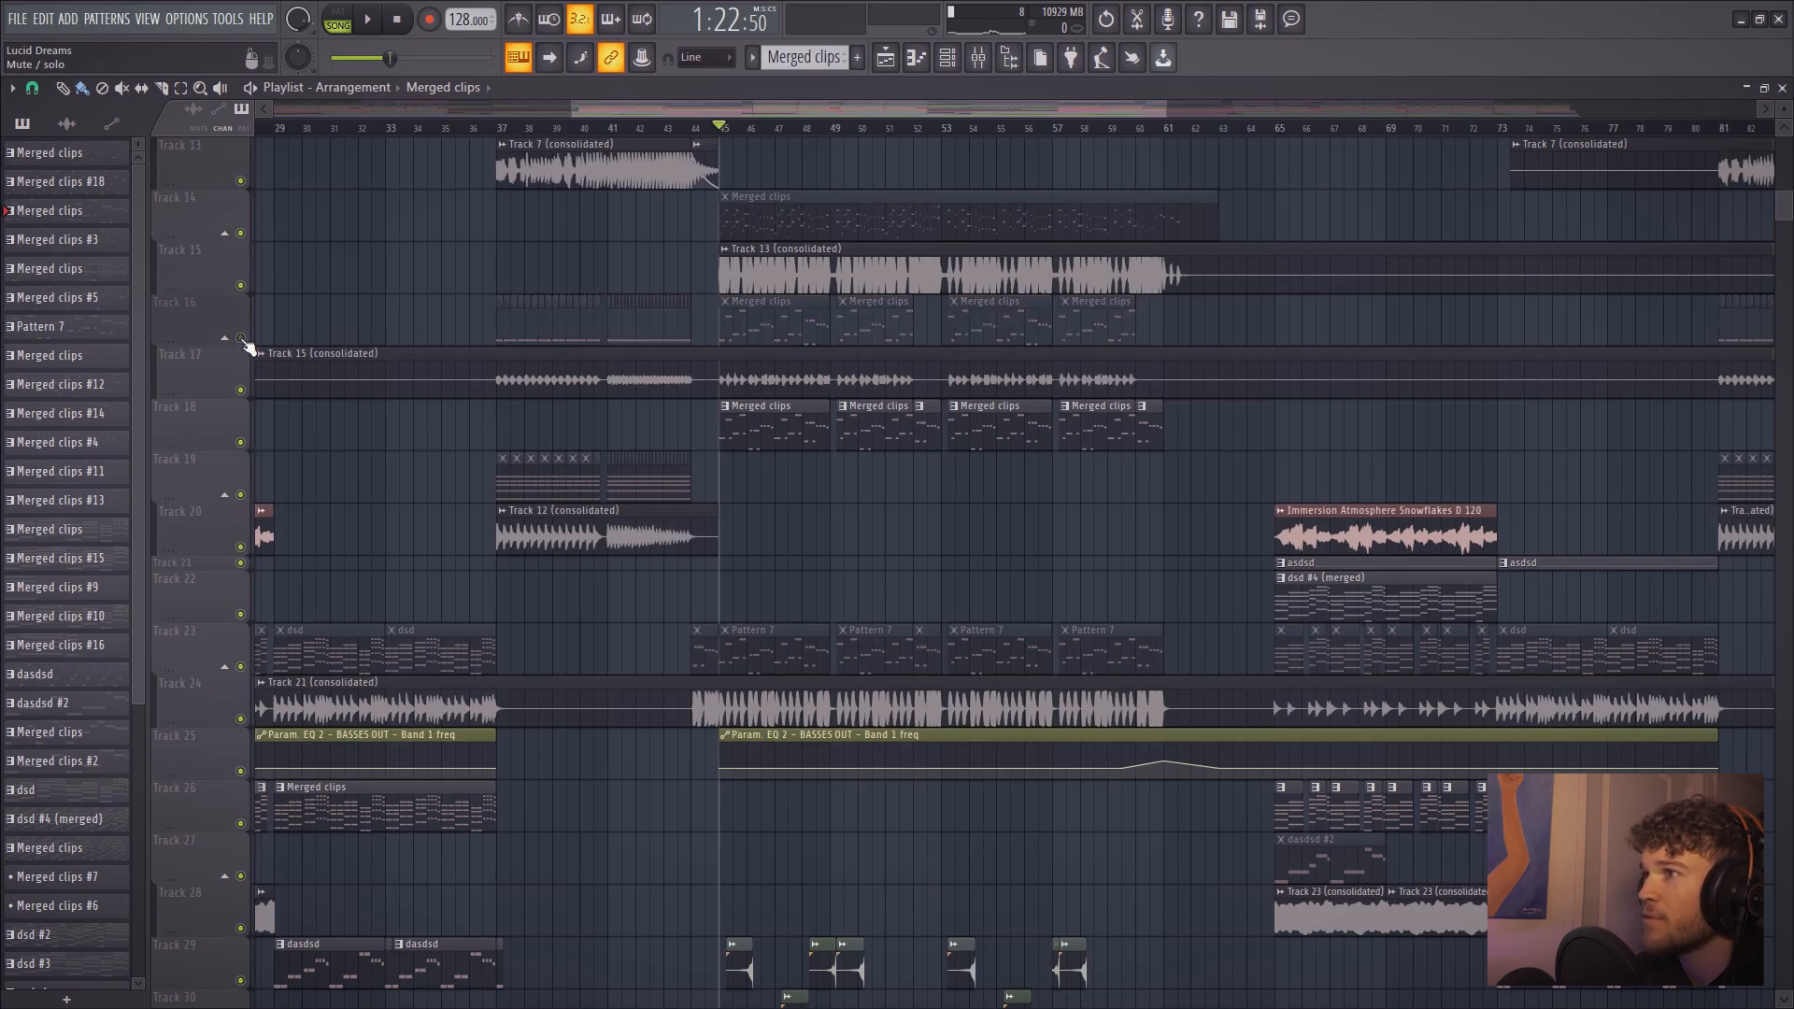
left_click(240, 339)
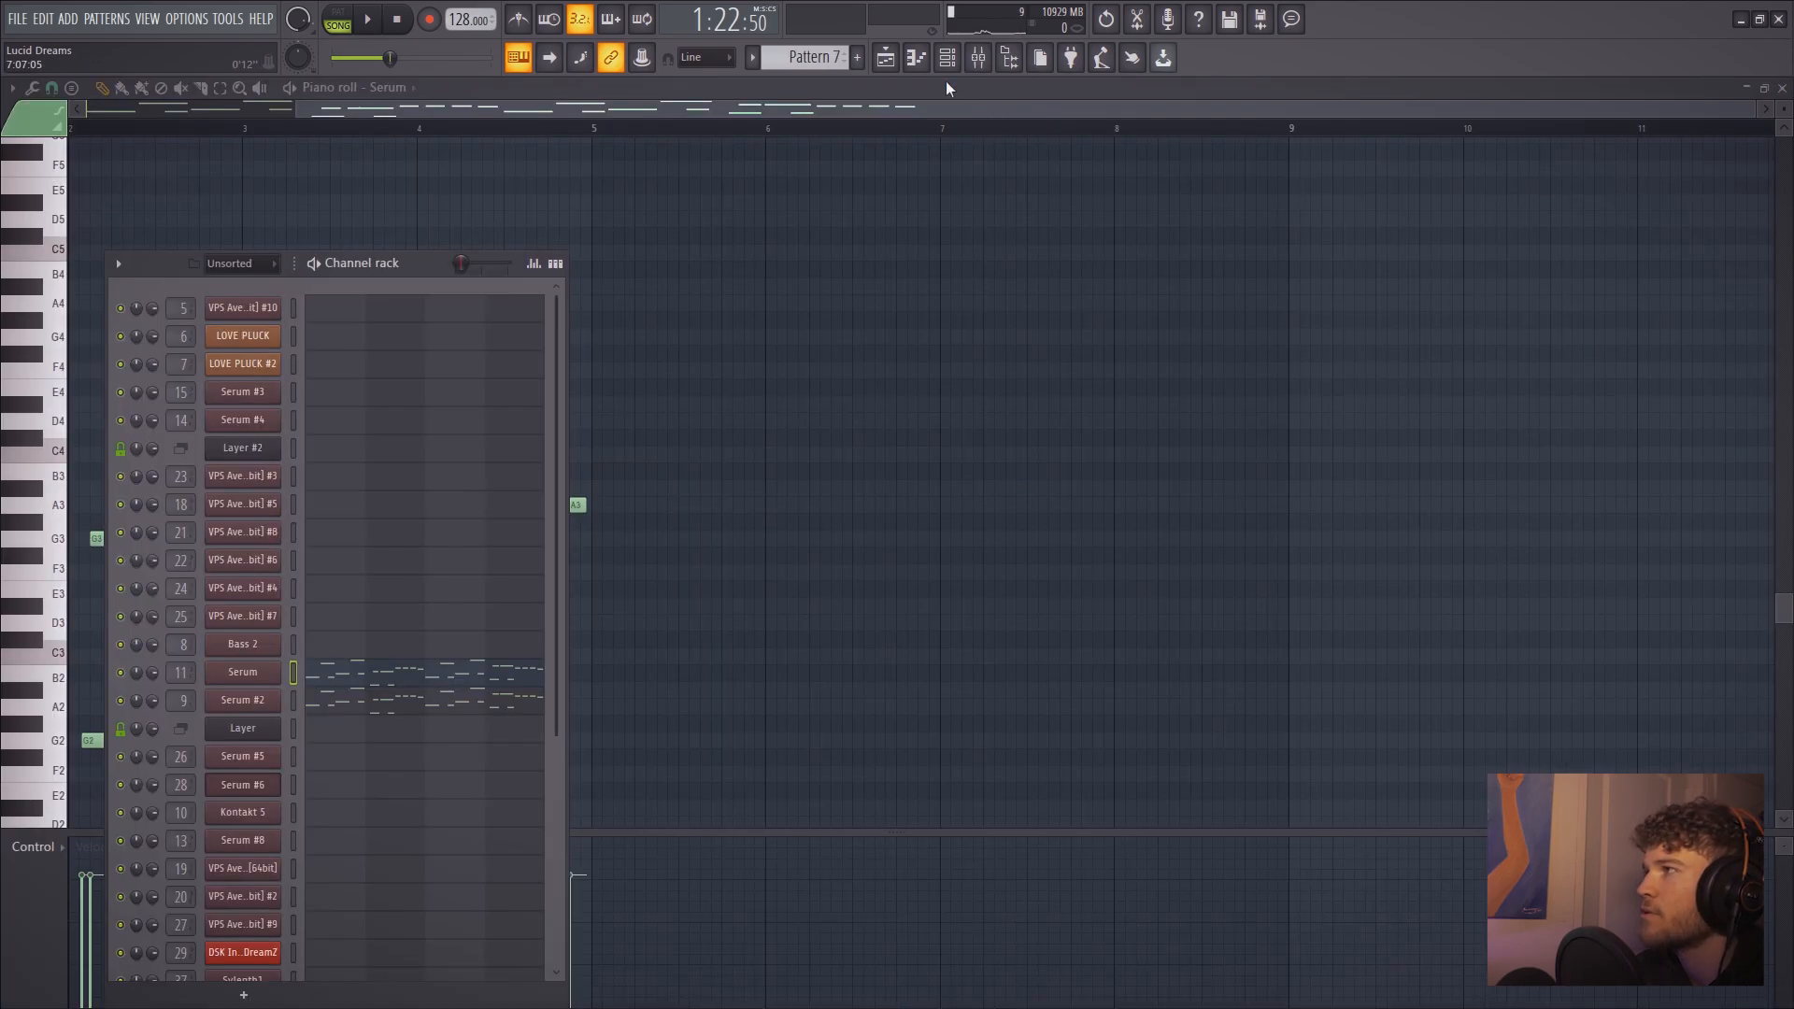
Return to the playlist, solo the consolidated audio on Track 24, and play it from bar 45
left_click(884, 57)
right_click(241, 718)
key("space")
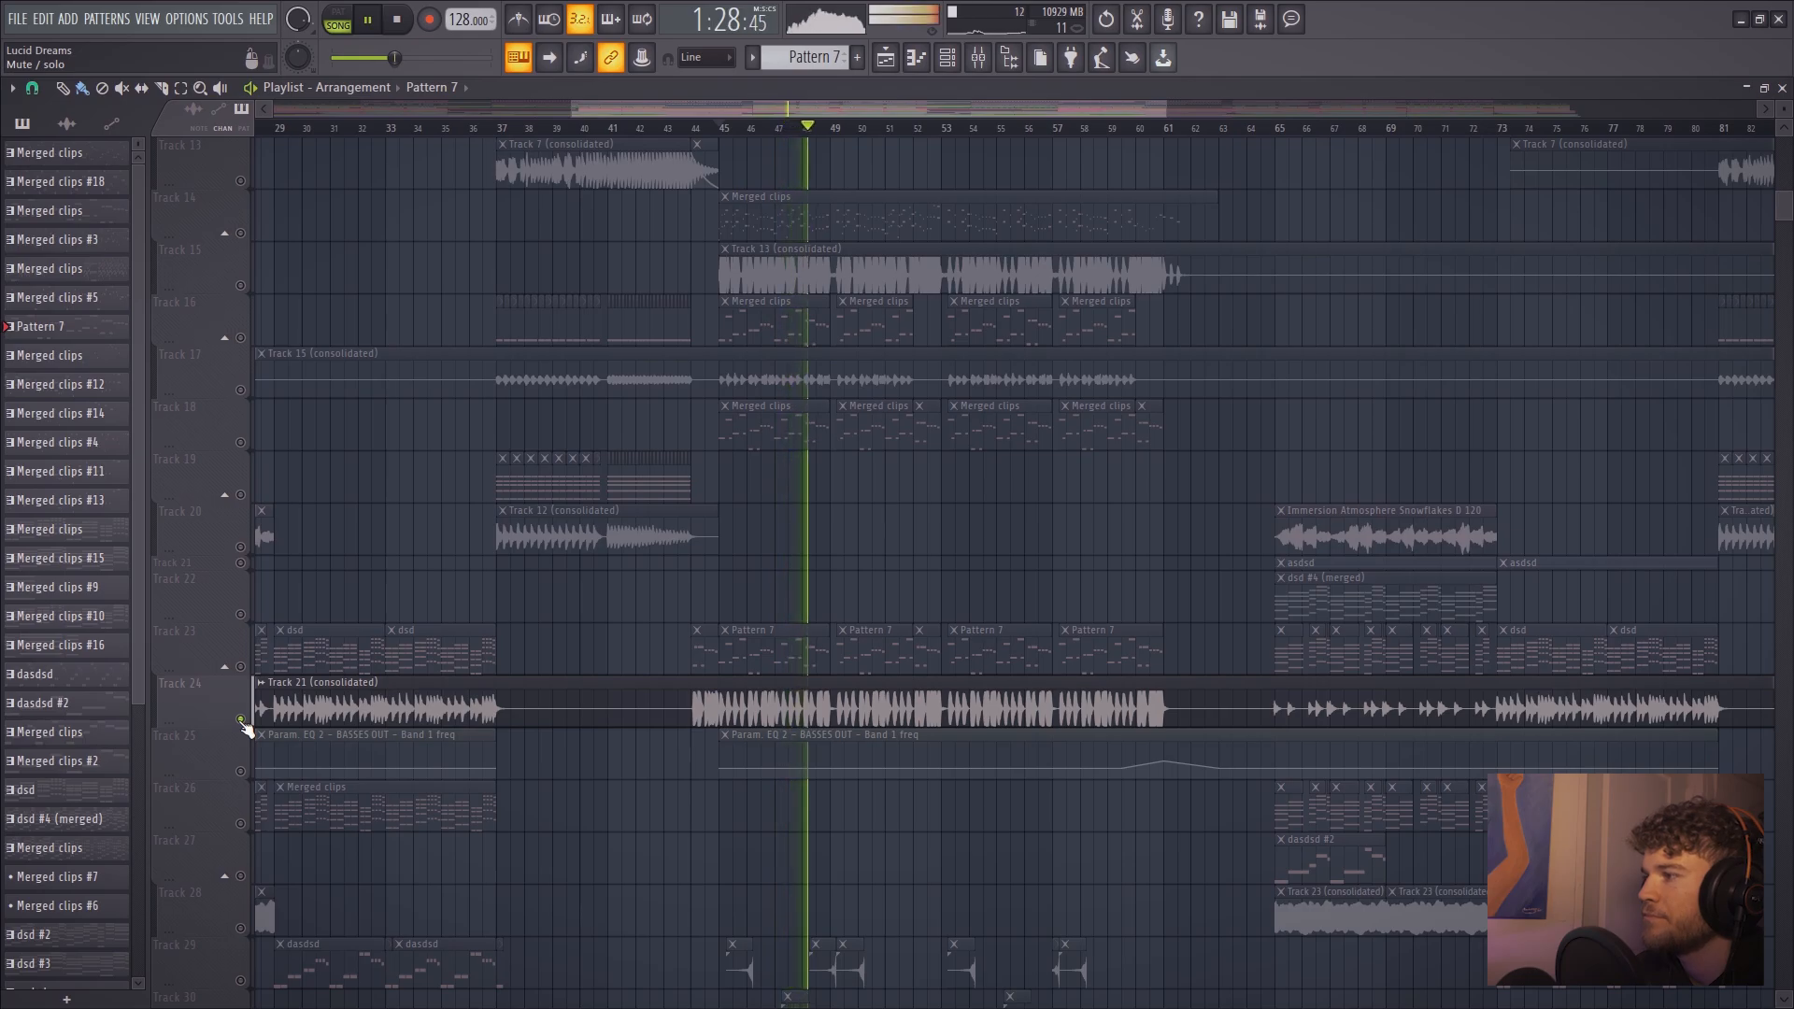
key("space")
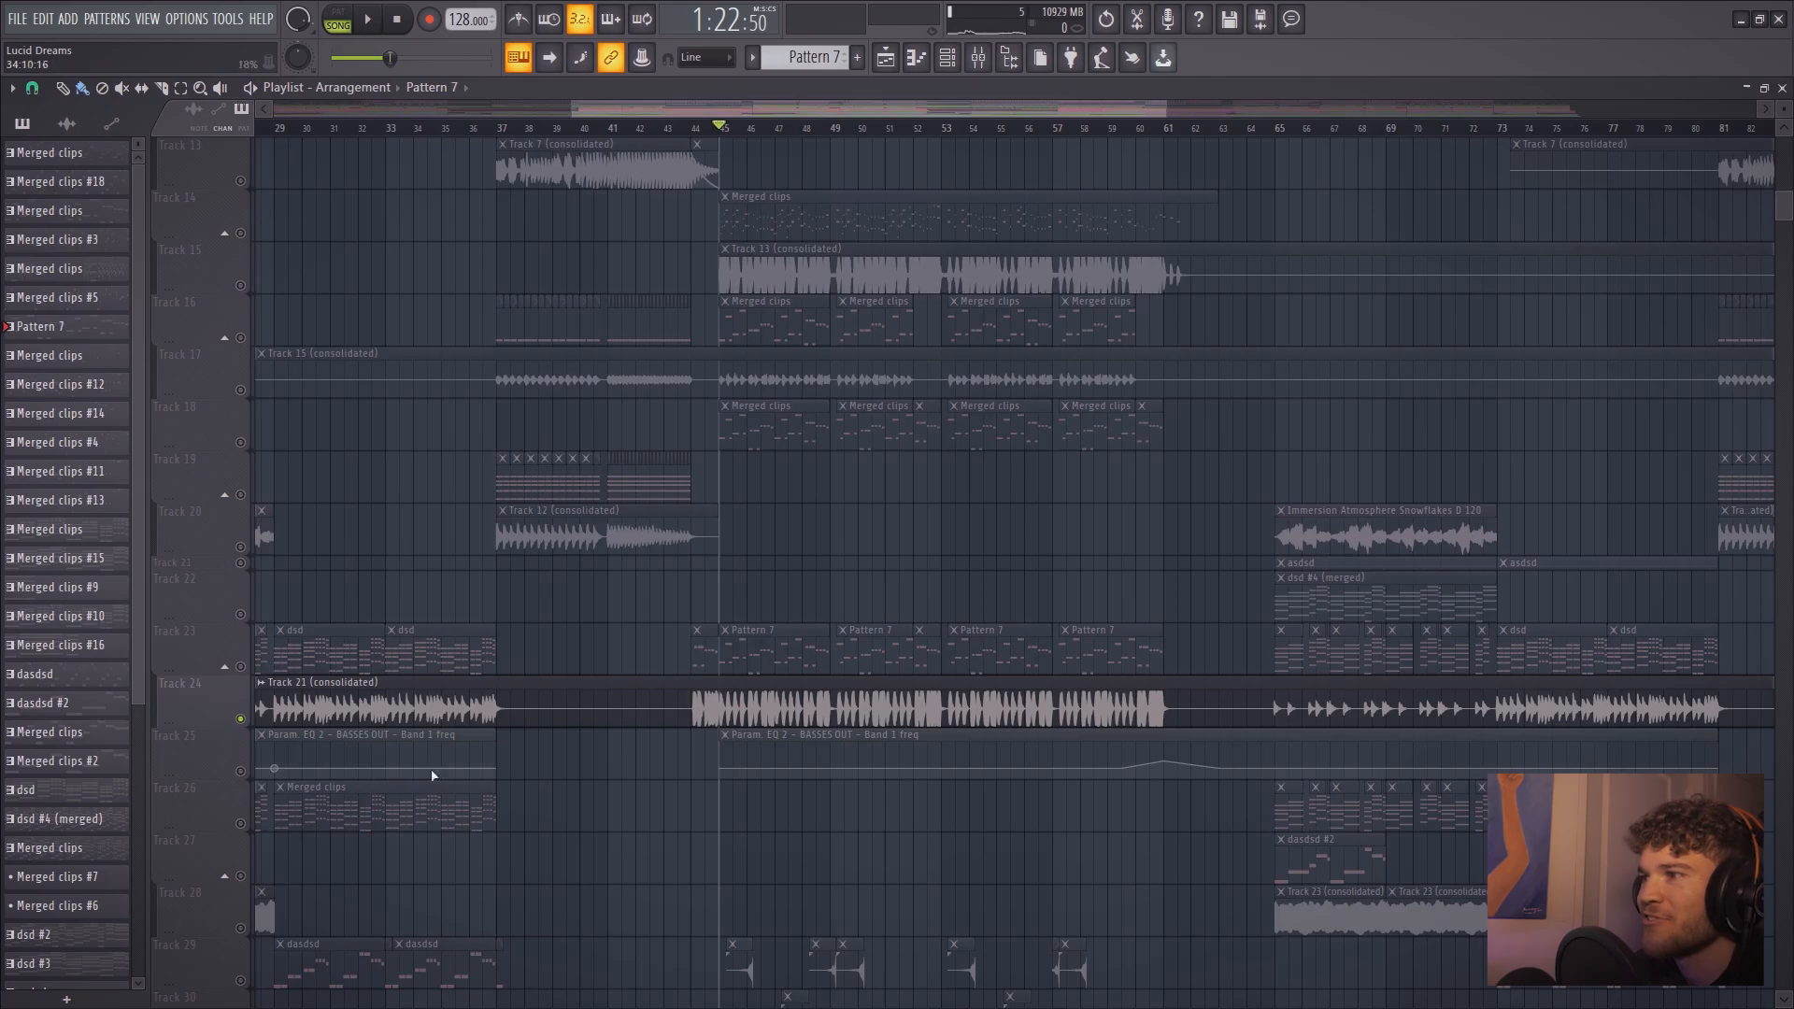
Play Pattern 7 through the Serum Bass 1 mixer channel and check its channels in the channel rack
key("F9")
key("space")
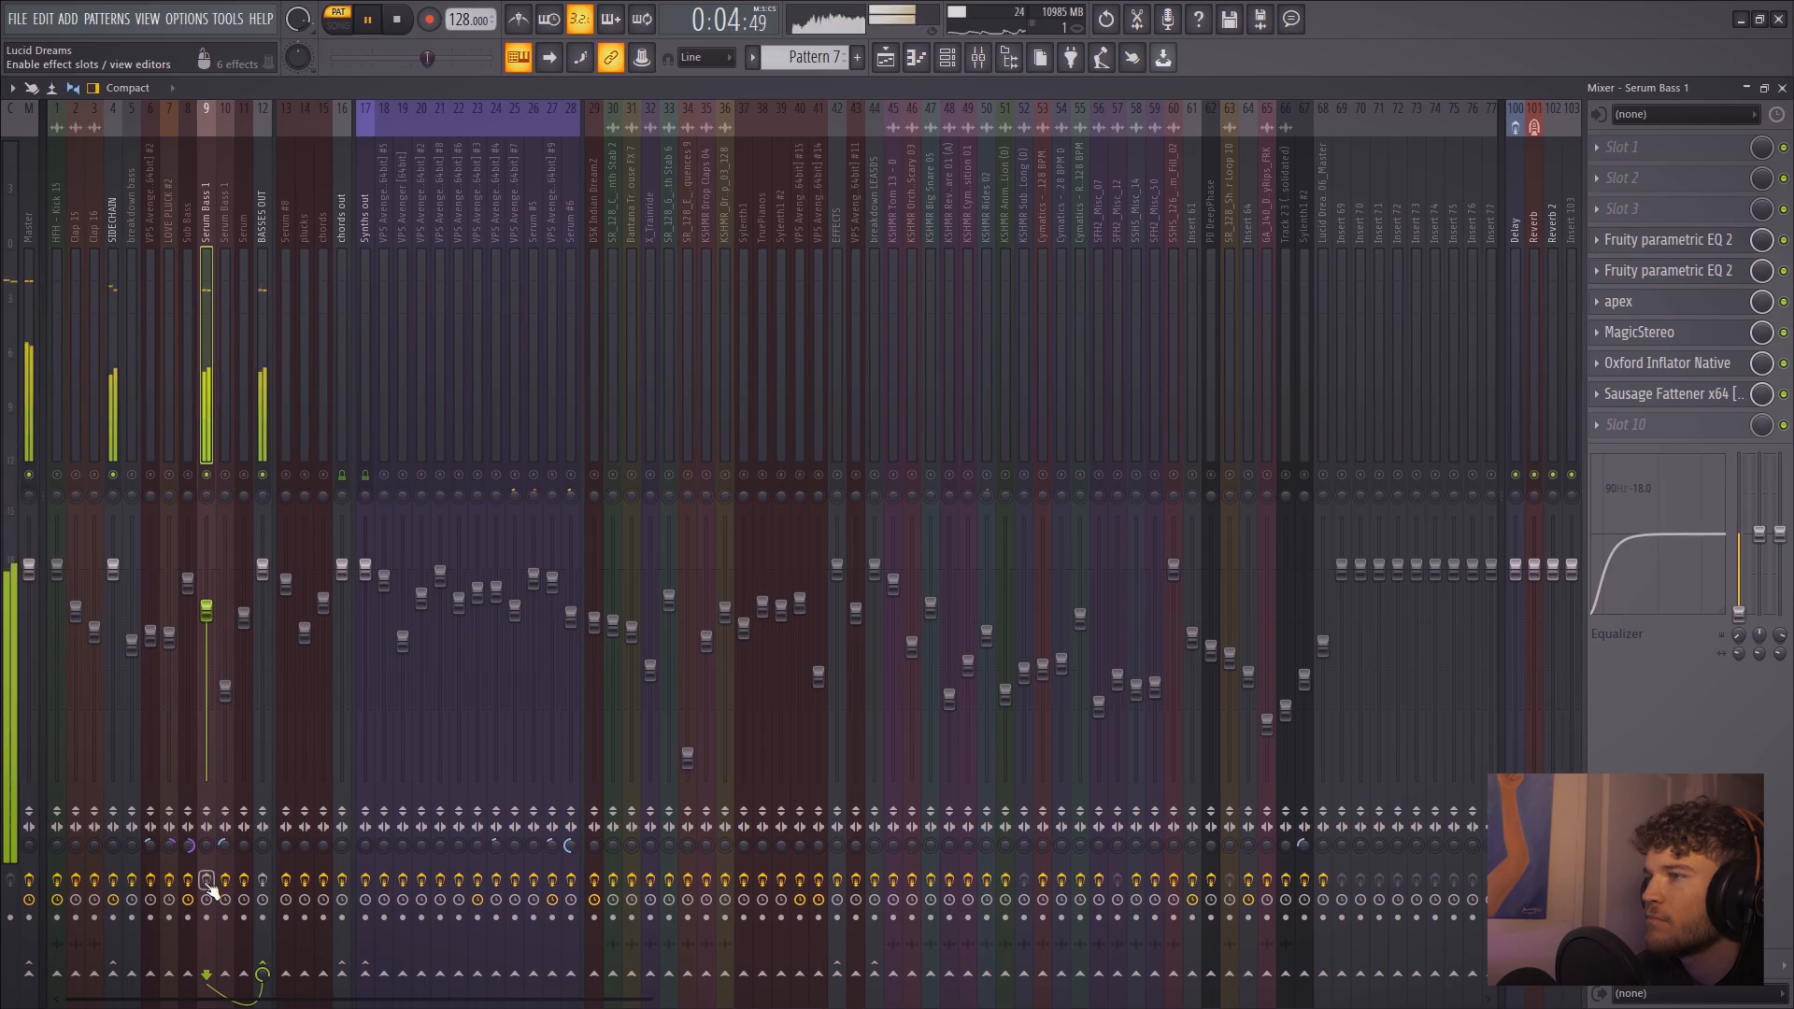
left_click(946, 57)
key("space")
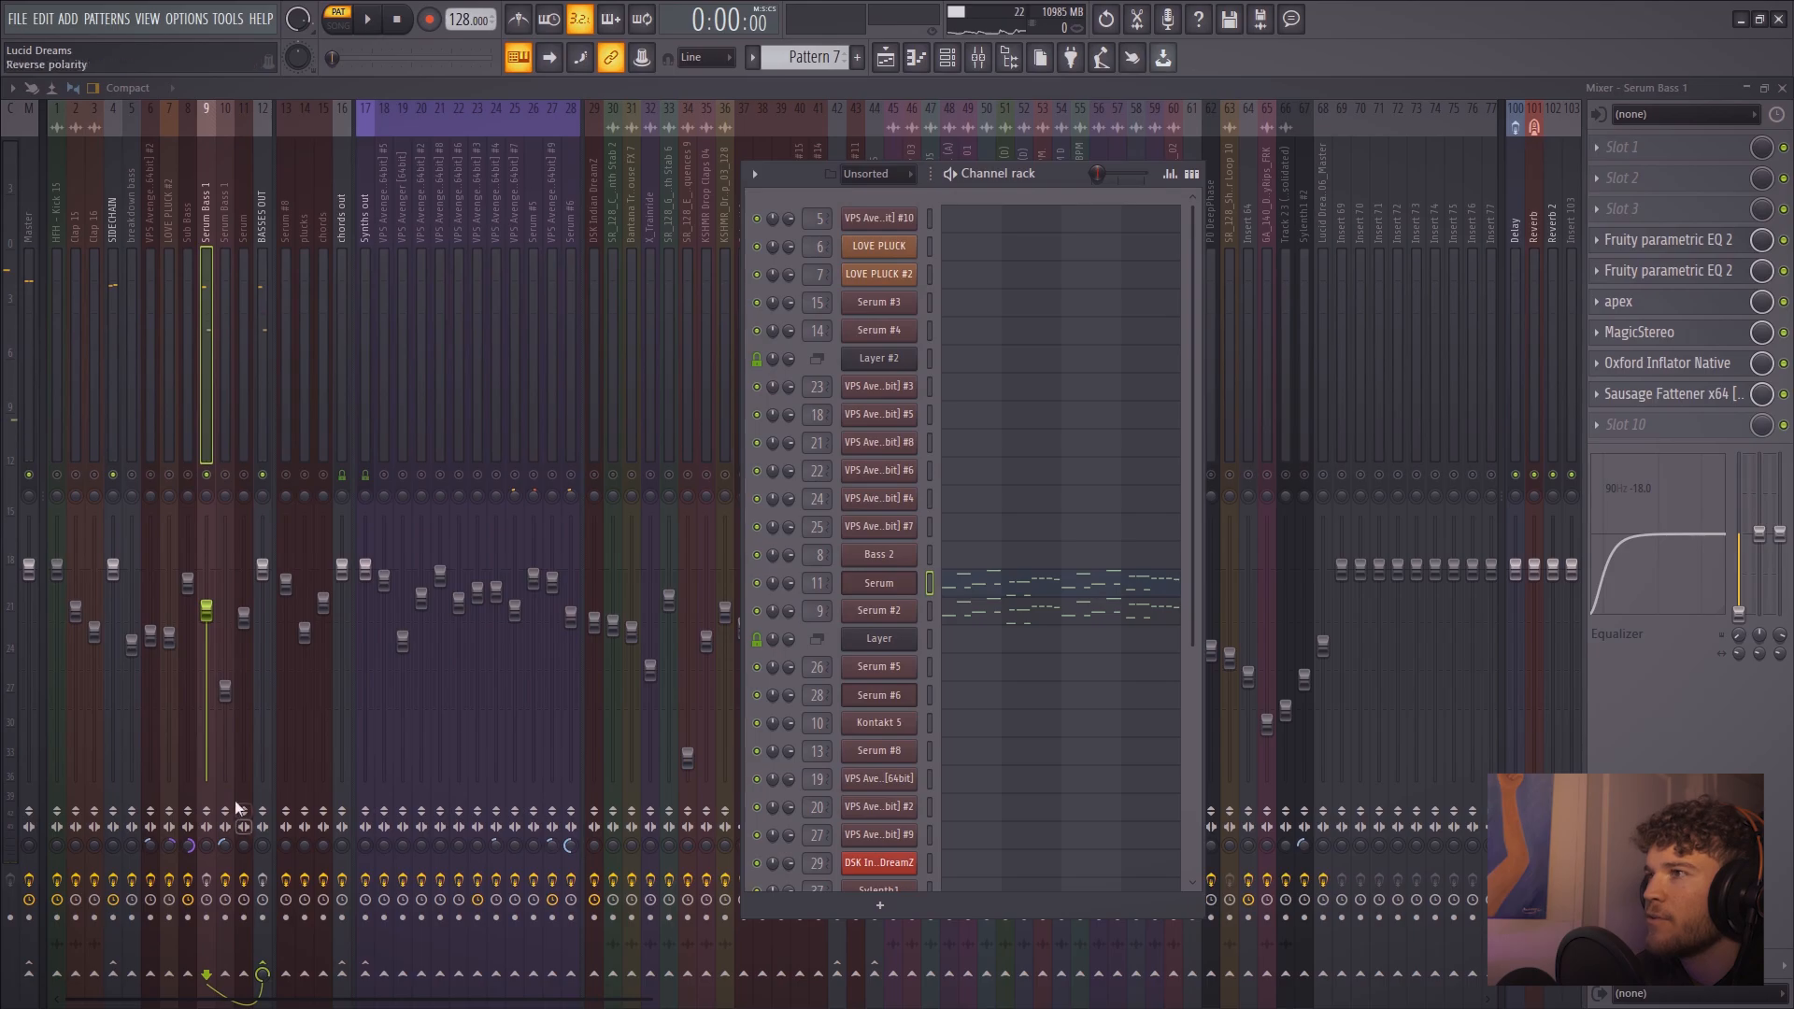
Audition the Serum layer on mixer channel 11, playing it with its effect slots bypassed and enabled
left_click(224, 271)
left_click(245, 284)
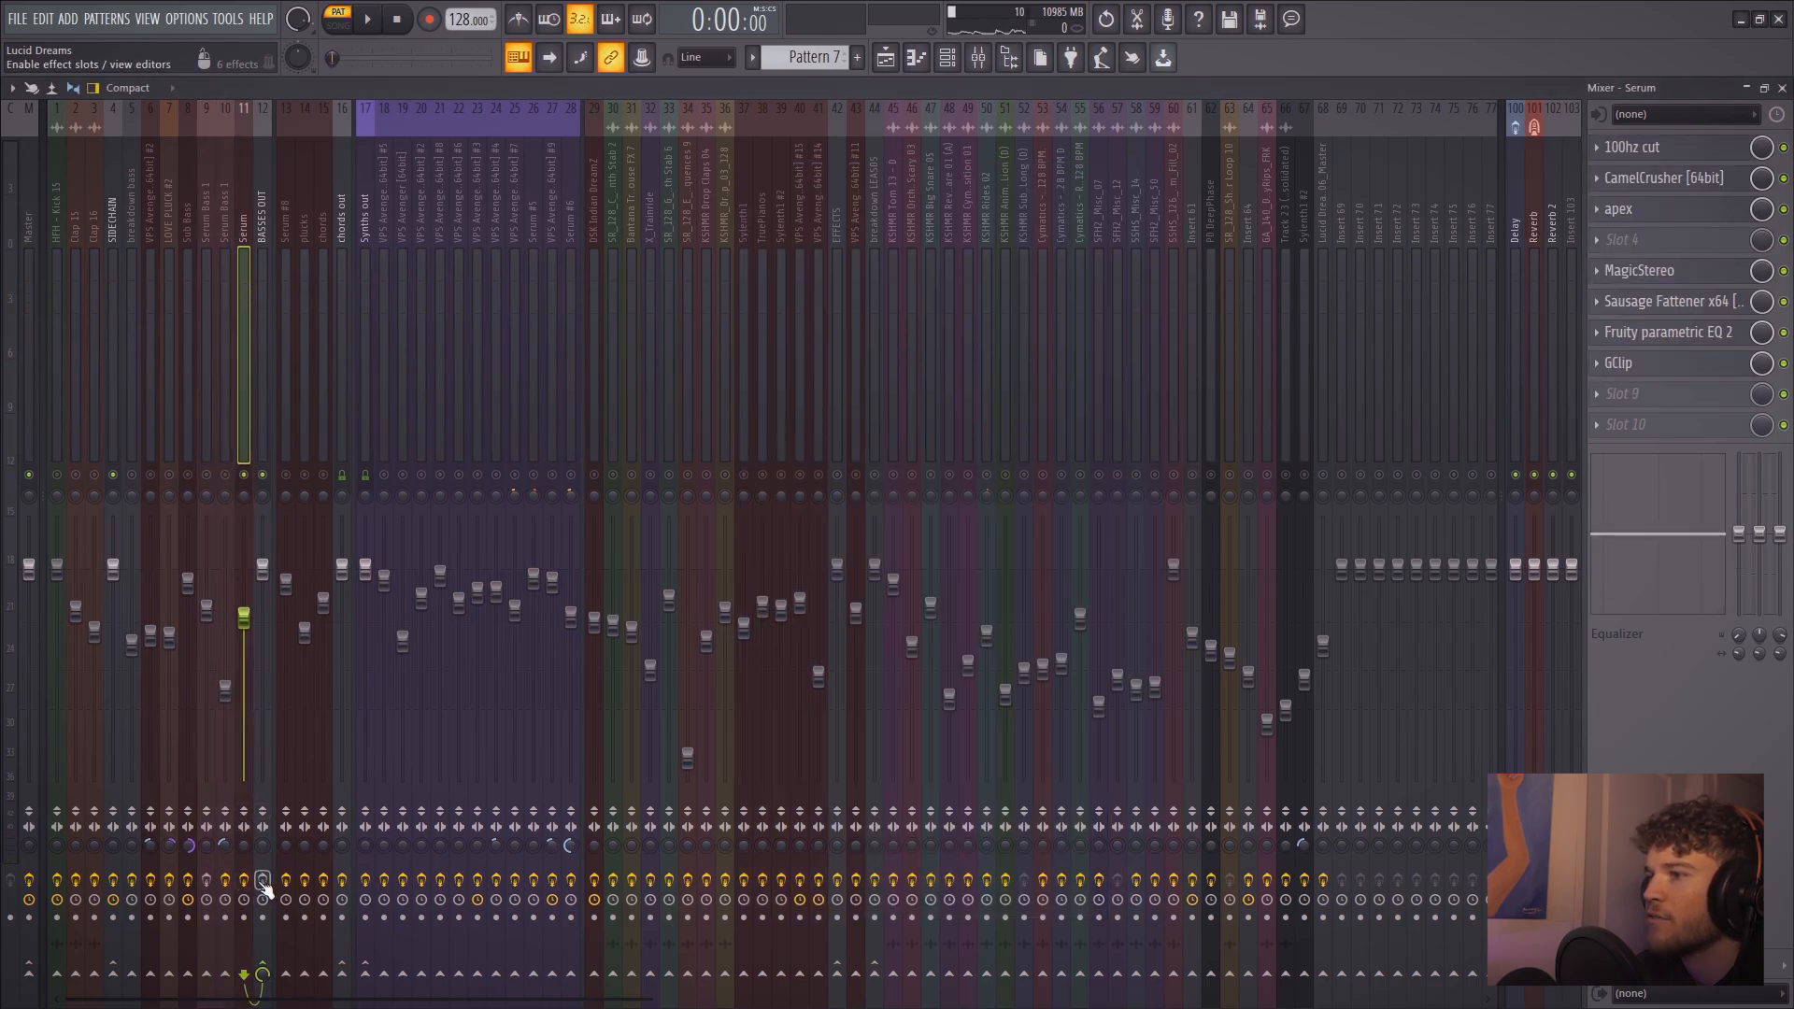
key("space")
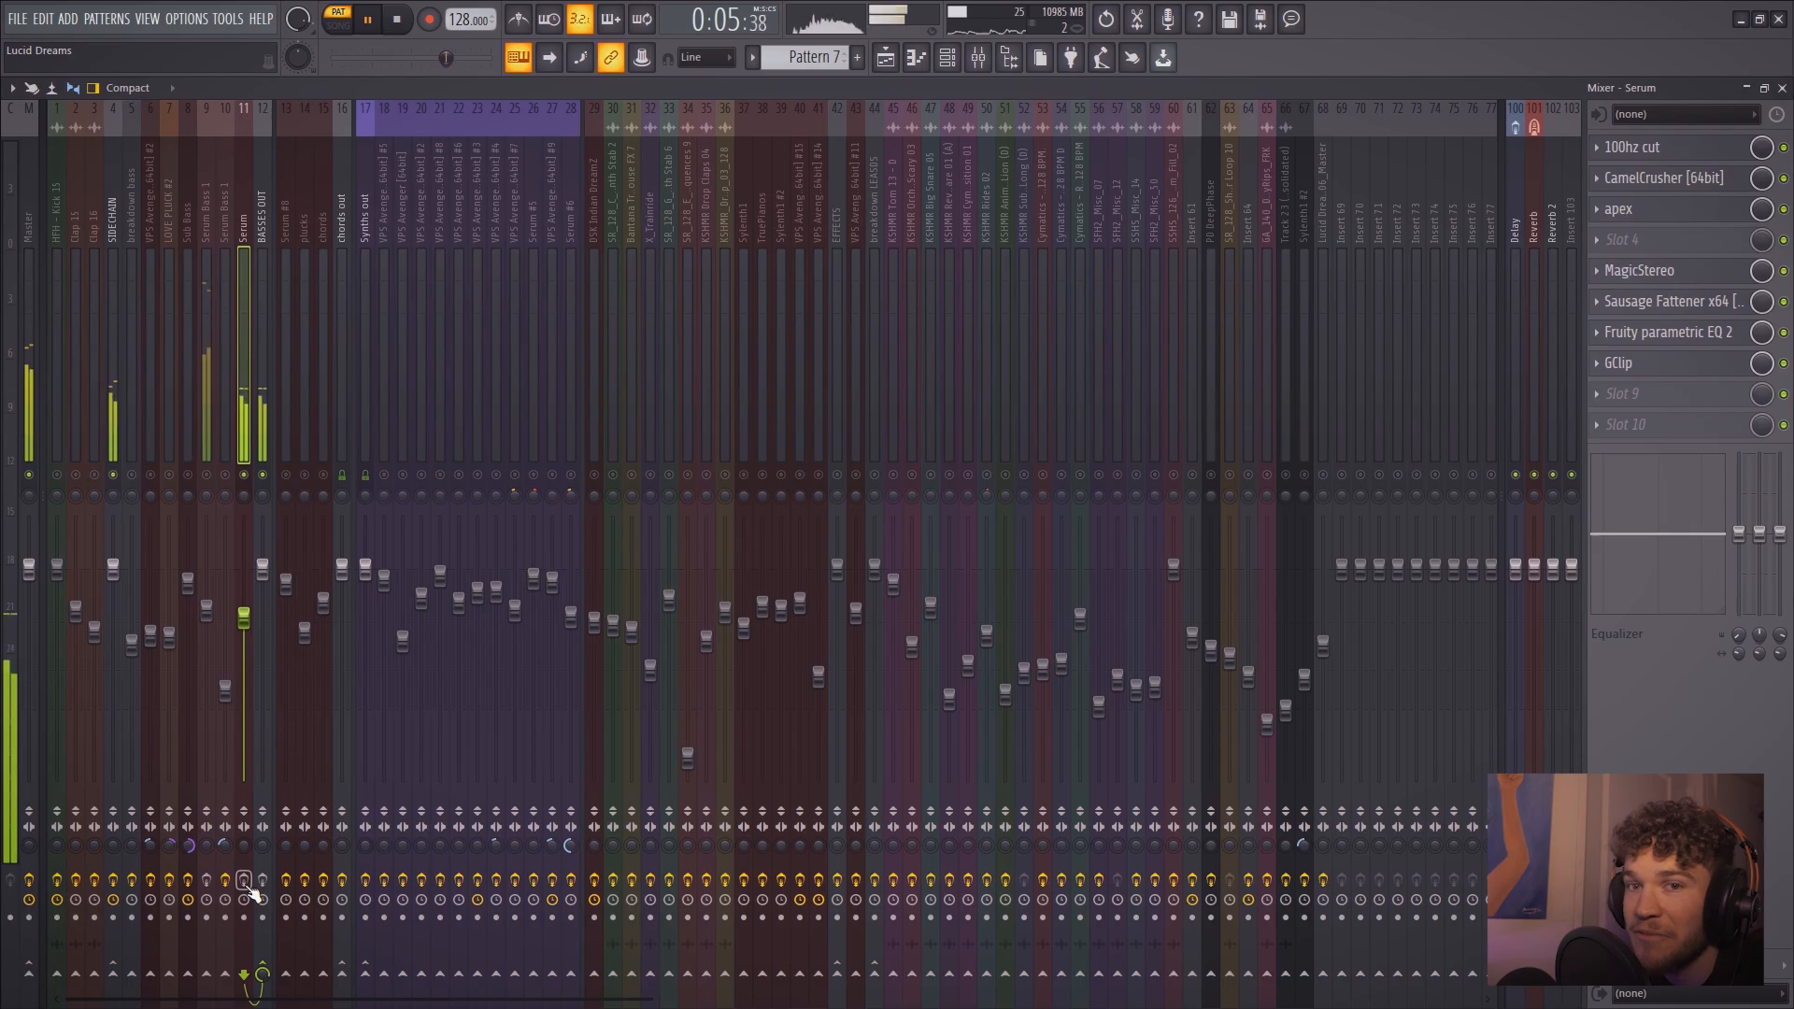
key("space")
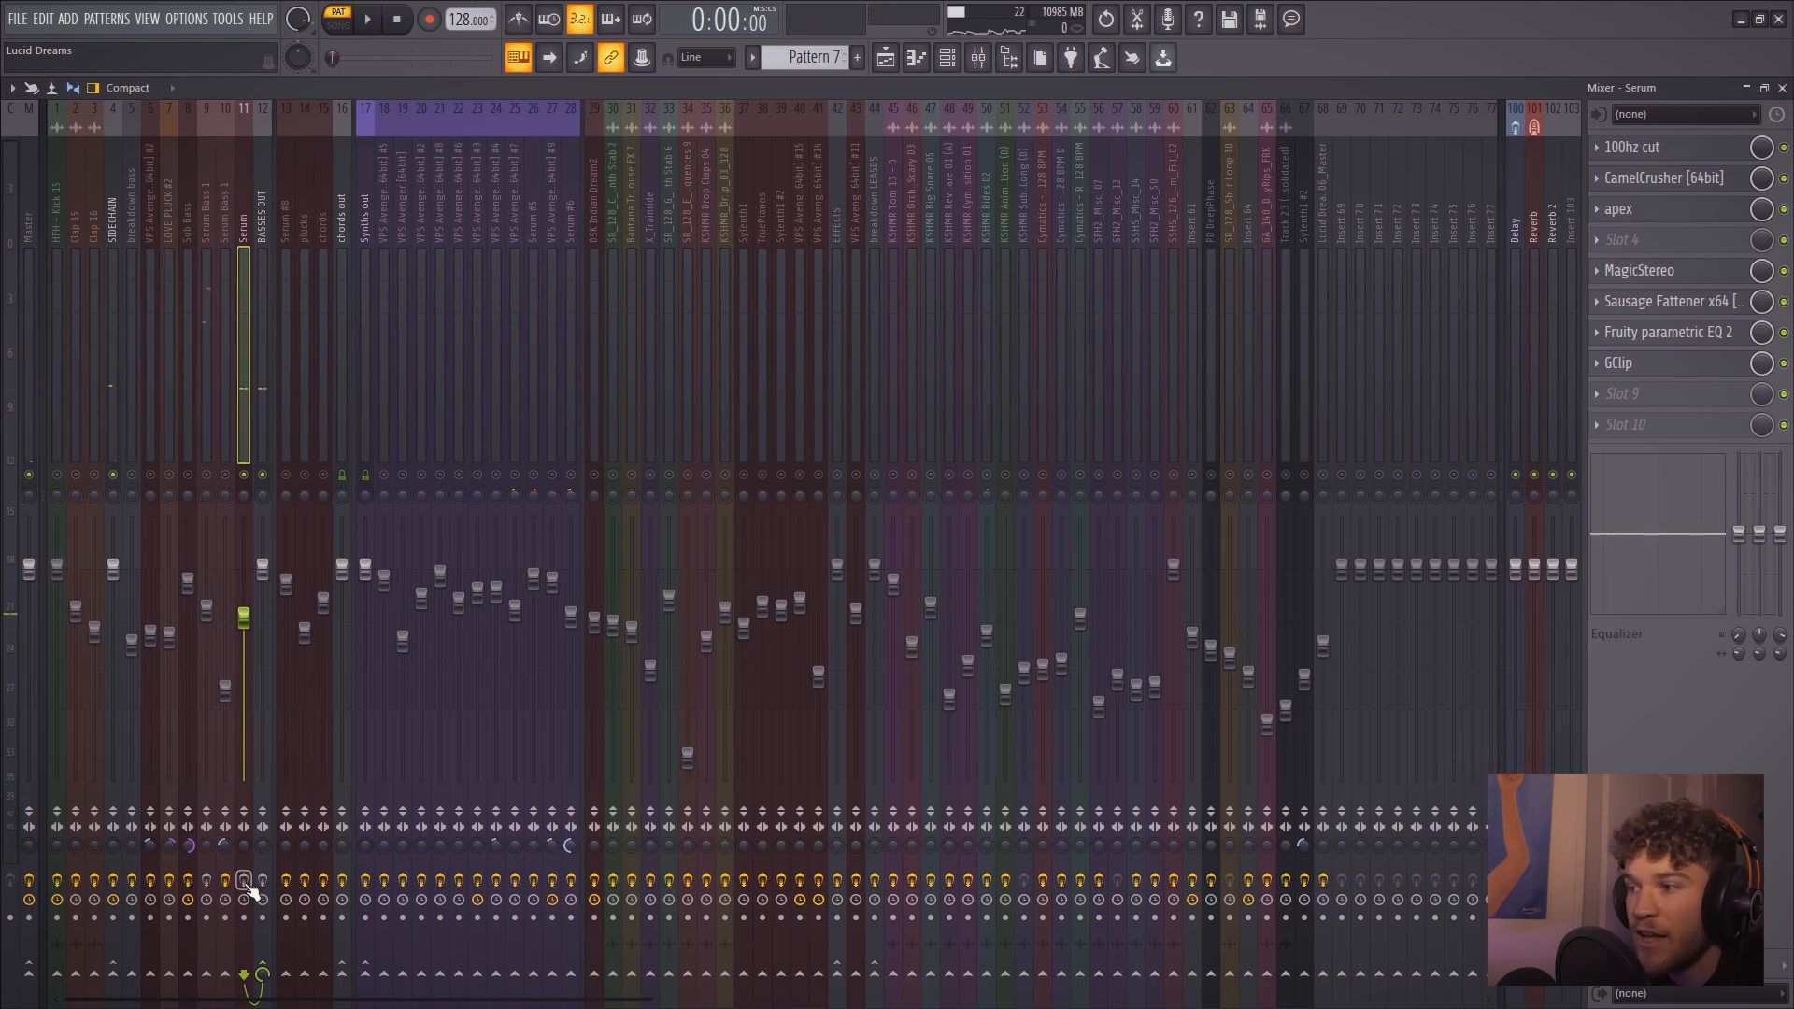
key("space")
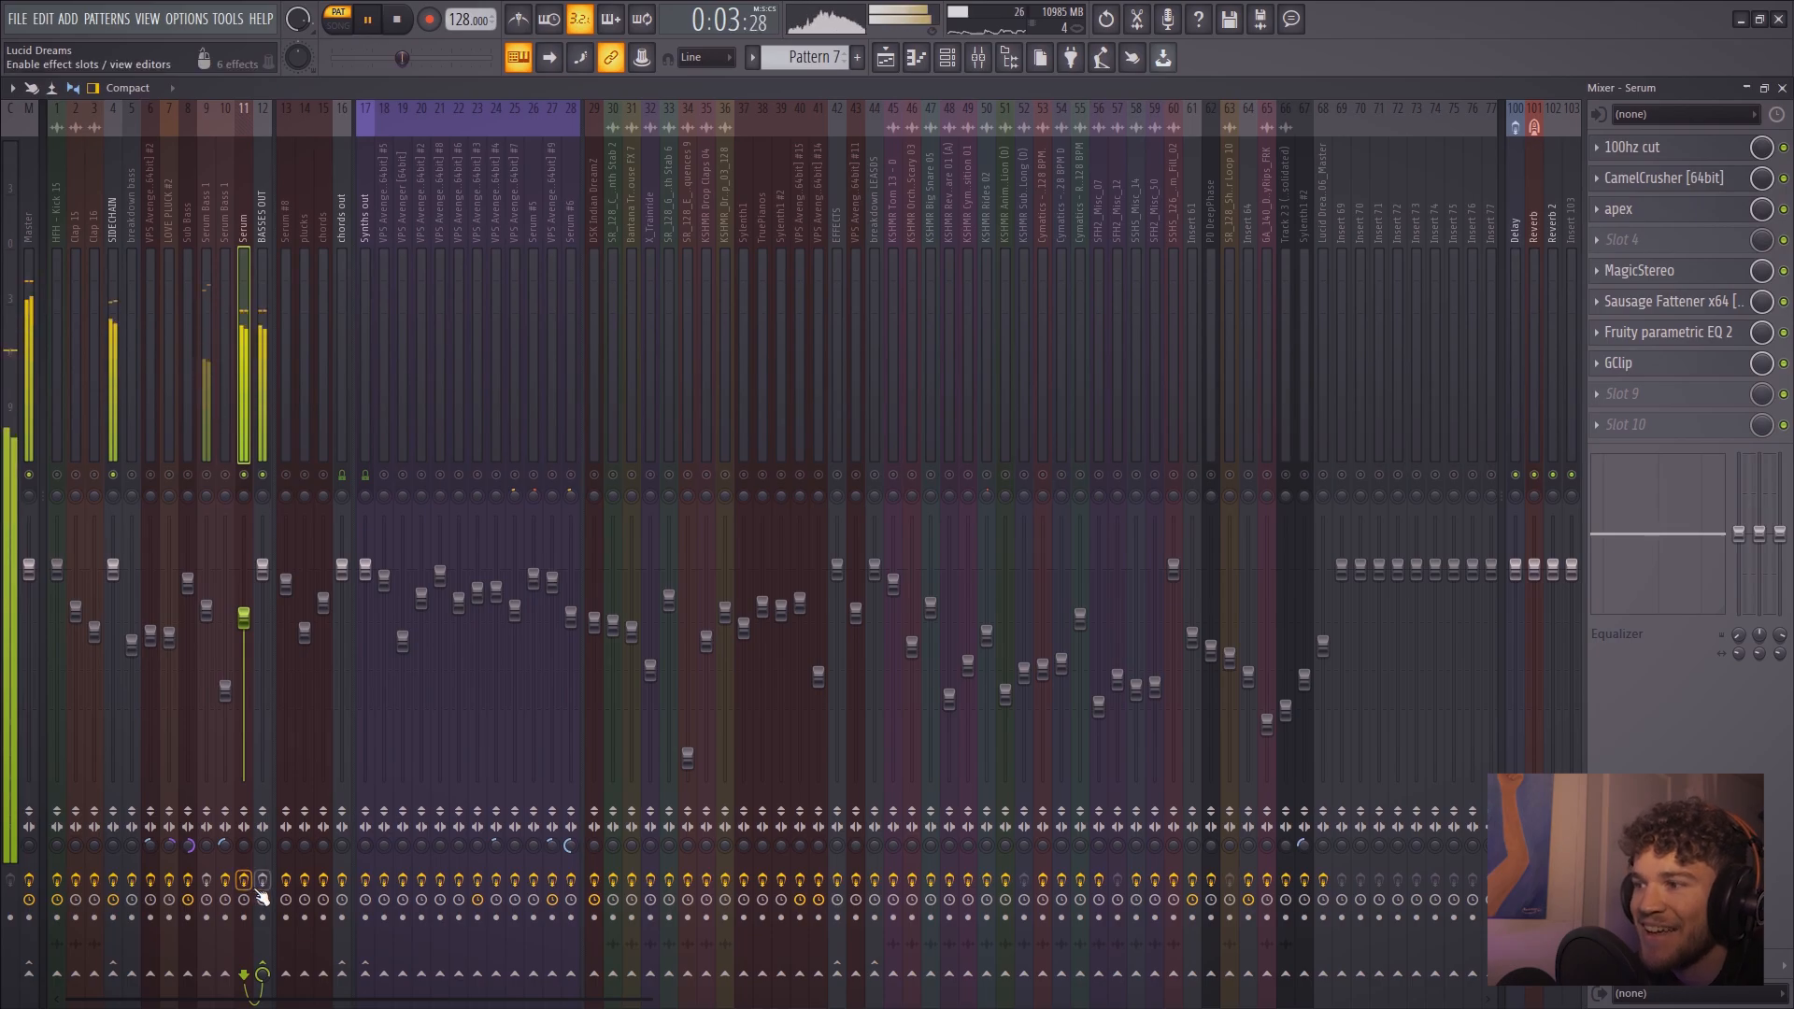
key("space")
Play the bass through the BASSES OUT bus while toggling its effect slots, and inspect its Fruity parametric EQ 2
left_click(265, 311)
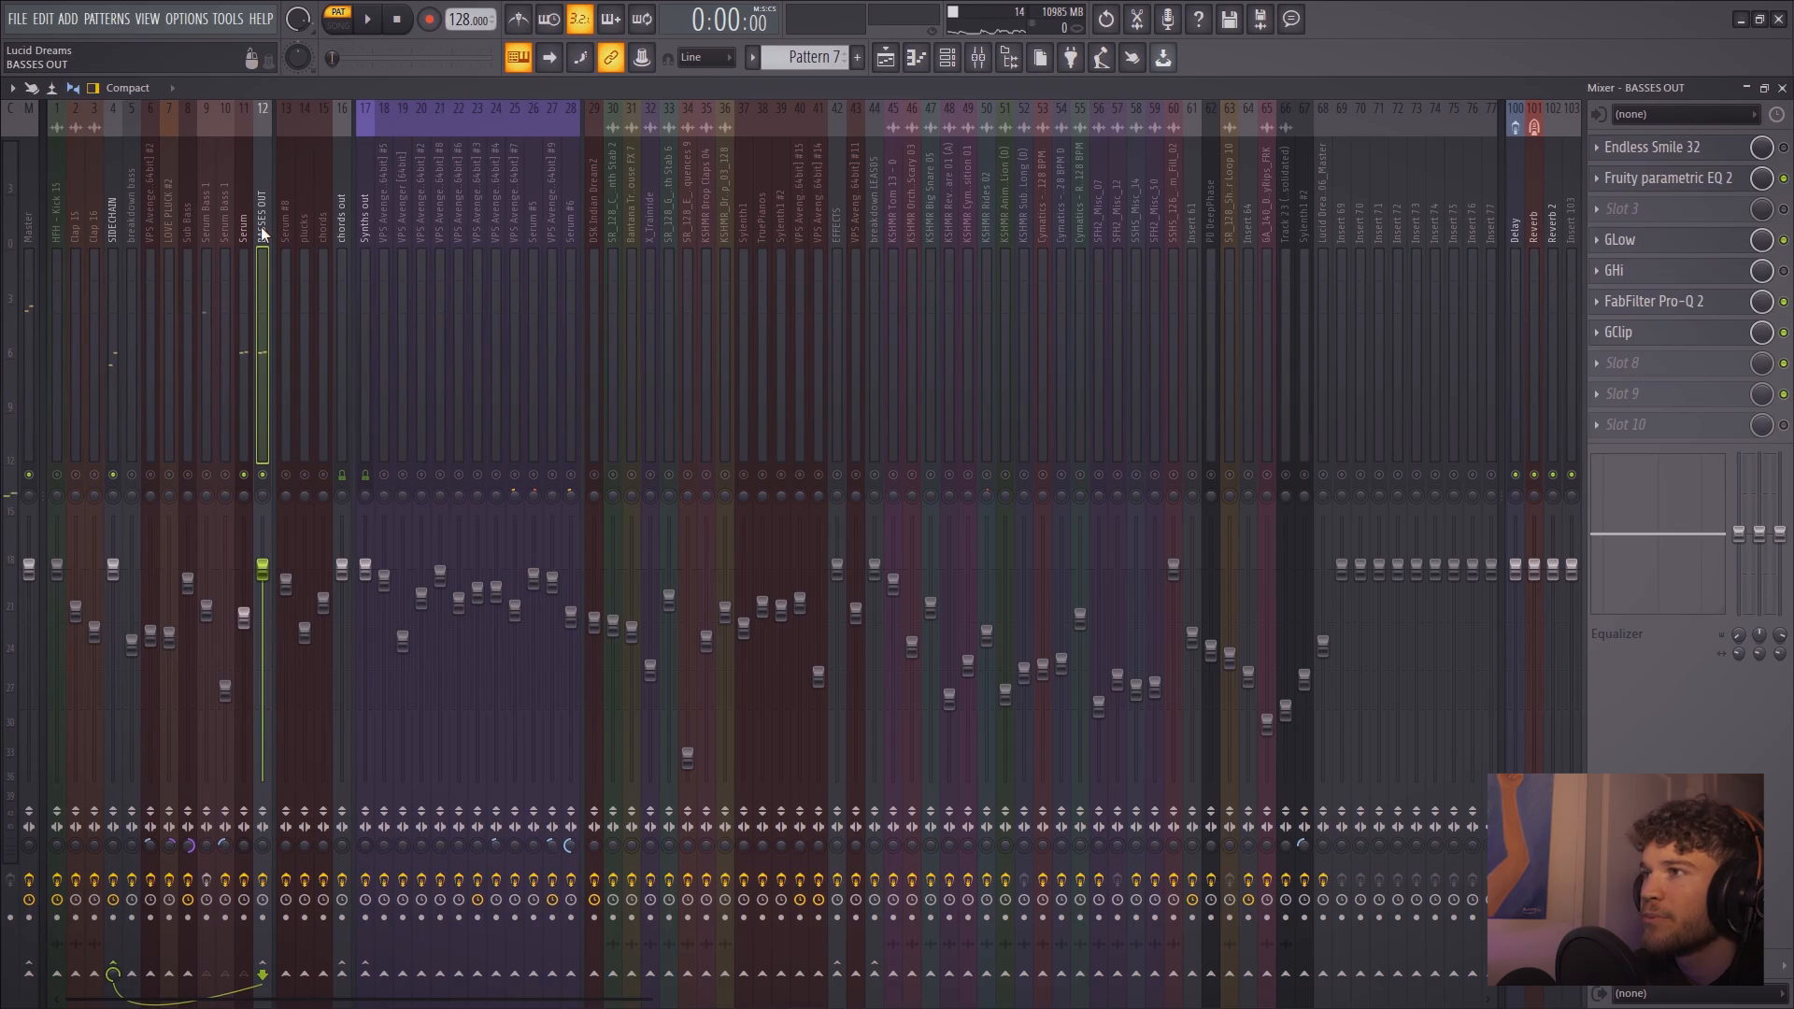
key("space")
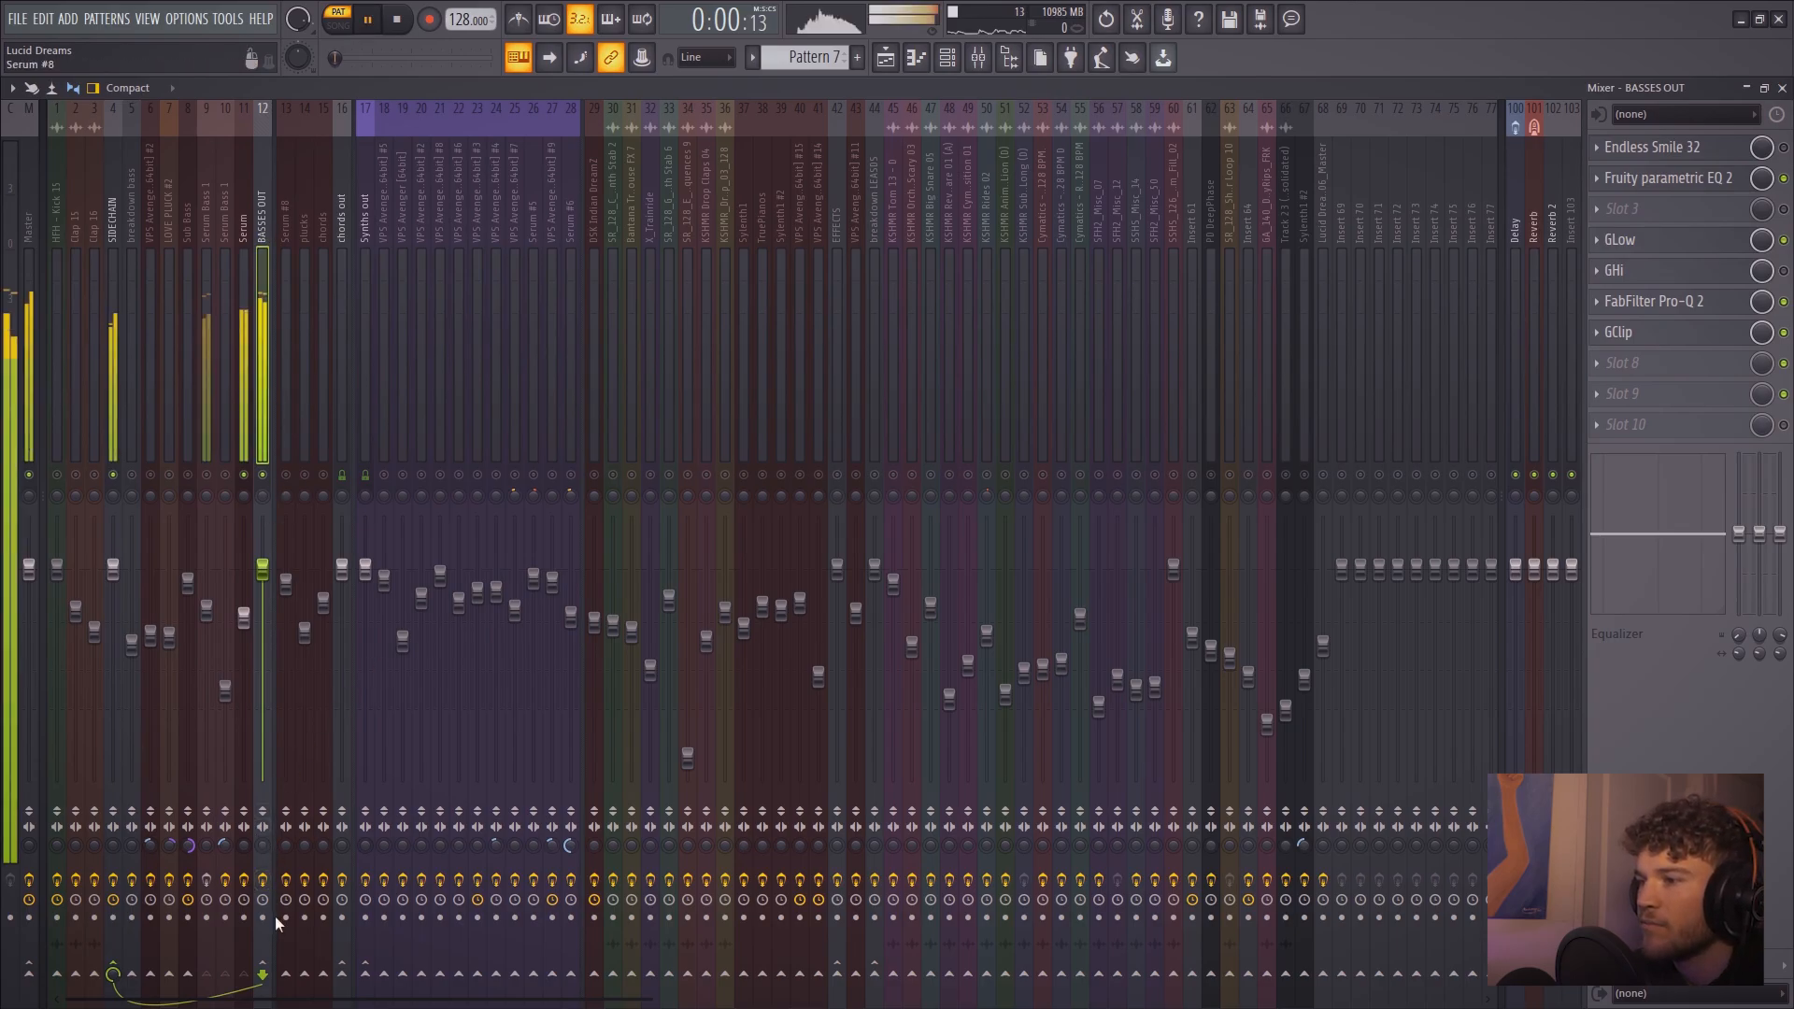
left_click(265, 882)
key("space")
left_click(1663, 177)
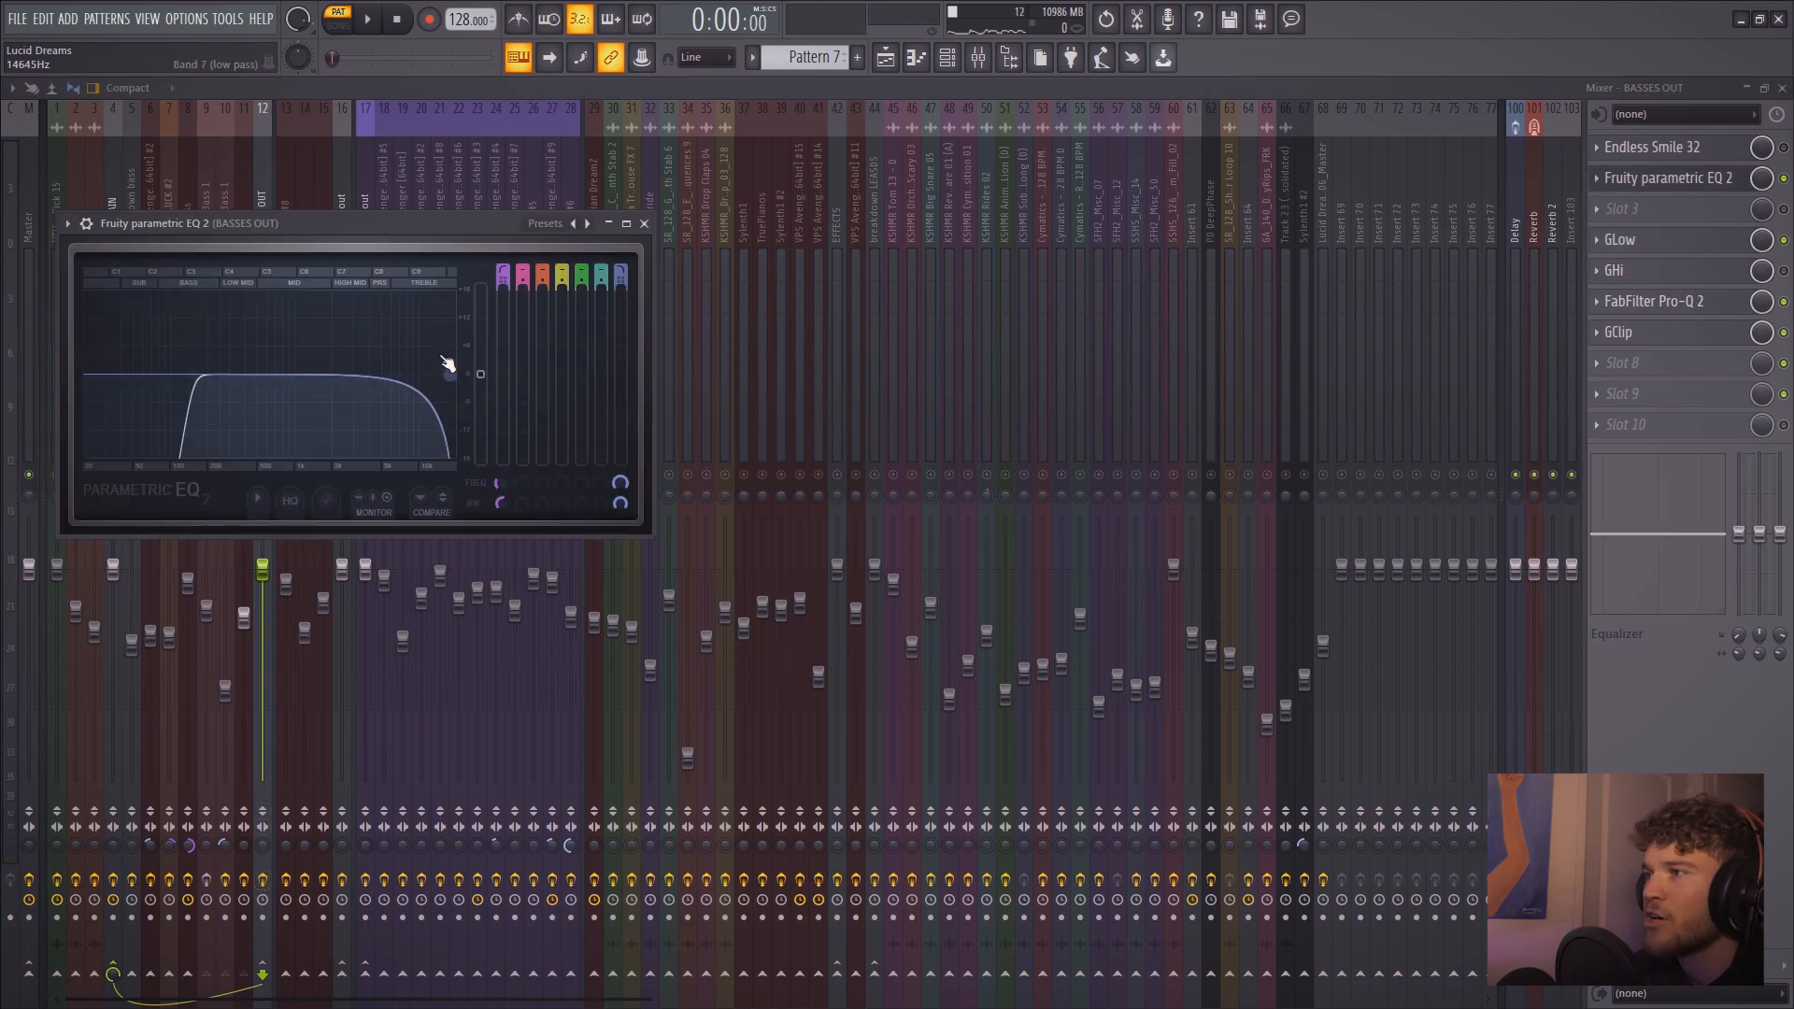
left_click(643, 224)
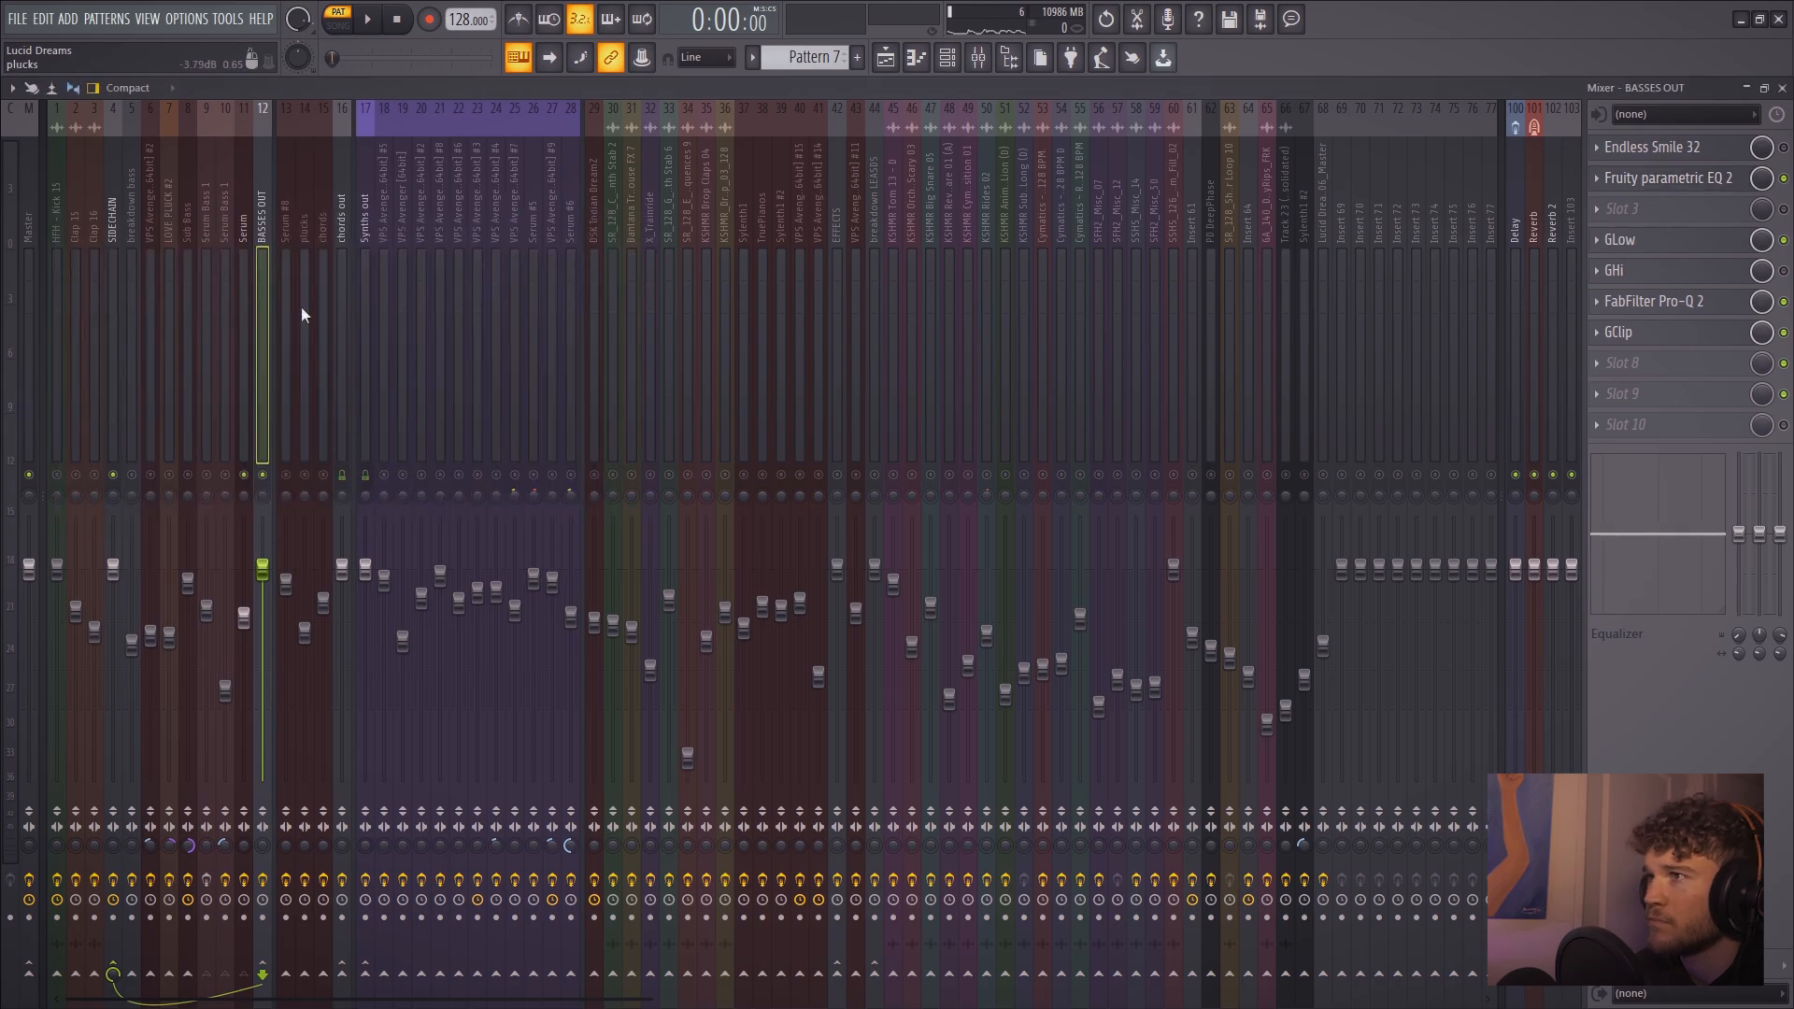
Inspect the 100hz cut EQ and the MagicStereo settings on the Serum mixer channel
left_click(245, 201)
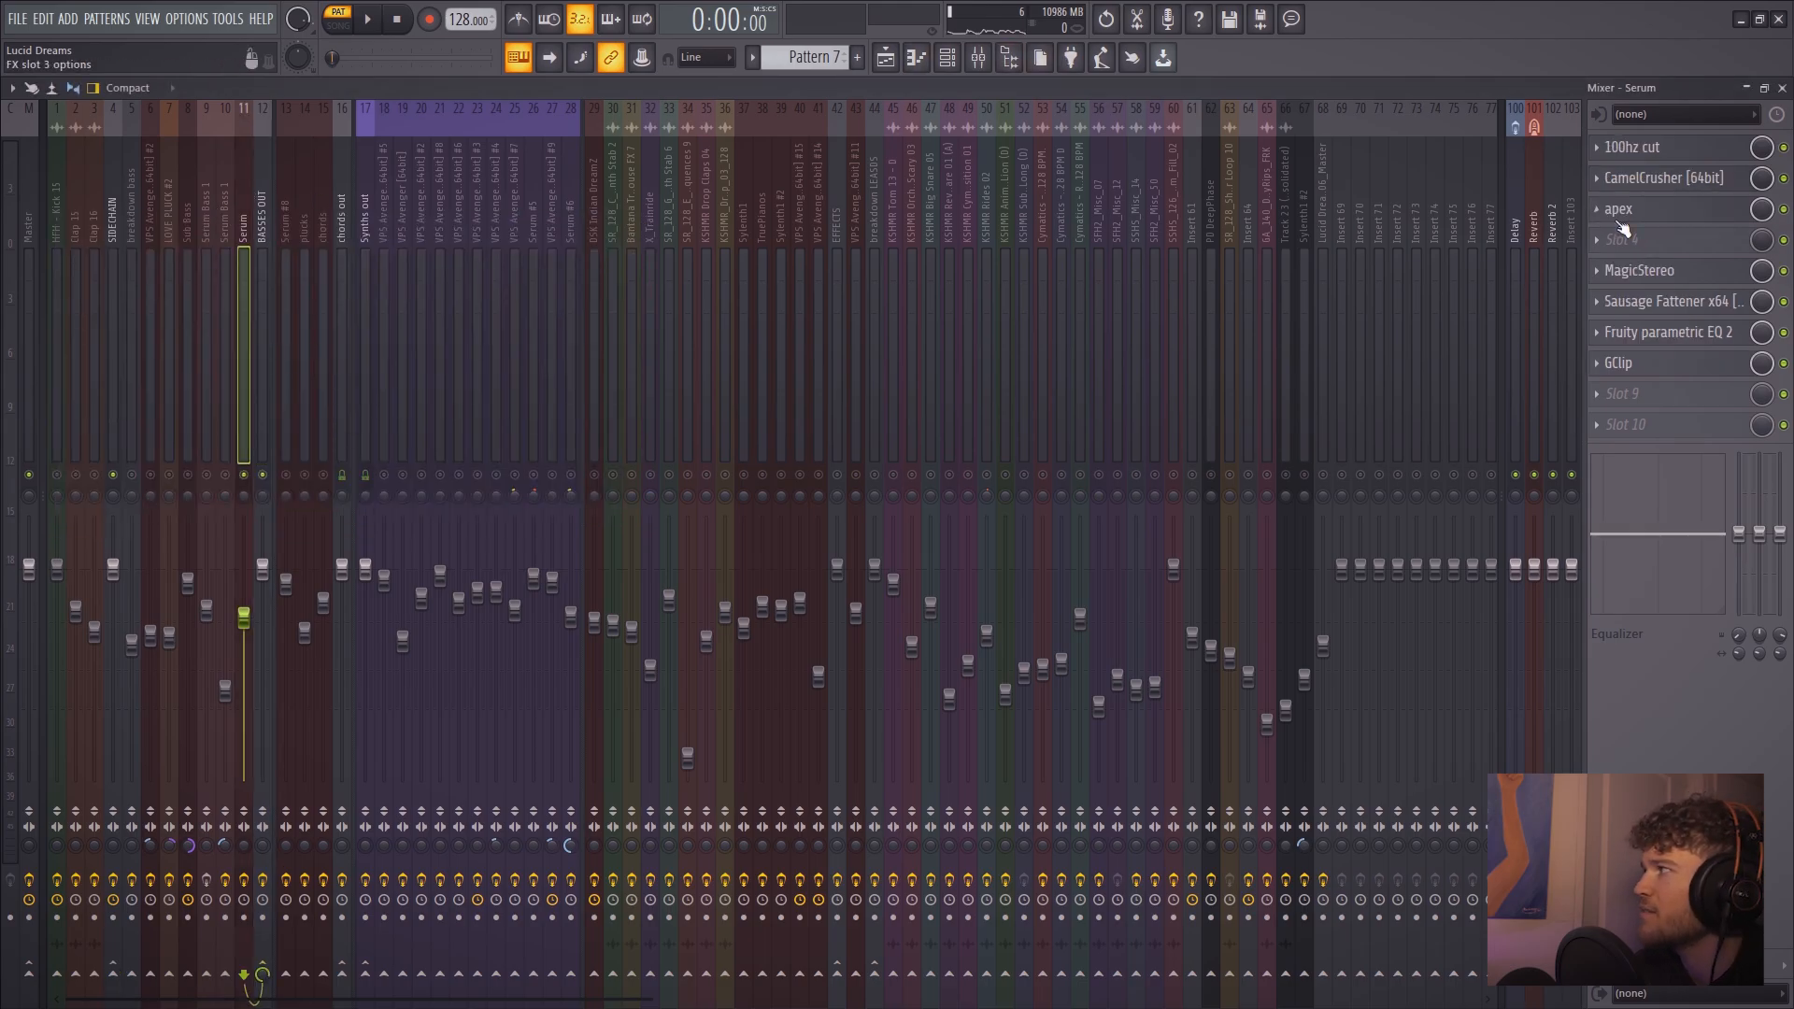
left_click(1689, 152)
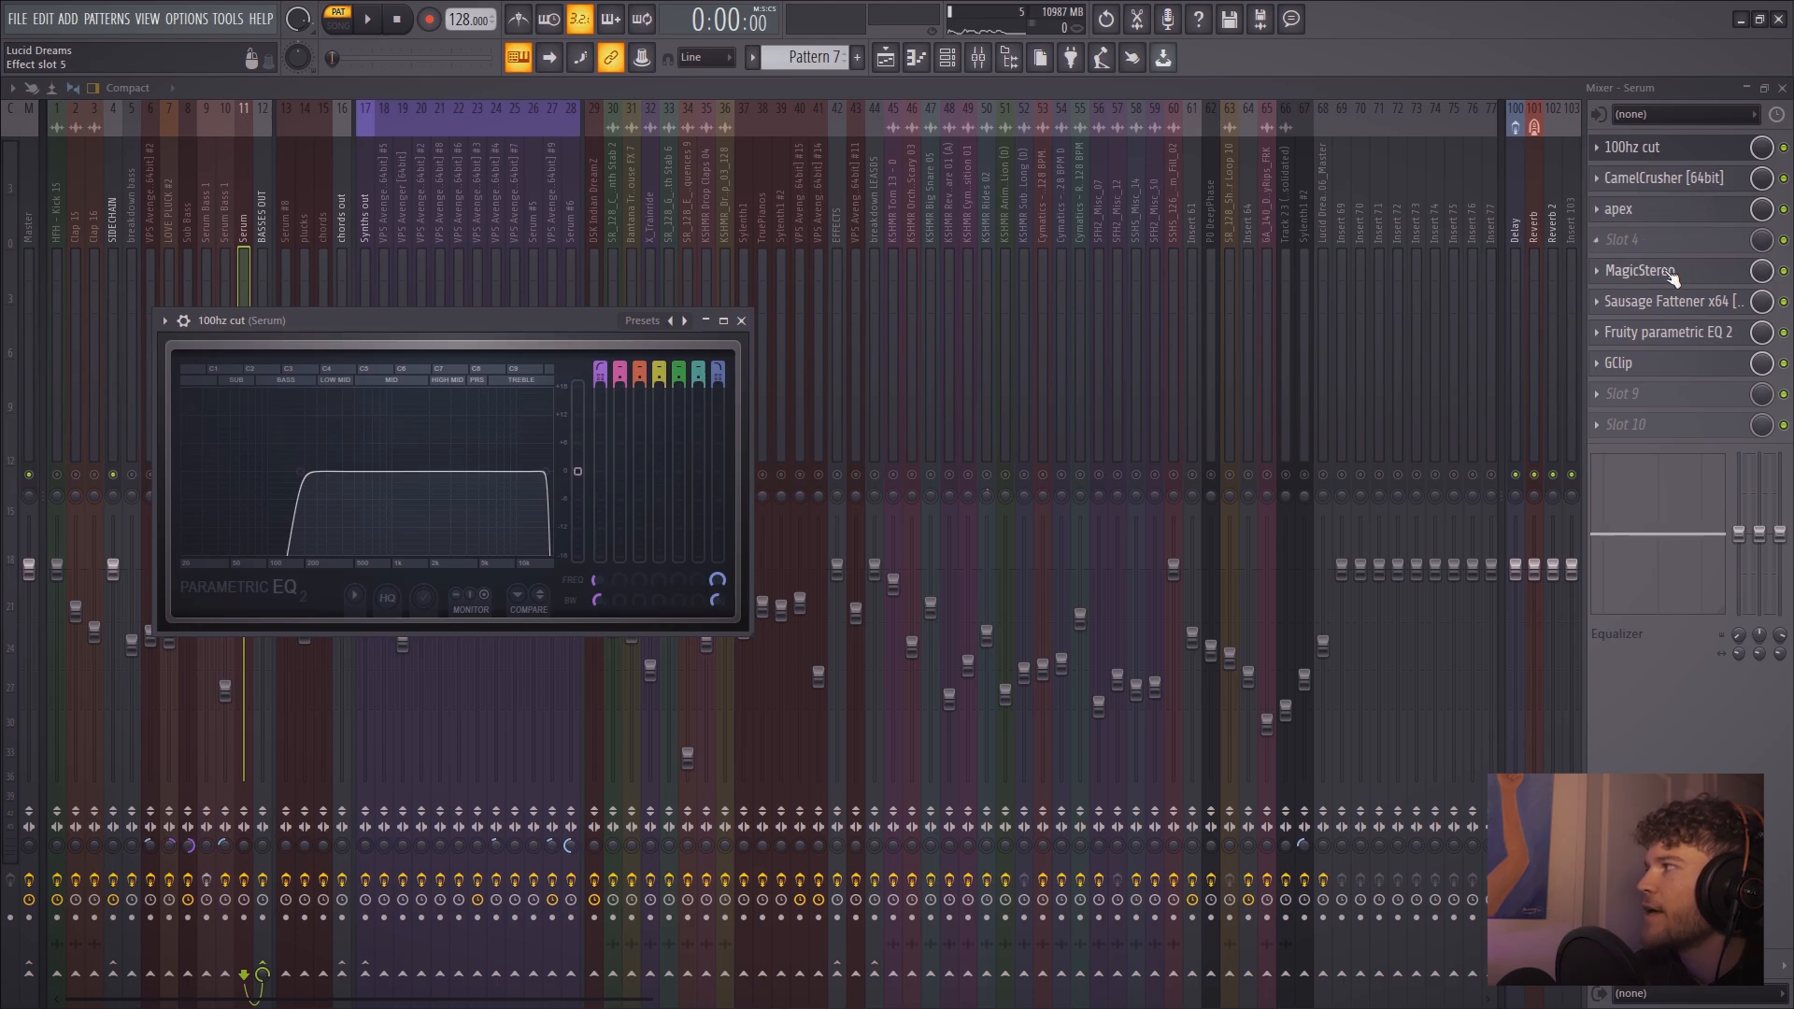
left_click(740, 320)
left_click(1706, 273)
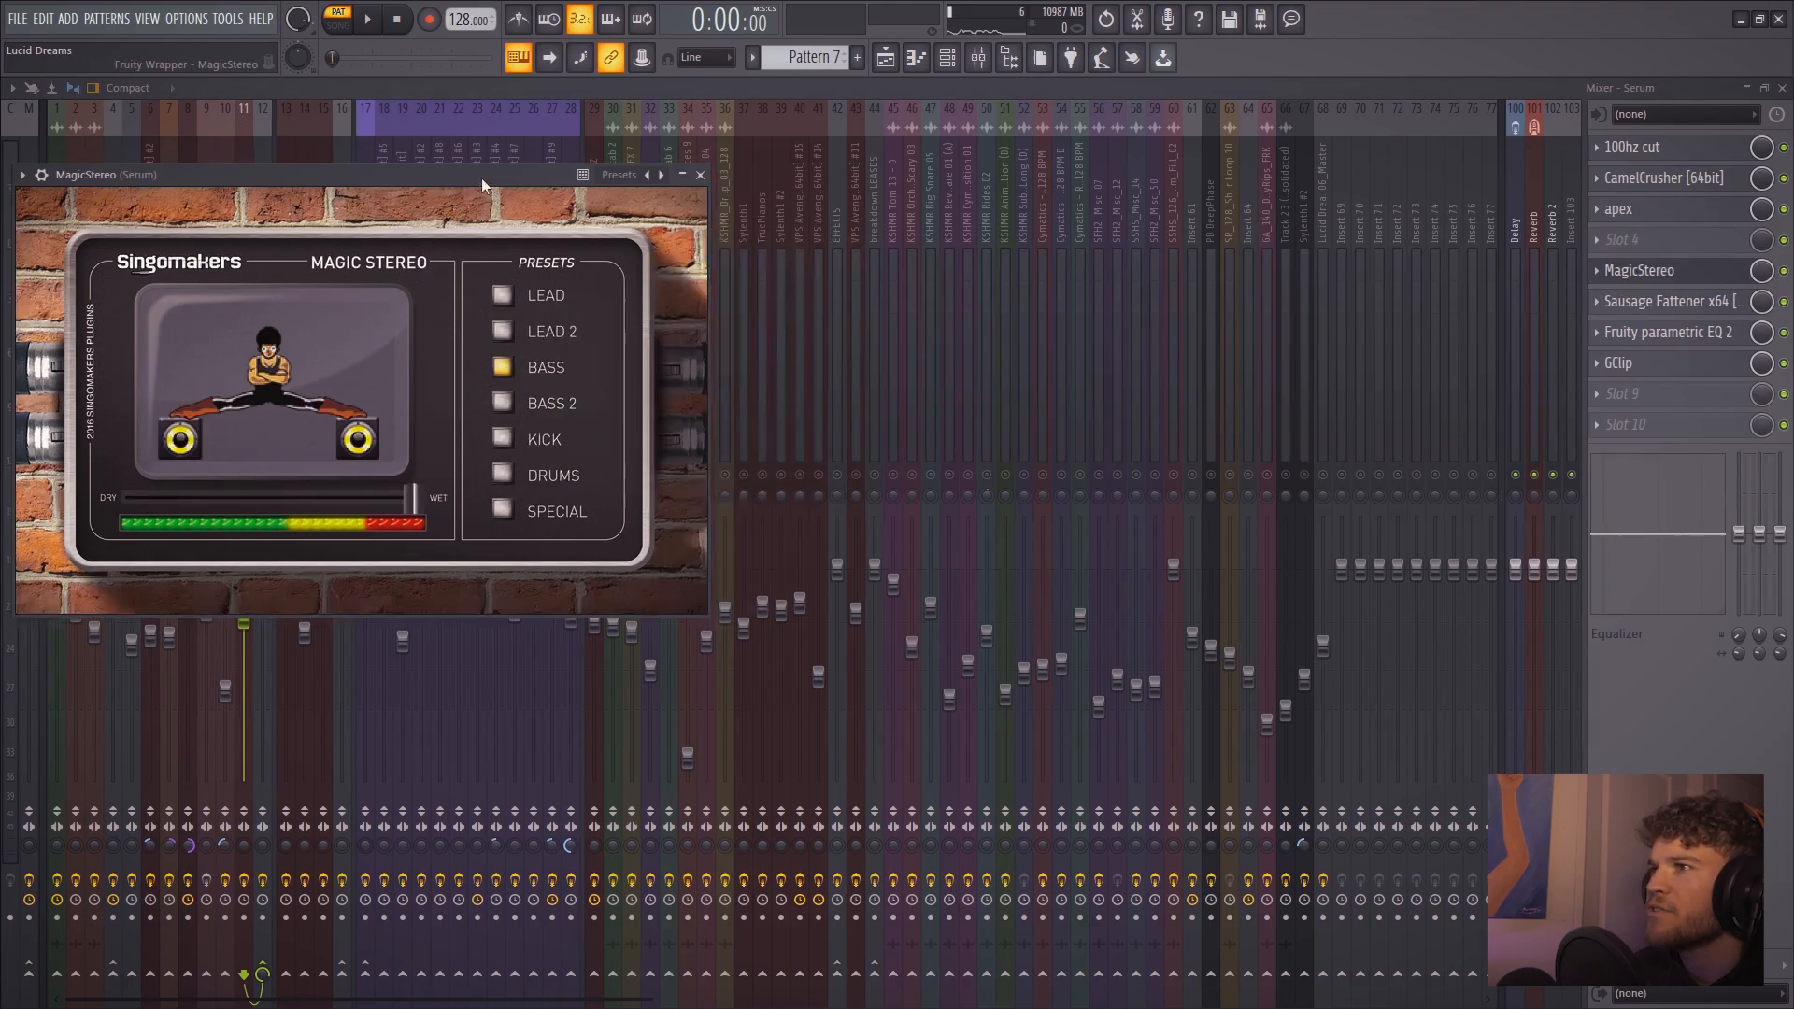
left_click_drag(480, 177, 667, 169)
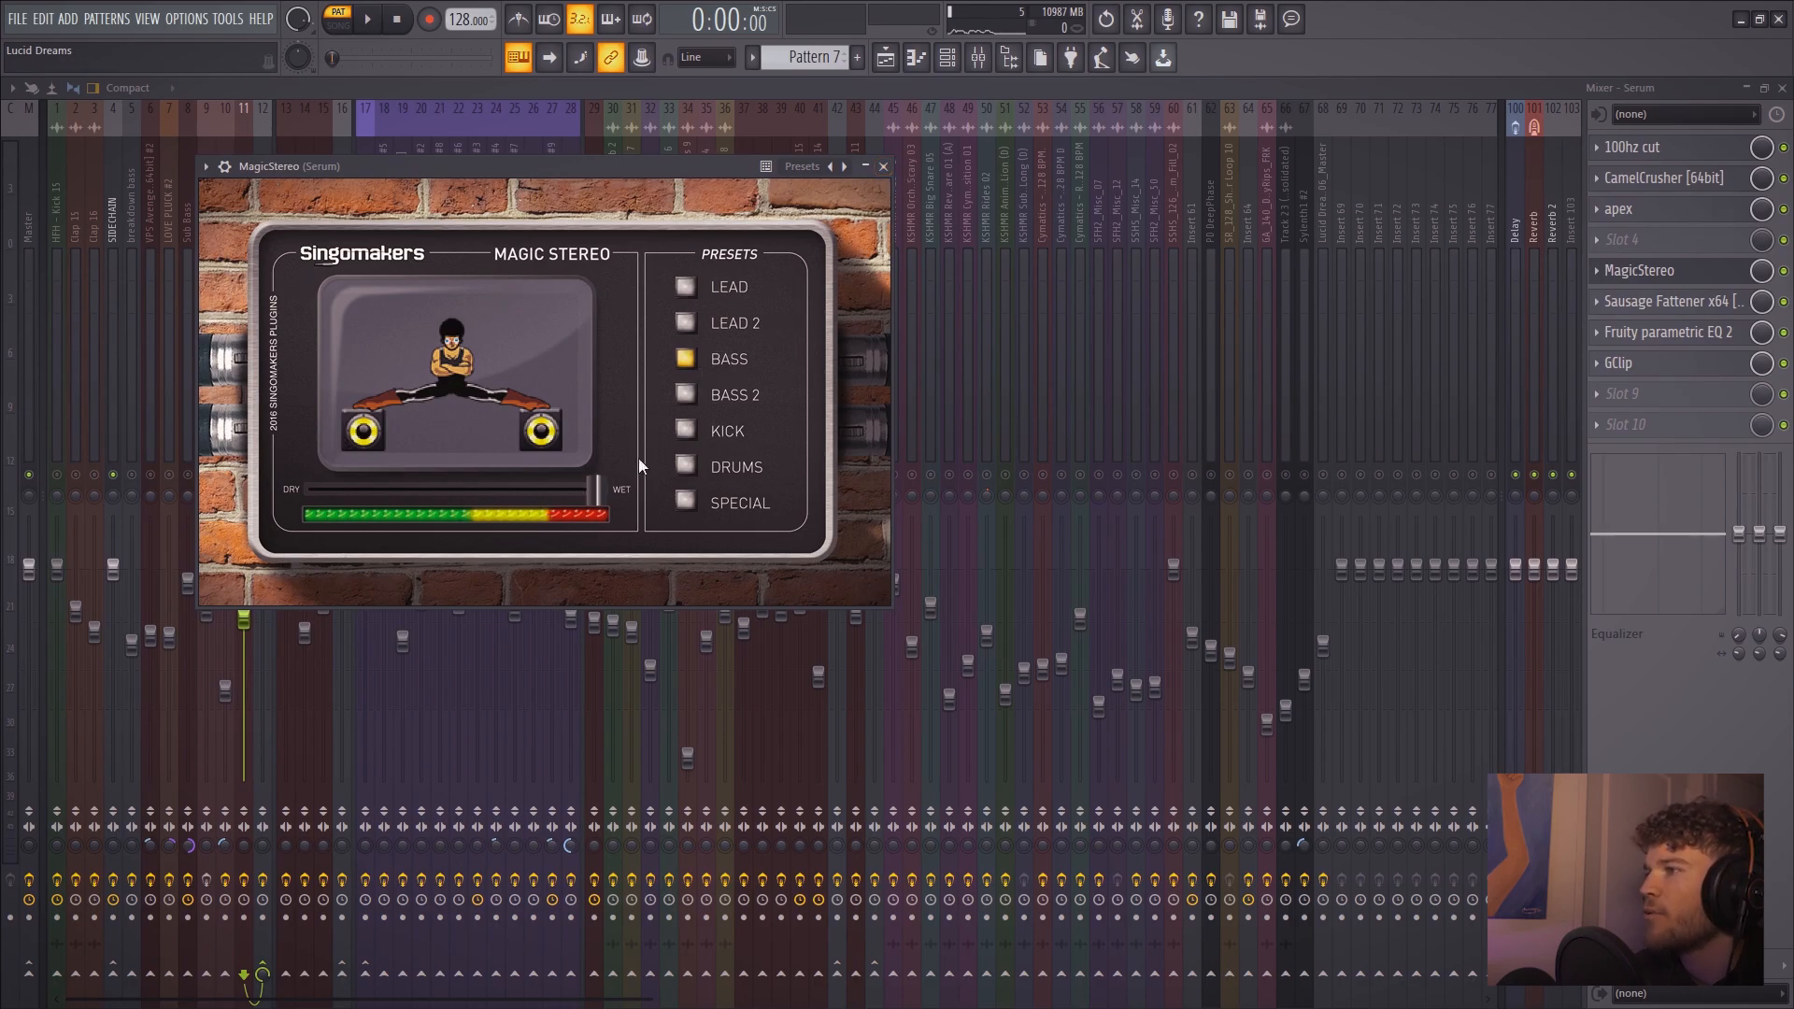
left_click(883, 166)
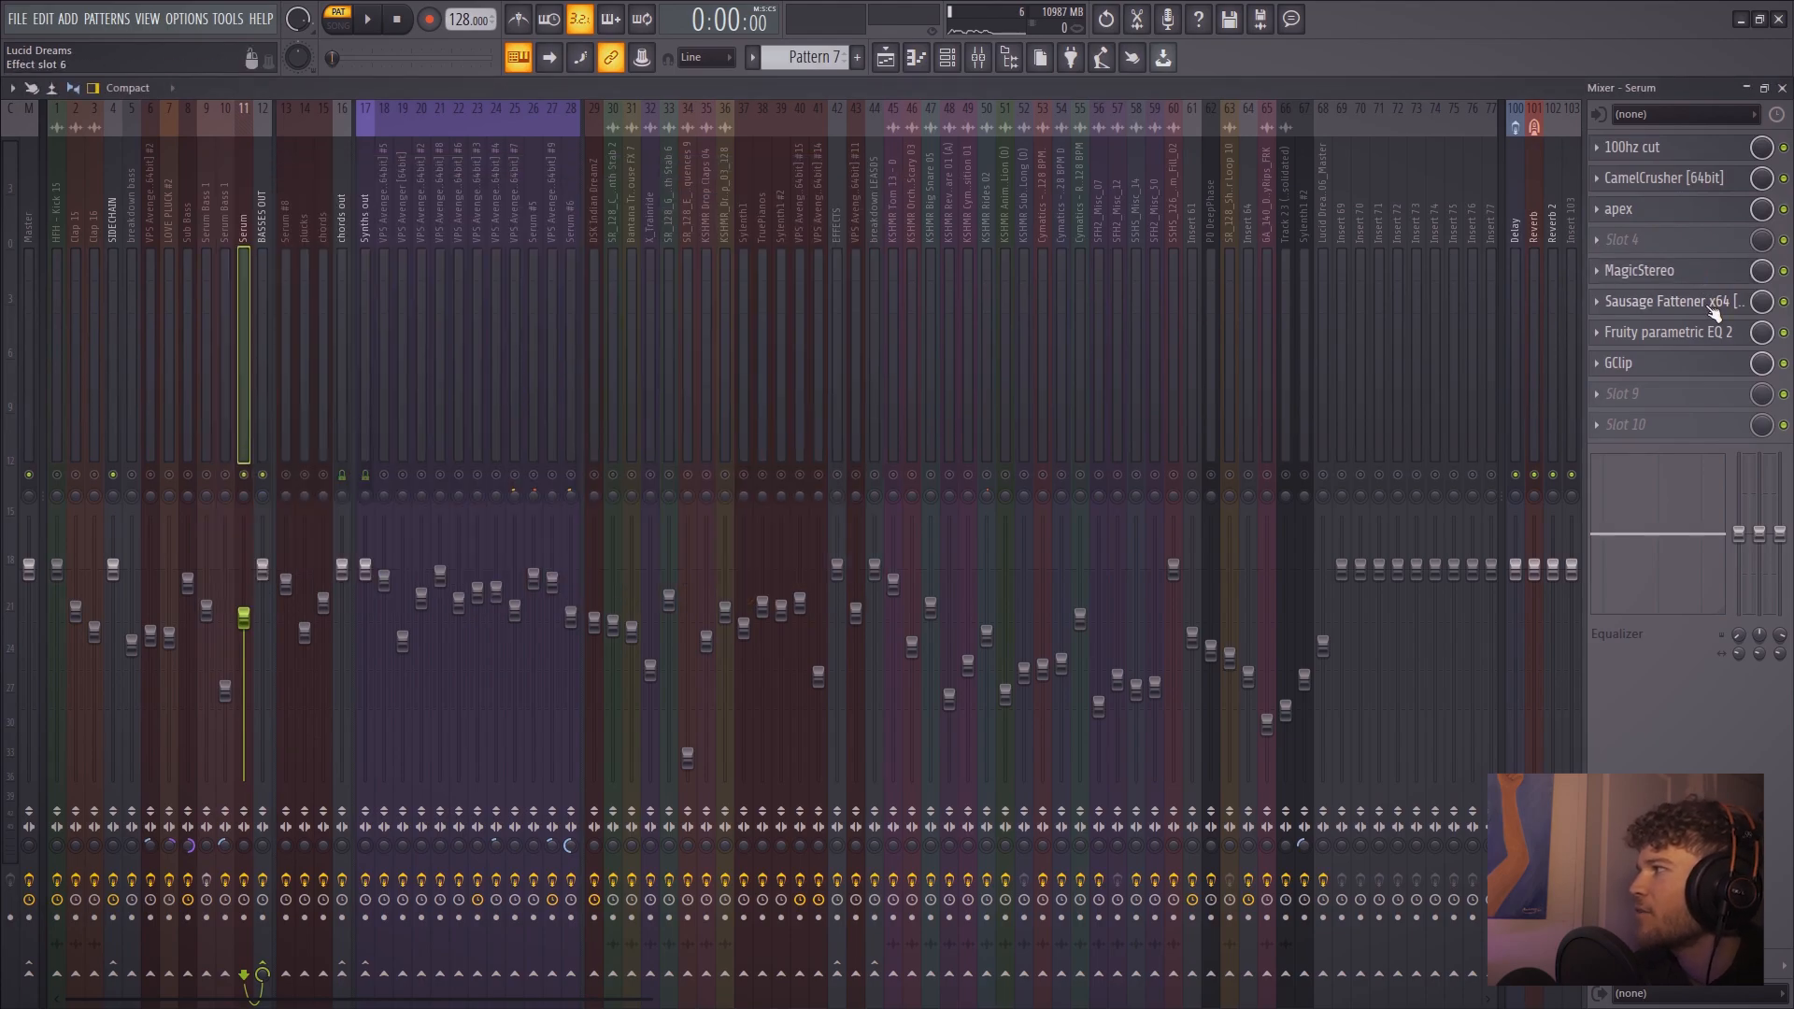
Review the Sausage Fattener, Fruity parametric EQ 2 and GClip settings on the Serum mixer channel, and close their windows
left_click(1712, 307)
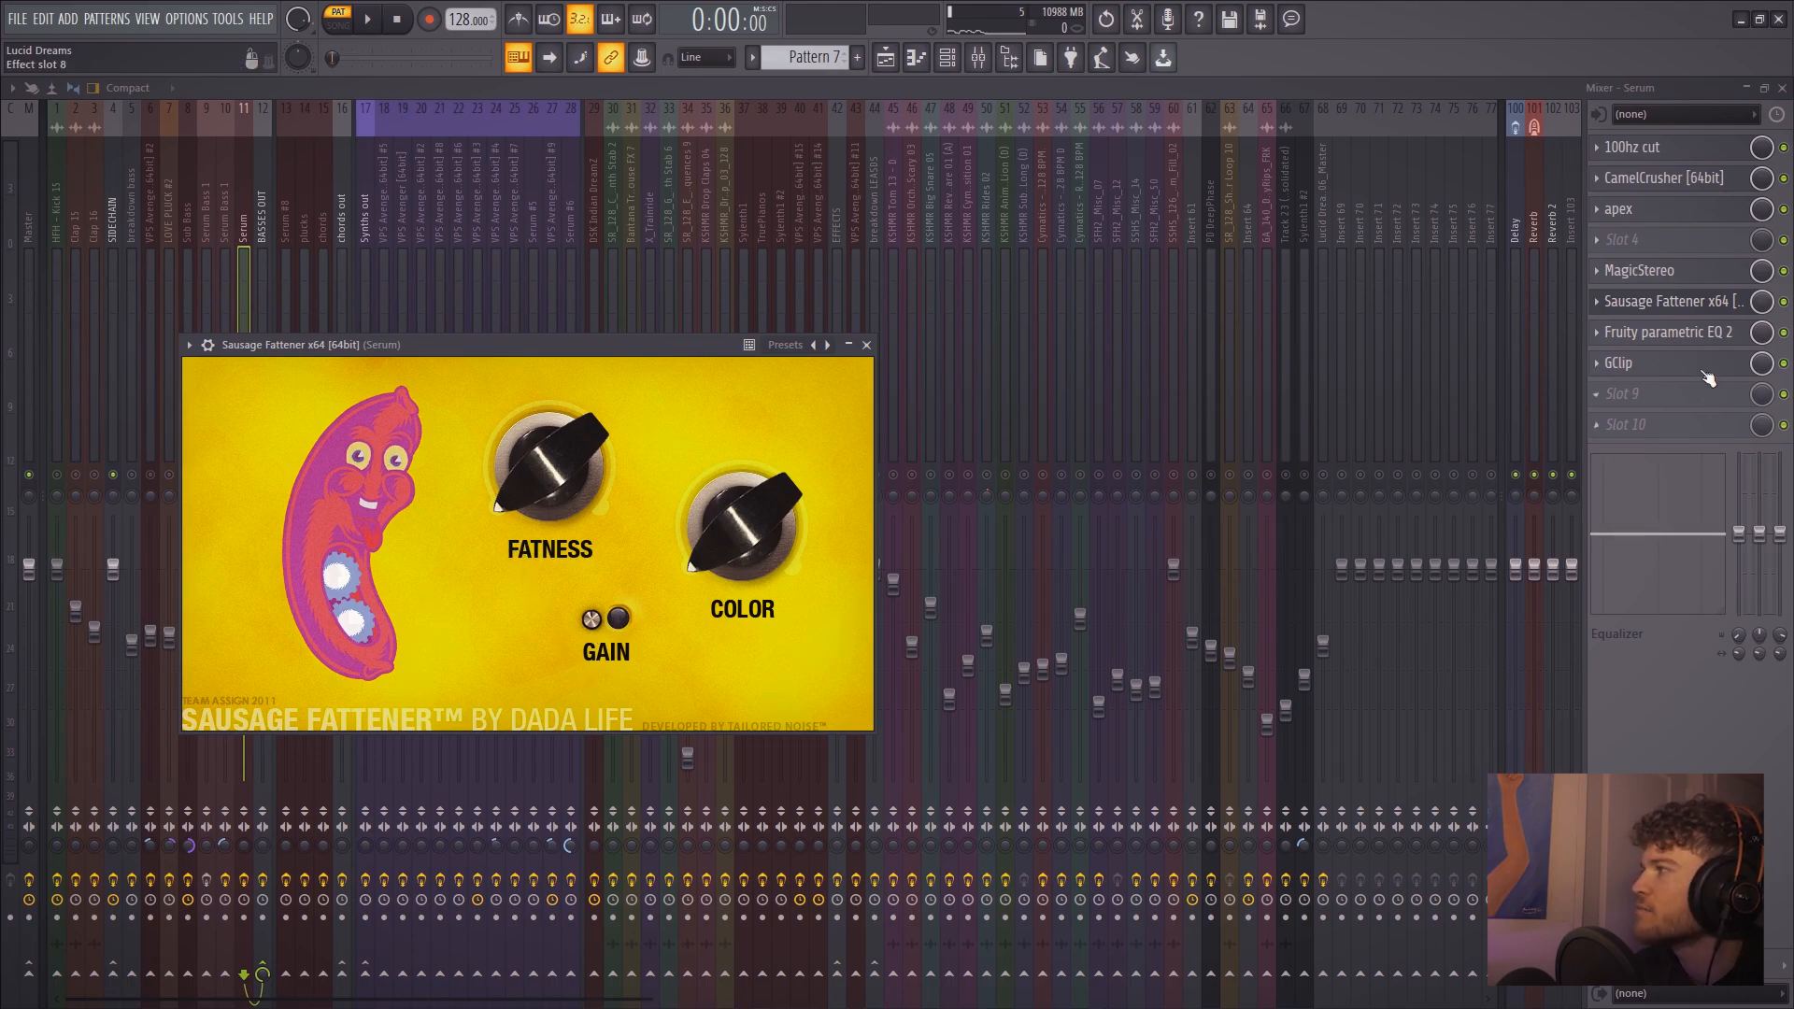
left_click(1695, 338)
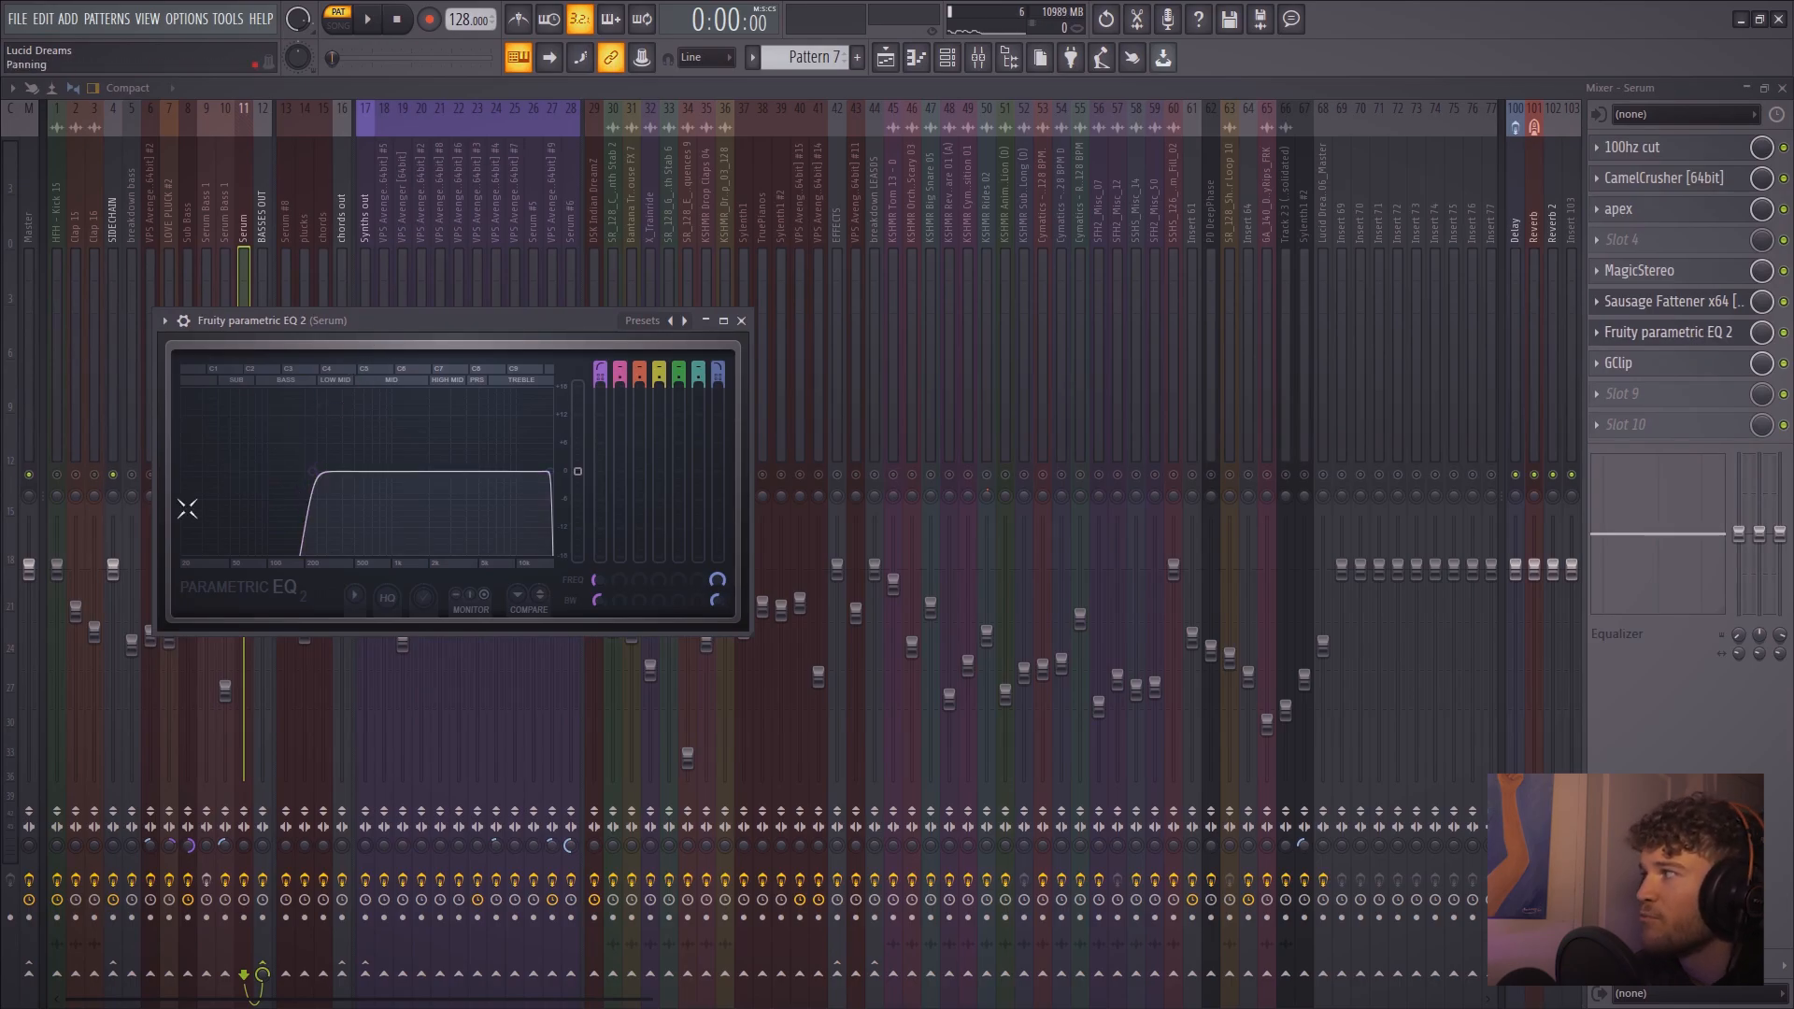
left_click(1671, 366)
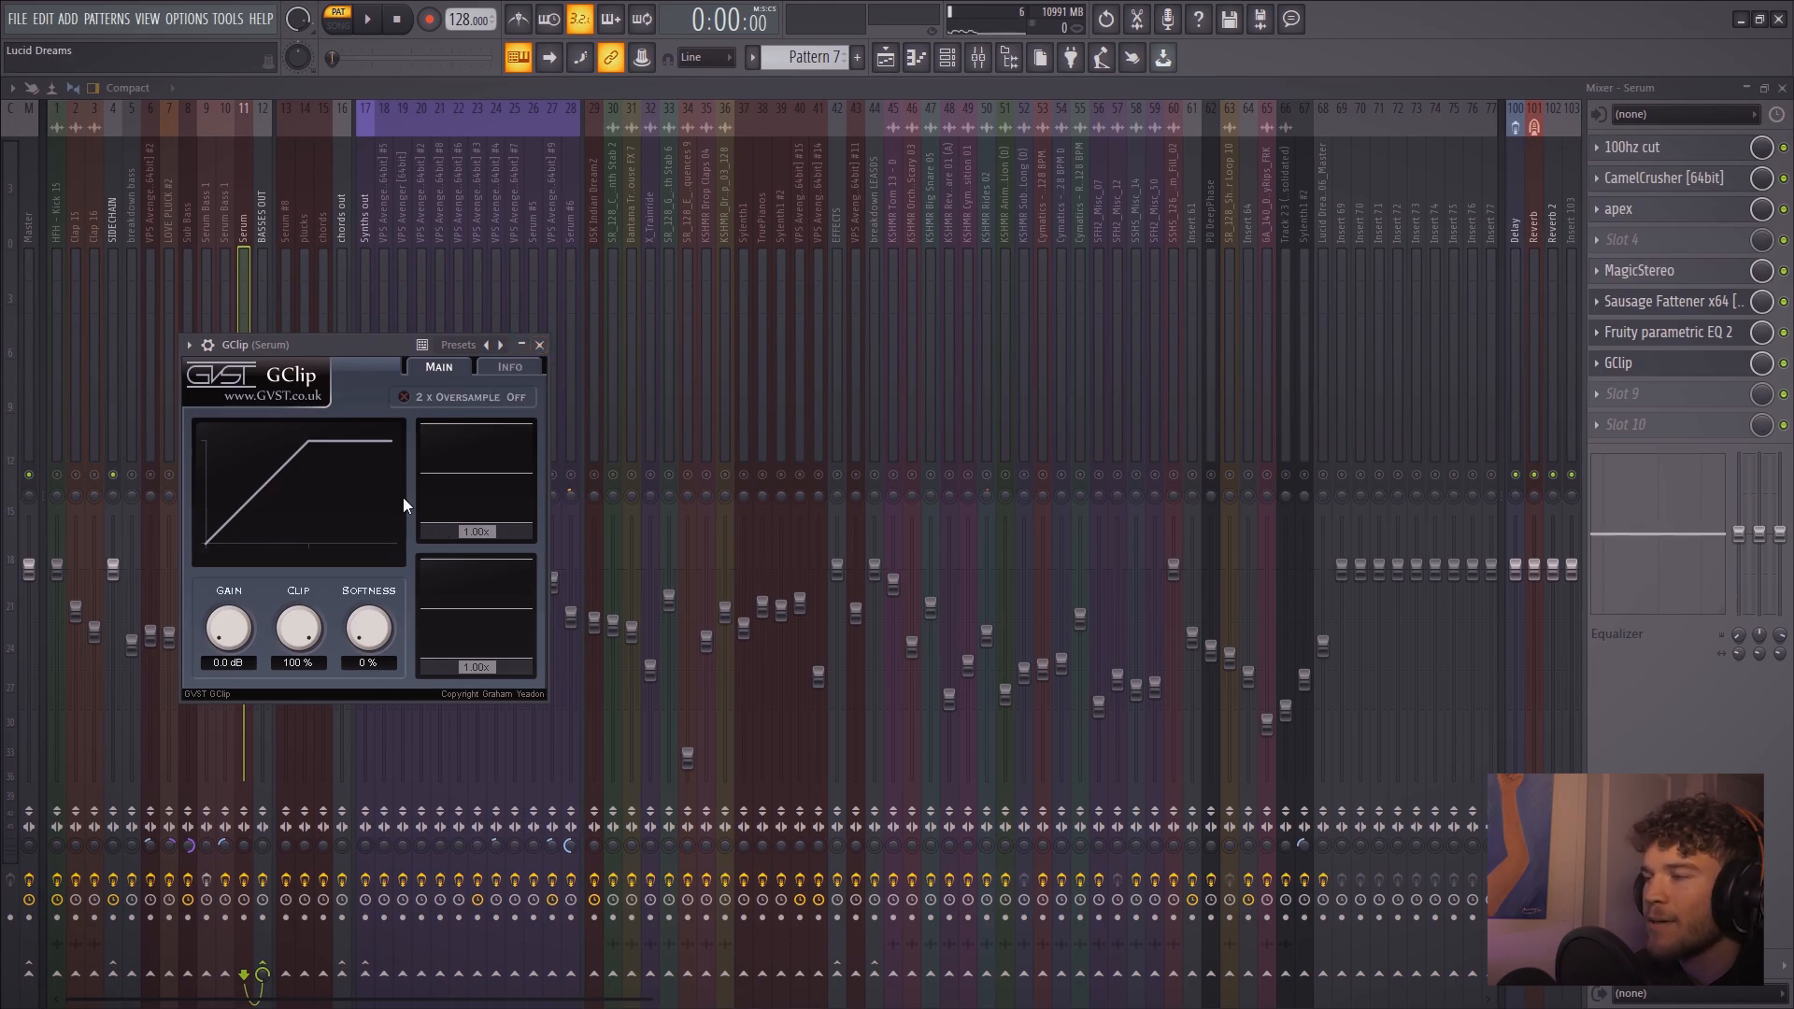
left_click(539, 345)
left_click(866, 346)
left_click(866, 345)
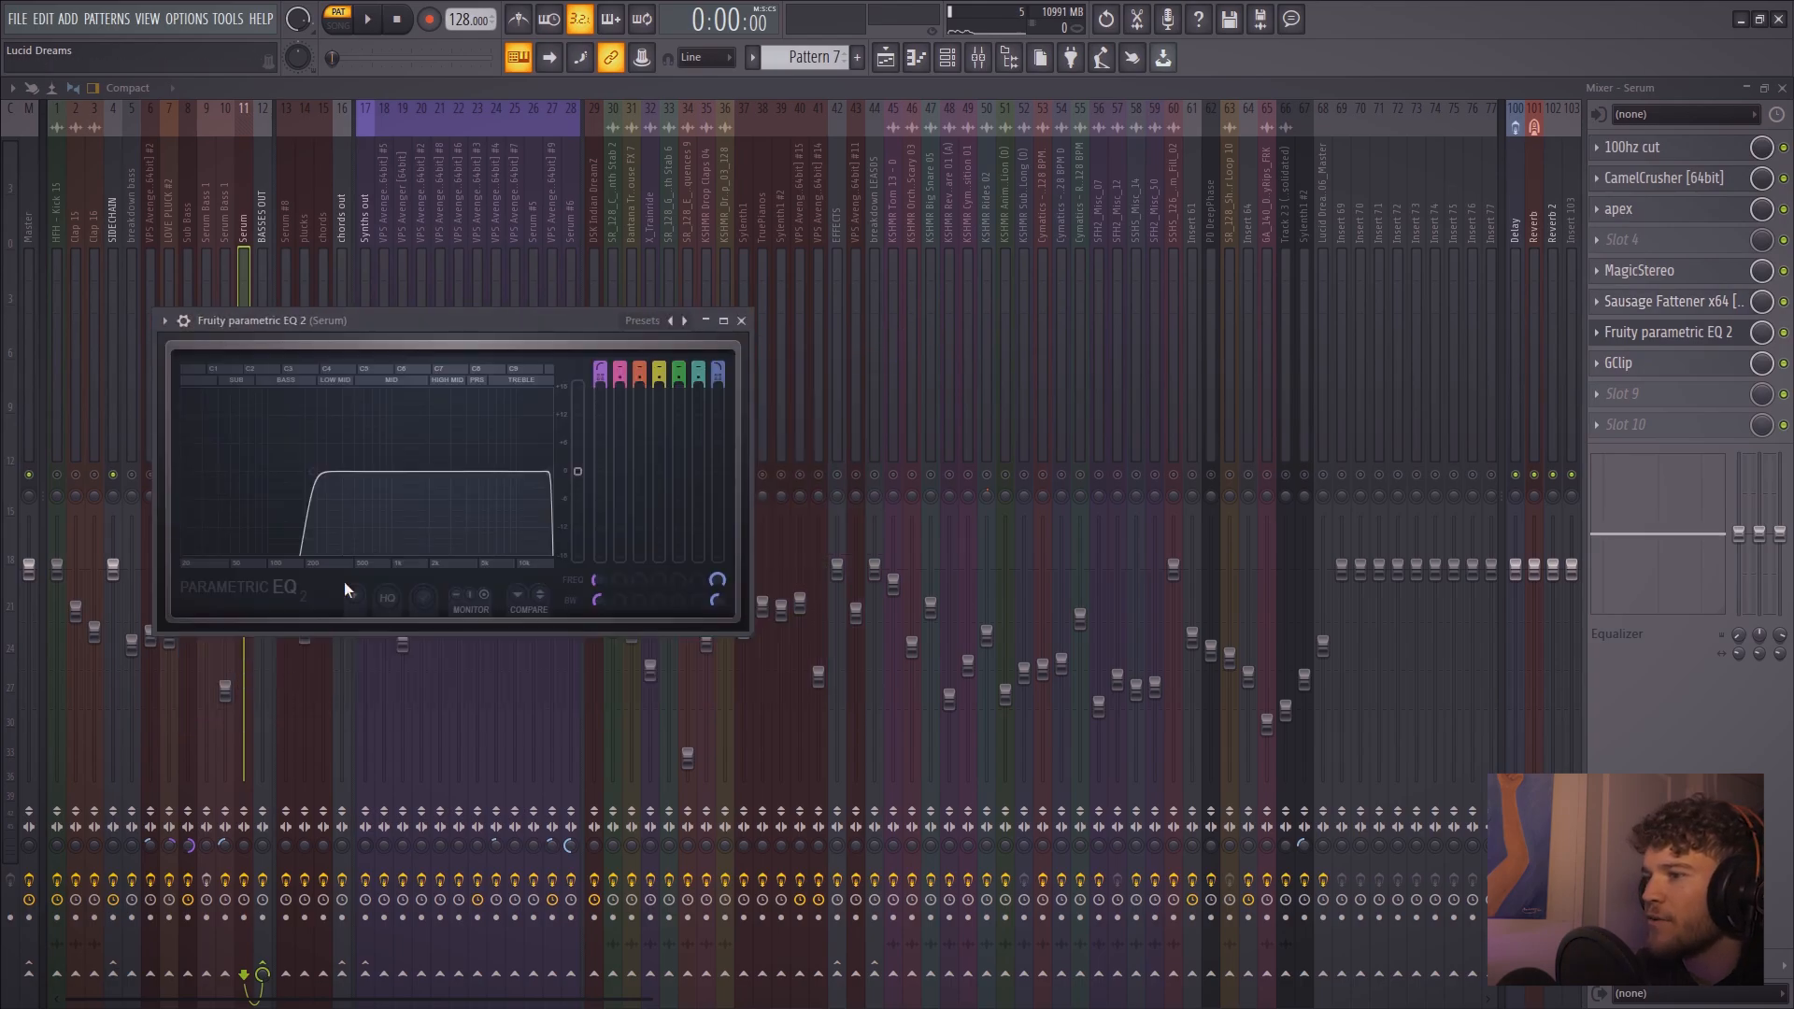
key("Escape")
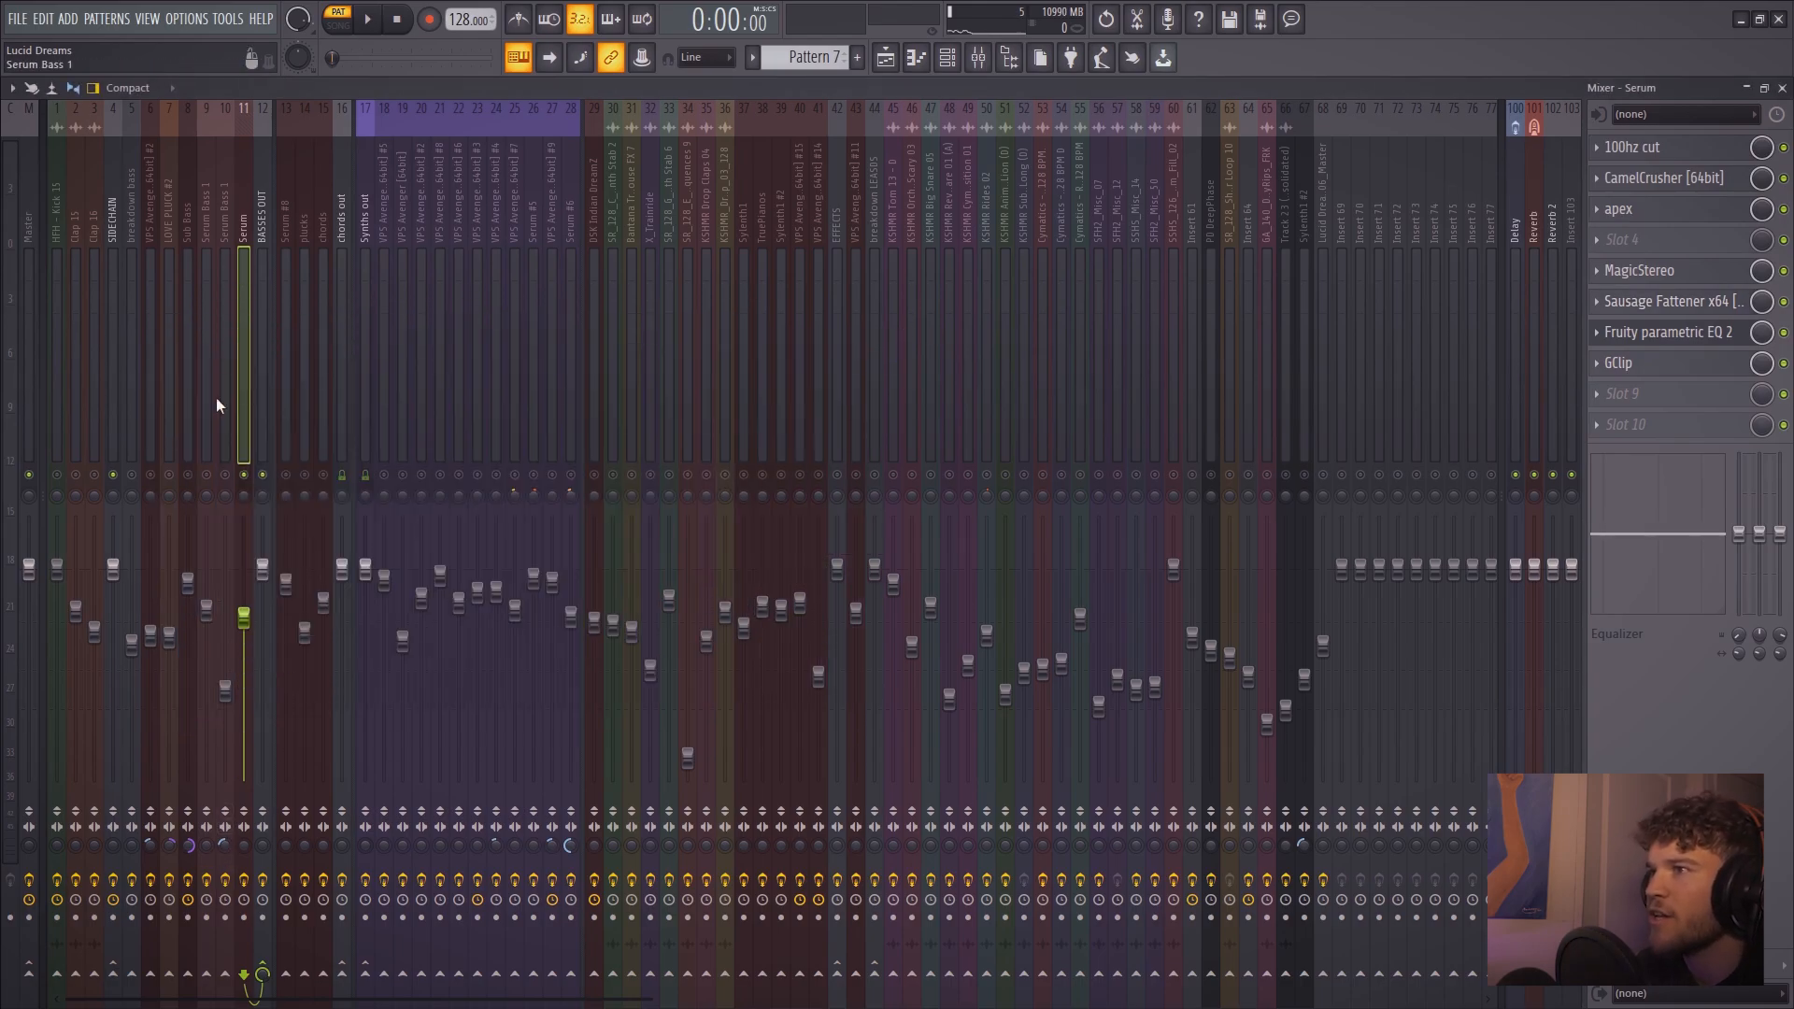
Play Serum Bass 1 on its own and inspect both of its Fruity parametric EQ 2 curves
left_click(209, 318)
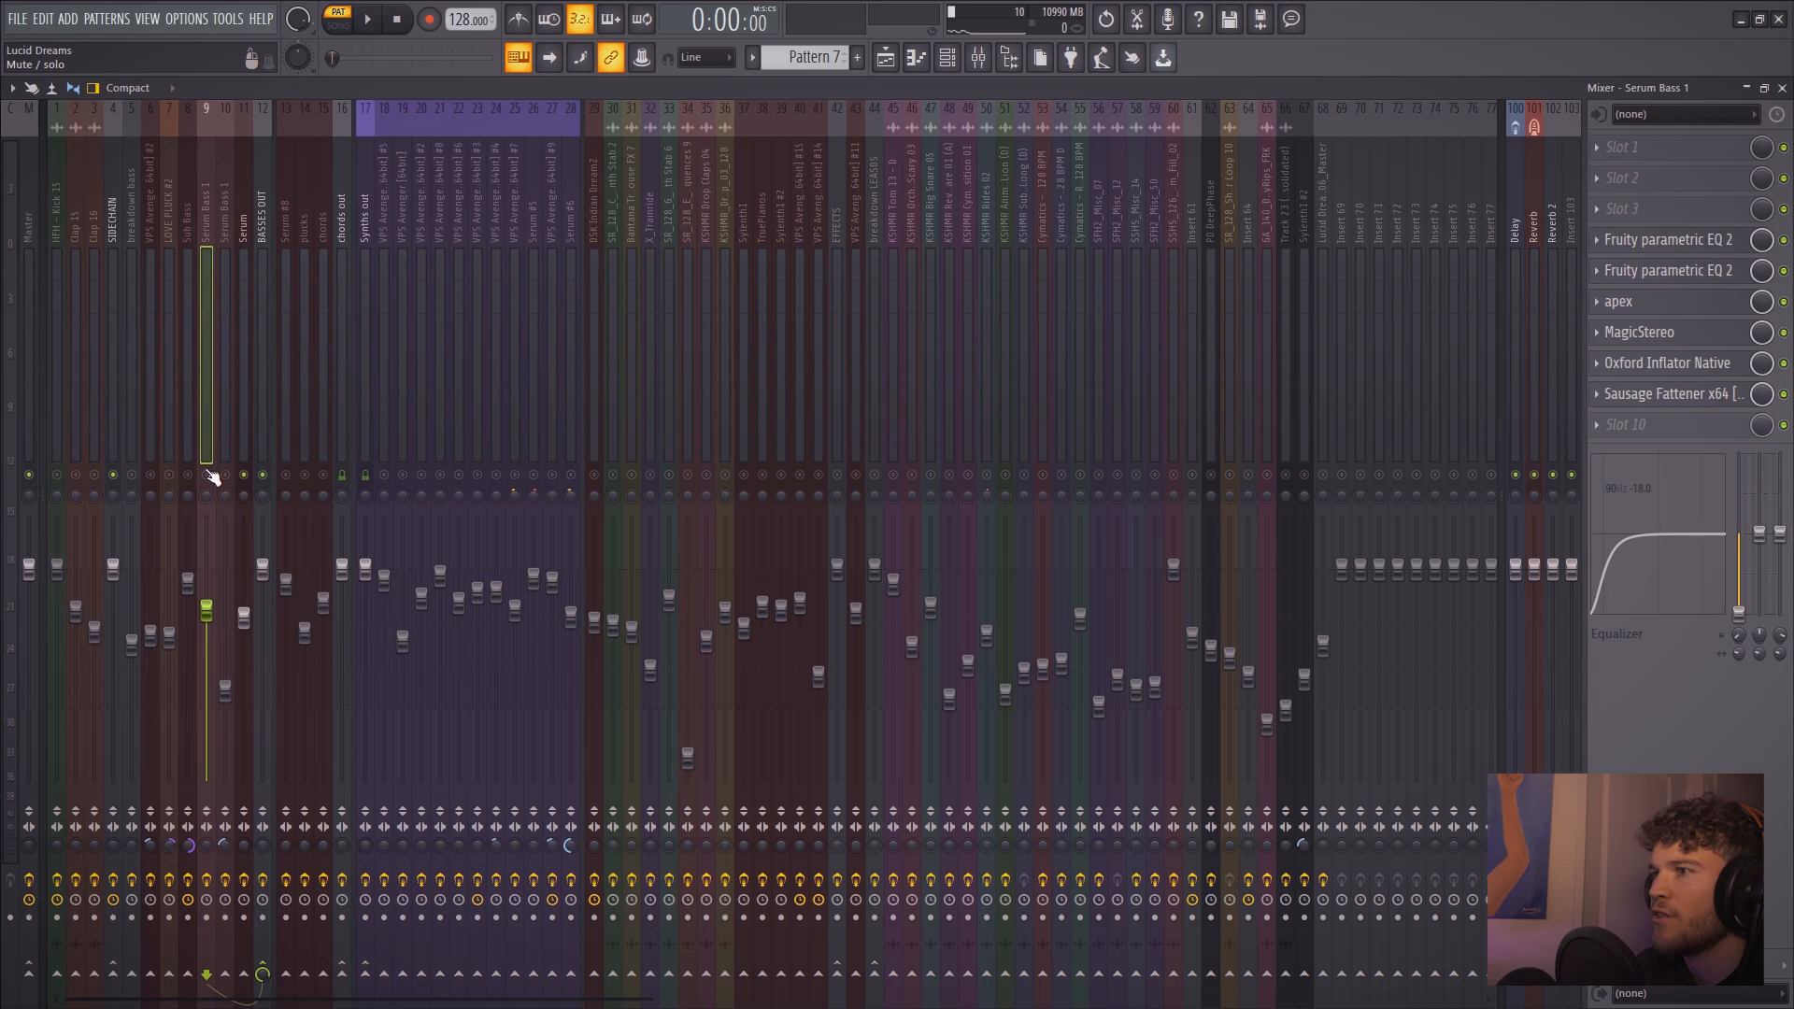
key("space")
key("space")
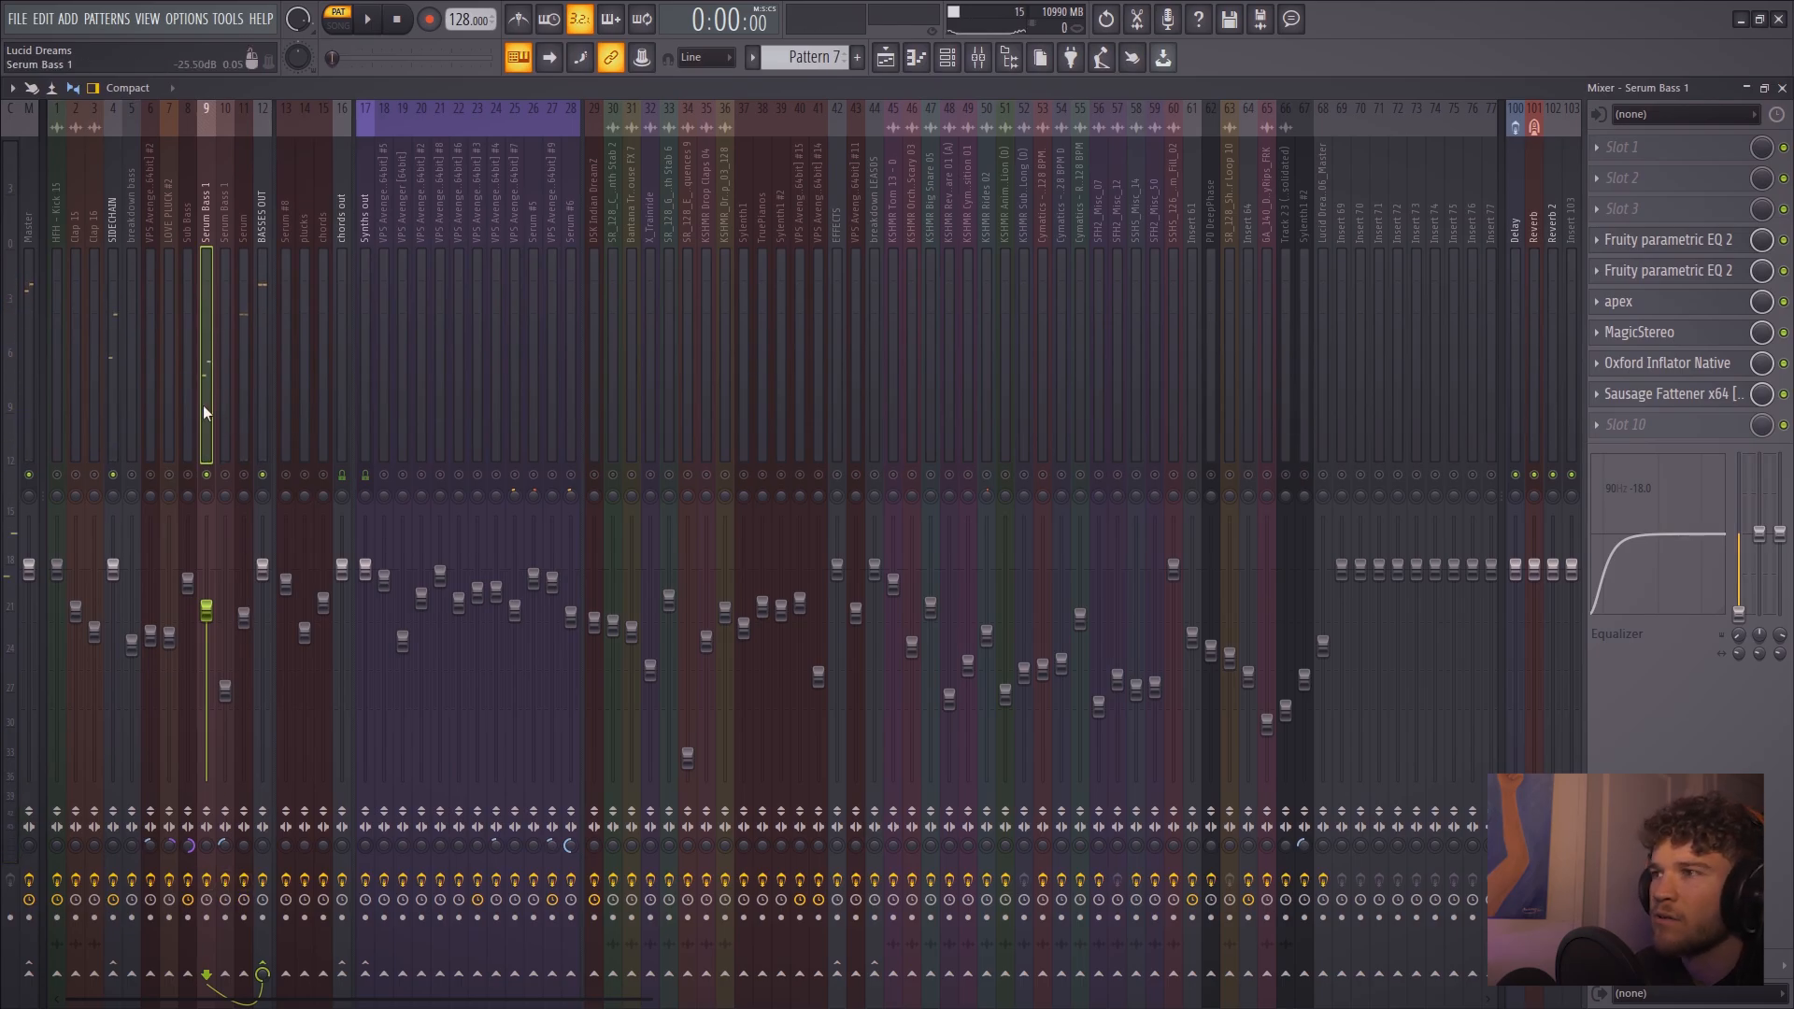
left_click(1672, 244)
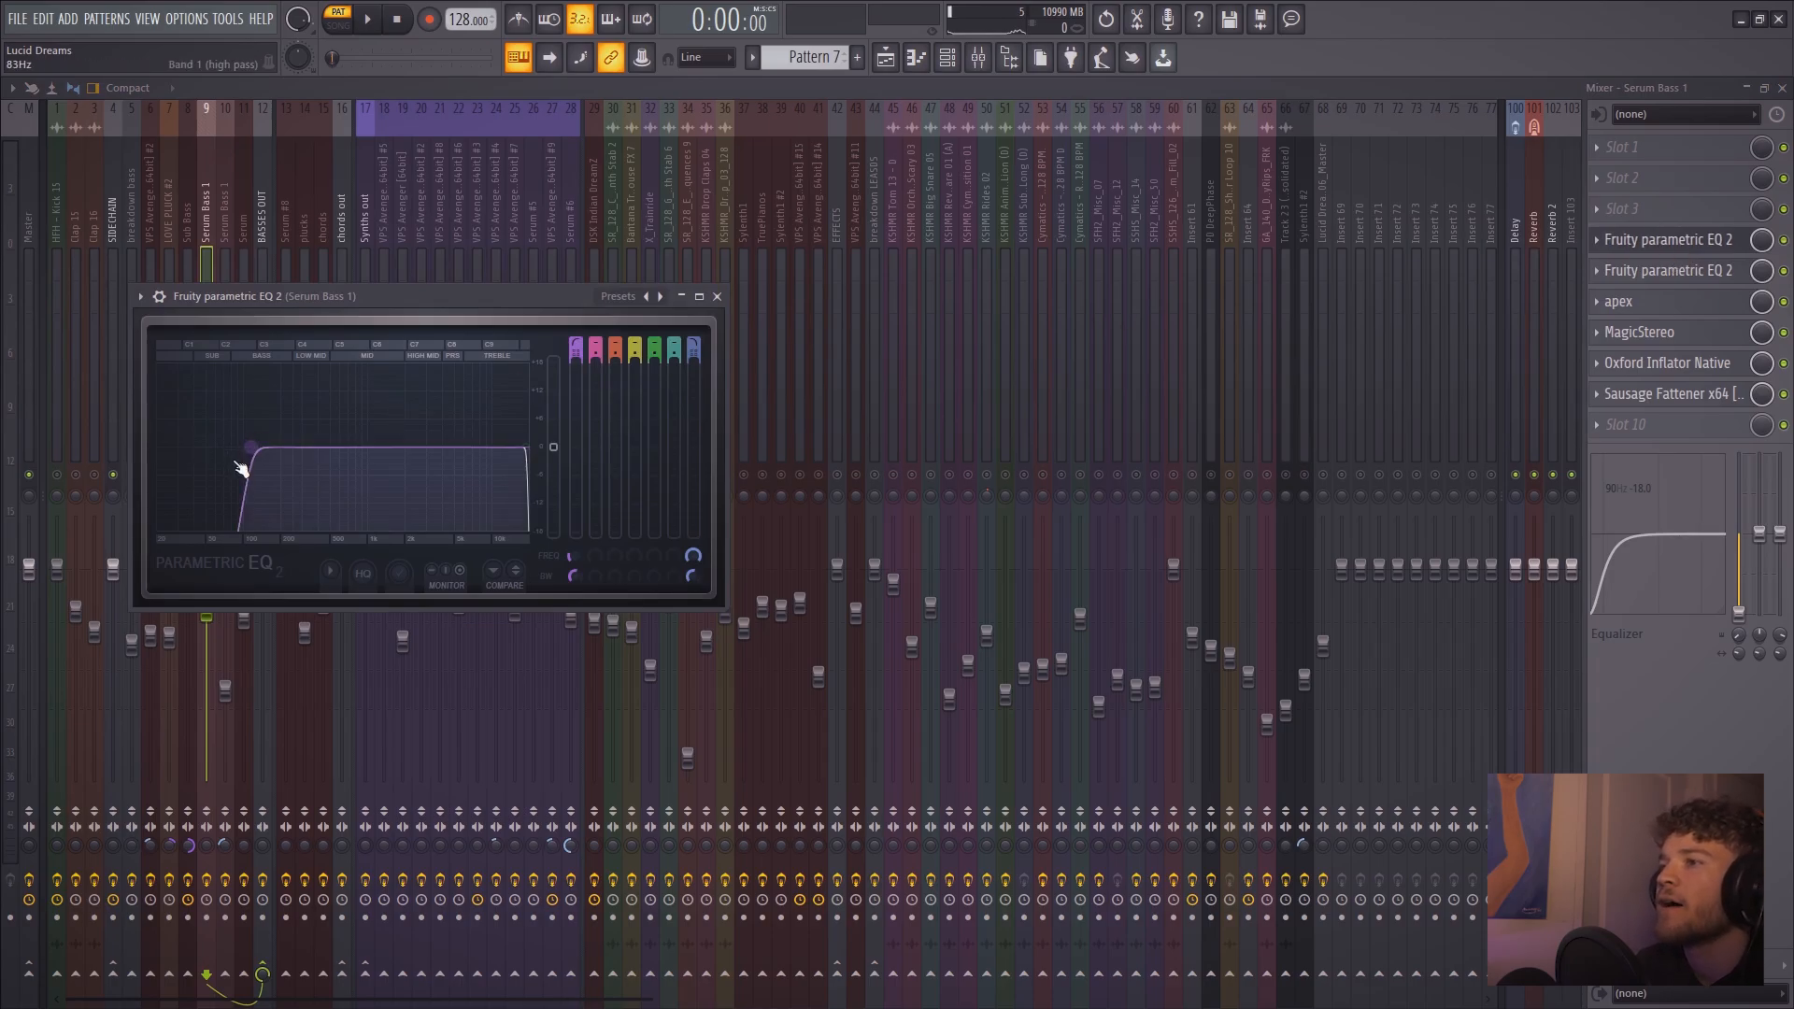
left_click(1691, 271)
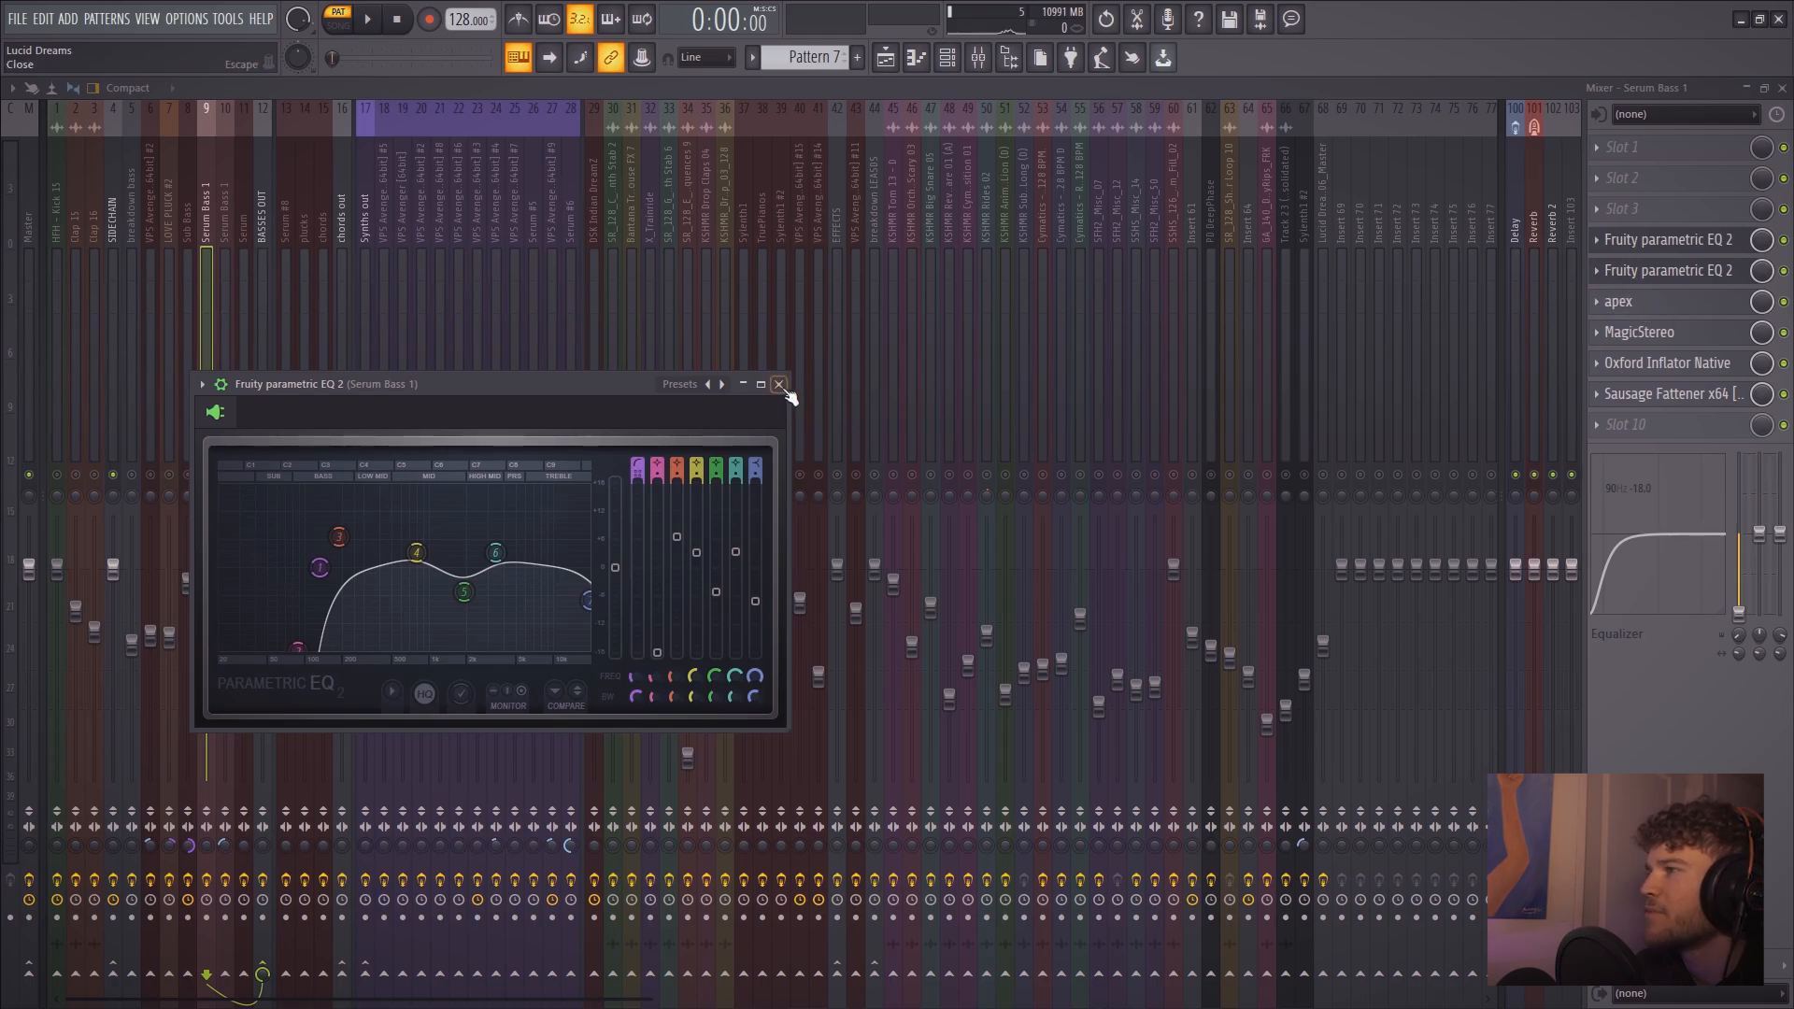
left_click(1667, 270)
left_click(715, 297)
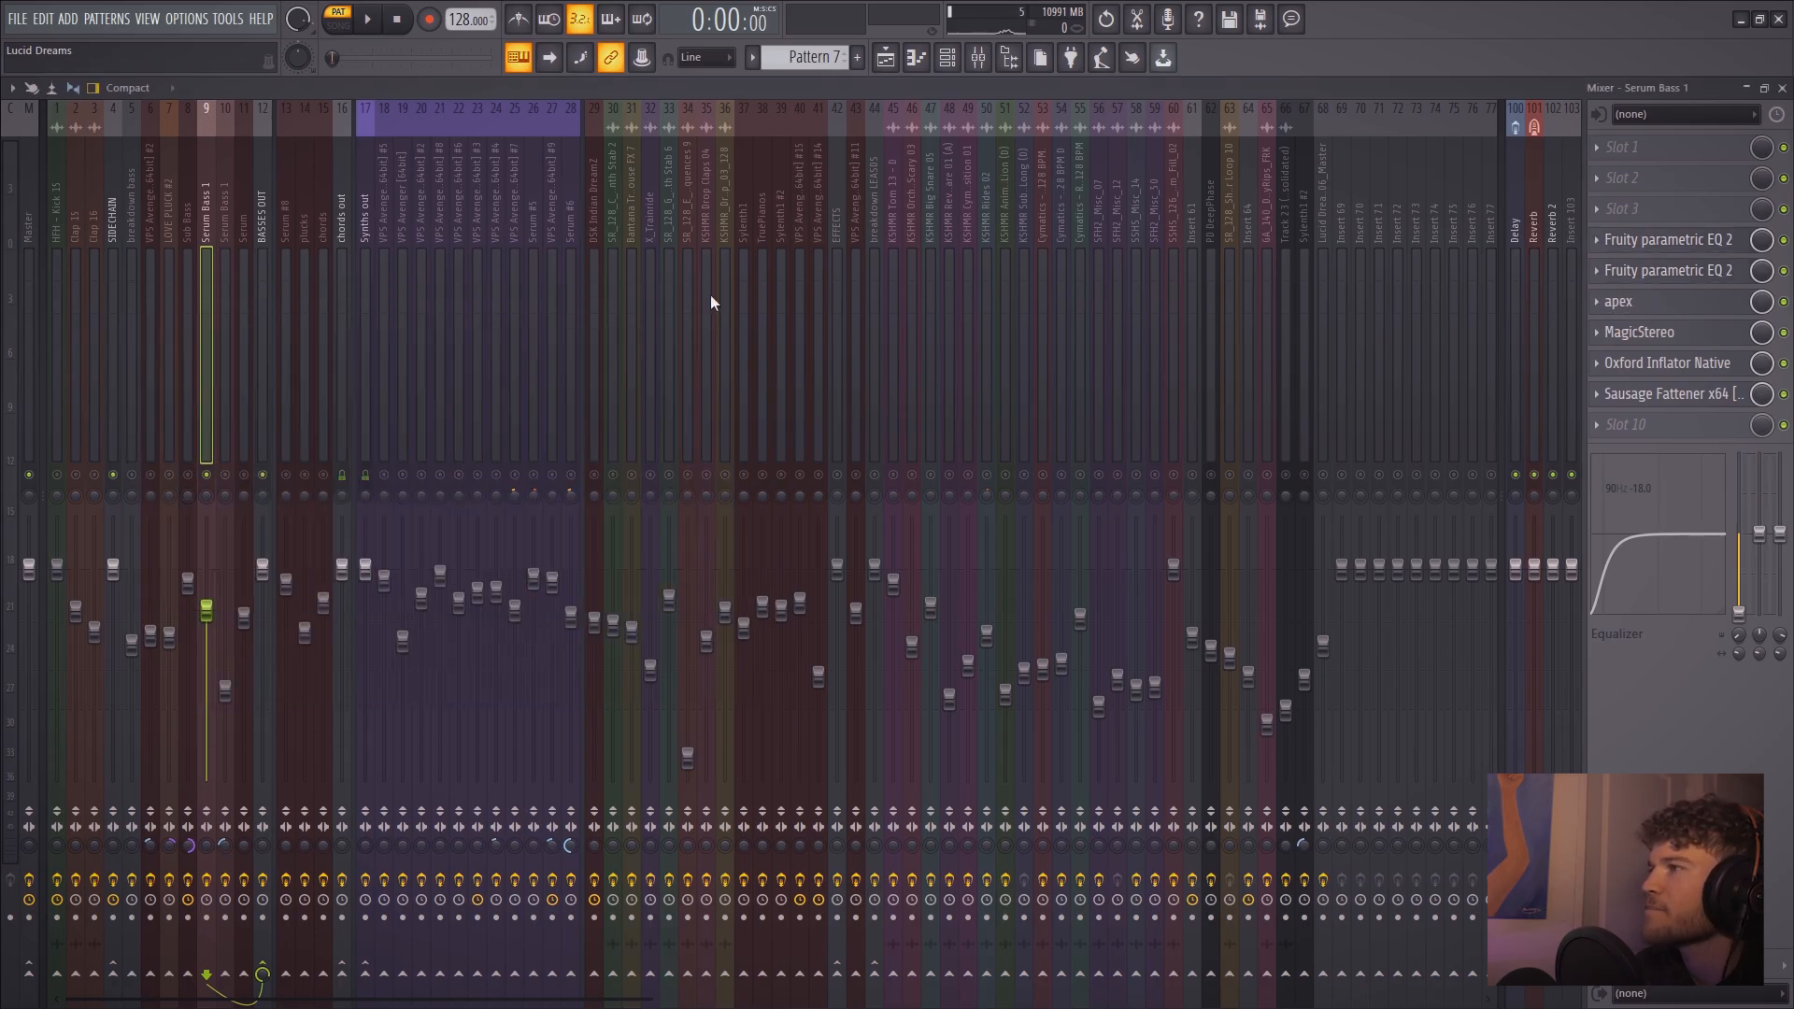
Review the MagicStereo, Oxford Inflator and Sausage Fattener settings on the Serum Bass 1 channel
left_click(1641, 333)
left_click_drag(406, 227, 505, 212)
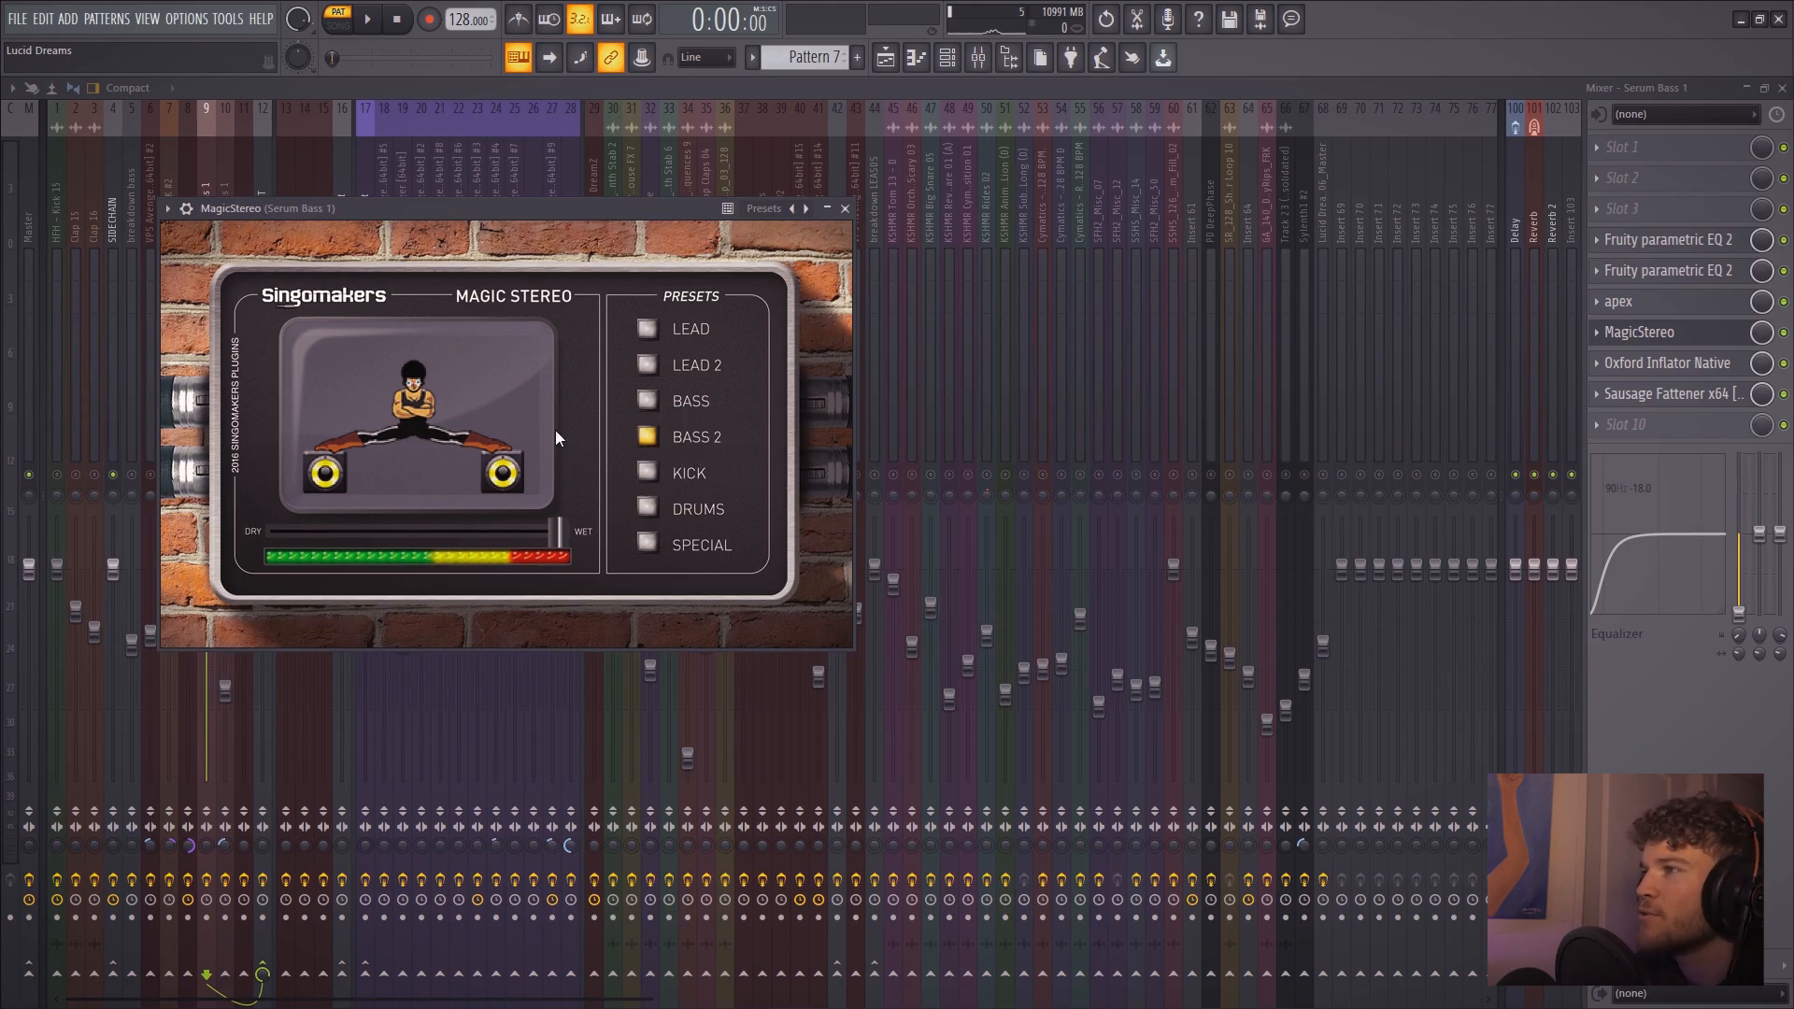
left_click(1696, 365)
left_click_drag(228, 245, 482, 223)
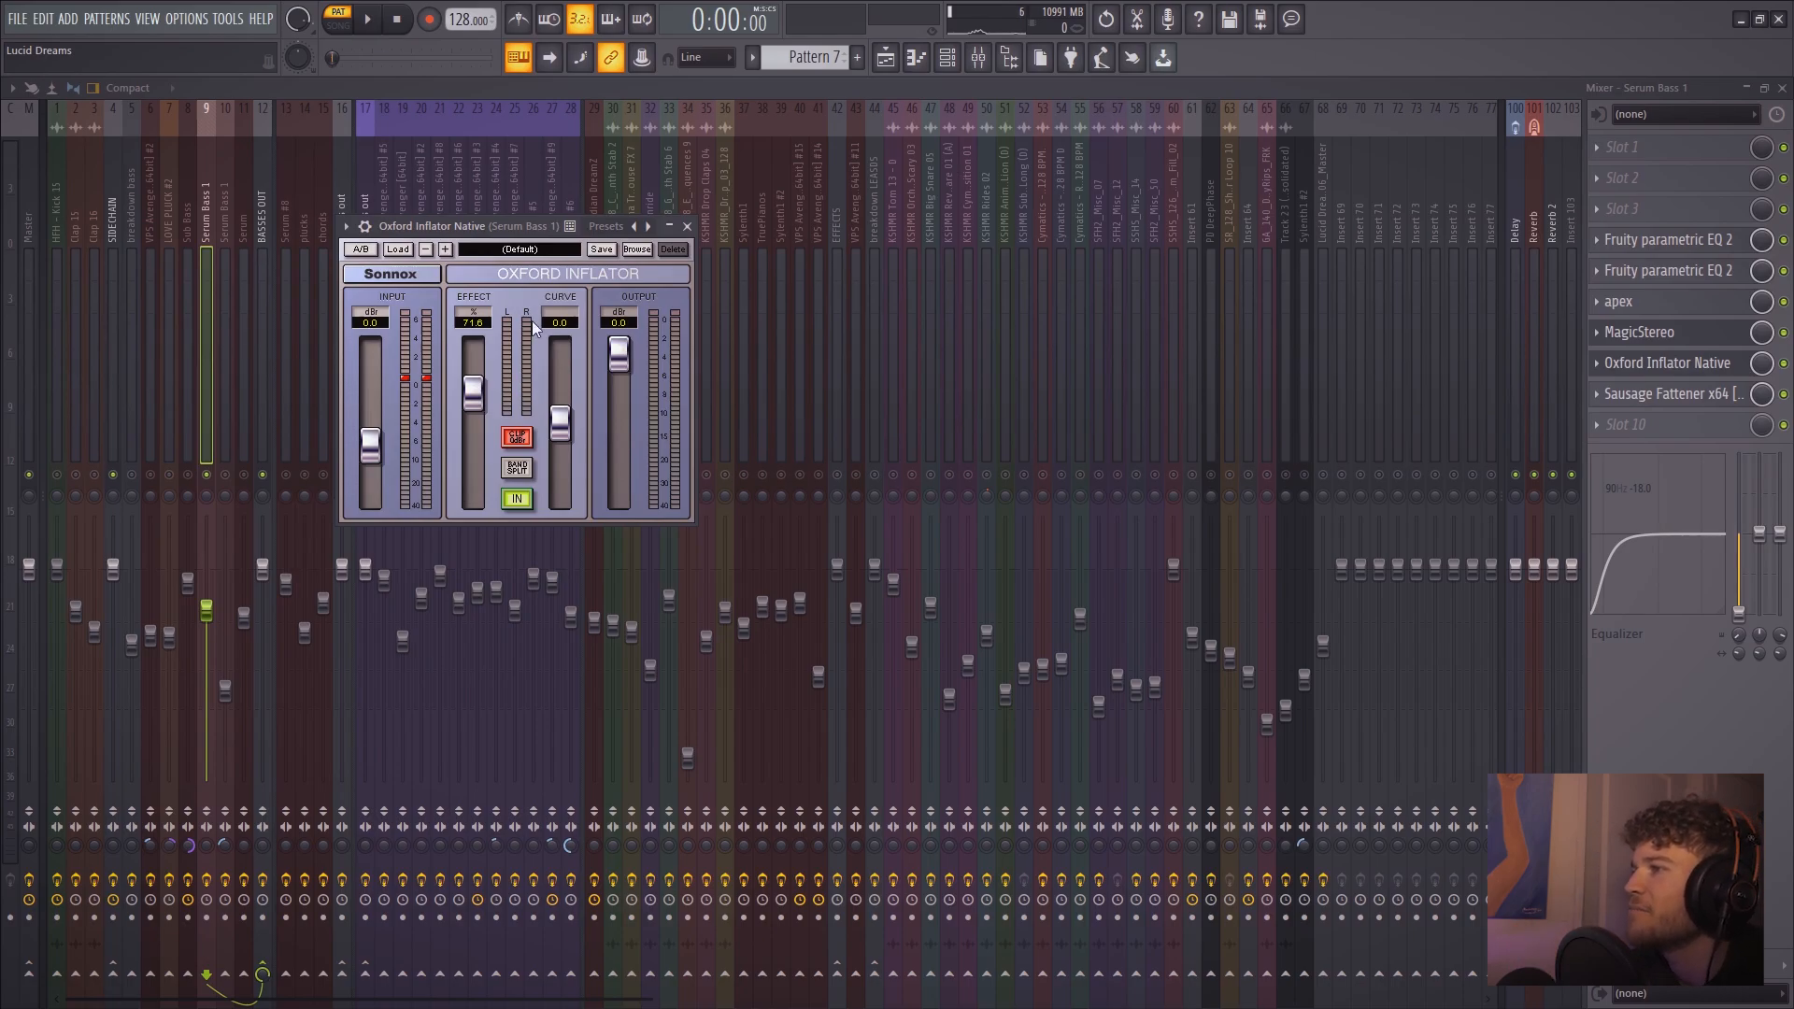
left_click_drag(519, 226, 581, 222)
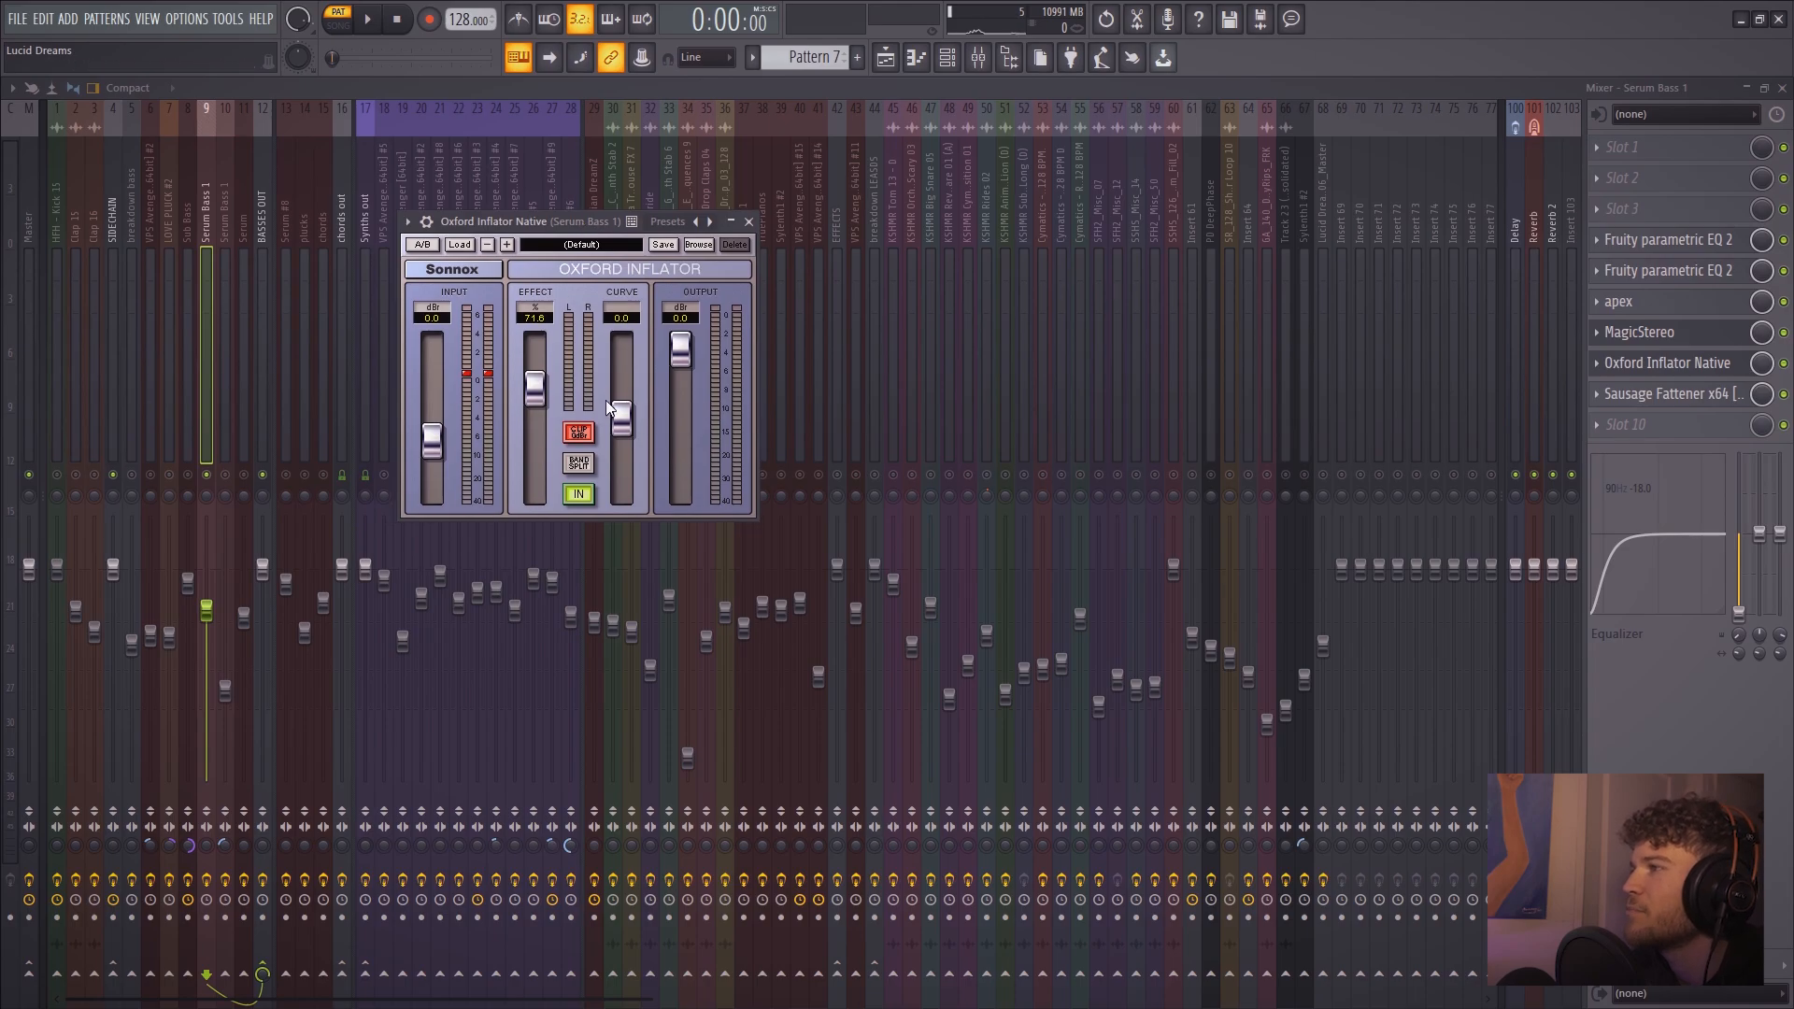
left_click(1668, 394)
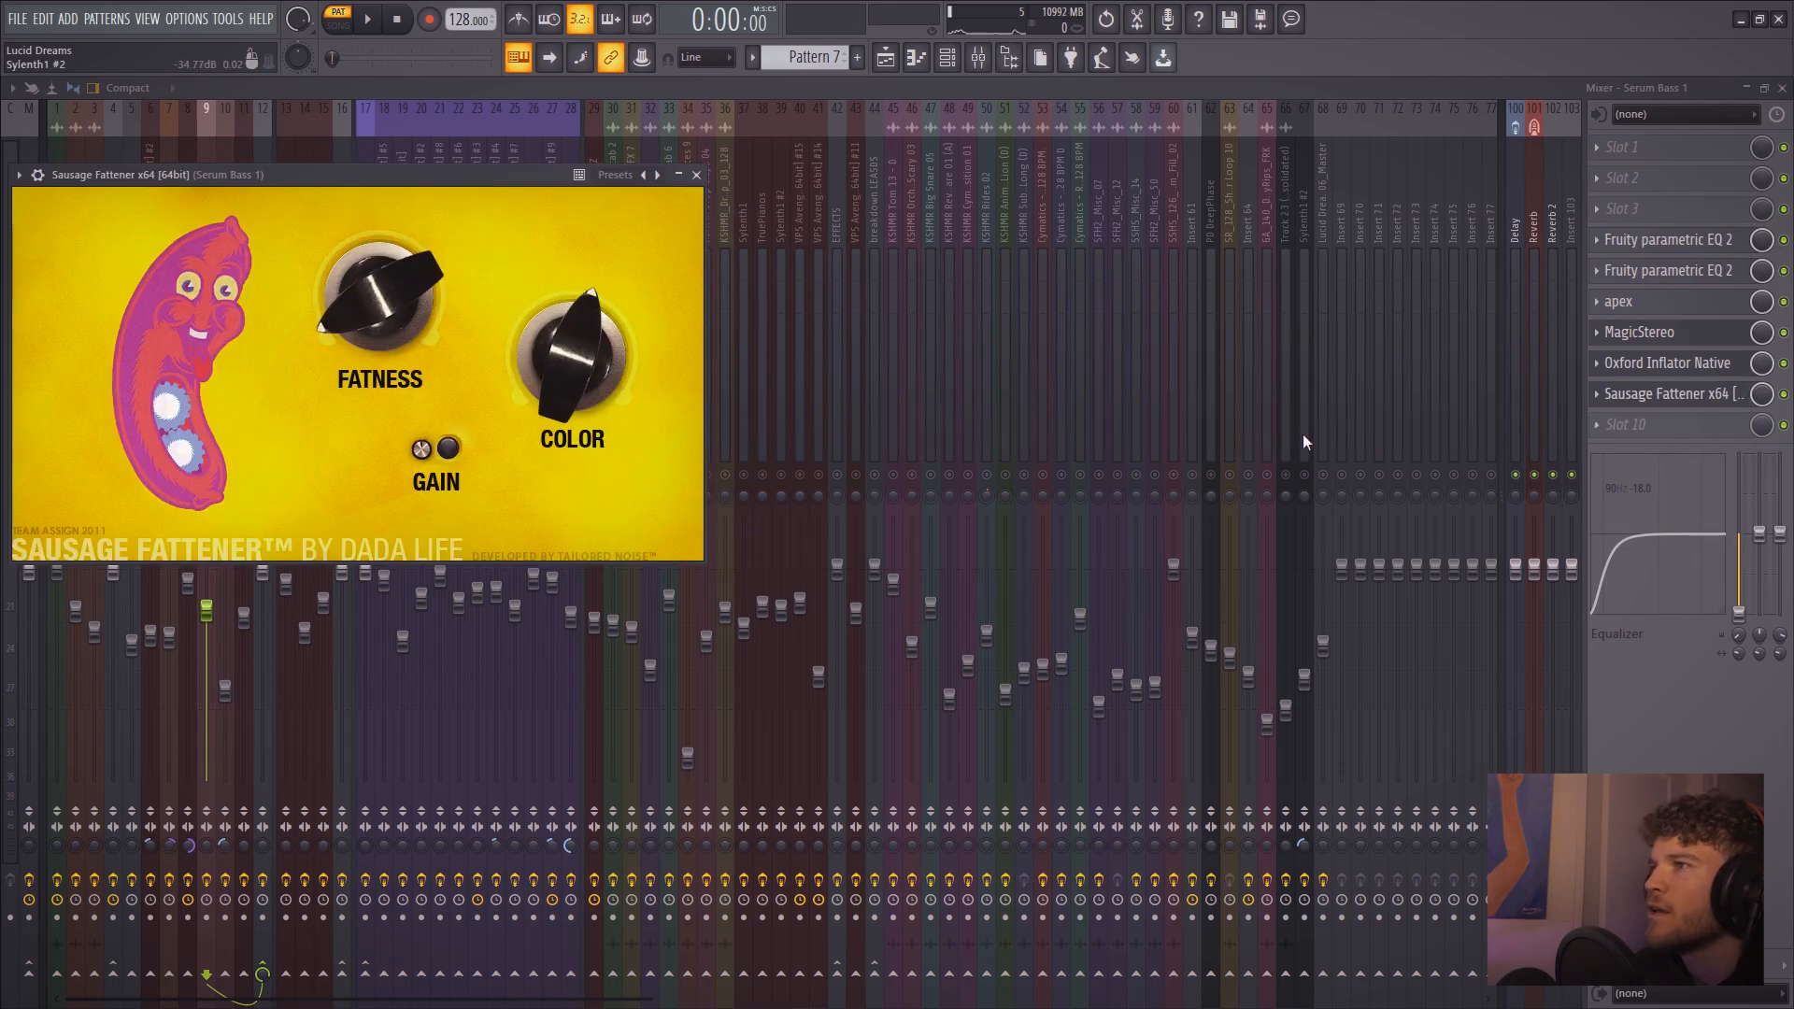
left_click_drag(424, 167, 626, 159)
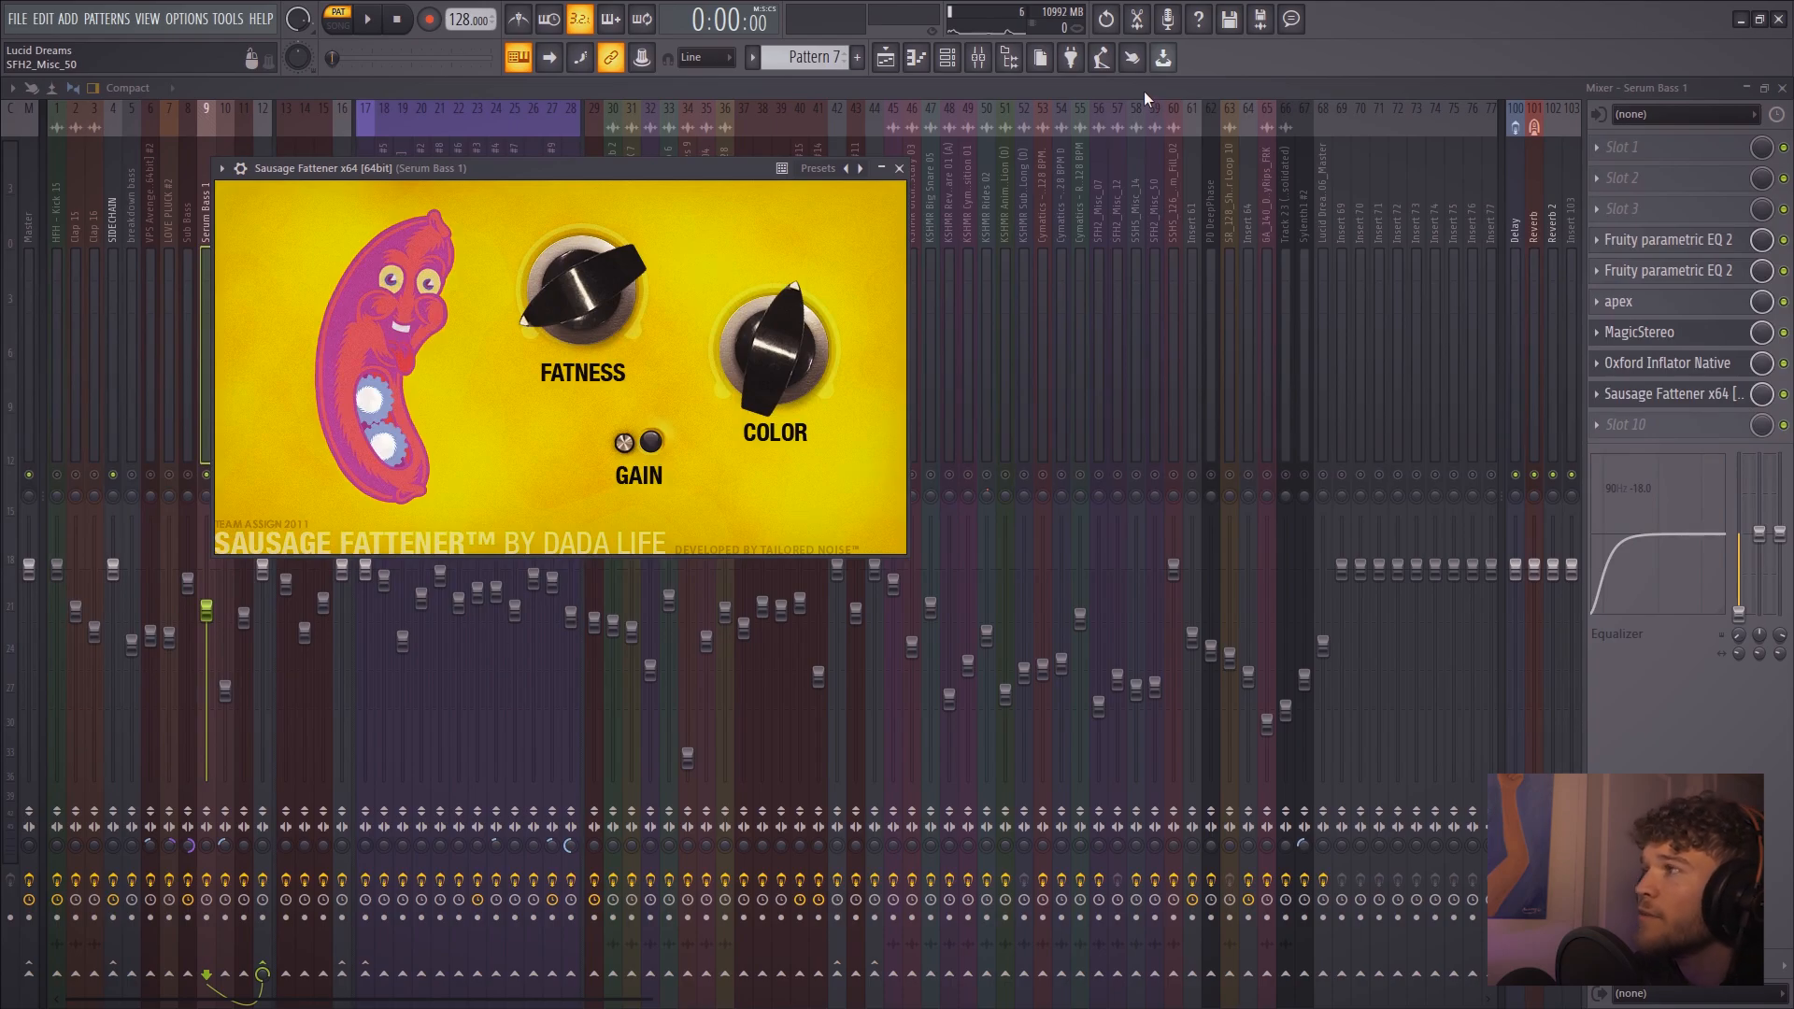
left_click(899, 169)
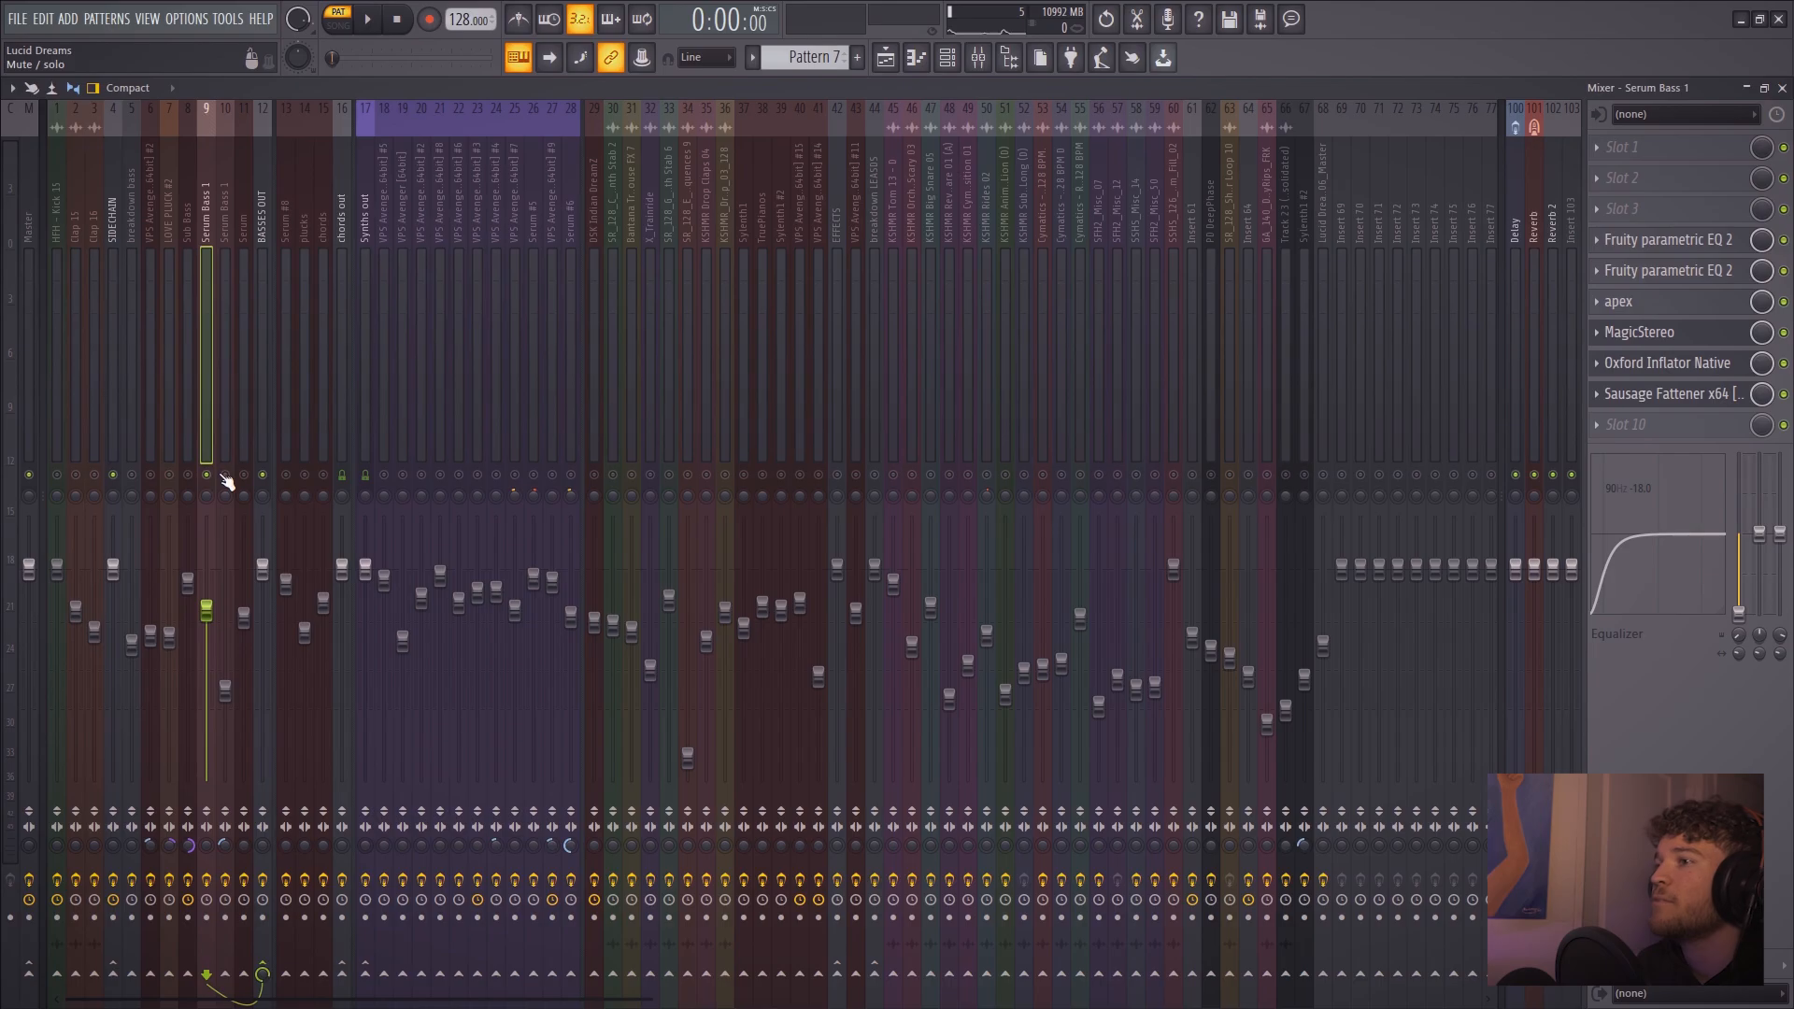
Return to the playlist, solo Tracks 14 and 15 together, and place the song position at bar 45
left_click(885, 57)
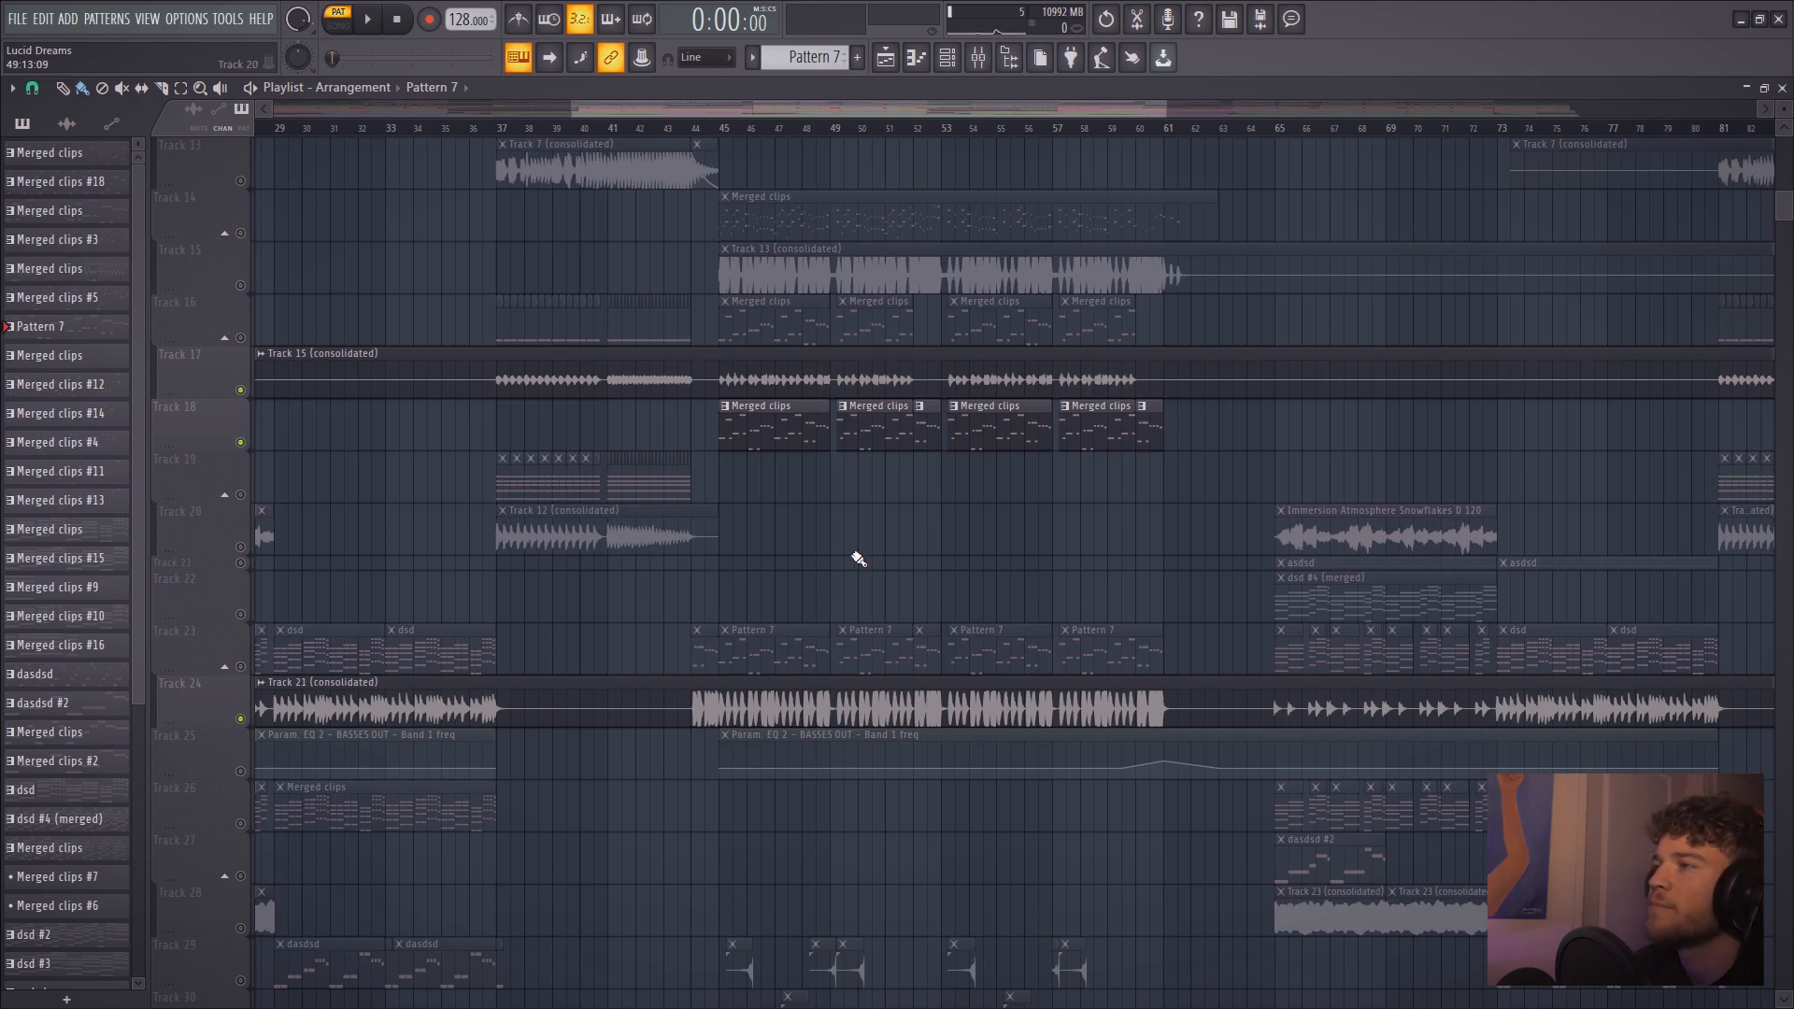
scroll(700, 541, "up", 4)
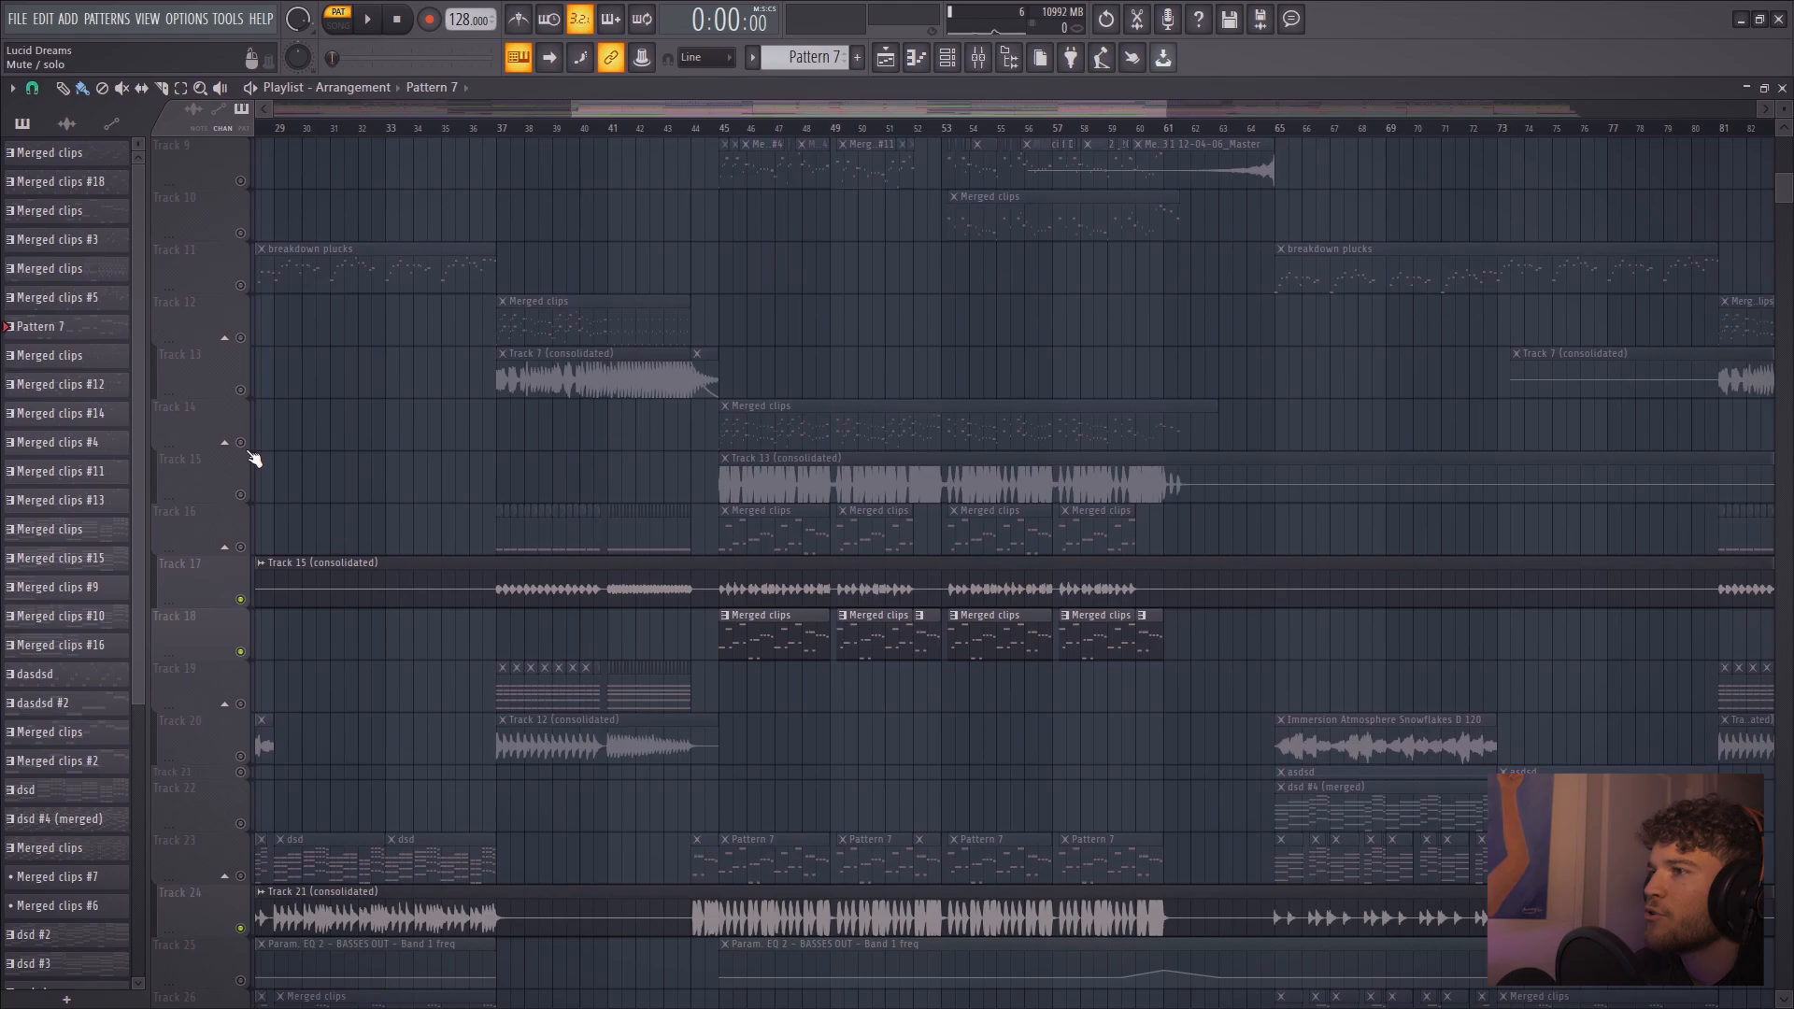
right_click(242, 444)
left_click(242, 495)
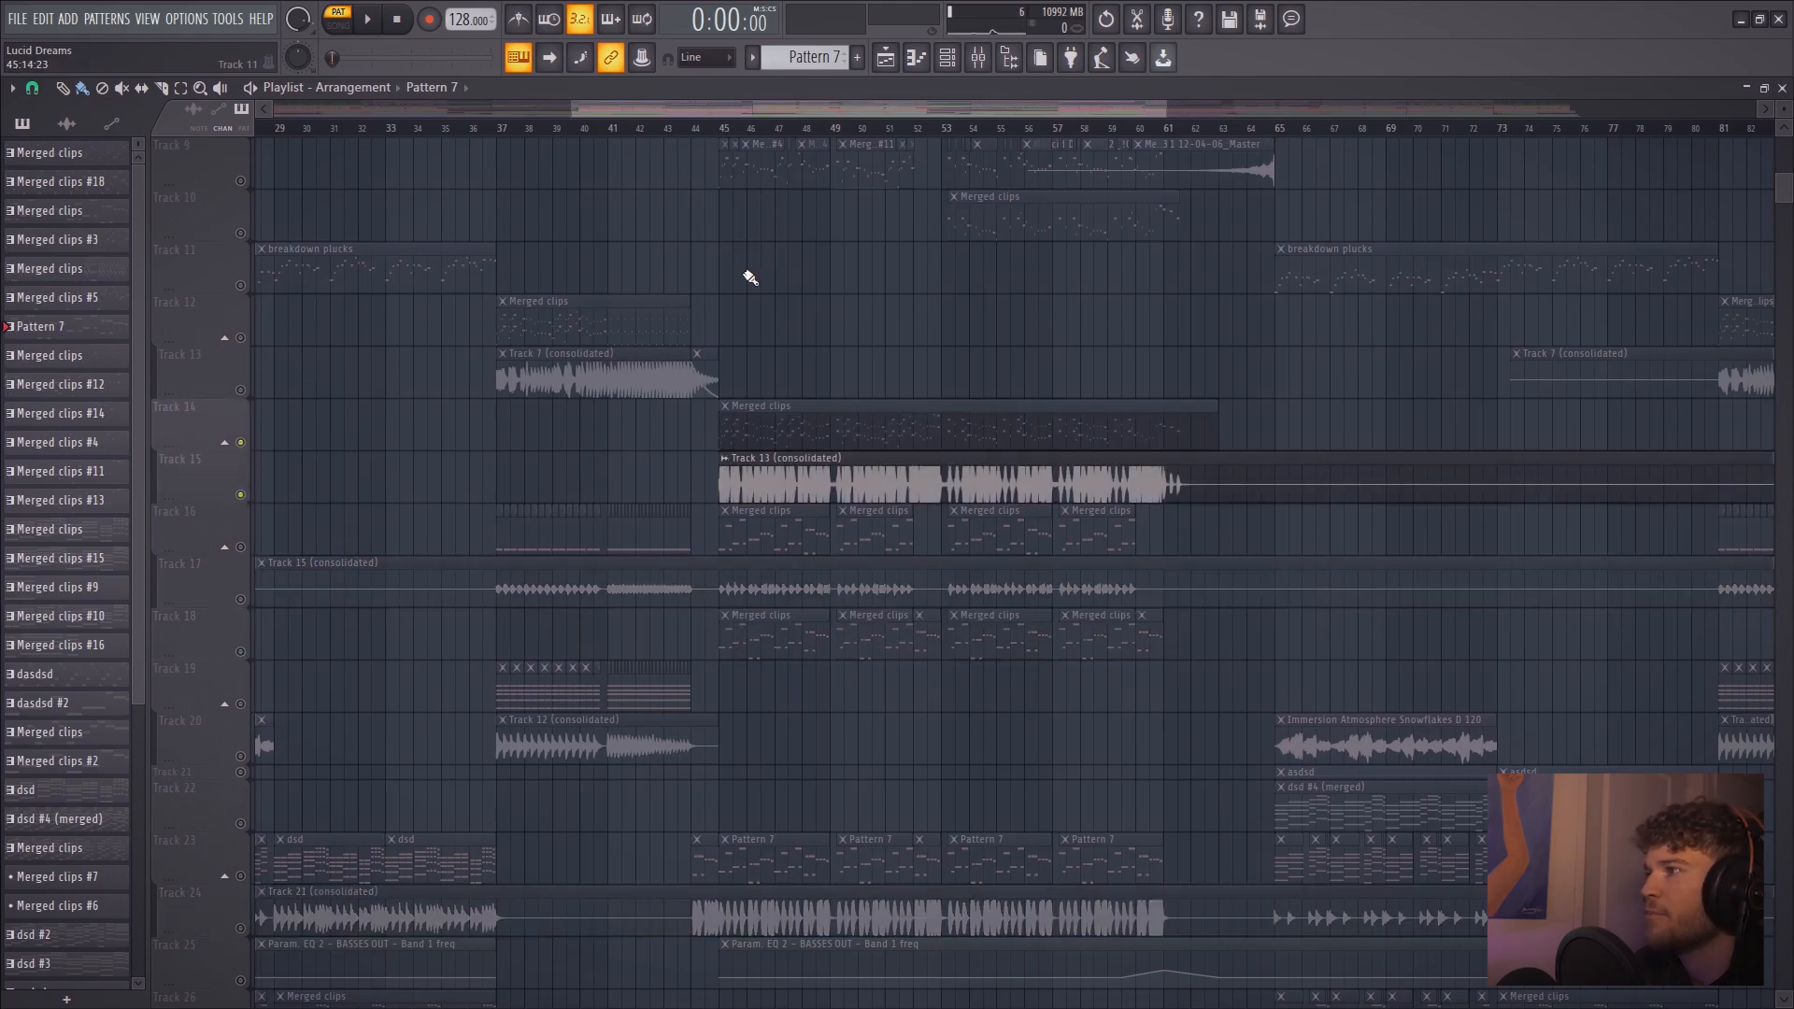
left_click(724, 134)
scroll(725, 134, "up", 3)
scroll(785, 374, "up", 3)
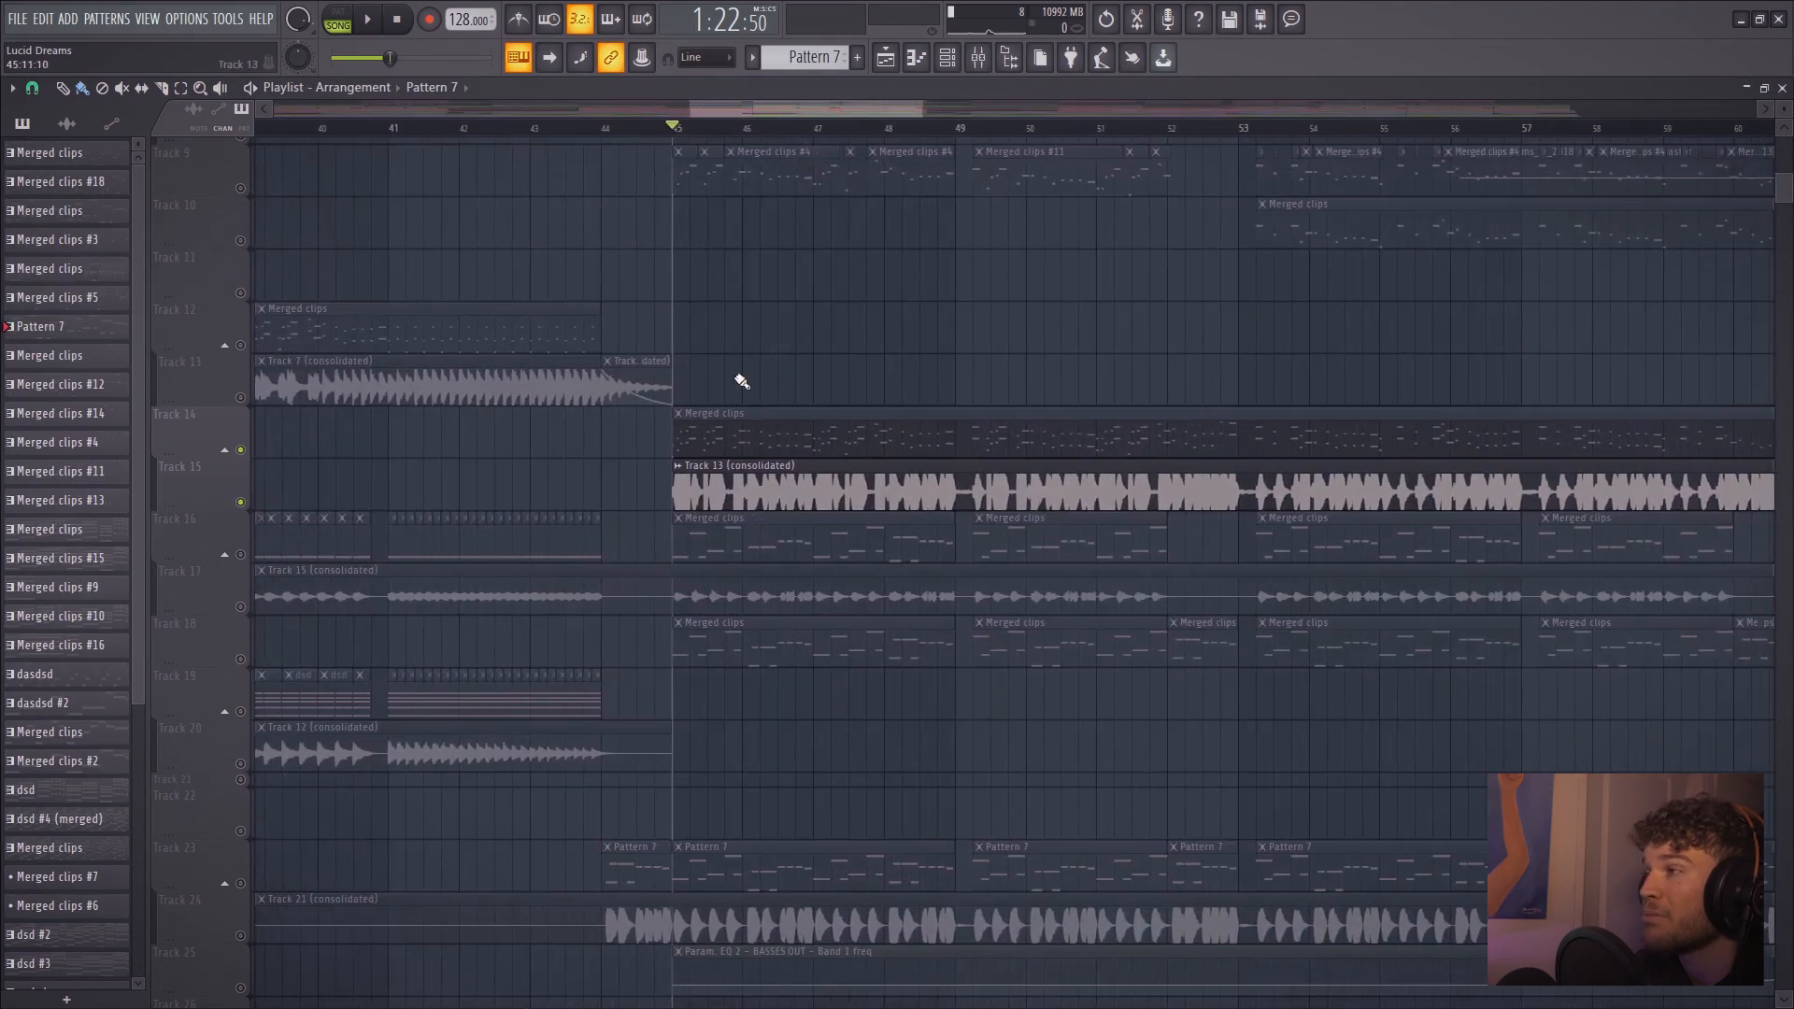
Play the soloed Tracks 14 and 15 from bar 45, and open the Track 14 merged clip's notes in the piano roll
key("space")
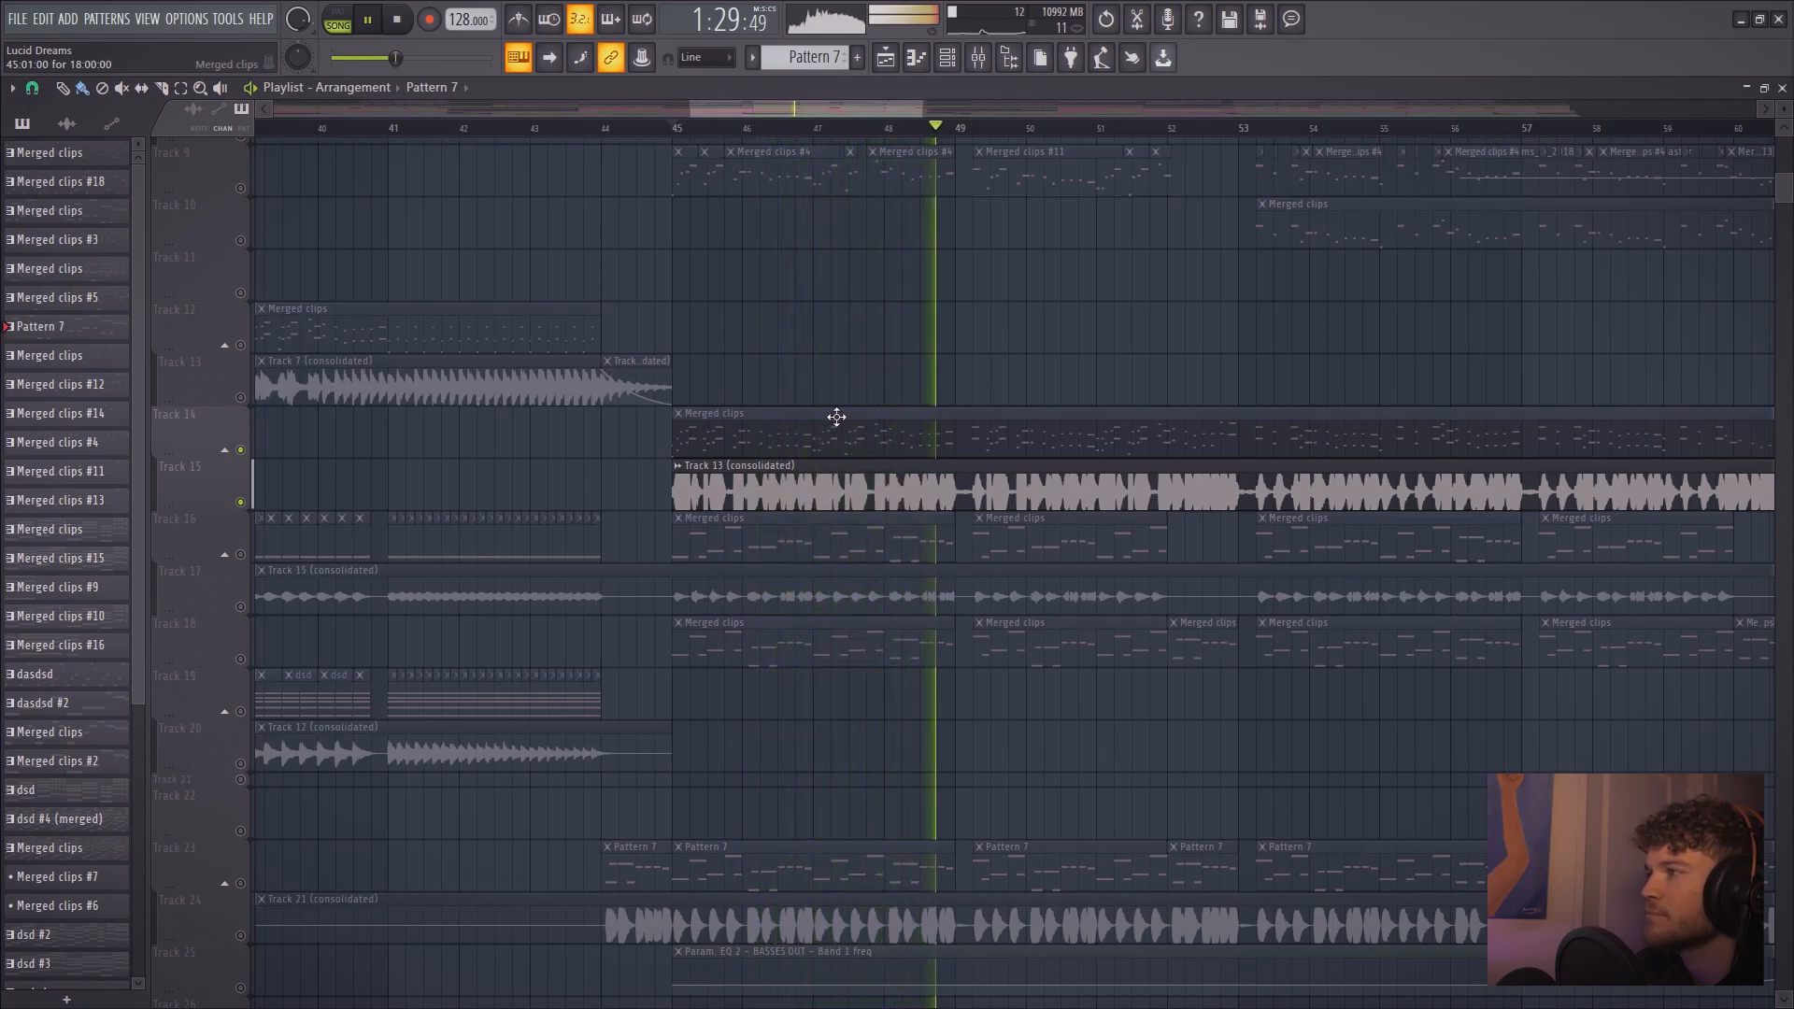
key("space")
double_click(718, 438)
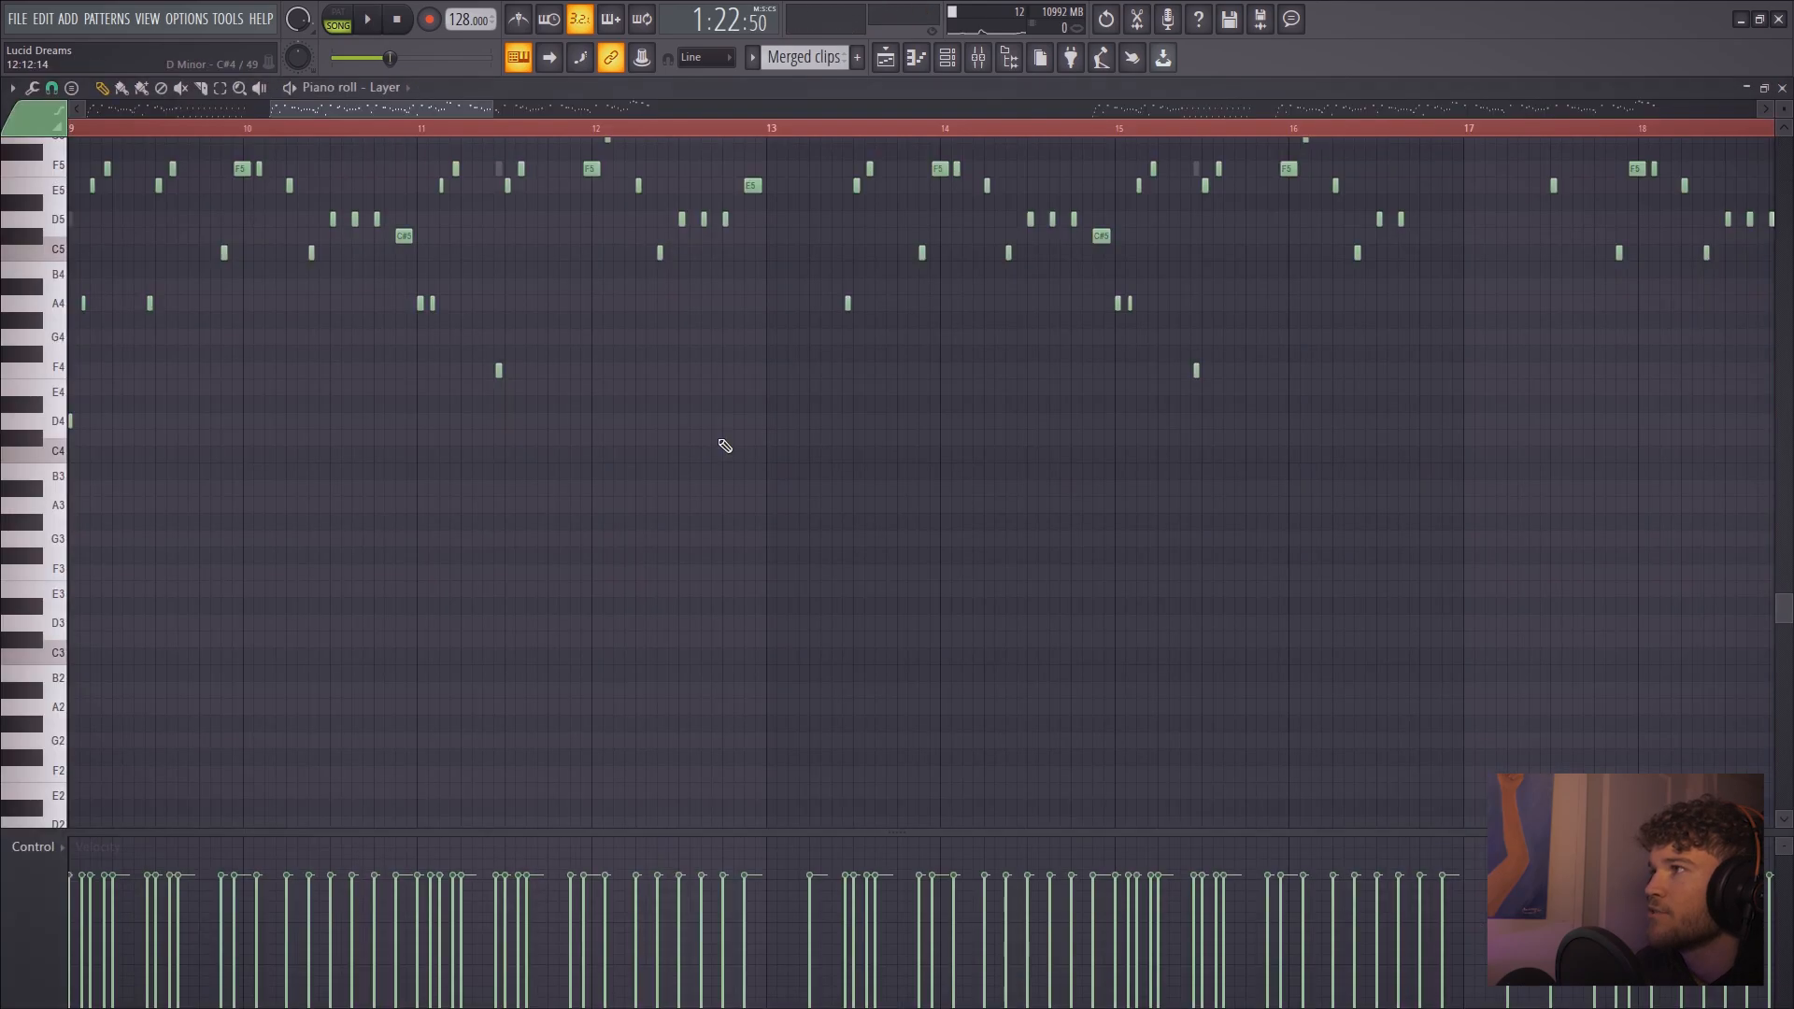
Inspect the Layer channel's settings alongside the channel rack's list of synths, and close its window
left_click(946, 57)
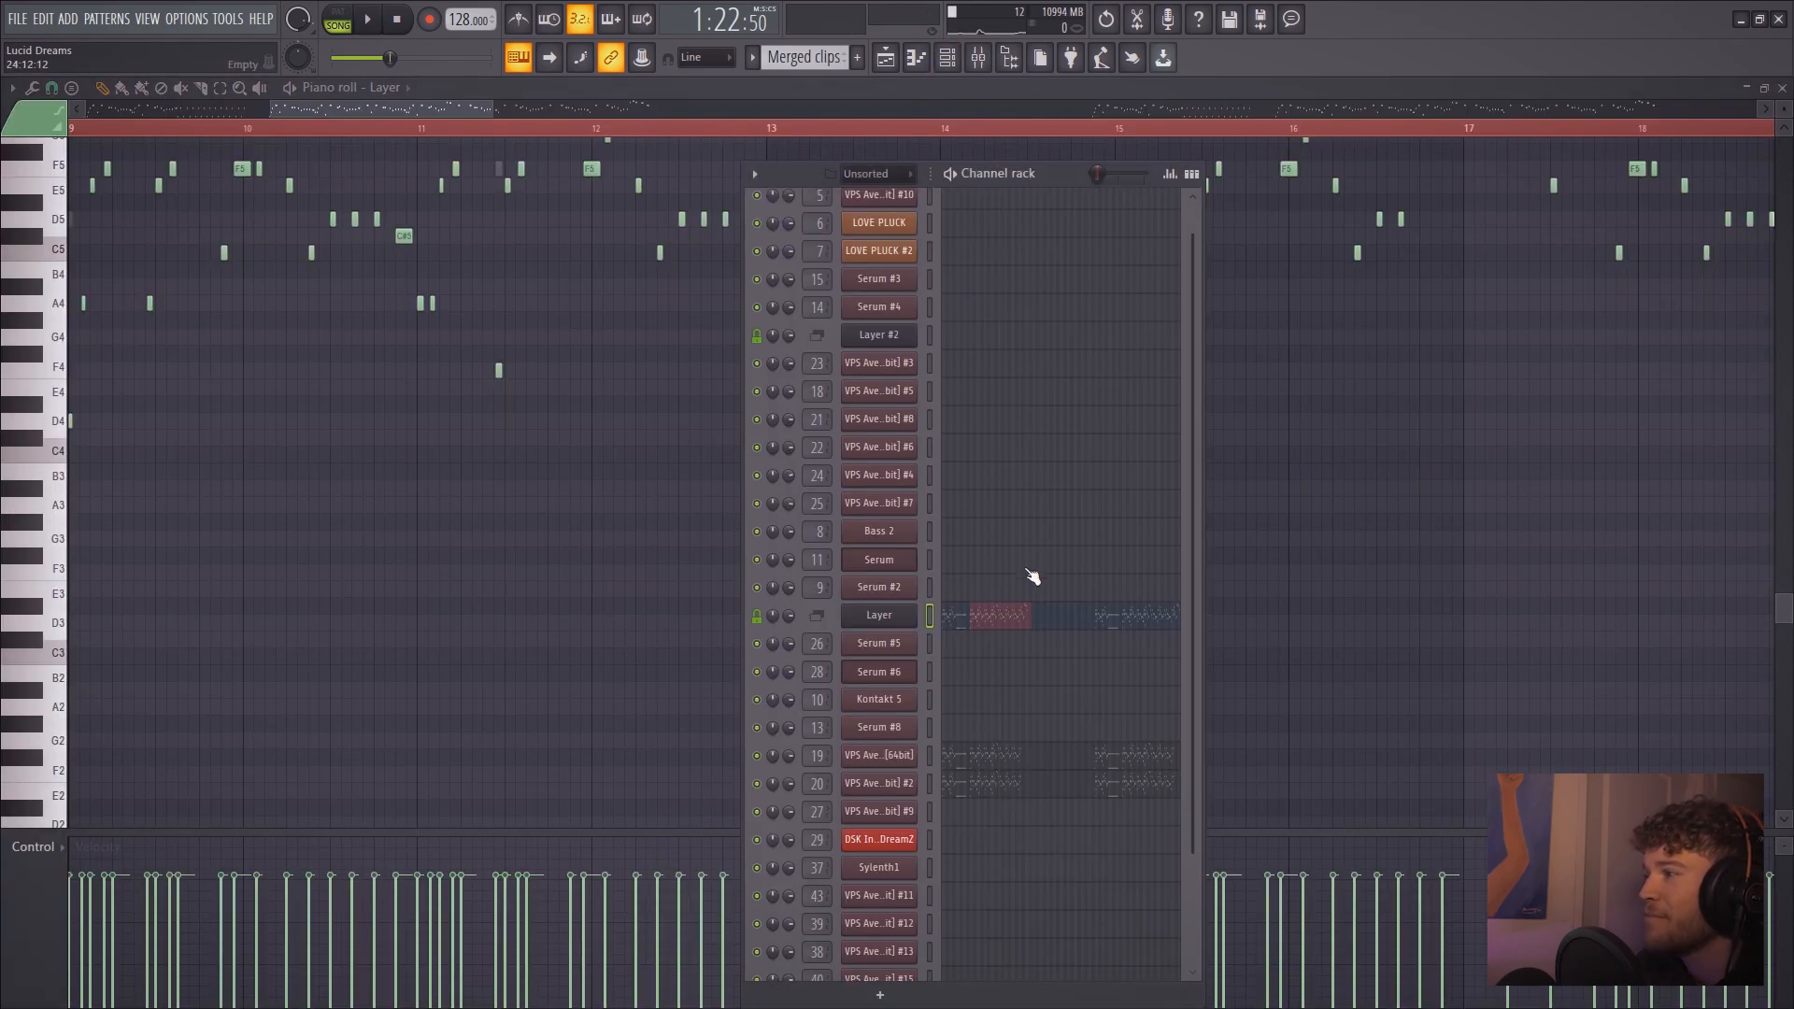
scroll(1037, 605, "down", 4)
left_click(911, 529)
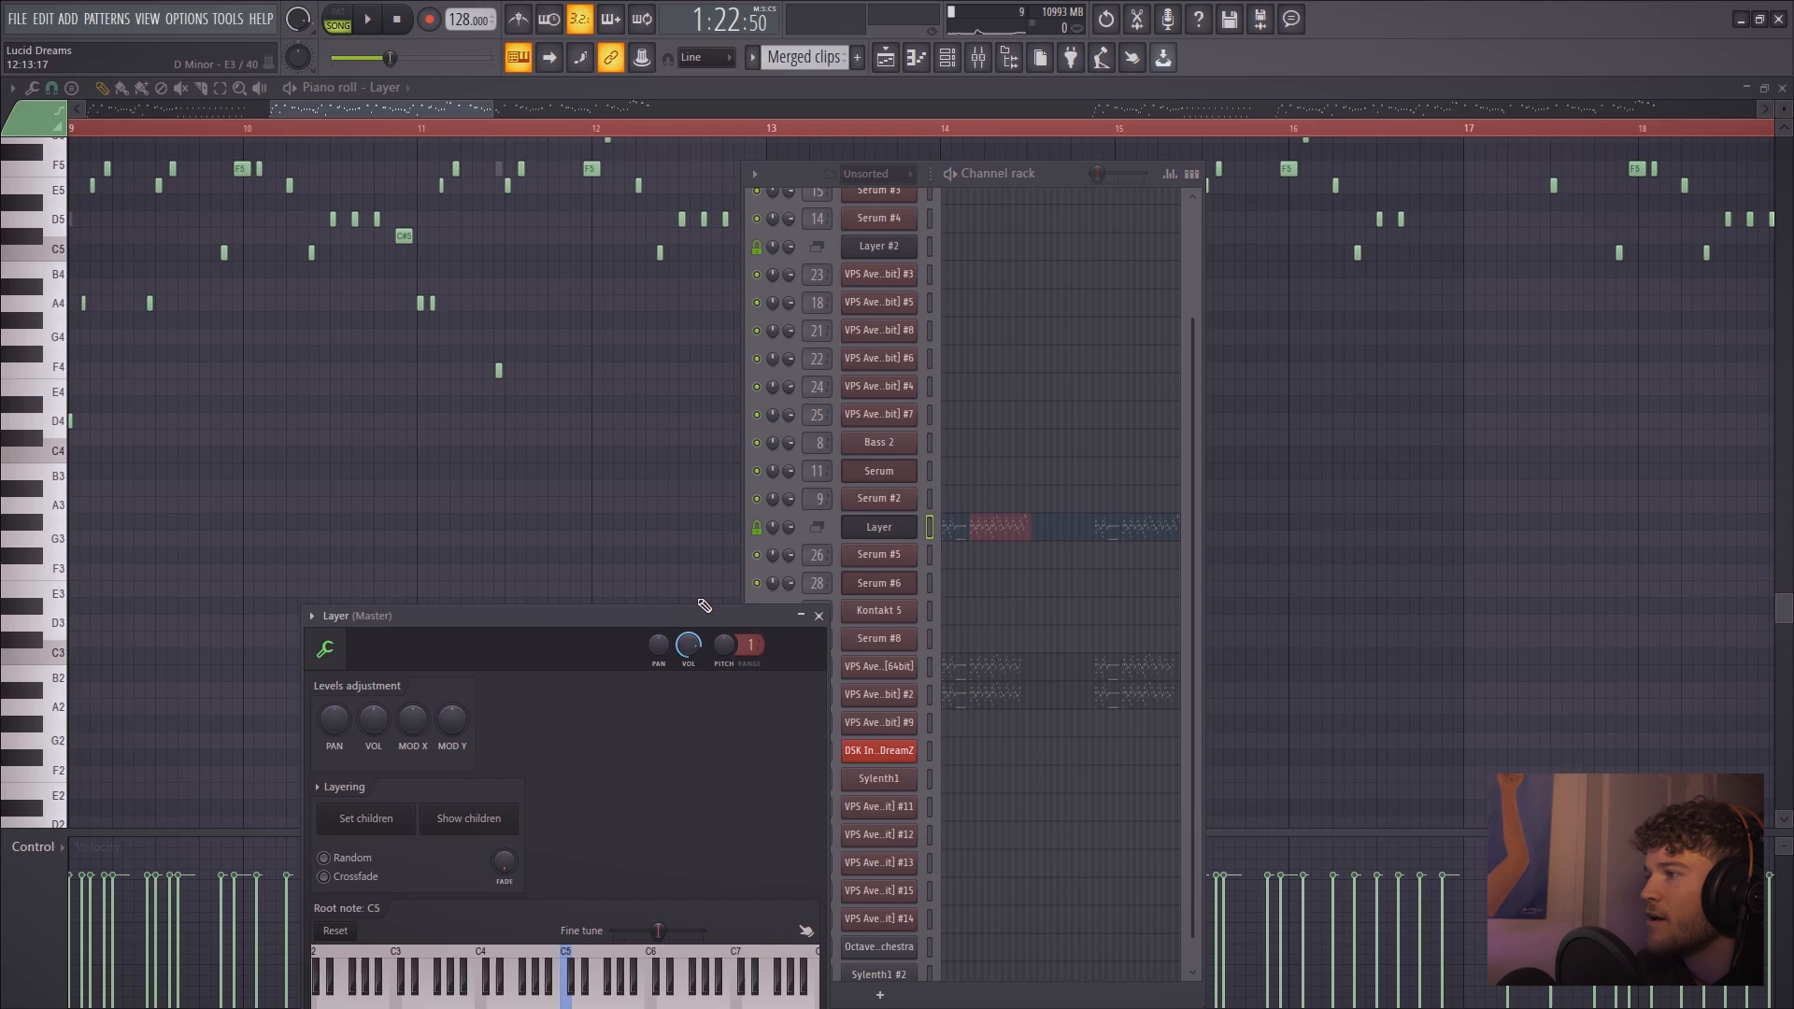
left_click_drag(651, 618, 1448, 508)
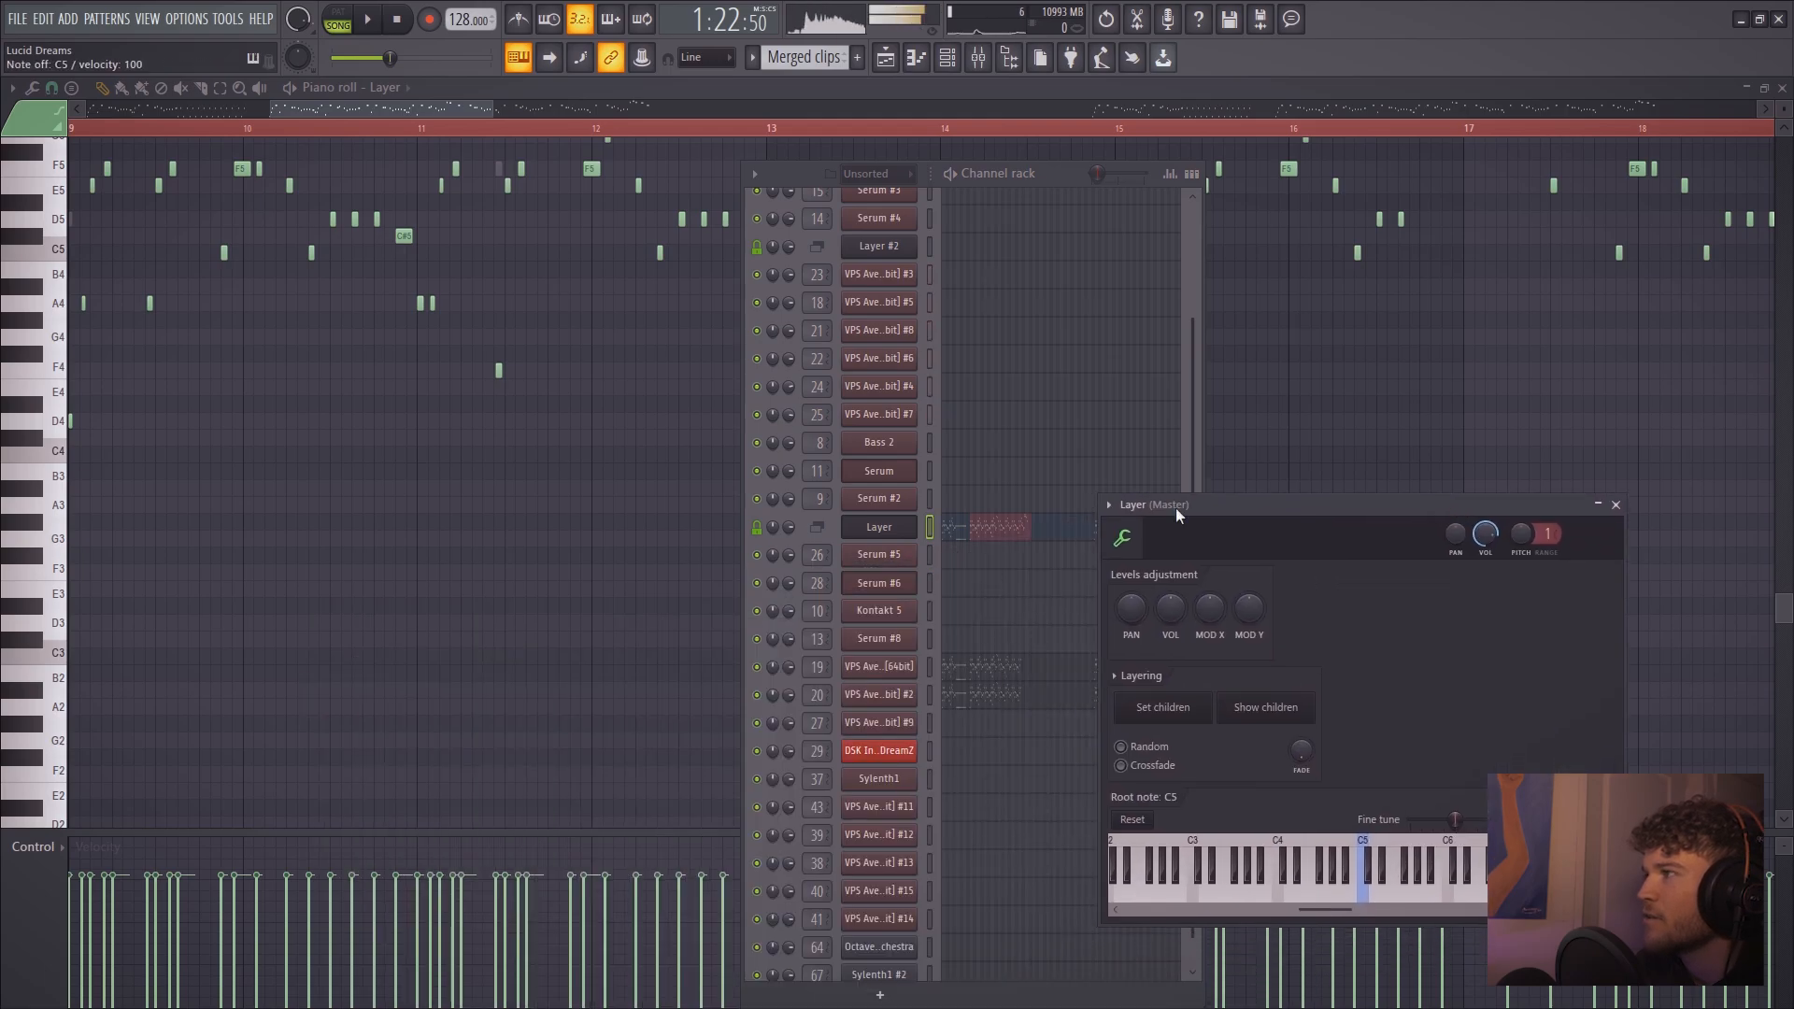
left_click_drag(1227, 511, 1201, 485)
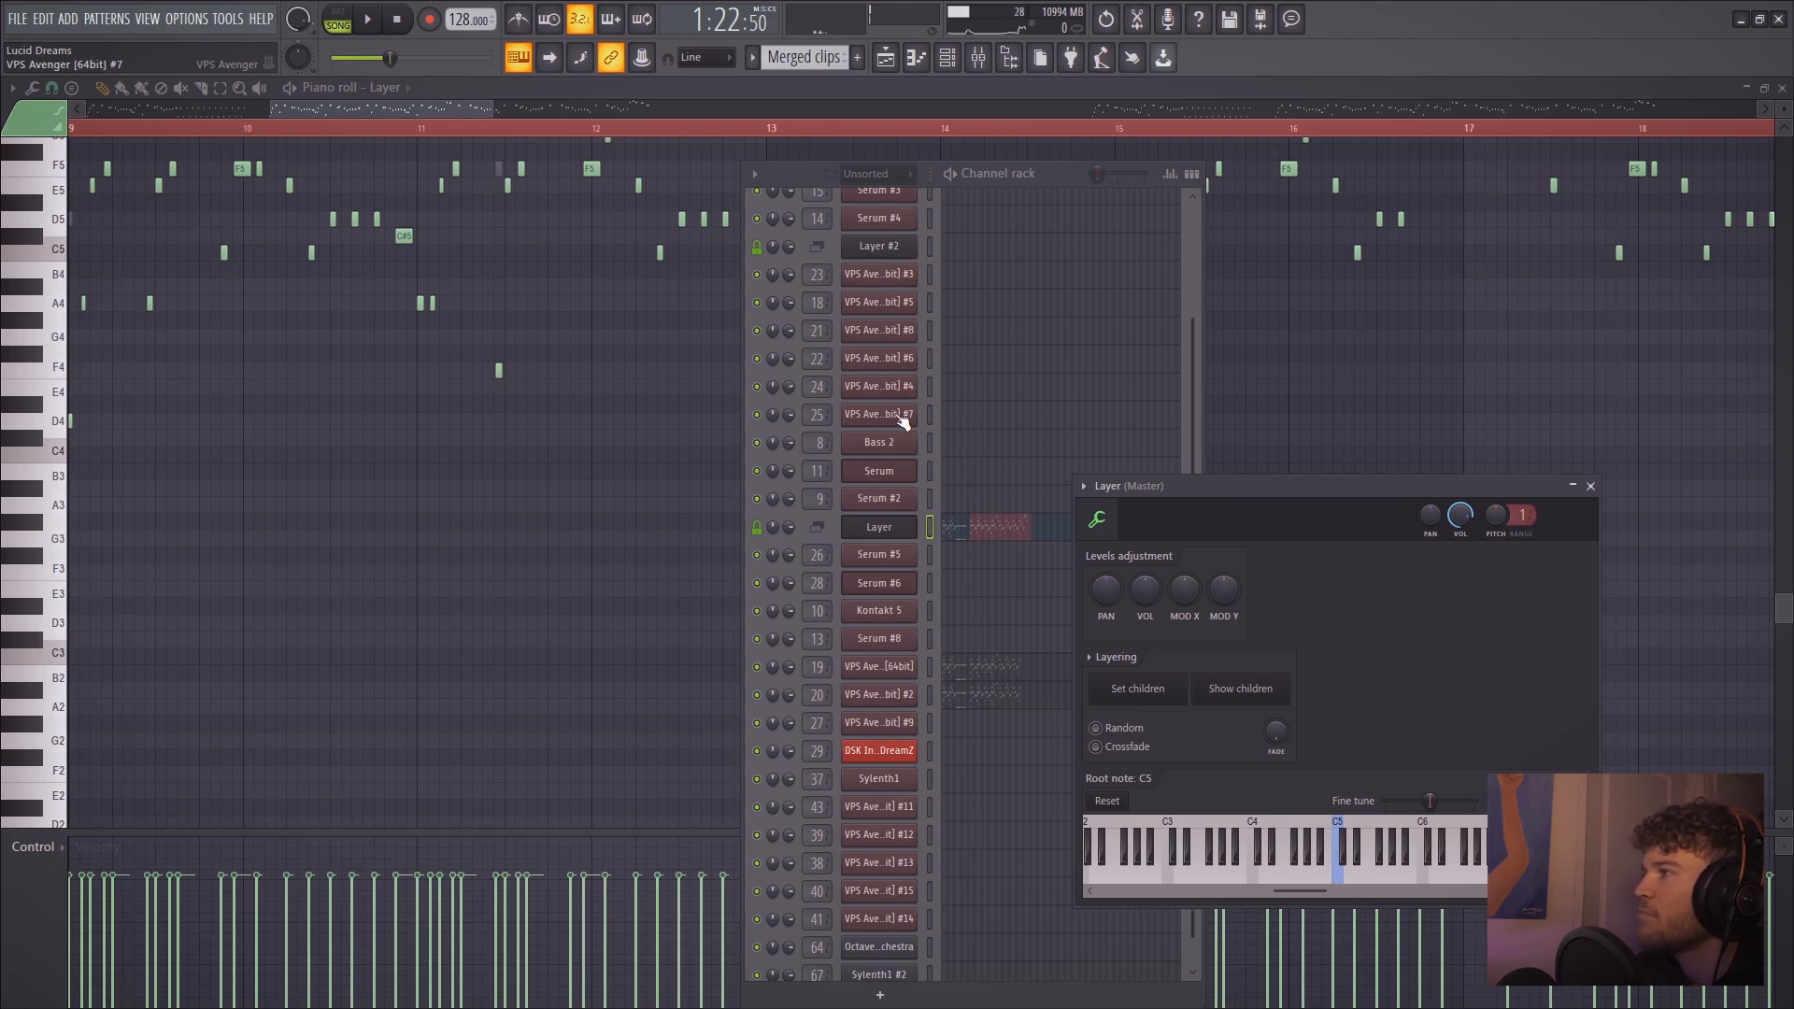
left_click(1590, 486)
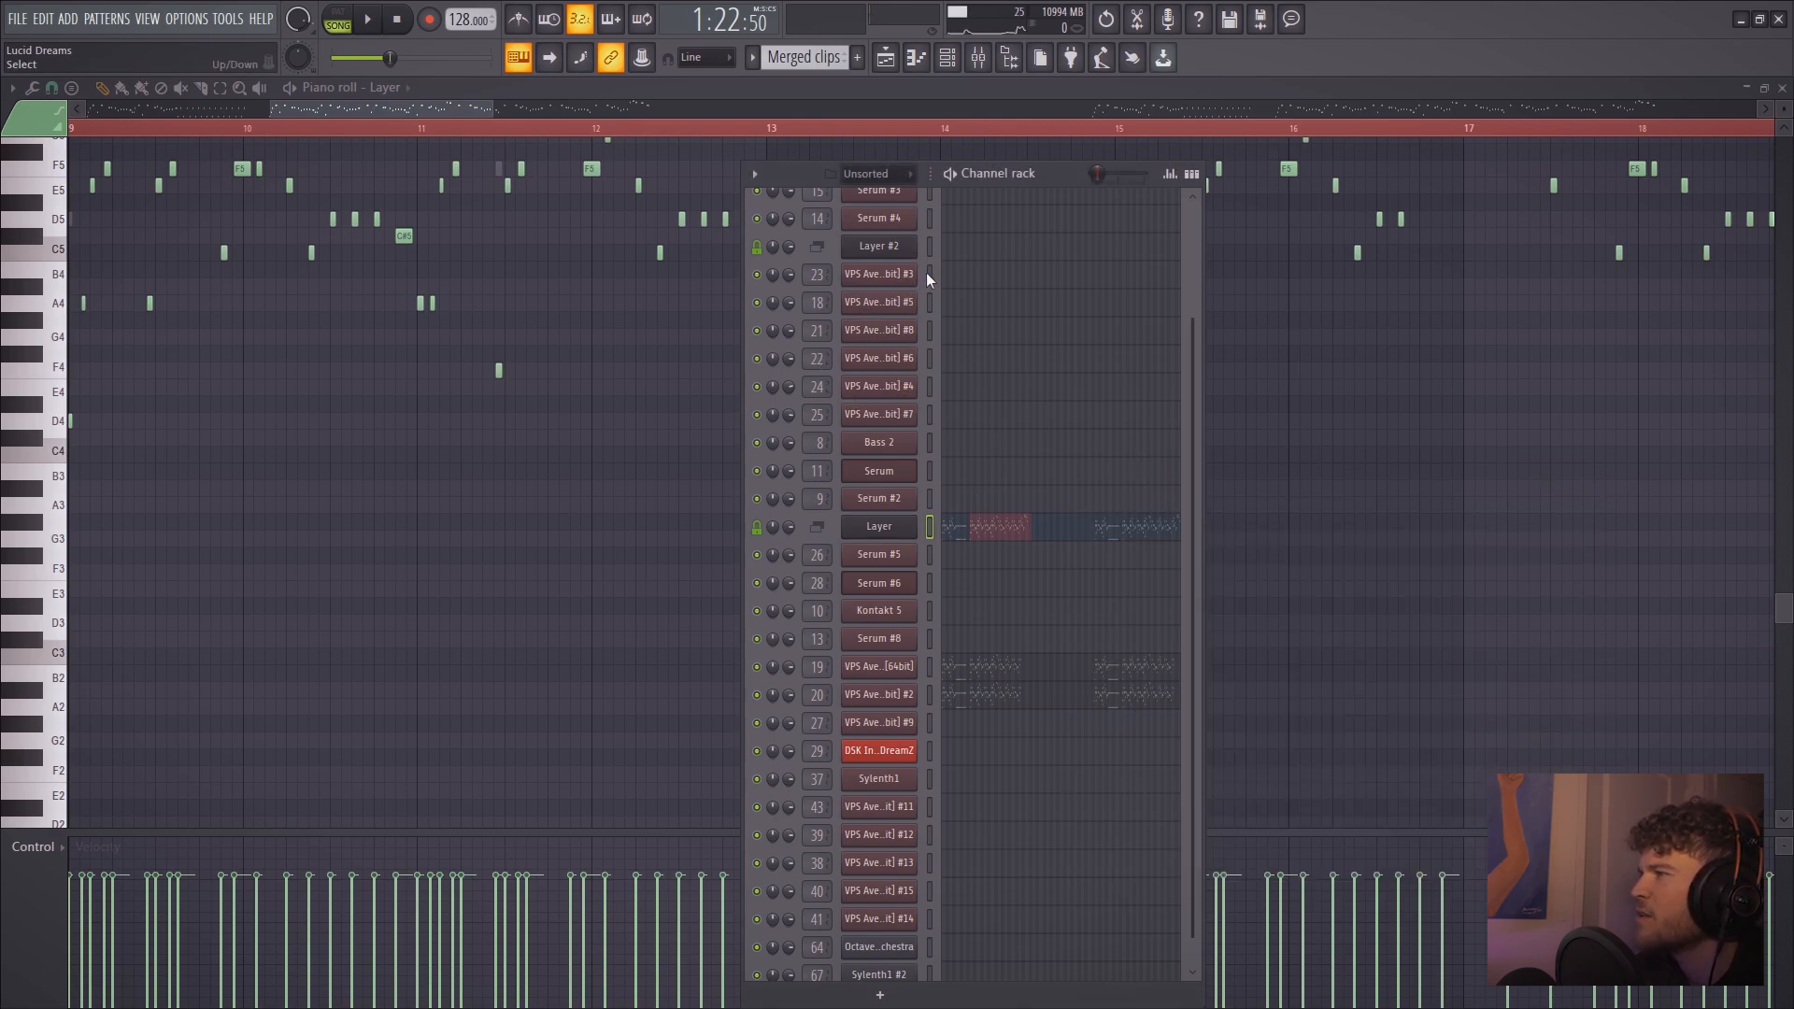
Locate the mixer track of VPS Avenger #3 within the Synths out group and select it
key("F9")
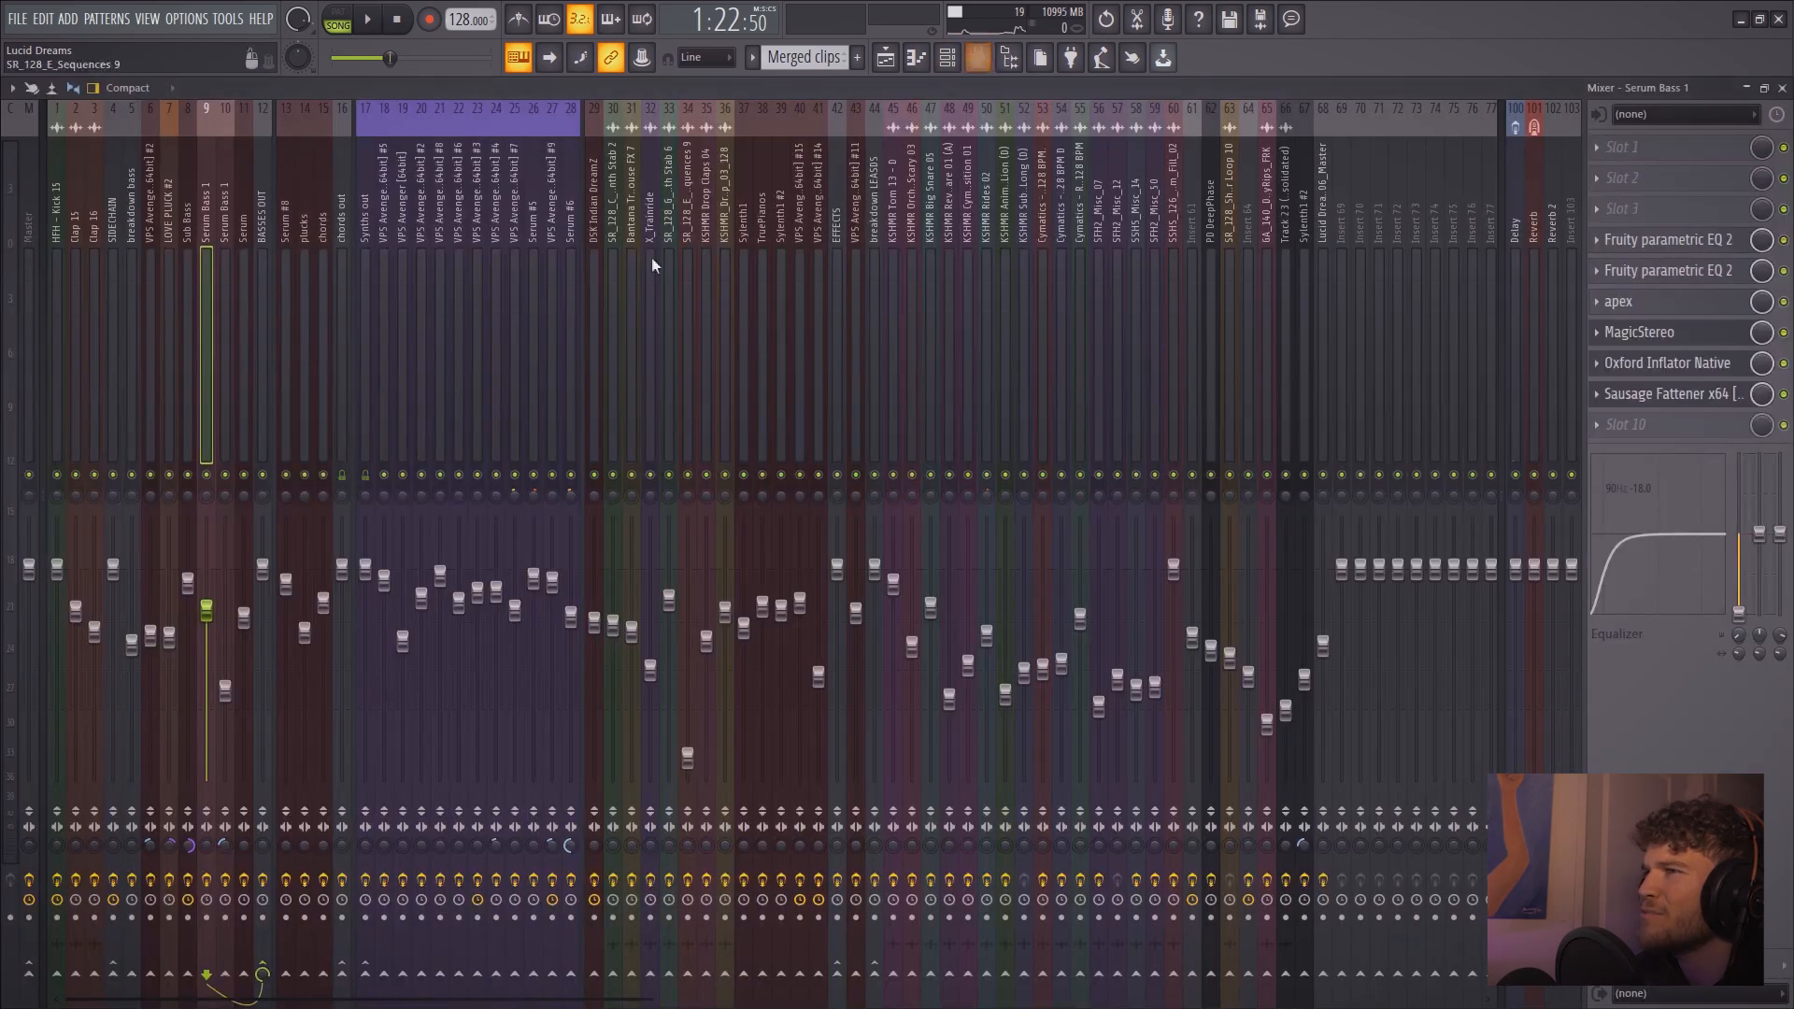
left_click(947, 59)
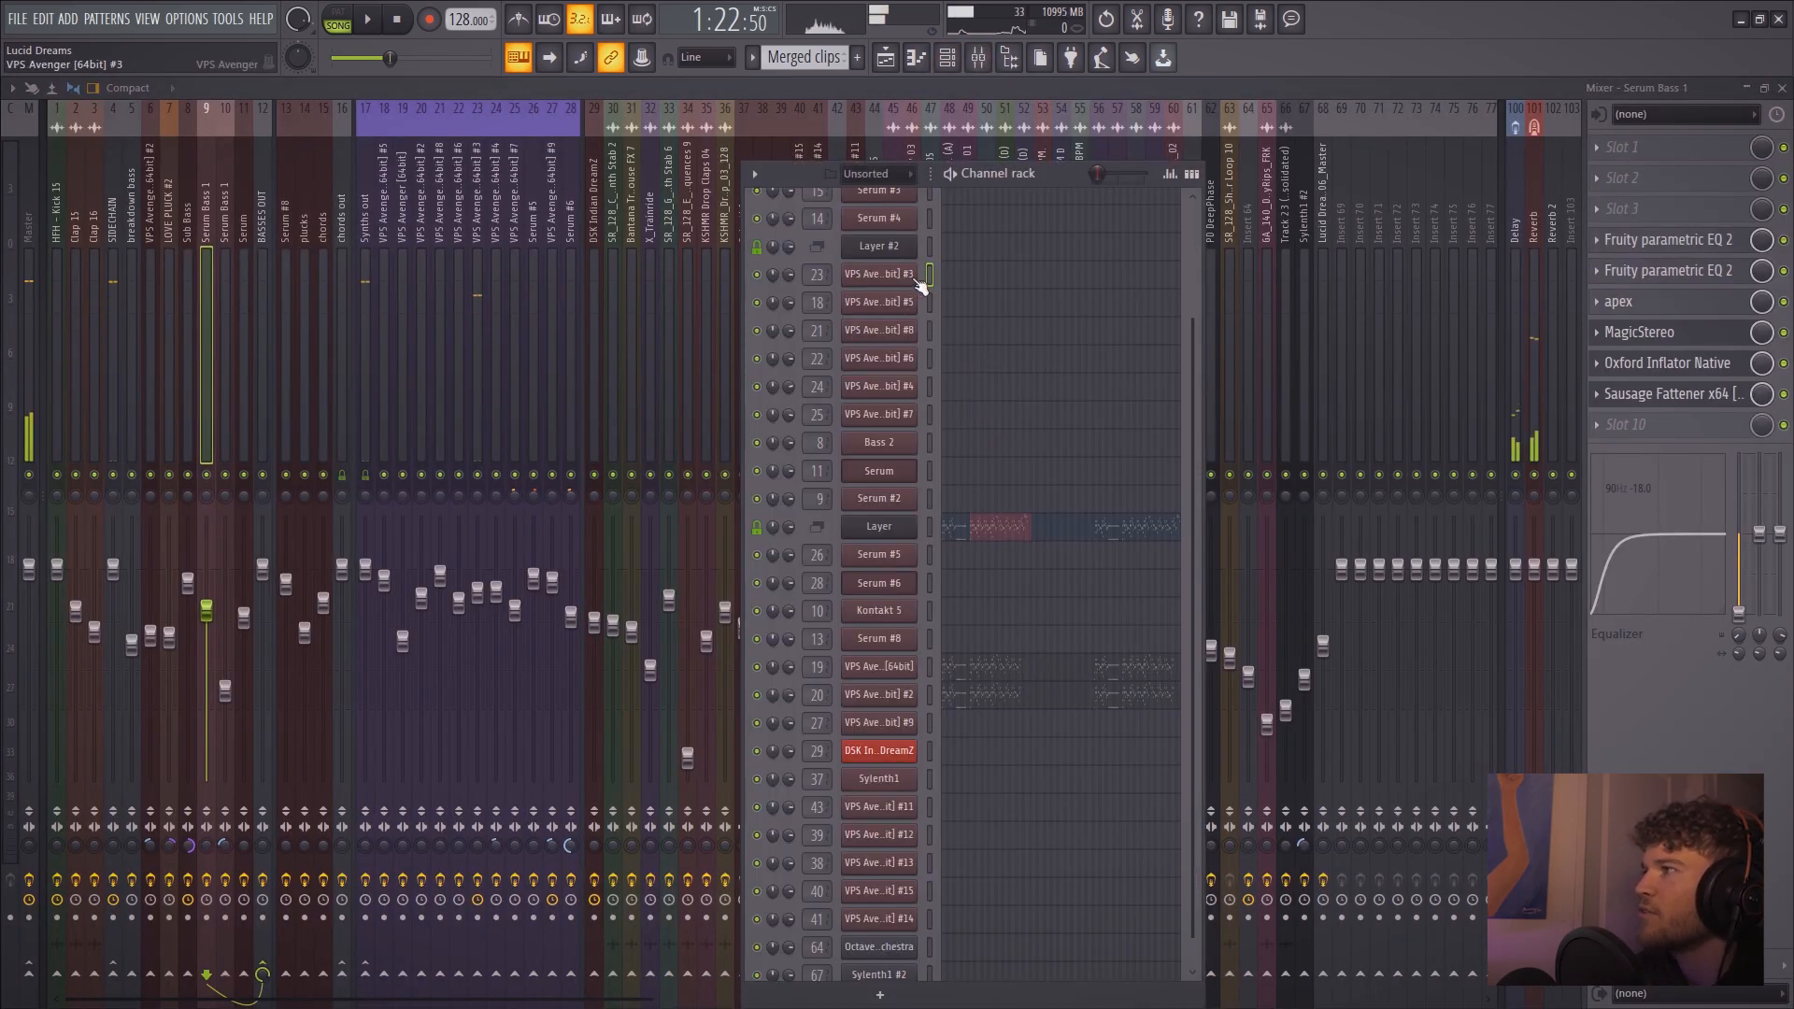
left_click(476, 220)
left_click(363, 253)
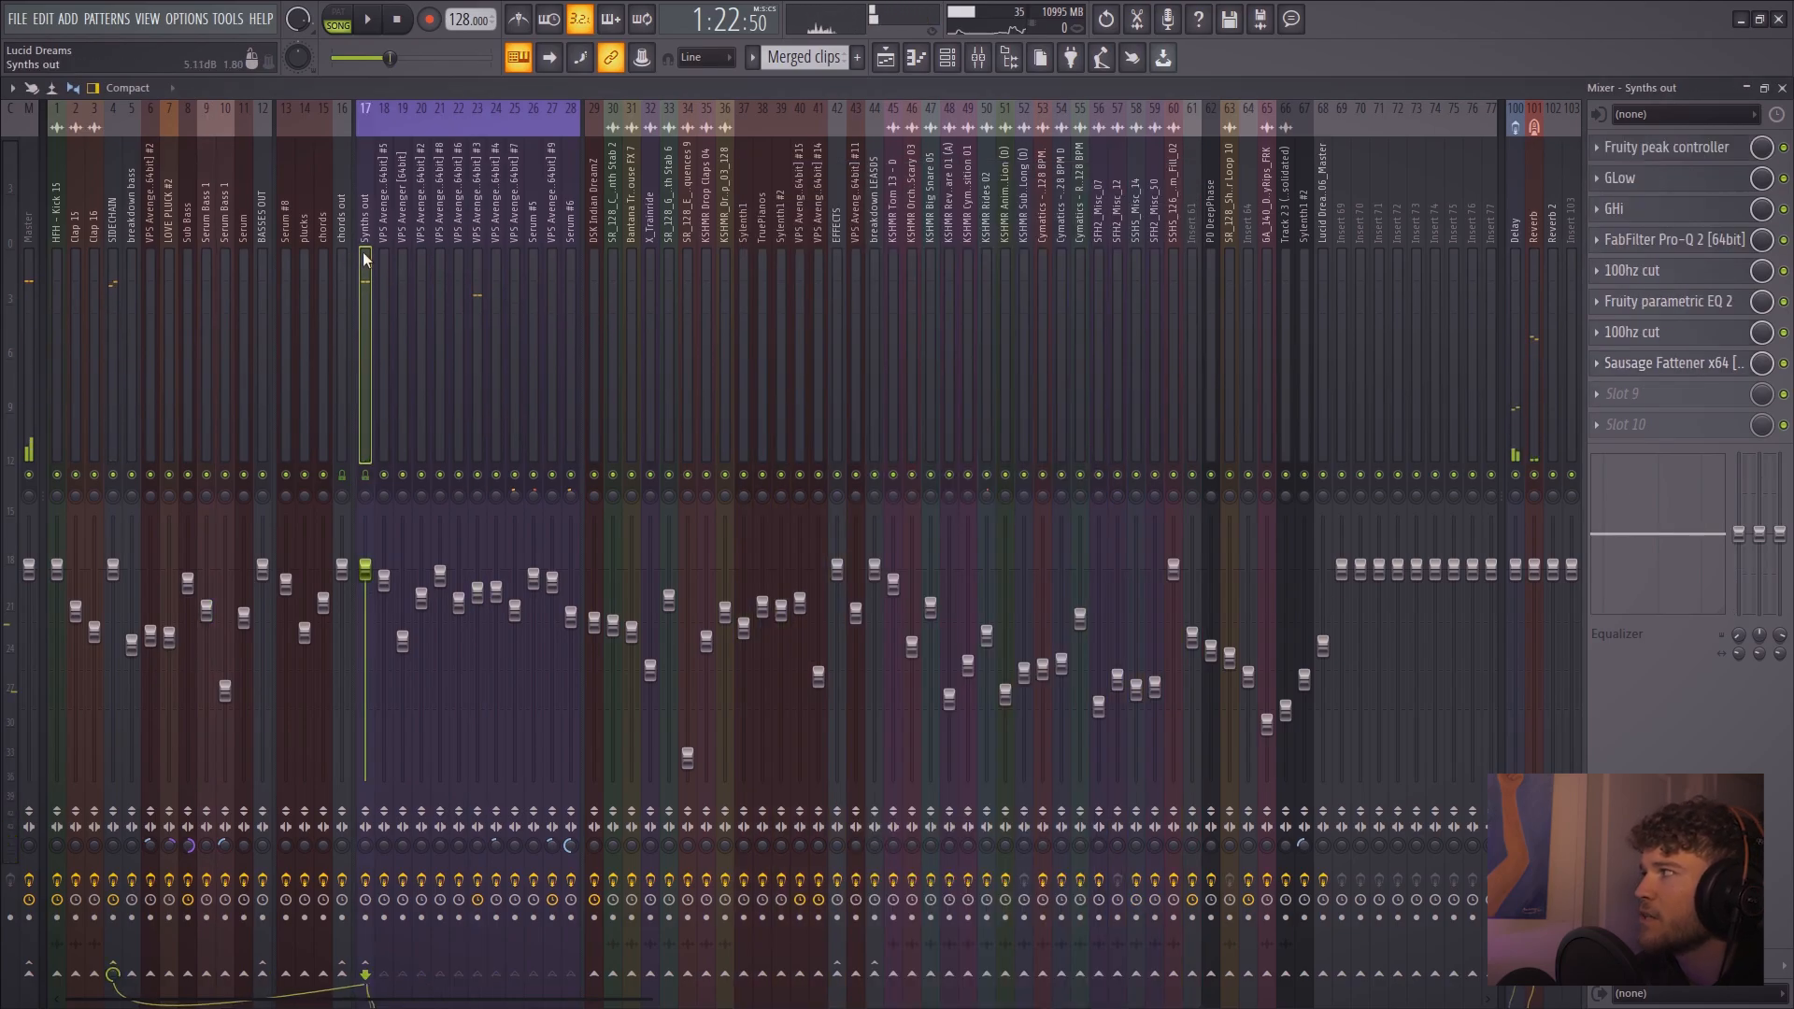
left_click(478, 232)
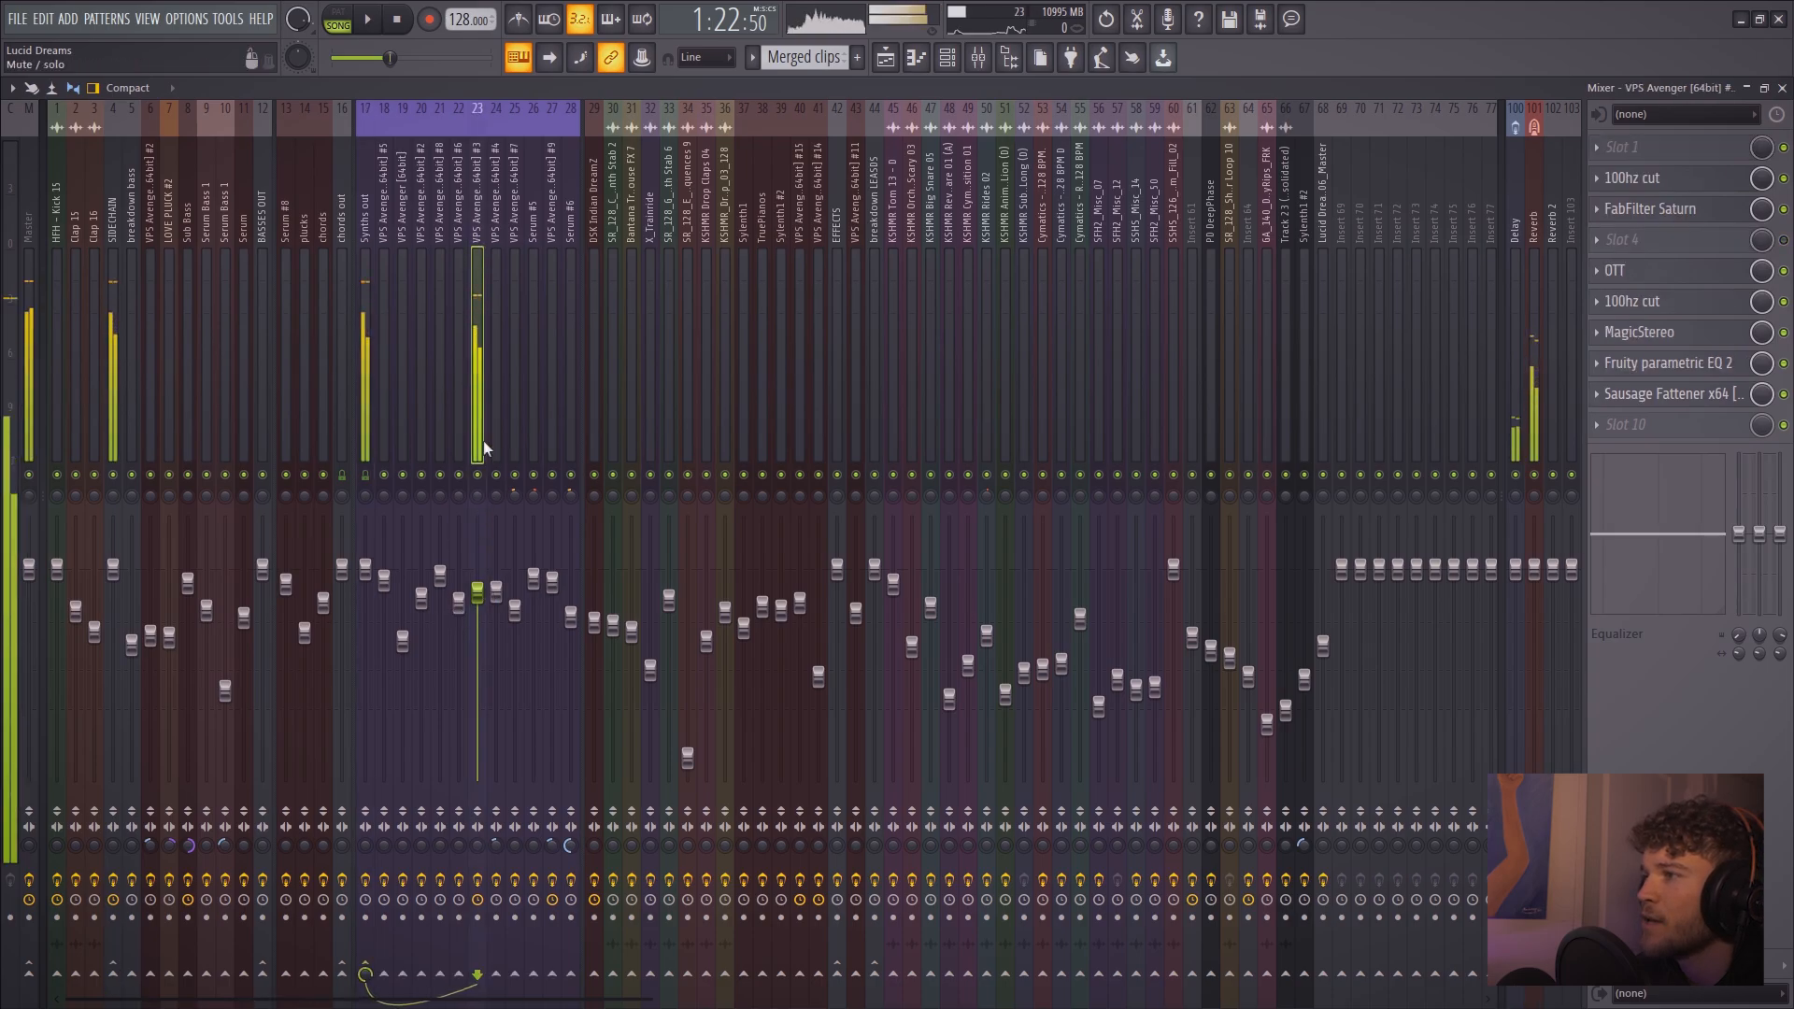
Play notes on VPS Avenger #3 to compare its sound with the mixer track's effects disabled and enabled
left_click(480, 880)
key("z")
key("z")
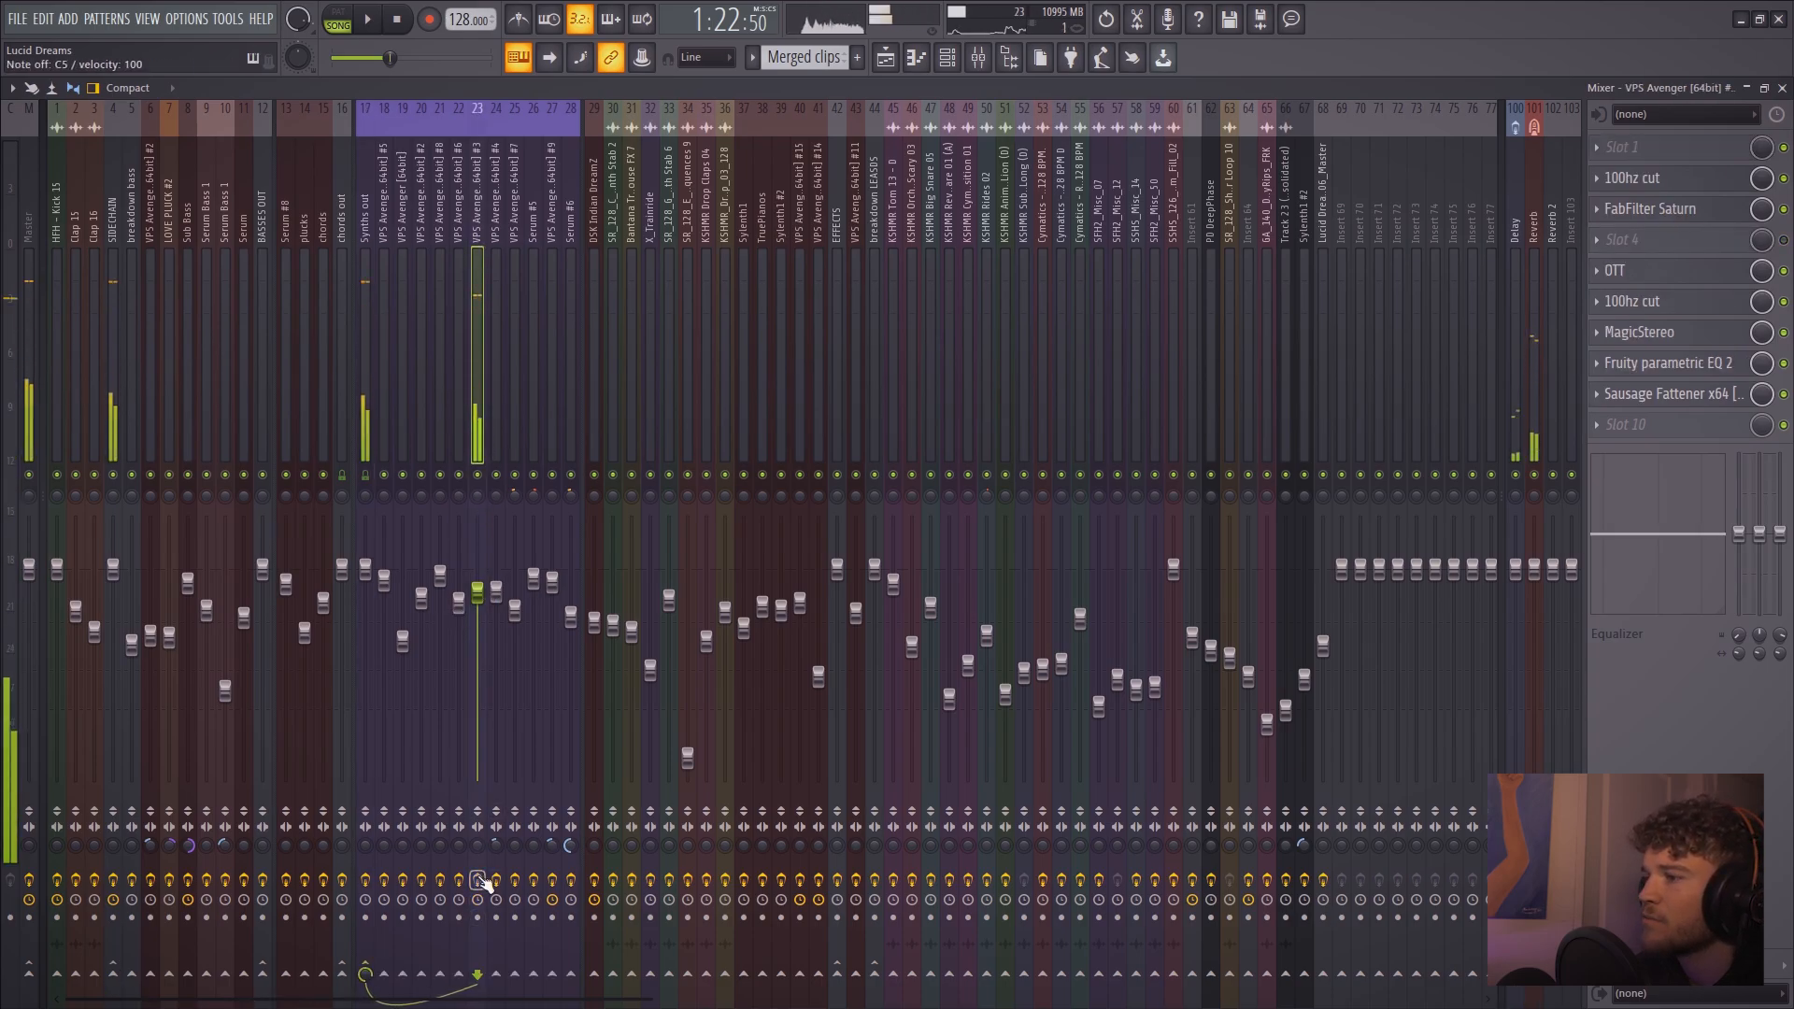
key("z")
key("z")
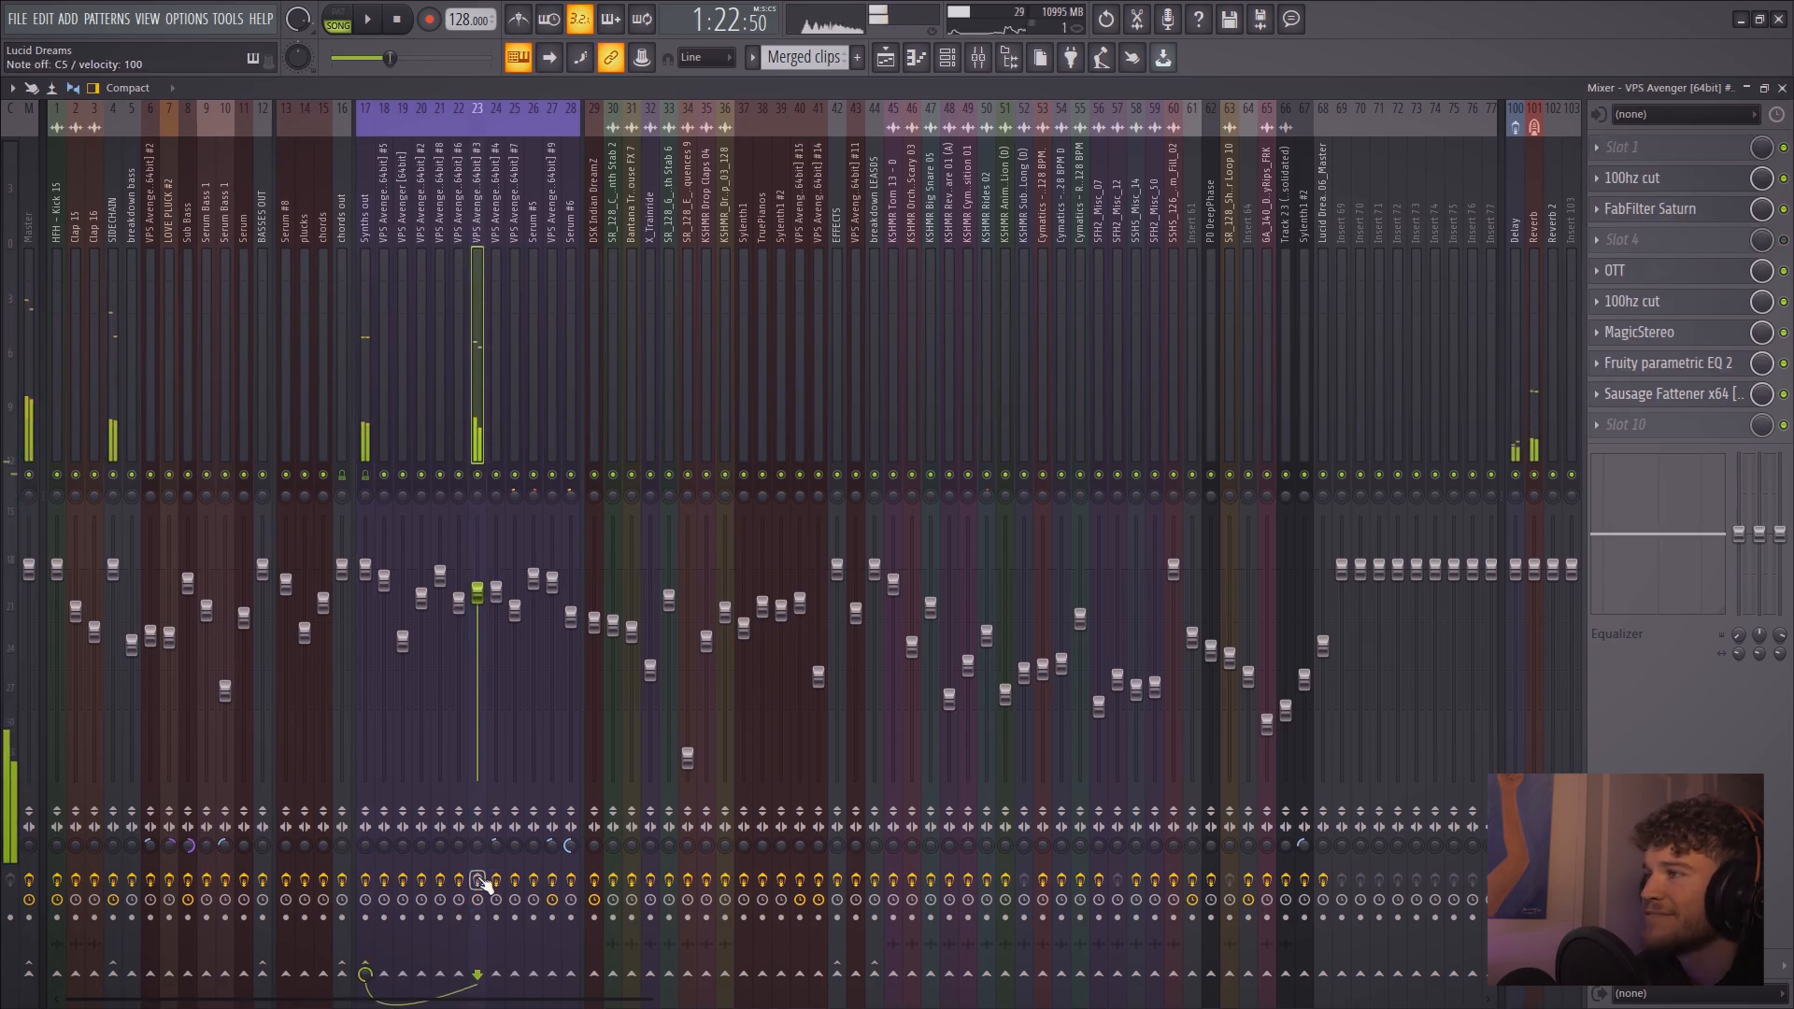
key("q")
key("c")
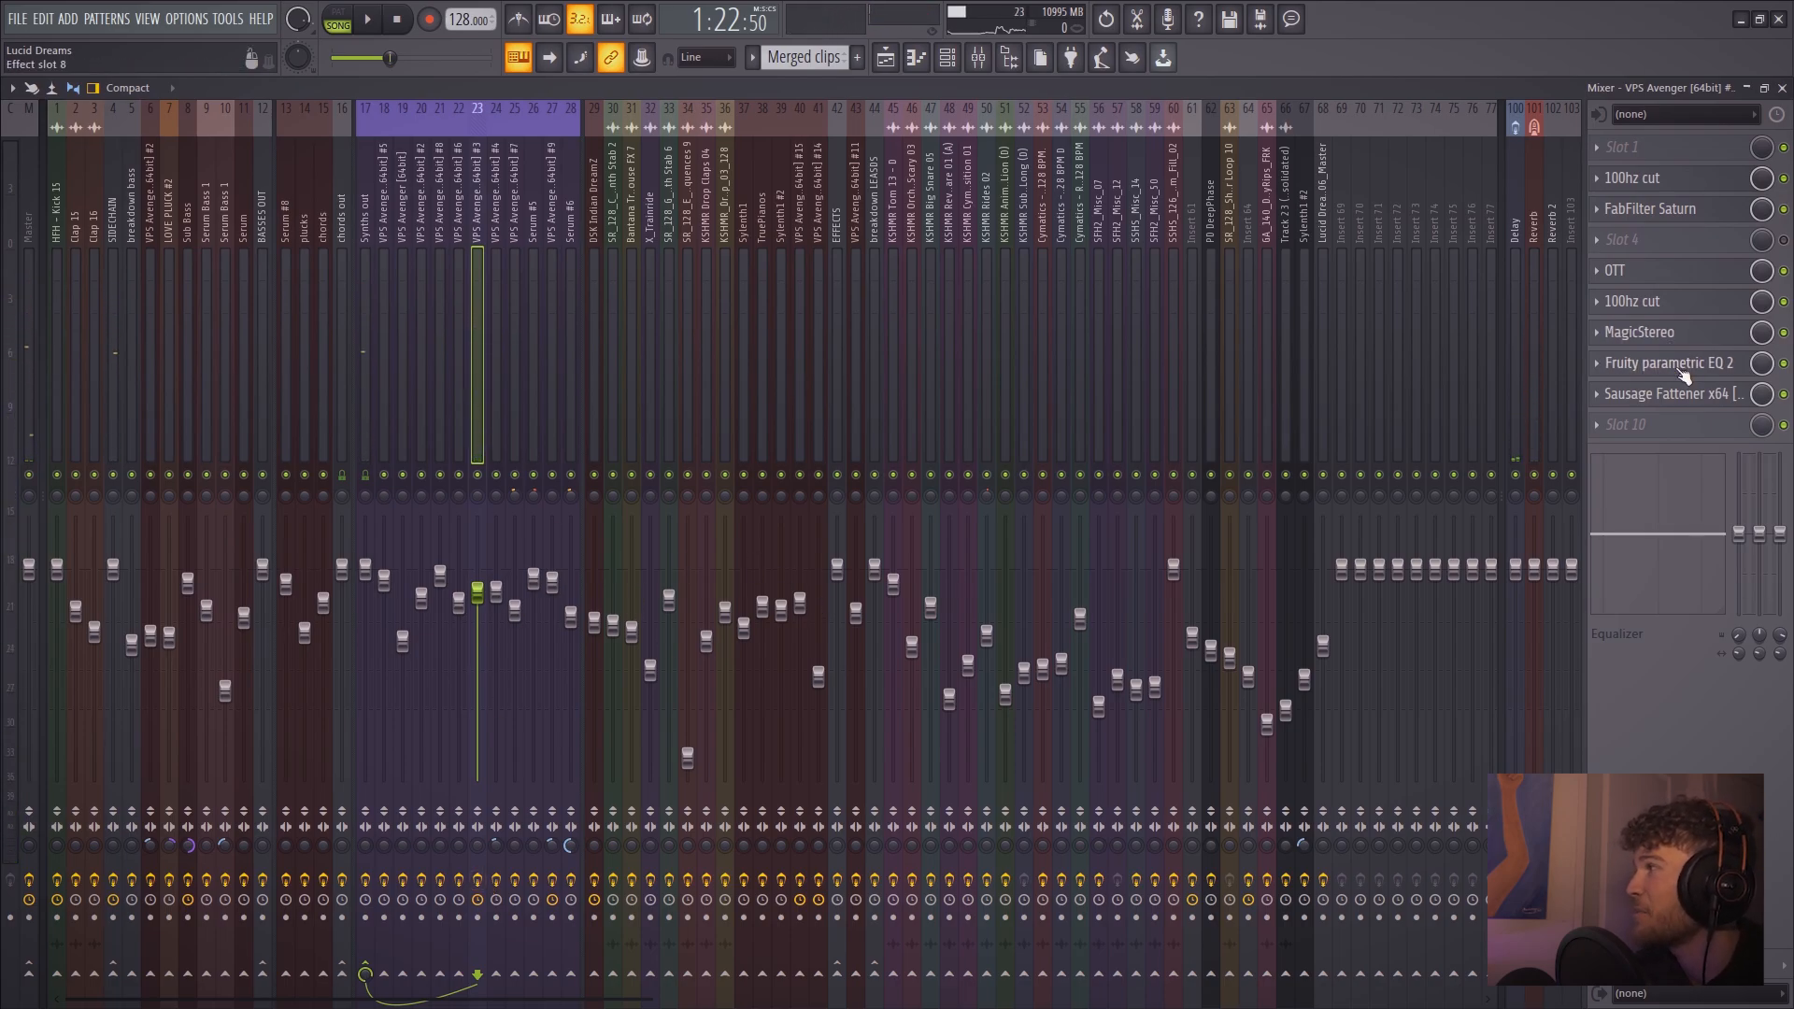
Review the first 100hz cut, FabFilter Saturn and OTT settings on the VPS Avenger #3 mixer track
left_click(1678, 184)
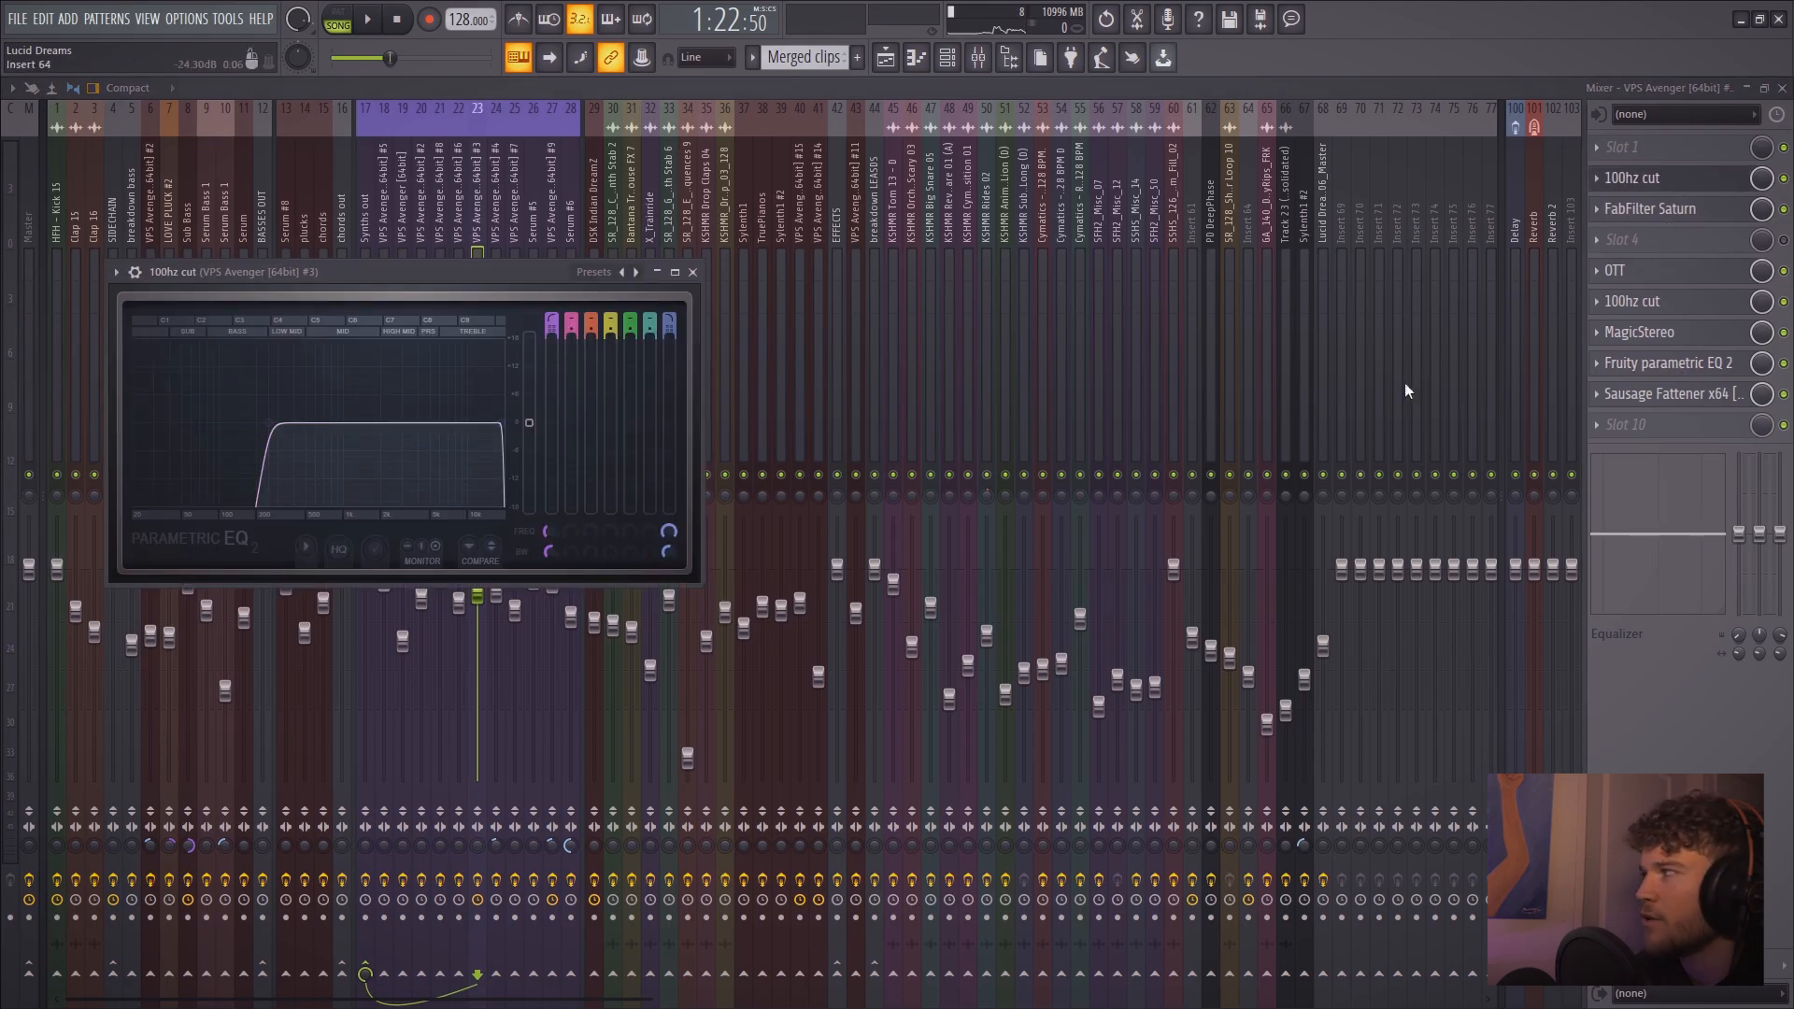
left_click(1699, 221)
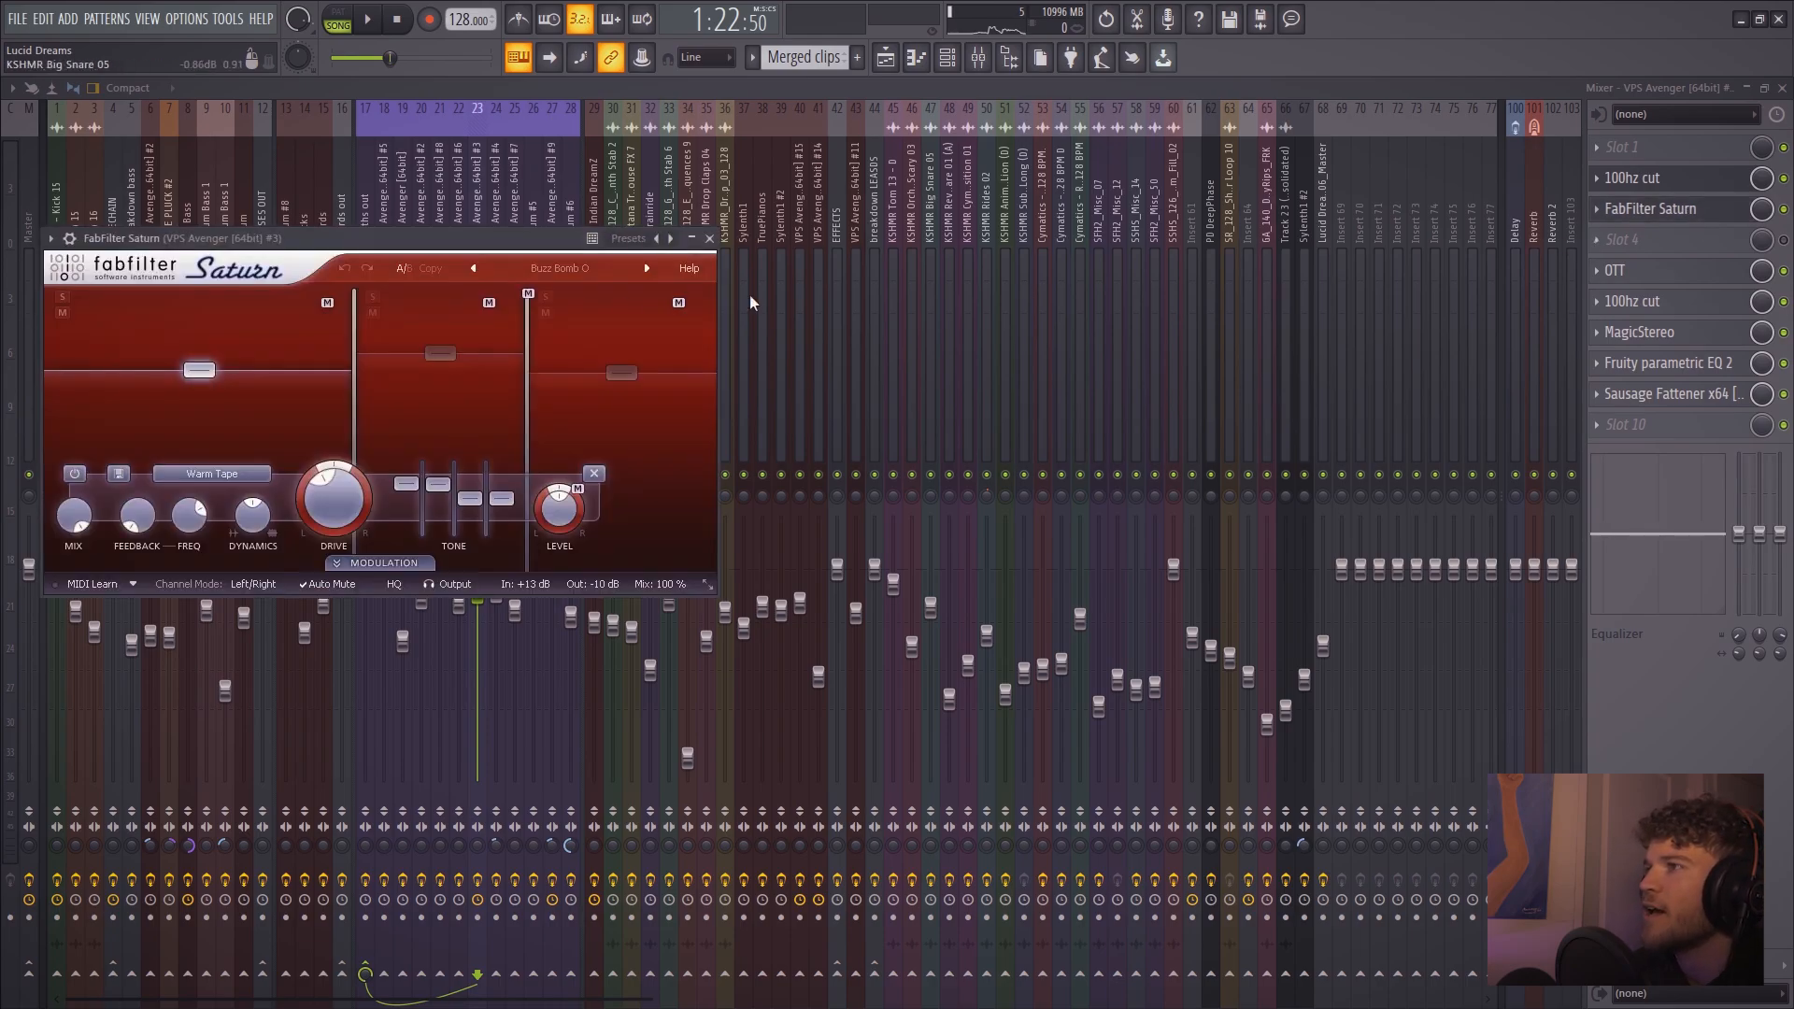
left_click_drag(481, 243, 722, 204)
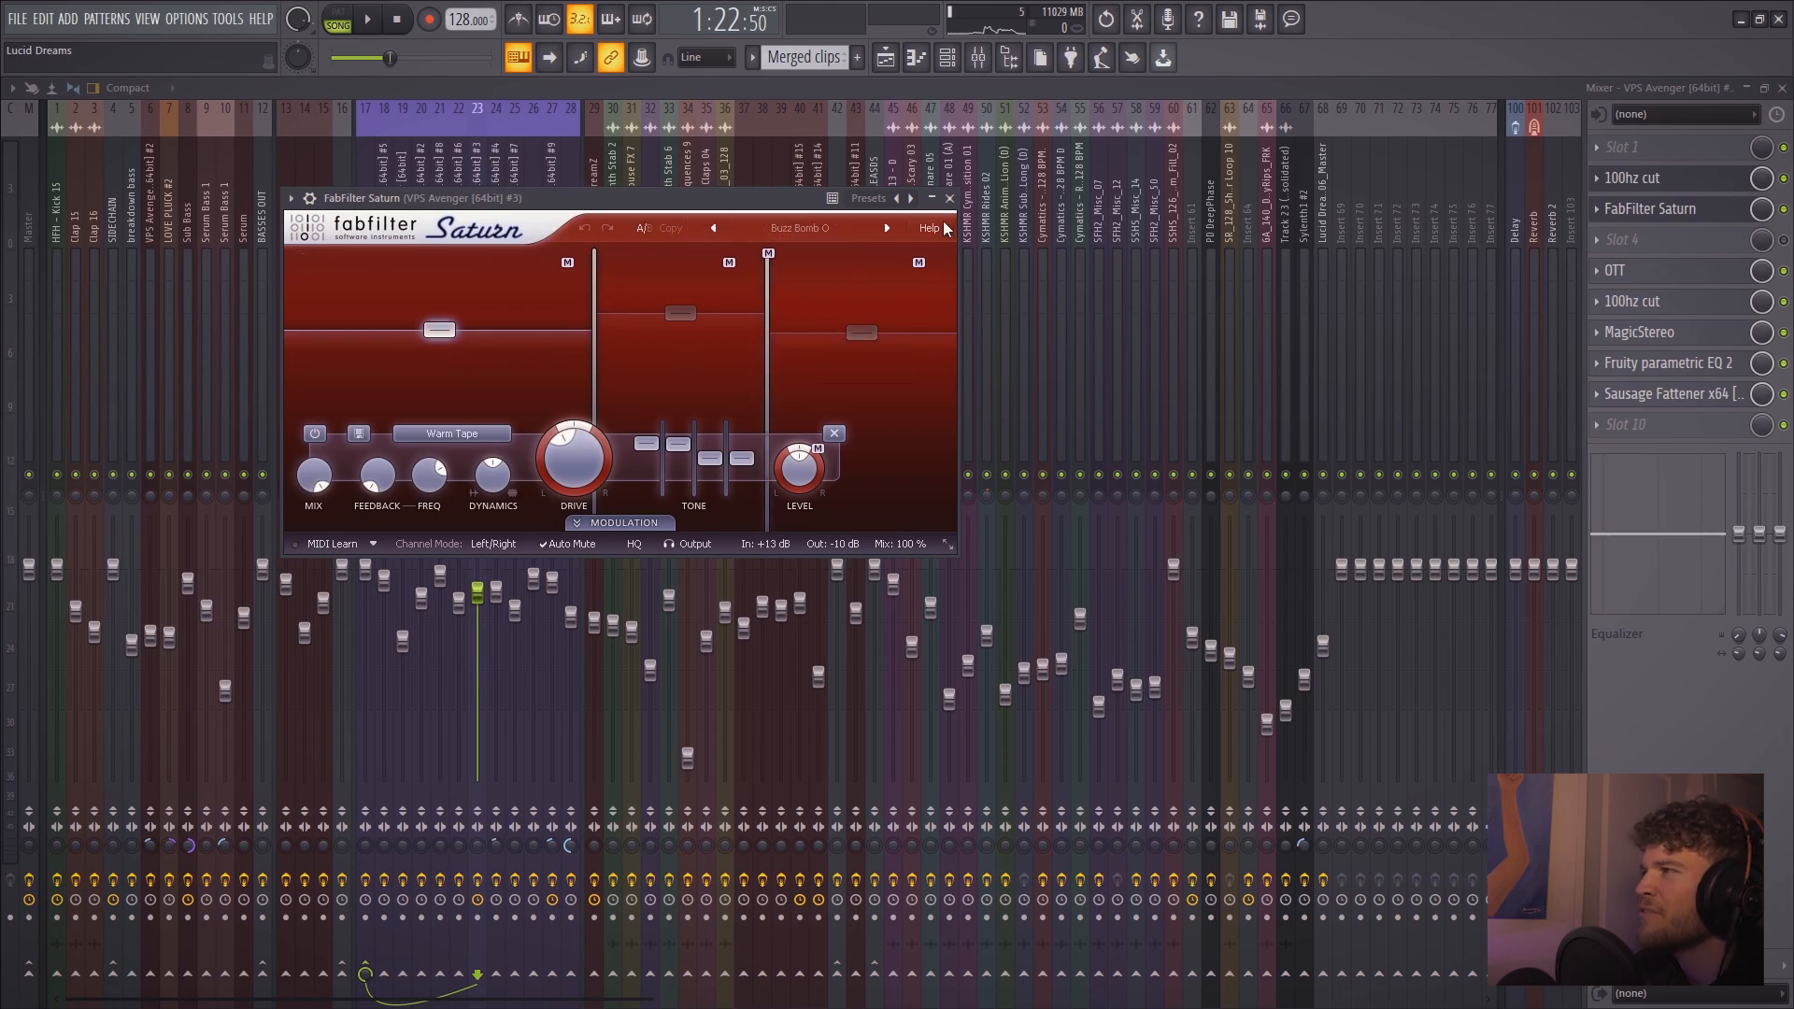
left_click(1672, 301)
left_click(1662, 270)
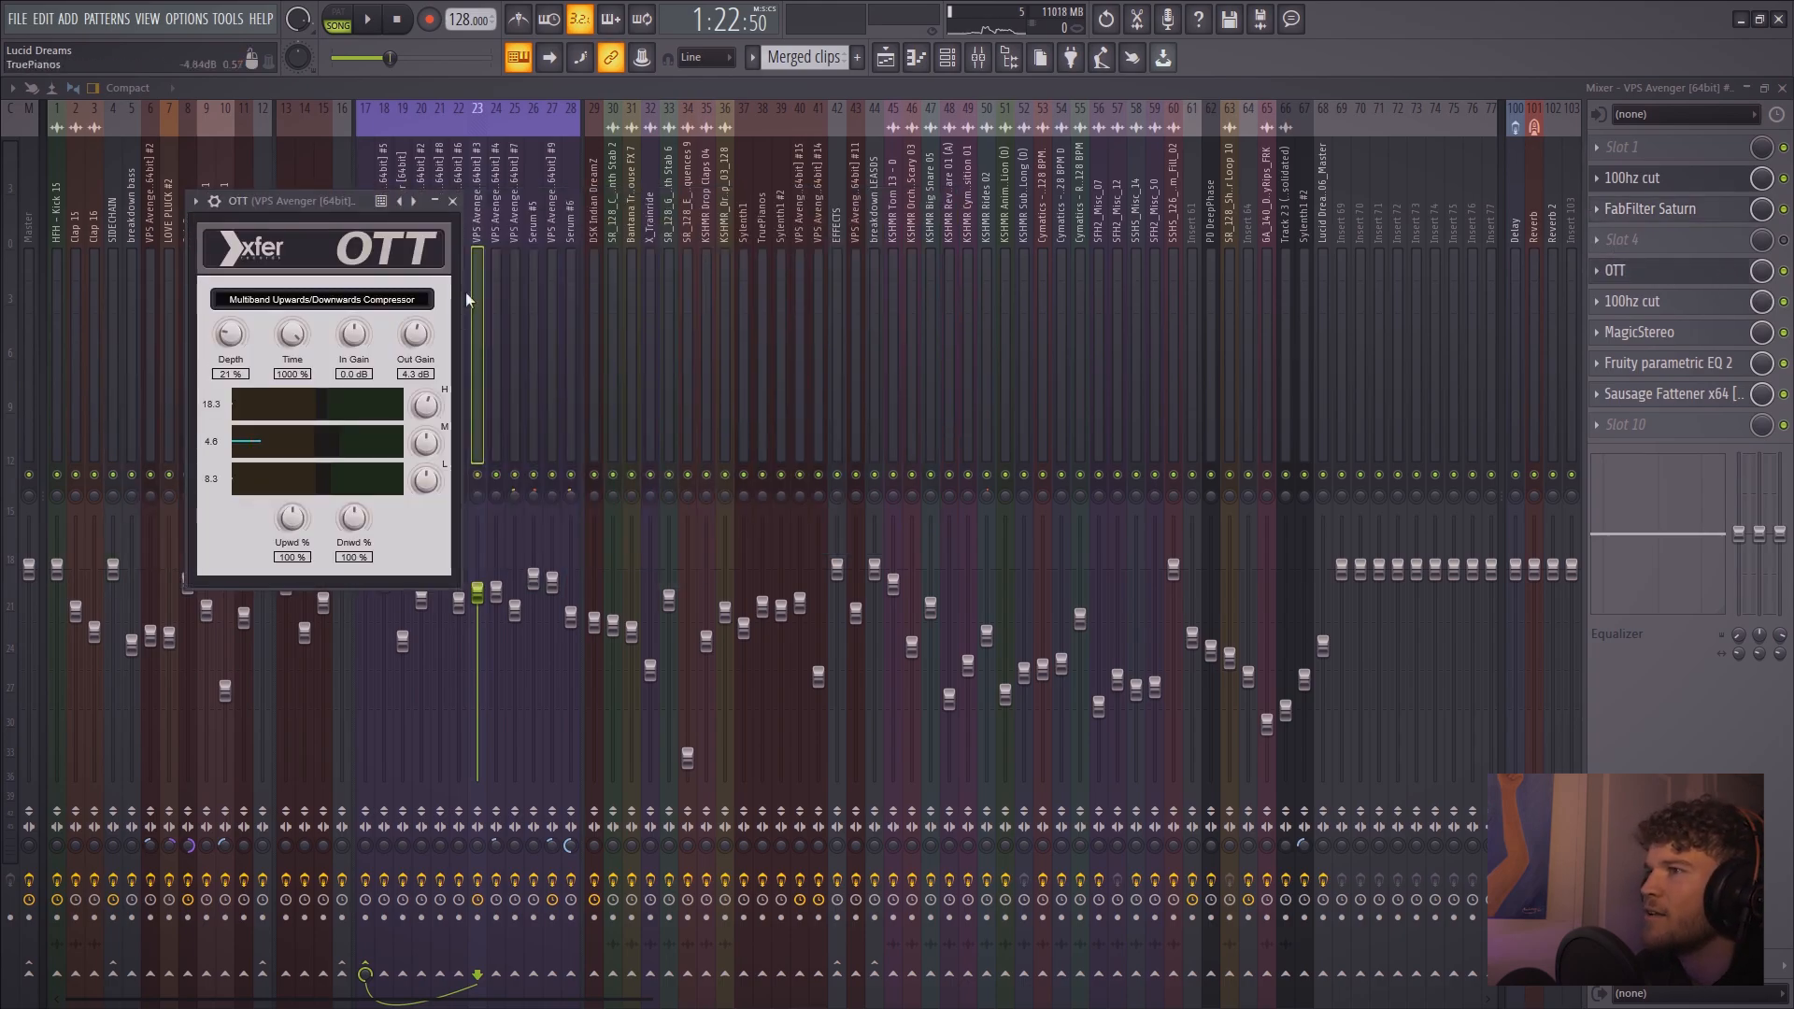
Review the second 100hz cut, MagicStereo and Fruity parametric EQ 2 settings on VPS Avenger #3, and close their windows
left_click(1672, 301)
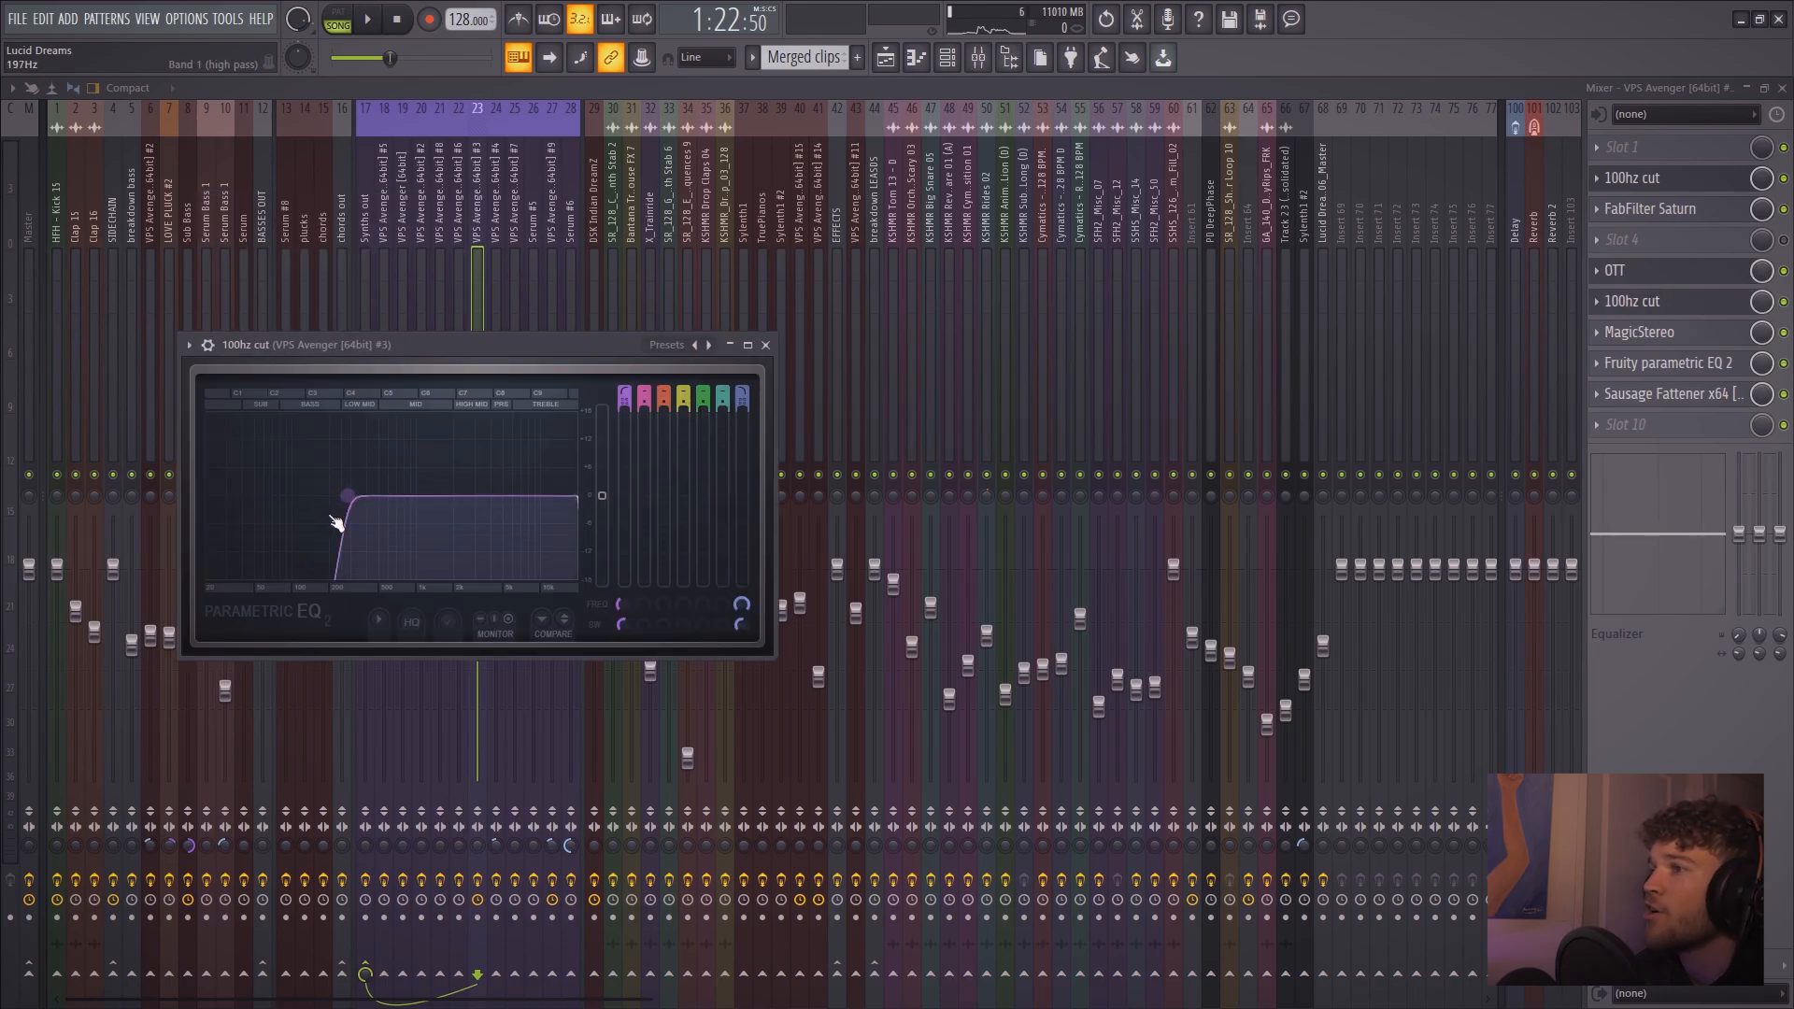
left_click(1640, 332)
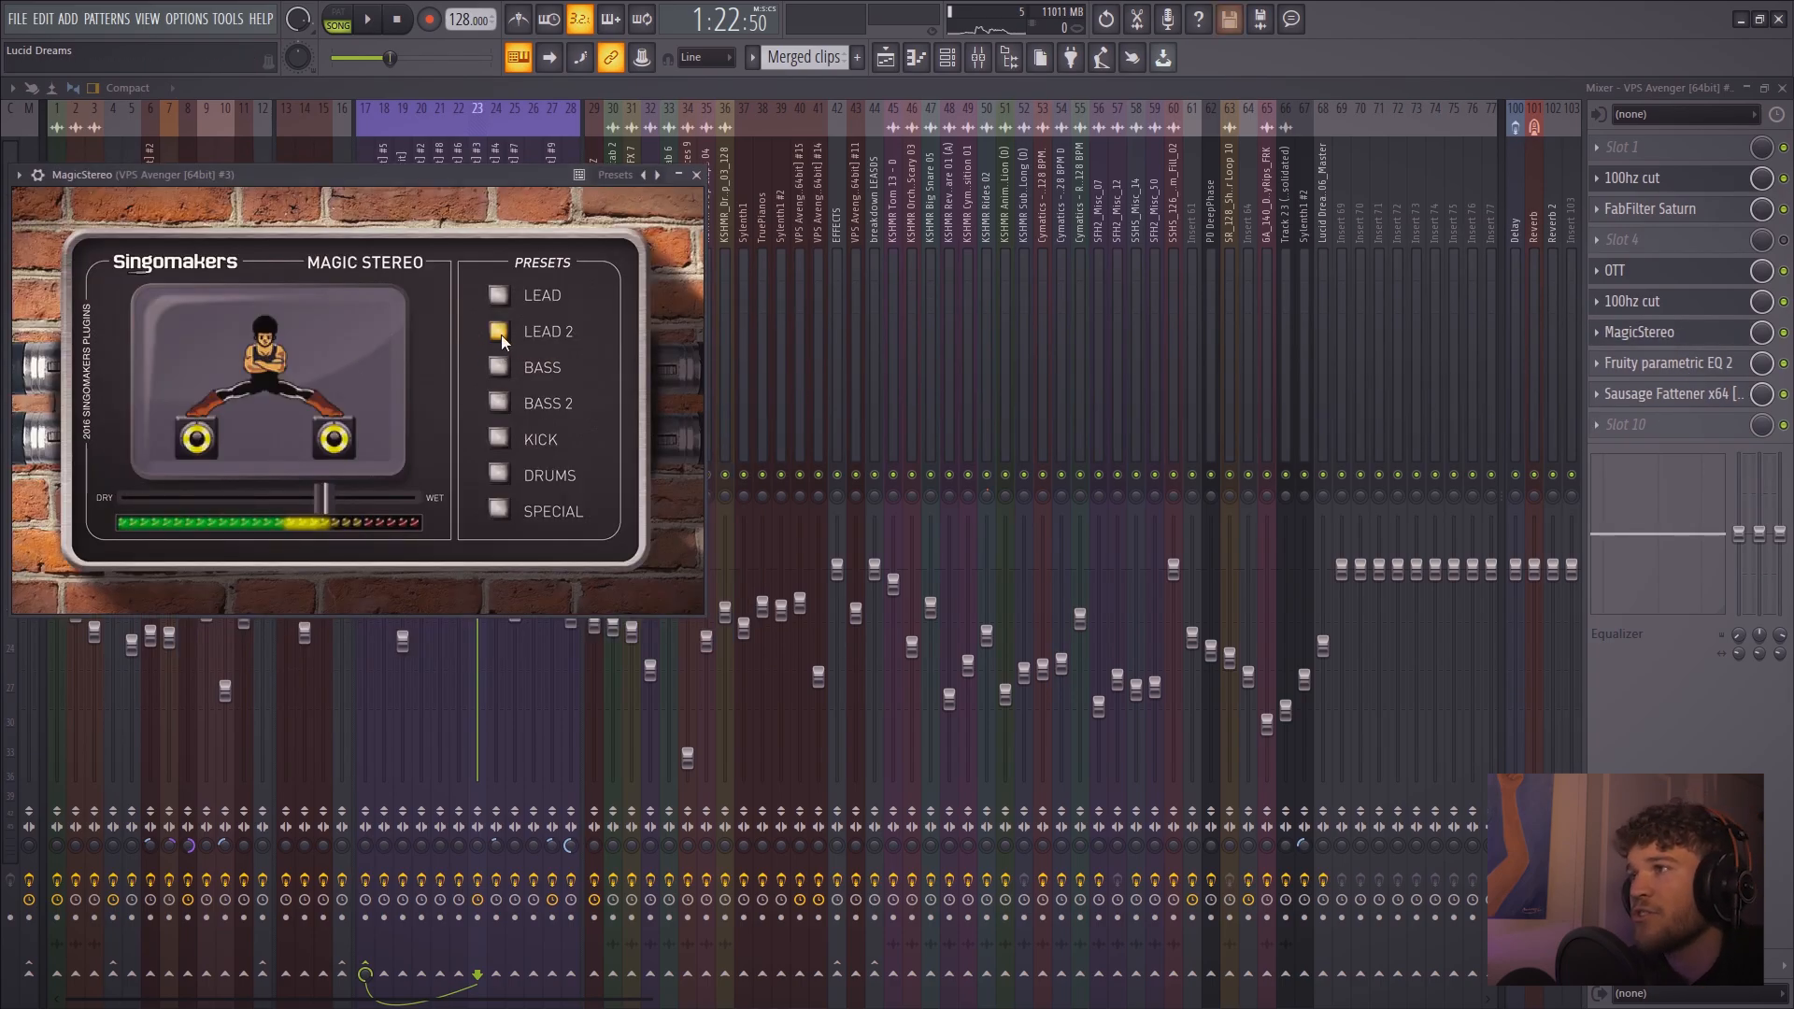
left_click(696, 175)
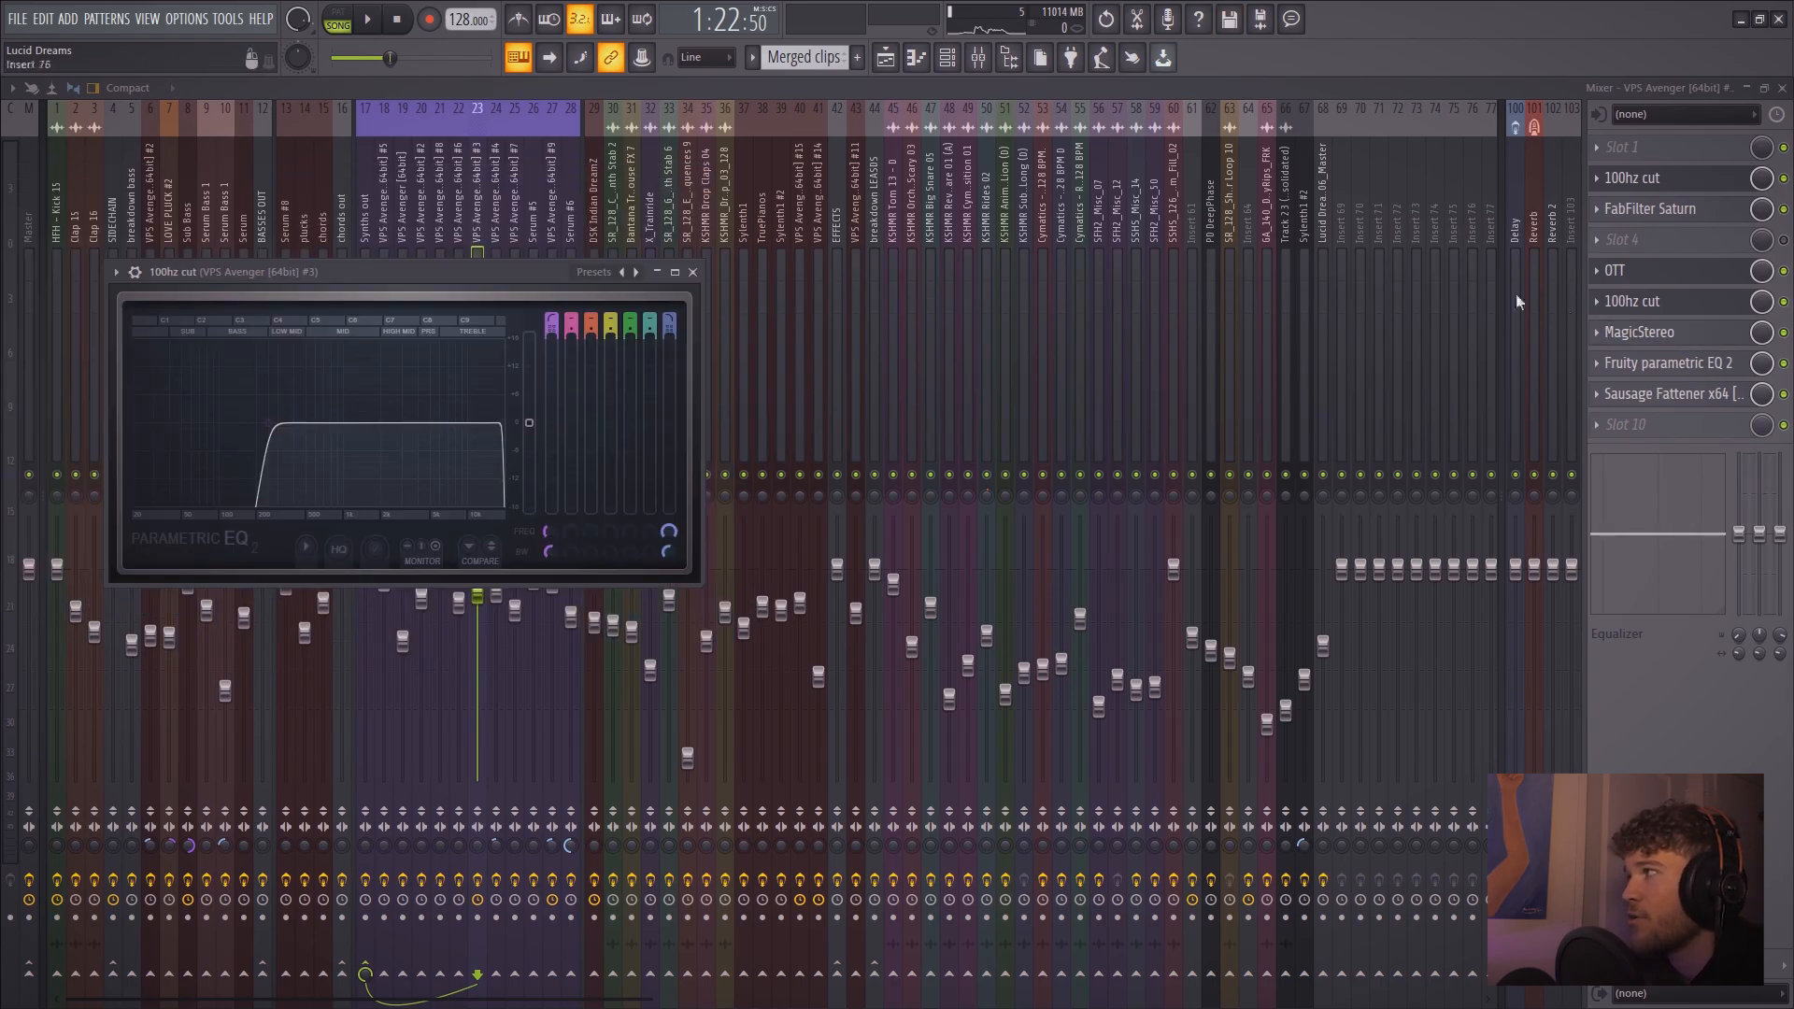
left_click(1681, 362)
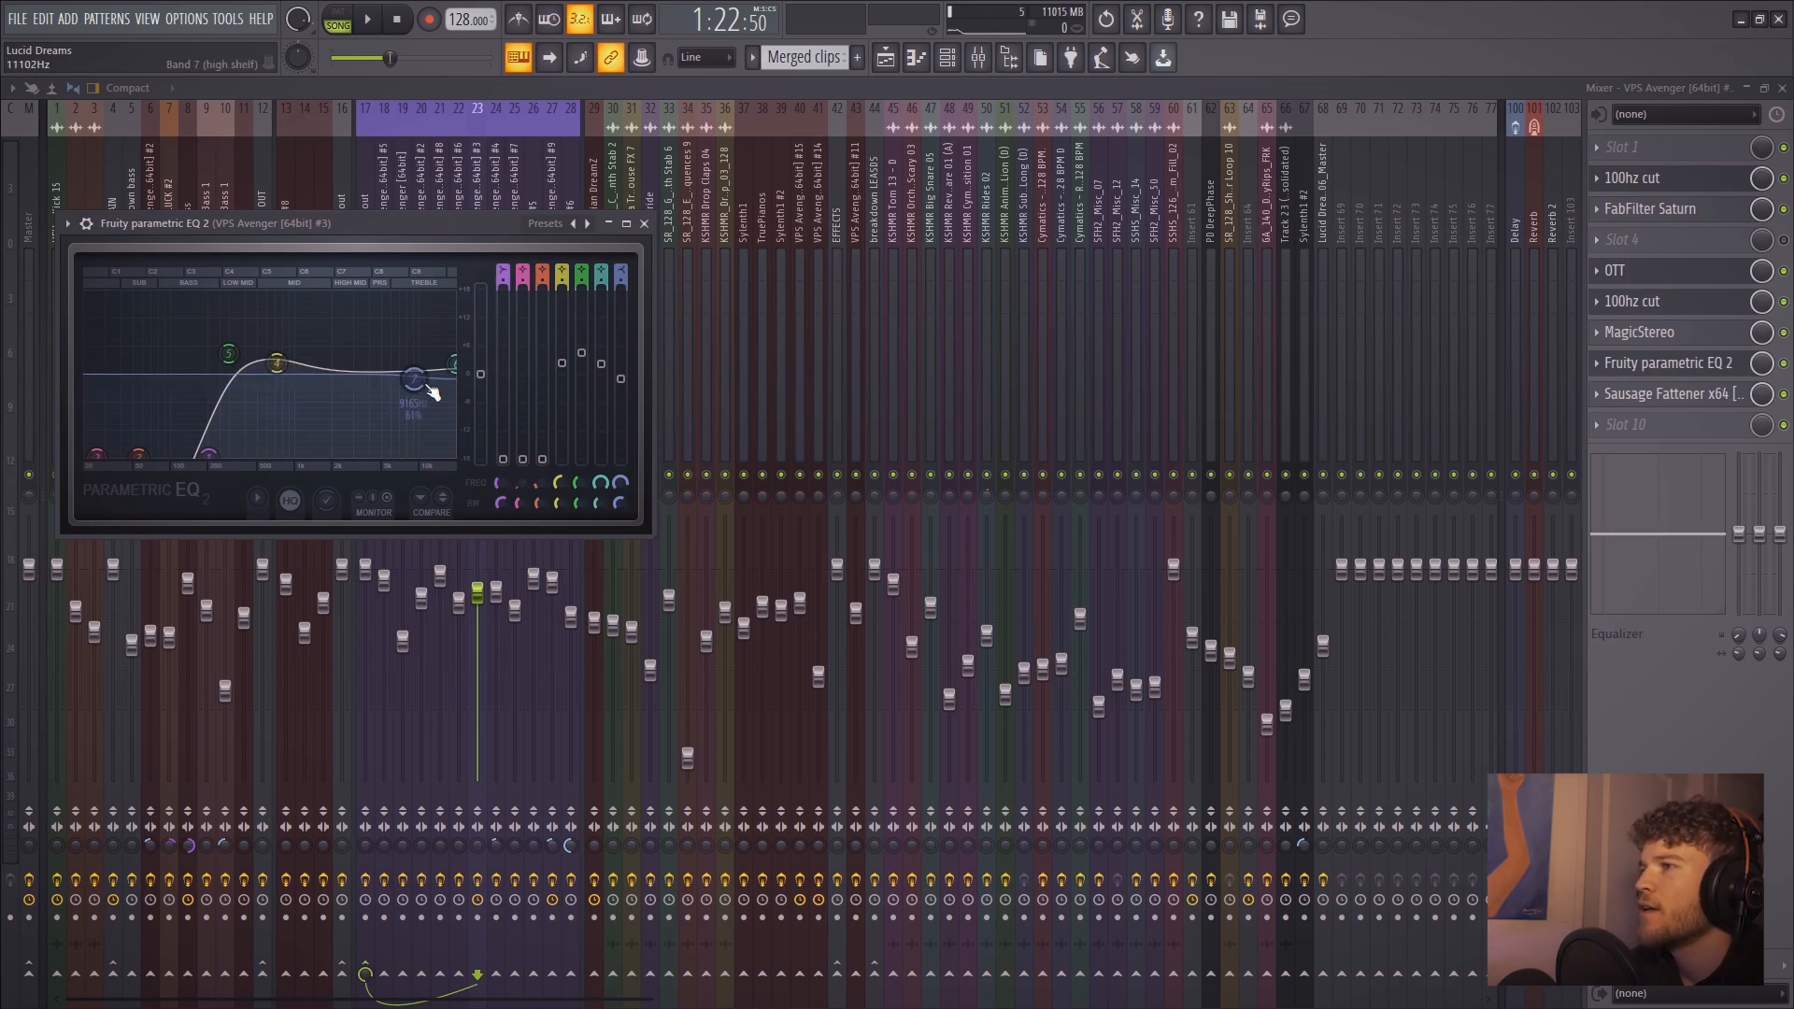
key("Escape")
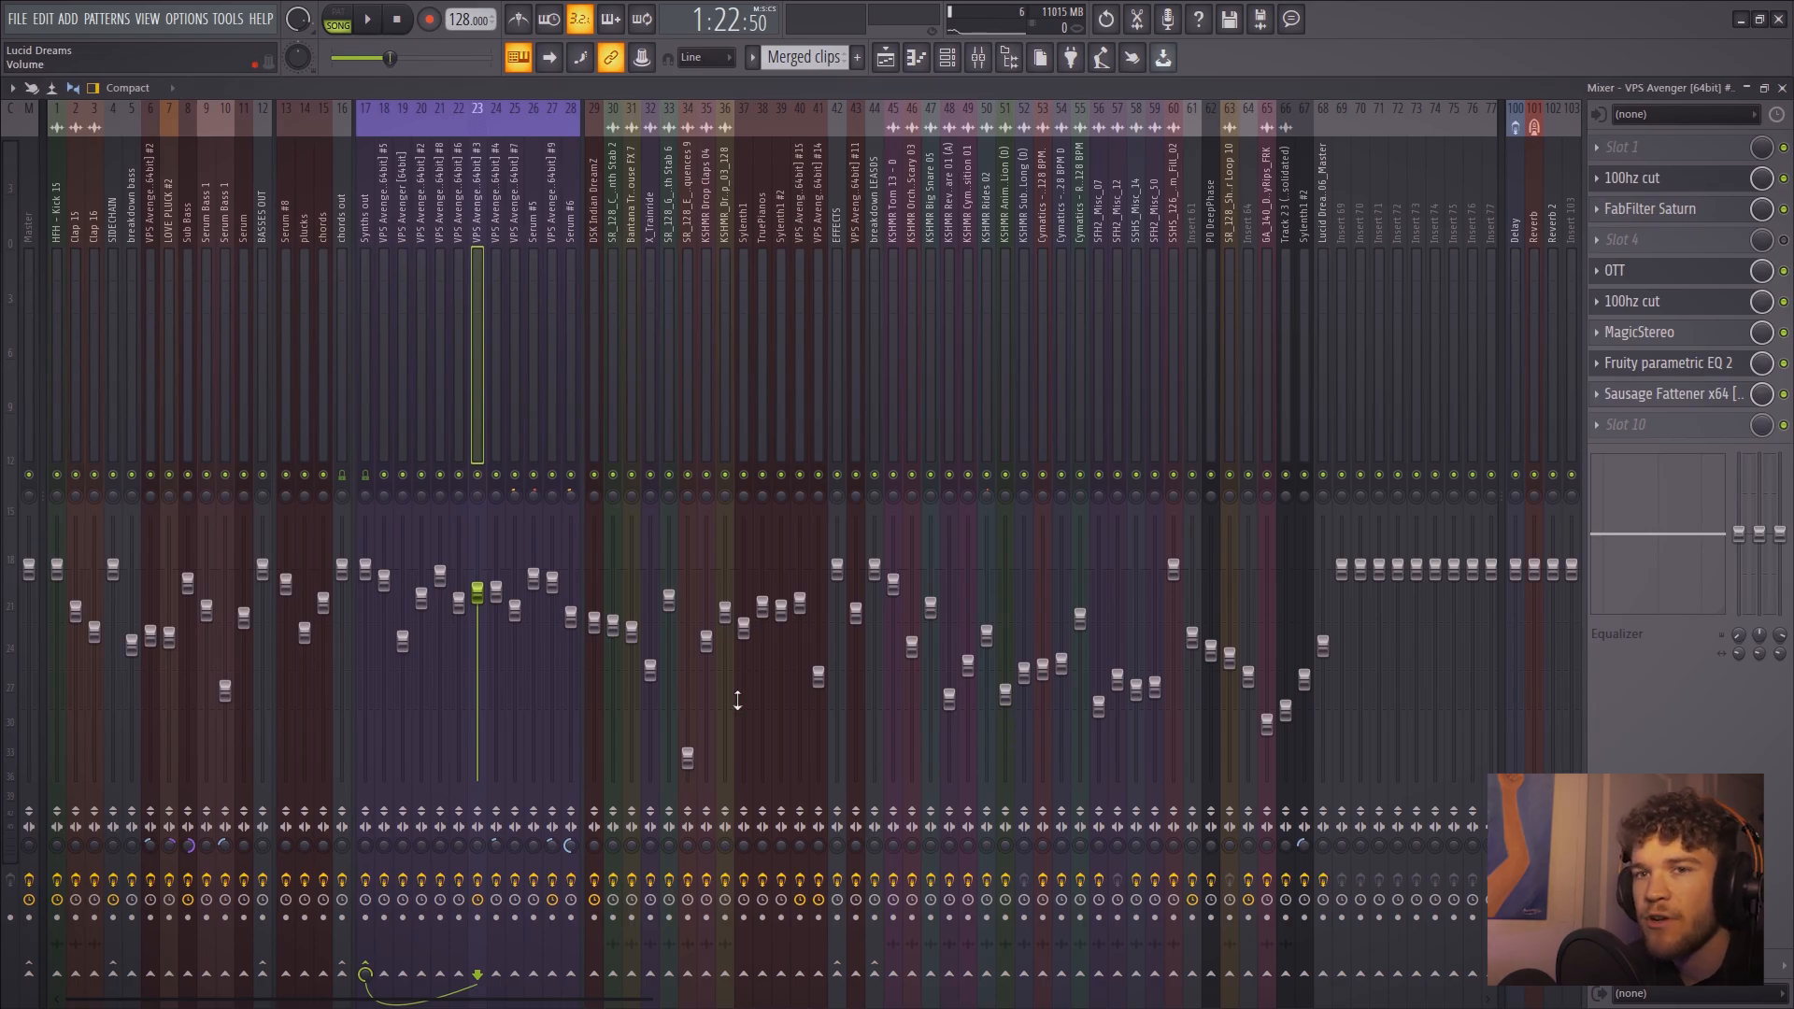
Audition VPS Avenger #5 from the channel rack and show the effect chain on its mixer track
key("F6")
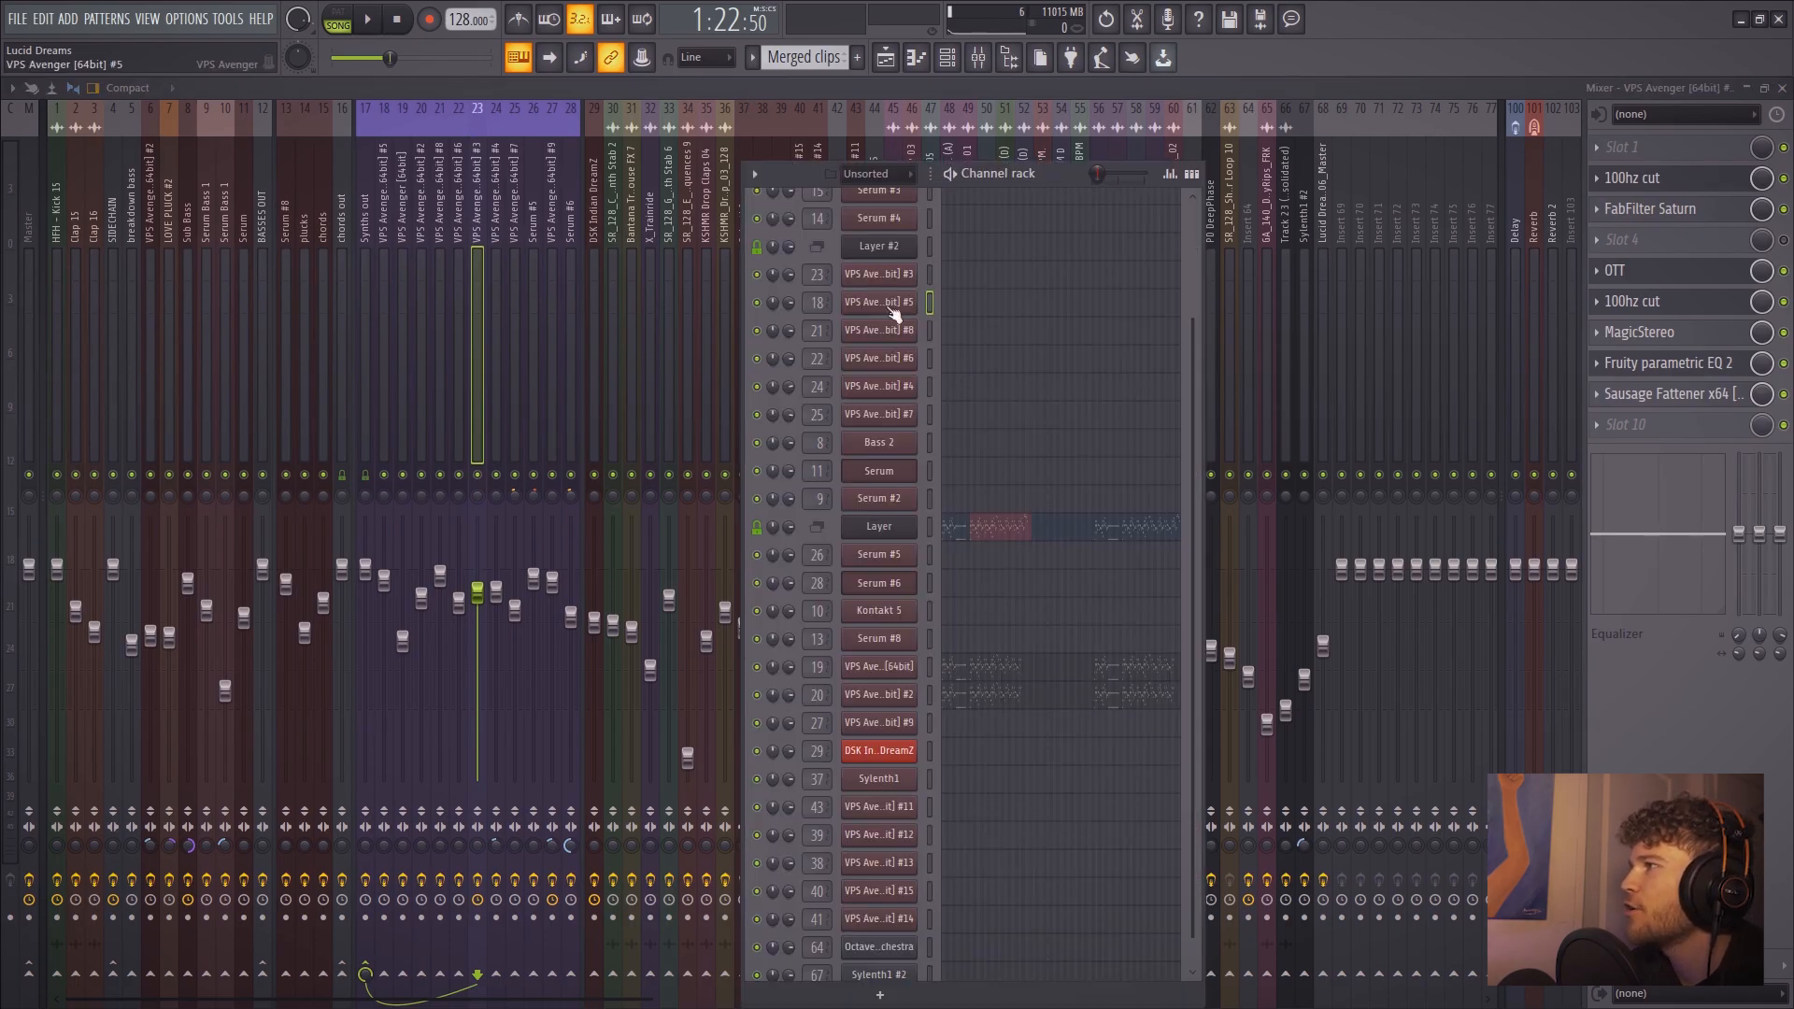
key("q")
key("q")
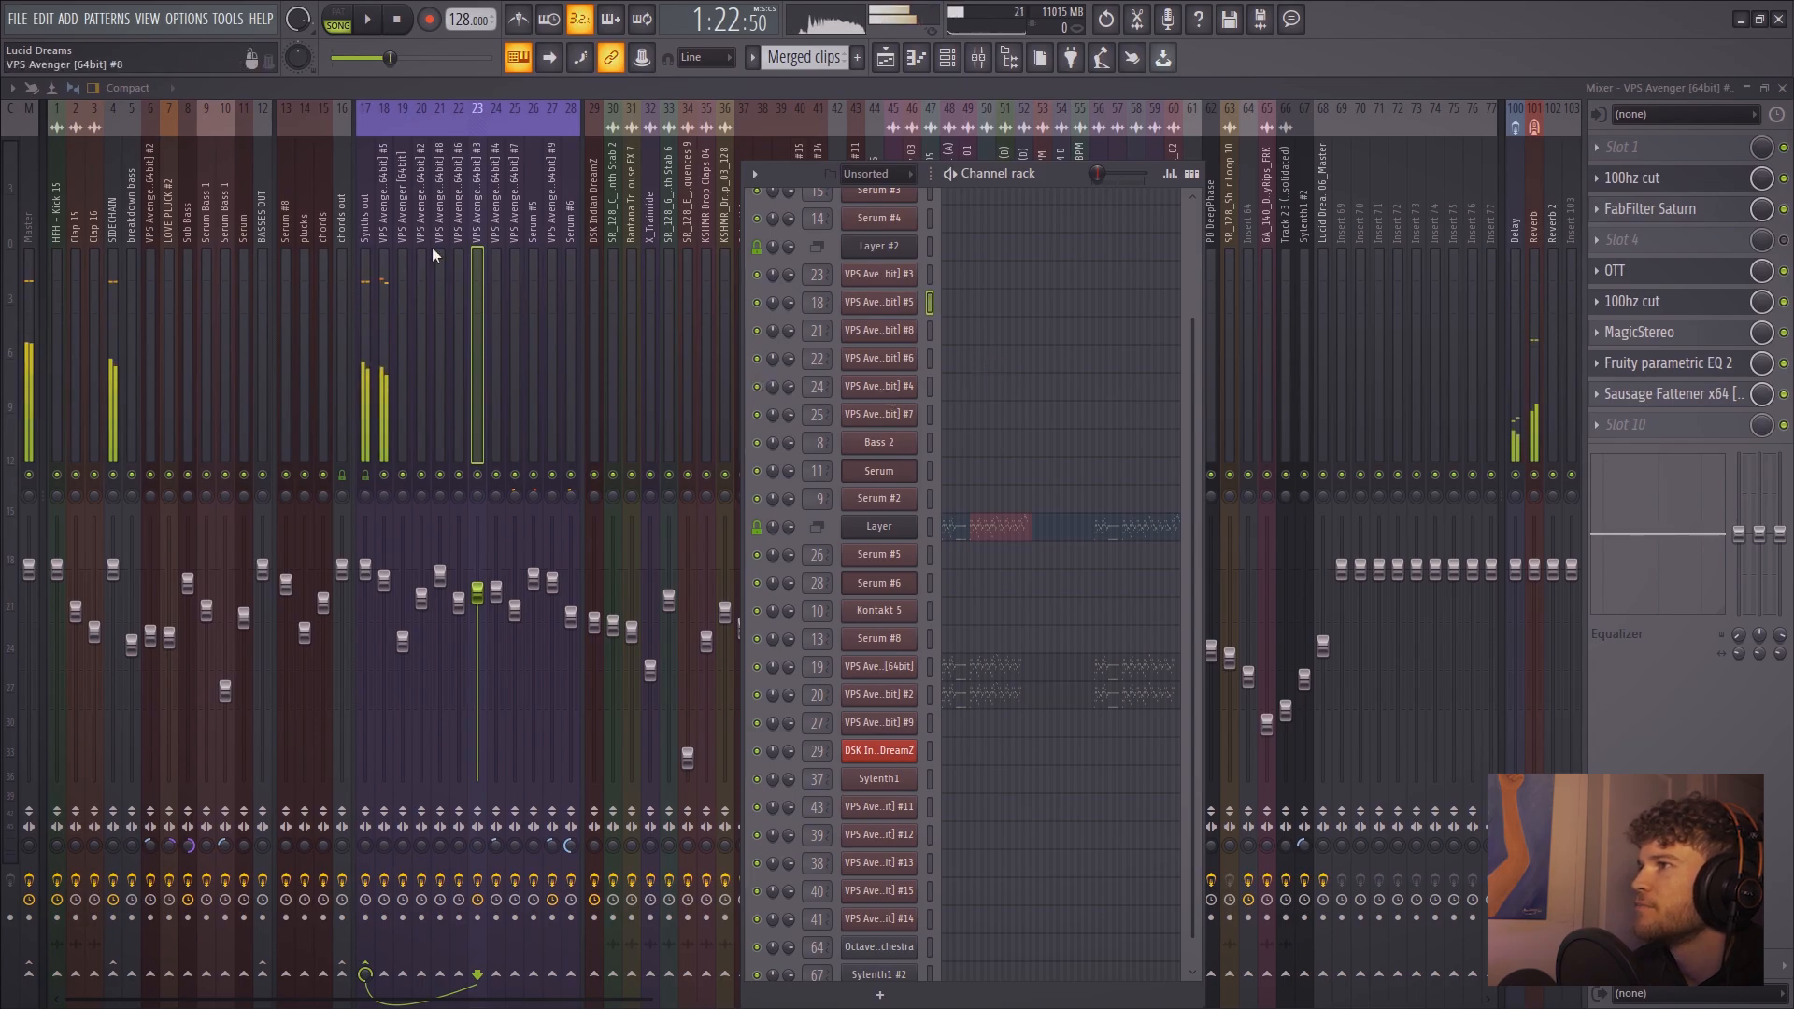
key("F6")
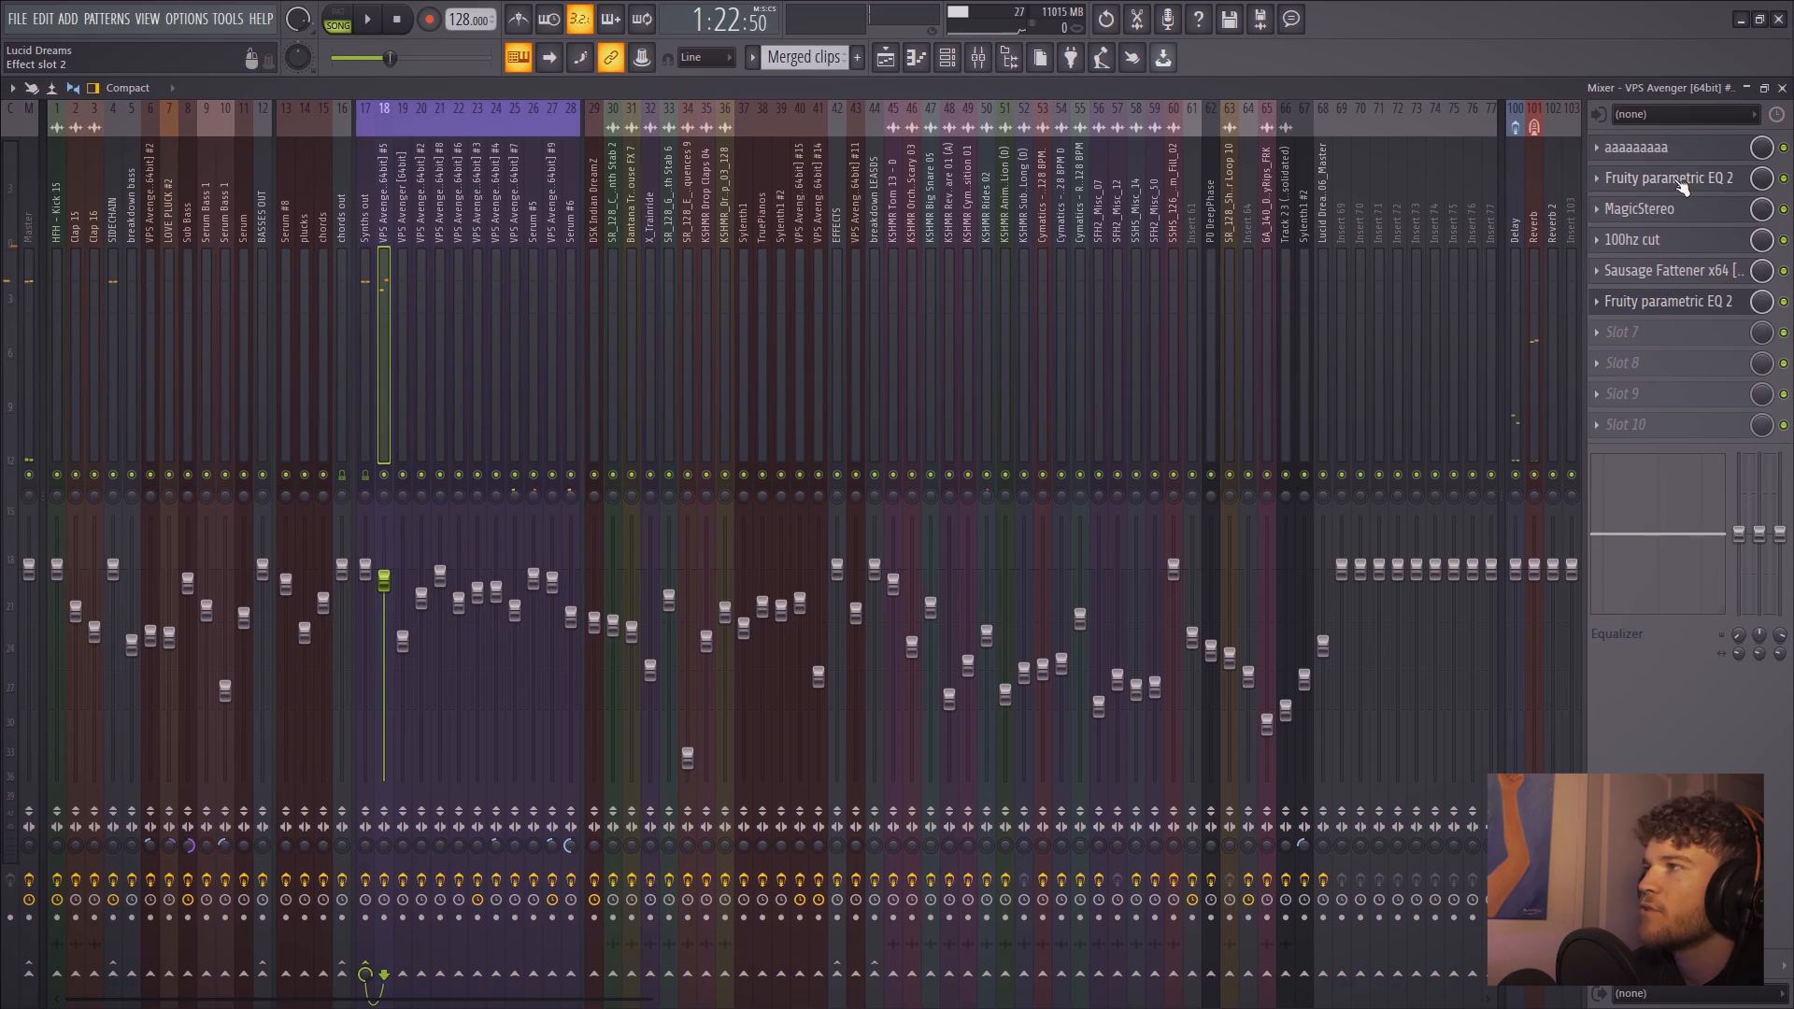
Audition VPS Avenger #8 with its mixer track's effects disabled and enabled
key("F6")
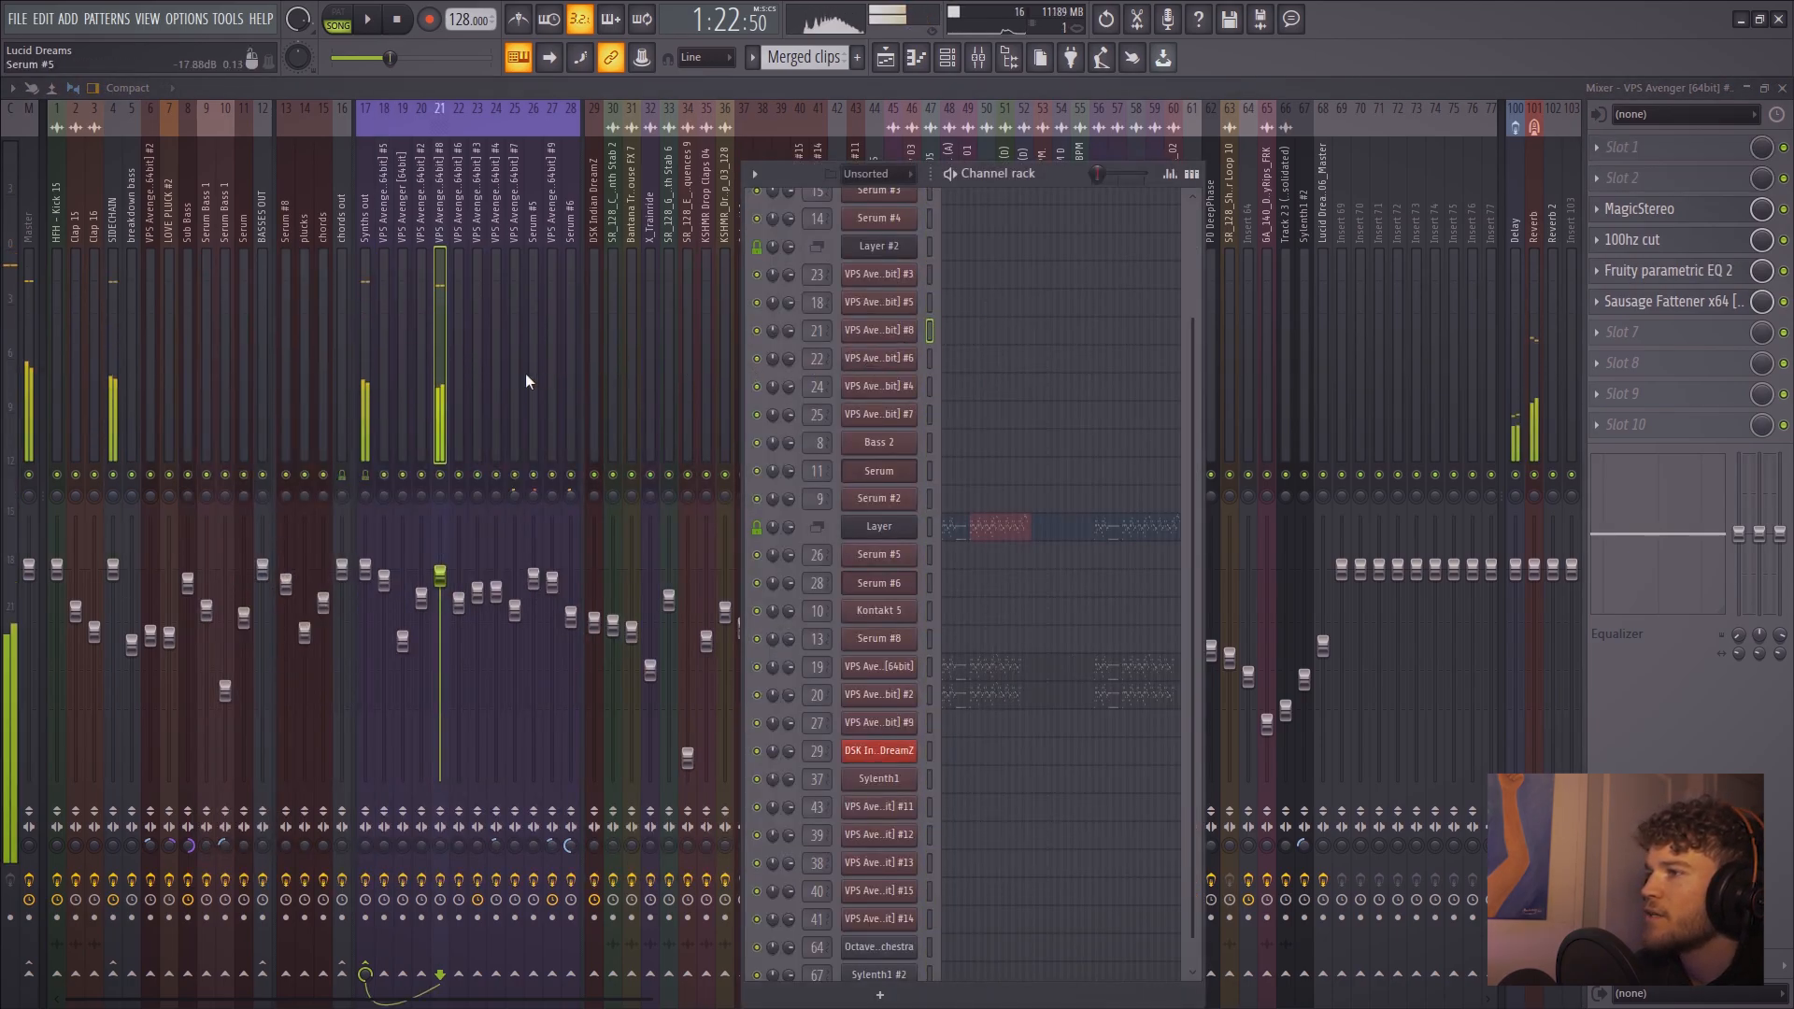
left_click(447, 881)
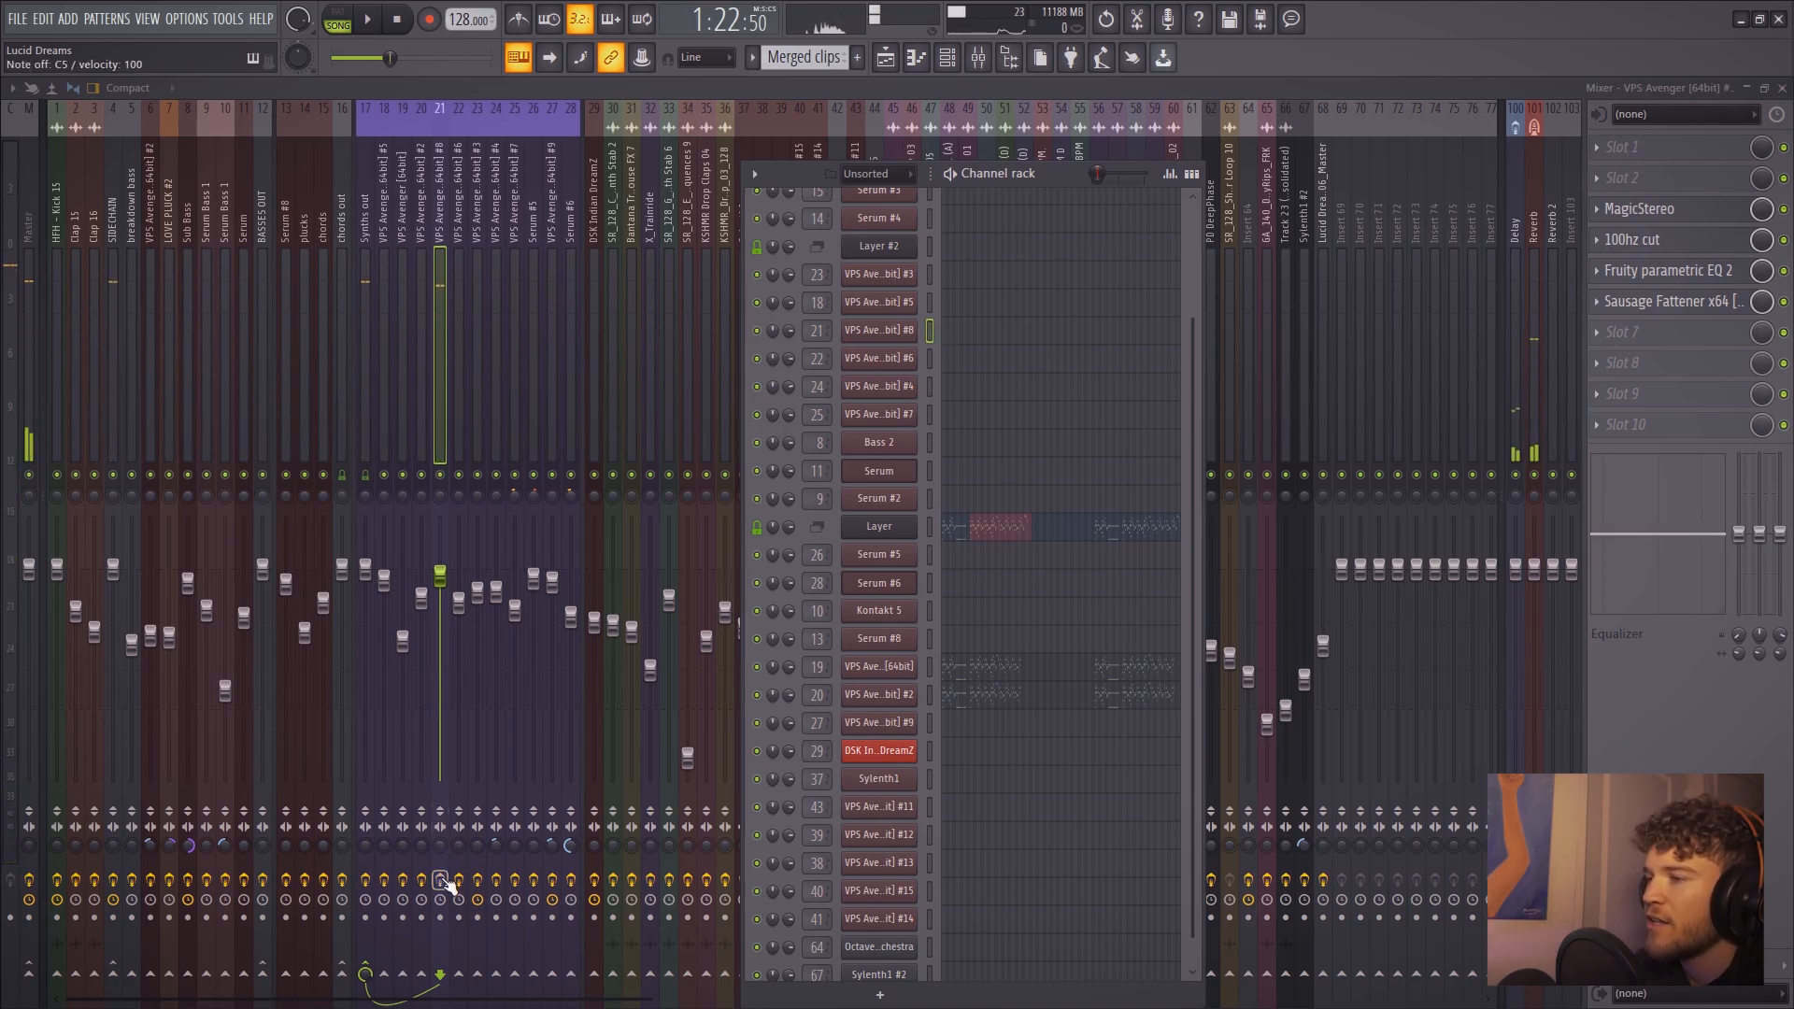
left_click(447, 883)
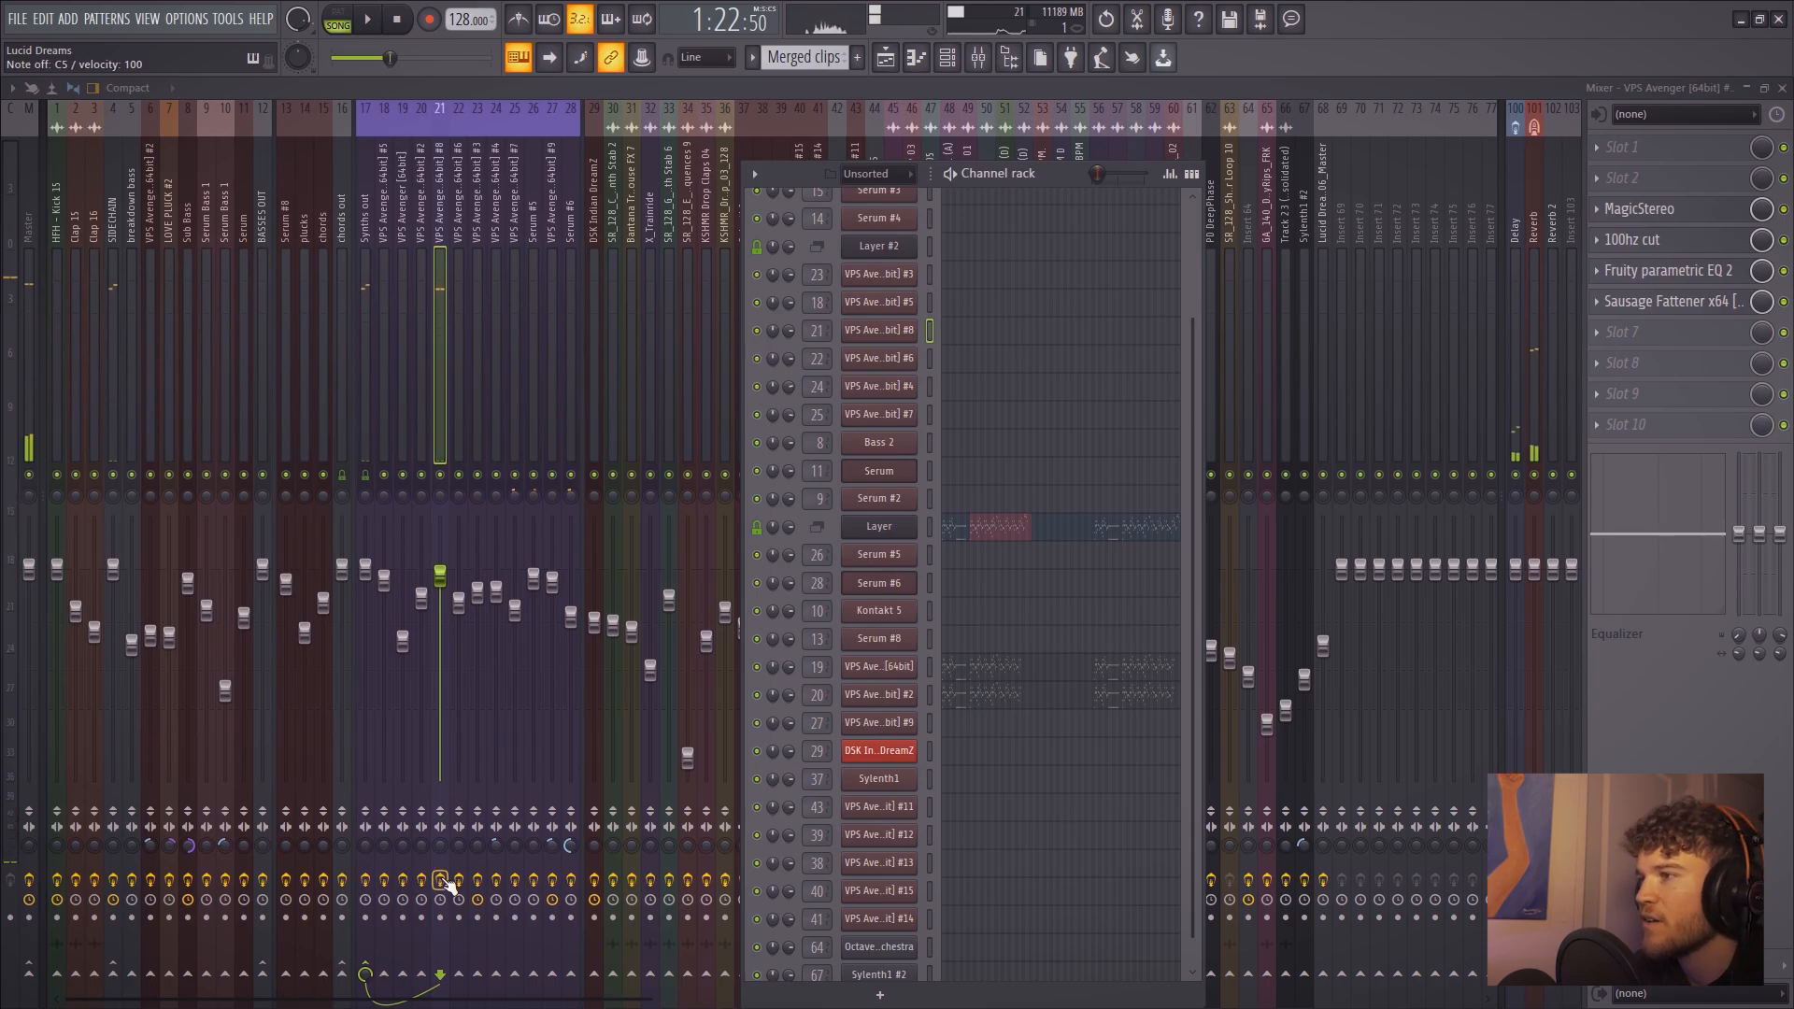
Review the Fruity parametric EQ 2, 100hz cut and Sausage Fattener settings on the VPS Avenger #8 mixer track
left_click(1719, 271)
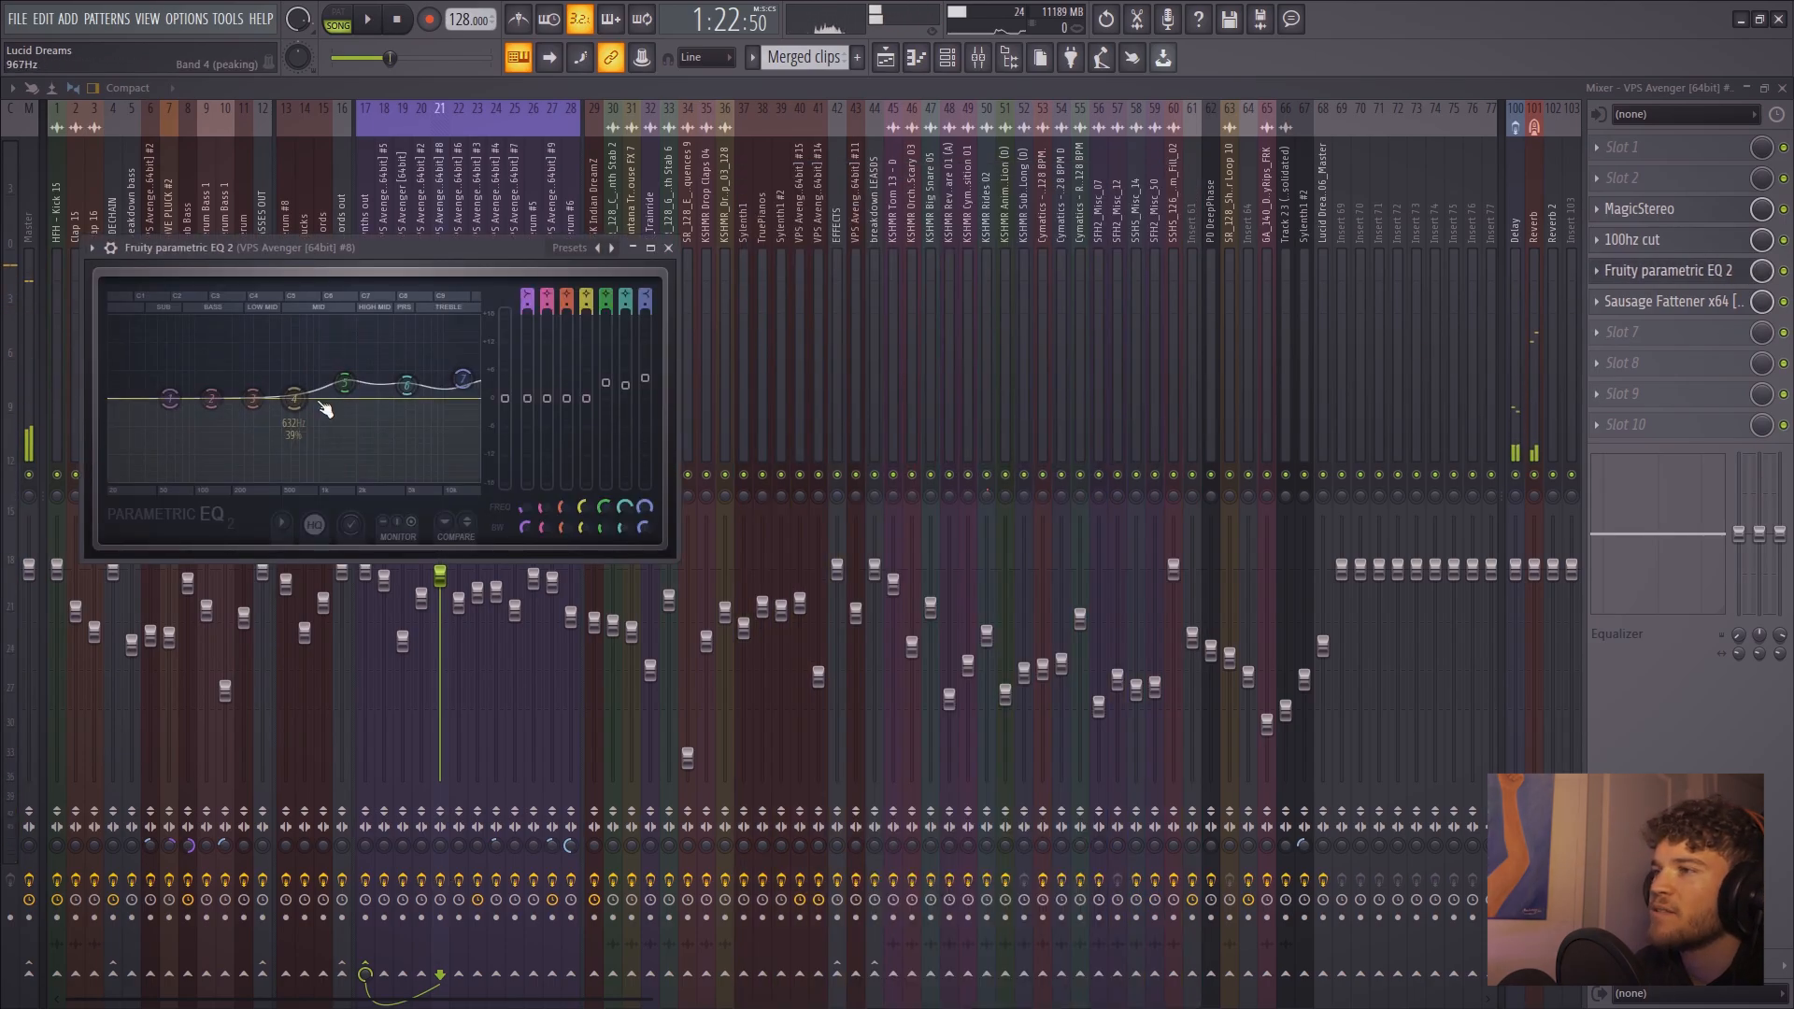
left_click(1649, 240)
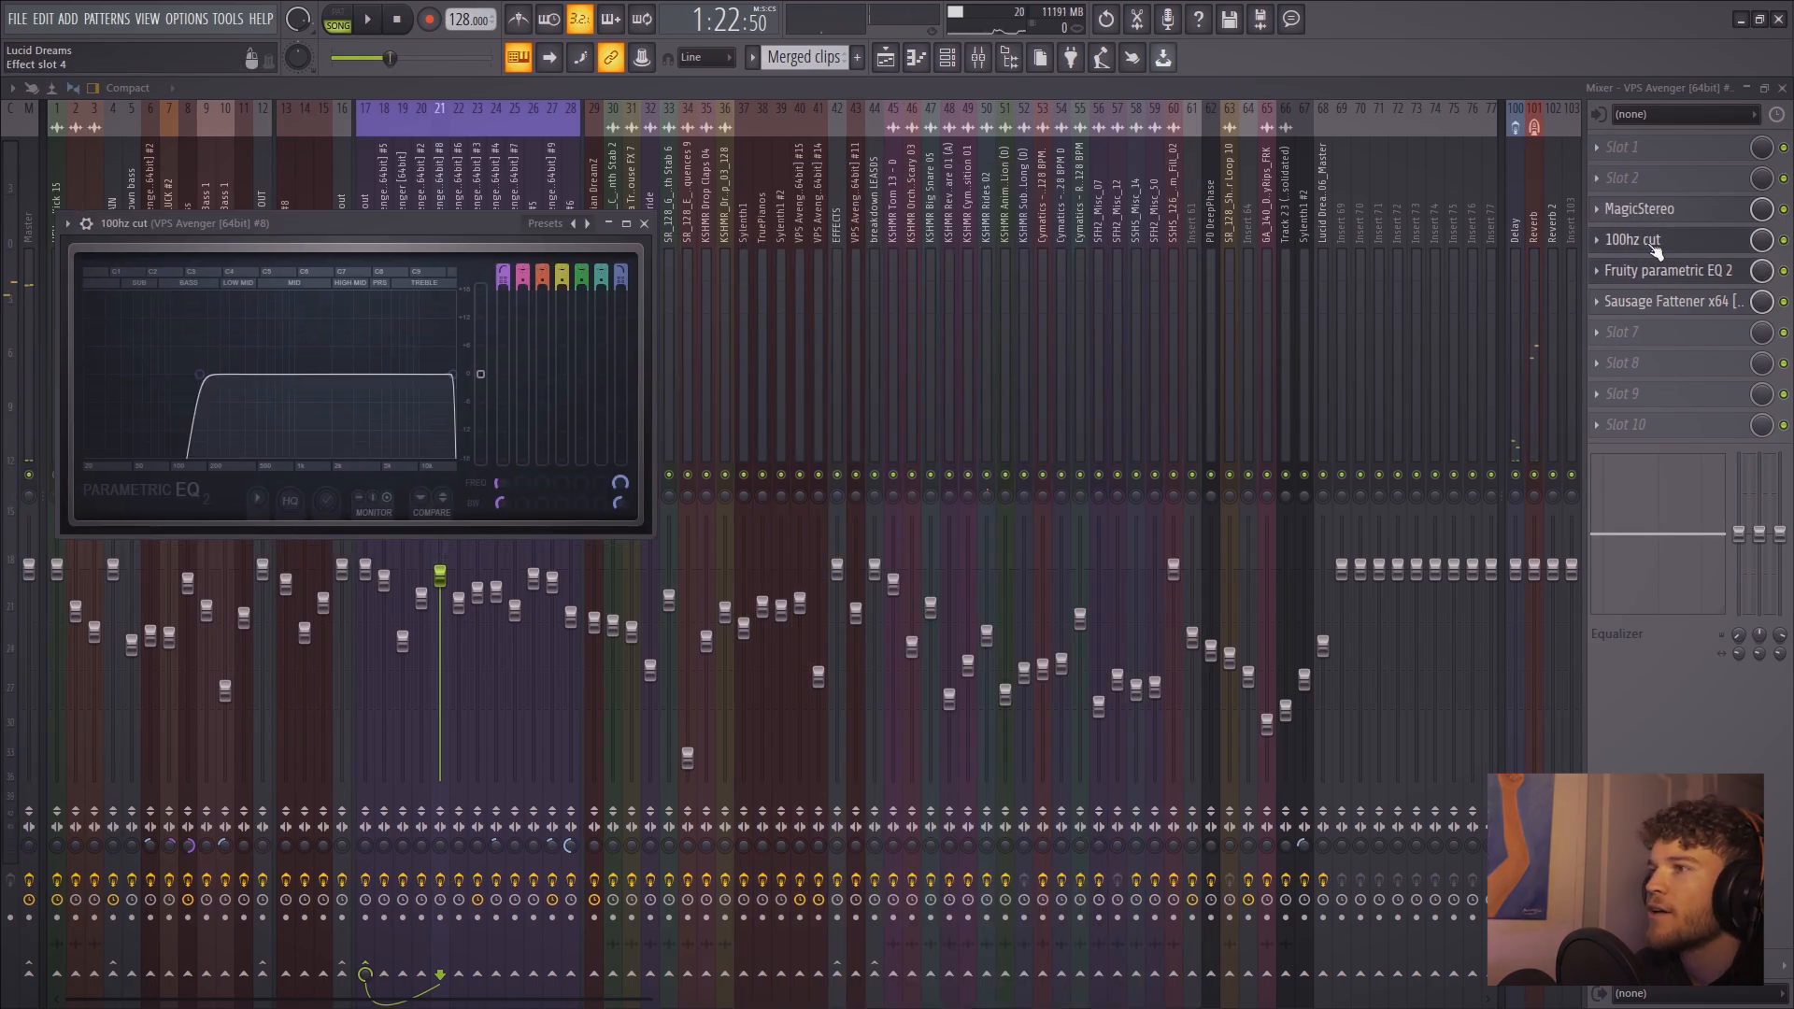
left_click(1692, 271)
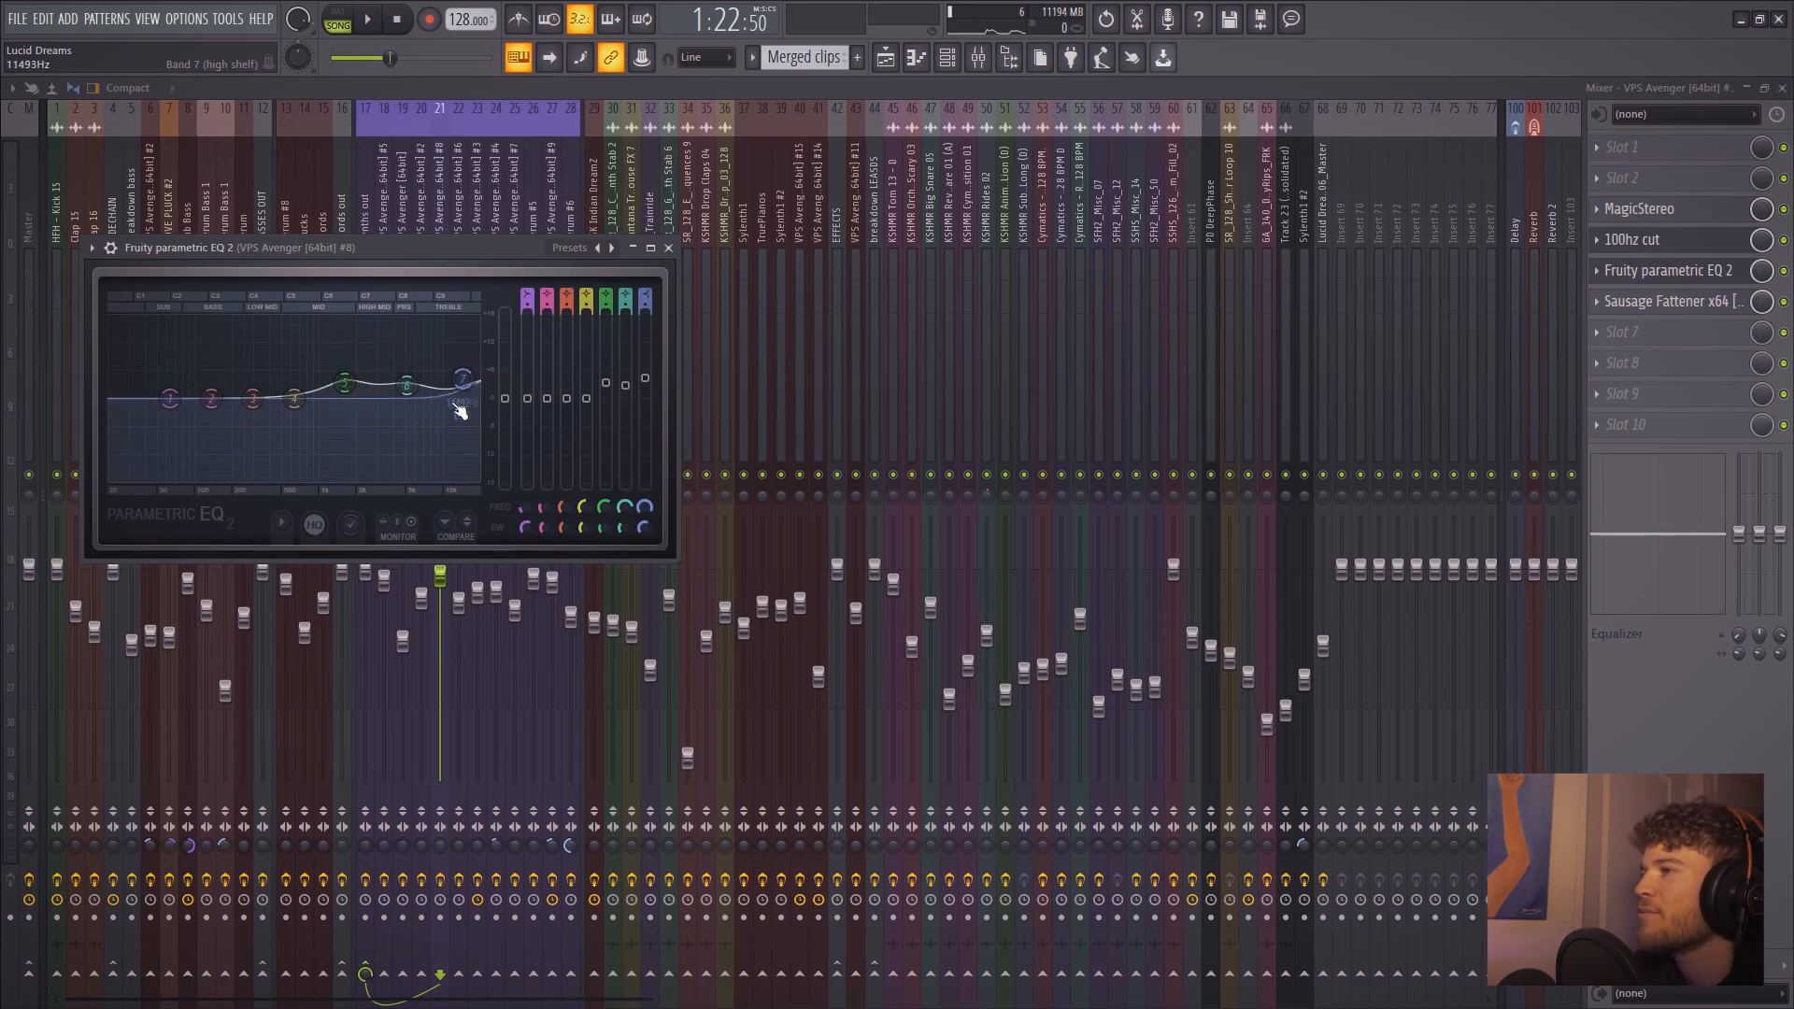
left_click(1694, 305)
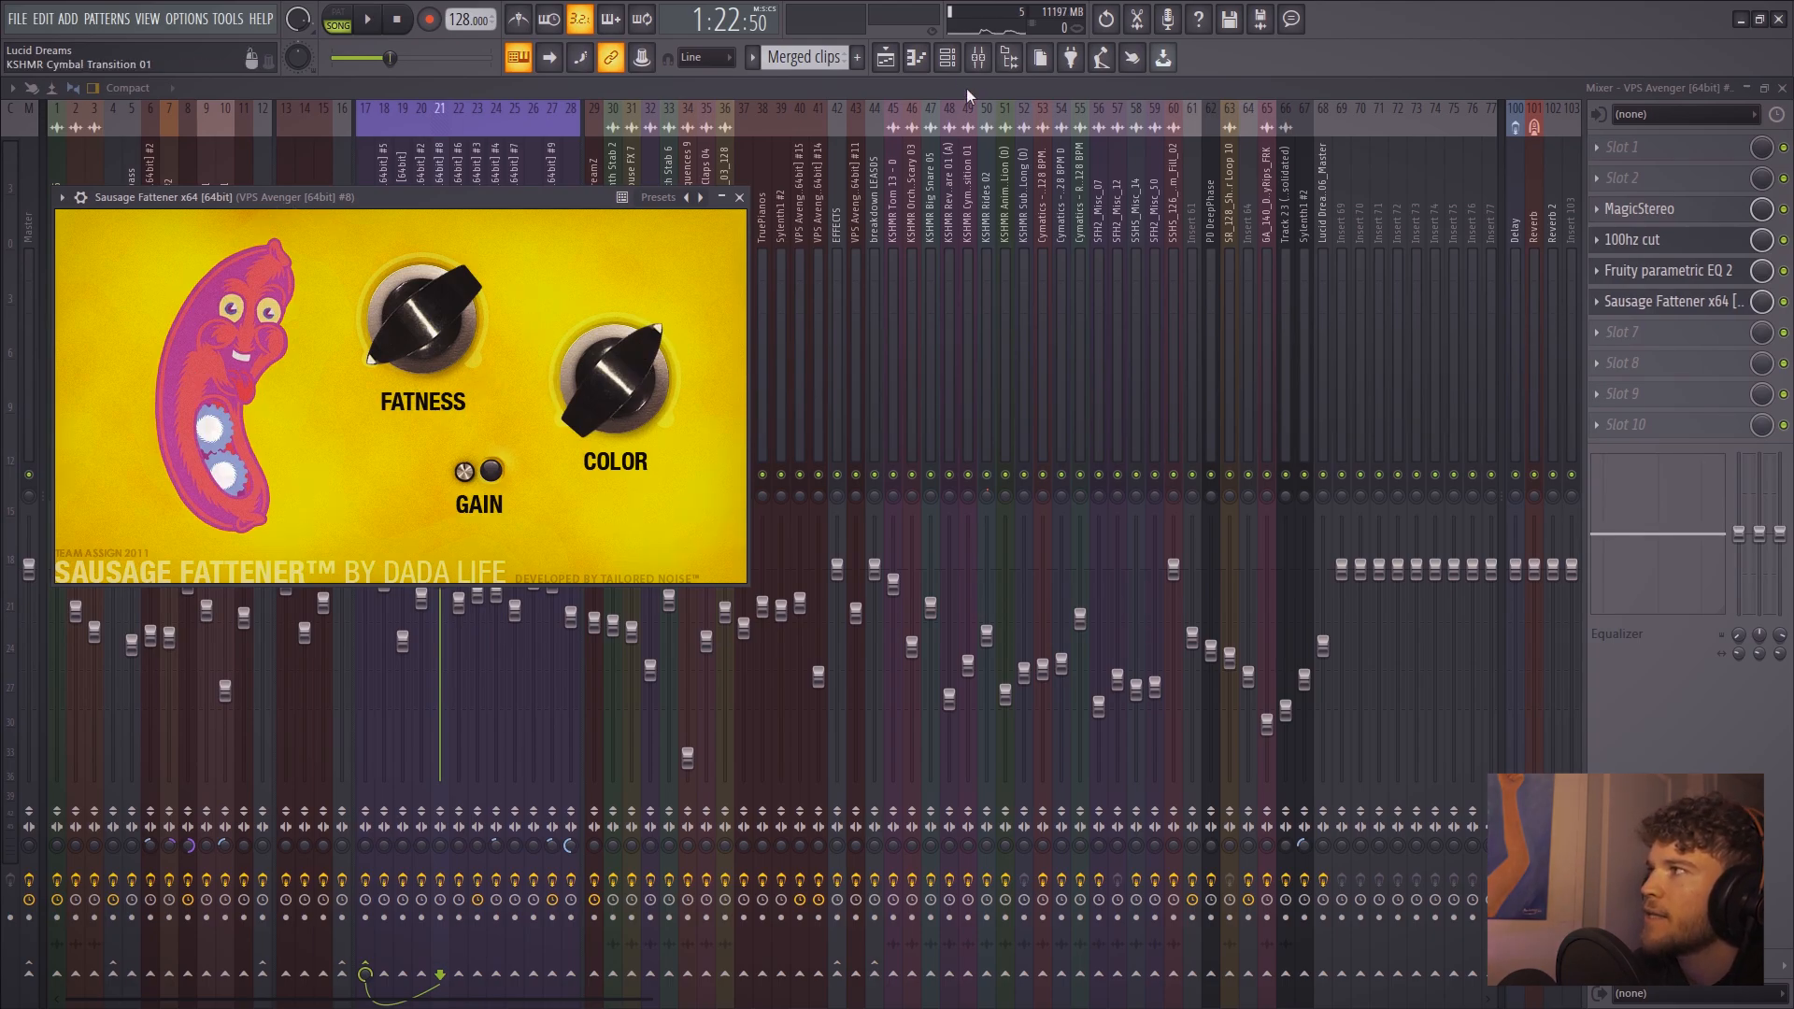
Audition VPS Avenger #6 from the channel rack and select its mixer track to show the effect chain
left_click(946, 57)
left_click(931, 362)
left_click(708, 90)
key("q")
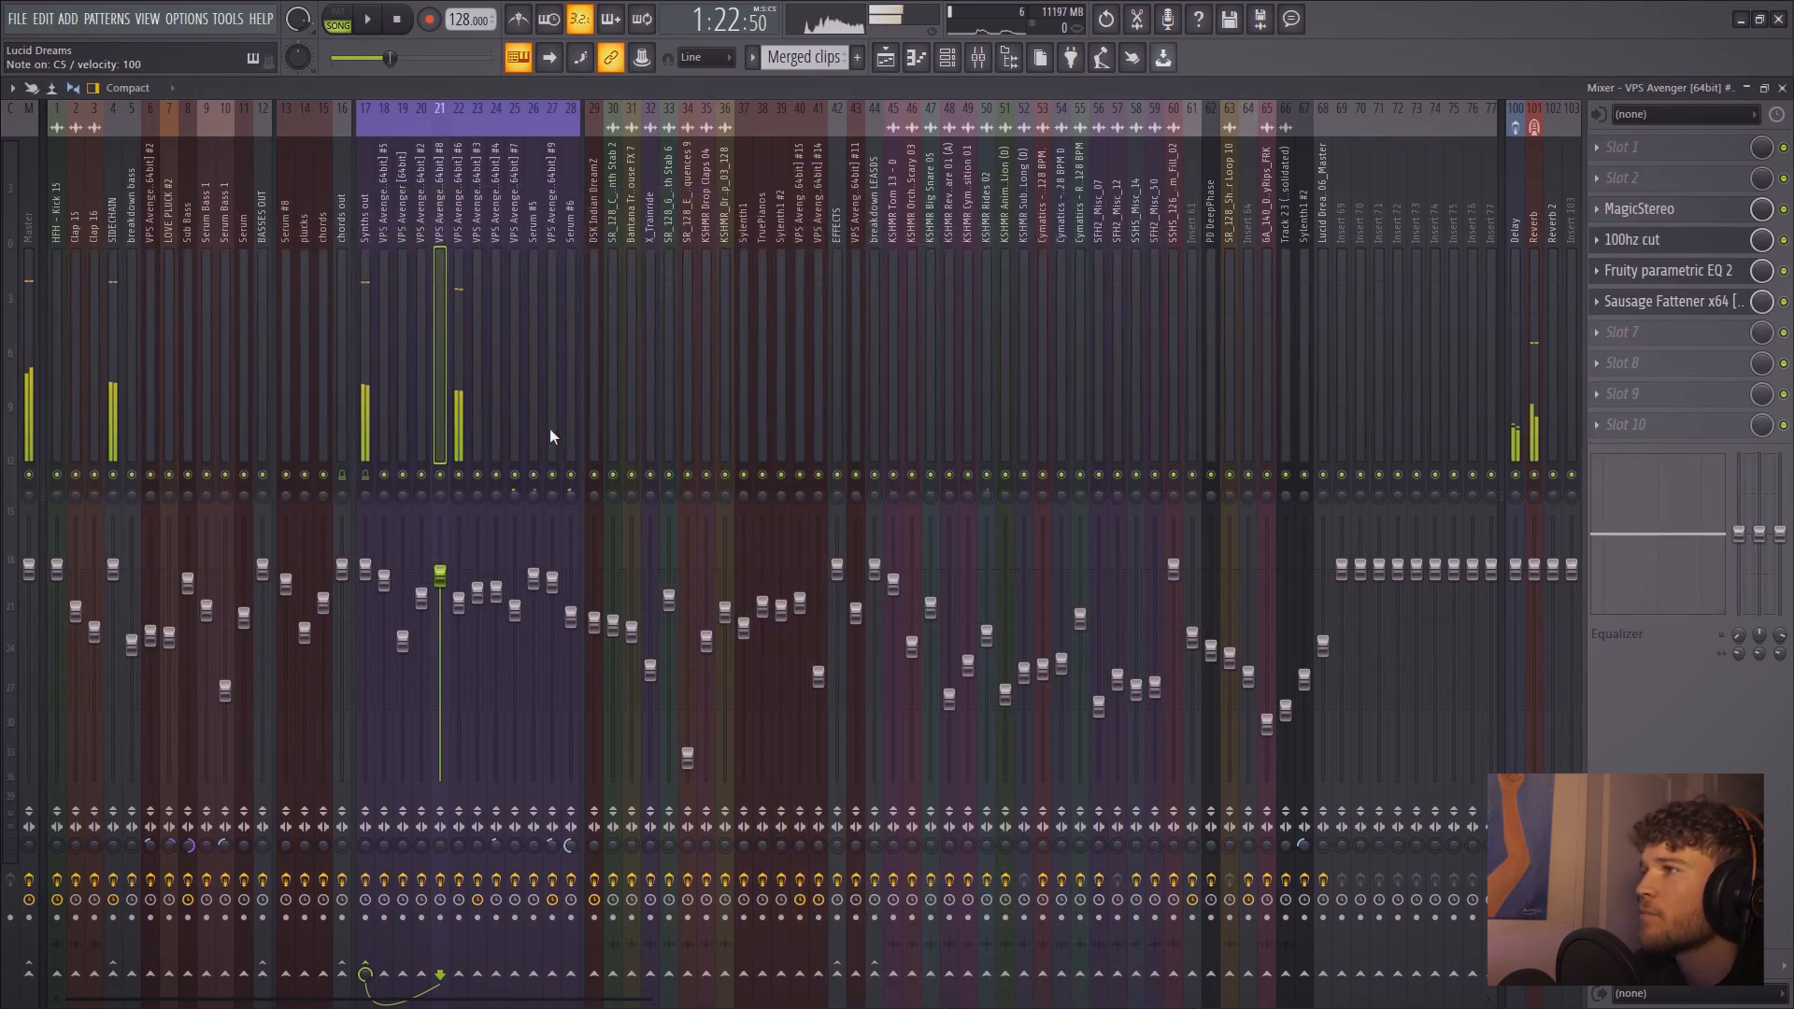
left_click(456, 390)
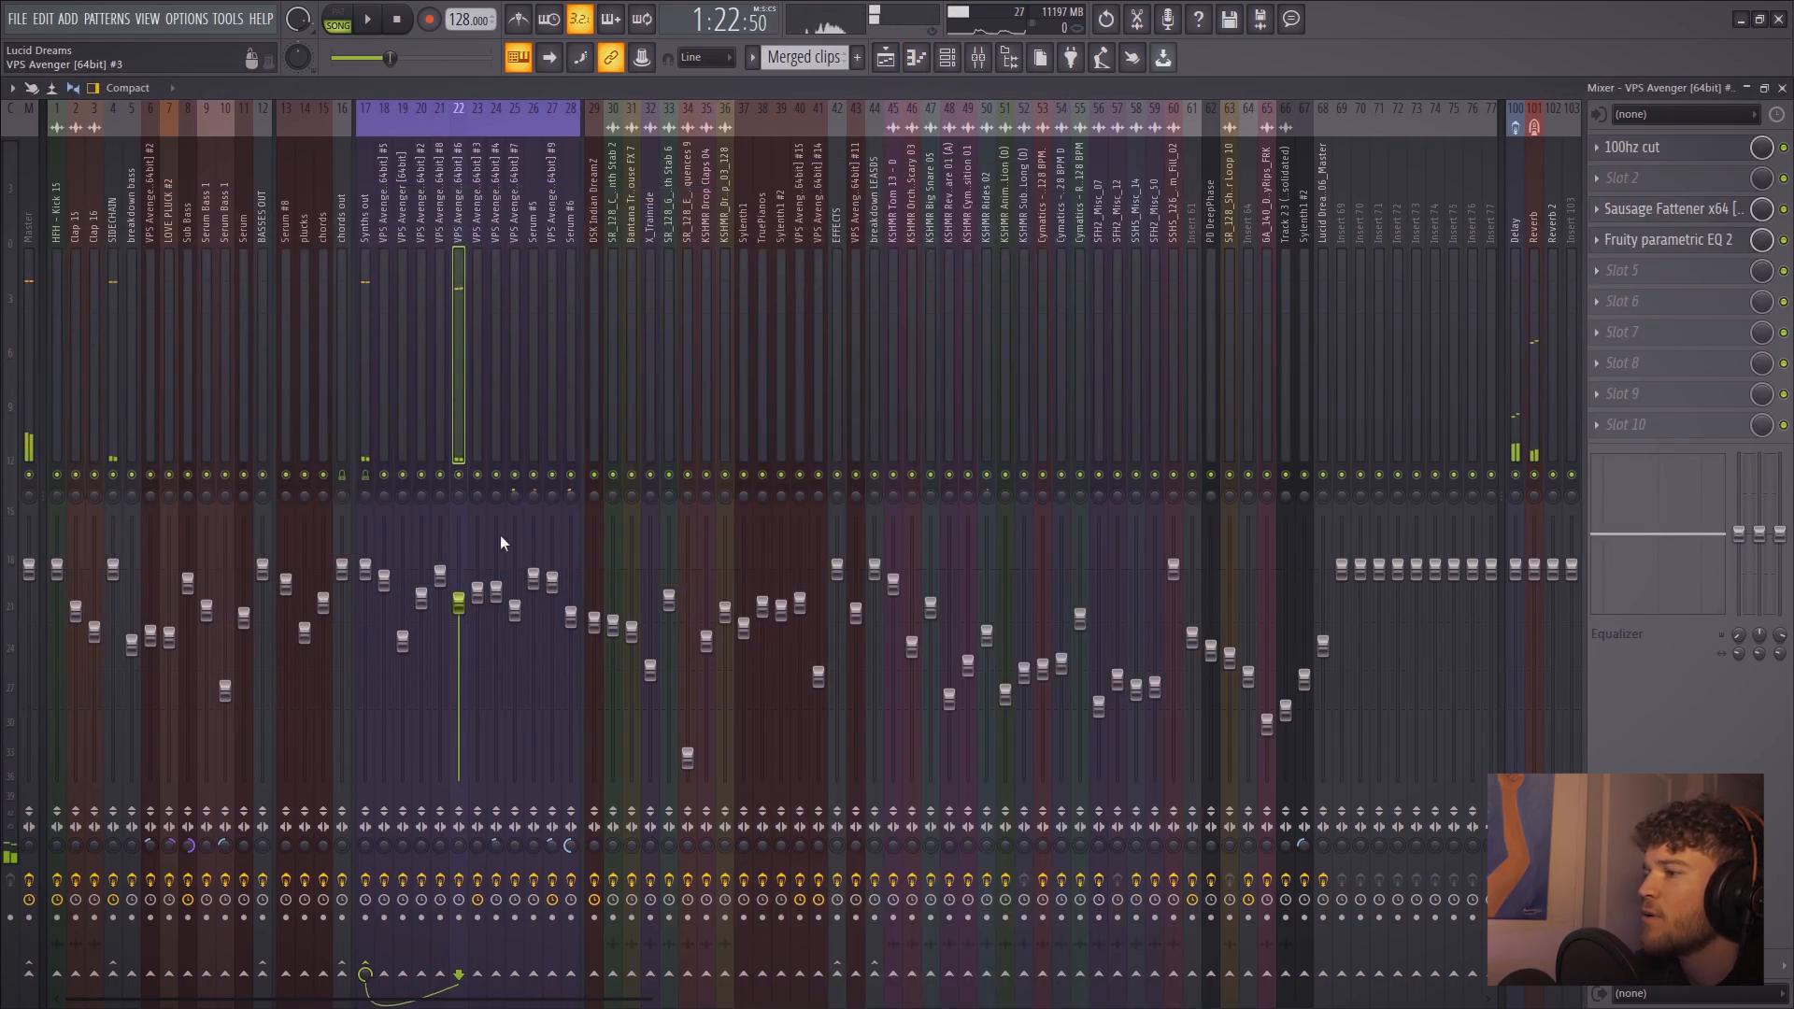
Audition VPS Avenger #4 from the channel rack and select its mixer track to show the effect chain
key("q")
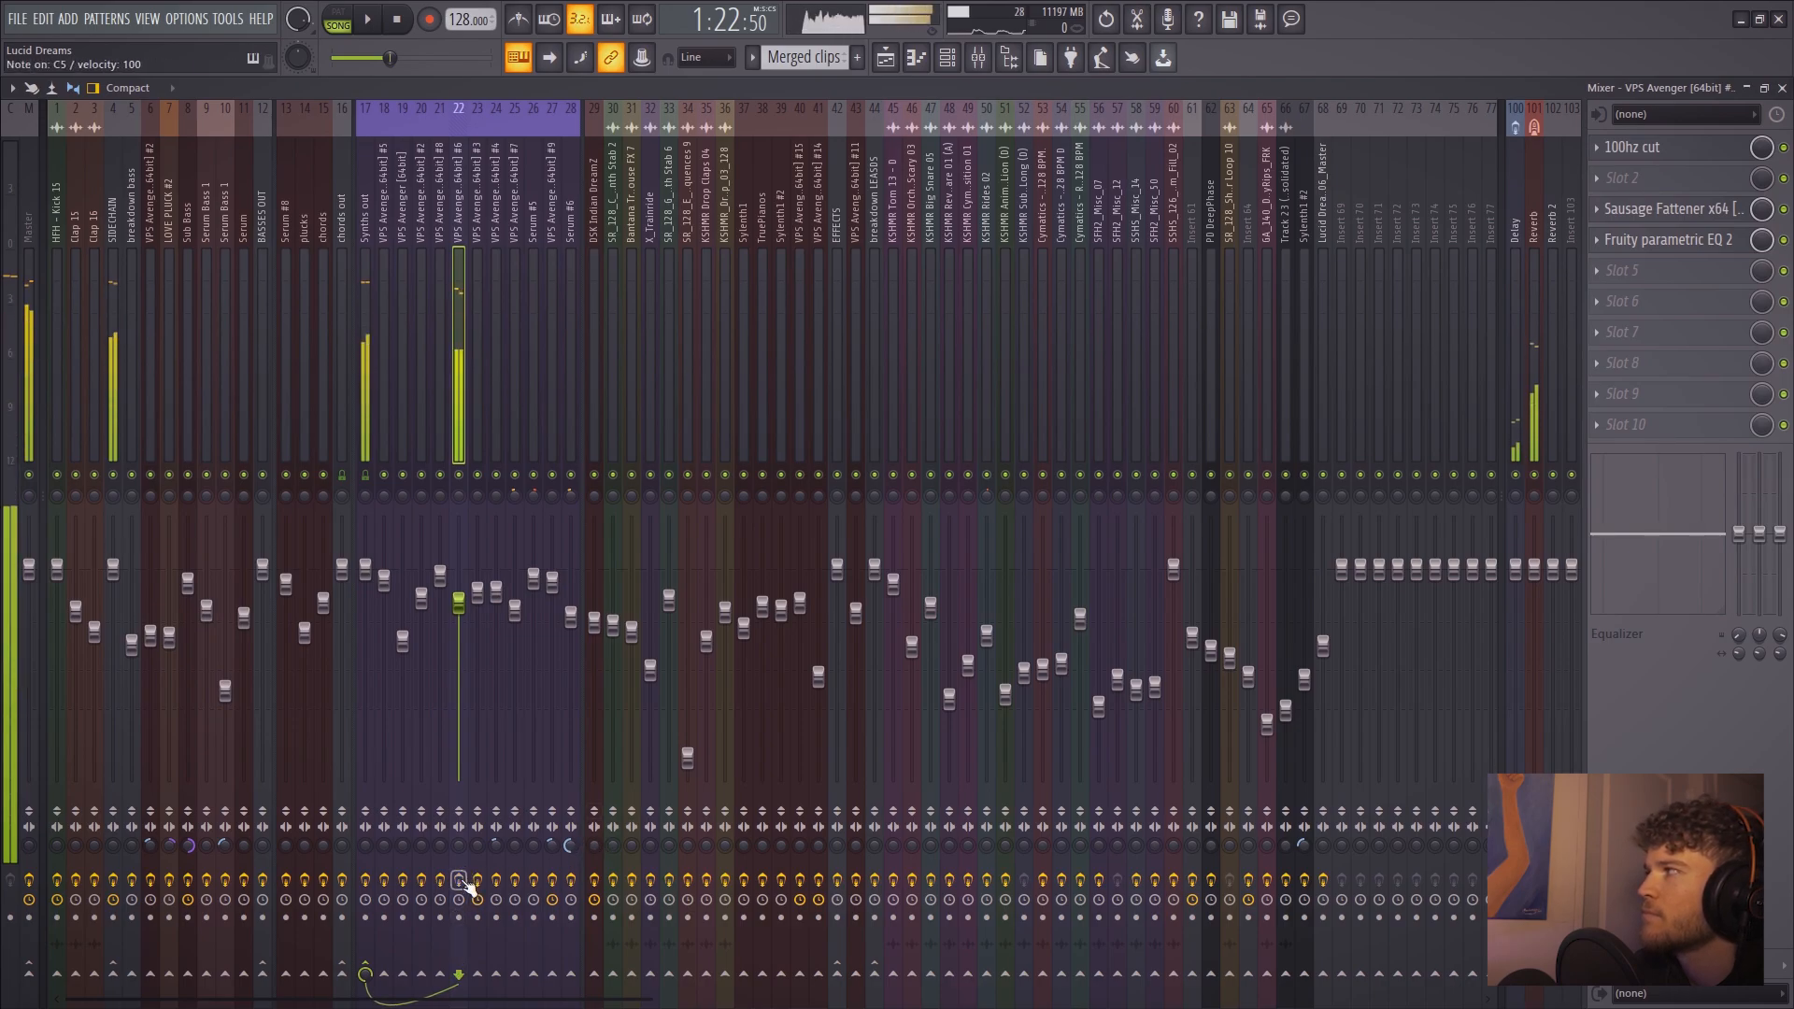
key("F6")
left_click(930, 386)
key("q")
key("q")
left_click(491, 273)
key("q")
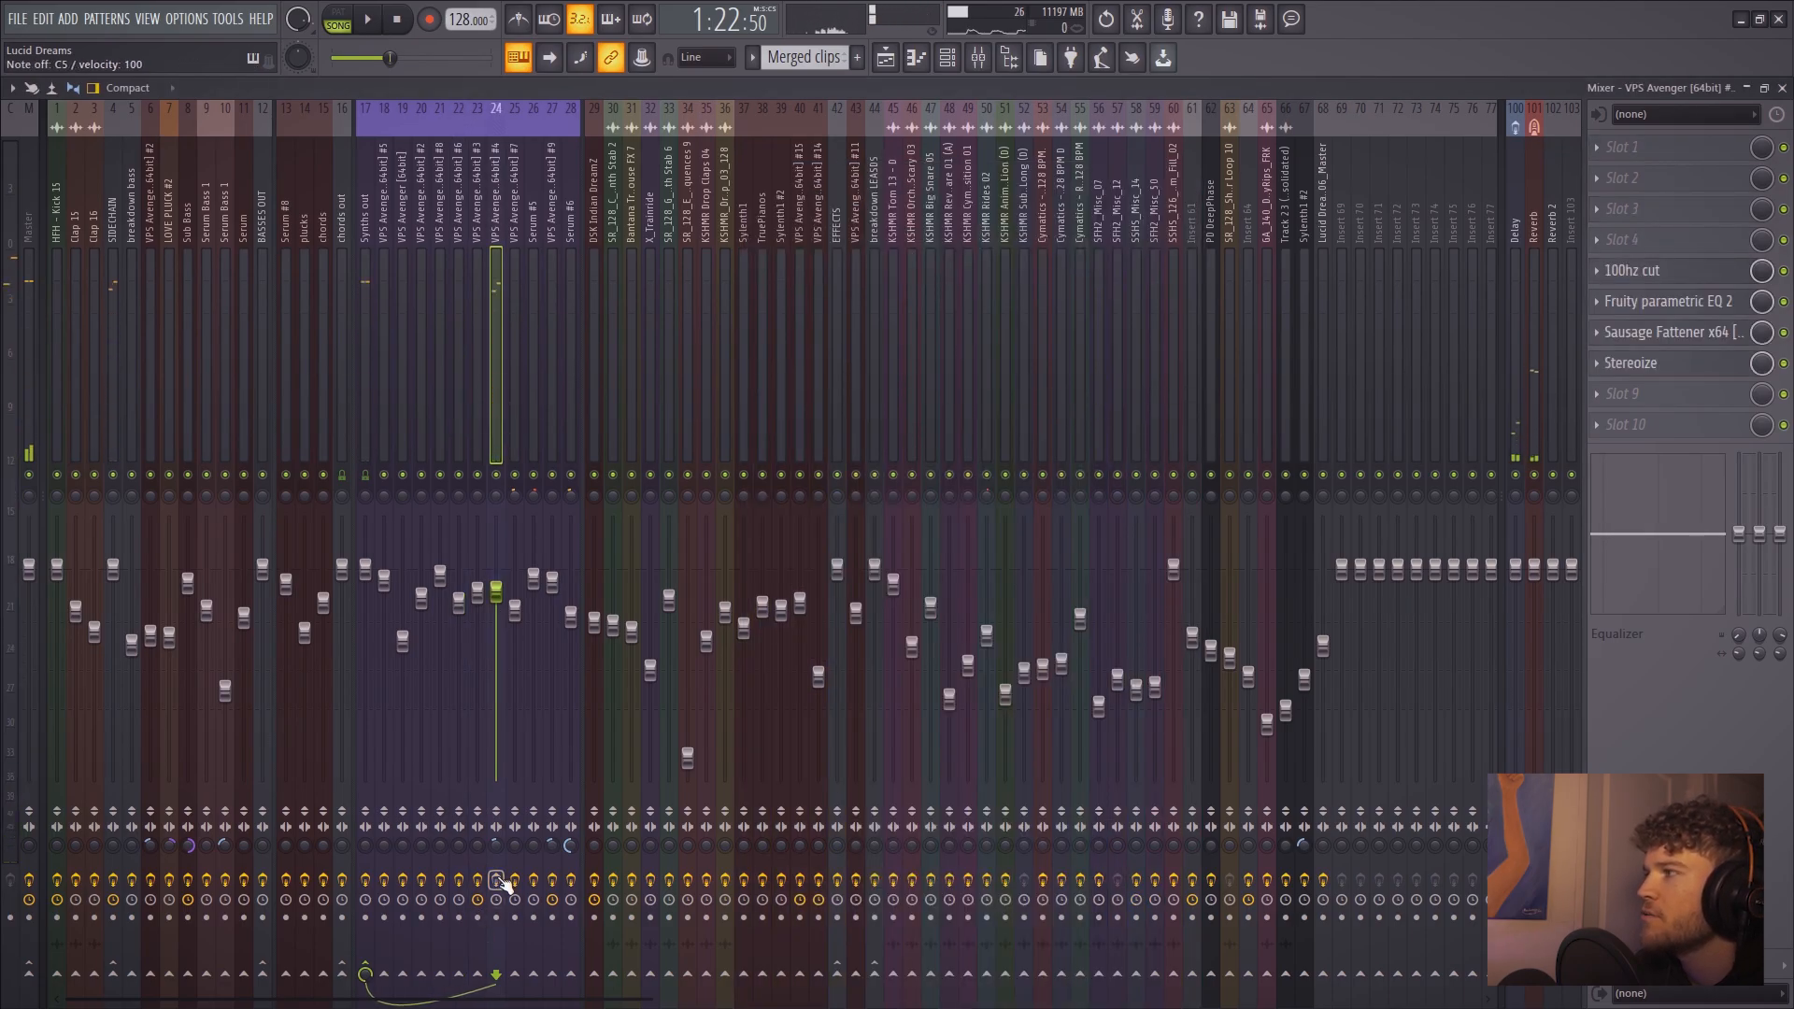
Review the Stereoize settings and its list of presets on the VPS Avenger #4 mixer track
left_click(1661, 365)
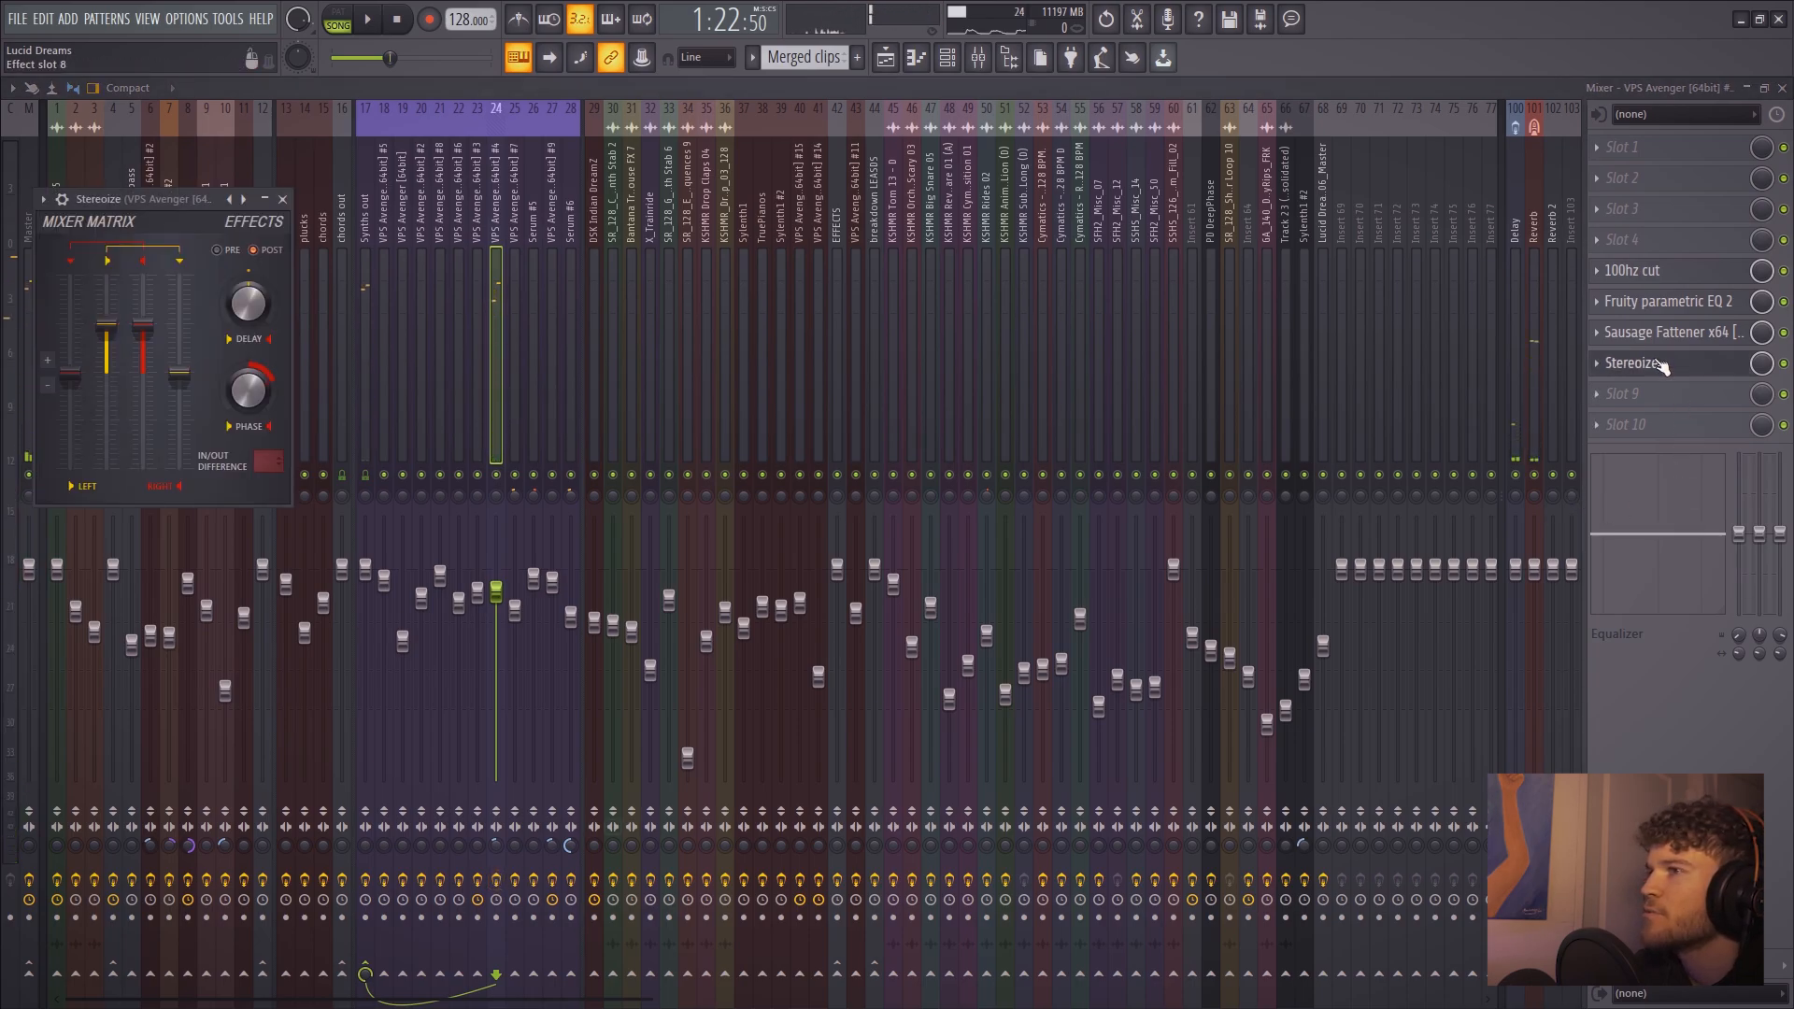
left_click_drag(166, 198, 480, 181)
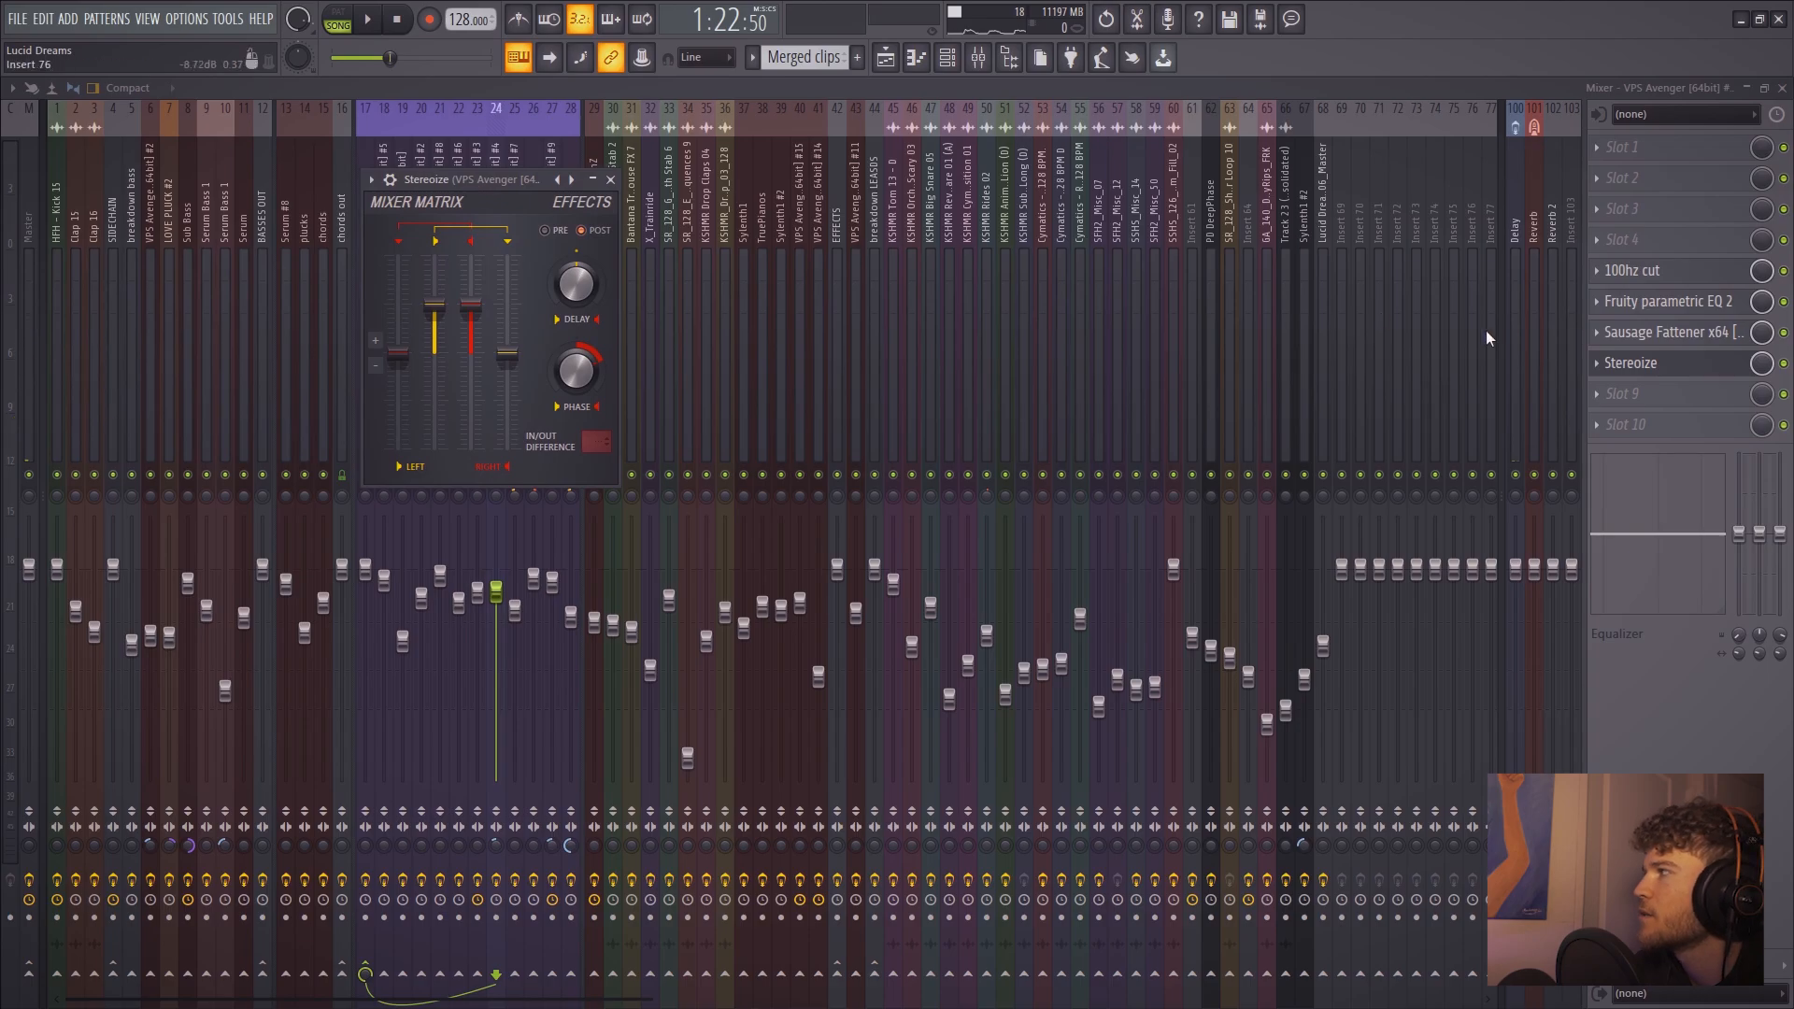
left_click(371, 180)
left_click(402, 558)
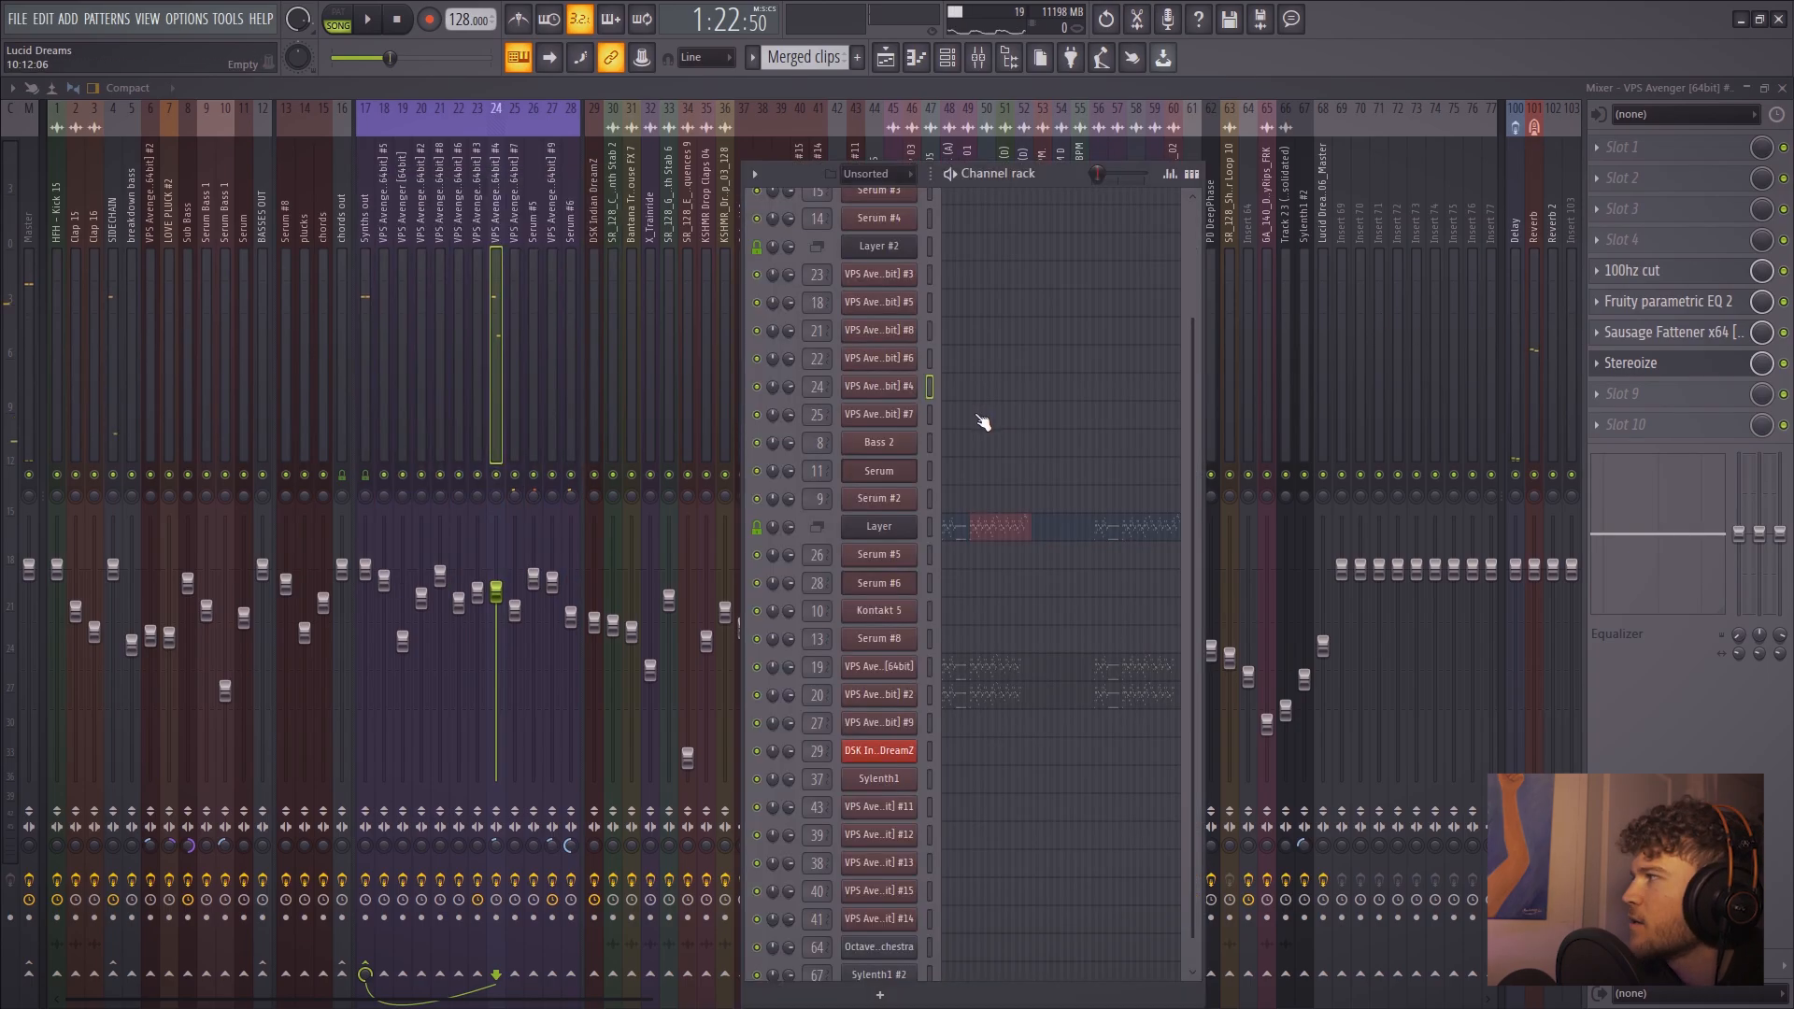
left_click(1646, 366)
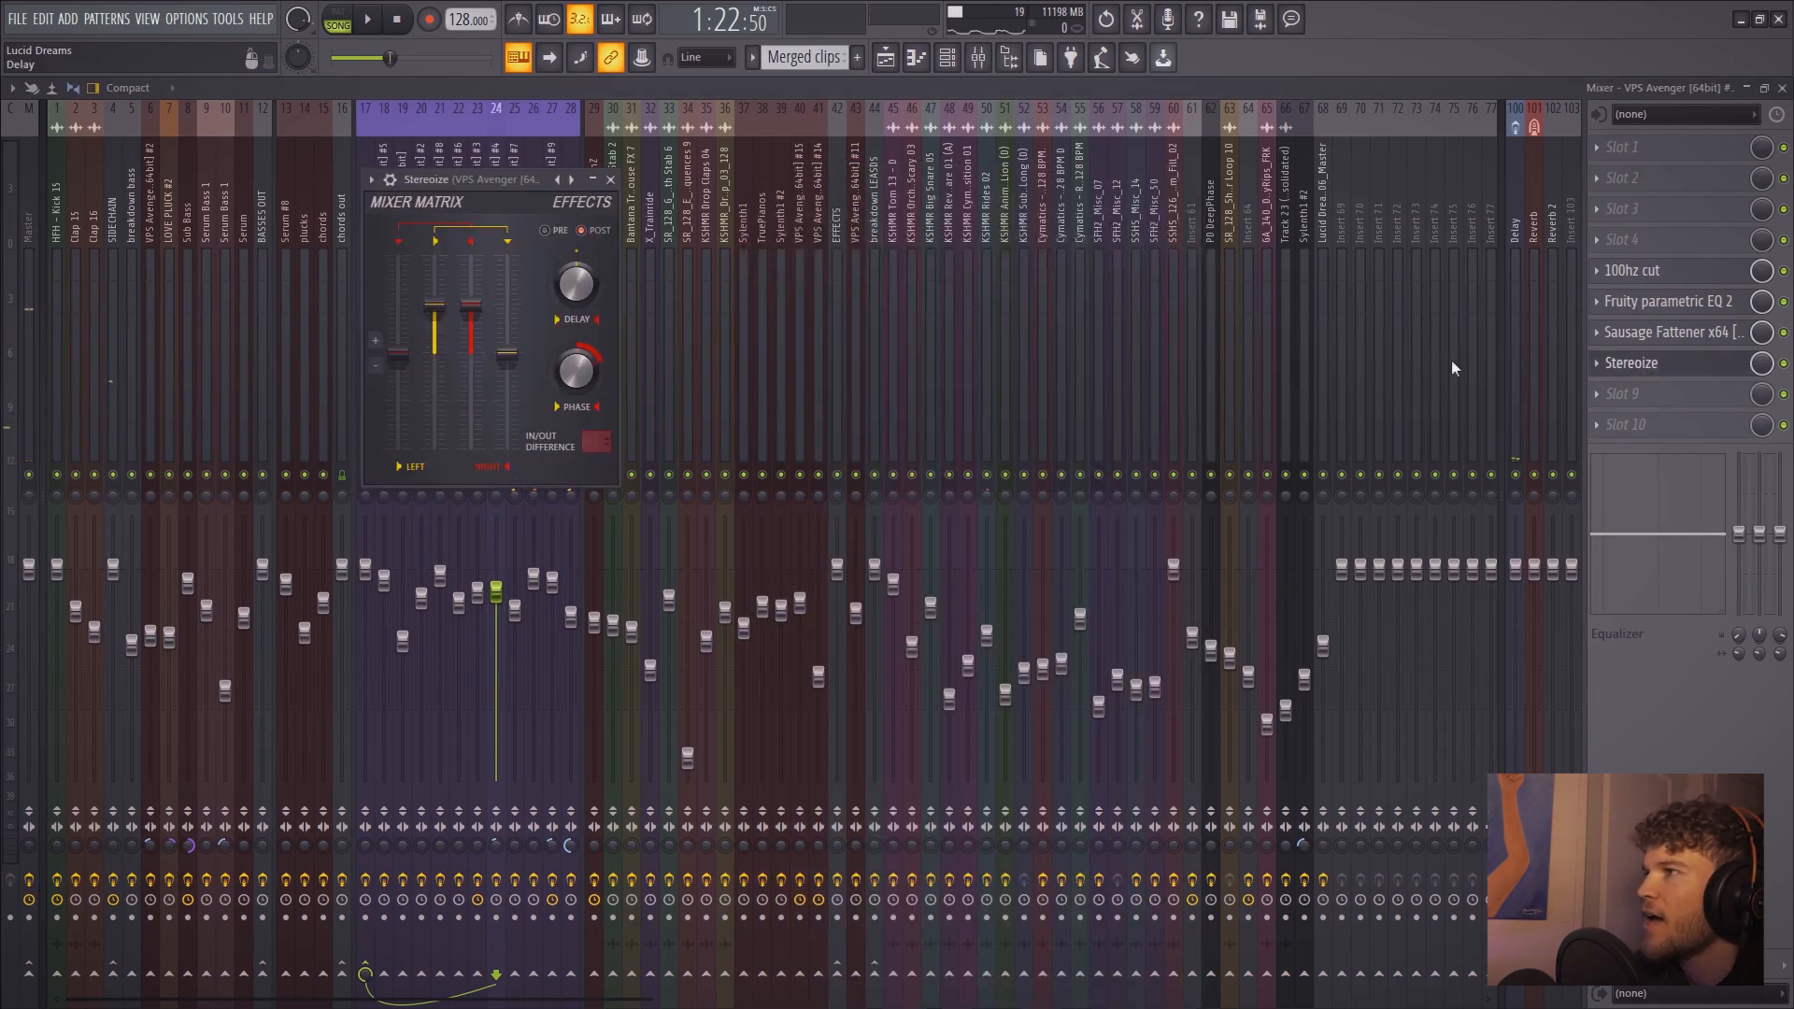
left_click(371, 180)
mouse_move(428, 233)
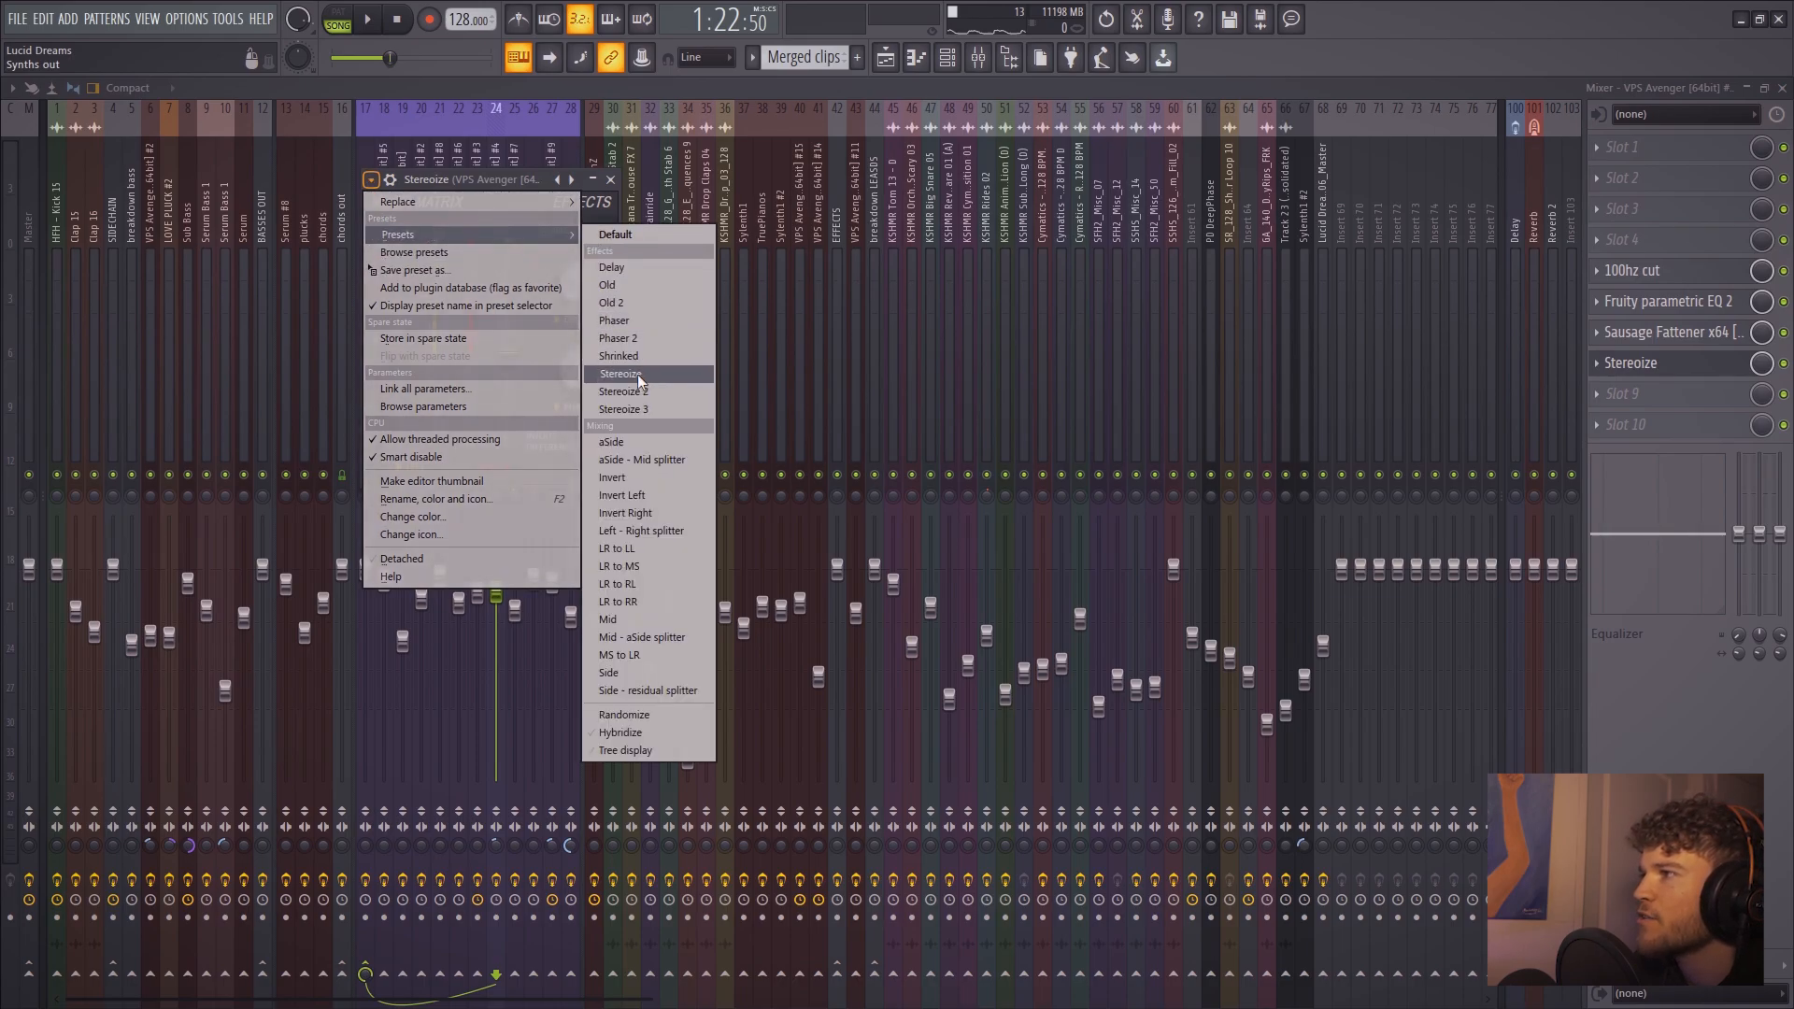
left_click(645, 412)
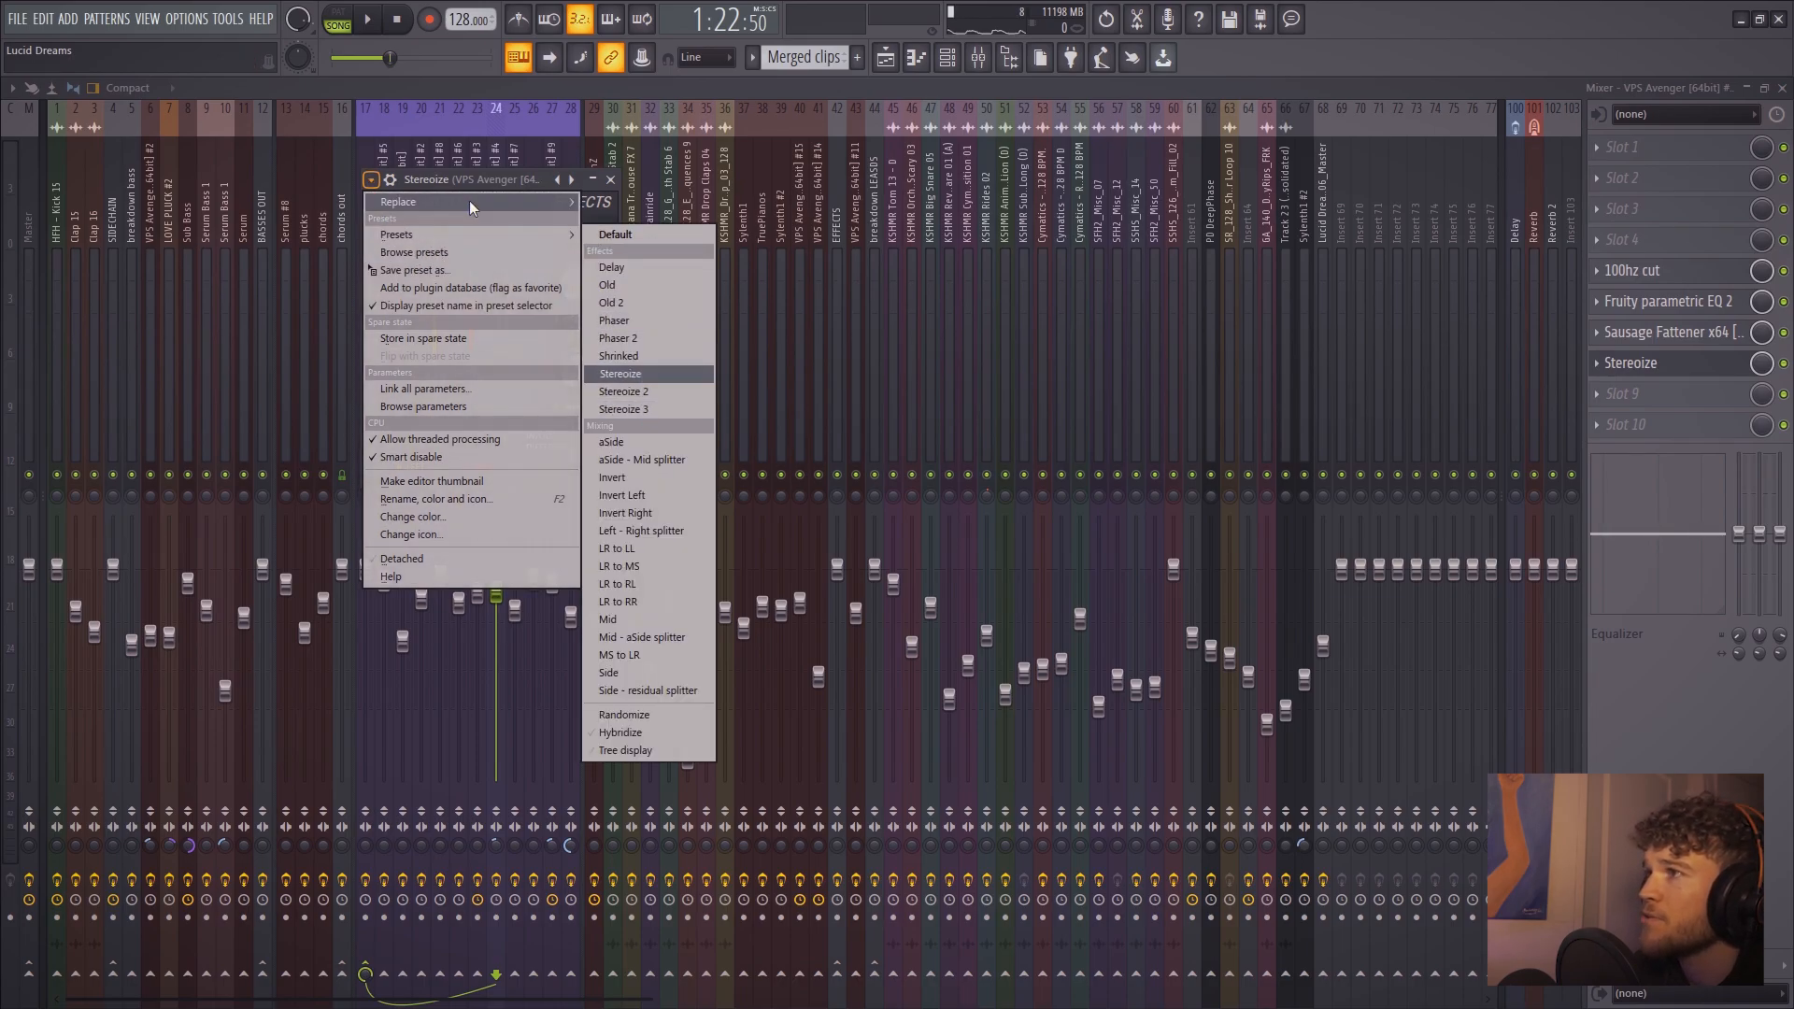
left_click(602, 90)
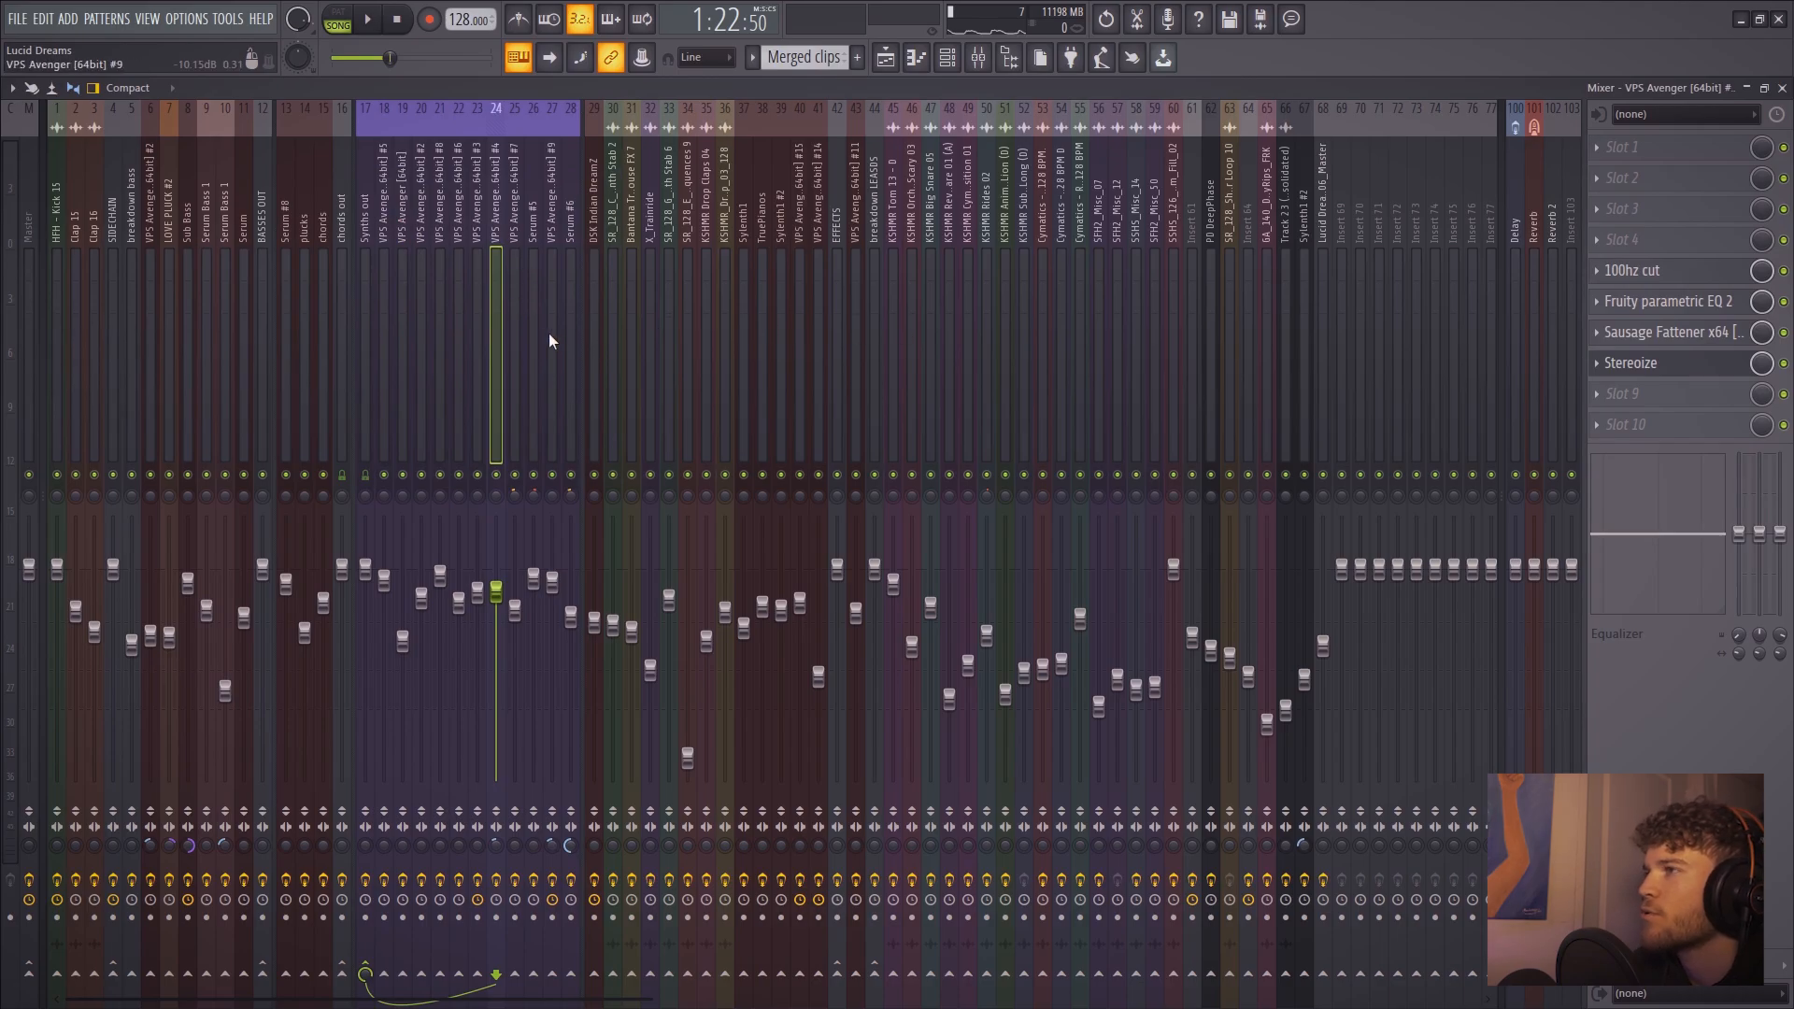
Audition VPS Avenger #7 and review the 100hz cut curve on its mixer track
left_click(960, 58)
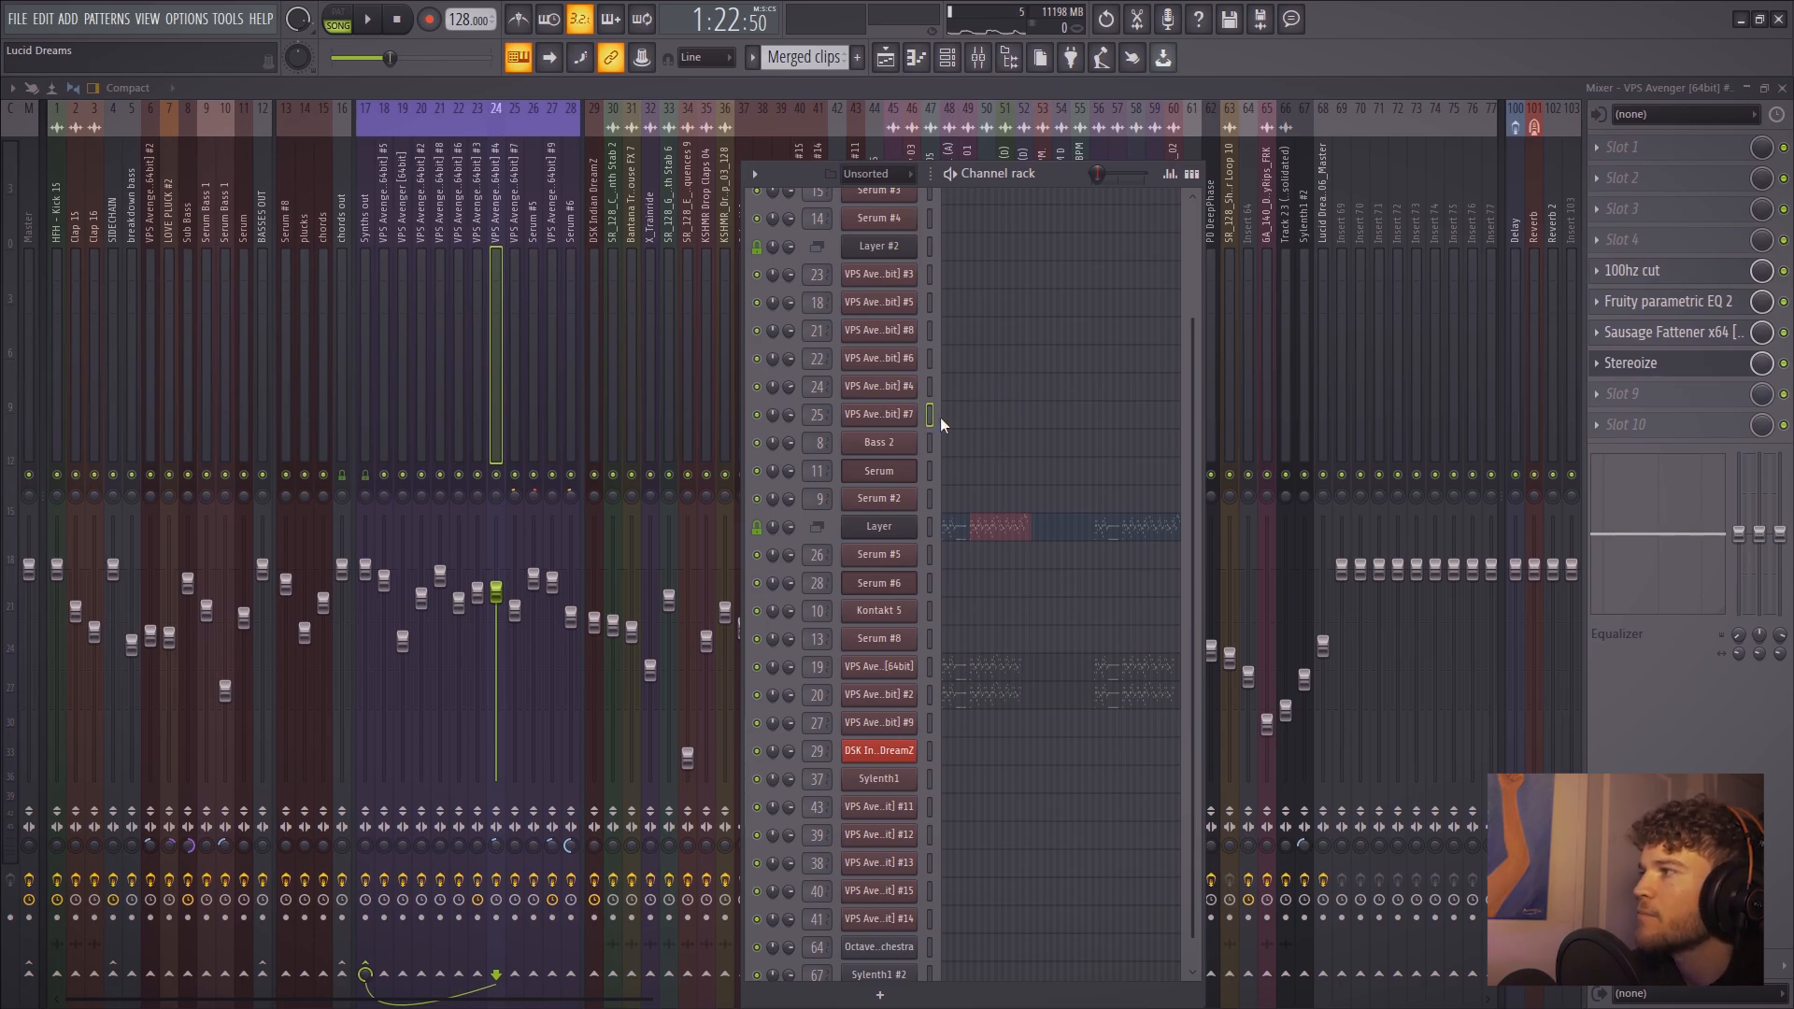
left_click(512, 318)
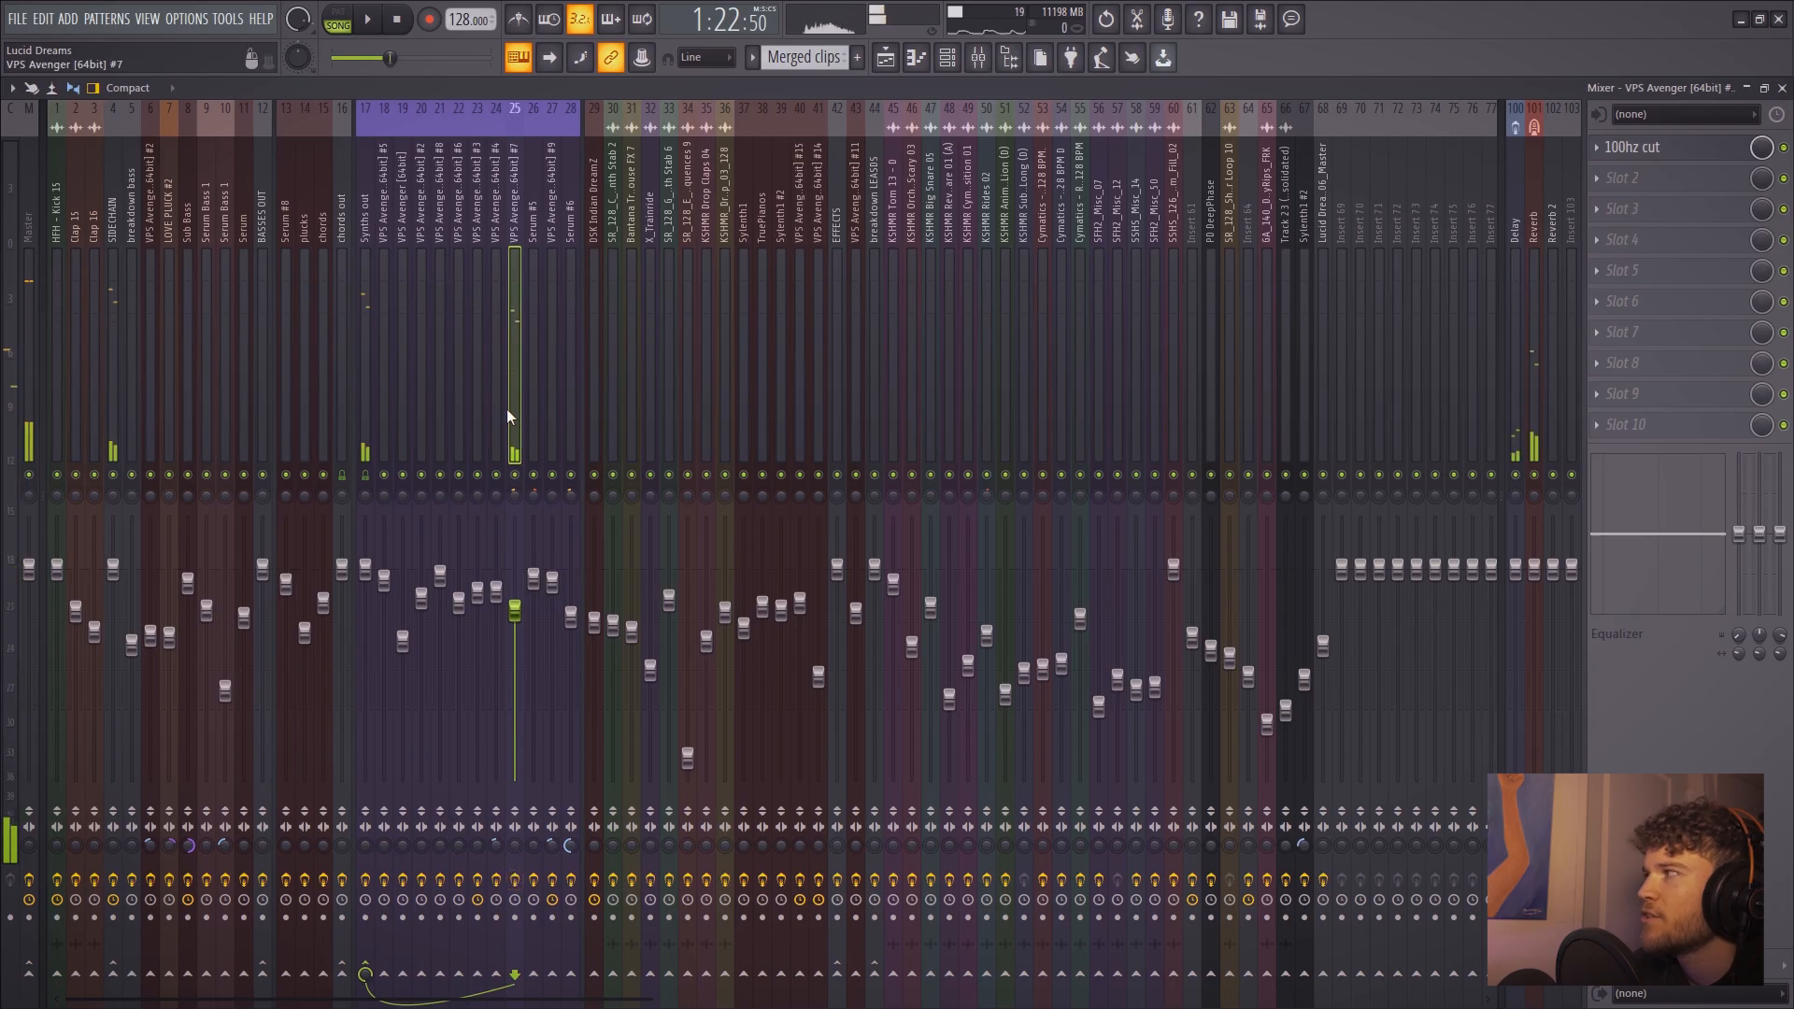
left_click(1672, 147)
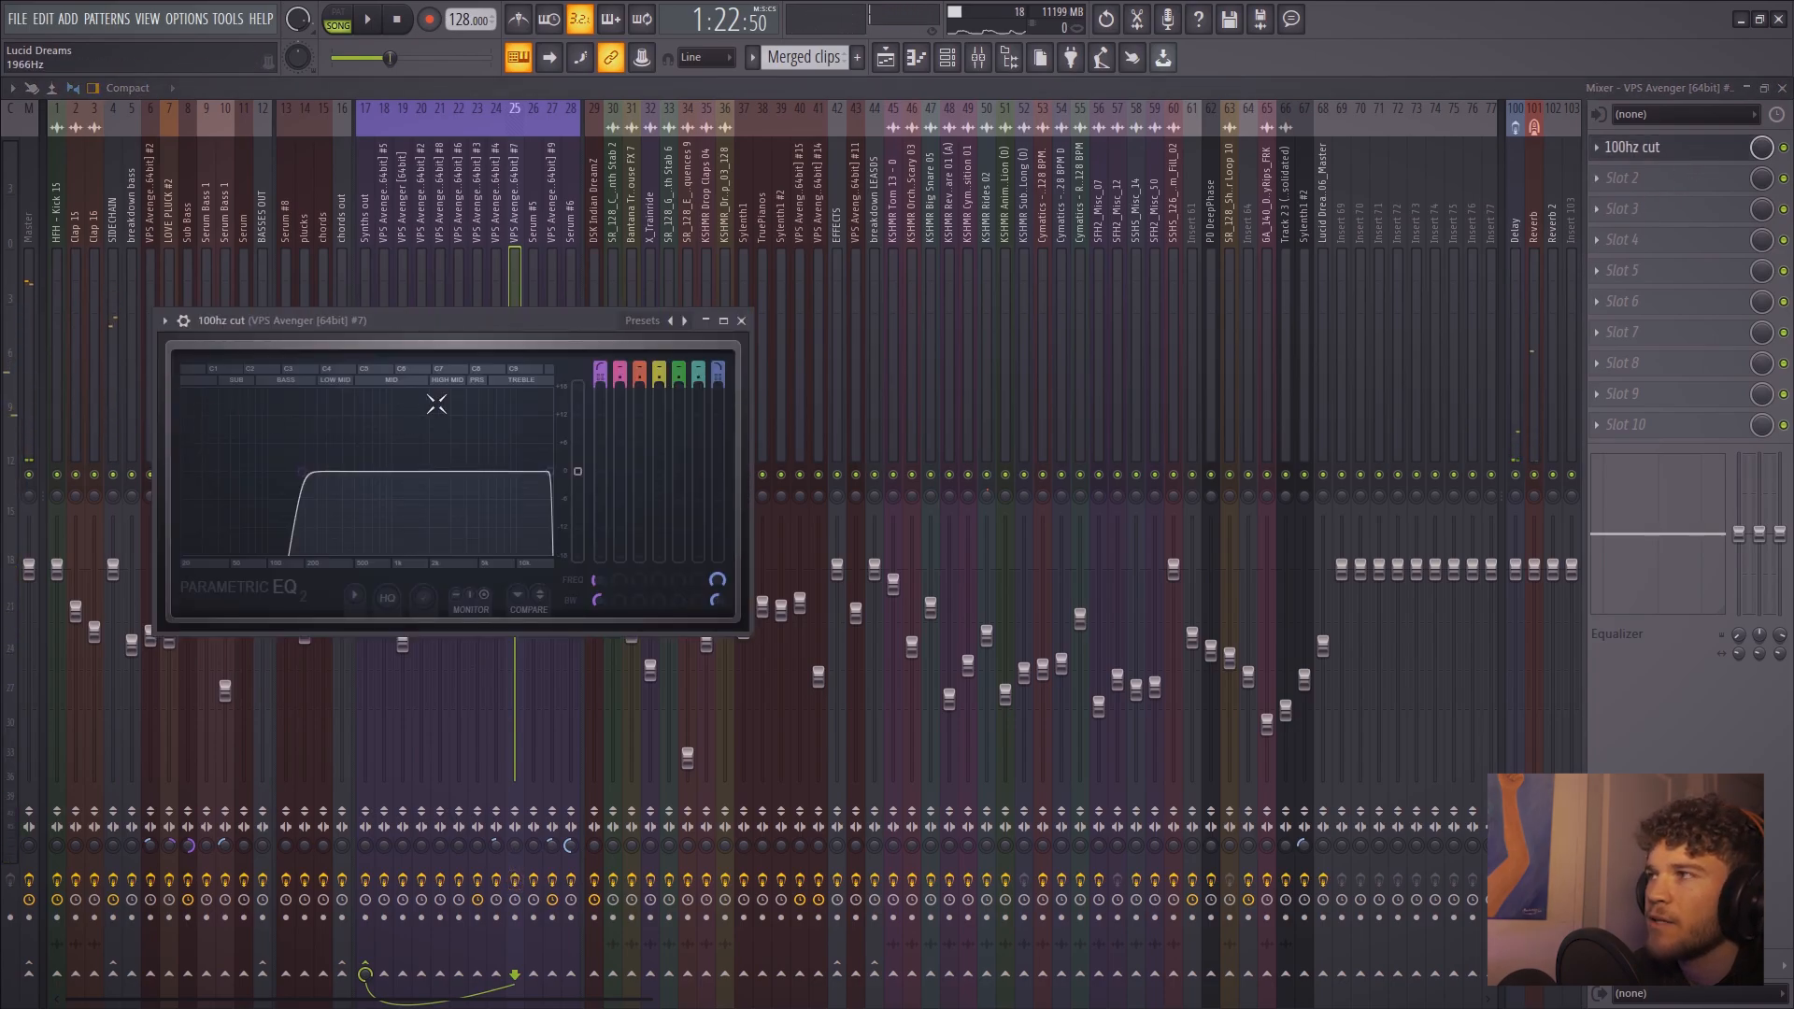
left_click(741, 320)
Return to the channel rack and audition VPS Avenger #7 on its own again
left_click(955, 61)
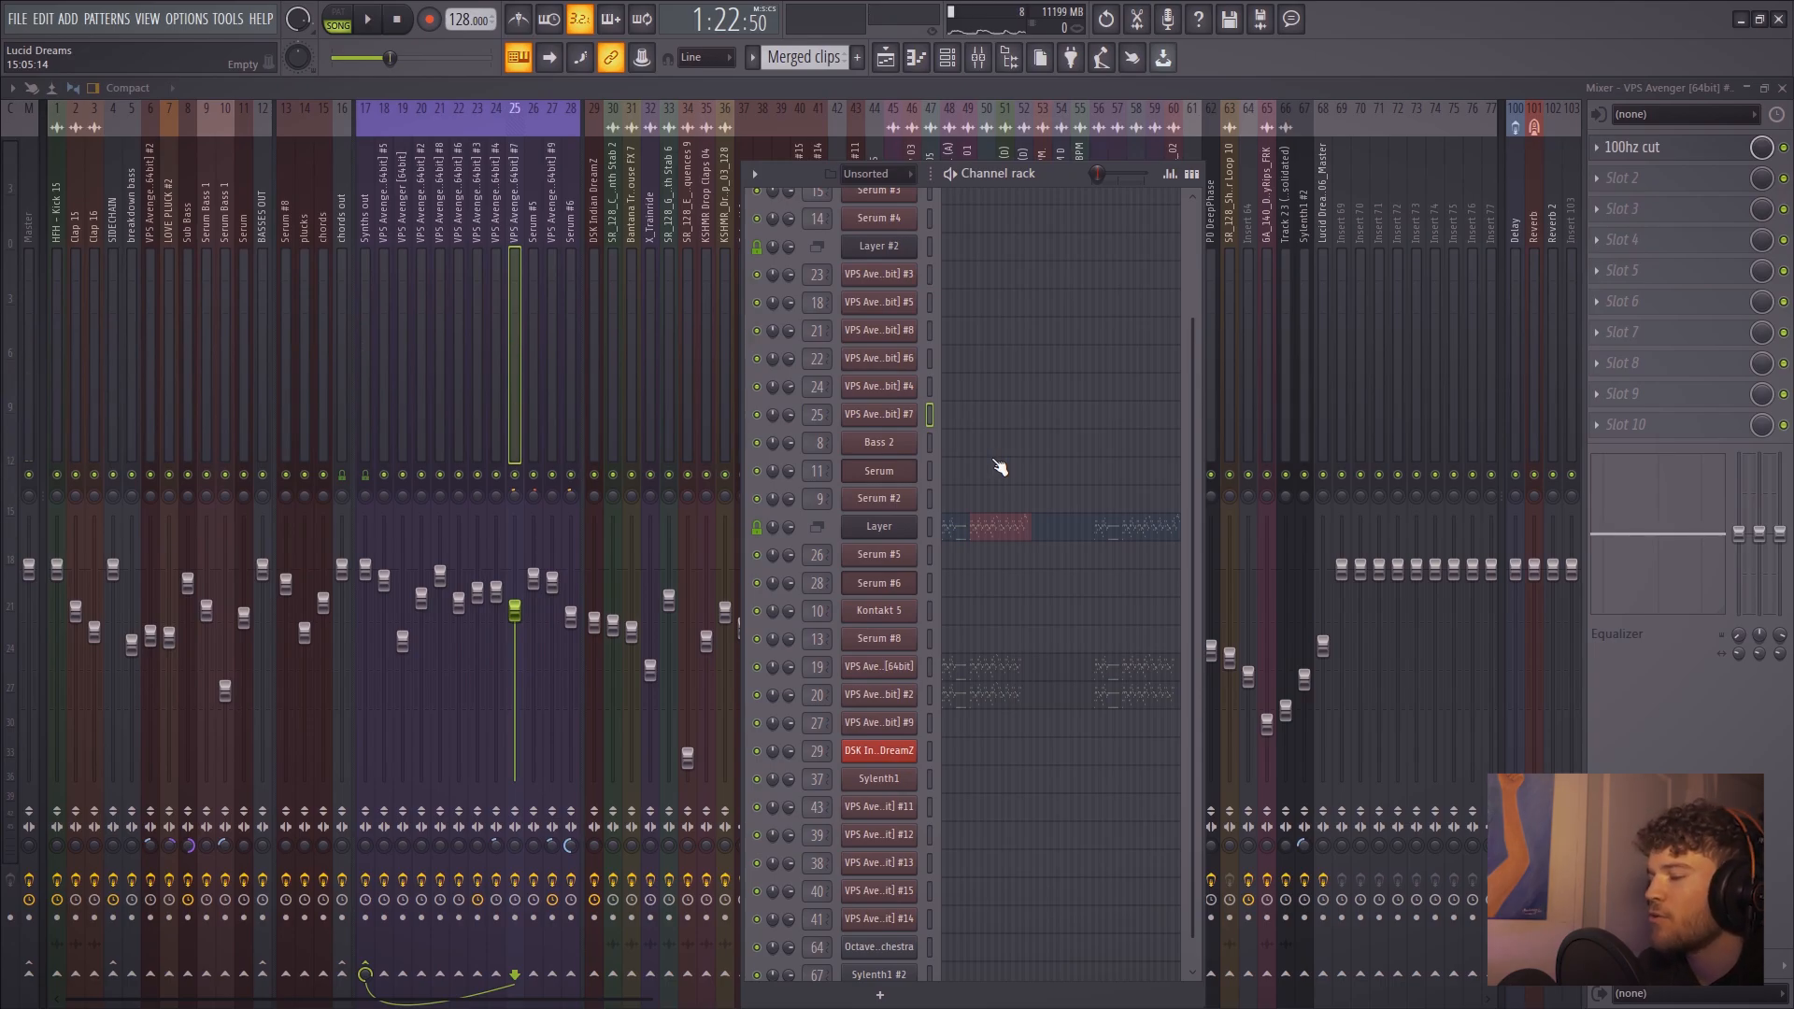
left_click(916, 415)
left_click(1090, 175)
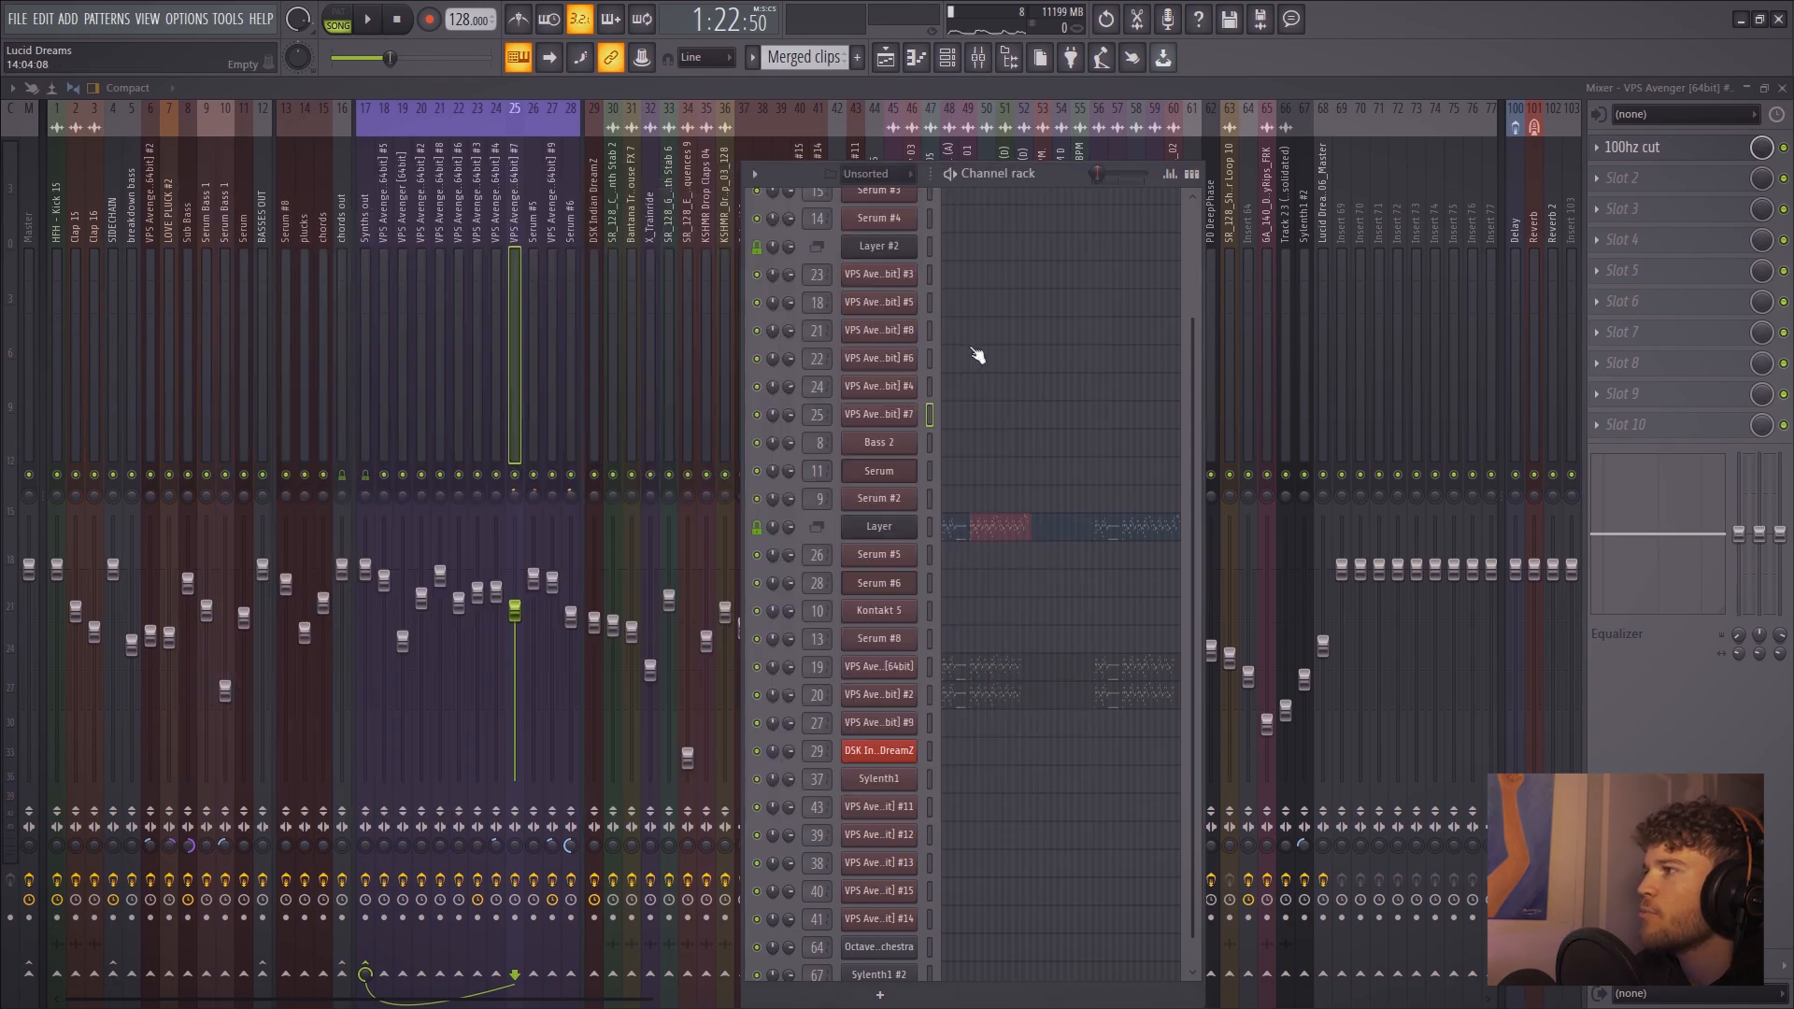
left_click(932, 416)
left_click(932, 416)
key("z")
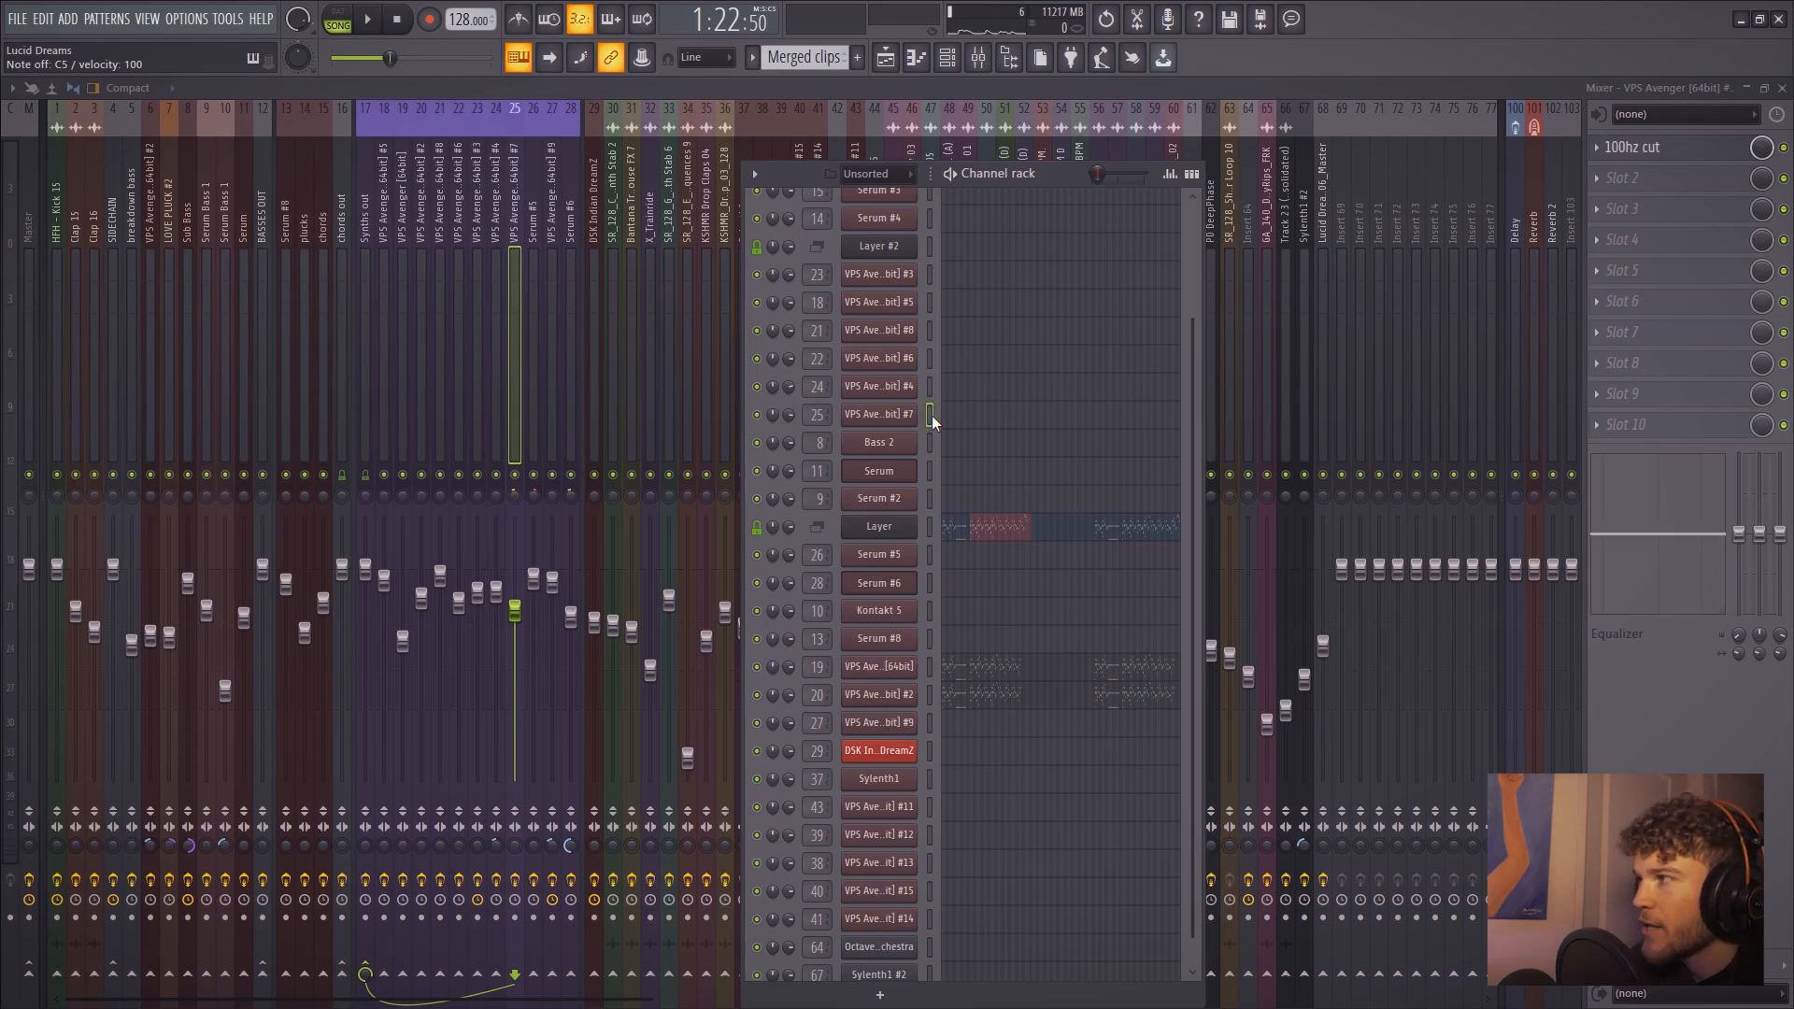
Audition VPS Avenger #6, #3, #5 and #8 one after another to compare the lead layers
key("q")
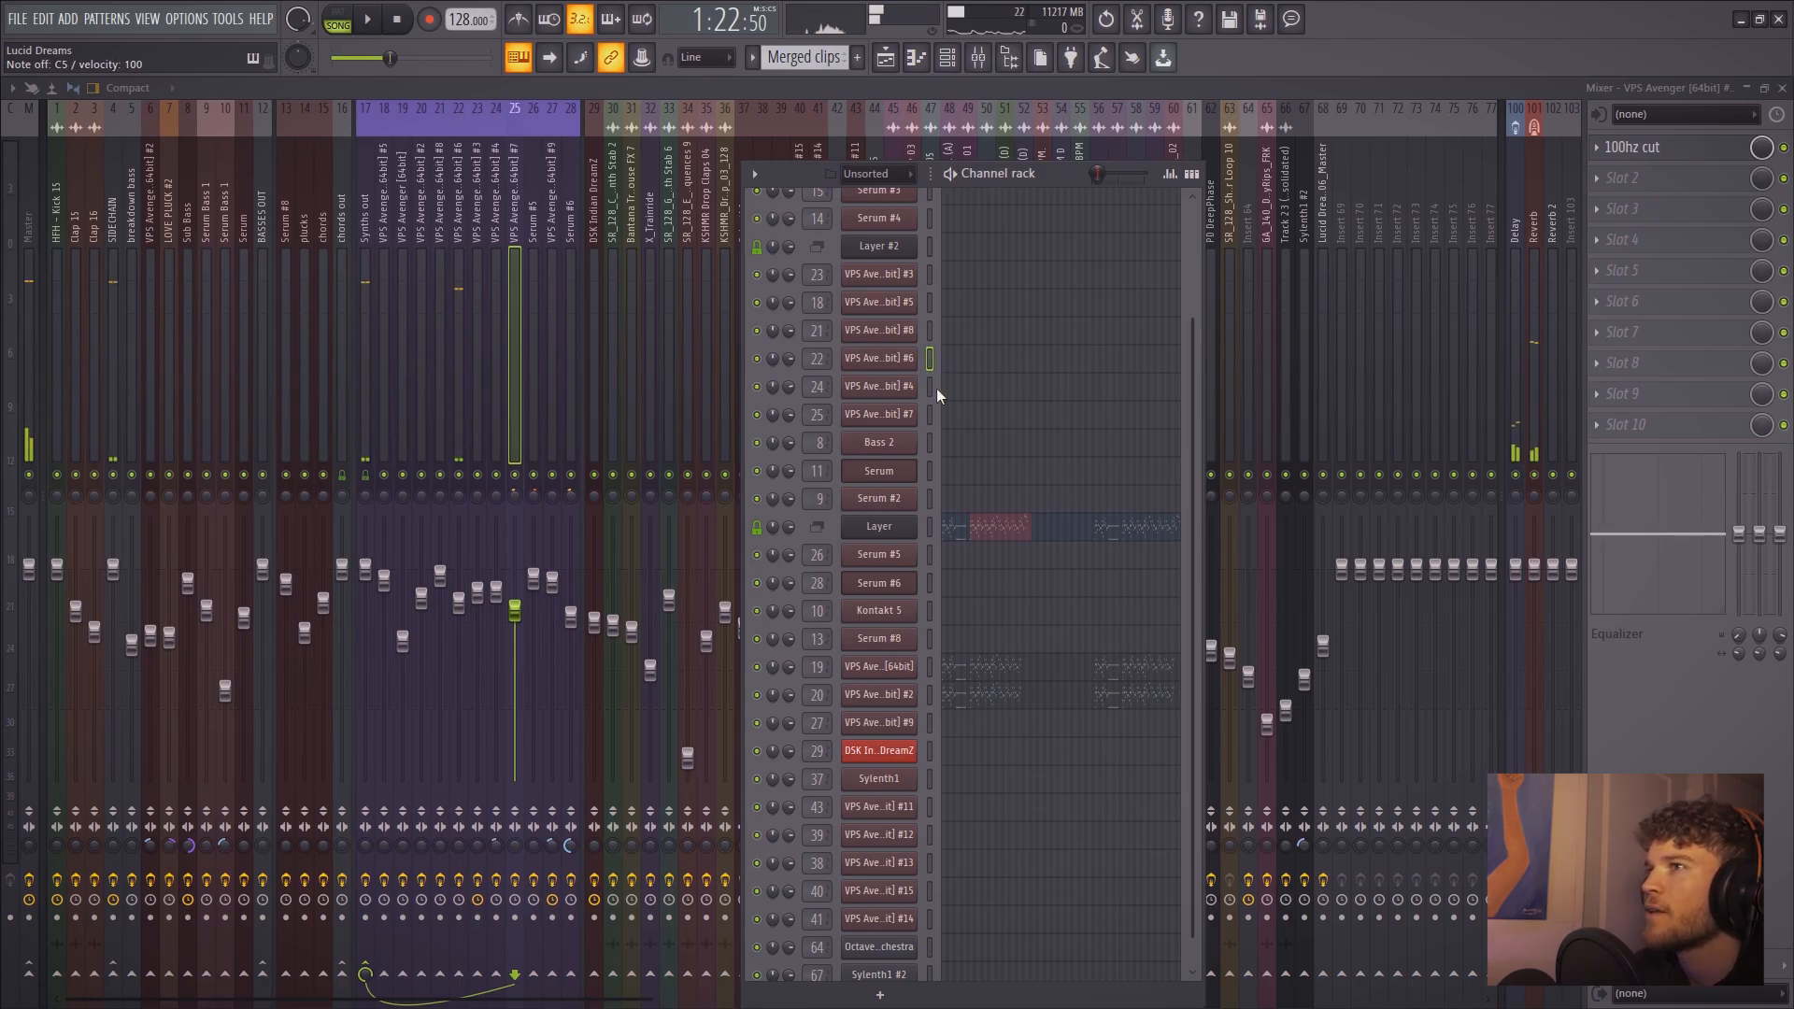
left_click(931, 273)
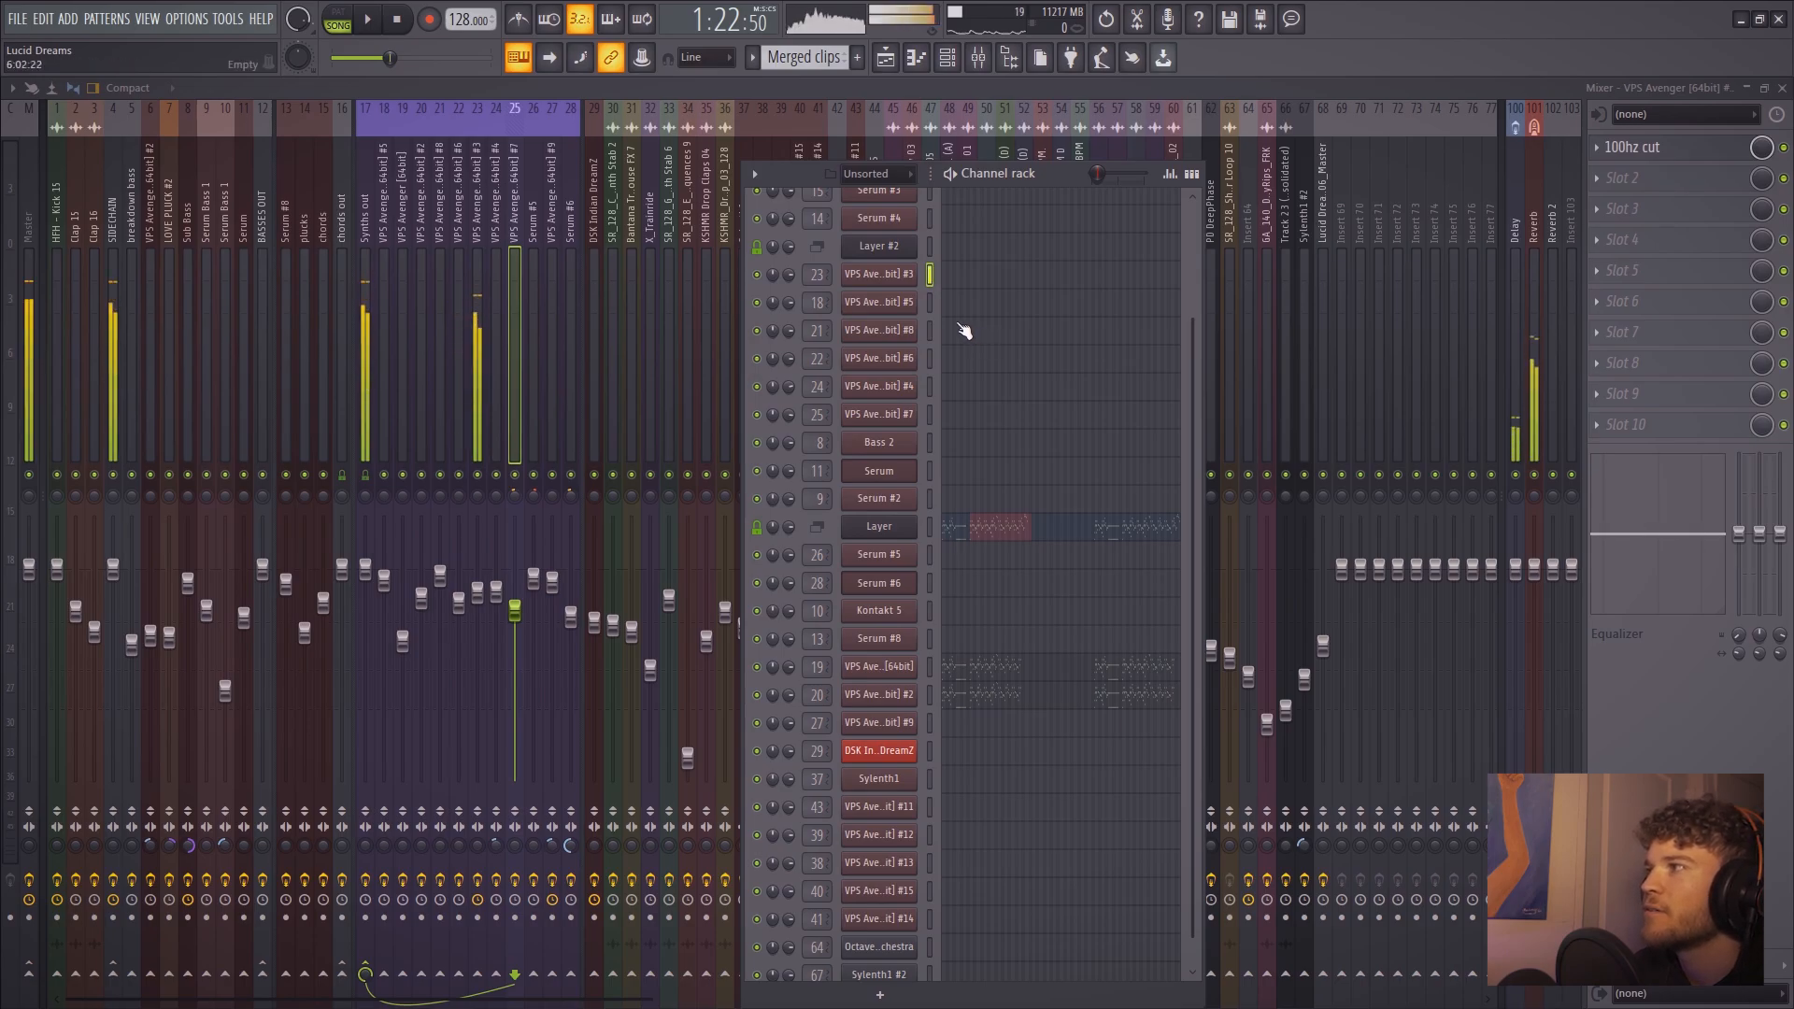
left_click(930, 304)
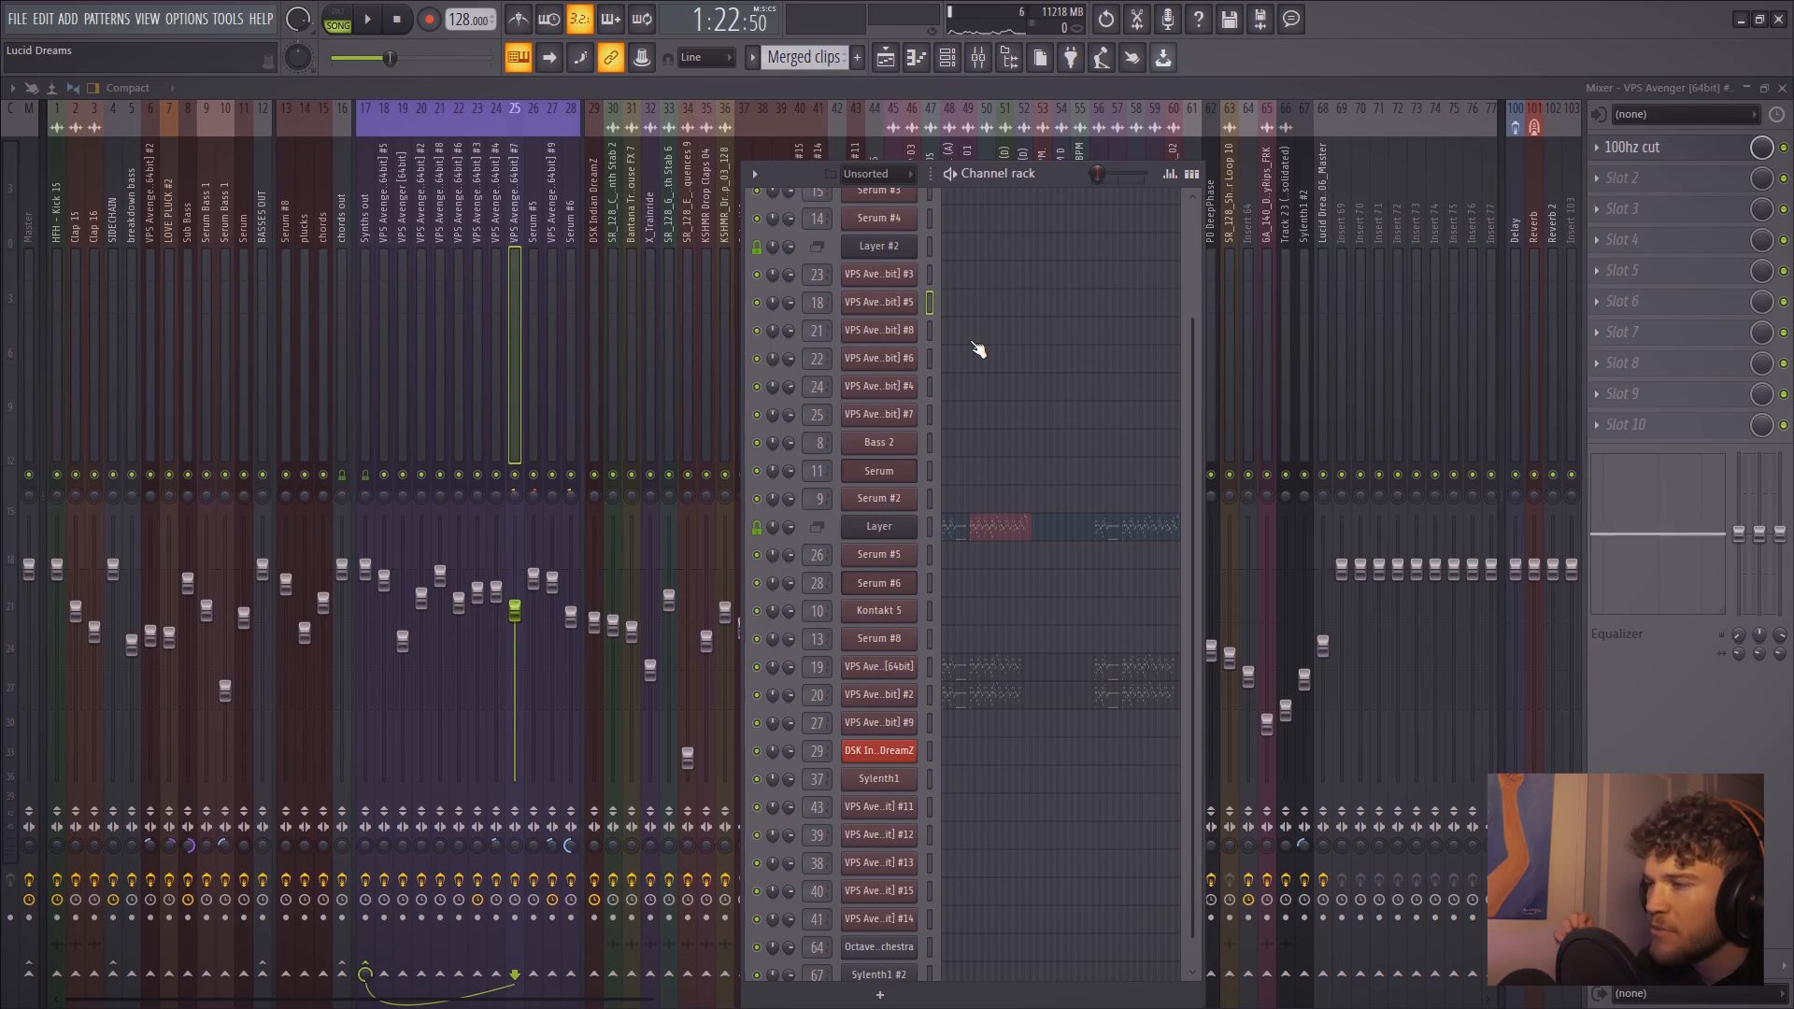
key("z")
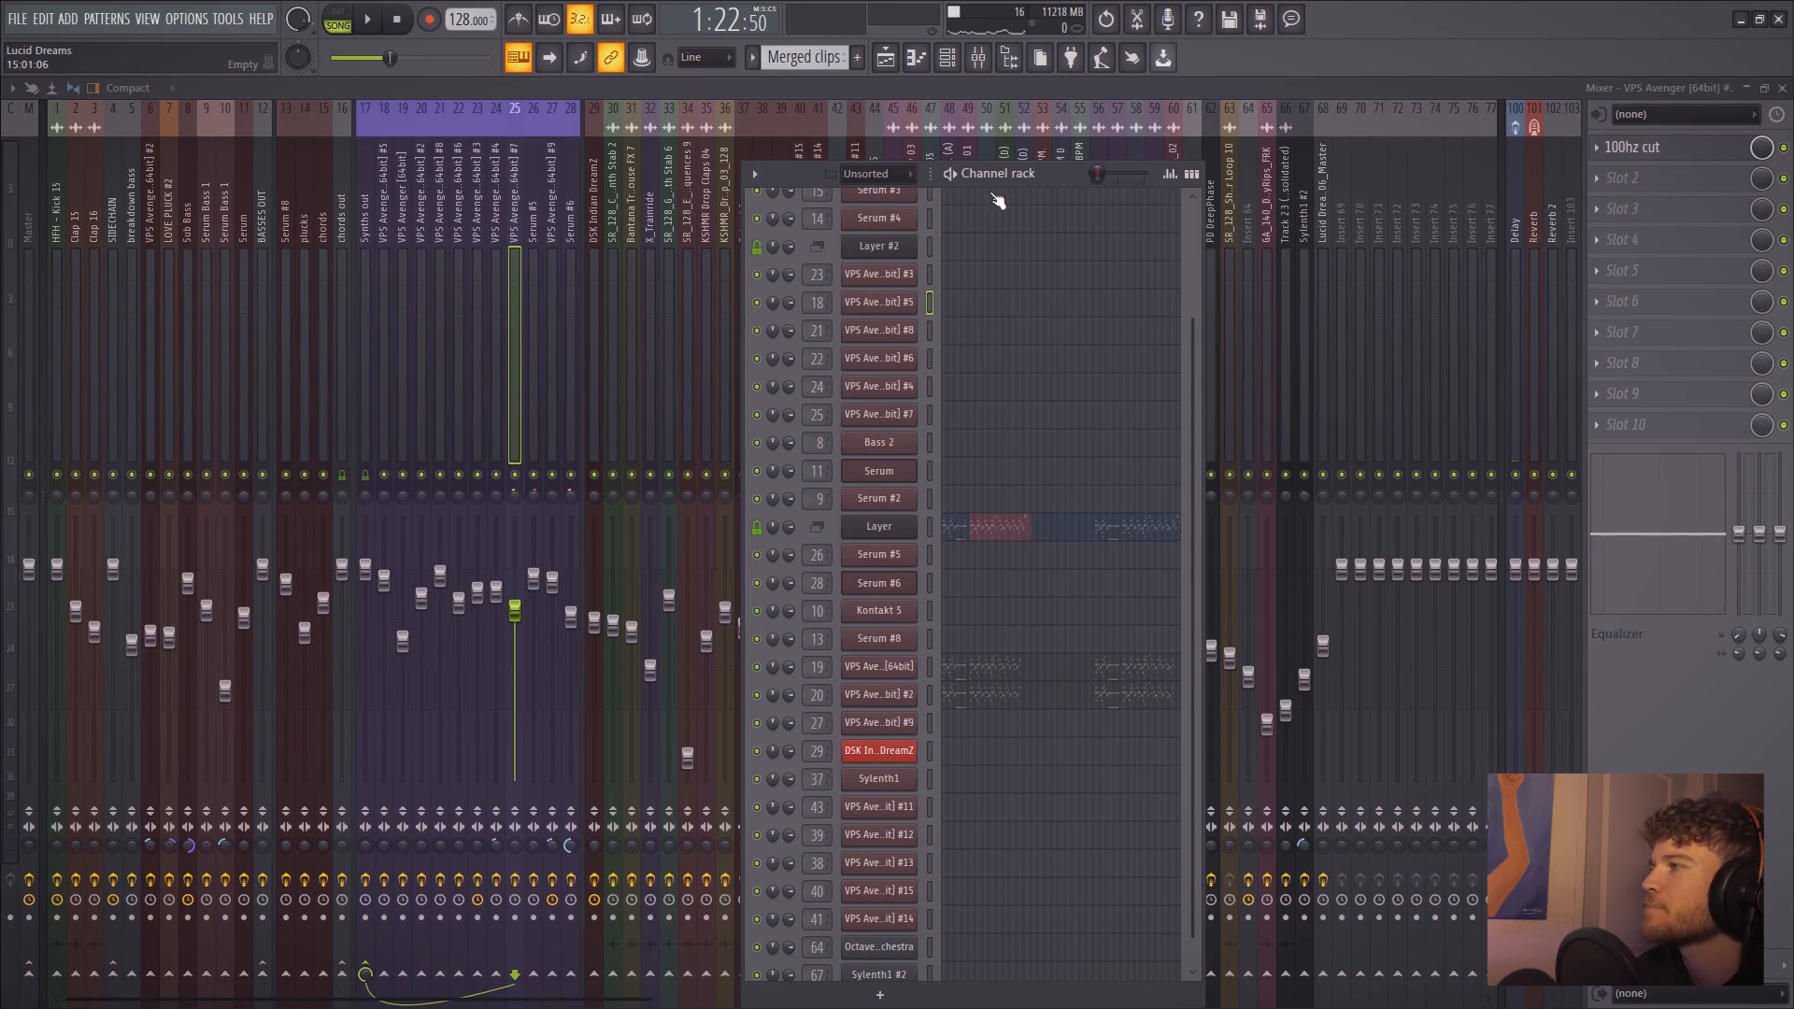
left_click(929, 330)
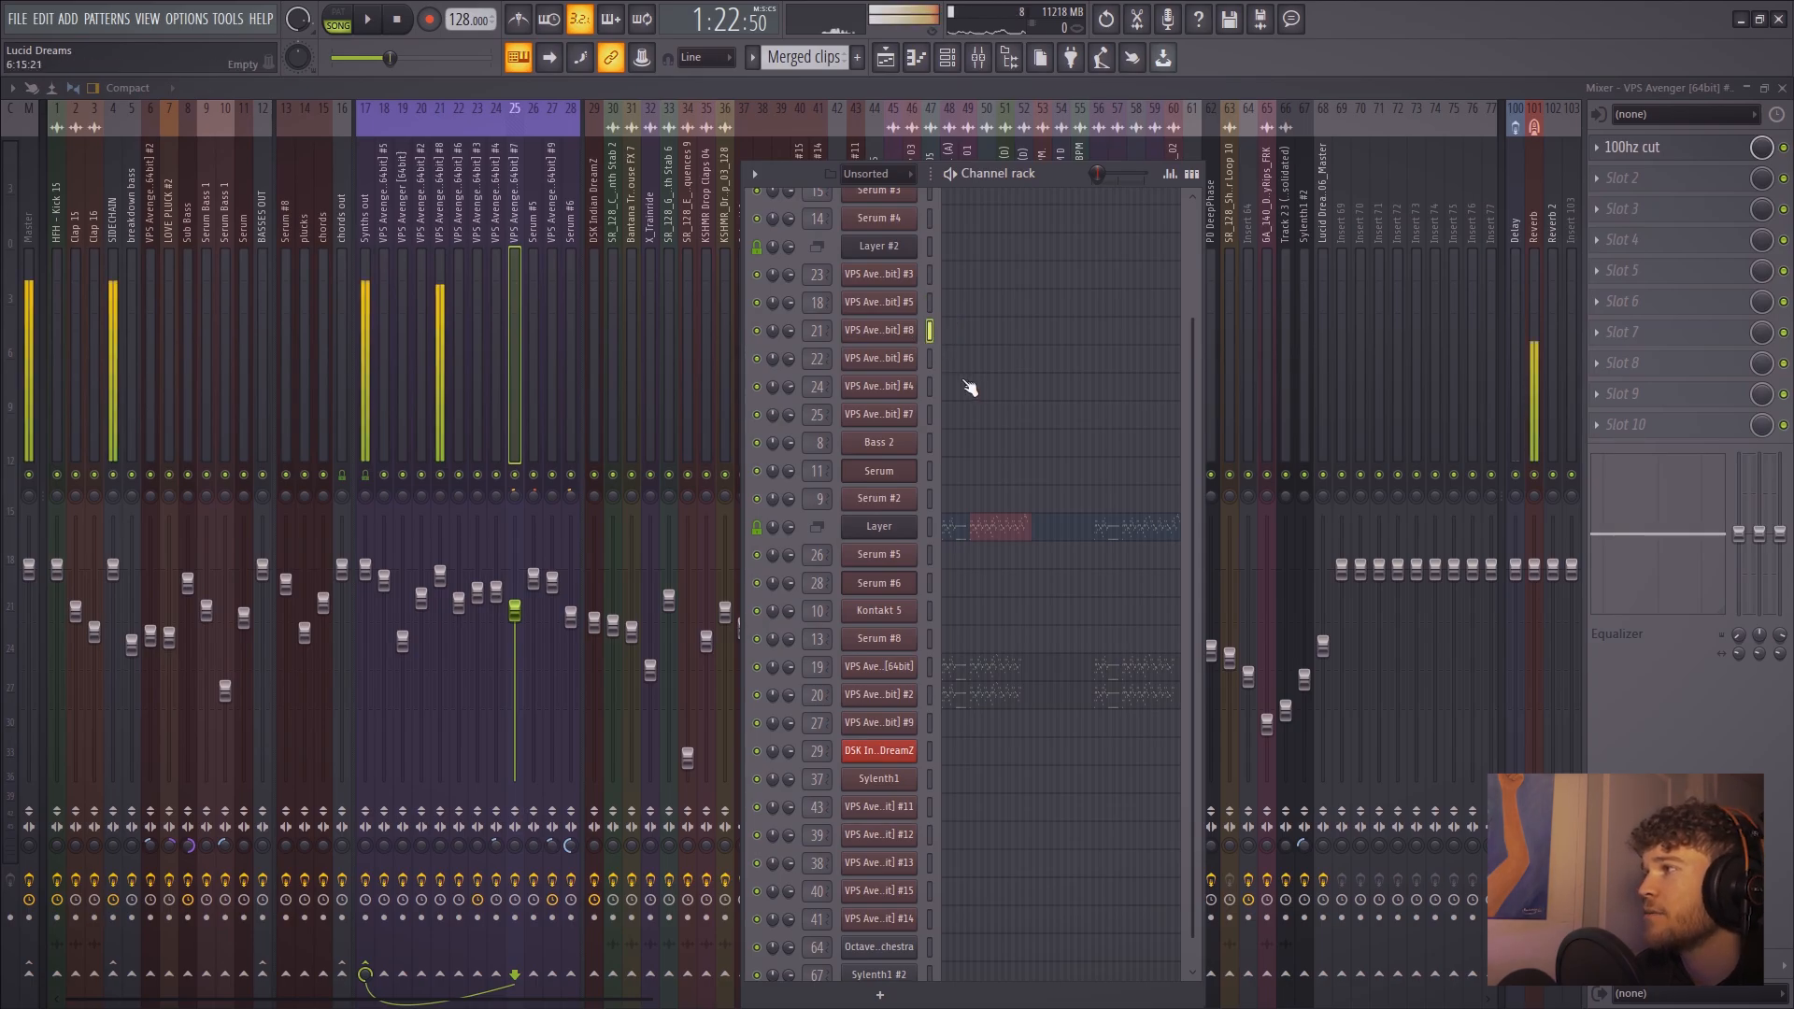
Show the Layer #2 and Layer channel settings and audition the stacked VPS Avenger leads together
left_click(878, 246)
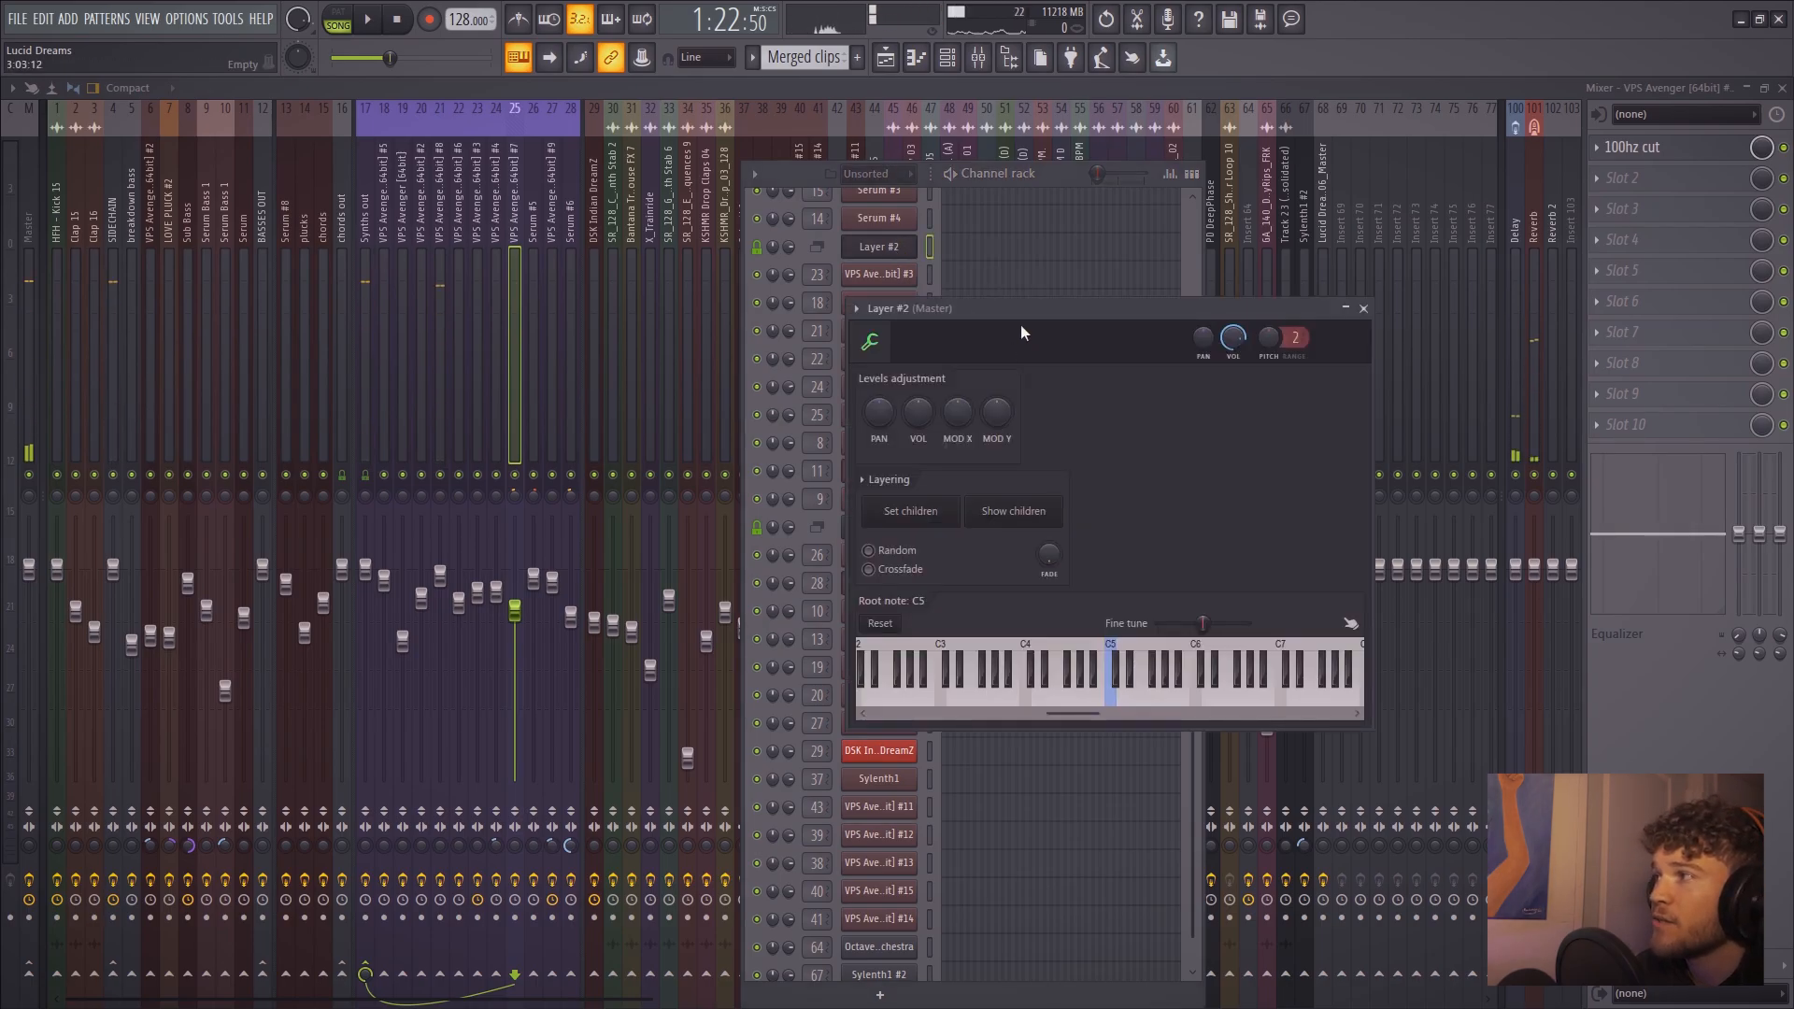
key("z")
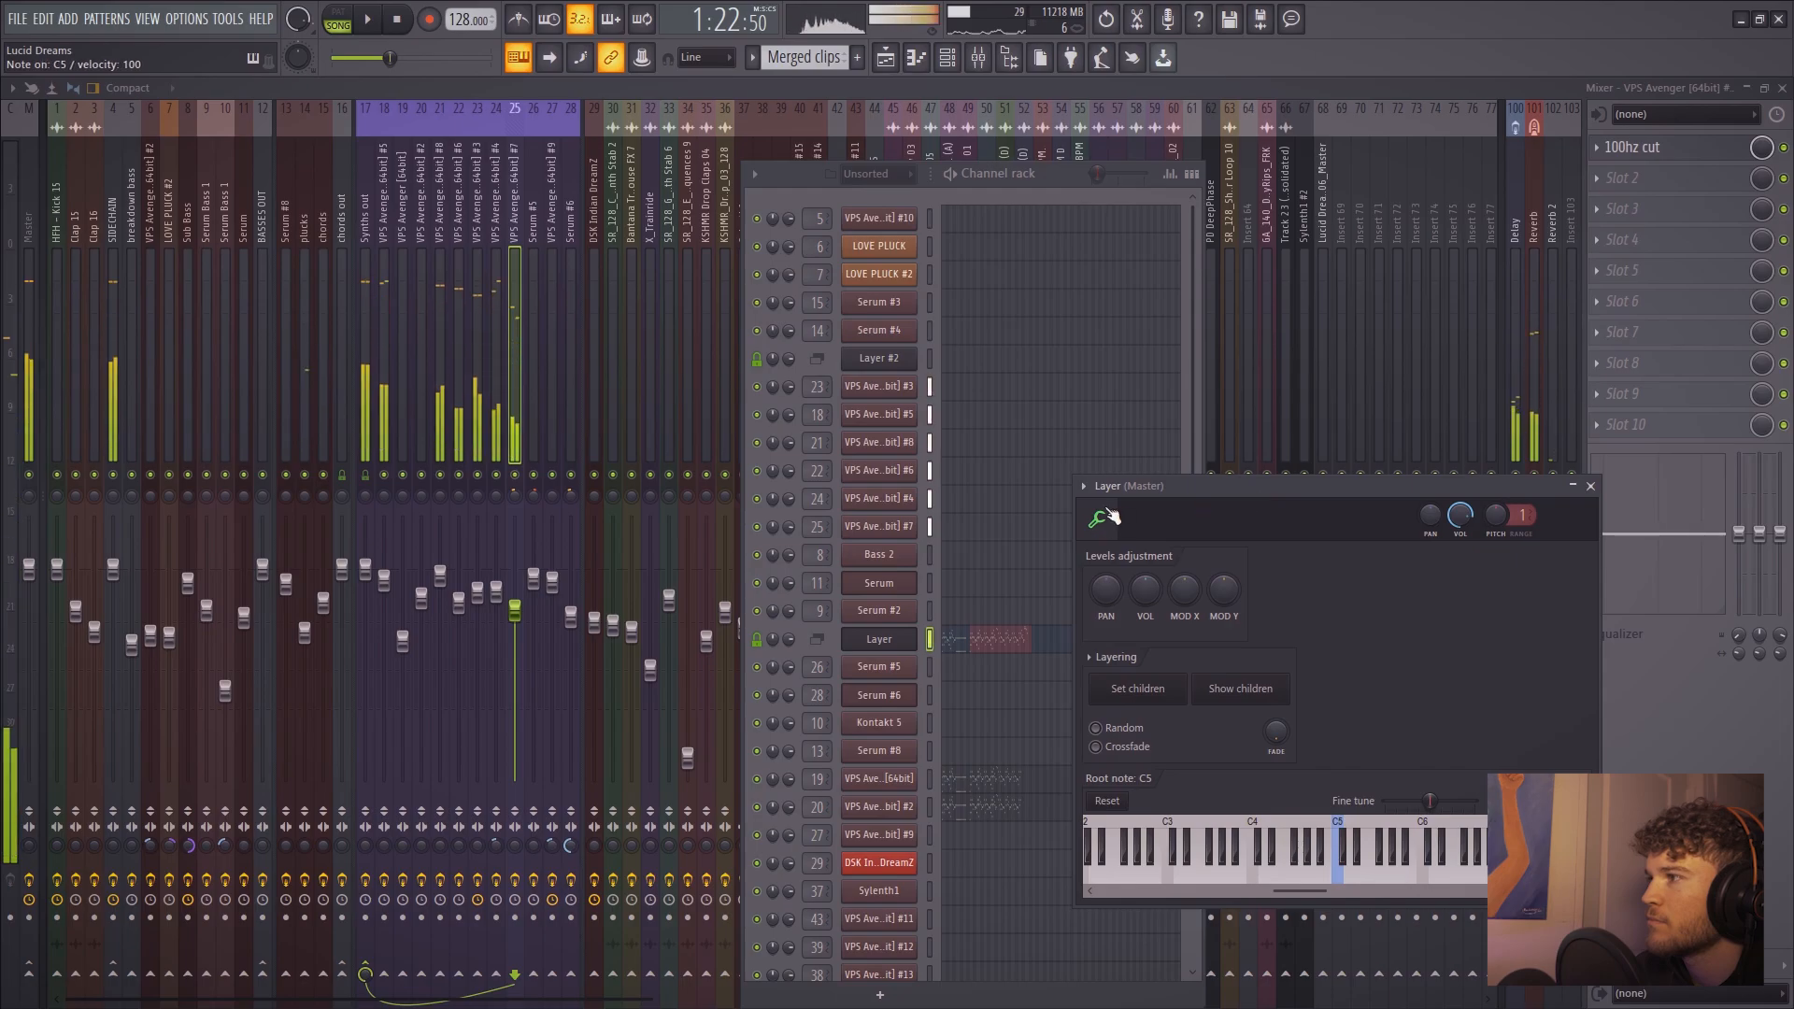
Show the Fruity peak controller on the Synths out track and audition the leads with it disabled and enabled
left_click(361, 234)
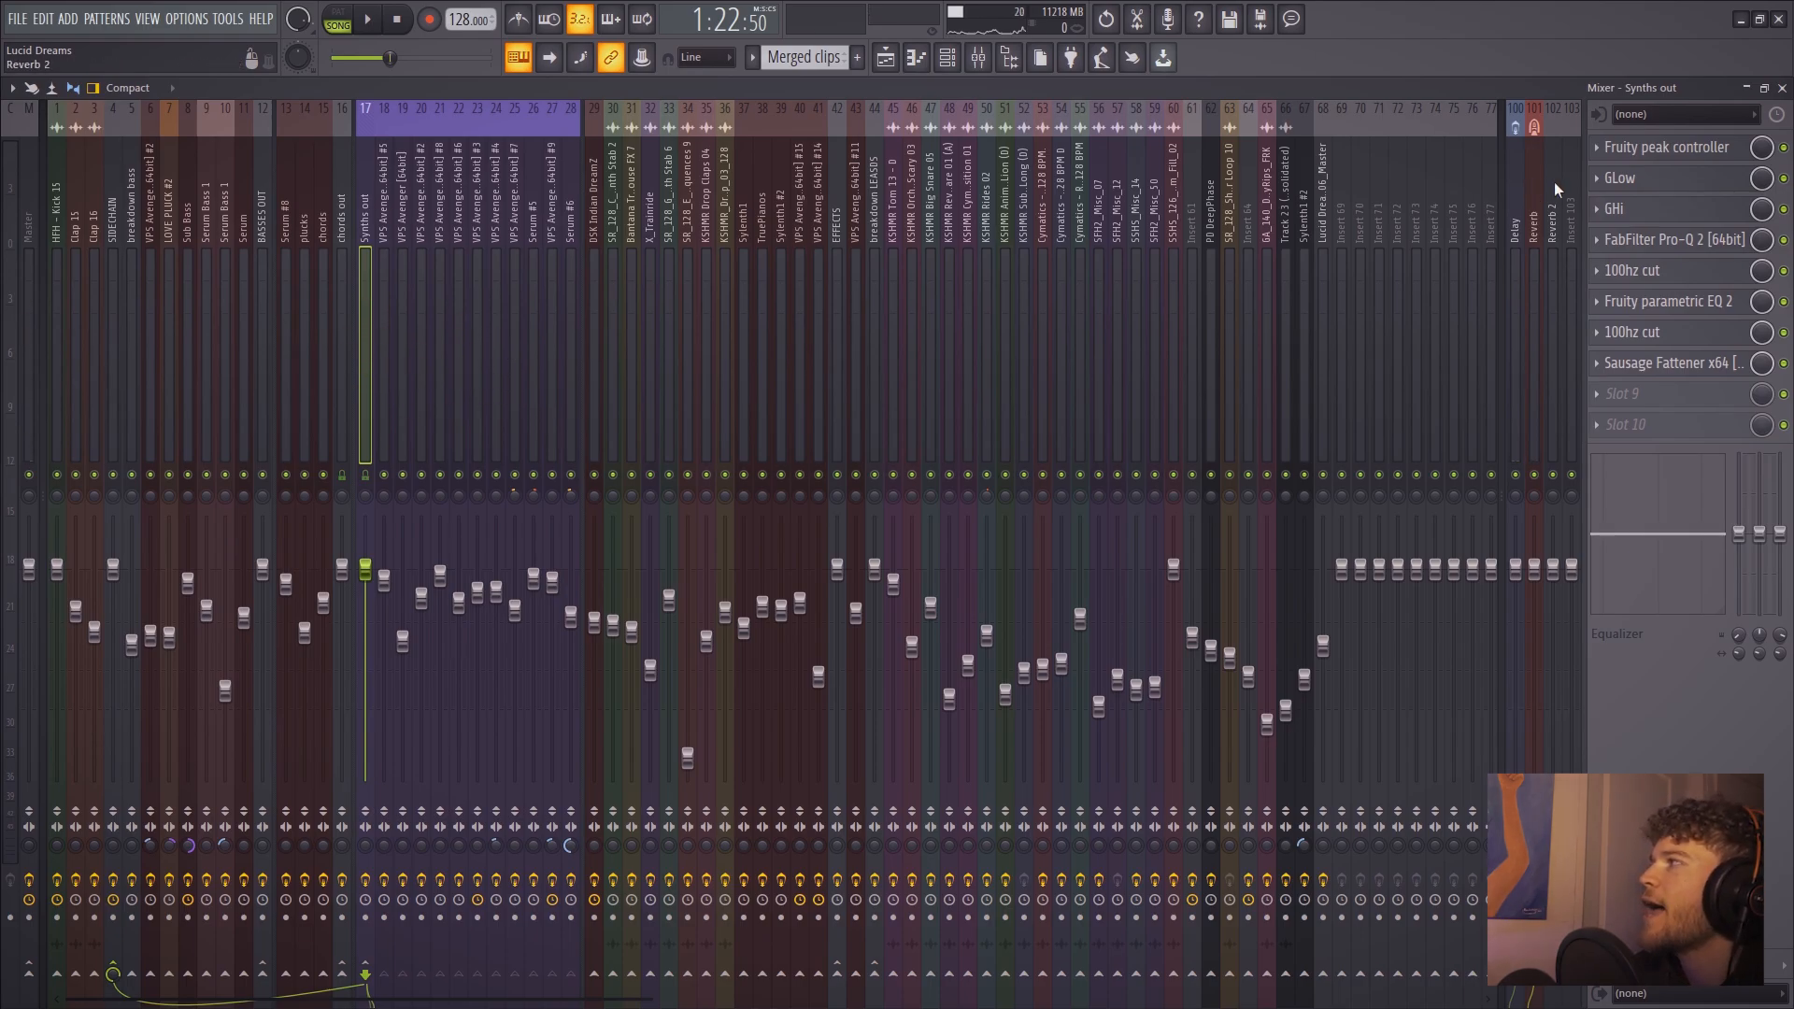
left_click(1689, 151)
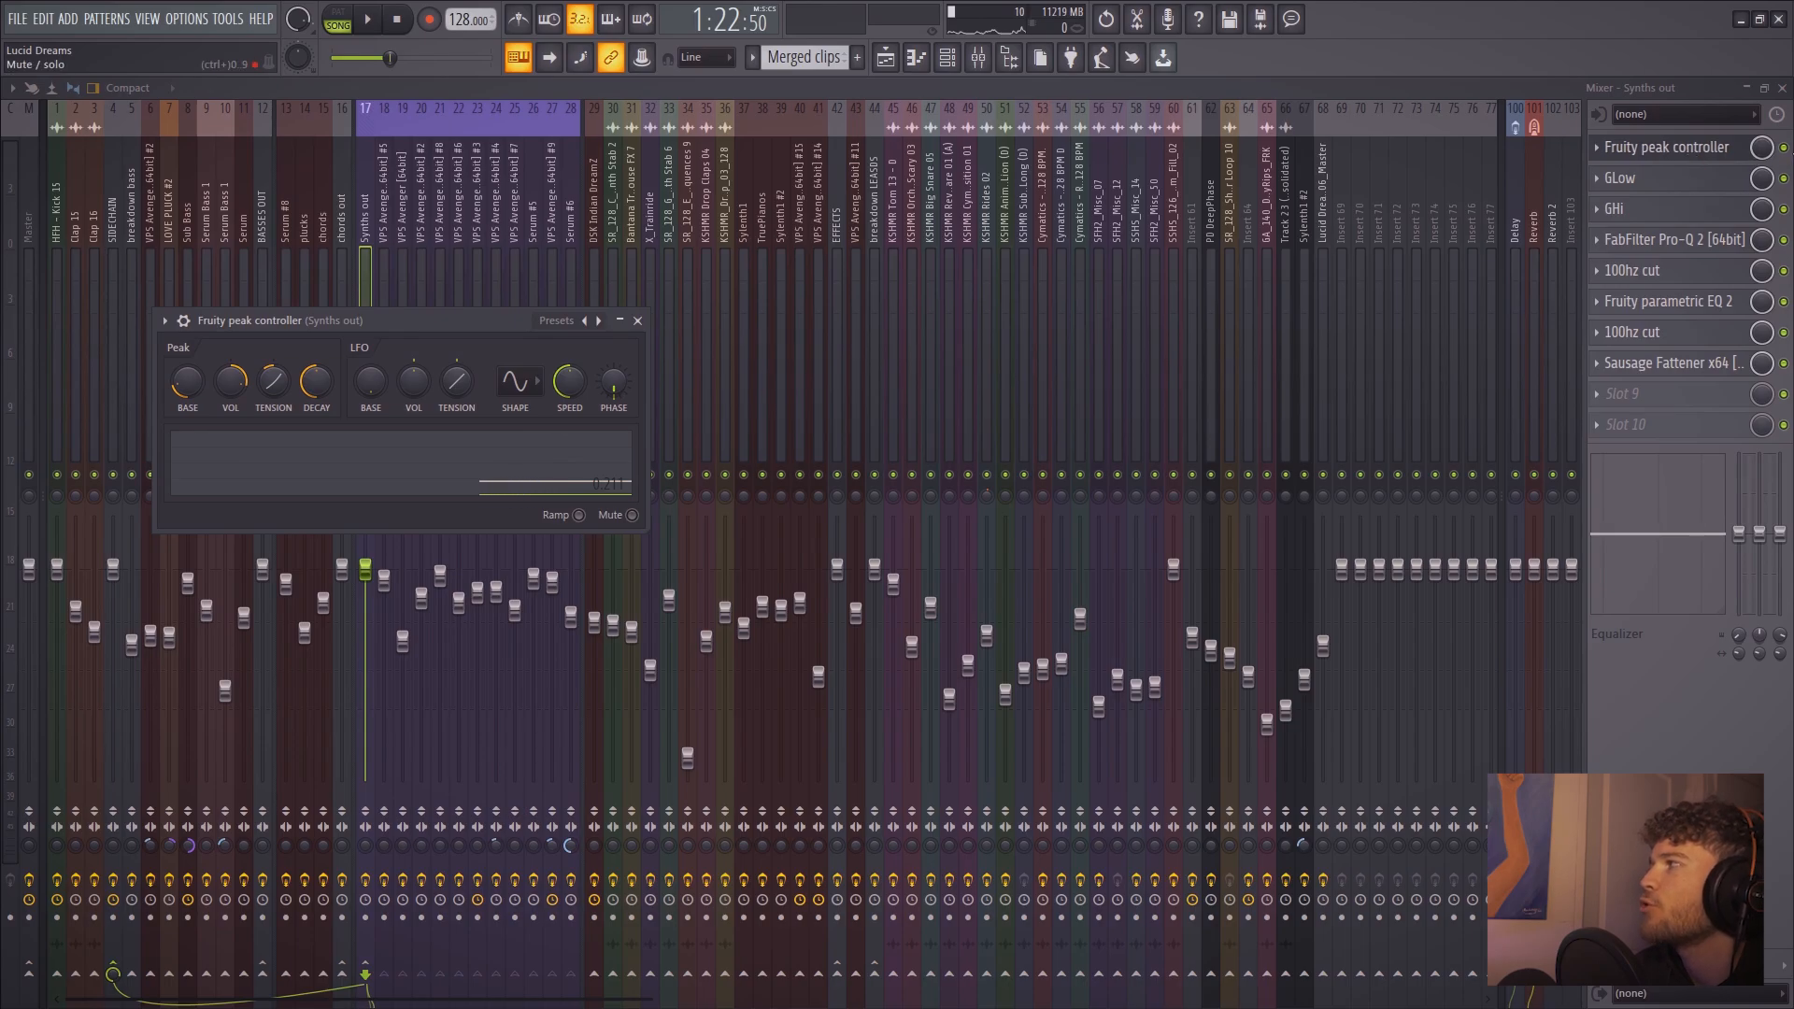
left_click(1785, 148)
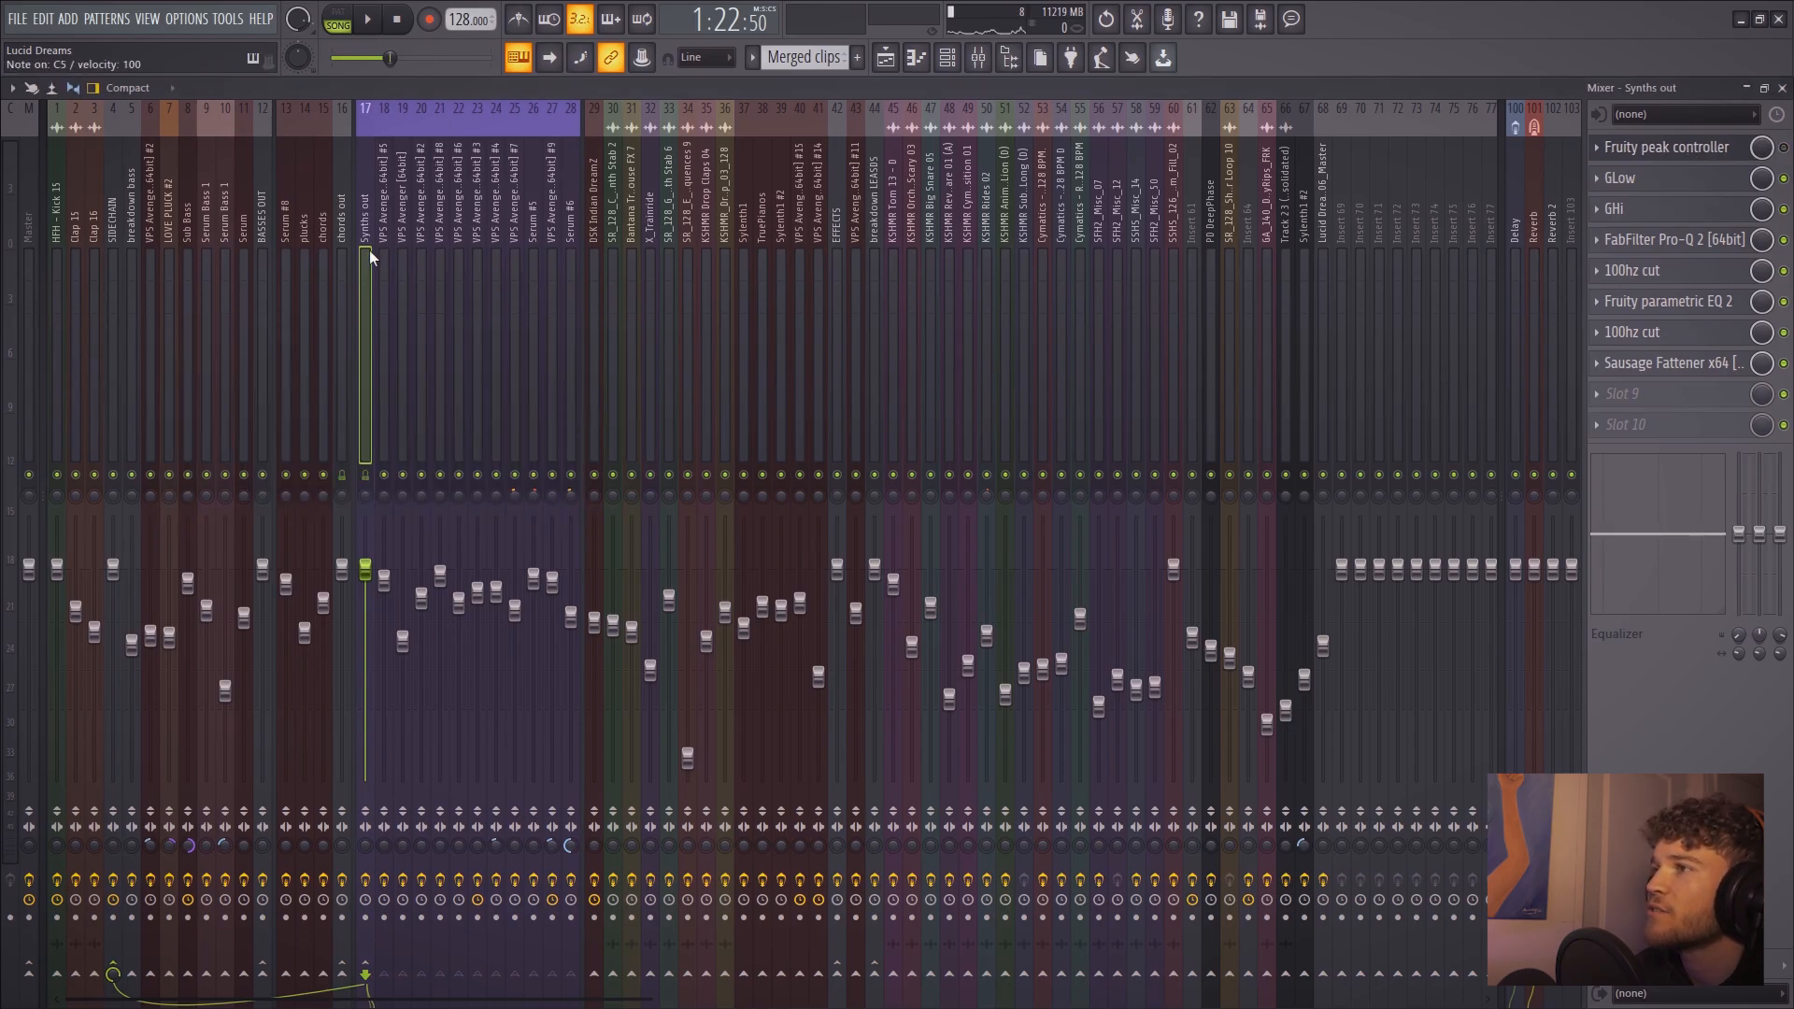
left_click(1784, 148)
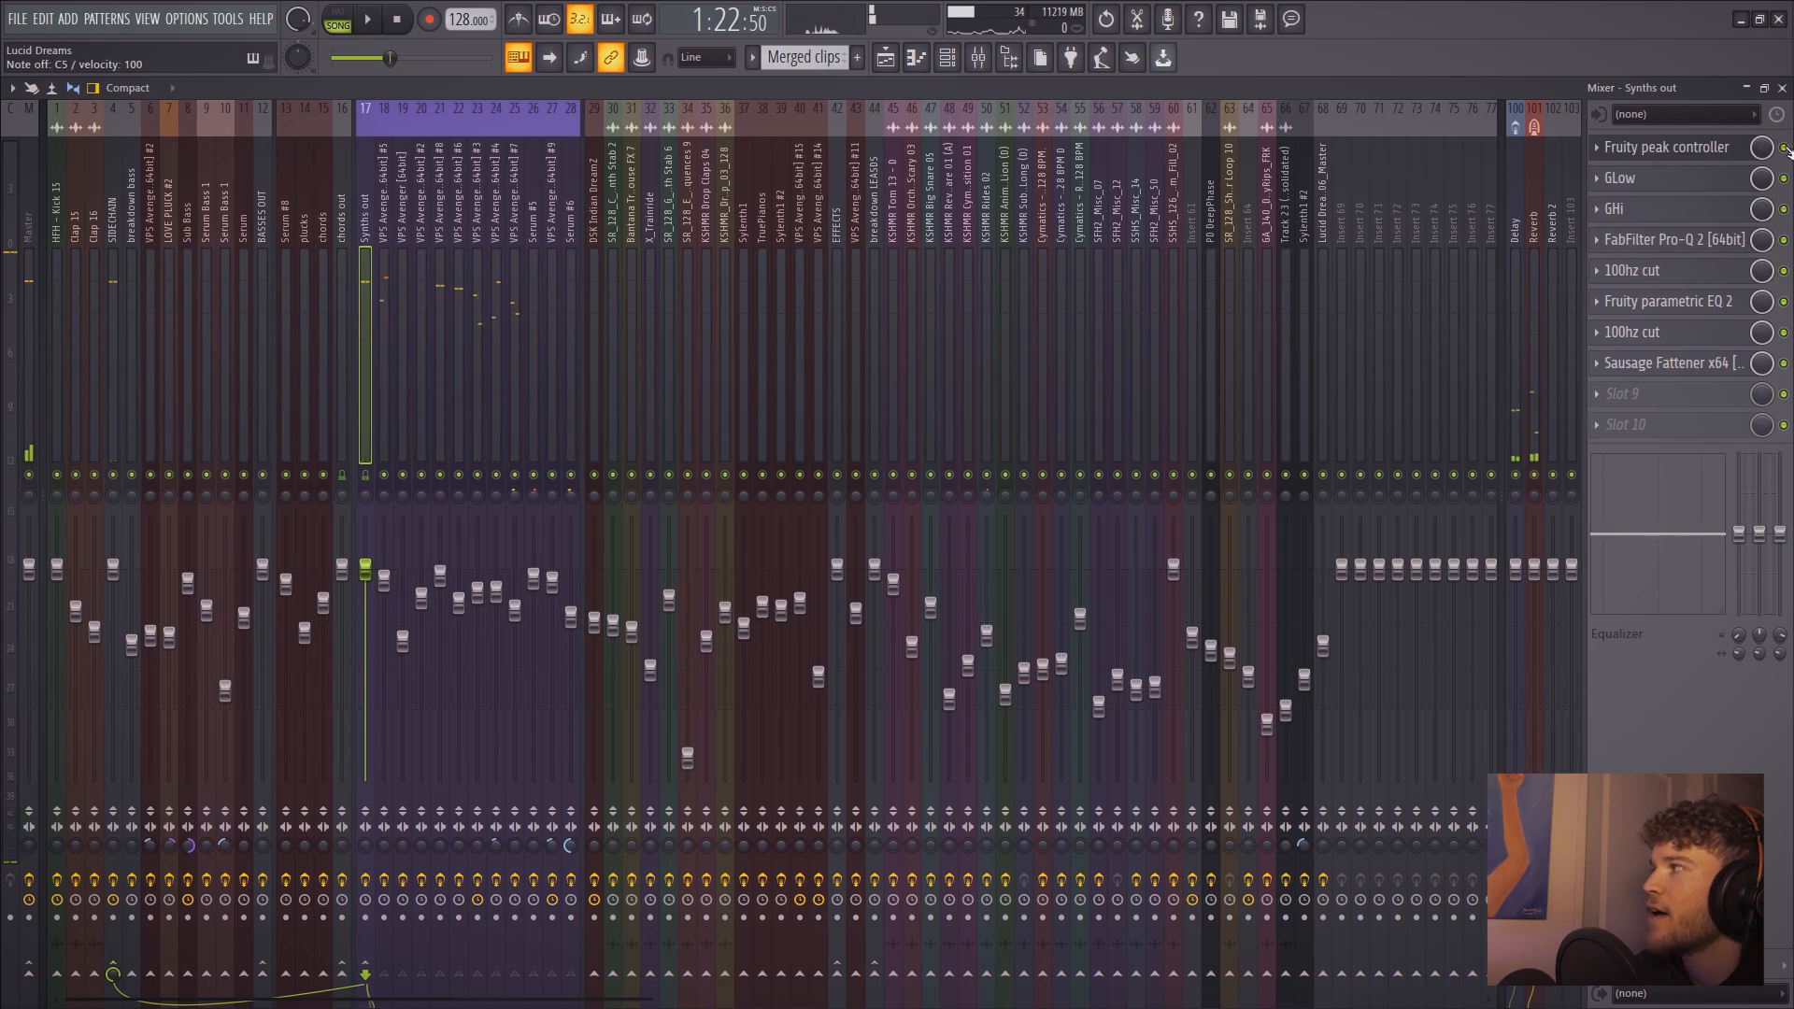
Review the reverb plugin's settings on the Reverb send track while auditioning the layered leads
left_click(1516, 245)
left_click(1540, 233)
left_click(1672, 150)
left_click(1672, 150)
left_click(1672, 150)
left_click_drag(308, 483, 393, 448)
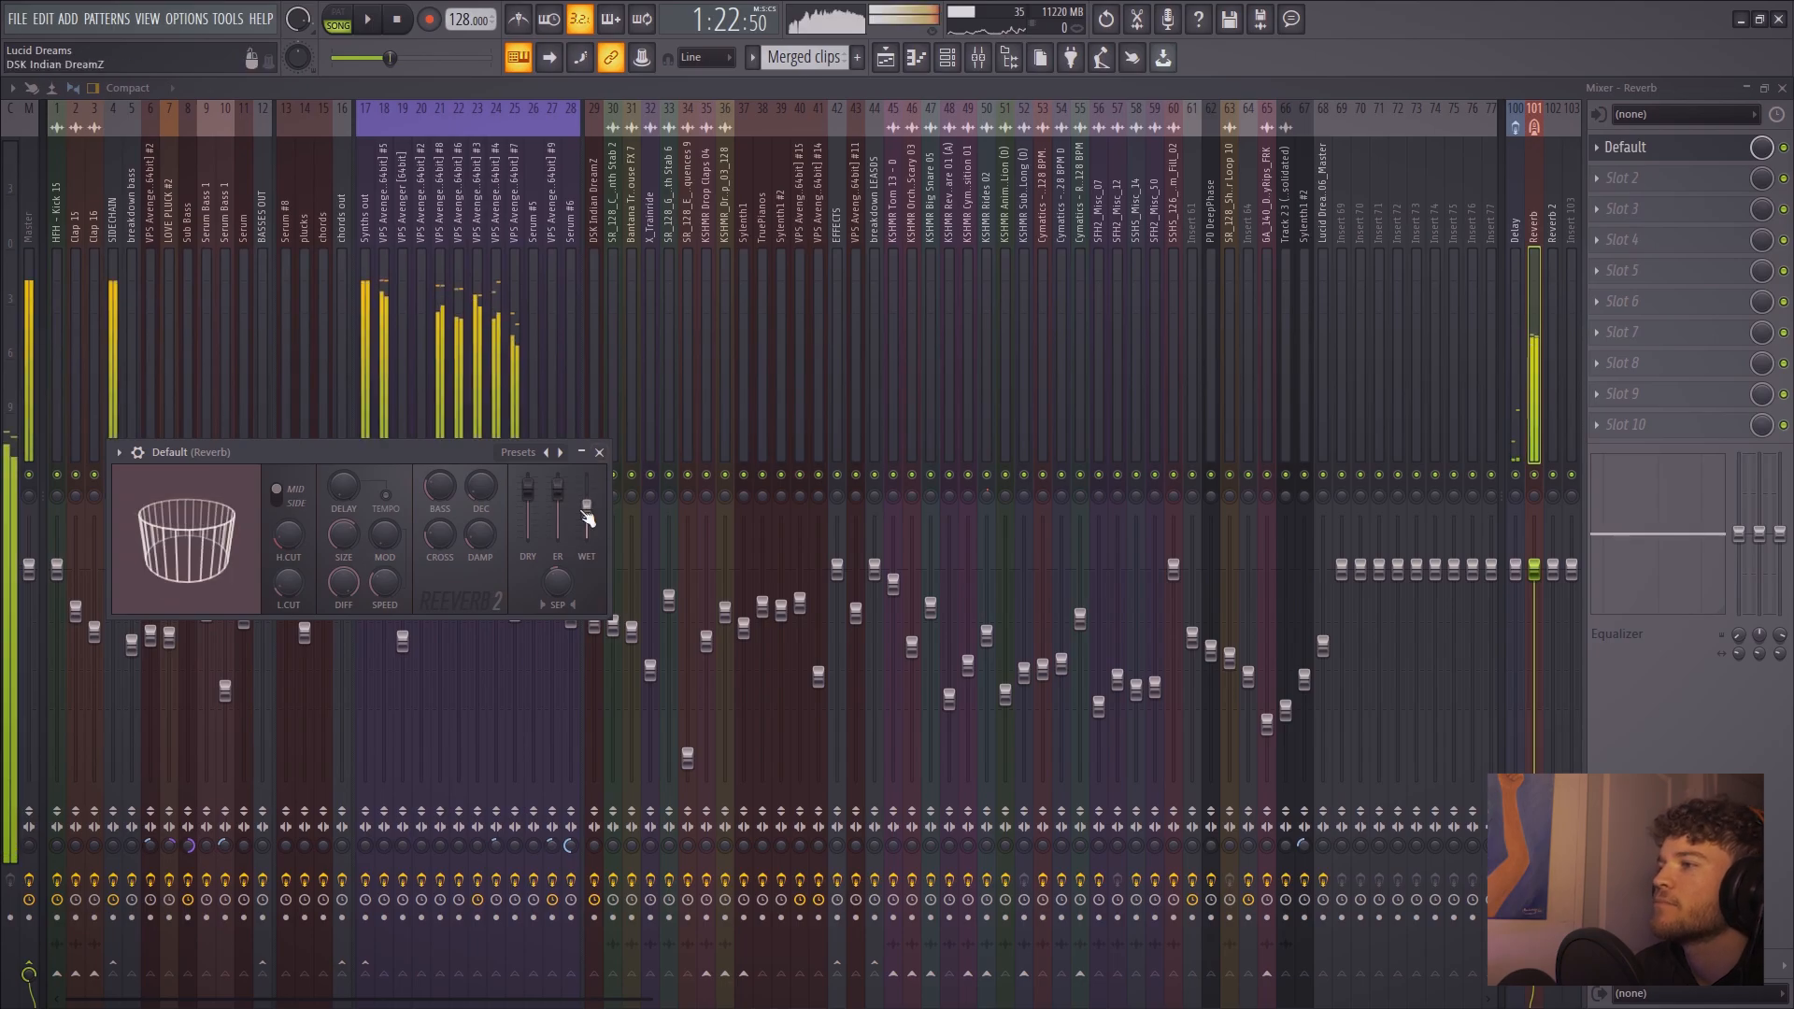
left_click(599, 453)
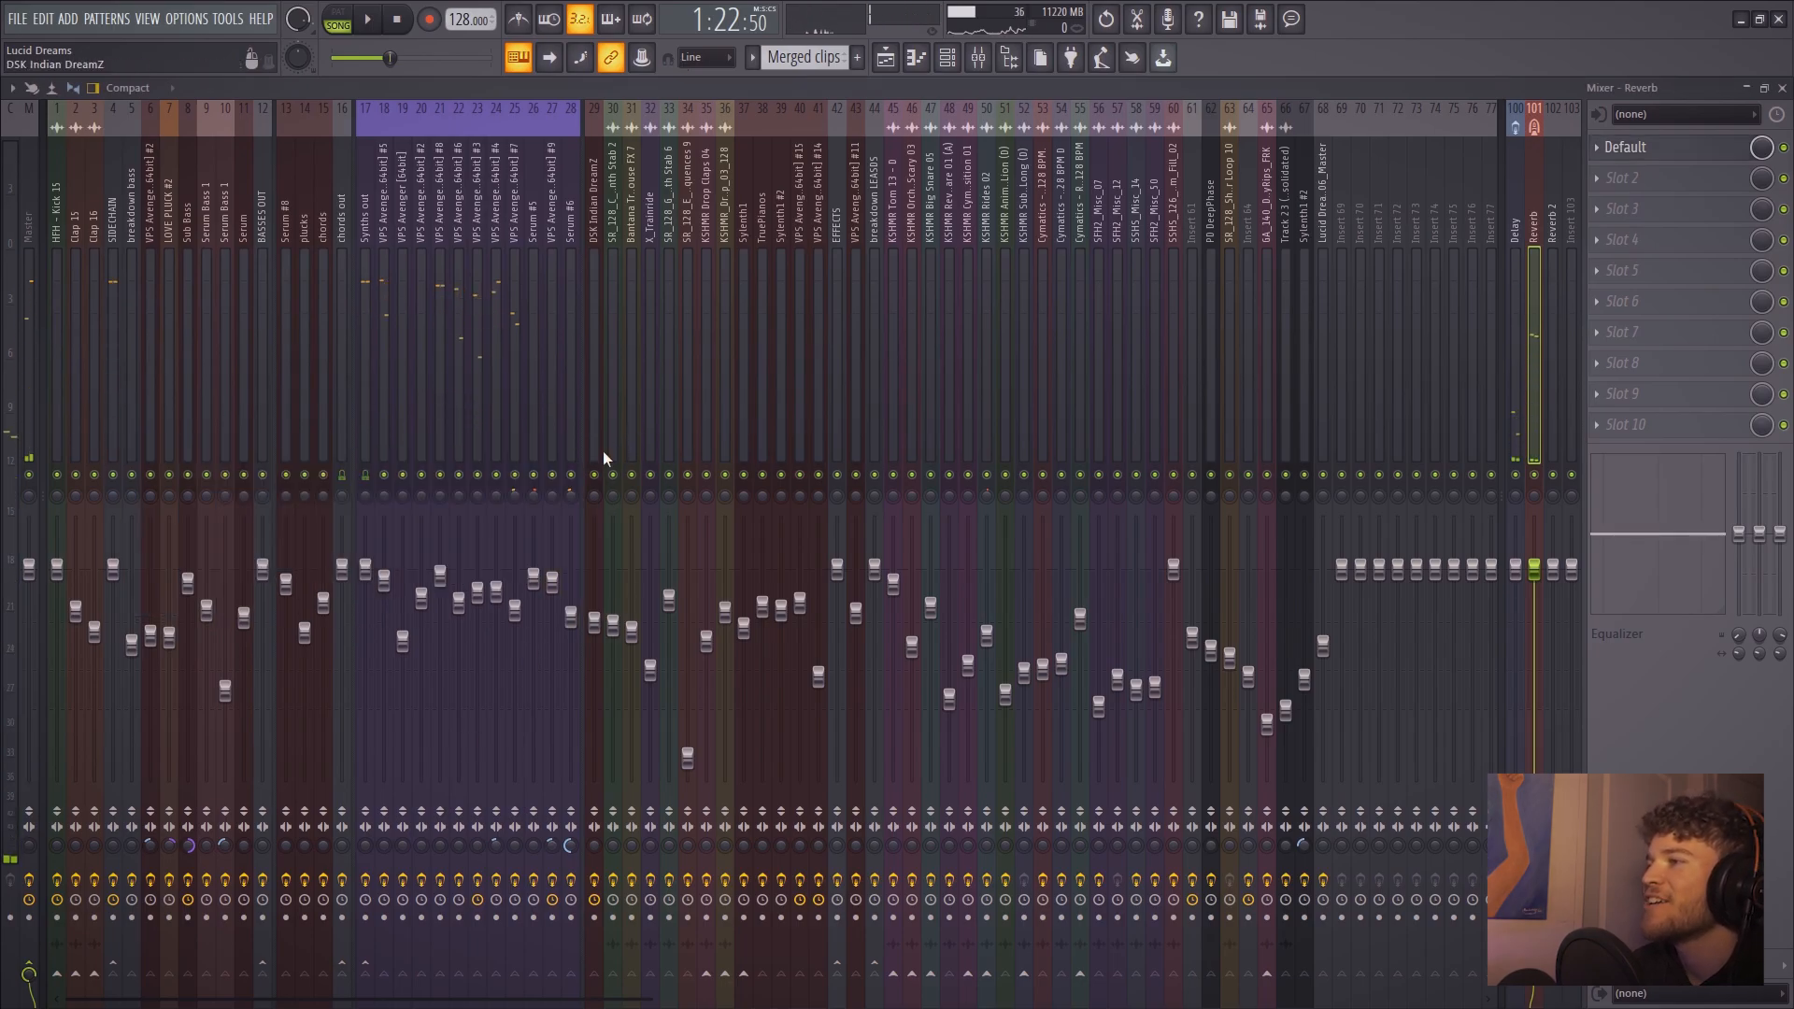
Review the GLow and GHi filter settings on the Synths out track
left_click(363, 165)
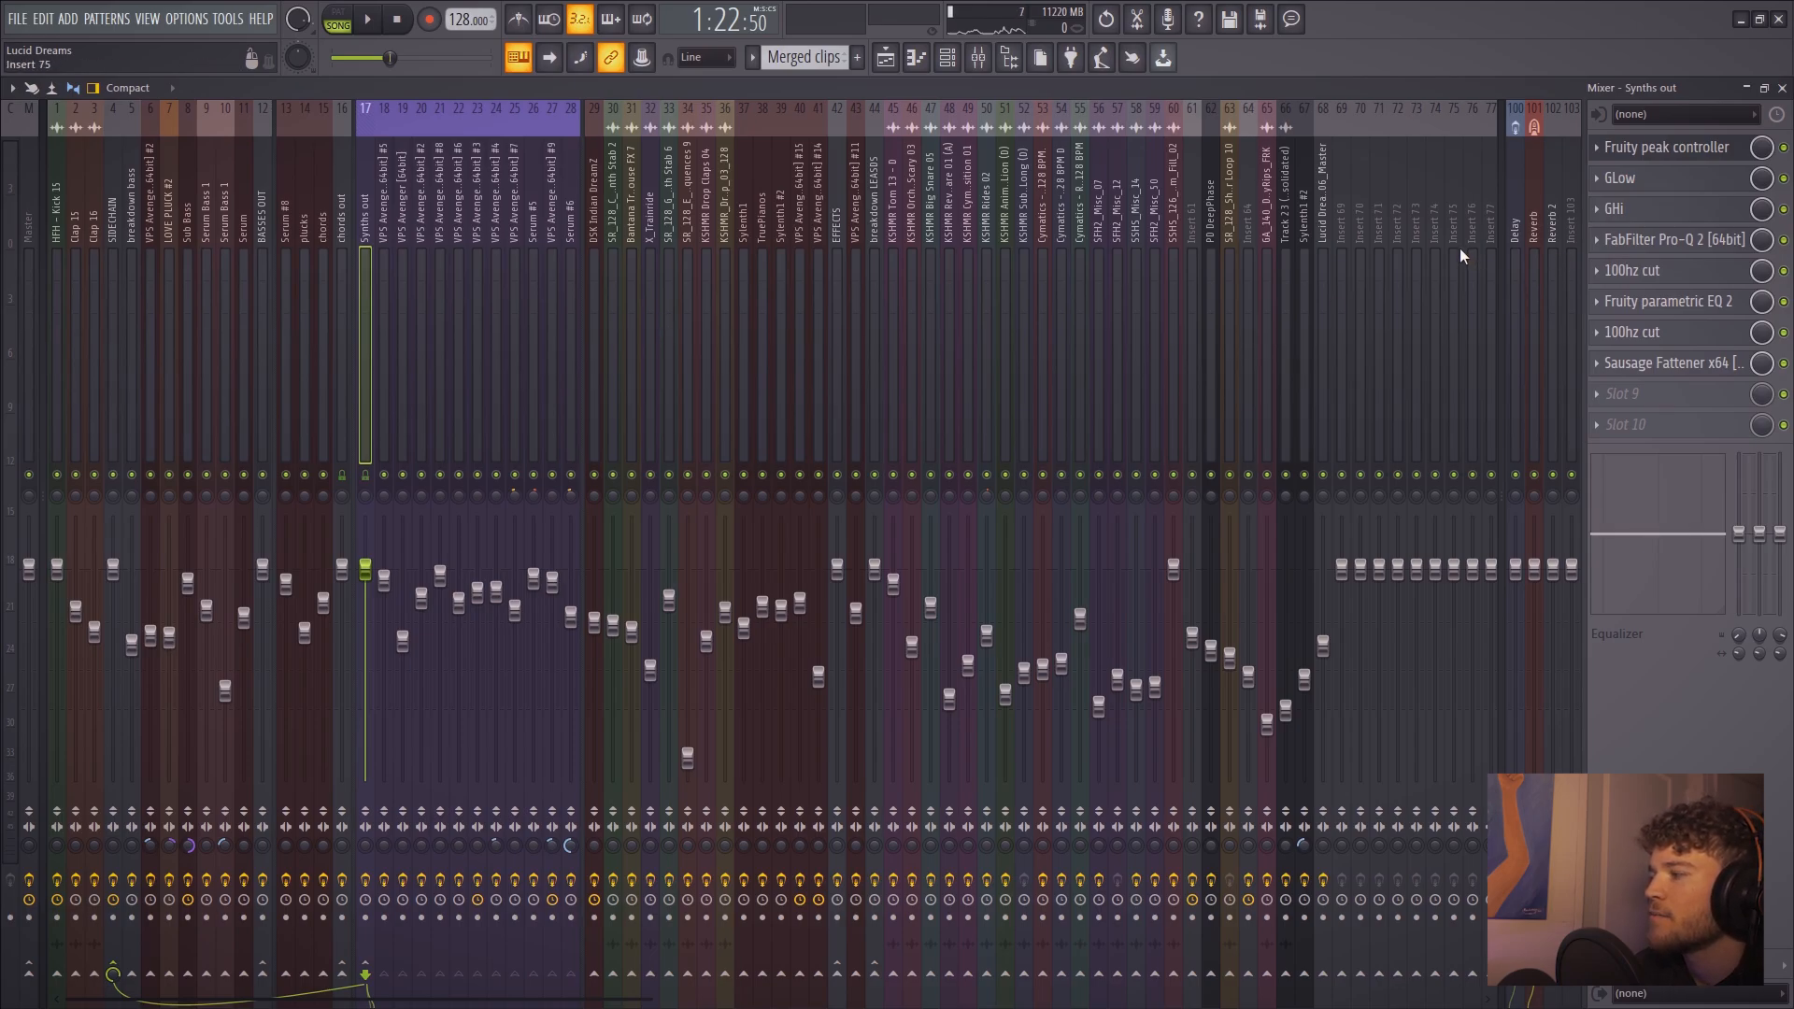
left_click(1682, 184)
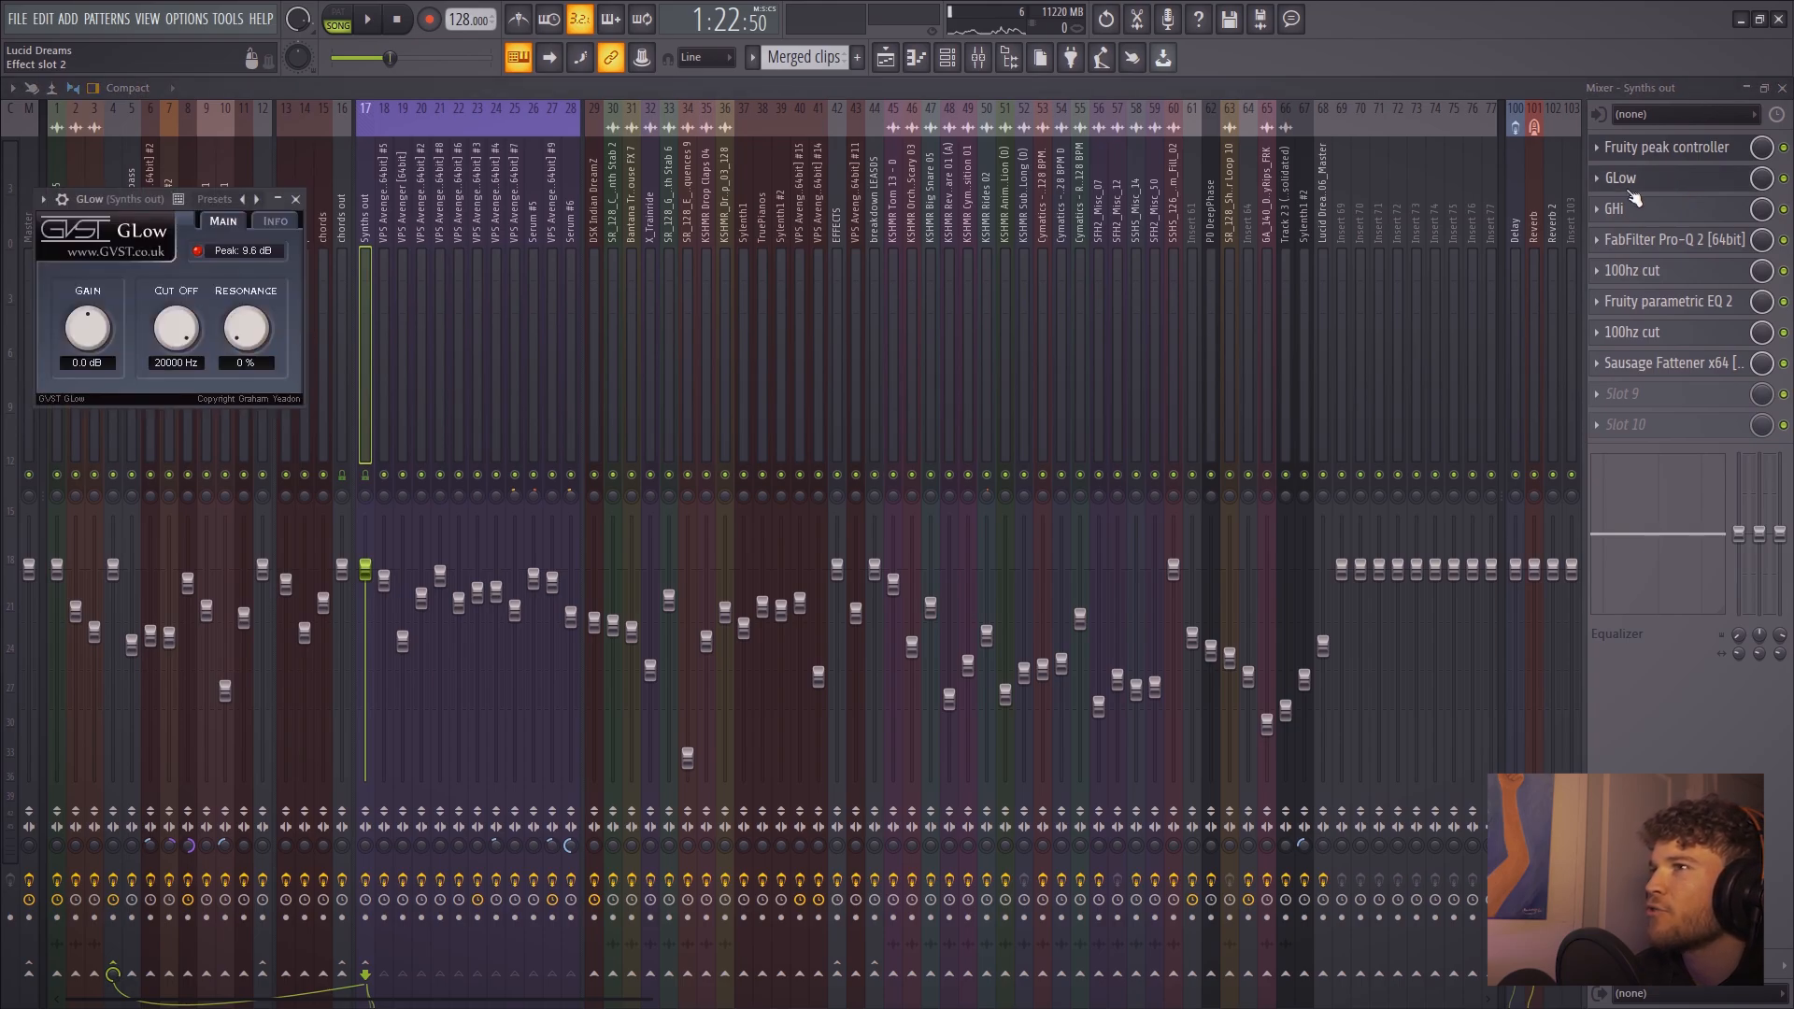
left_click_drag(101, 199, 252, 161)
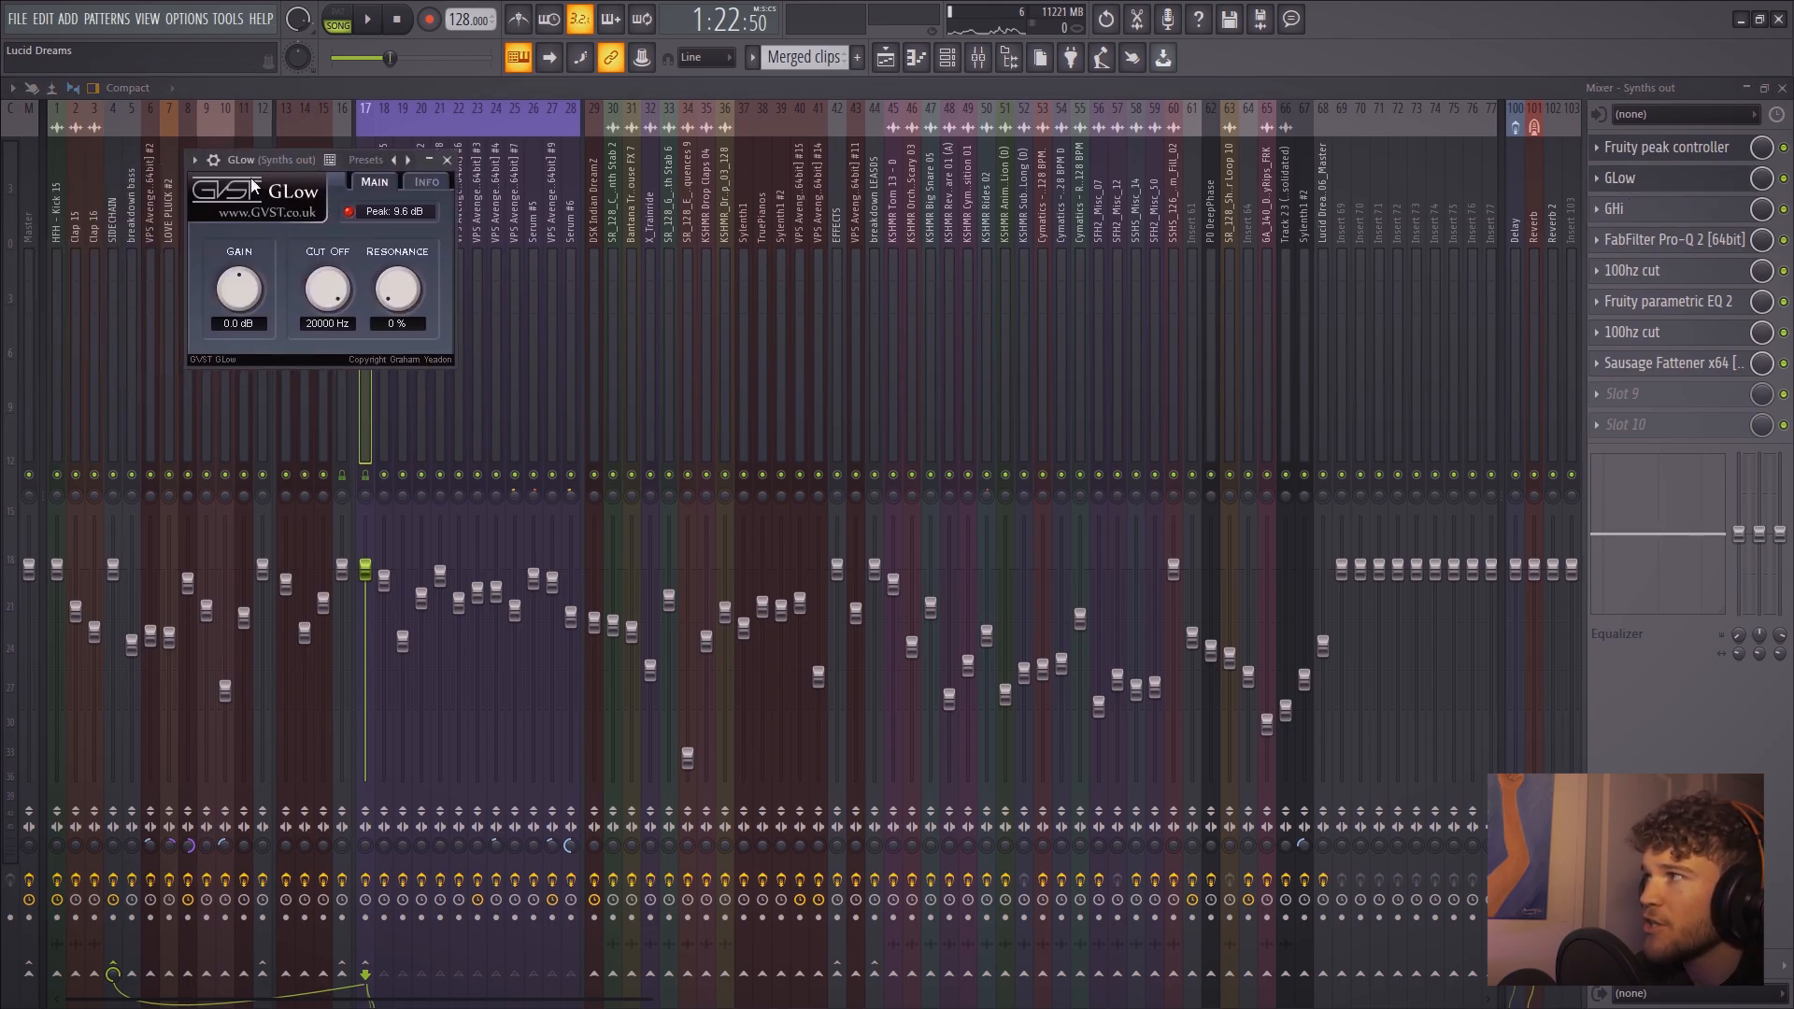
left_click(1709, 210)
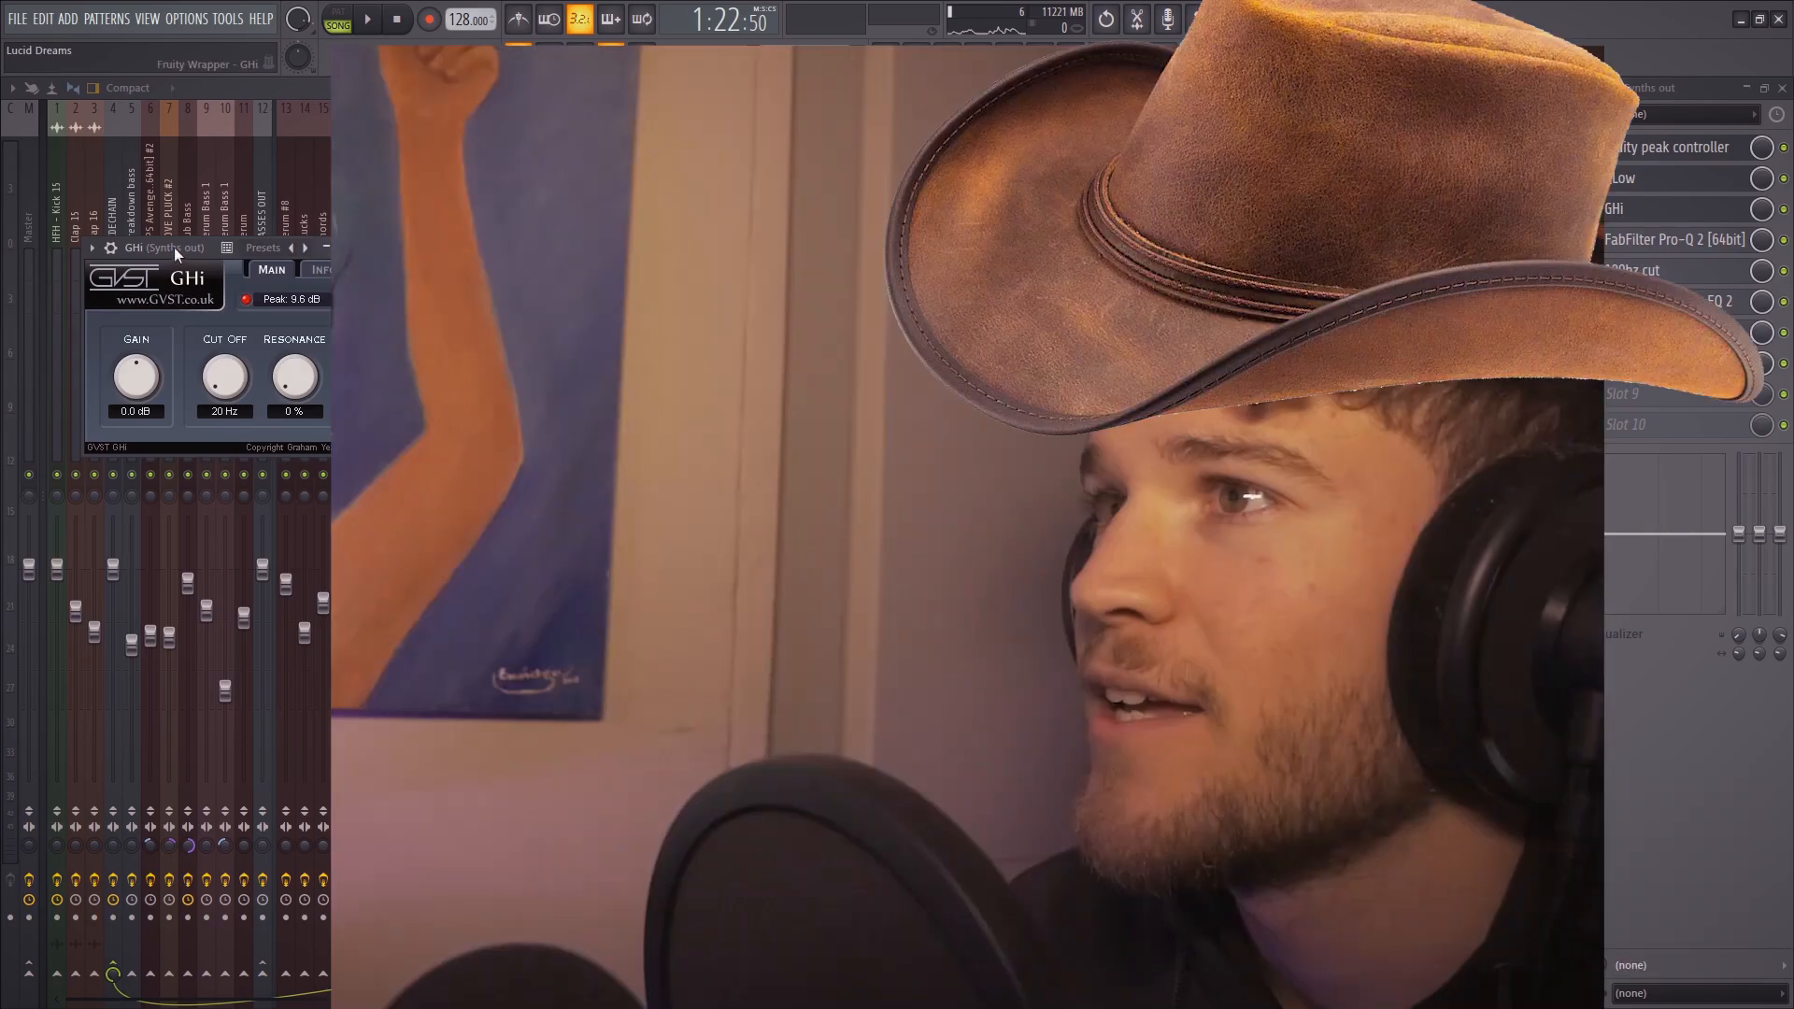
left_click_drag(174, 247, 250, 221)
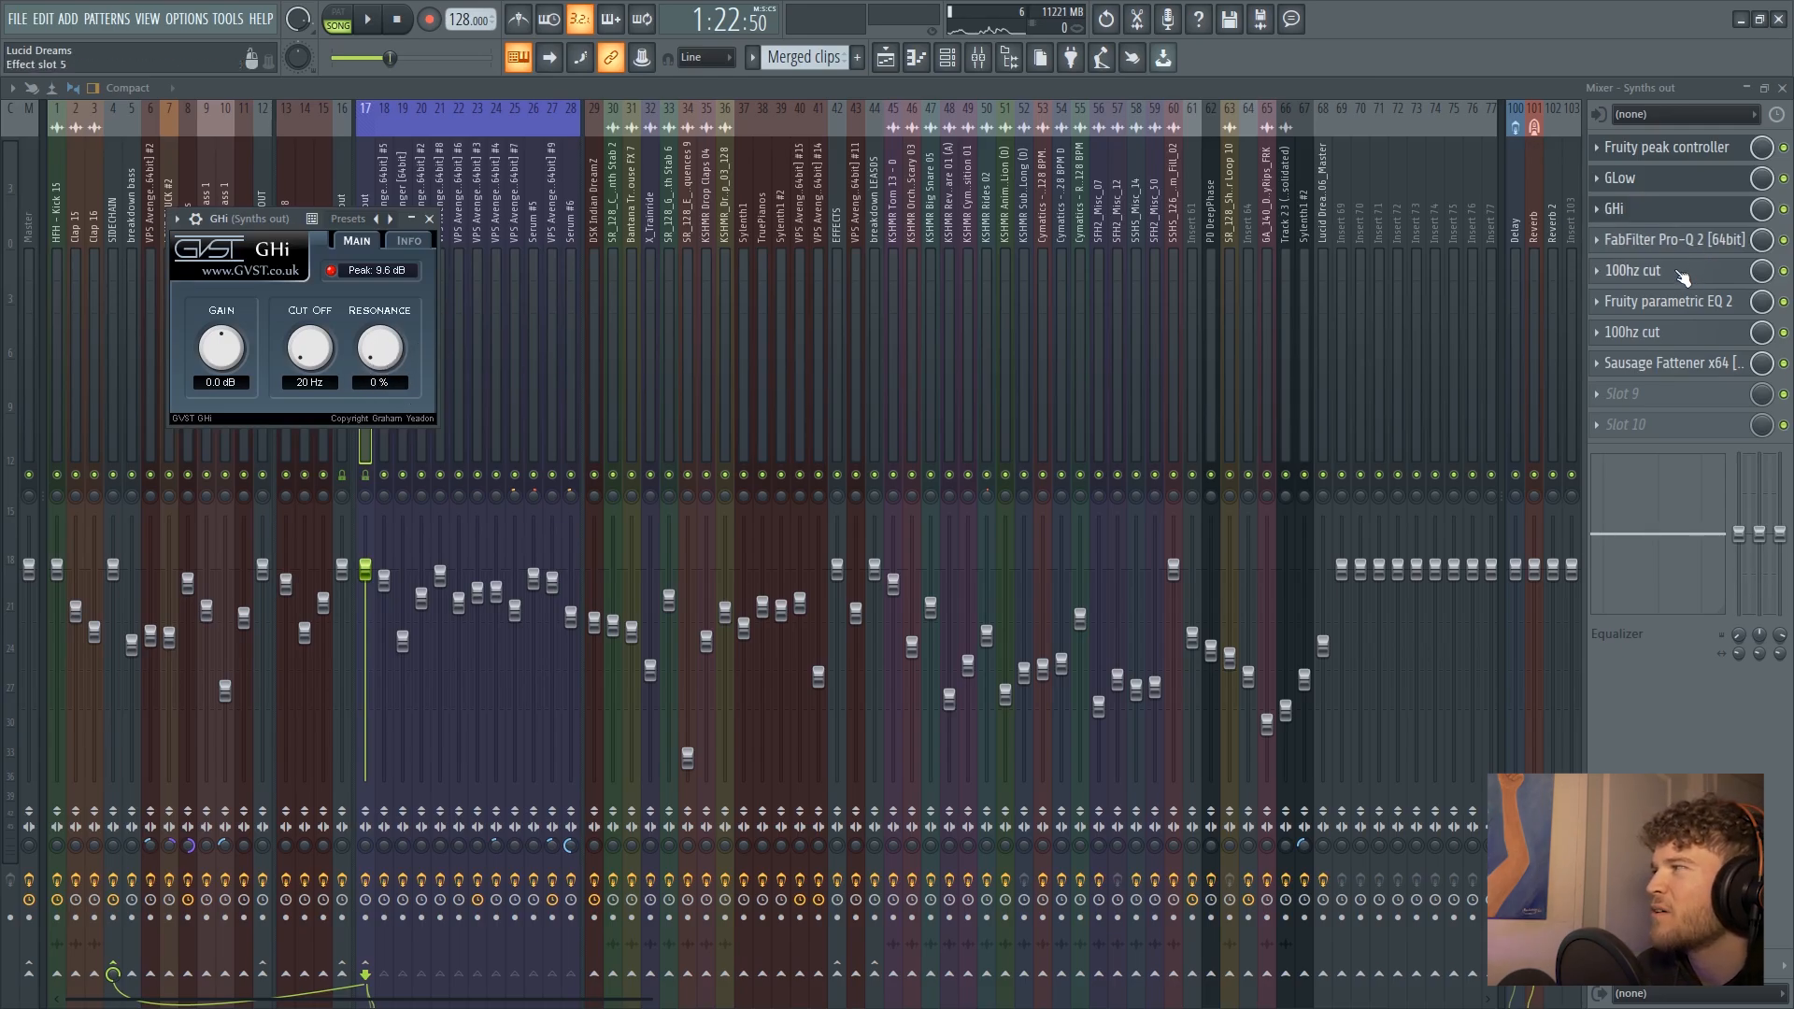
Show the FabFilter Pro-Q 2 high-shelf side boost on the Synths out track and inspect its band values
left_click(1684, 244)
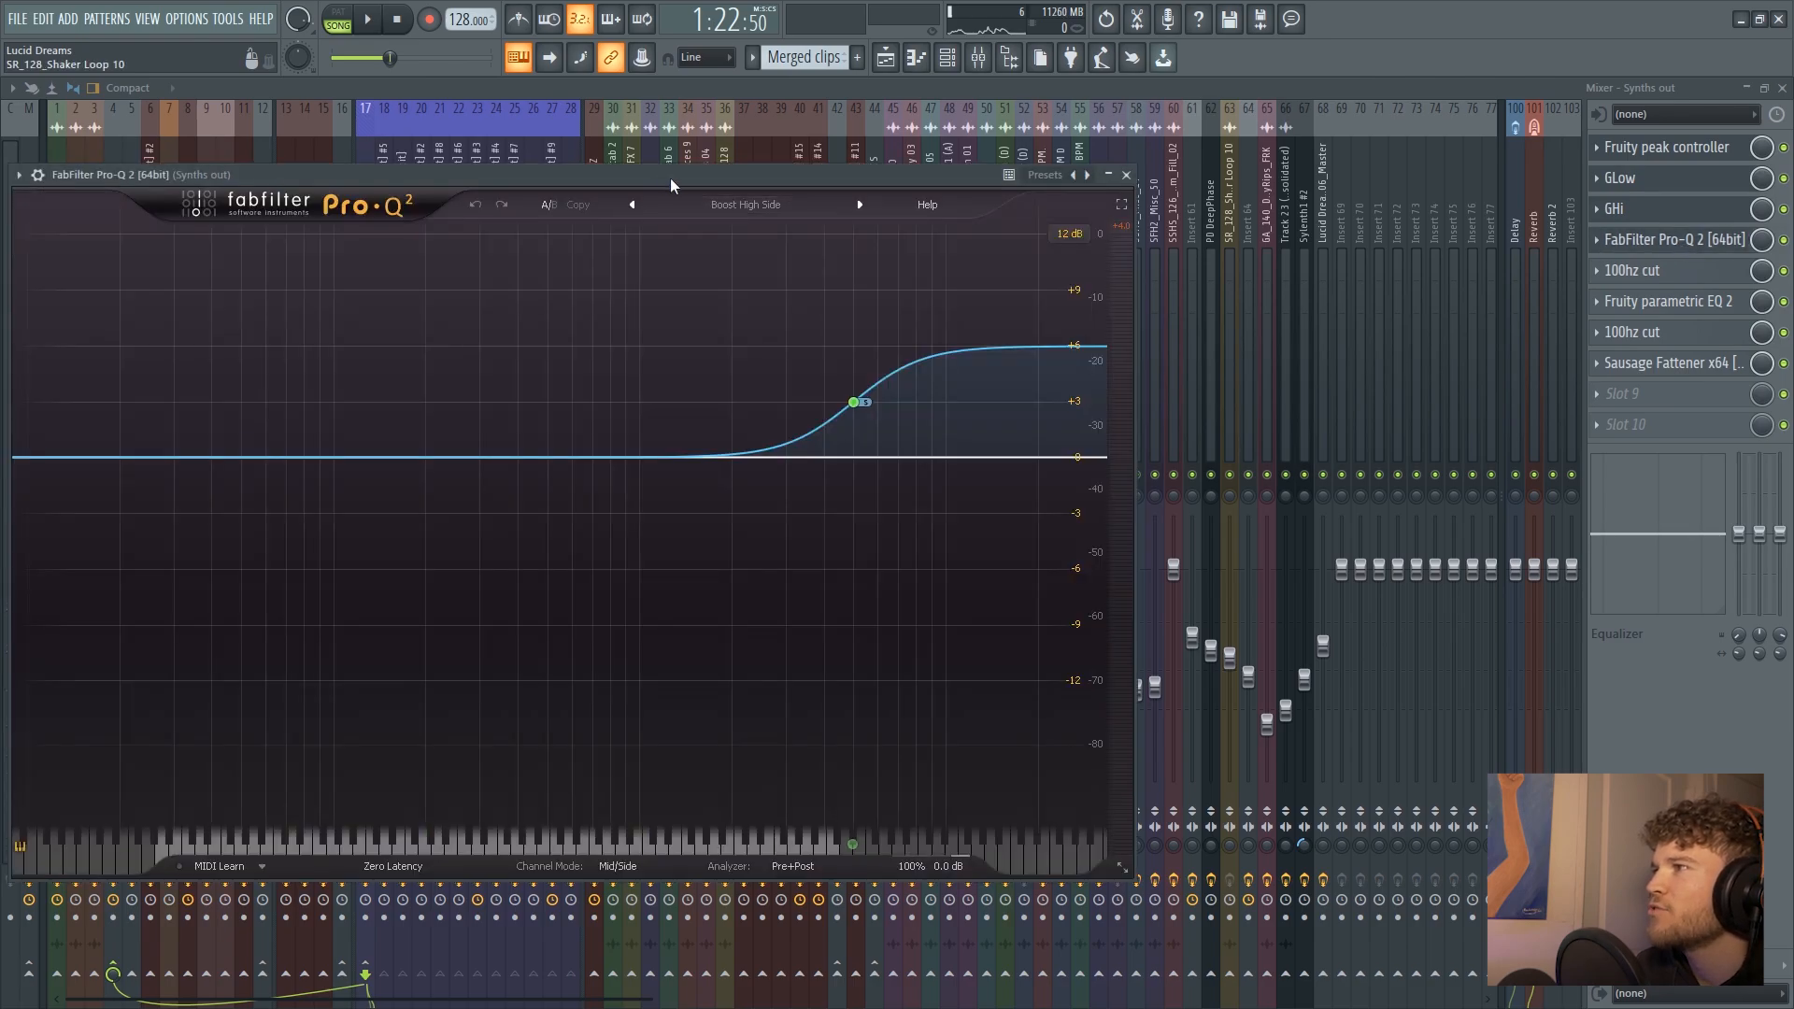
left_click_drag(659, 177, 809, 140)
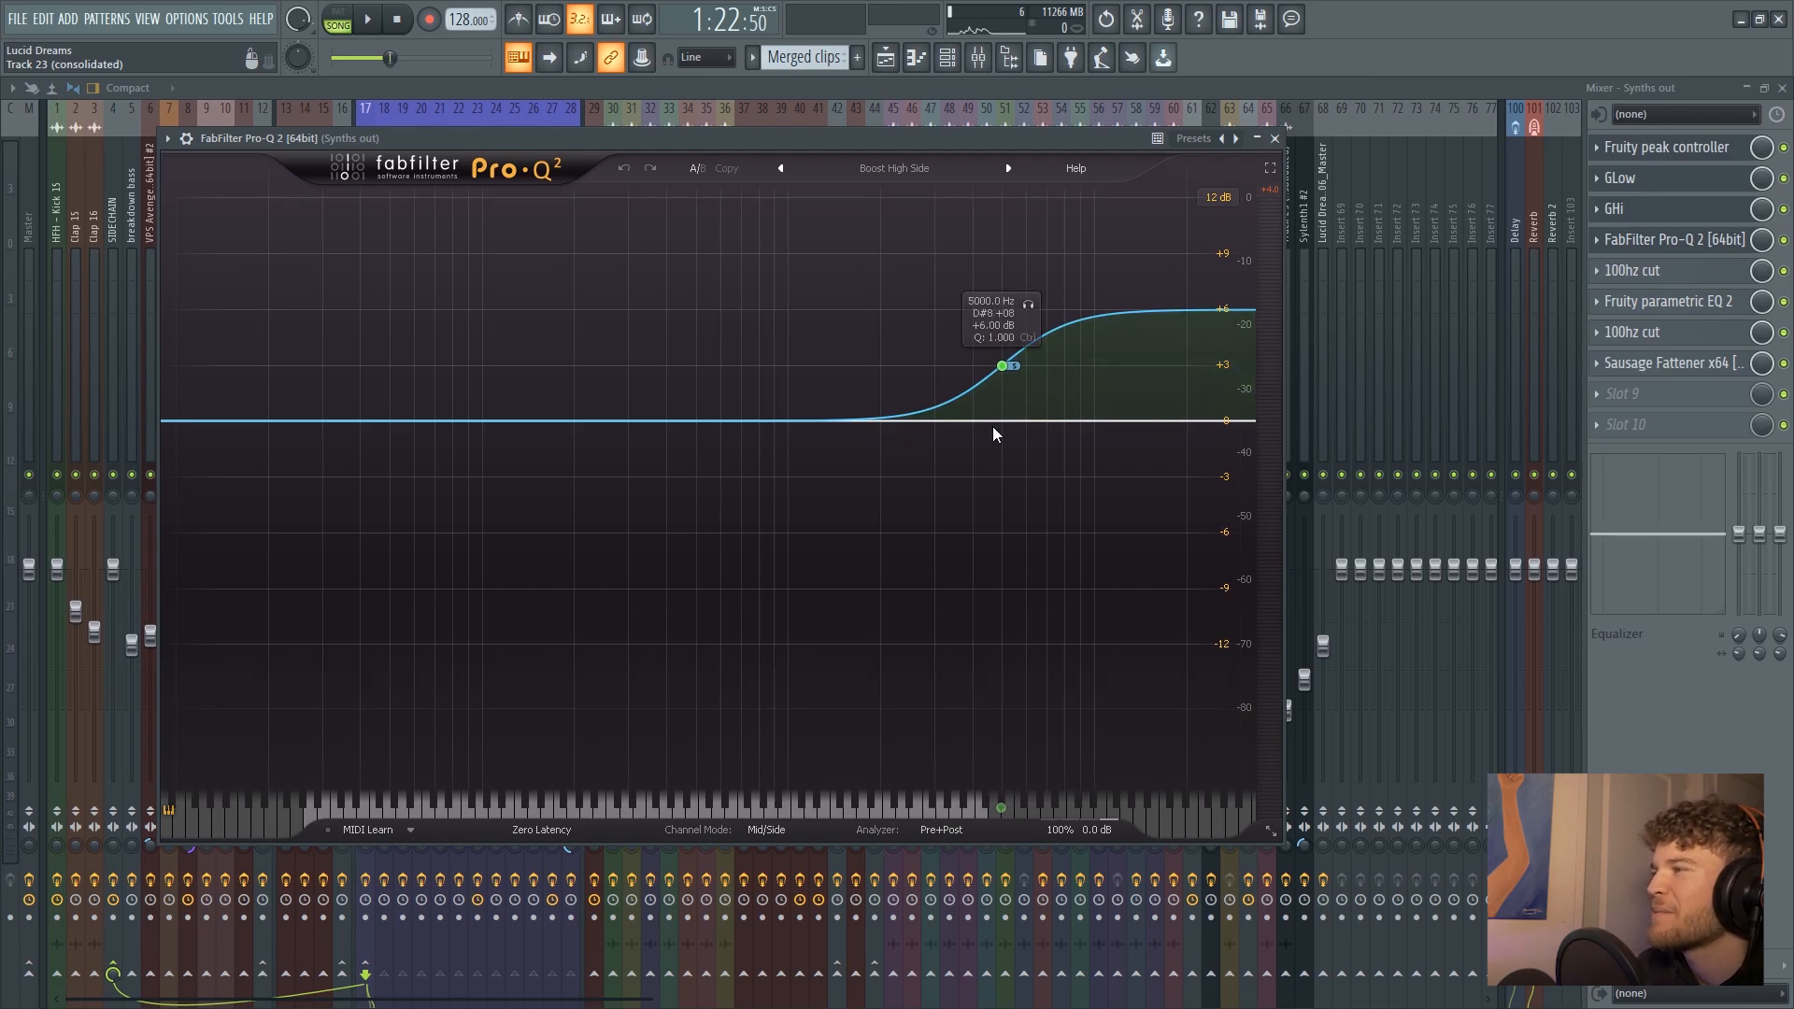
Review the two 100hz cut EQs, the Fruity parametric EQ 2 and Sausage Fattener on the Synths out track
left_click(1673, 273)
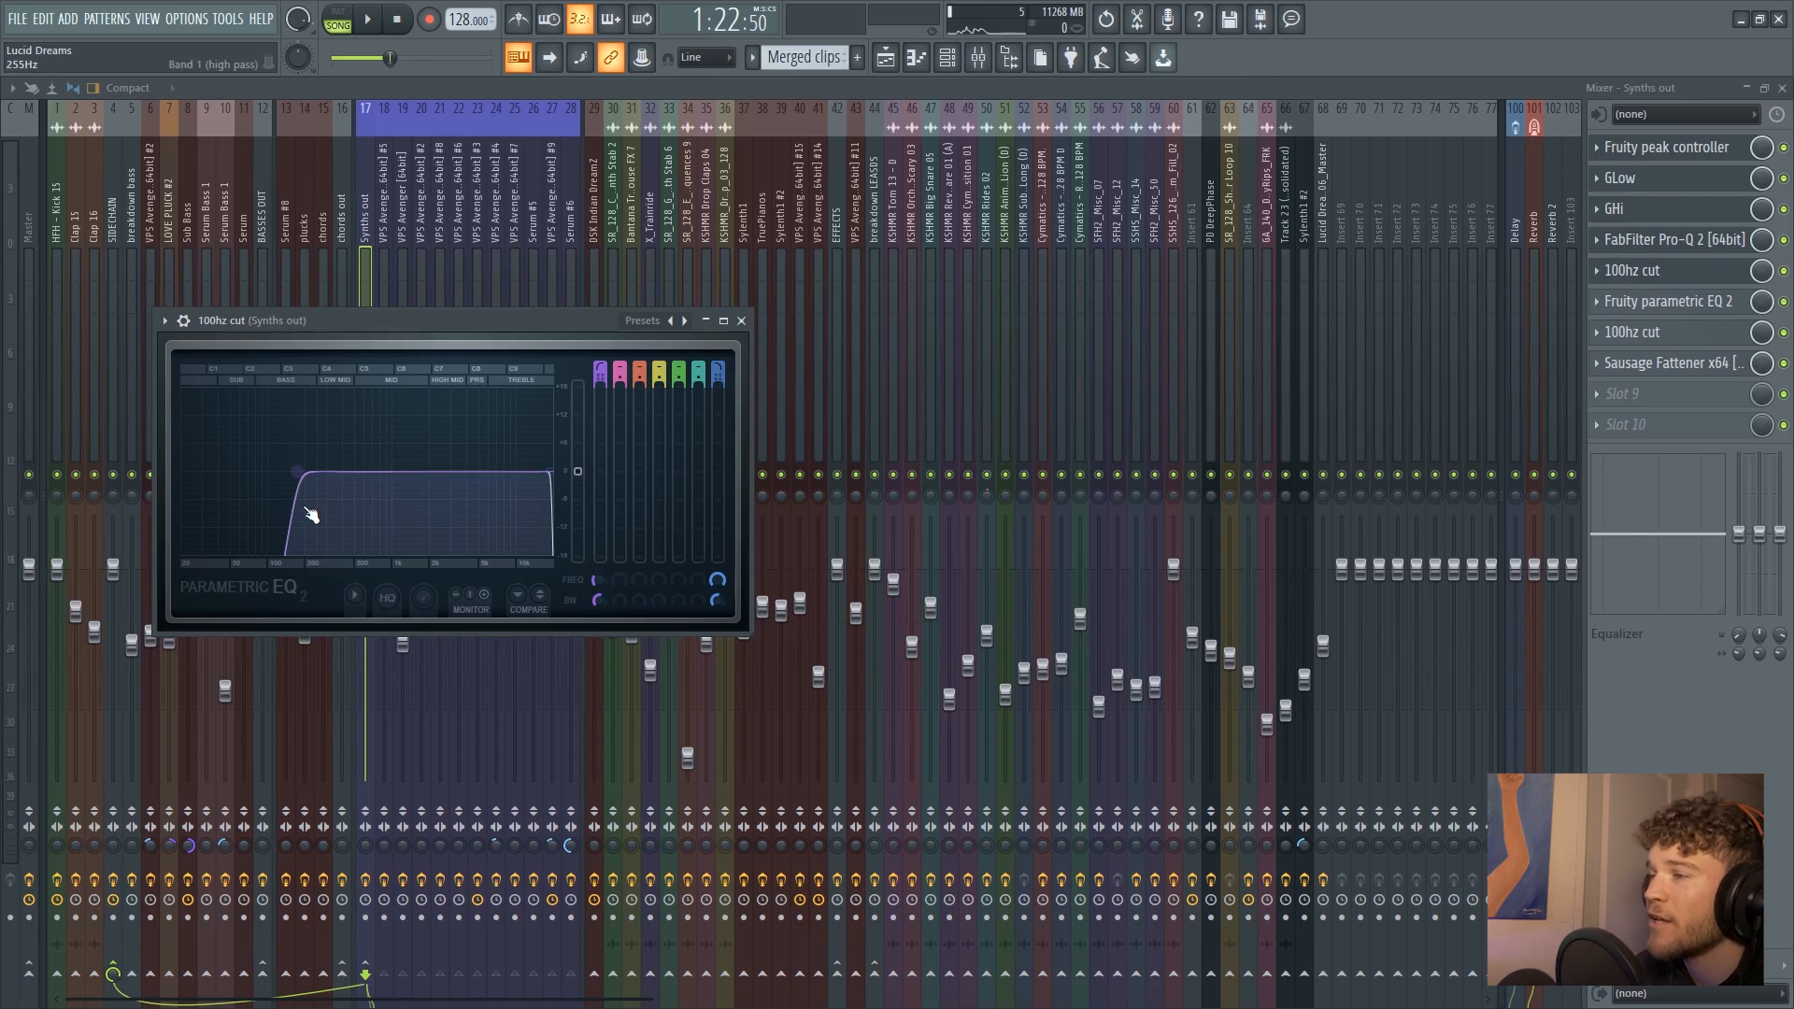
left_click(1705, 303)
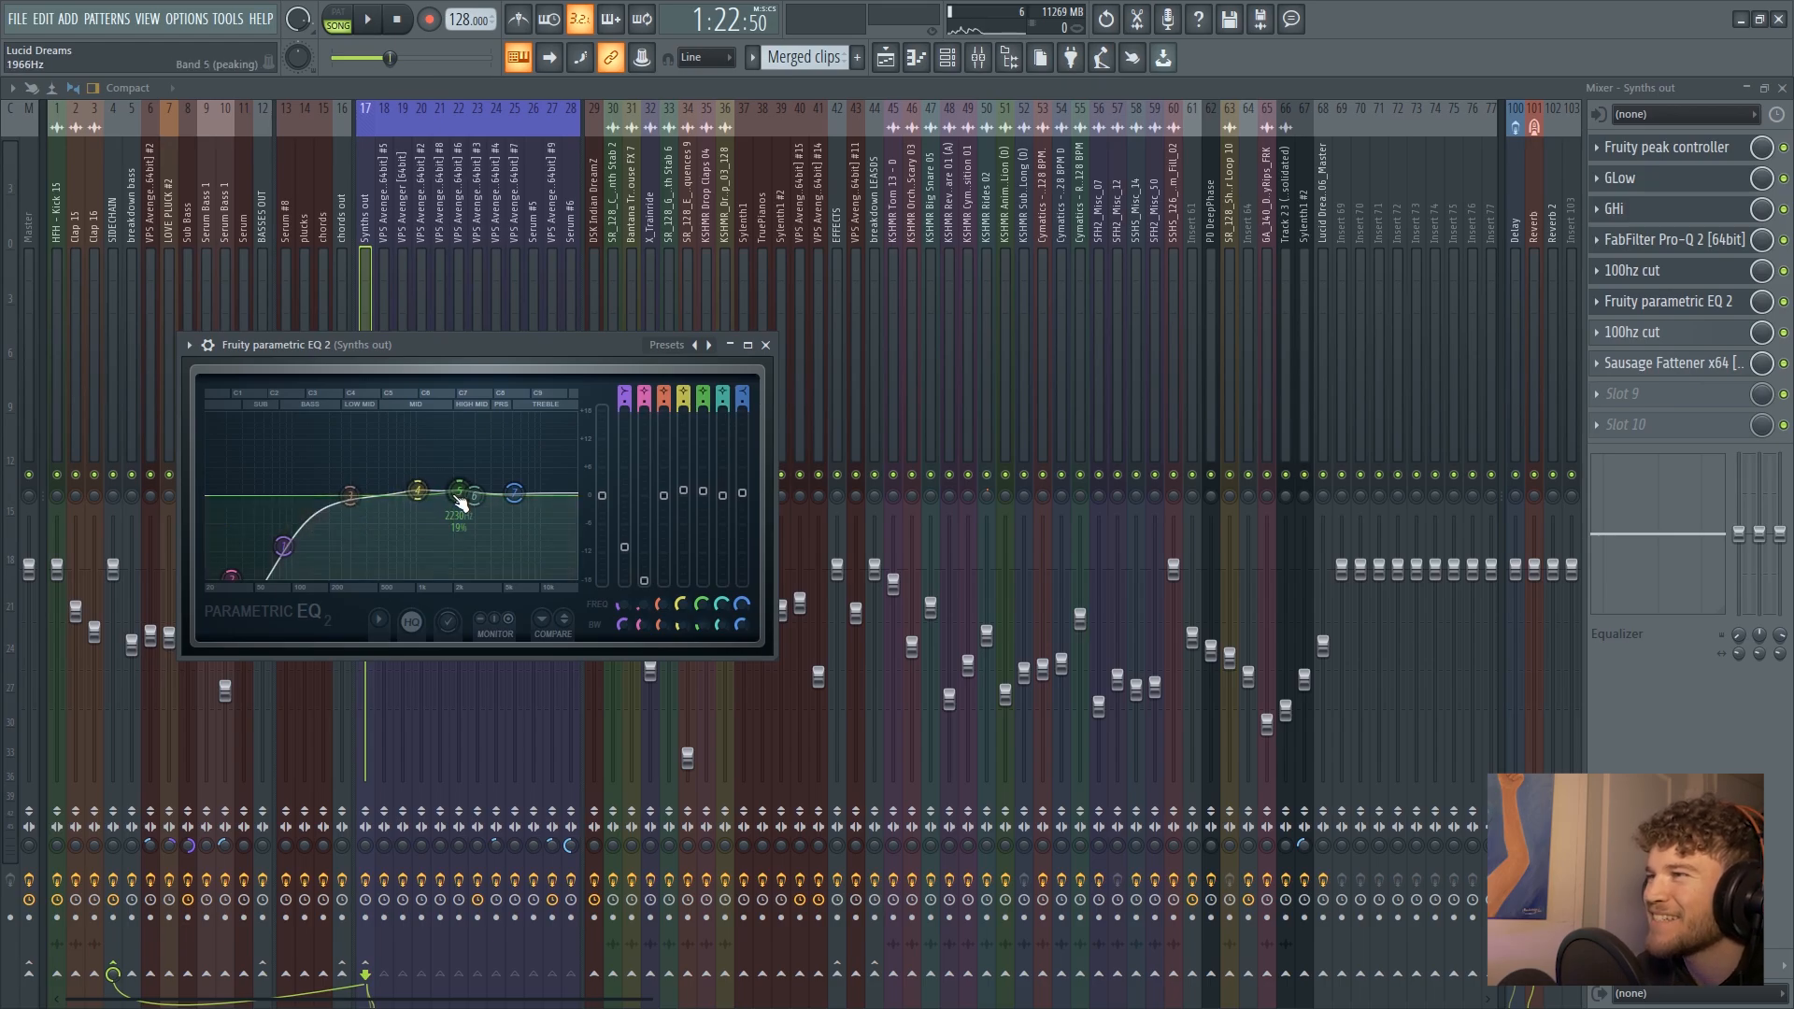
left_click(1715, 338)
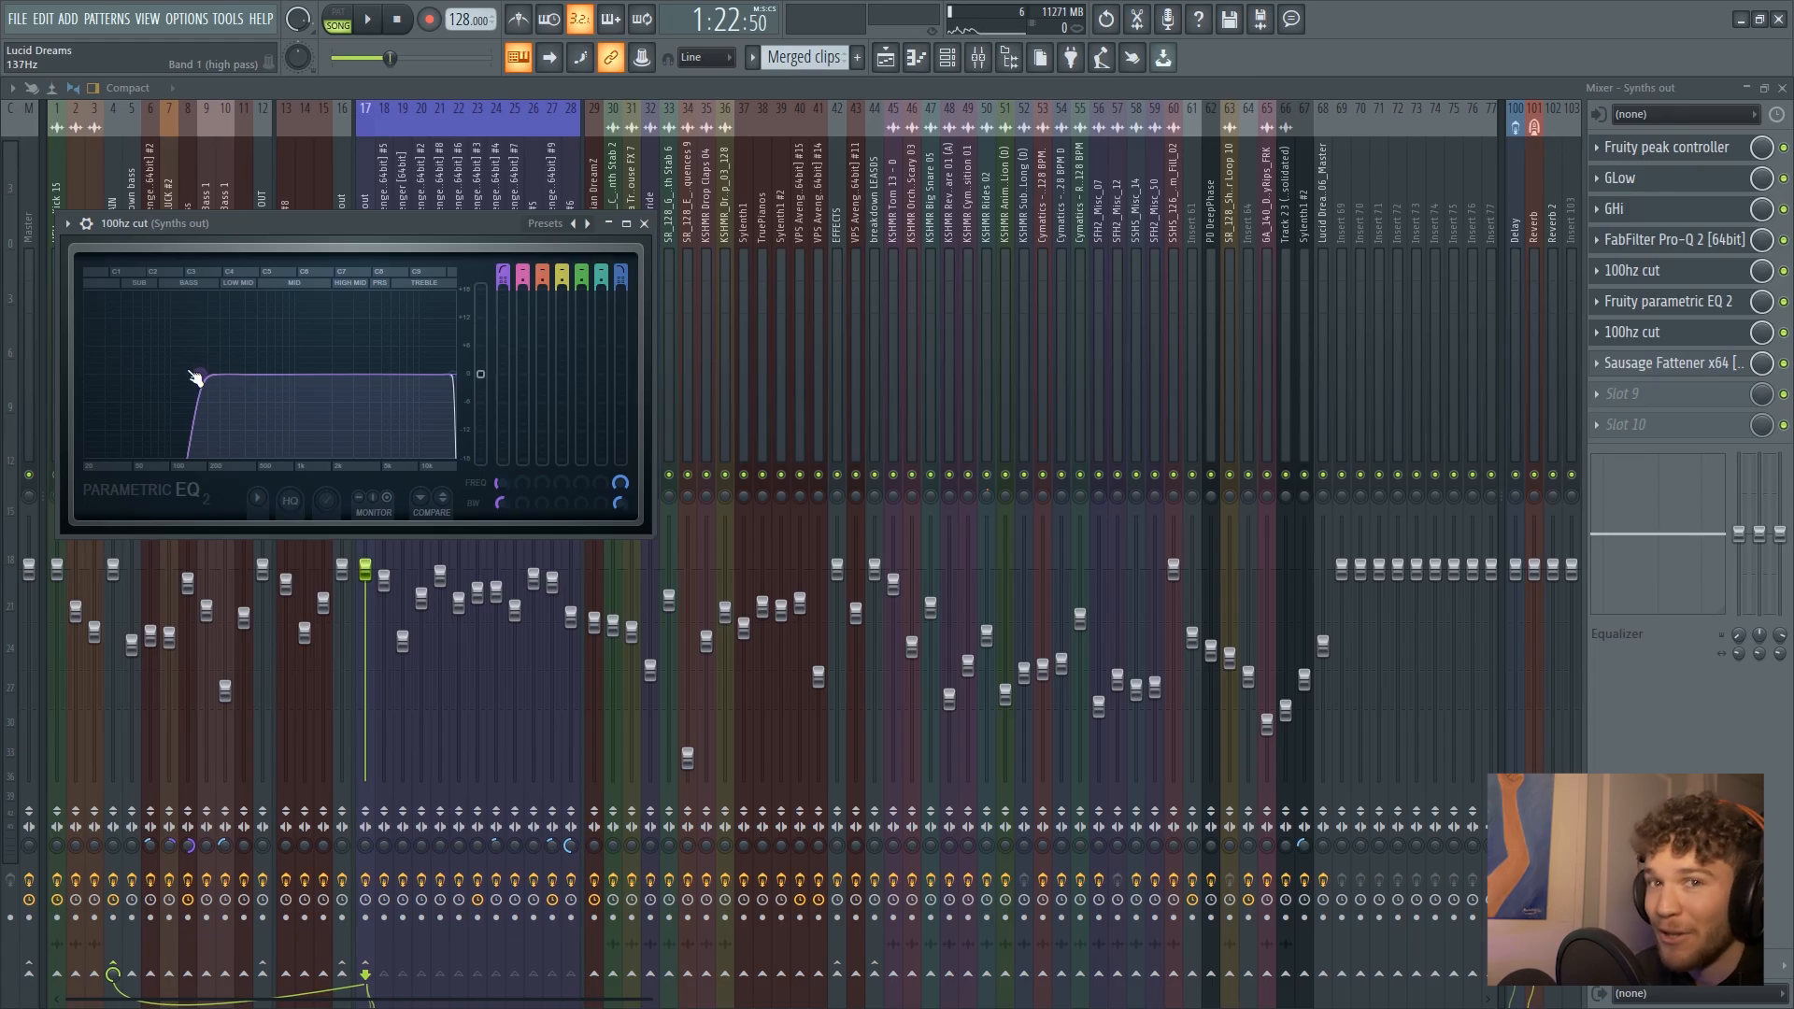
left_click(1700, 363)
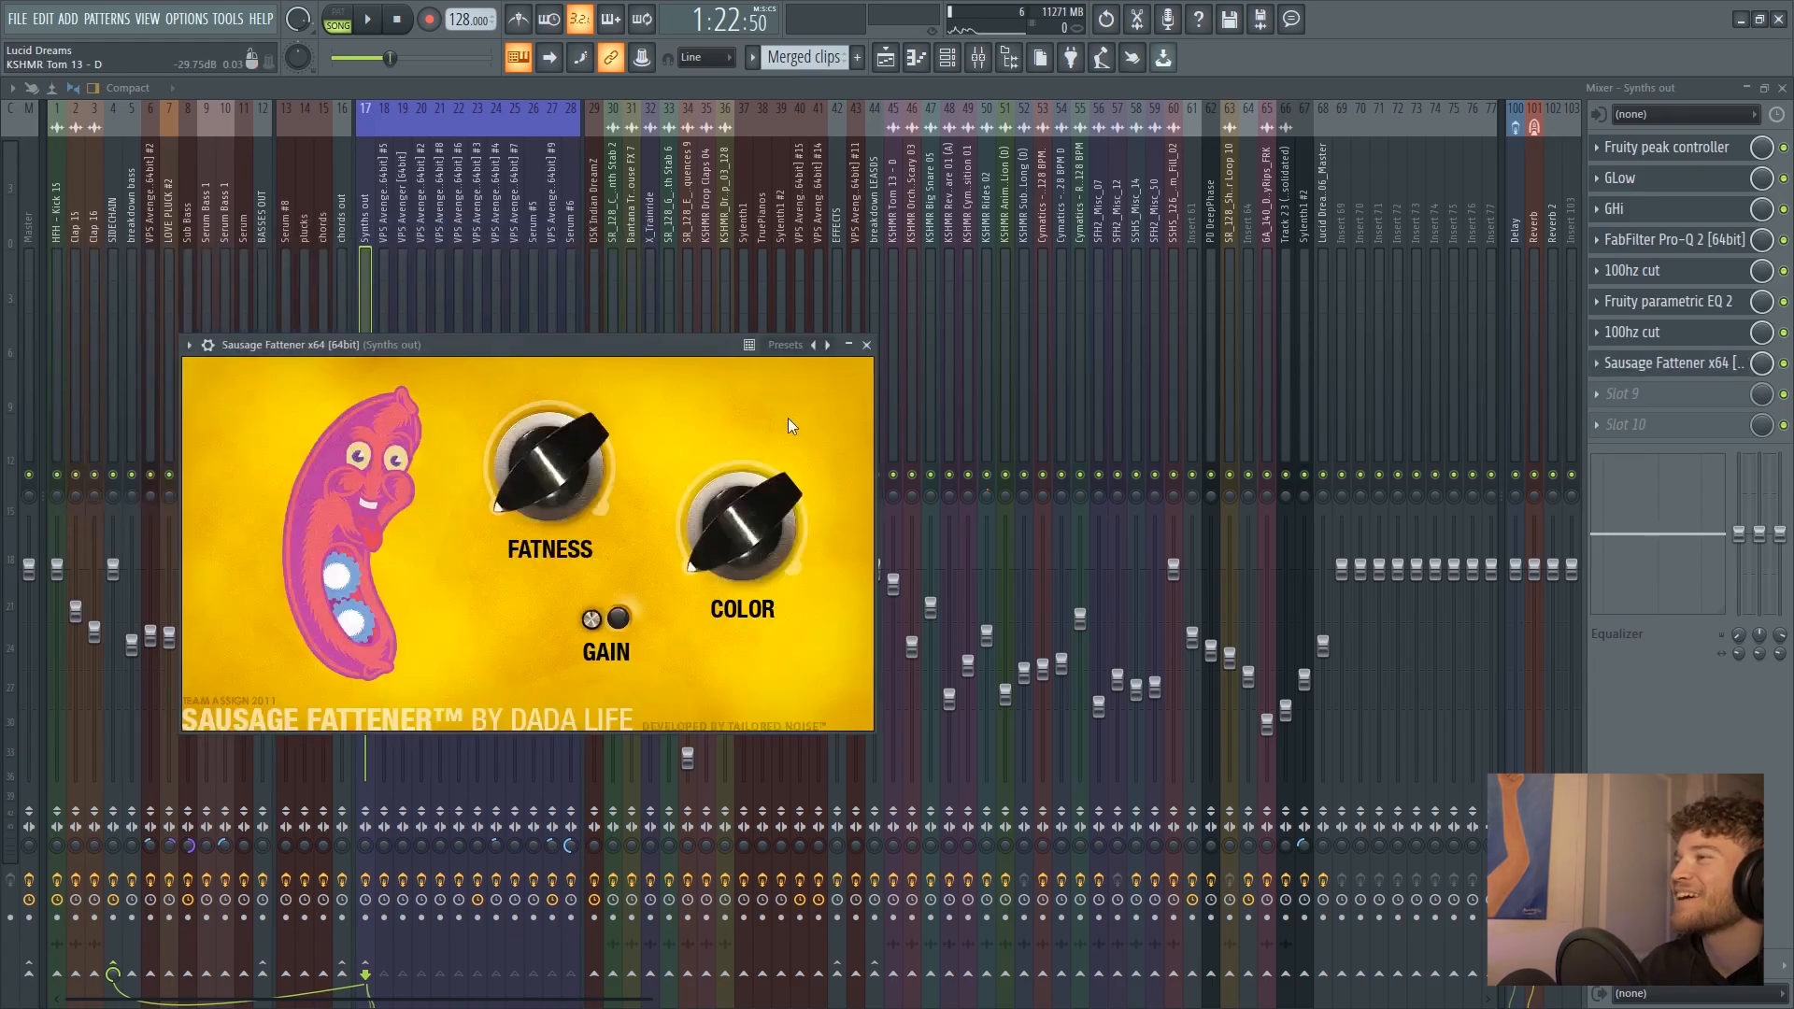
key("Escape")
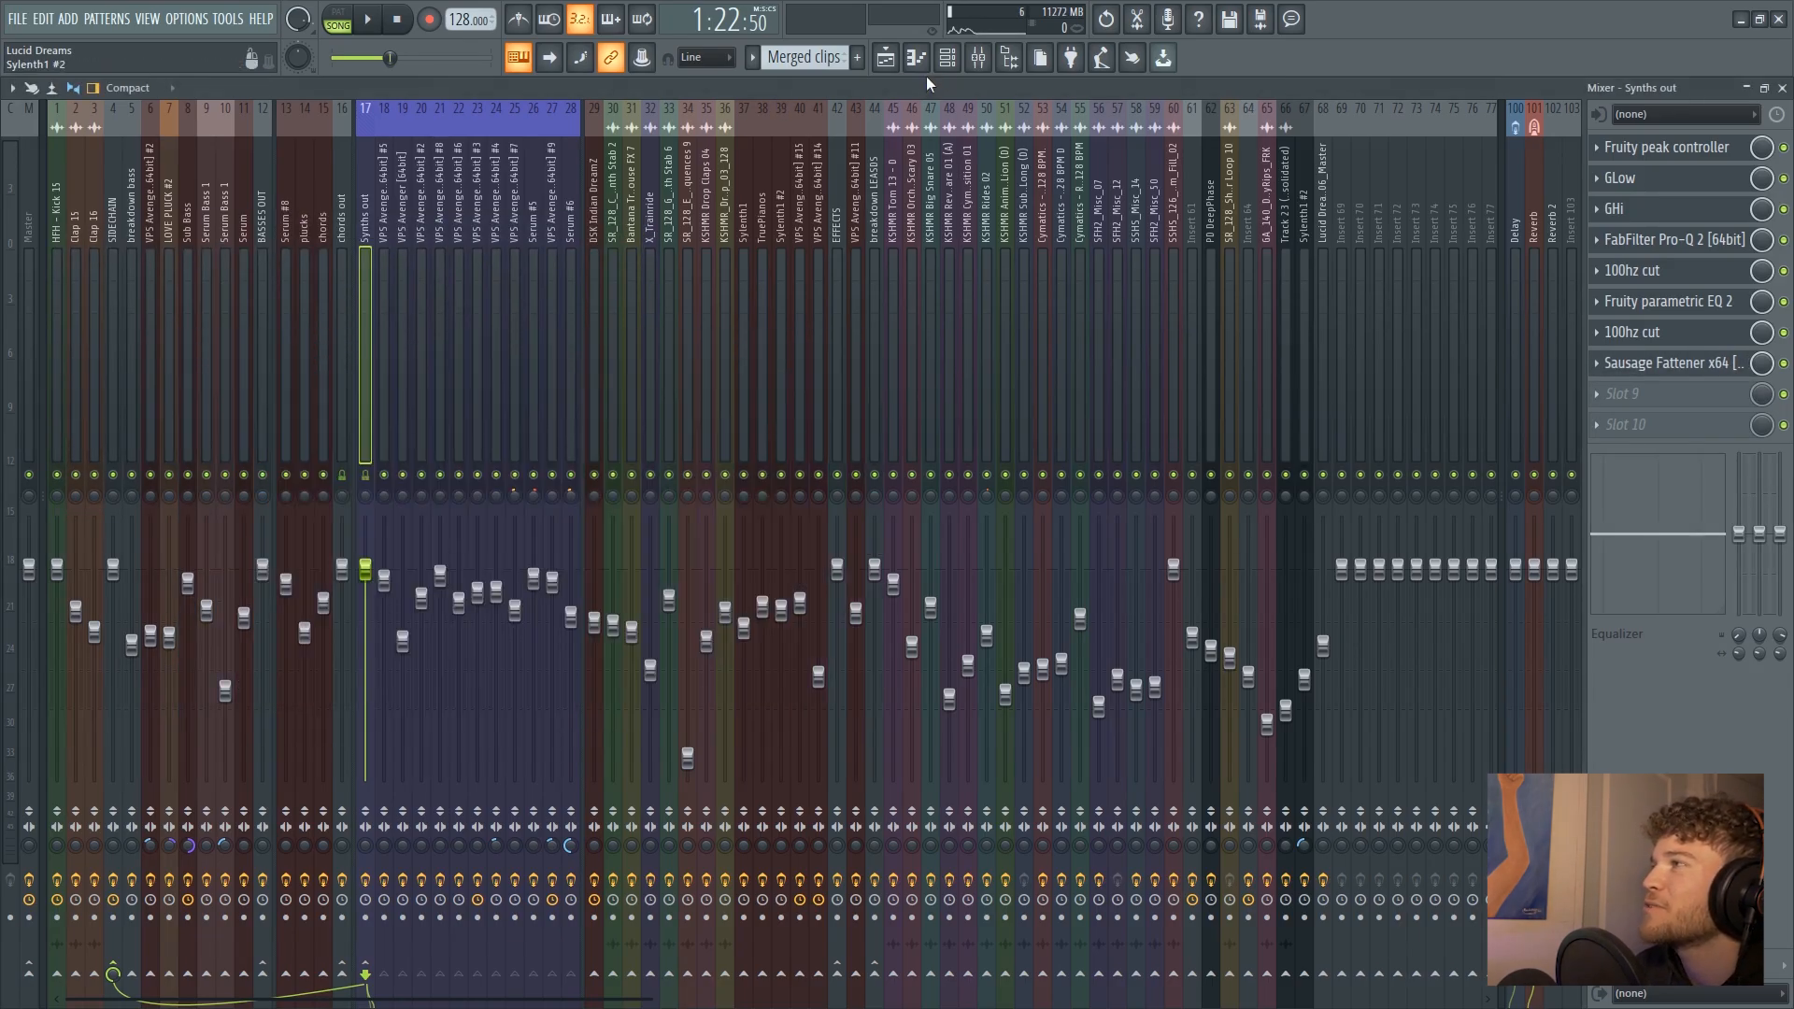
Audition the VPS Avenger [64bit] lead on its own in pattern mode, with Layer and VPS Avenger #2 muted
left_click(946, 57)
scroll(1052, 654, "down", 2)
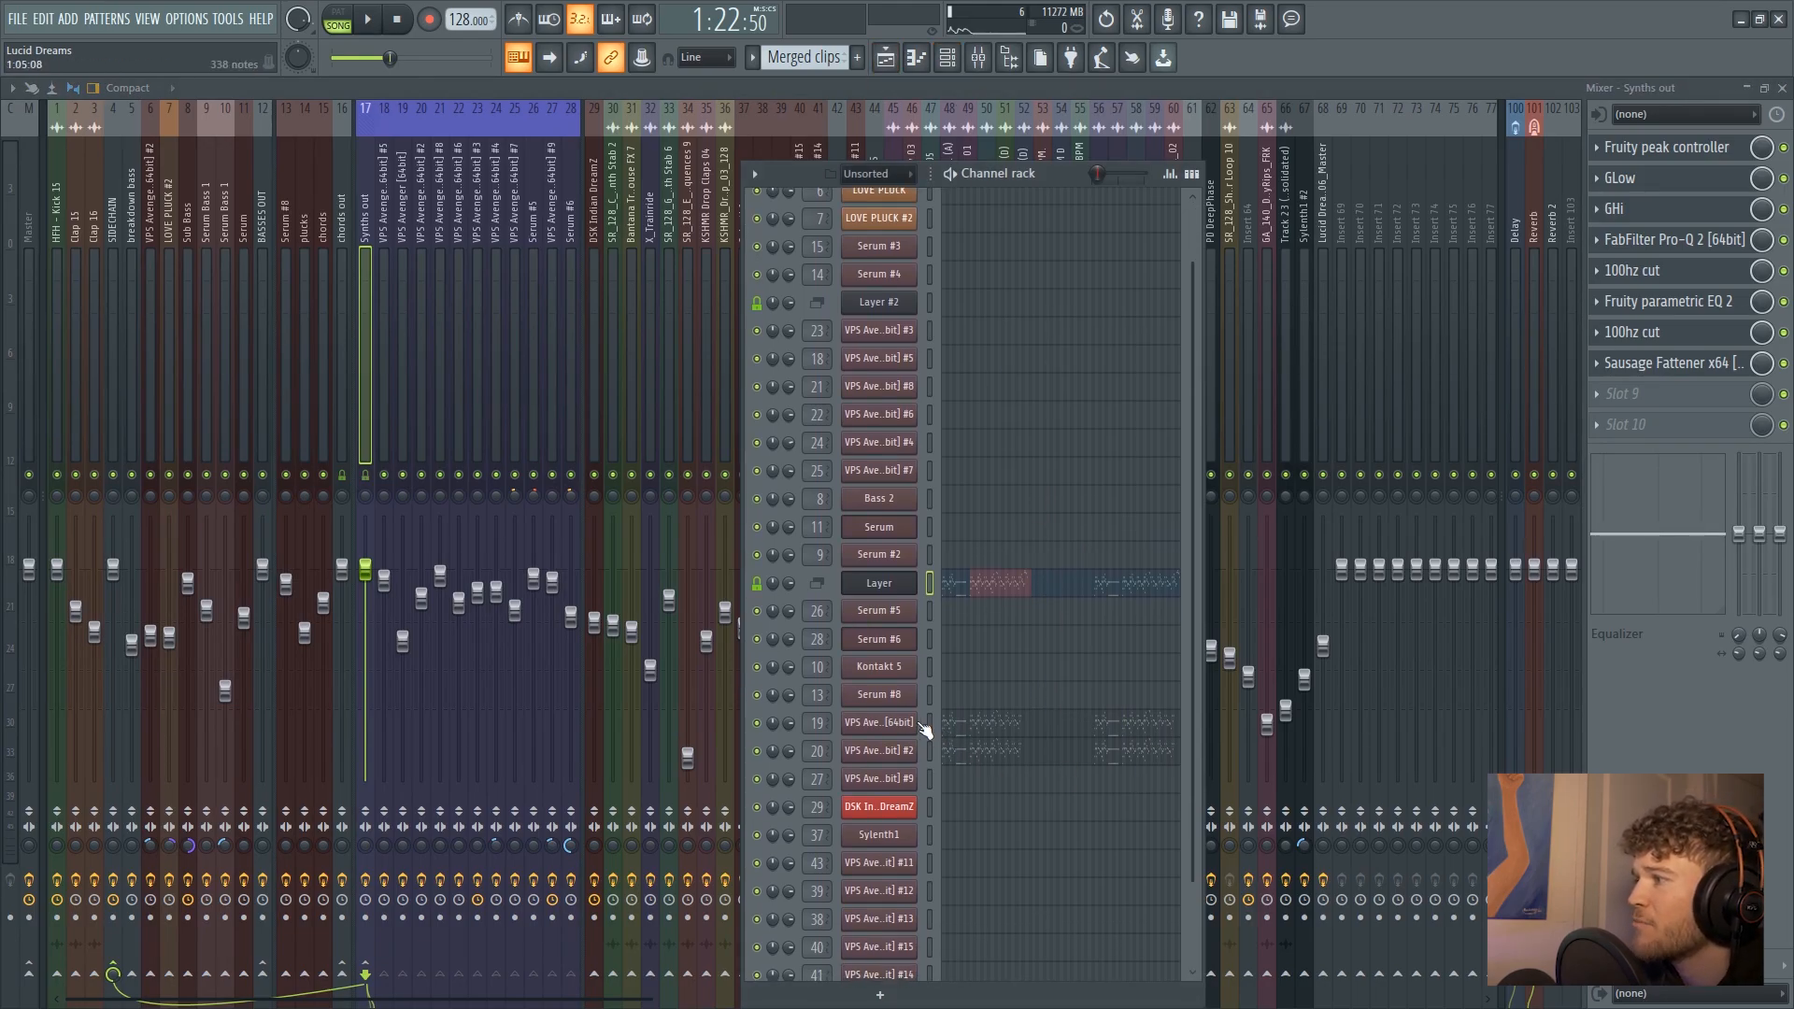
left_click(931, 723)
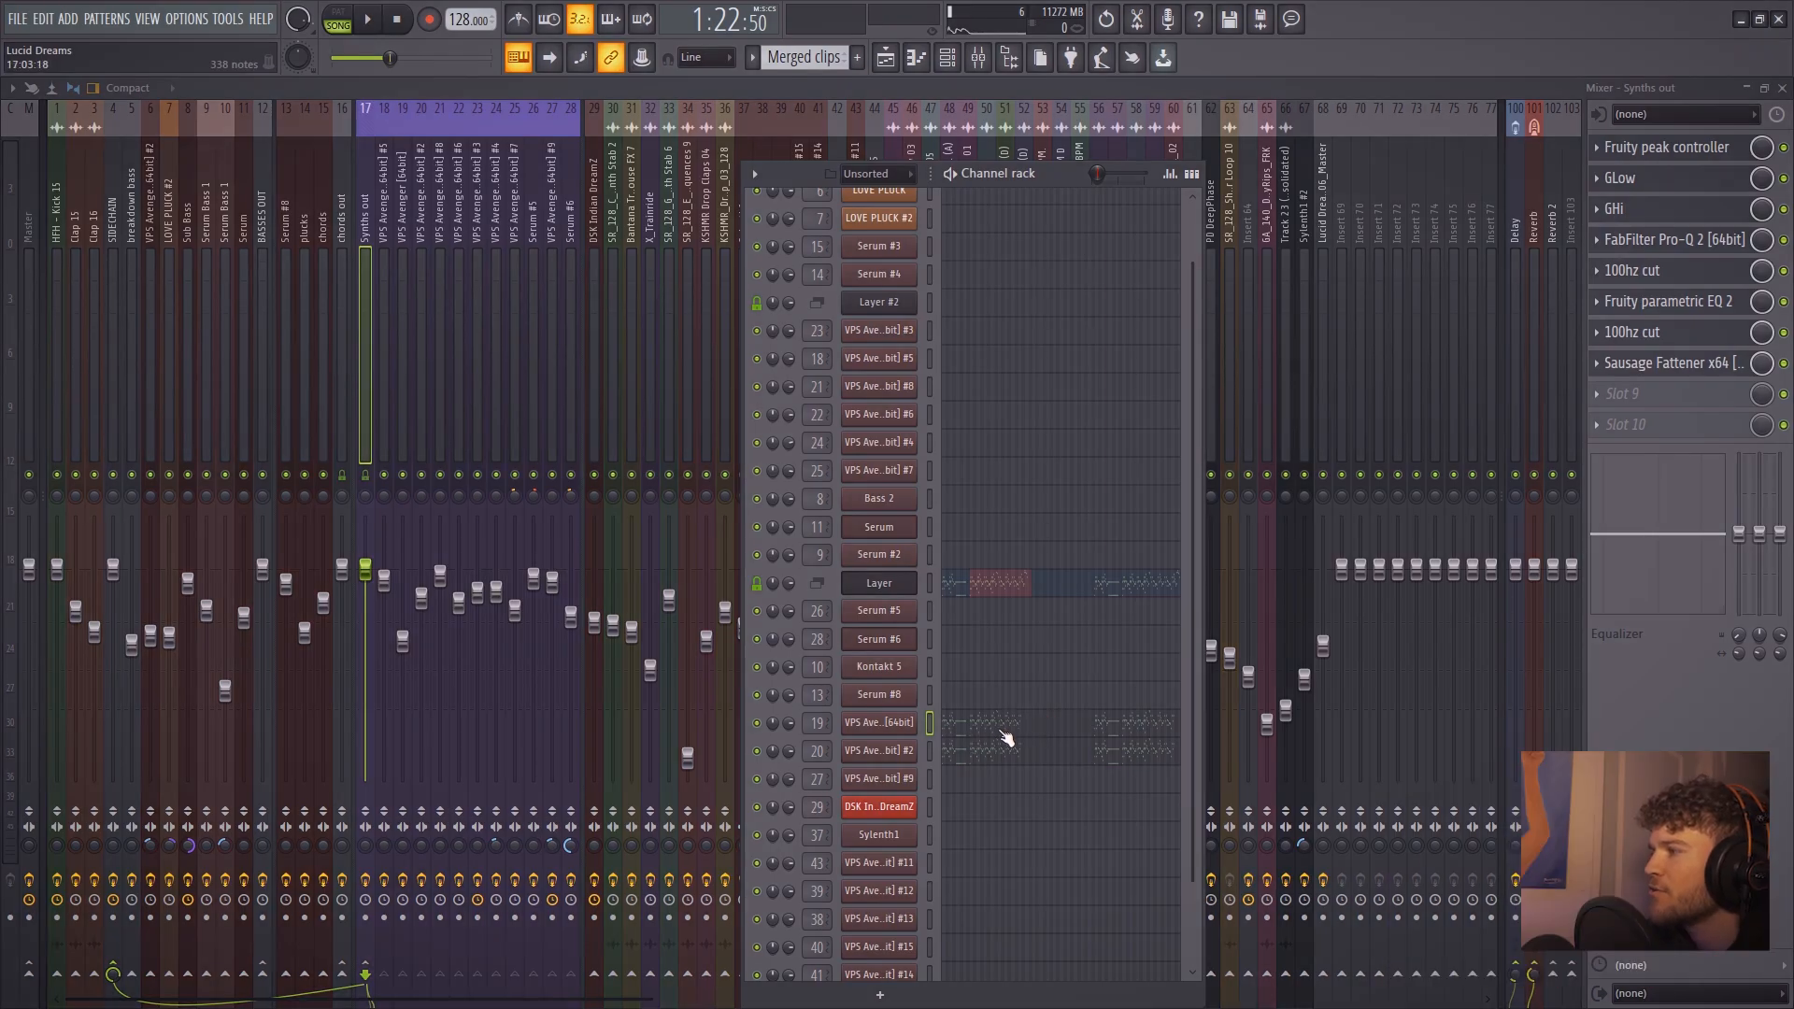
key("q")
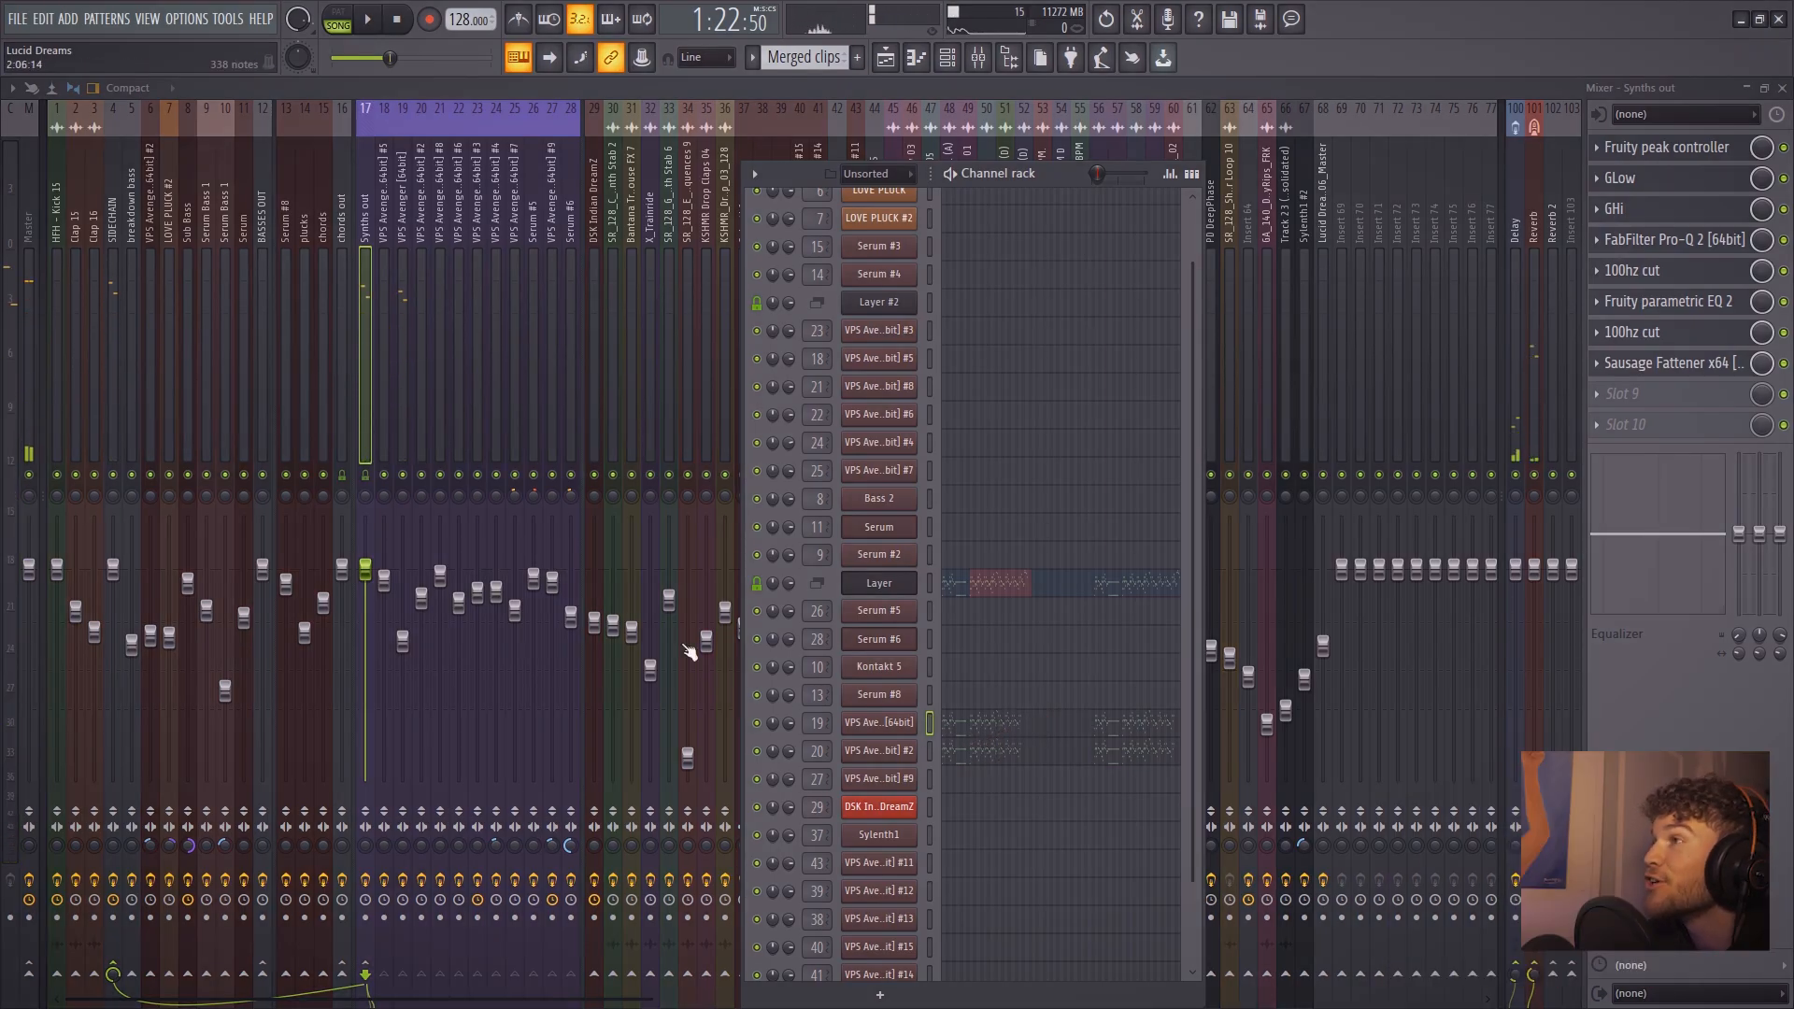
left_click(342, 20)
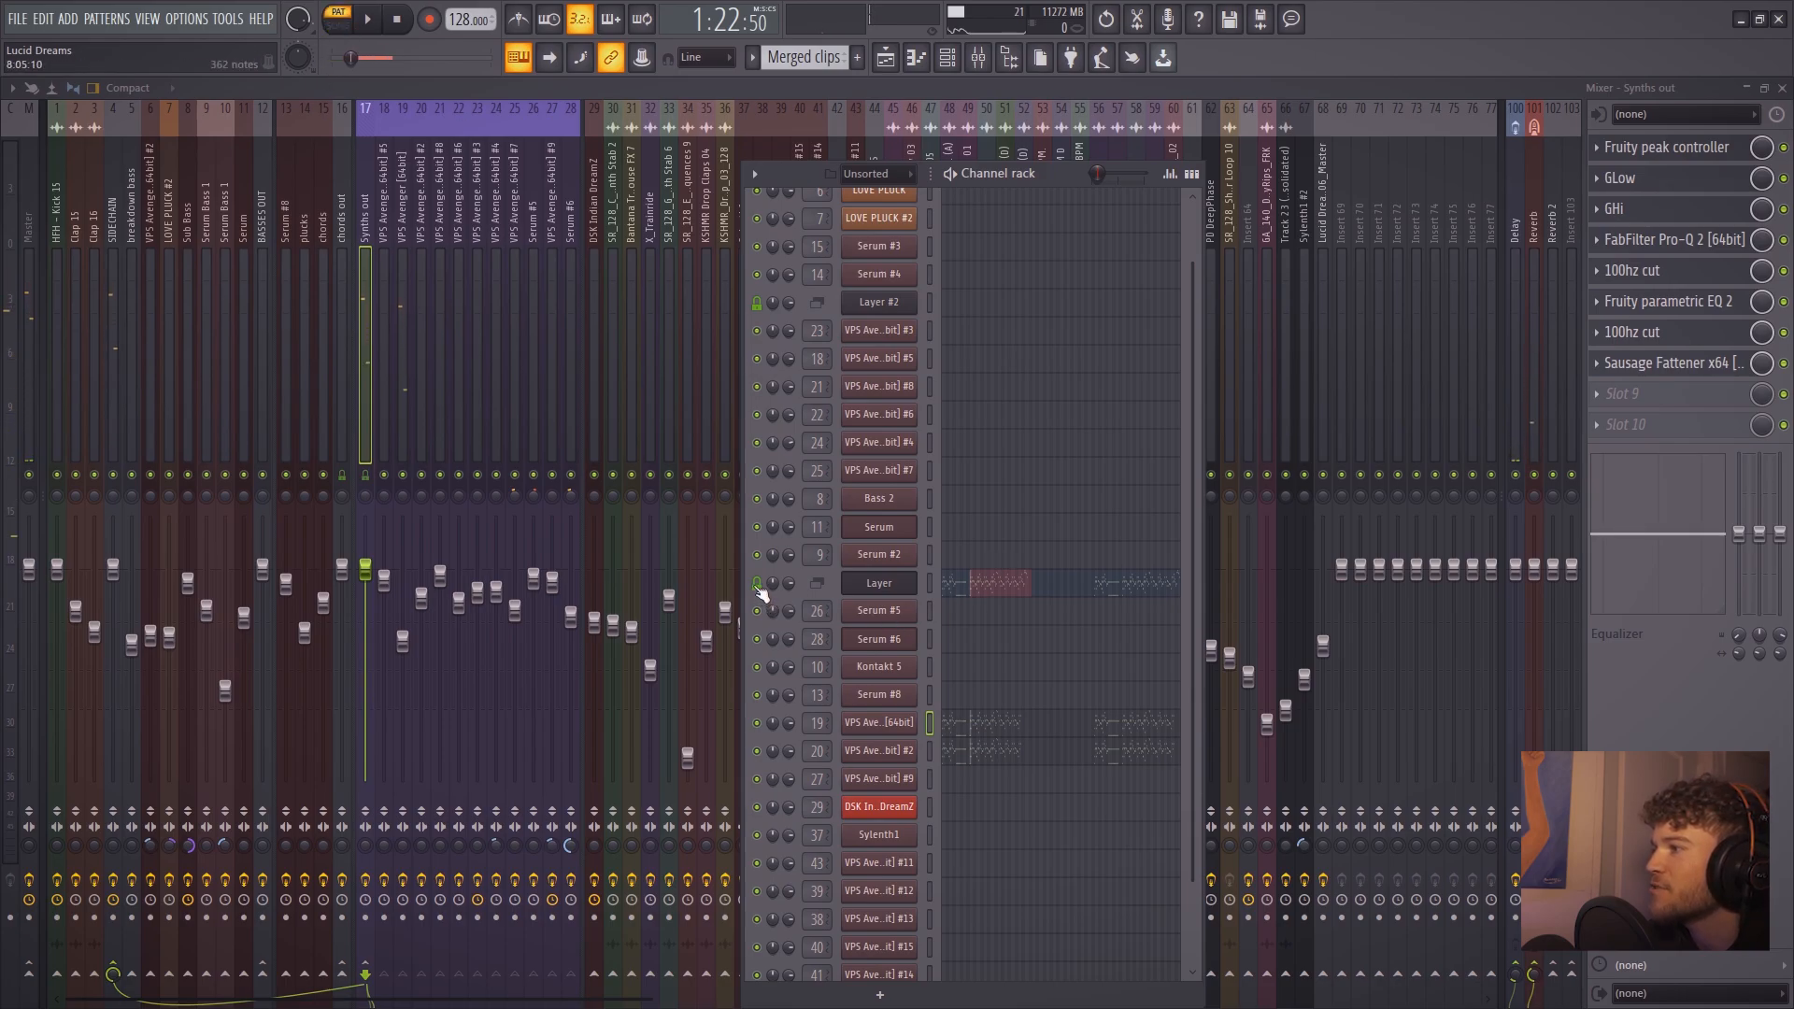
key("space")
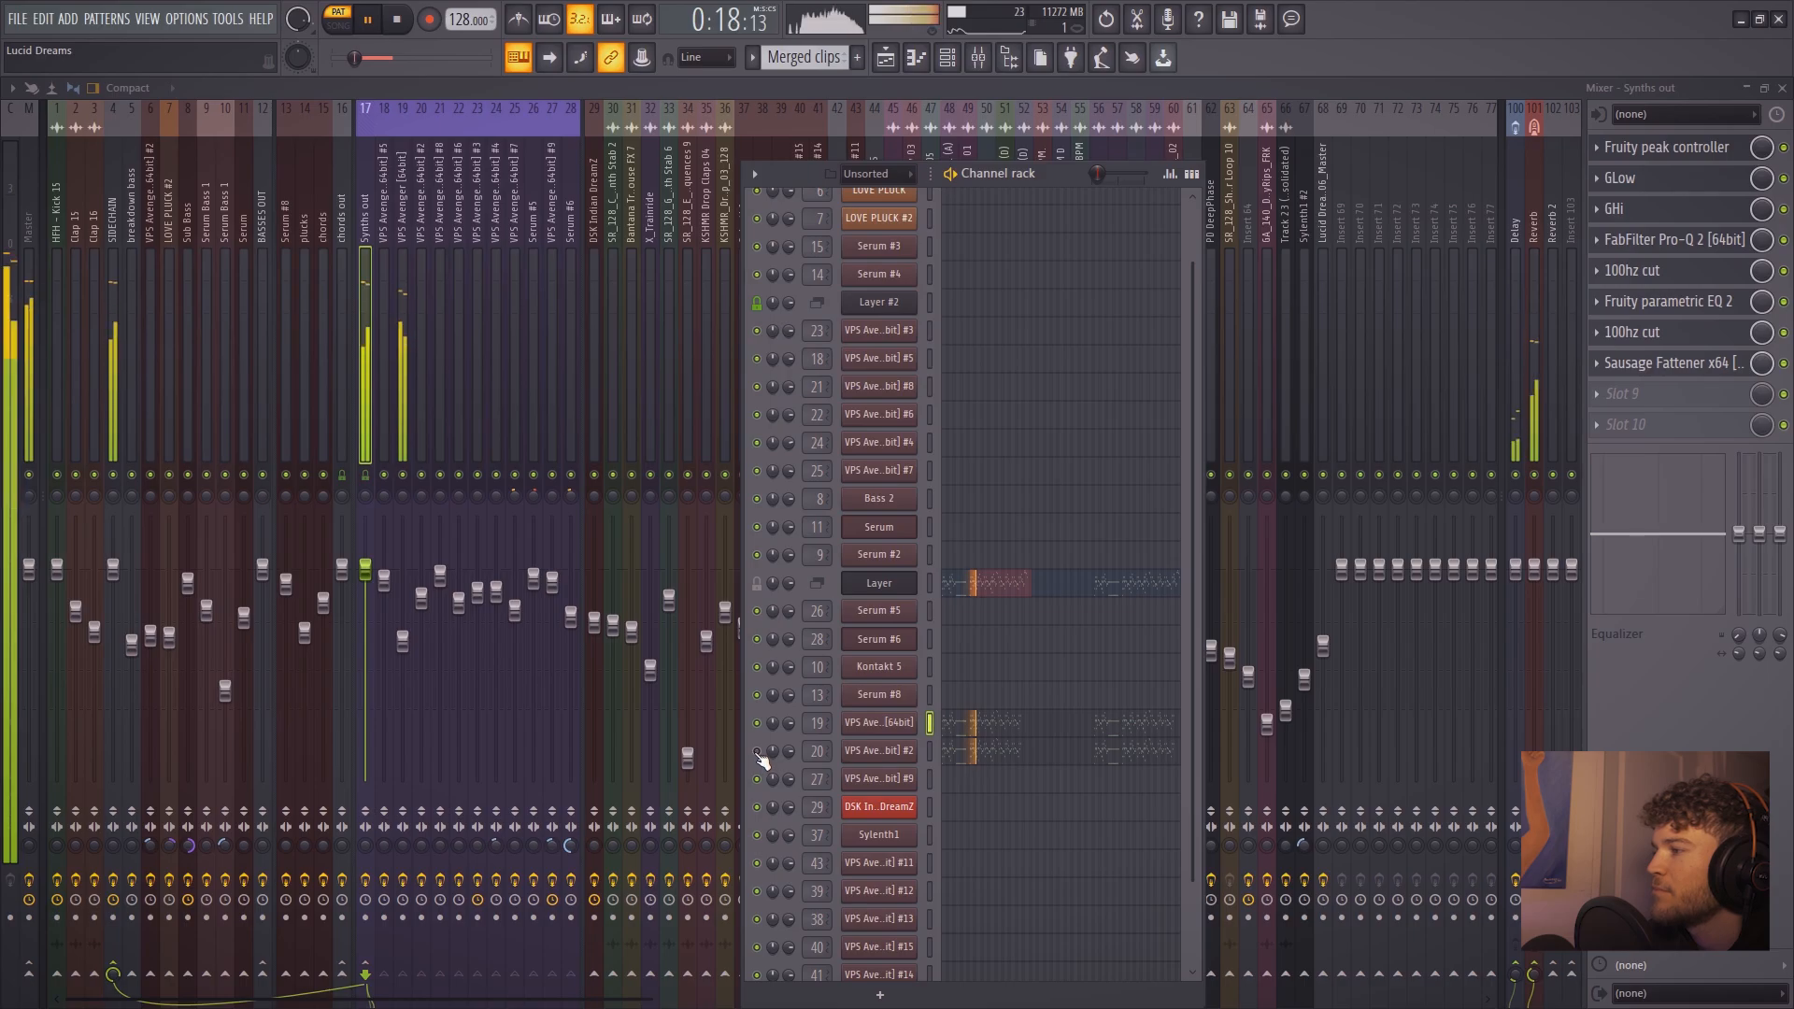
key("space")
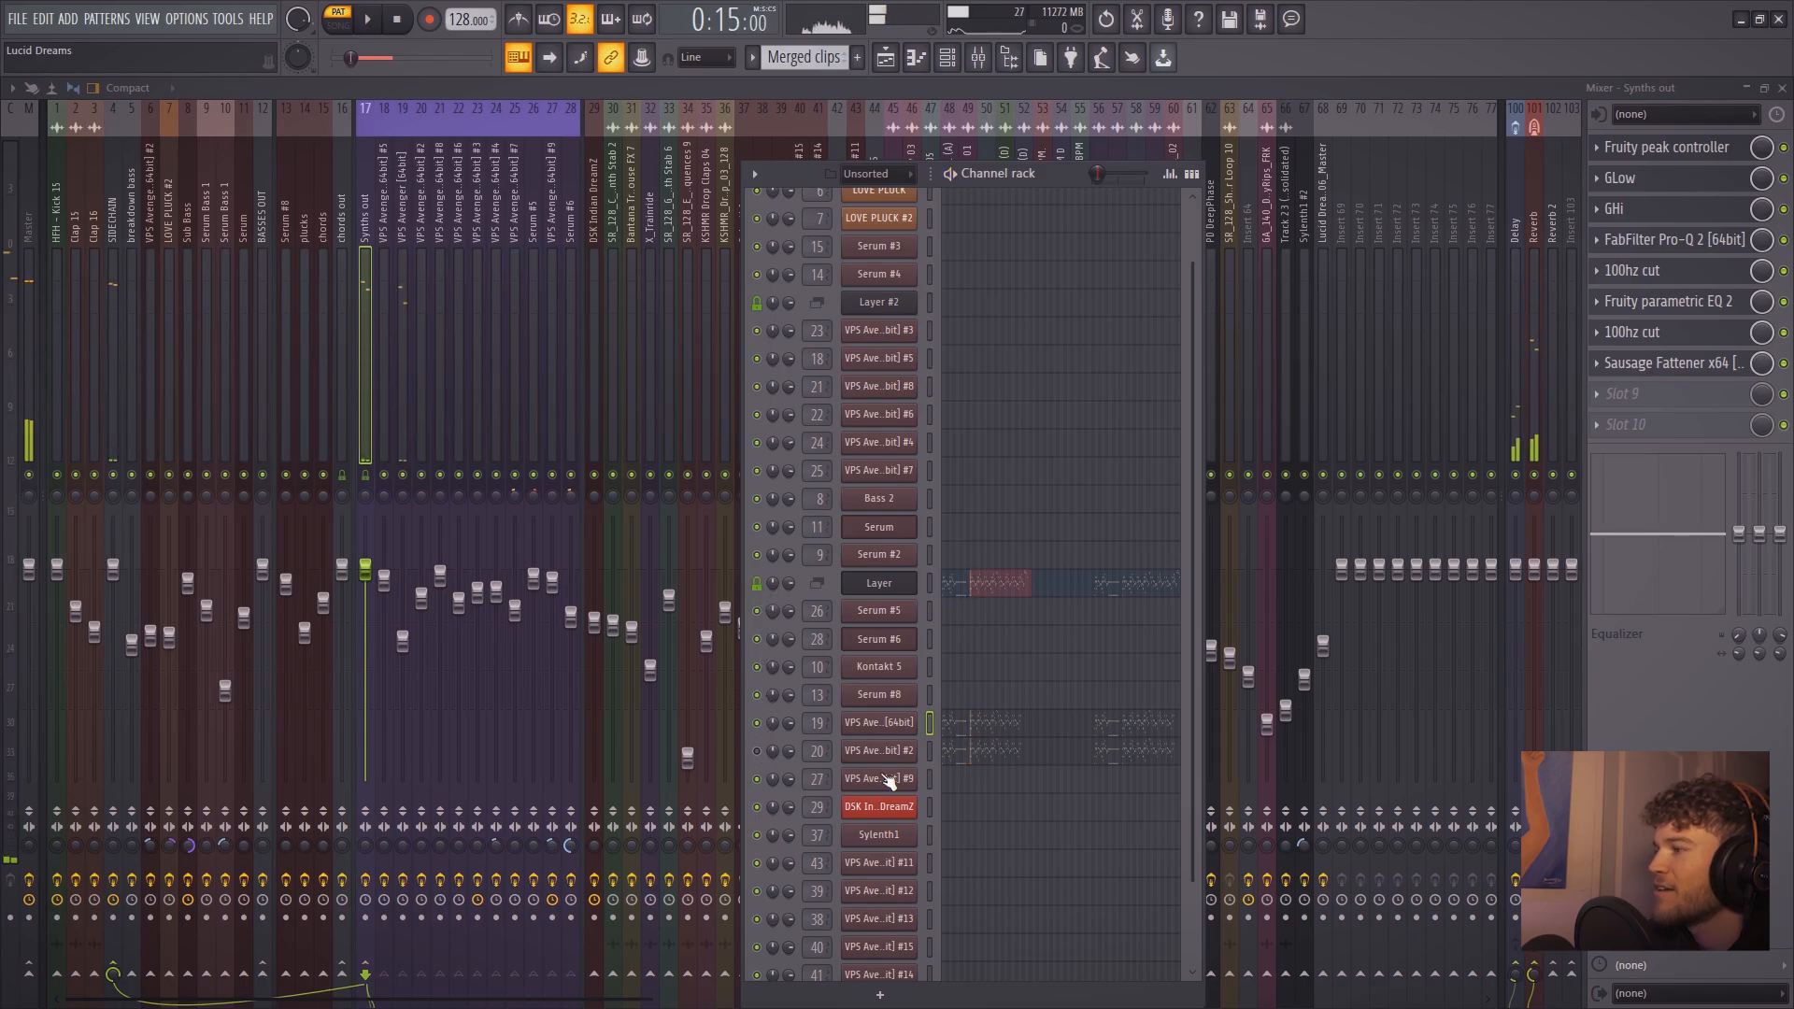
Solo the VPS Avenger [64bit] mixer track and inspect its effect chain
left_click(397, 361)
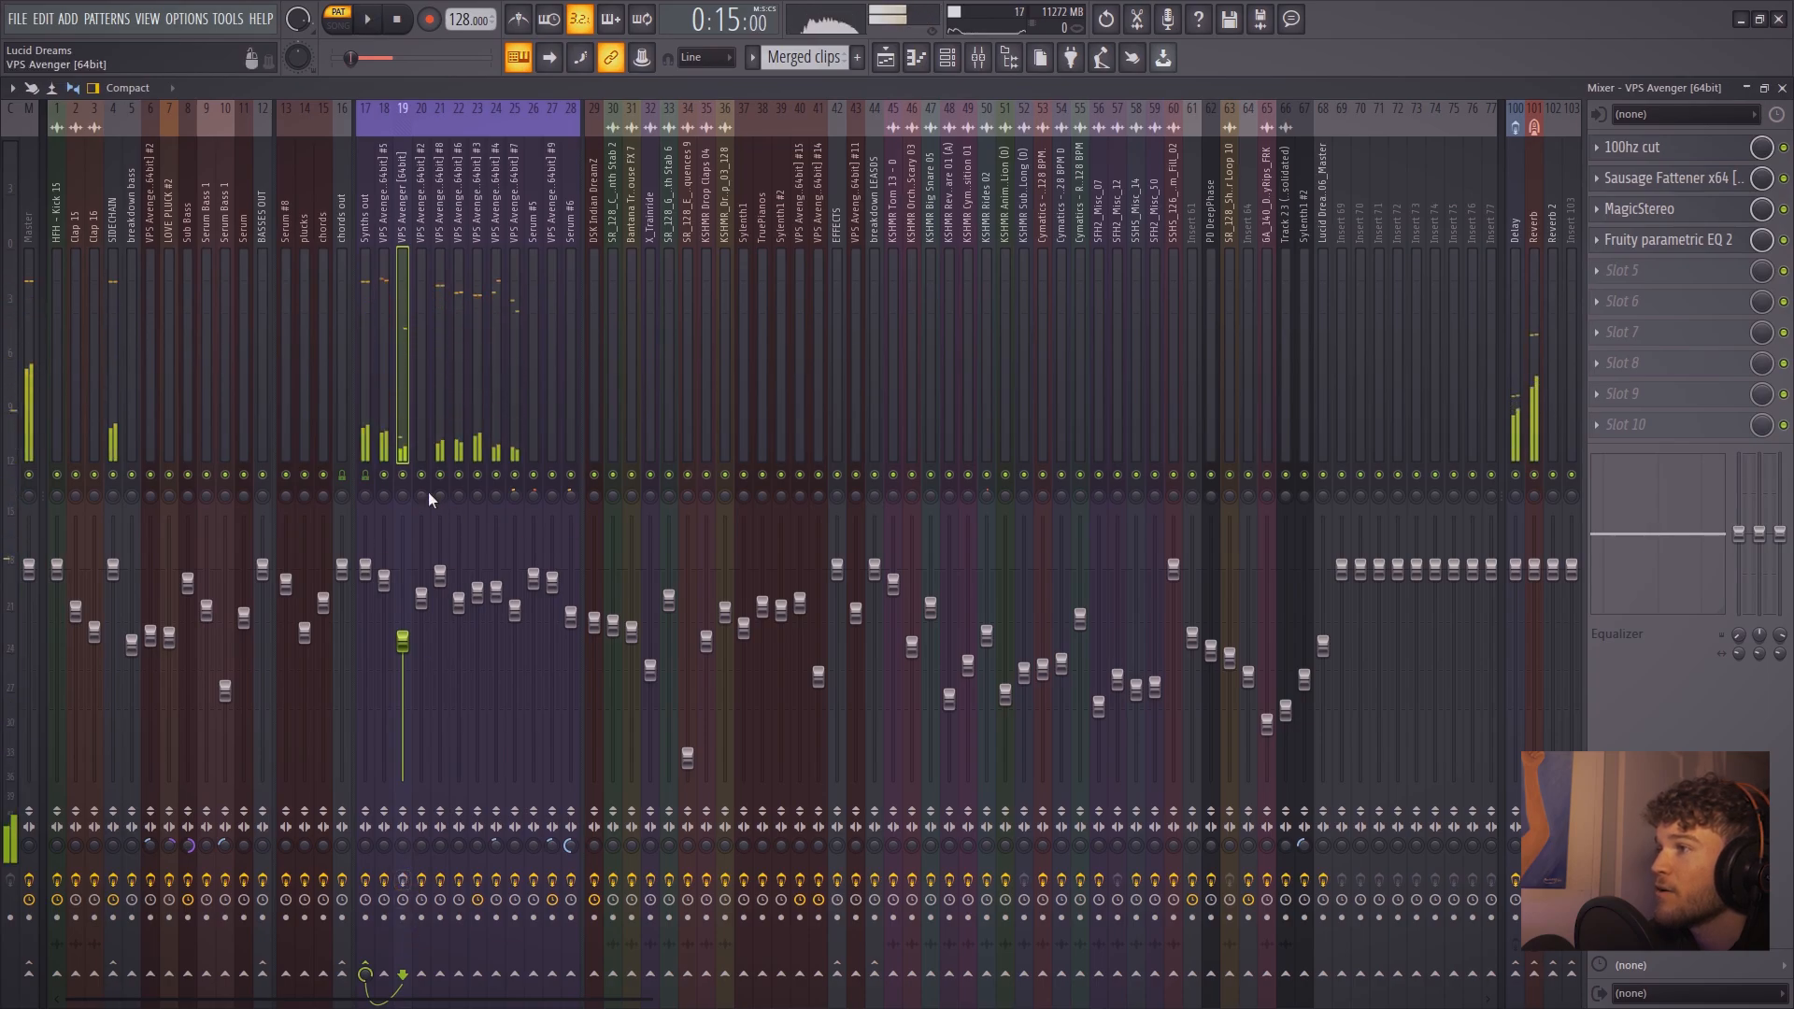
right_click(403, 474)
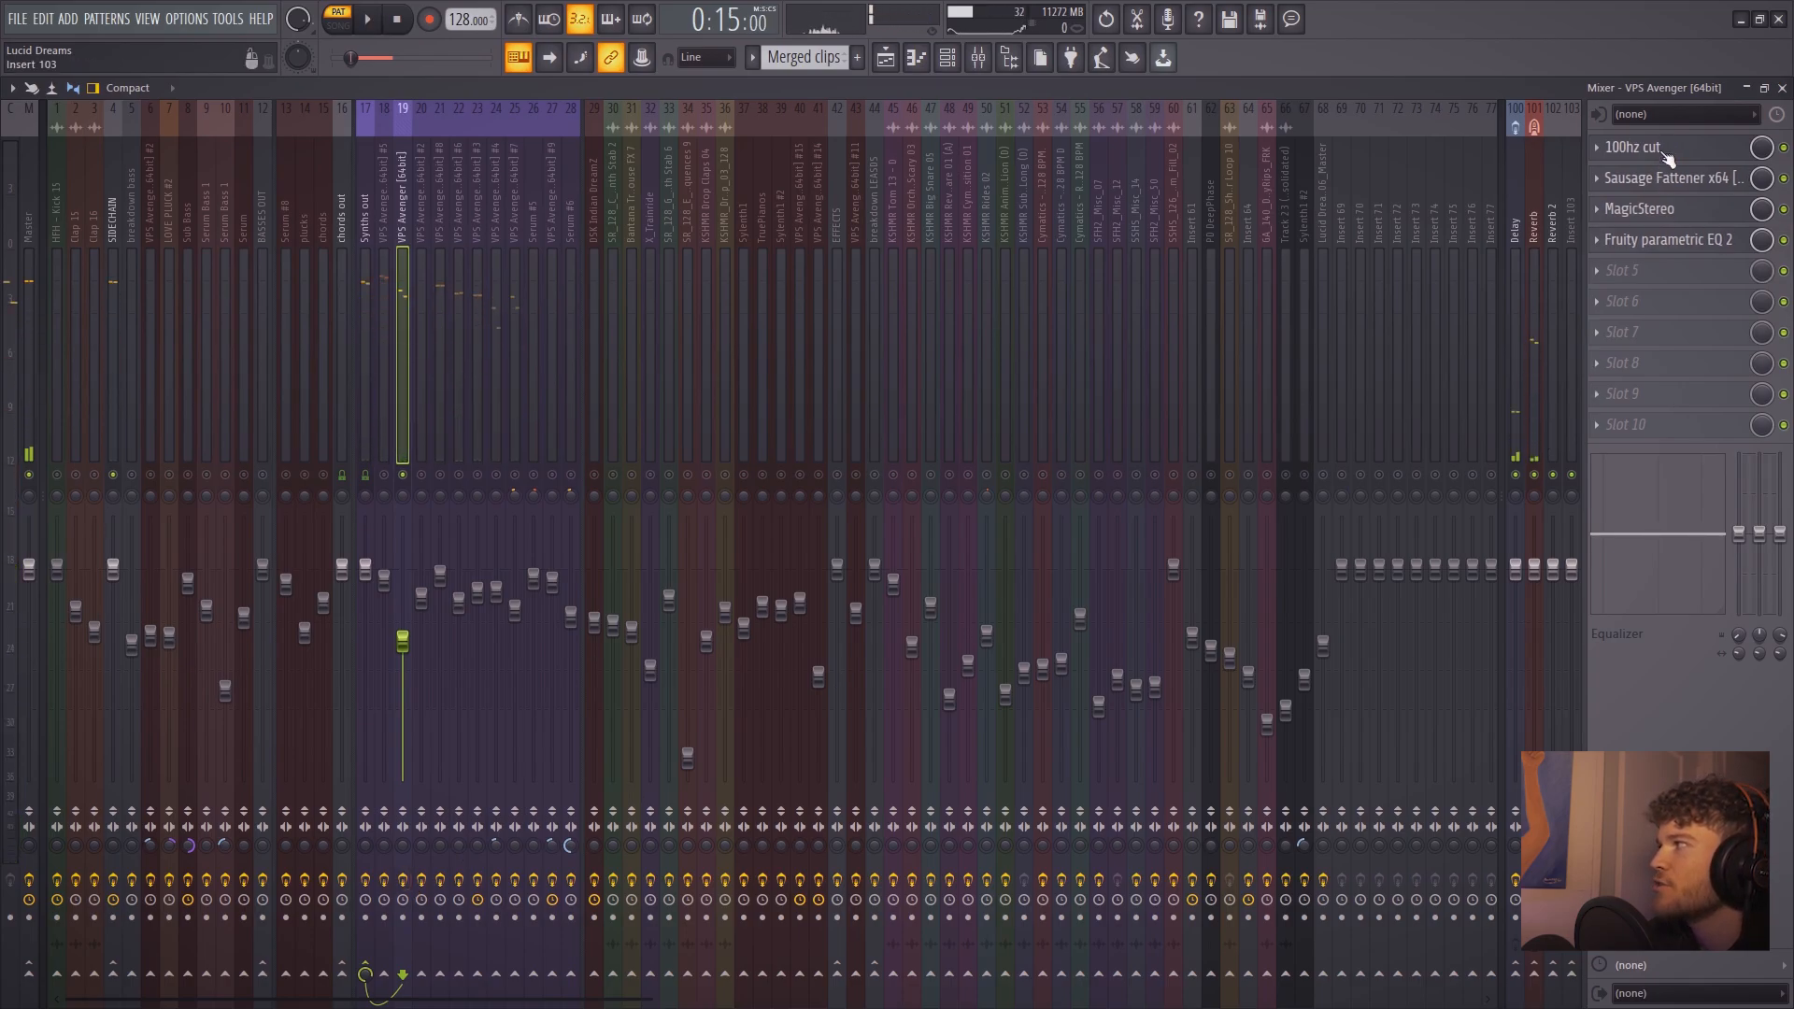
left_click(948, 58)
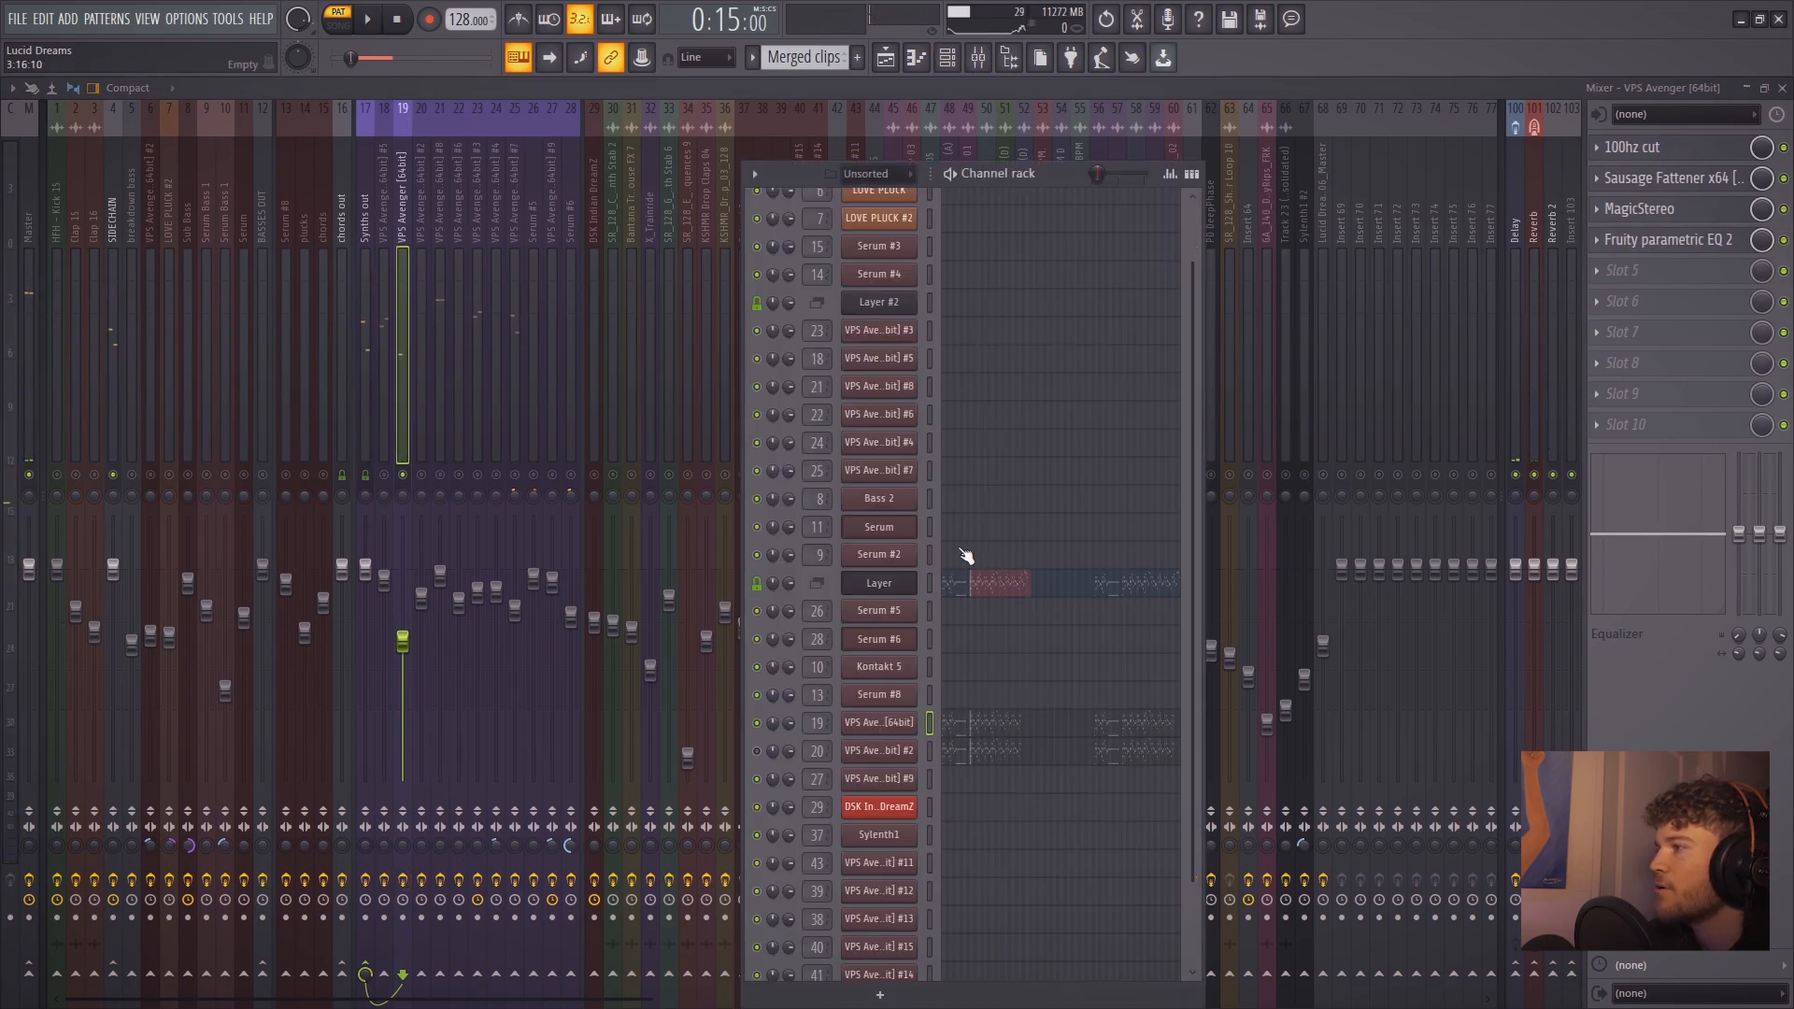
Clear the mixer solo and audition the VPS Avenger #2 lead with VPS Avenger [64bit] muted, then unmute it
left_click(930, 753)
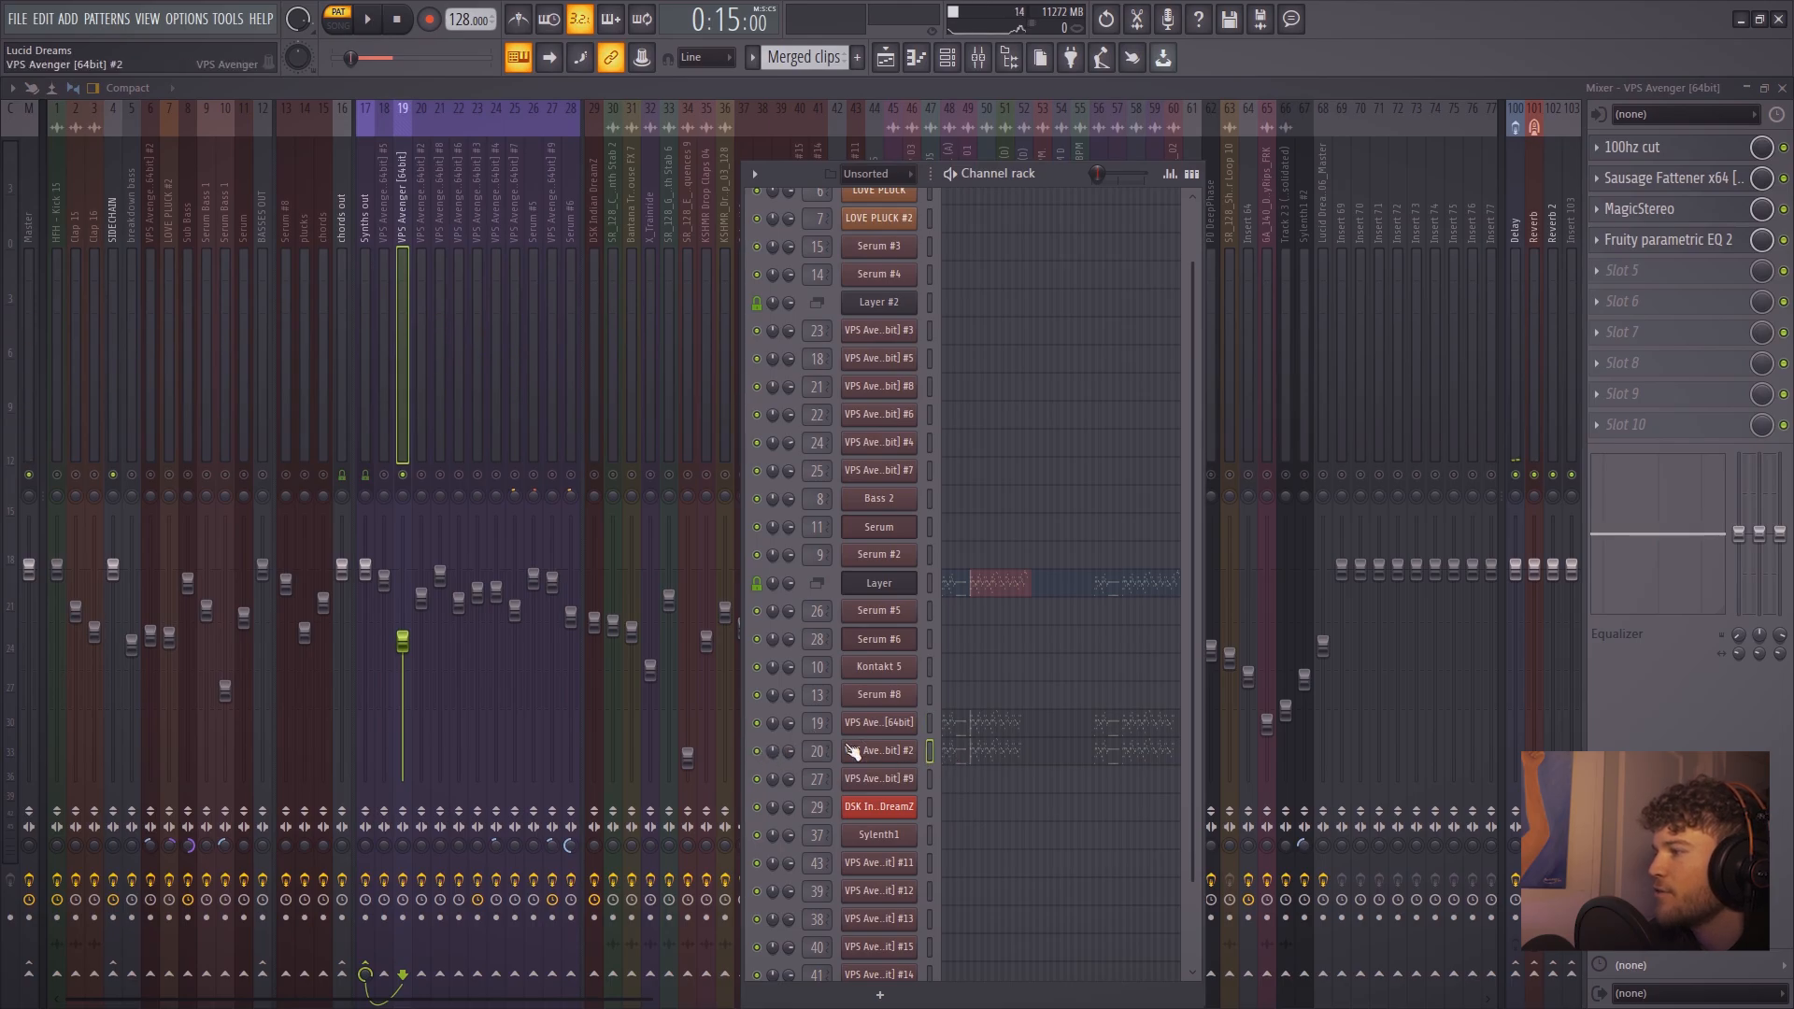
left_click(429, 489)
key("F6")
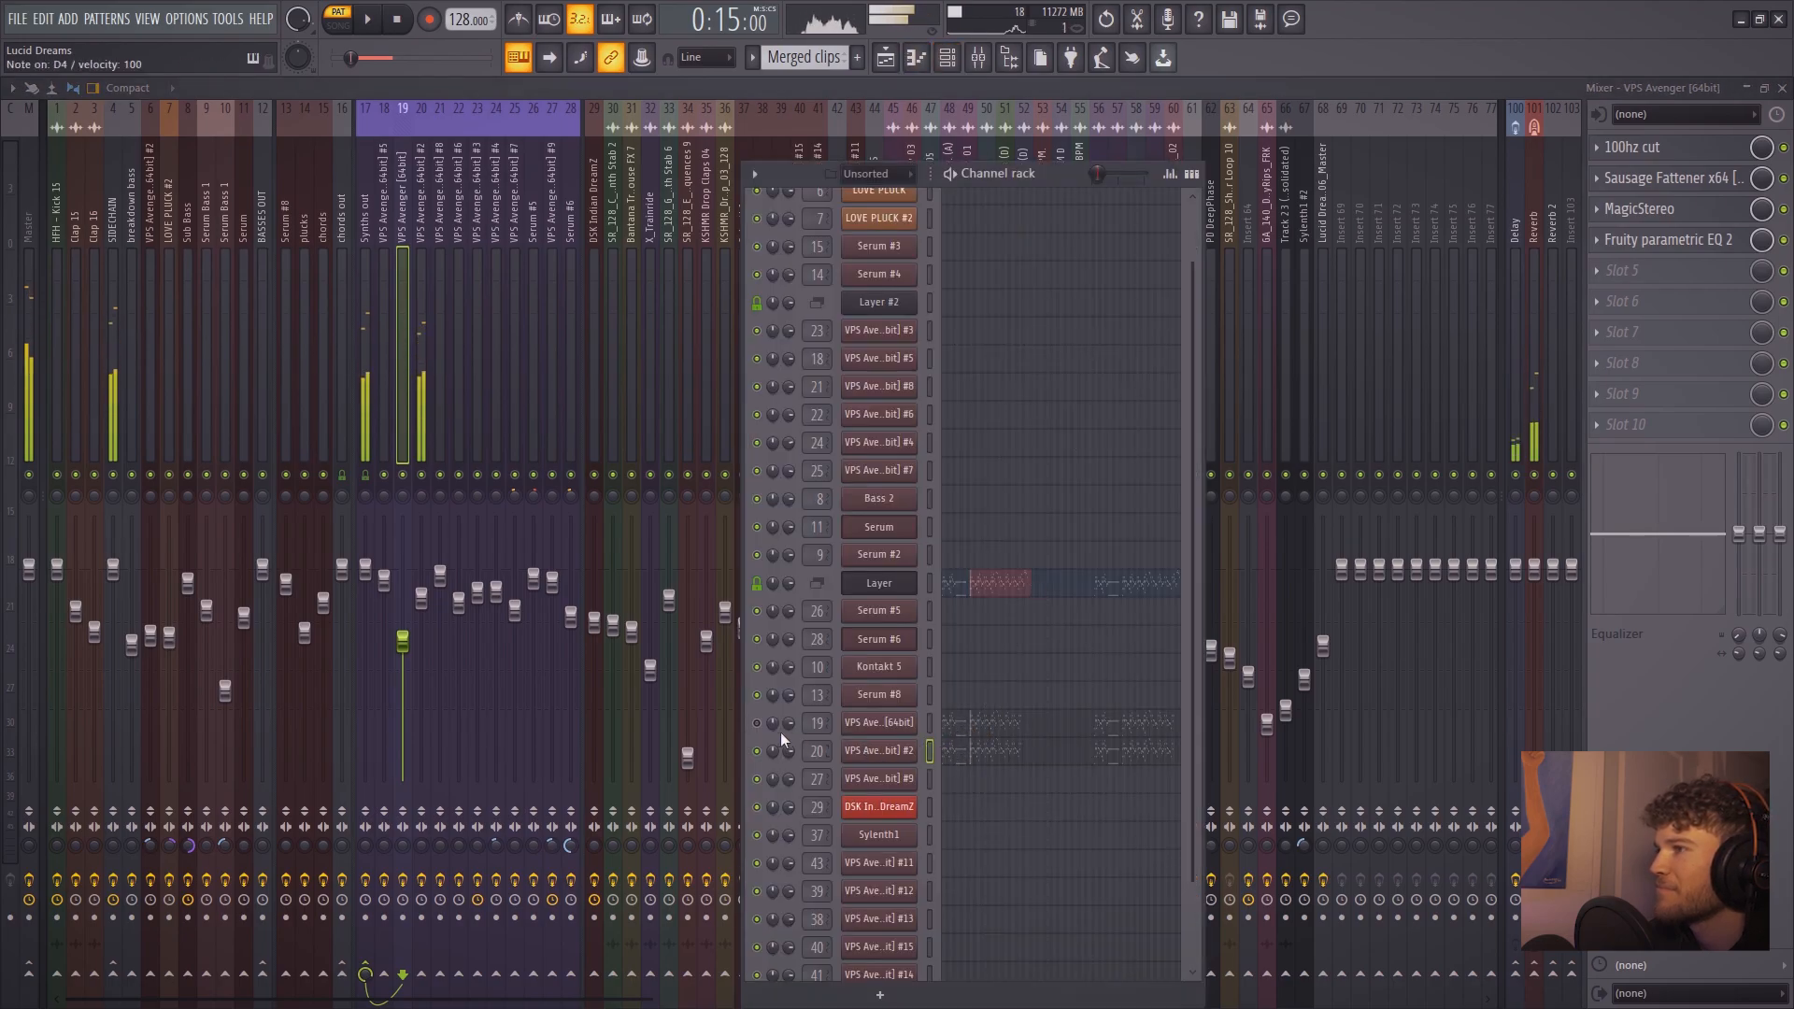
left_click(758, 724)
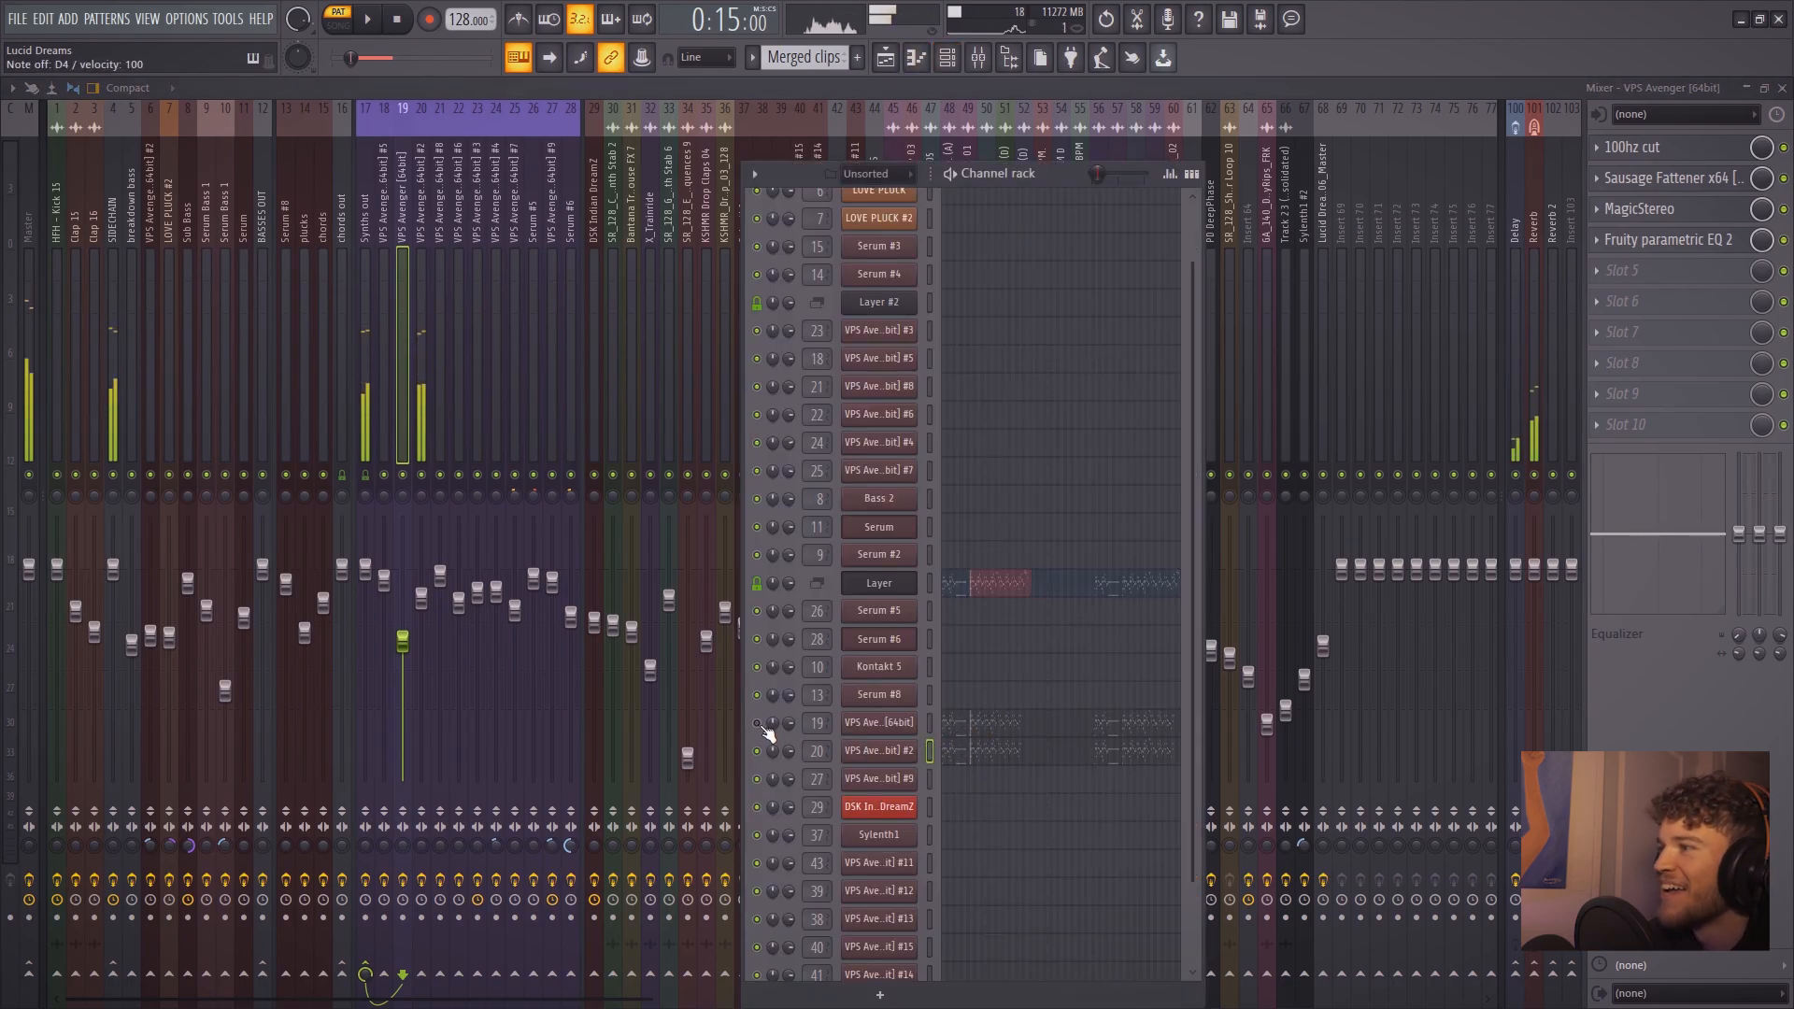
Play VPS Avenger [64bit] and VPS Avenger #2 together with the Layer channel muted, restoring Layer after playback
double_click(931, 754)
left_click(930, 753)
left_click(758, 582)
key("space")
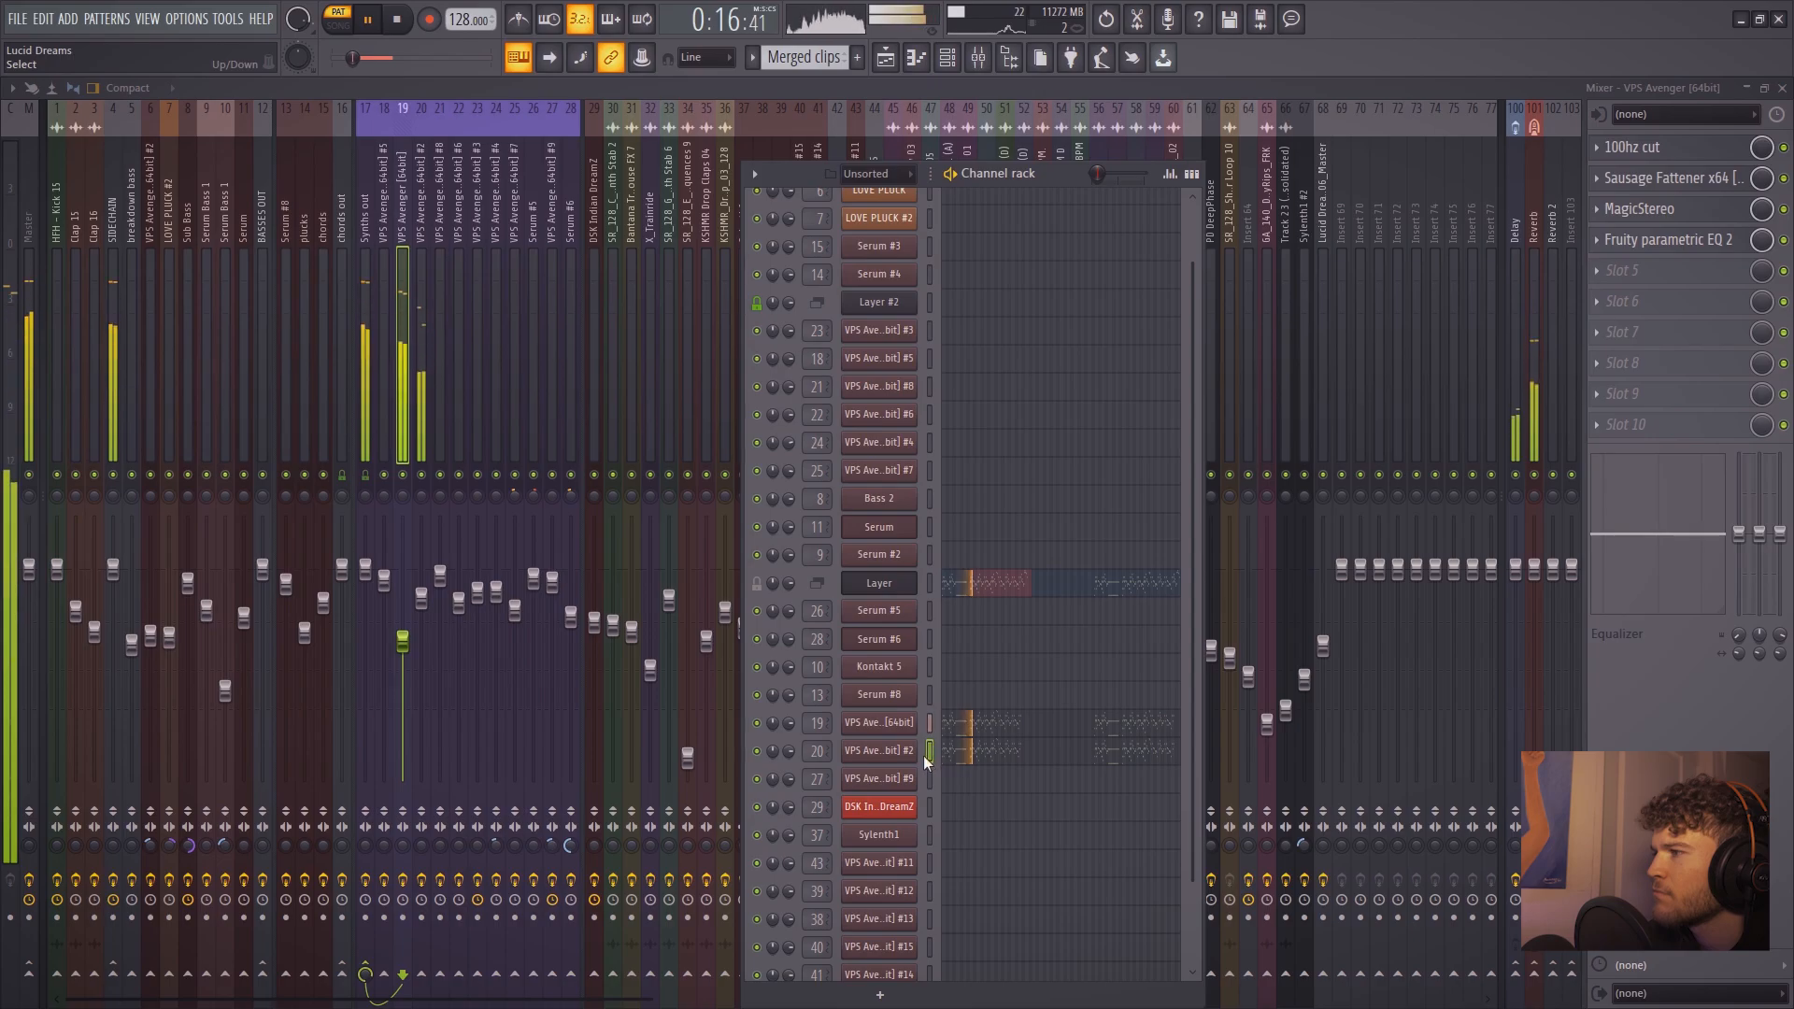
key("space")
left_click(757, 584)
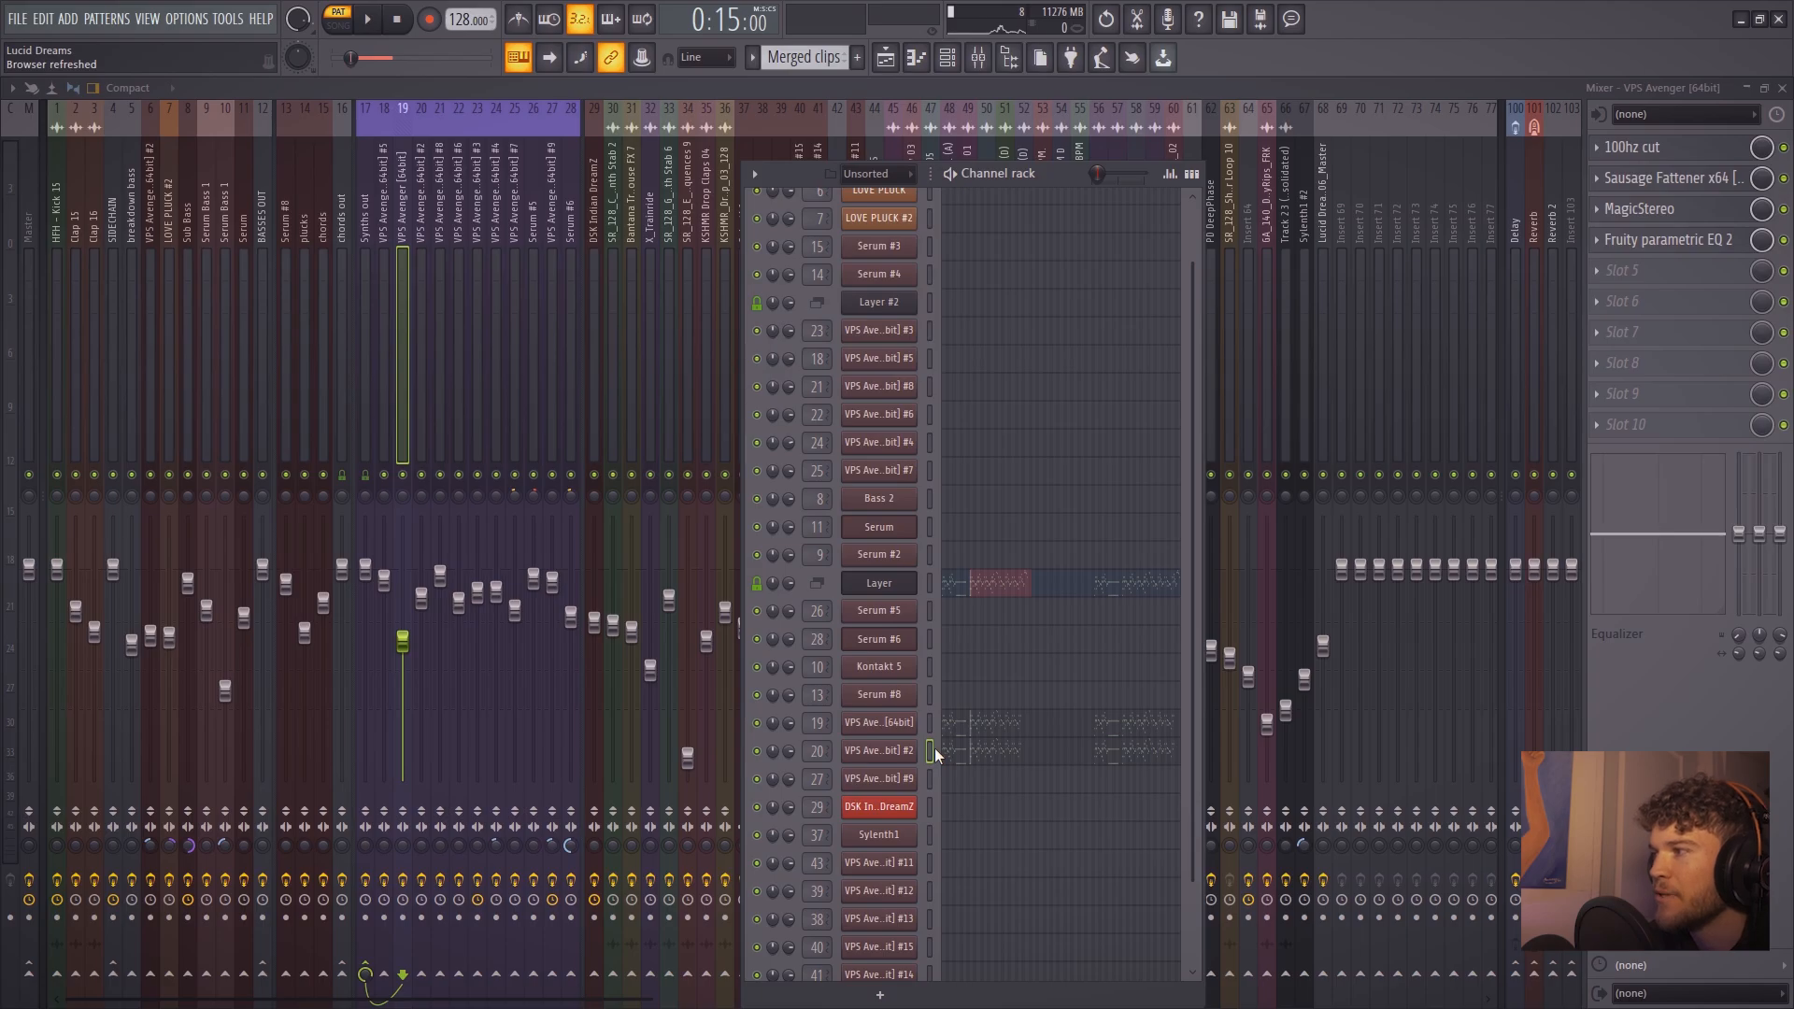
Compare single notes of VPS Avenger #2 with those of VPS Avenger [64bit]
key("q")
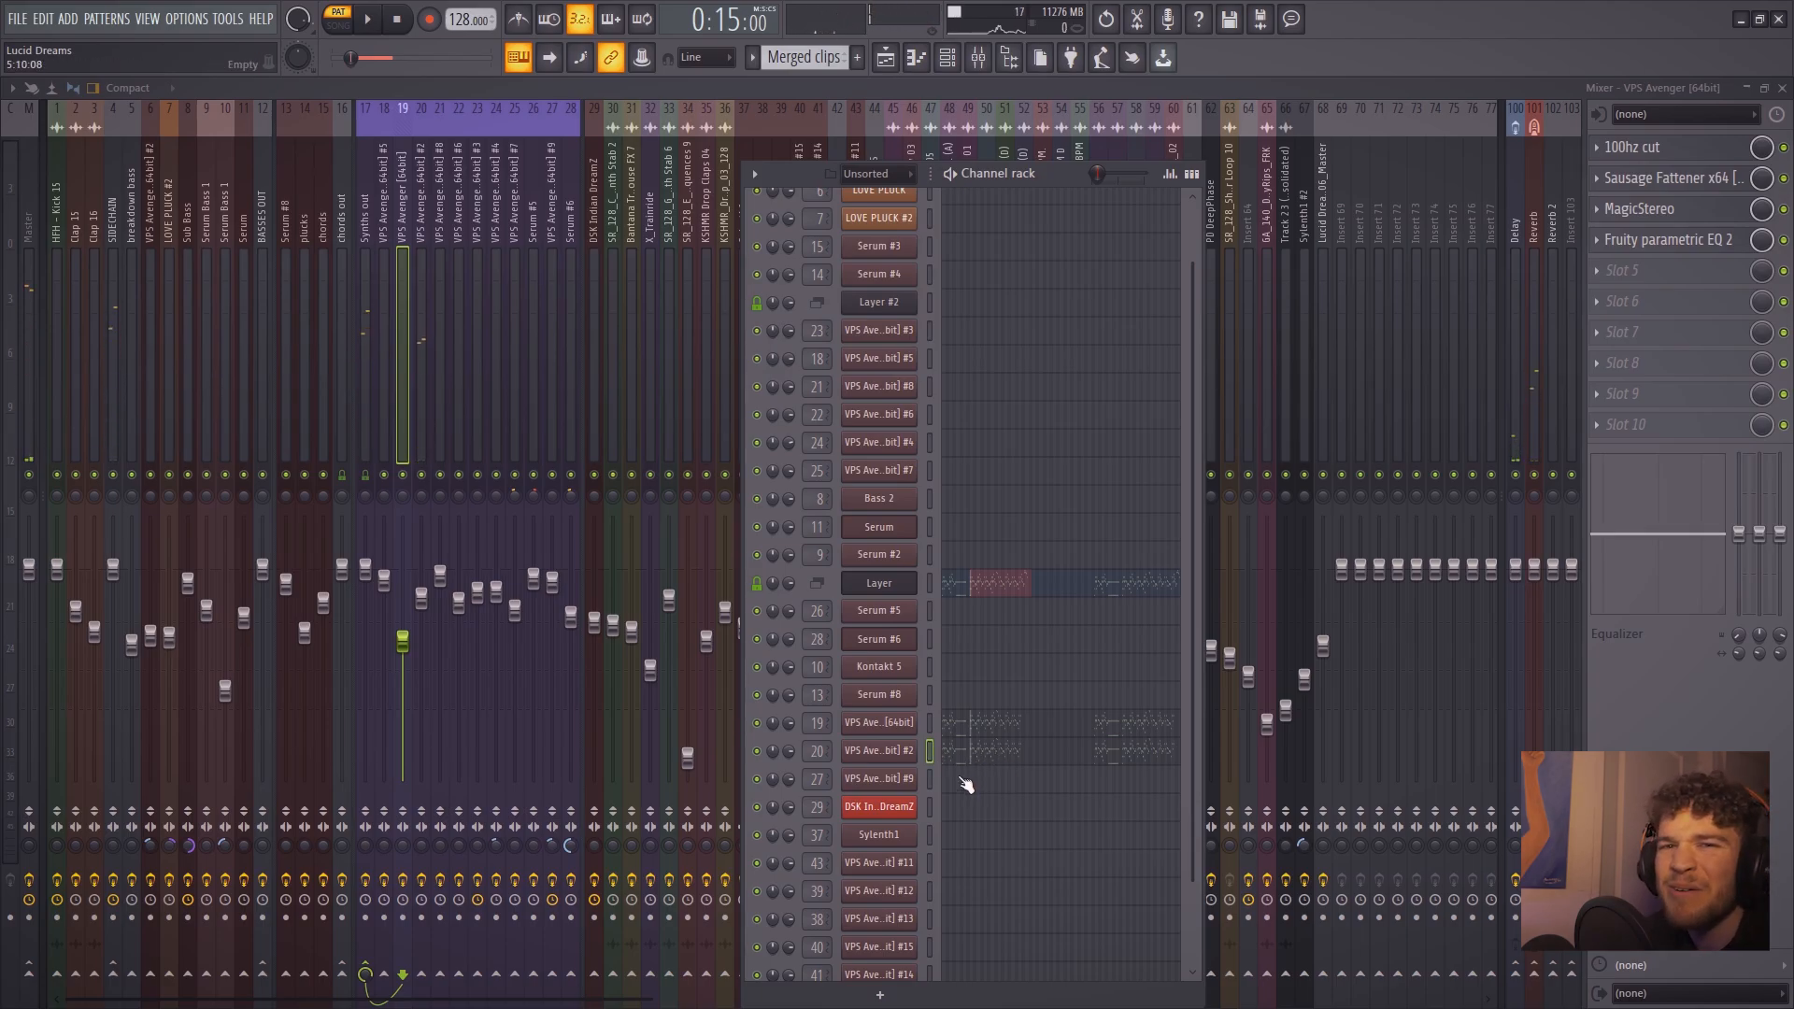
key("q")
key("q")
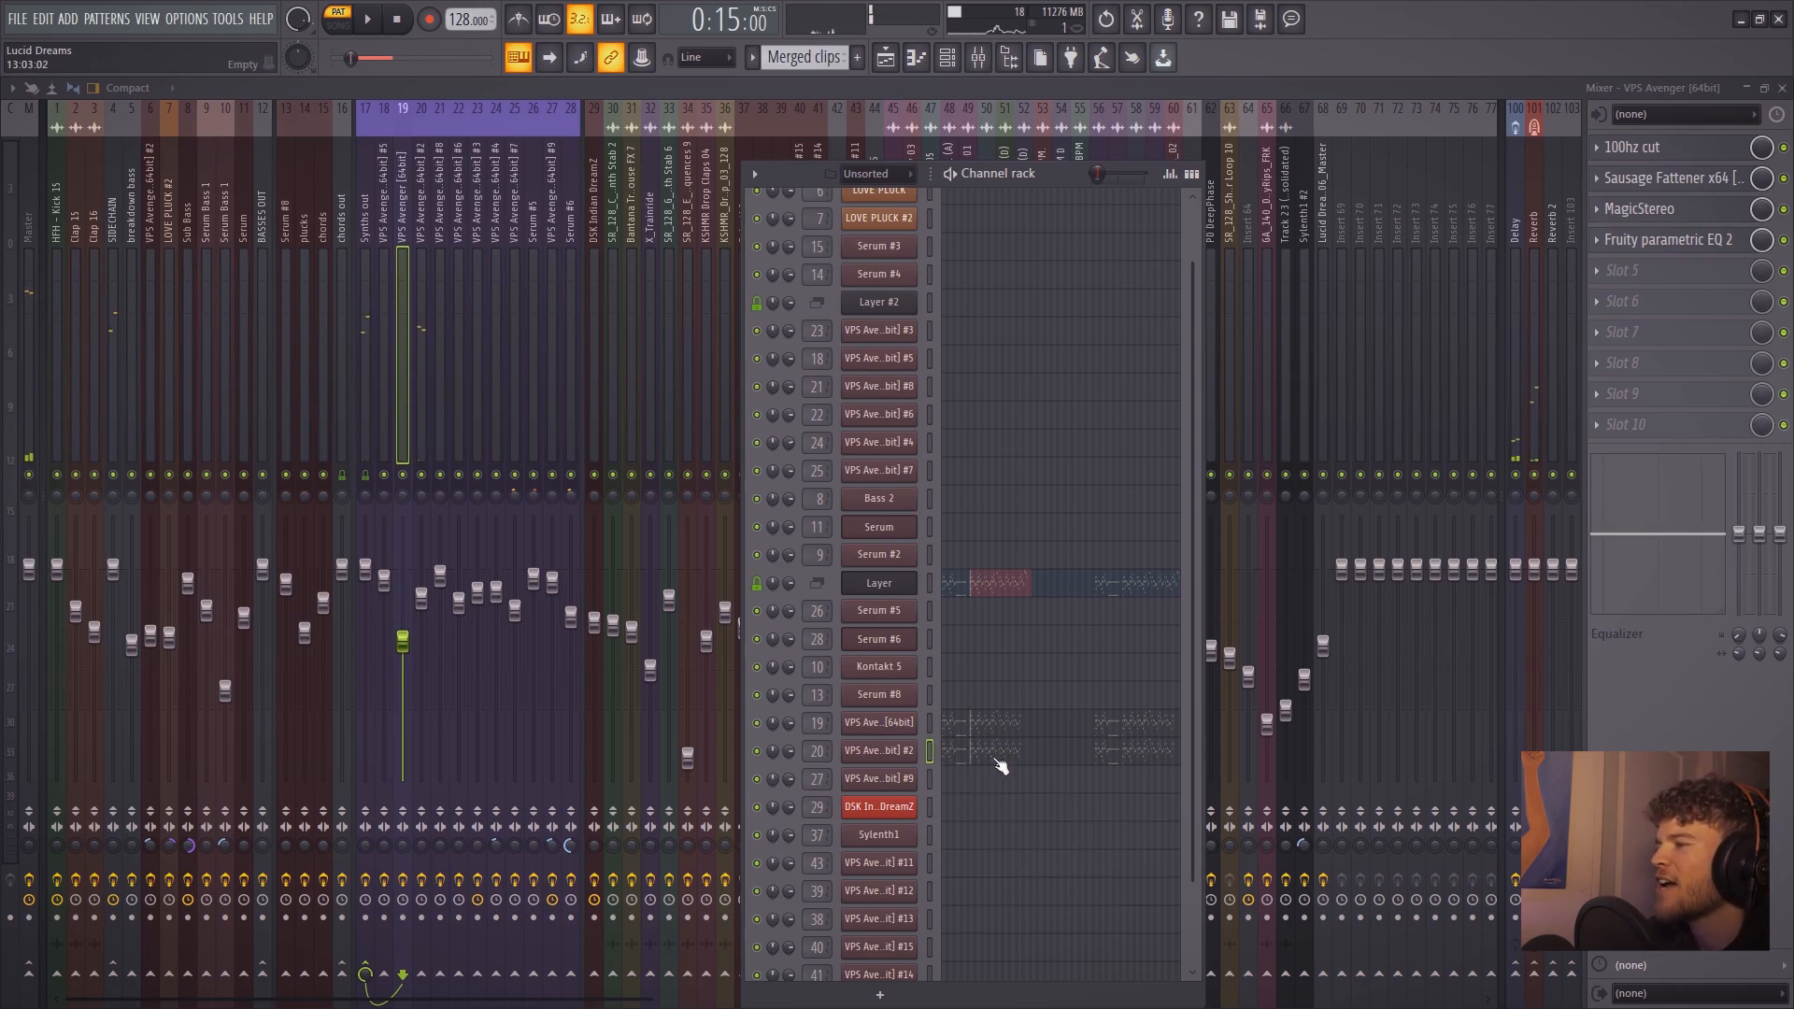
key("q")
key("q")
left_click(929, 756)
key("q")
left_click(931, 724)
key("q")
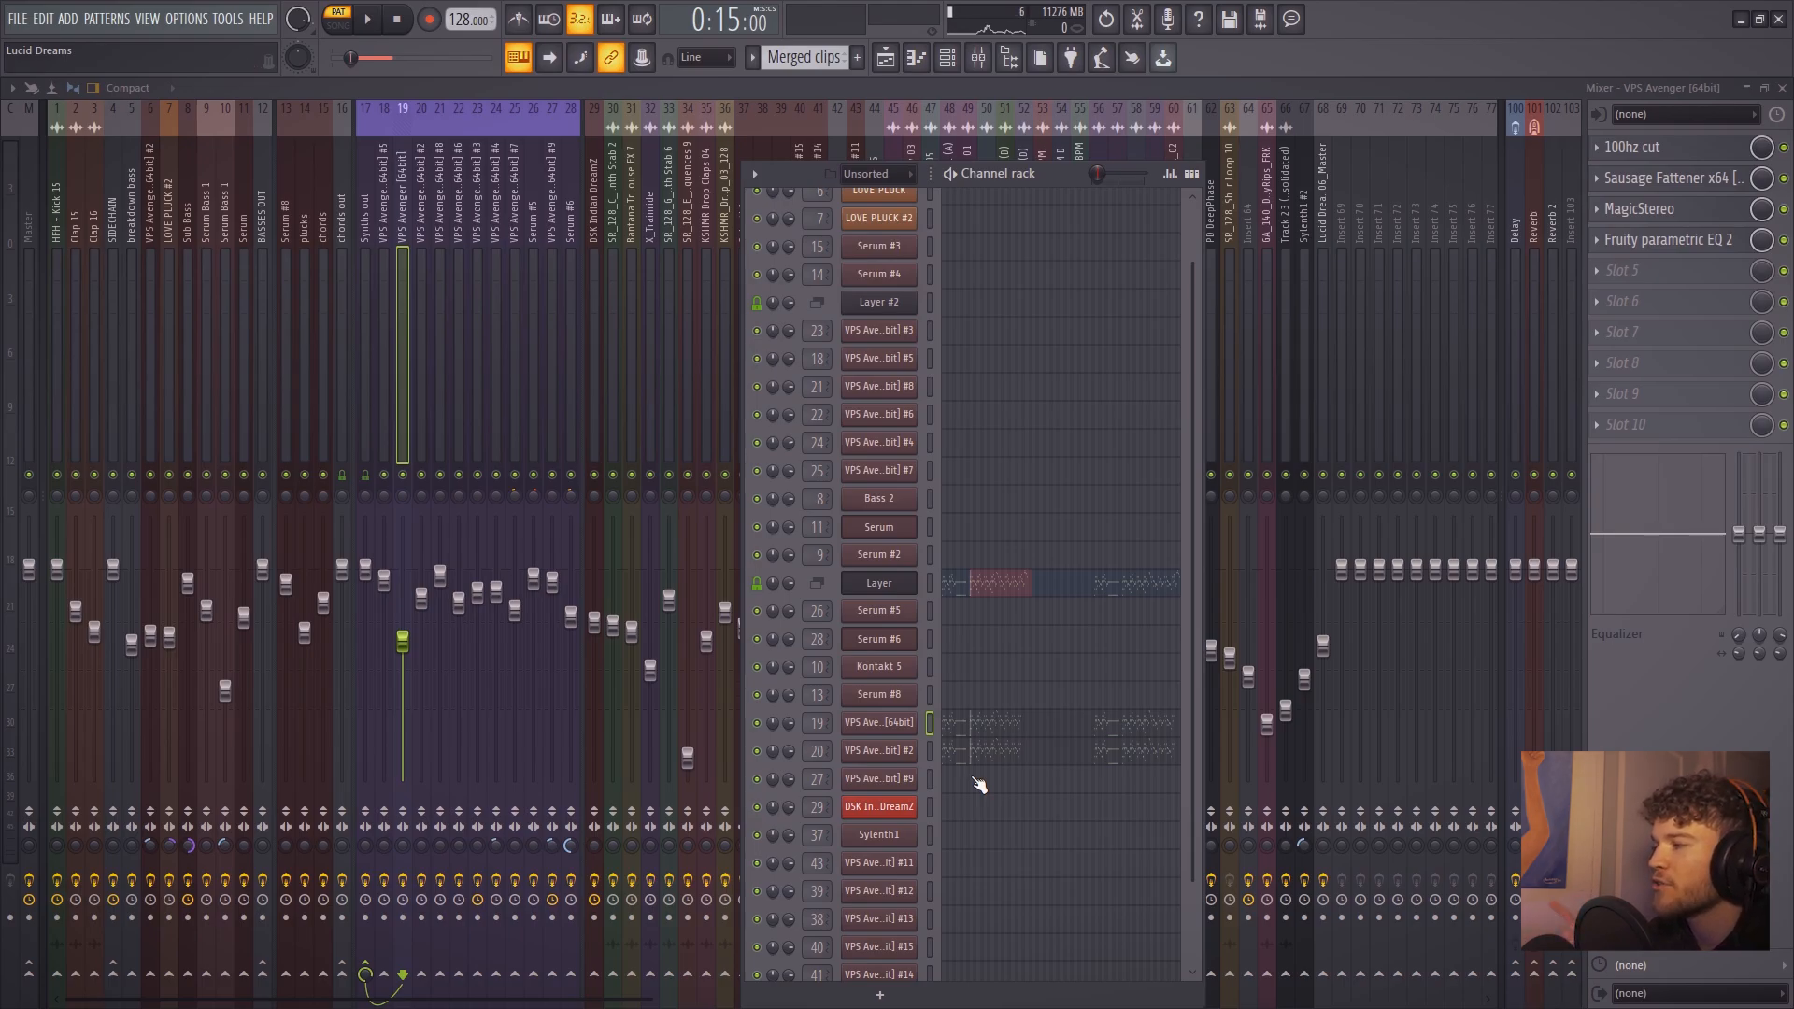
Compare low notes of VPS Avenger #5, [64bit] and #3, and play the lead pattern with all layers active
left_click(929, 357)
key("z")
left_click(930, 724)
key("z")
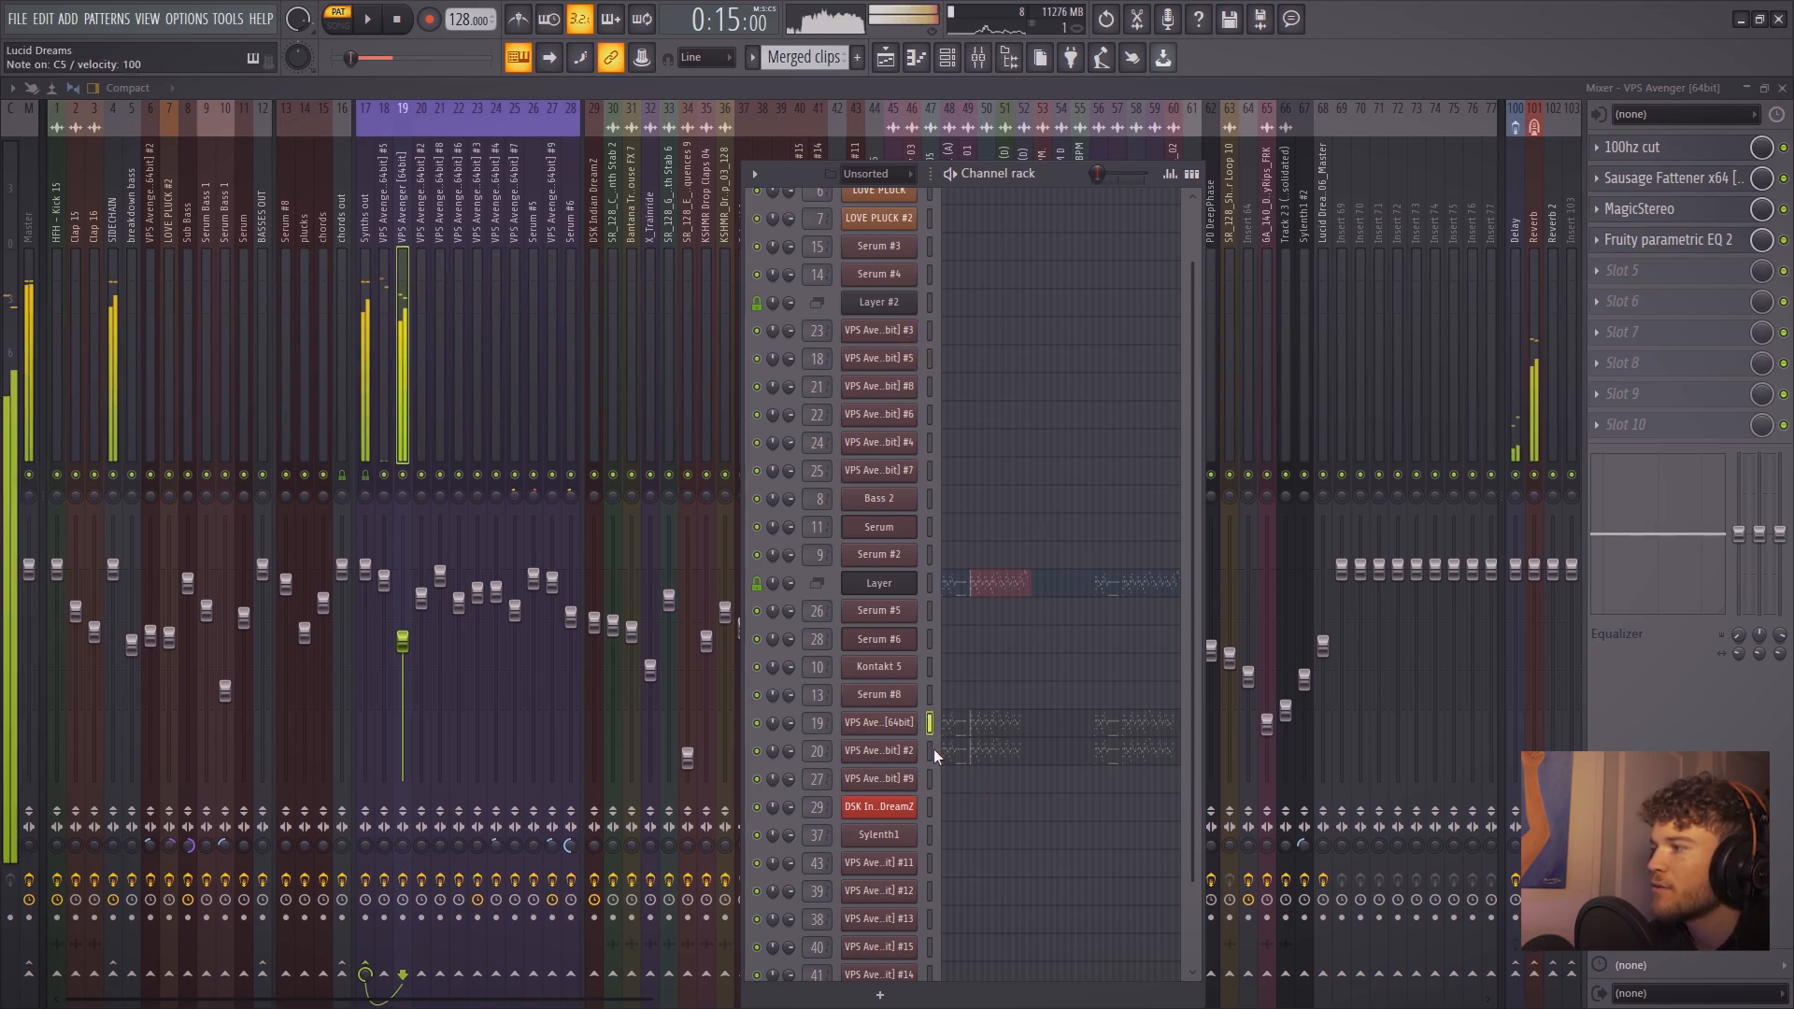
left_click(929, 332)
key("z")
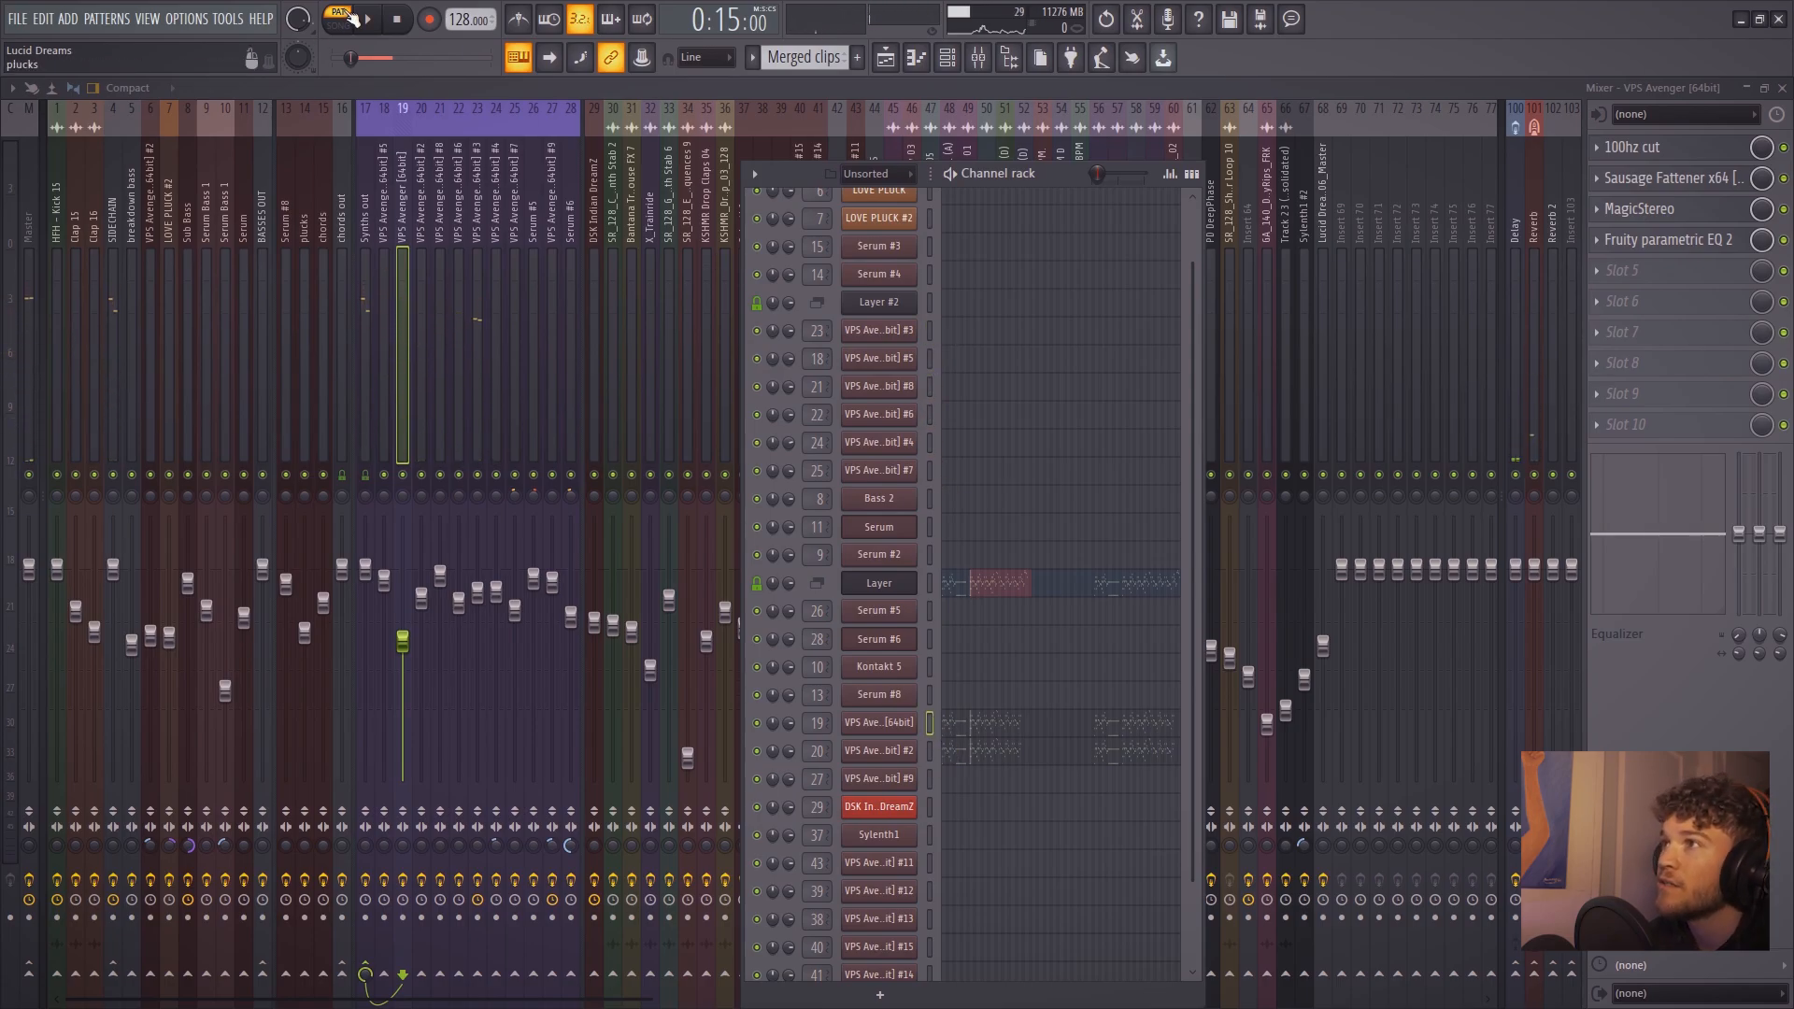
key("space")
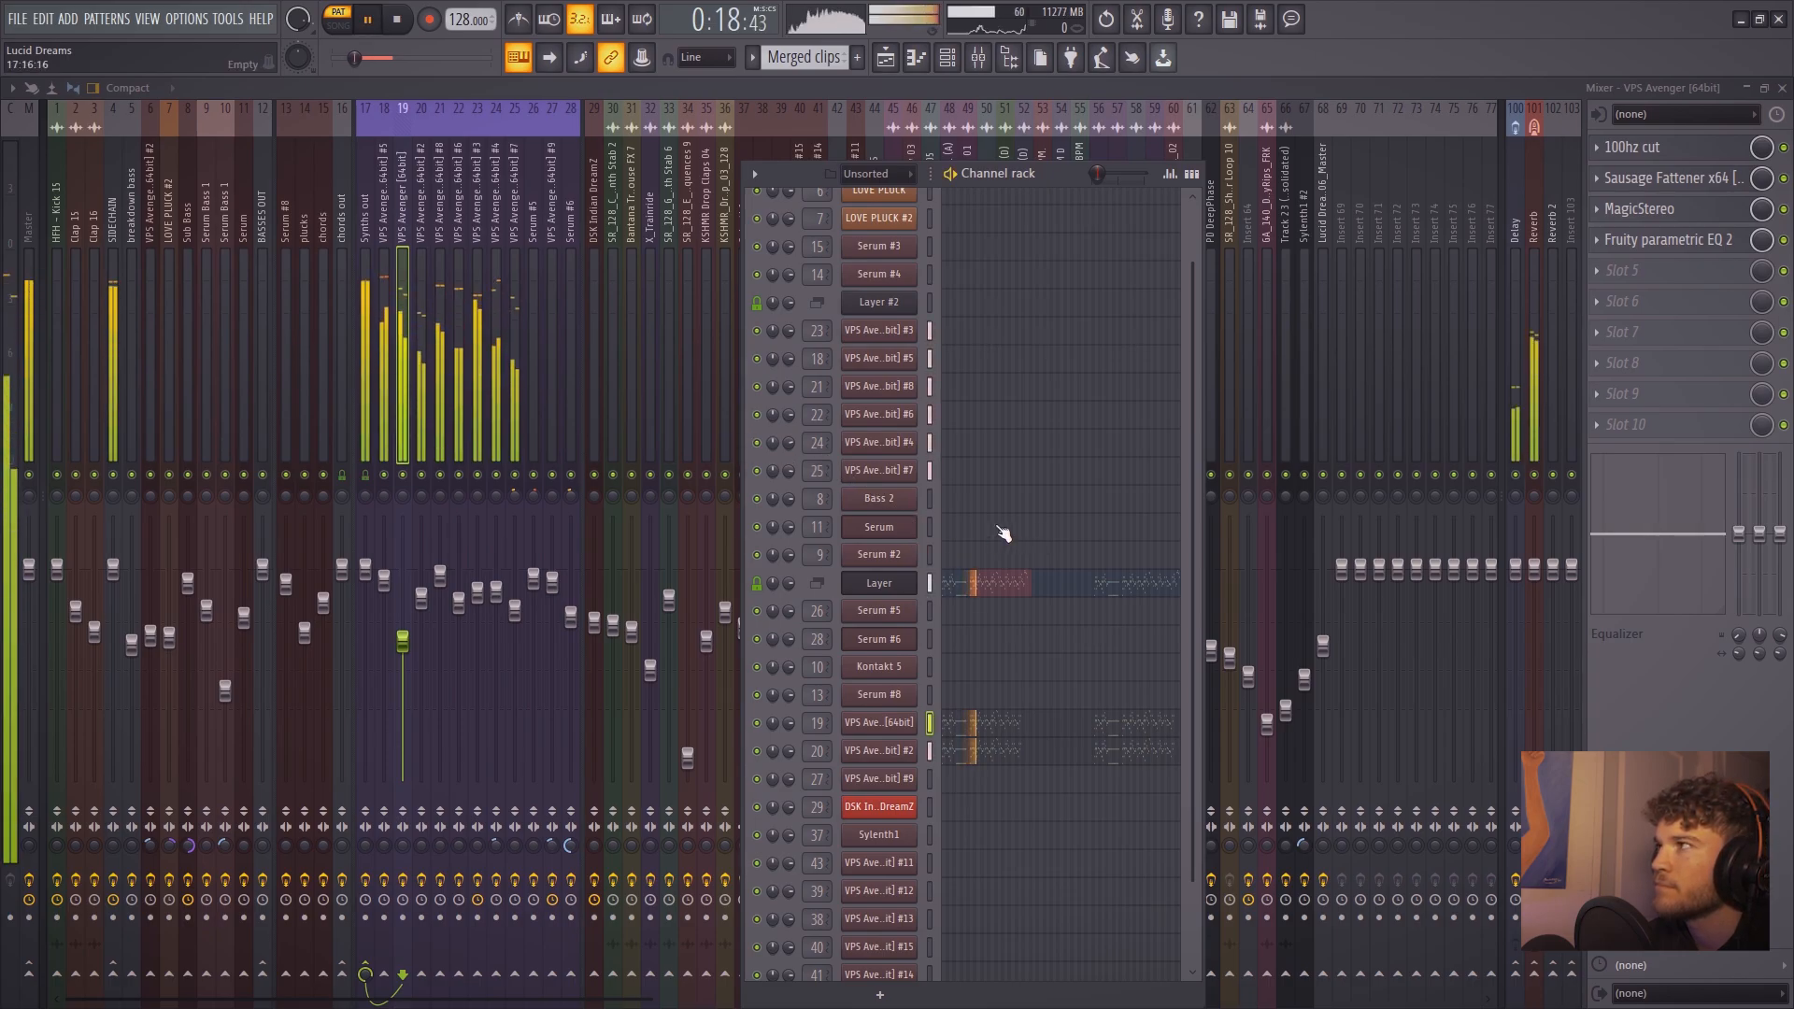
key("space")
Solo playlist Track 2 in song mode and play its chord clip from bar 49
key("F5")
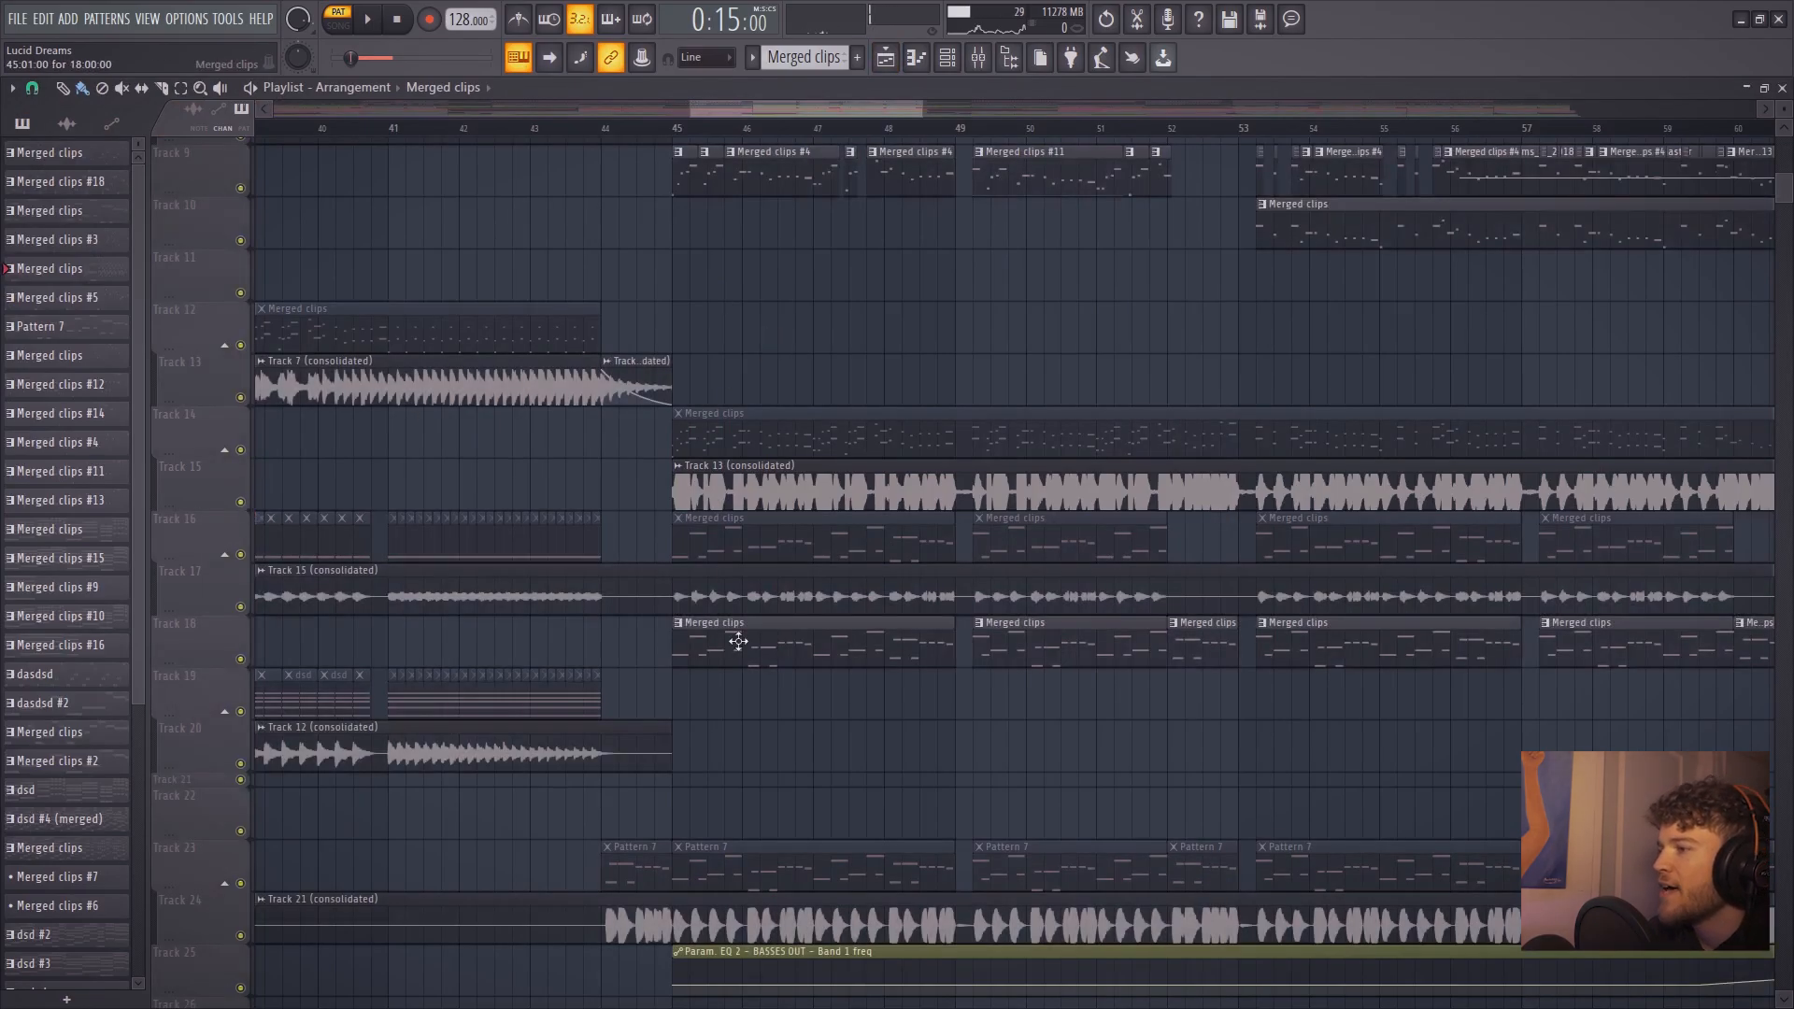
scroll(756, 812, "down", 2)
scroll(759, 808, "down", 3)
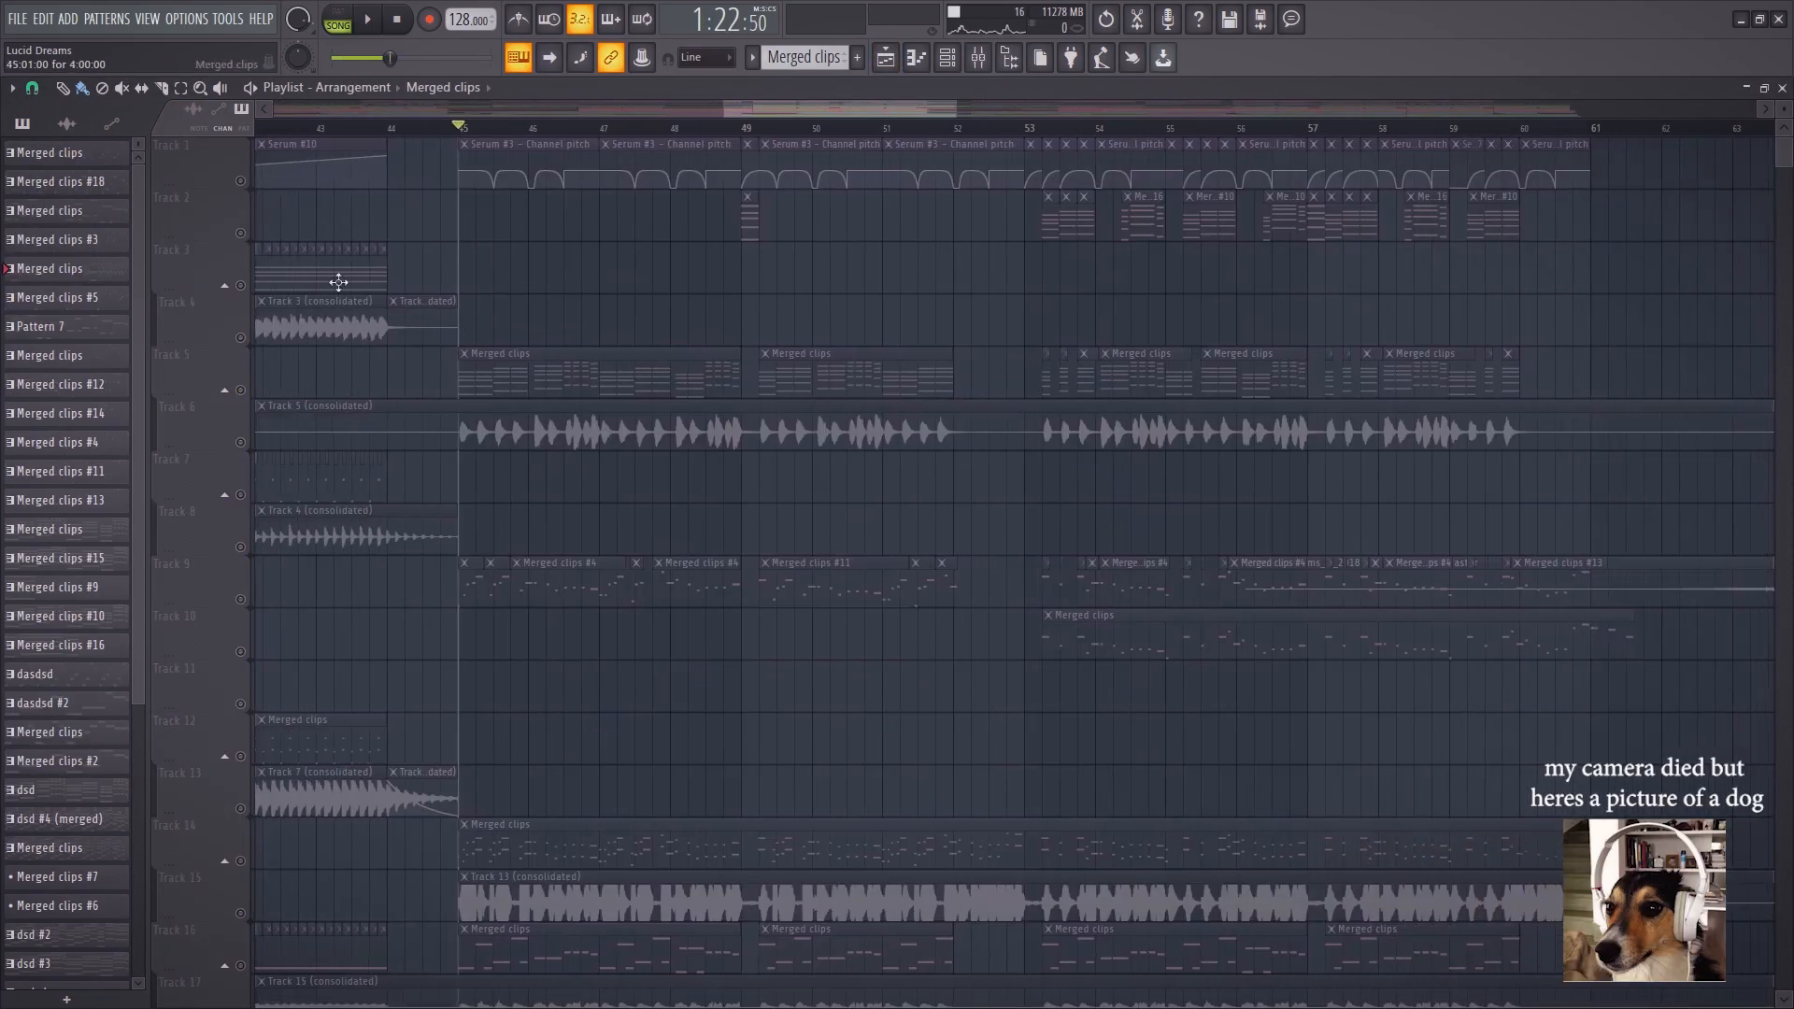
right_click(242, 234)
right_click(242, 234)
left_click(737, 129)
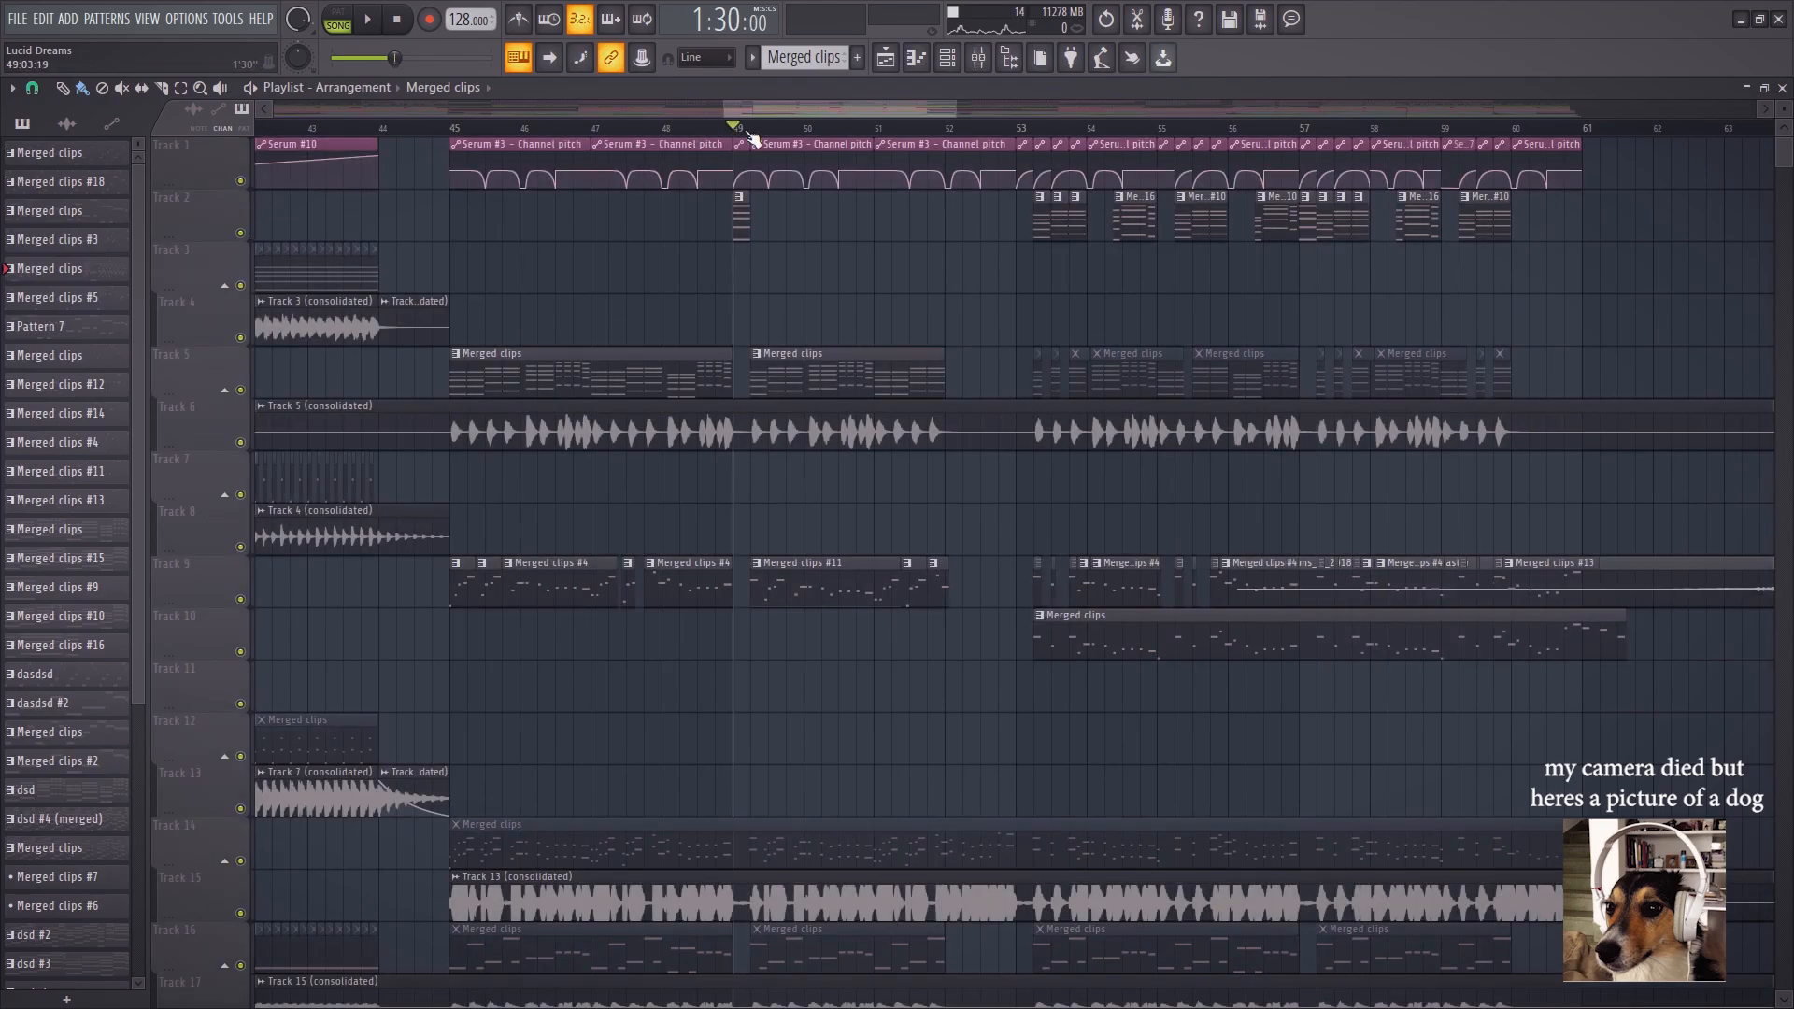
scroll(750, 139, "up", 2)
key("space")
scroll(721, 121, "up", 1)
right_click(241, 234)
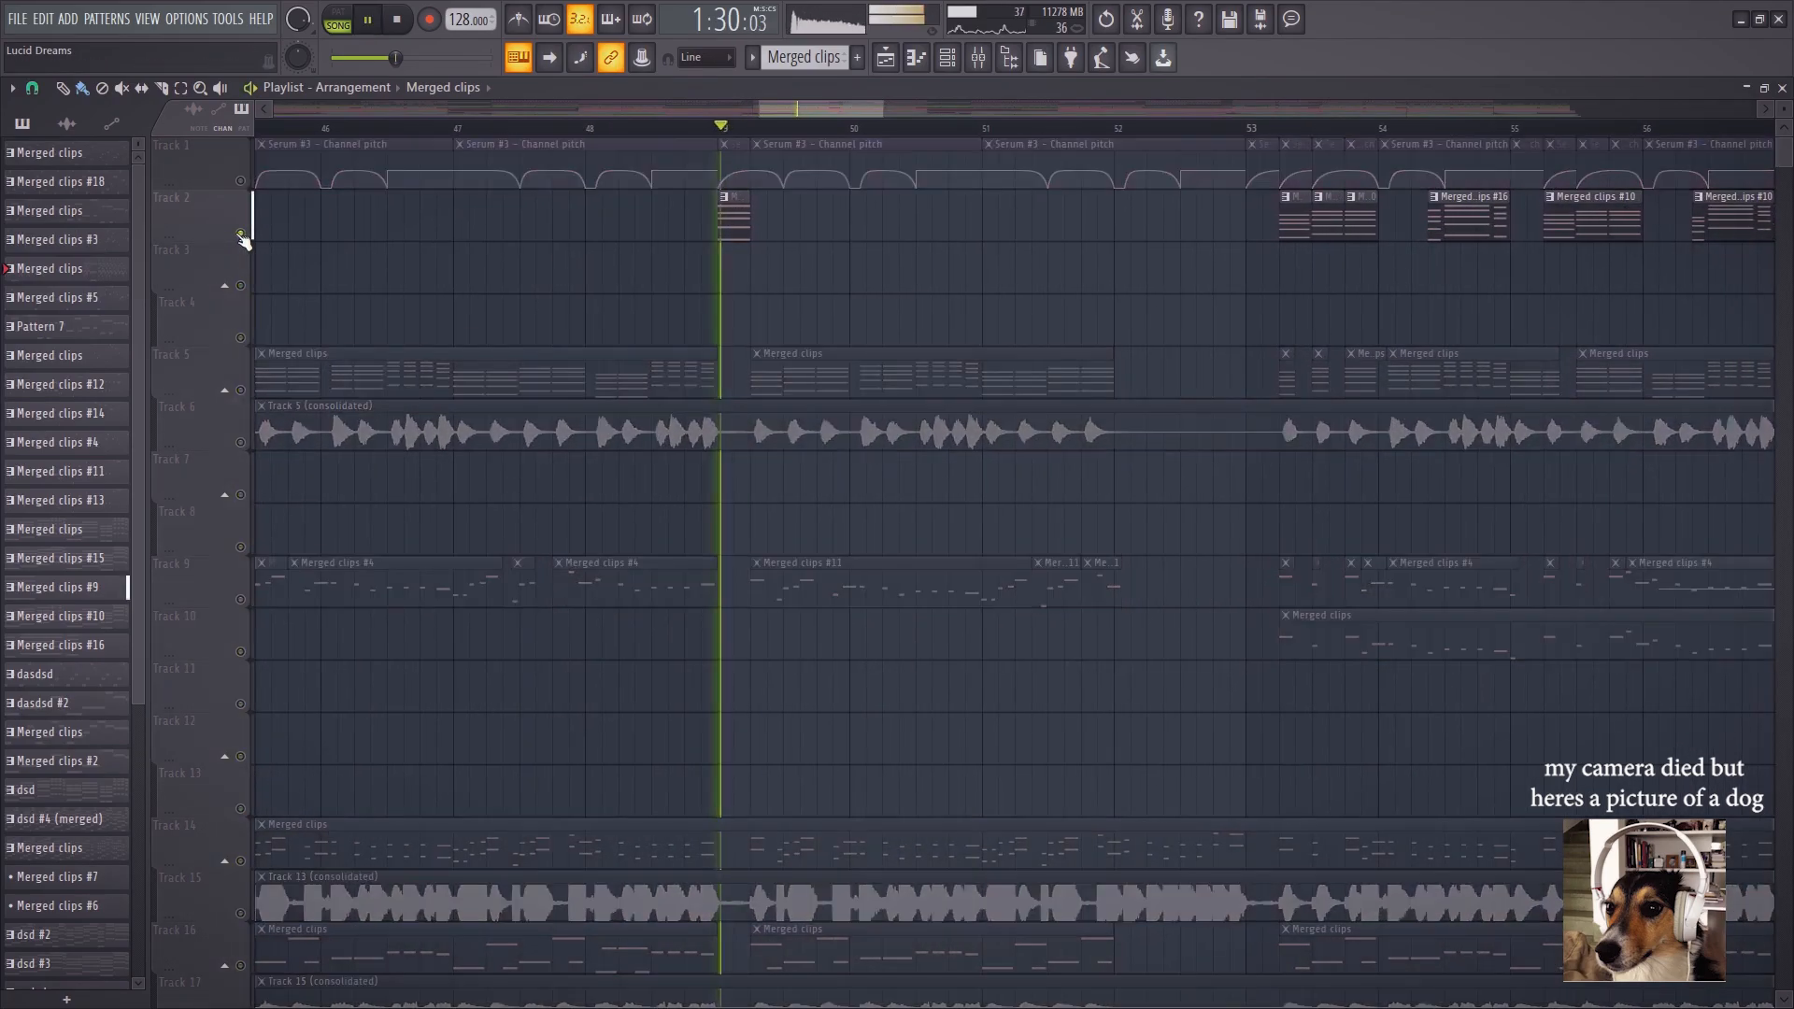
key("space")
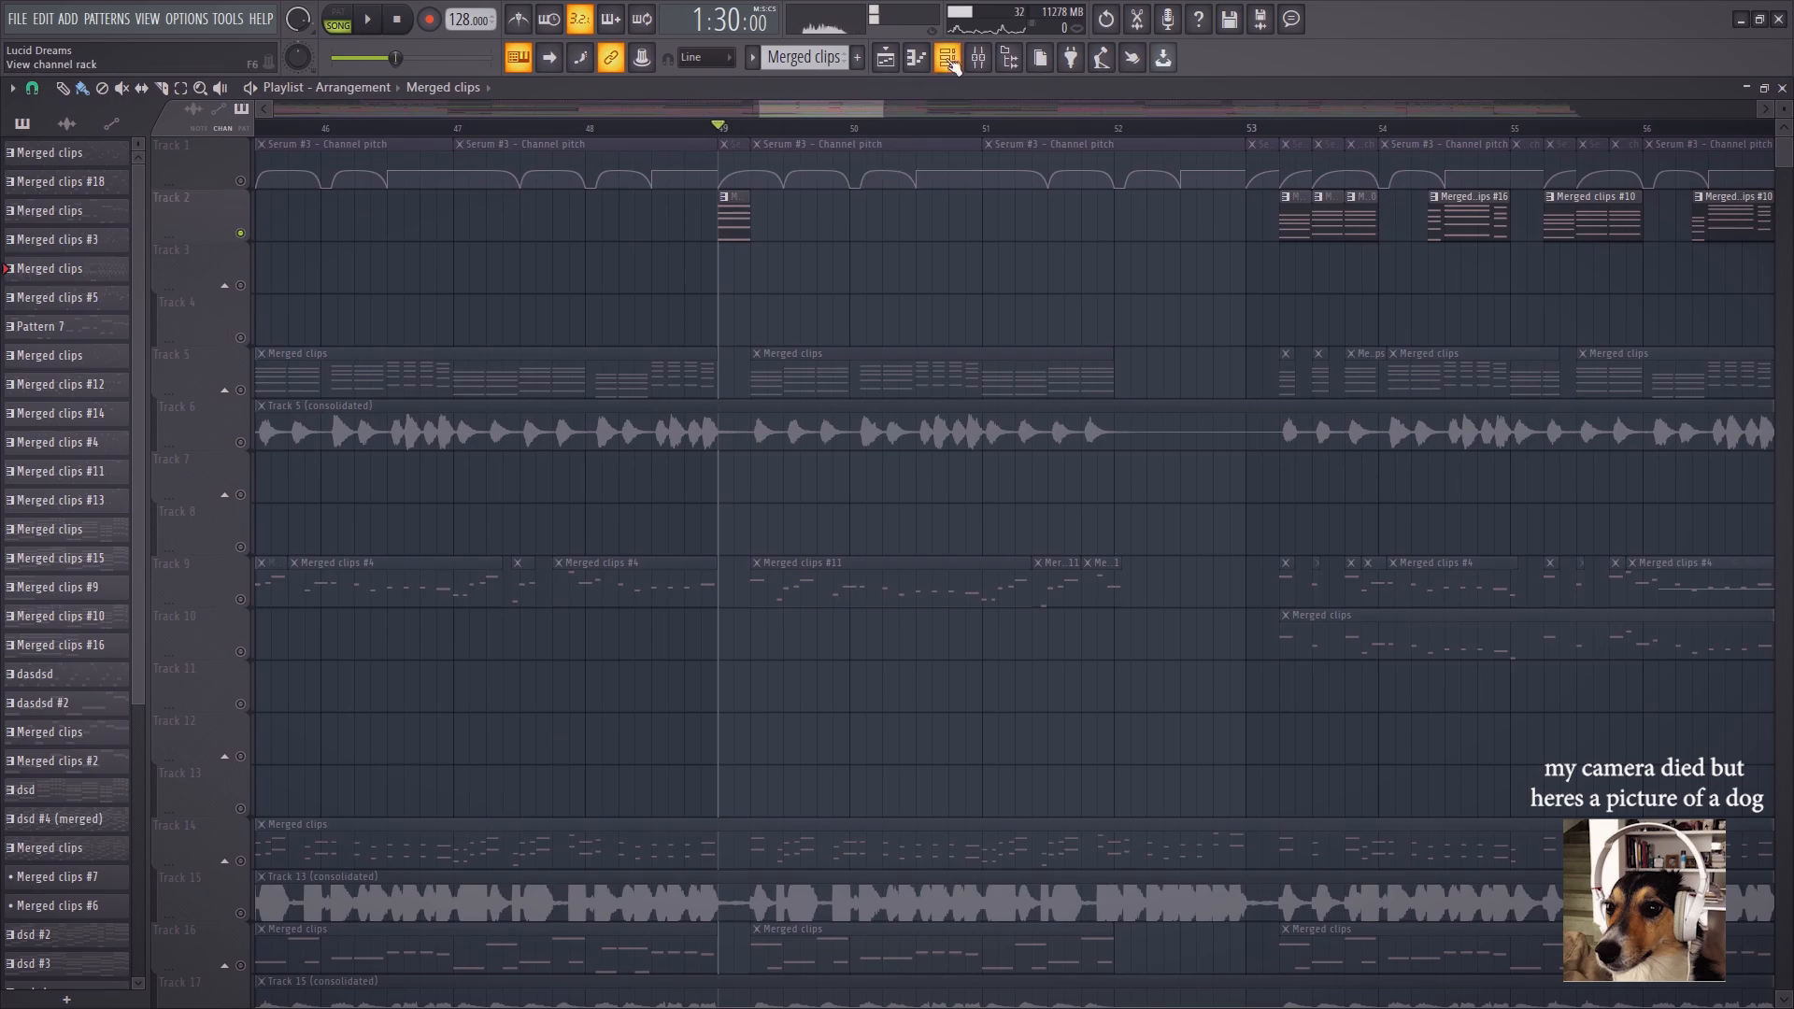
Examine the Merged clips #9 chord on Track 2 in the piano roll and audition its Serum #8 channel
key("F6")
scroll(985, 688, "up", 3)
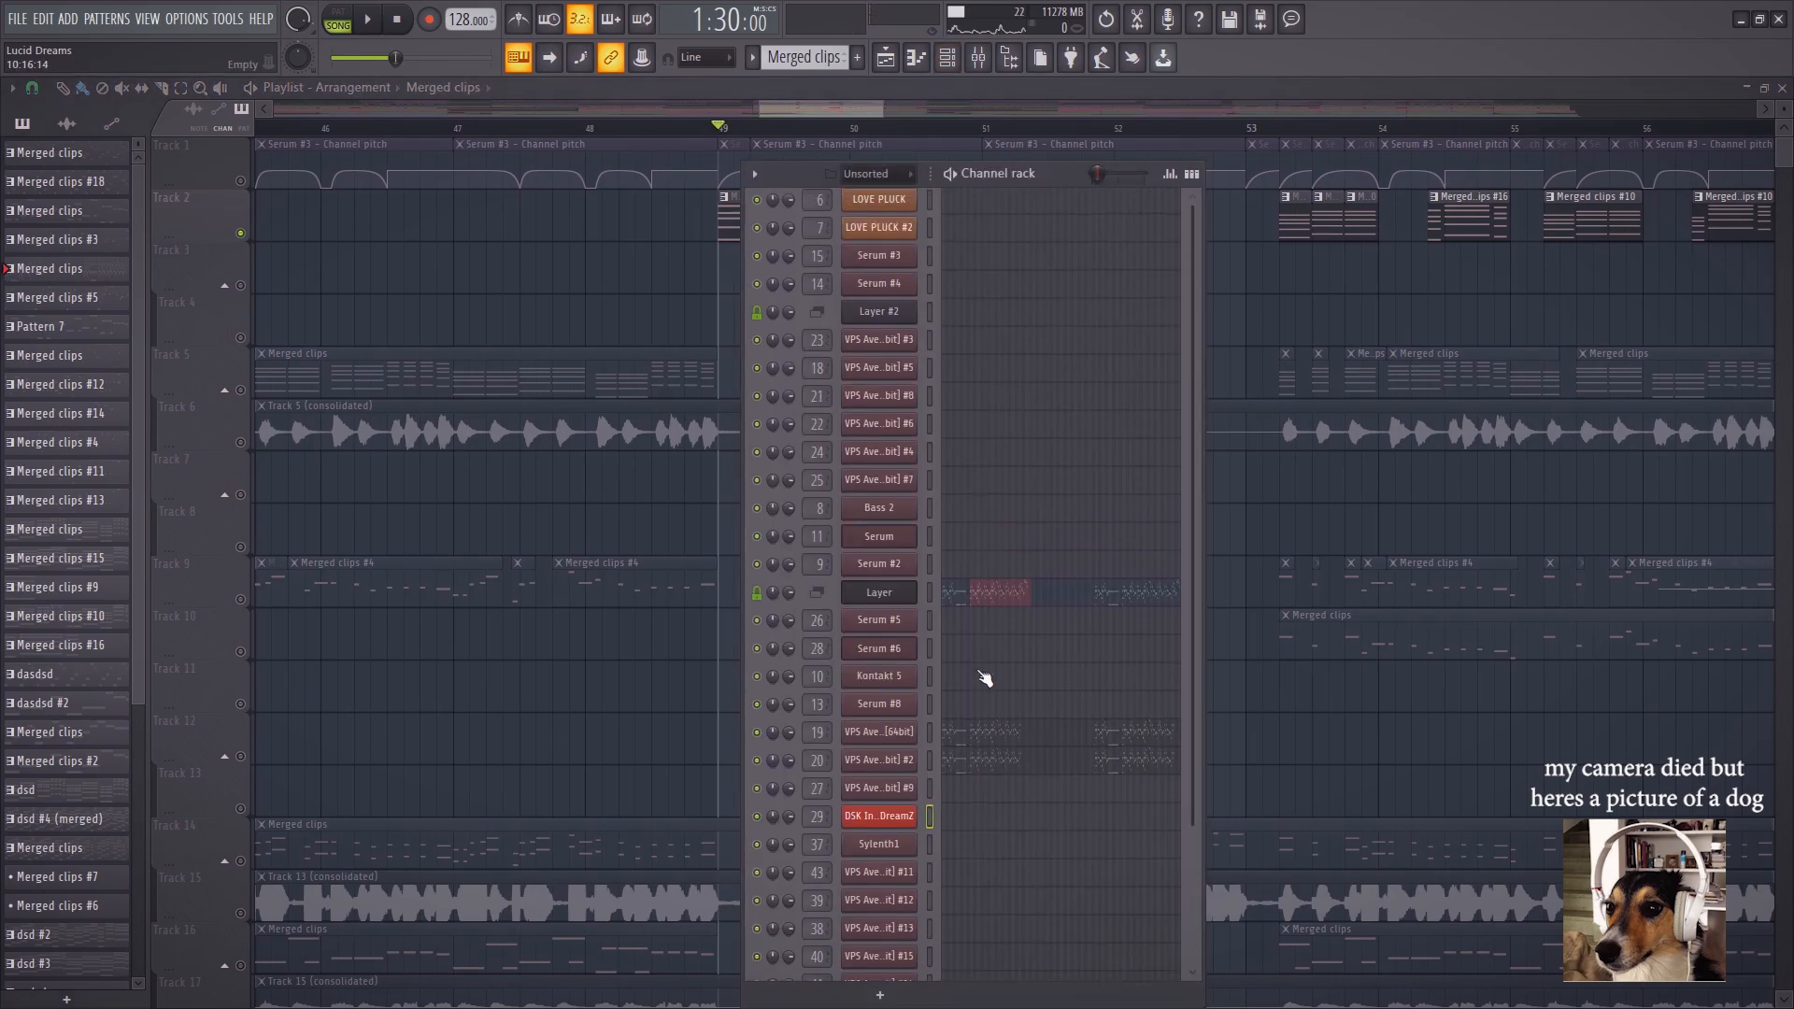
left_click(1326, 298)
double_click(738, 226)
left_click(947, 59)
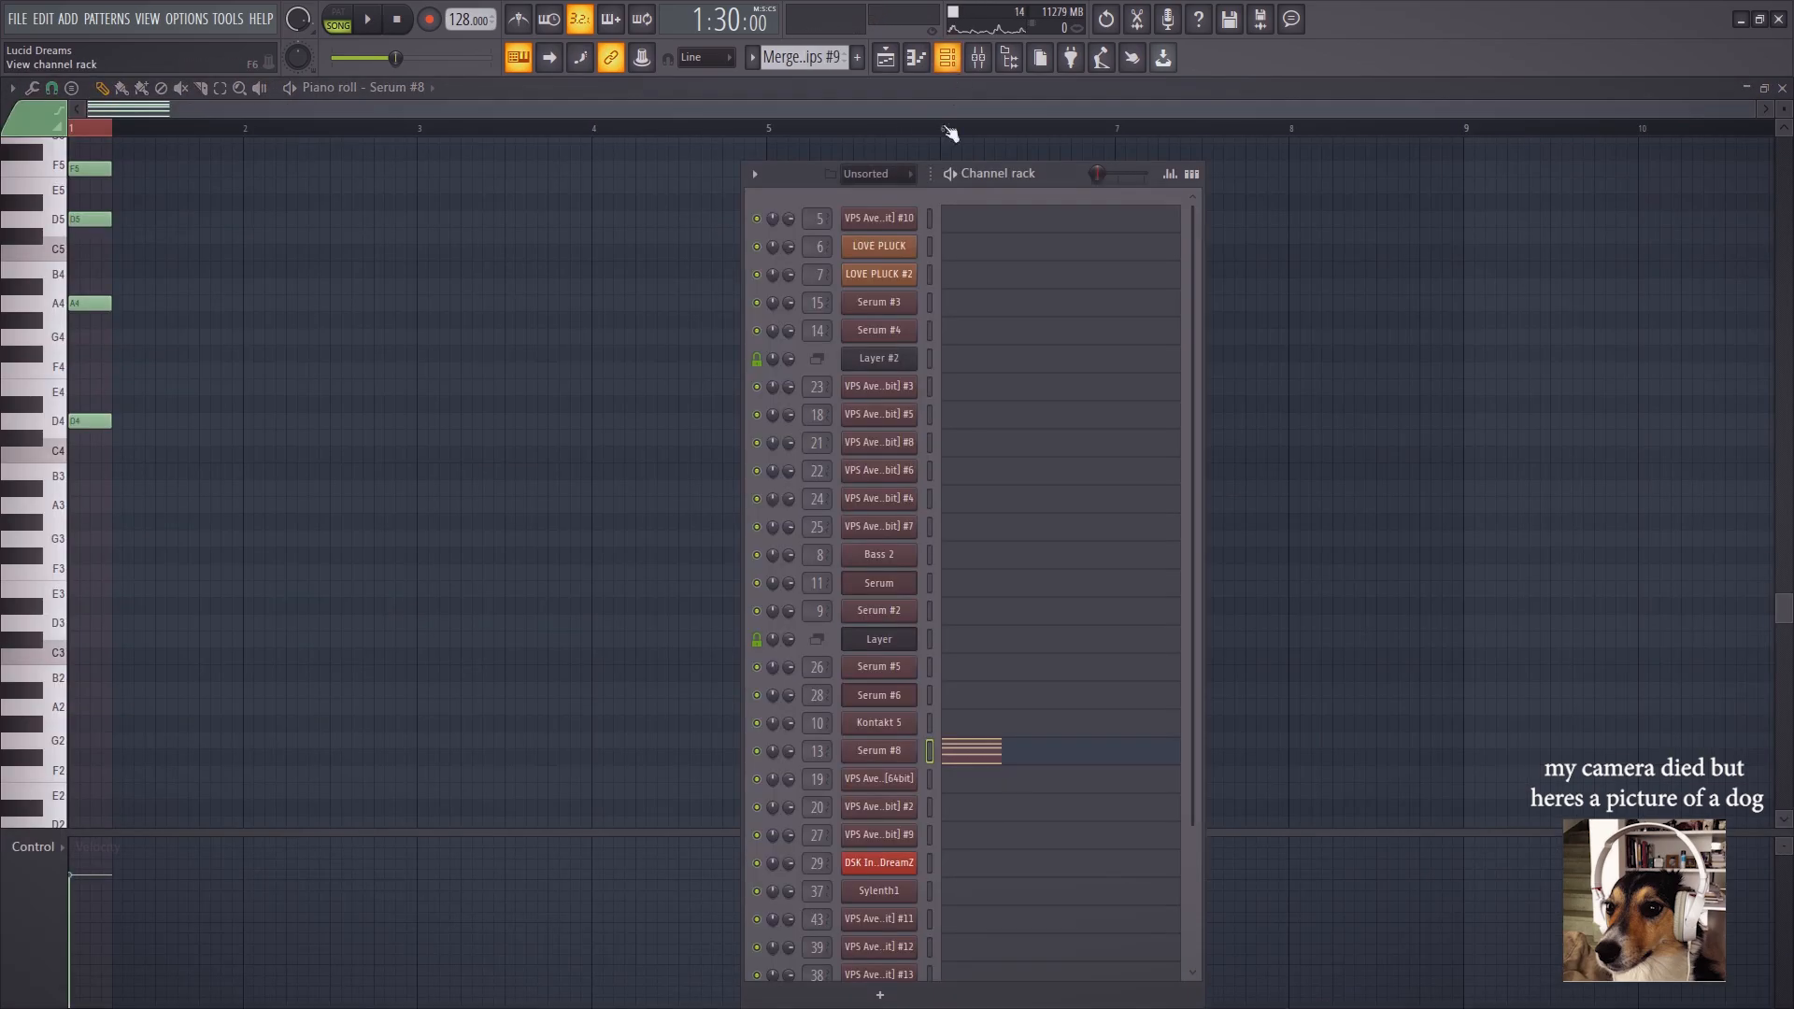
left_click(932, 752)
left_click(931, 752)
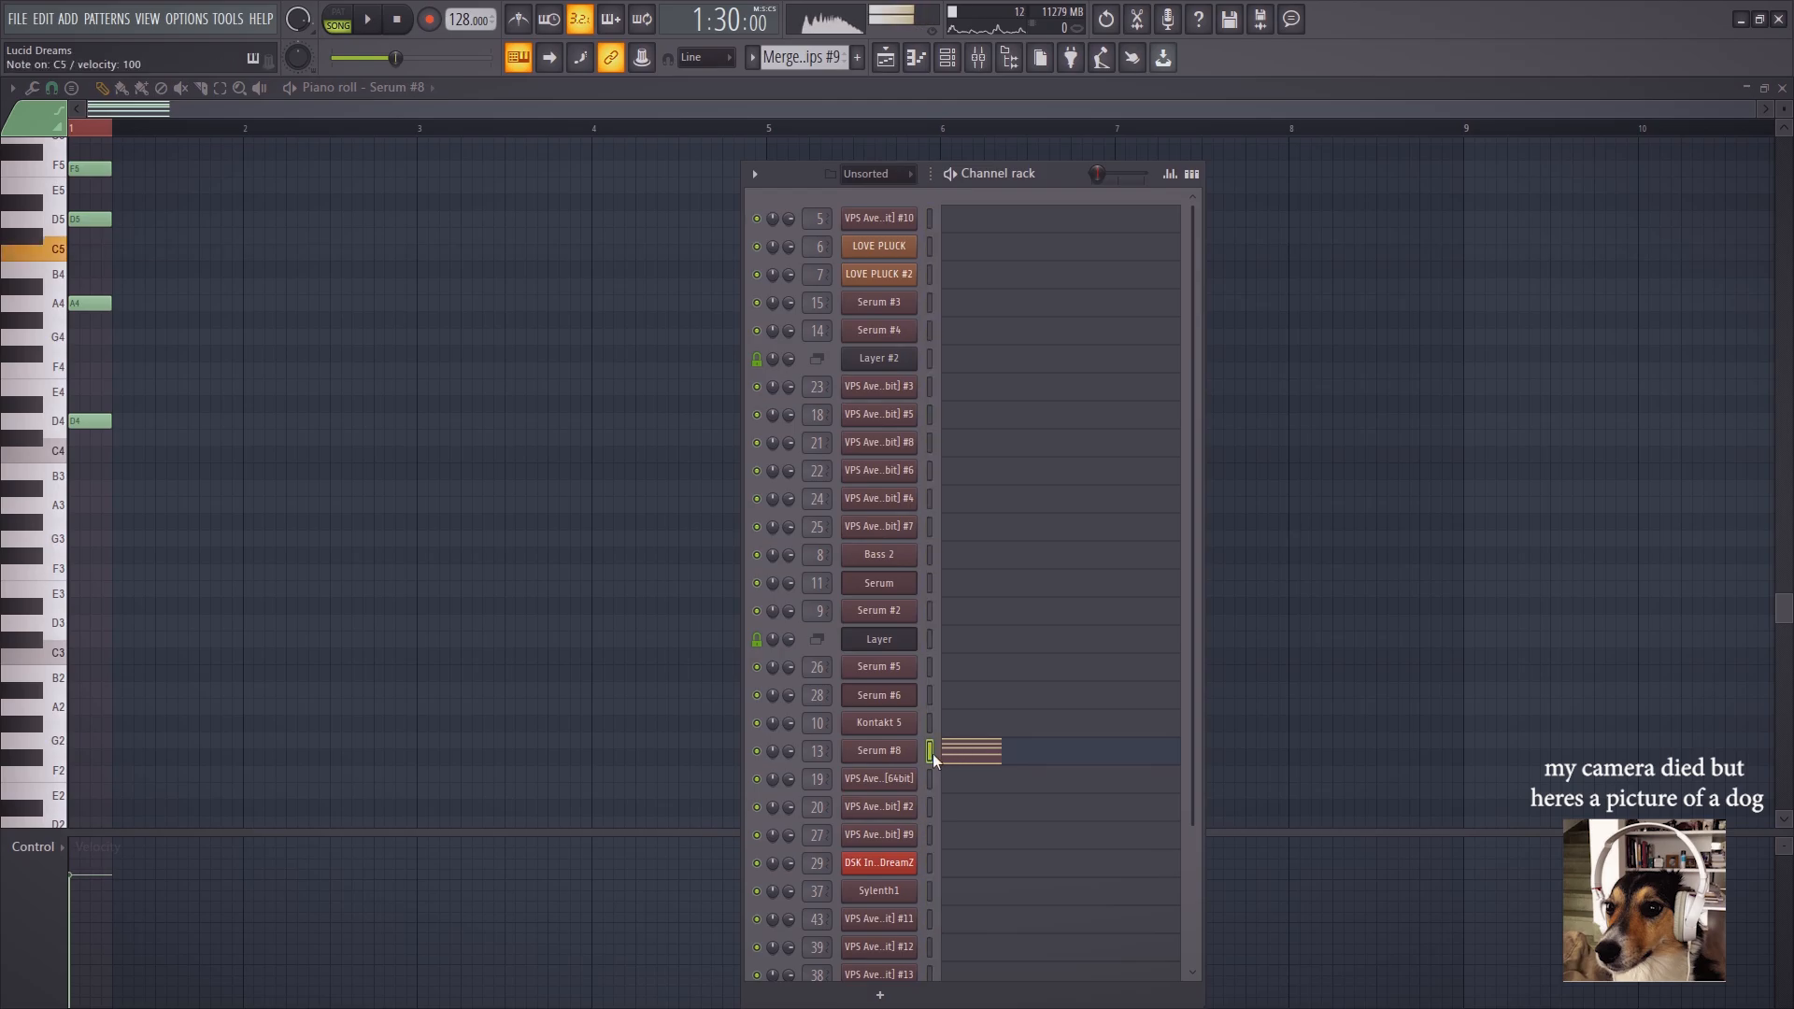
left_click(887, 61)
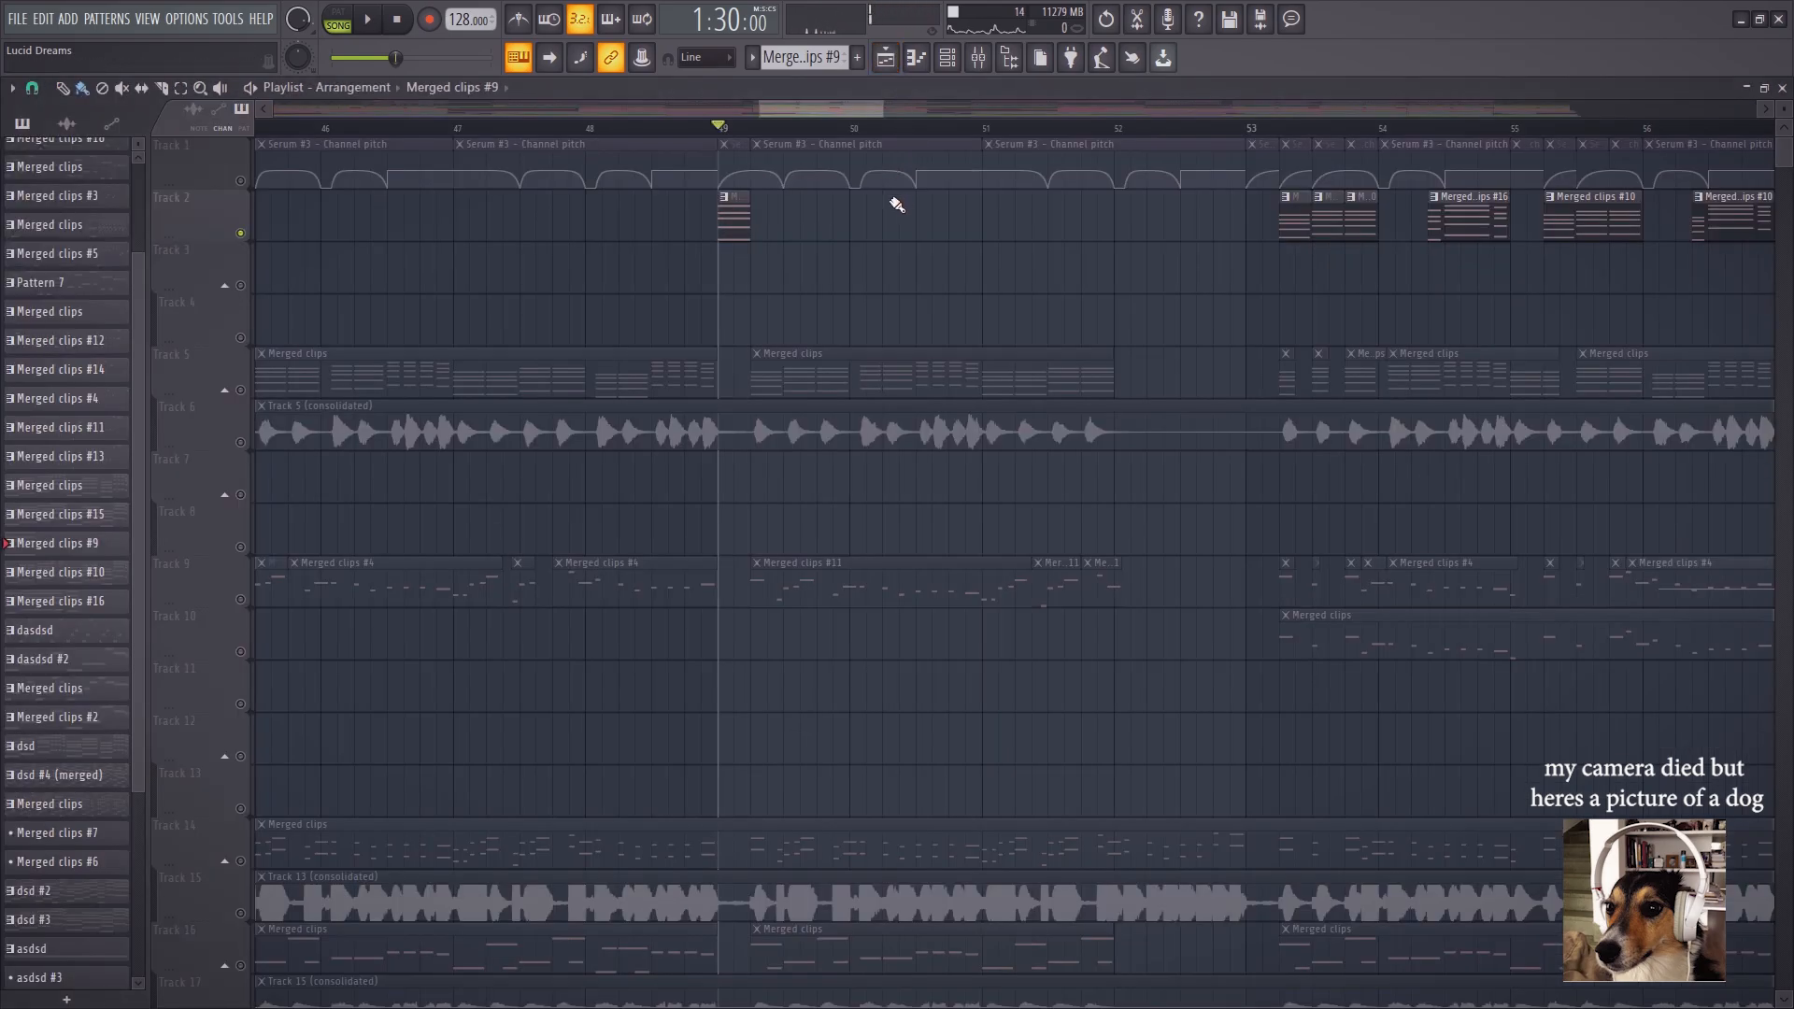
key("q")
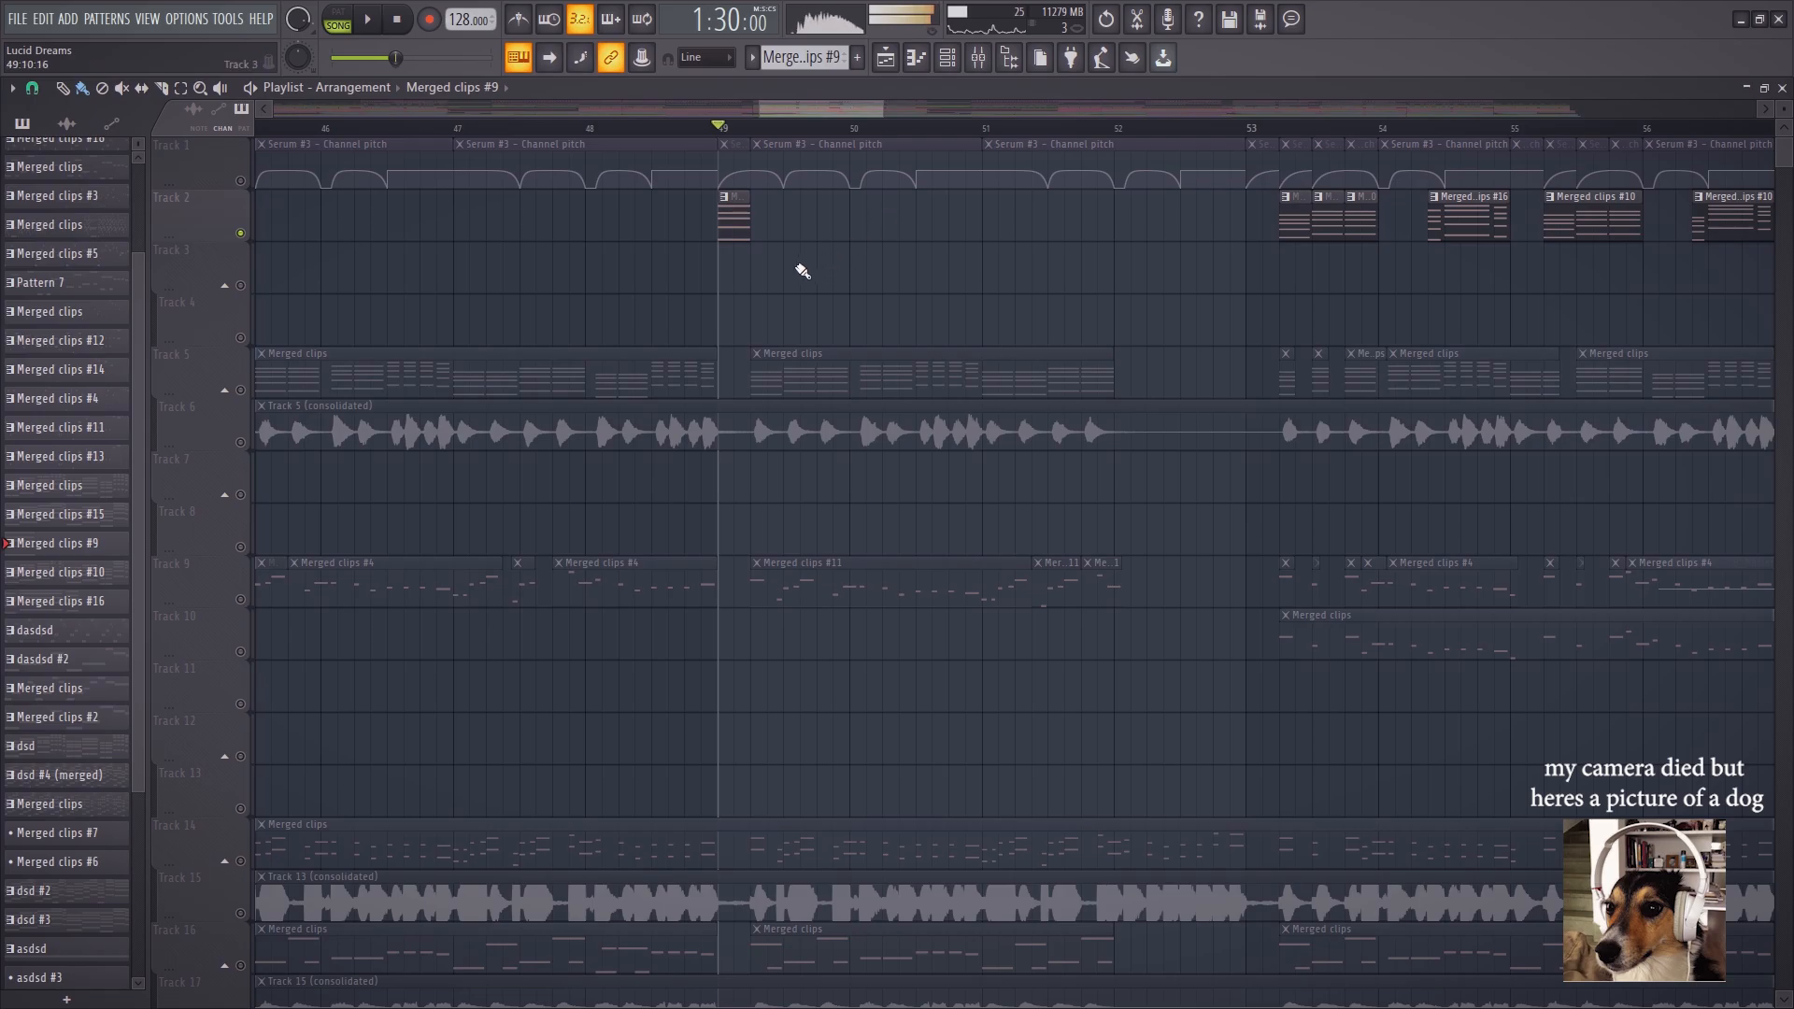
Enable Track 1 alongside the soloed Track 2, play the chord, and examine the Serum #8 Cutoff and Rate automation around bar 49
left_click(253, 185)
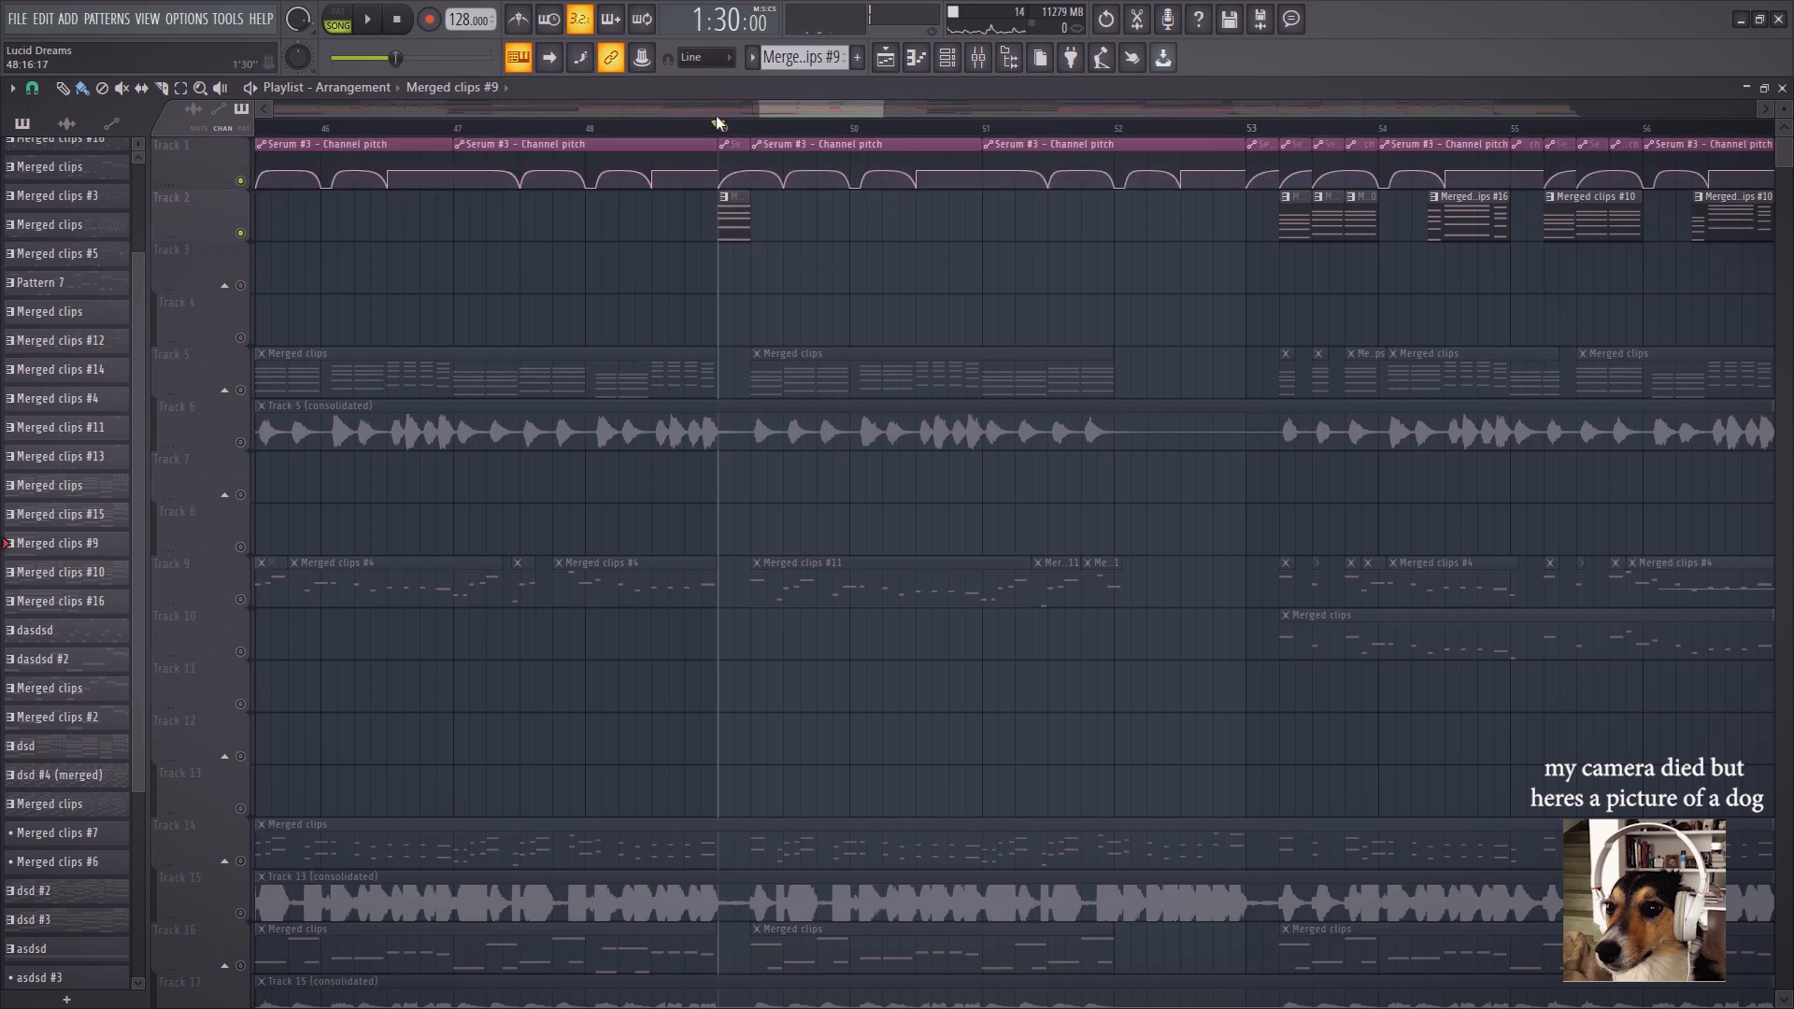
scroll(735, 139, "up", 2)
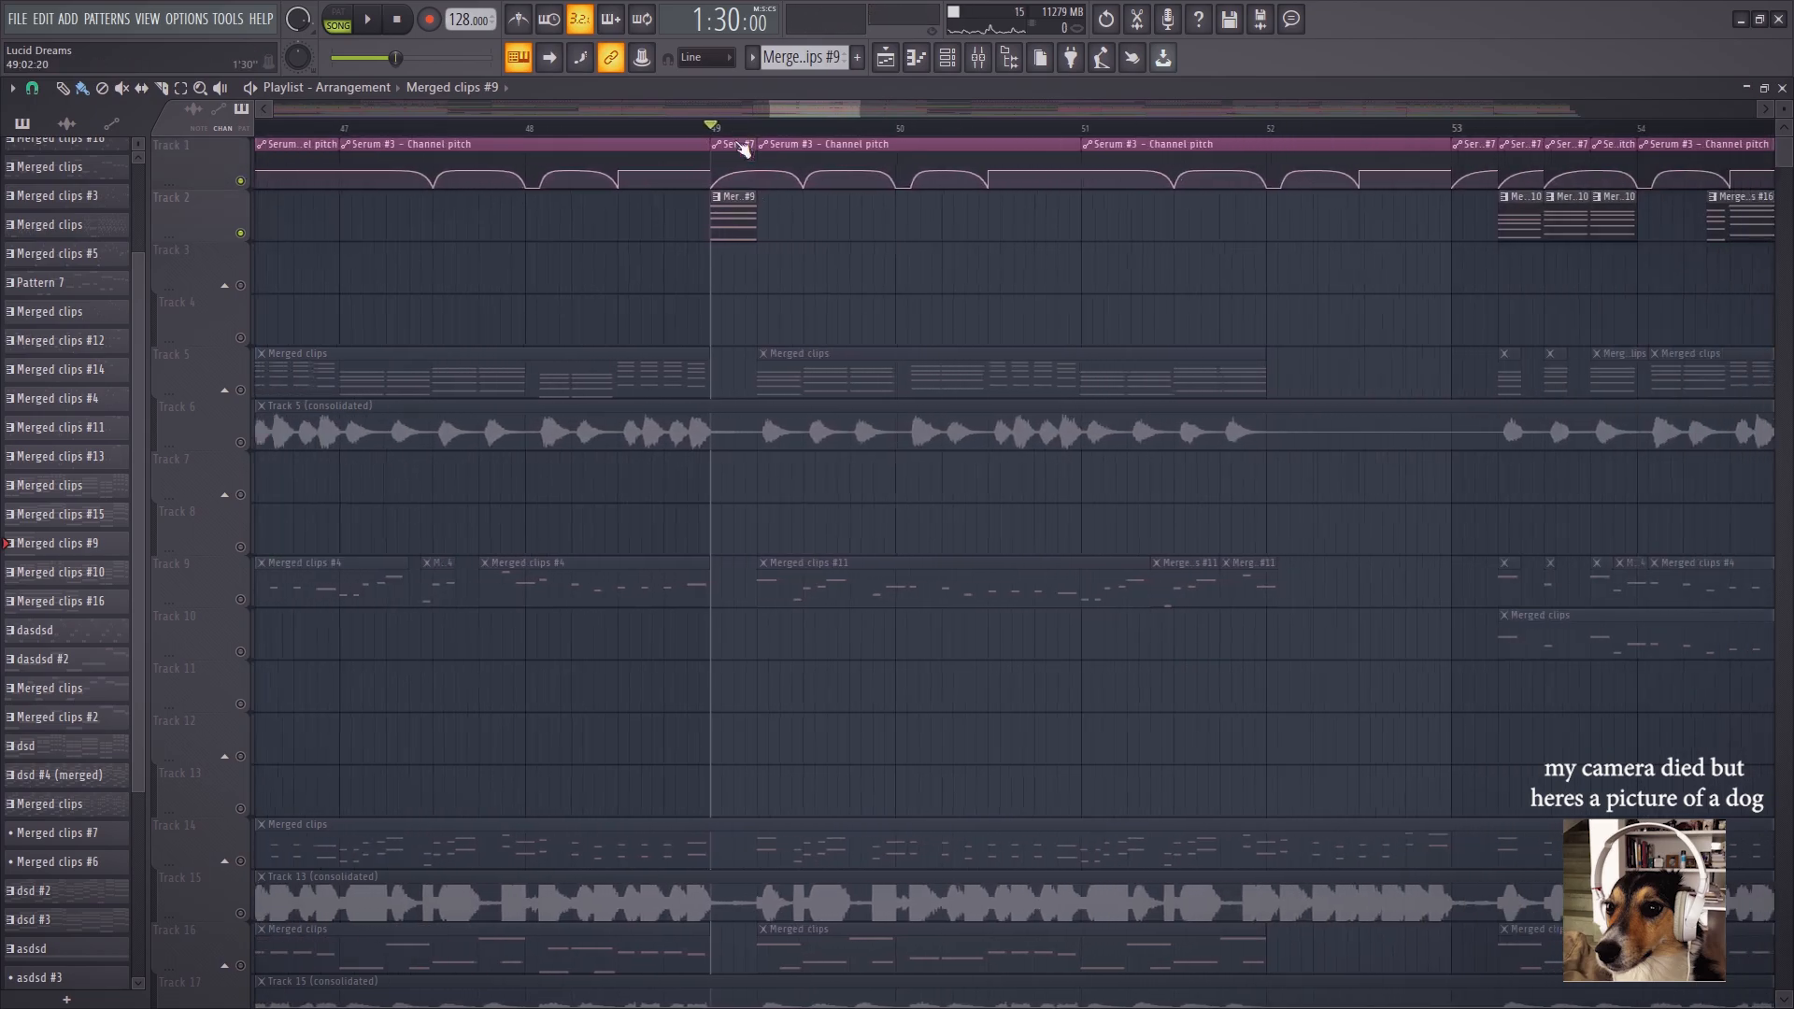
scroll(818, 380, "down", 5)
key("space")
scroll(819, 381, "down", 20)
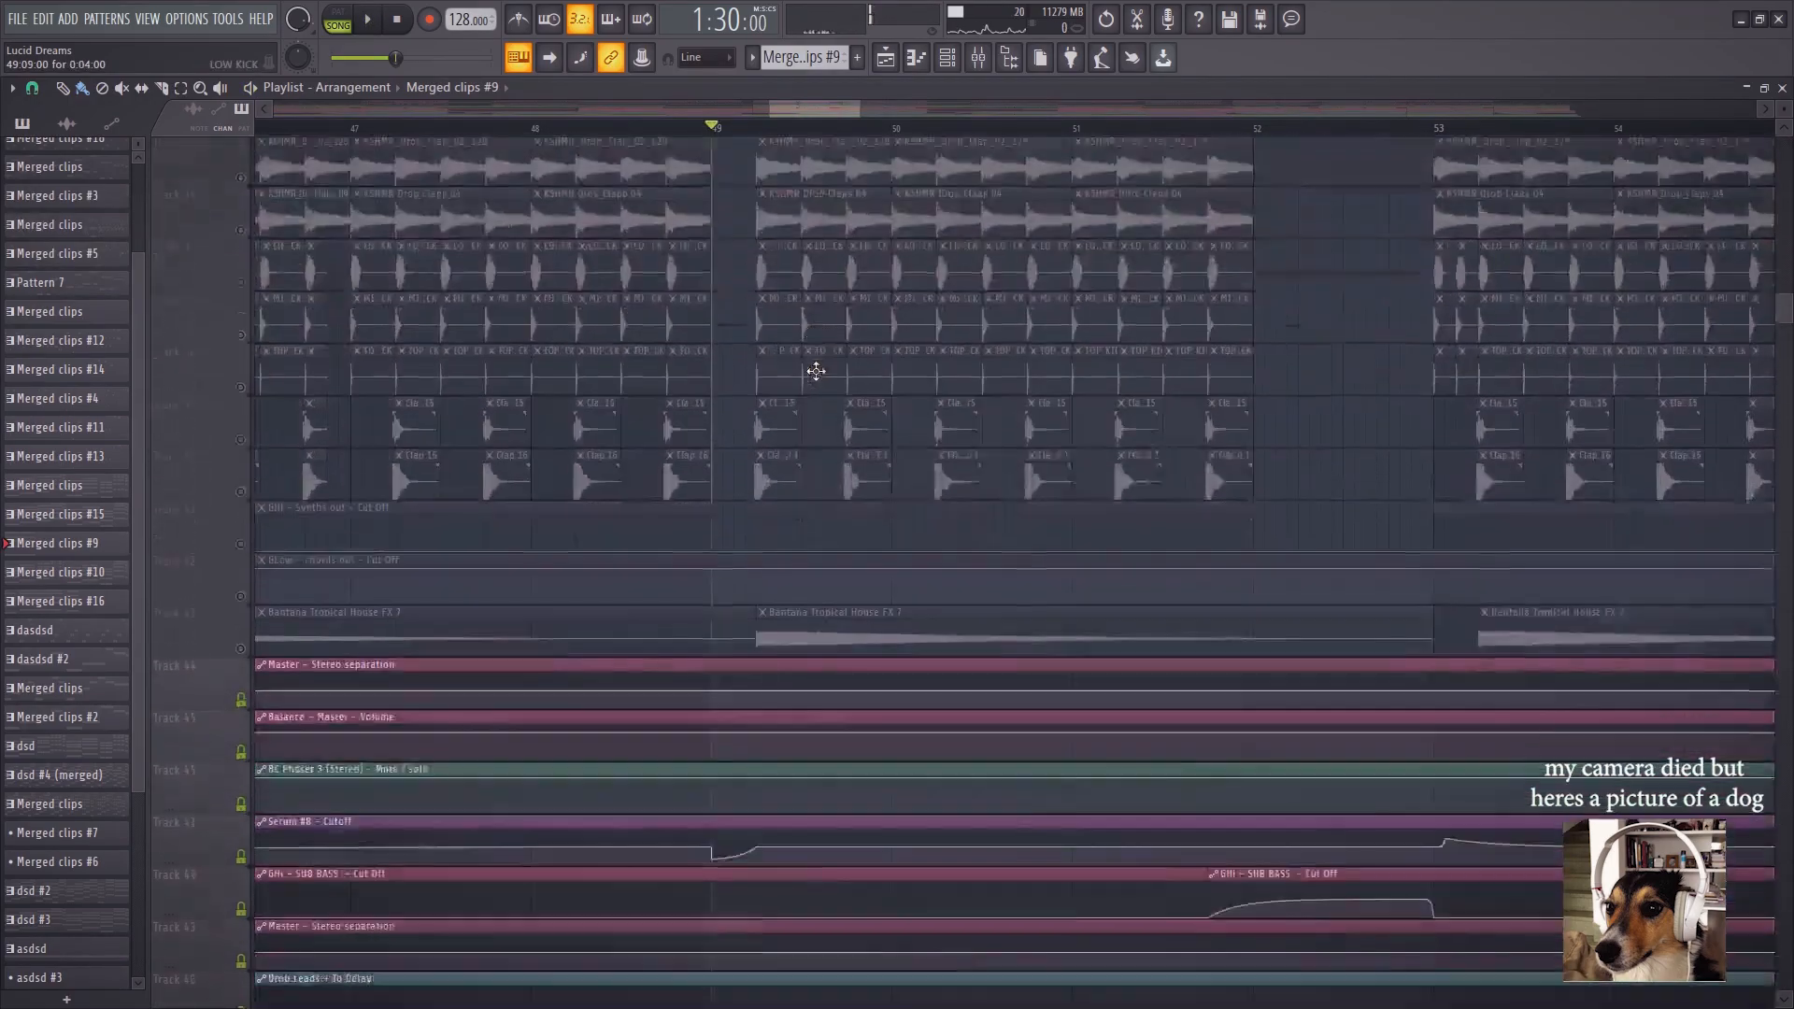
scroll(815, 370, "down", 1)
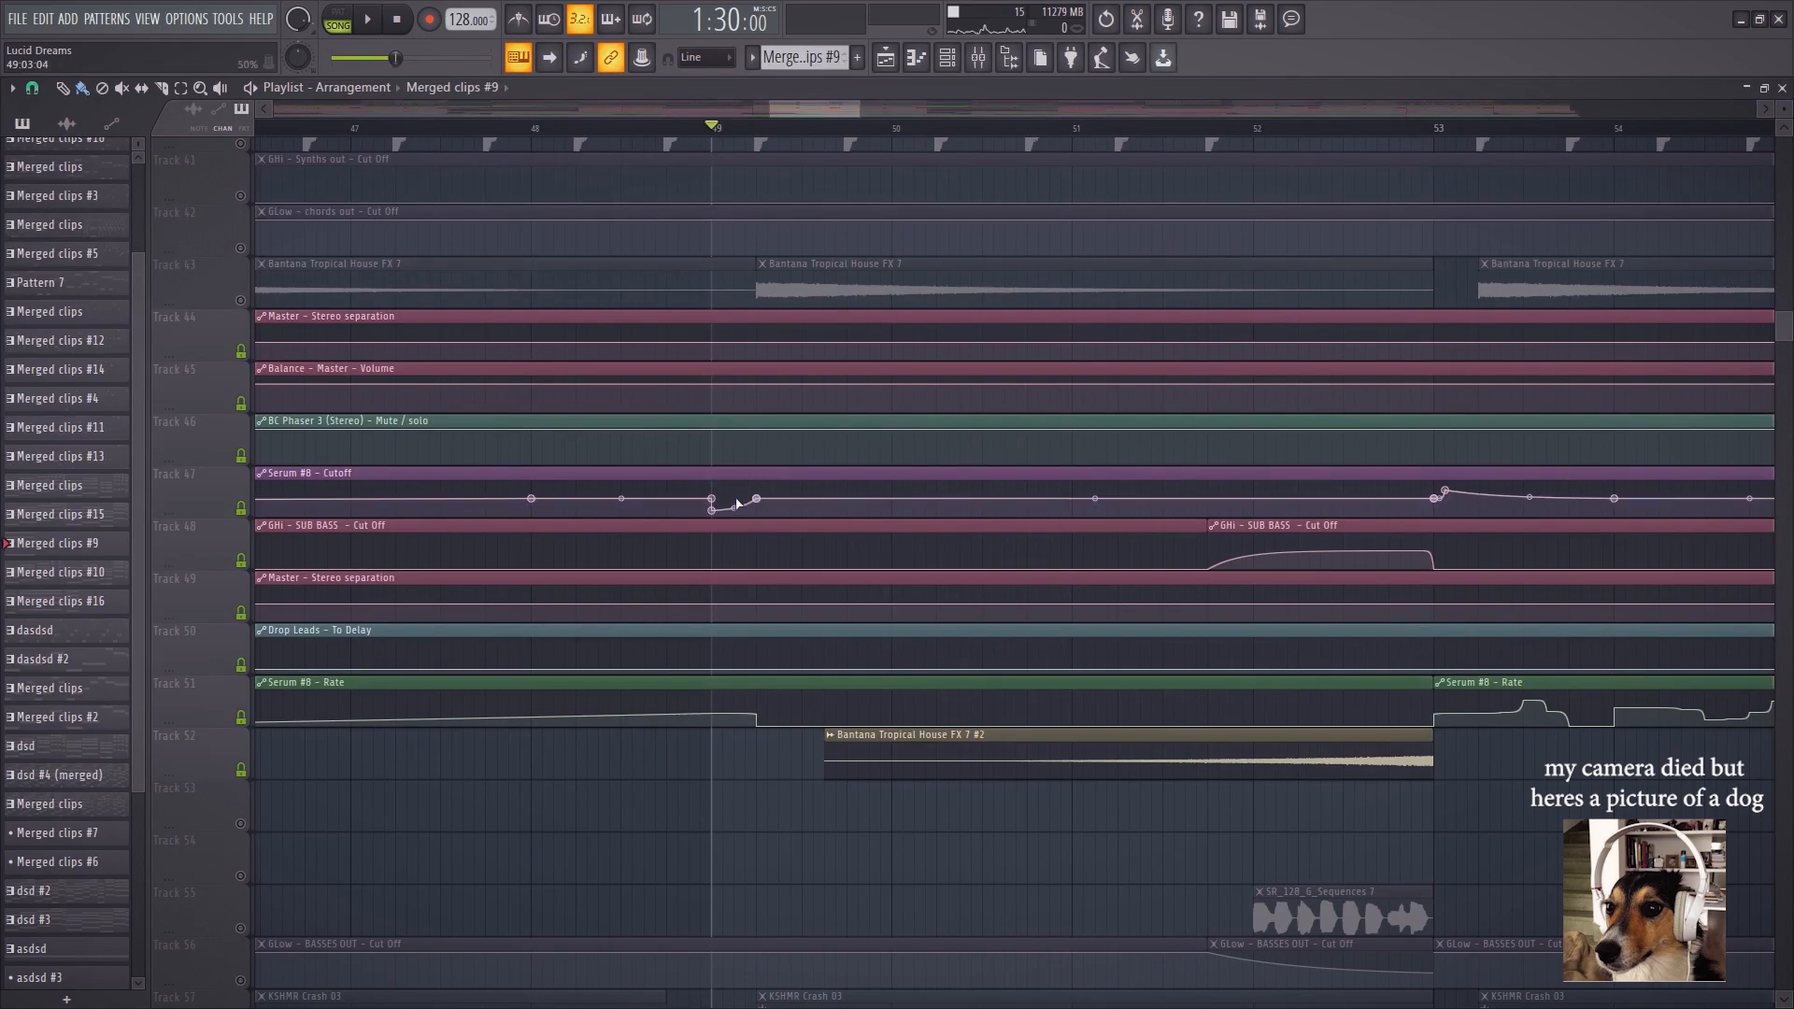
scroll(752, 580, "down", 3)
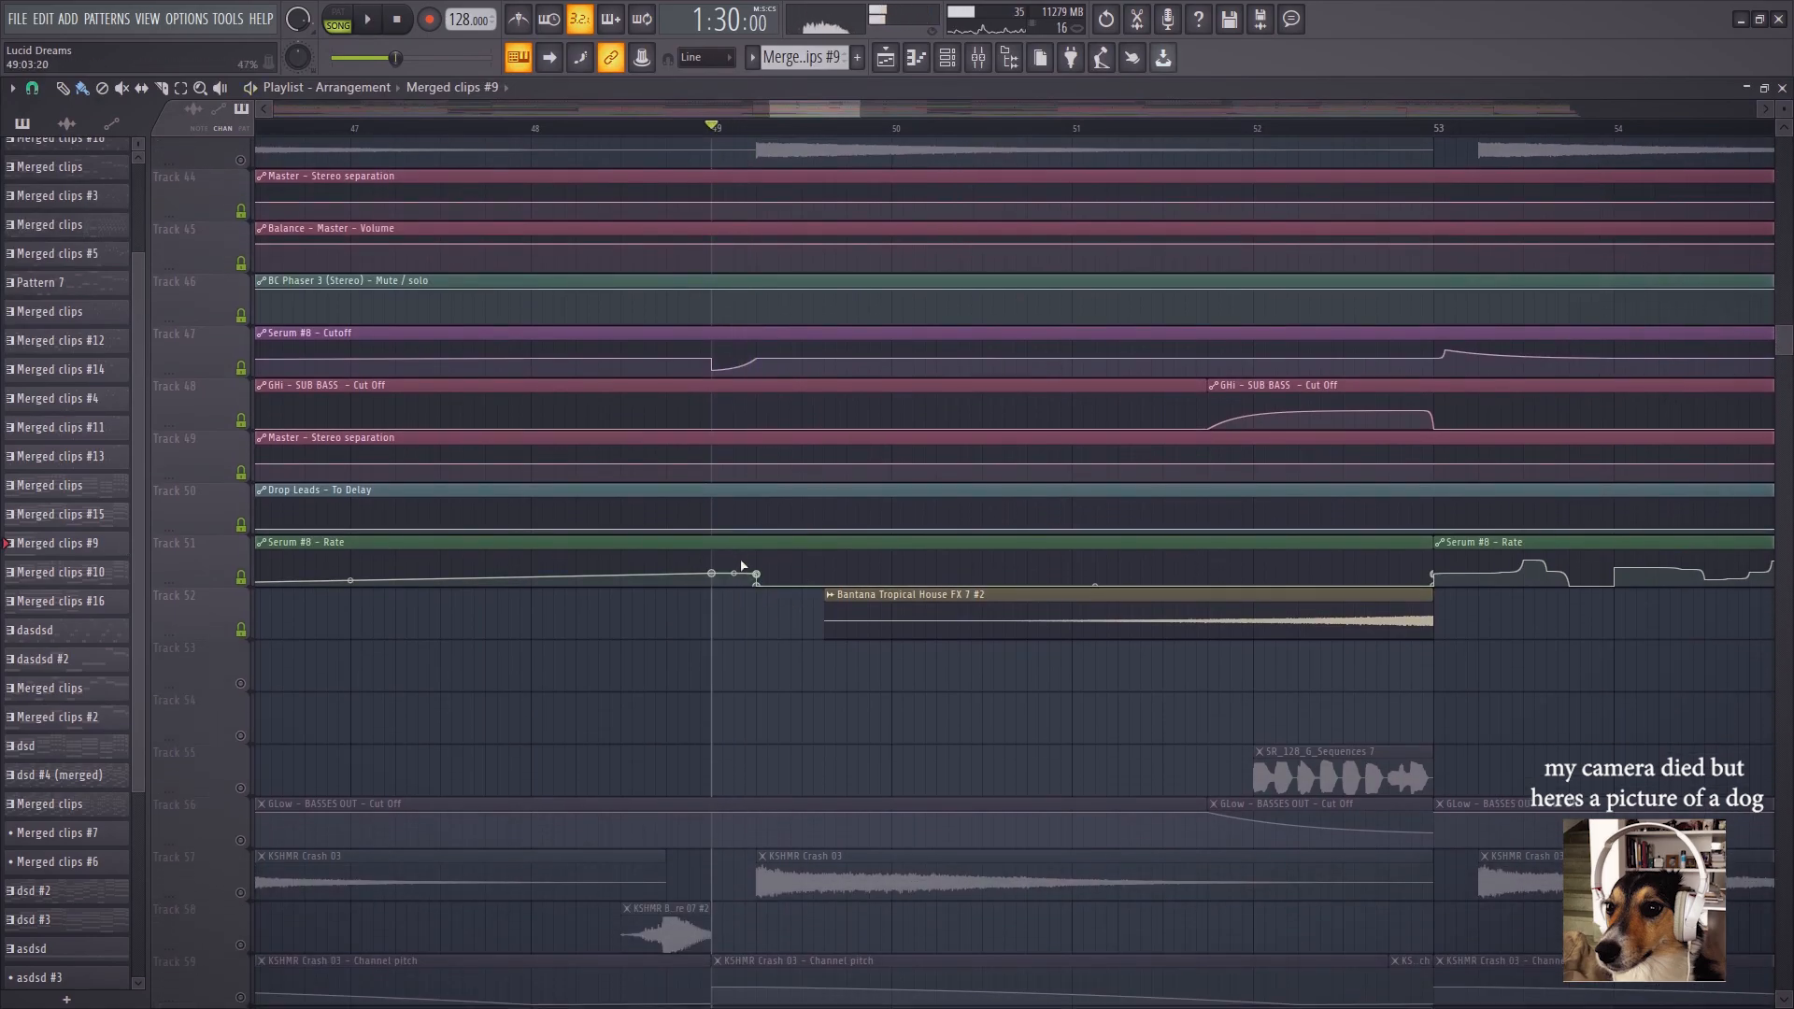
Play the Track 2 chord clips from bar 53 with the Serum #3 pitch automation on Track 1 active
scroll(708, 577, "up", 15)
scroll(860, 465, "right", 3)
left_click_drag(935, 361, 845, 654)
left_click_drag(960, 470, 880, 715)
left_click_drag(878, 467, 821, 713)
left_click_drag(899, 266, 800, 692)
left_click(707, 128)
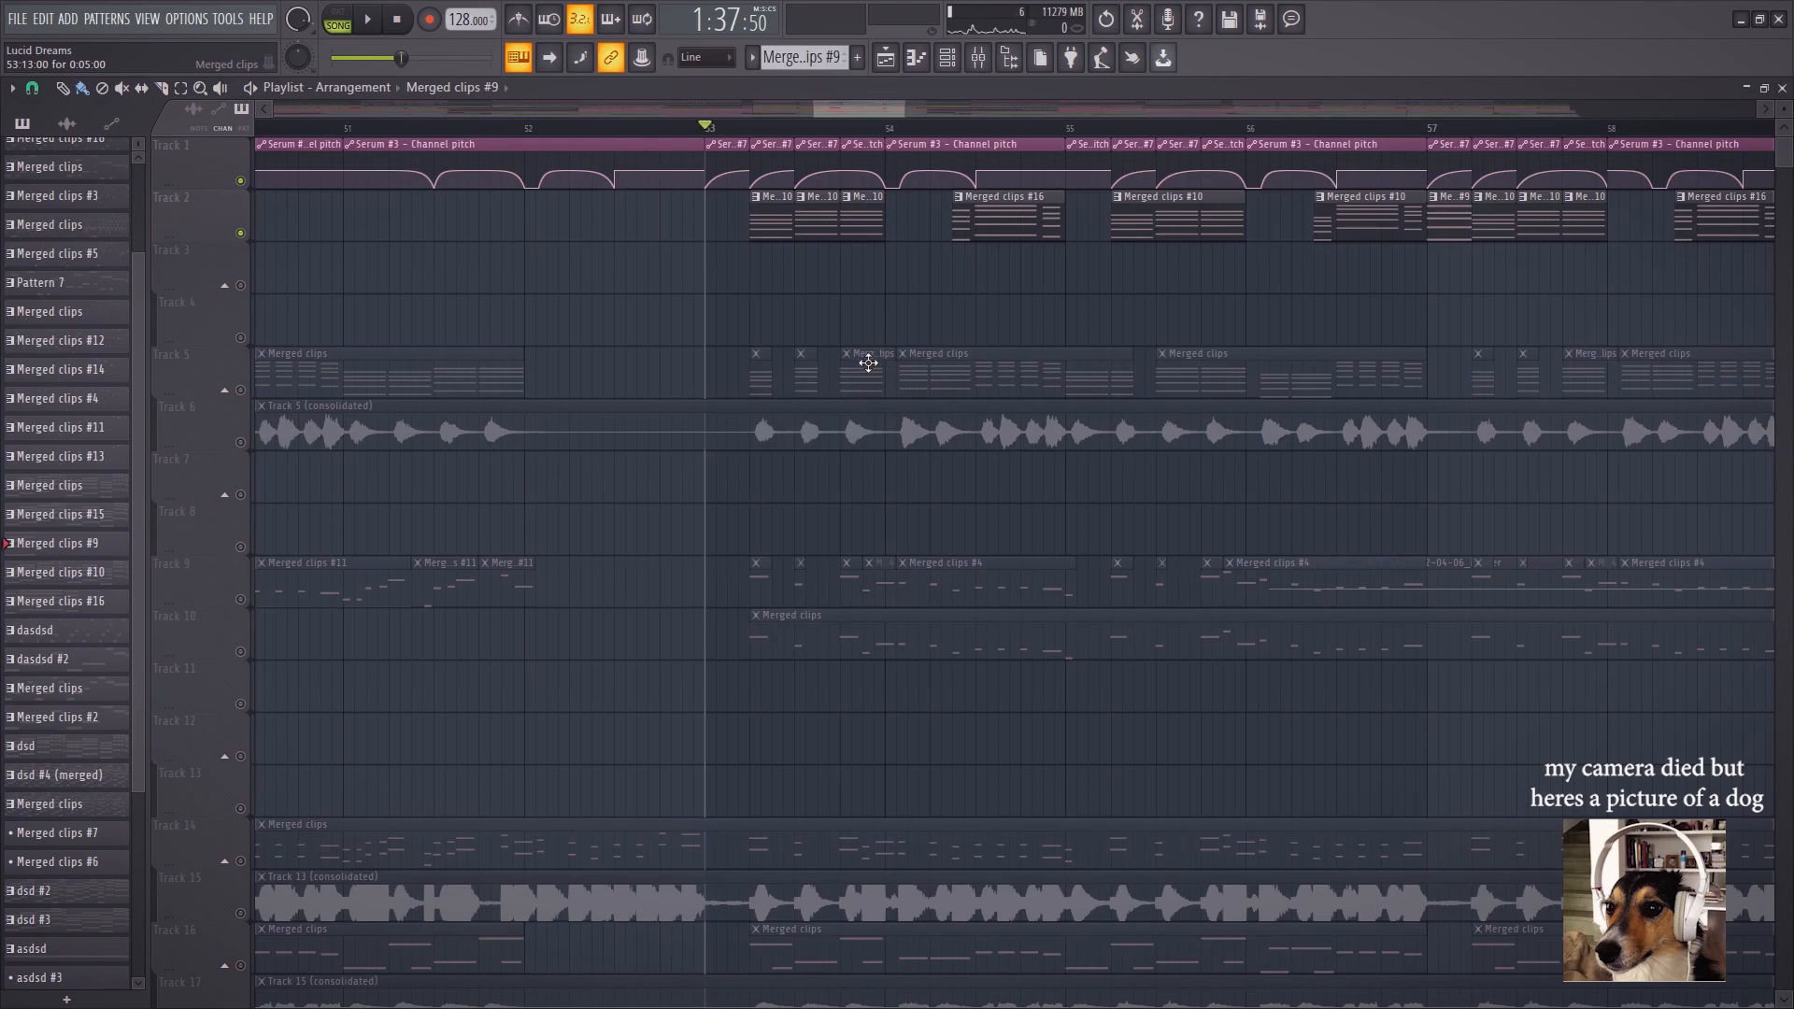
key("space")
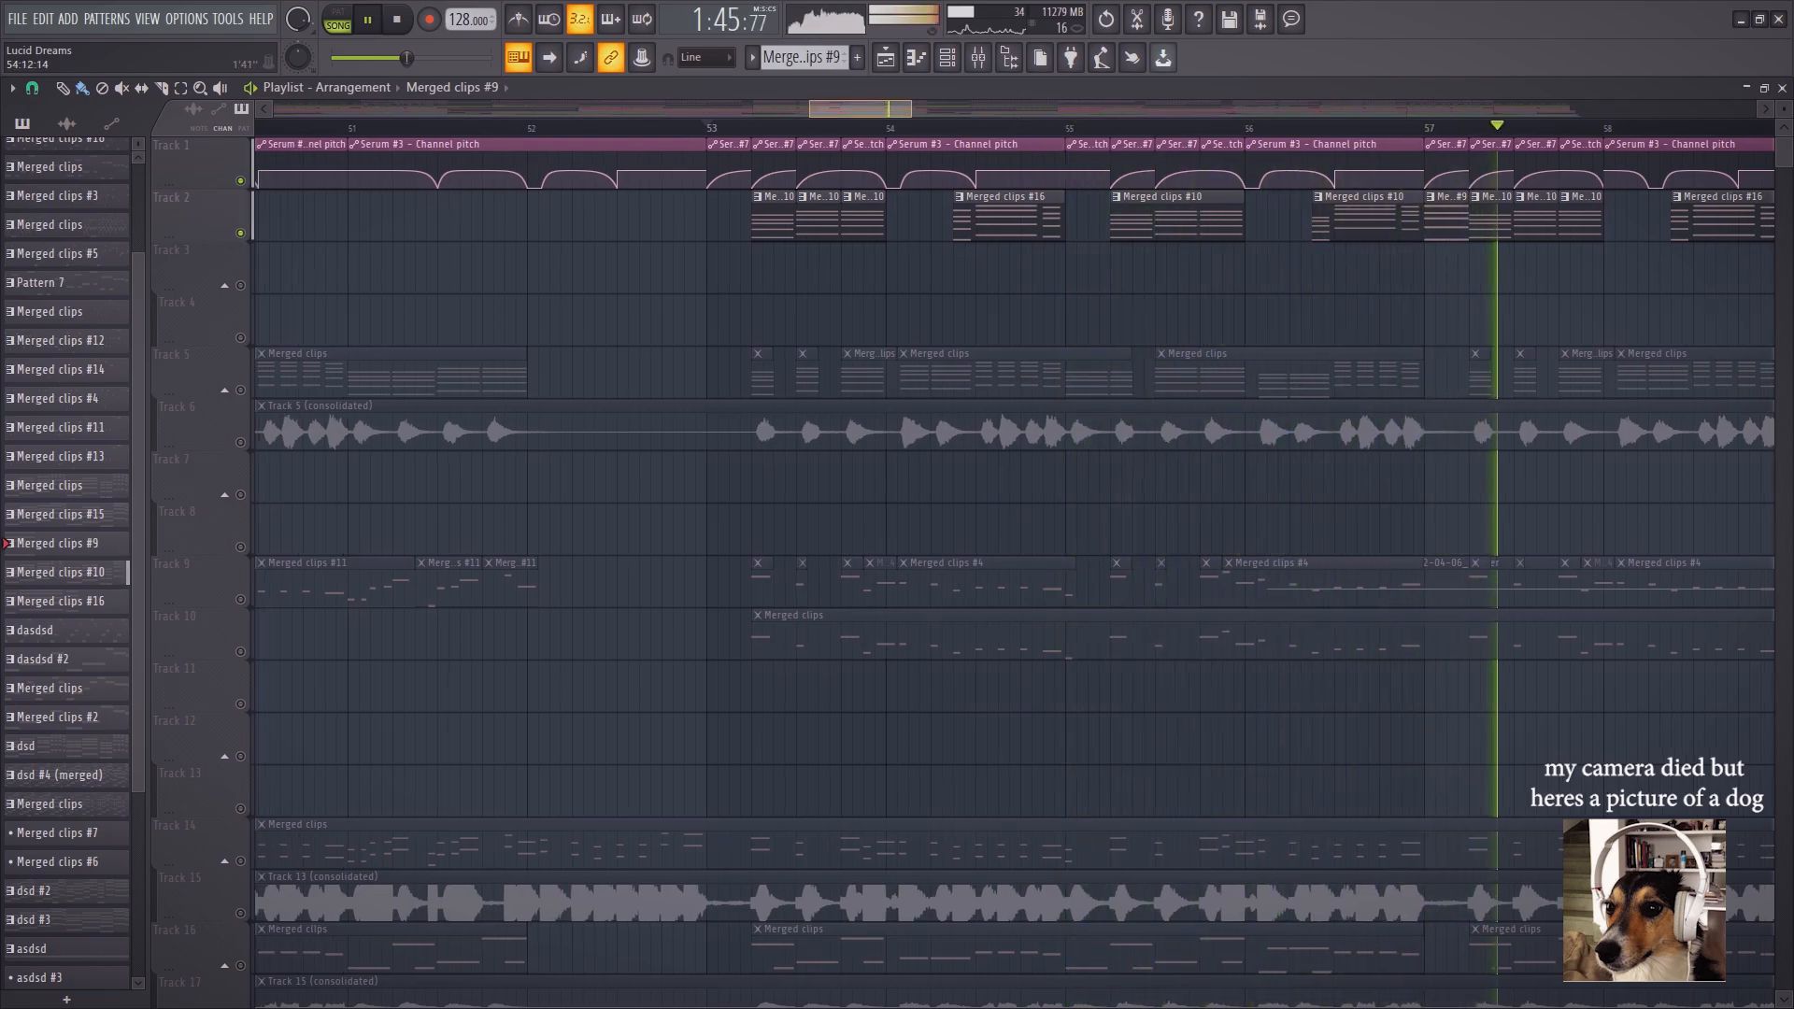
scroll(1104, 100, "down", 4)
key("space")
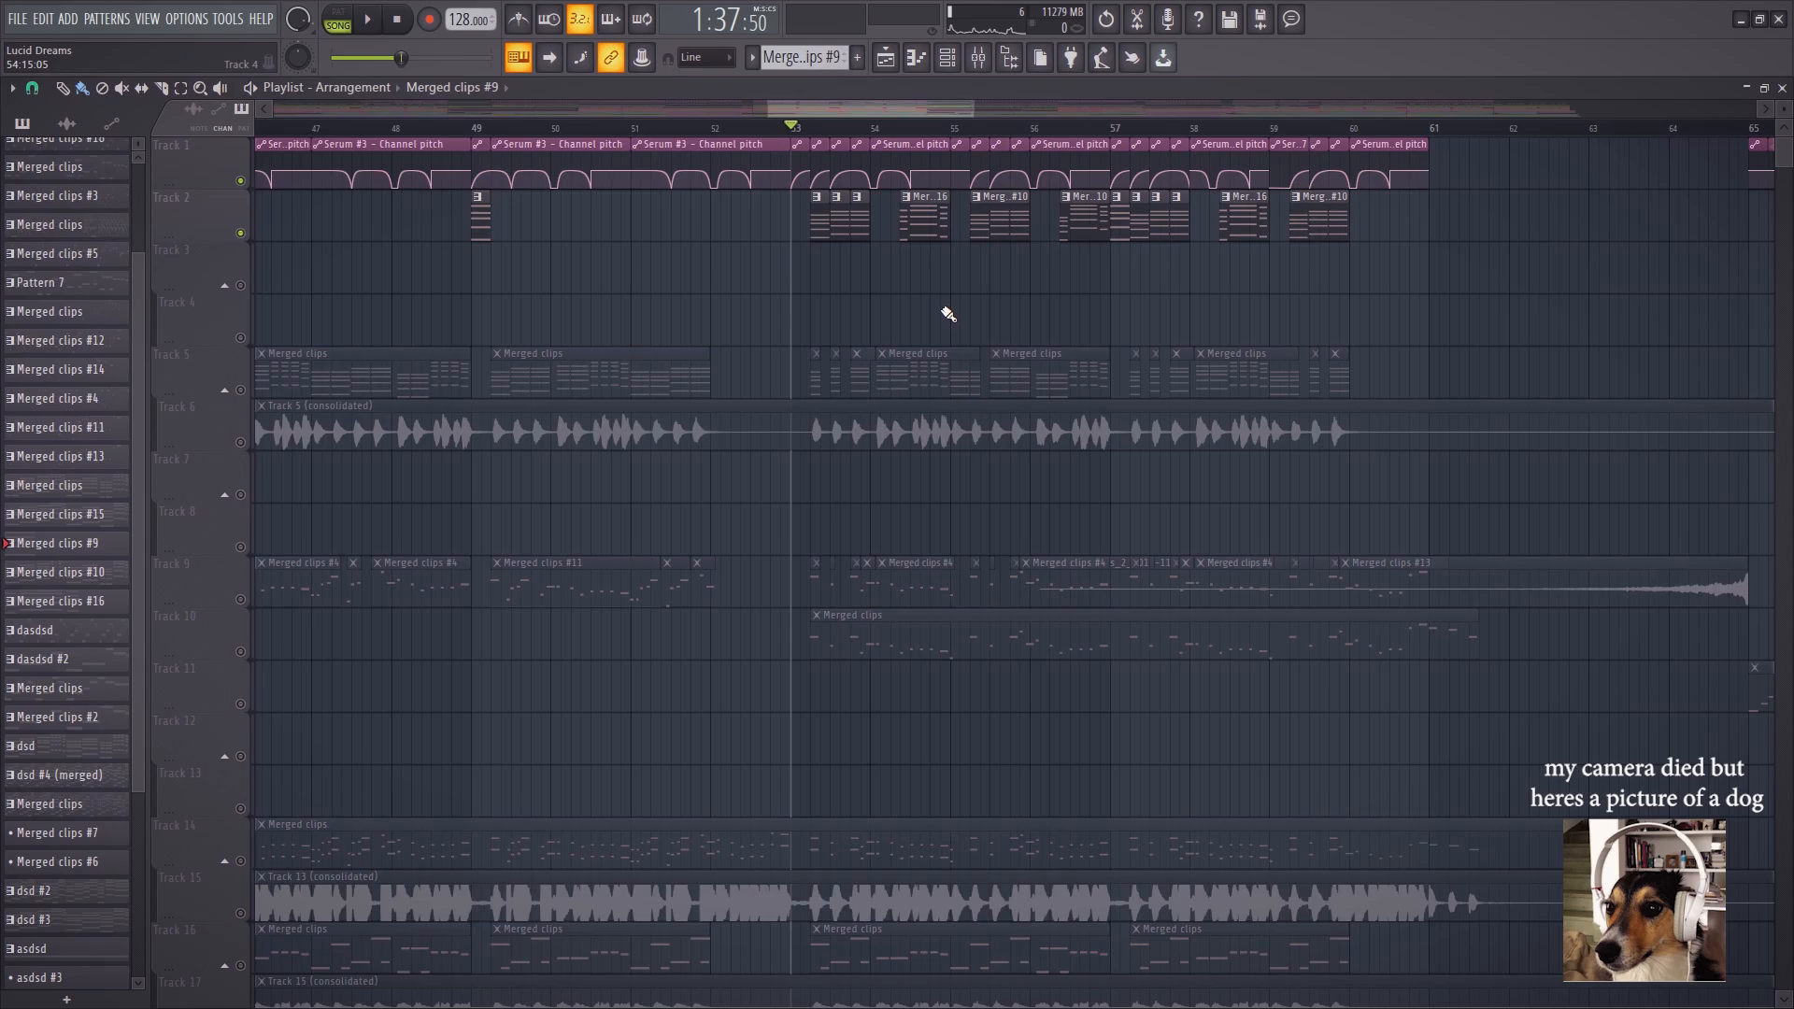
Restore all playlist tracks and play the drop from bar 53 with every layer active
right_click(241, 390)
right_click(241, 391)
key("space")
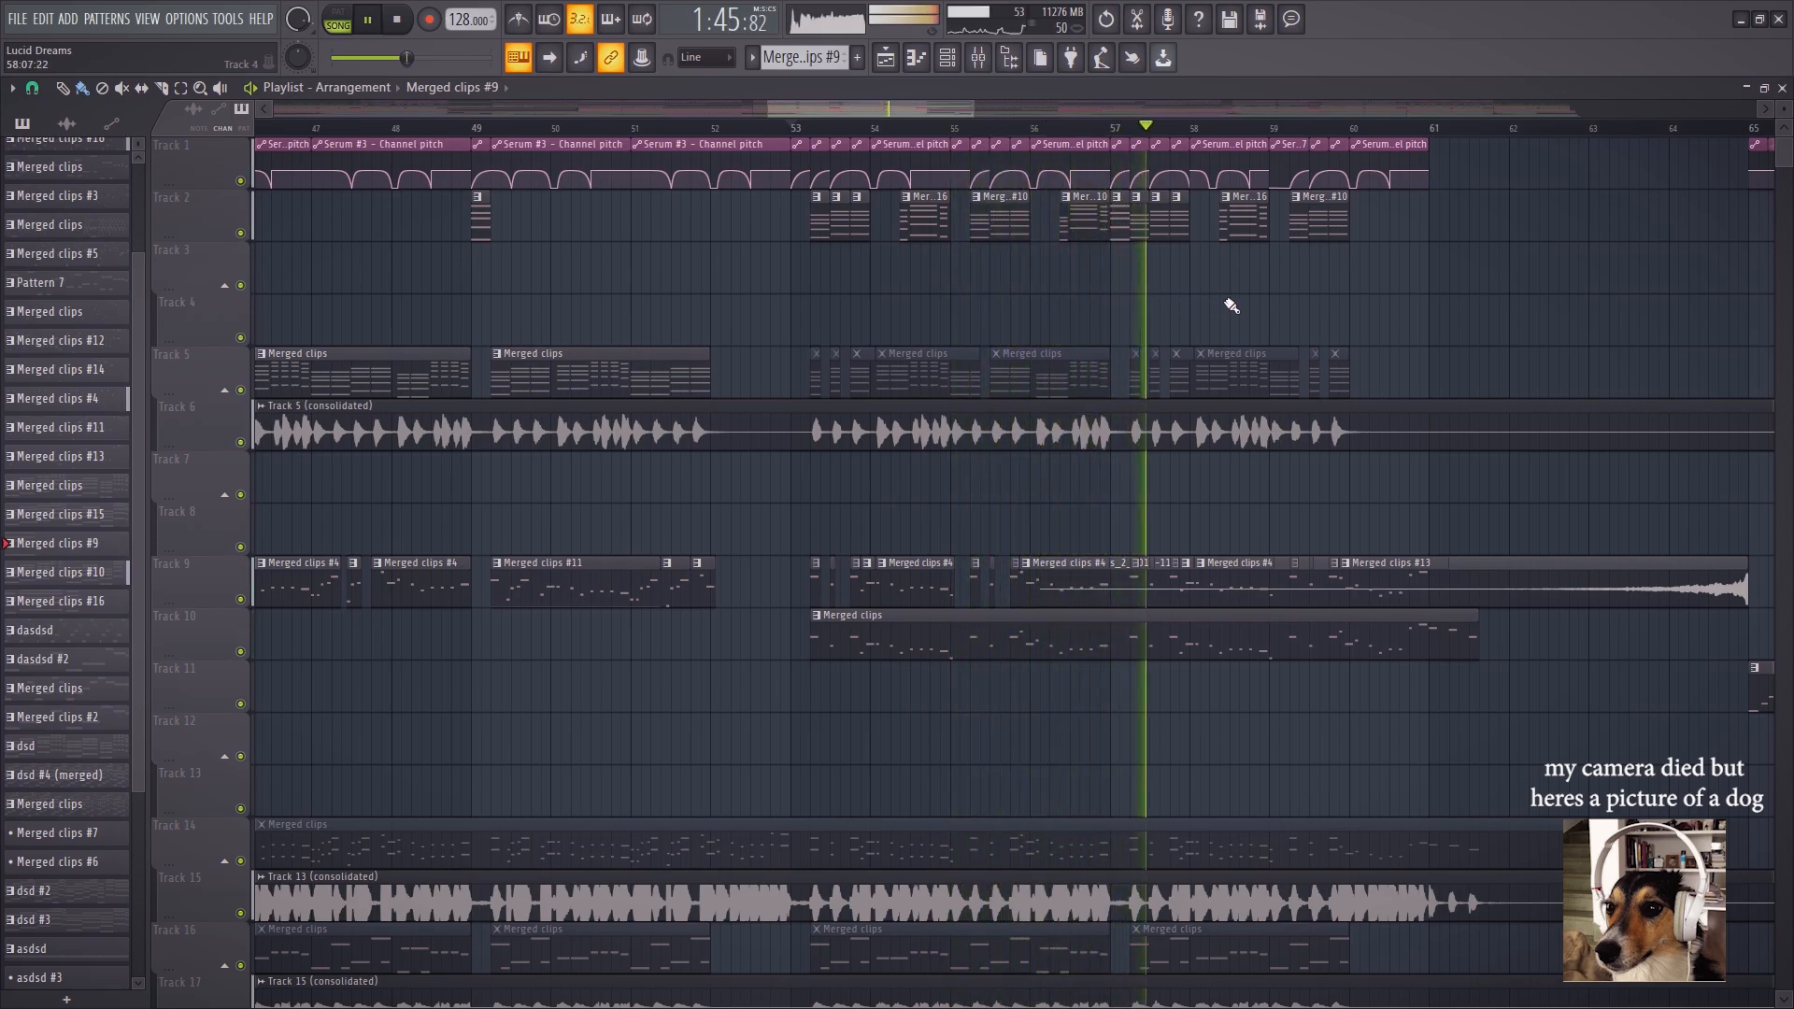
key("space")
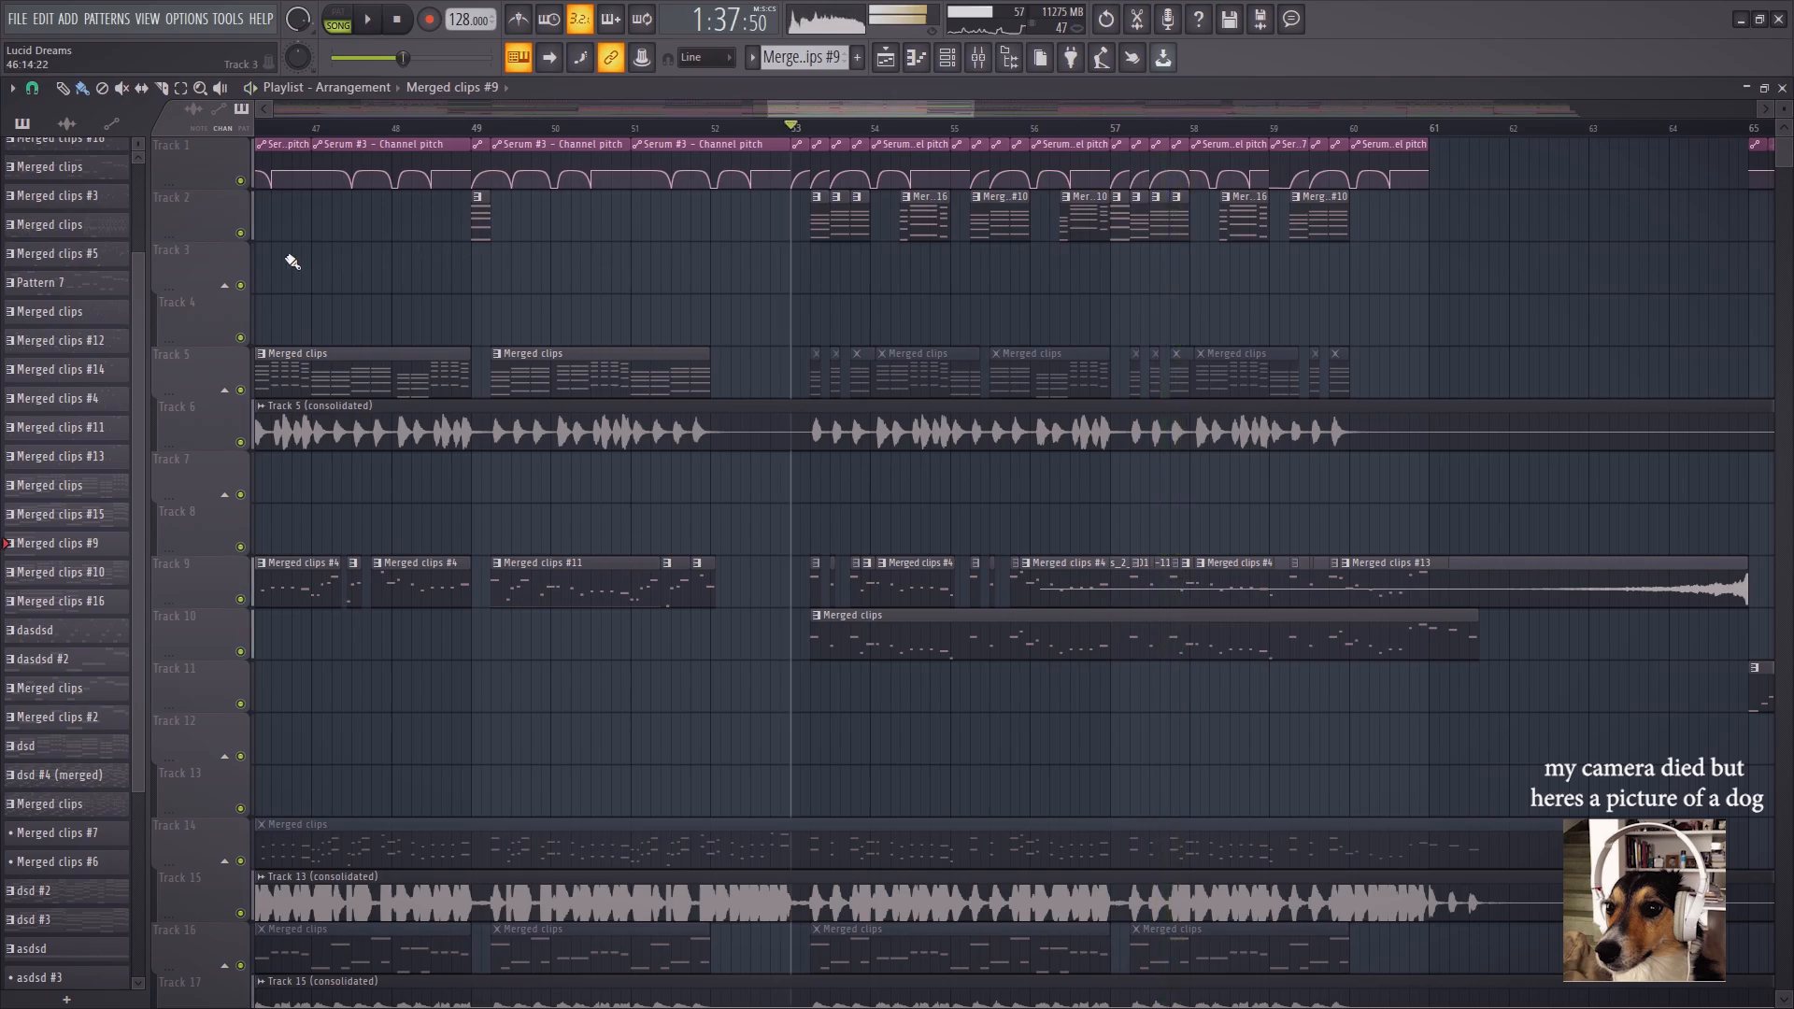
Solo Track 2 again with Track 1 enabled and examine the Serum #8 Rate automation clips from bar 53 onward
right_click(241, 234)
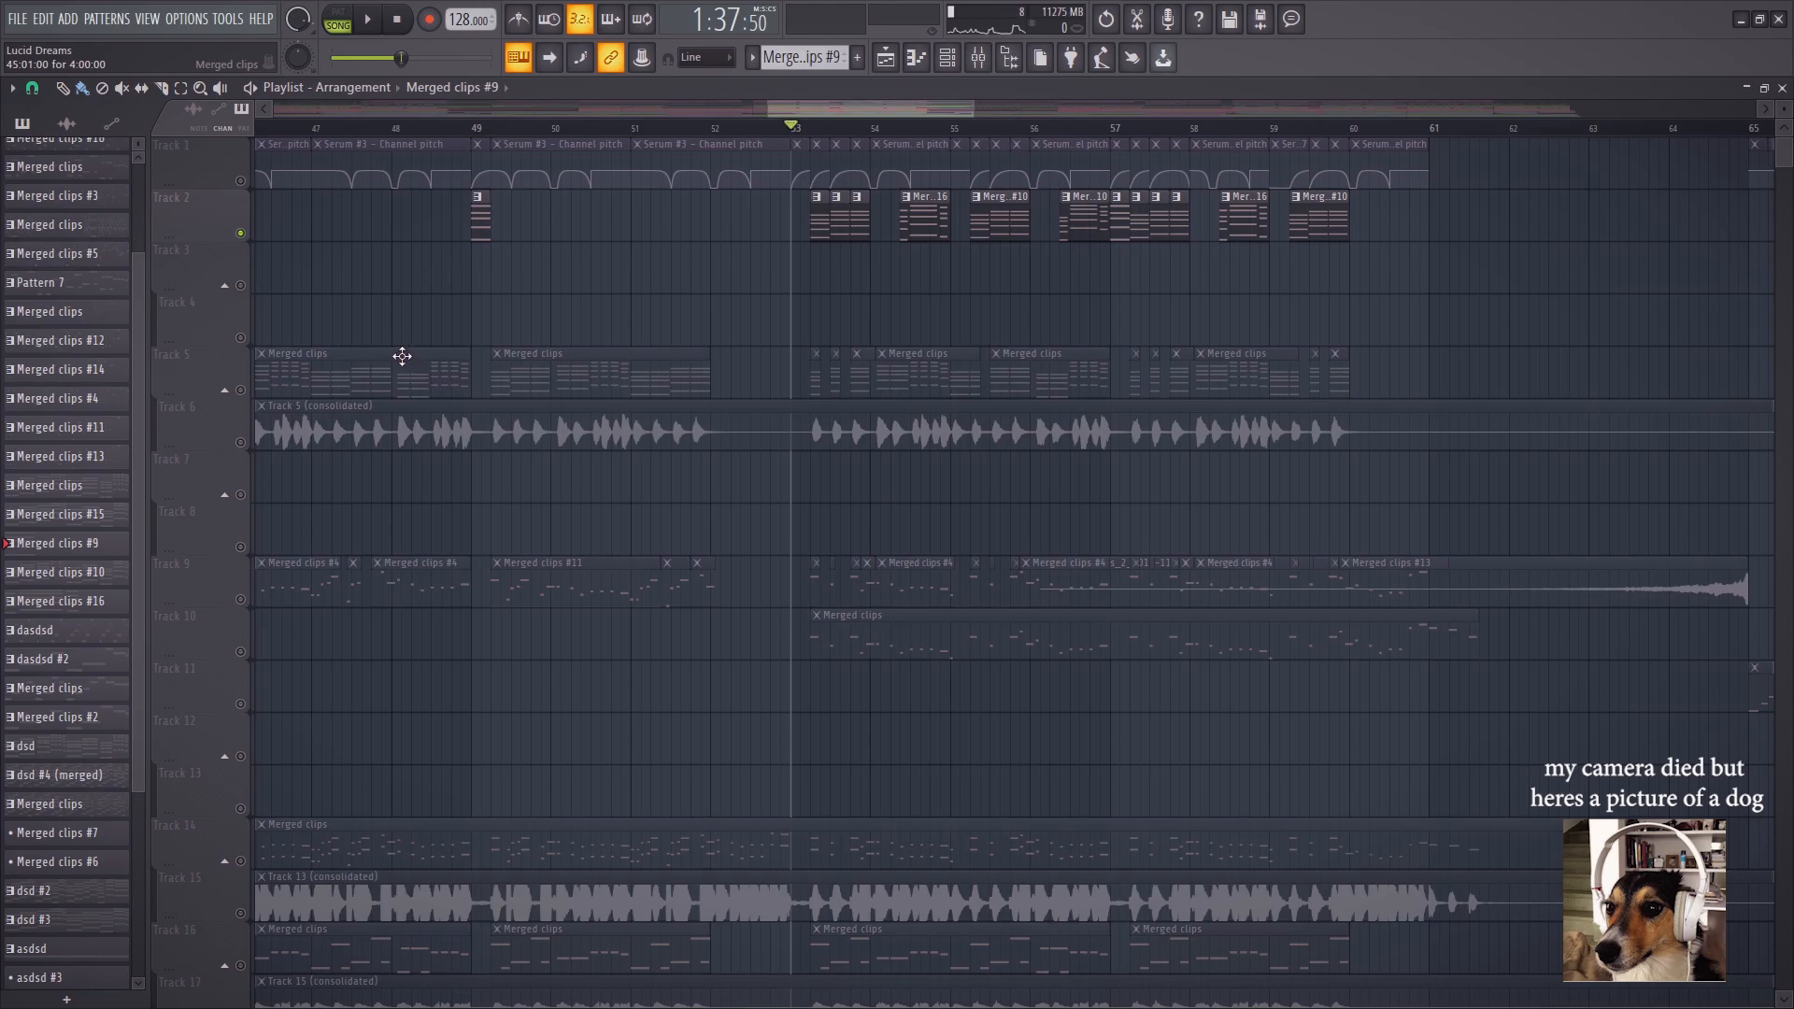
left_click(241, 182)
left_click(805, 127)
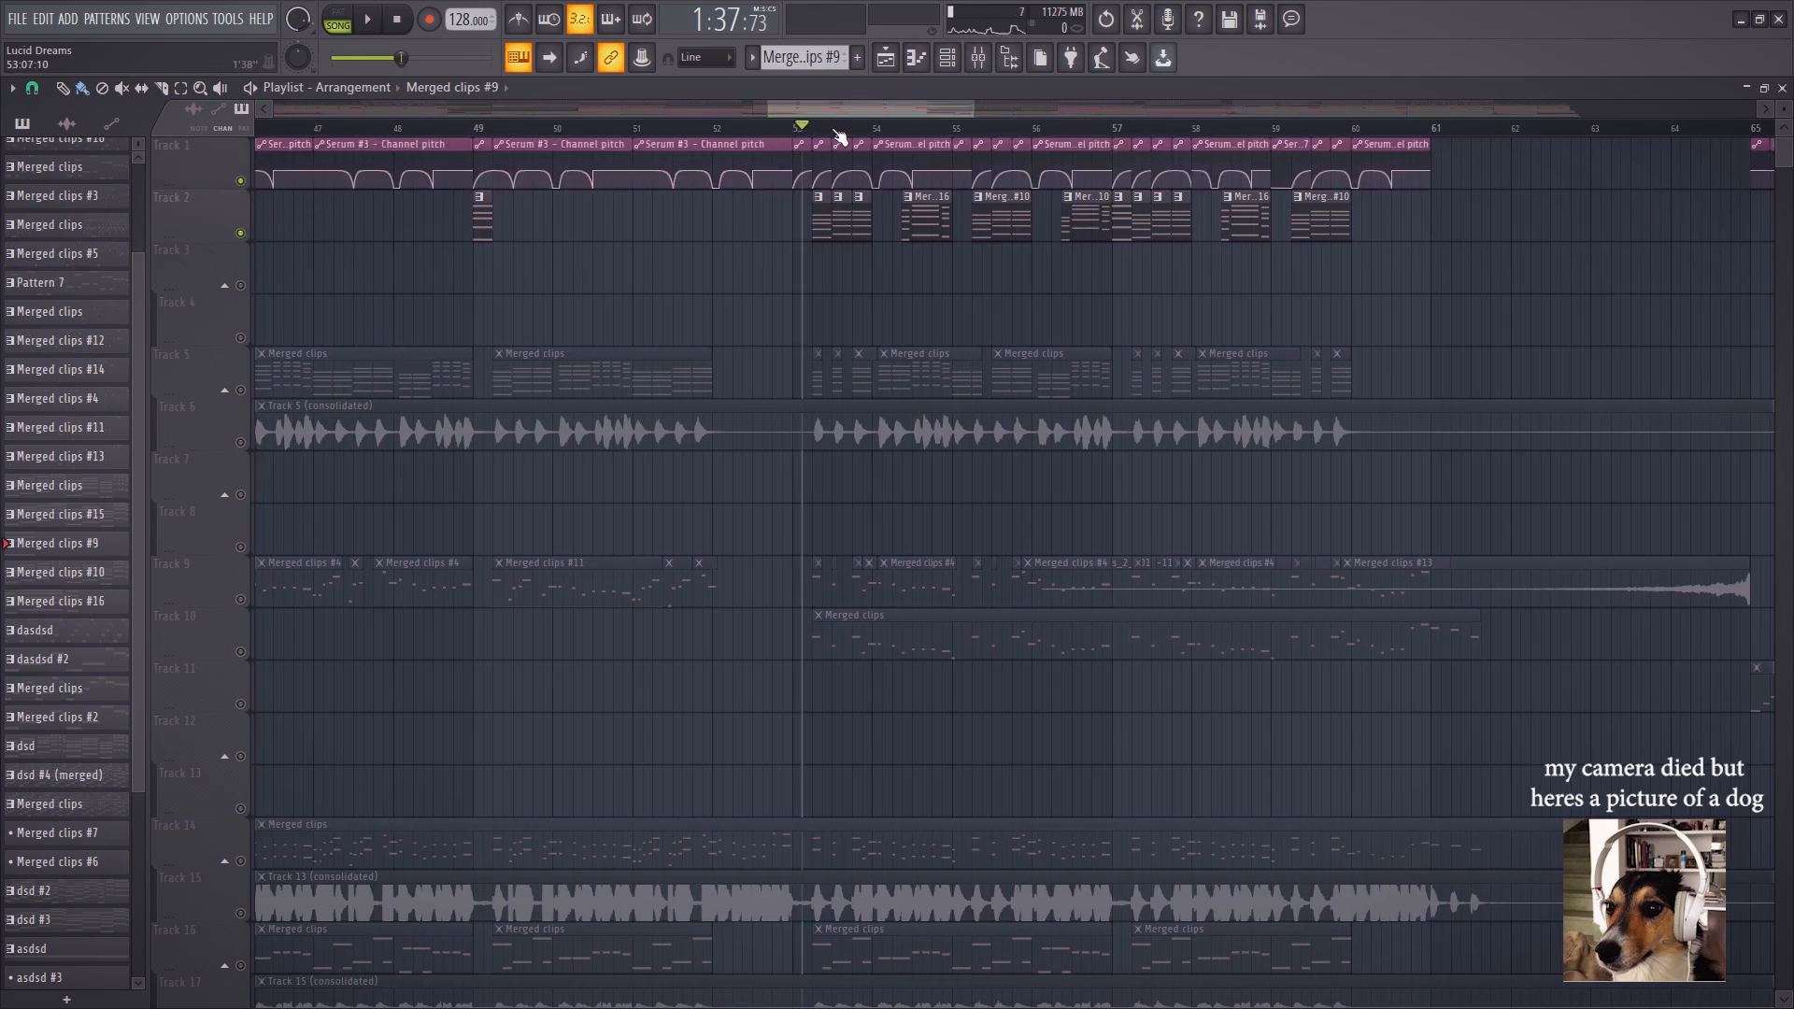
scroll(839, 128, "up", 4)
scroll(850, 229, "down", 5)
scroll(847, 608, "down", 10)
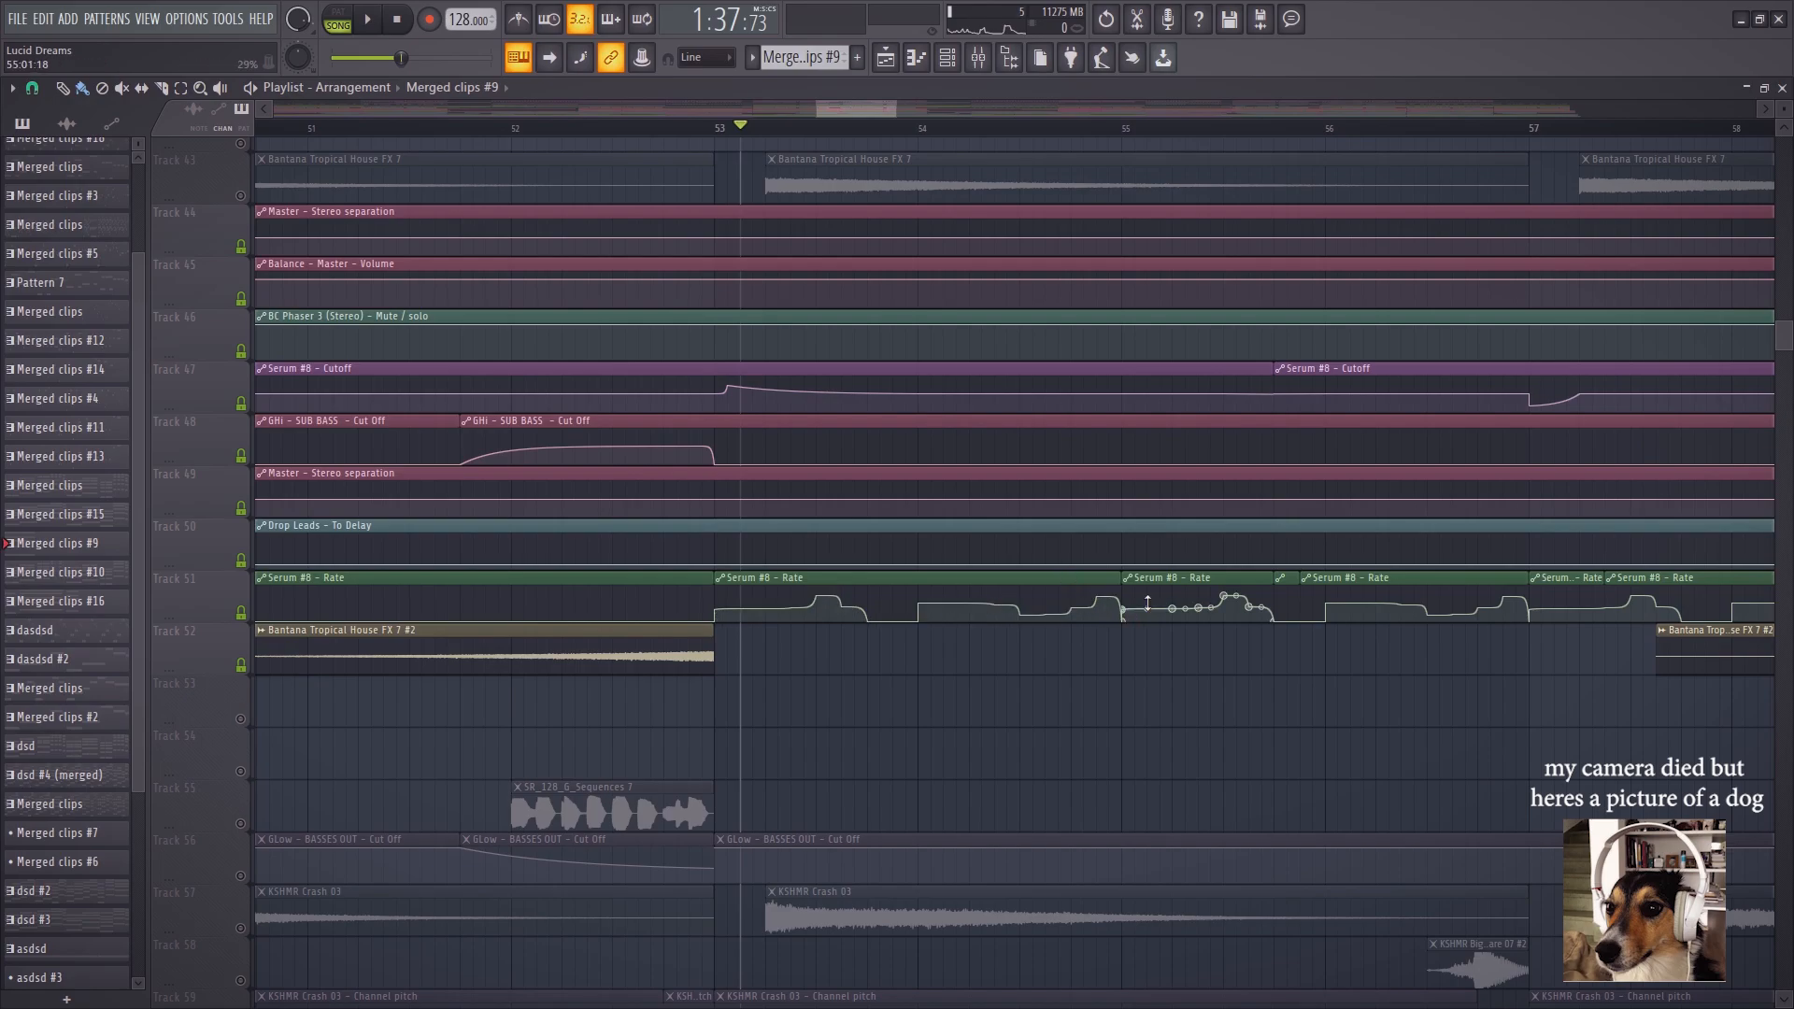
left_click_drag(607, 609, 780, 266)
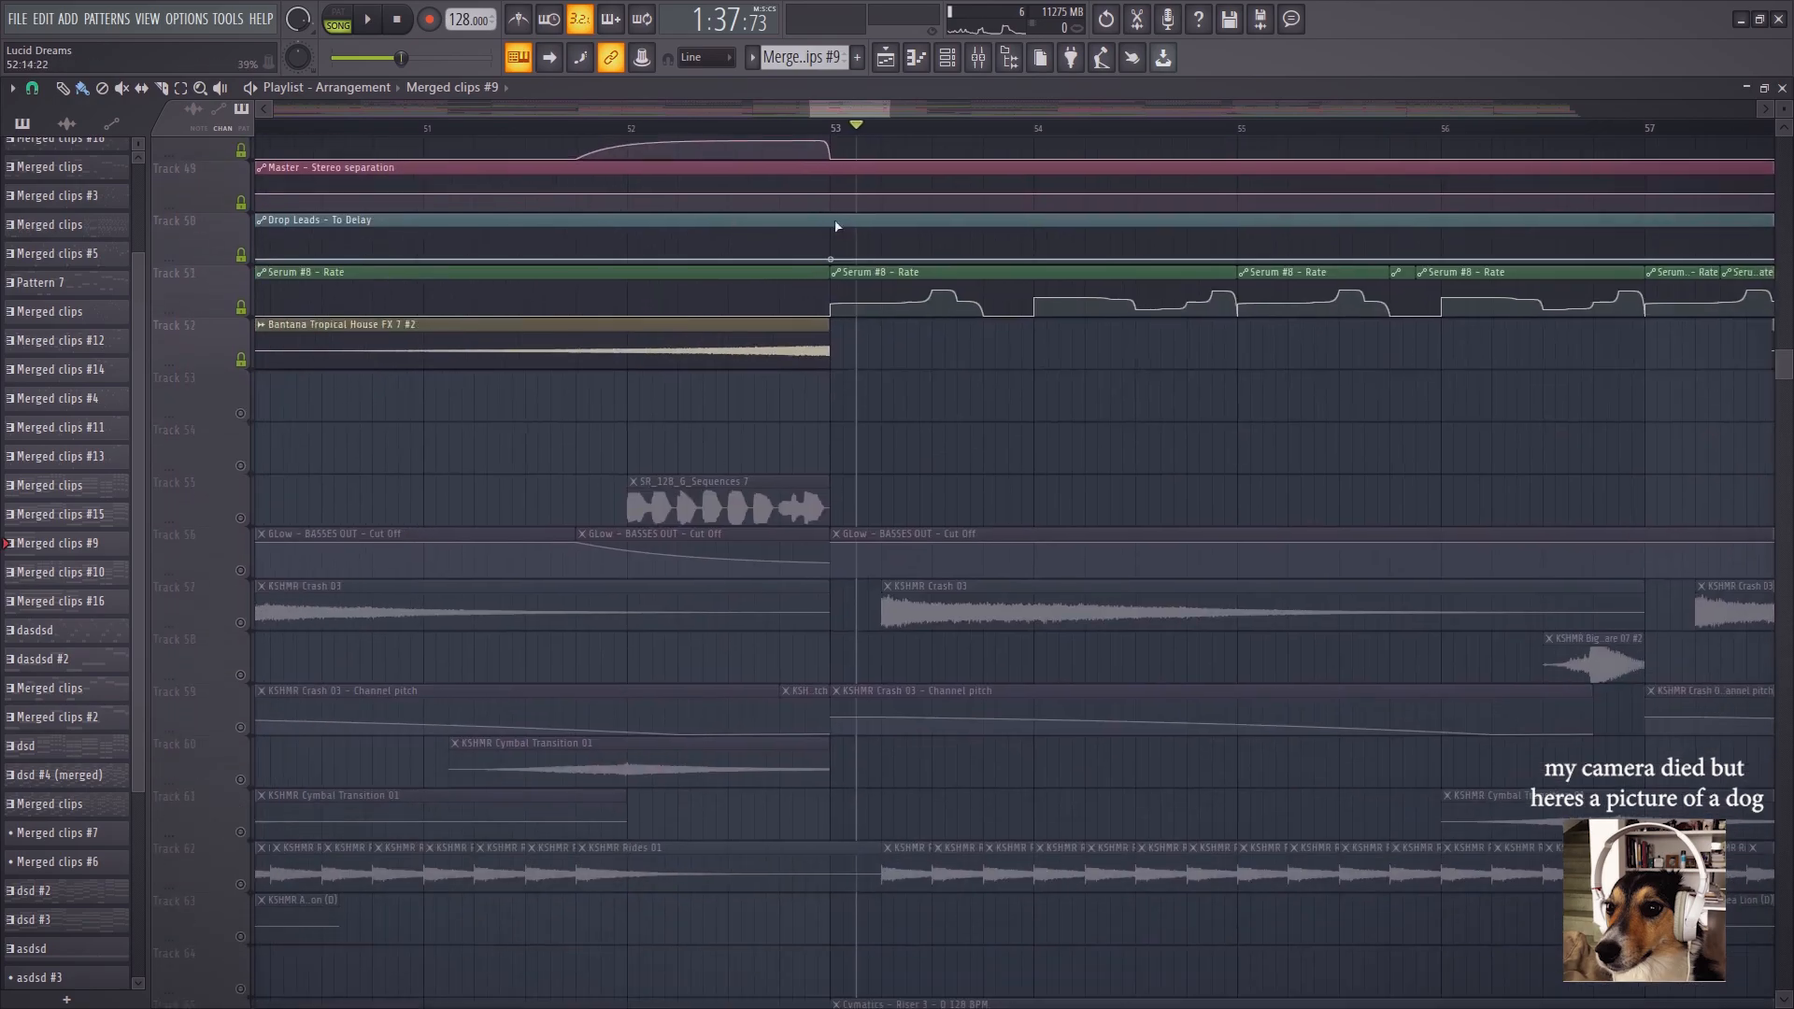
scroll(870, 132, "down", 6)
scroll(1118, 506, "up", 2)
Audition the Serum #8 channel and inspect the 100hz cut effect on its mixer channel
left_click(975, 61)
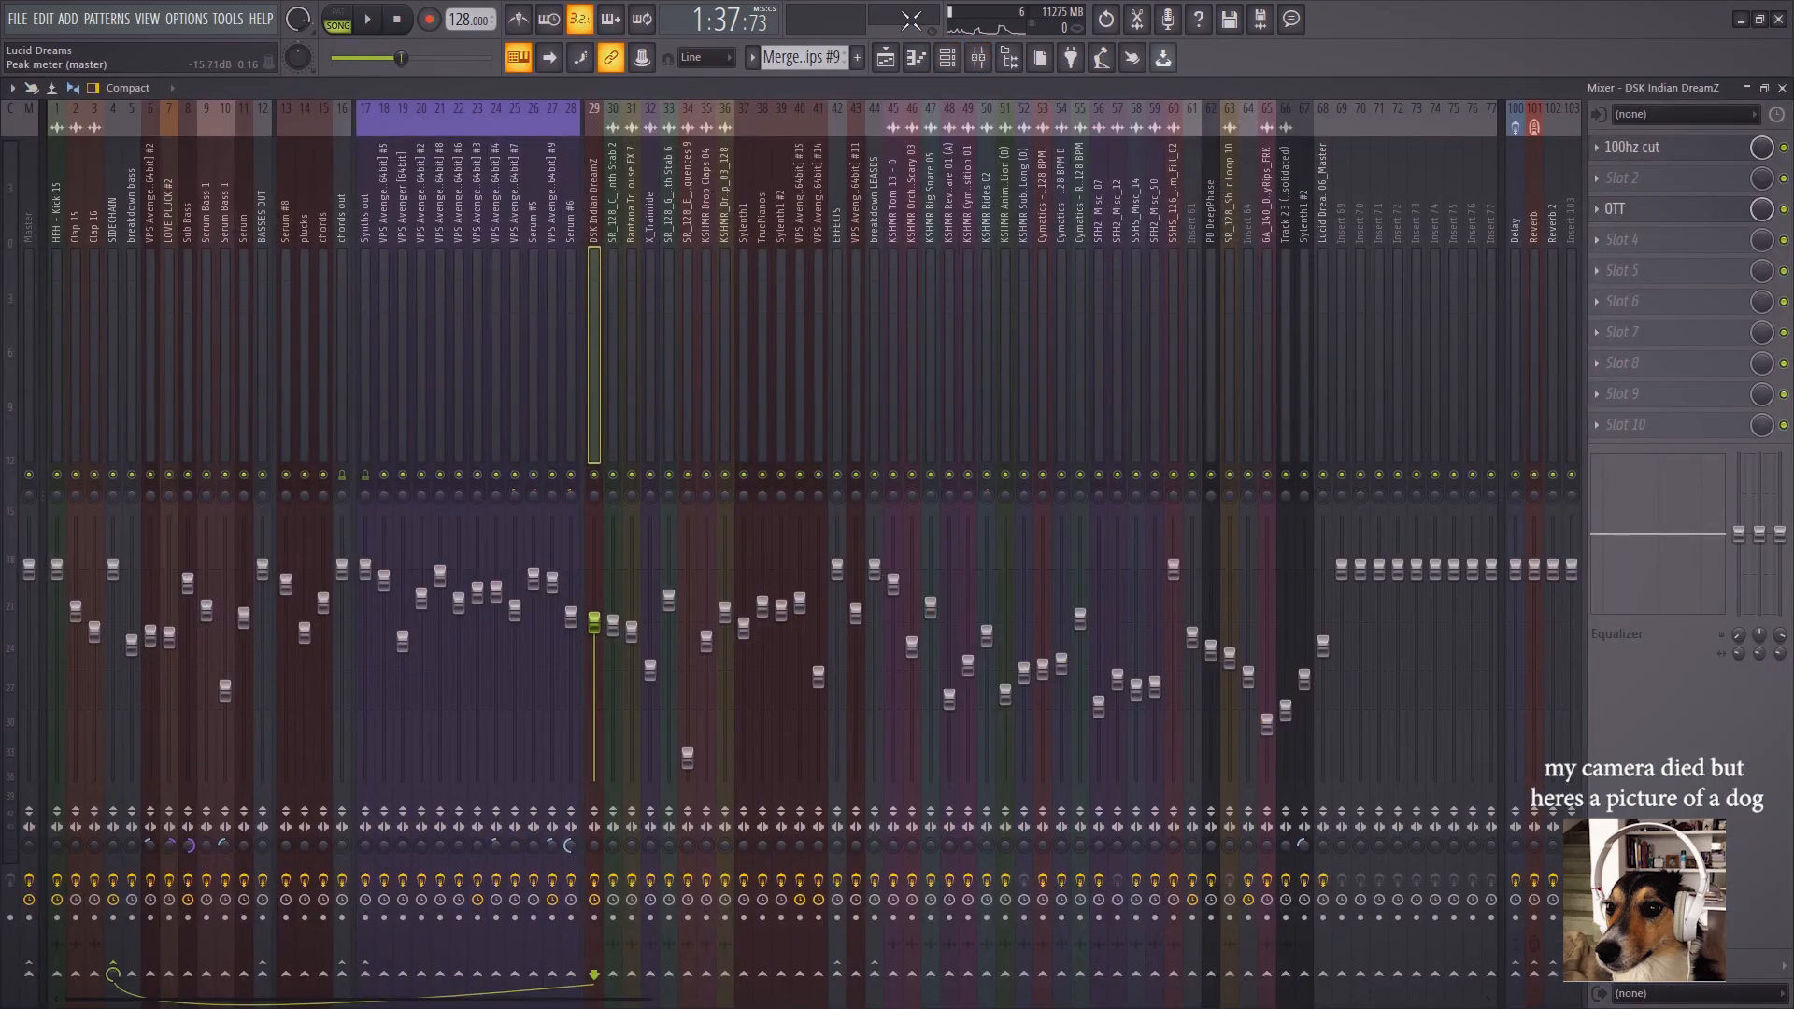
left_click(946, 58)
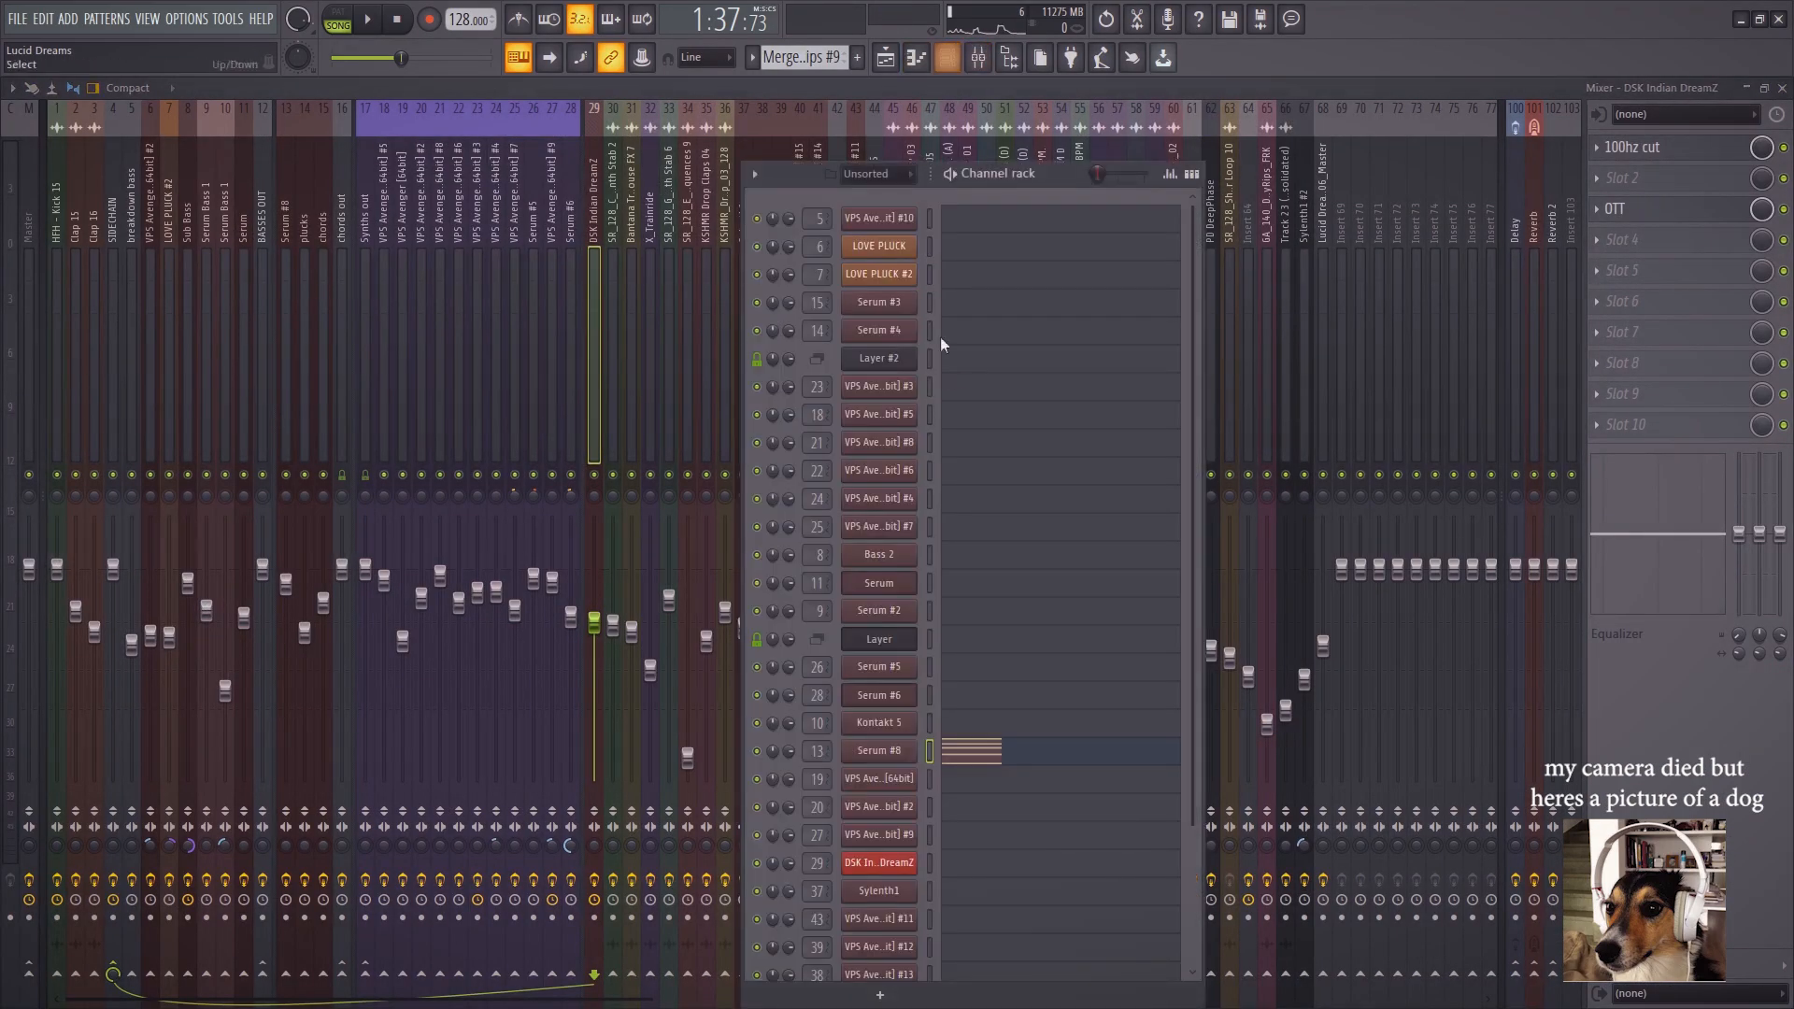
double_click(931, 755)
left_click(930, 755)
left_click(287, 225)
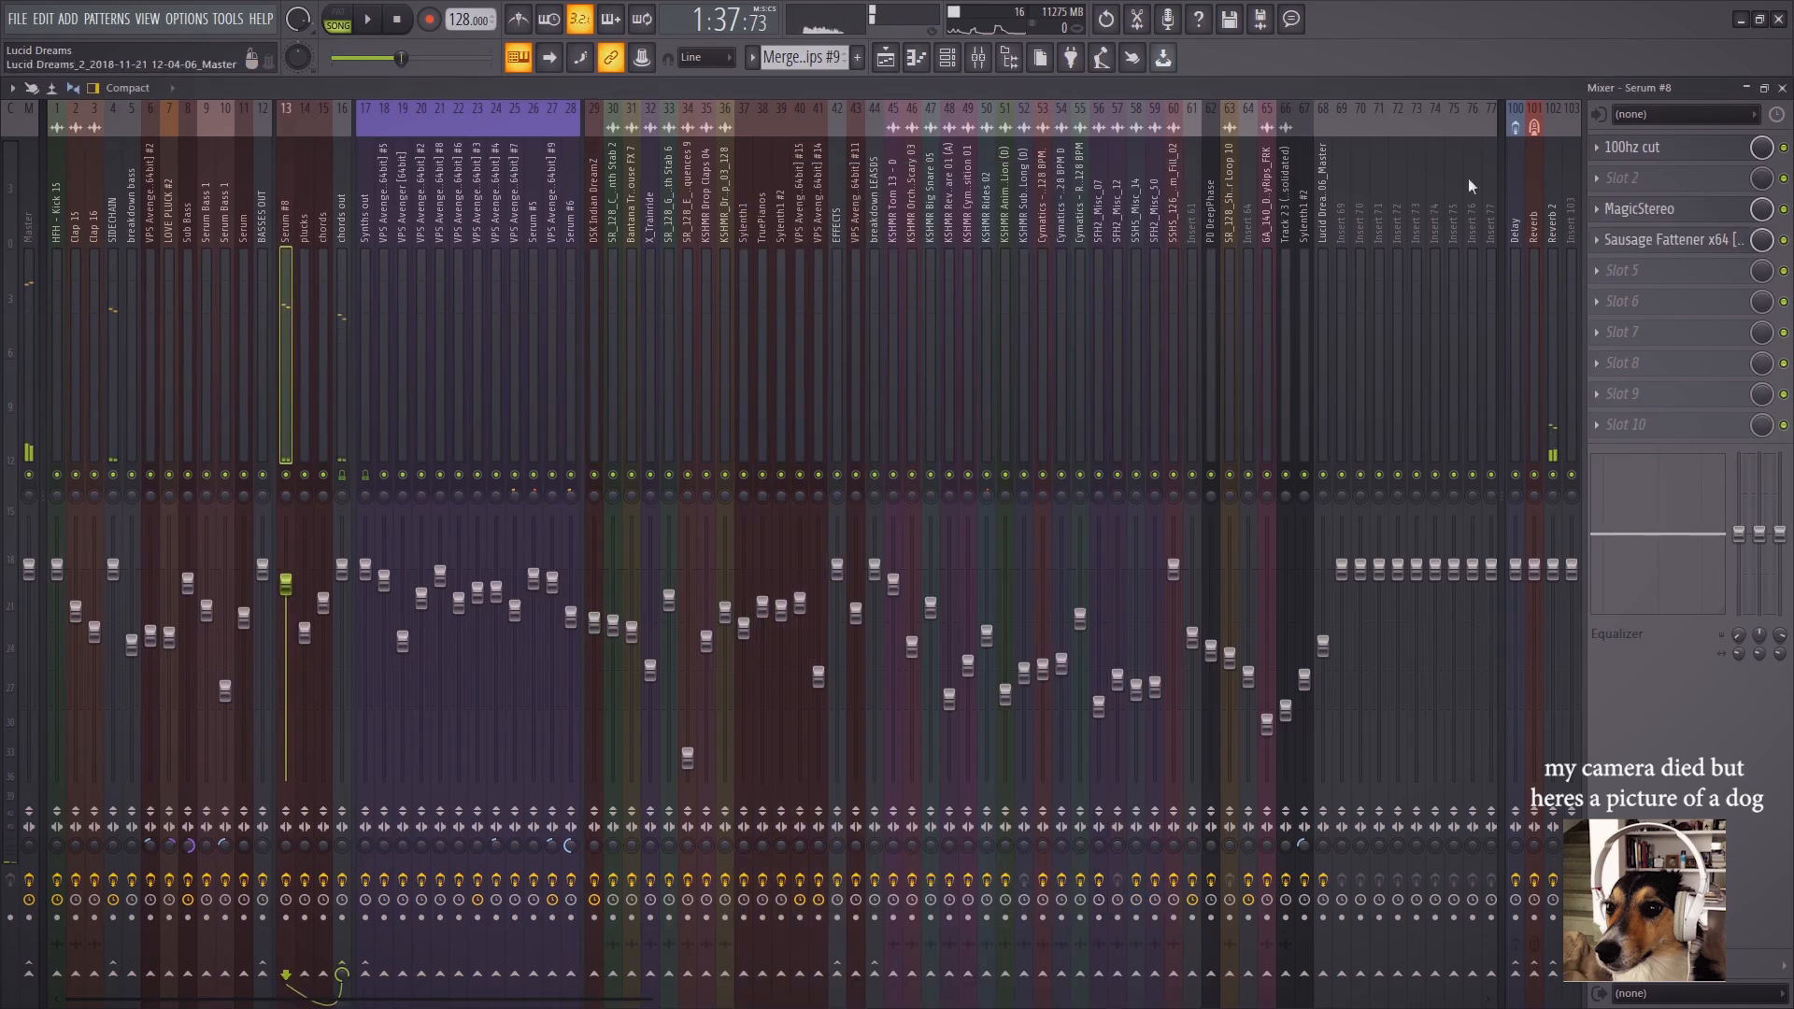
left_click(1672, 149)
left_click(1672, 149)
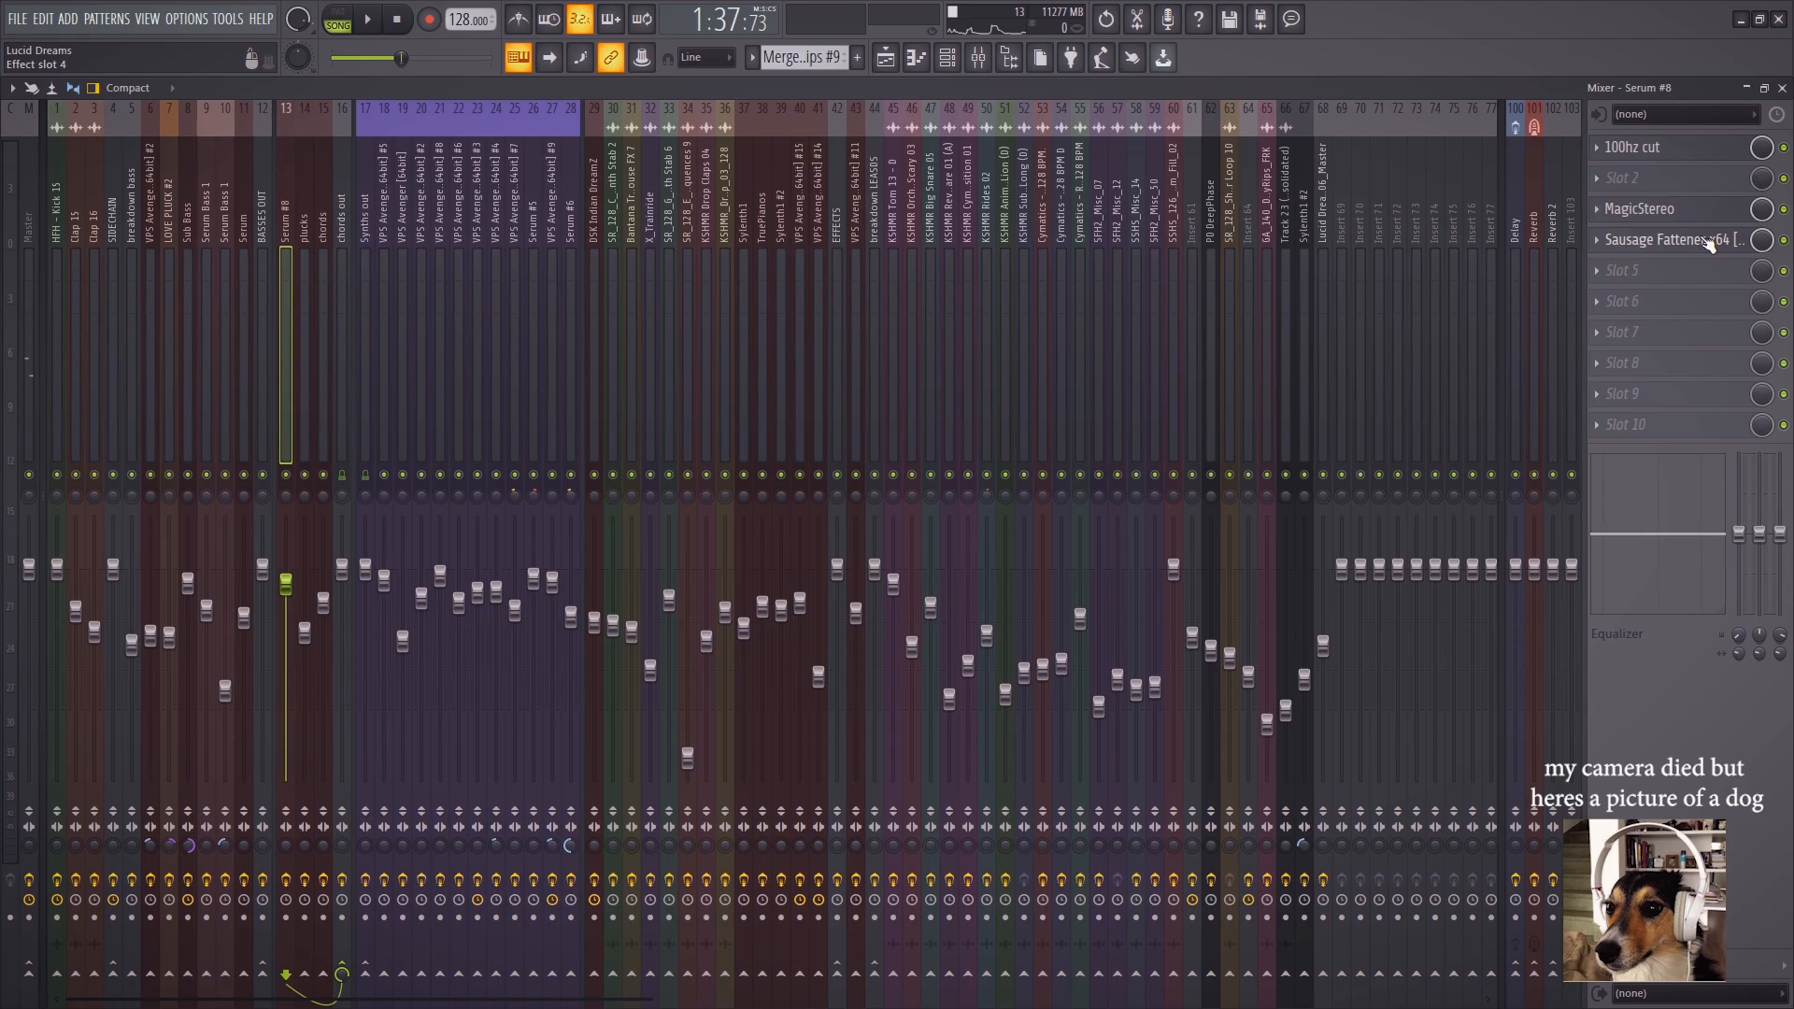
Restore all playlist tracks, and solo the kick layers on Tracks 36, 37 and 38
left_click(886, 57)
scroll(648, 525, "down", 2)
scroll(650, 526, "down", 12)
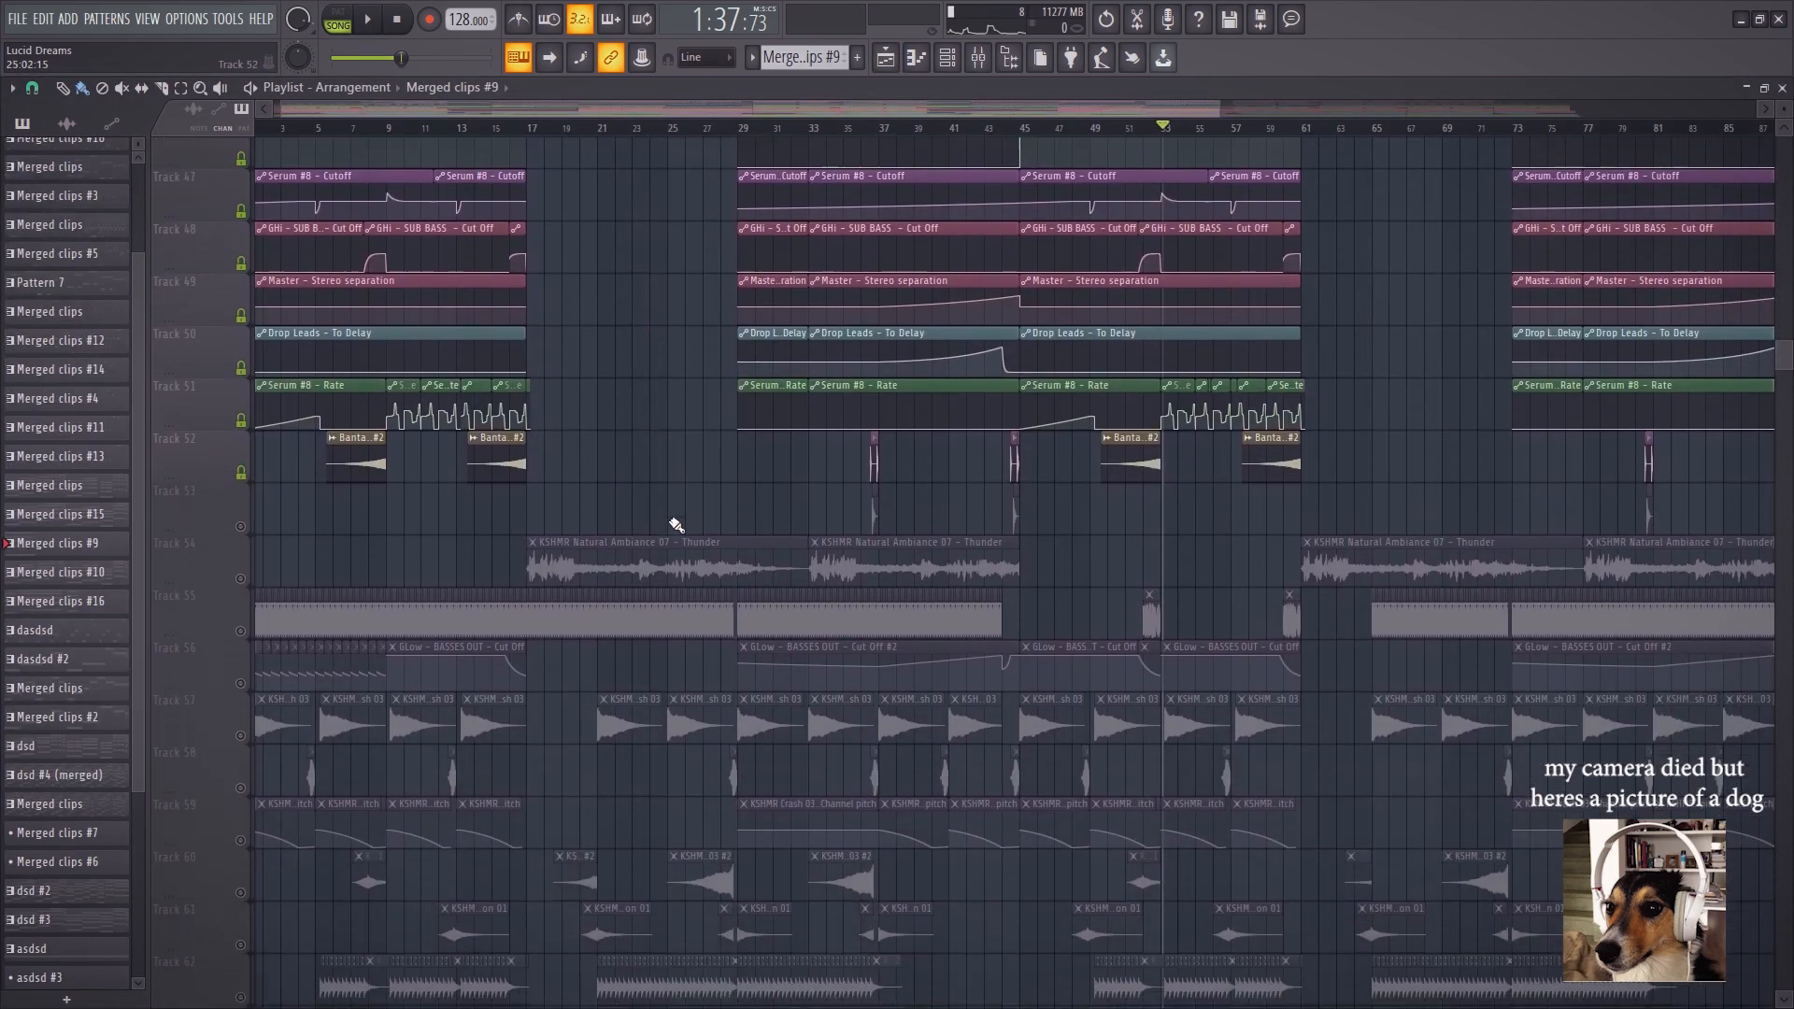
left_click_drag(707, 648, 525, 720)
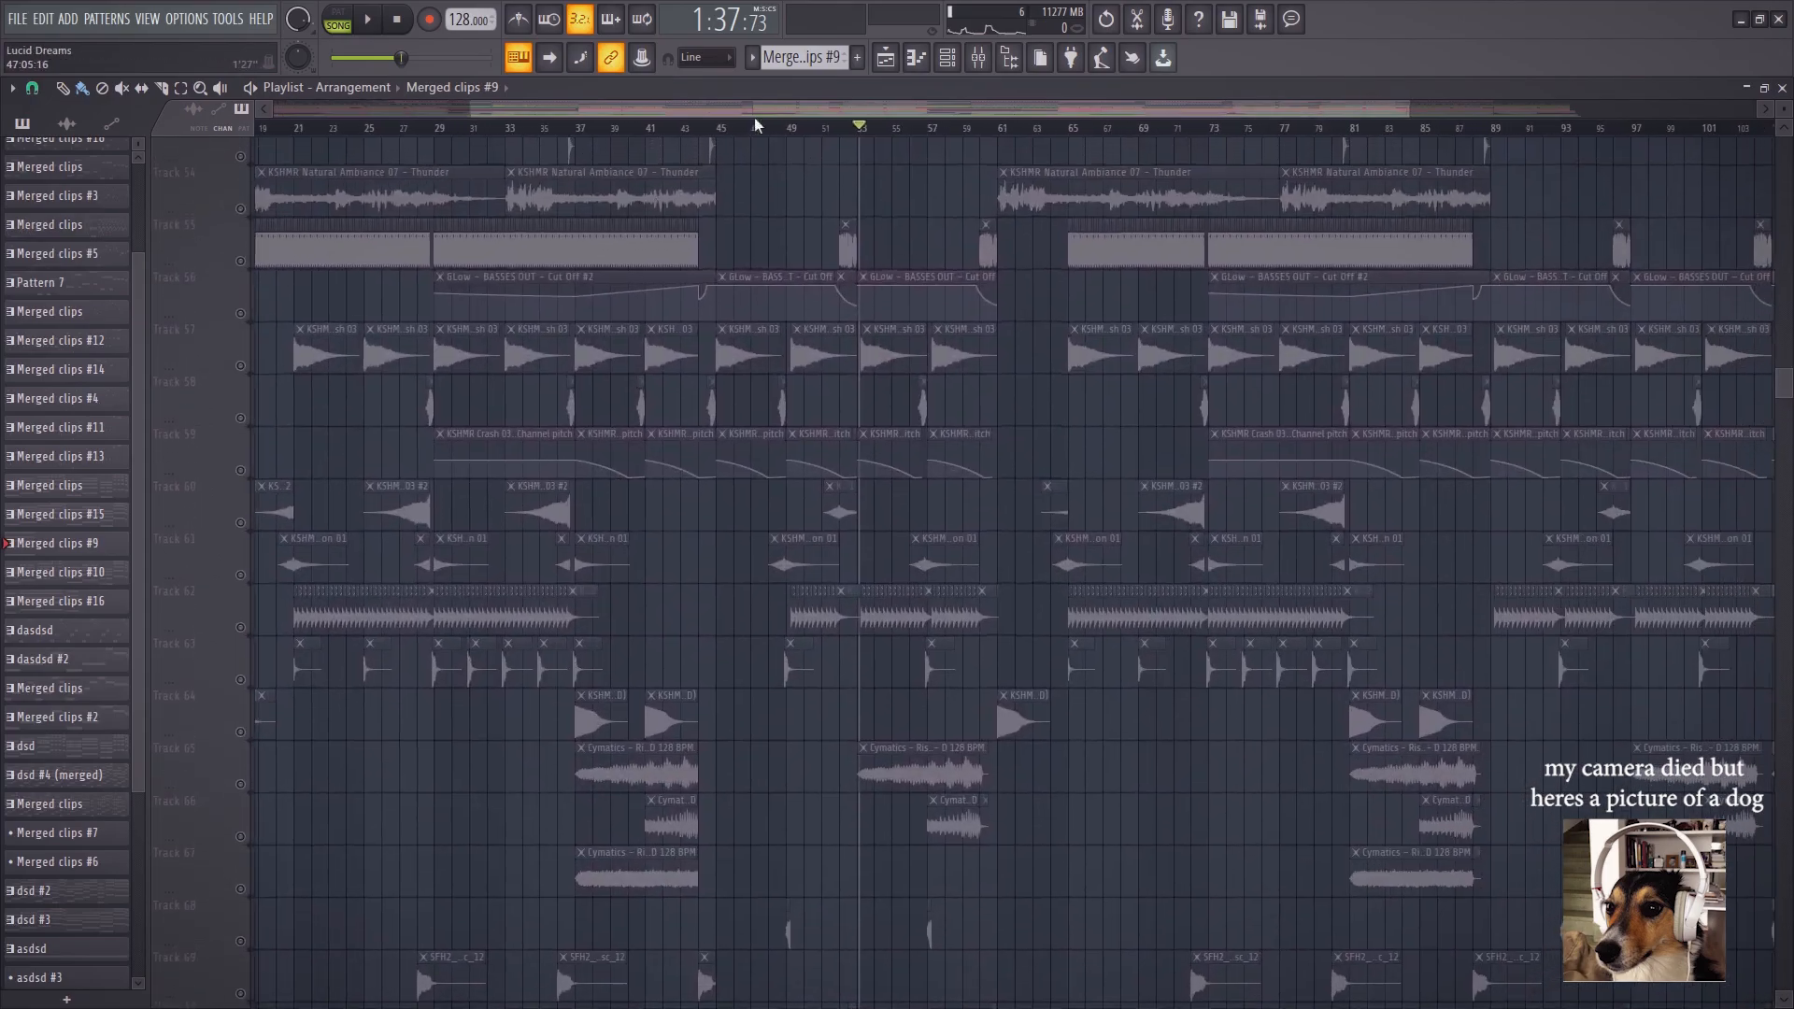
scroll(764, 128, "up", 3)
right_click(240, 265)
scroll(660, 462, "up", 20)
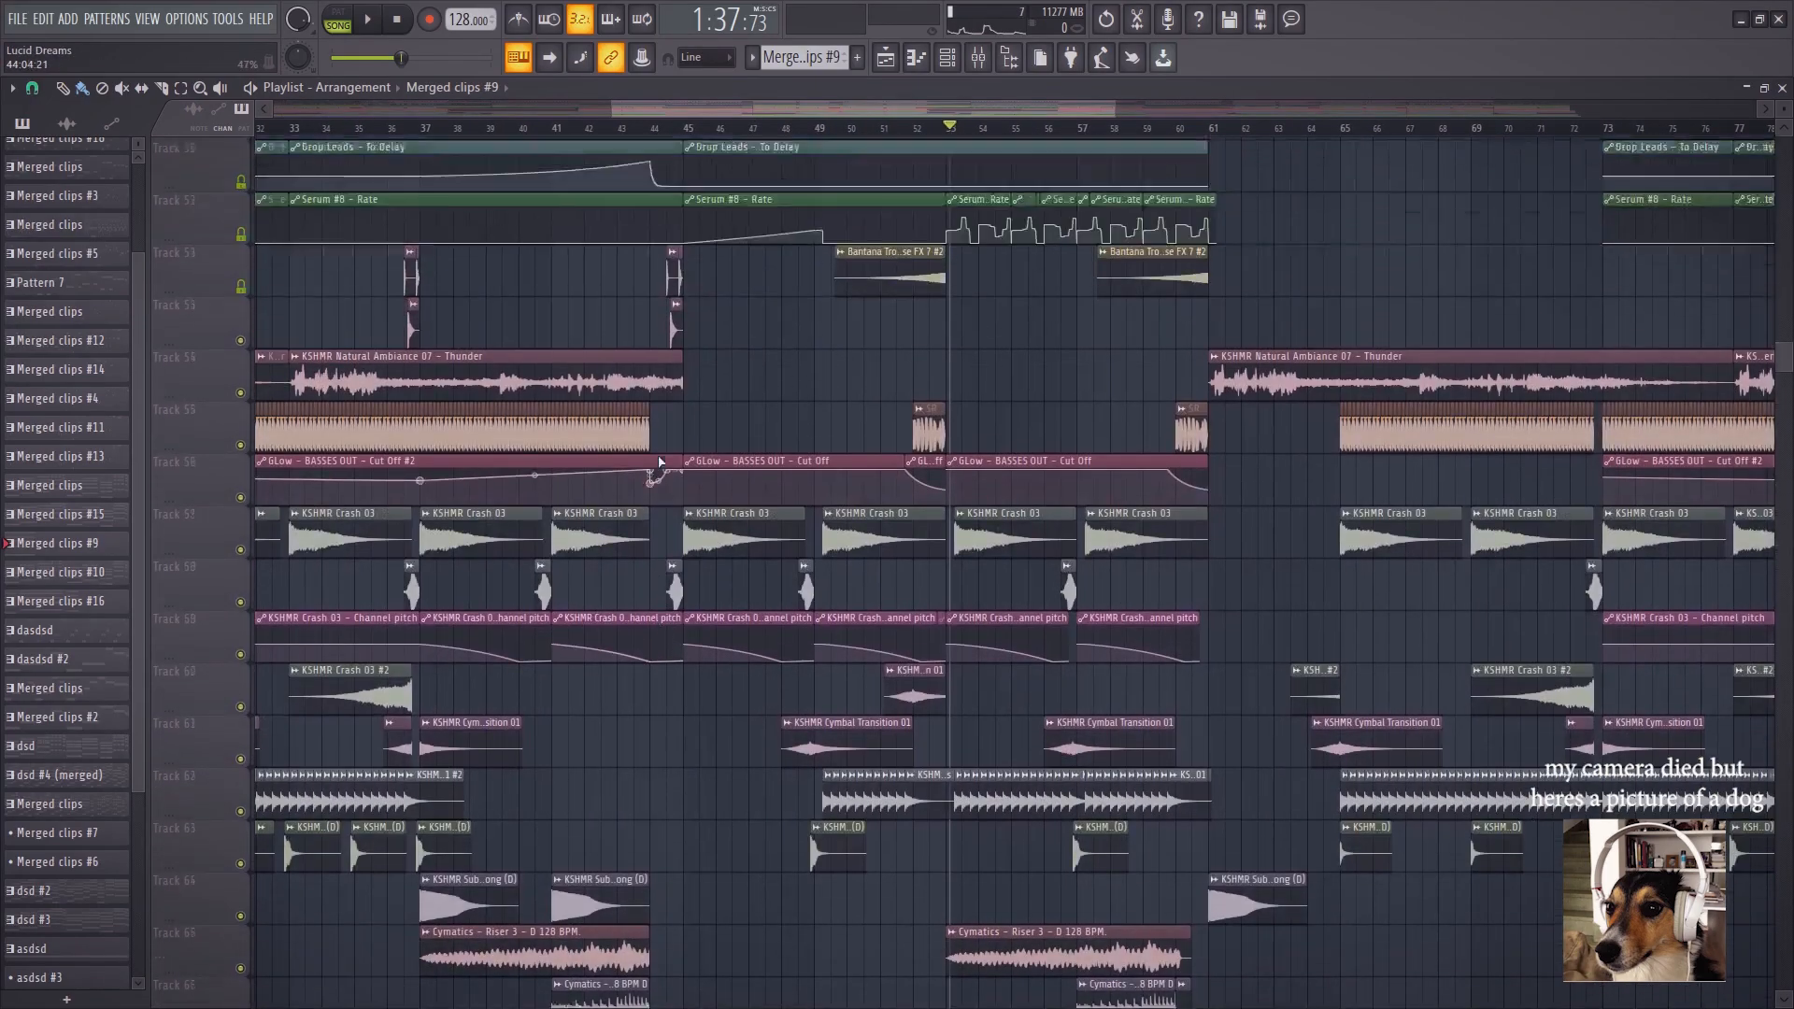
scroll(659, 461, "up", 2)
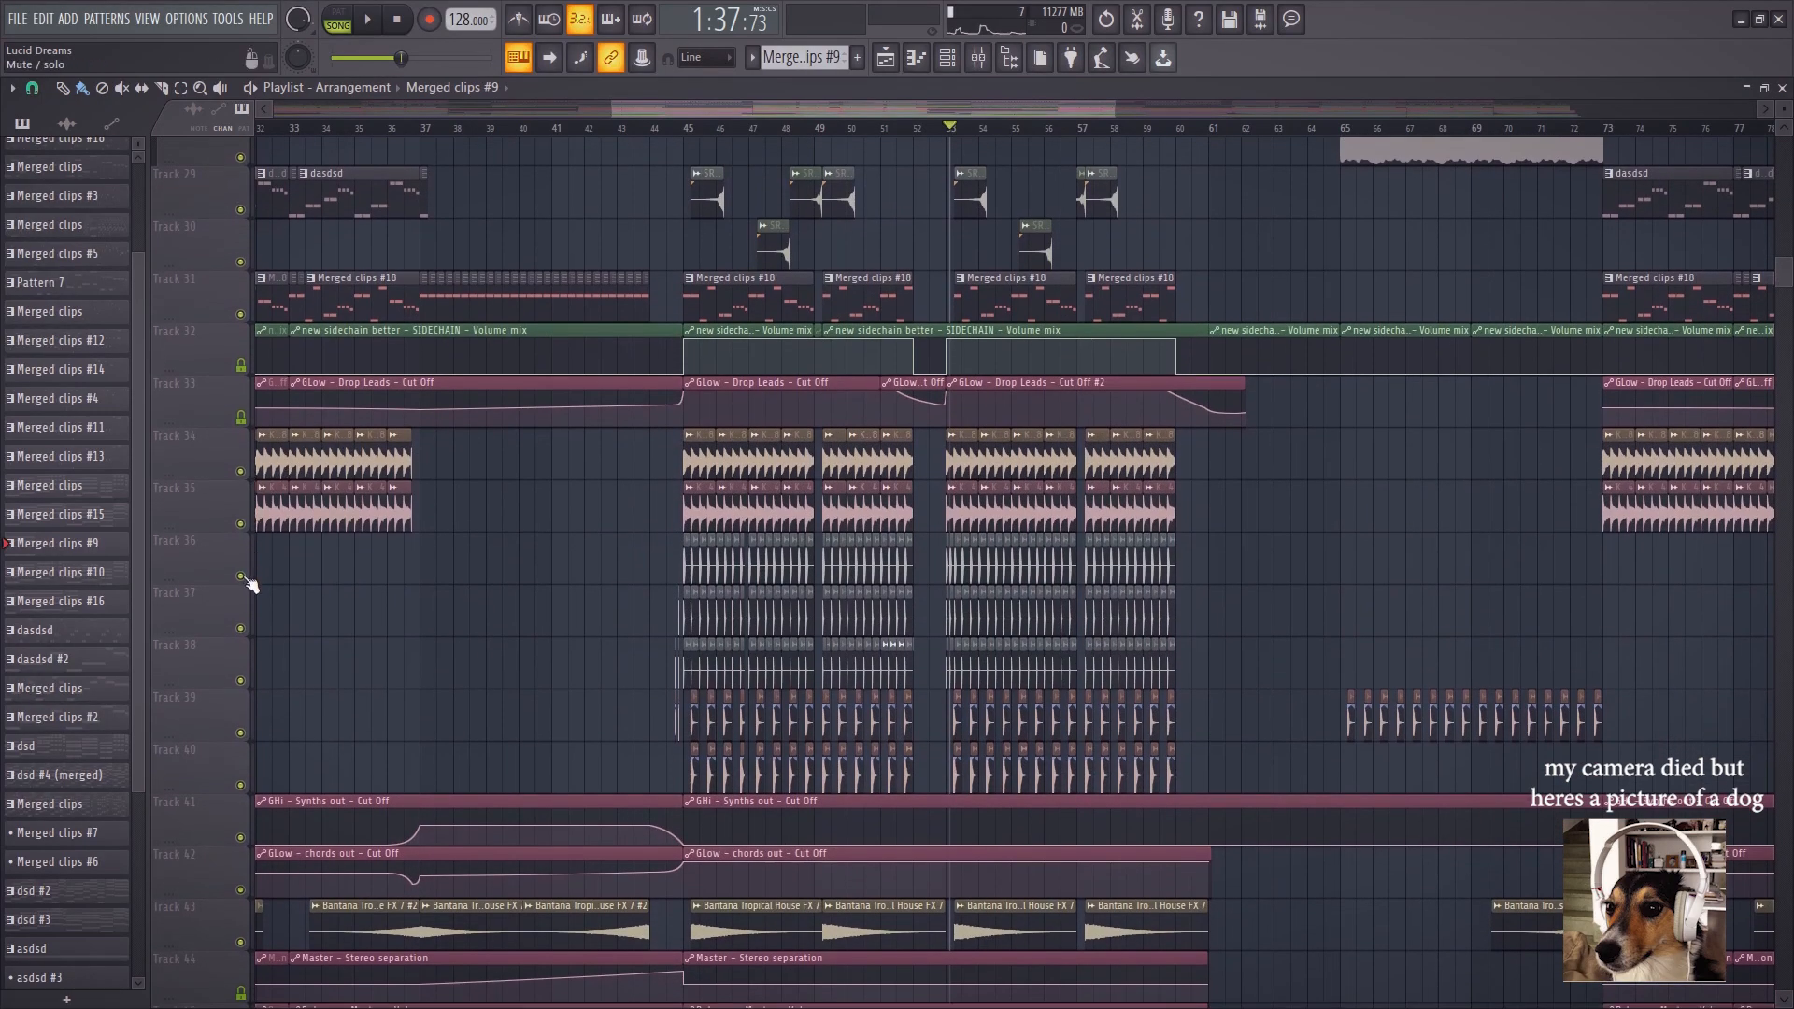
right_click(241, 577)
left_click(241, 629)
left_click(241, 681)
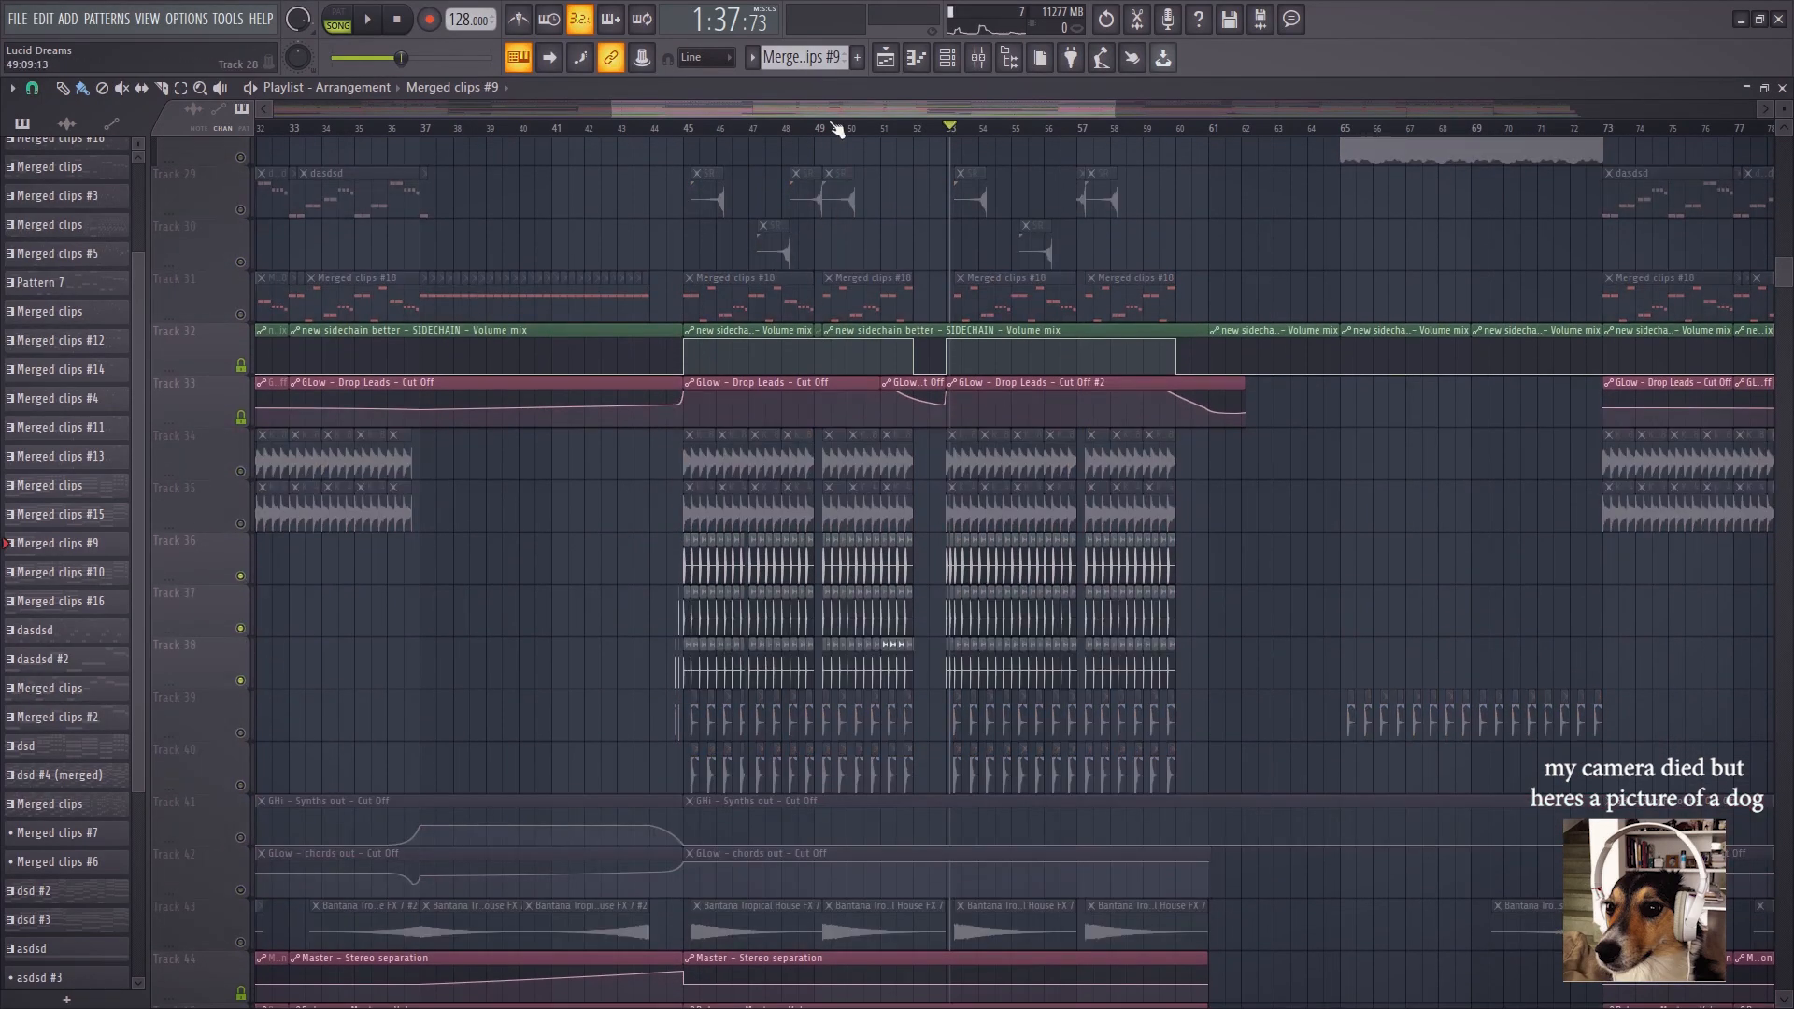
Play the three kick layers from bar 45 while watching the mixer levels, and select the HFH - Kick 15 mixer channel
left_click(689, 131)
scroll(689, 131, "up", 3)
key("space")
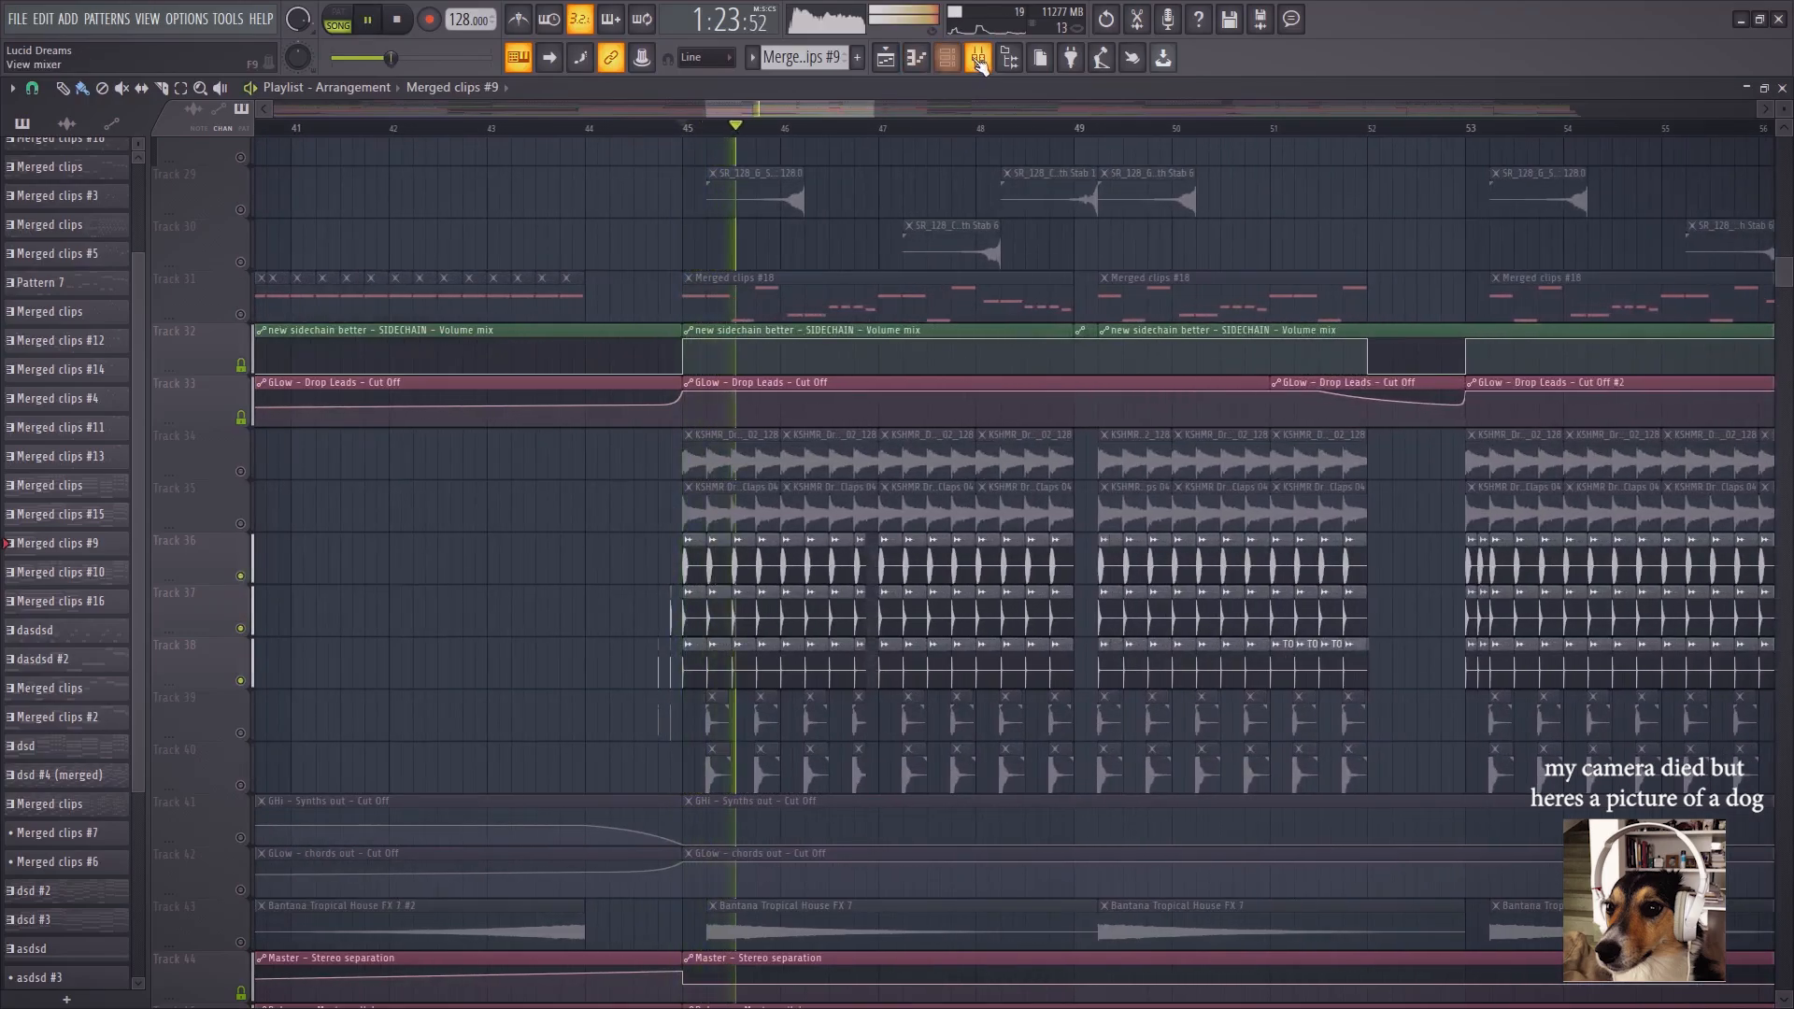
left_click(978, 60)
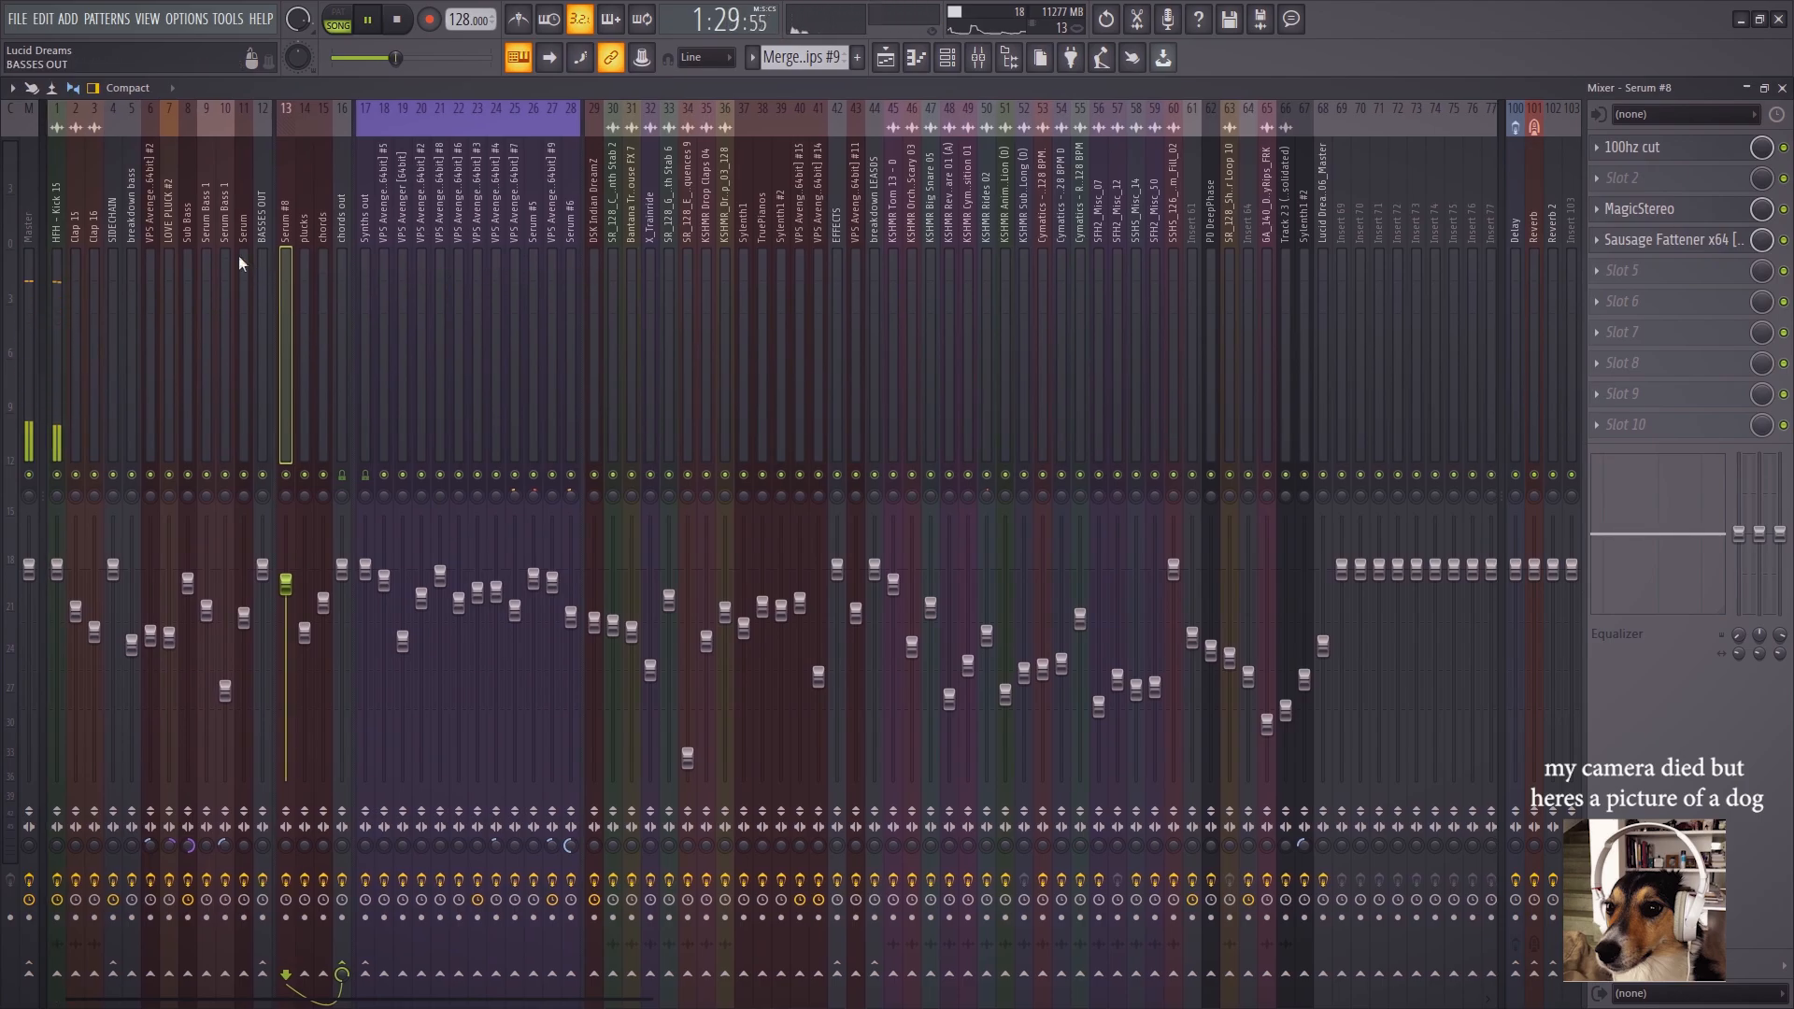
key("space")
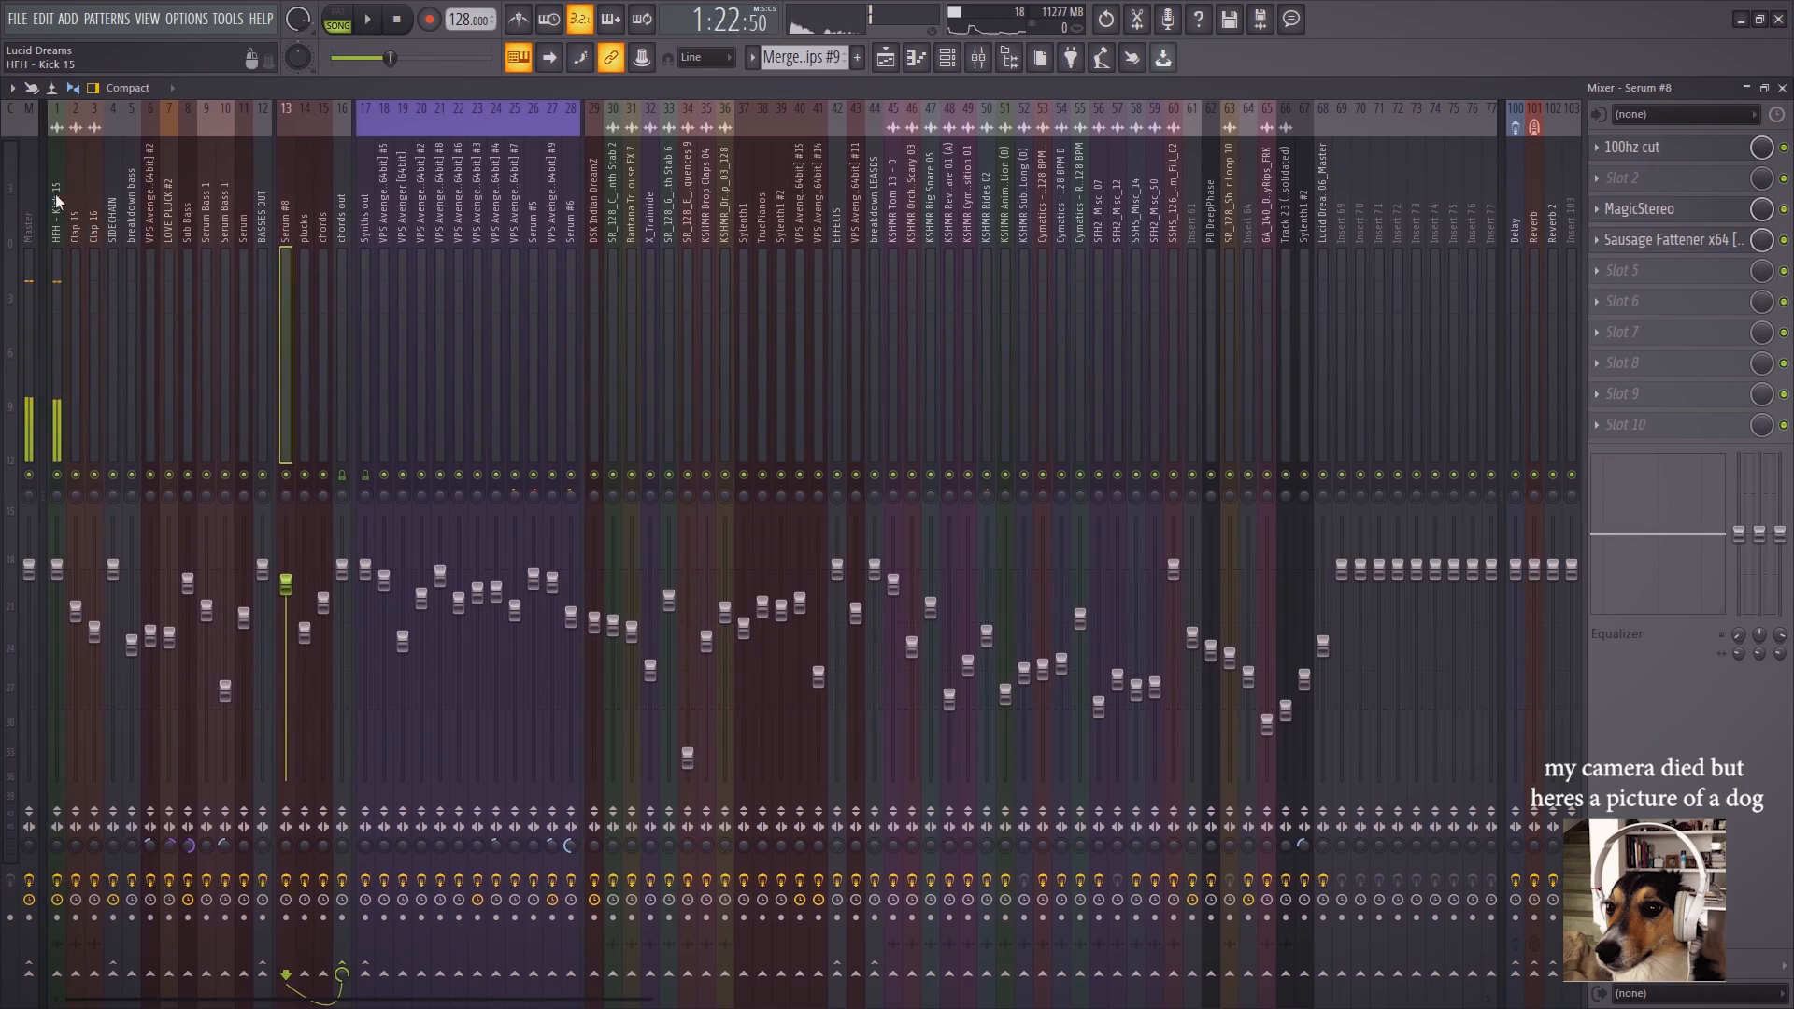
left_click(56, 196)
left_click(888, 60)
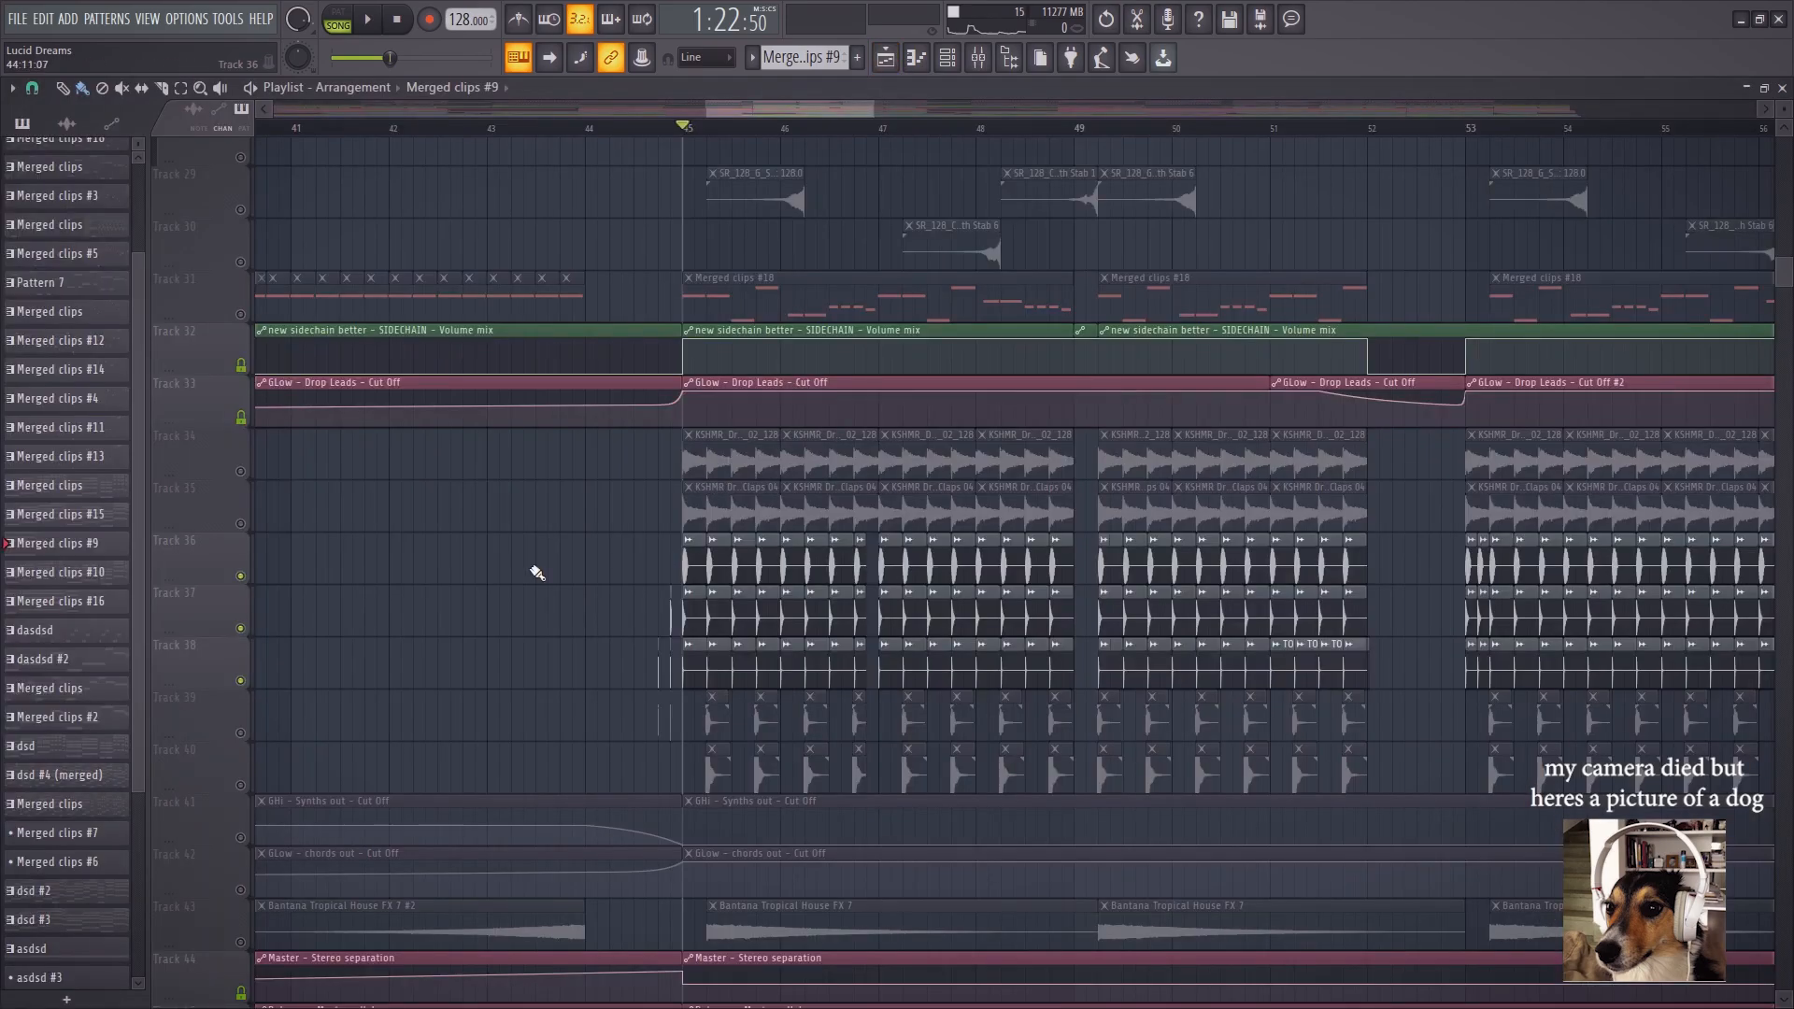
Solo the kick layers on Tracks 36, 37 and 38 one at a time to audition them, and restore all tracks
right_click(241, 577)
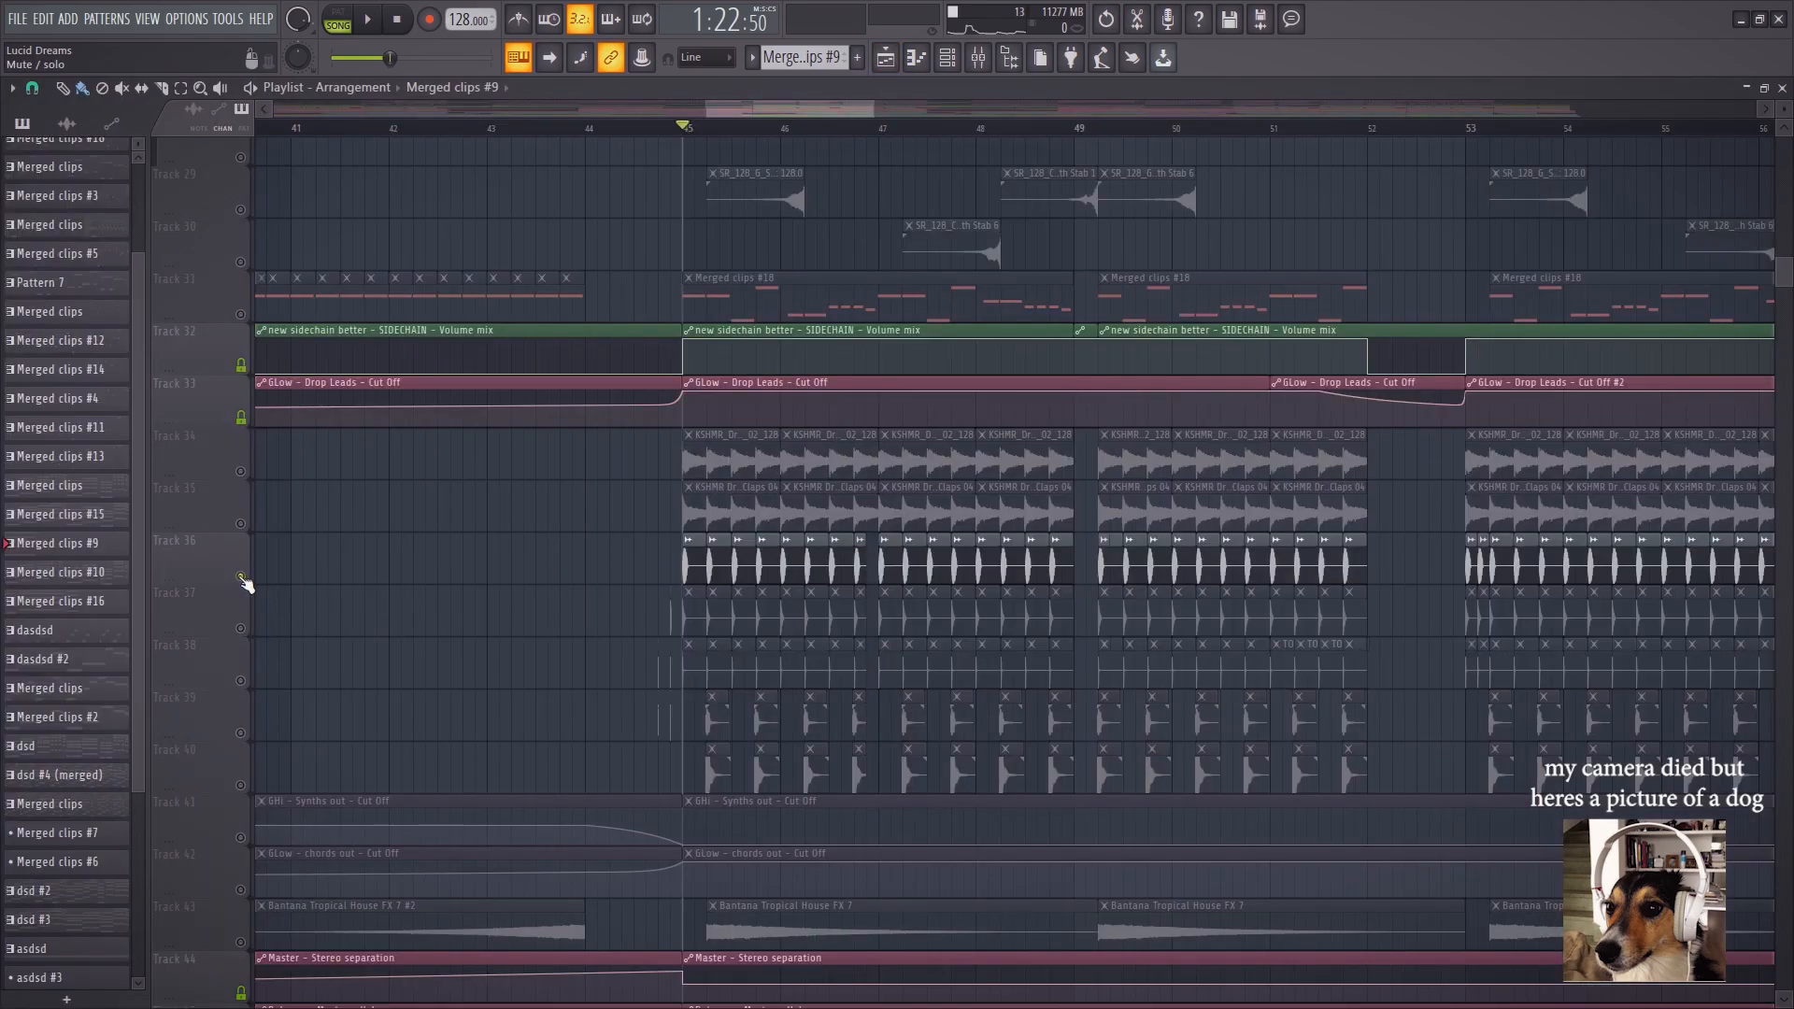
right_click(245, 628)
key("space")
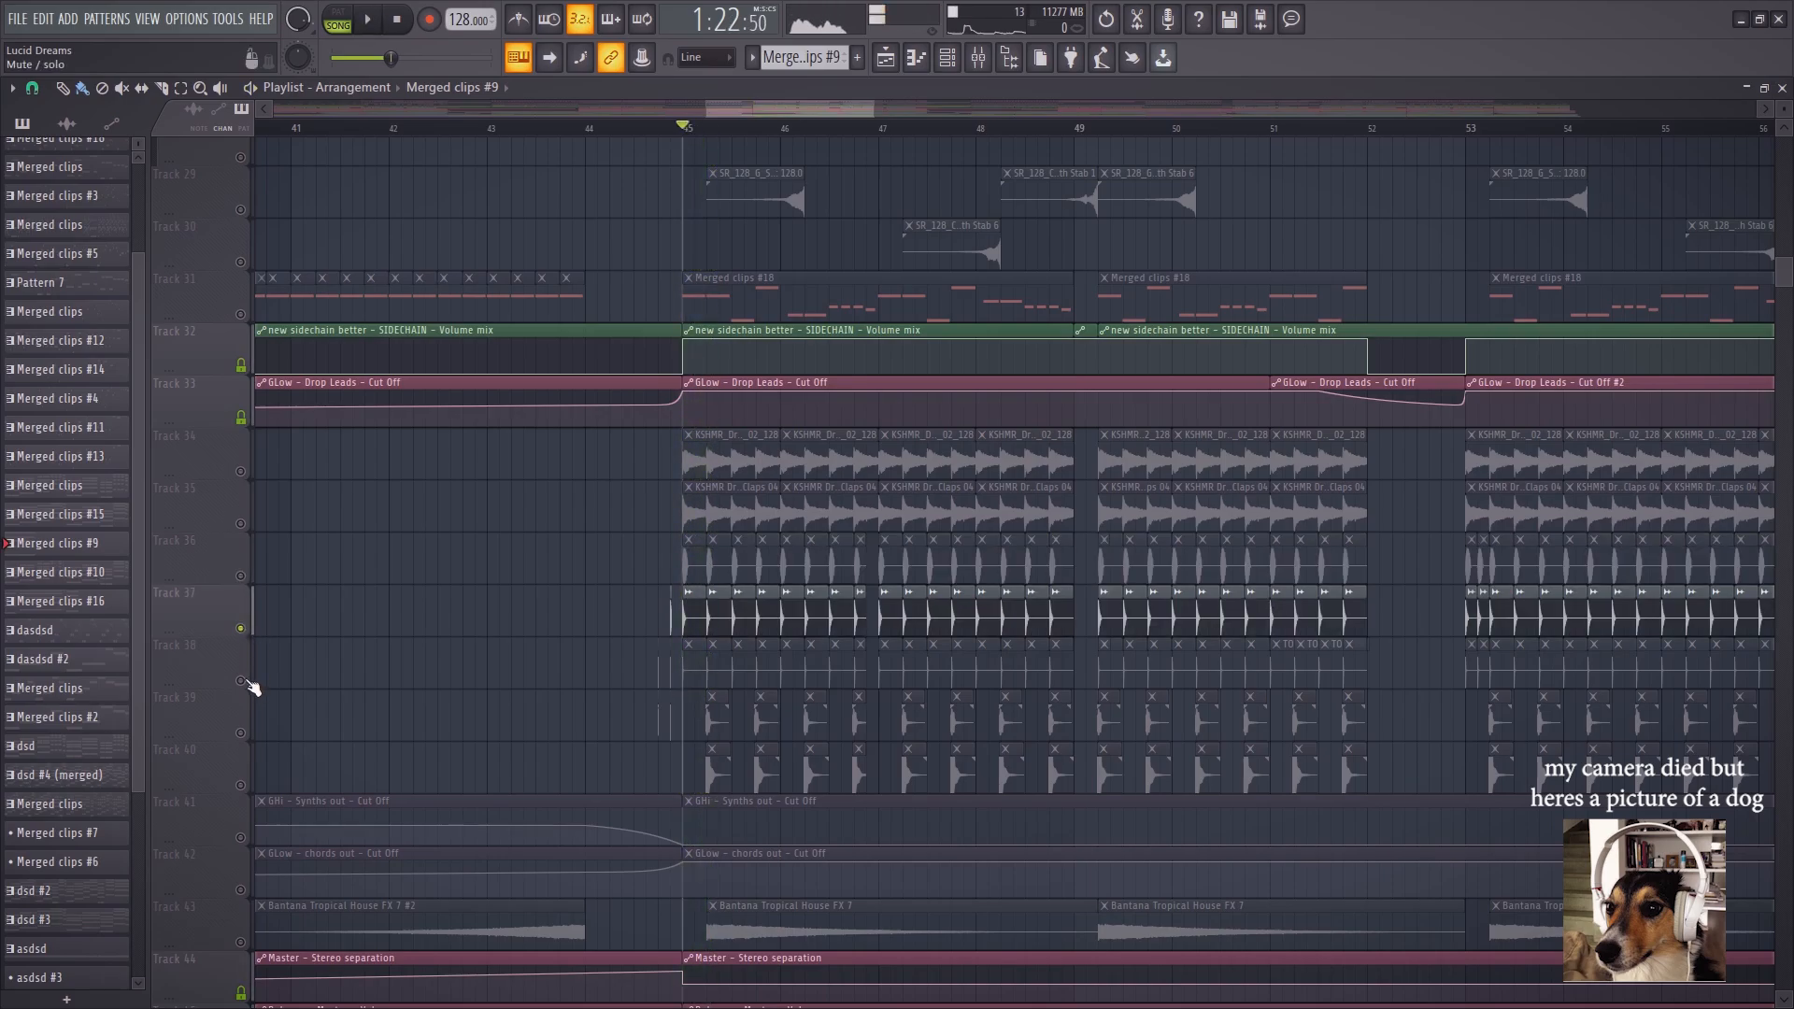
right_click(241, 680)
key("space")
right_click(242, 680)
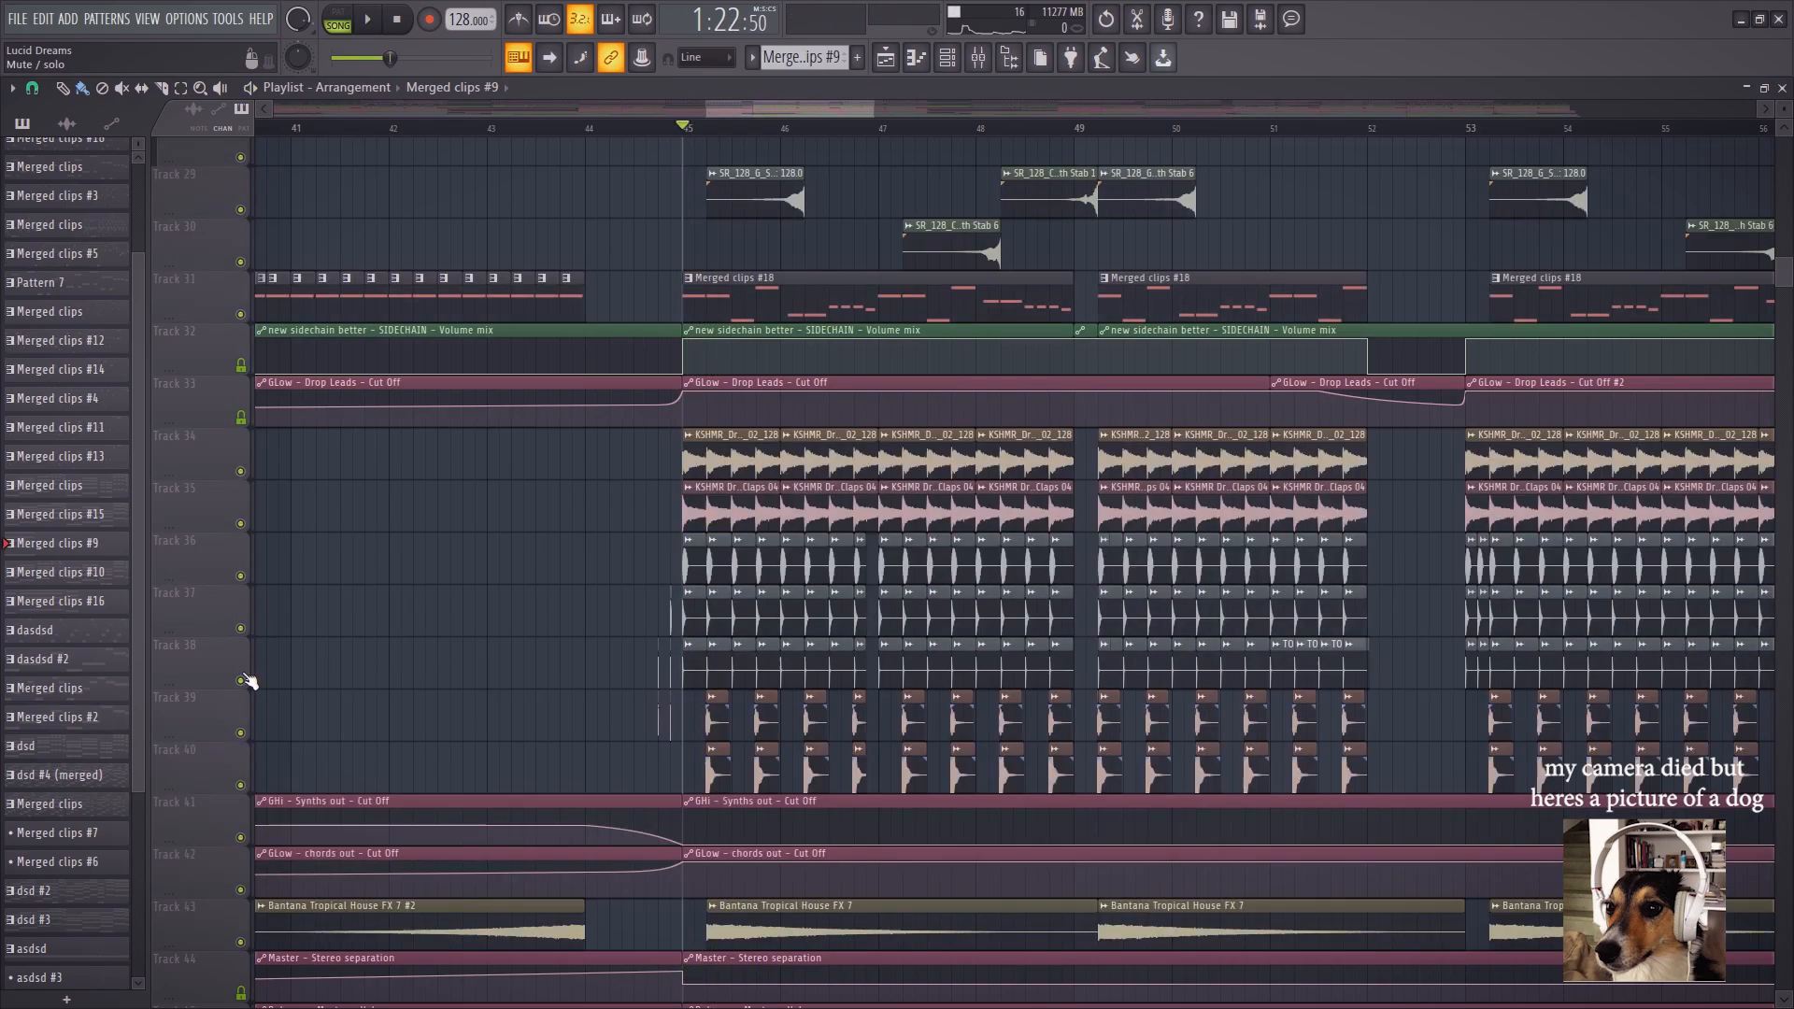
Solo Tracks 36, 37 and 38 together and play the combined kick from bar 45
right_click(242, 576)
left_click(242, 628)
left_click(242, 681)
key("space")
key("space")
Examine the PSP VintageWarmer and Sausage Fattener settings on the HFH - Kick 15 mixer channel
key("F9")
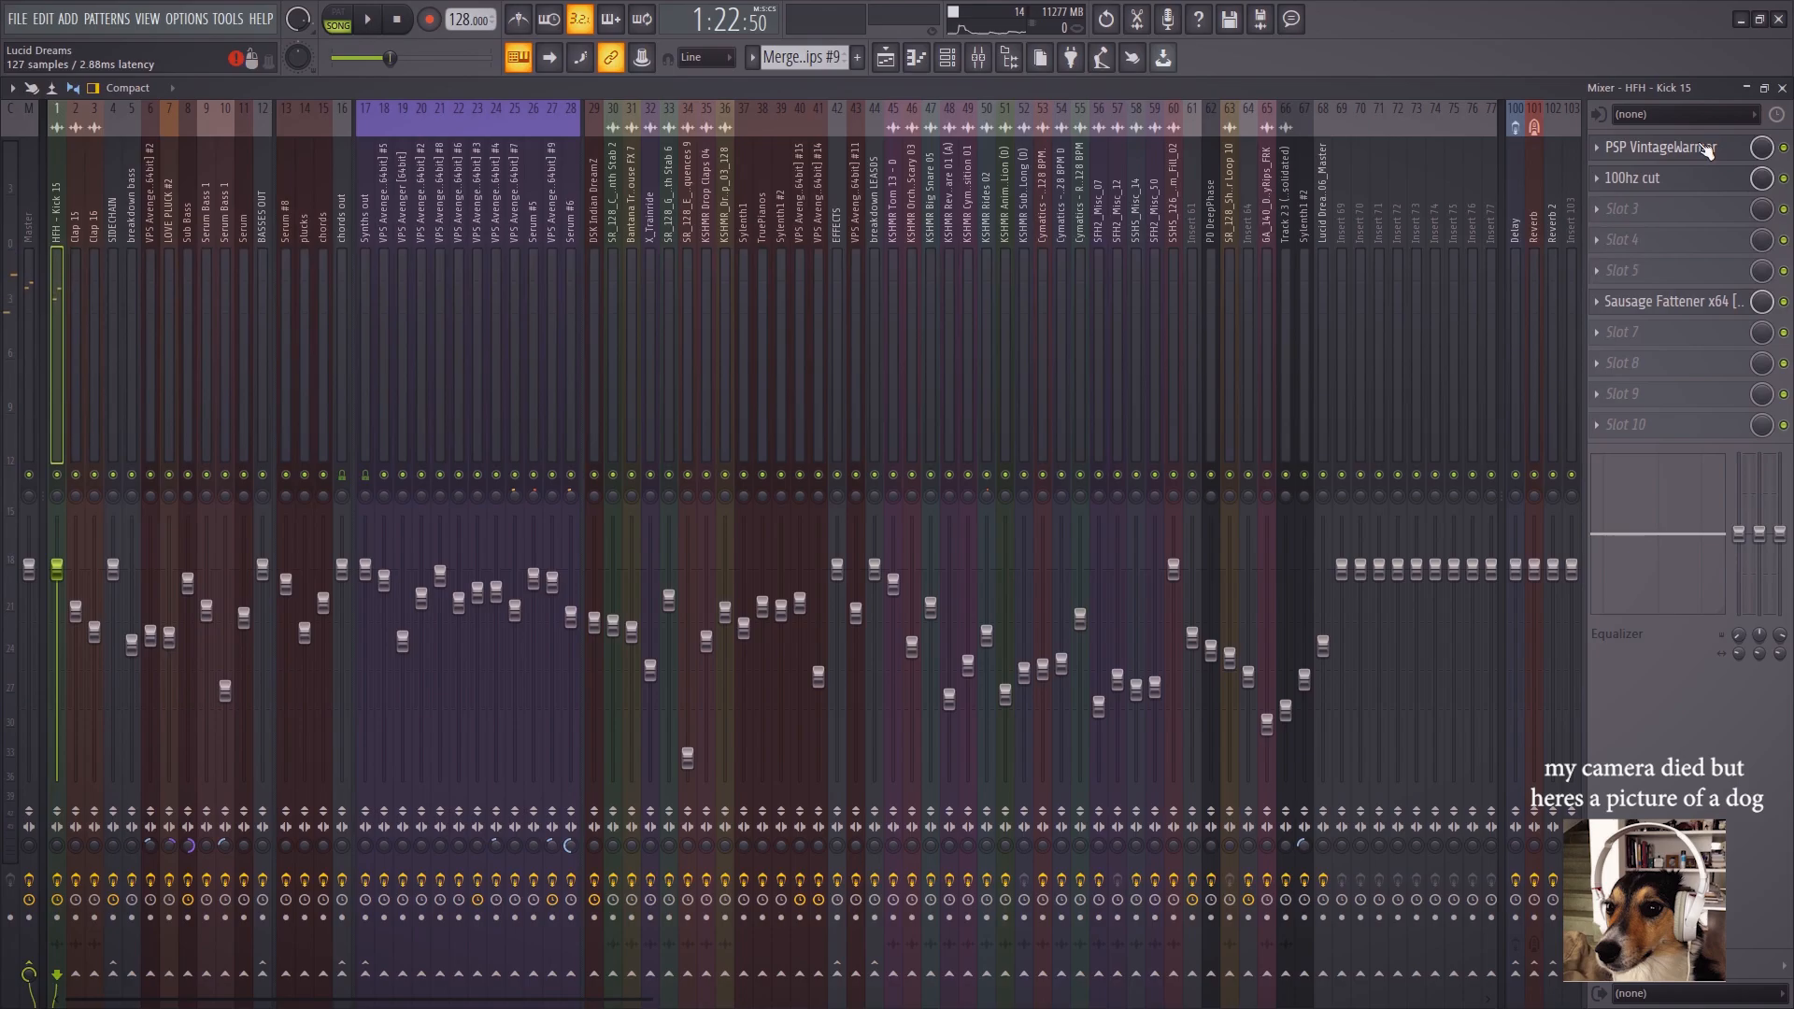
left_click(1662, 148)
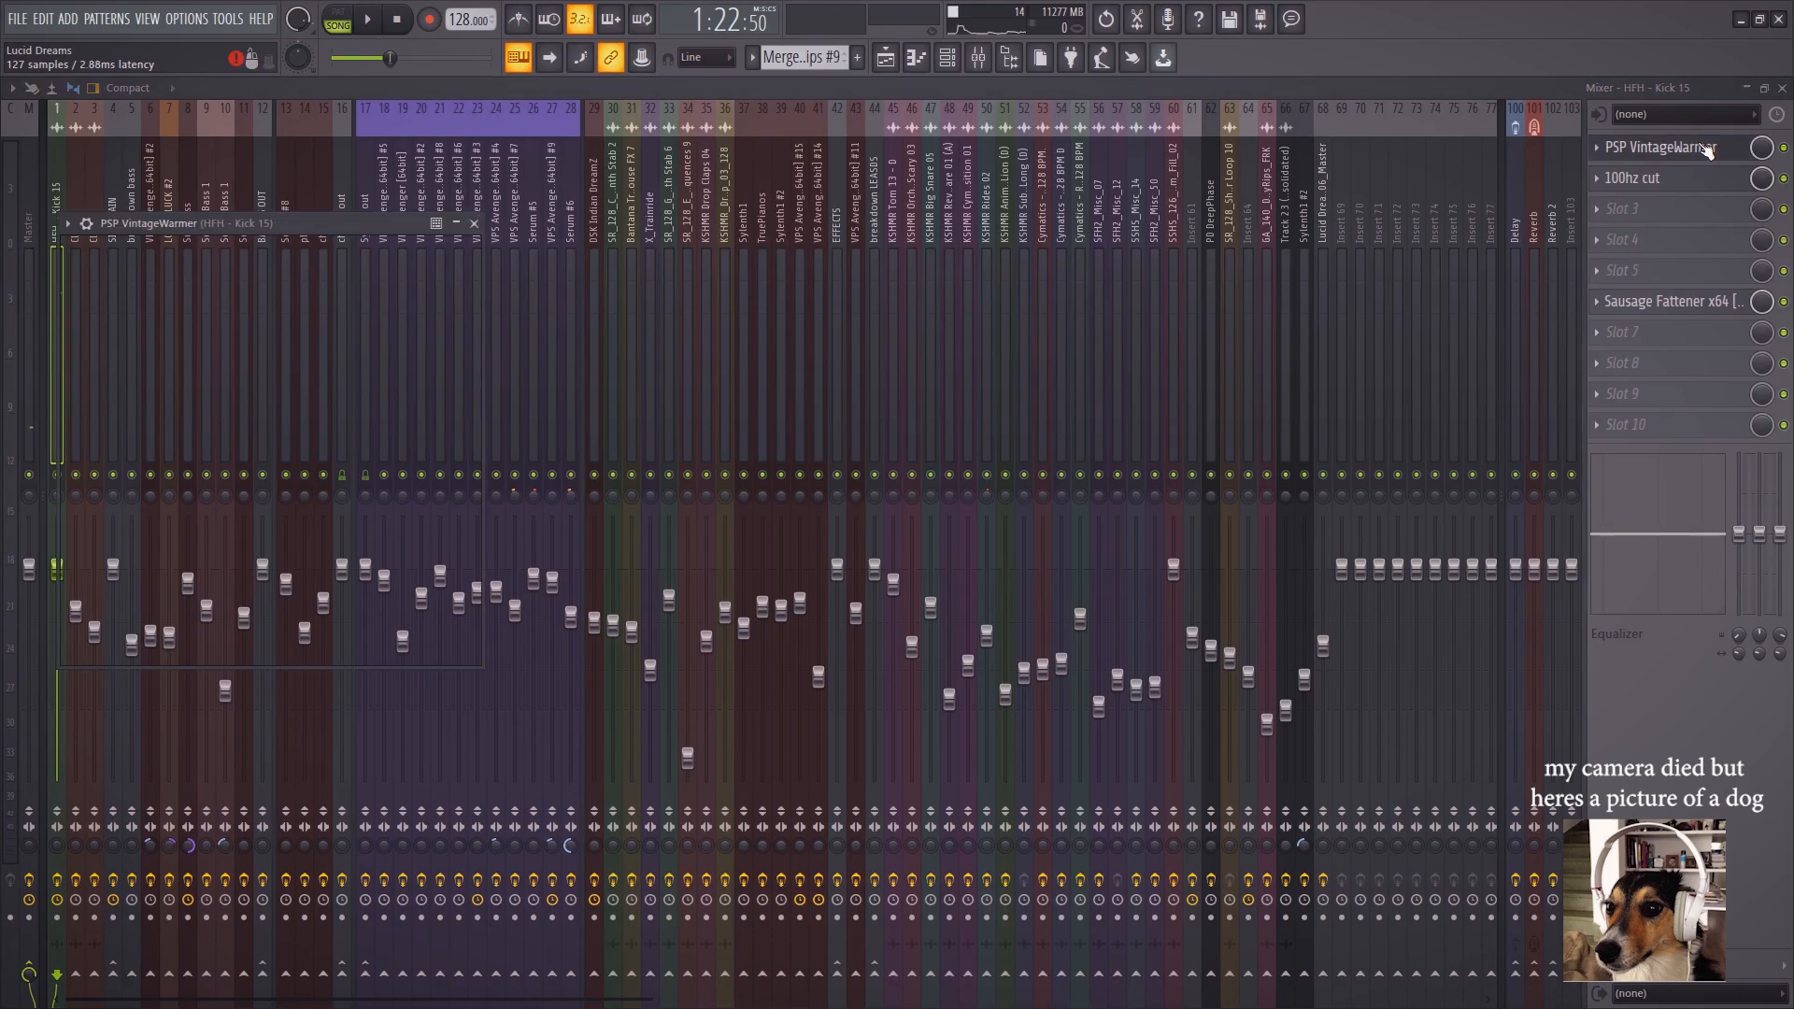
left_click_drag(317, 215, 519, 185)
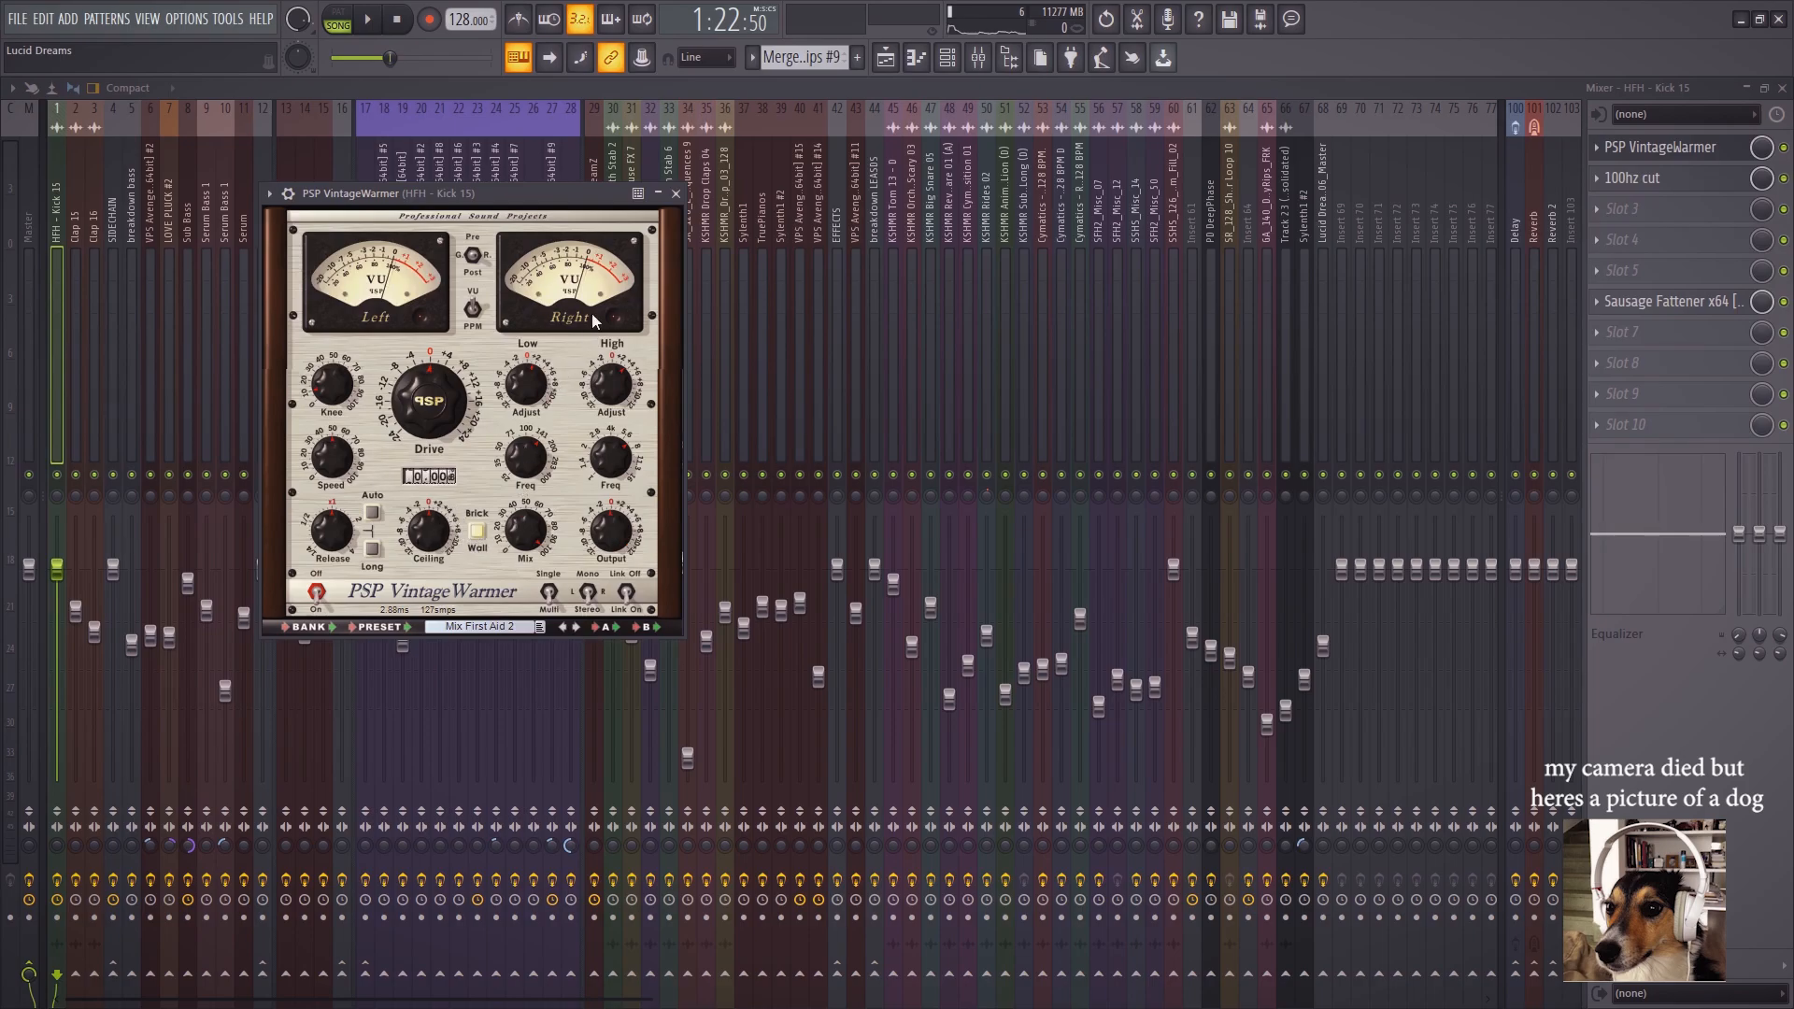
left_click(676, 193)
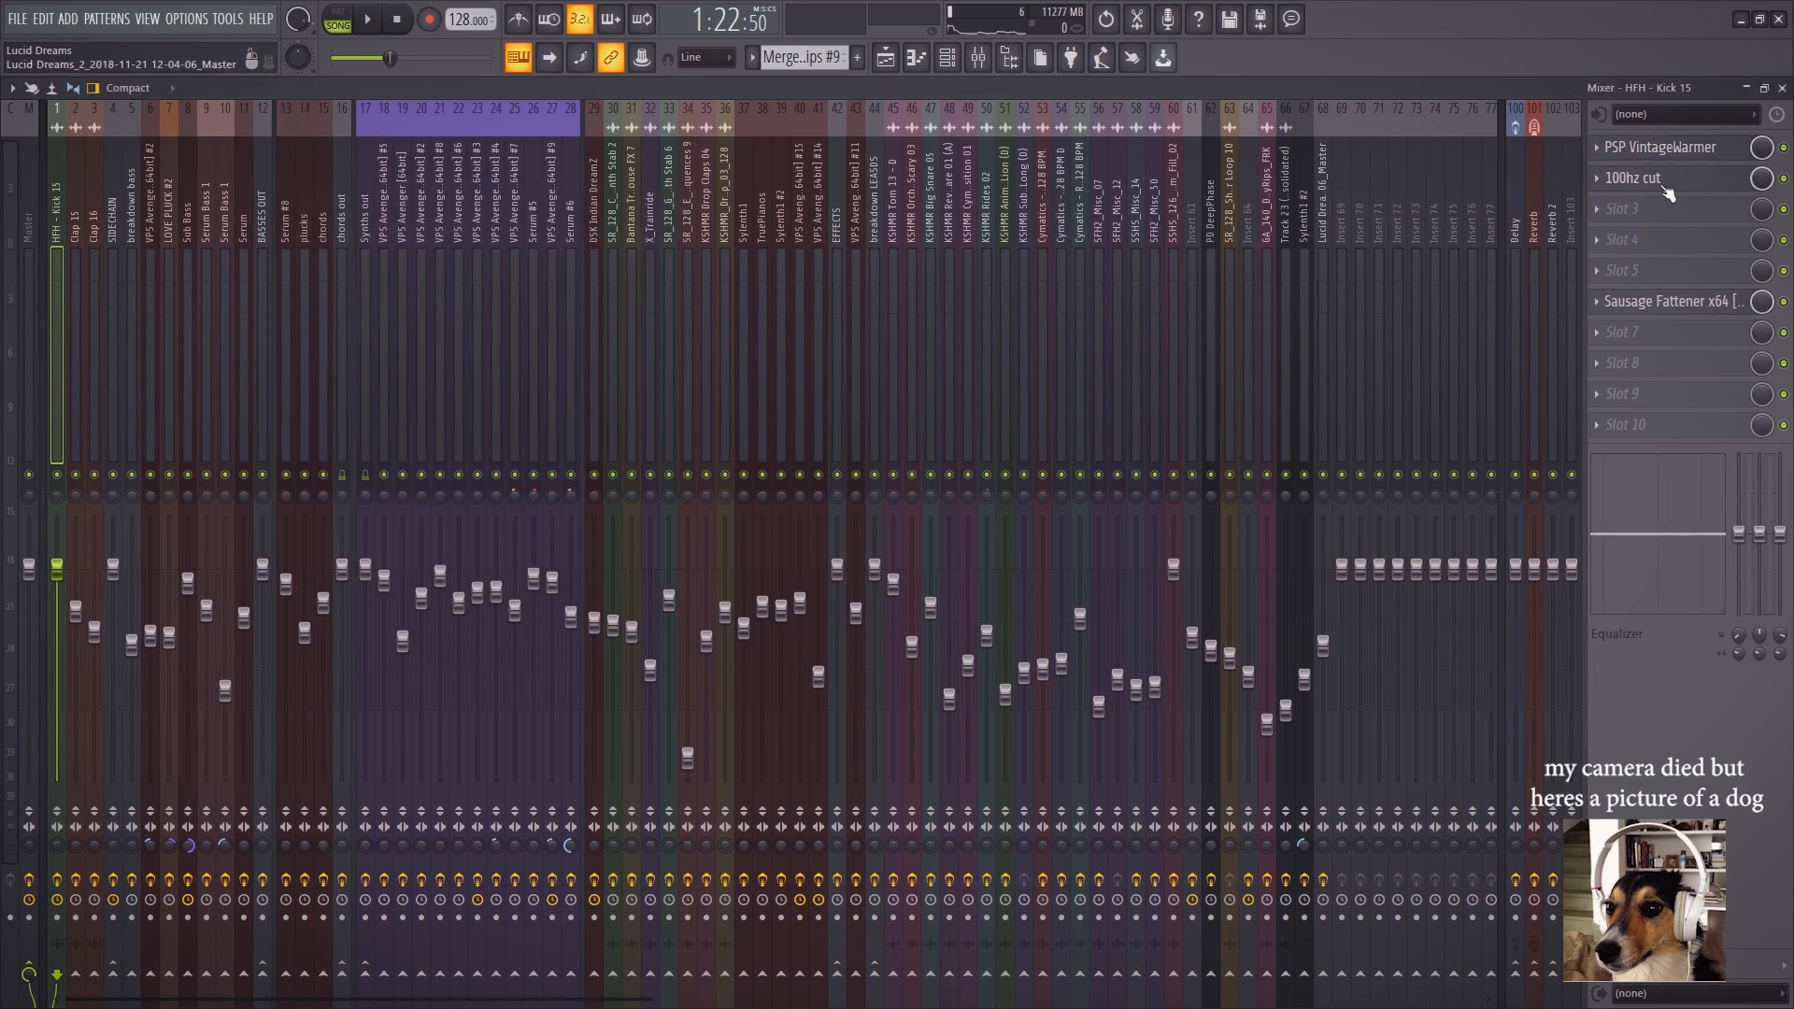
left_click(1682, 302)
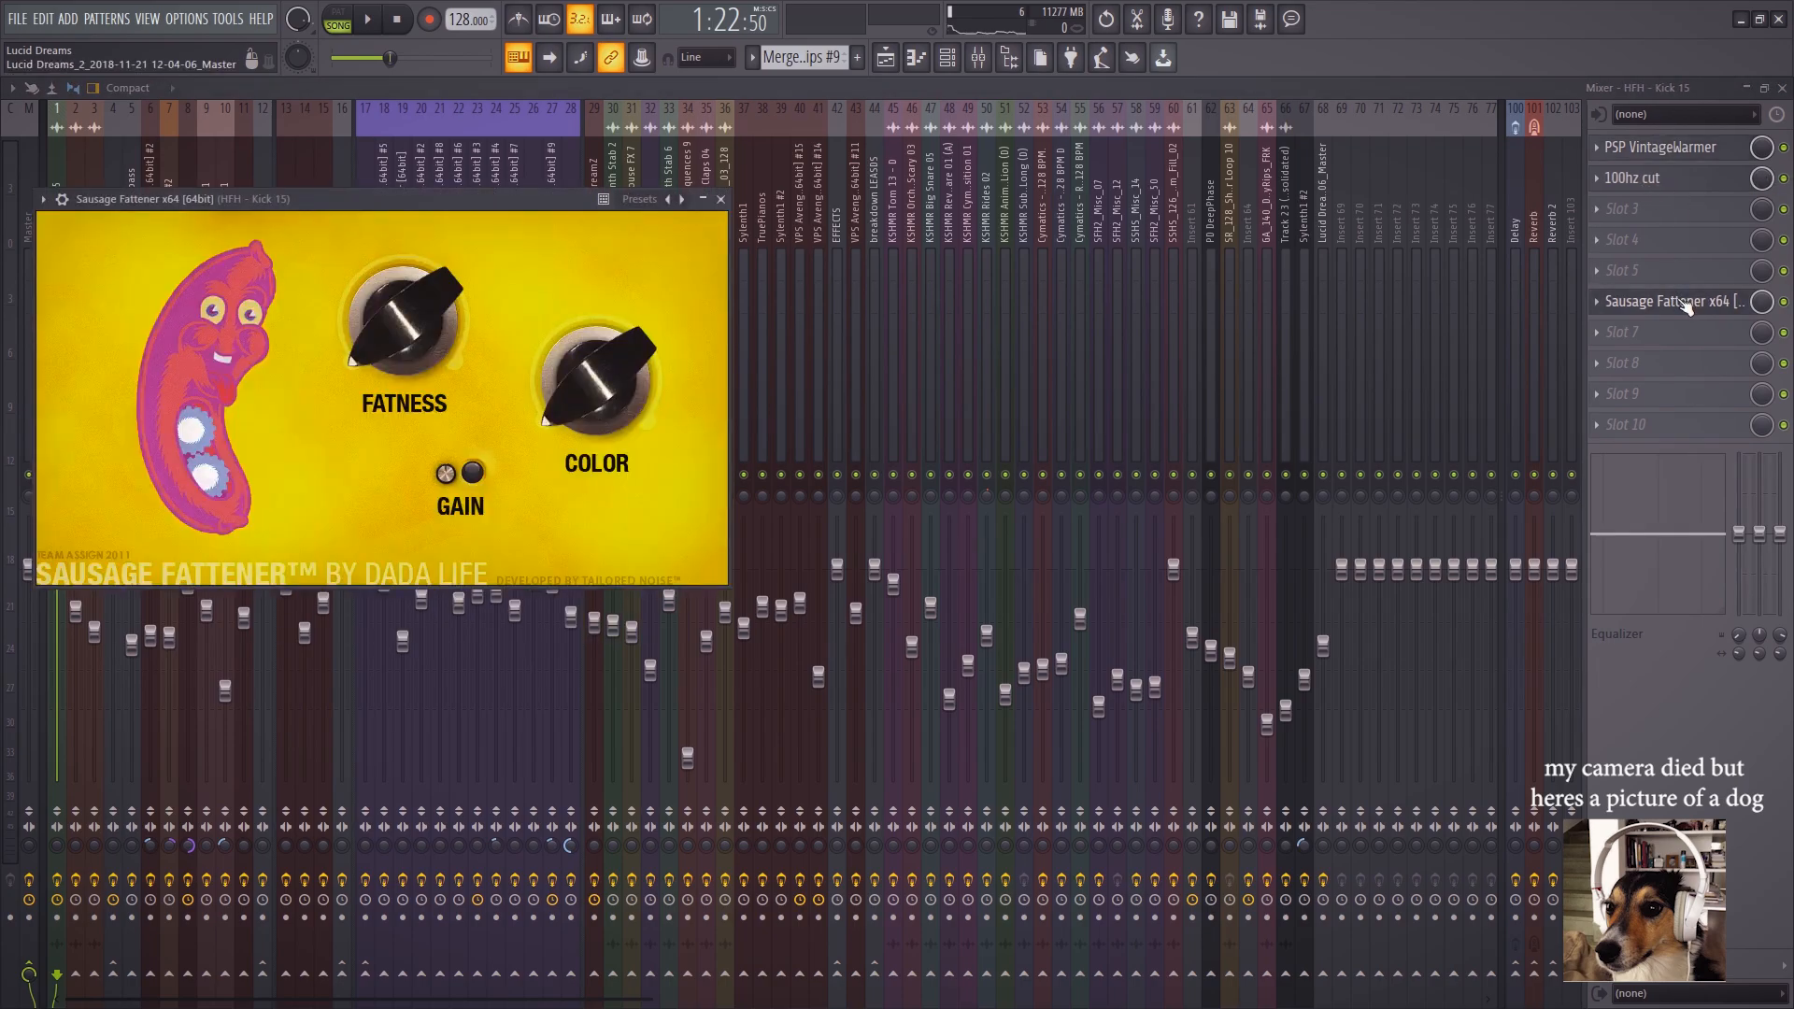
Check the 100hz cut effect on the HFH - Kick 15 channel and return to the playlist's drum tracks
left_click(1668, 181)
left_click(1100, 63)
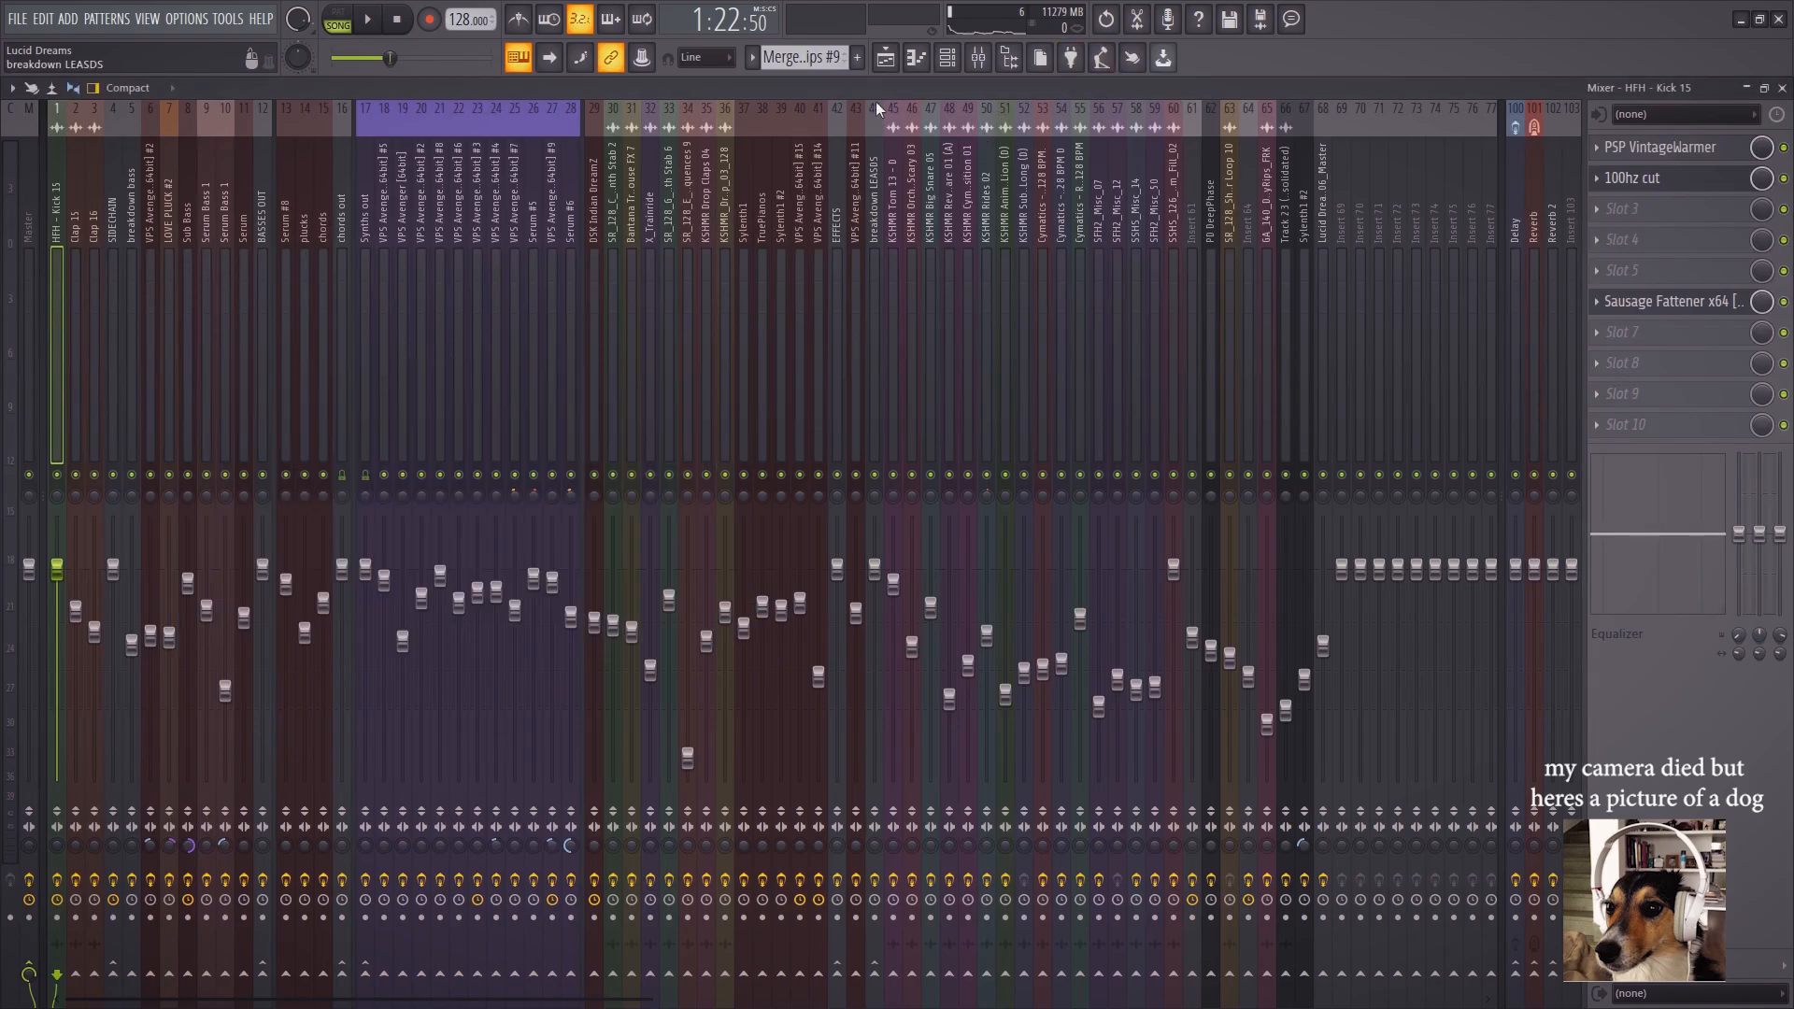
left_click(884, 58)
scroll(547, 547, "down", 4)
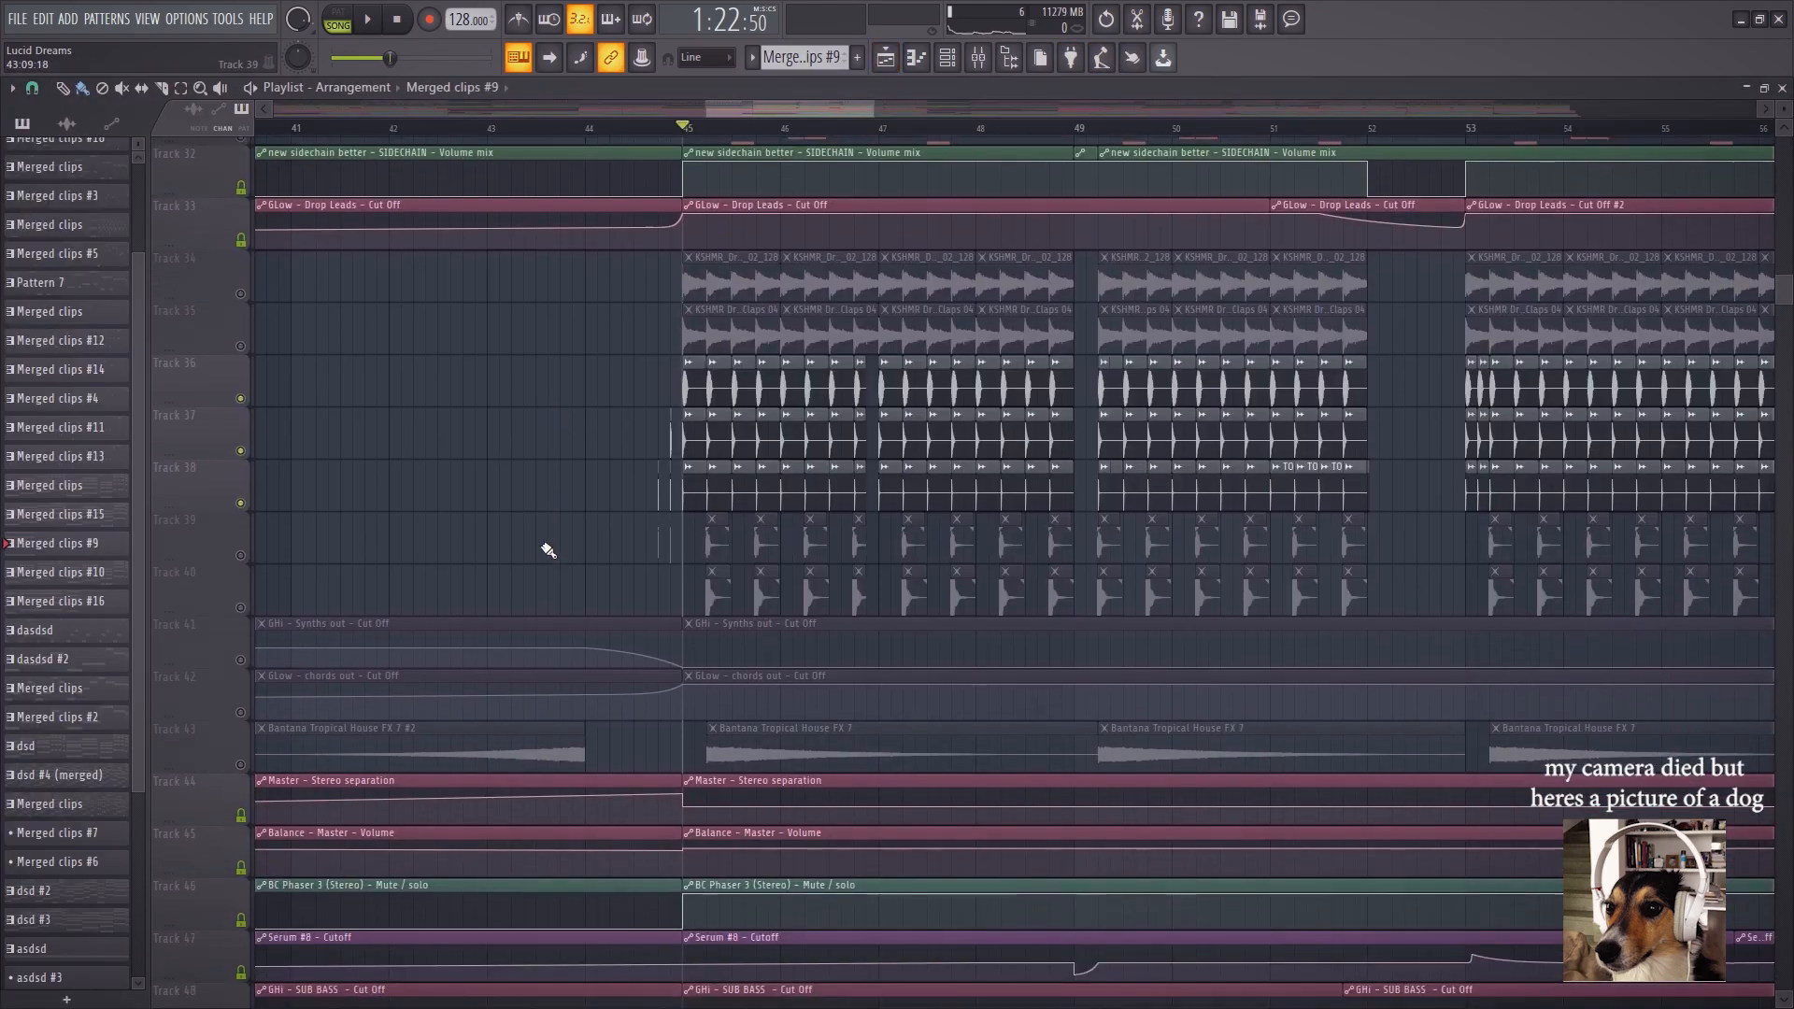
Solo Track 39, play its clap from bar 45 while watching the mixer levels, and select the Clap 15 mixer channel
right_click(241, 524)
left_click_drag(477, 534, 412, 565)
key("space")
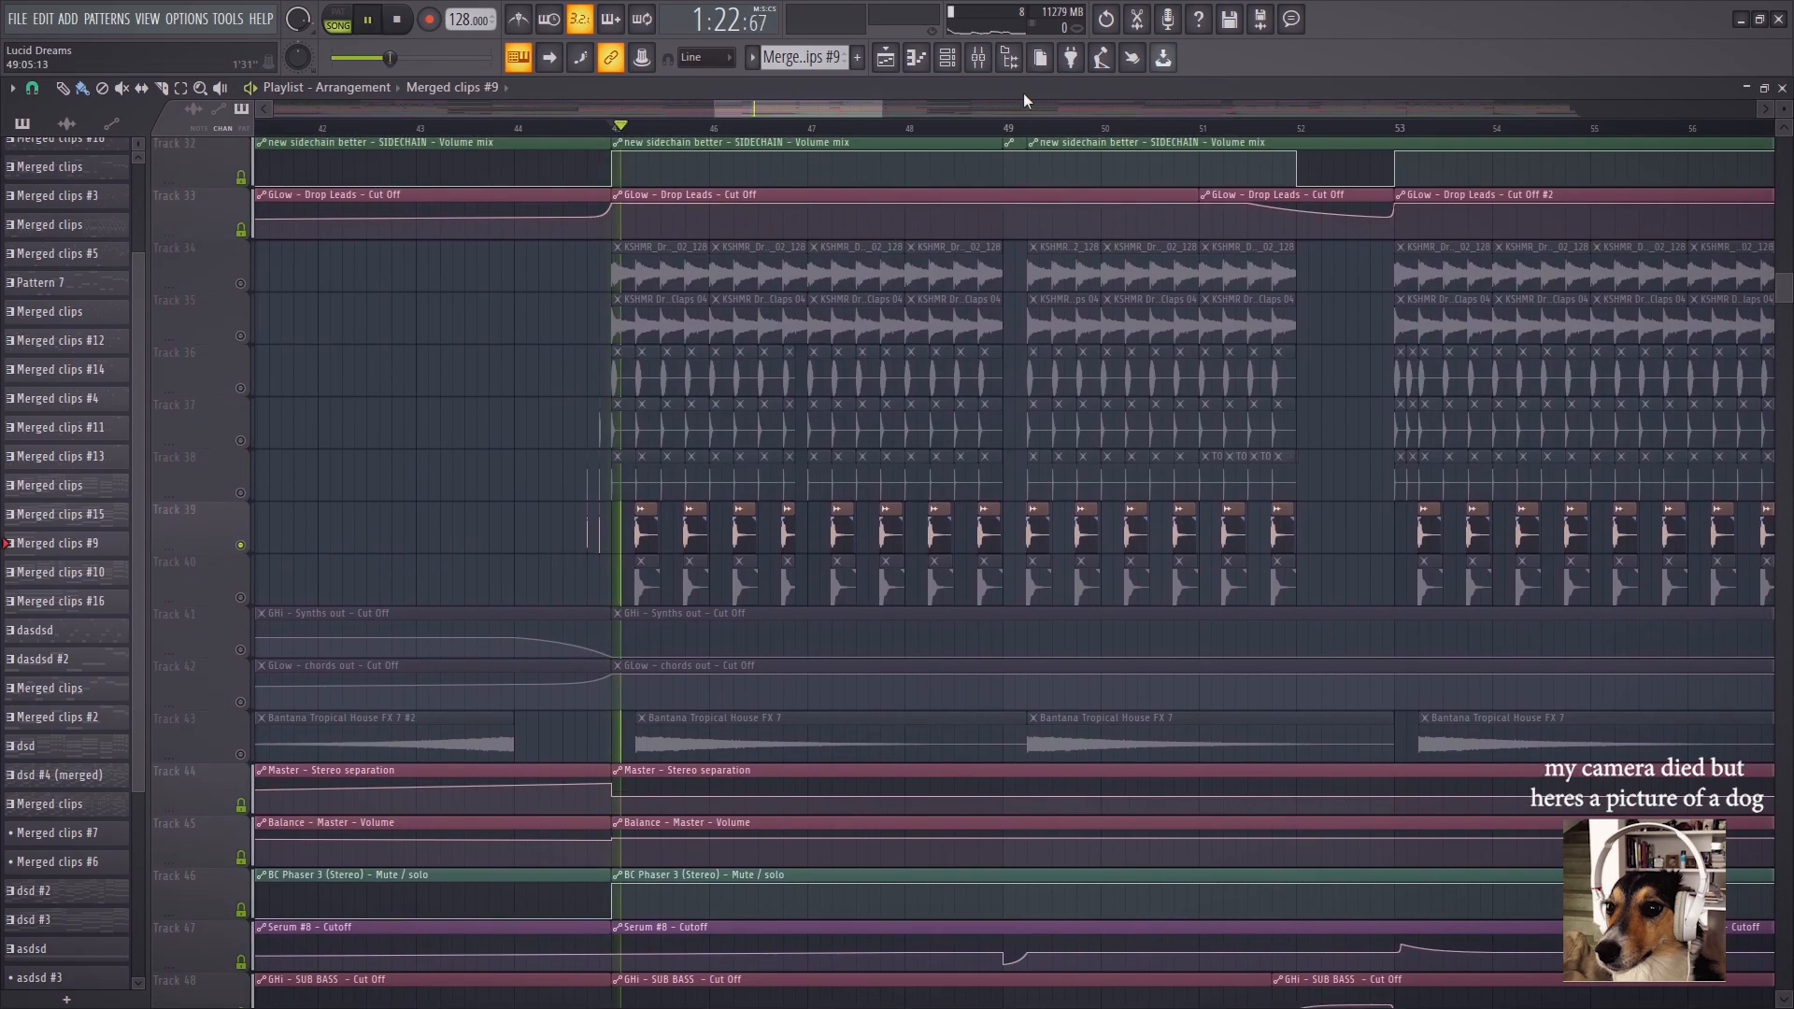
left_click(978, 58)
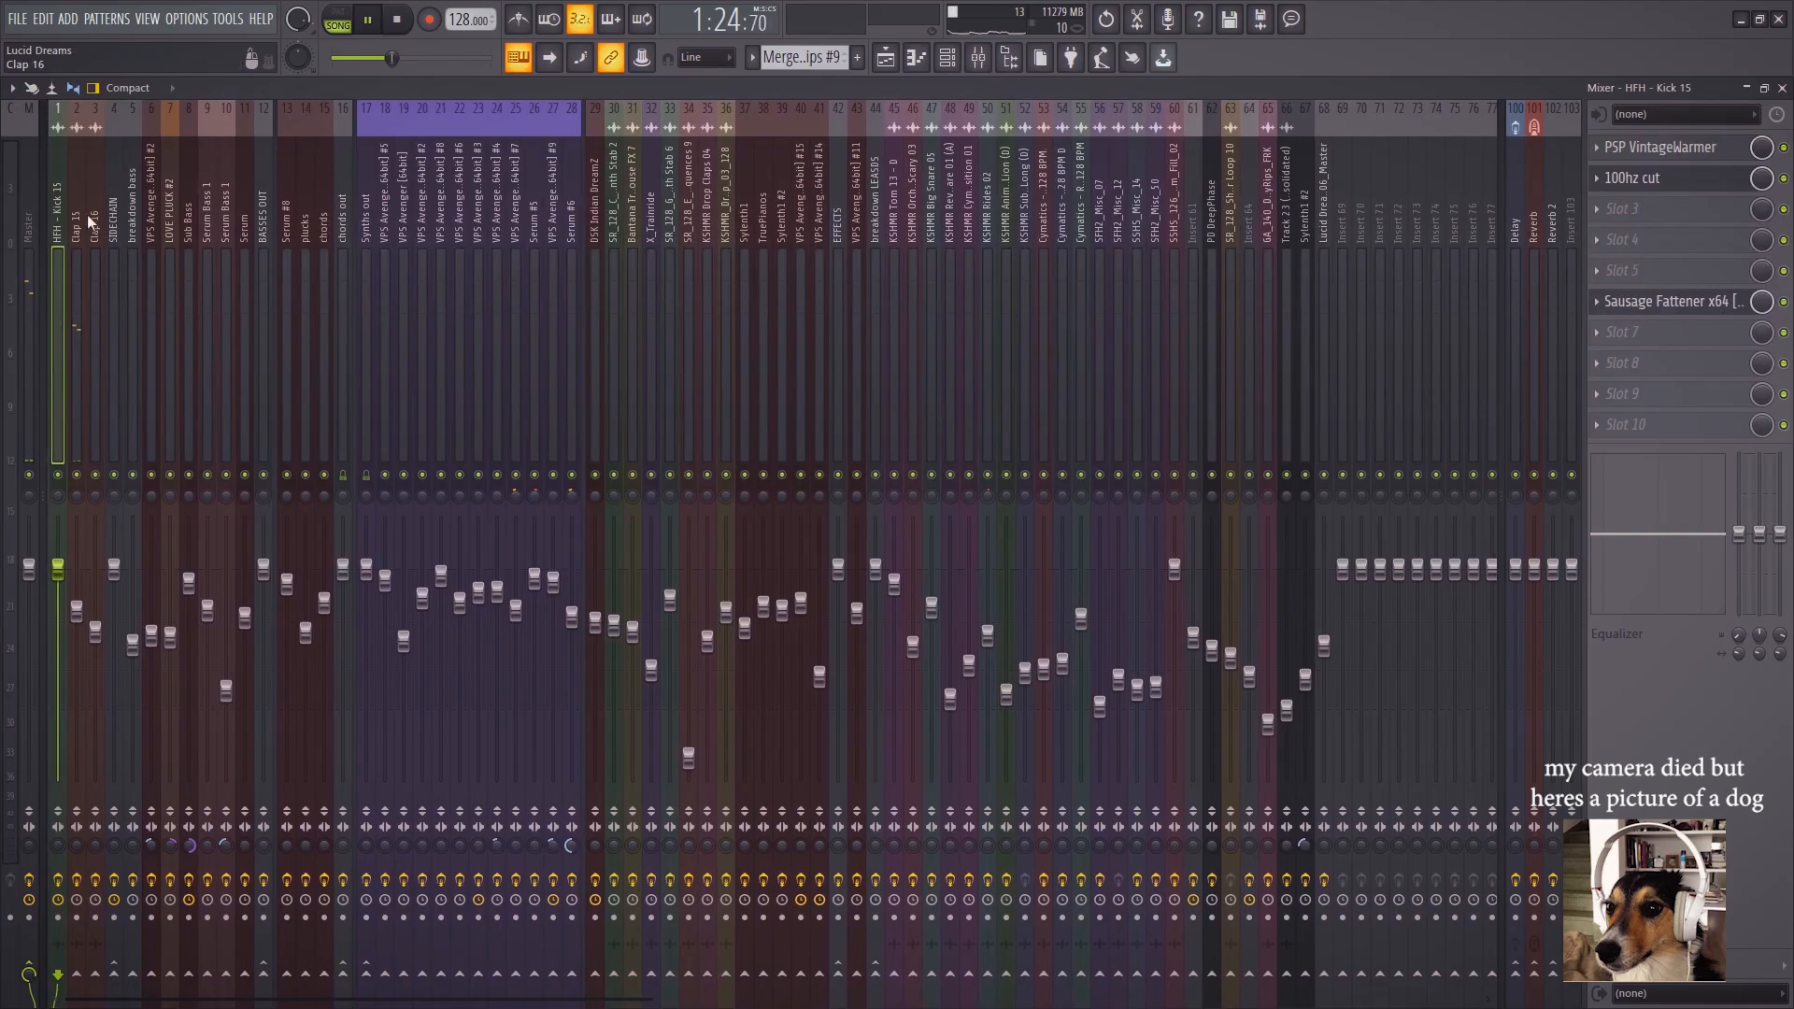
left_click(82, 217)
key("space")
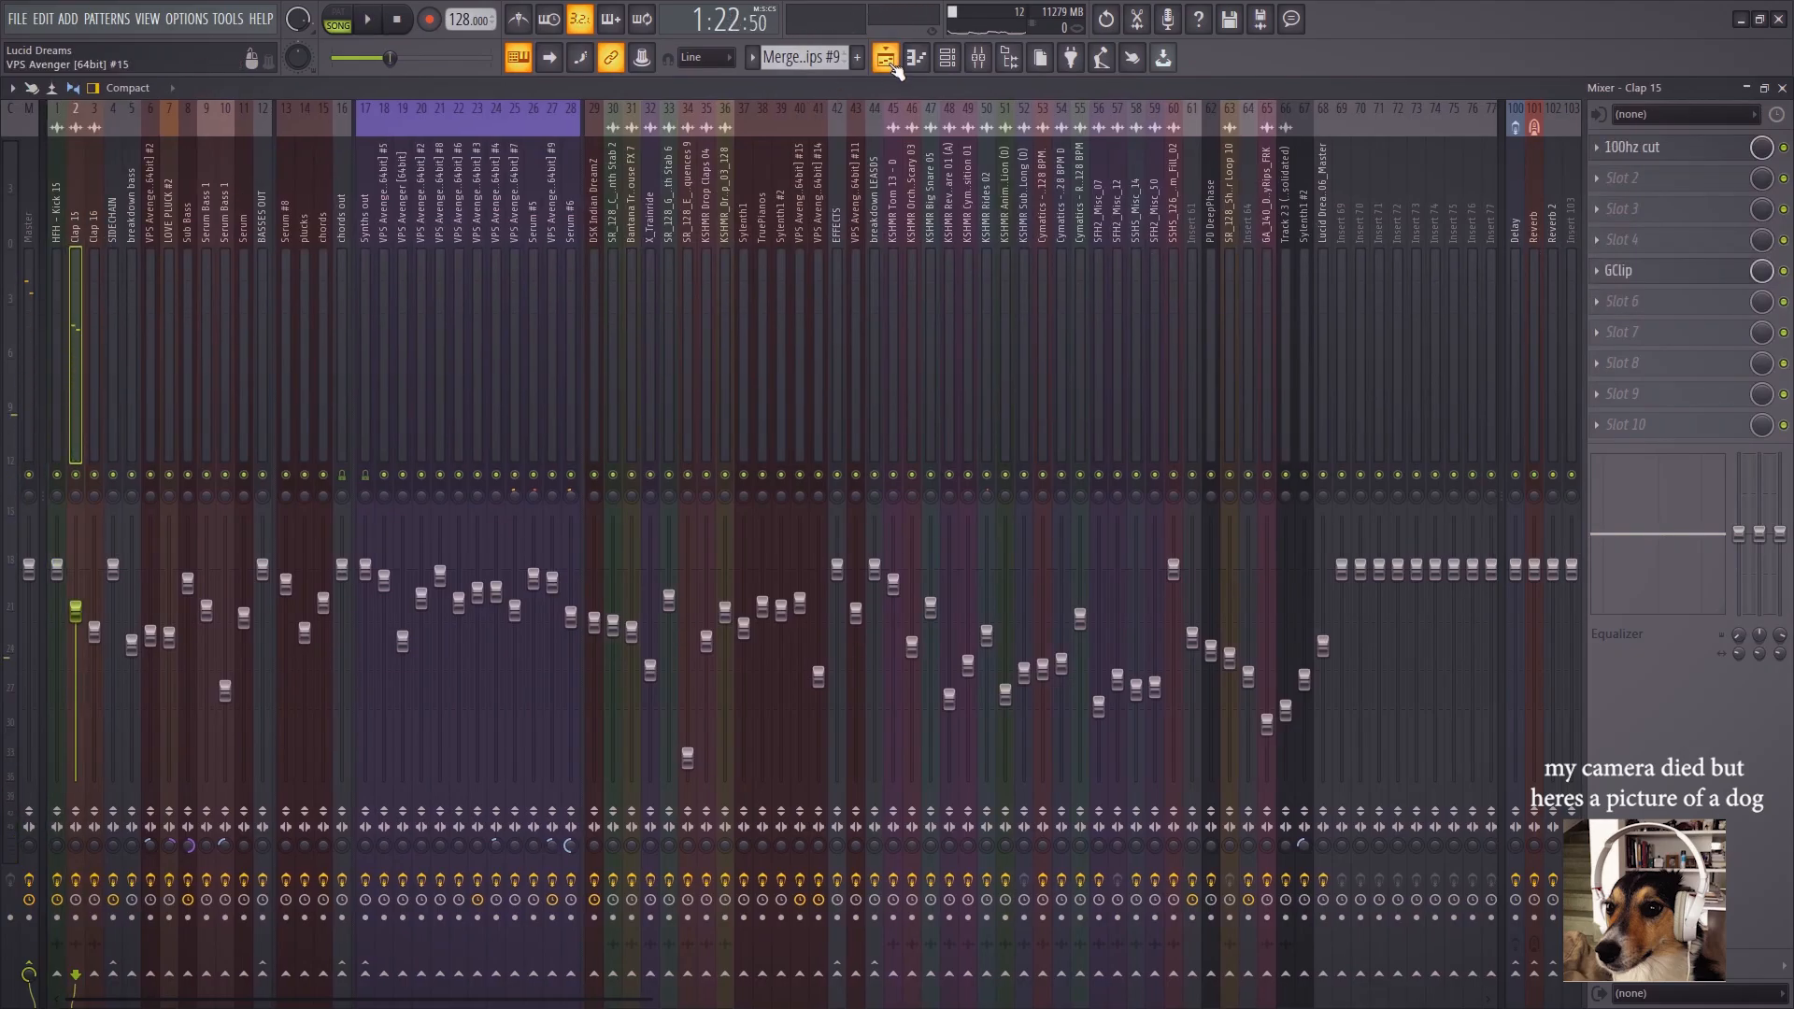
Examine the 100hz cut effect on the Clap 15 mixer channel
left_click(886, 59)
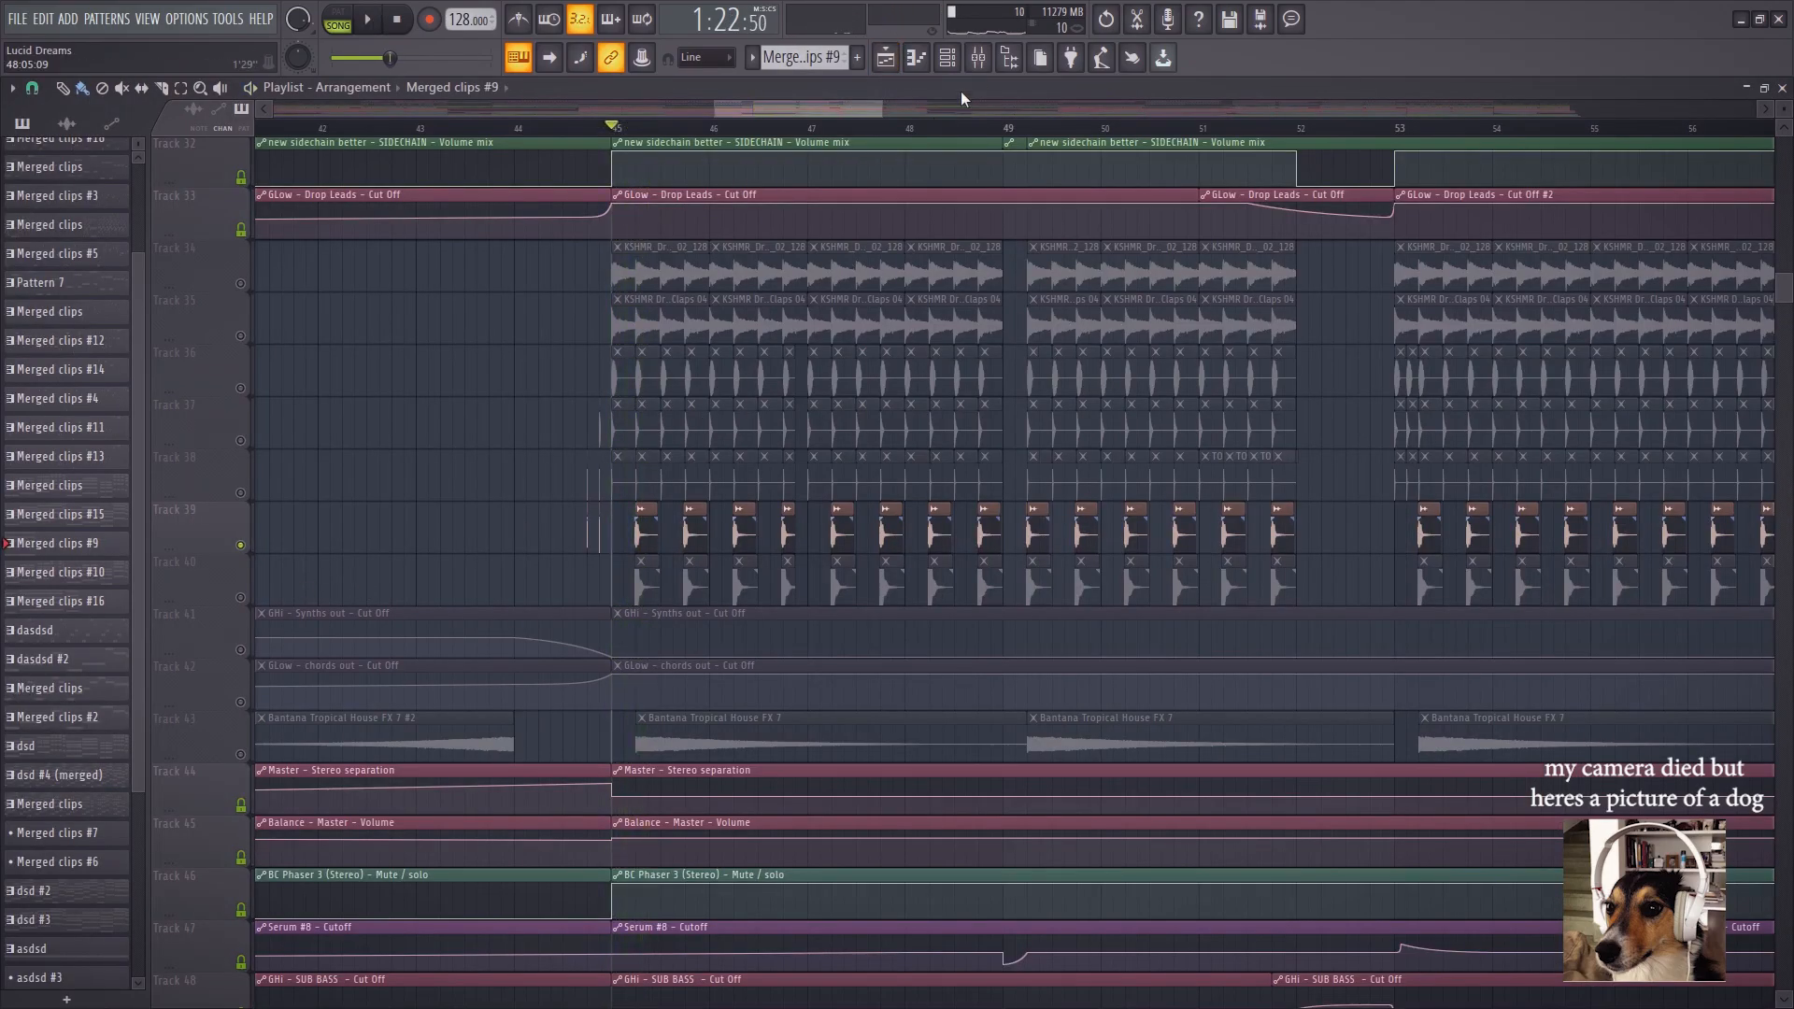
left_click(976, 60)
left_click(1676, 152)
left_click(1676, 152)
key("space")
Play the clap layers from bar 45 while watching the mixer levels, and select the Clap 16 mixer channel
left_click(882, 64)
key("space")
key("F9")
key("space")
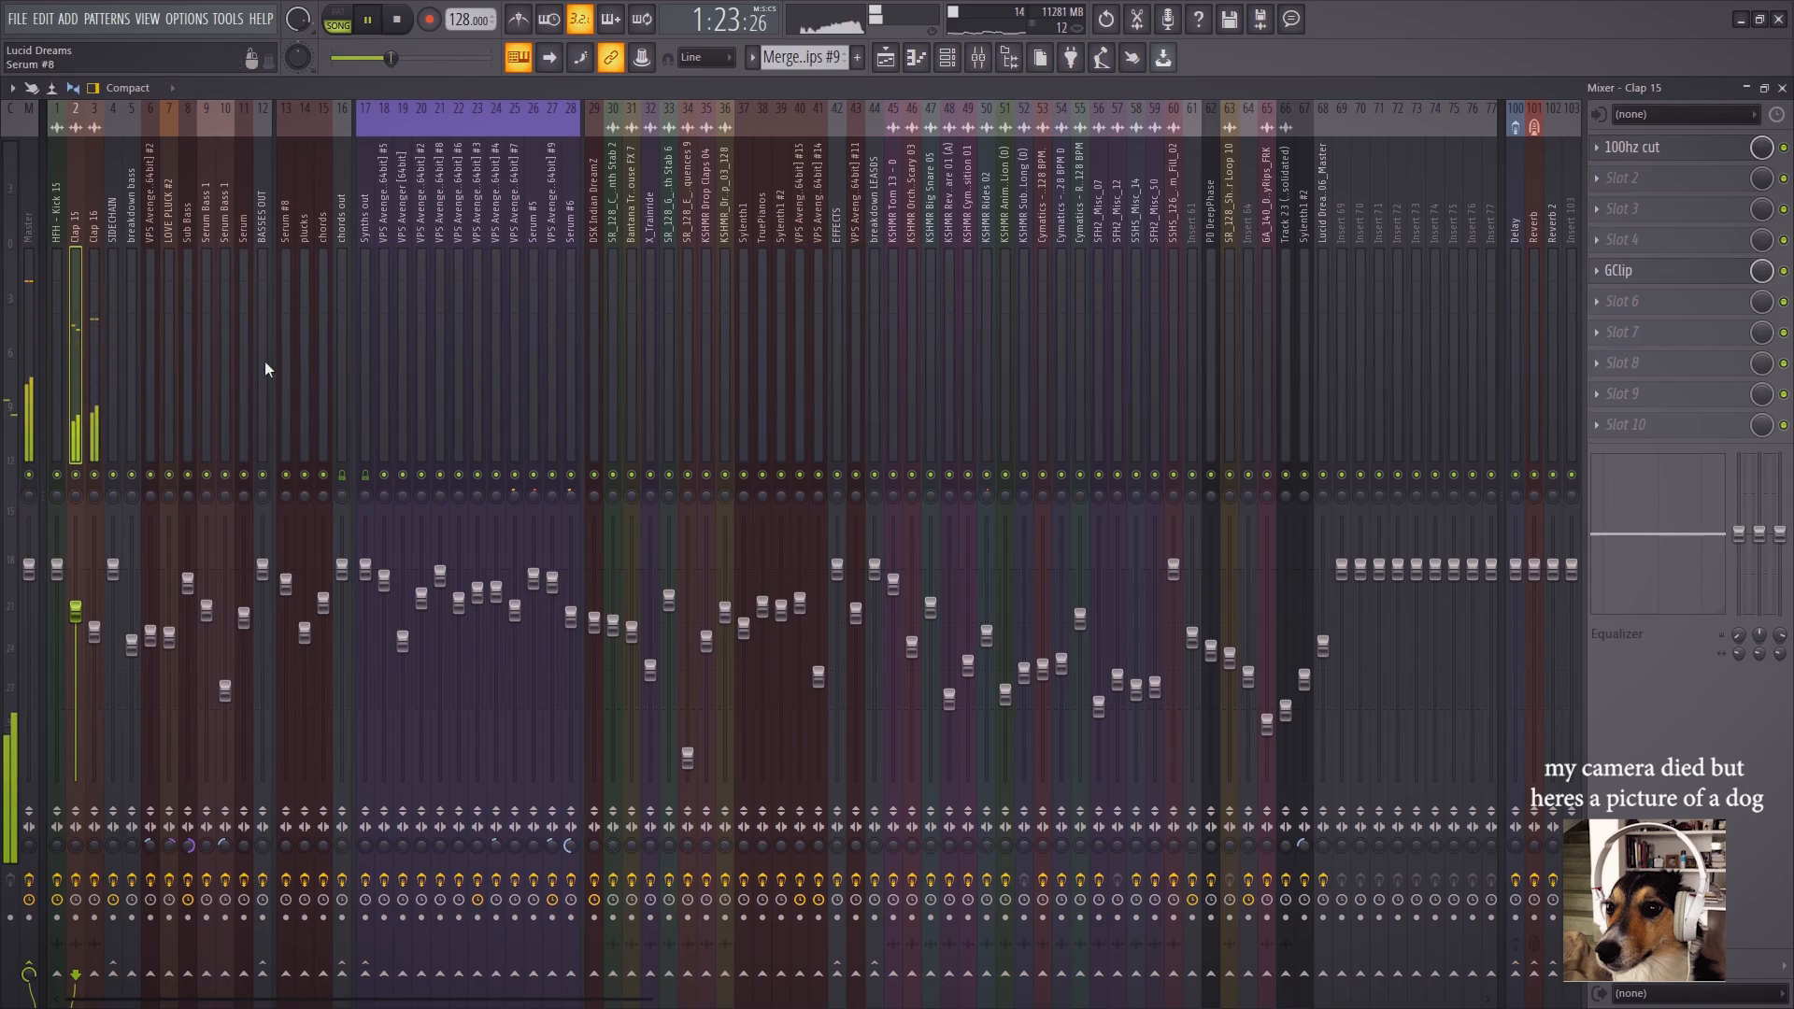
left_click(91, 263)
key("space")
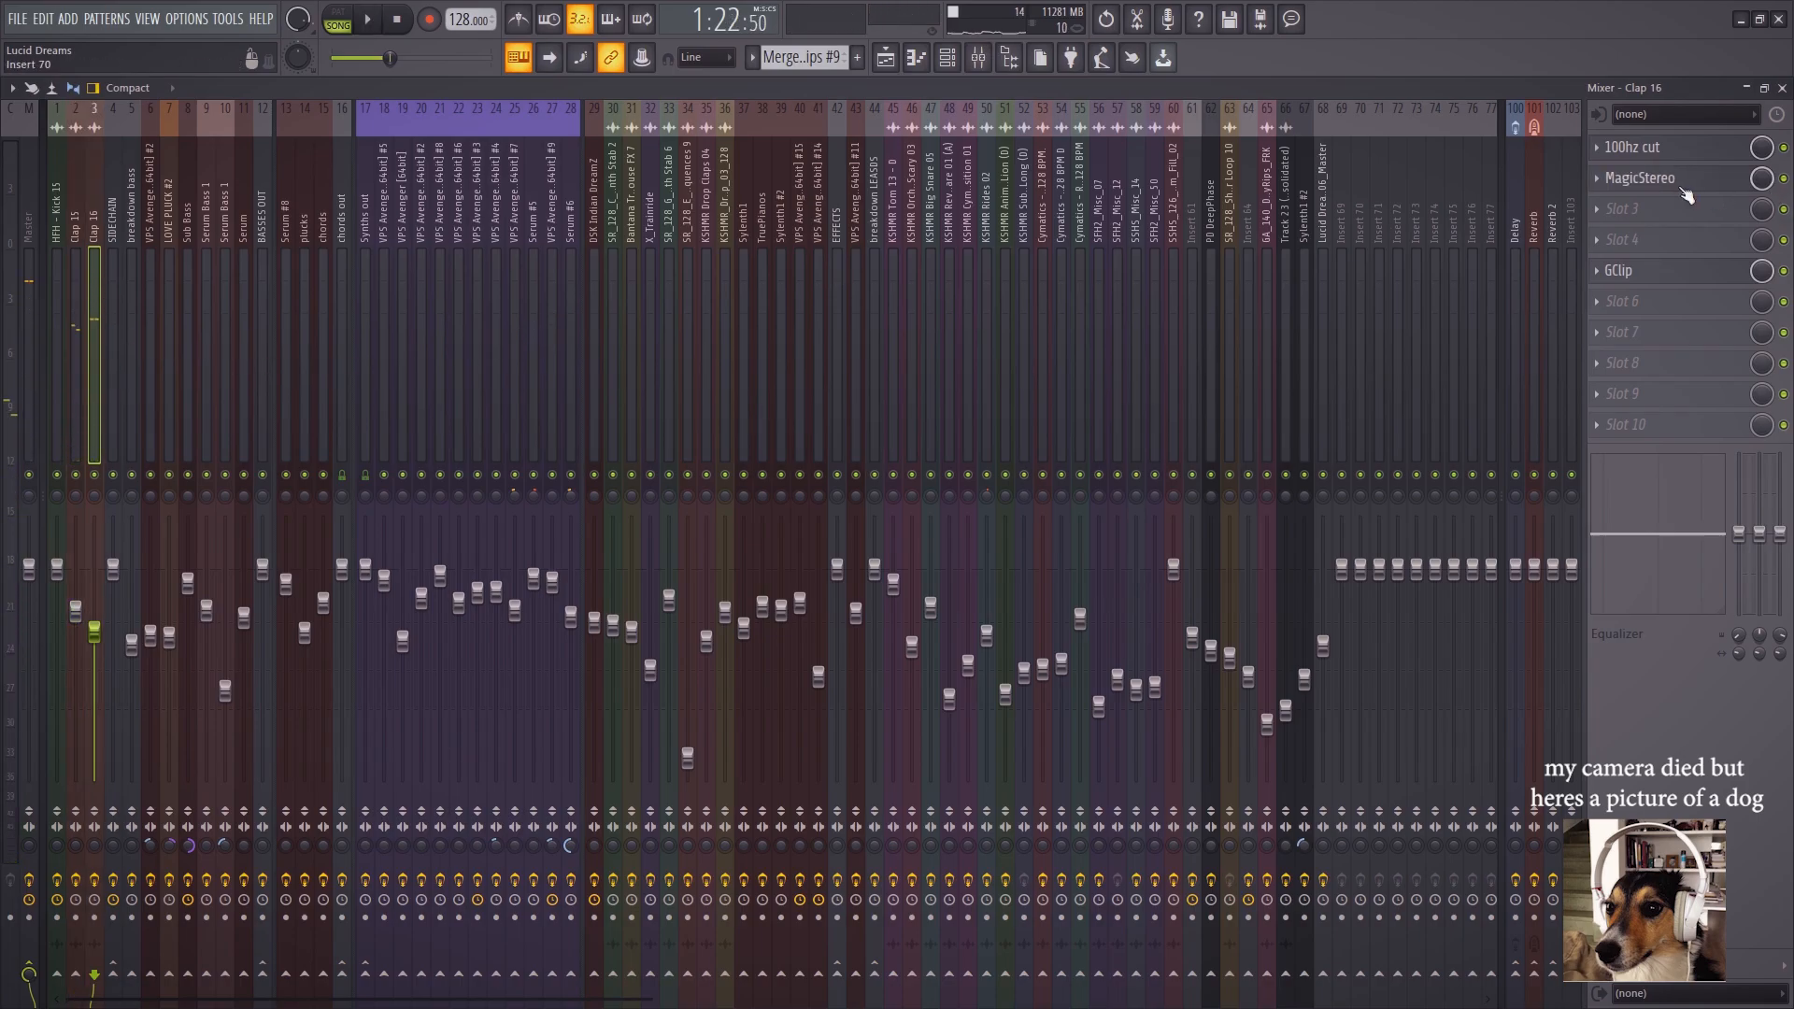
Examine the 100hz cut and GClip settings on the Clap 16 mixer channel
left_click(1669, 151)
left_click(1668, 151)
left_click(1678, 276)
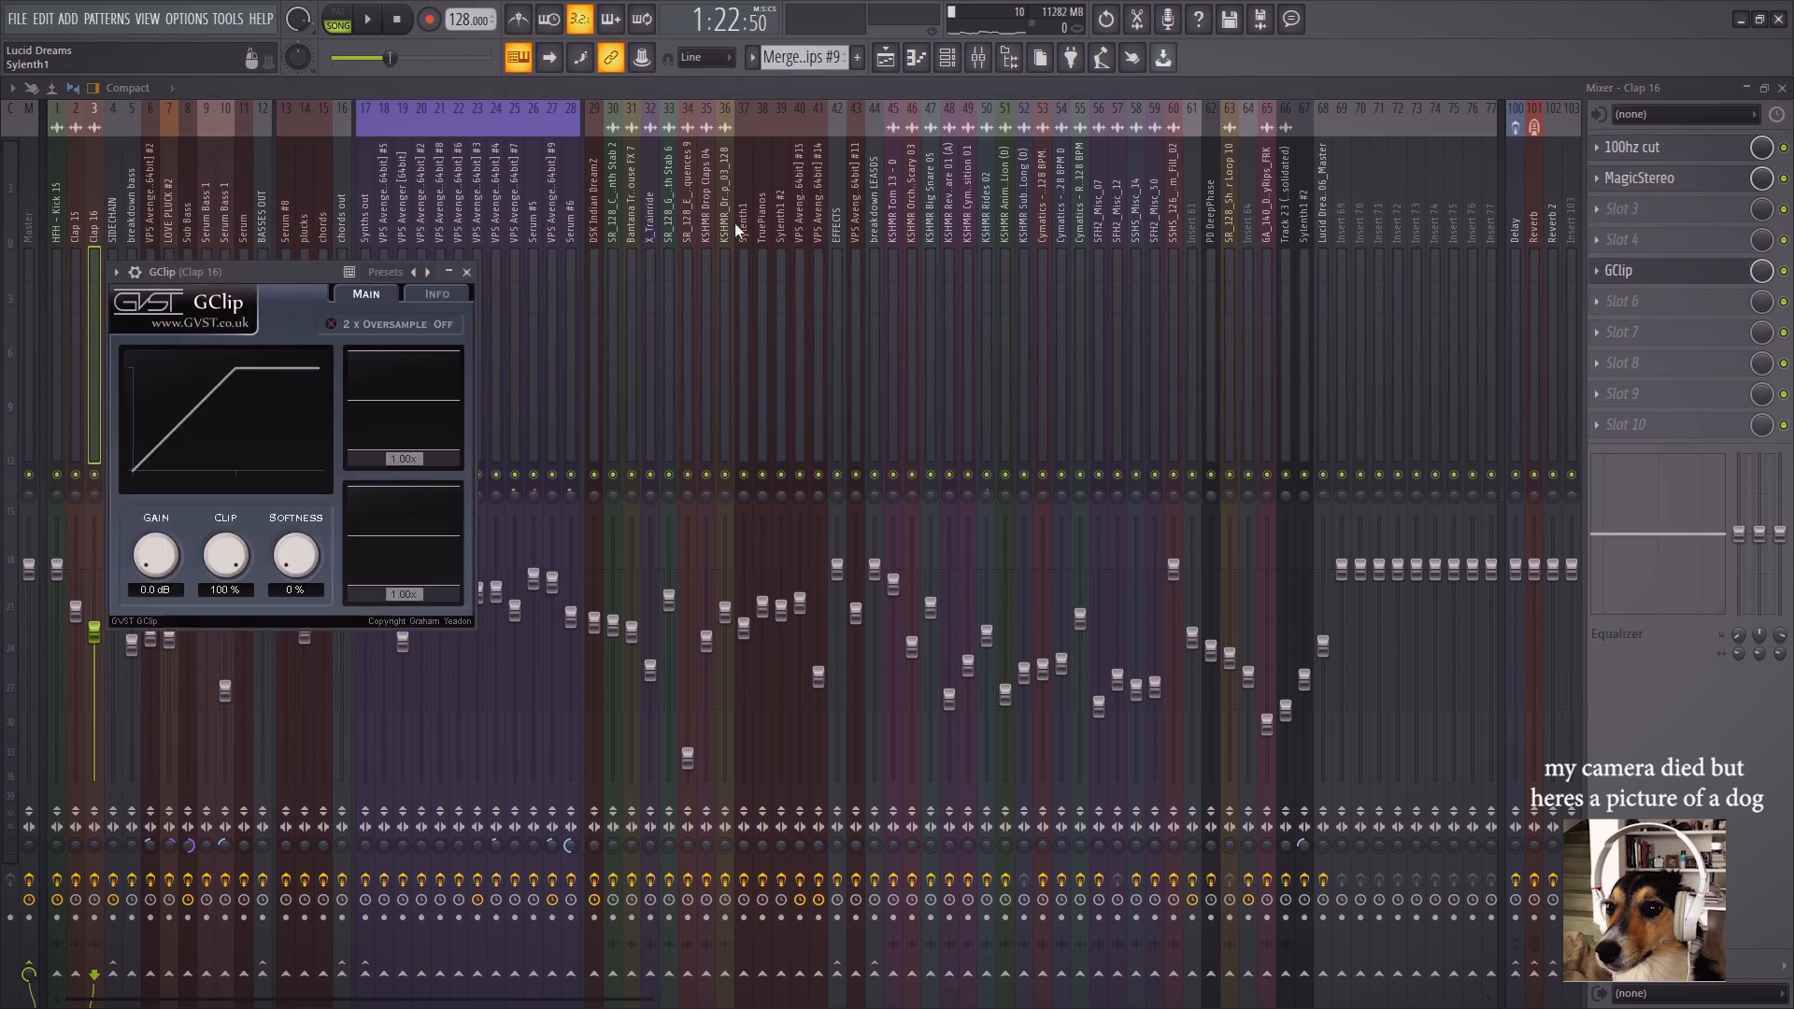
Unmute tracks 36, 37 and 38 in the playlist and play the drop from bar 45
left_click(885, 64)
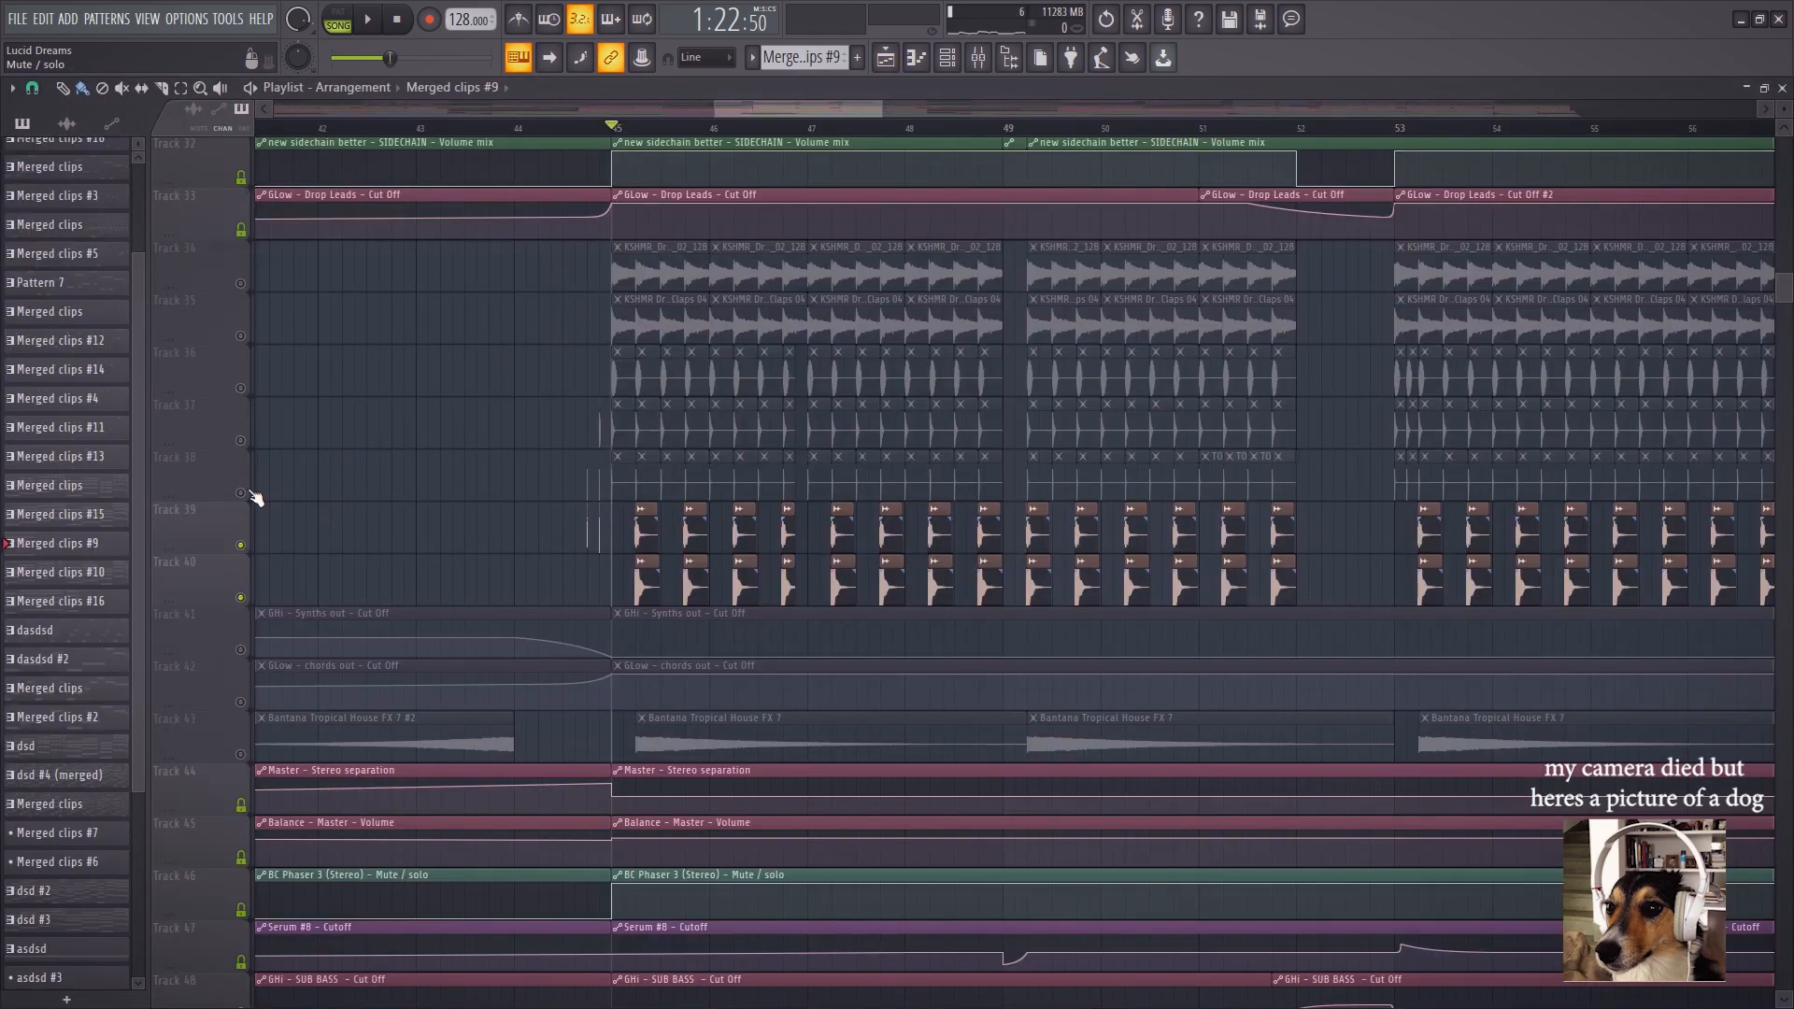
left_click(240, 492)
left_click(240, 440)
left_click(240, 388)
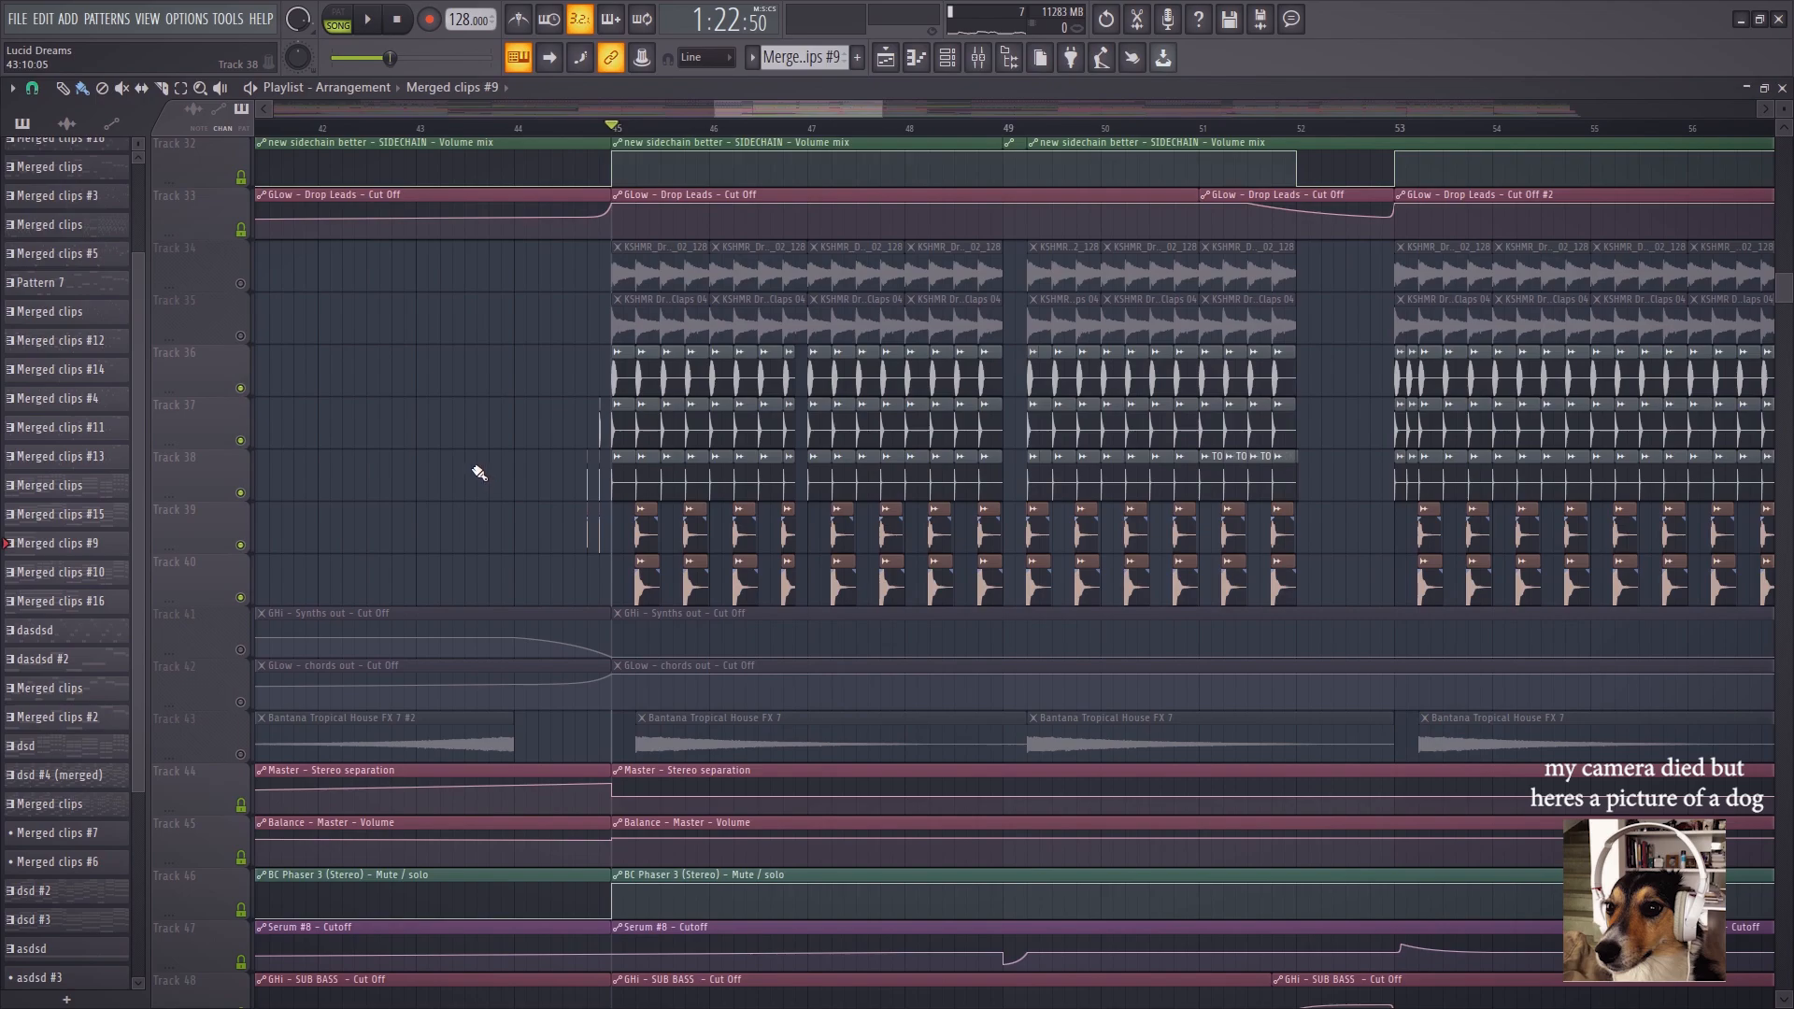
key("space")
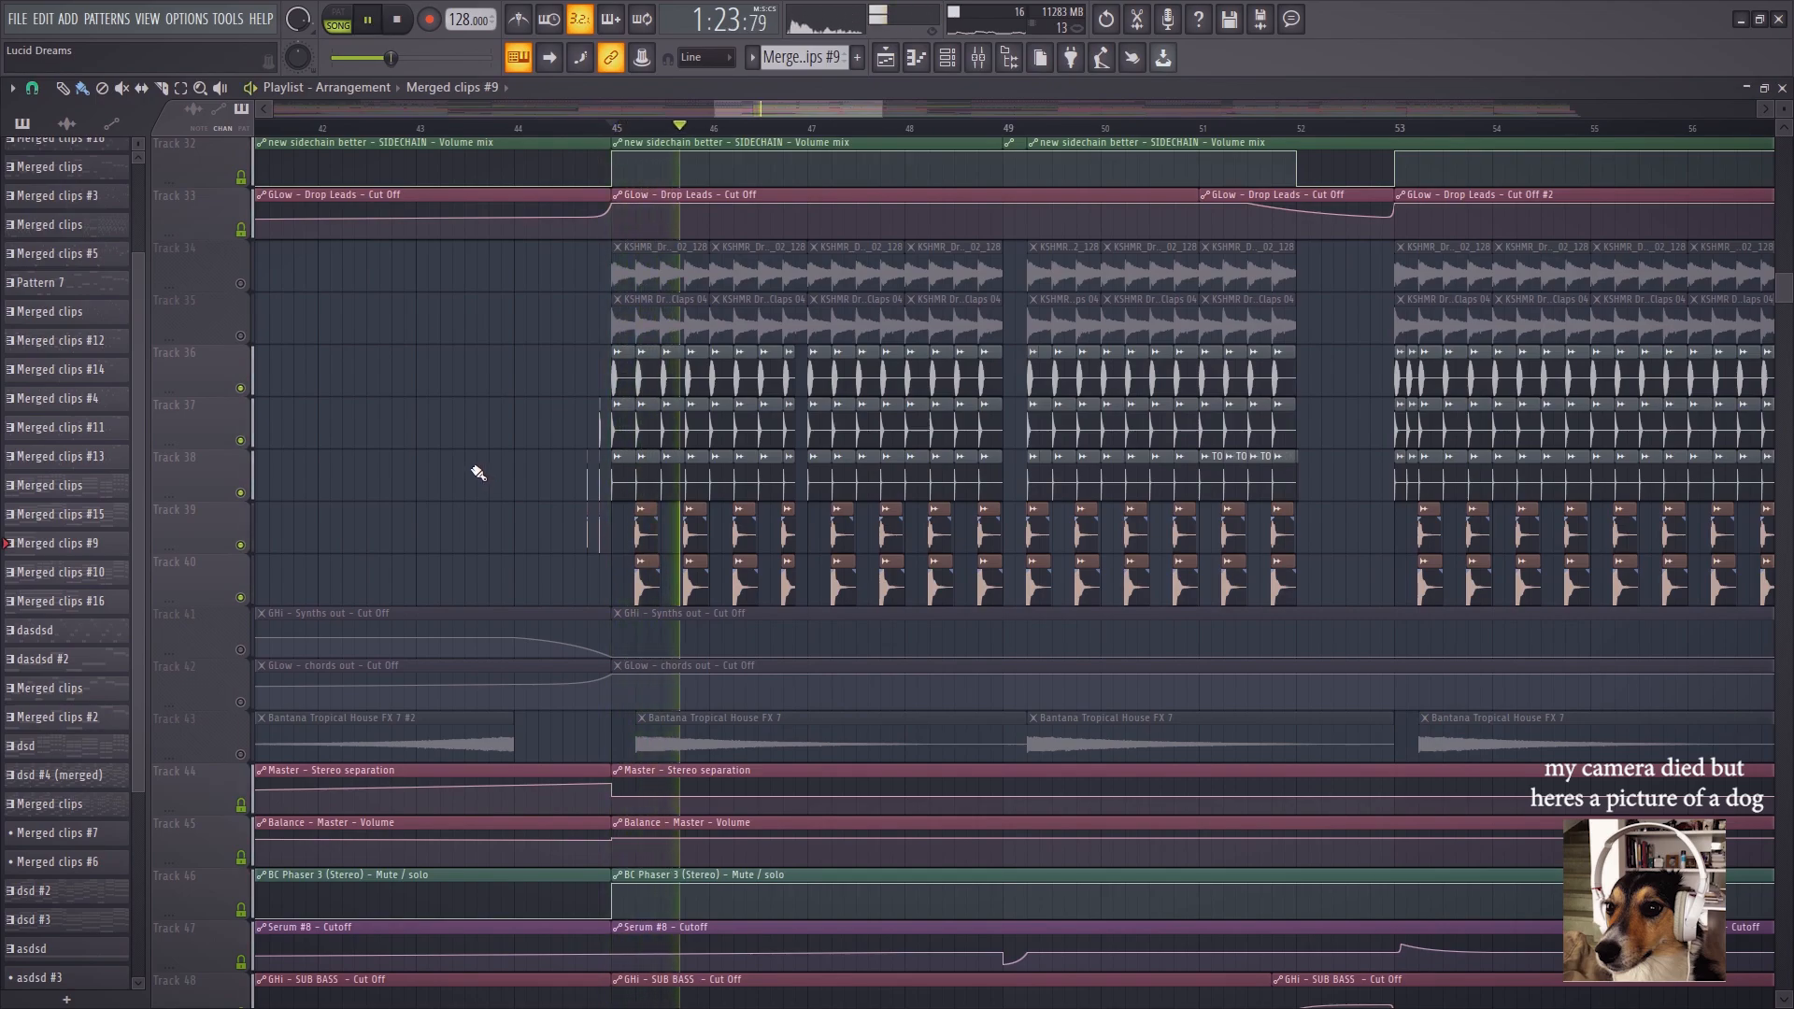
key("space")
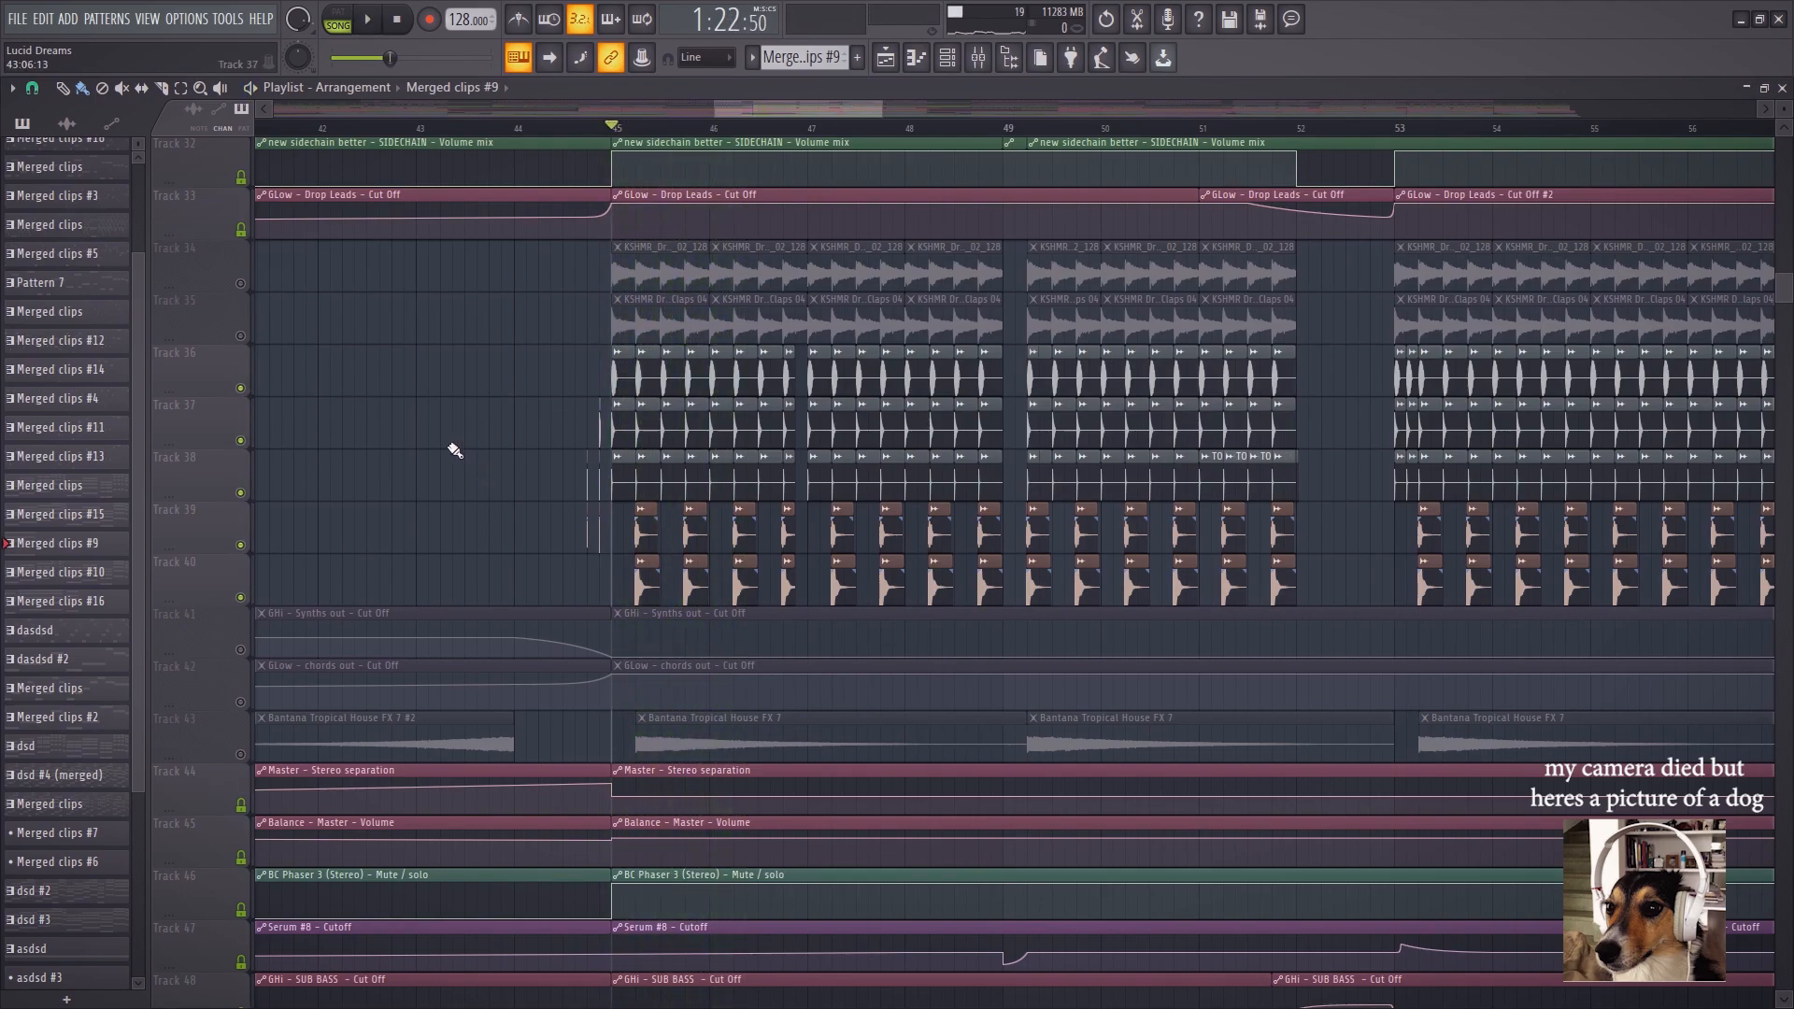
Unmute track 35 and view the sample settings of its KSHMR Drop Claps 04 clip
left_click(240, 335)
double_click(659, 318)
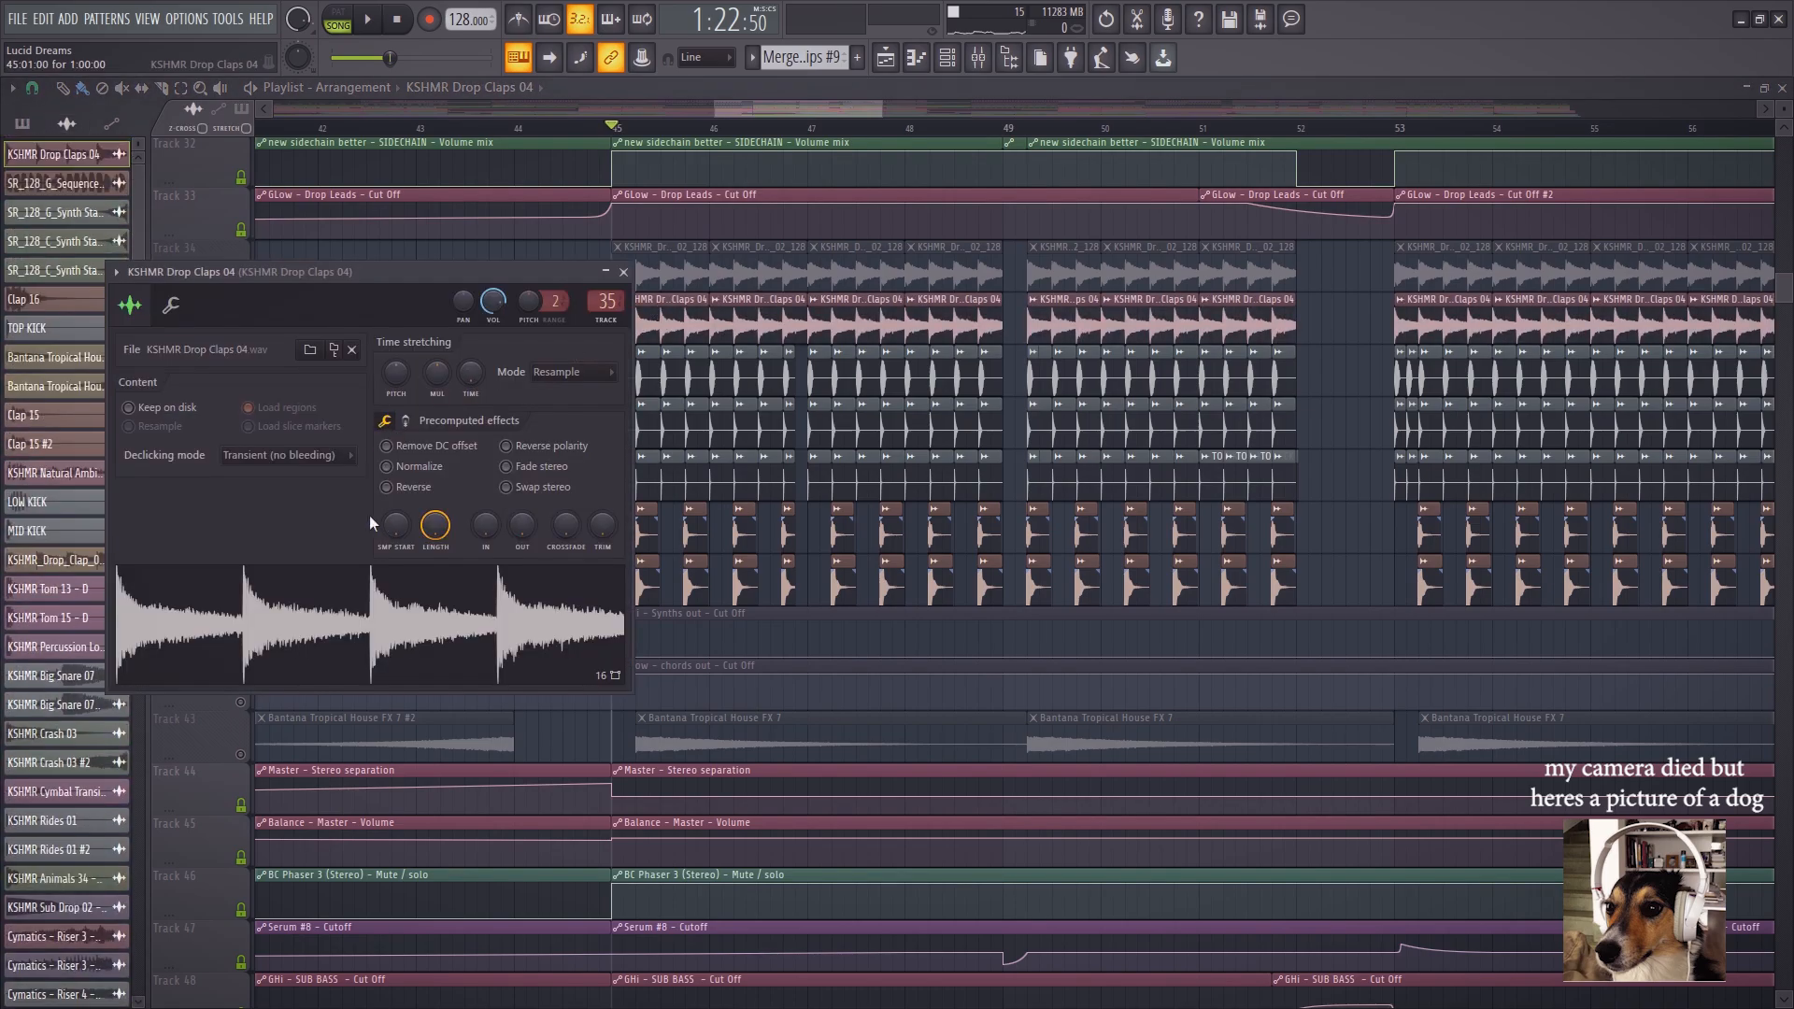
left_click(626, 272)
Inspect the Fruity parametric EQ 2 on the KSHMR Drop Claps 04 mixer track
left_click(979, 58)
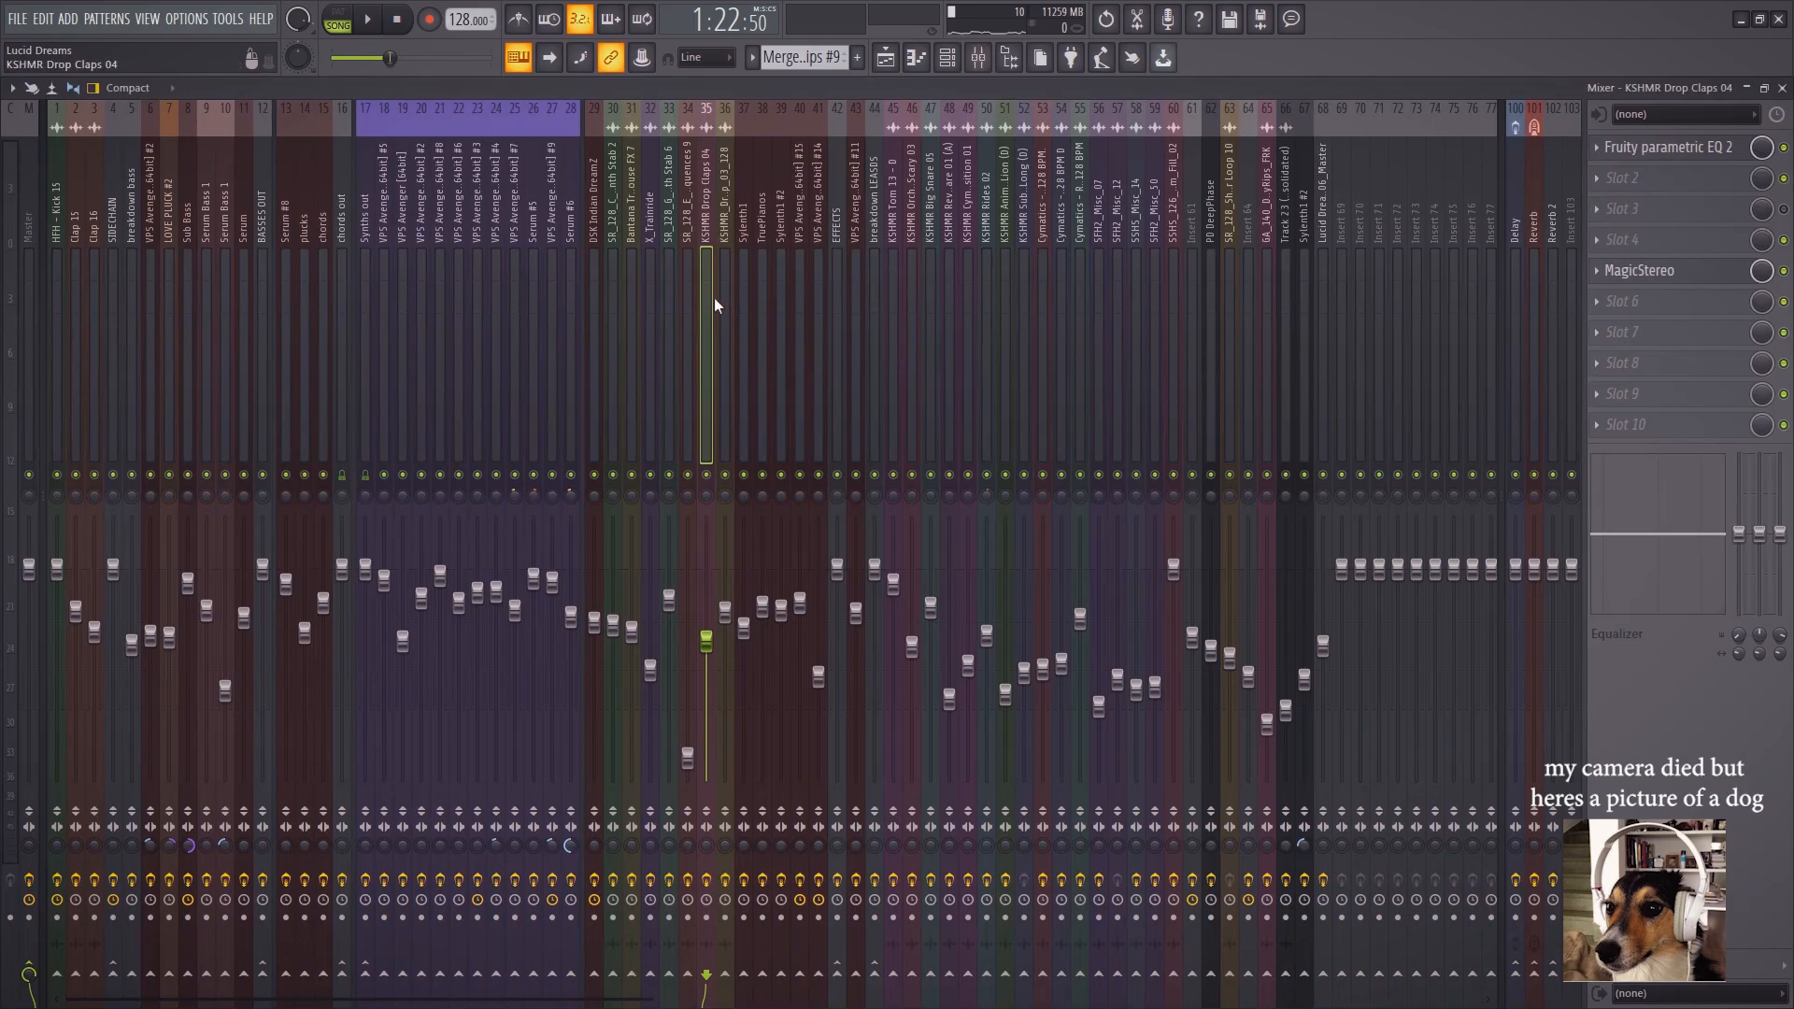
left_click(1665, 150)
left_click(1667, 154)
left_click(1663, 155)
Play the drop from bar 45 in the playlist with the KSHMR Drop Claps 04 track active
left_click(889, 58)
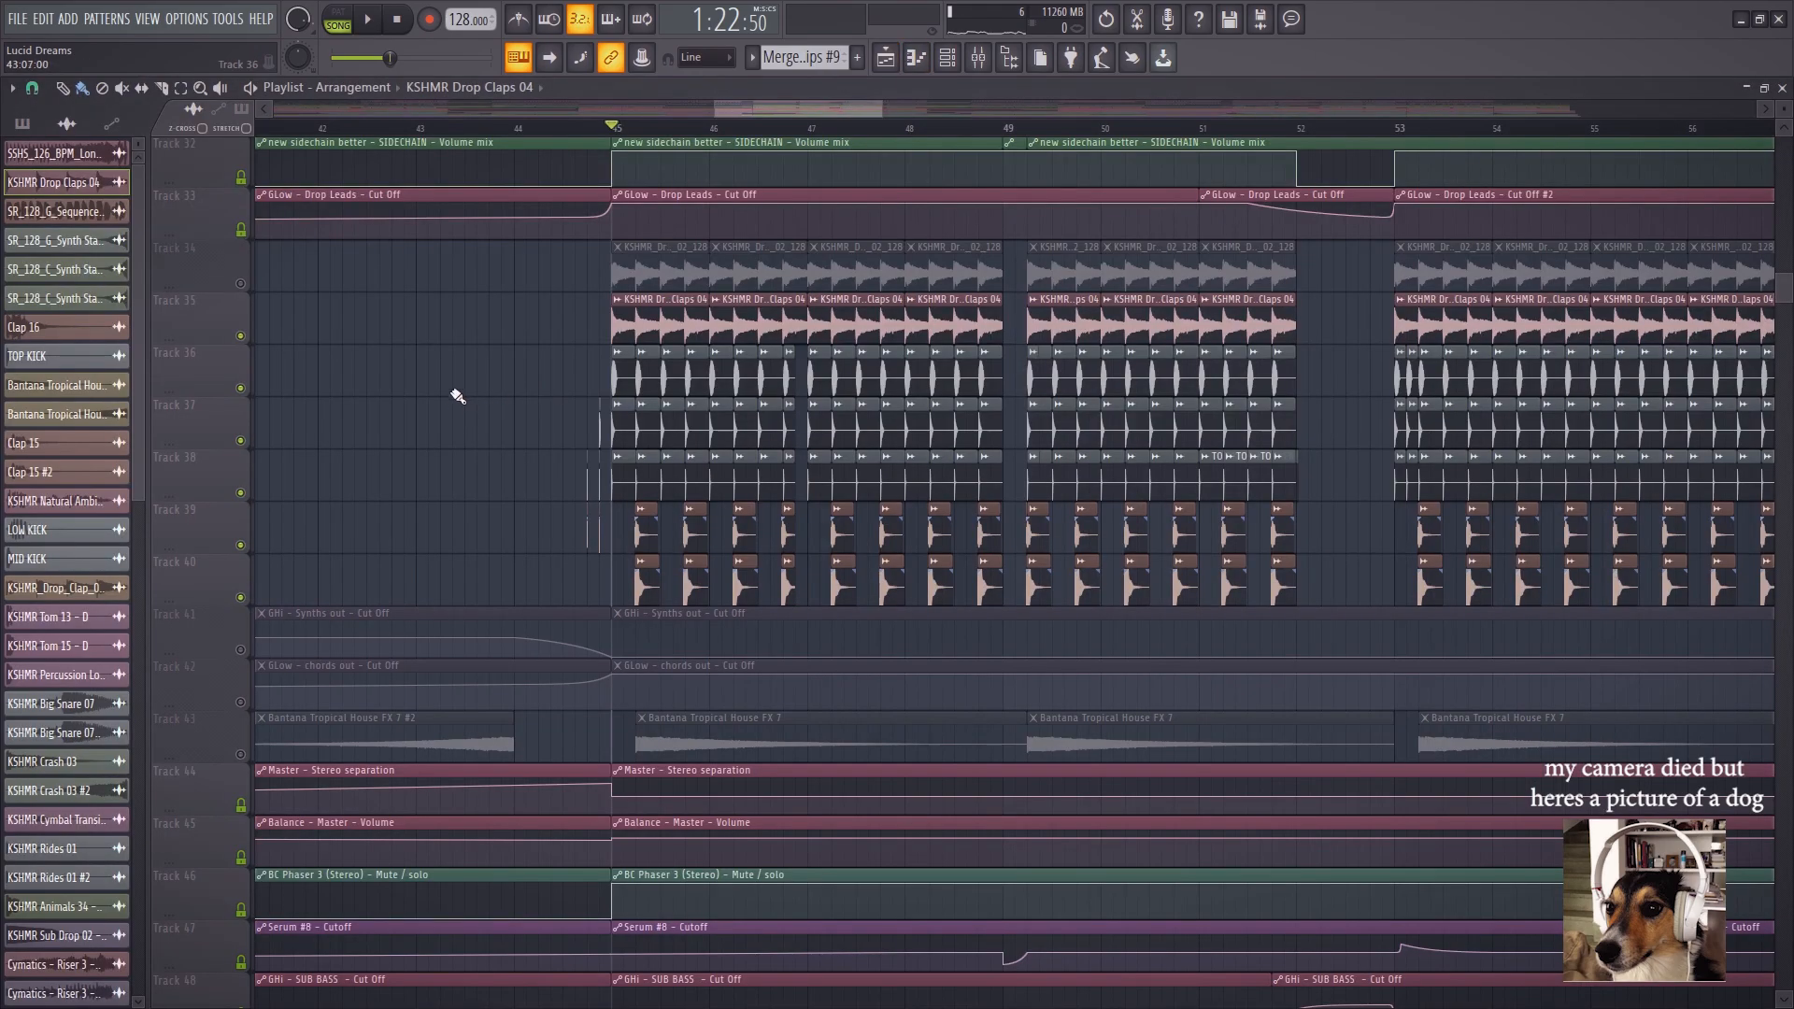
key("space")
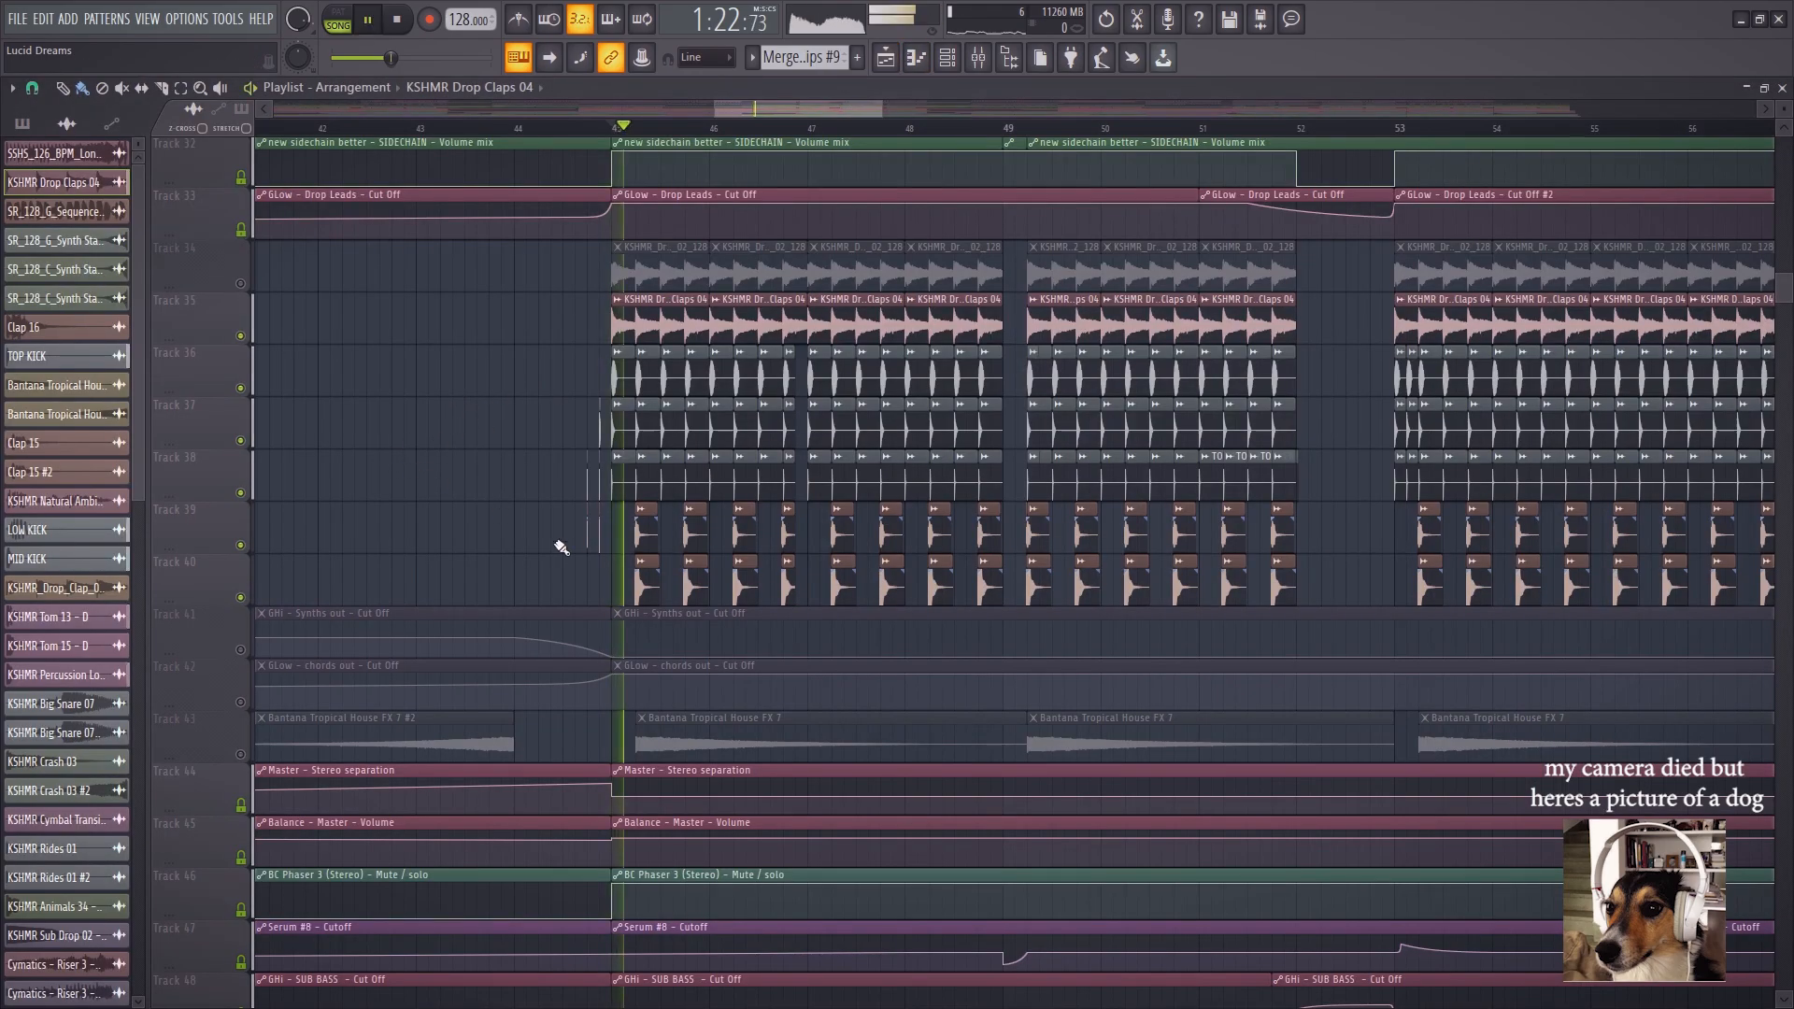
key("space")
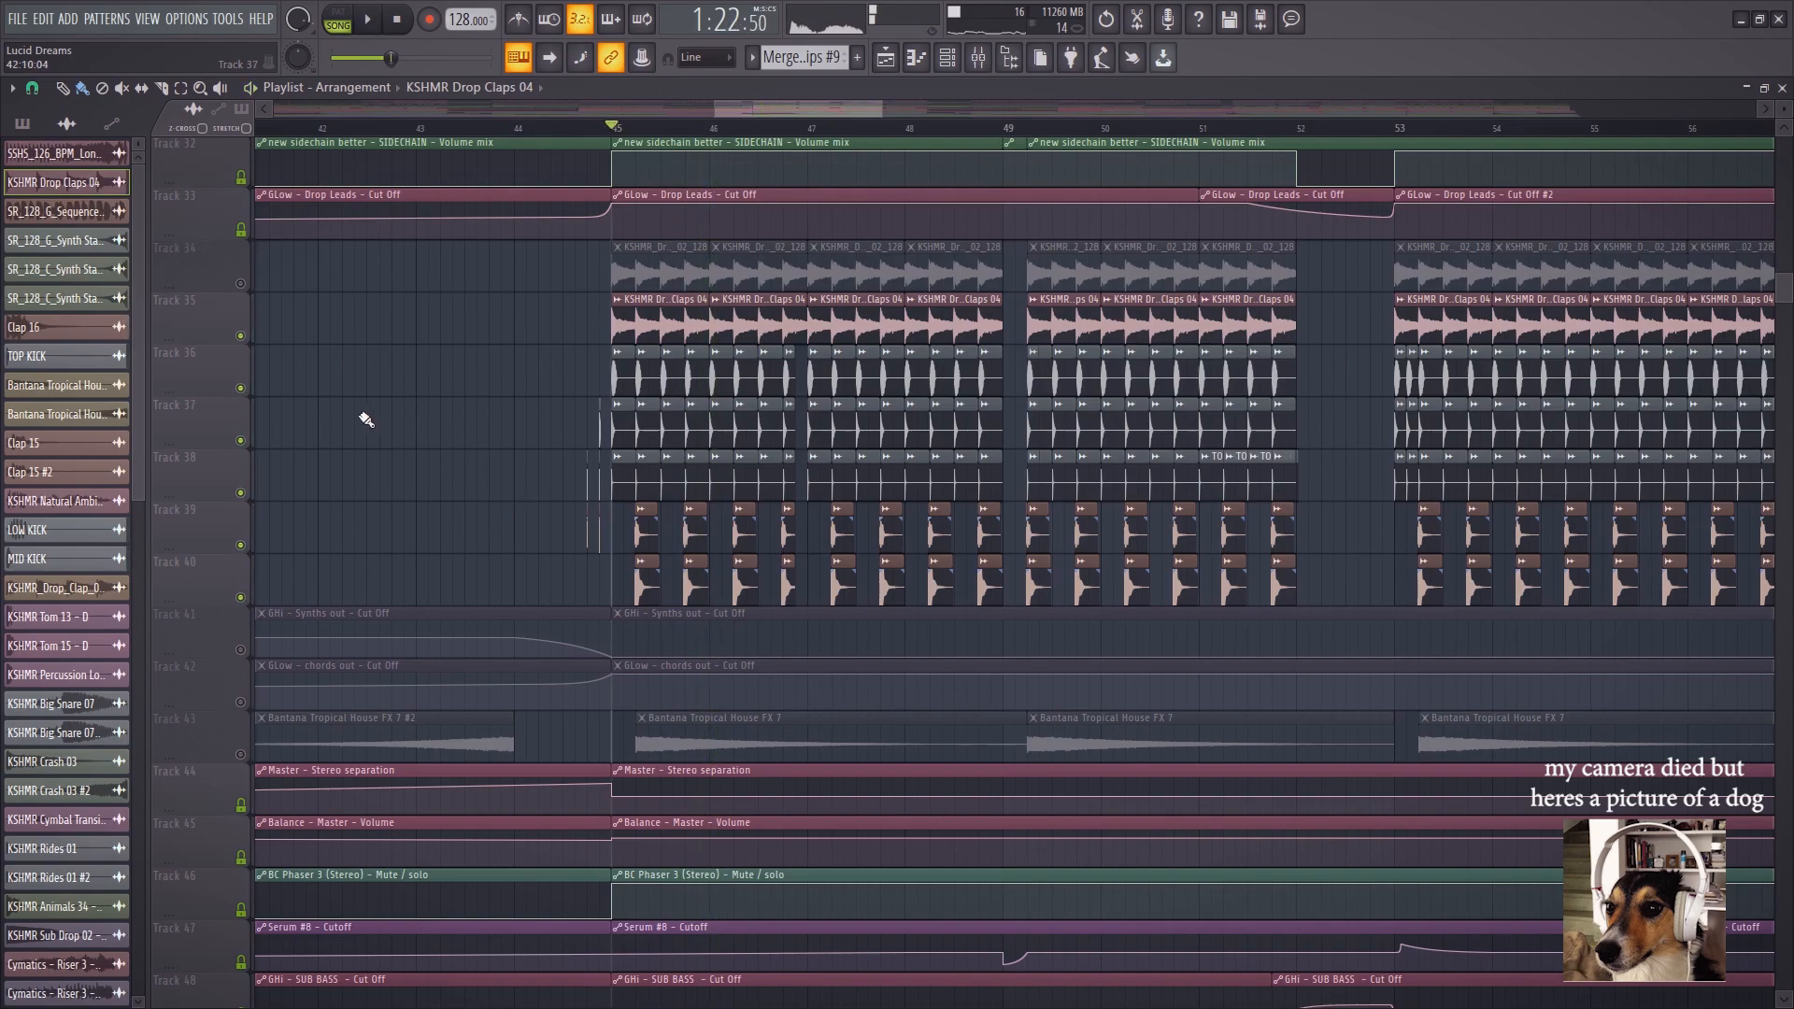
Mute track 35, unmute the KSHMR_Drop_Clap loop on track 34 and play the drop
left_click(241, 336)
left_click(242, 282)
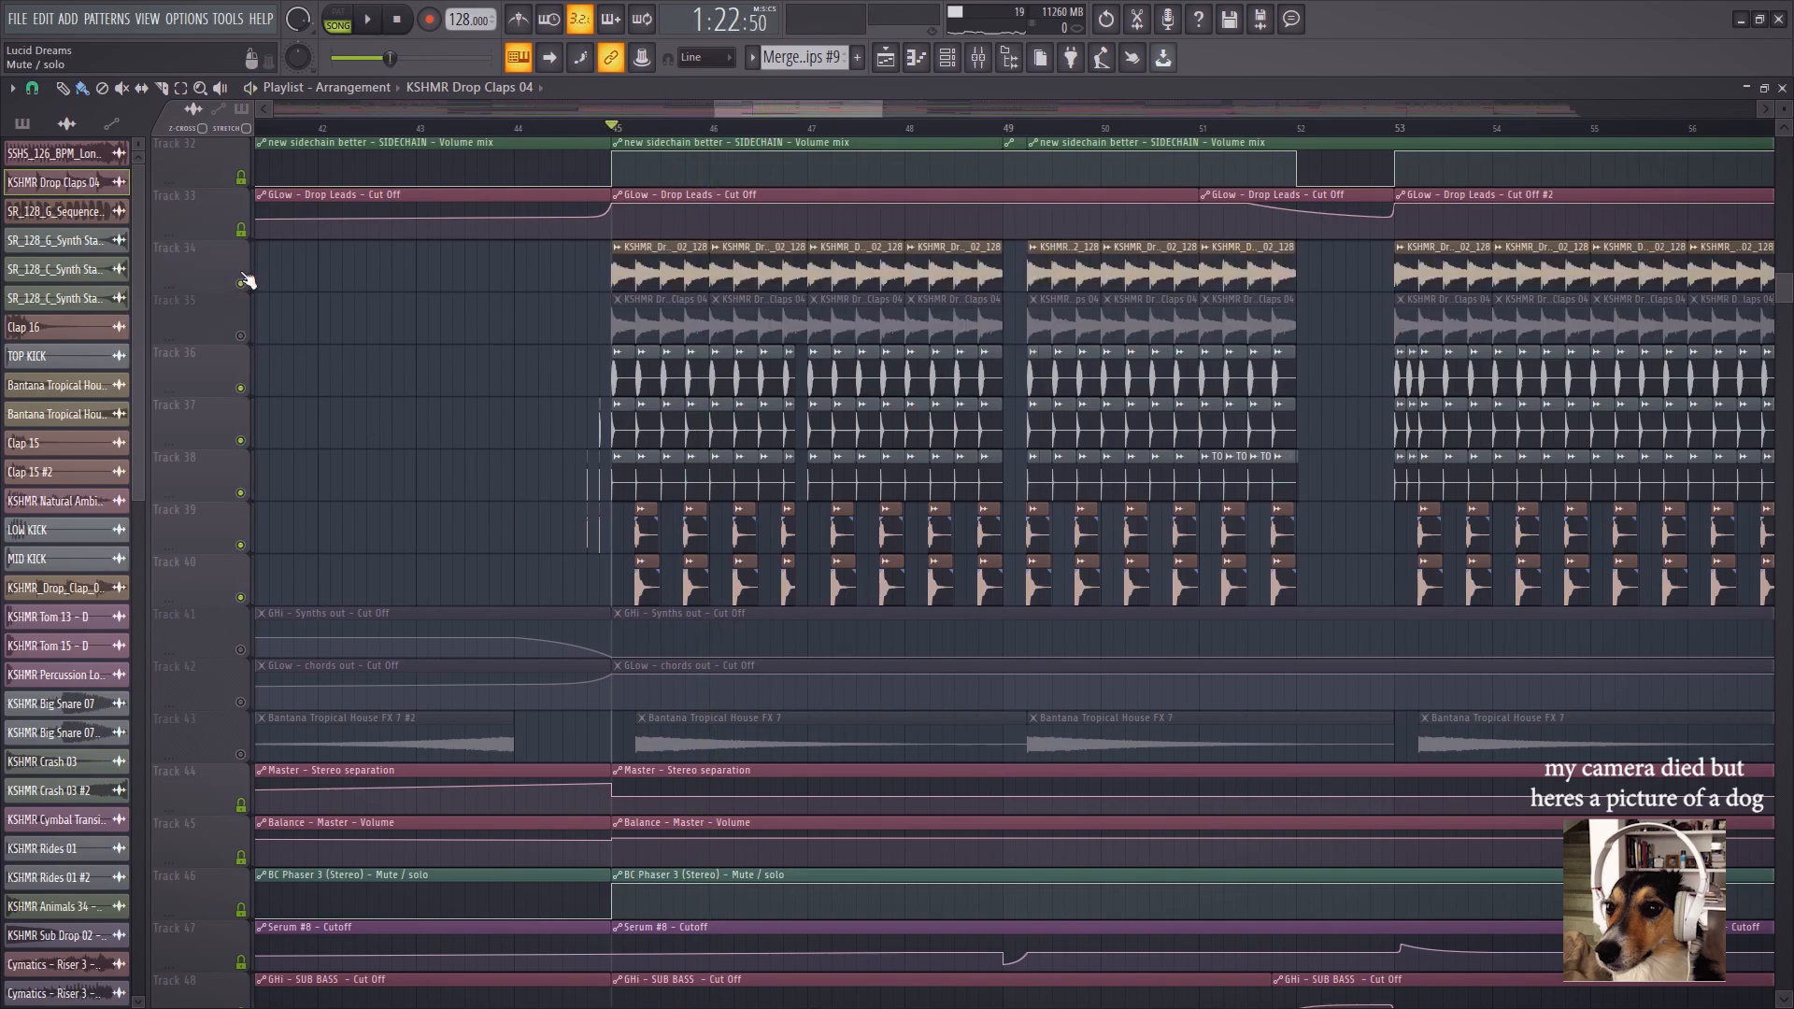
key("space")
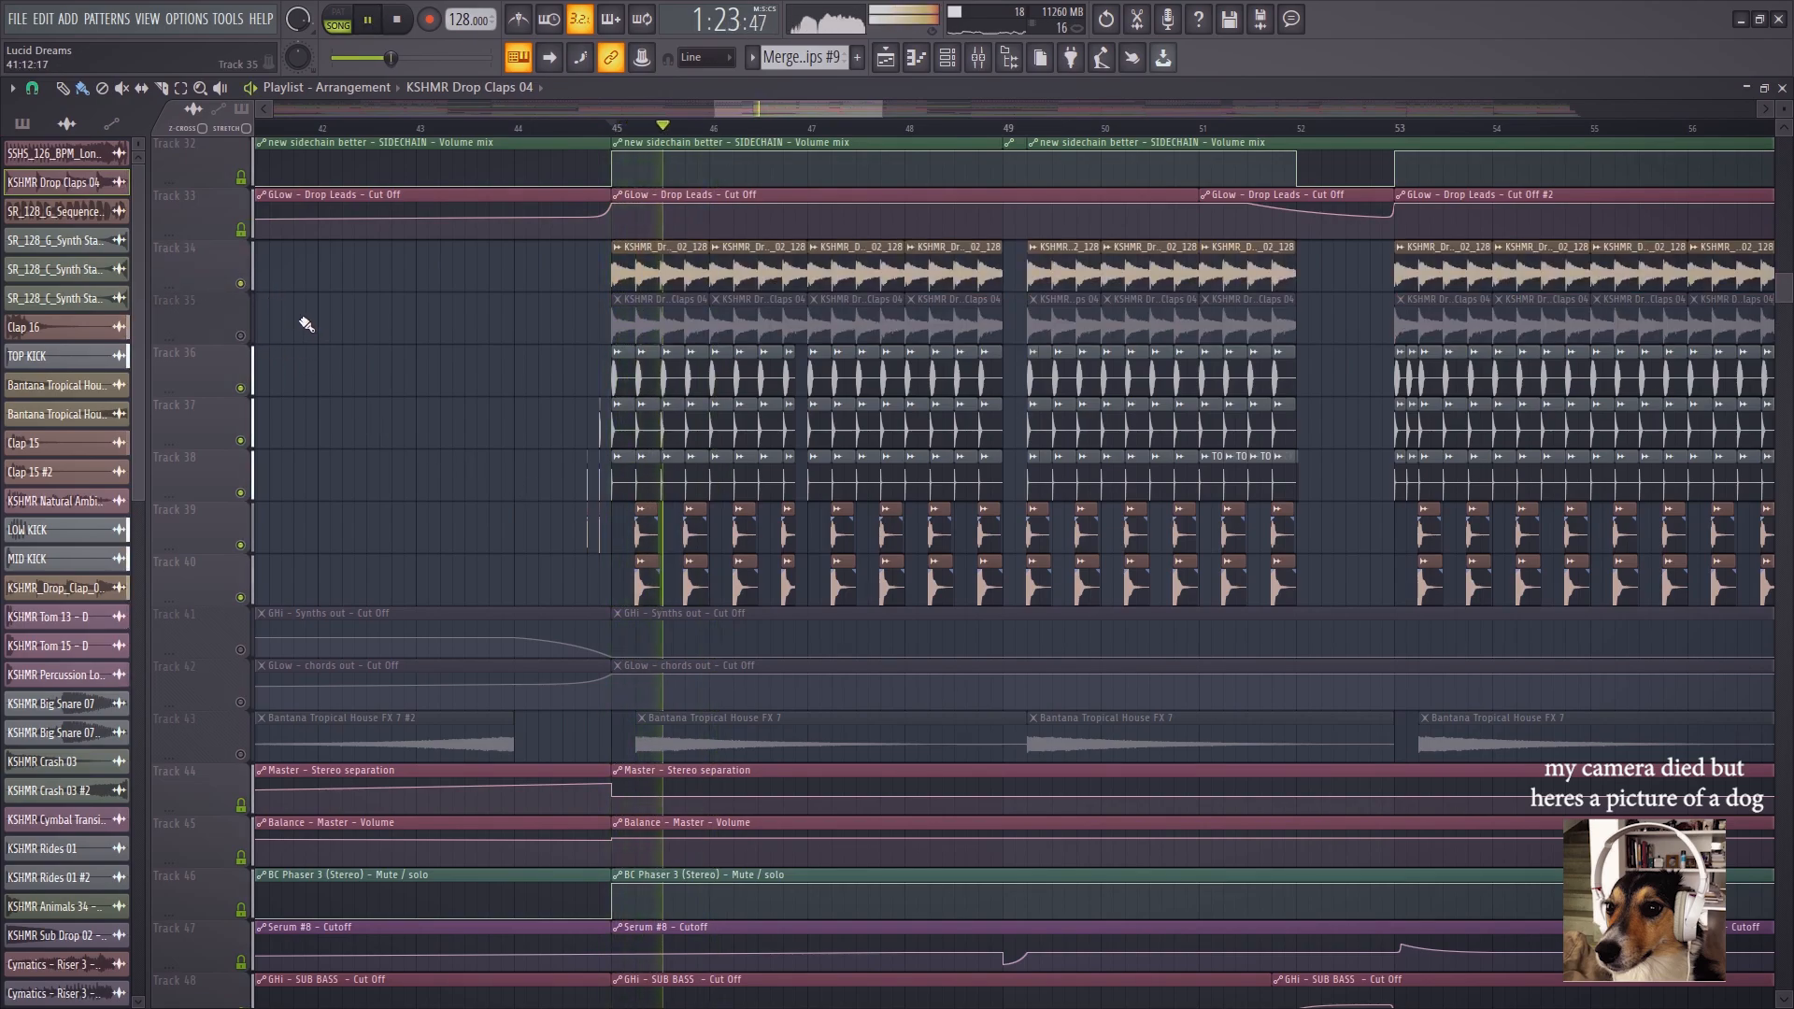
Stop playback and inspect the Fruity parametric EQ 2 on the KSHMR_Drop_Clap mixer track
left_click(949, 60)
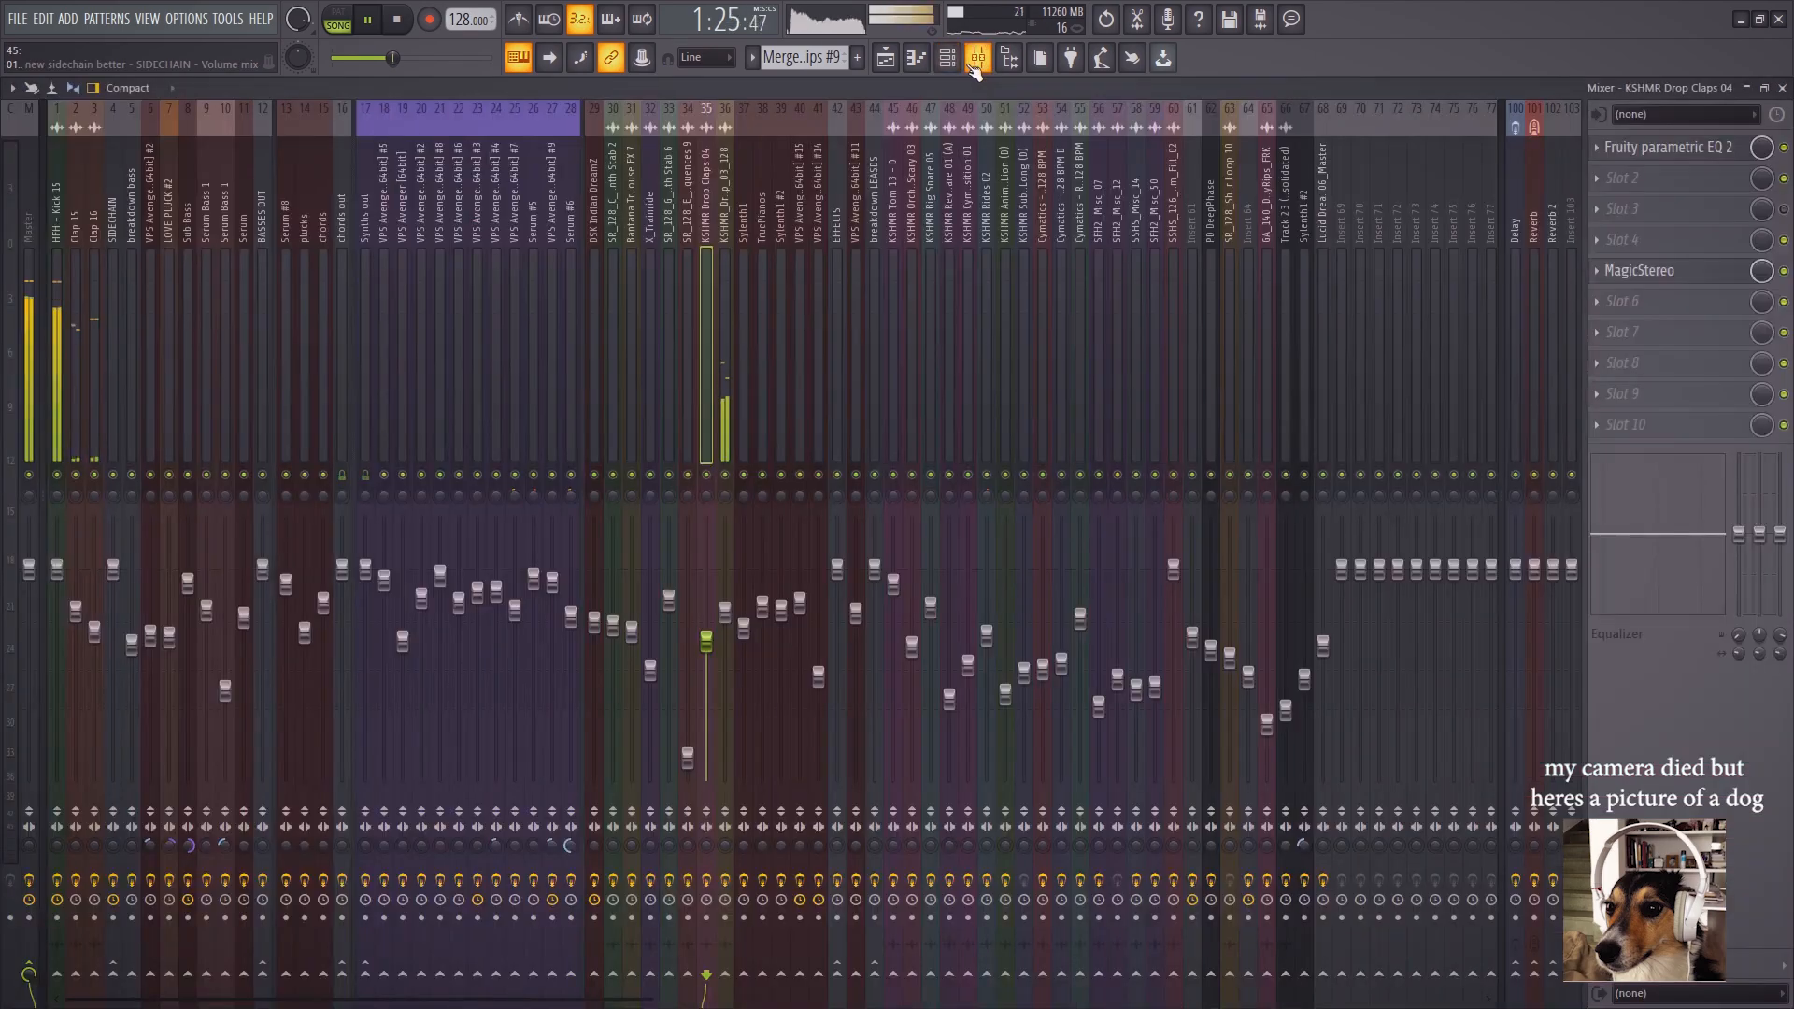
key("space")
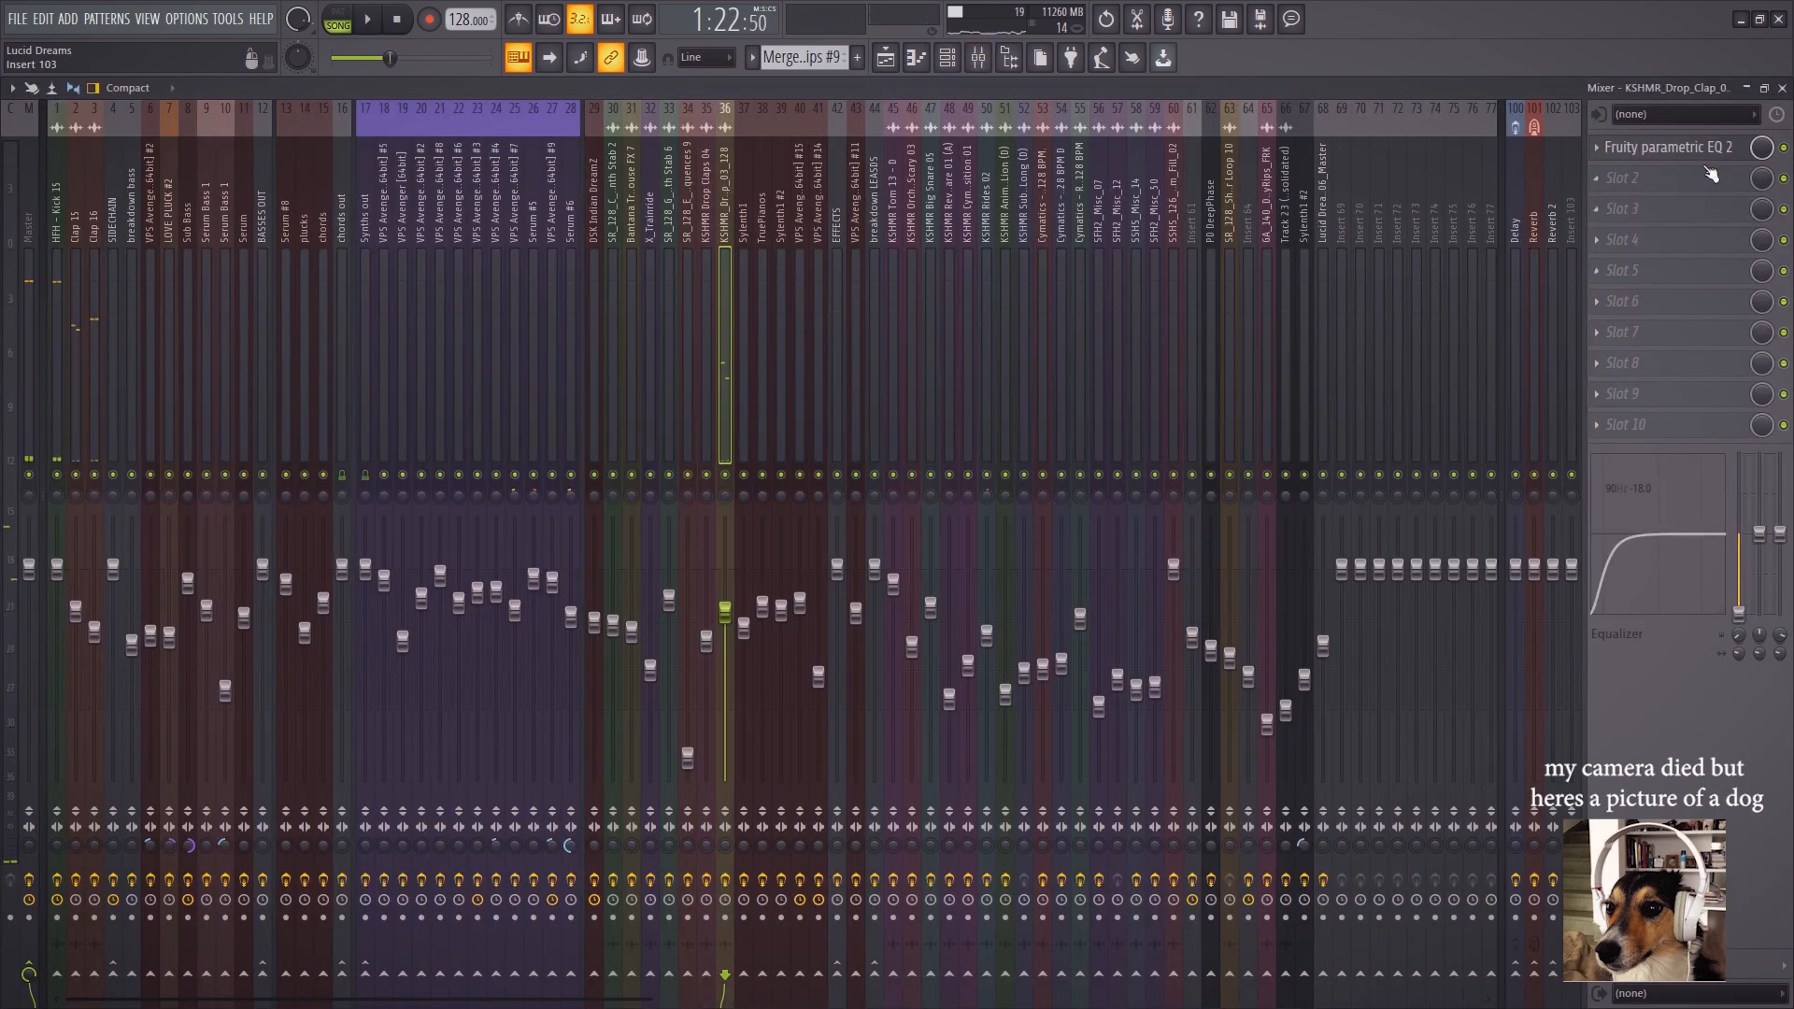
left_click(1702, 146)
Unmute track 35 again and play the drop with both clap loops together
left_click(892, 61)
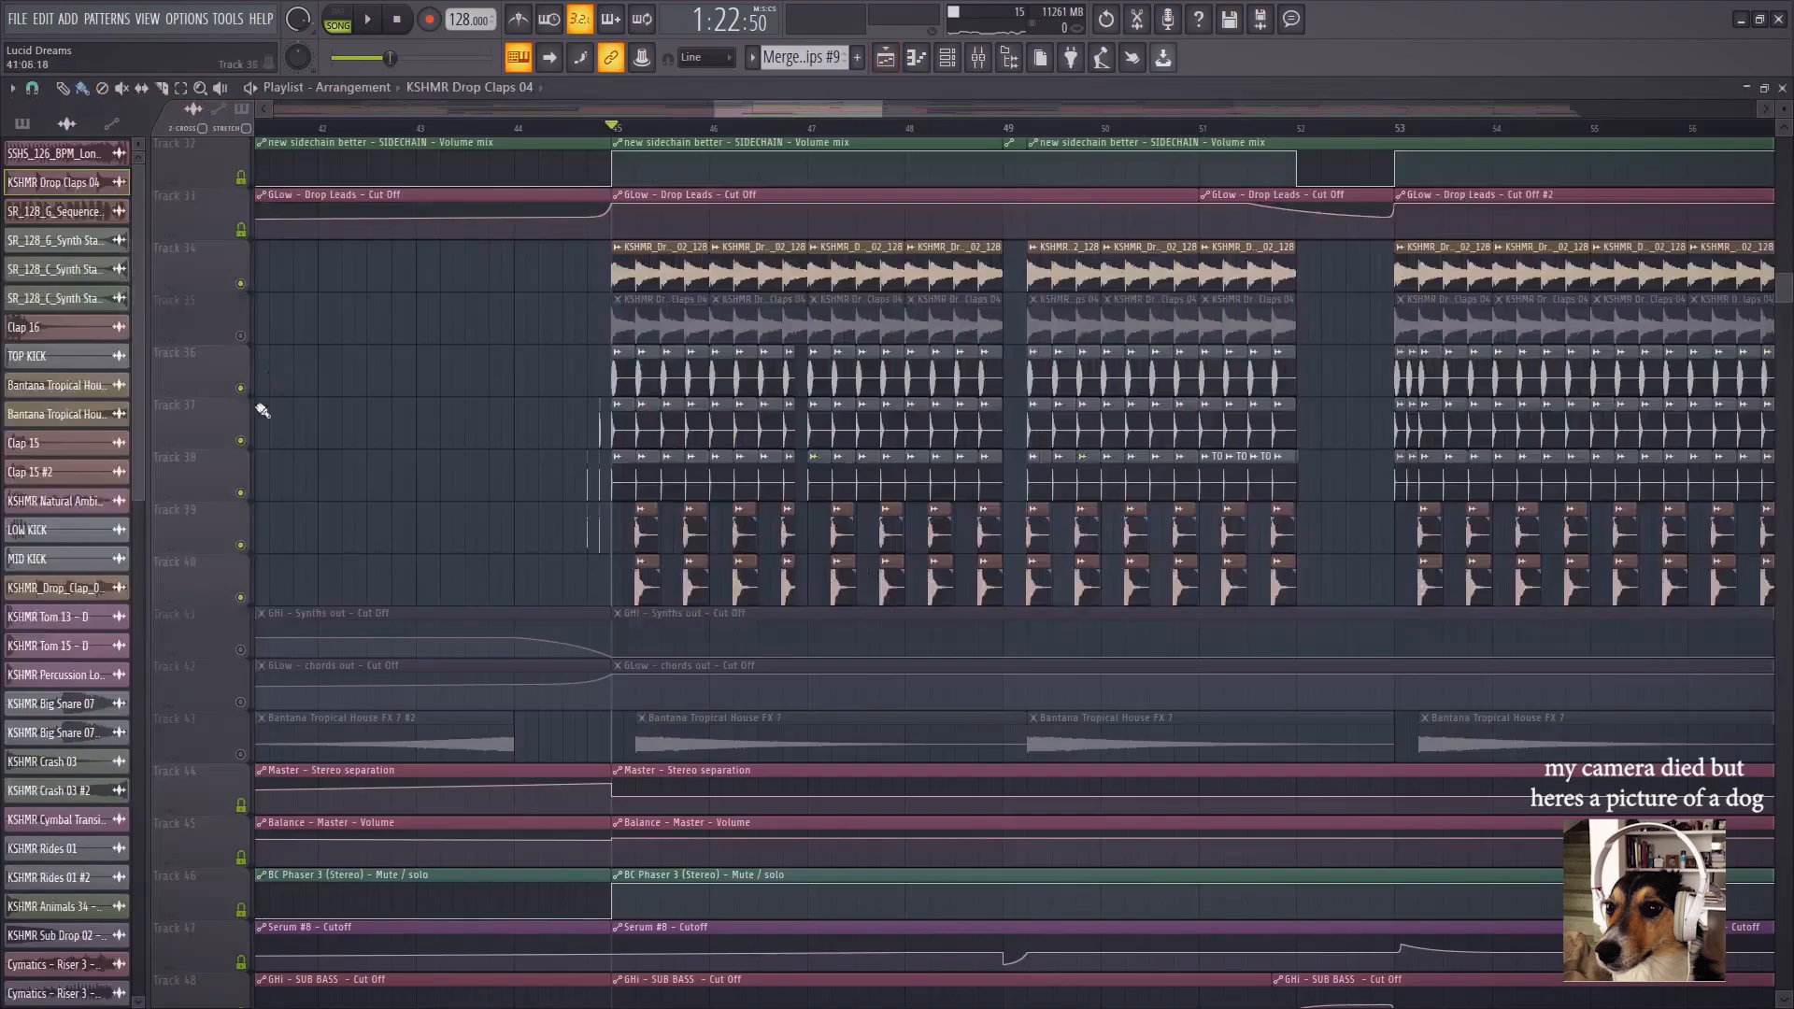
key("space")
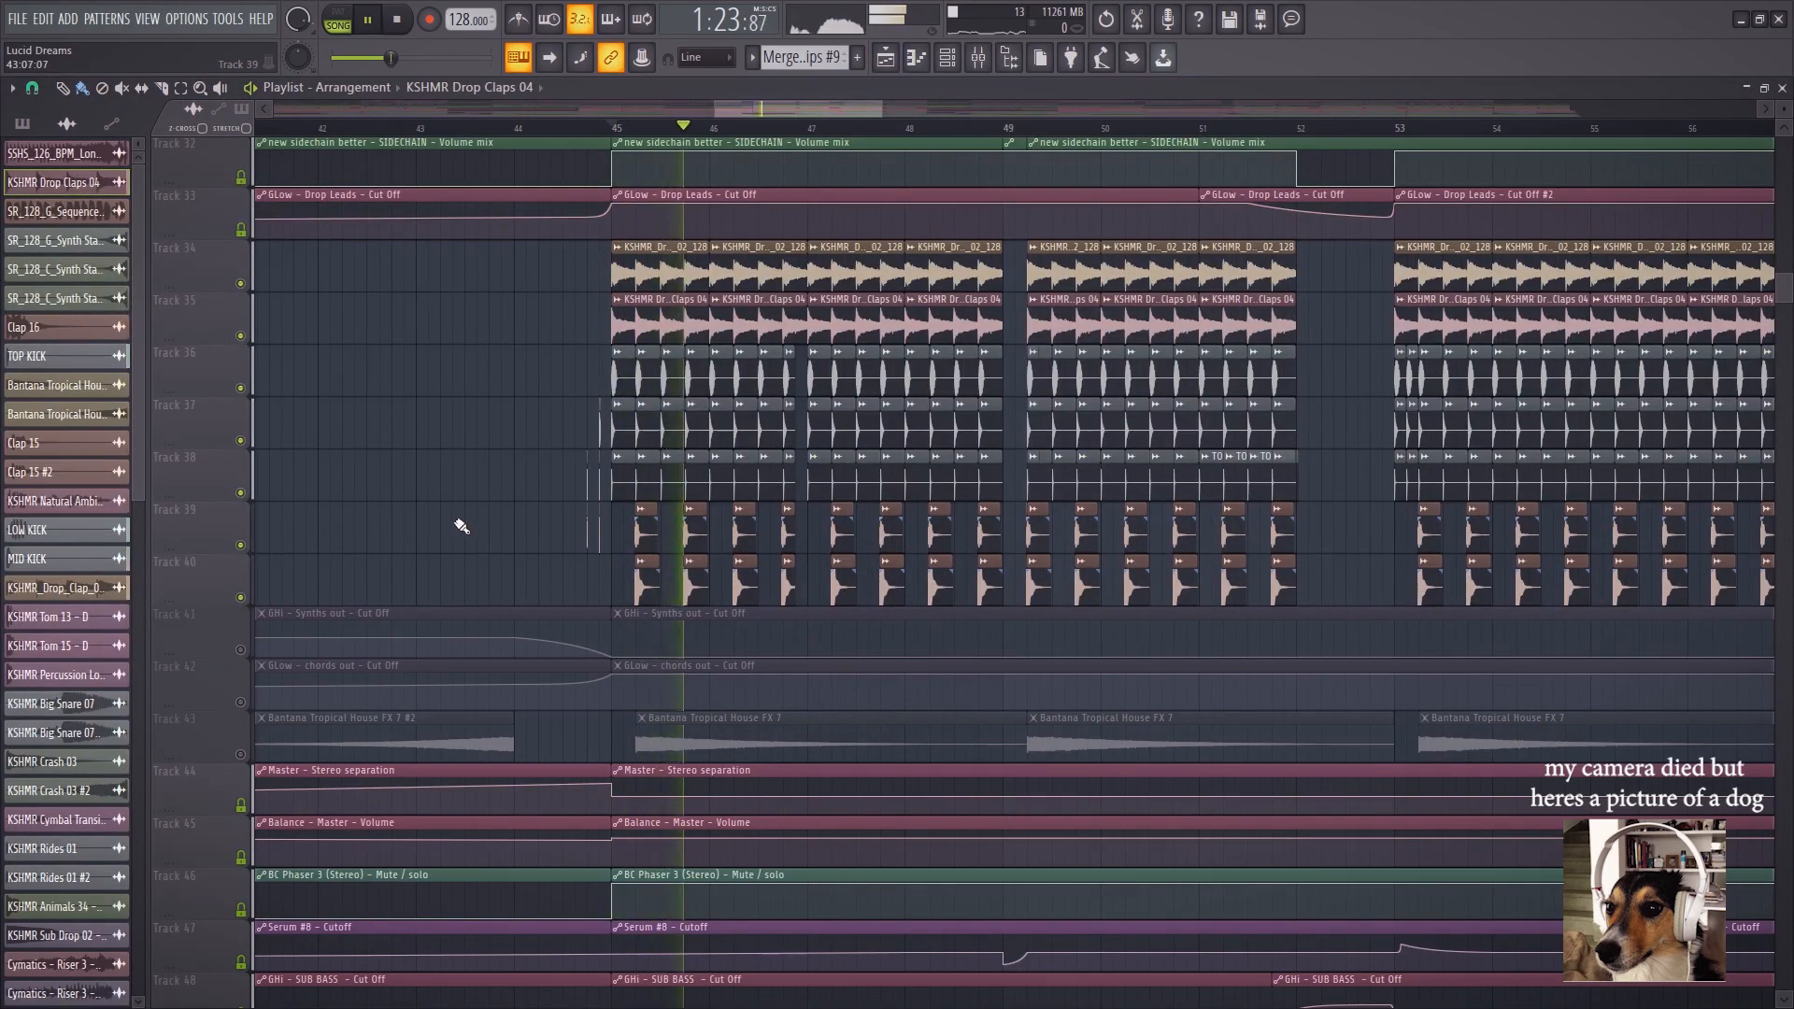
scroll(470, 514, "down", 2)
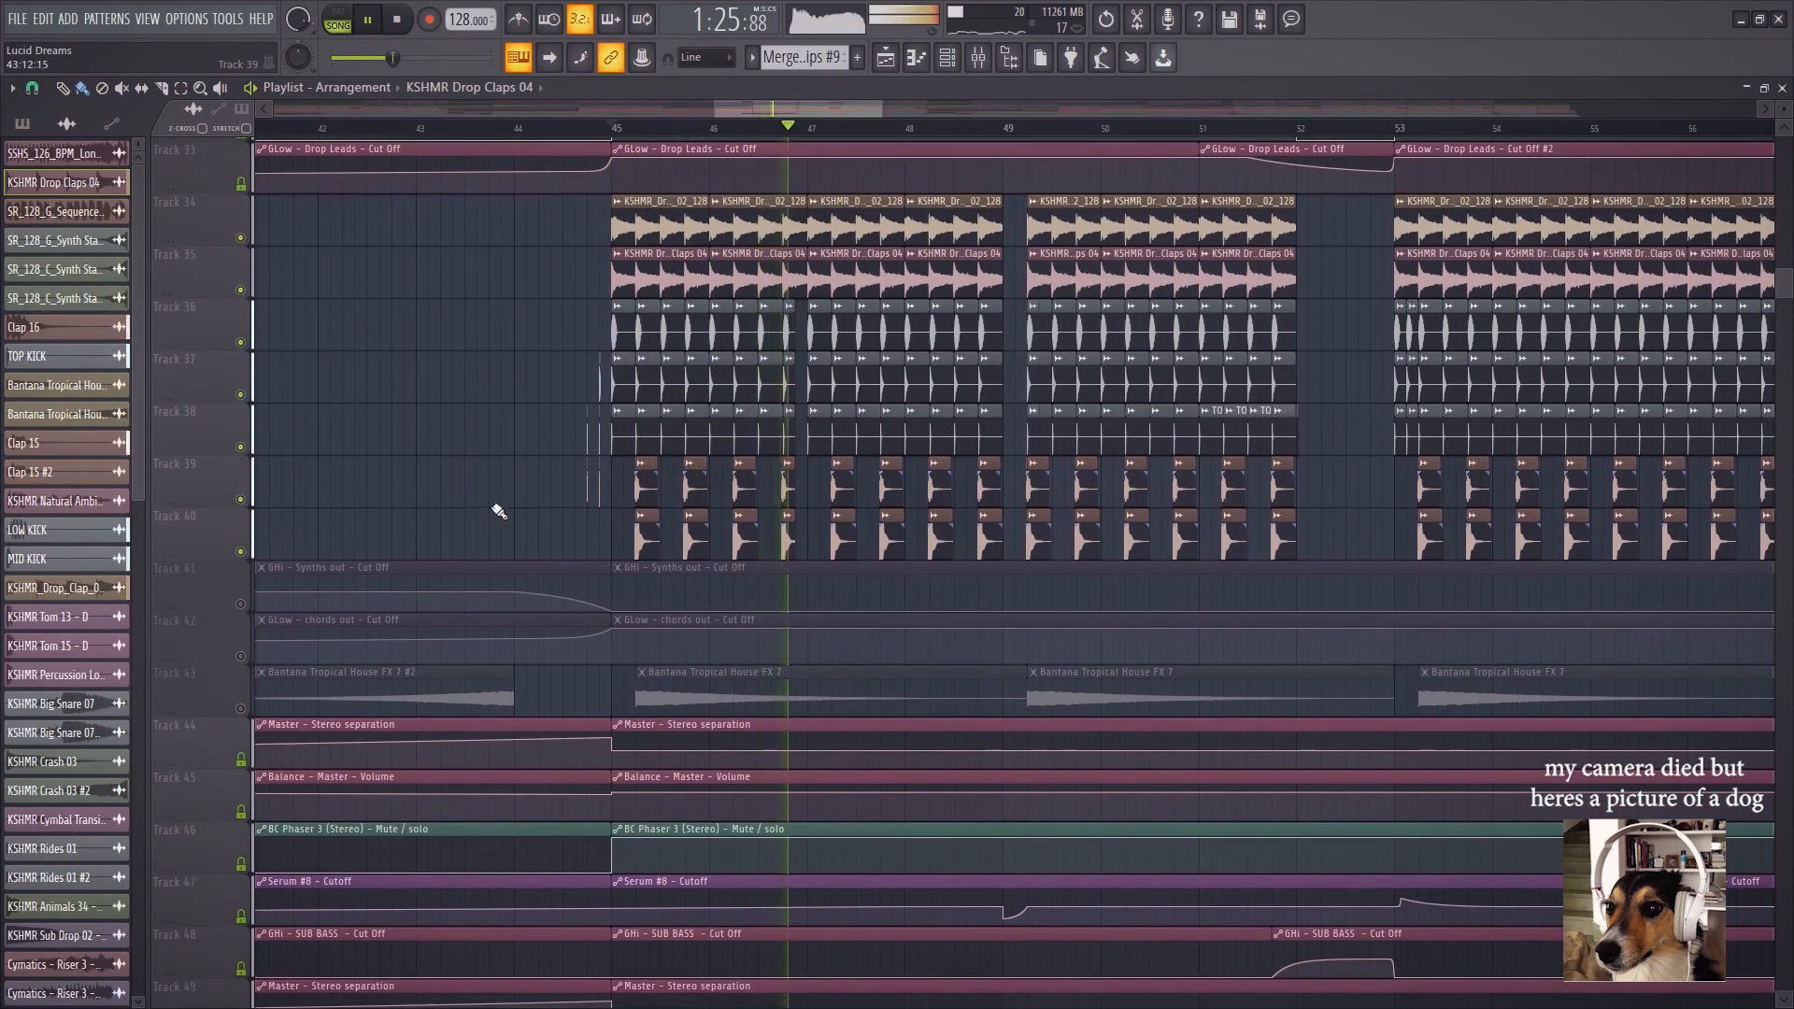
key("space")
Unmute the cutoff automation tracks 41 and 42 and the Bantana Tropical House FX 7 track 43
scroll(451, 618, "down", 1)
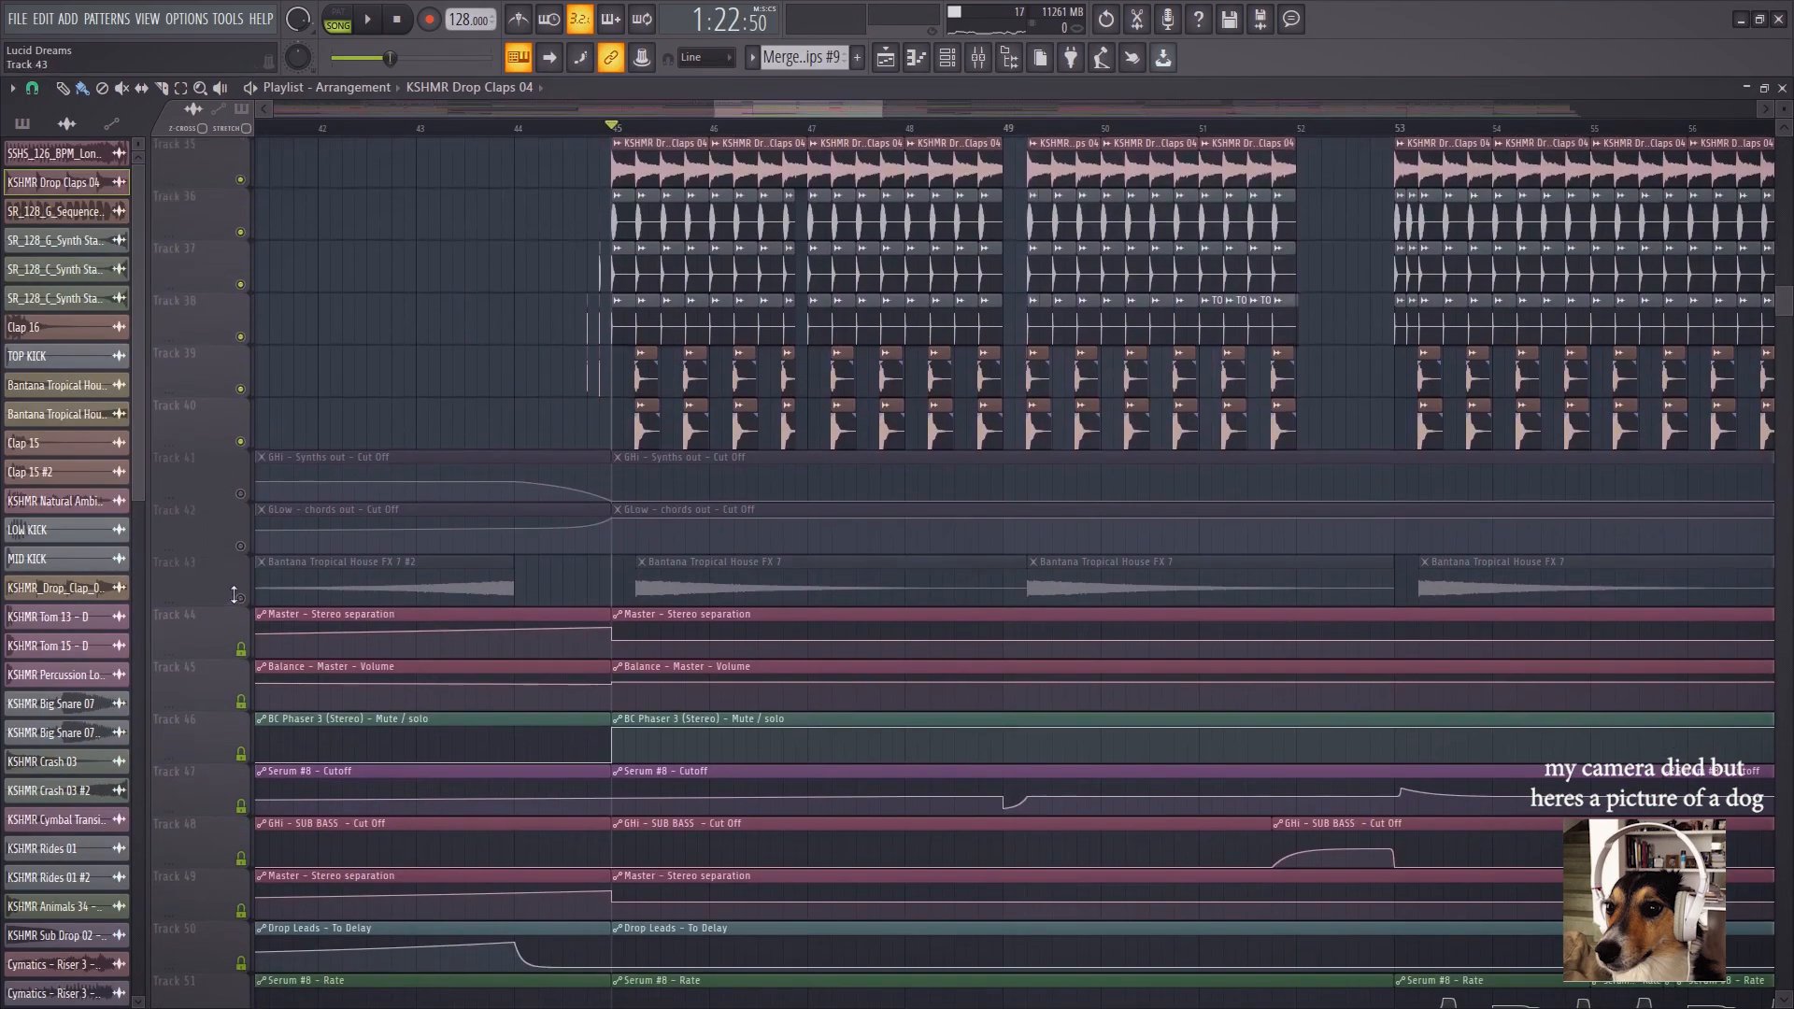
left_click(240, 545)
left_click(240, 493)
left_click(240, 545)
left_click(240, 545)
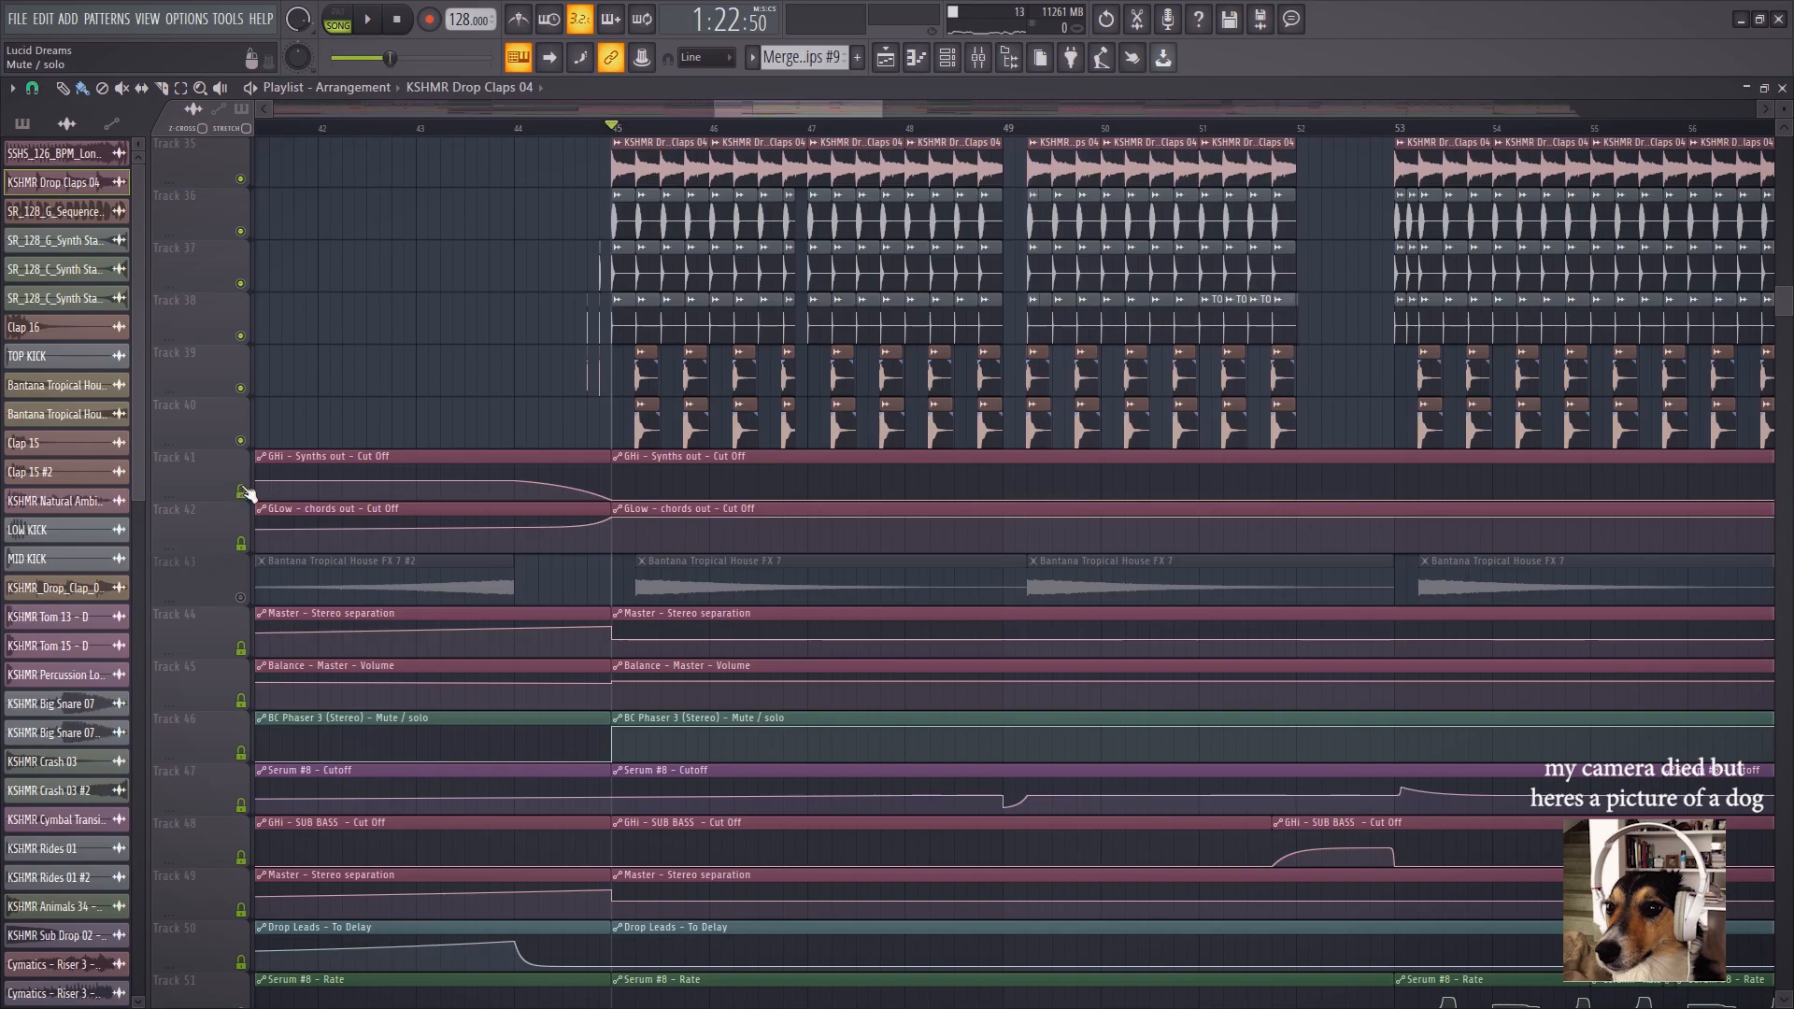
left_click(240, 597)
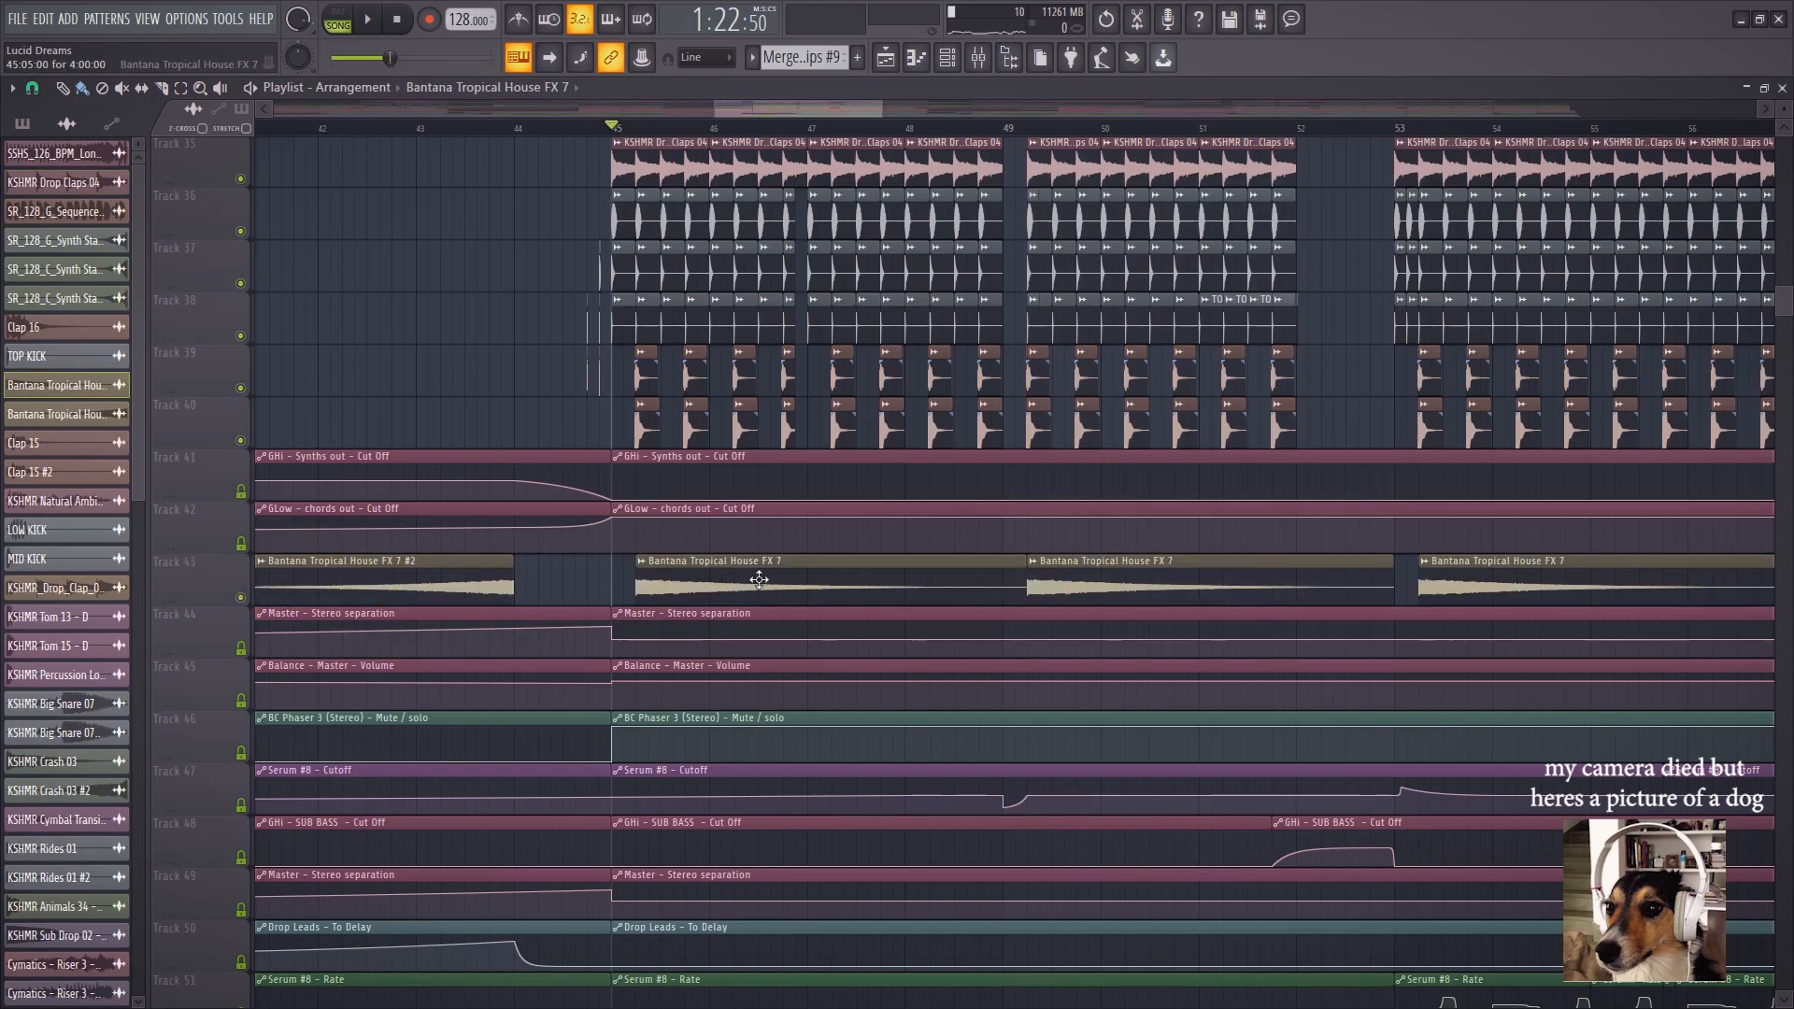
View the Bantana Tropical House FX 7 sample settings and play the drop with that effect included
double_click(753, 582)
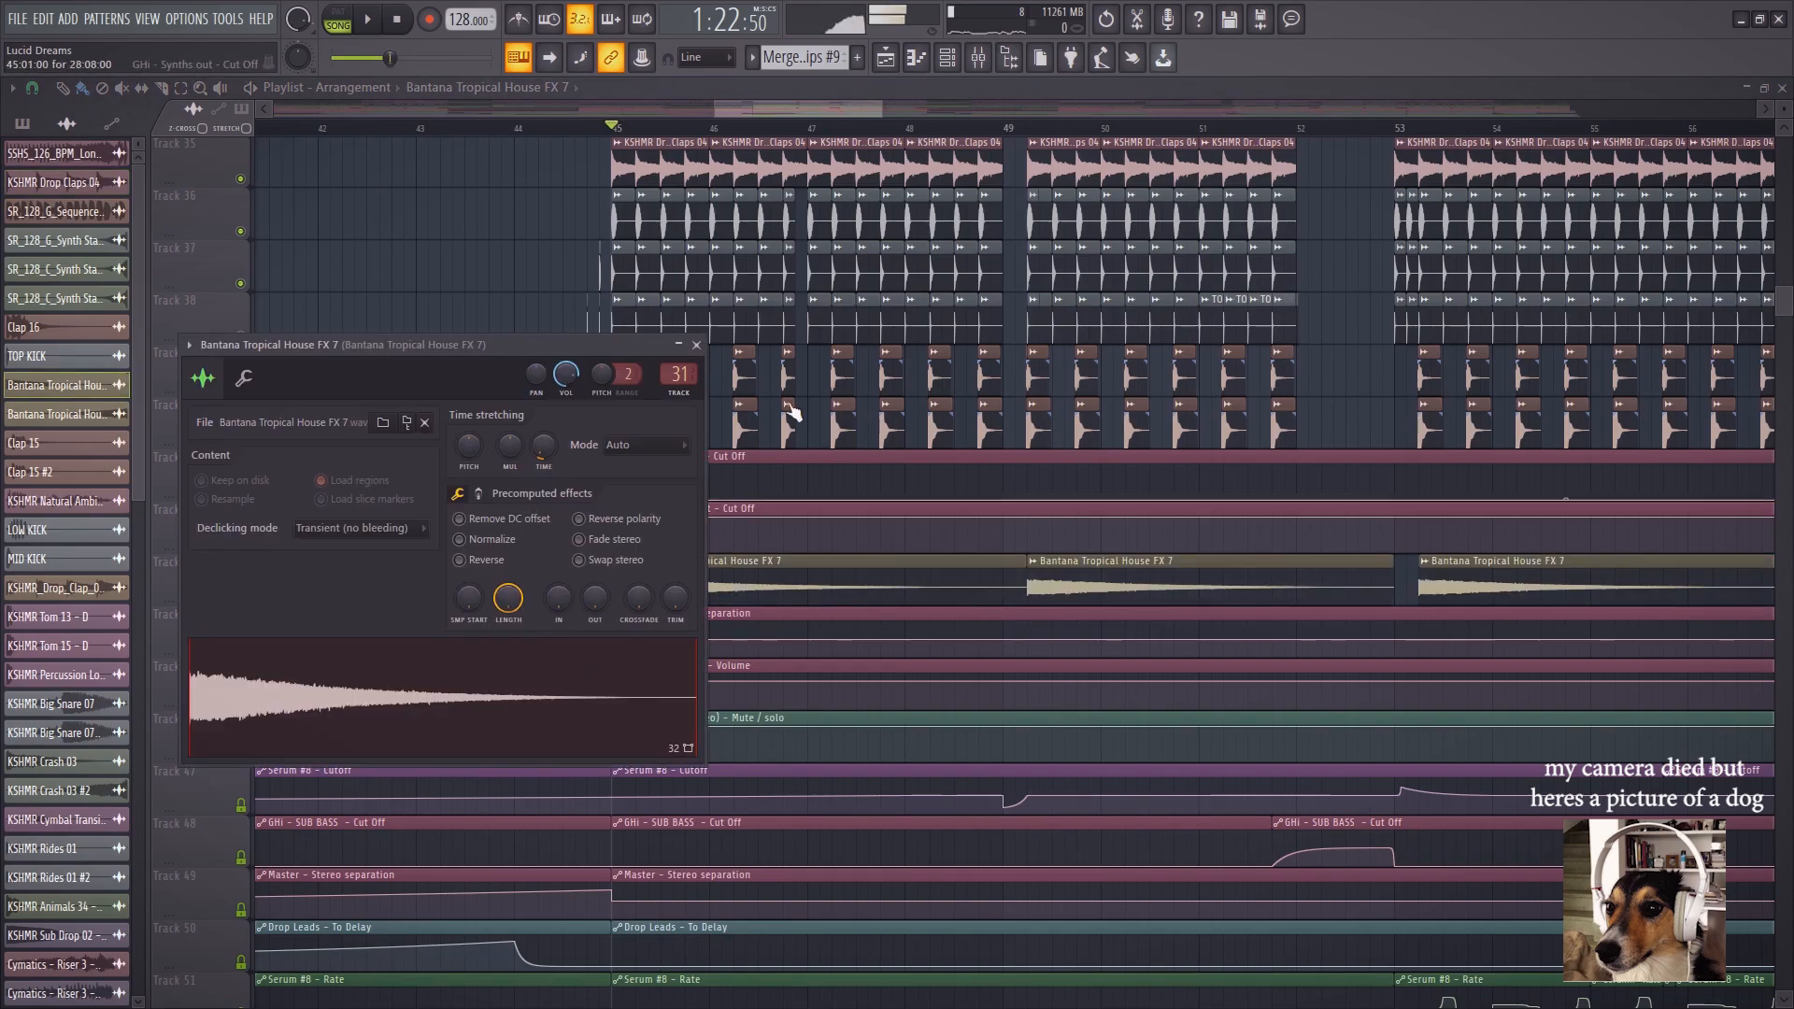
key("Escape")
scroll(710, 598, "down", 3)
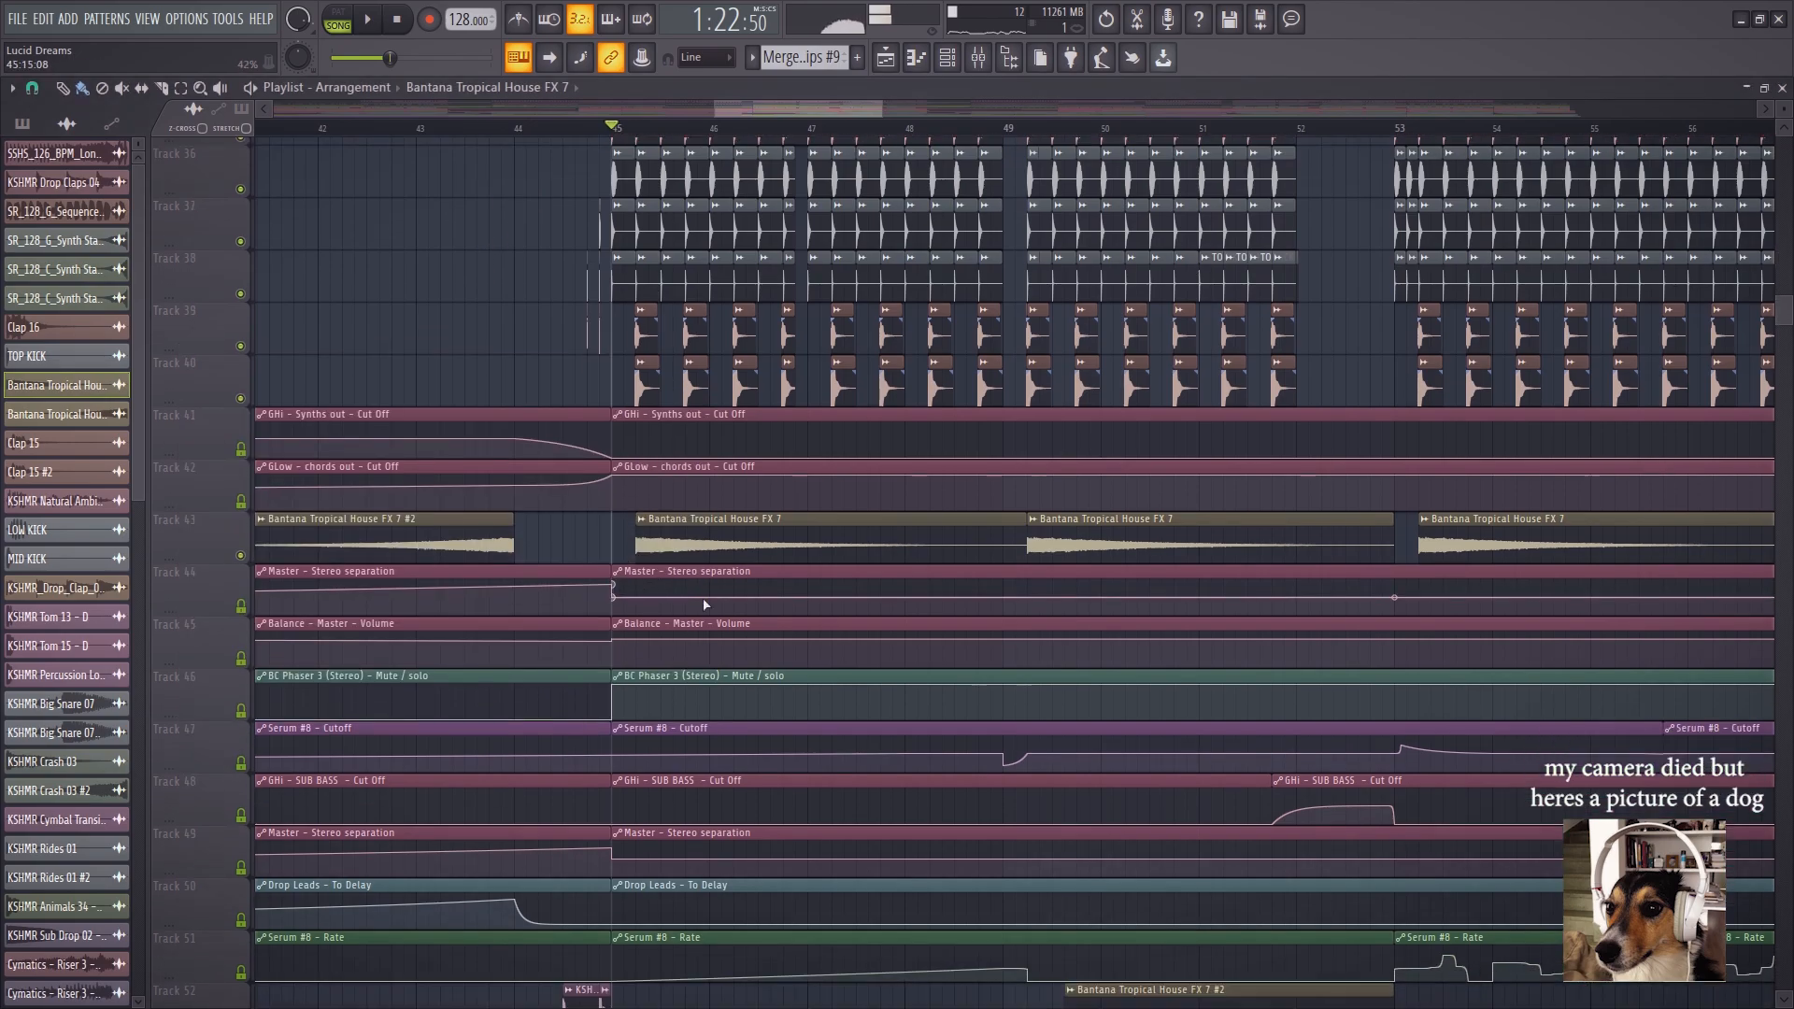
key("space")
scroll(784, 586, "up", 20)
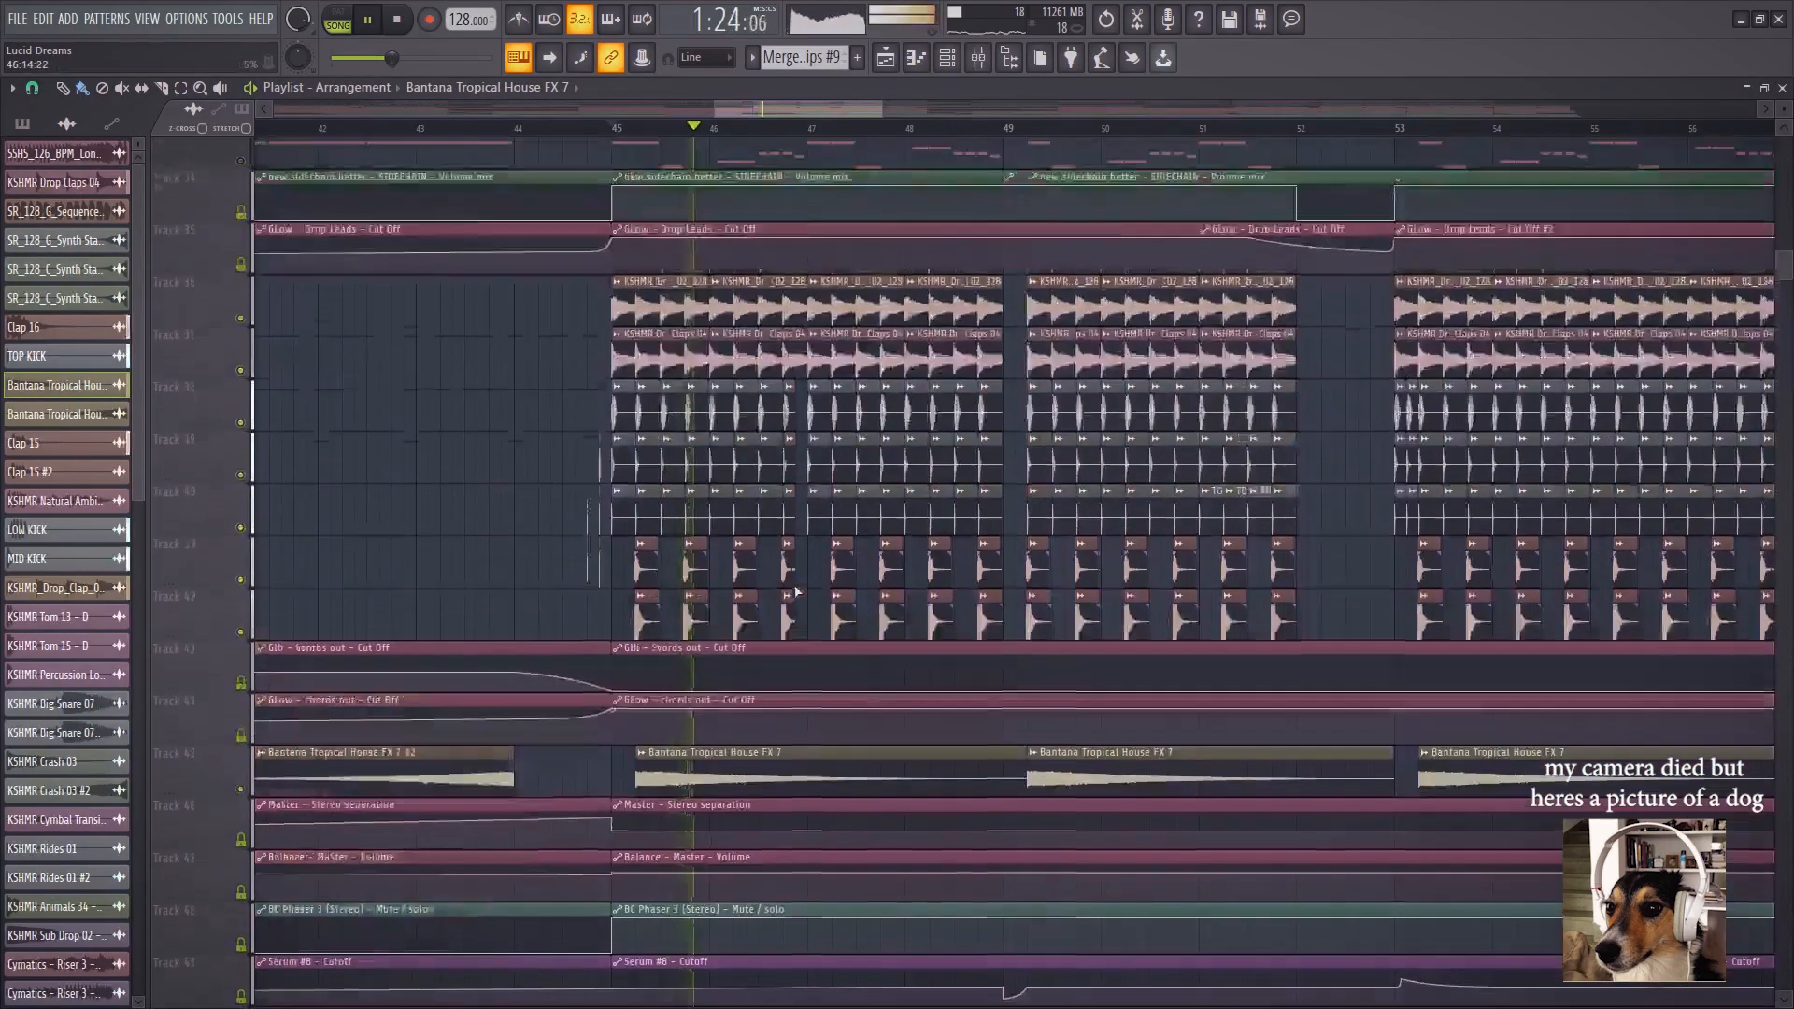
scroll(800, 587, "up", 16)
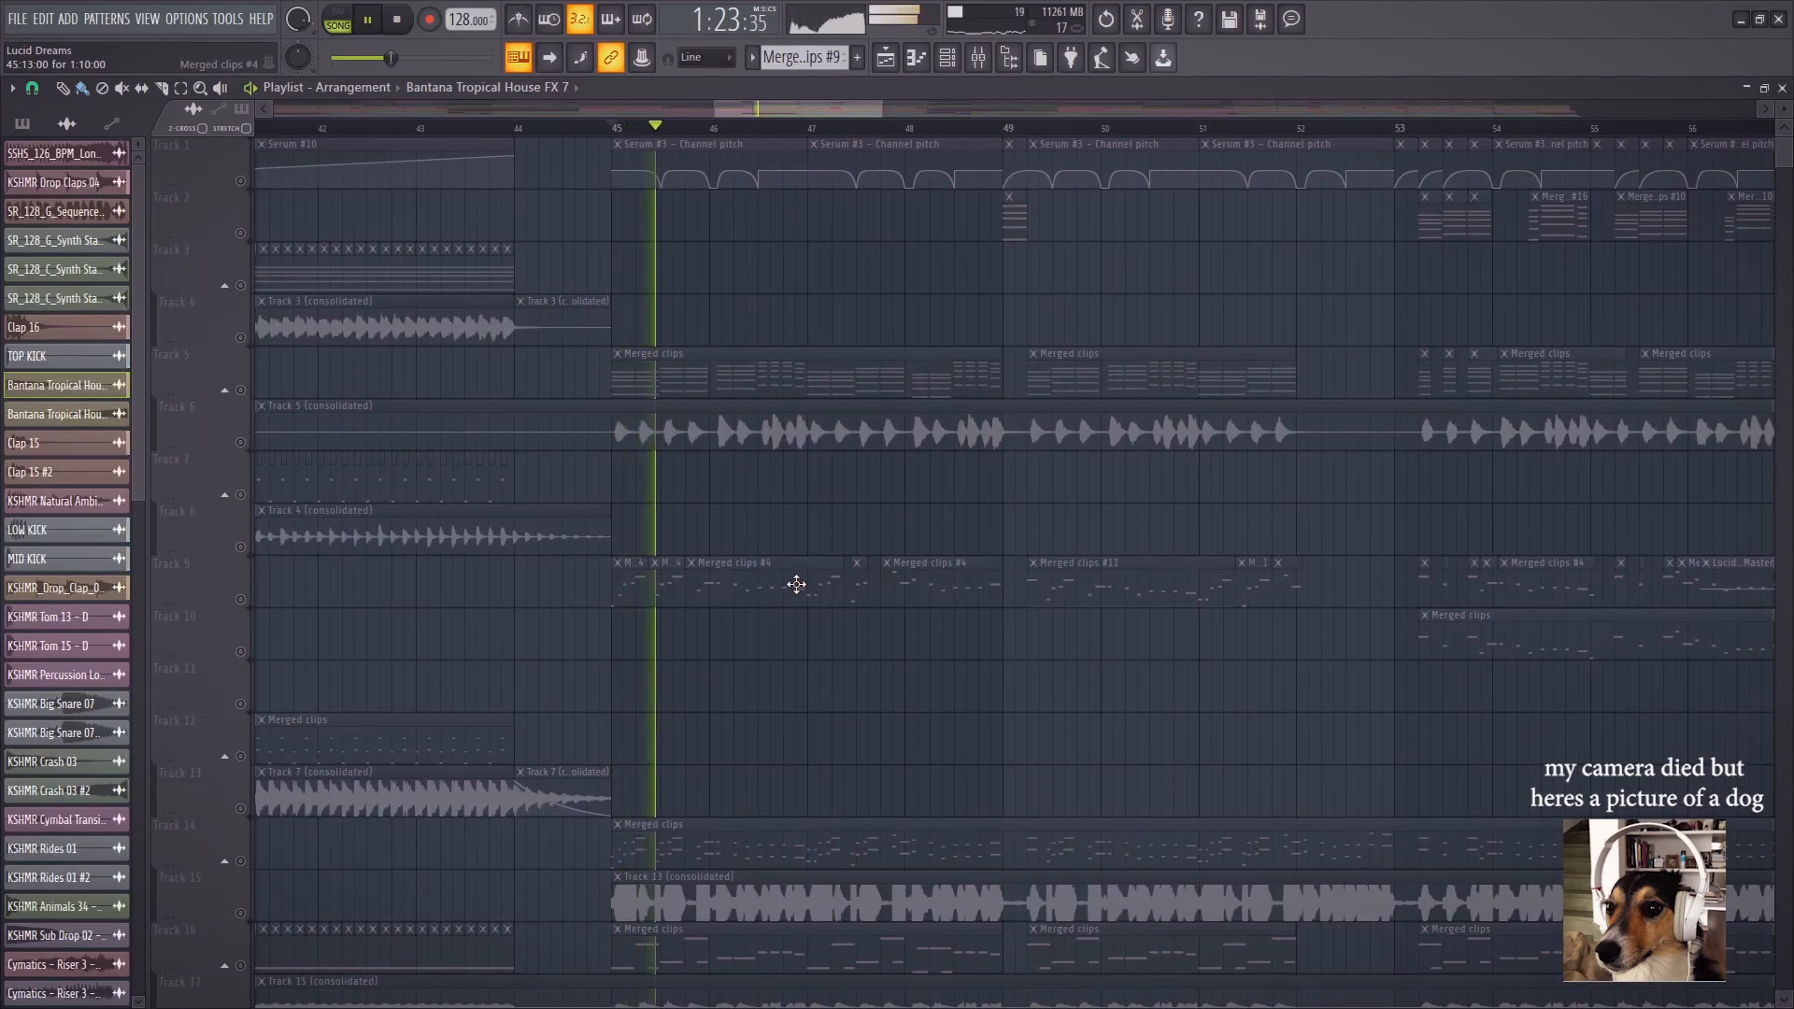
scroll(796, 586, "down", 20)
key("space")
Unmute the KSHMR Crash 03 clips on track 57 and play the start of the drop twice
scroll(803, 578, "down", 20)
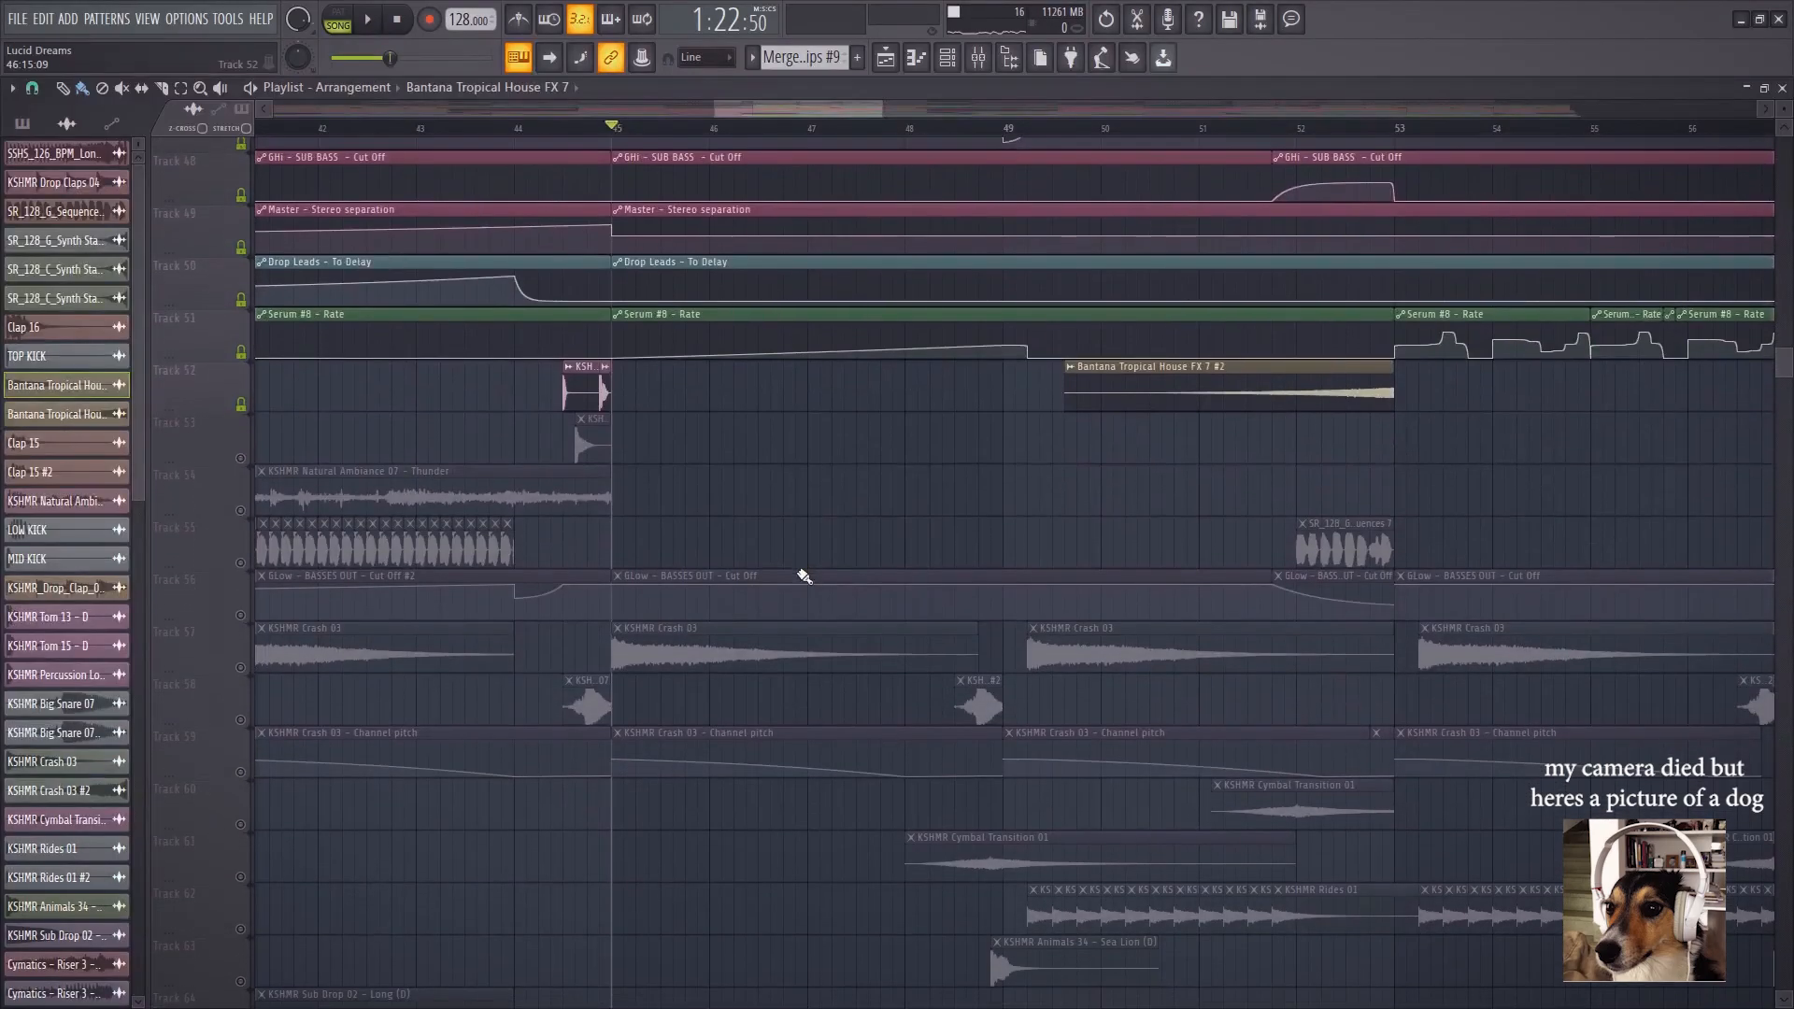
scroll(804, 577, "down", 1)
left_click(240, 615)
key("space")
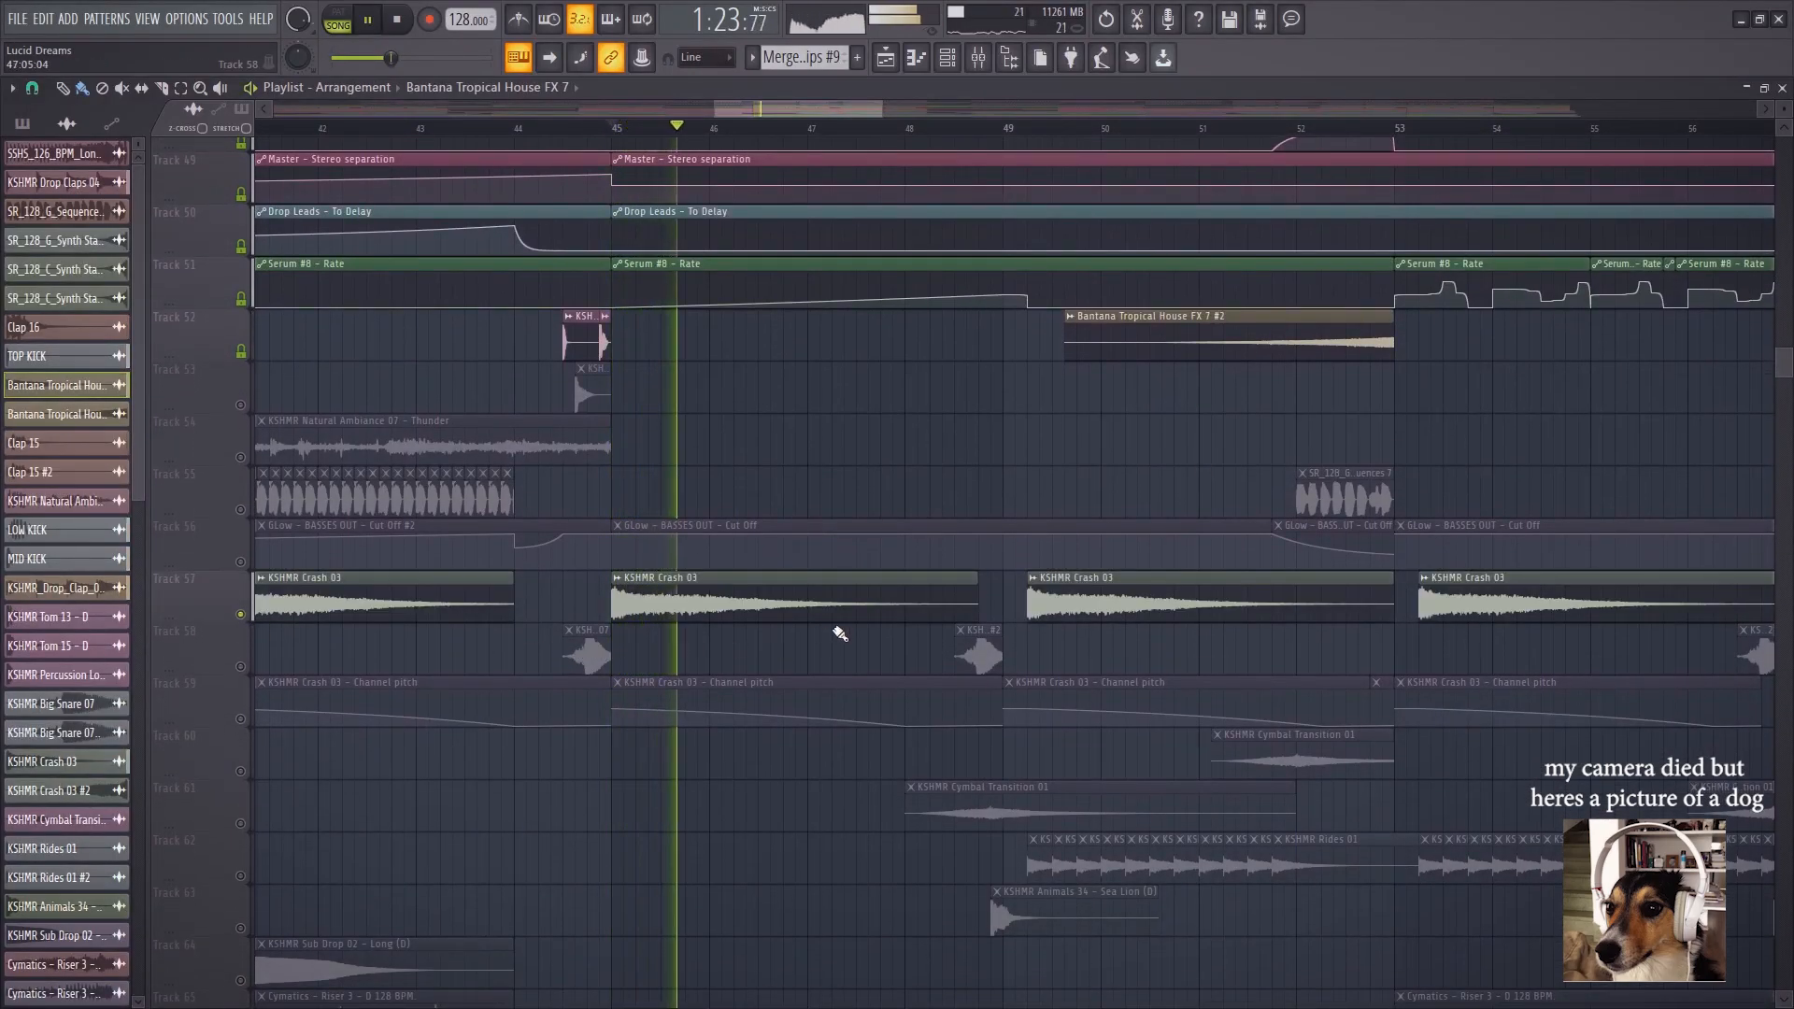
key("space")
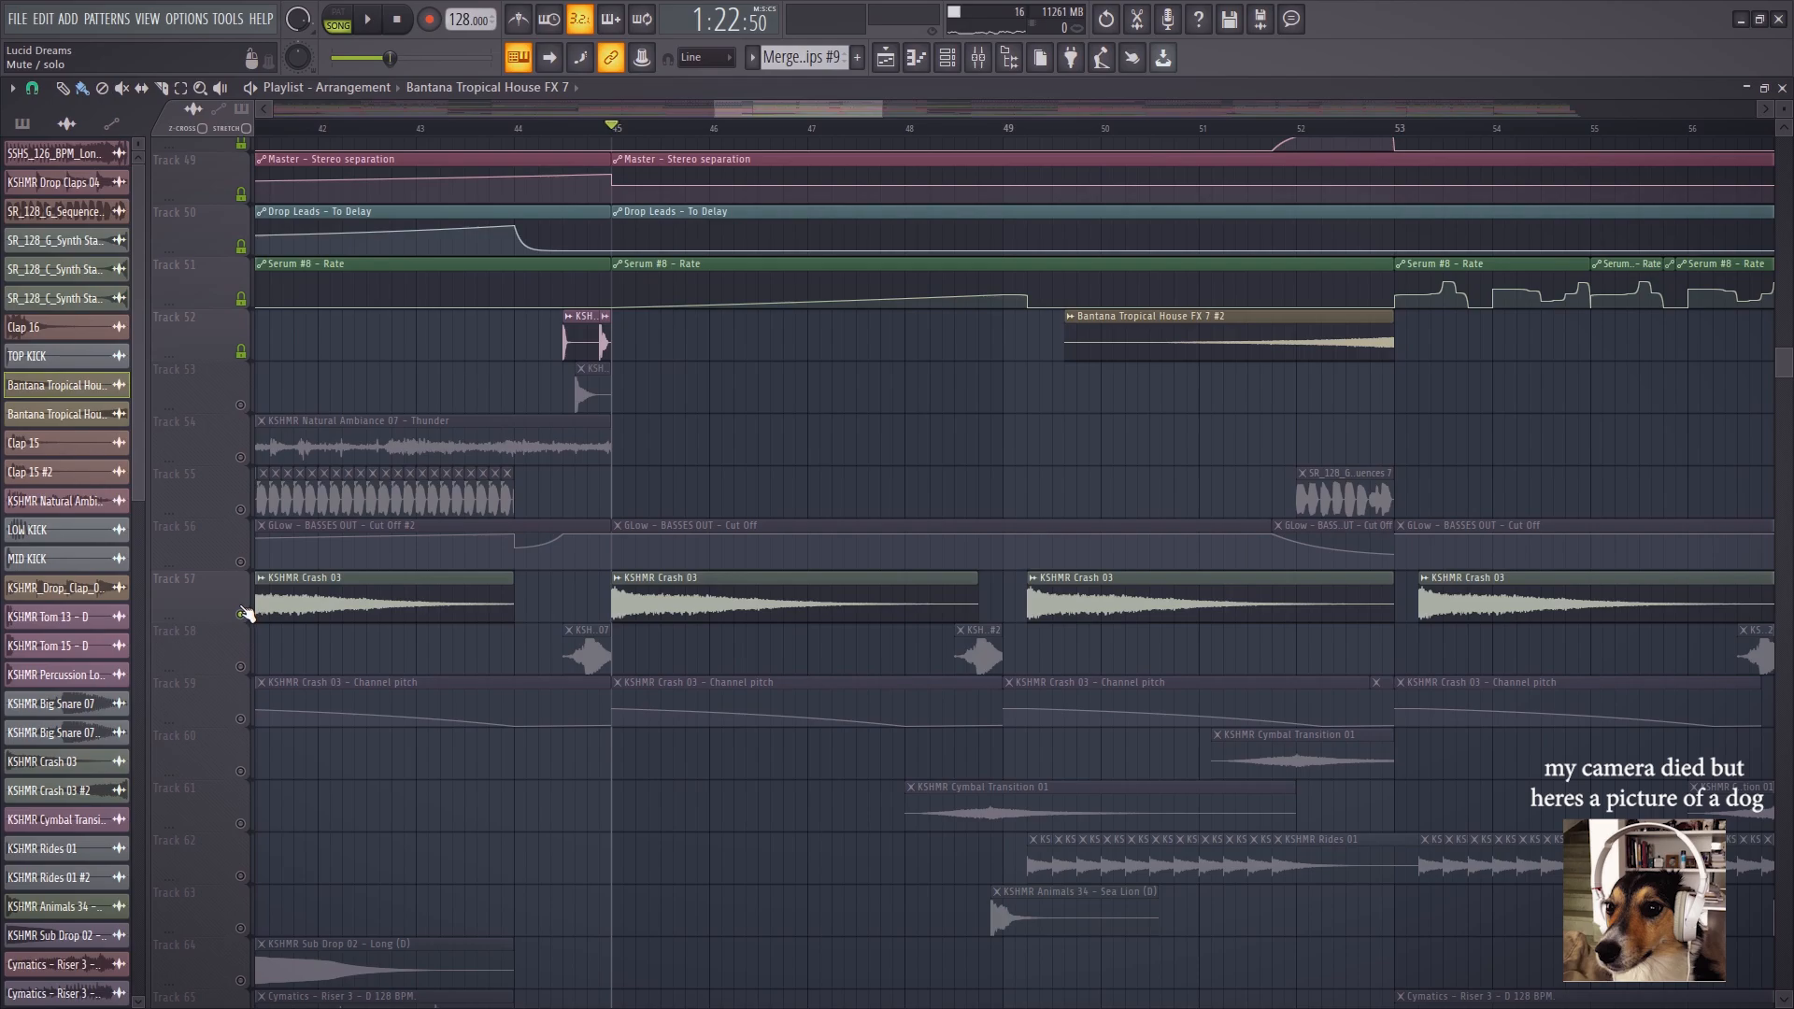
key("space")
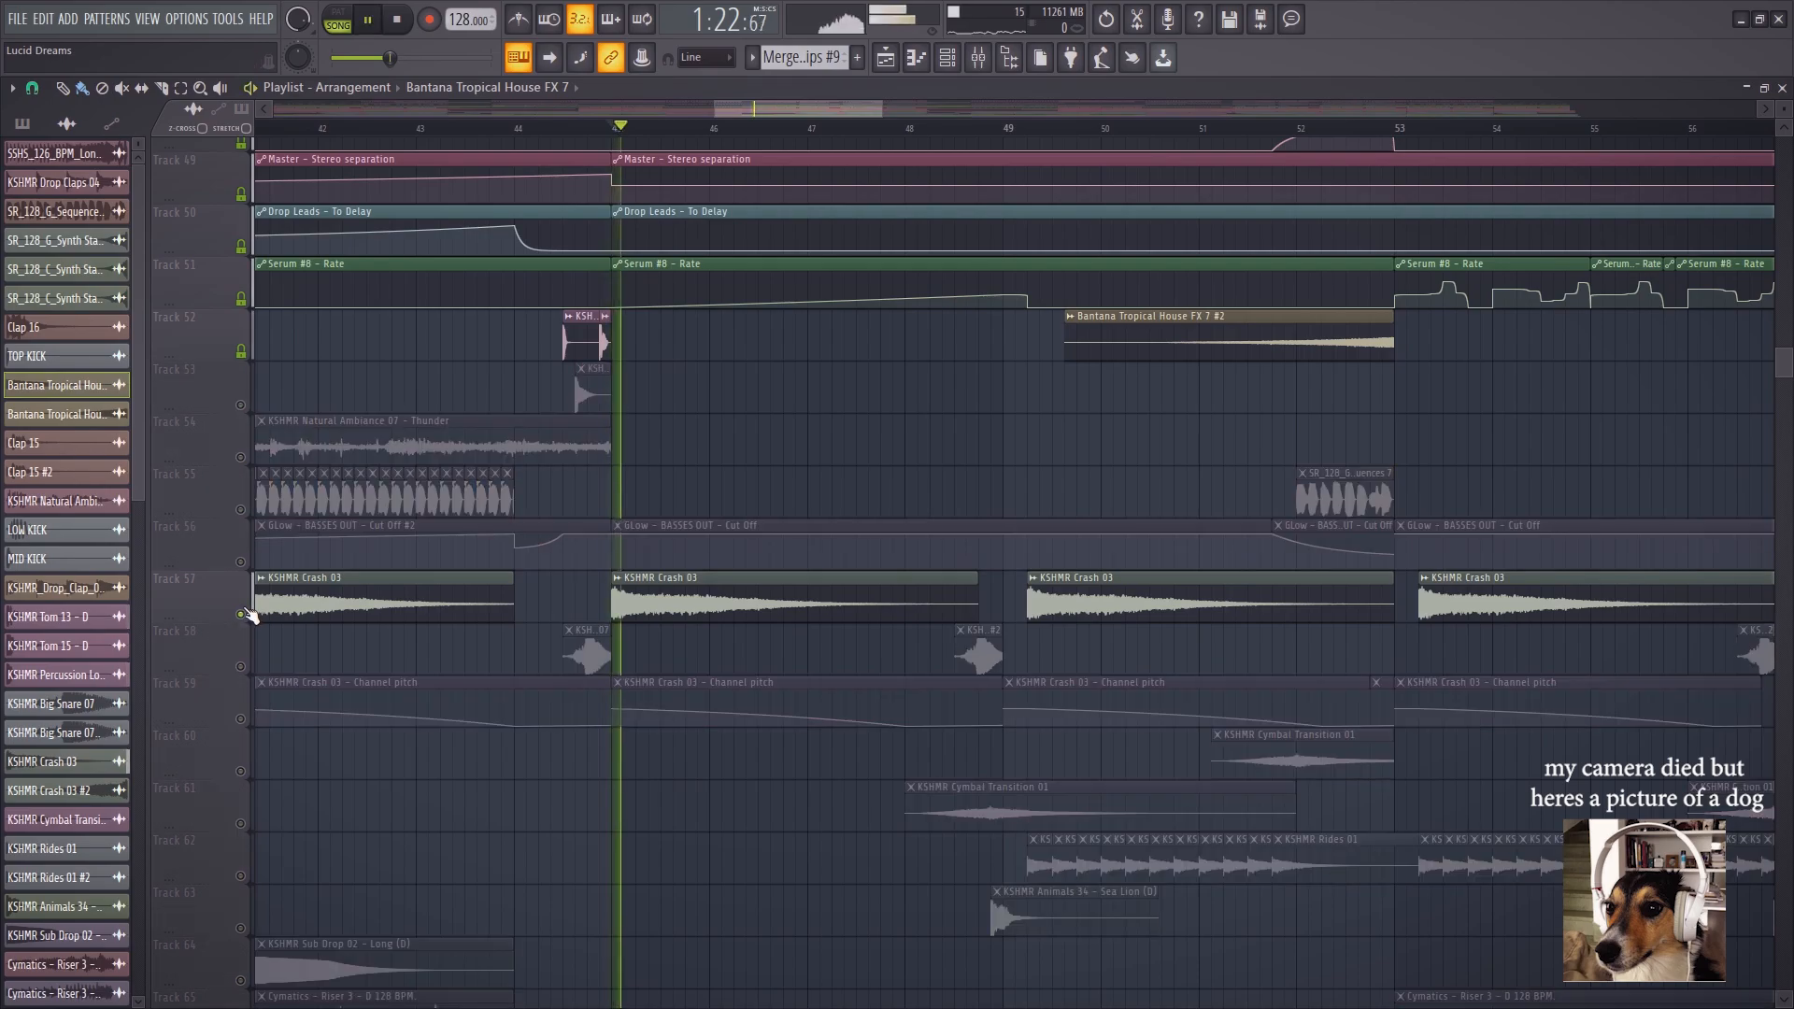
key("space")
Isolate the synth stab tracks 29 and 30 and play them from bar 45, skipping ahead to bar 48
scroll(738, 696, "up", 20)
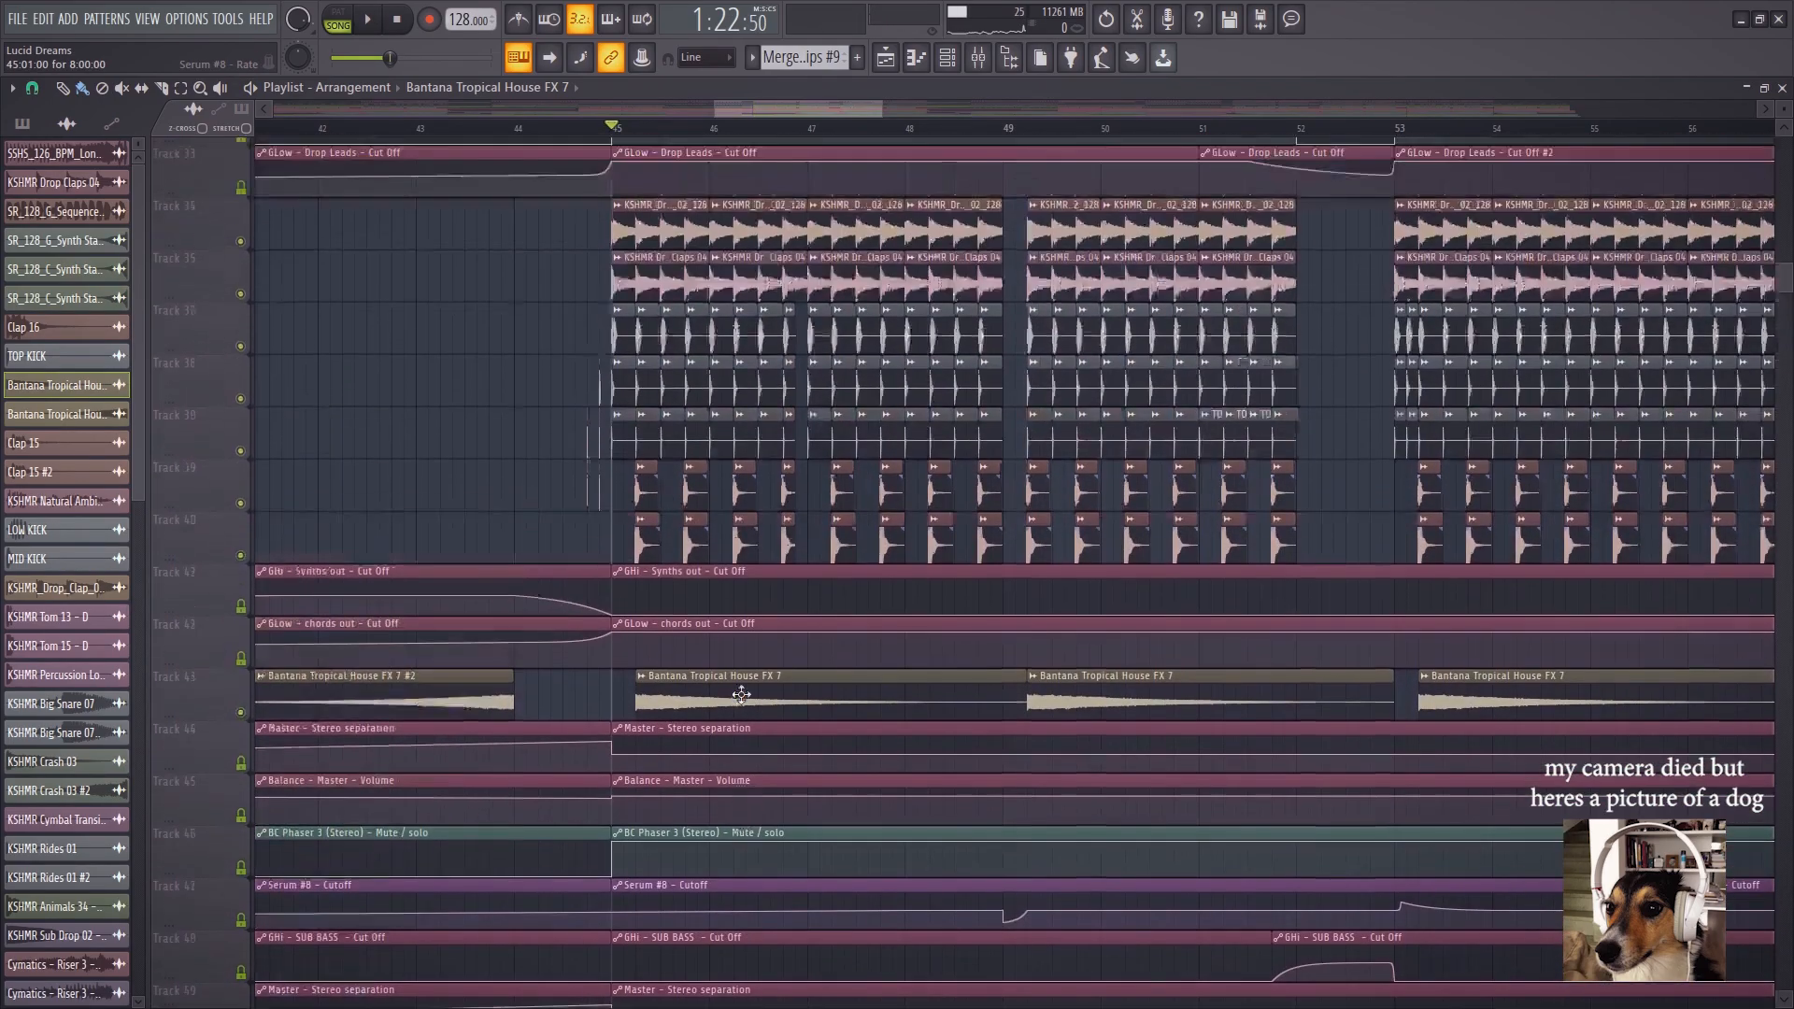
scroll(743, 699, "up", 5)
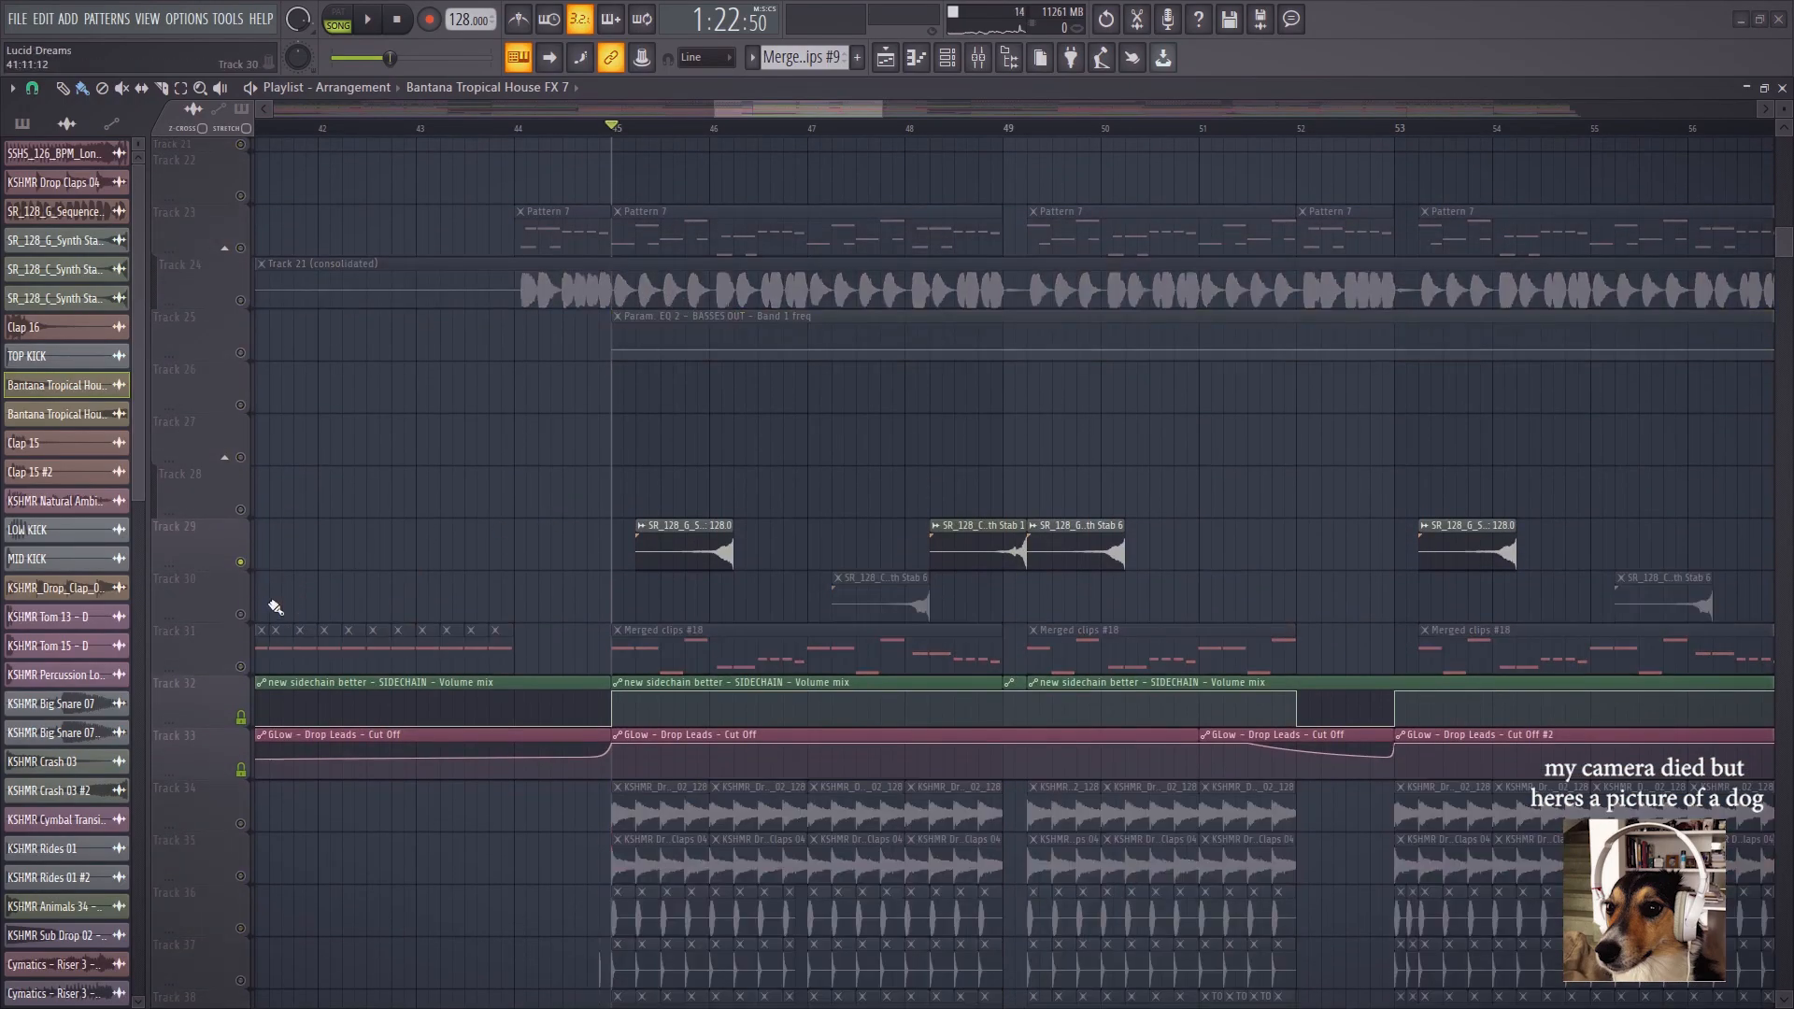
left_click(686, 131)
scroll(713, 136, "up", 3)
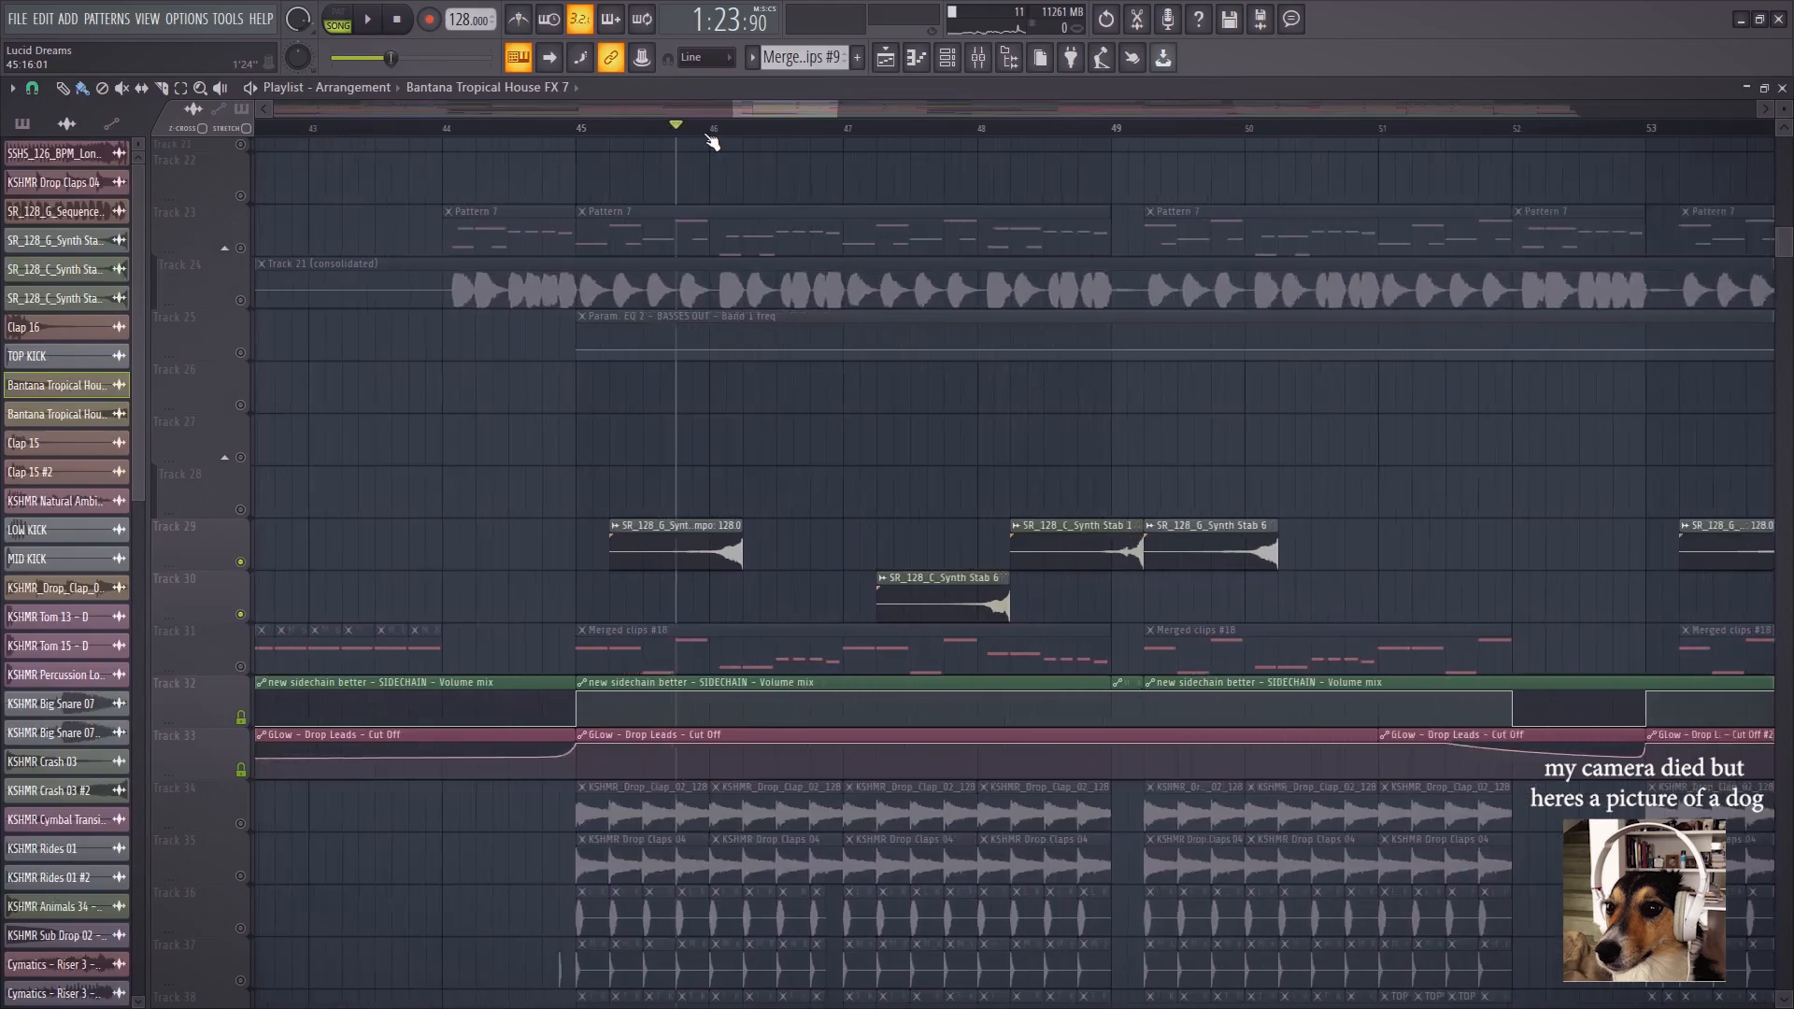
key("space")
left_click(1214, 131)
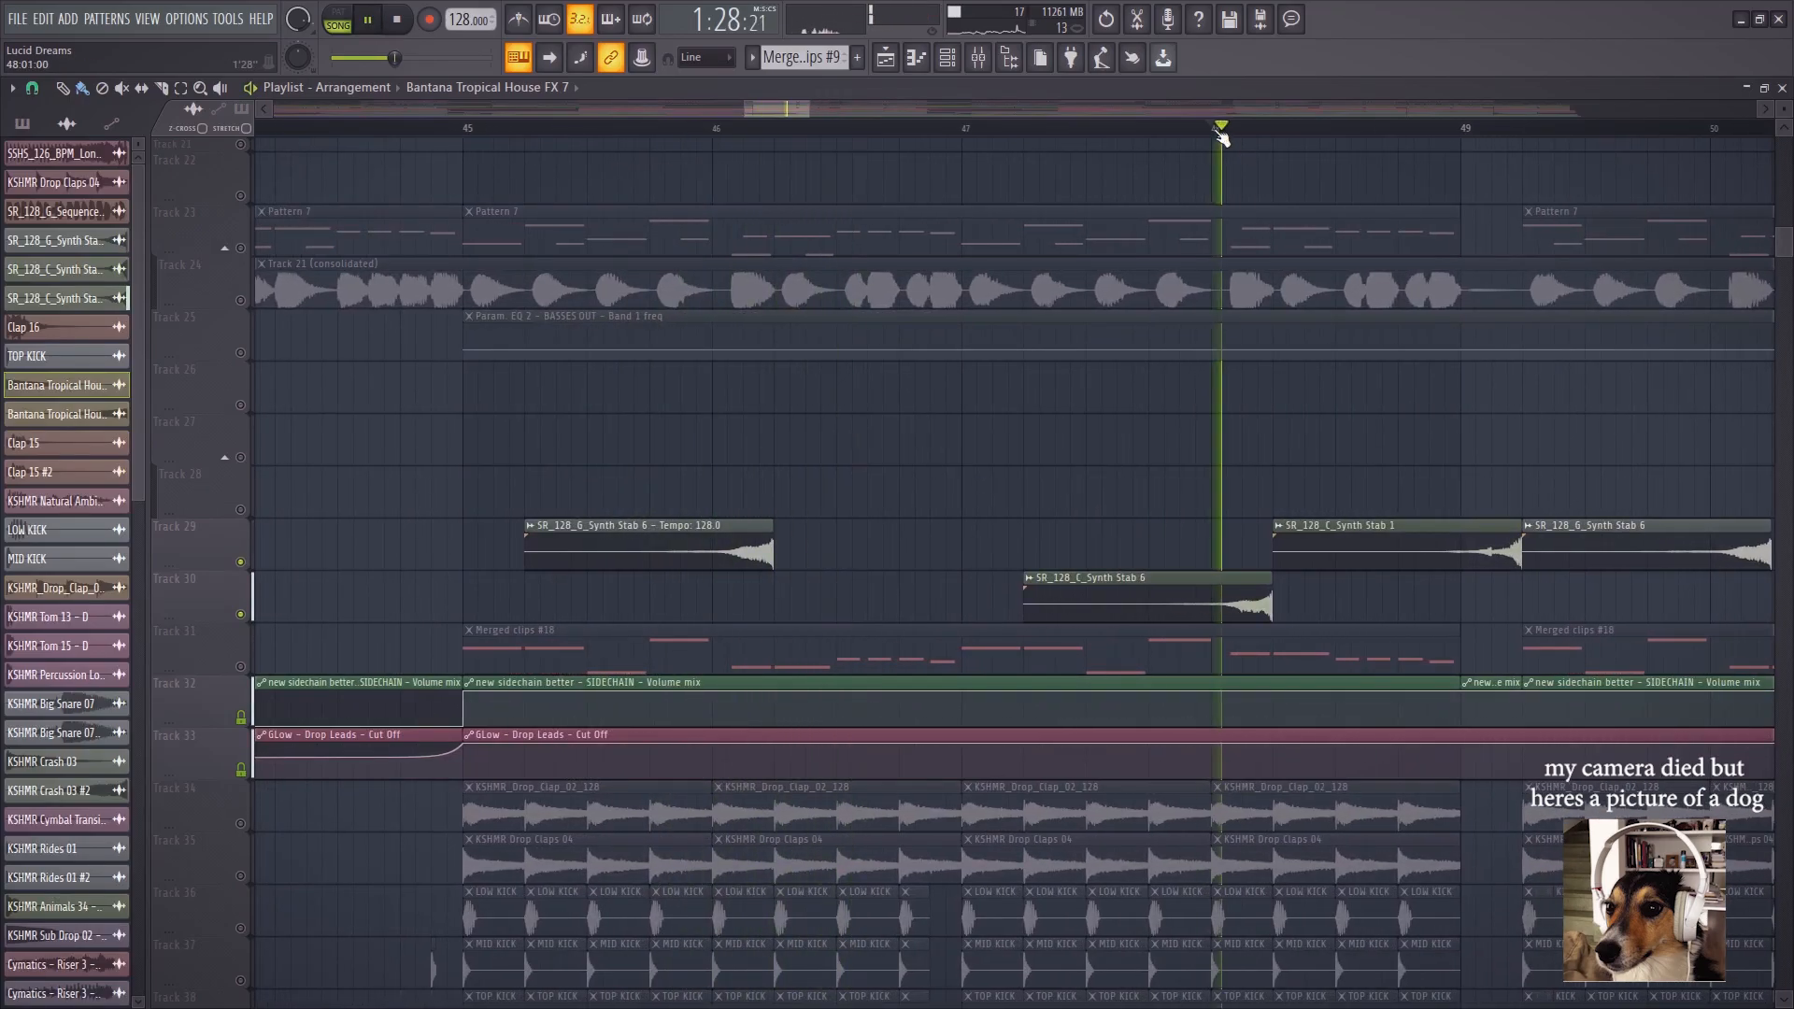
scroll(1218, 135, "down", 3)
key("space")
Return the playhead to bar 45, unmute Track 21 (consolidated) on track 24 and play it with the synth stabs
left_click(874, 132)
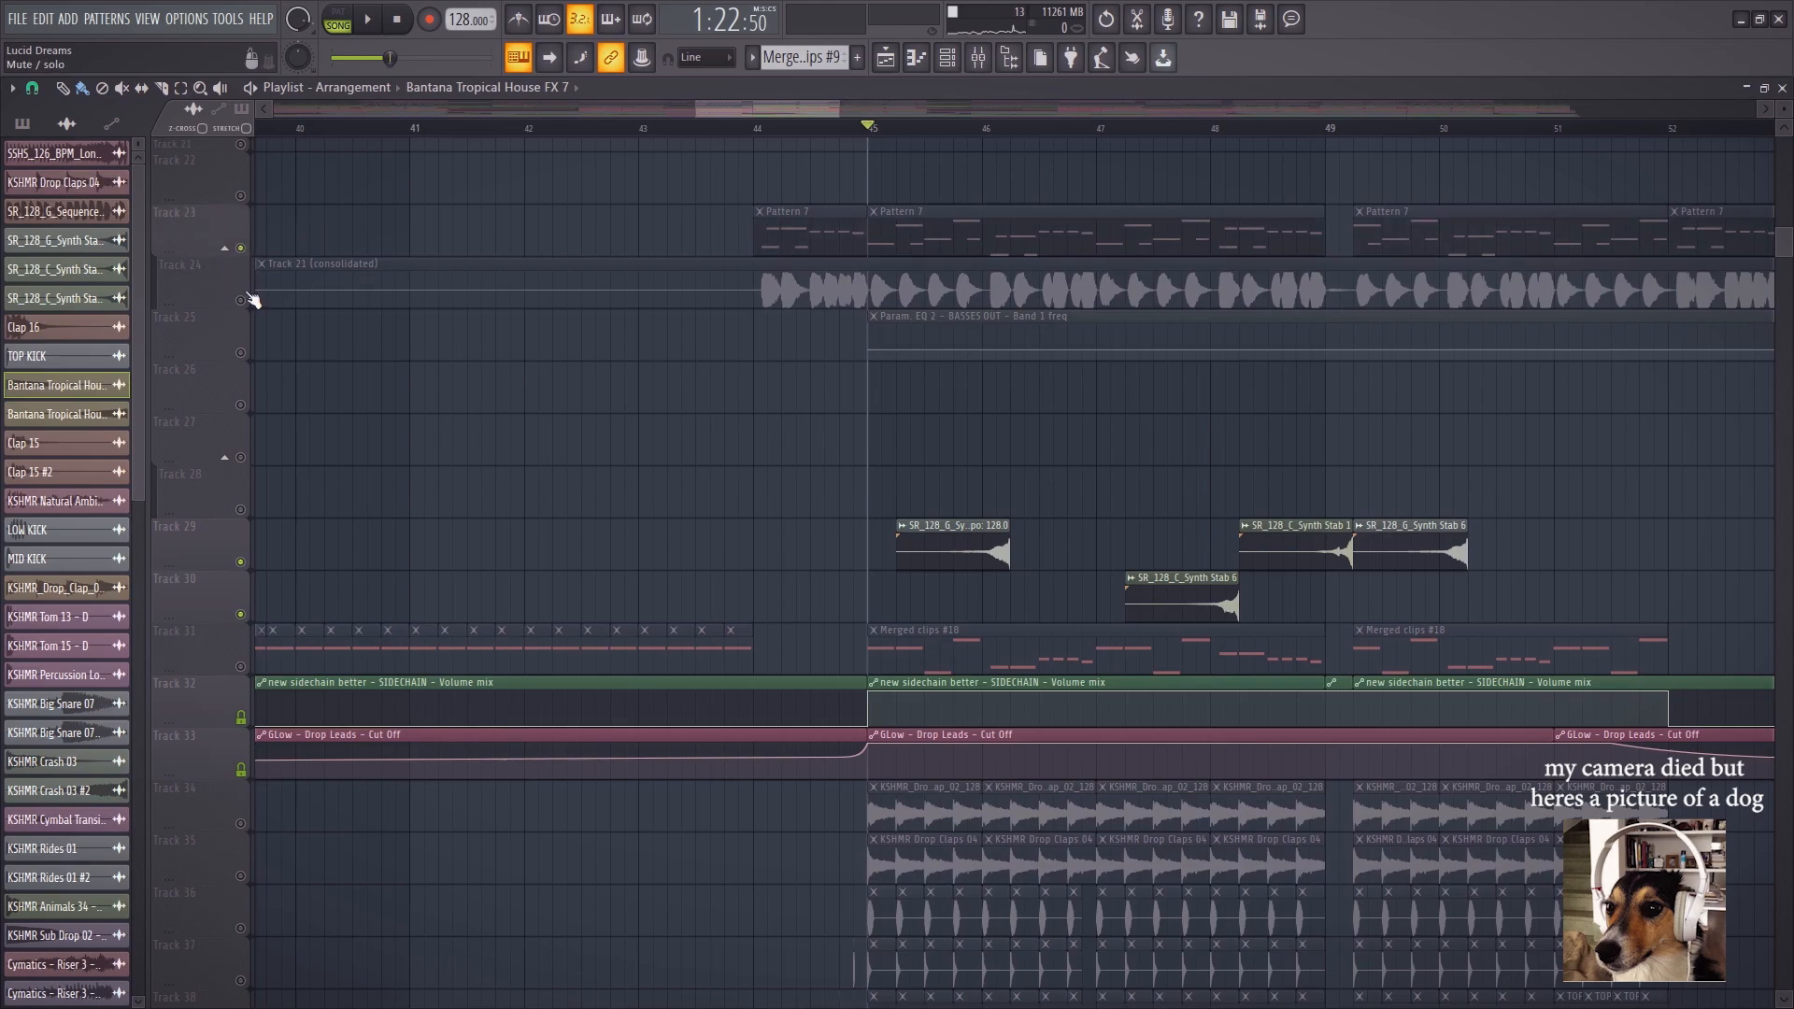
key("space")
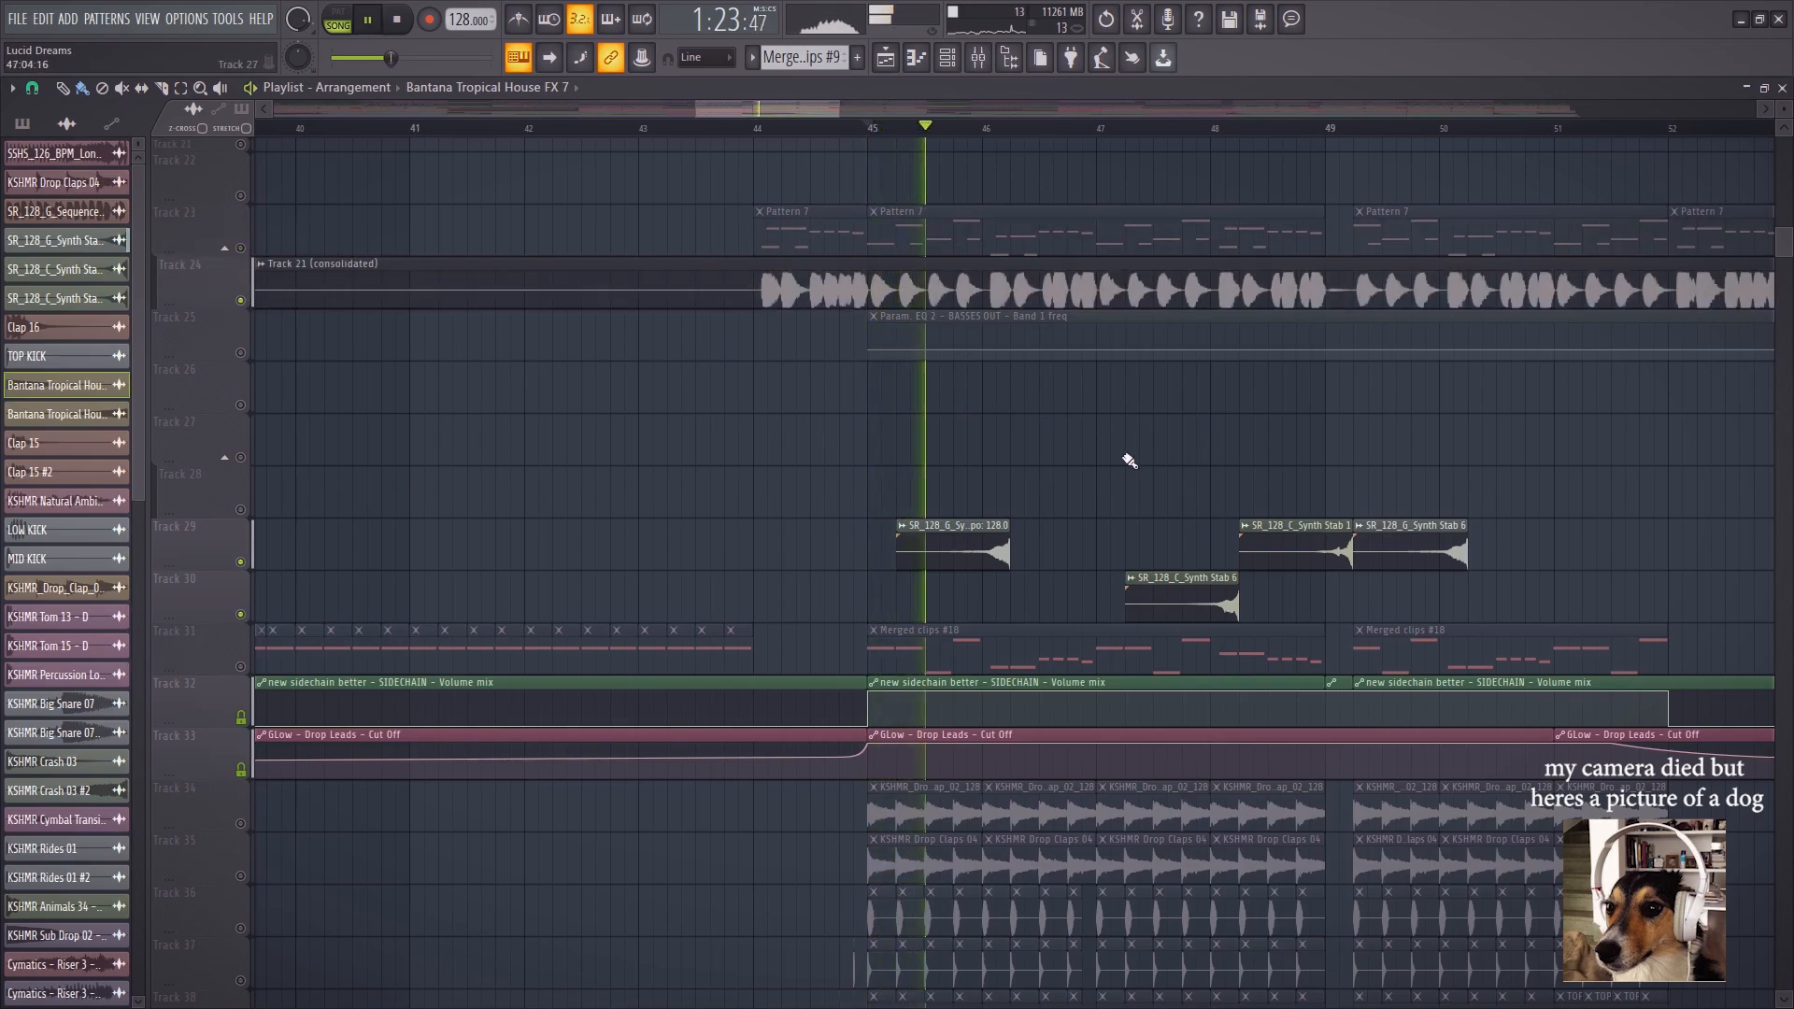
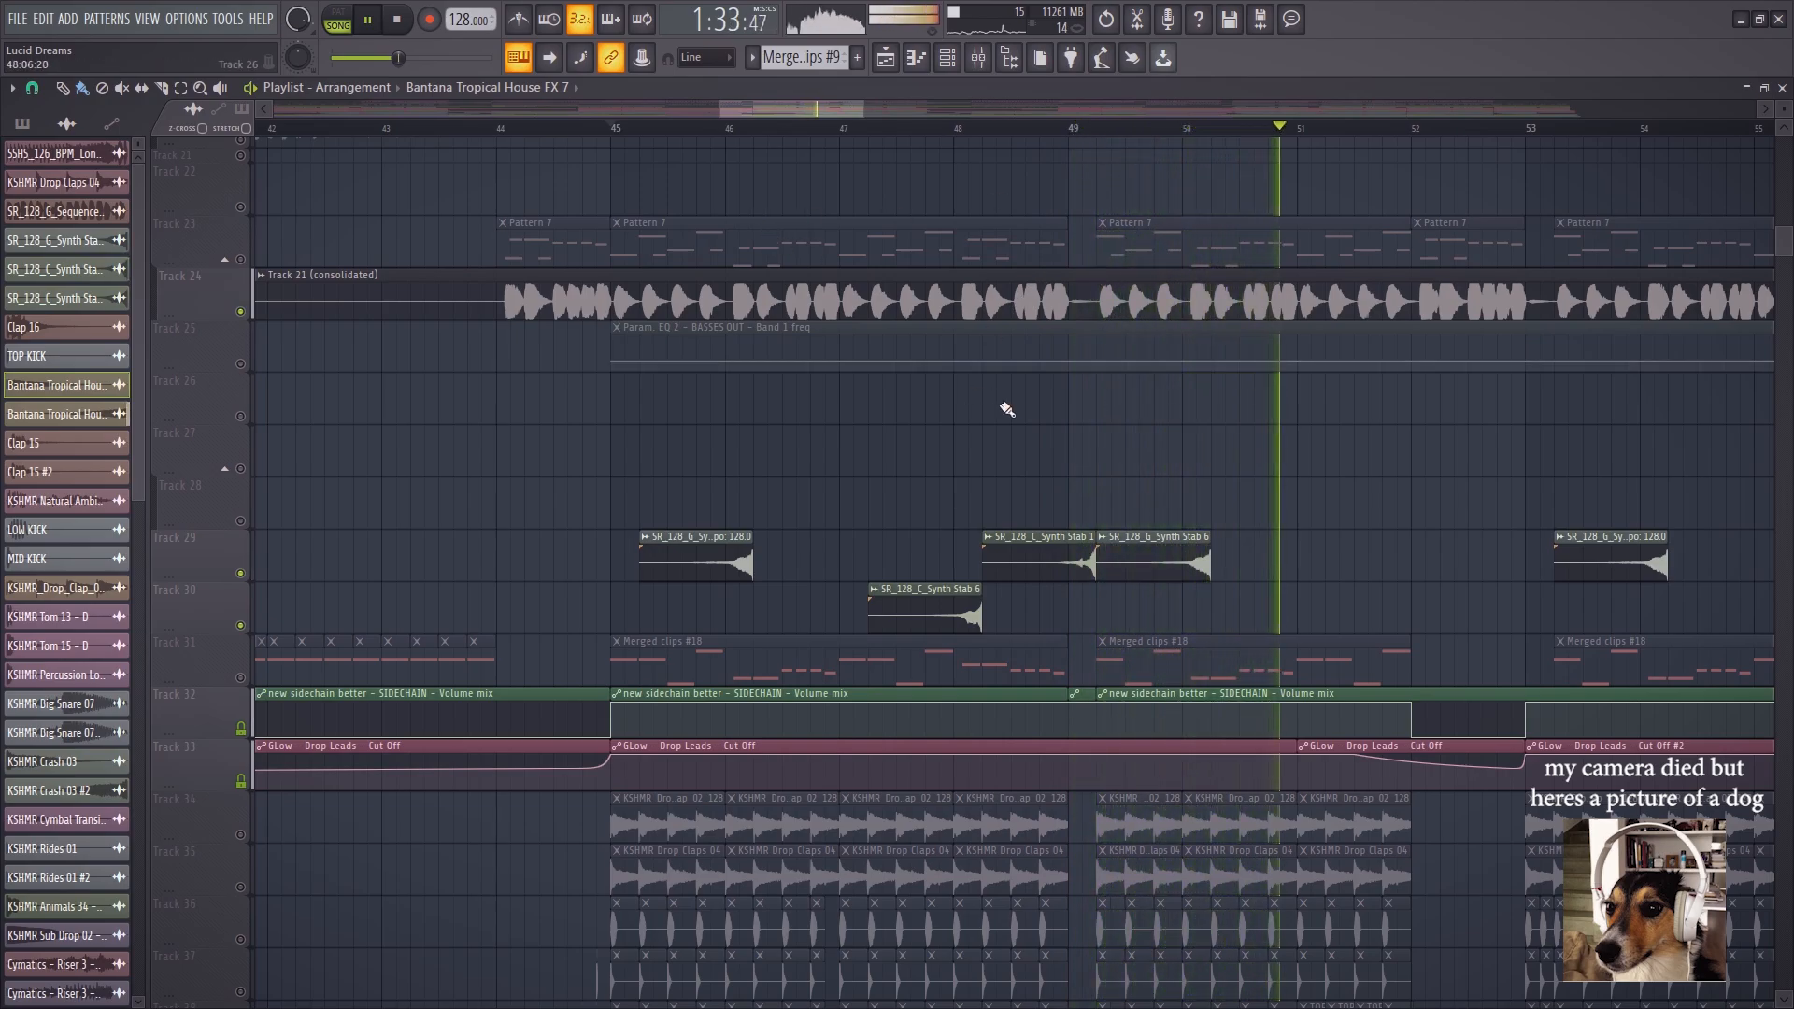
key("space")
Isolate the synth stab clips on track 30 and then on track 29, and play them around bar 48
left_click(956, 128)
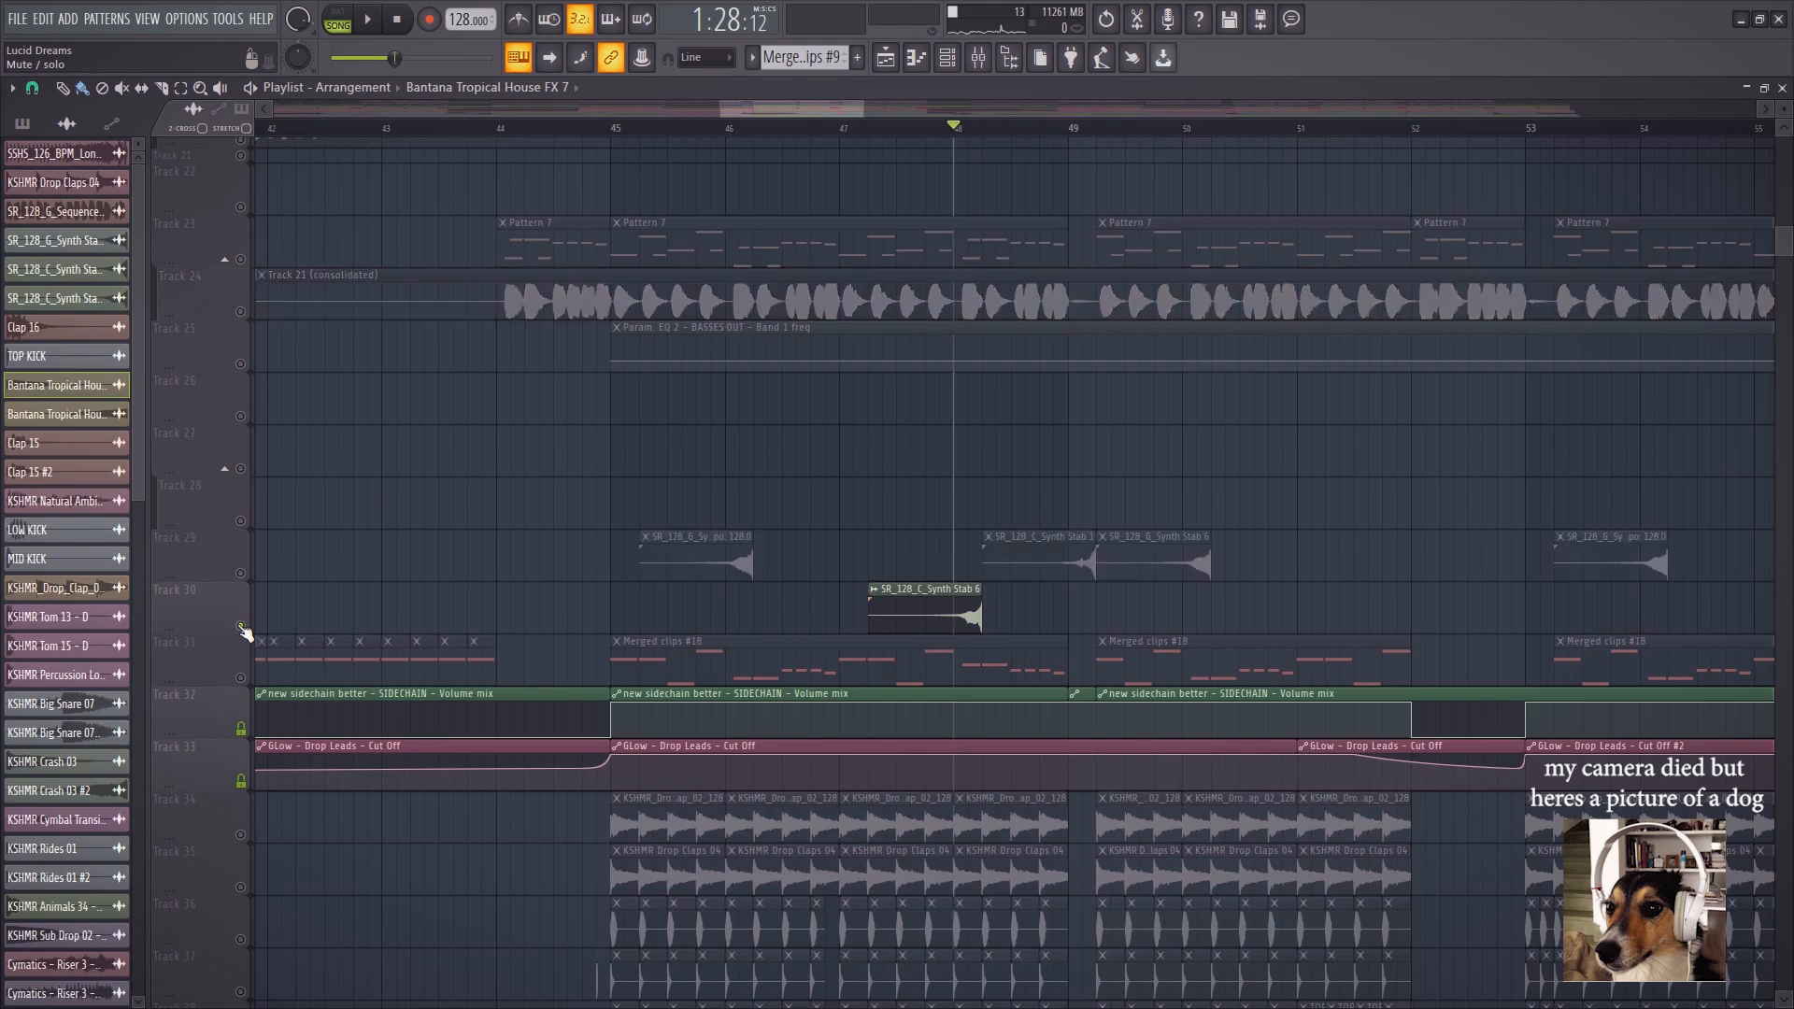
right_click(240, 575)
key("space")
key("space")
Play the full drop with the other tracks included, restarting from bar 45
left_click(623, 129)
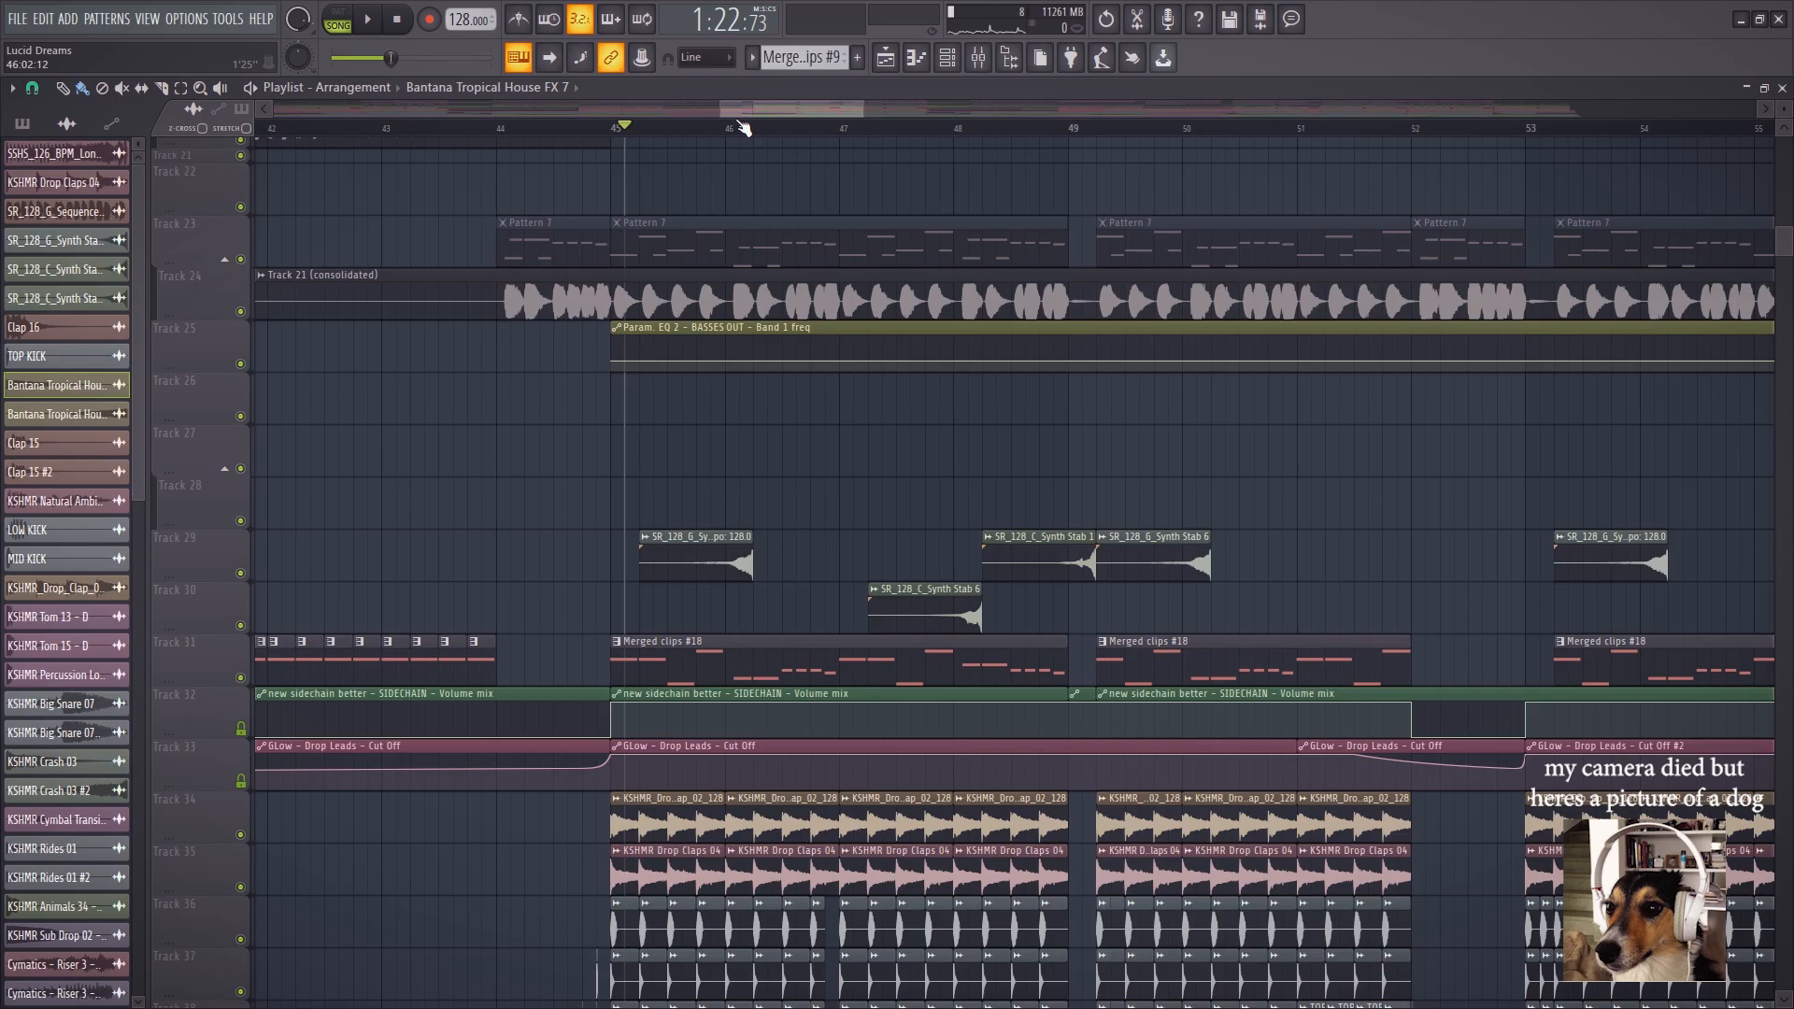
left_click(704, 129)
key("space")
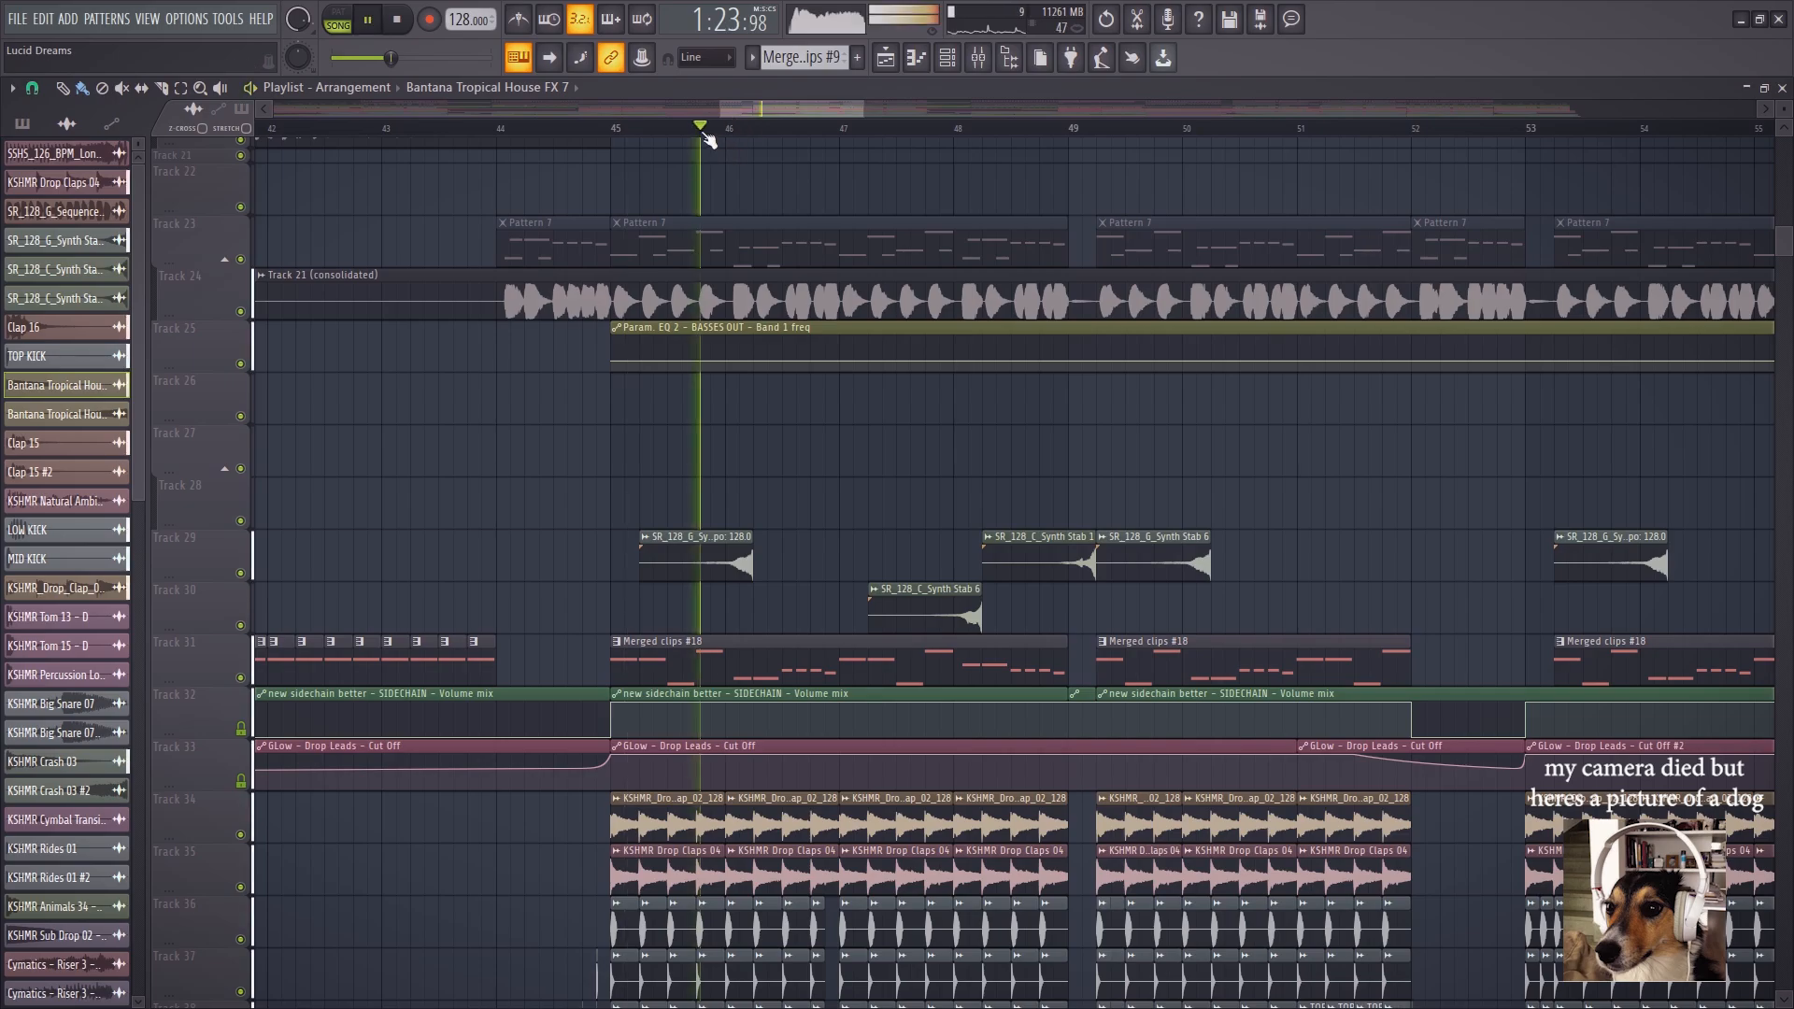
key("space")
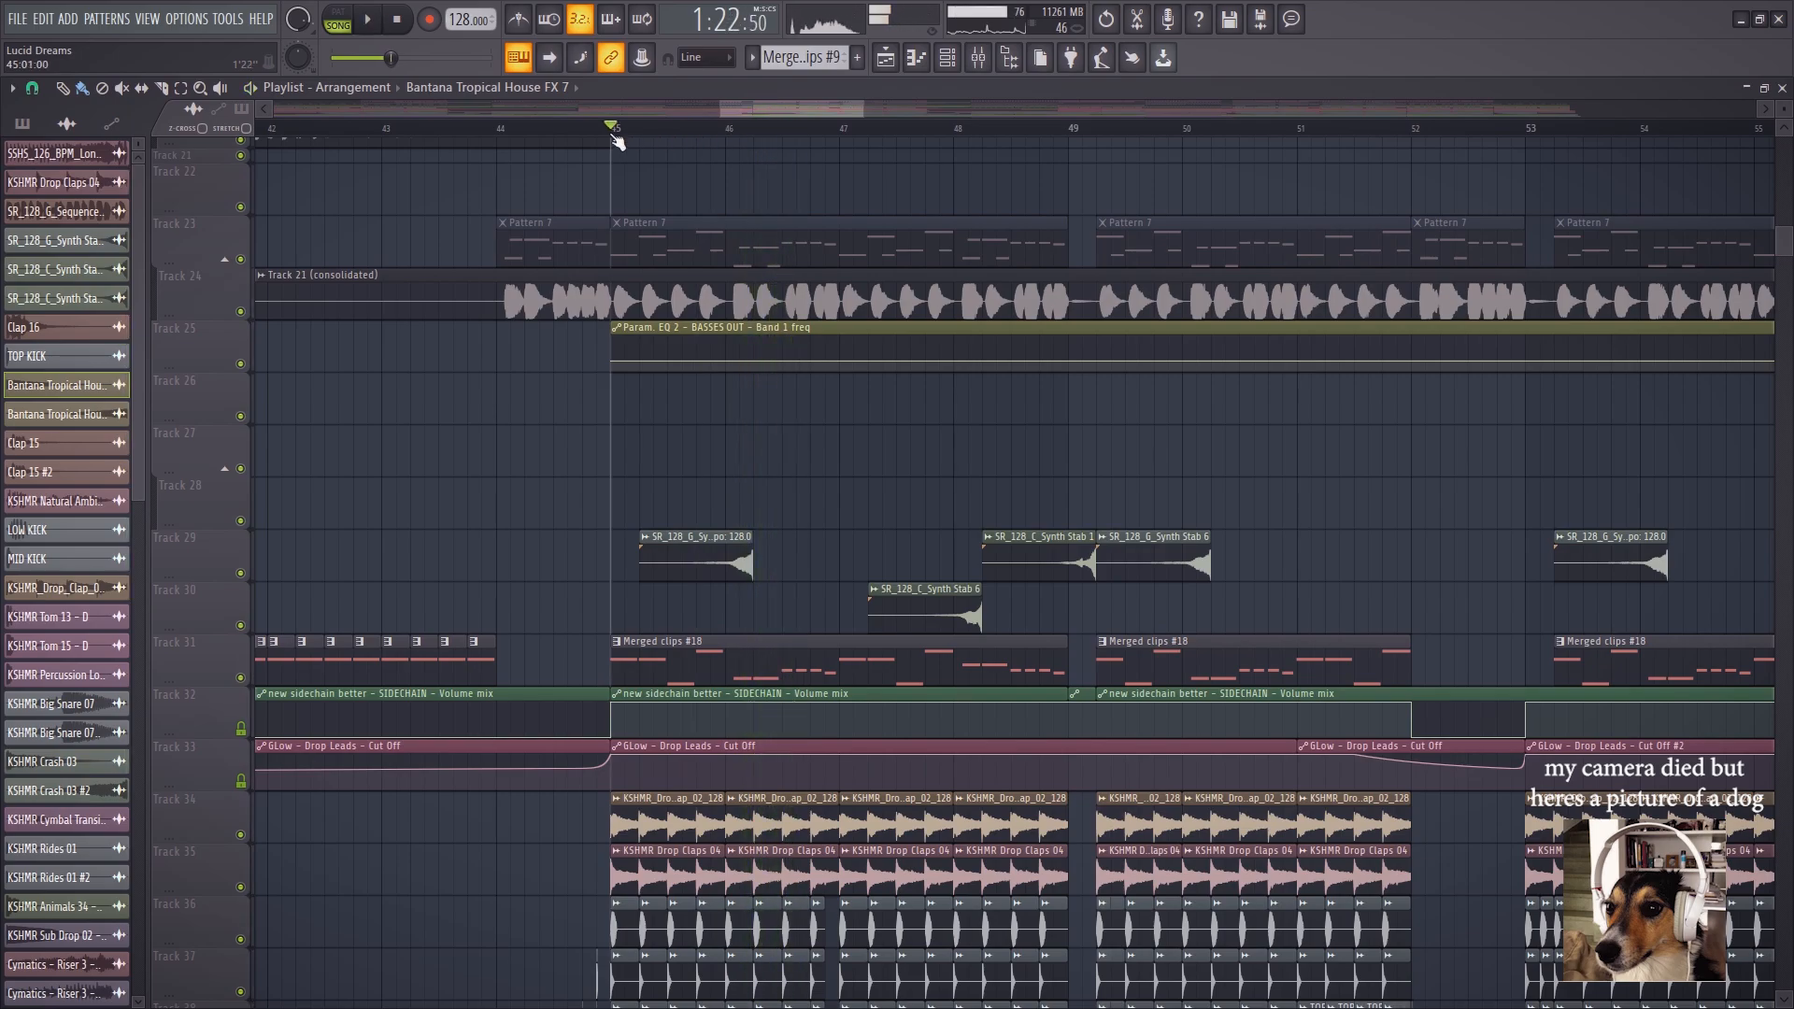
key("space")
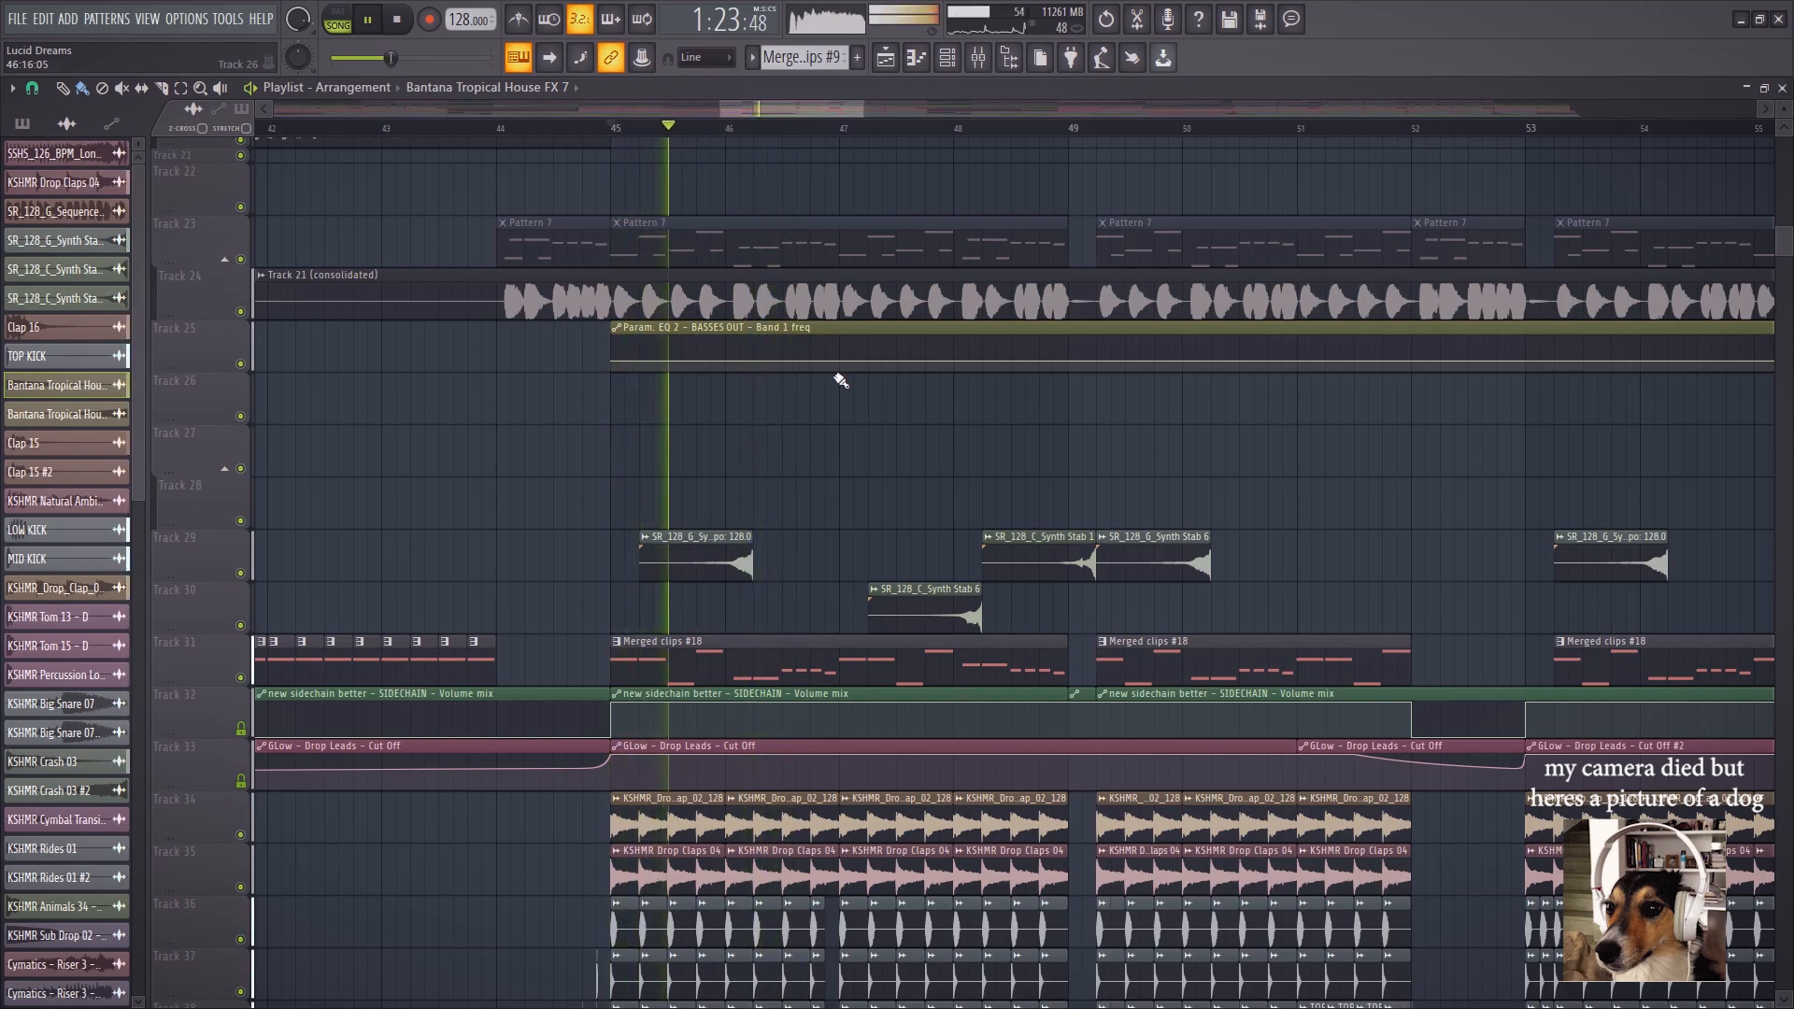
key("space")
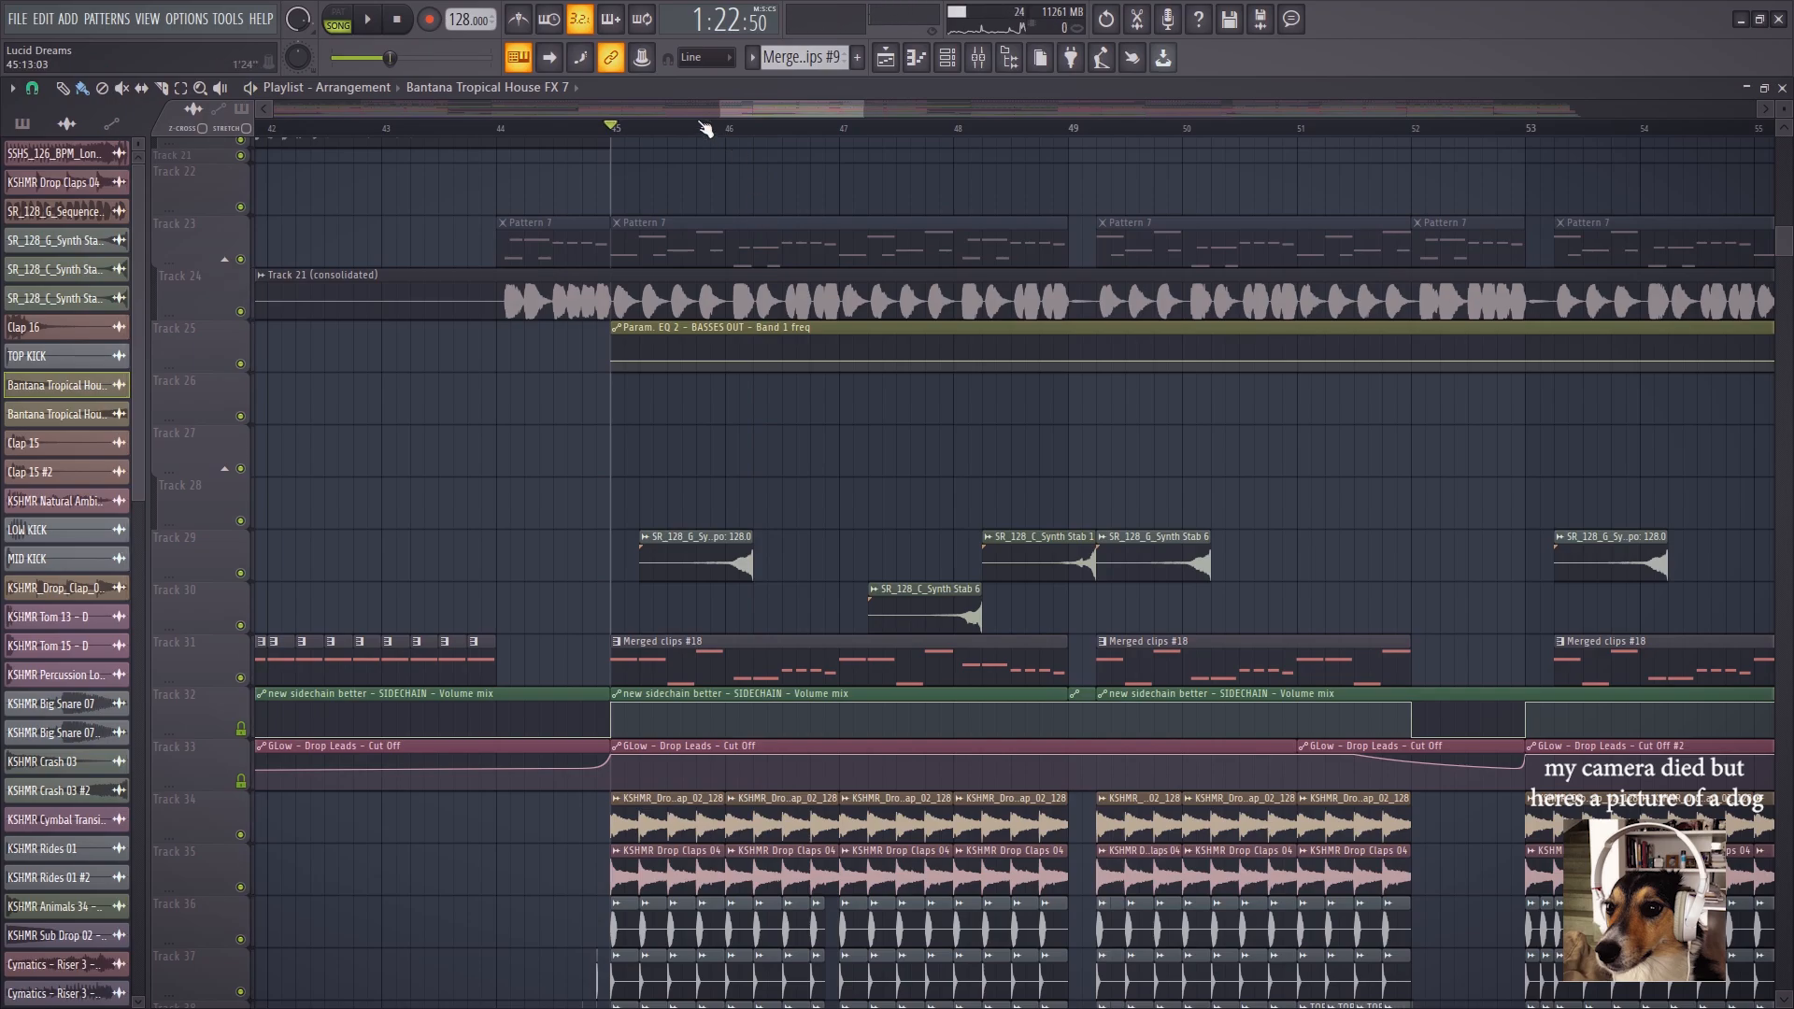
Examine the SR_128_G_Synth Stab 6 sample settings and the 100hz cut EQ on its mixer track
scroll(731, 133, "down", 5)
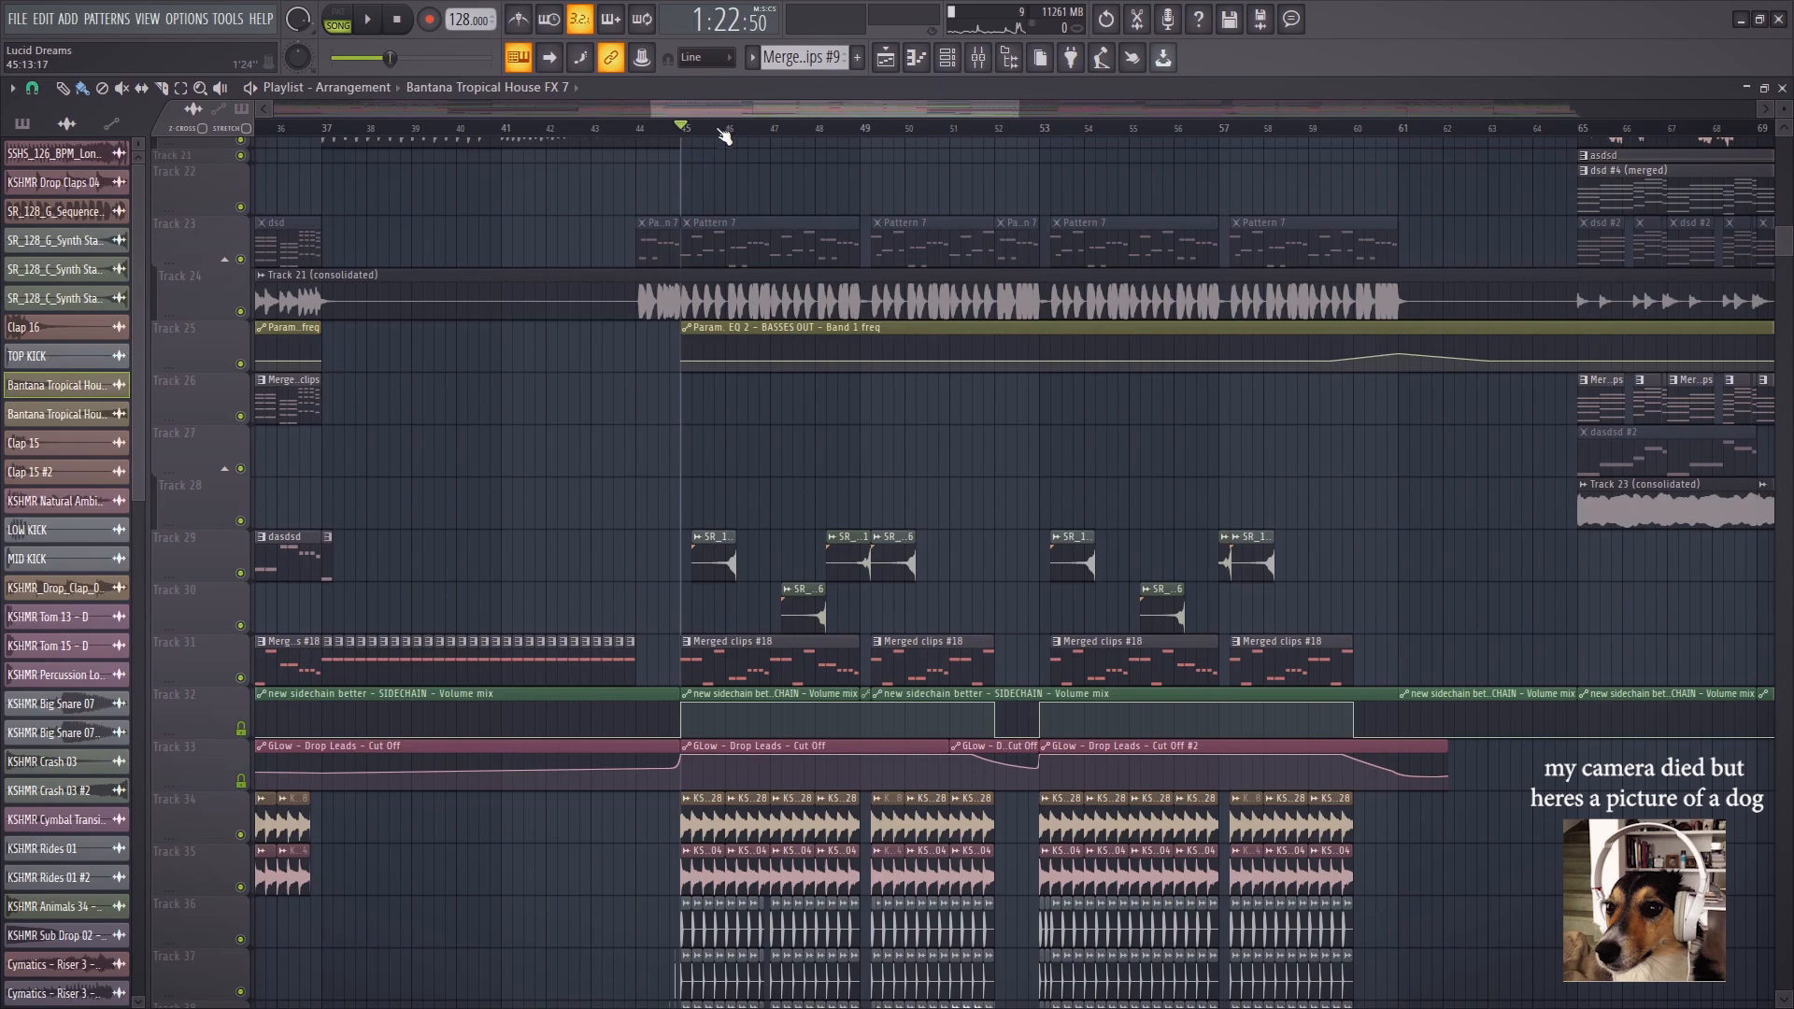
scroll(725, 136, "up", 5)
double_click(724, 558)
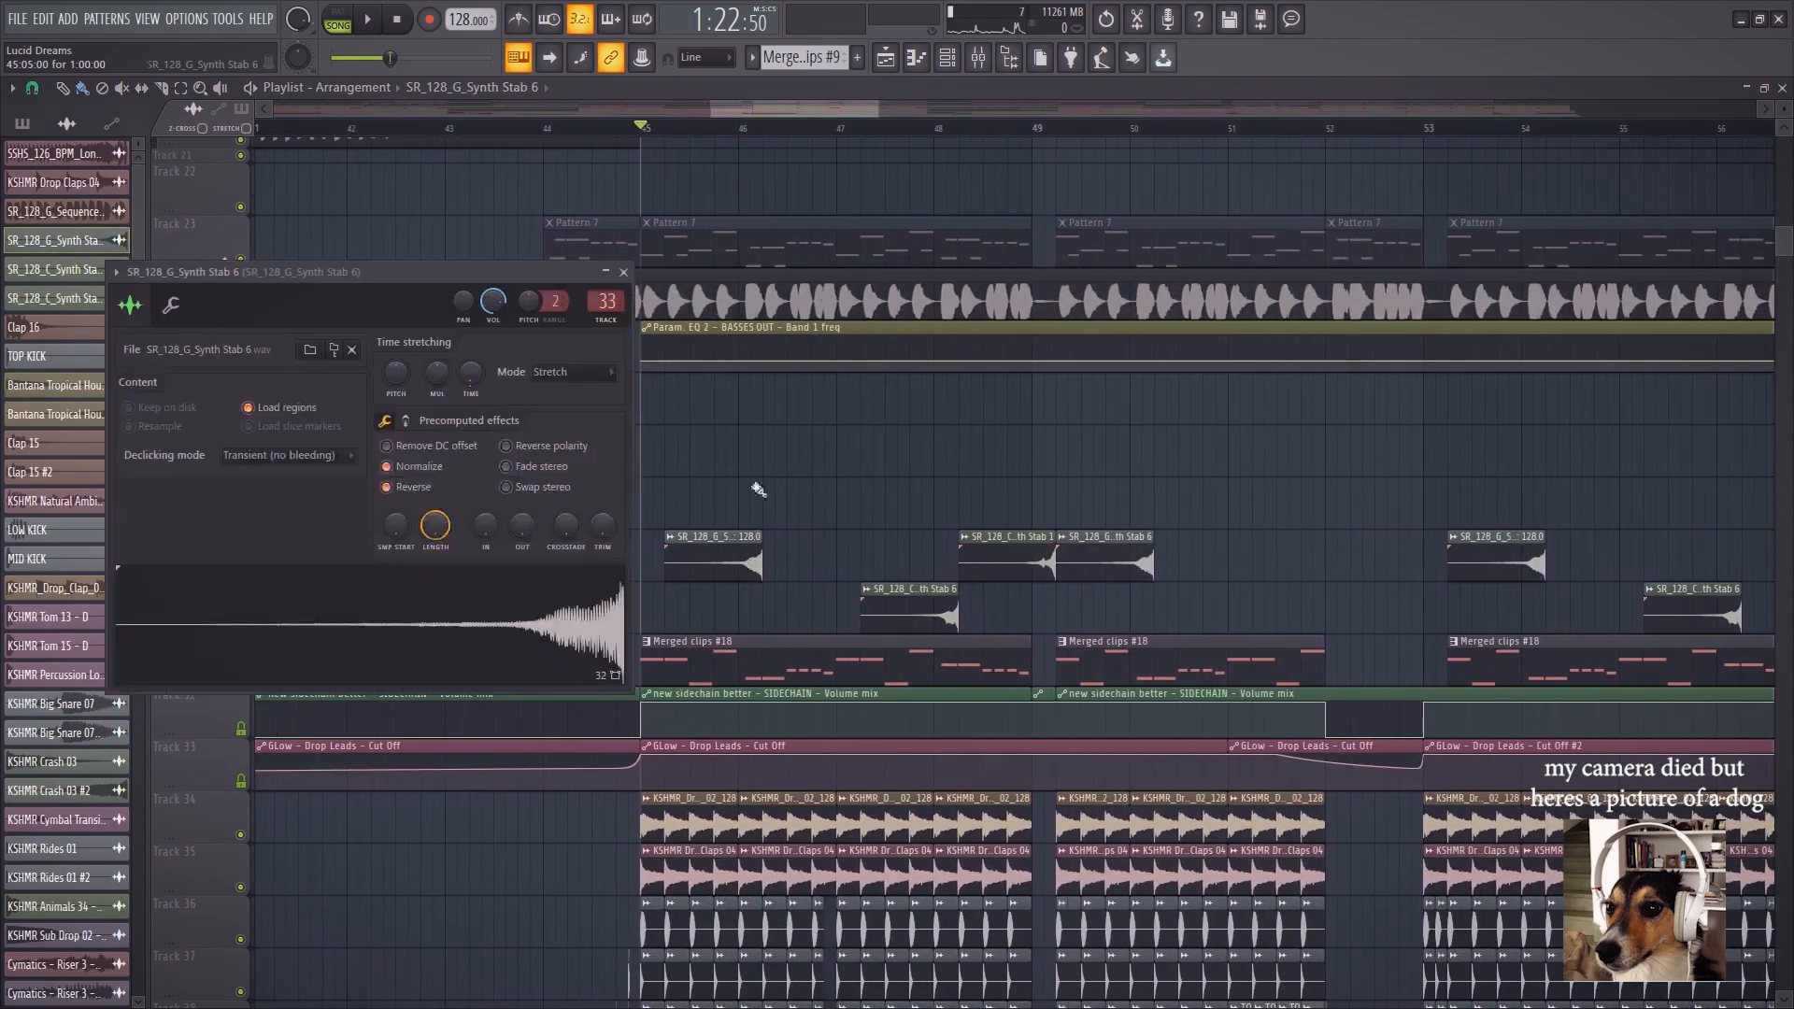
left_click(979, 58)
left_click(1691, 152)
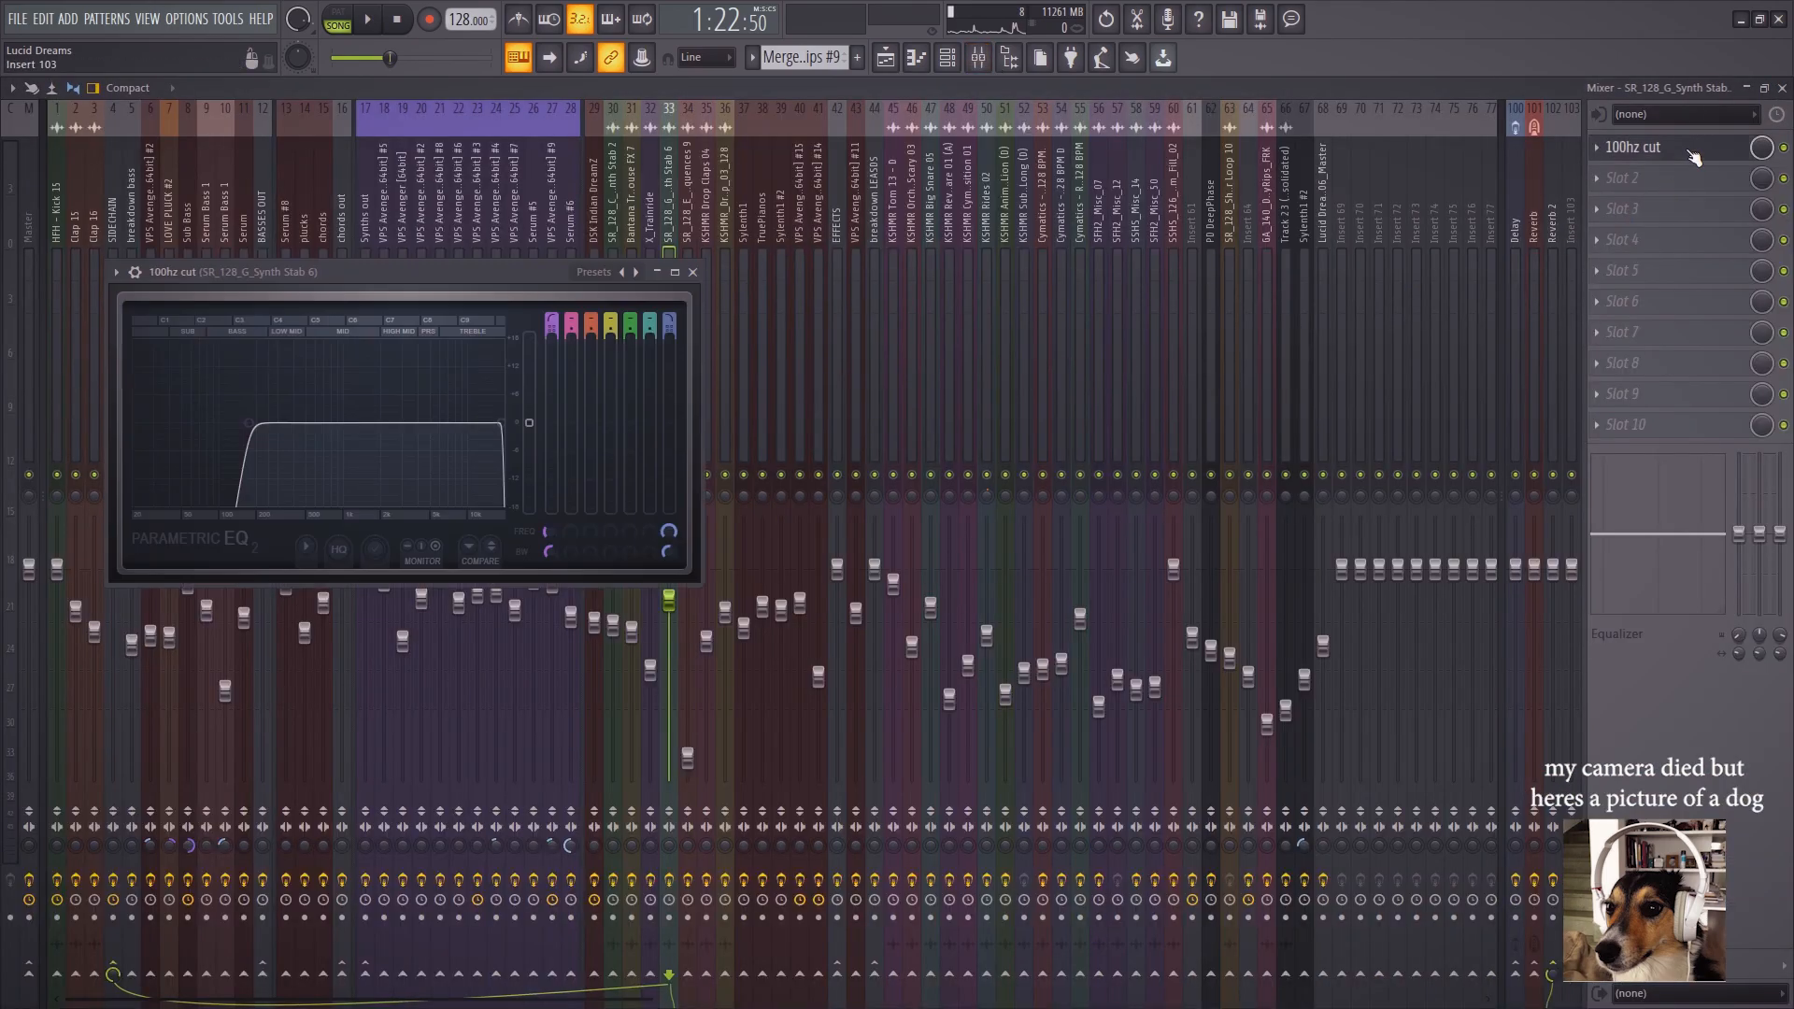
left_click(1693, 155)
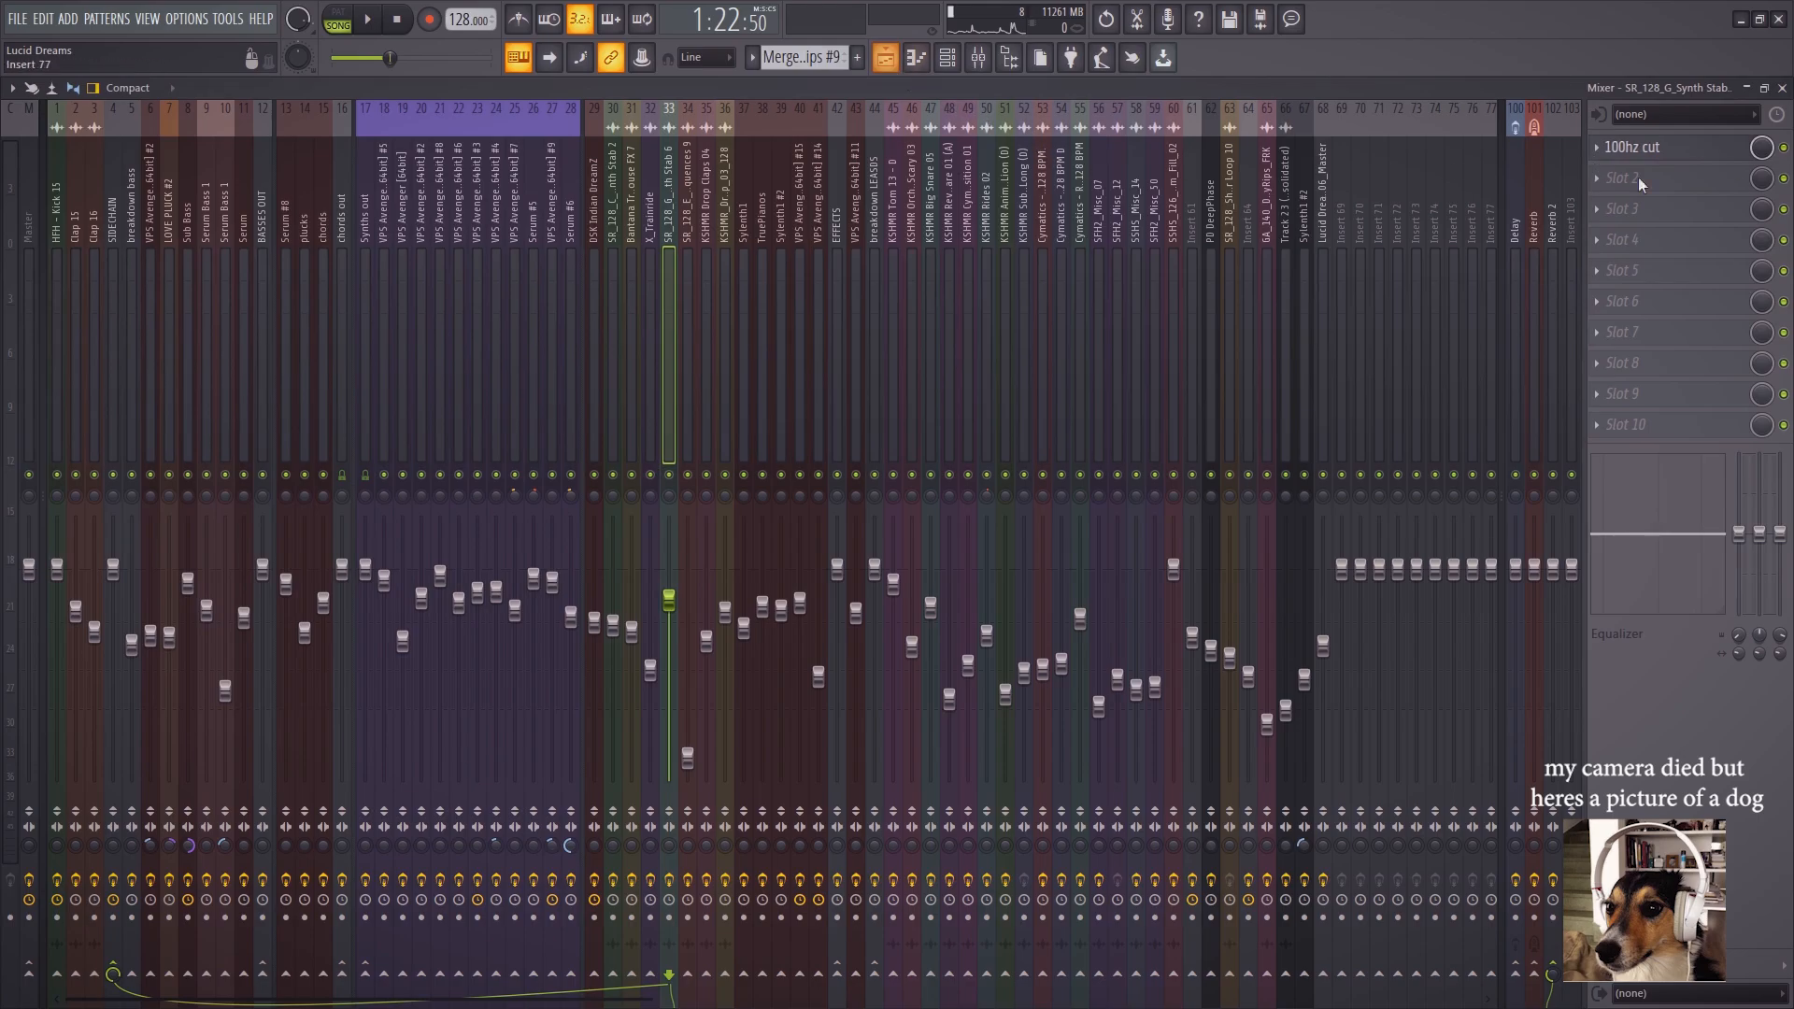
left_click(1652, 149)
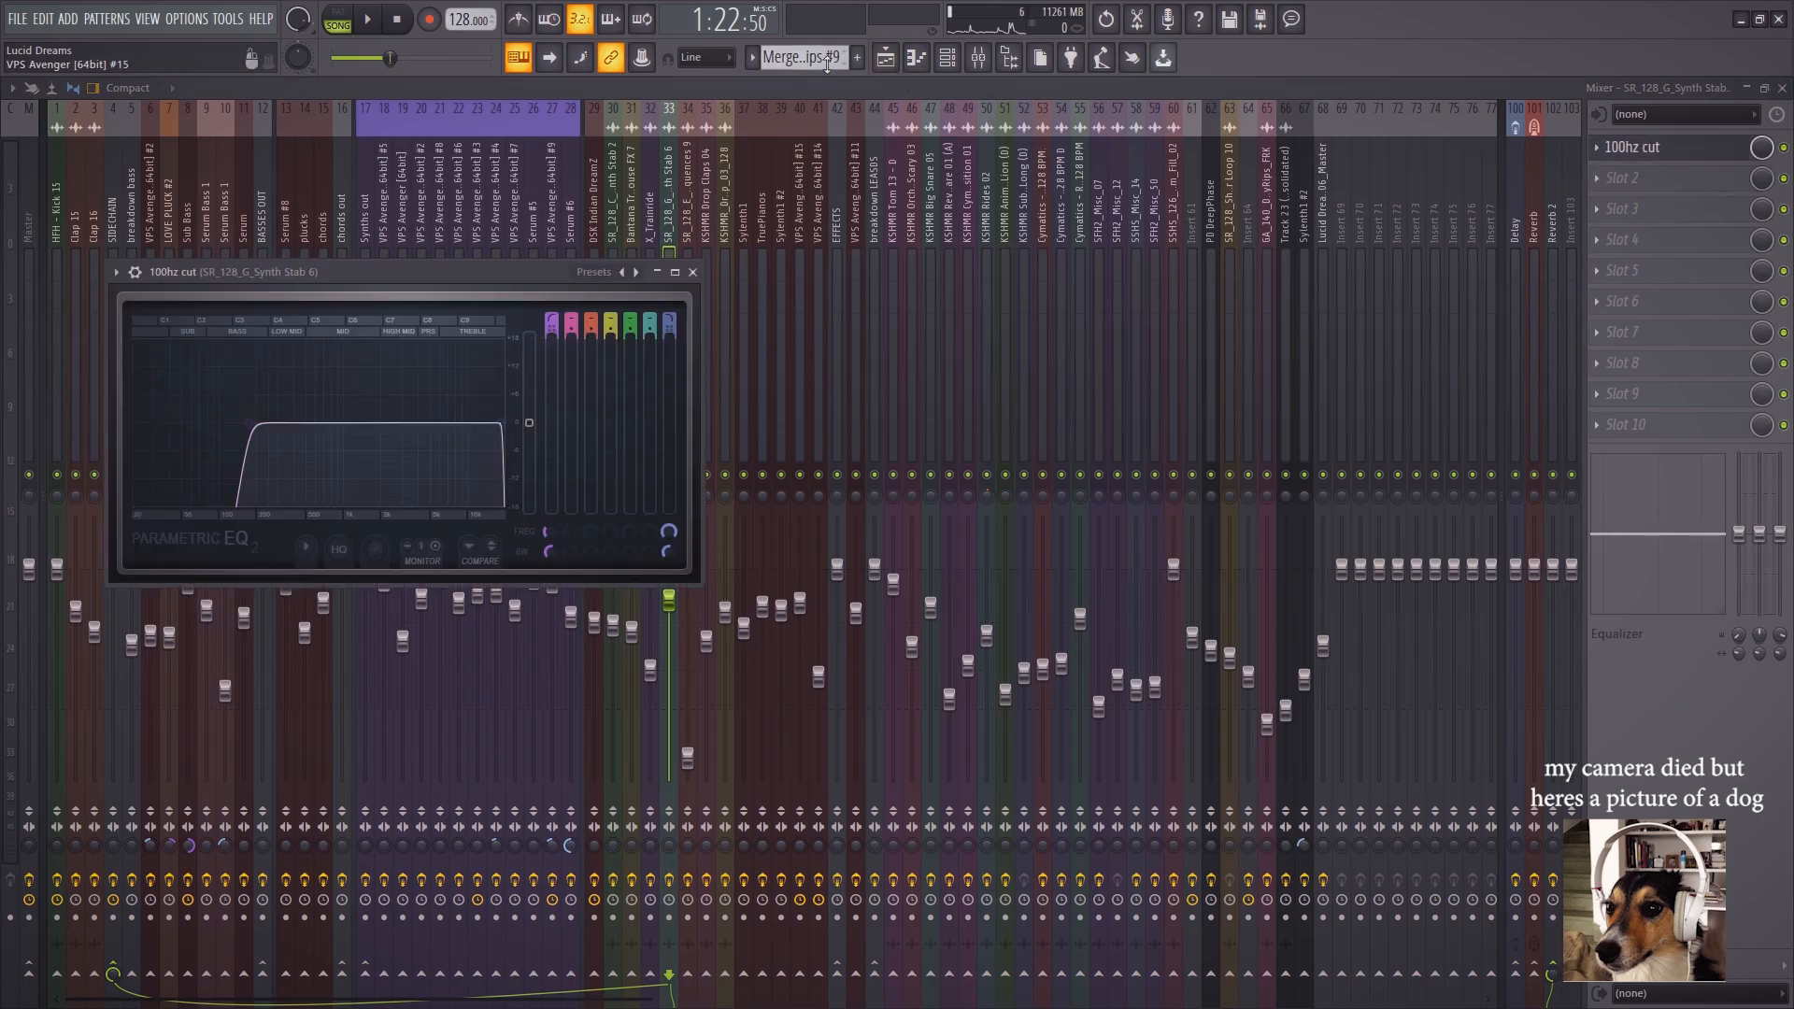
left_click(889, 58)
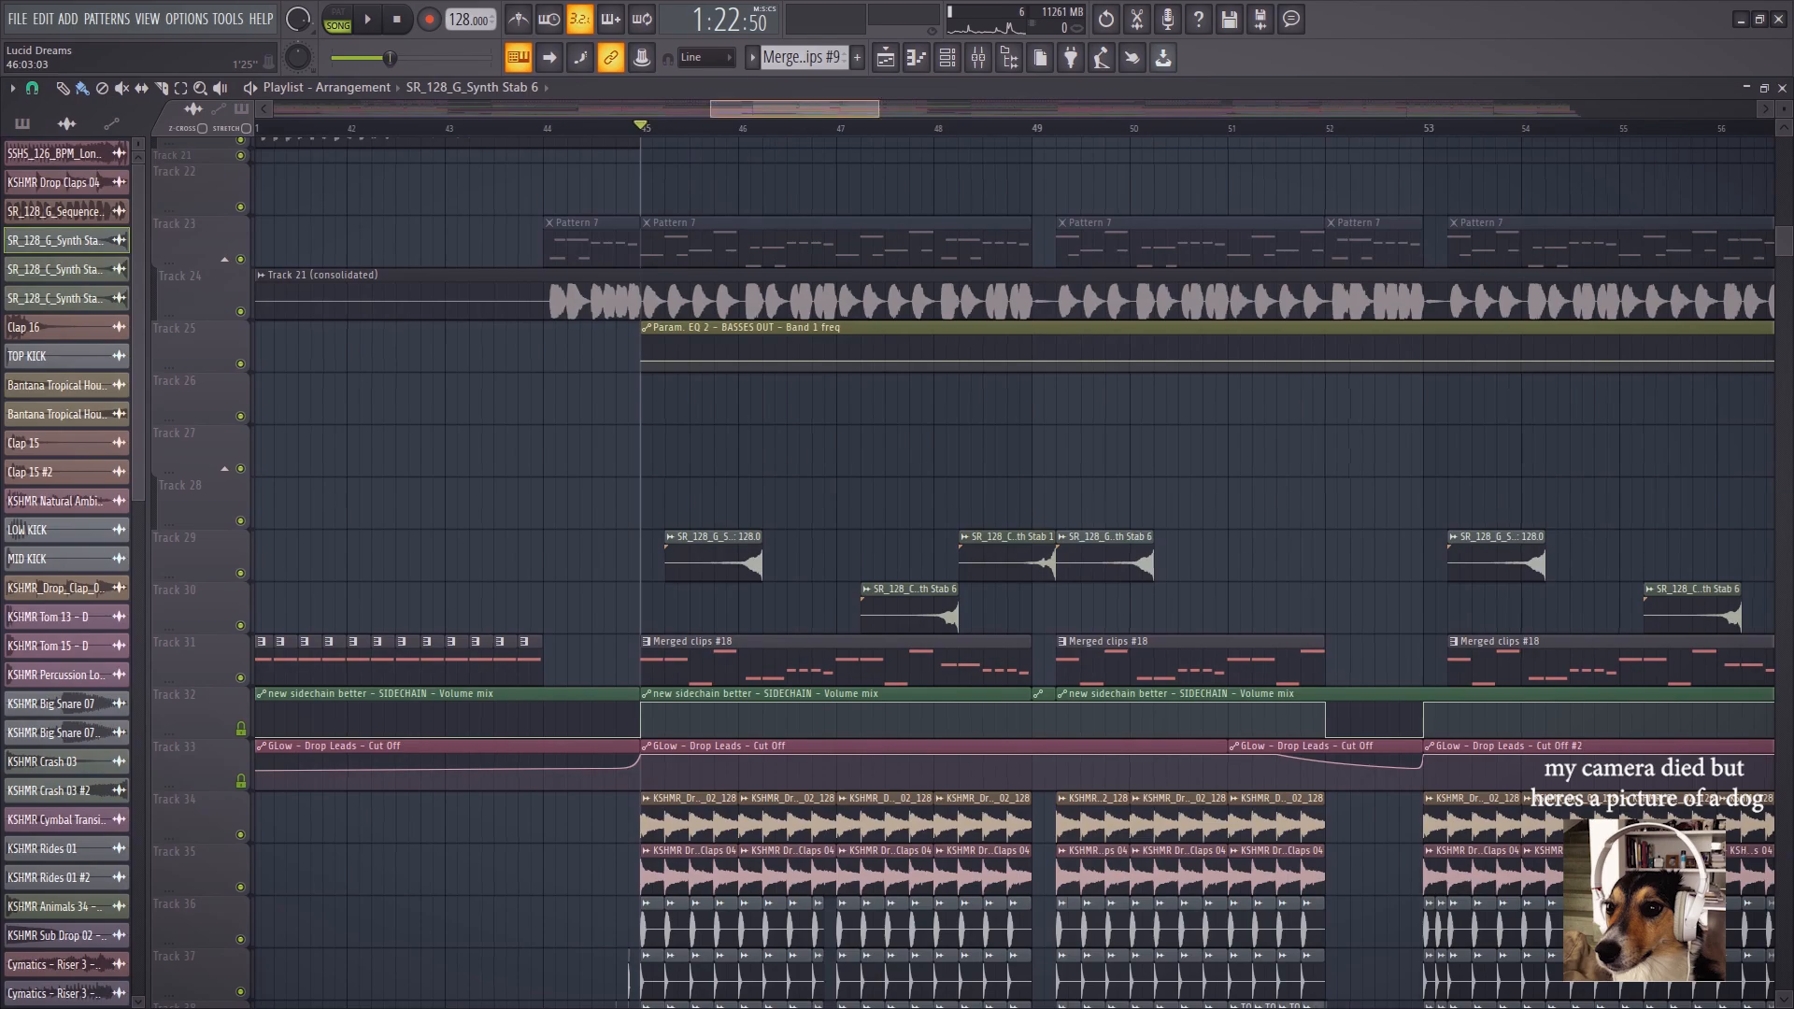
Isolate the Bantana Tropical House FX 7 clips on track 43 and play the arrangement from bars 37 and 45
scroll(1033, 496, "down", 6)
scroll(977, 592, "up", 10)
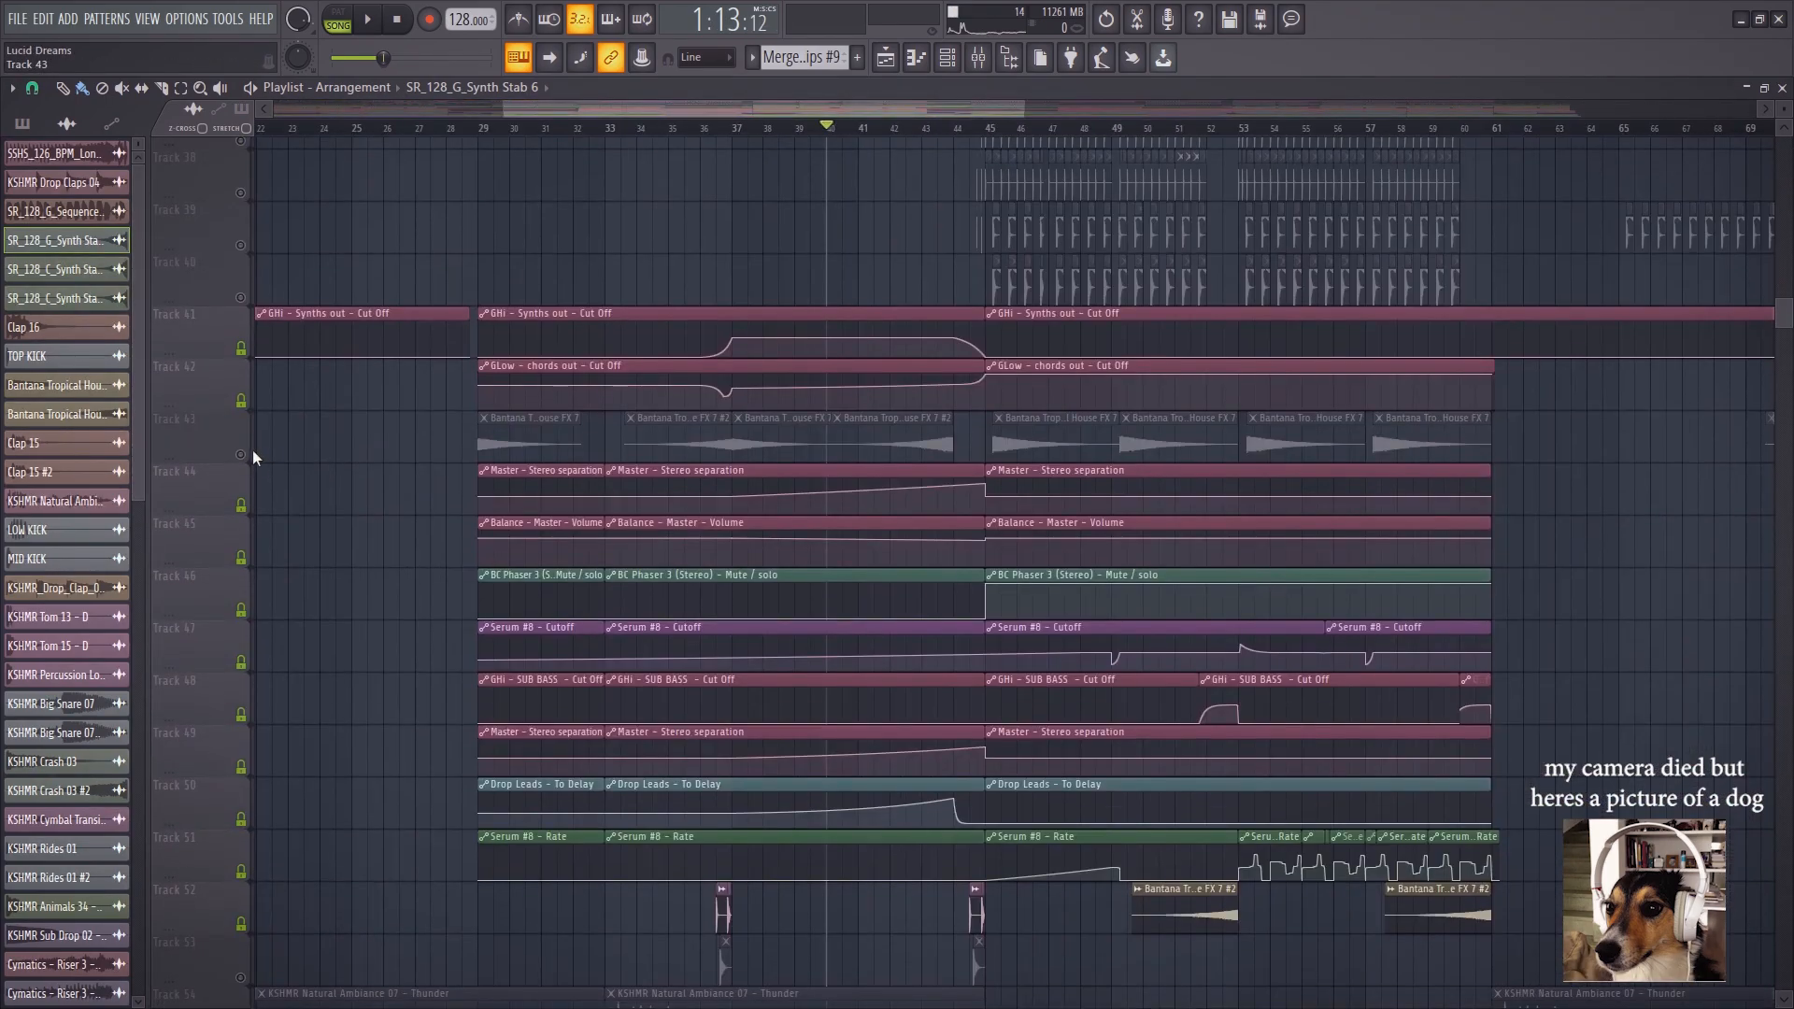
left_click(241, 455)
scroll(878, 134, "down", 2)
scroll(878, 133, "down", 2)
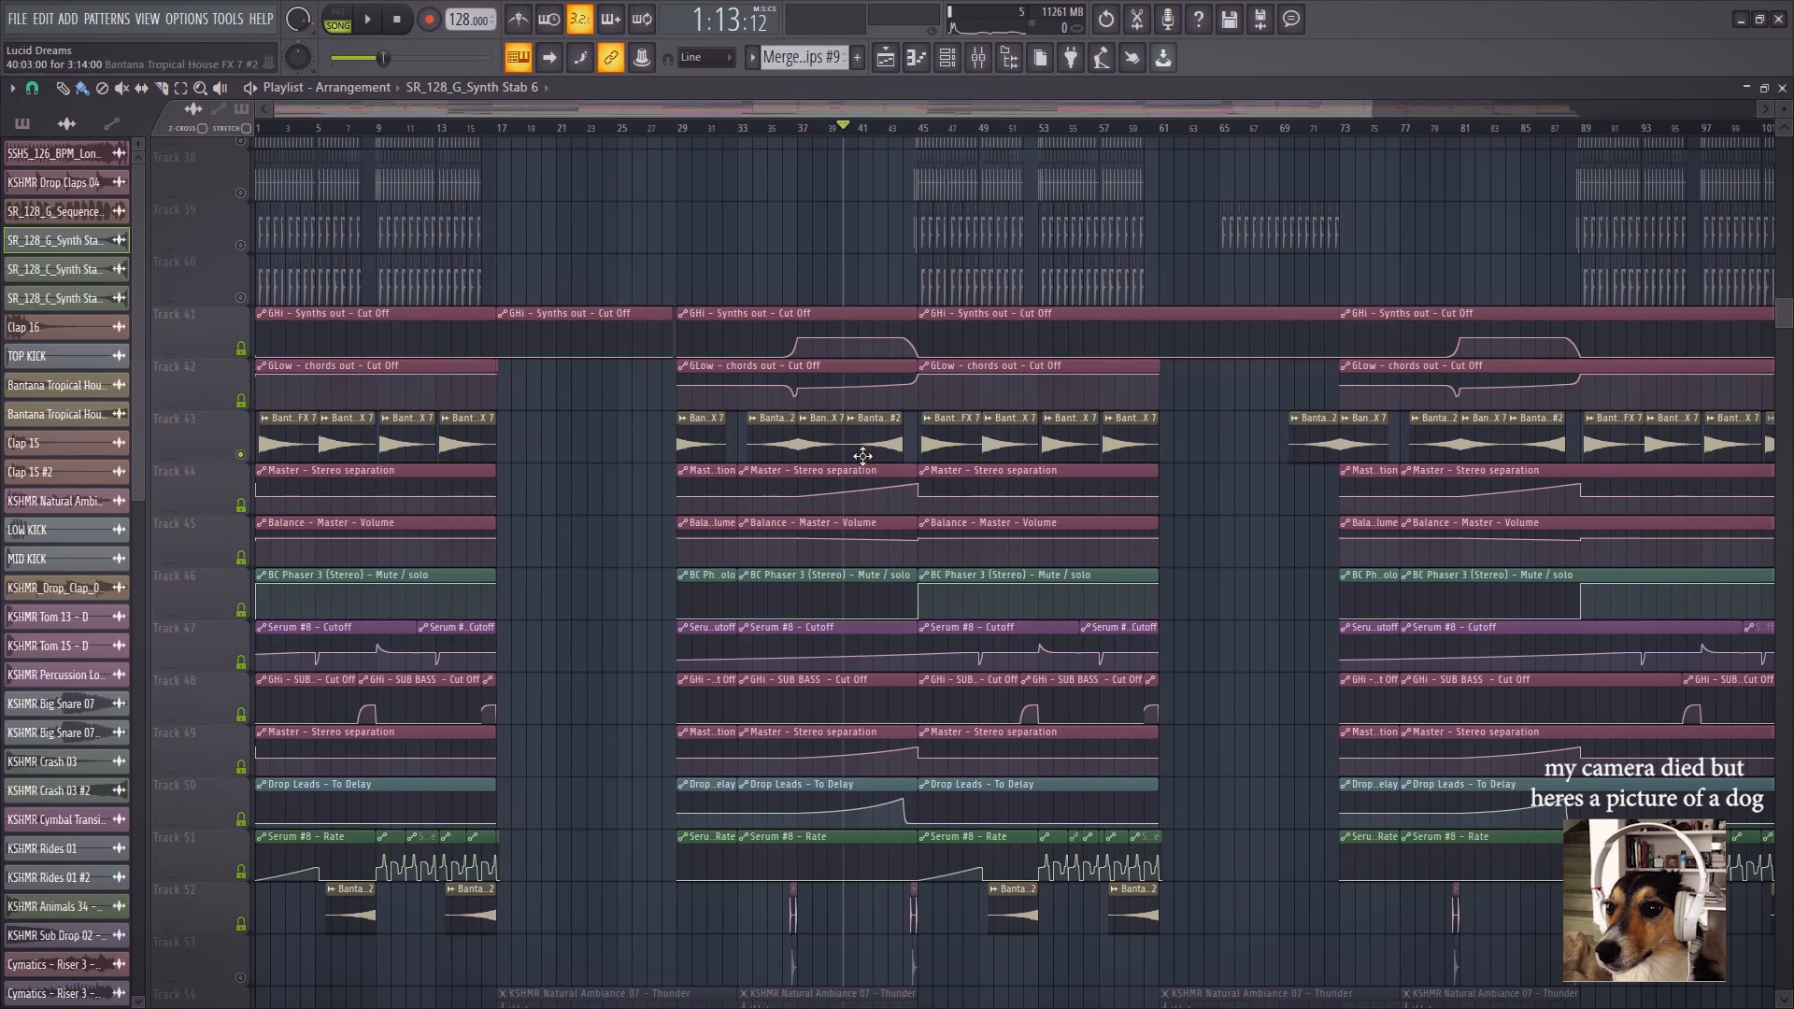
left_click(803, 128)
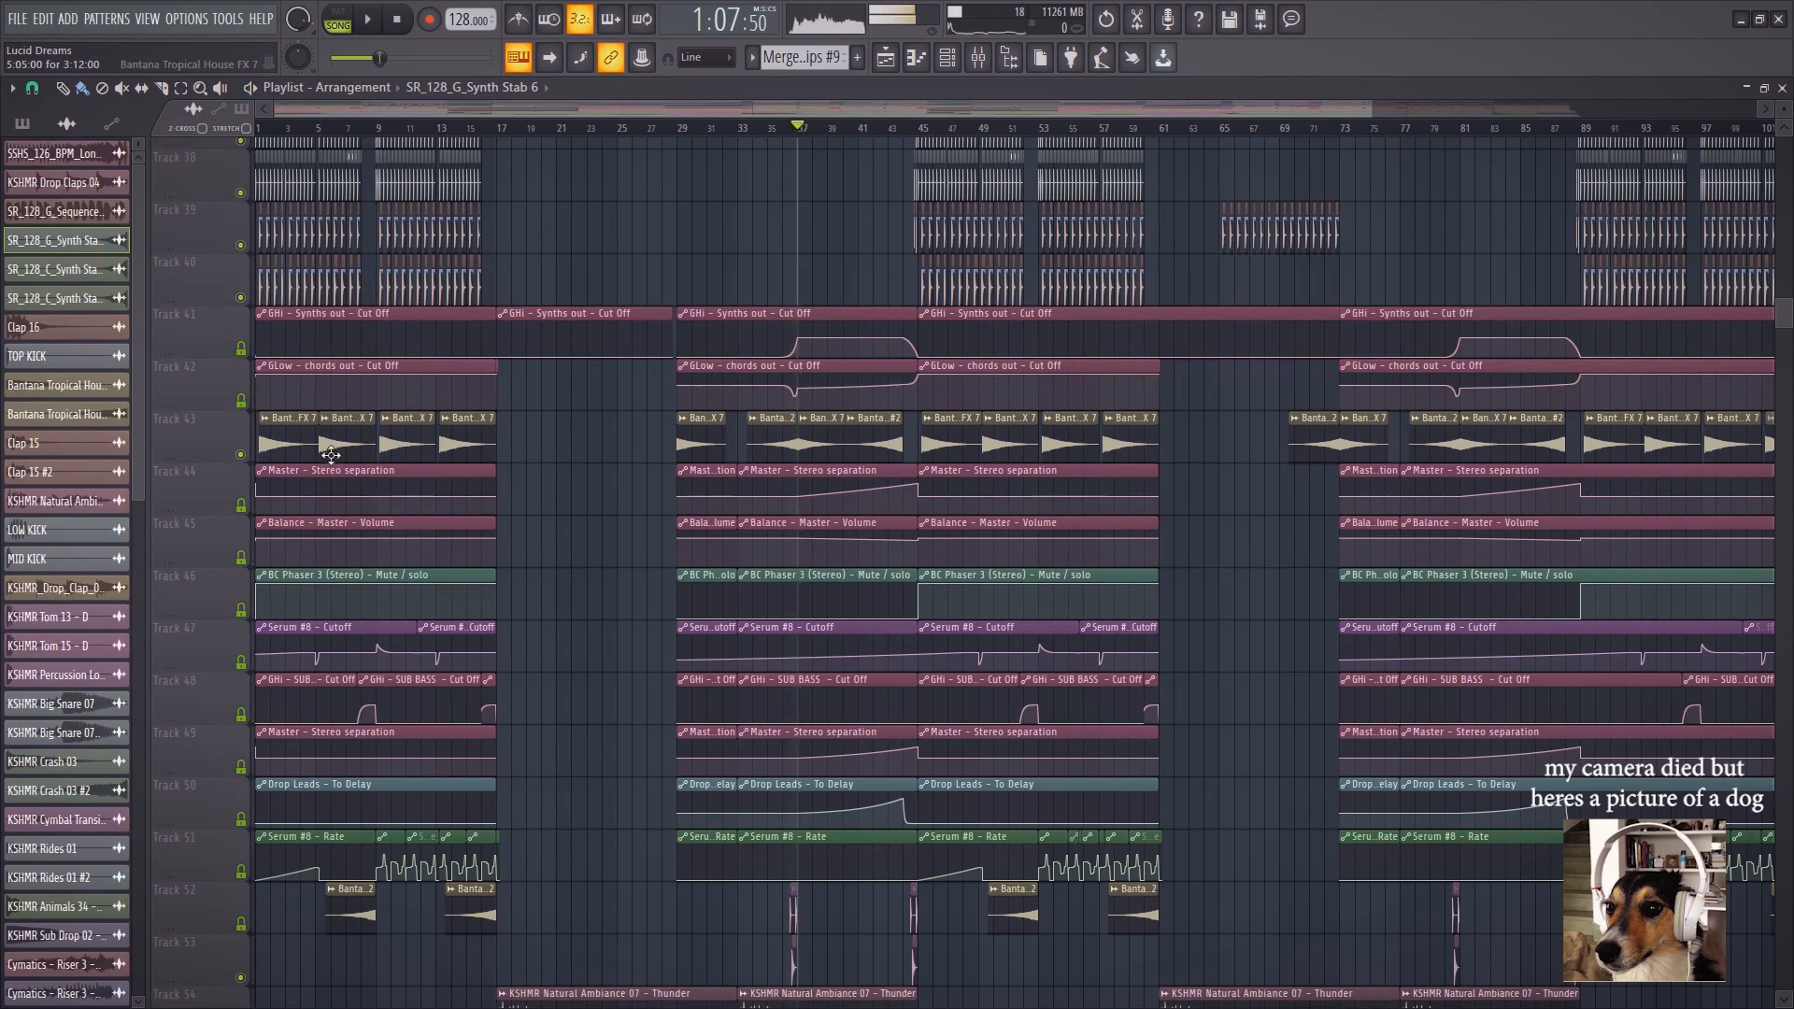
left_click(919, 129)
key("space")
key("space")
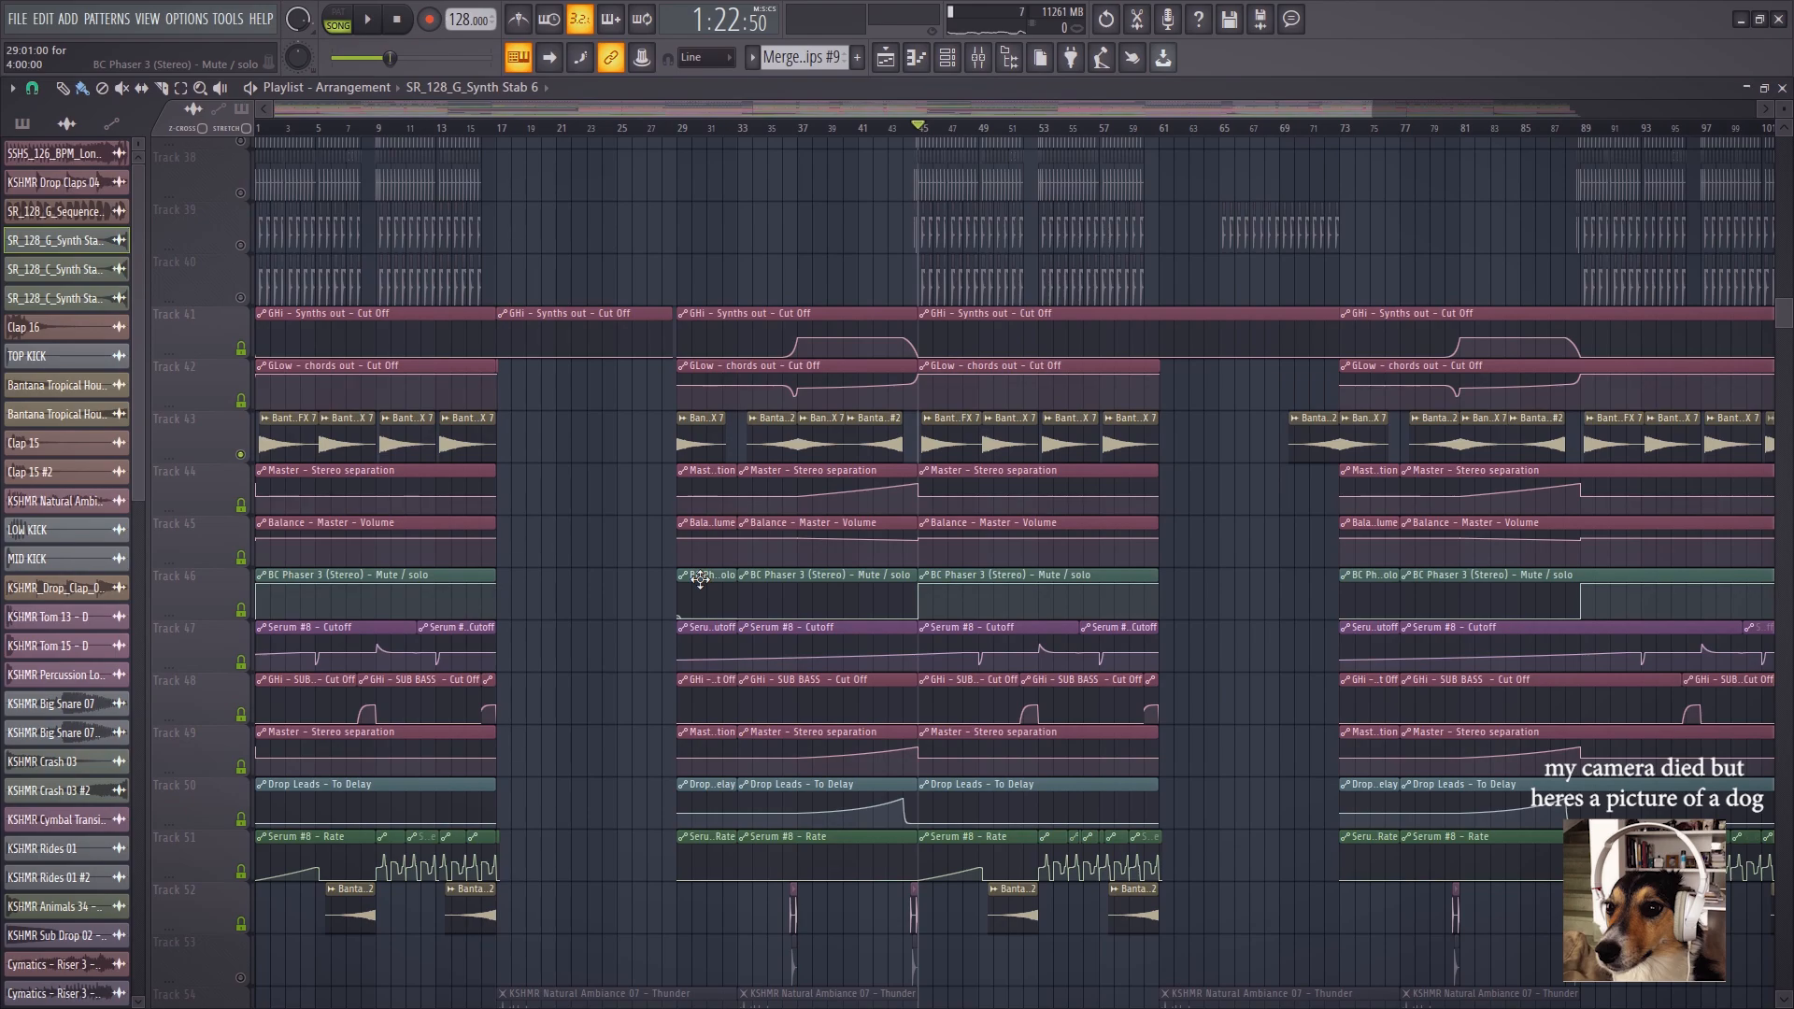
Examine the Bantana Tropical House FX 7 sample settings and the 100hz cut EQ on its mixer track, and return to the playlist
left_click(978, 58)
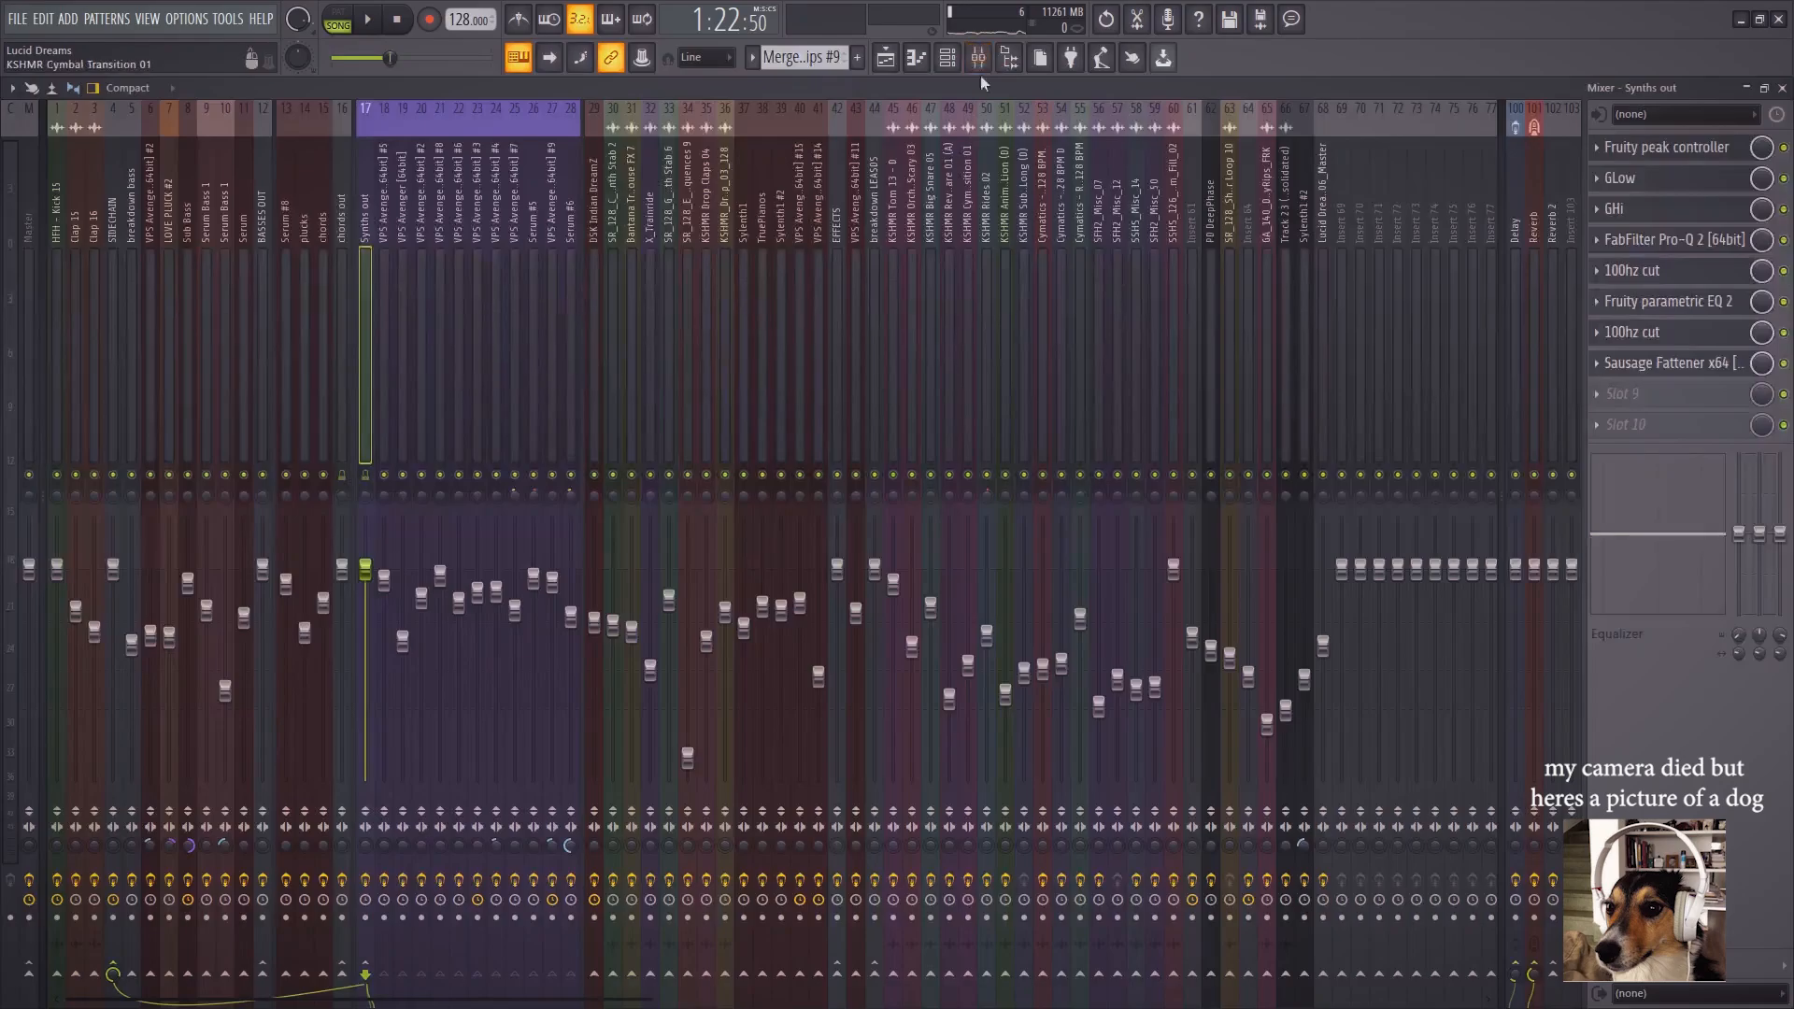
left_click(978, 66)
double_click(881, 415)
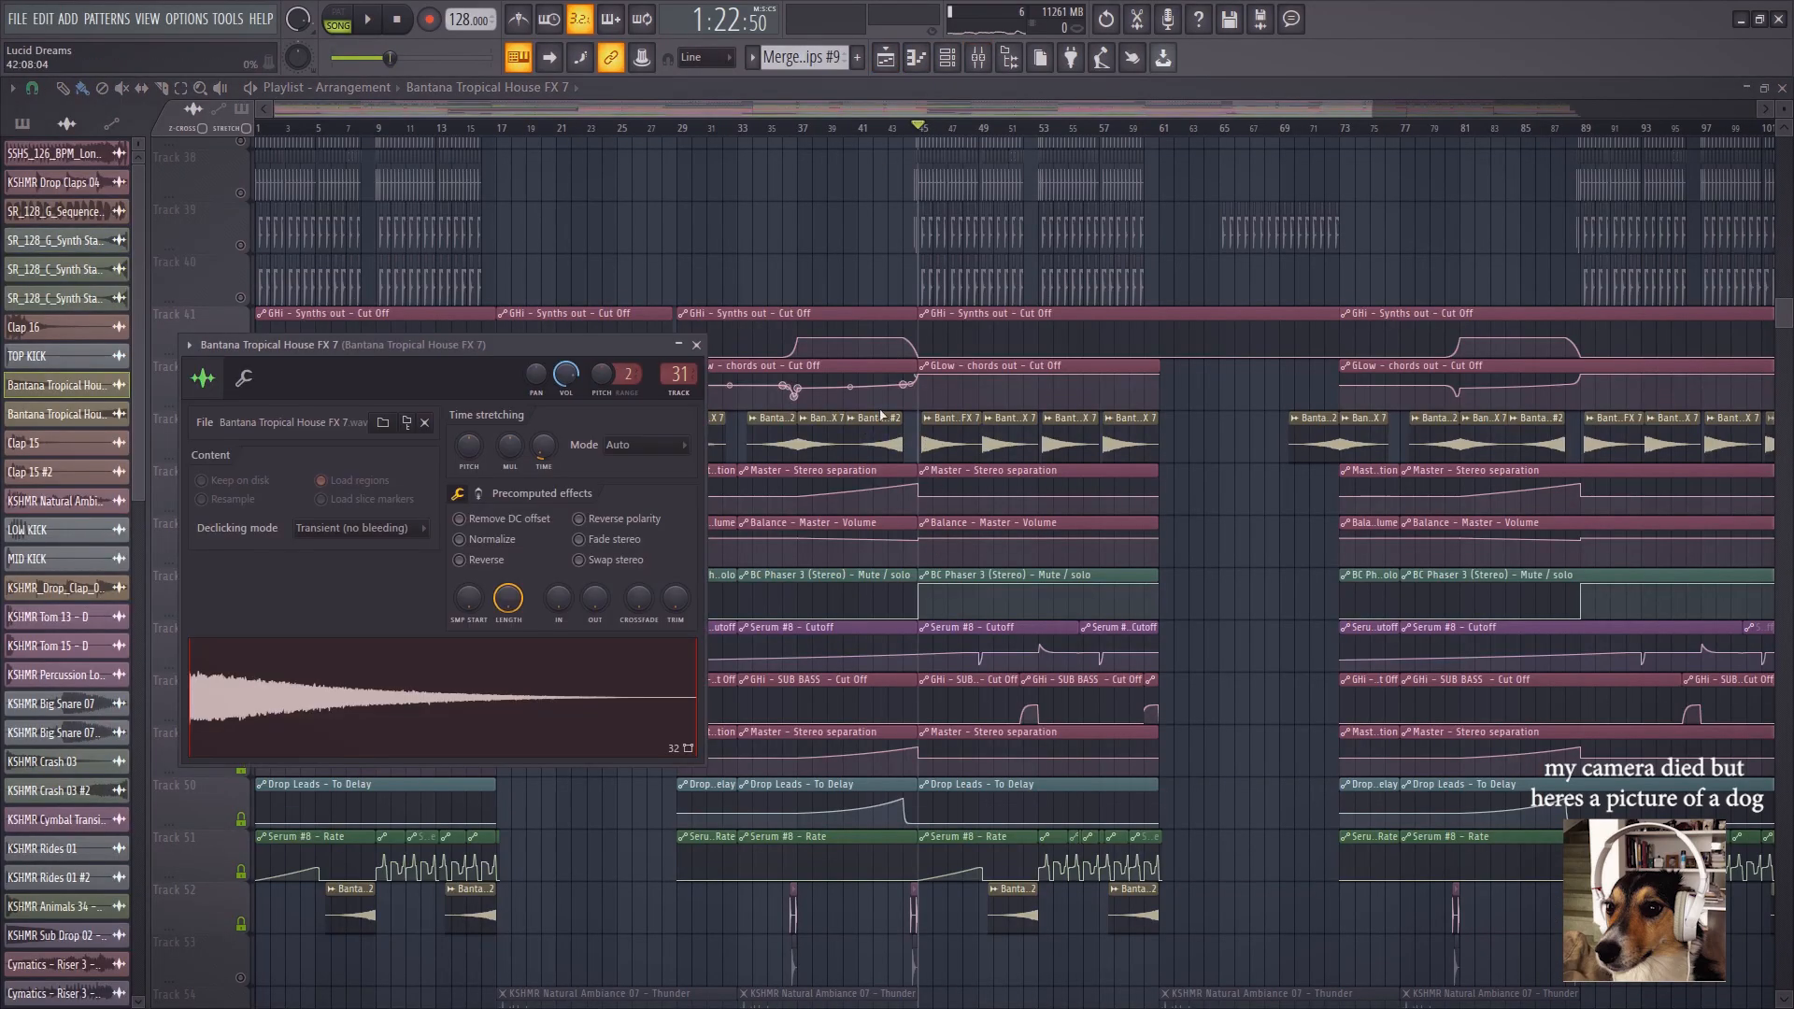
left_click(696, 345)
left_click(978, 59)
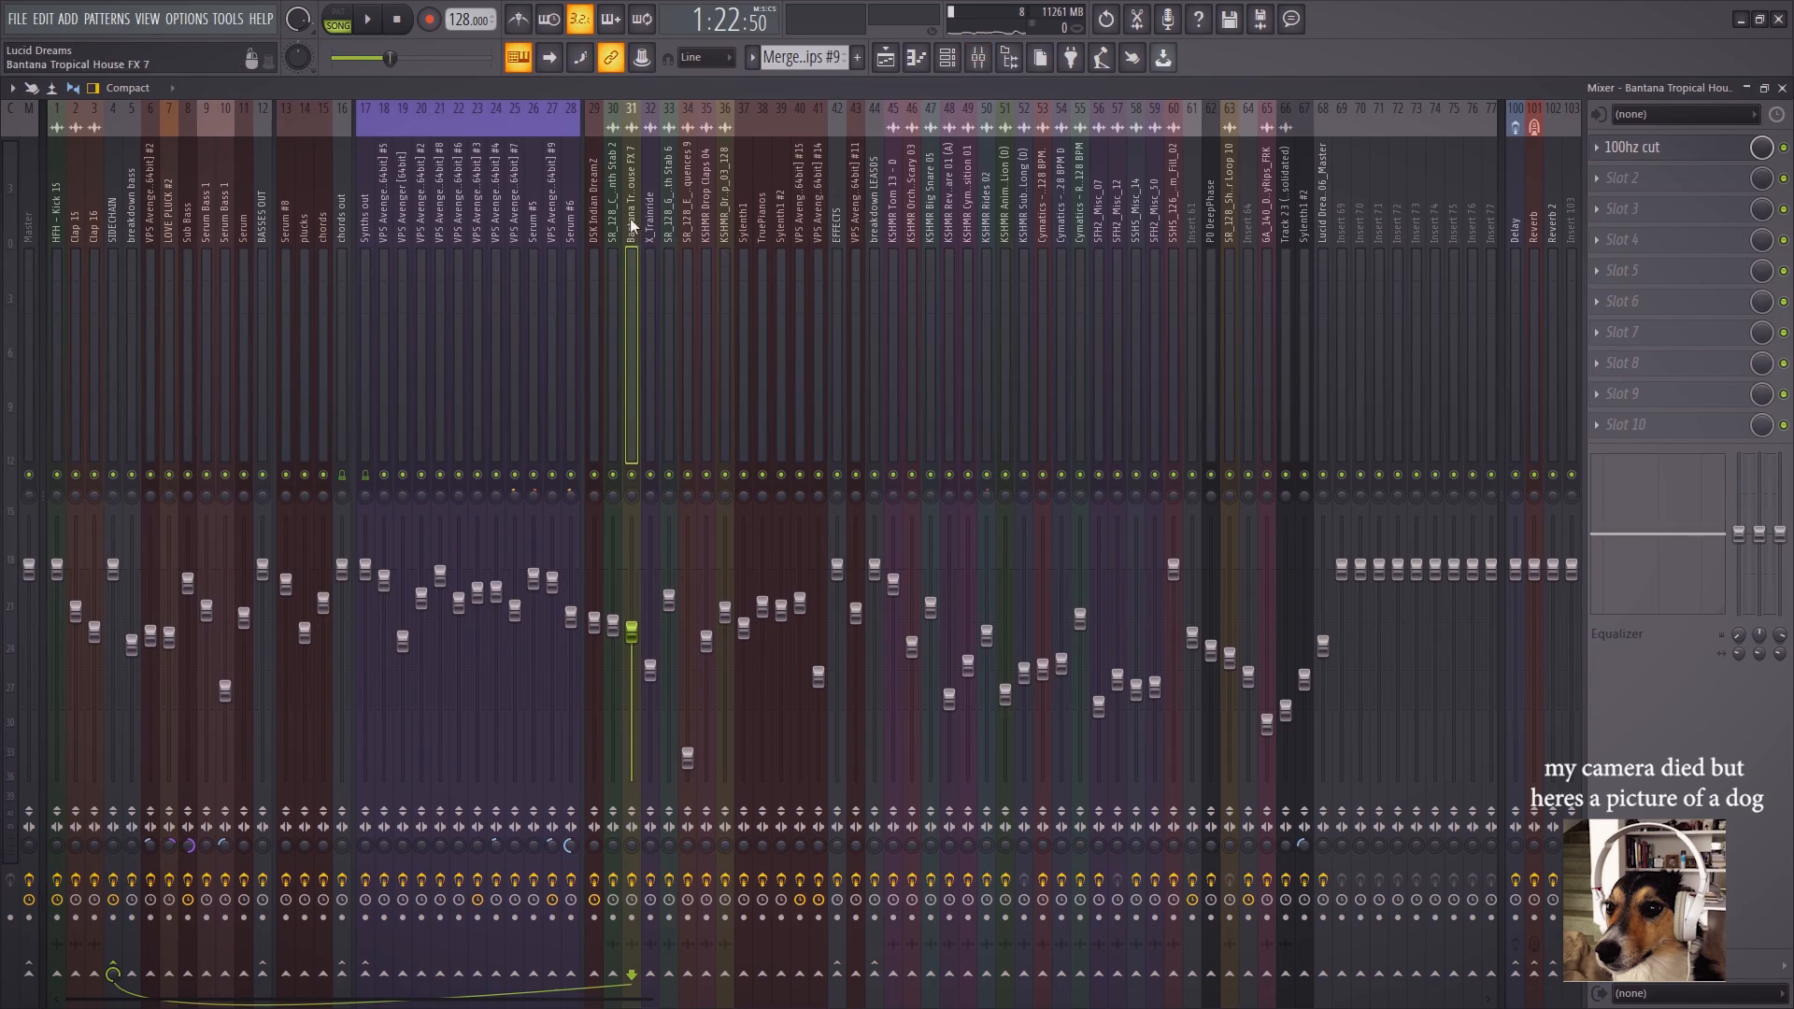
left_click(1660, 148)
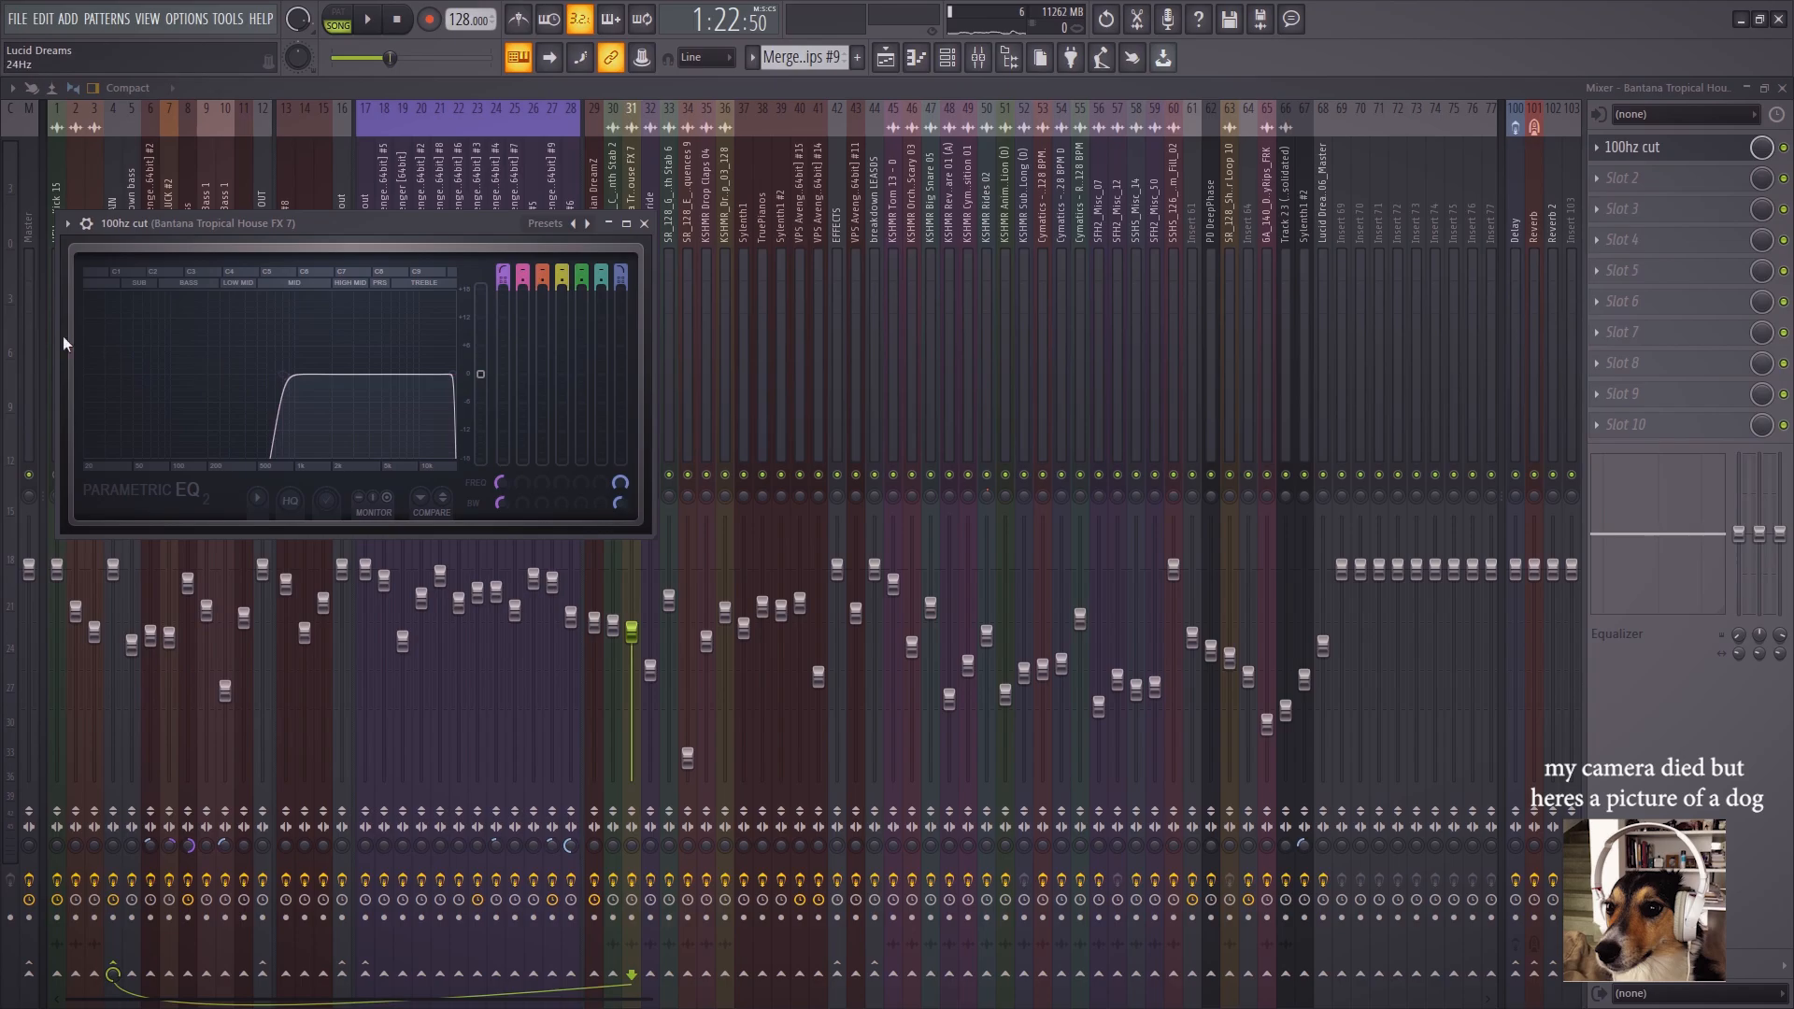
left_click(644, 224)
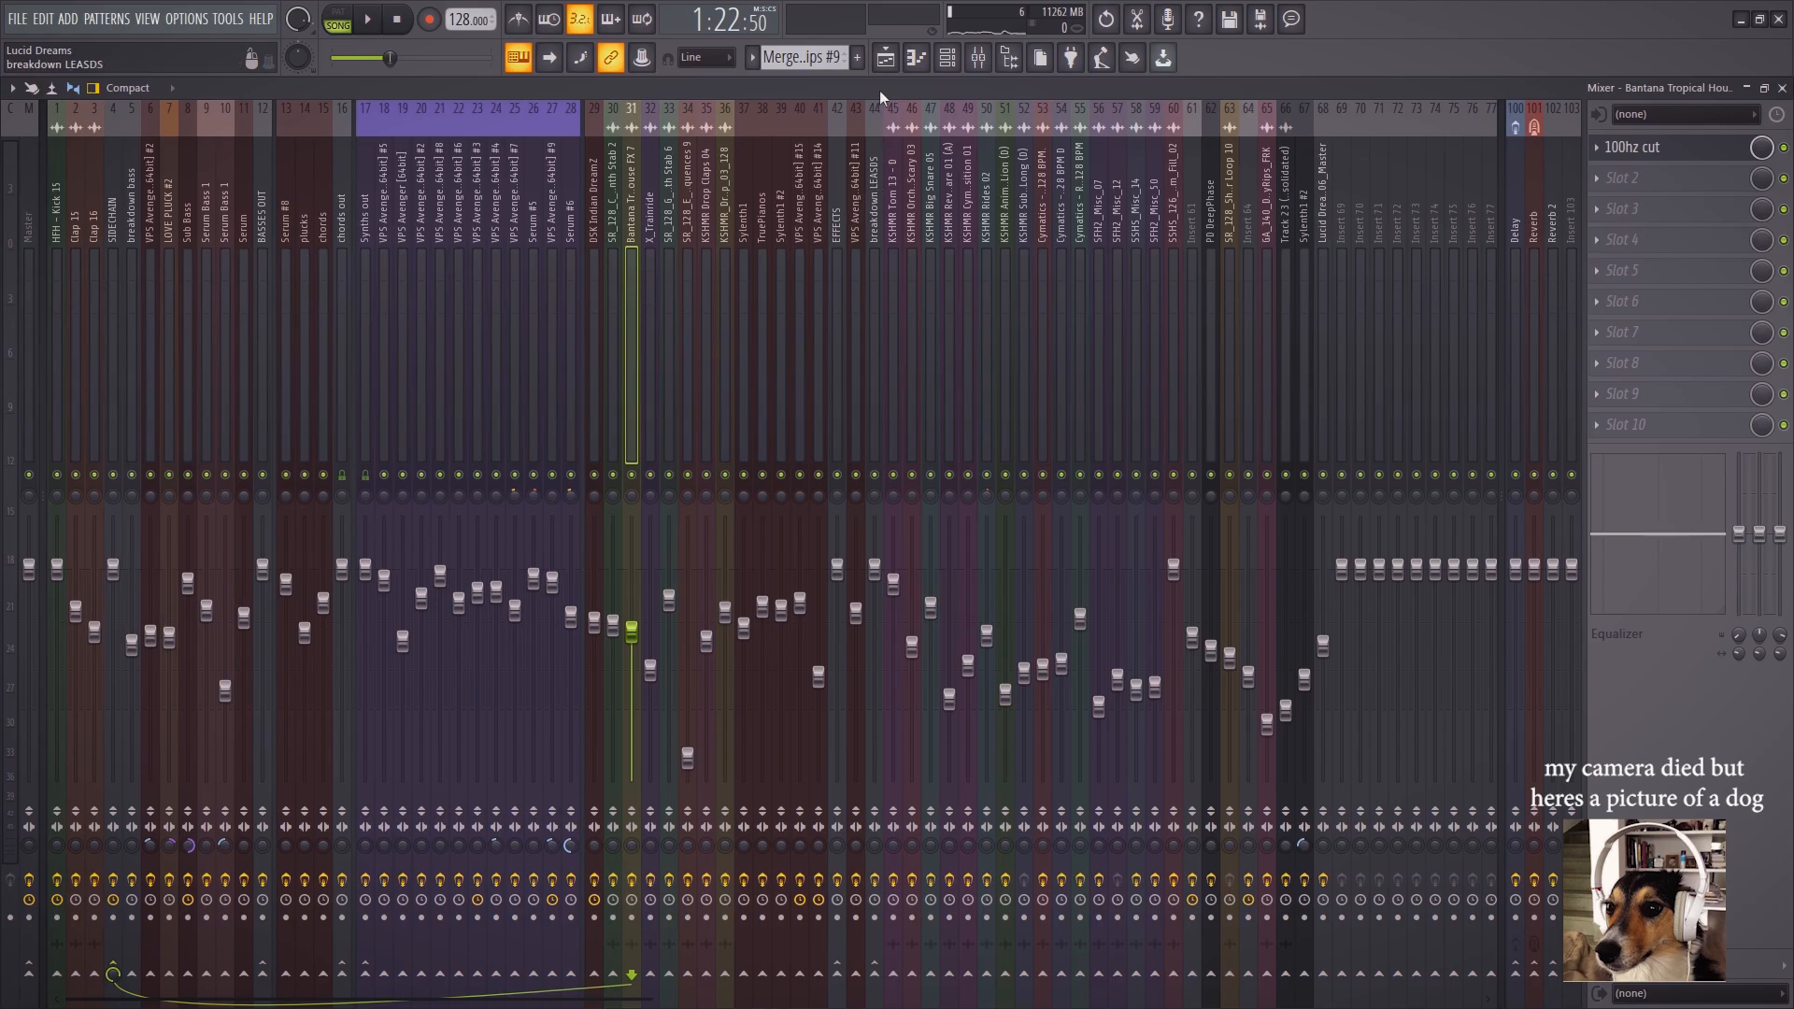
left_click(885, 57)
Unmute the clips on track 55 in the playlist
scroll(889, 562, "down", 7)
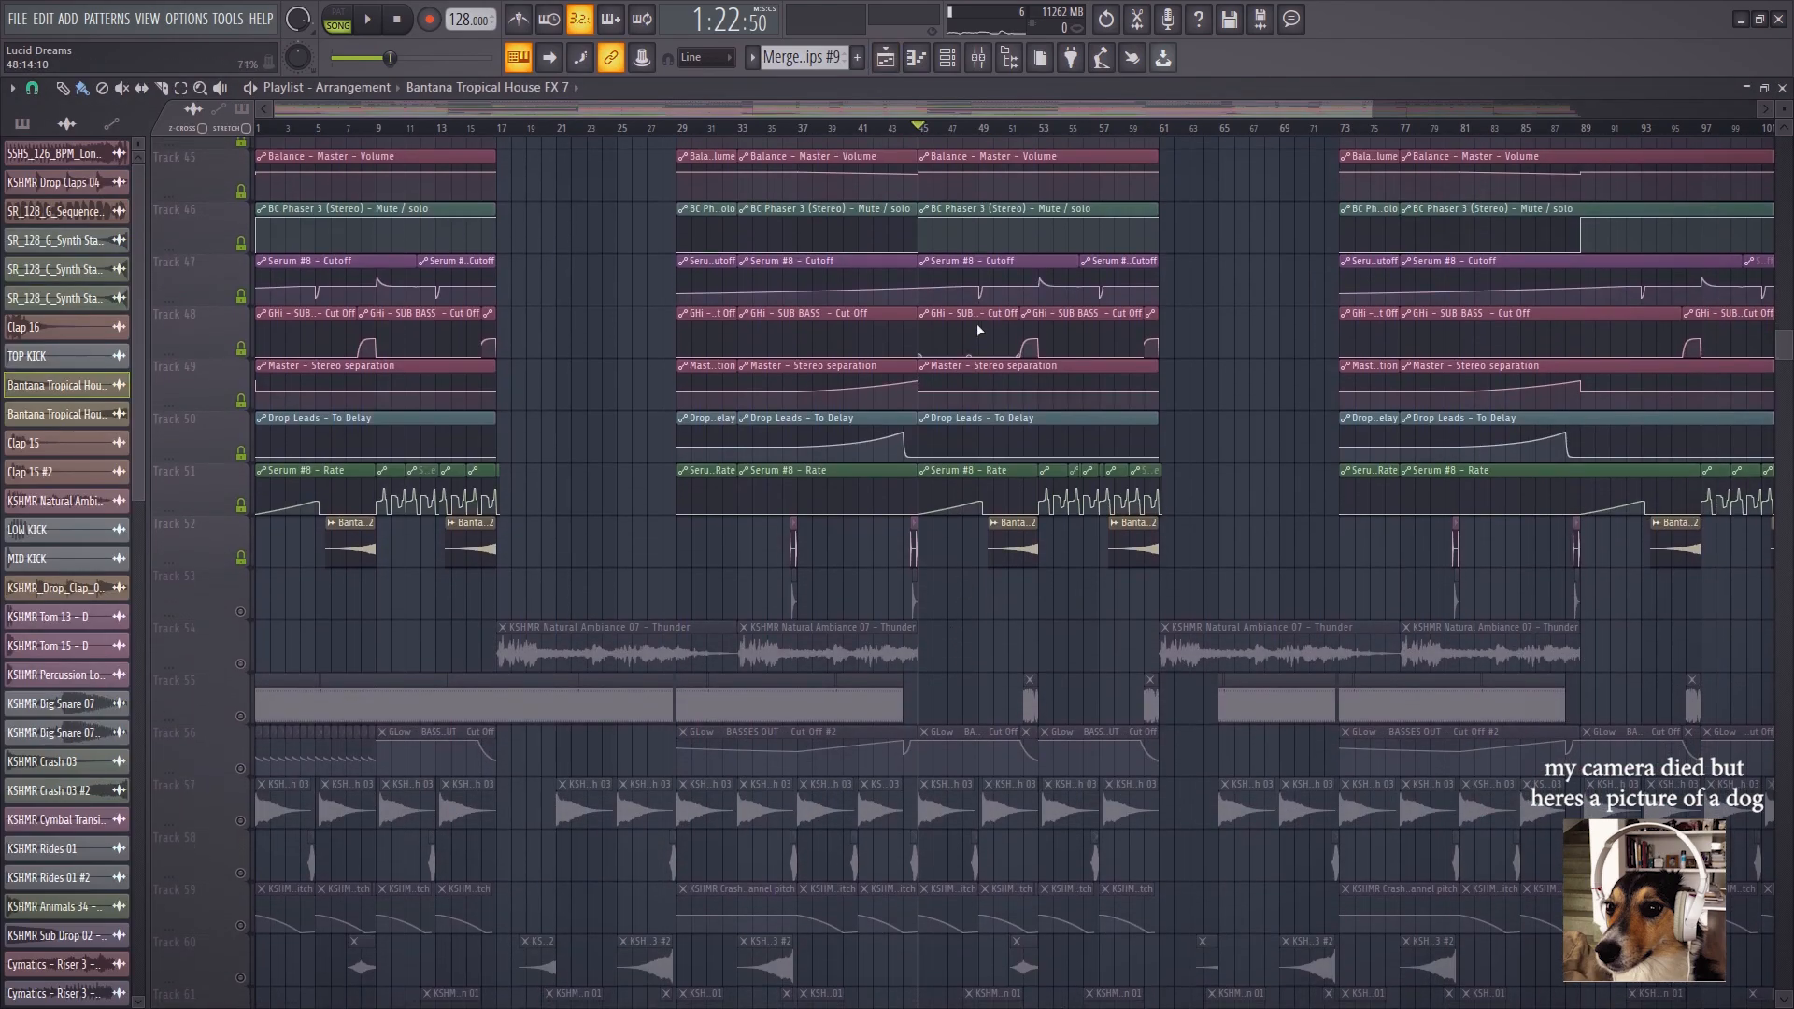
scroll(994, 767, "down", 3)
left_click(240, 559)
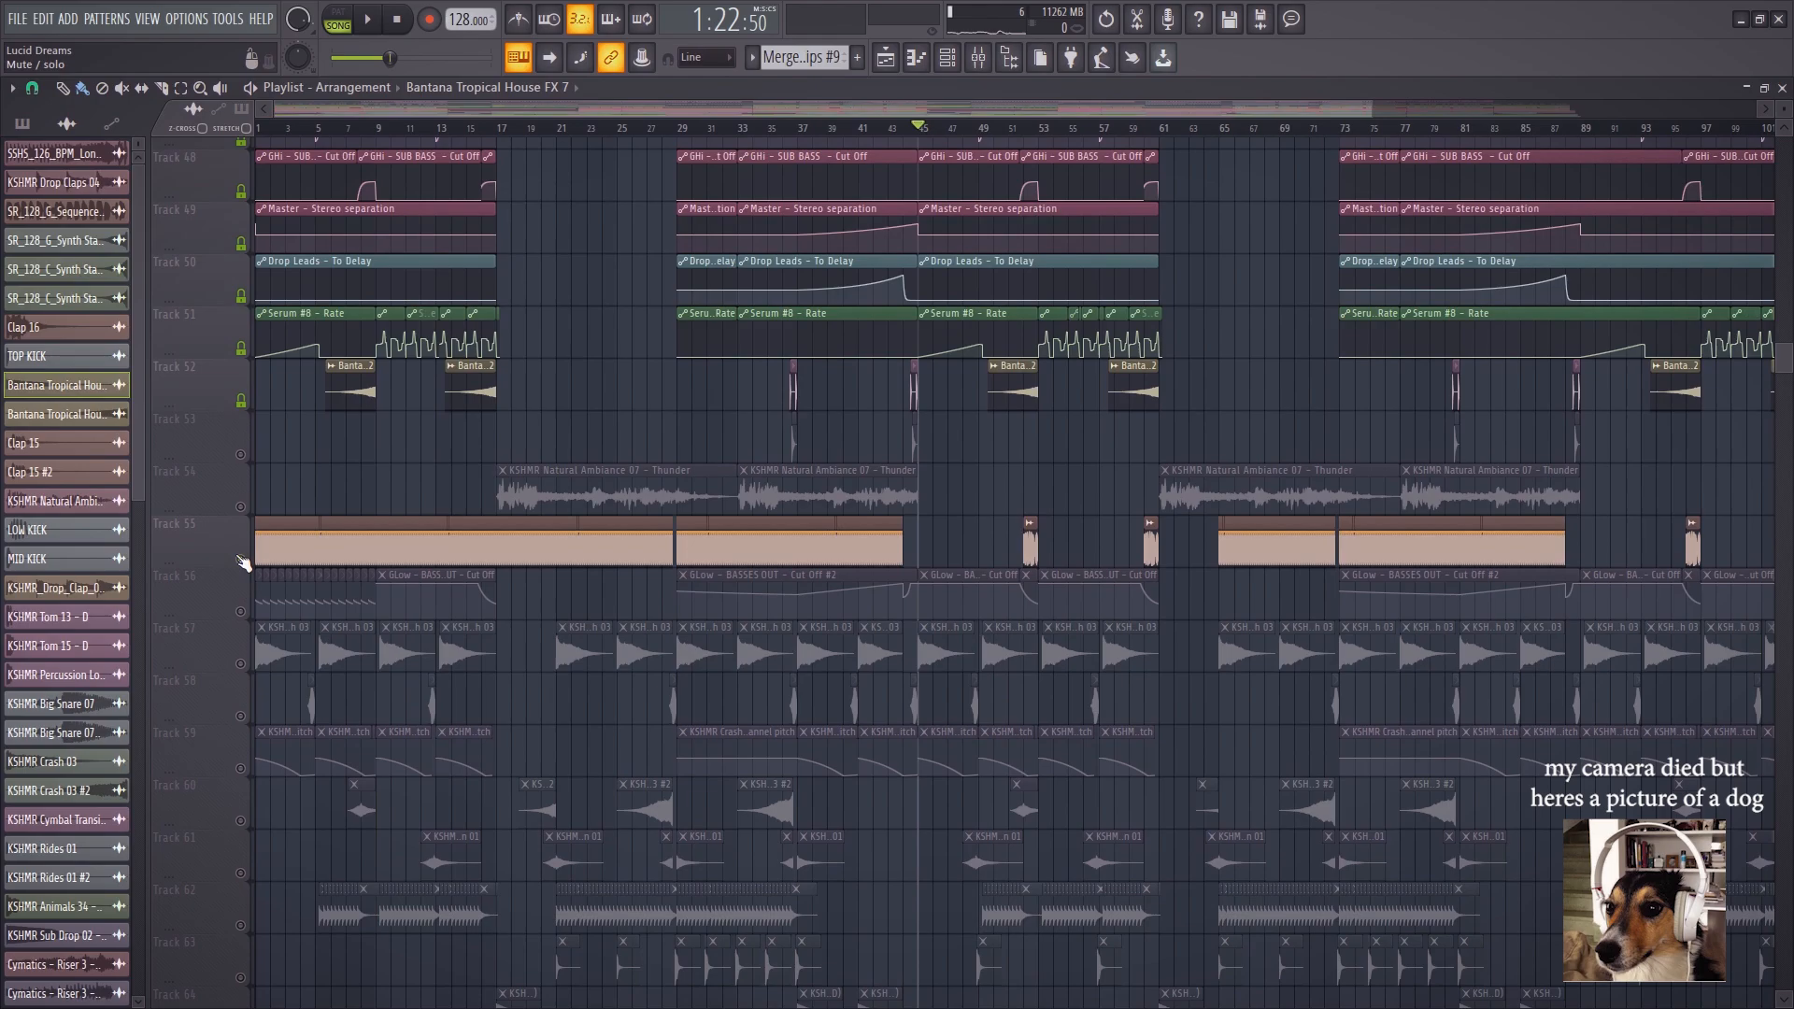
scroll(1042, 139, "up", 4)
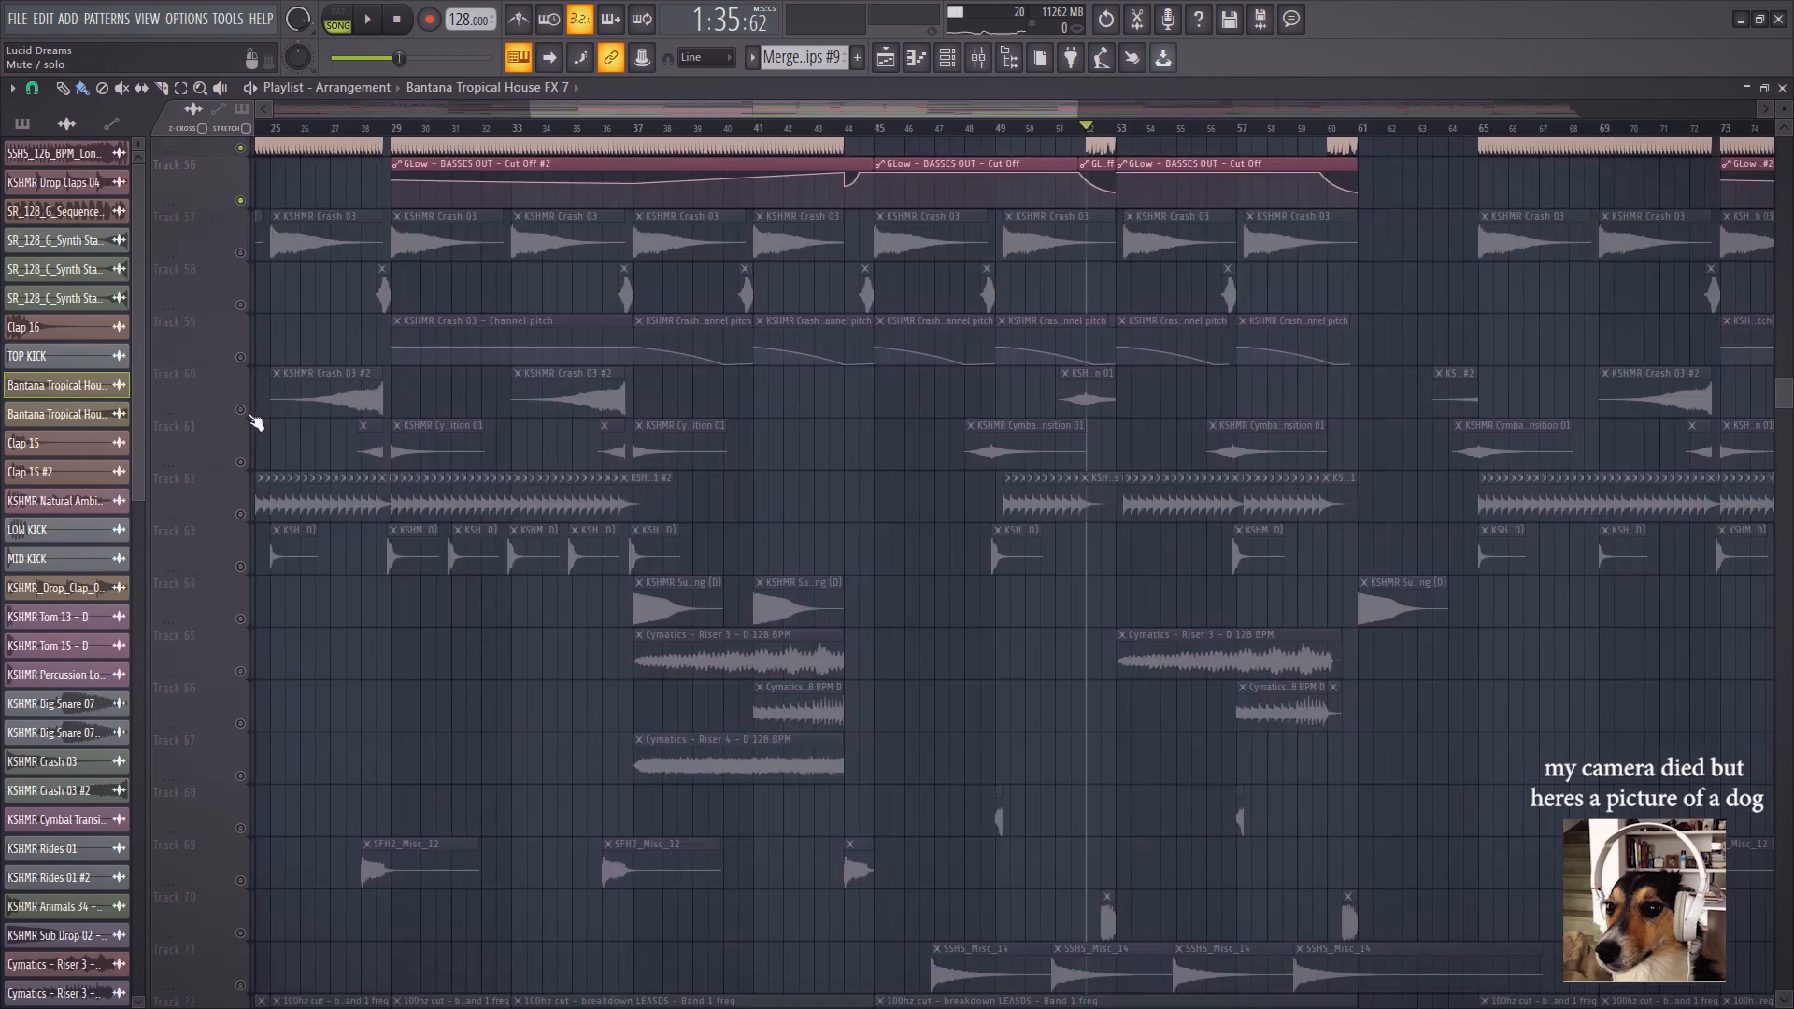
Solo track 60 and play its KSHMR Cymbal Transition 01 clip just before bar 52
right_click(240, 410)
scroll(1089, 134, "up", 3)
key("space")
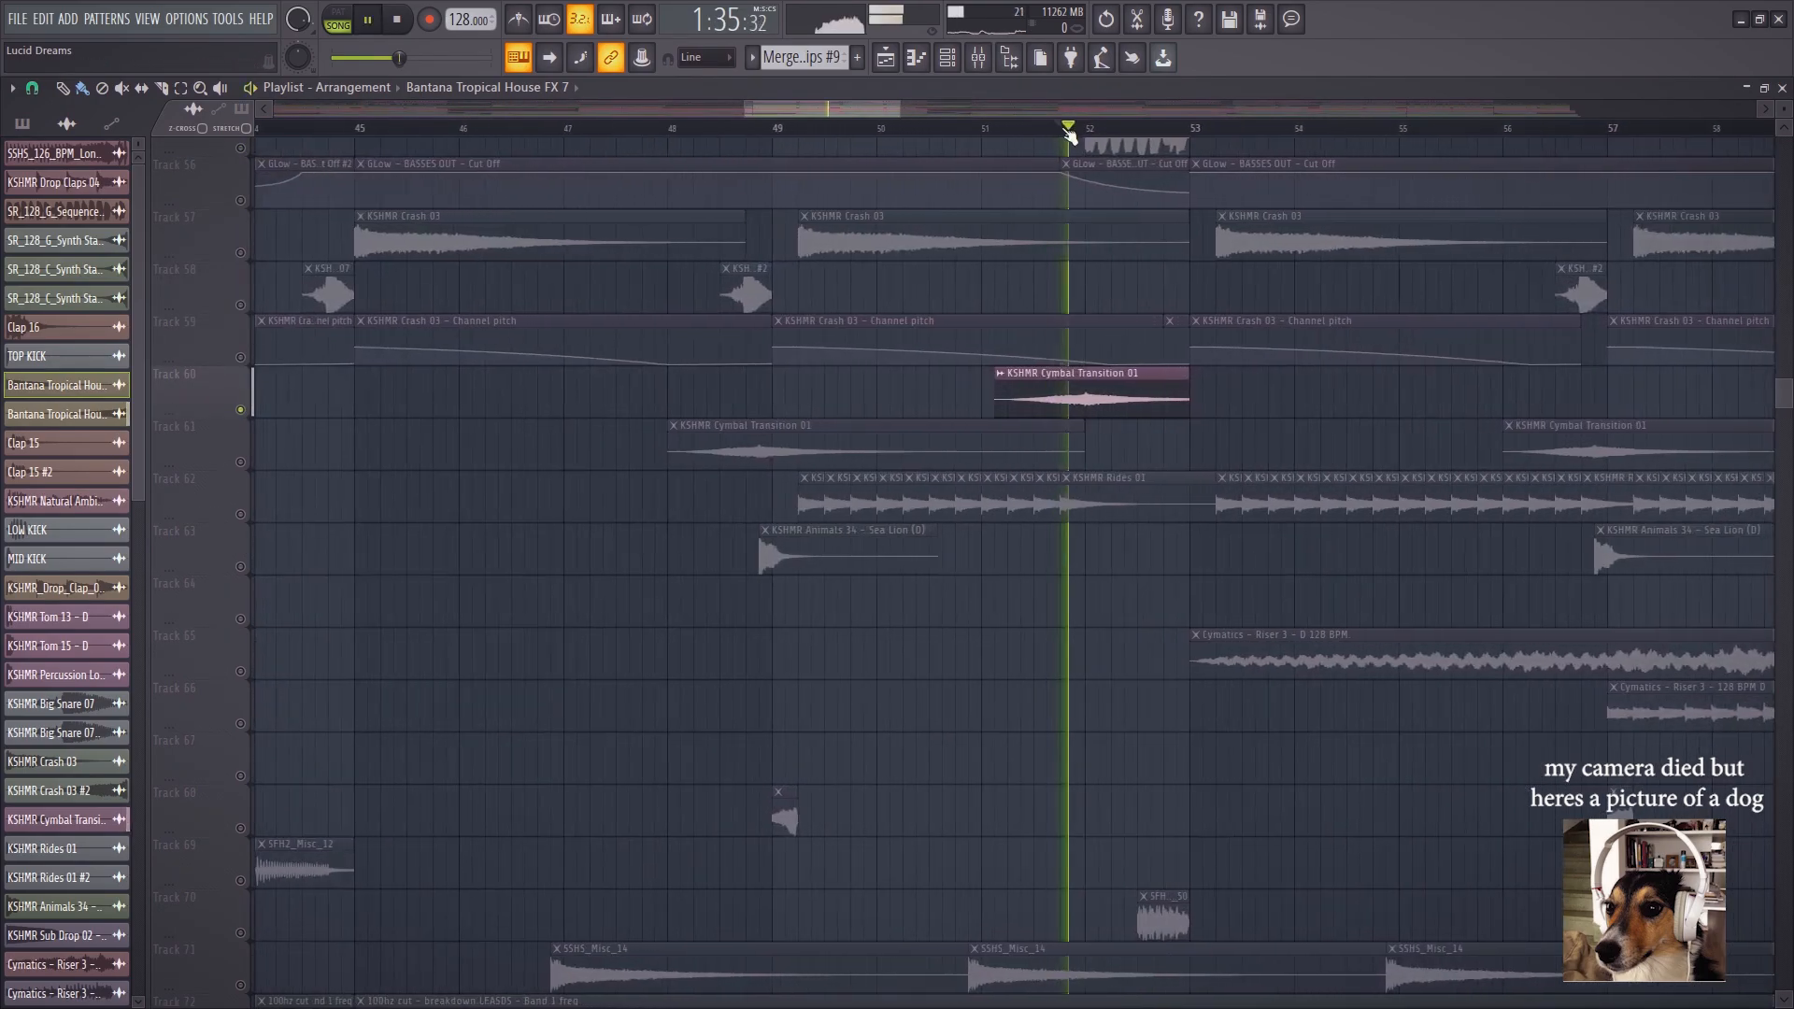
key("space")
Solo the KSHMR Rides 01 clips on track 62 and play them from bar 49
scroll(1071, 131, "down", 3)
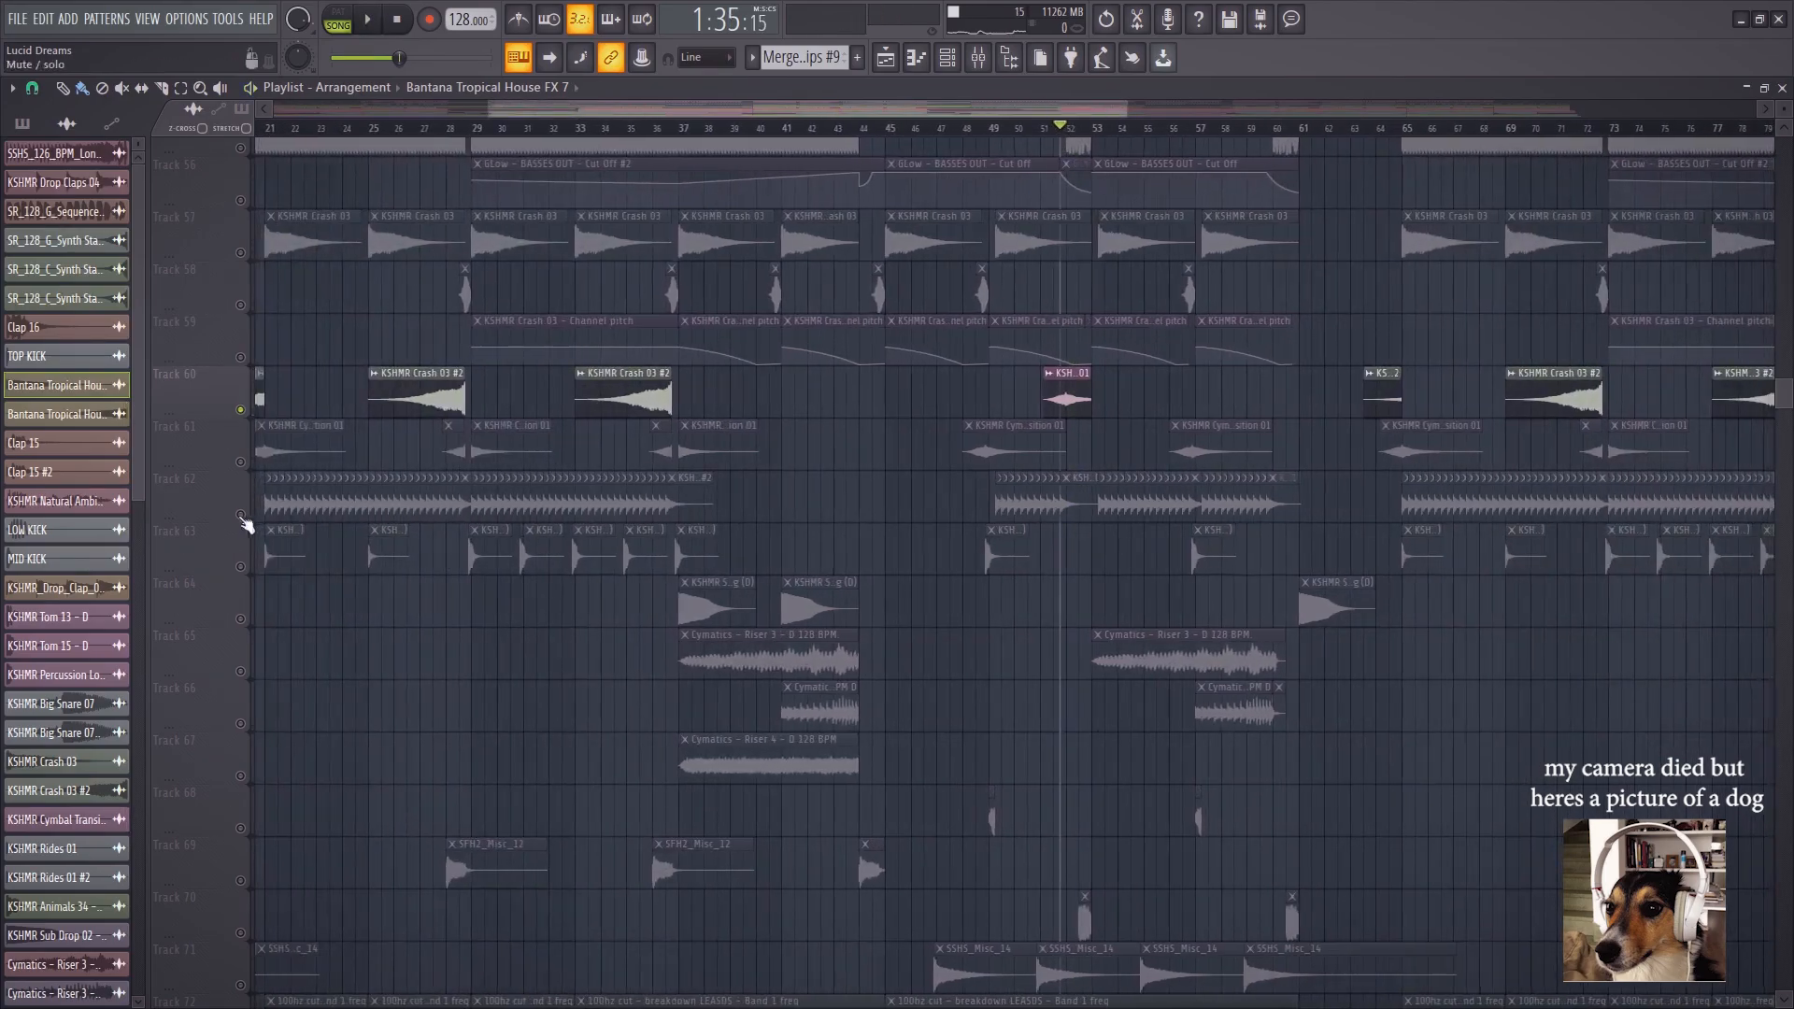
right_click(240, 514)
left_click(1001, 128)
scroll(1000, 131, "up", 4)
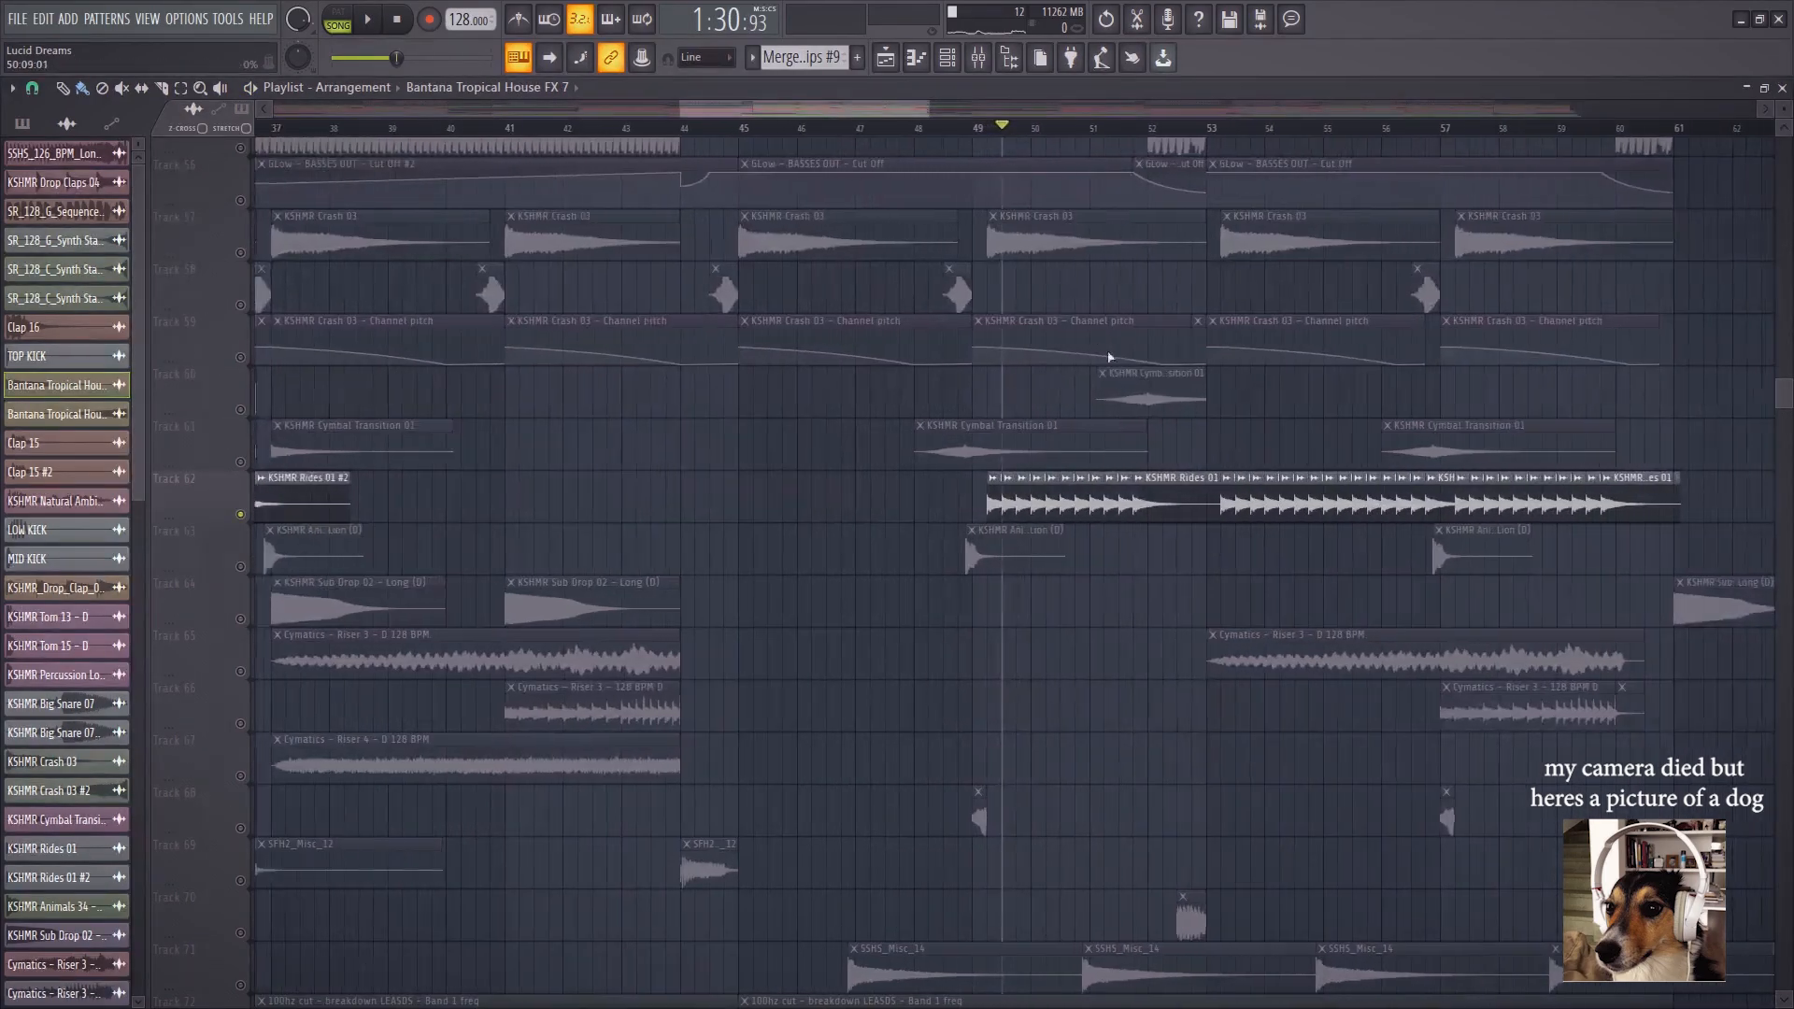
key("space")
left_click(710, 129)
left_click(972, 141)
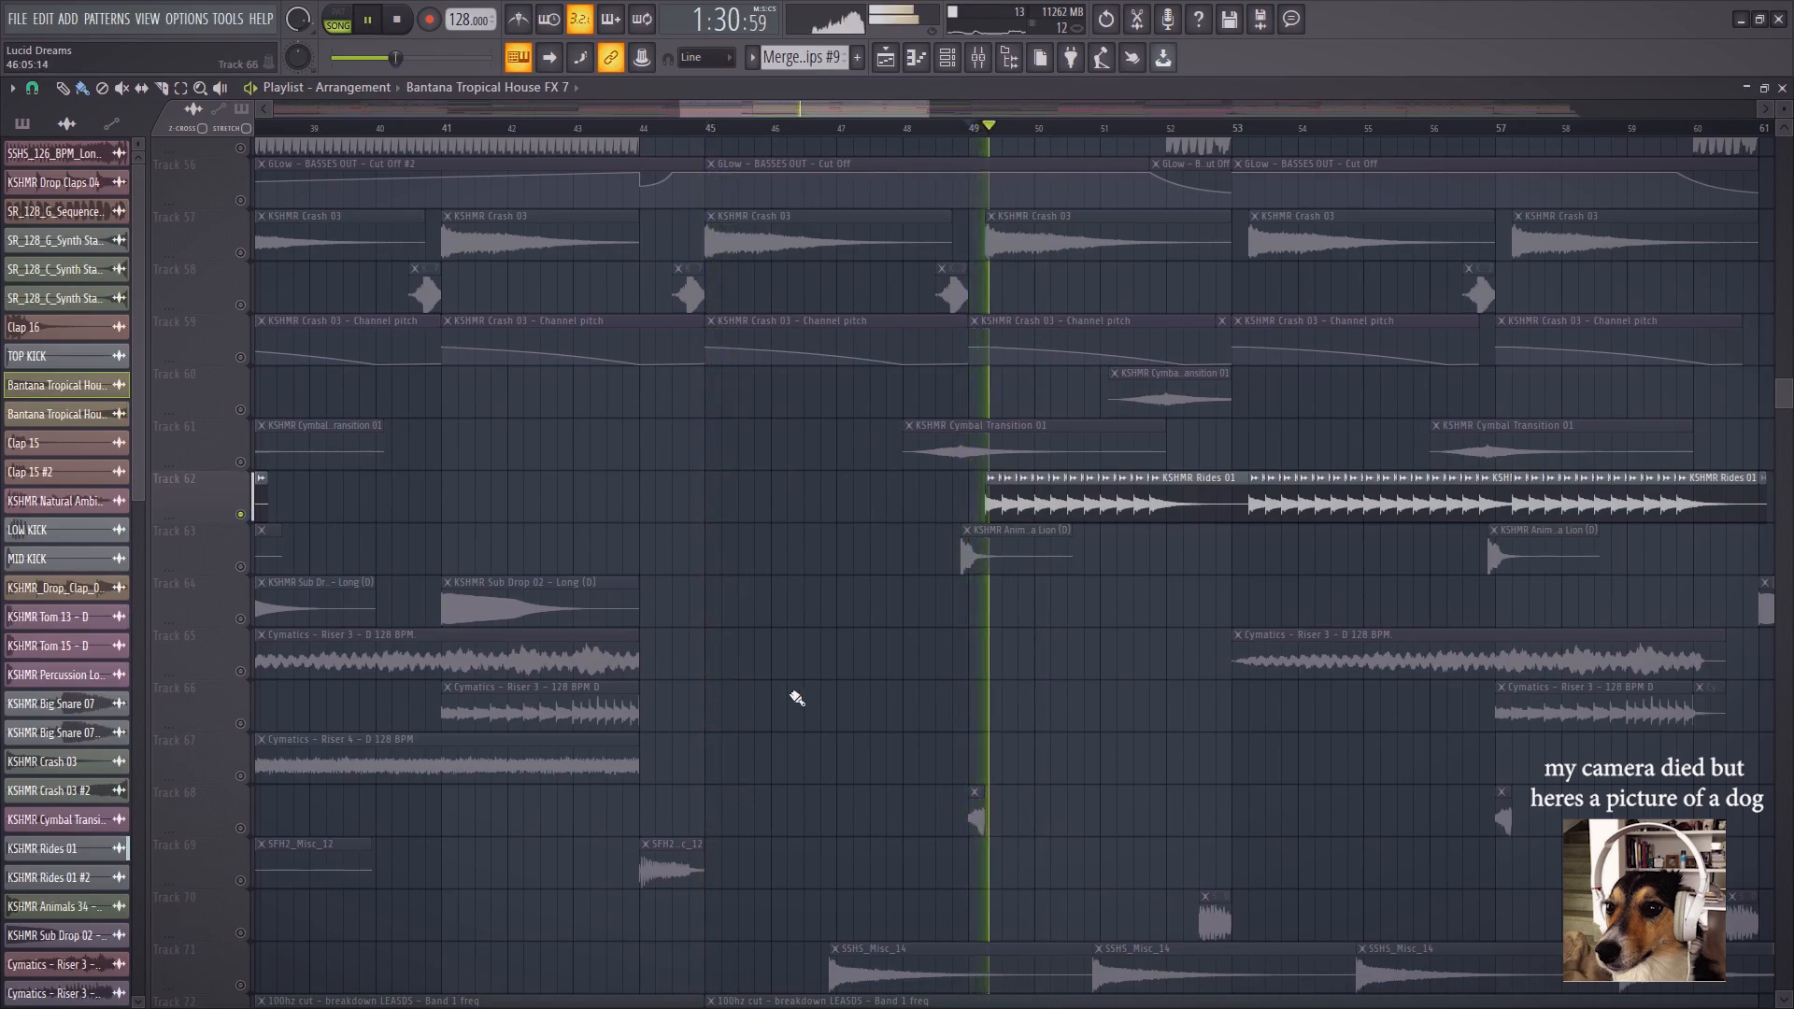
scroll(799, 696, "down", 5)
key("space")
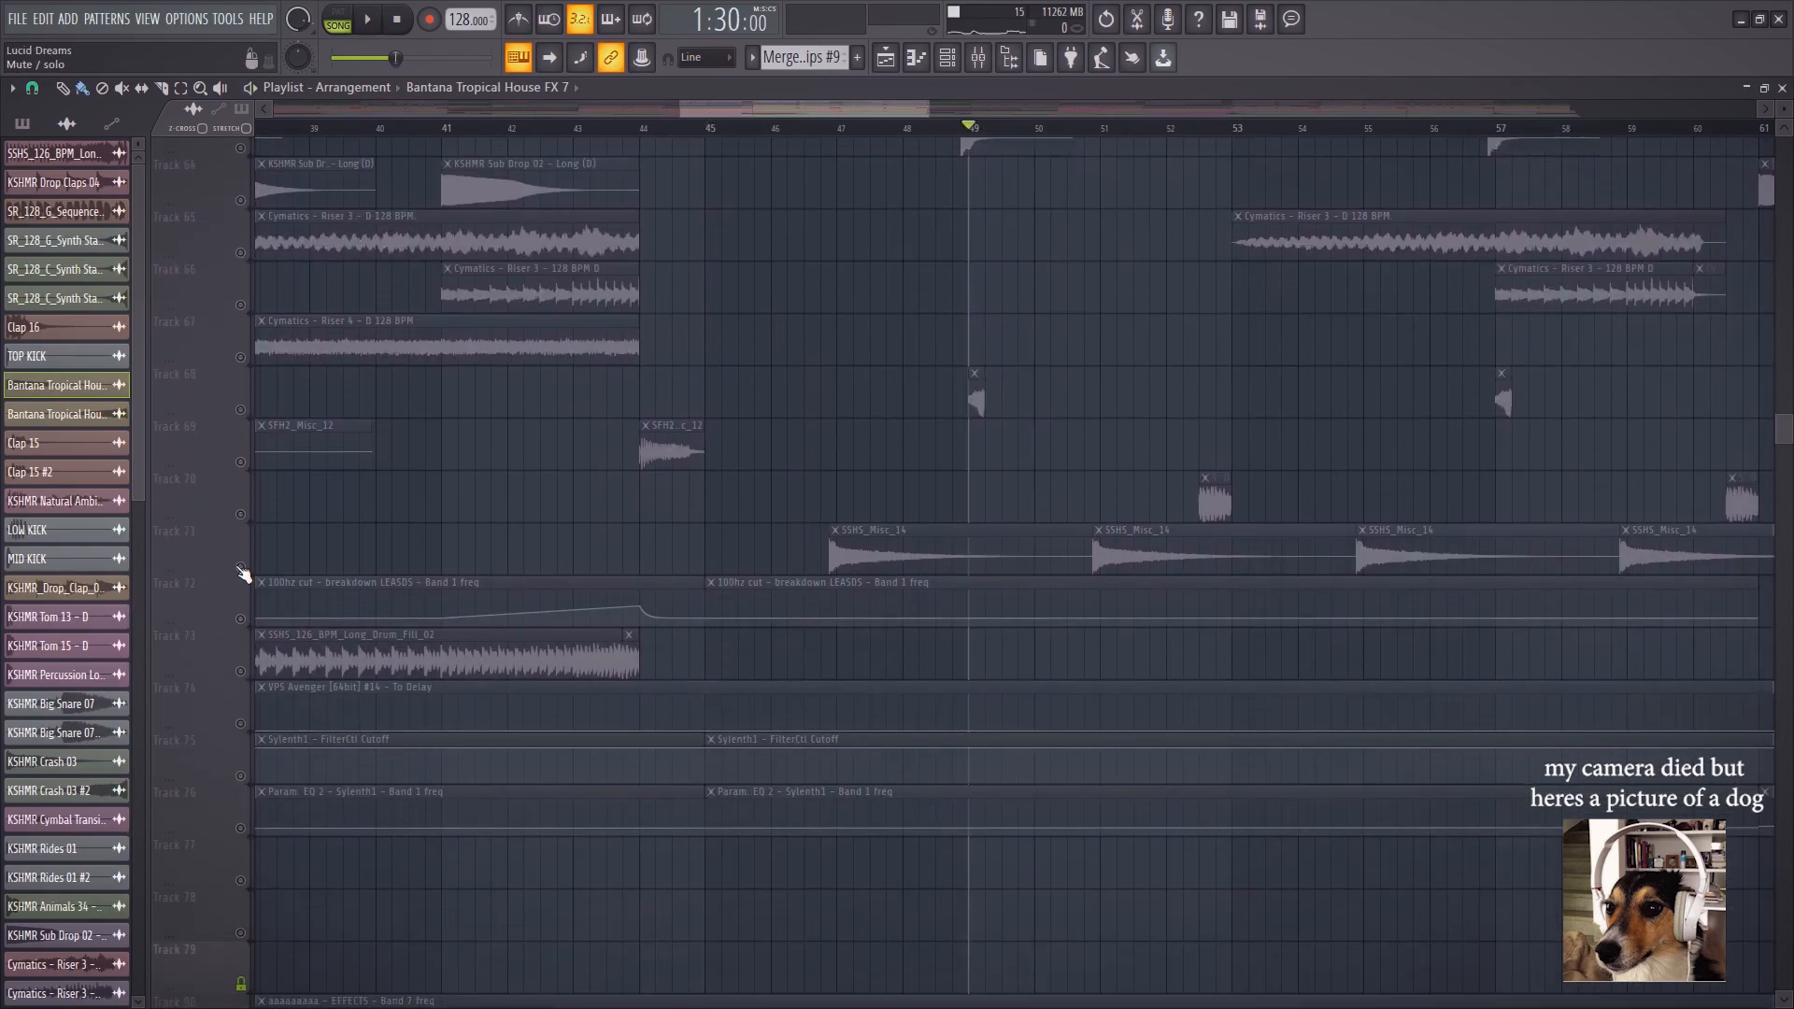
Solo the SSHS_Misc_14 clips on track 71 and play them from just before bar 47
right_click(233, 566)
left_click(196, 563)
right_click(241, 568)
left_click(812, 128)
key("space")
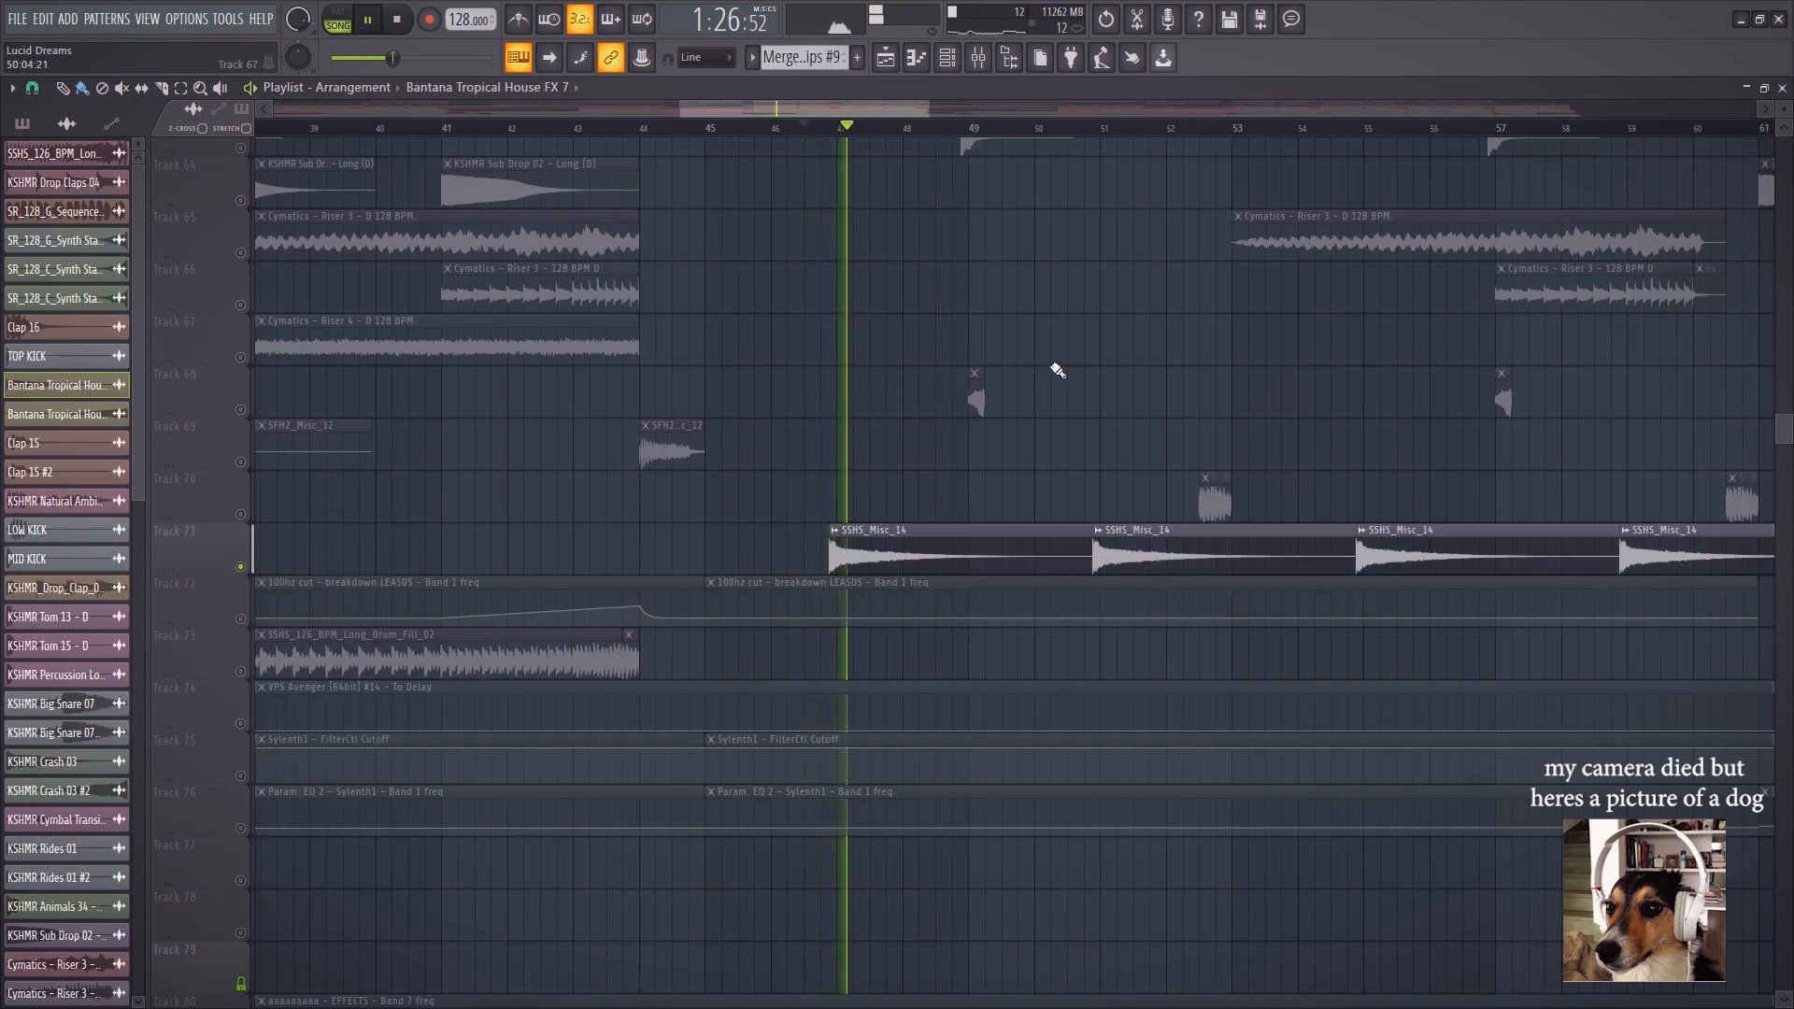
key("space")
Solo the short clips on track 68, play the one at bar 49, and toggle the track's solo off and on again
right_click(241, 410)
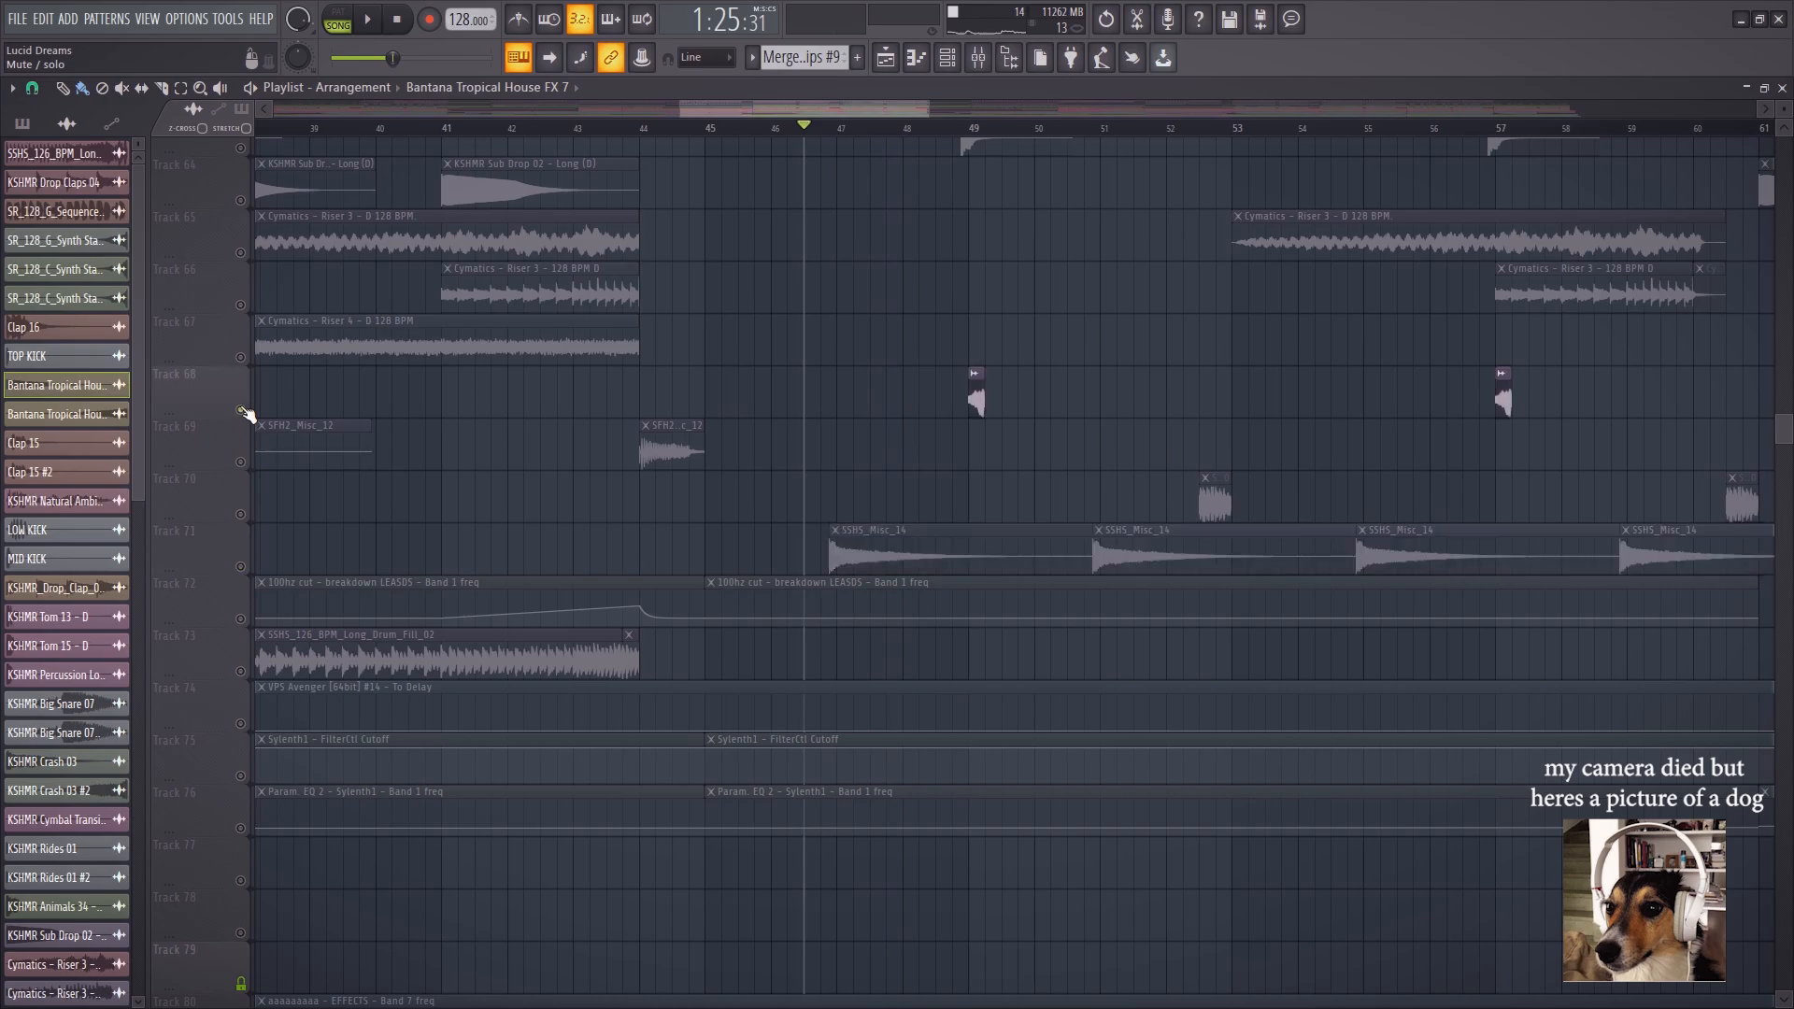
left_click(952, 128)
key("space")
key("space")
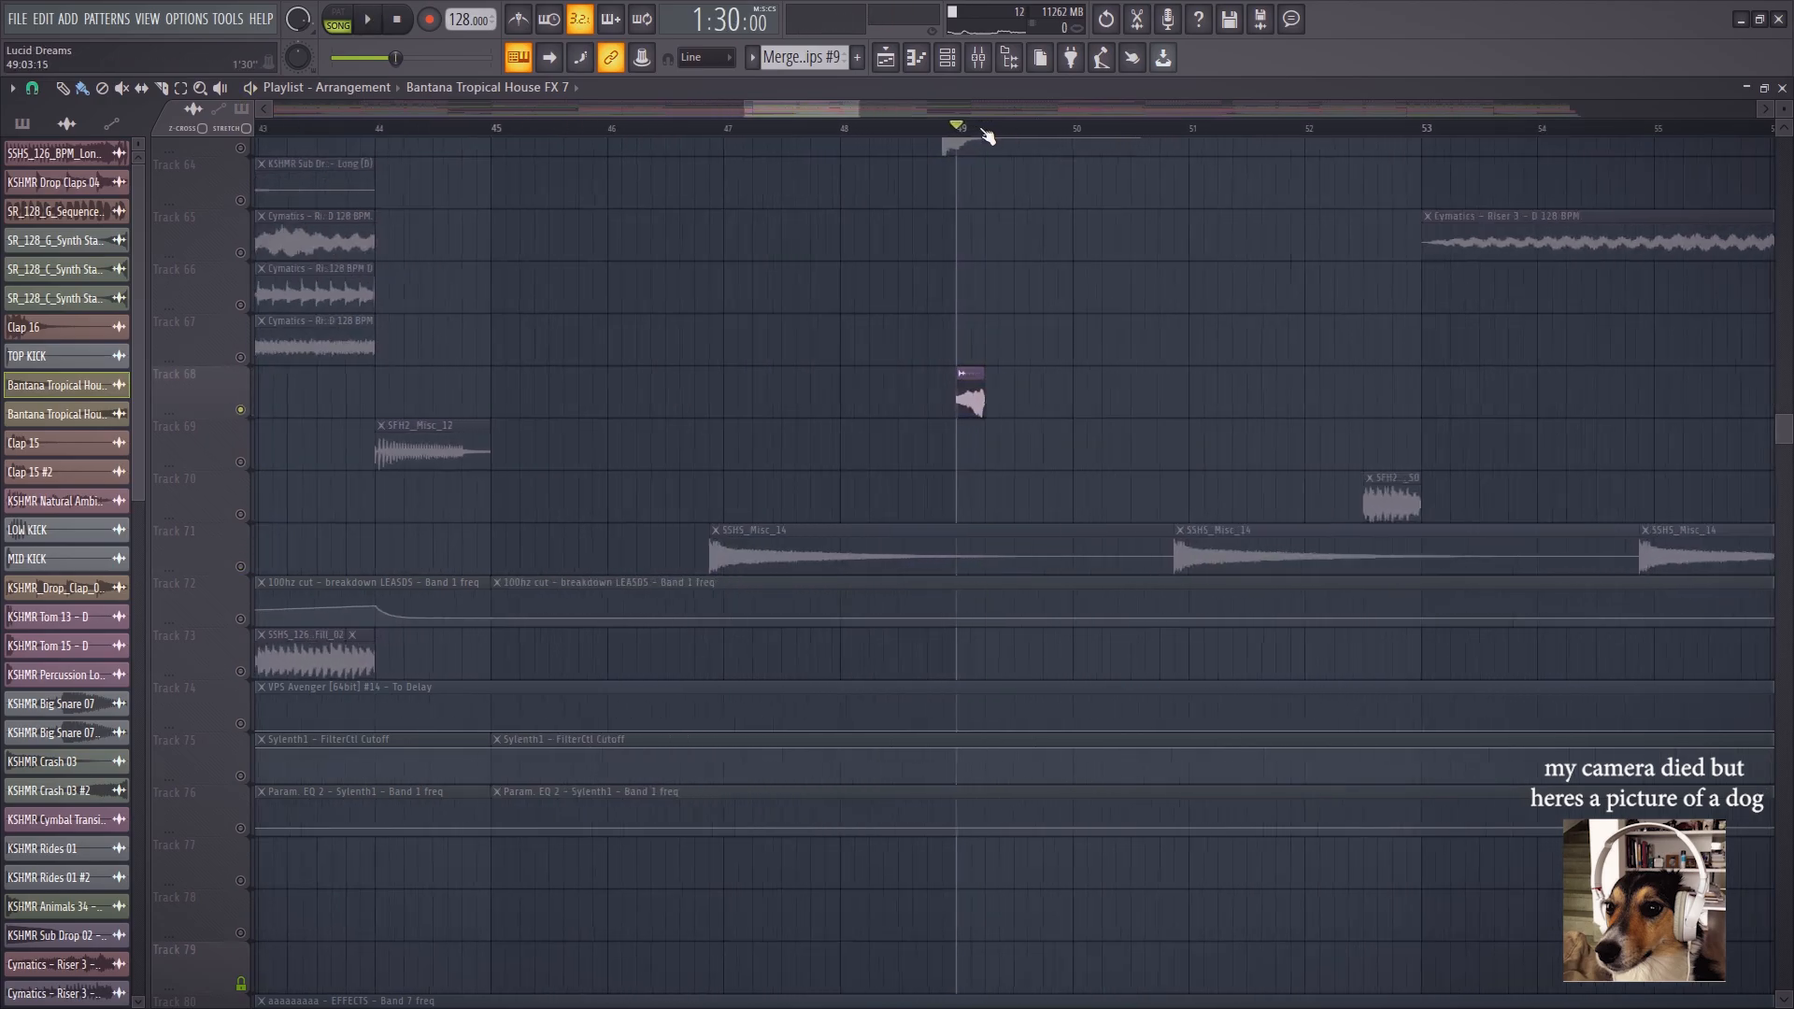
right_click(241, 410)
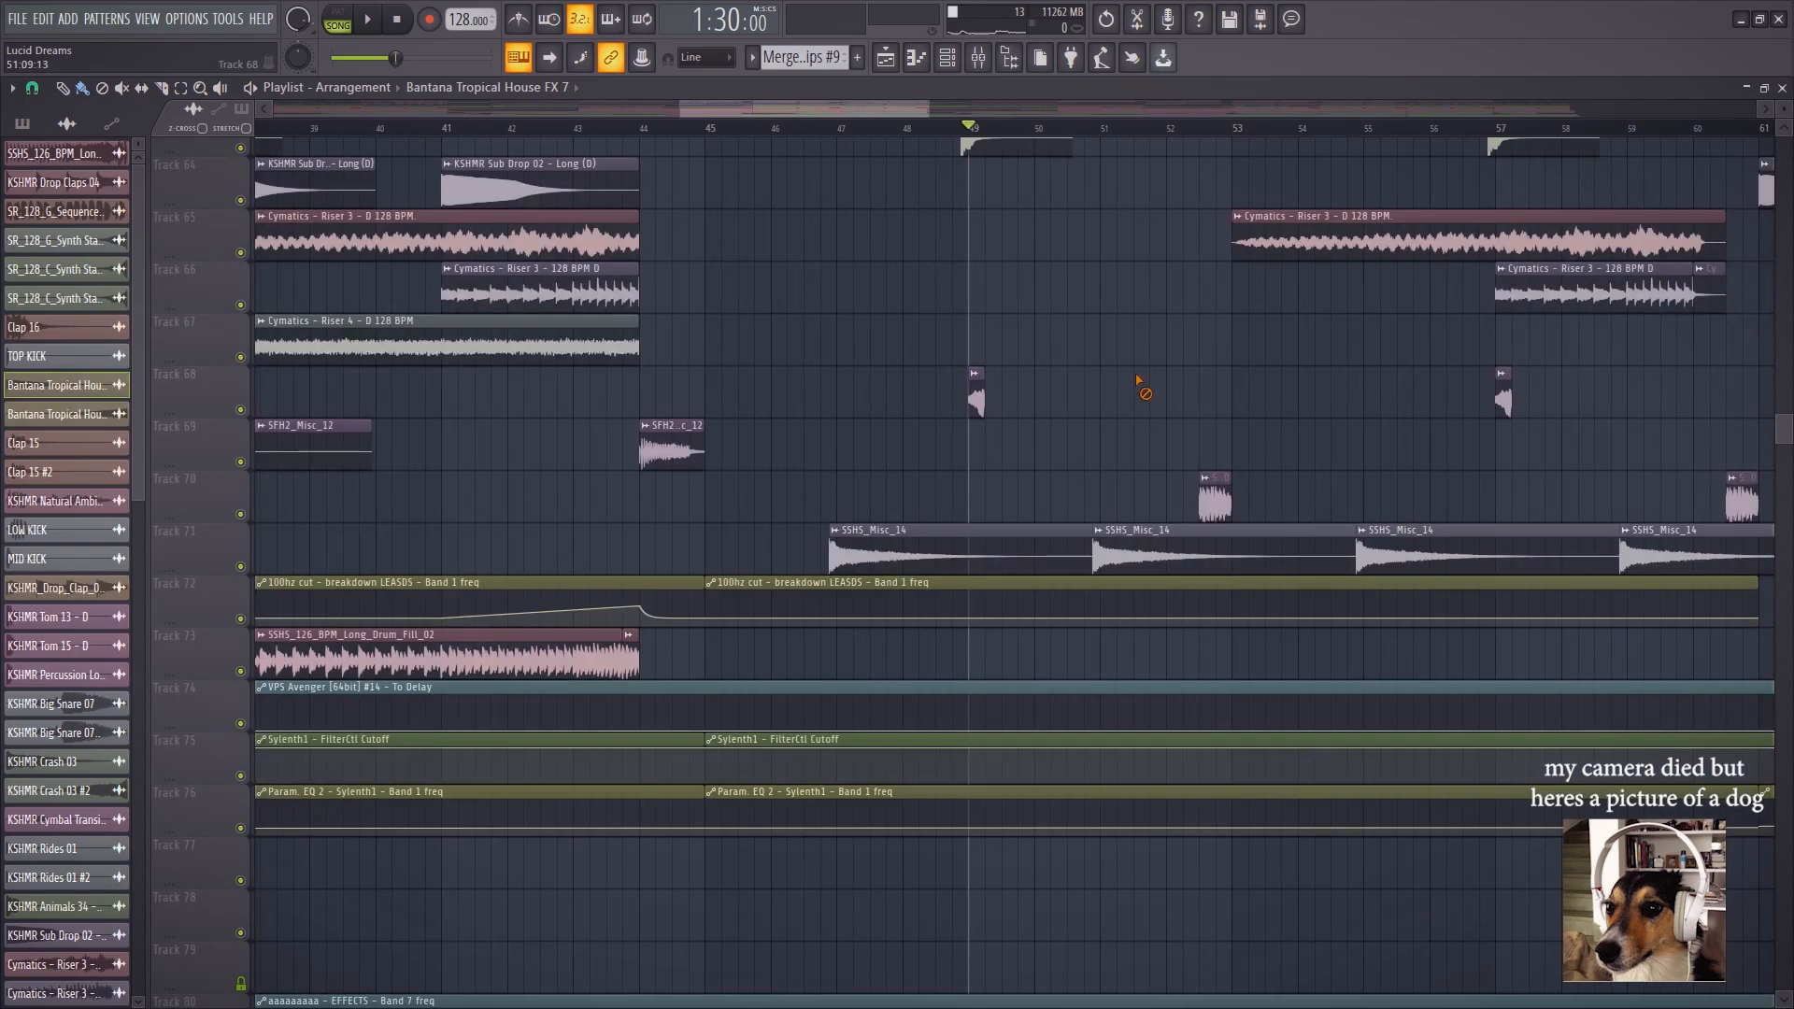
right_click(242, 411)
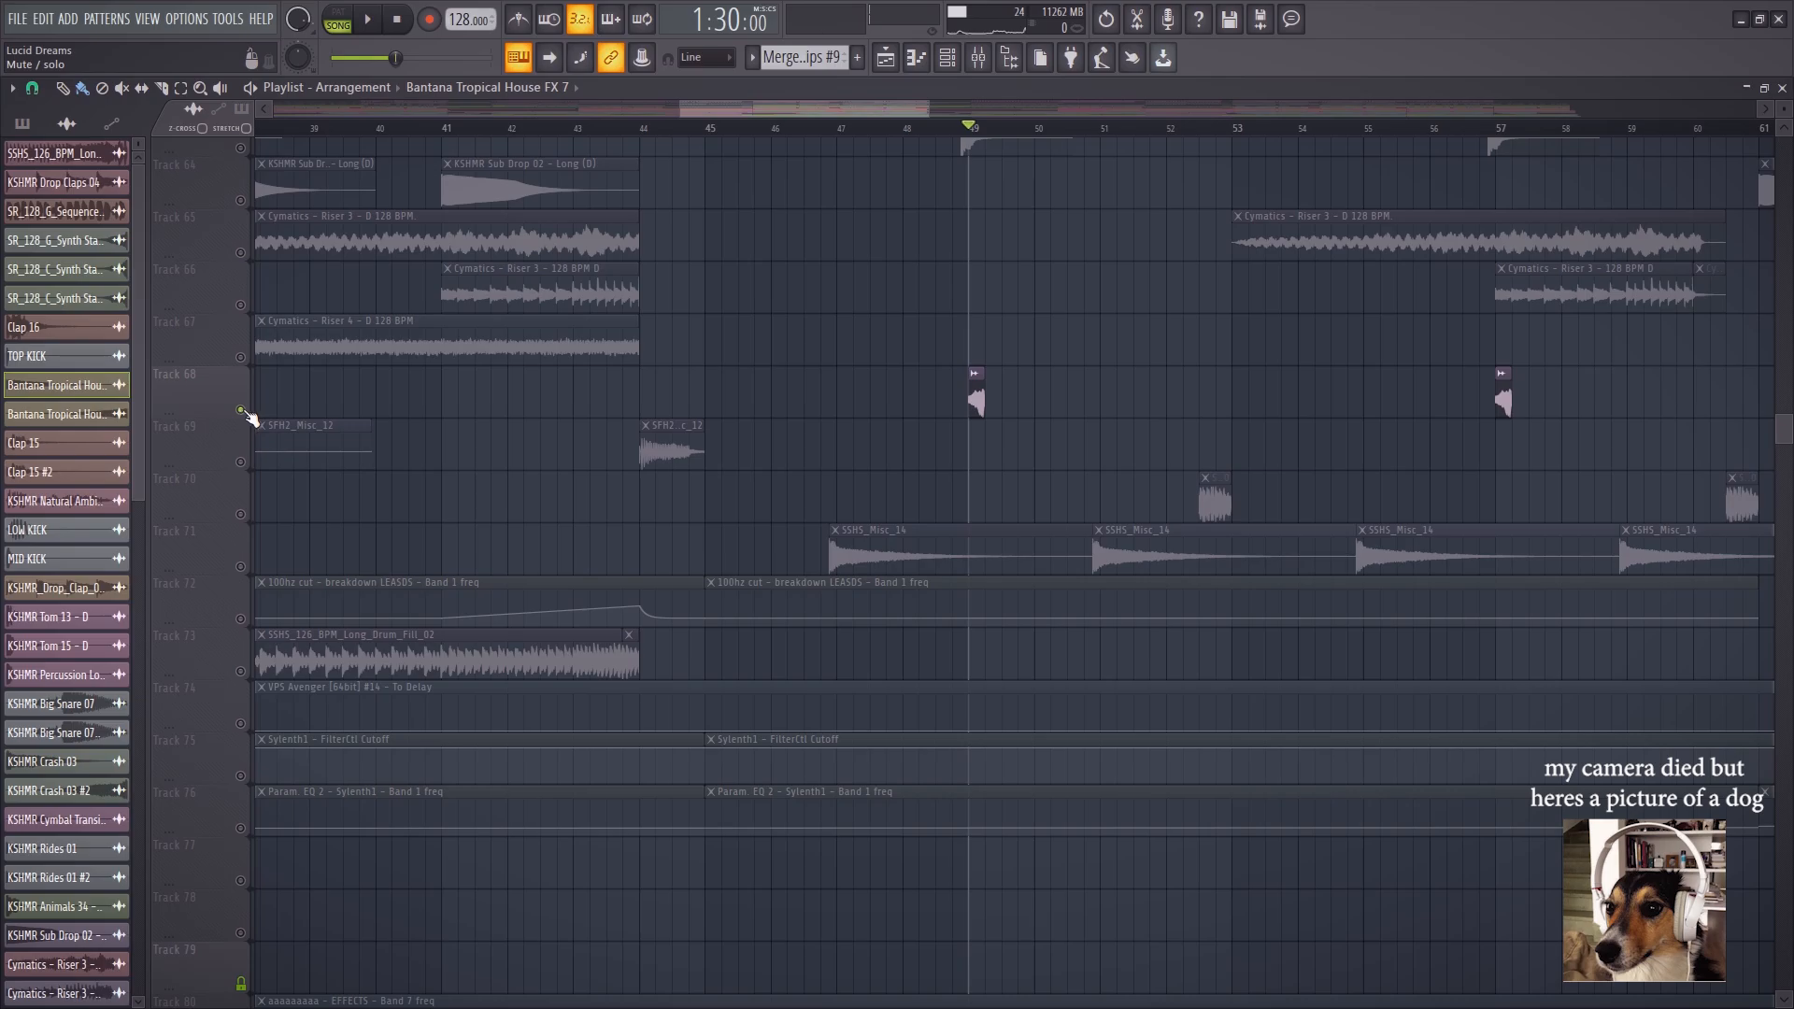
Solo the short clips on track 70 and play the one between bars 52 and 53
right_click(242, 515)
left_click(1191, 138)
key("space")
key("space")
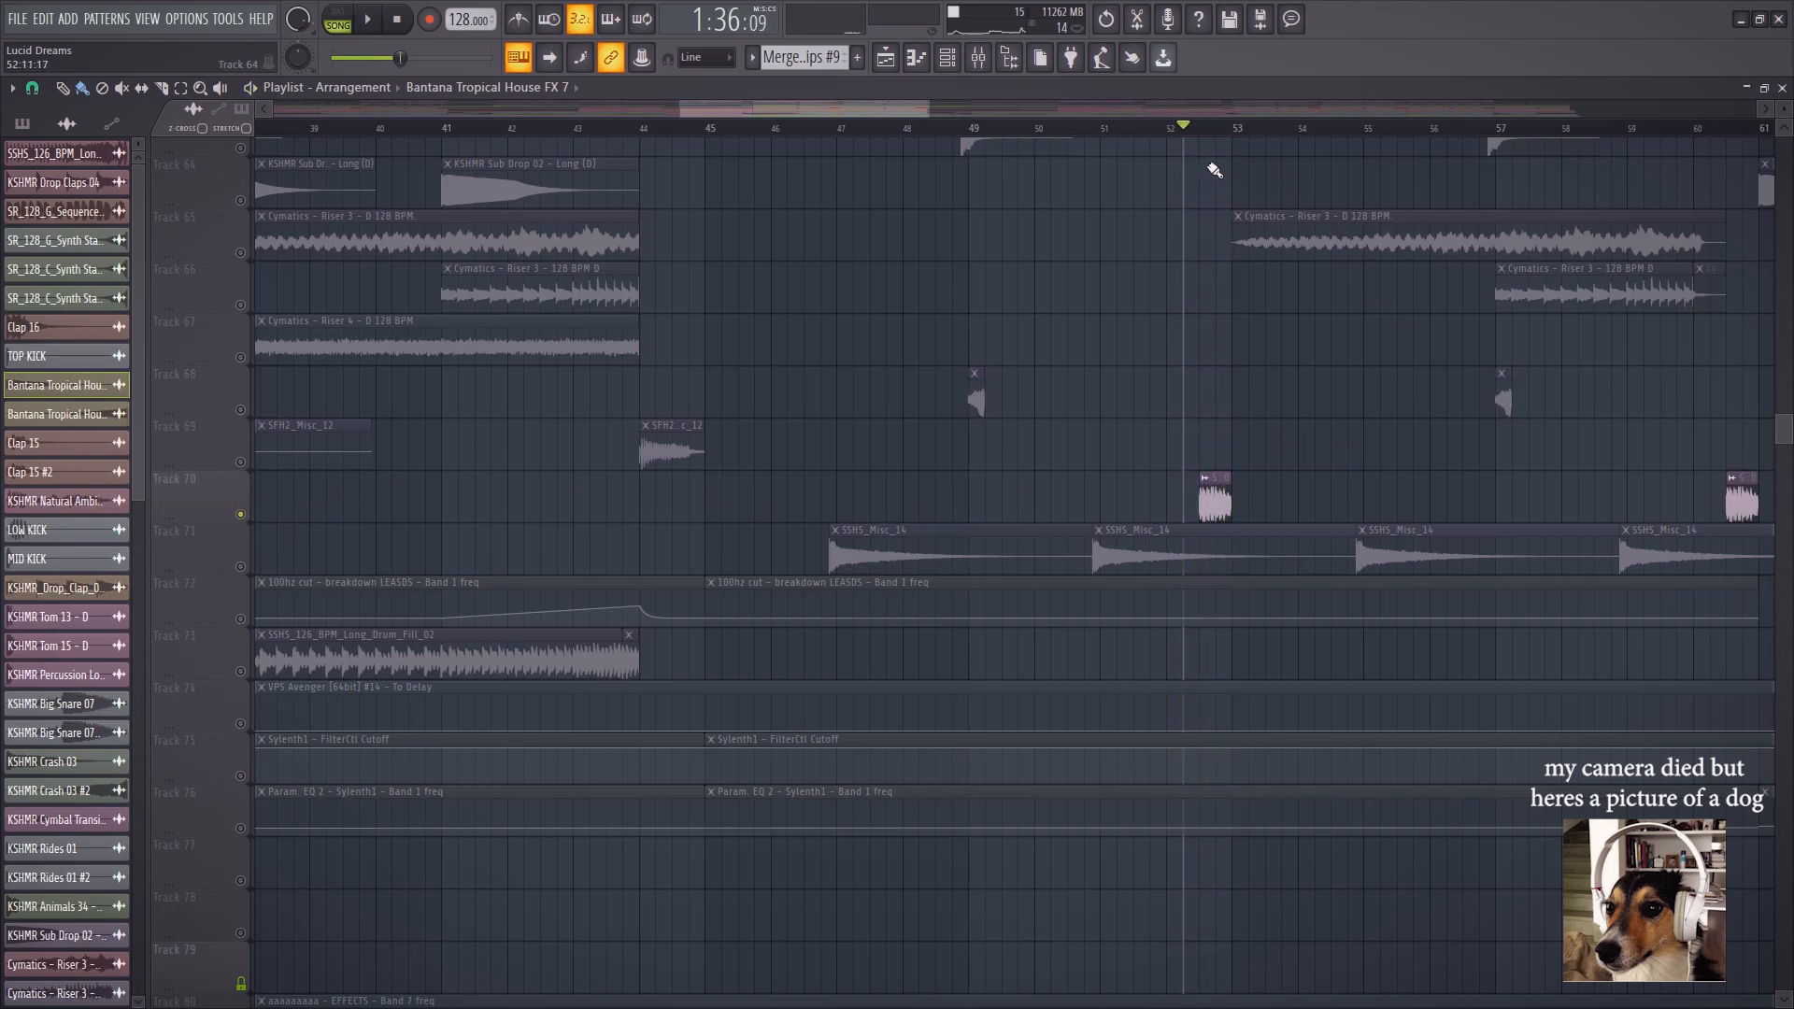
Play the short track 70 clip just before bar 53 again and unmute all the other tracks
left_click(1182, 137)
left_click_drag(1212, 499, 1170, 353)
left_click(1148, 133)
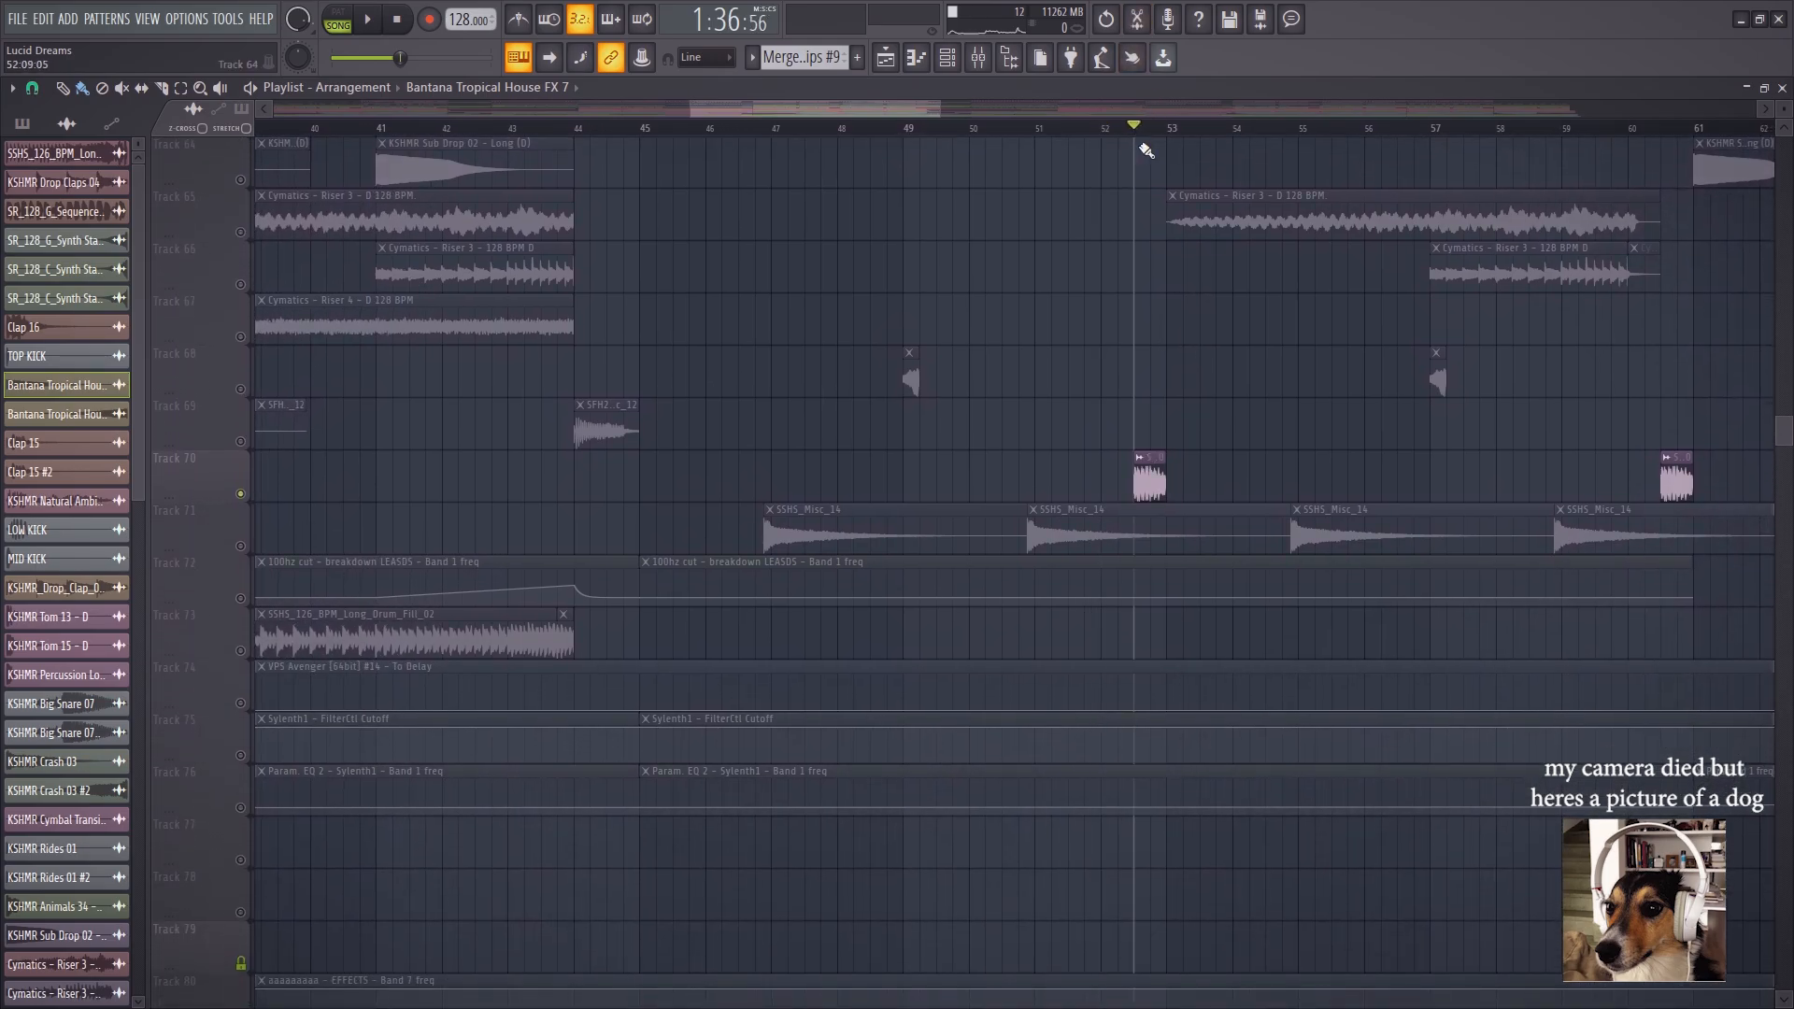
key("space")
key("space")
scroll(869, 374, "down", 5)
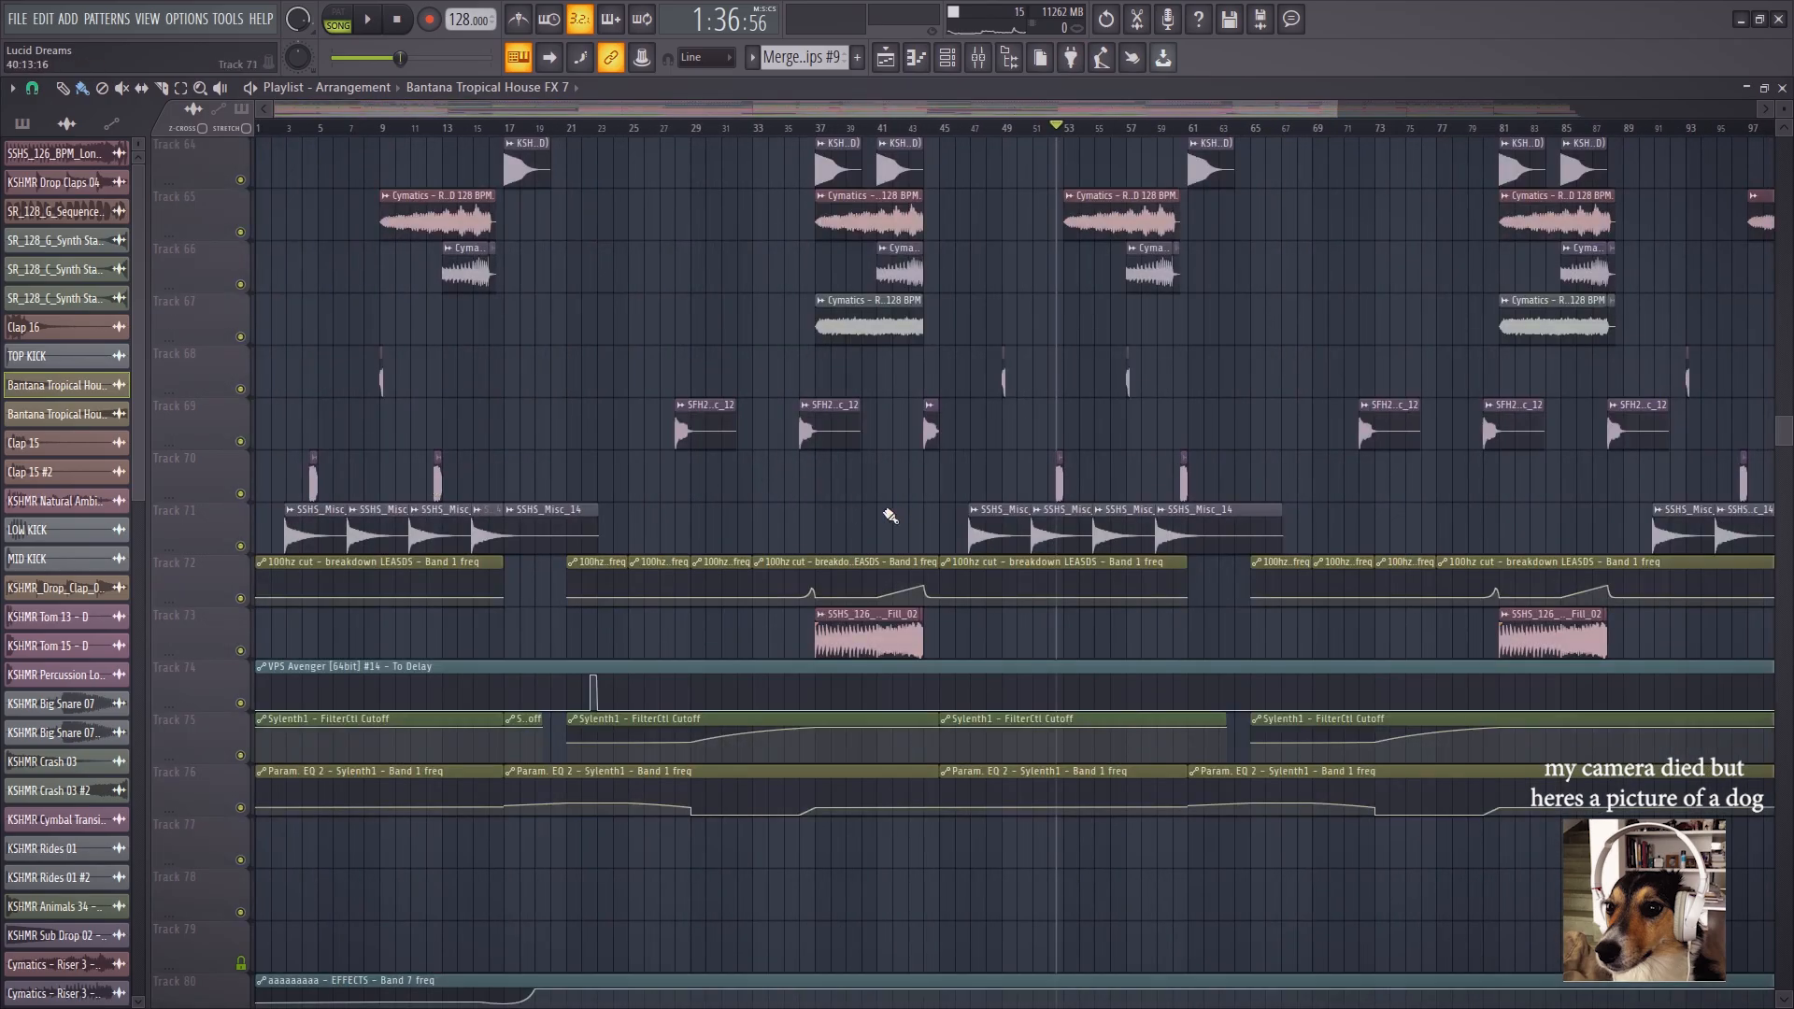
Open the Cymatics - Riser 3 sample from track 66, audition its waveform and close it
key("space")
key("space")
double_click(1150, 274)
left_click(354, 539)
right_click(1256, 334)
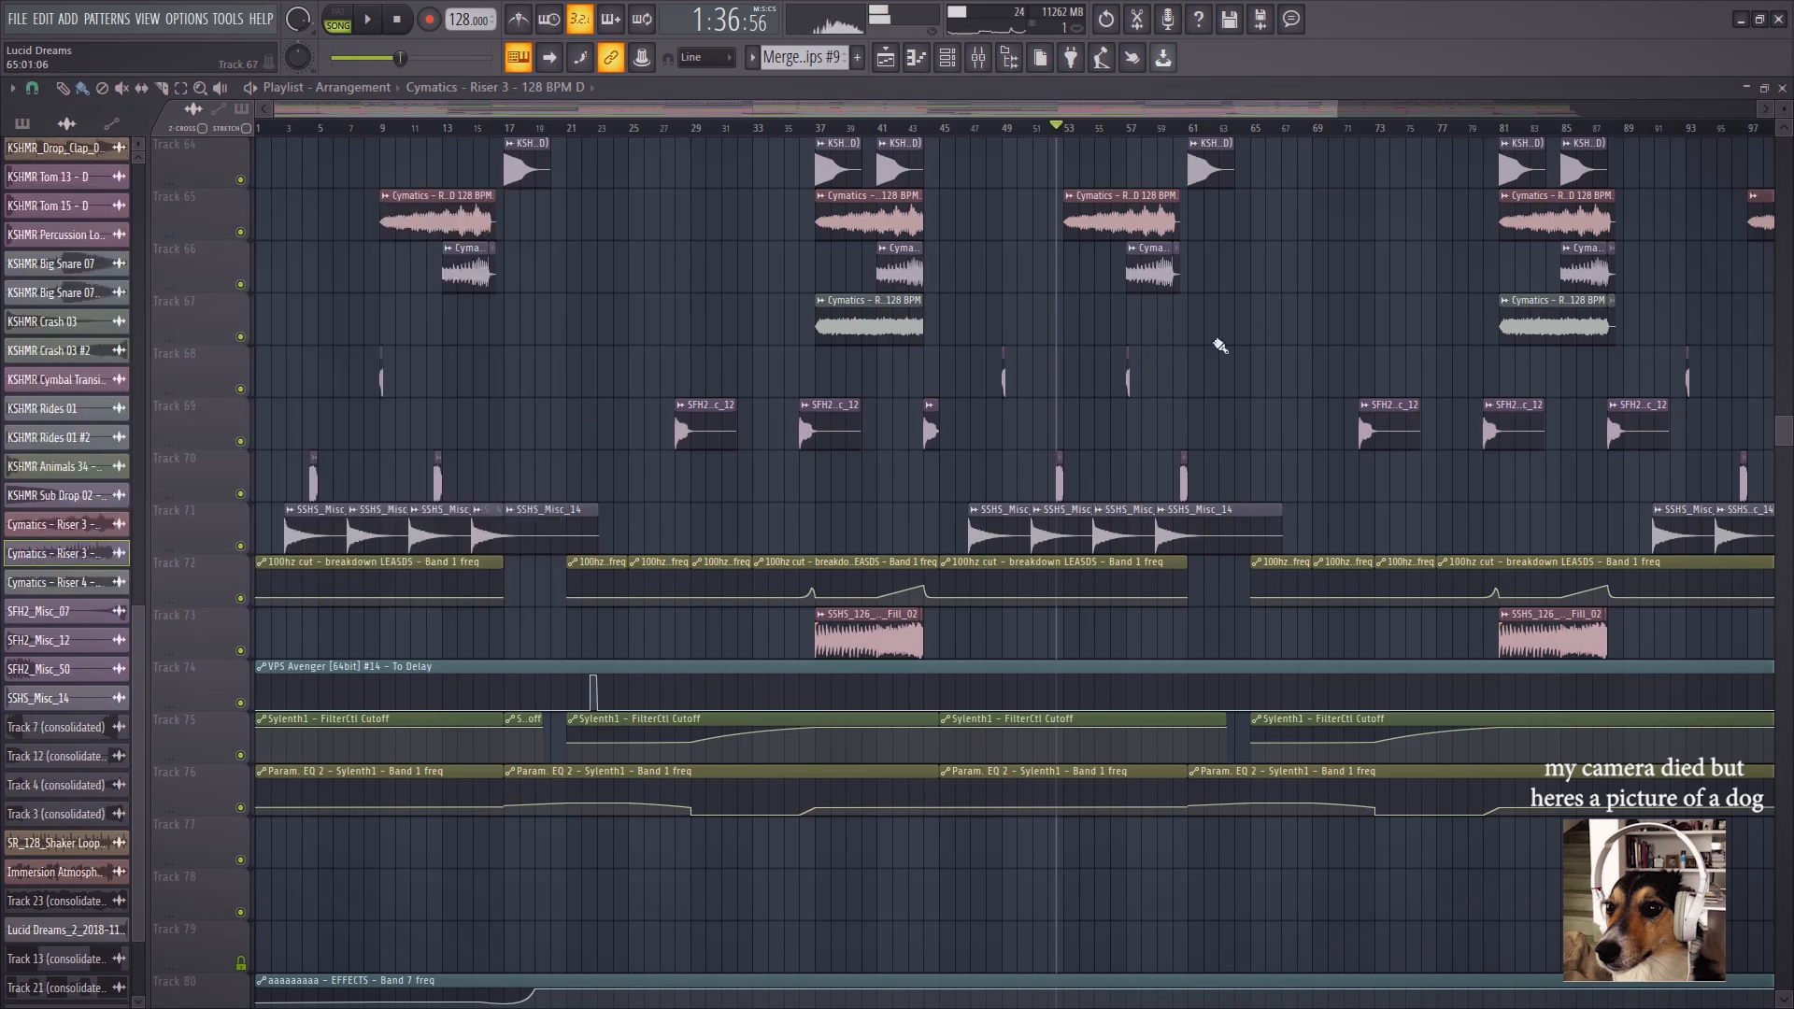
Solo the Cymatics - Riser 4 clips on track 67 and play them from bar 37
left_click(818, 125)
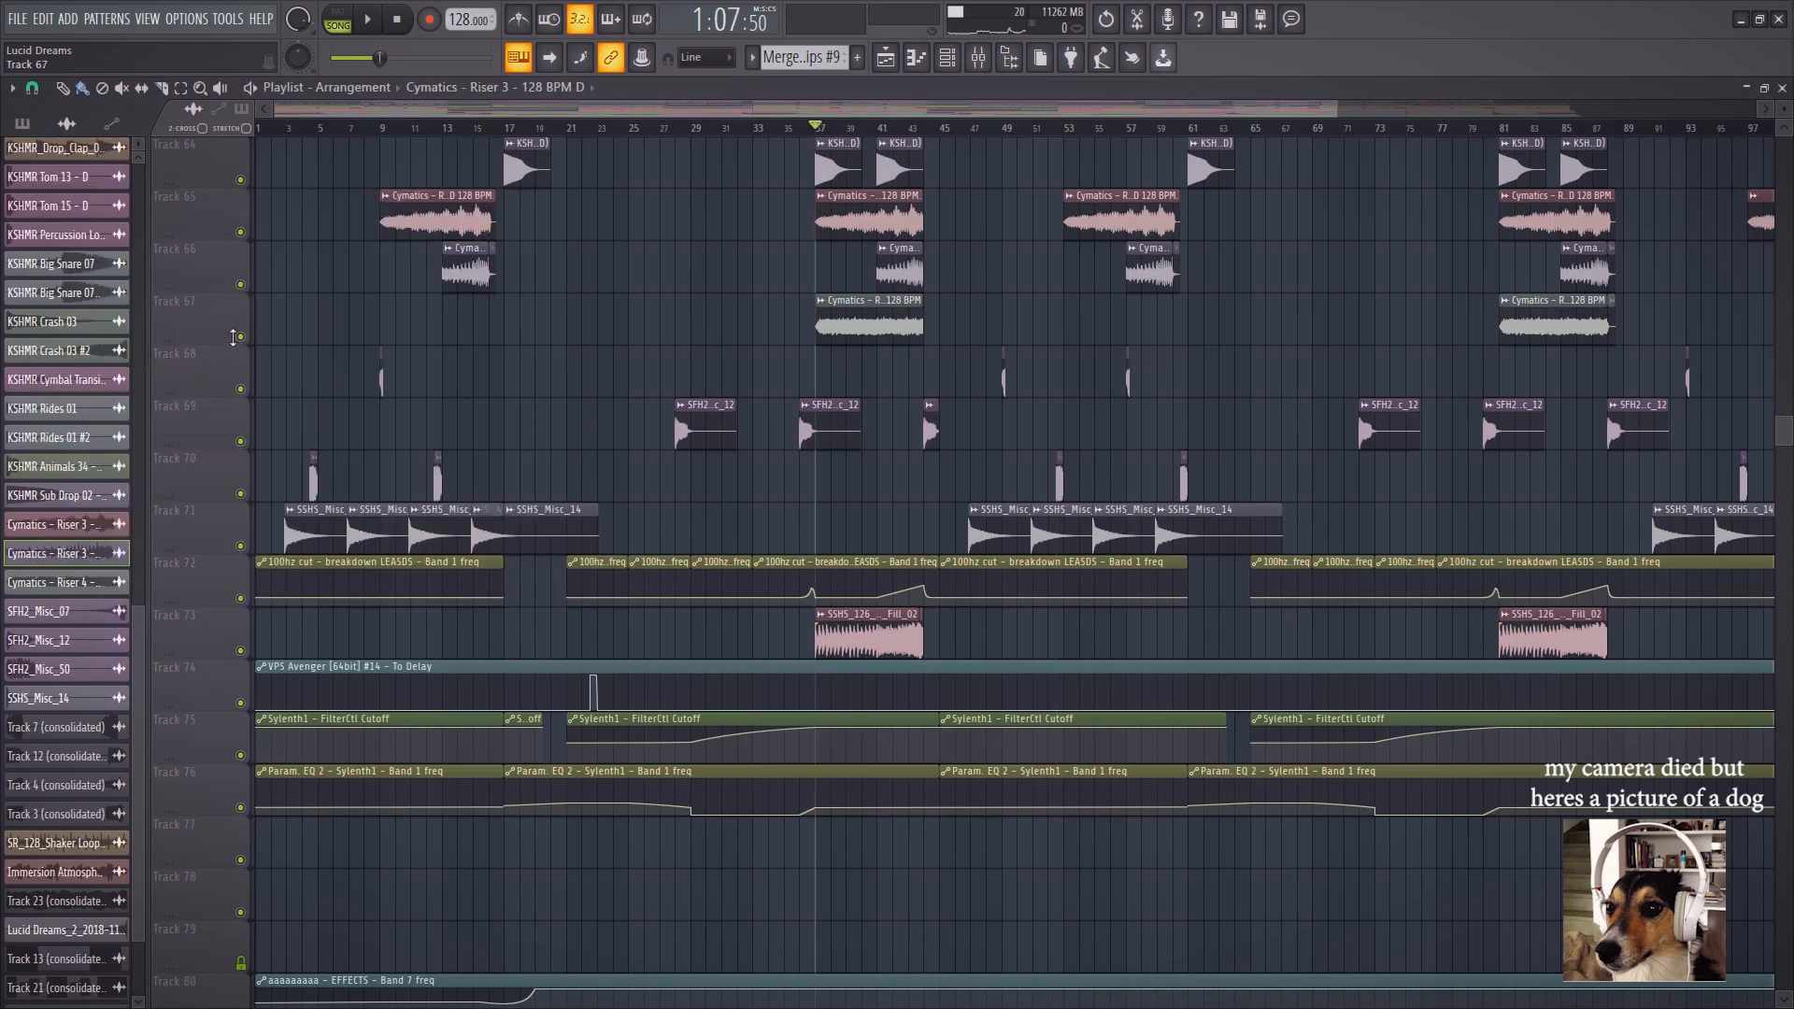
right_click(238, 337)
key("space")
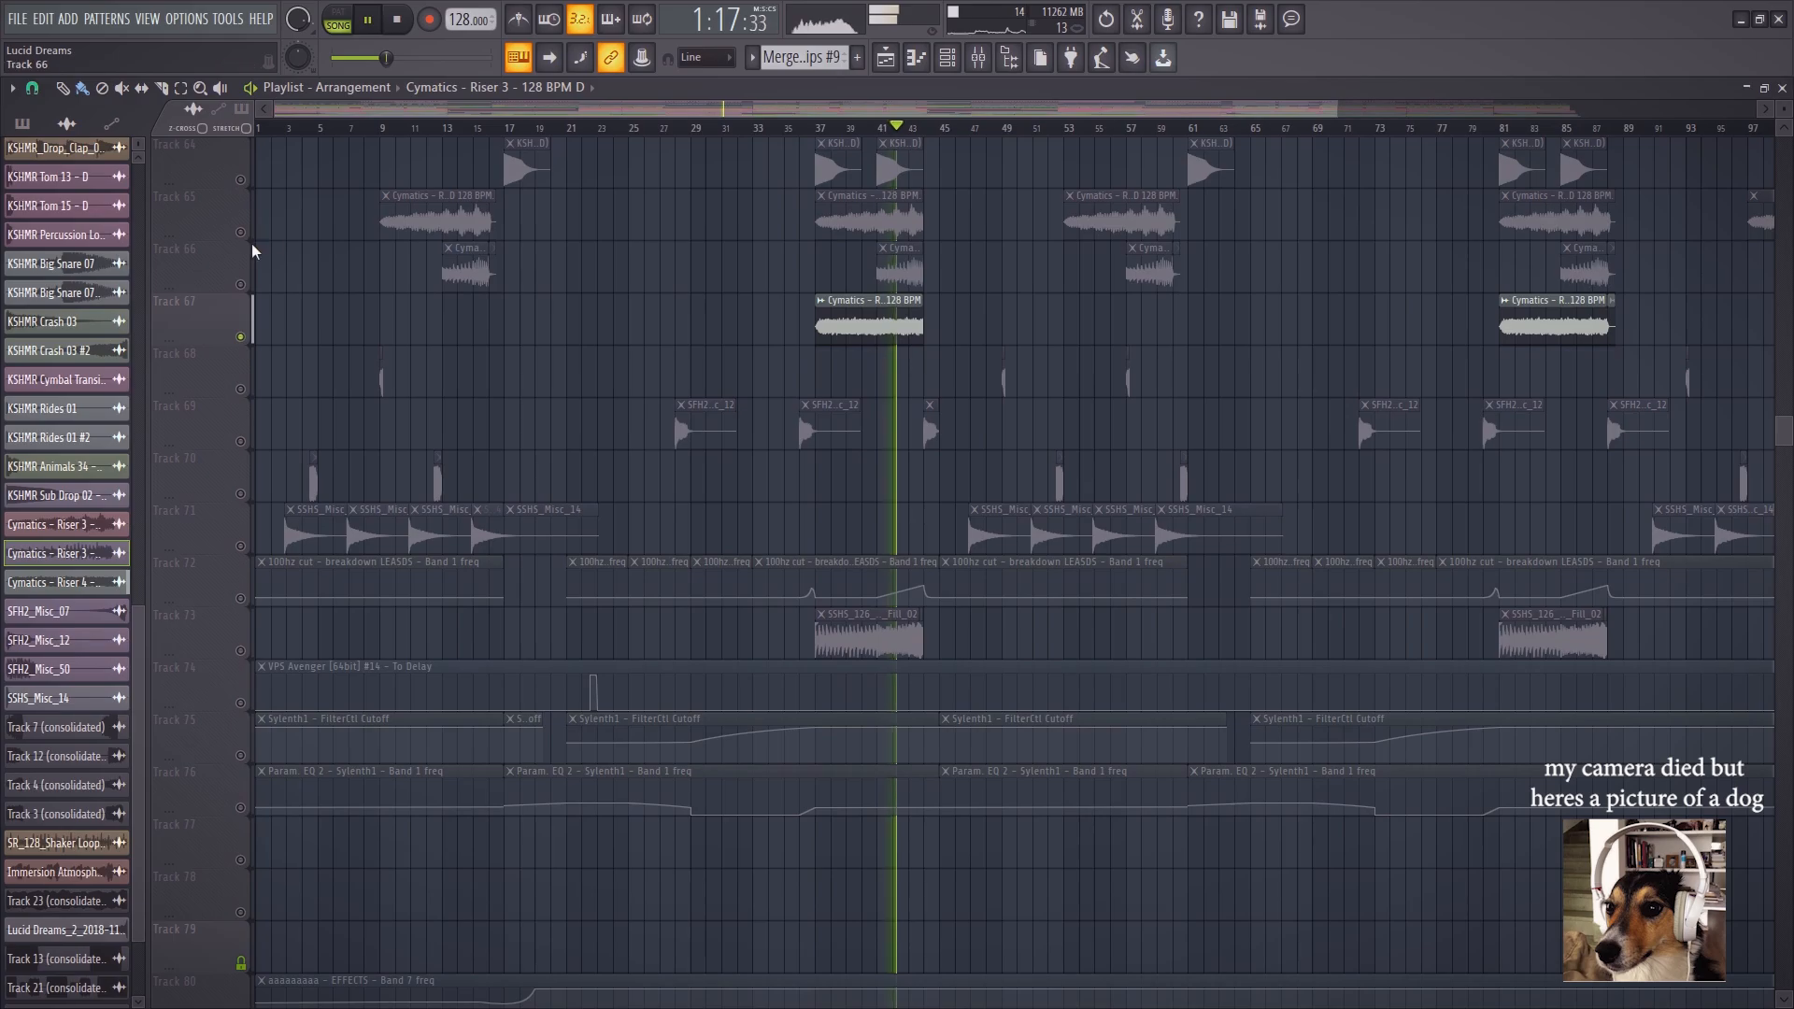
key("space")
Solo the Cymatics - Riser 3 clips on track 66 and play the one at bar 41
right_click(242, 284)
key("space")
key("space")
right_click(240, 230)
left_click(204, 227)
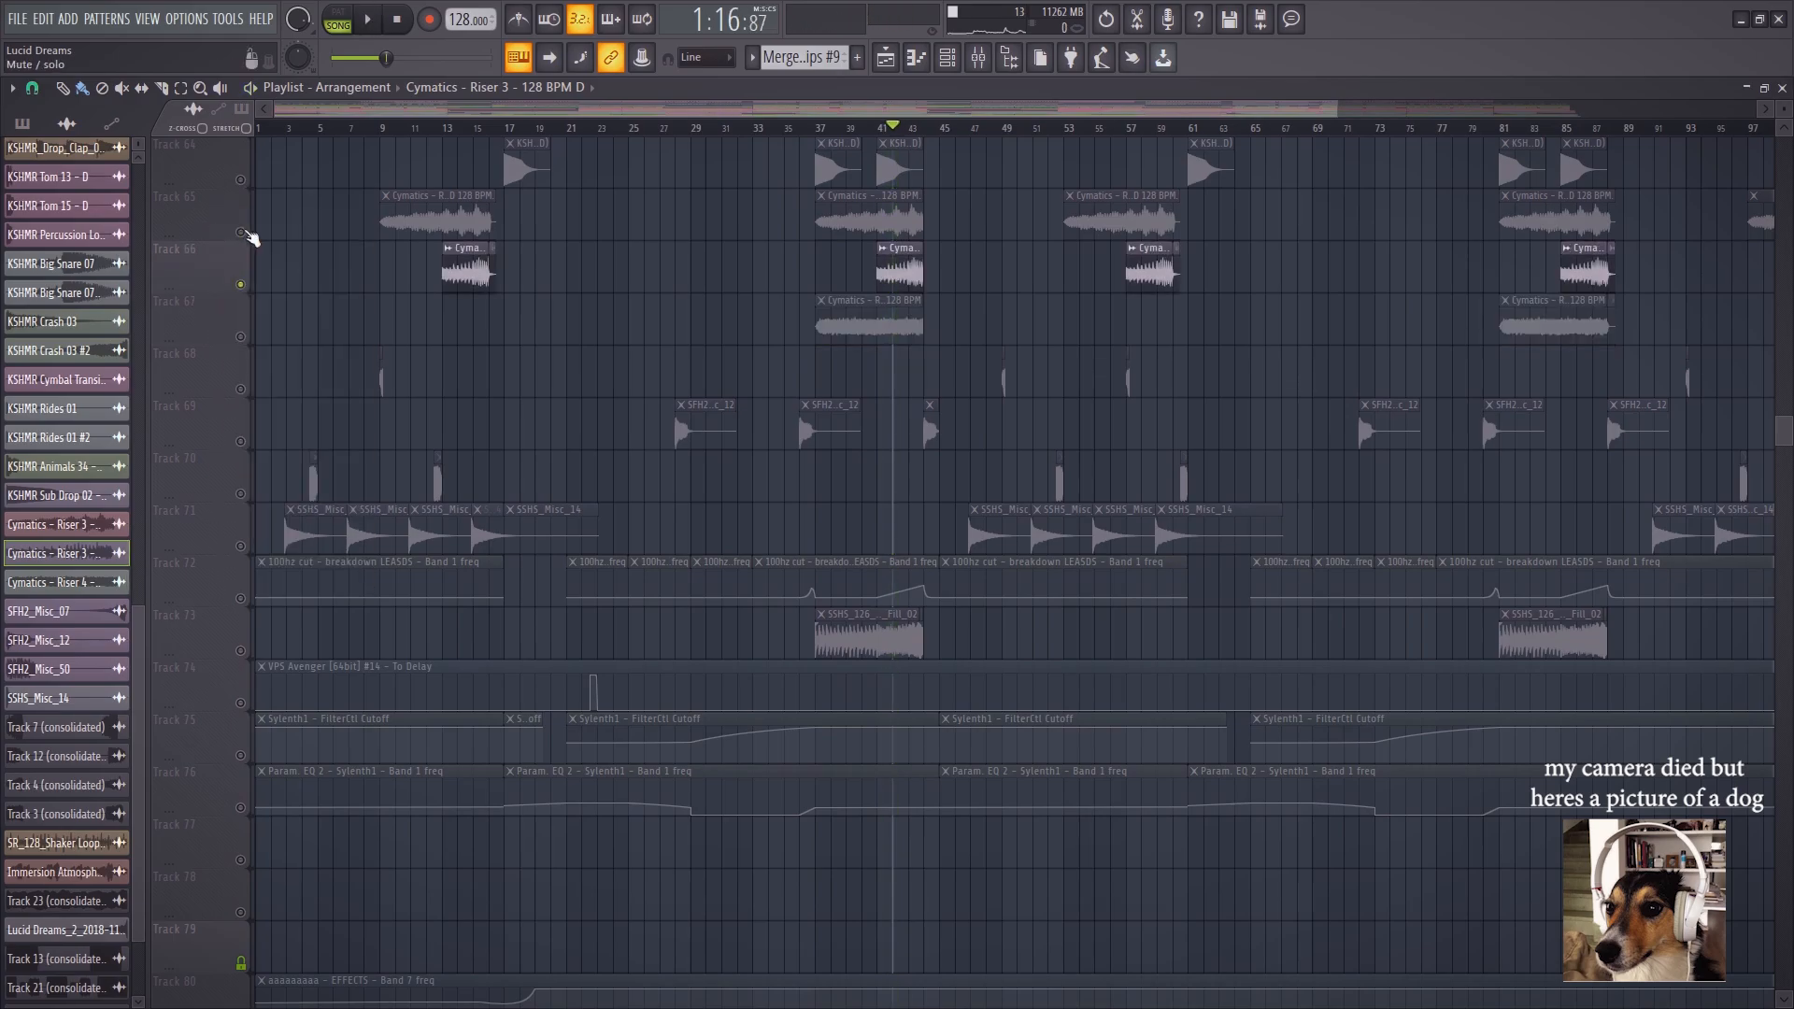
Solo the Cymatics - Riser 3 clips on track 65, play them and end the solo
right_click(244, 232)
key("space")
key("space")
right_click(244, 231)
scroll(570, 414, "up", 3)
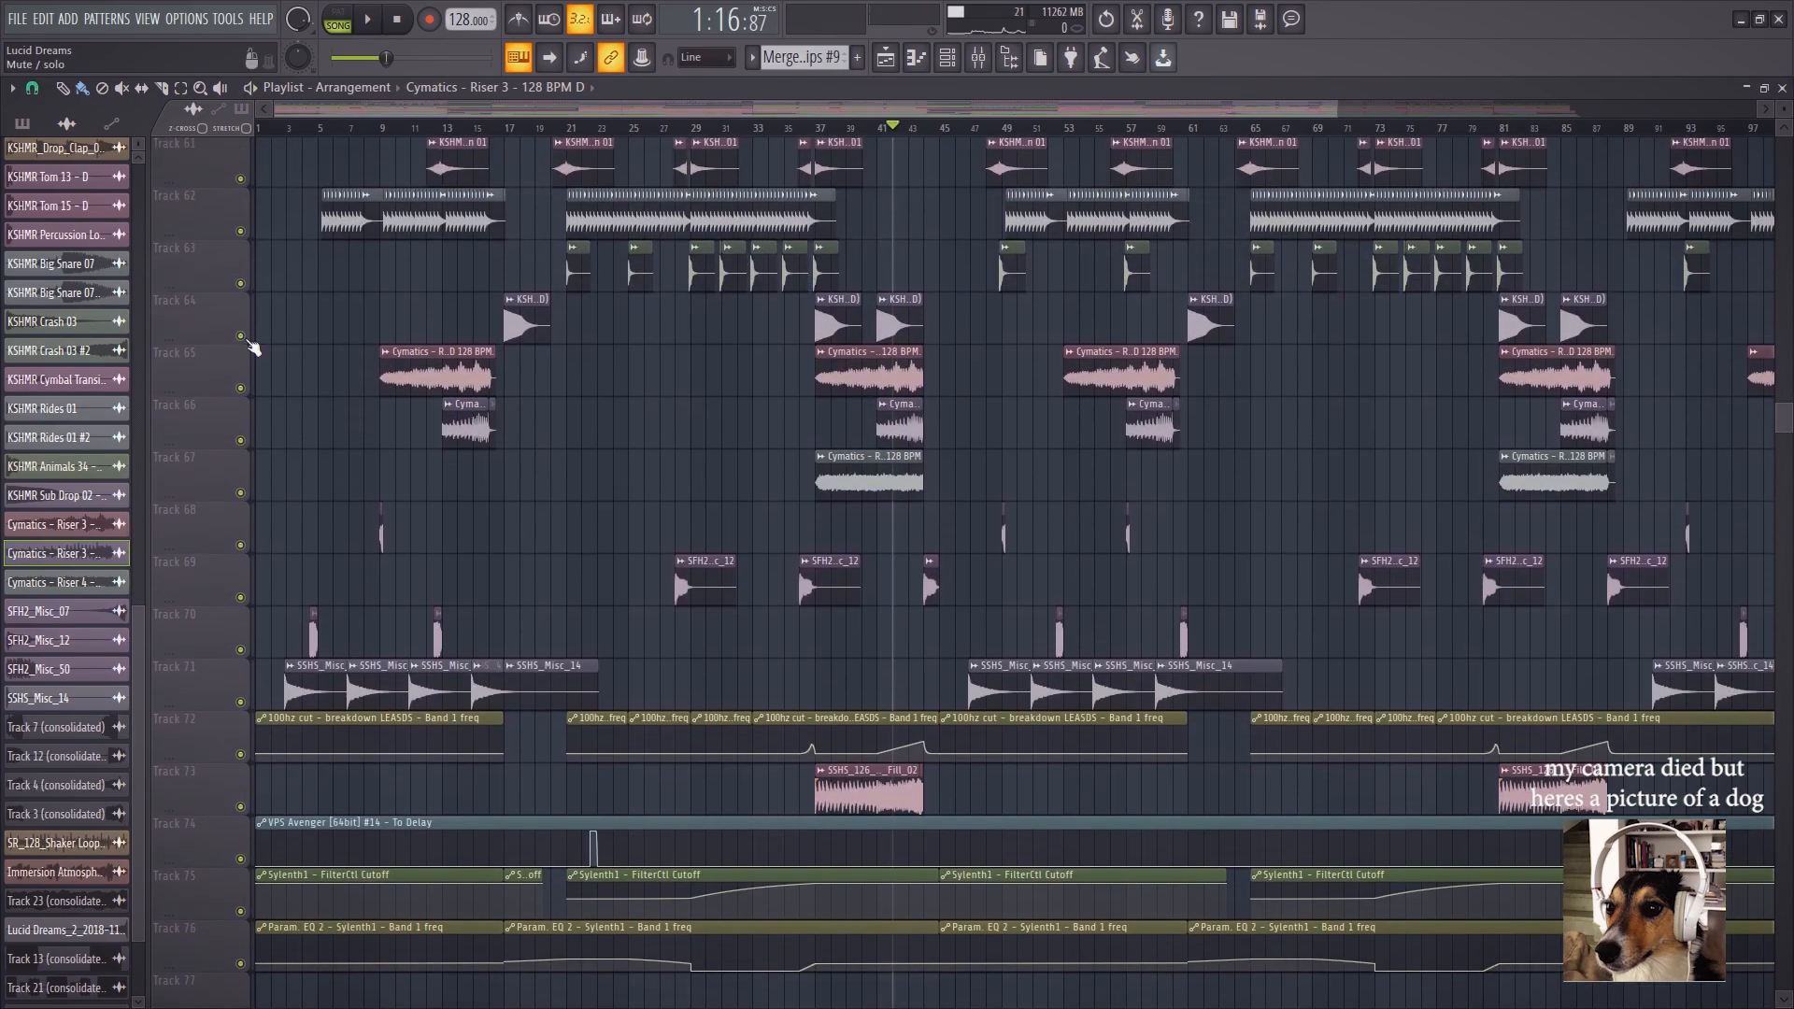
Solo the KSHMR Sub Drop 02 clips on track 64, play from bar 41 and end the solo
right_click(241, 336)
left_click(878, 133)
scroll(881, 126, "up", 3)
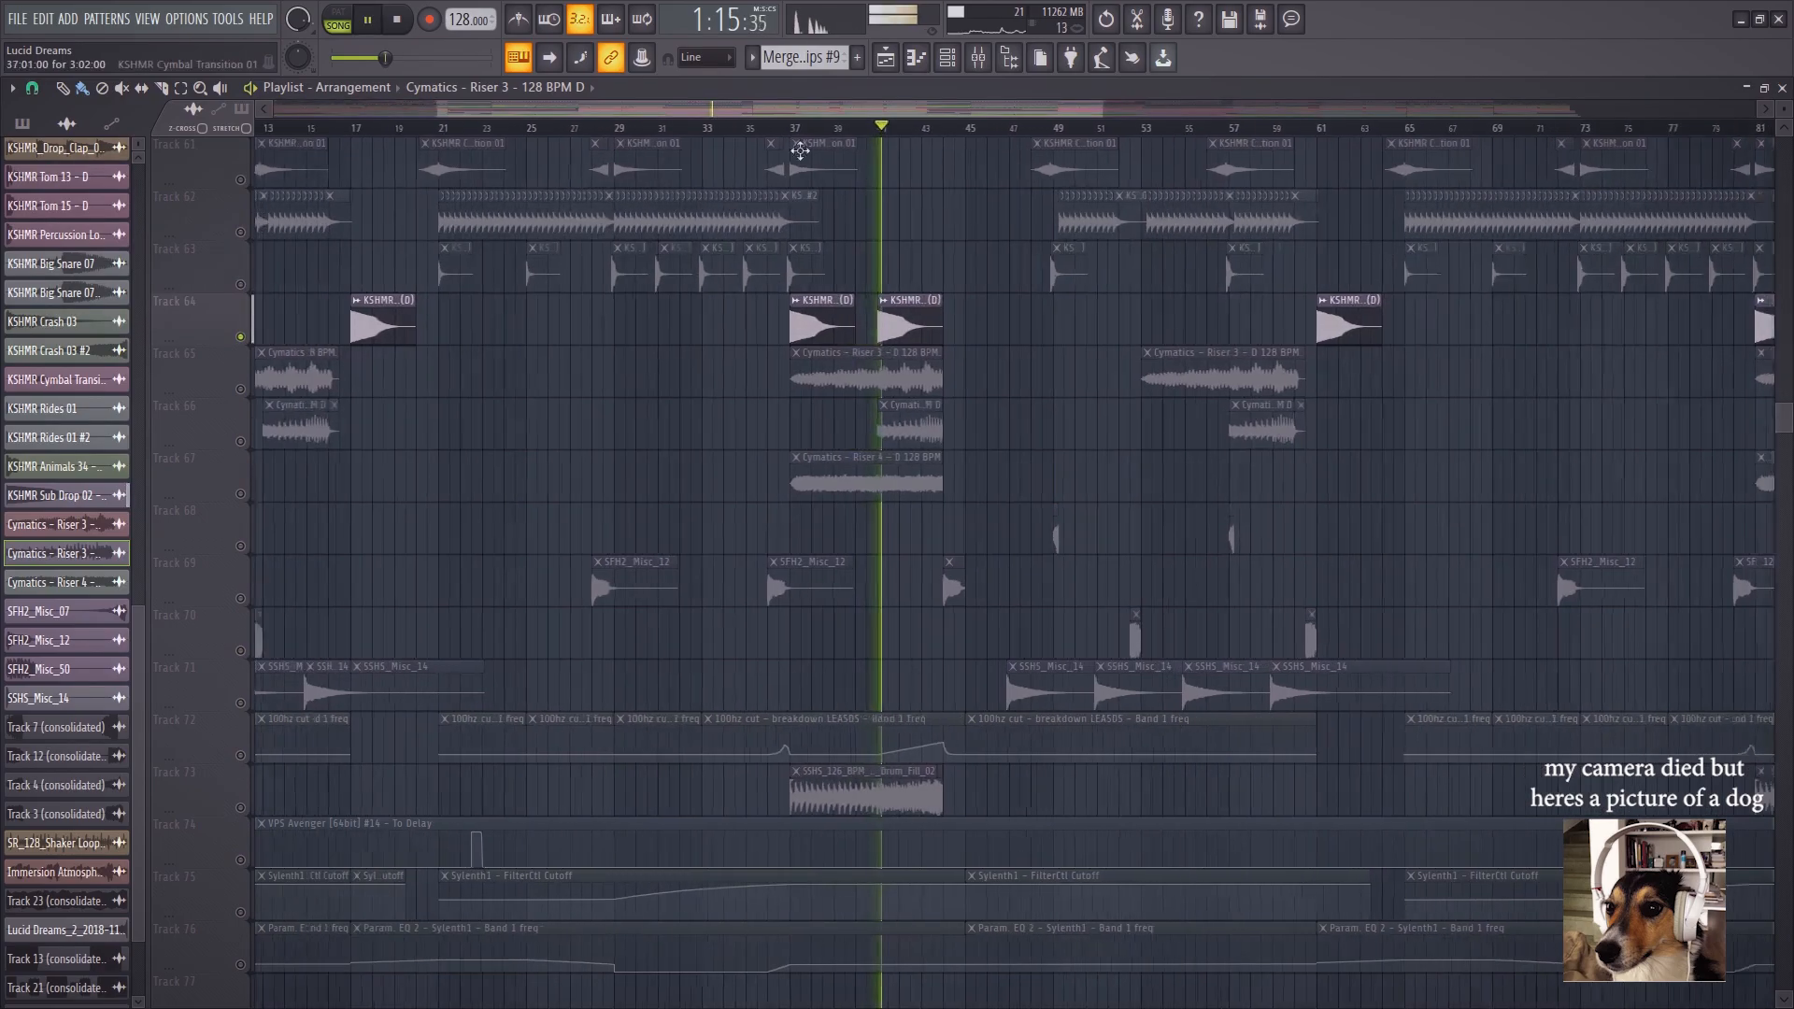
right_click(246, 338)
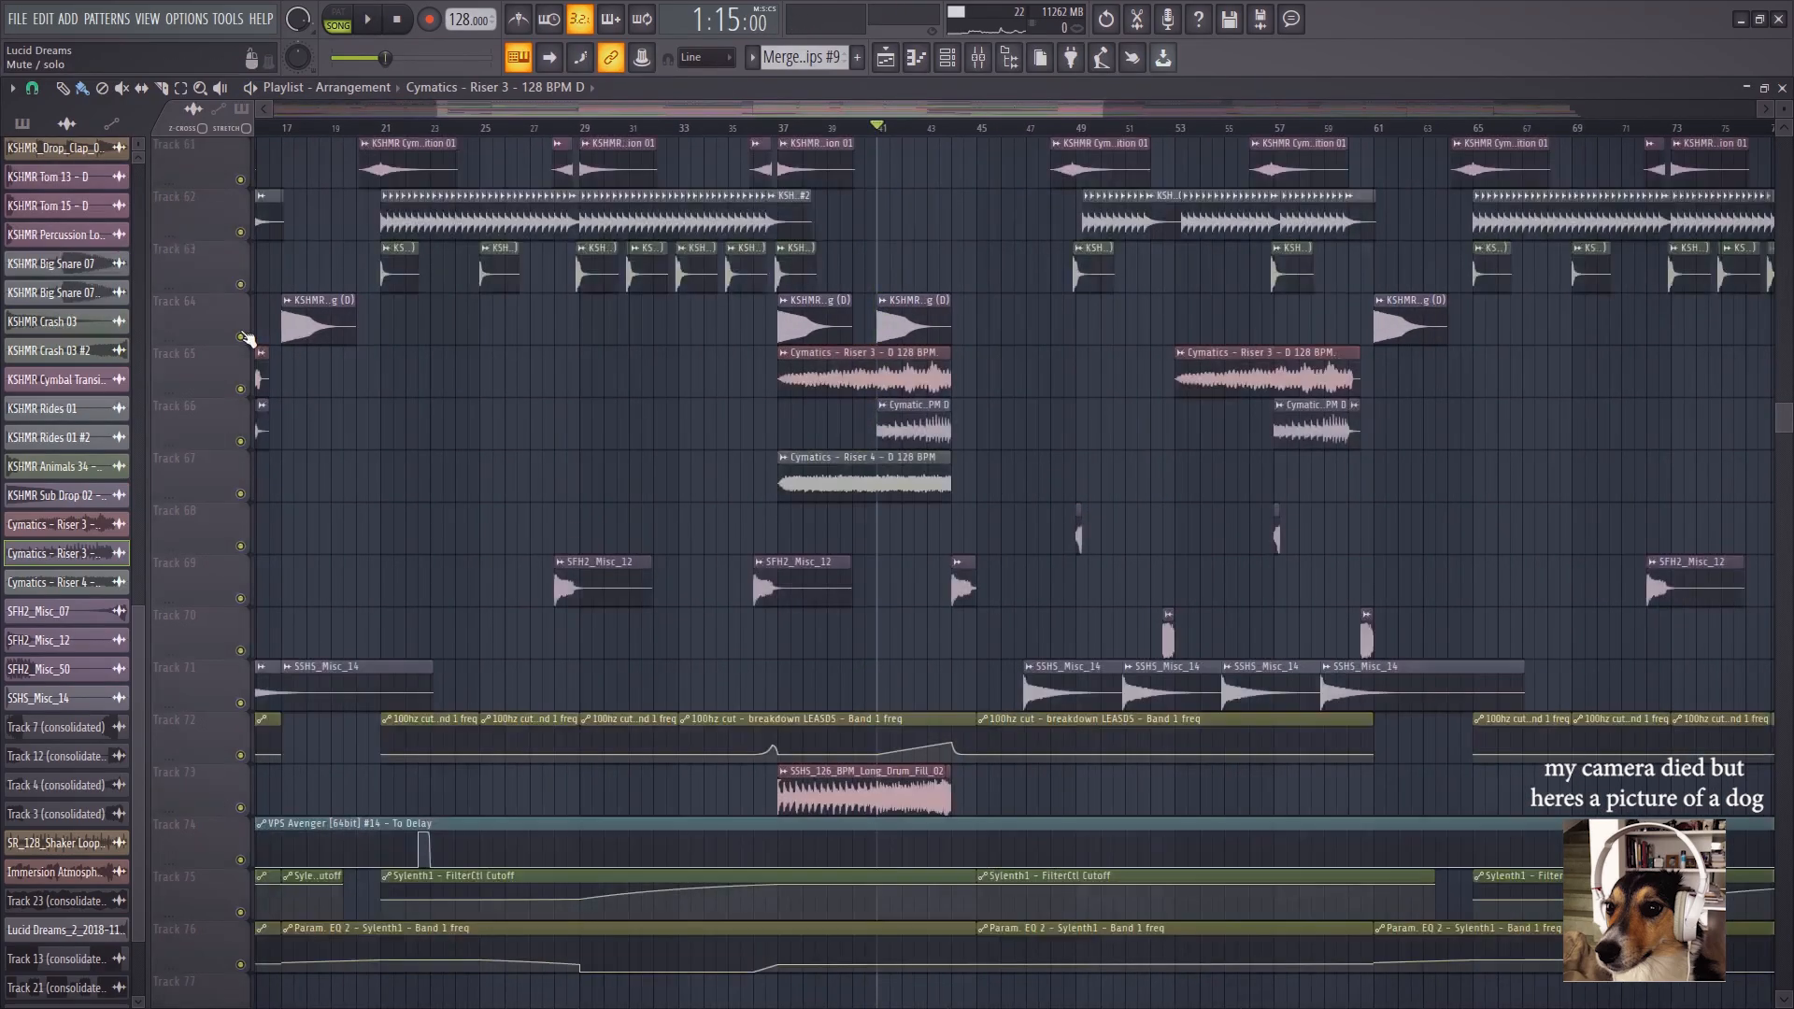
Open the KSHMR Cymbal Transition 01 sample and the KSHMR Crash 03 sample, auditioning the crash
scroll(601, 417, "up", 7)
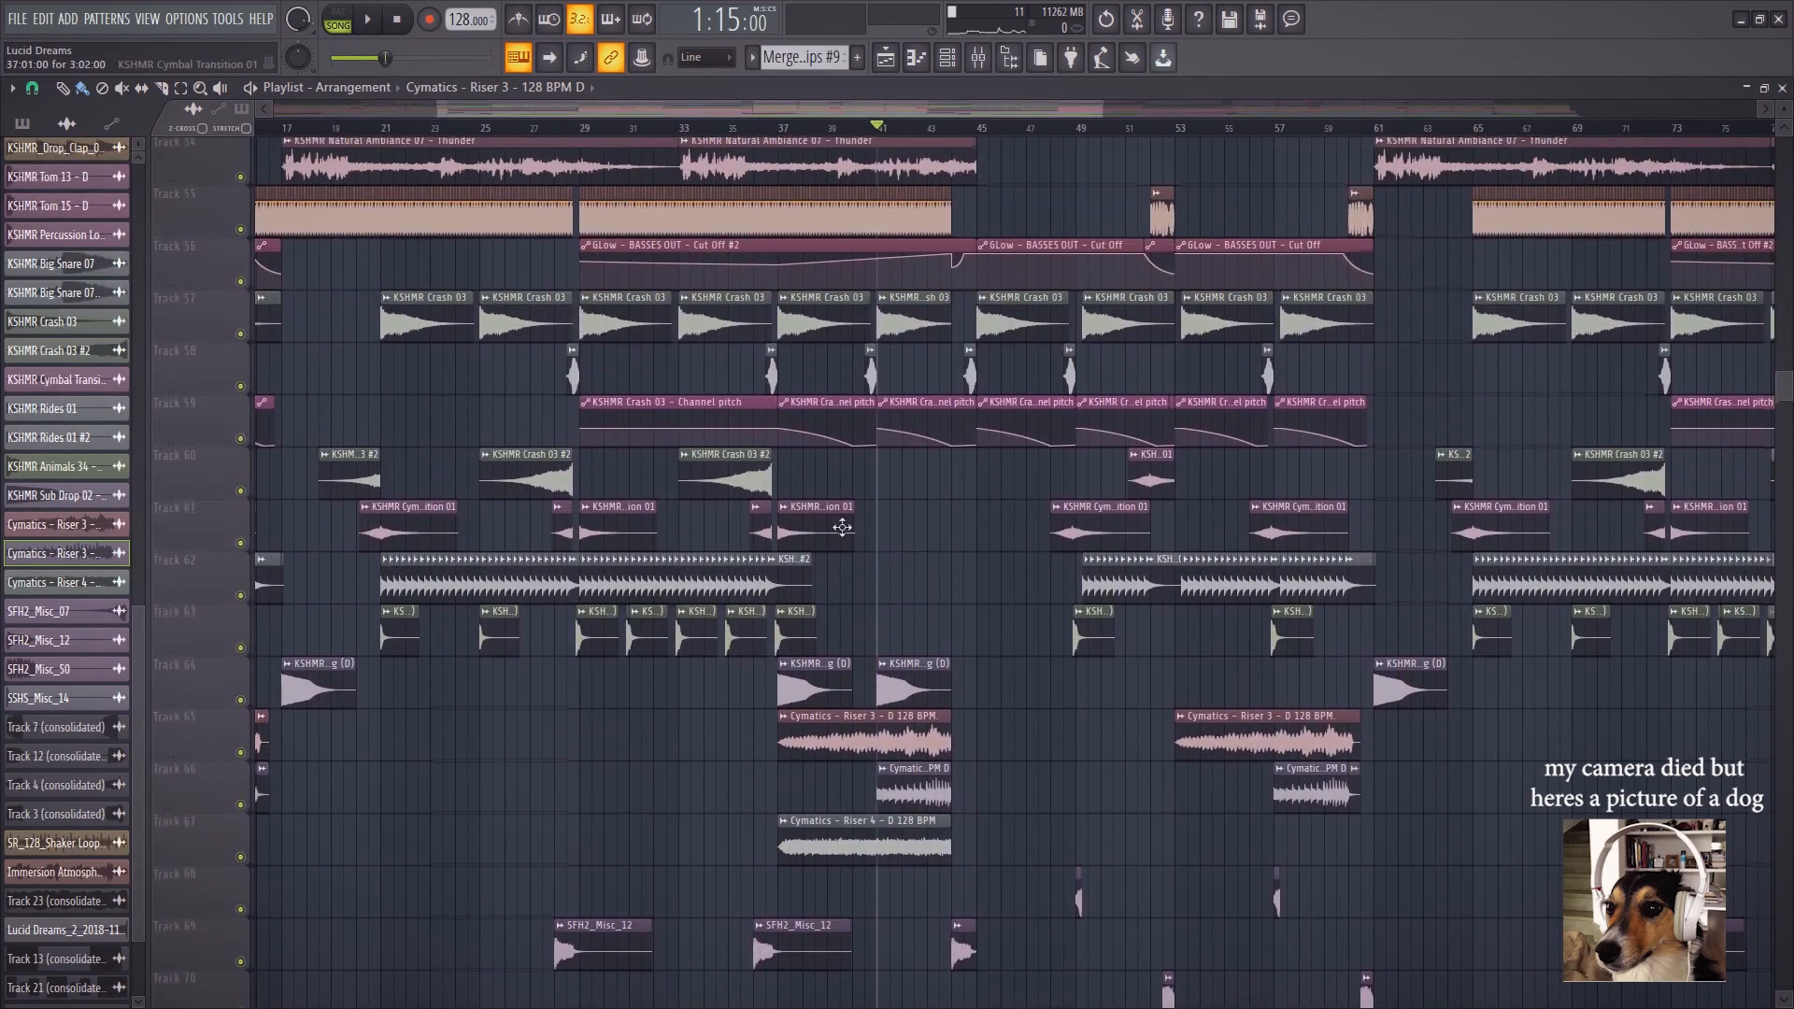
double_click(842, 527)
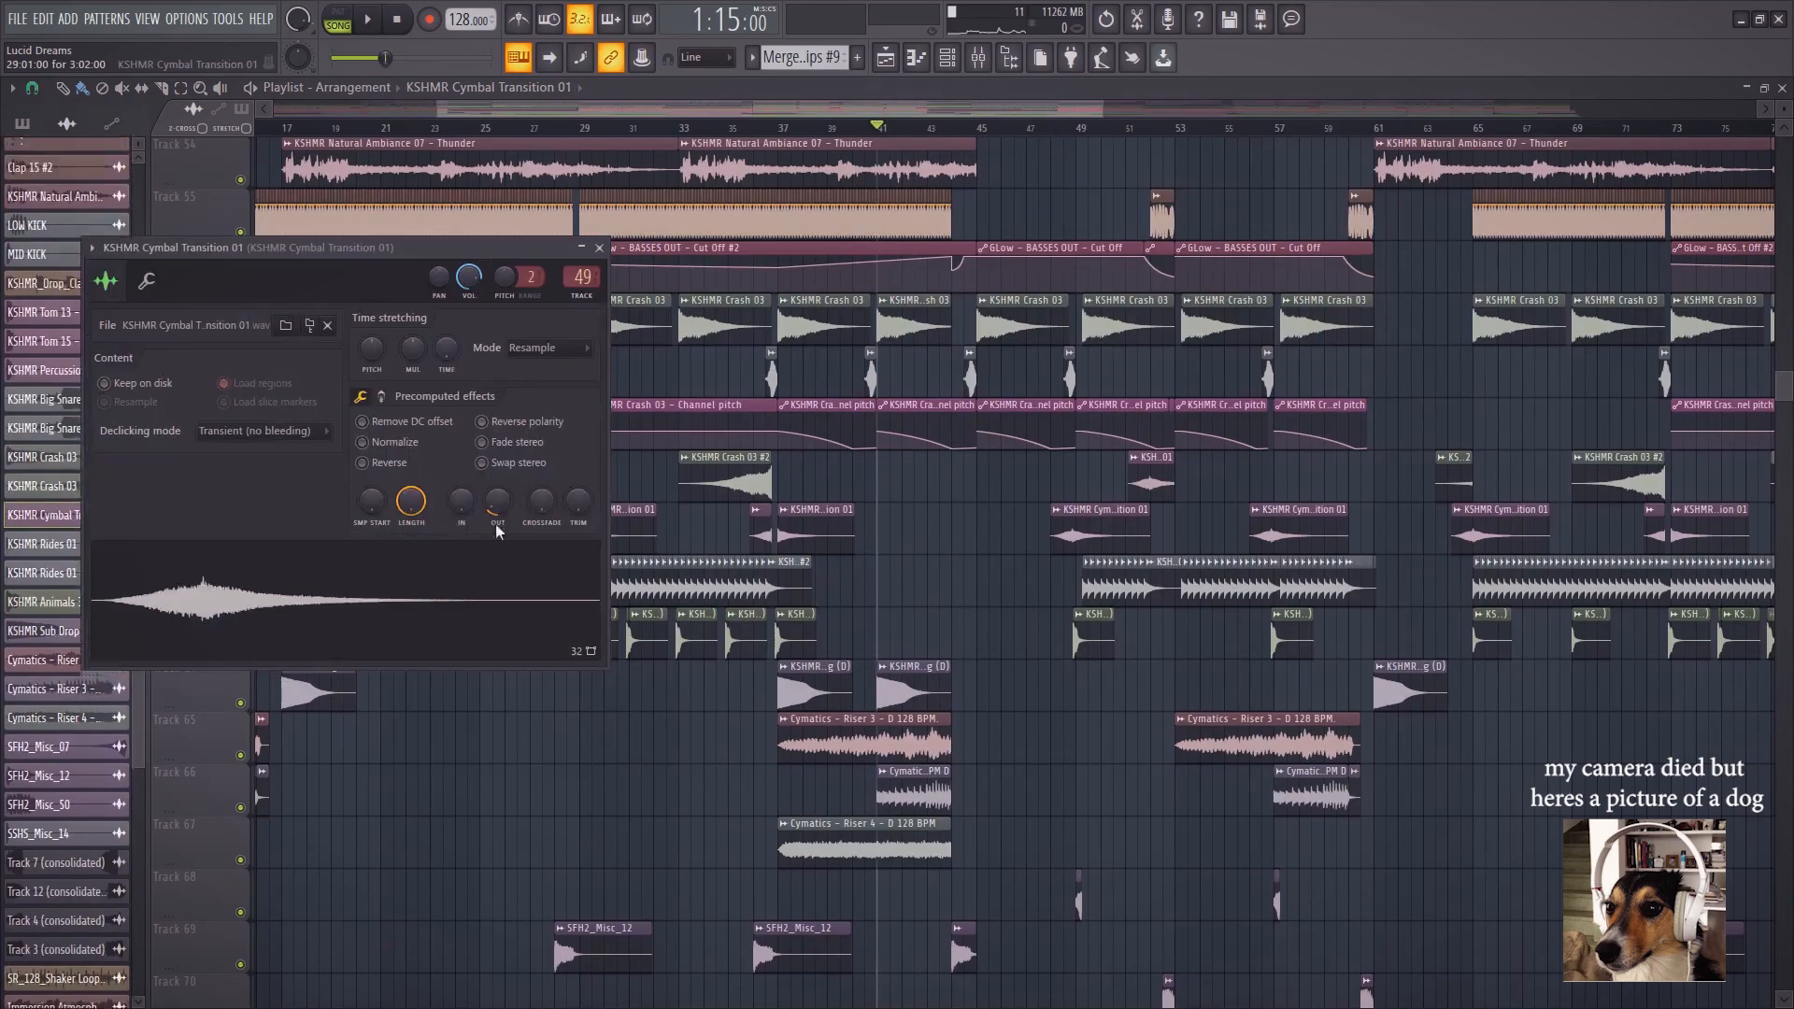
key("Escape")
scroll(889, 591, "up", 3)
double_click(846, 483)
left_click(366, 582)
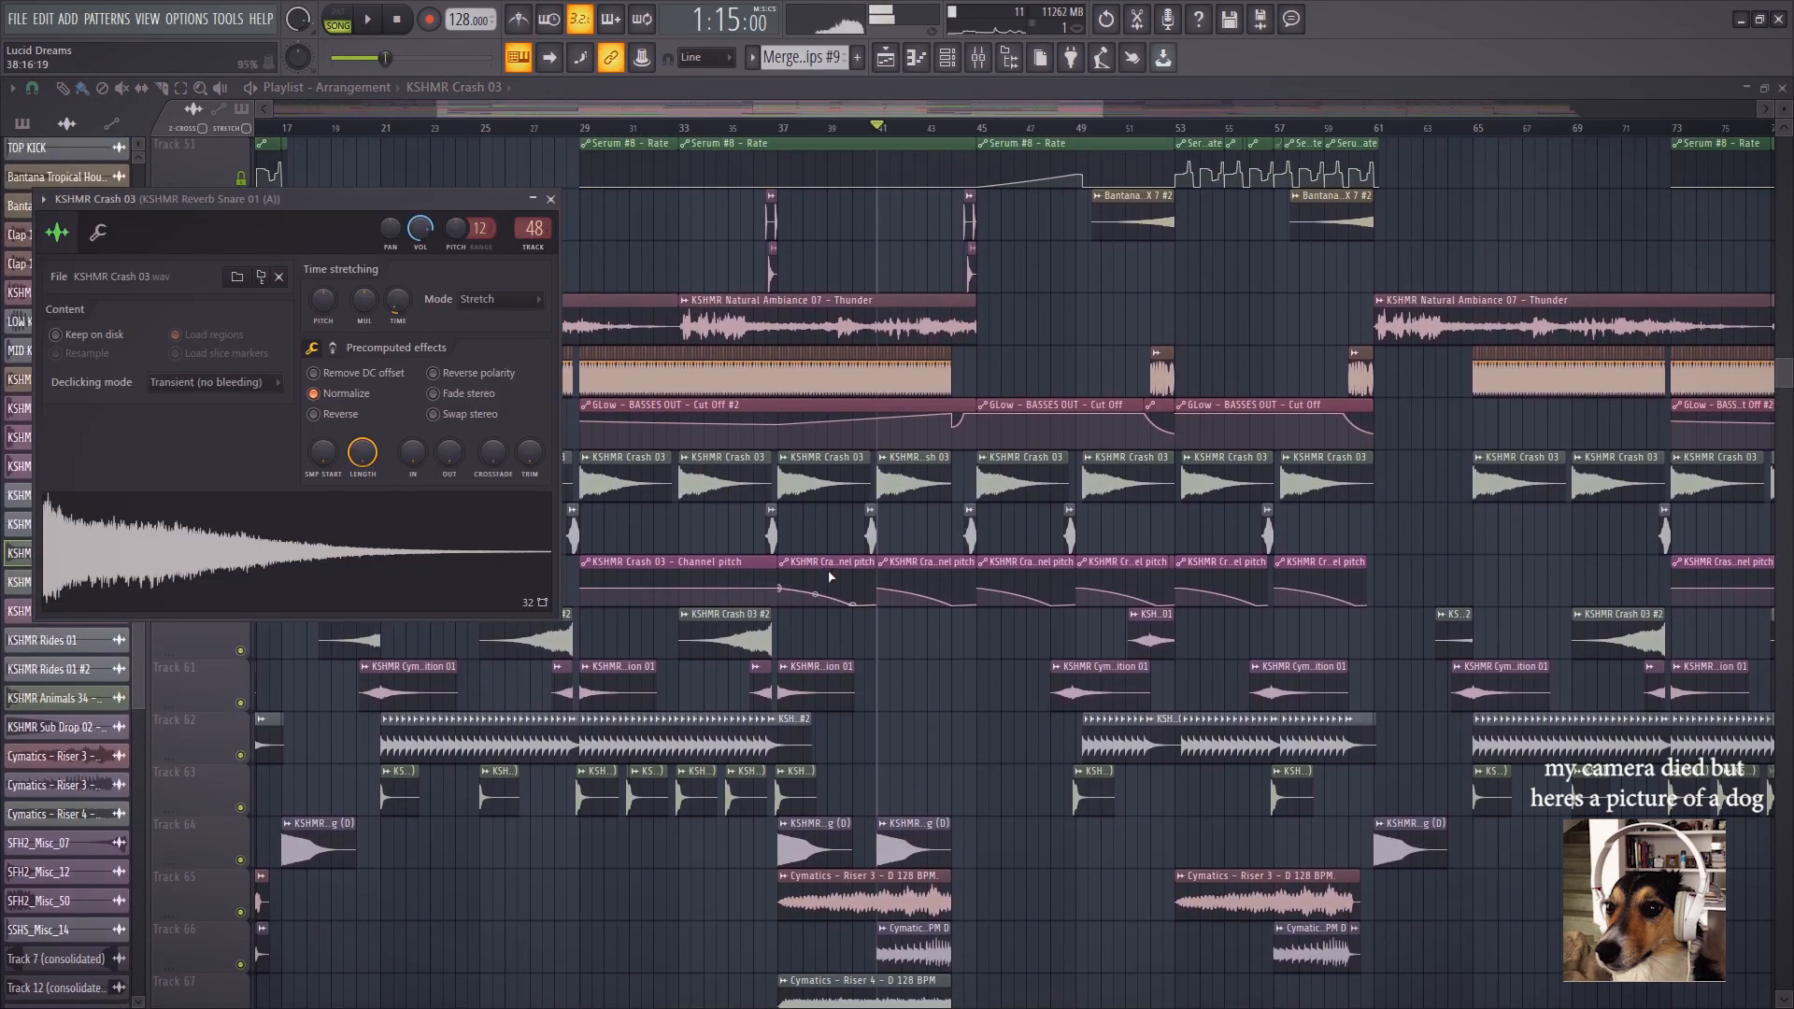
key("Escape")
Open the KSHMR Big Snare 07 sample from track 58, audition it and close it
double_click(870, 531)
left_click(523, 660)
key("Escape")
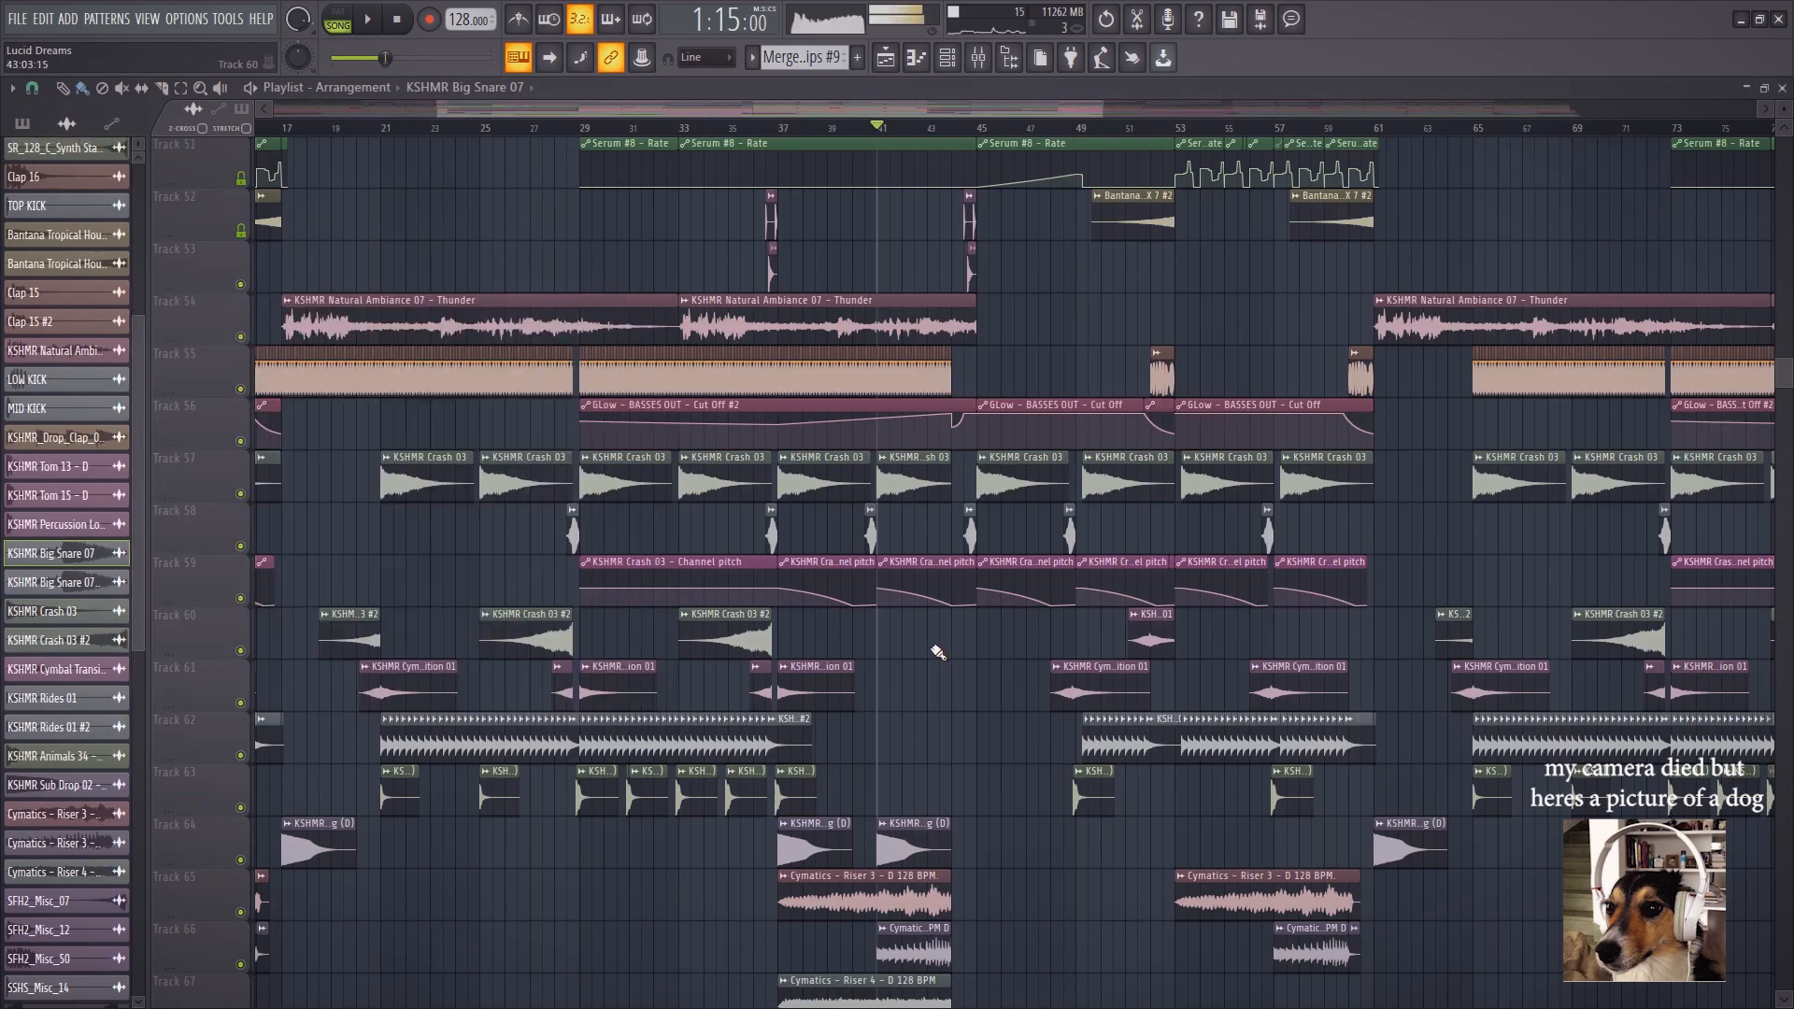
Solo track 53 and play its tom together with the track 52 percussion from bar 44
left_click(968, 132)
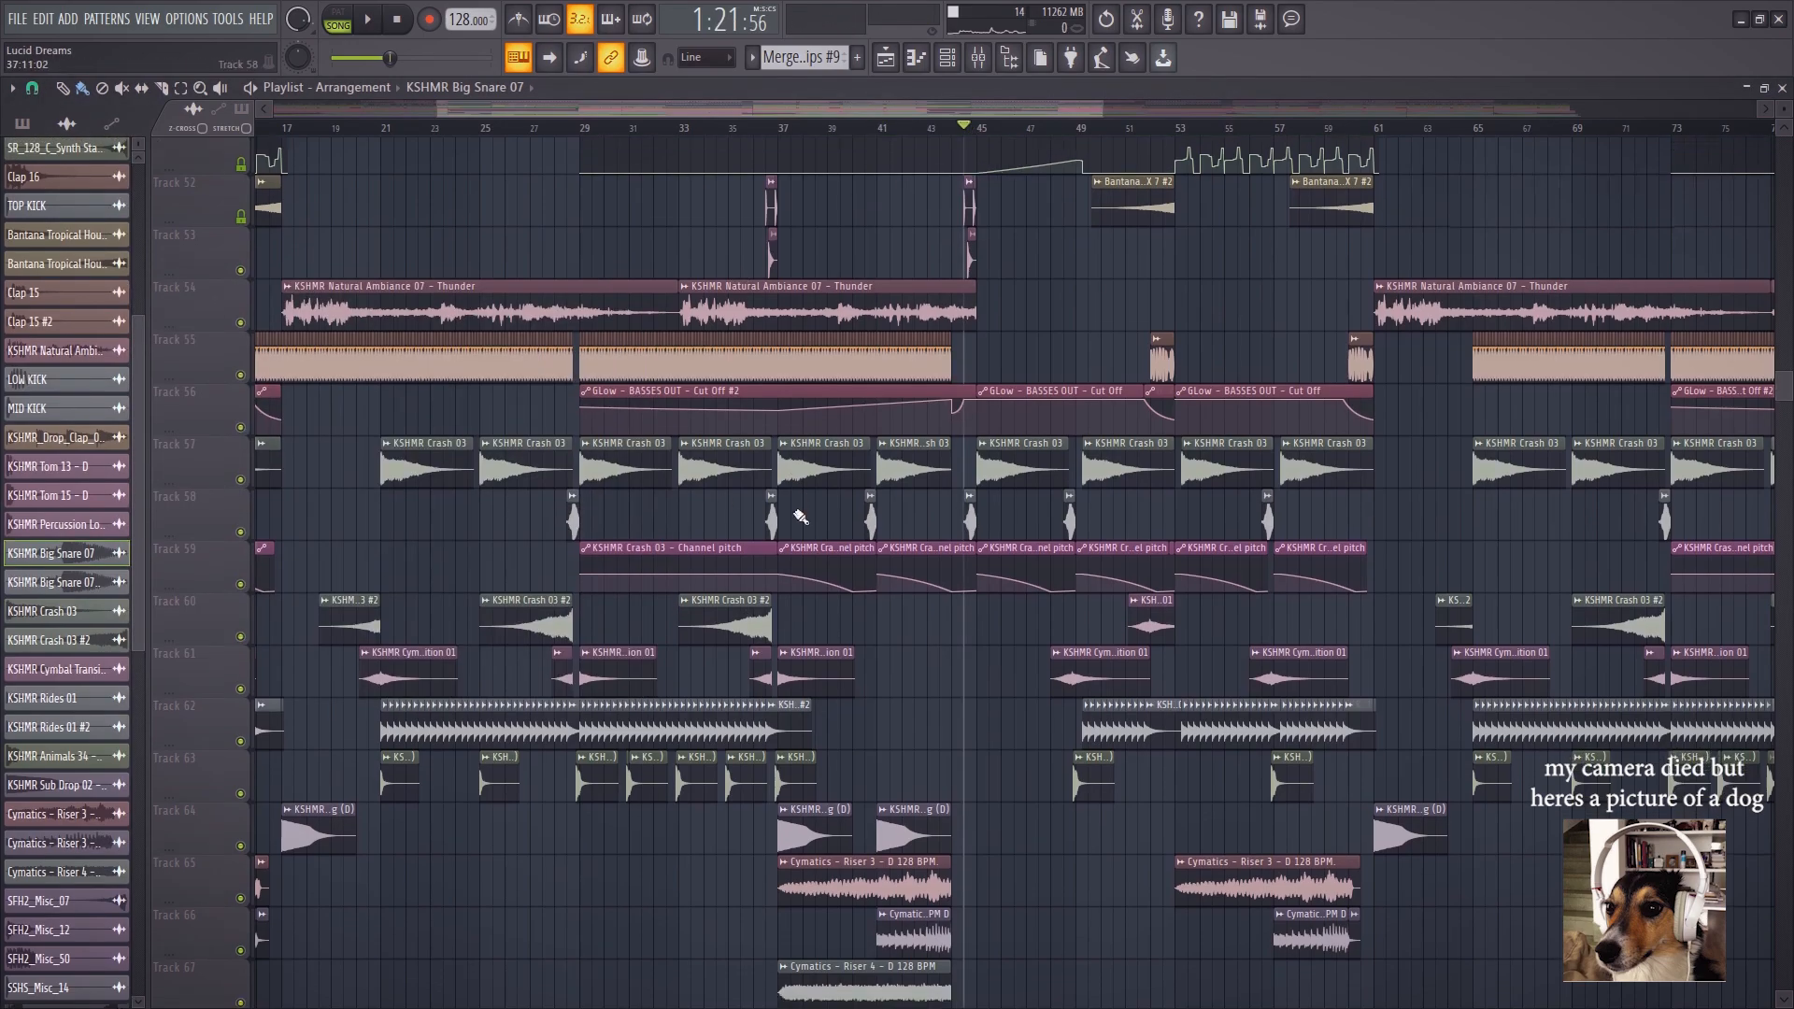
scroll(1057, 316, "down", 4)
left_click_drag(1059, 419, 1274, 434)
left_click_drag(354, 299, 505, 339)
left_click_drag(698, 502, 429, 671)
scroll(1097, 420, "up", 2)
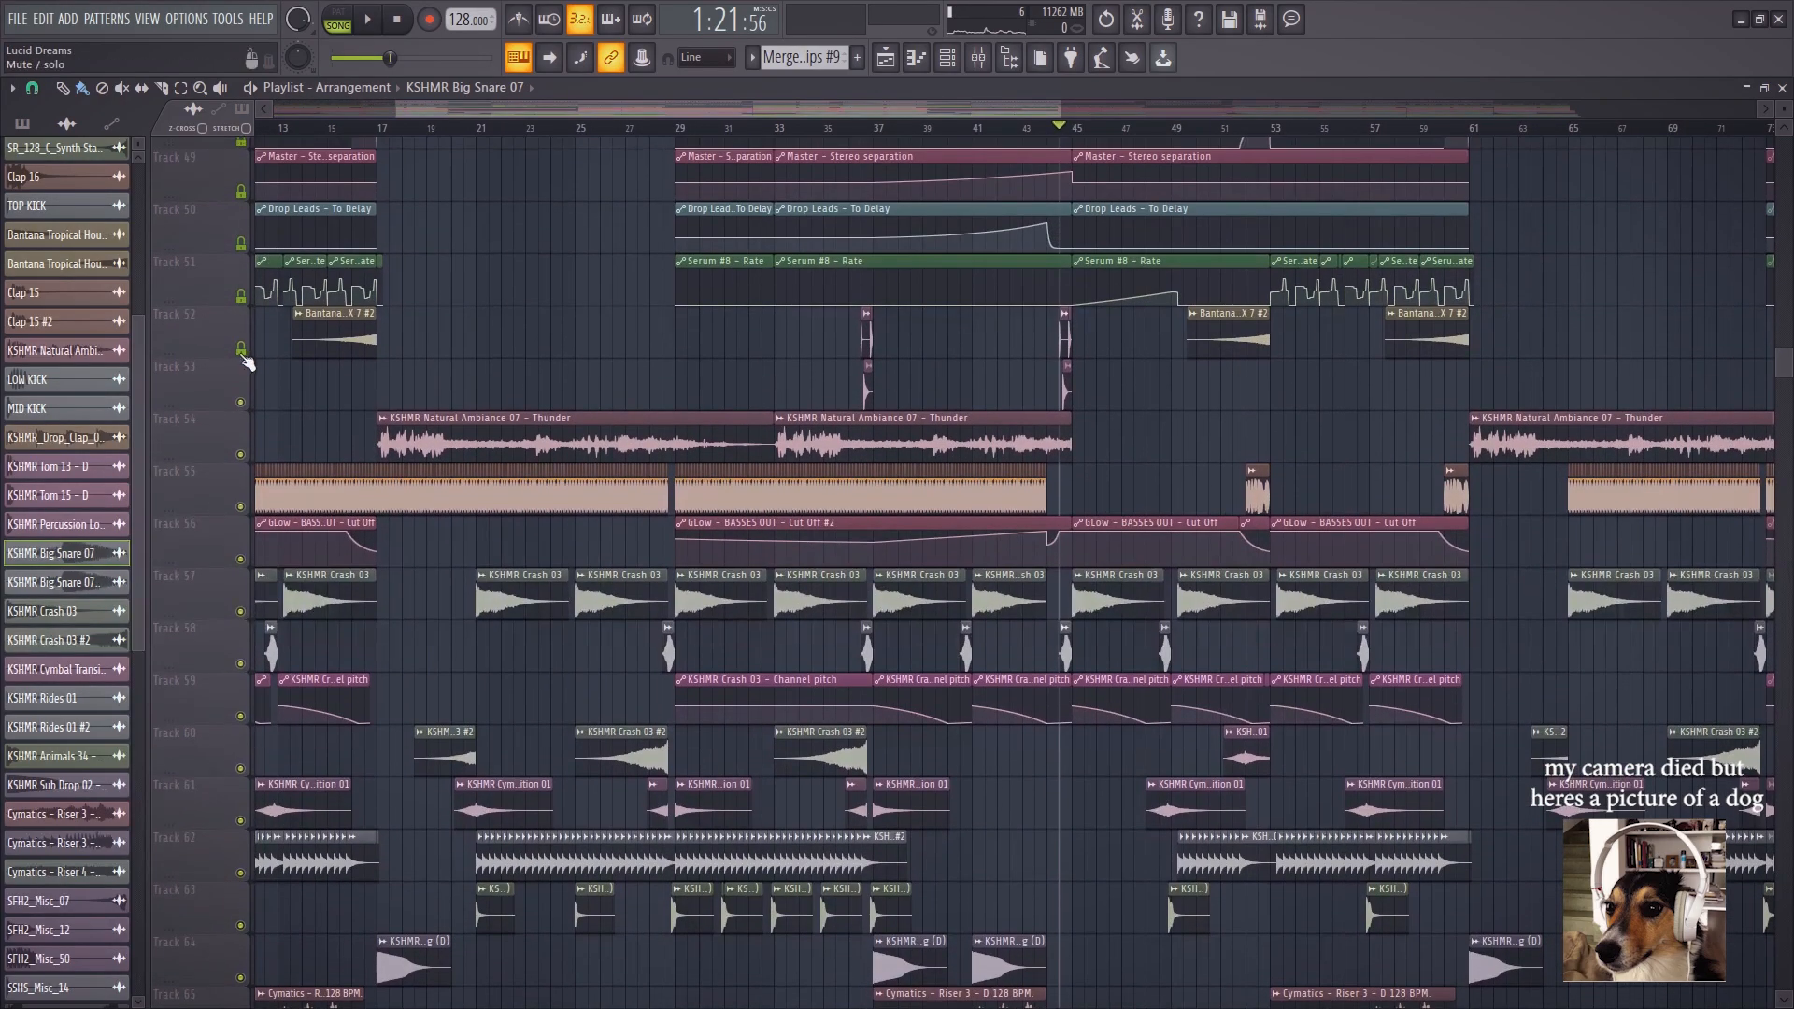
right_click(241, 402)
scroll(1081, 132, "up", 1)
scroll(1082, 132, "up", 3)
scroll(983, 245, "up", 1)
left_click(962, 129)
key("space")
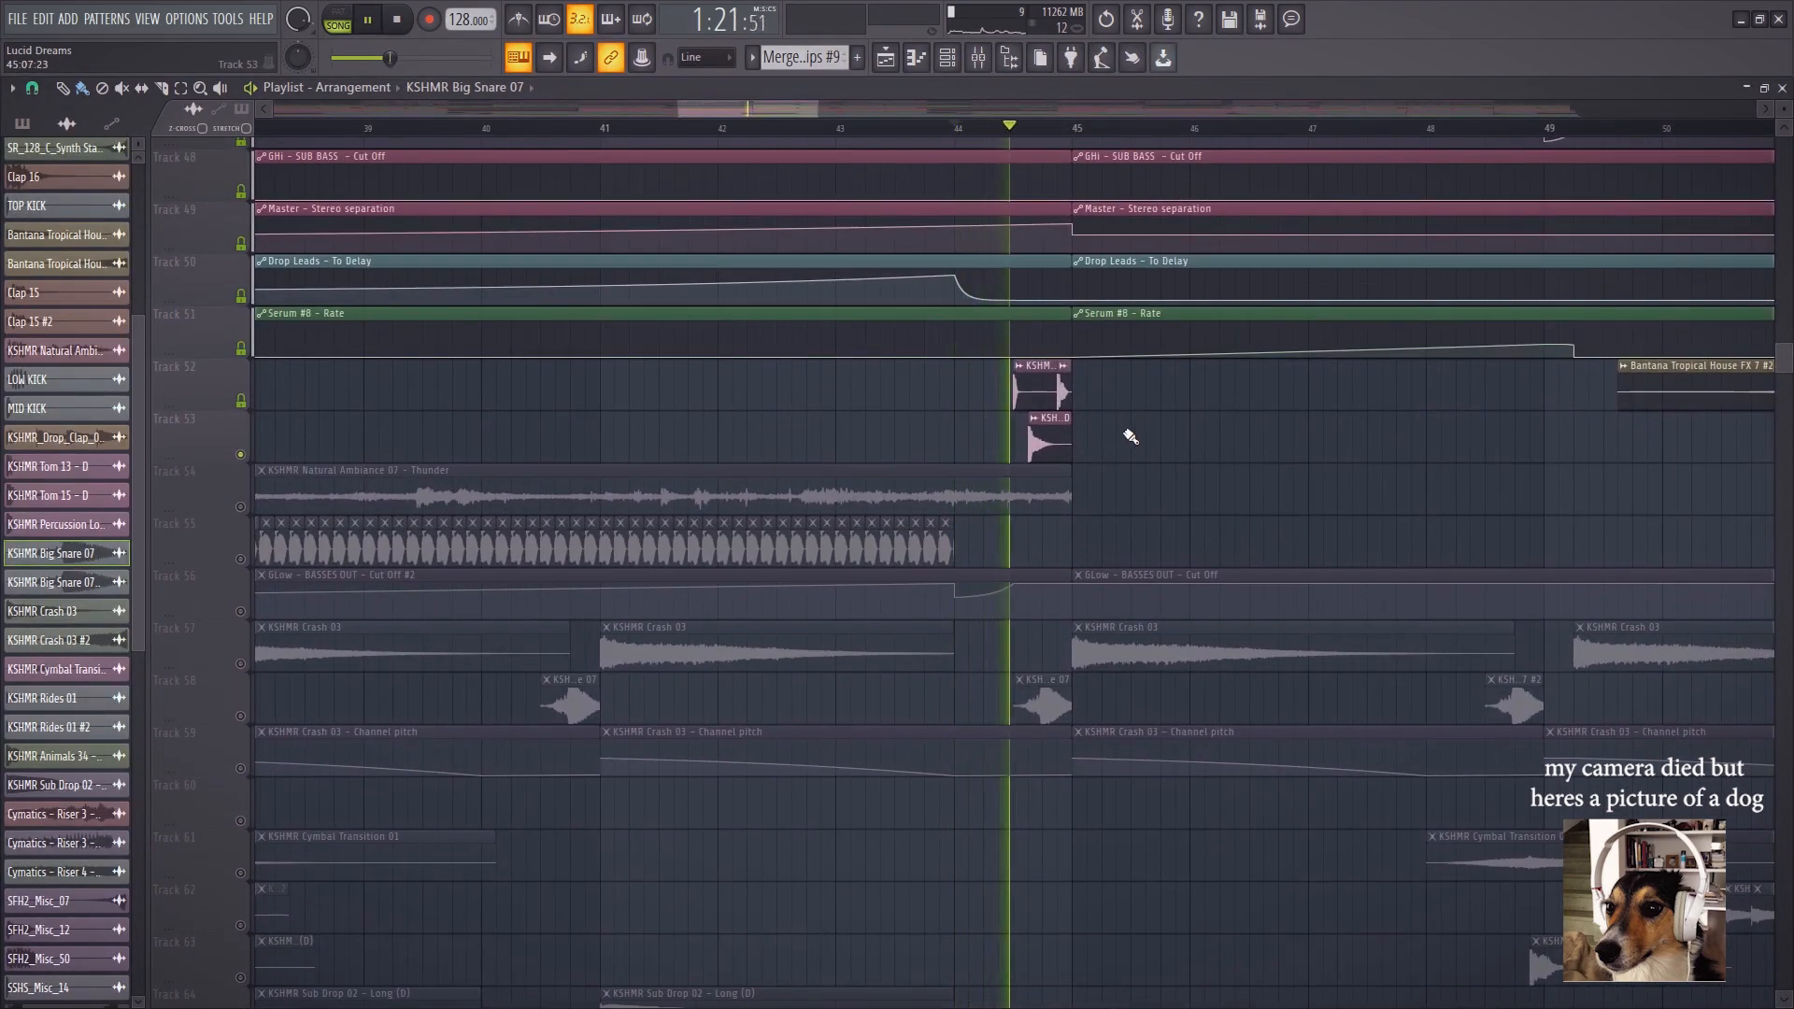
key("space")
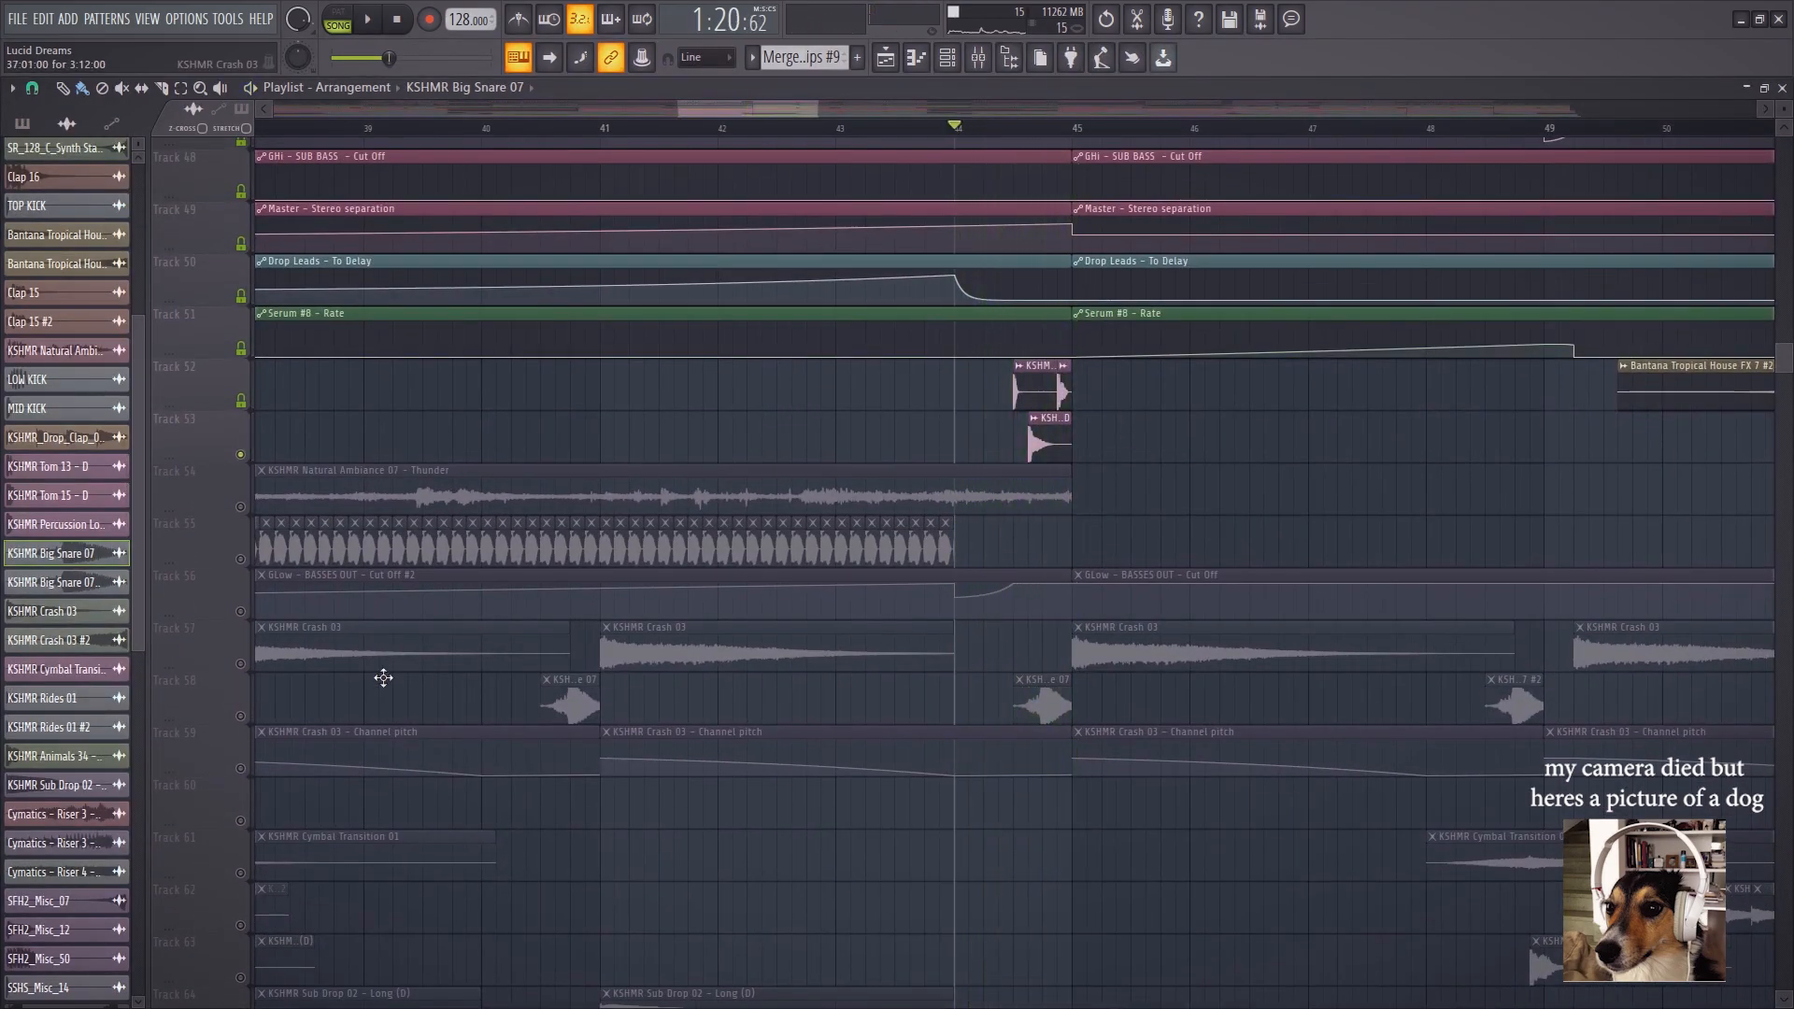
Add the KSHMR Big Snare 07 on track 58 to the solo, play the fill from bar 44 and unmute all tracks
left_click(241, 716)
key("space")
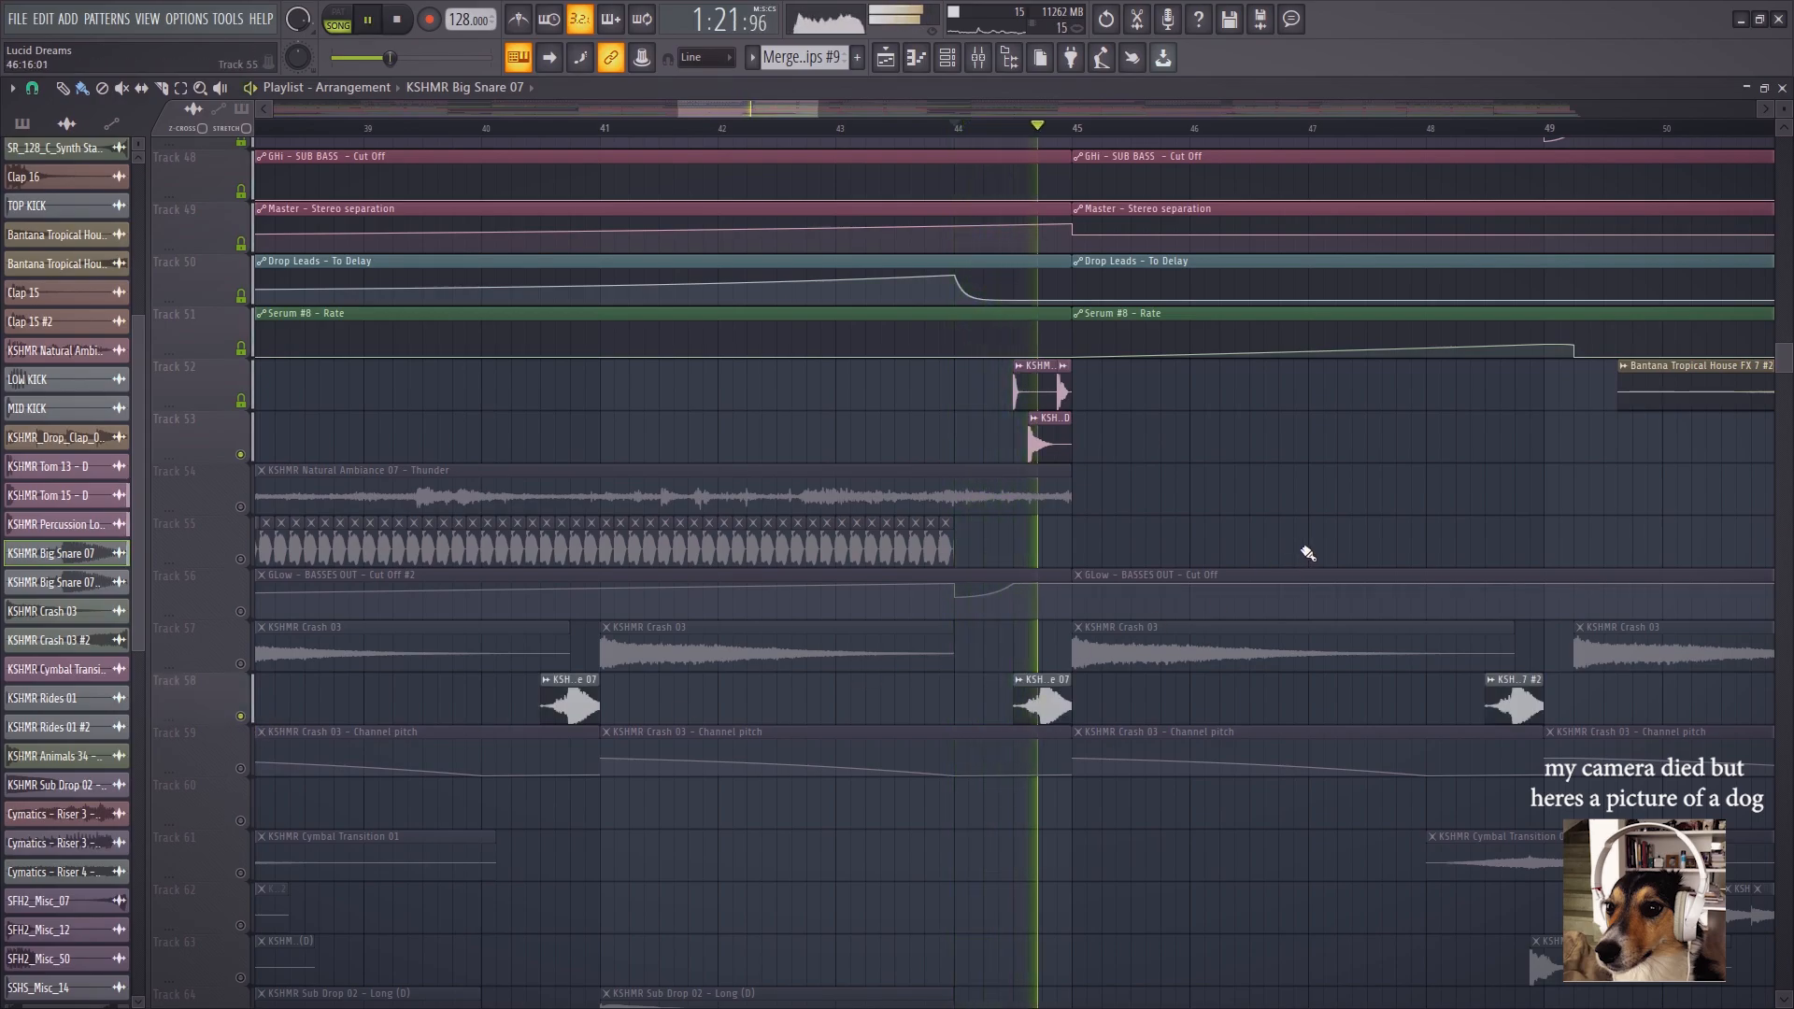
key("space")
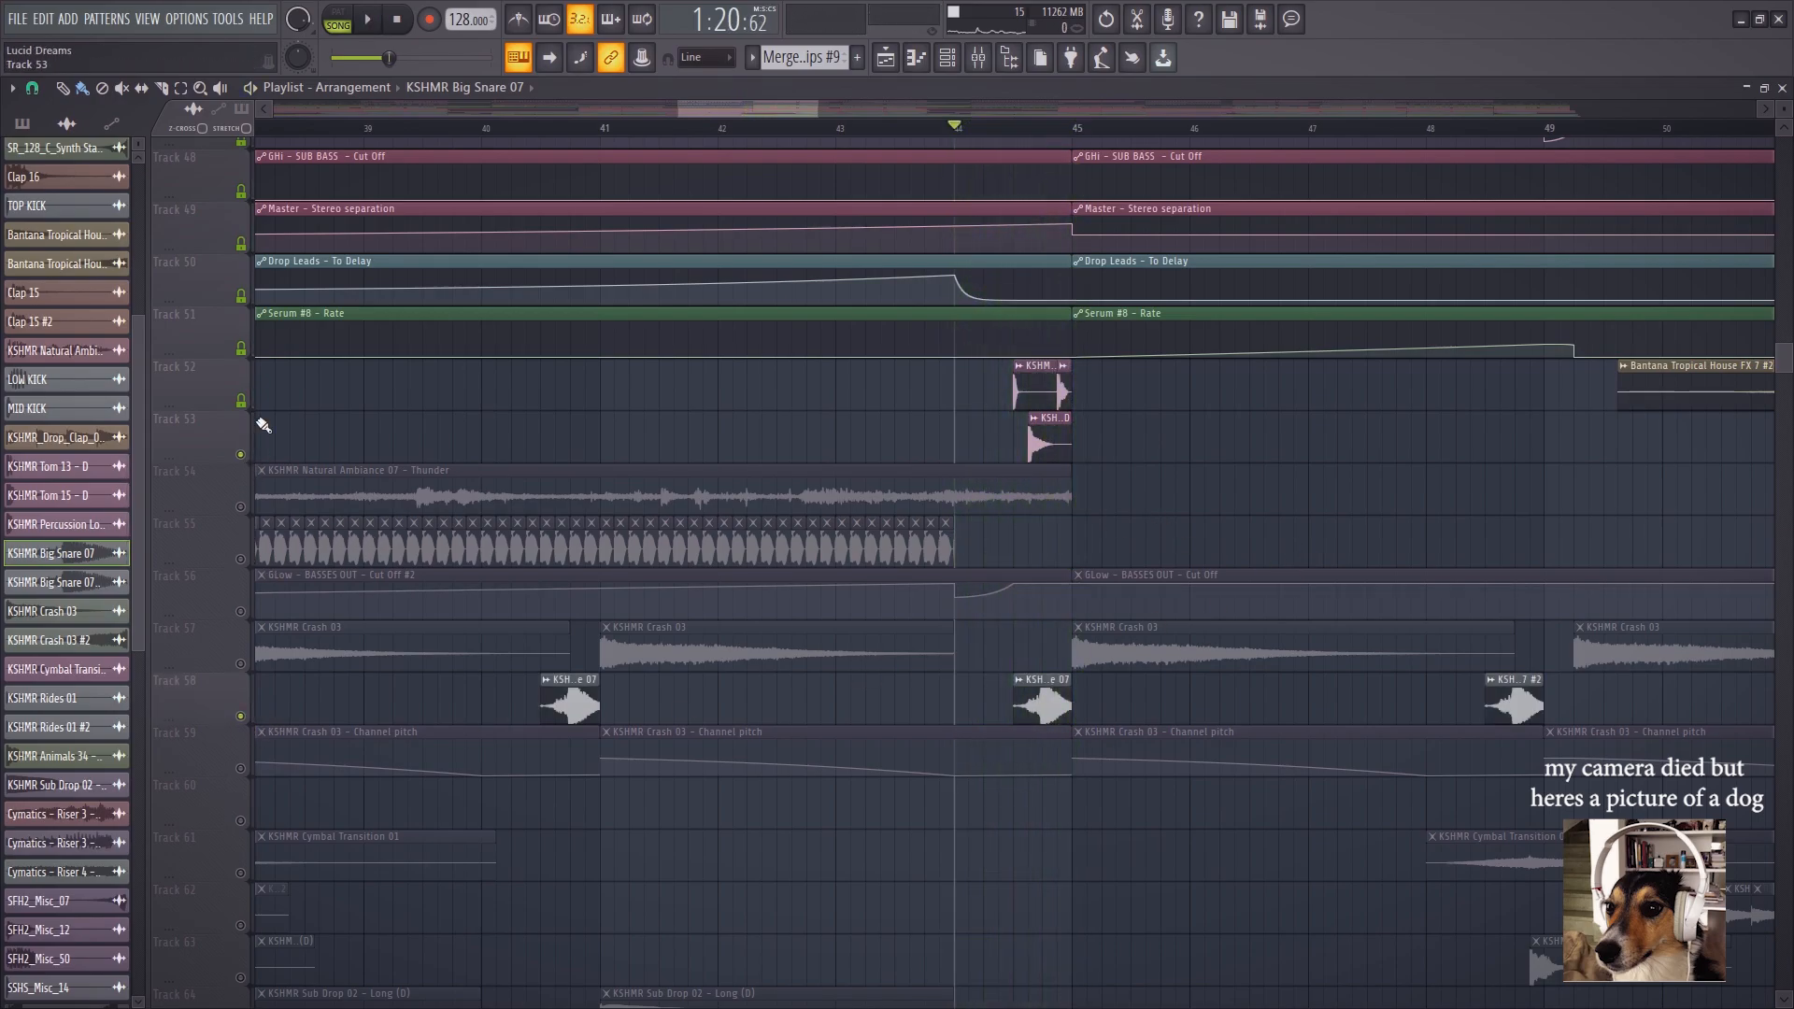
right_click(241, 406)
right_click(242, 406)
Solo the clap and kick tracks 39, 38 and 37 and play the hits leading into bar 45
scroll(1002, 512, "up", 4)
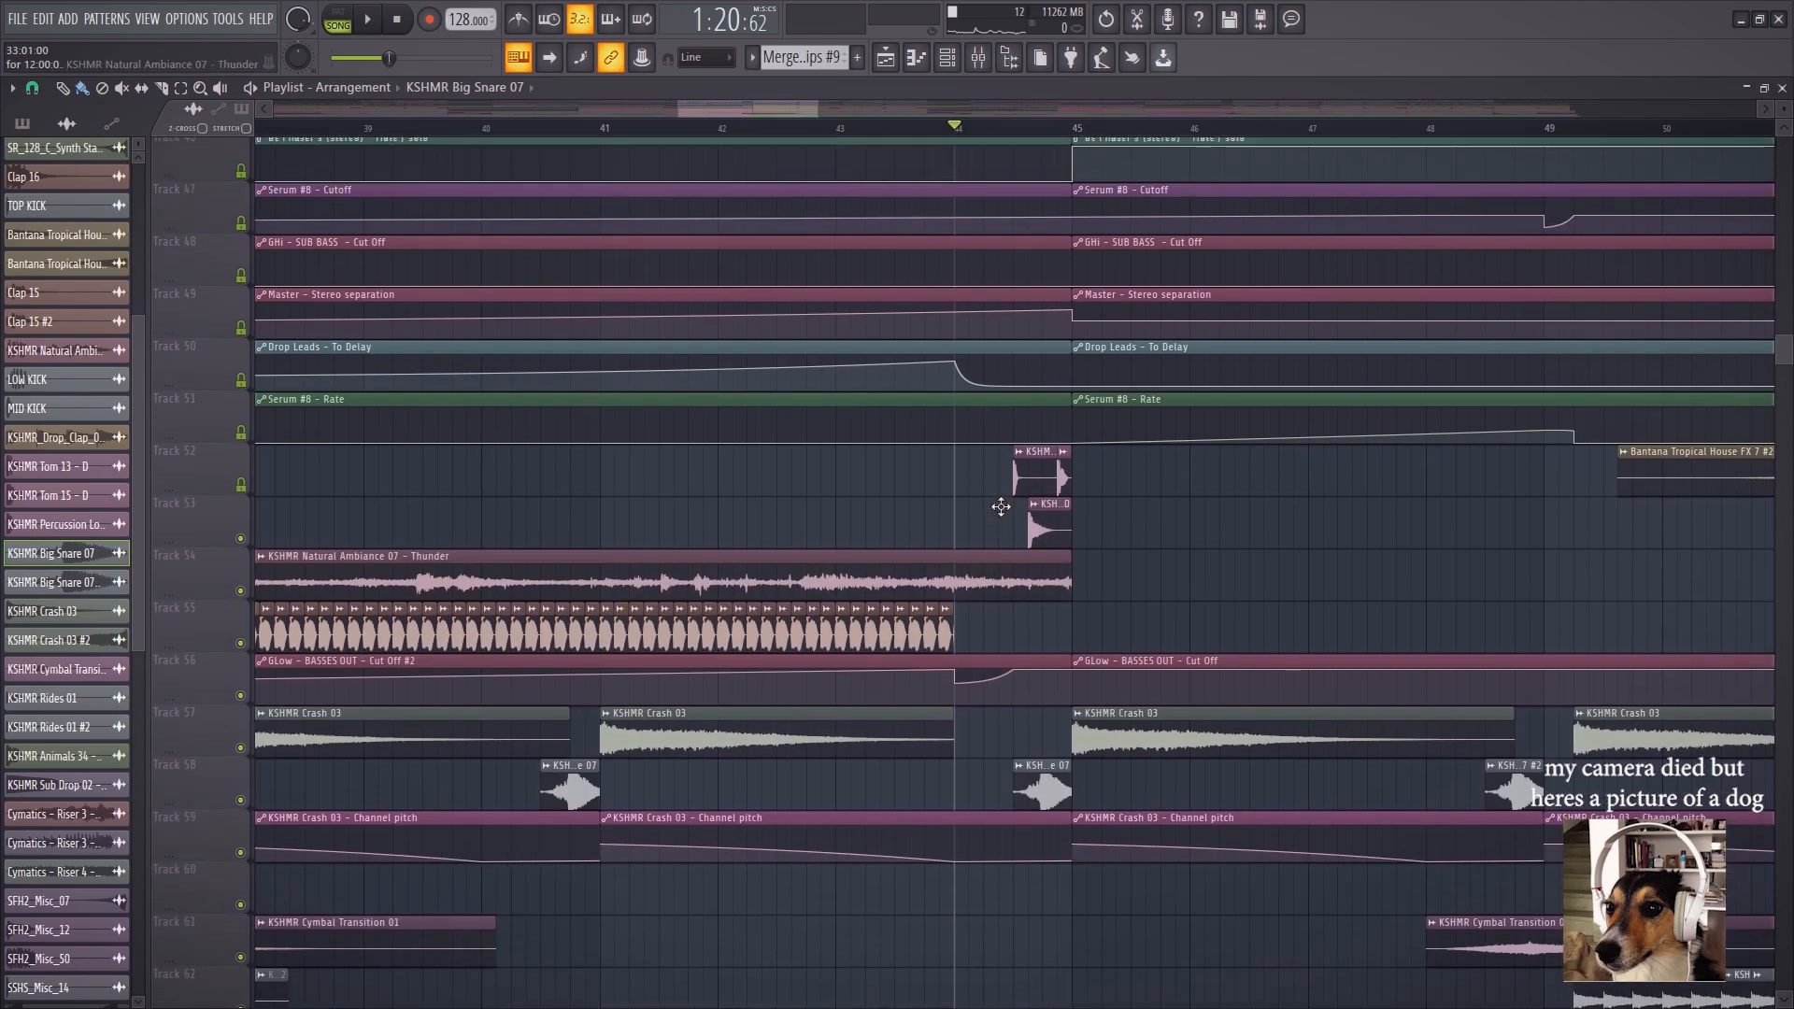
scroll(1002, 512, "up", 5)
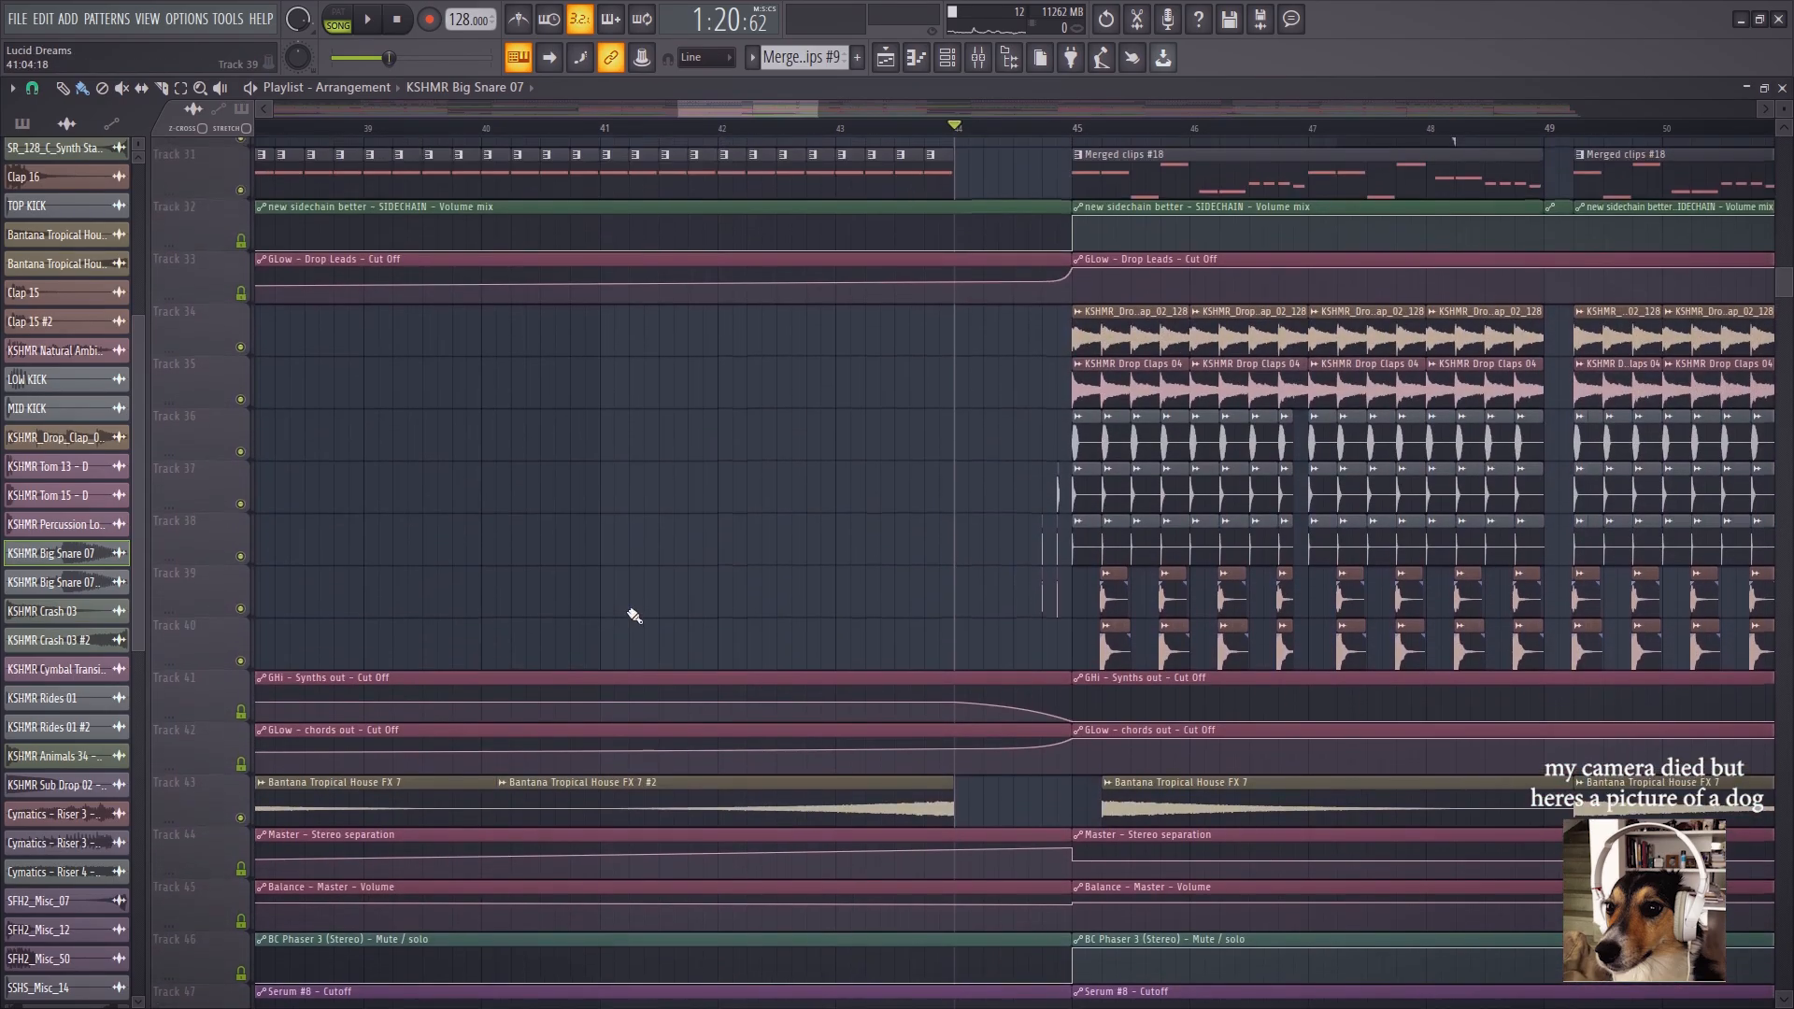
right_click(240, 609)
left_click(240, 558)
left_click(240, 506)
key("space")
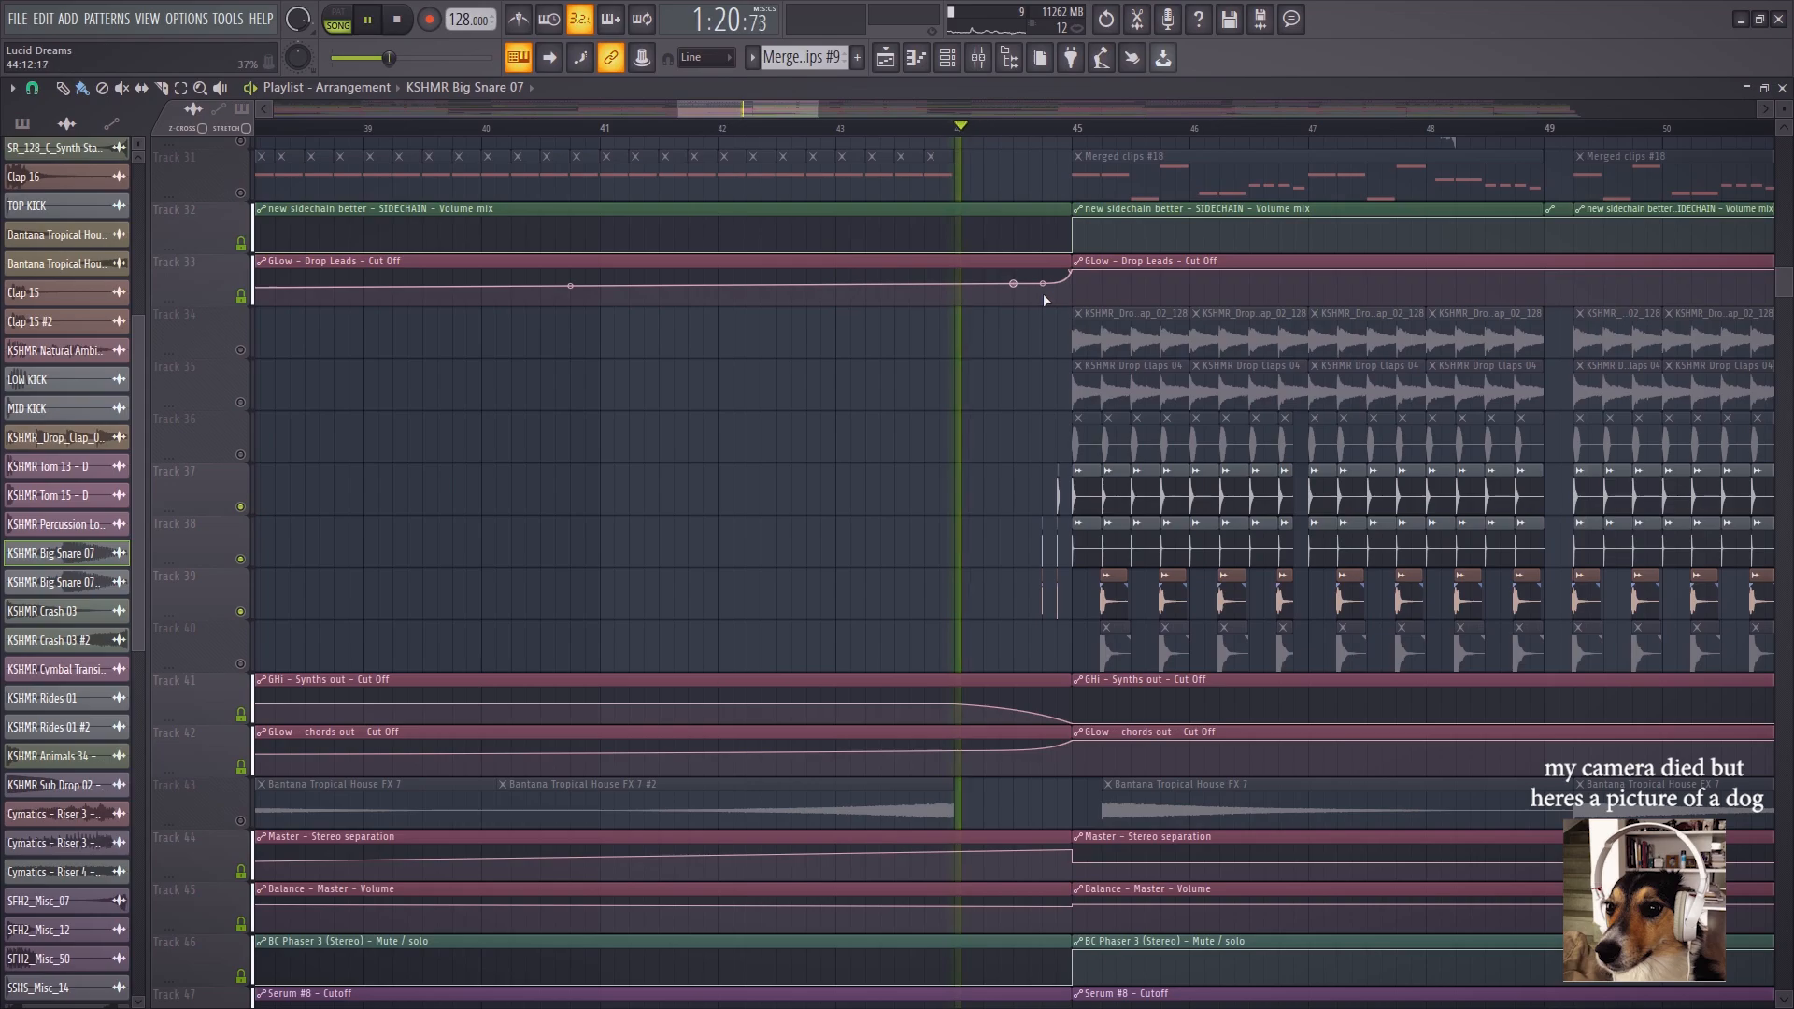
key("space")
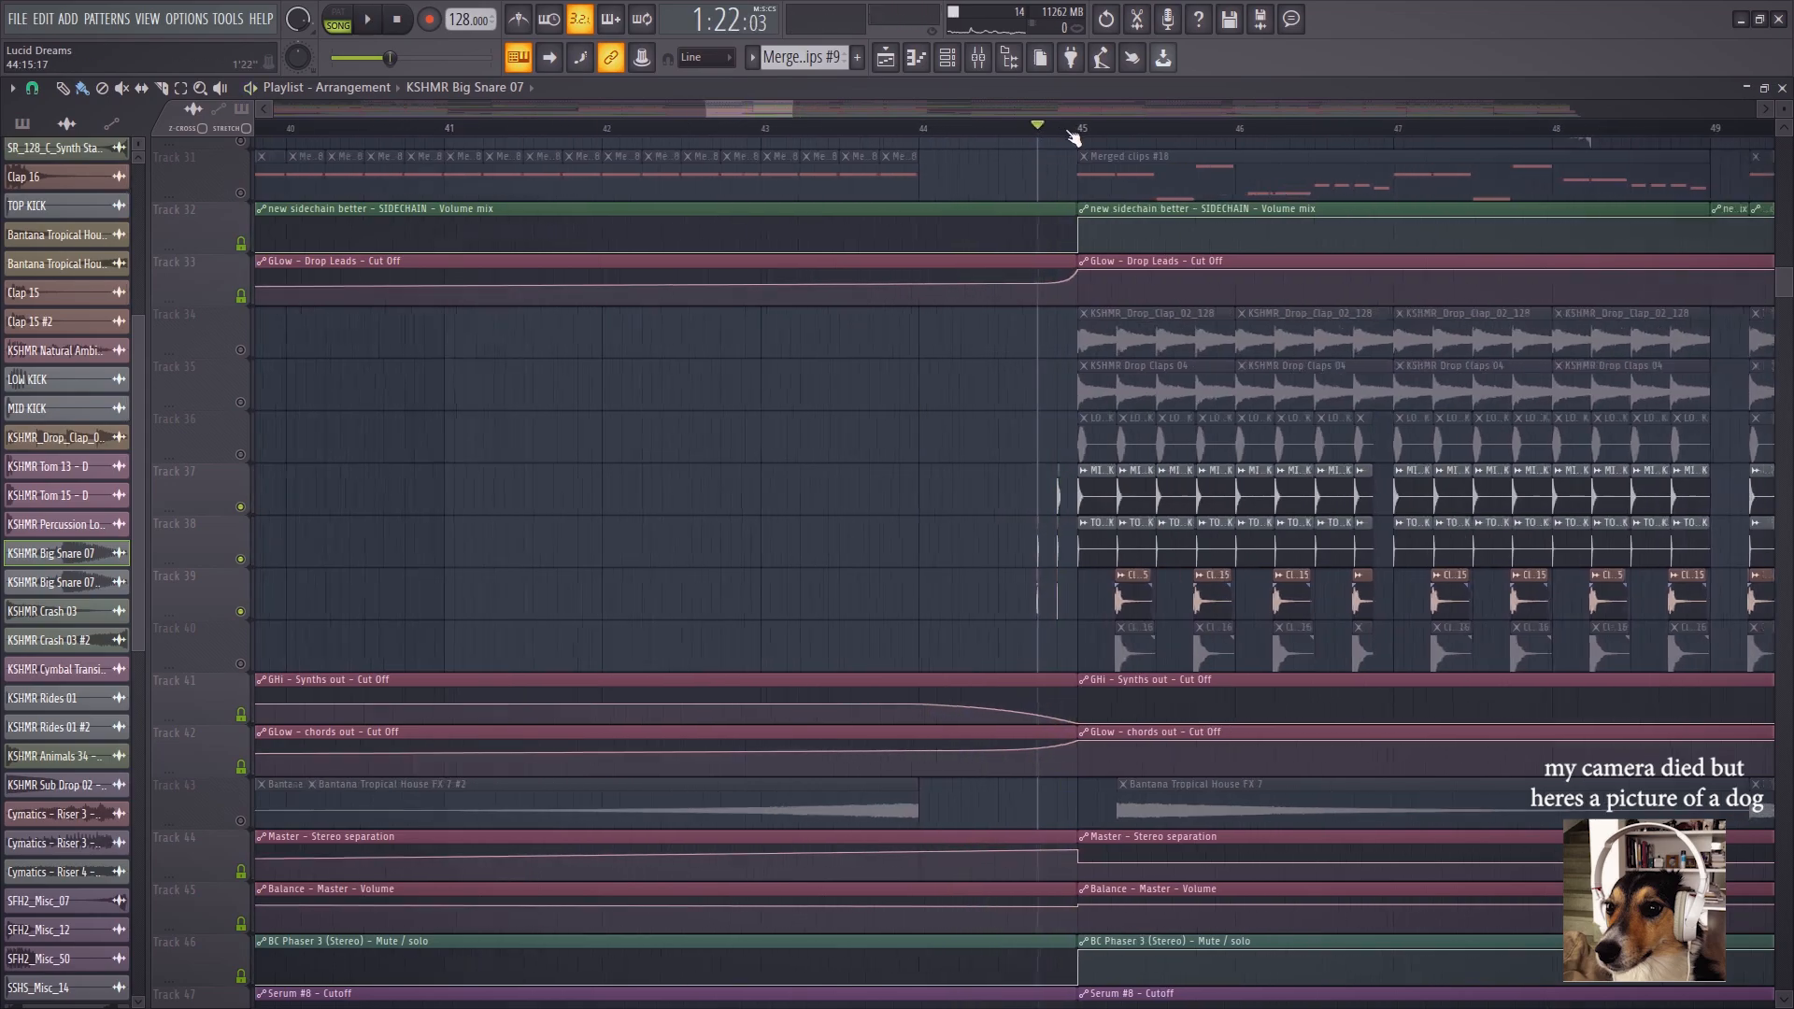
Inspect the TOP KICK, Clap 15, Clap 16 and MID KICK samples used in the short hits before bar 45
scroll(1073, 138, "up", 3)
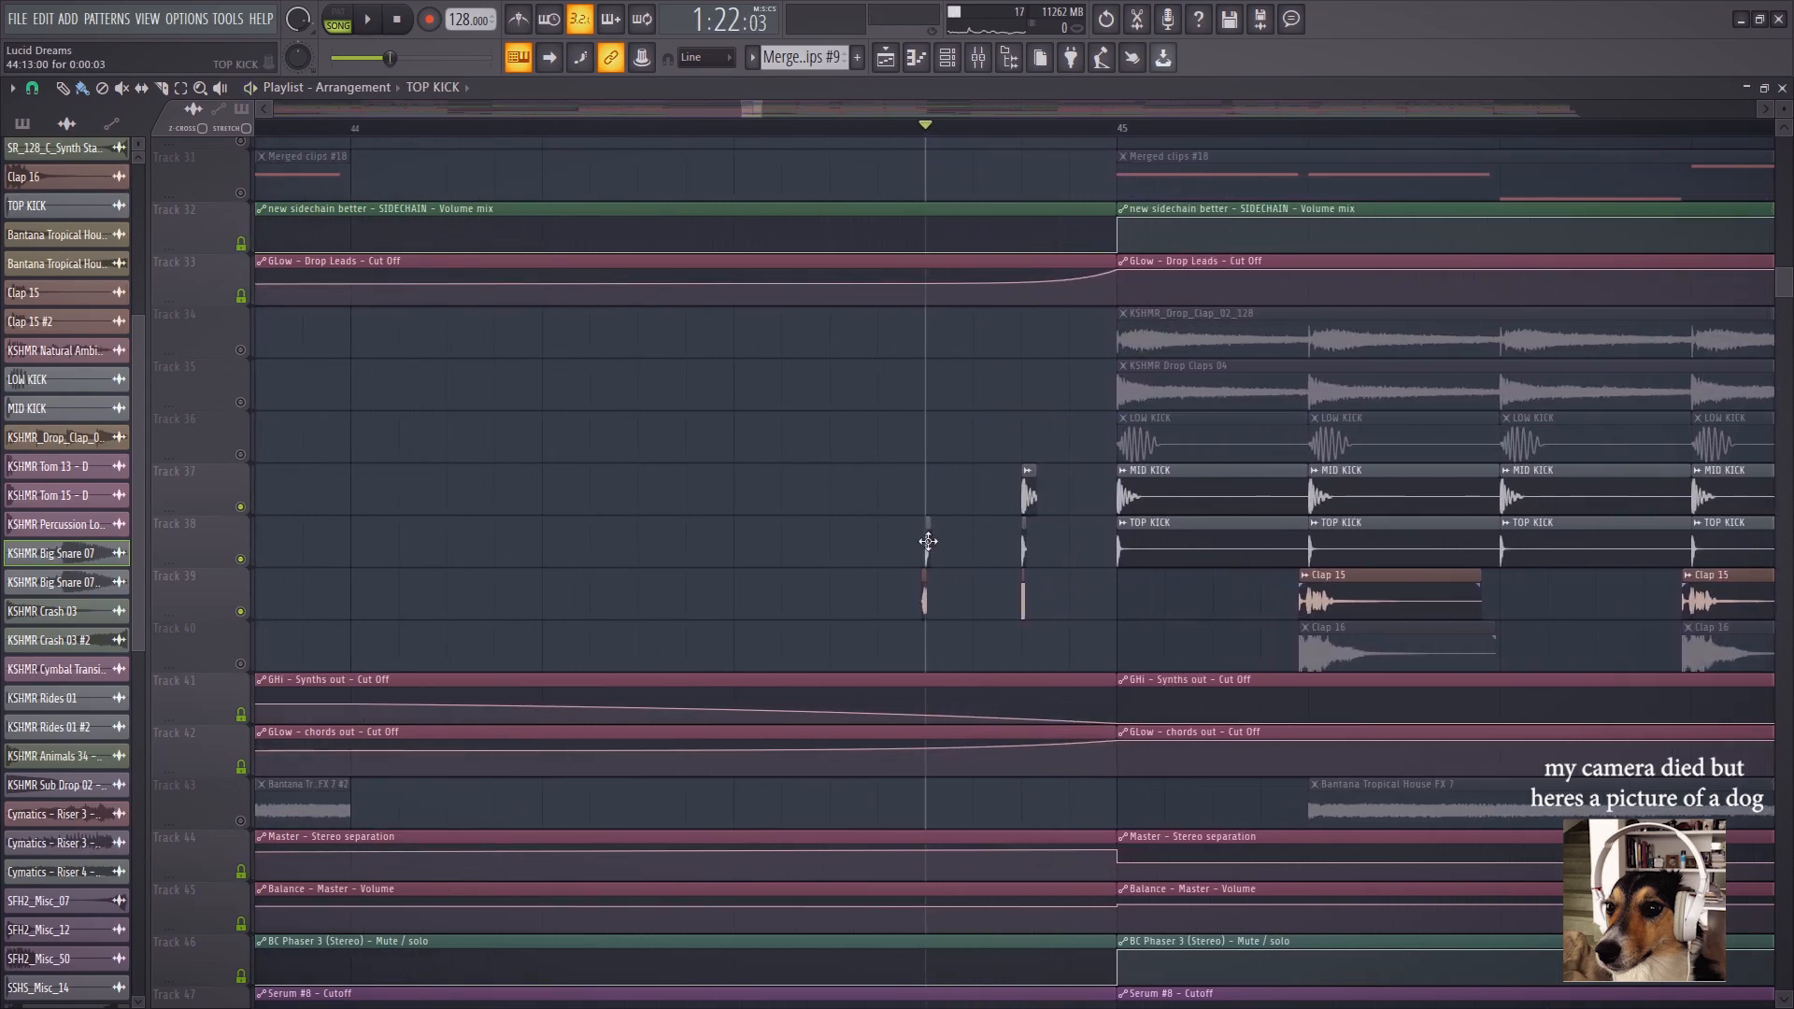
double_click(925, 536)
double_click(920, 601)
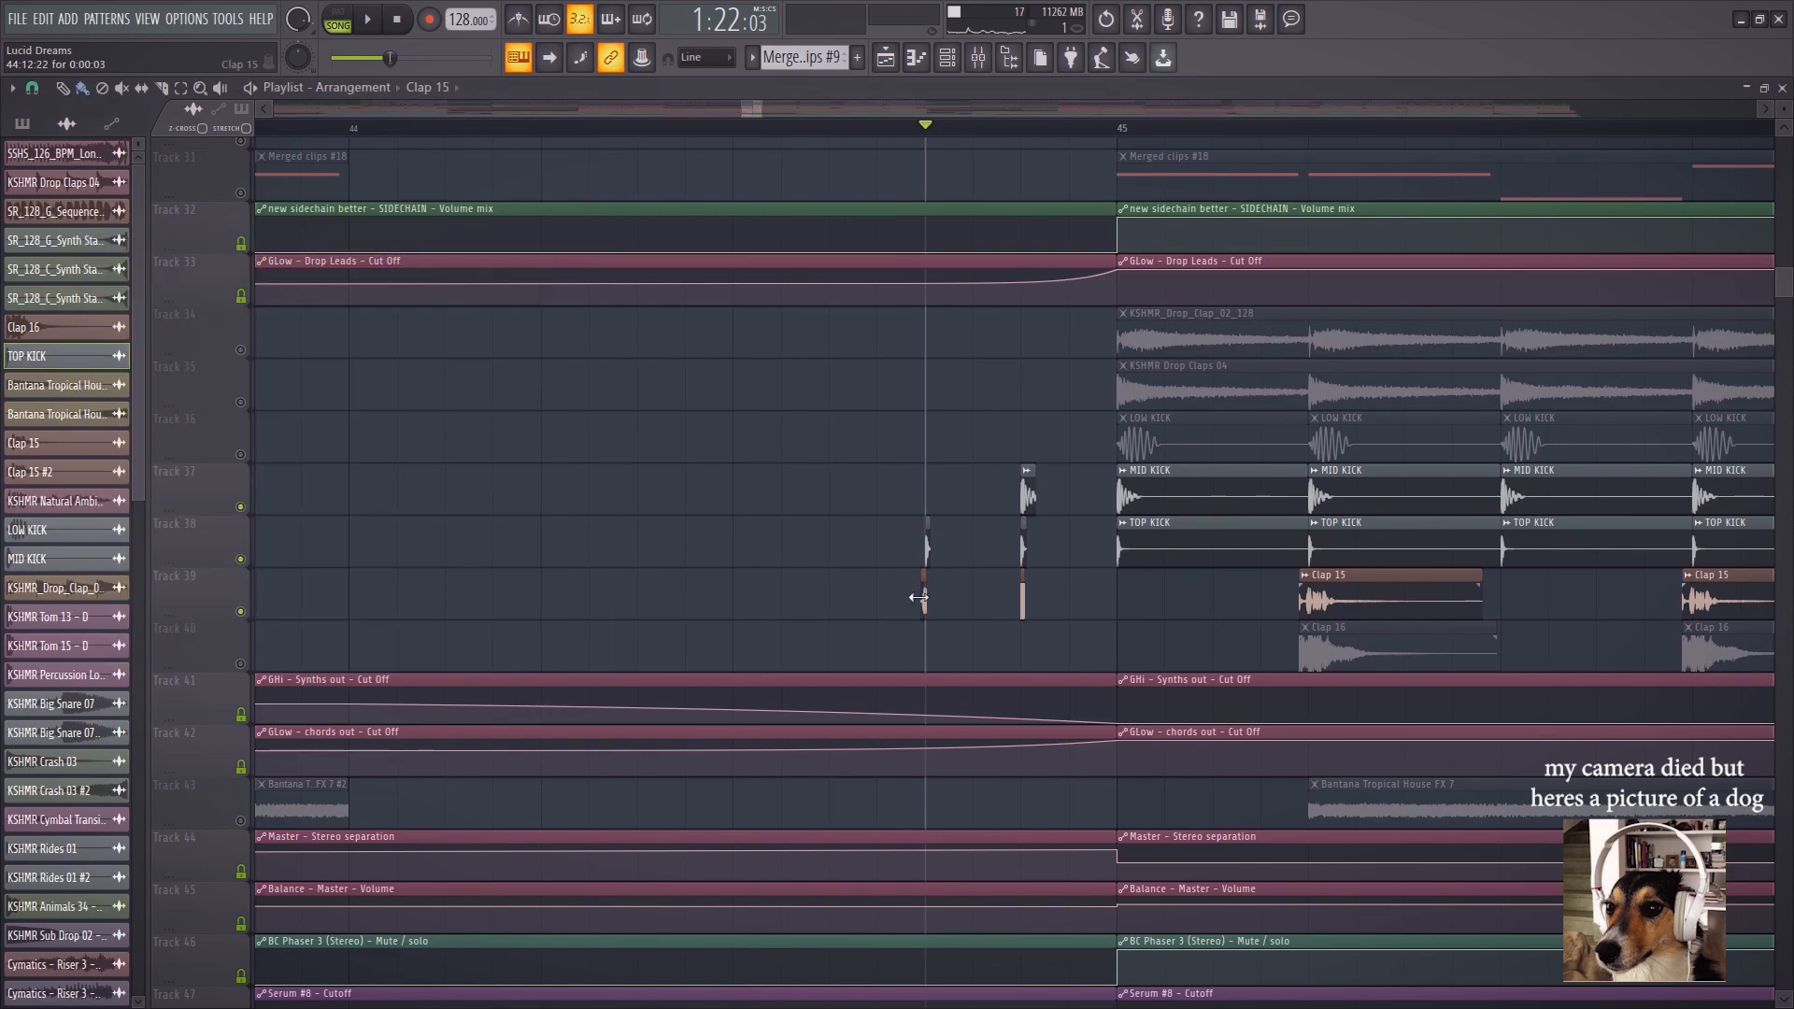
double_click(1022, 594)
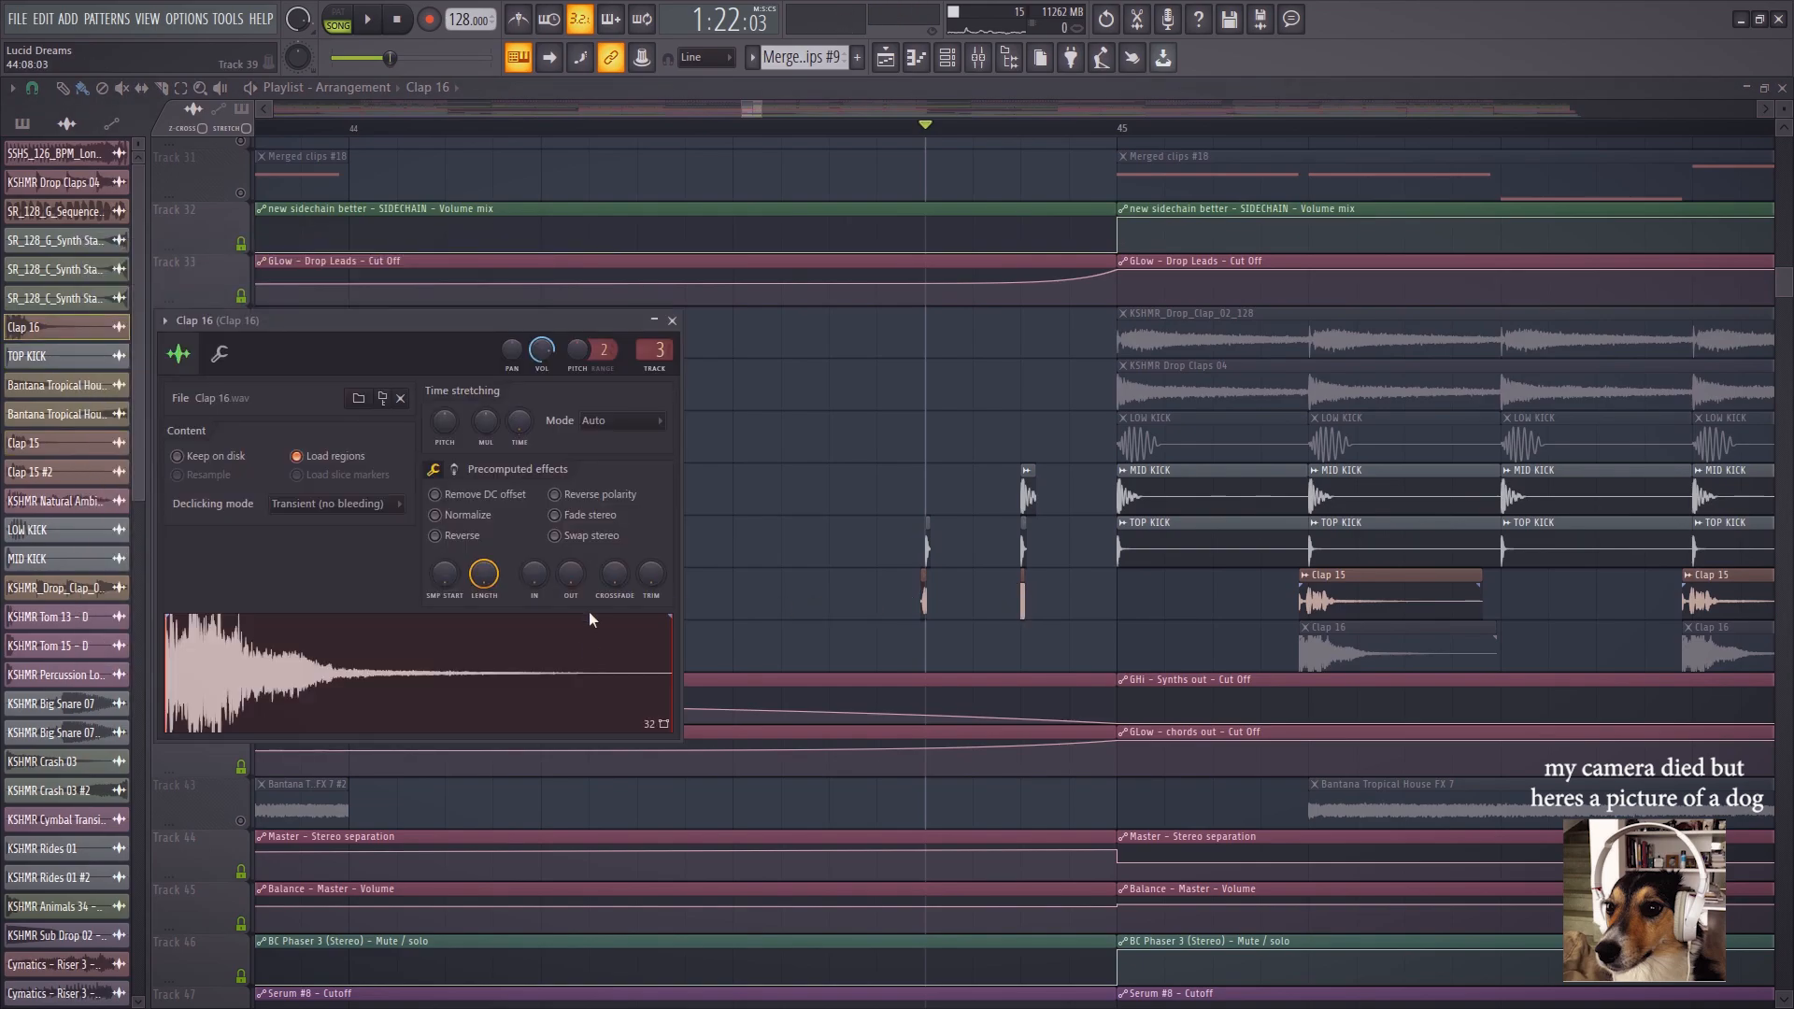
double_click(1024, 546)
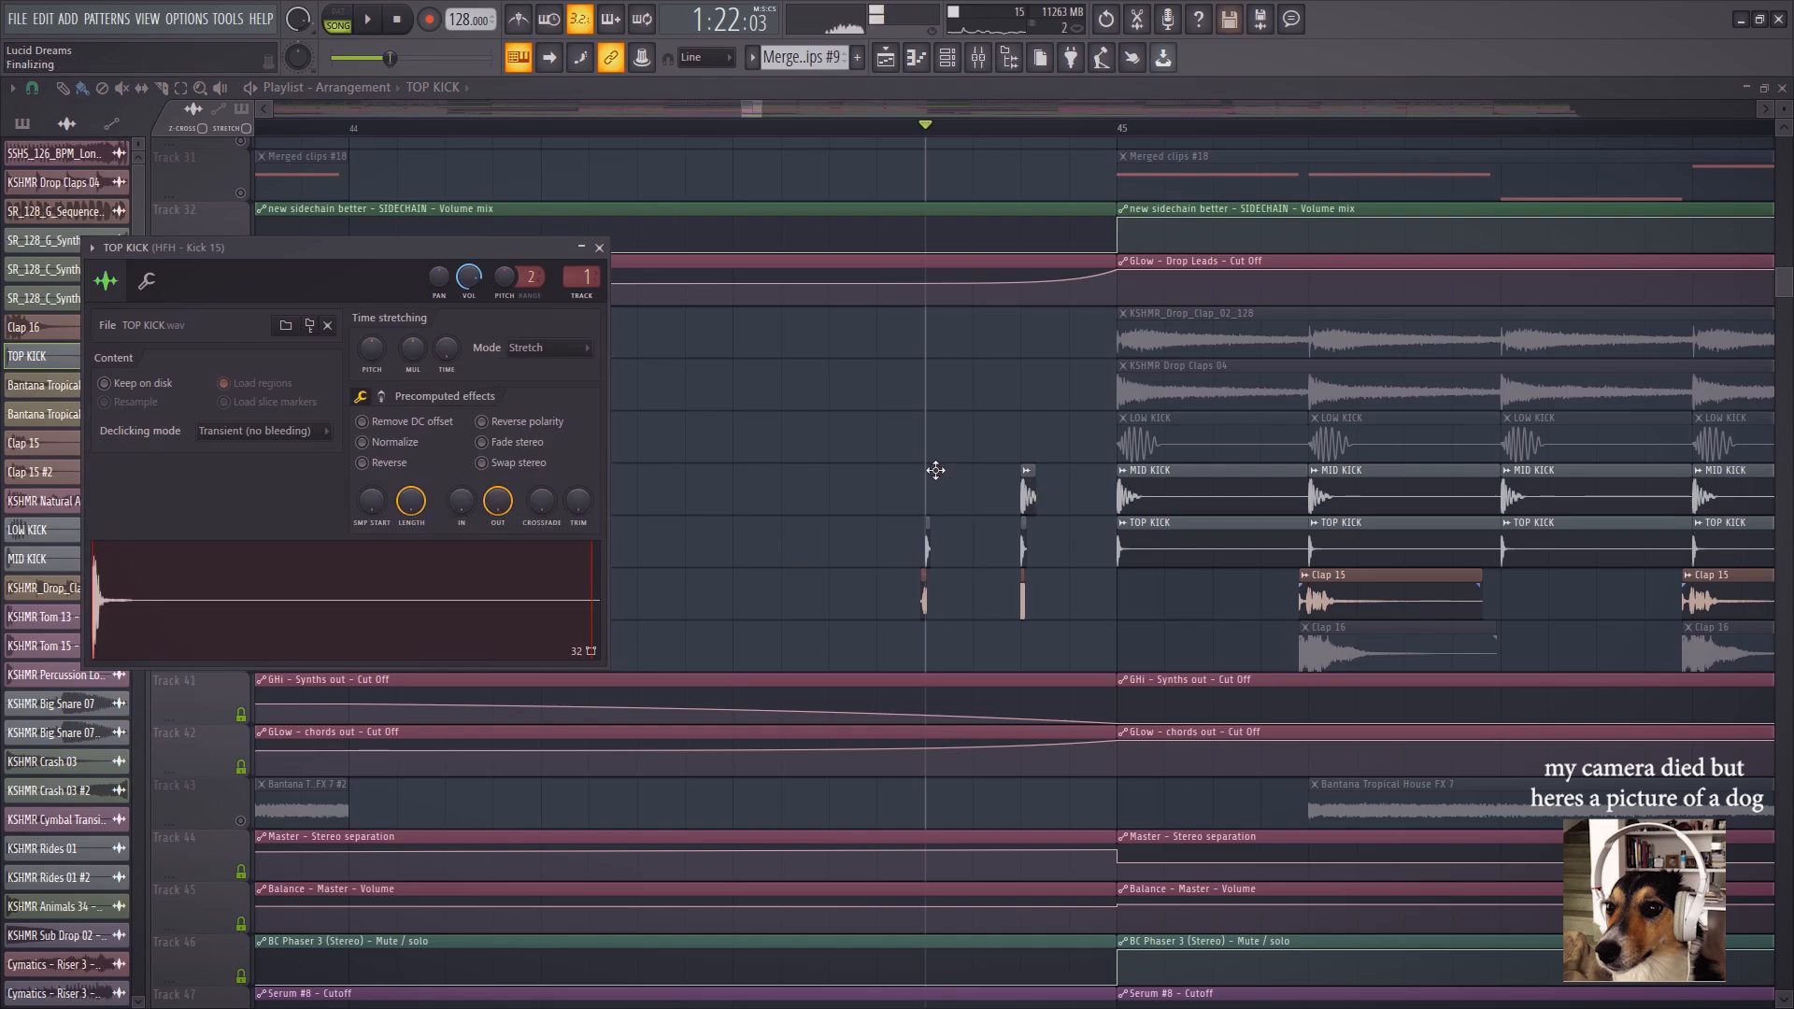
double_click(1025, 495)
key("Escape")
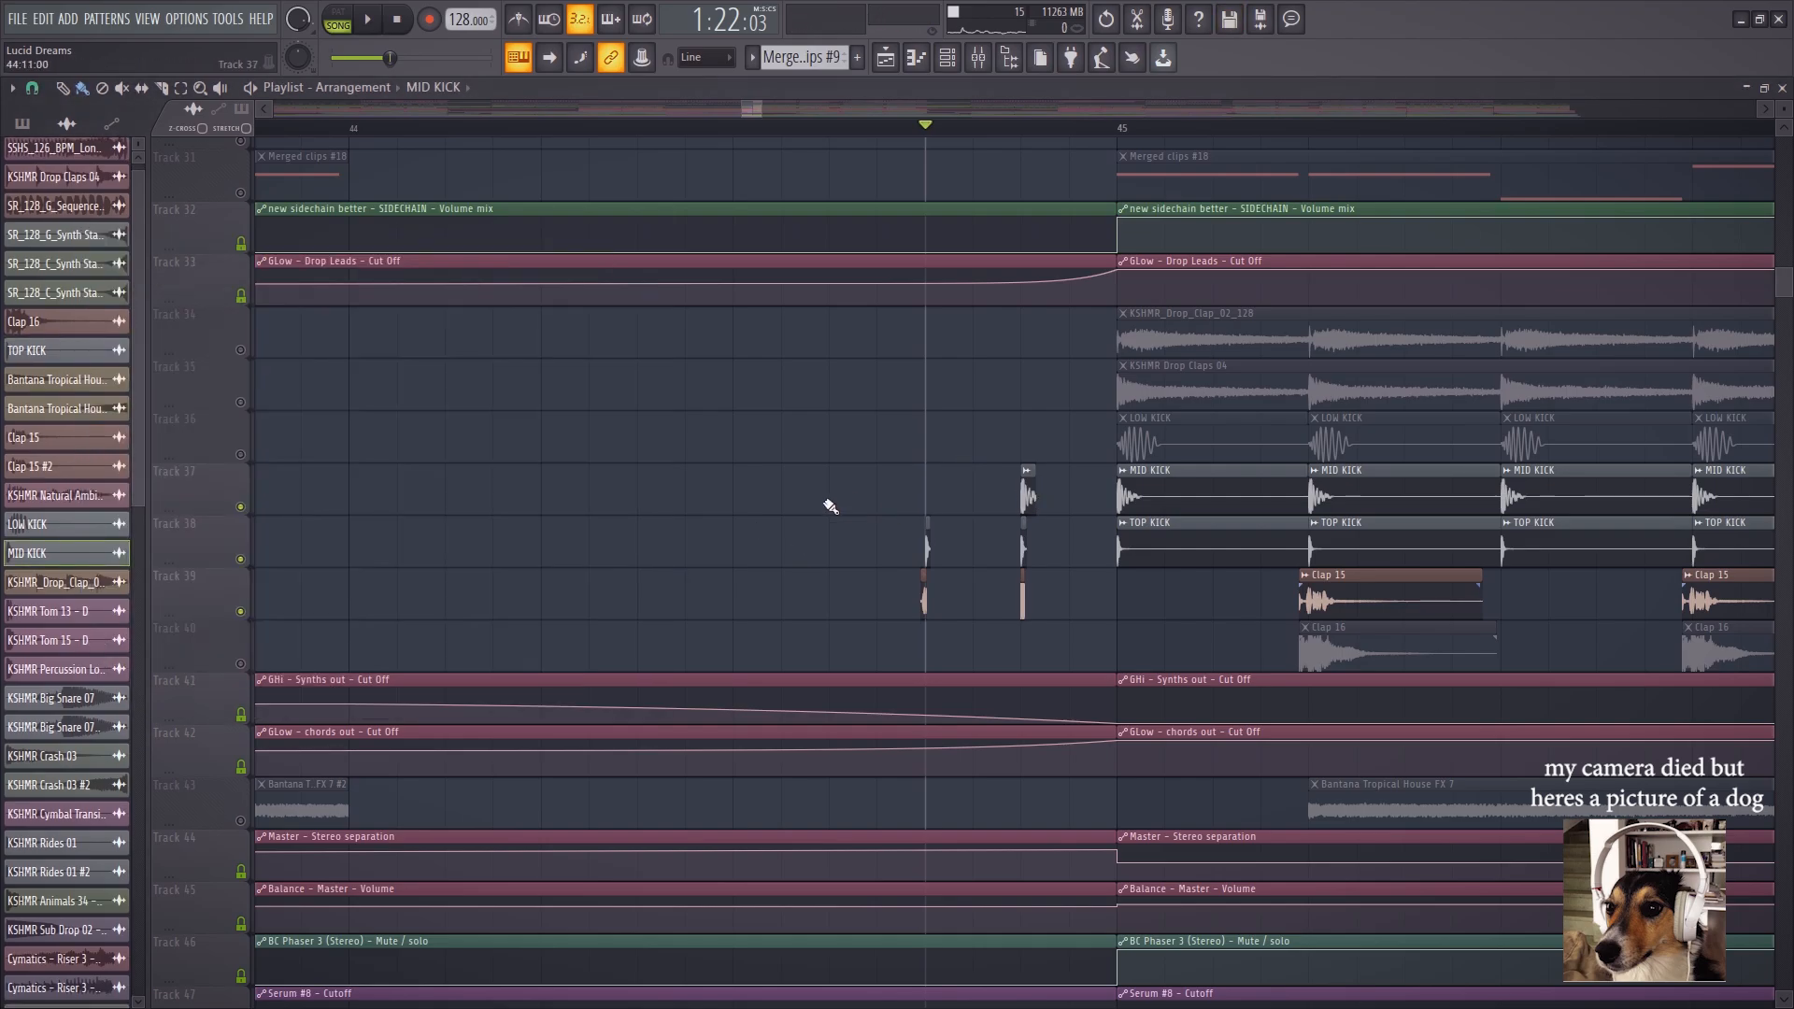
Play the kick and clap hits, add track 53 to the solo and play the fill from the middle of bar 44
key("space")
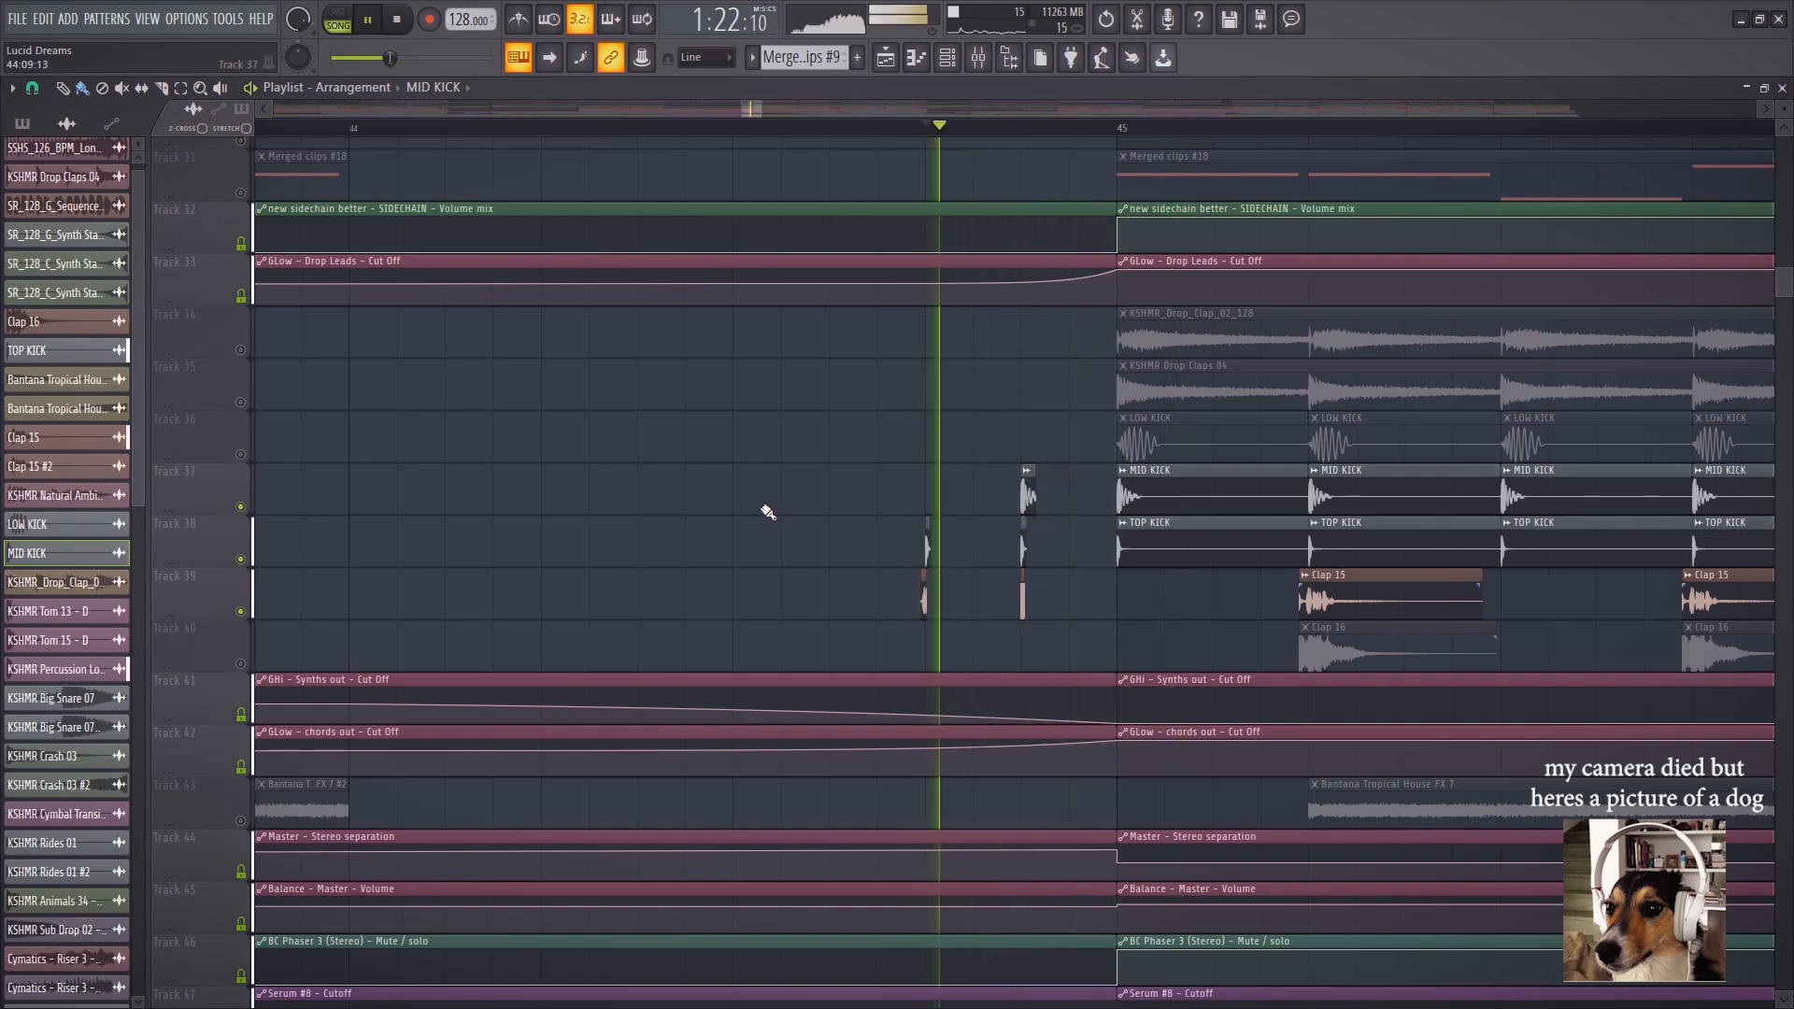
scroll(794, 509, "down", 5)
scroll(798, 510, "down", 2)
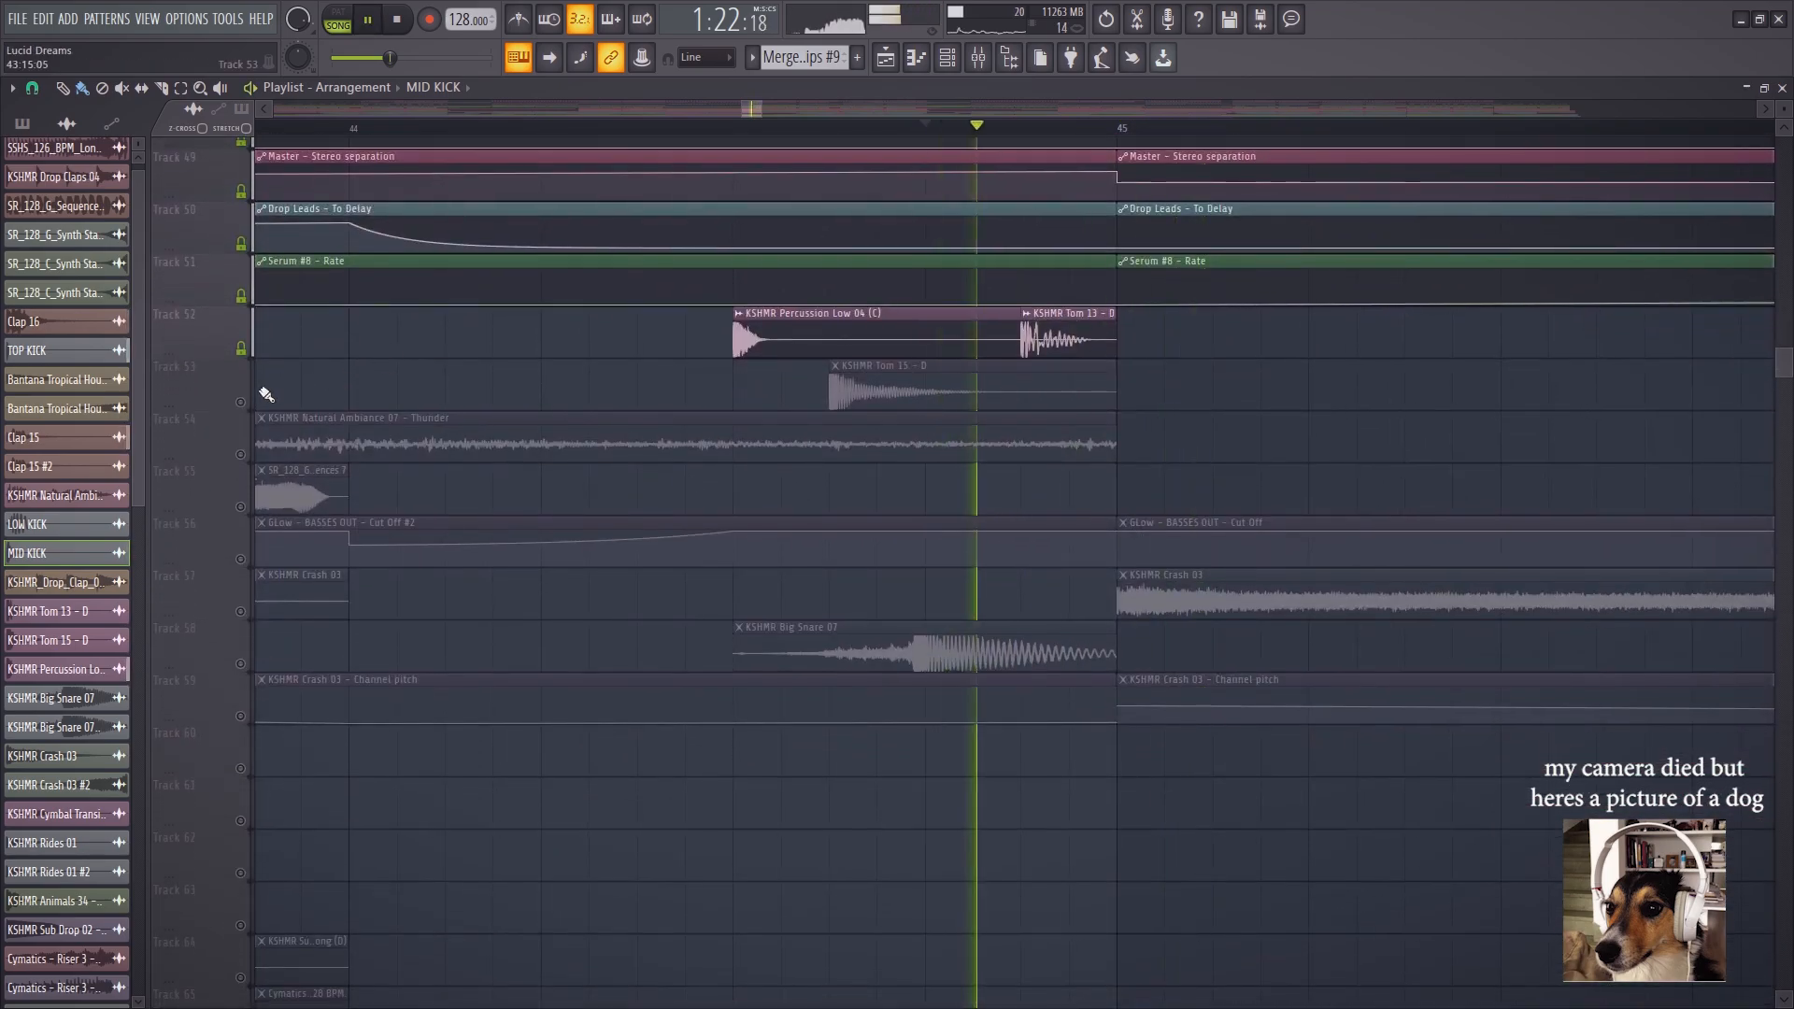
left_click(240, 402)
left_click(733, 129)
key("space")
key("space")
key("space")
Add the track 58 snare to the solo, play the combined fill from the middle of bar 44 and restore all tracks
left_click(240, 664)
key("space")
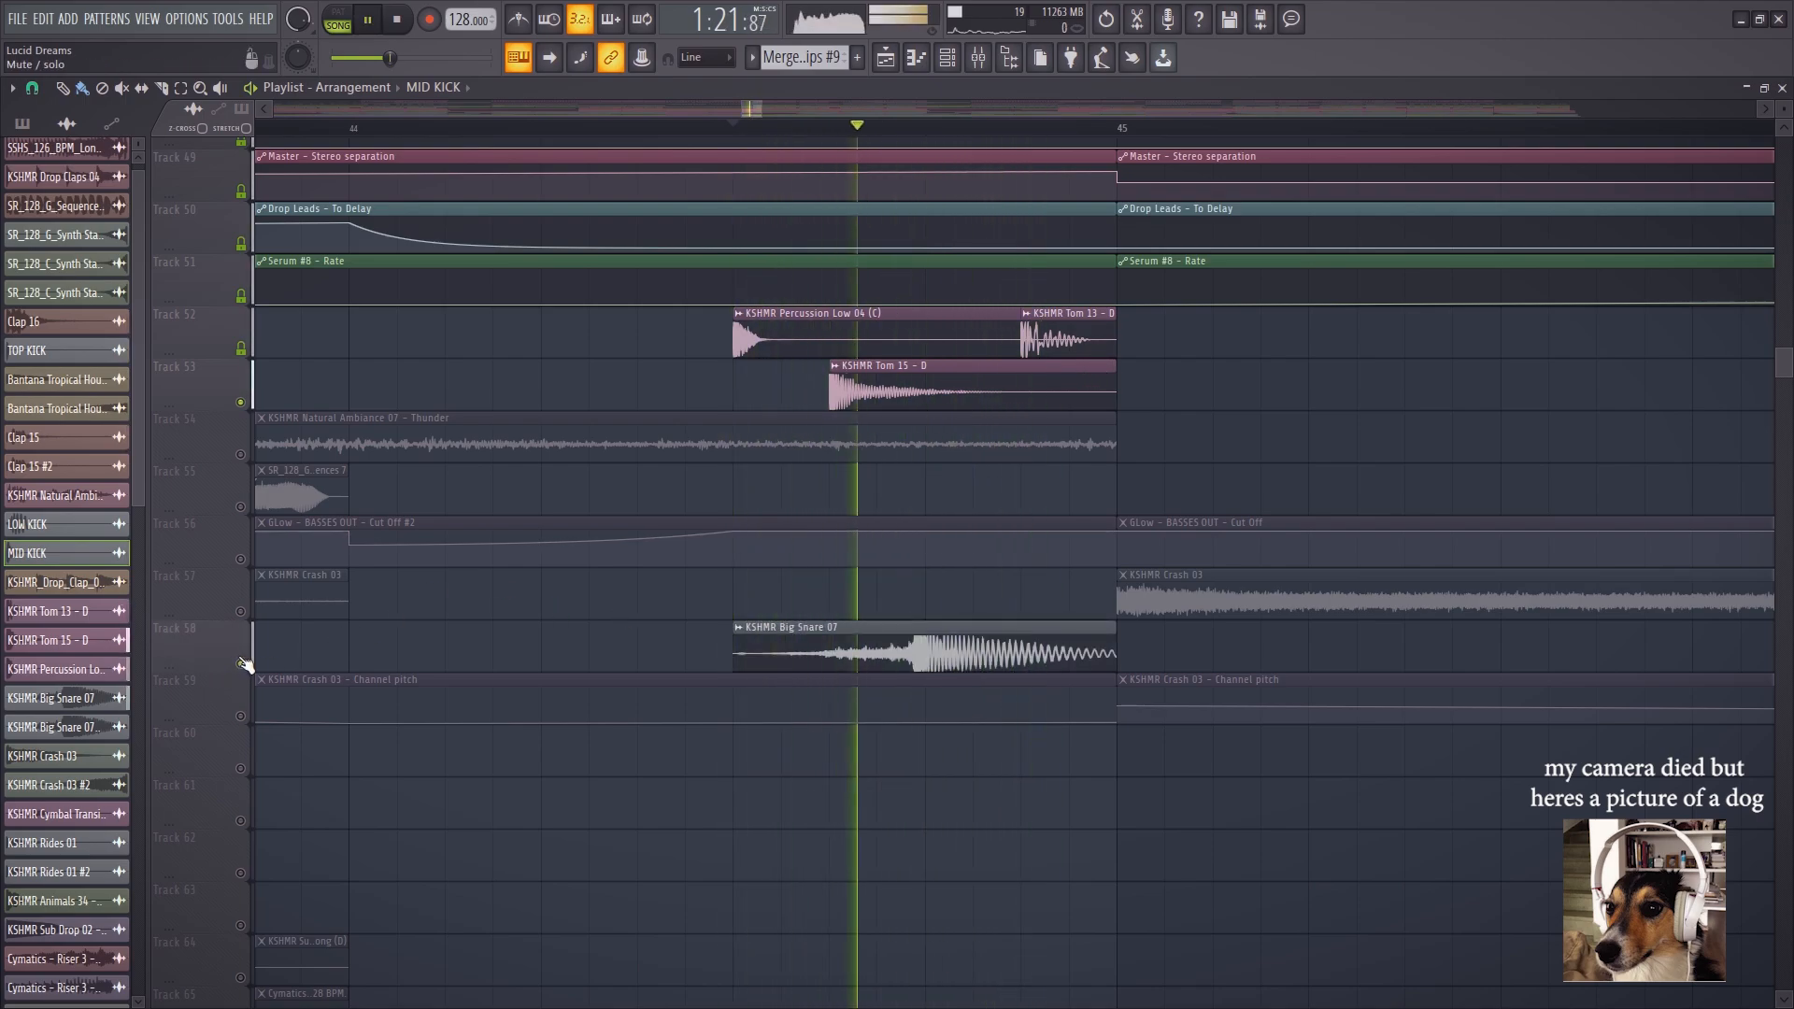
key("space")
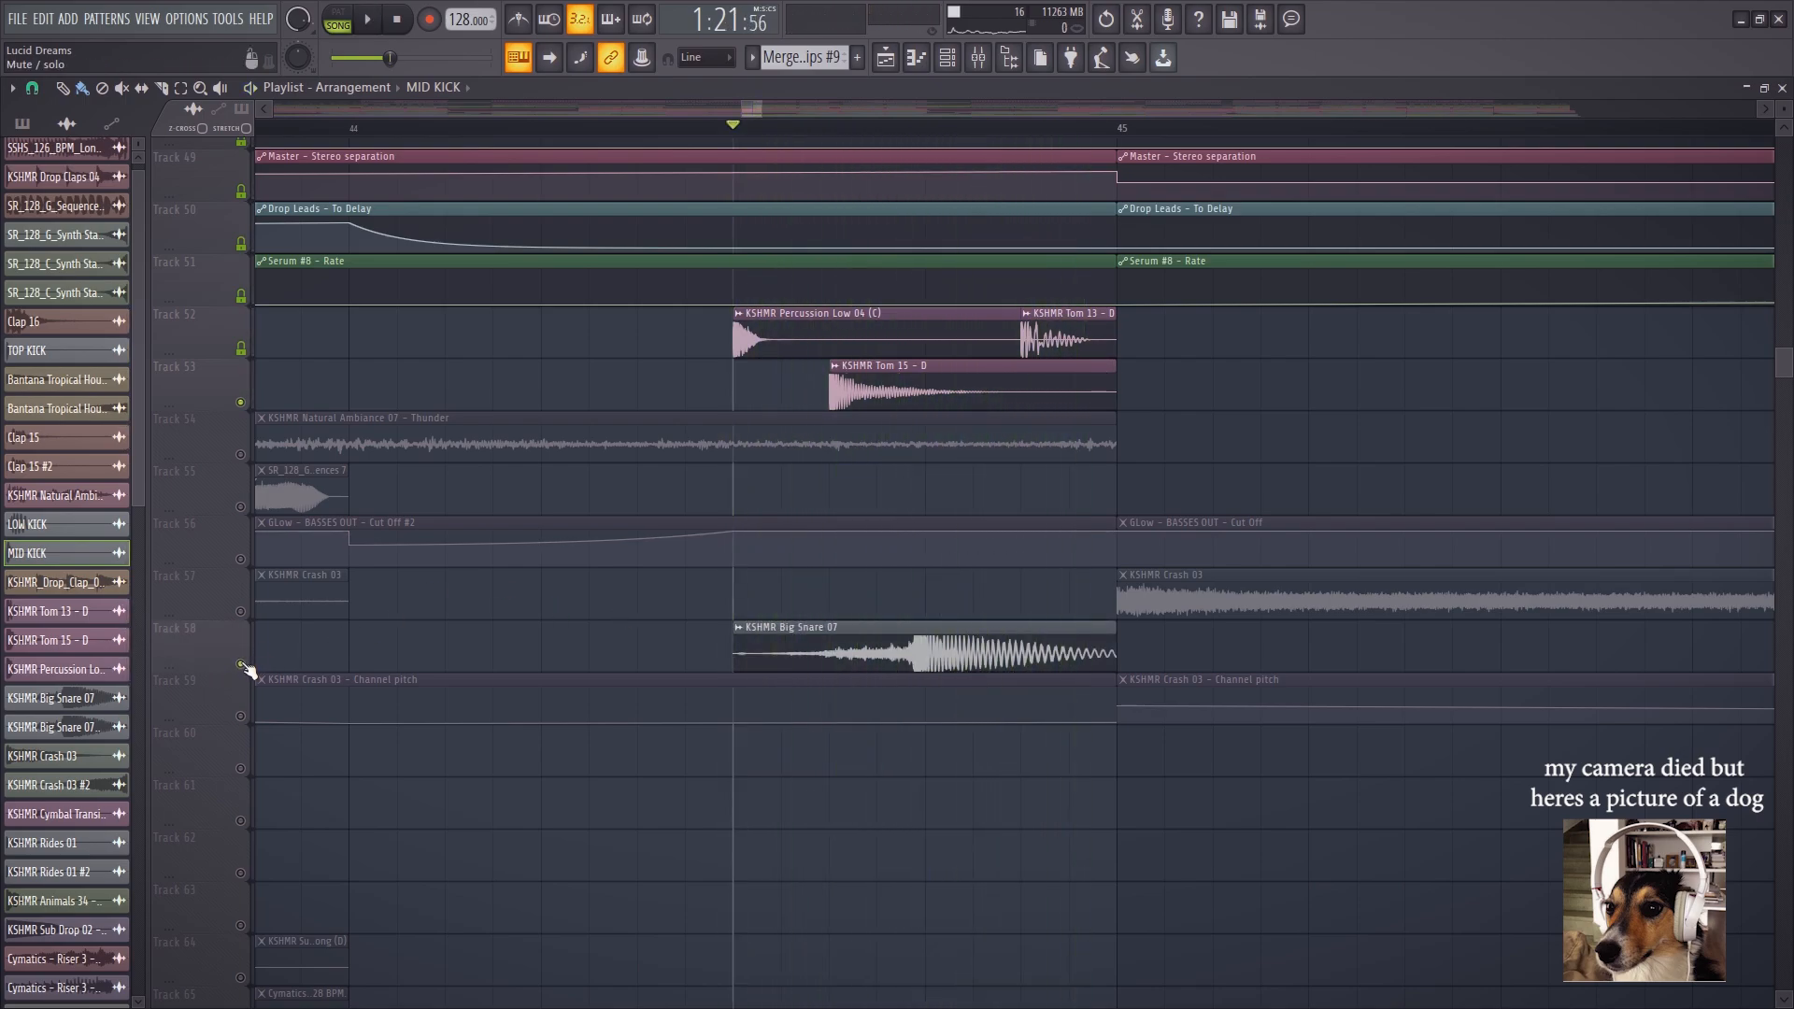
key("space")
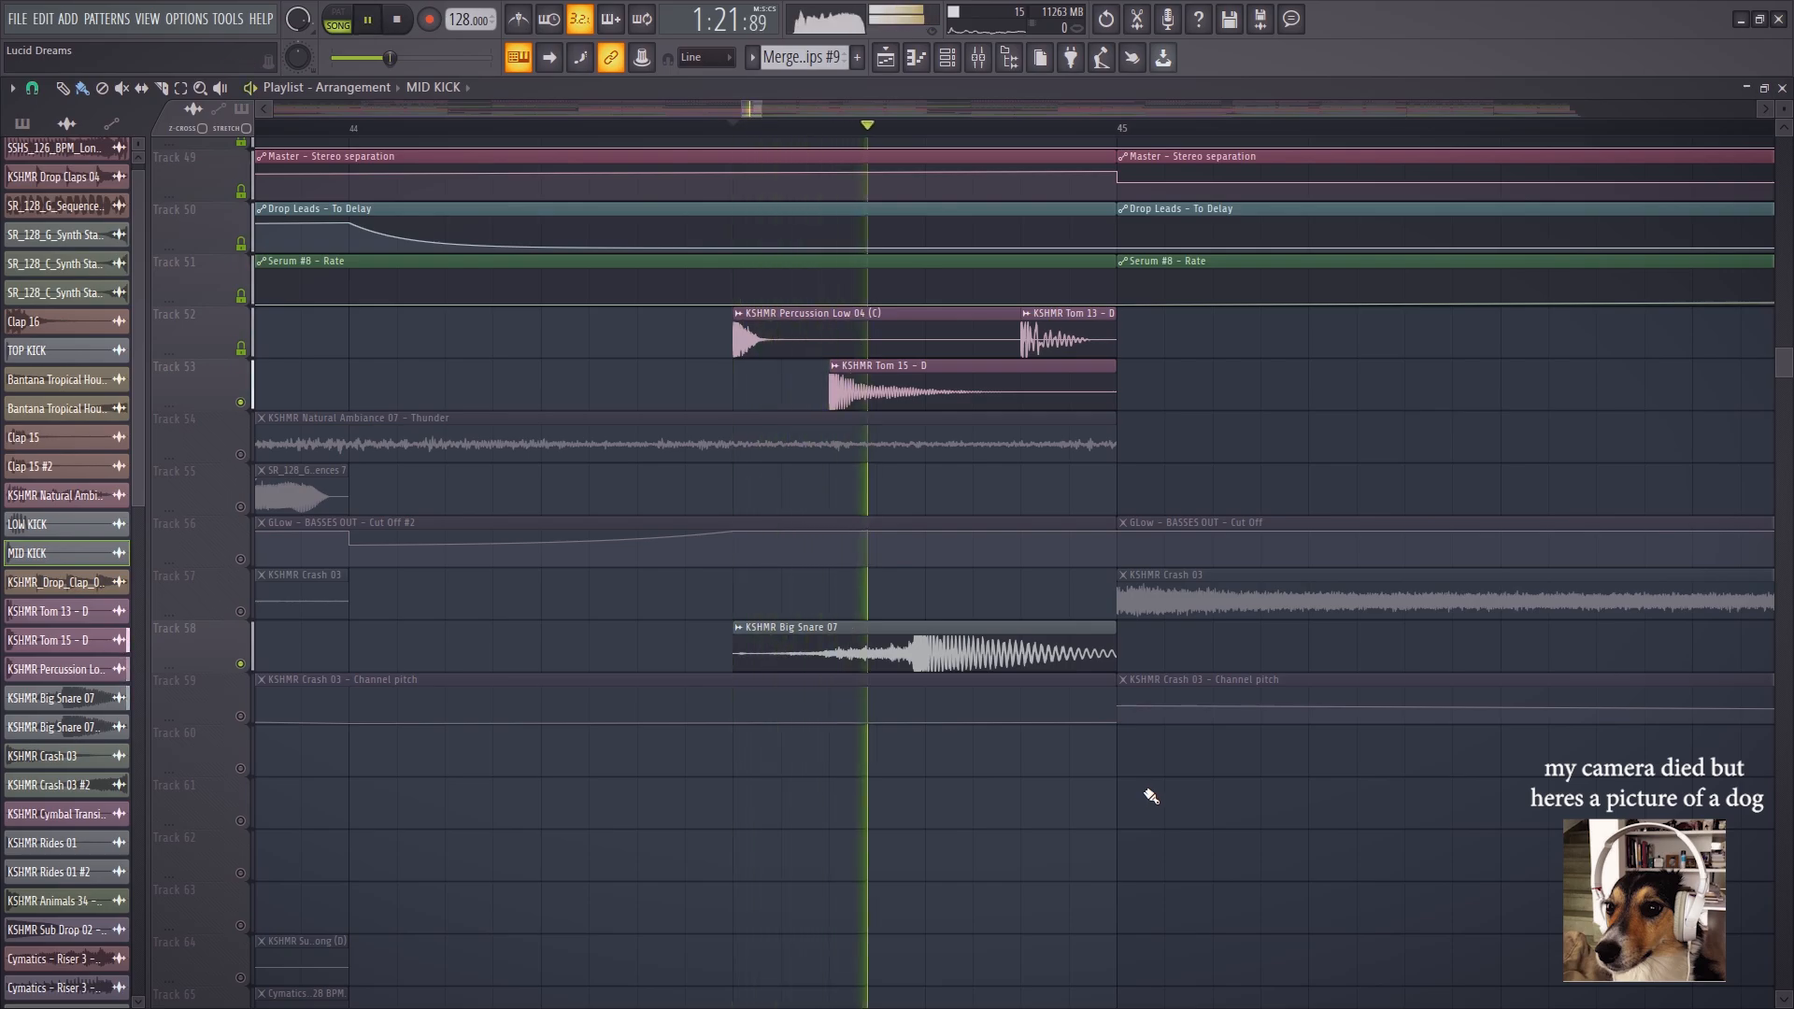
key("space")
right_click(242, 664)
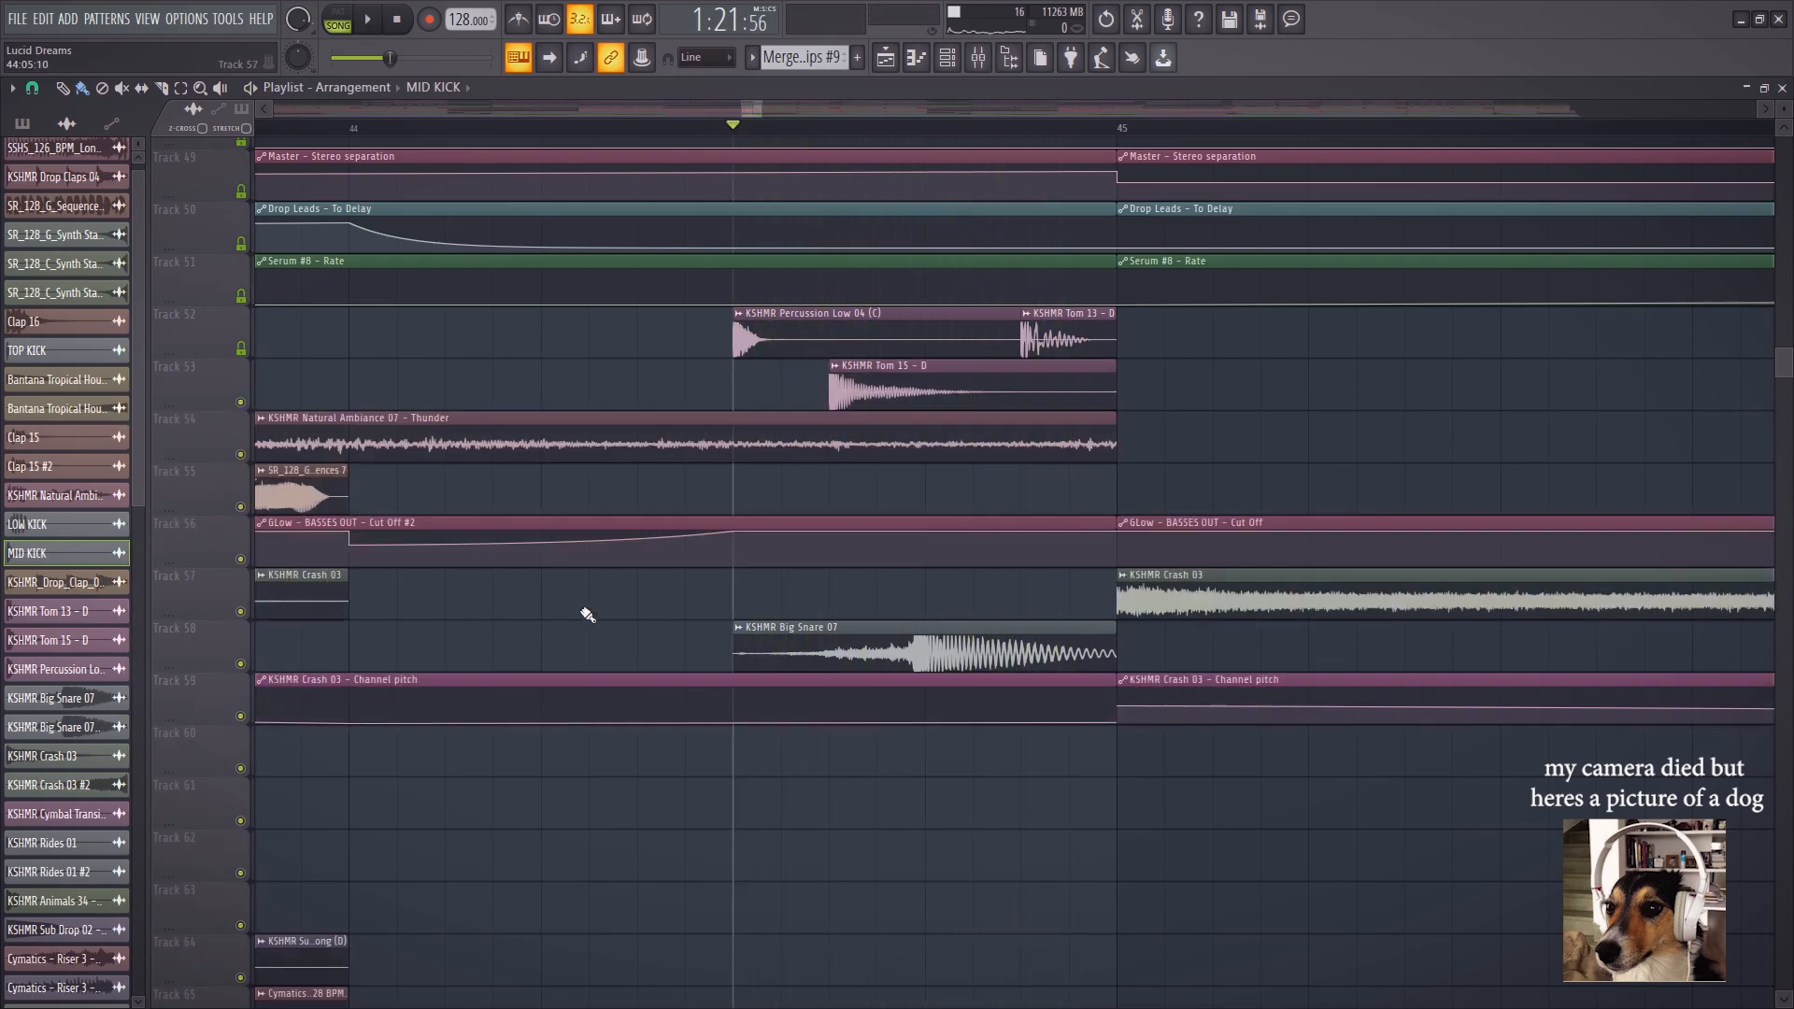
scroll(585, 613, "up", 7)
scroll(585, 602, "up", 5)
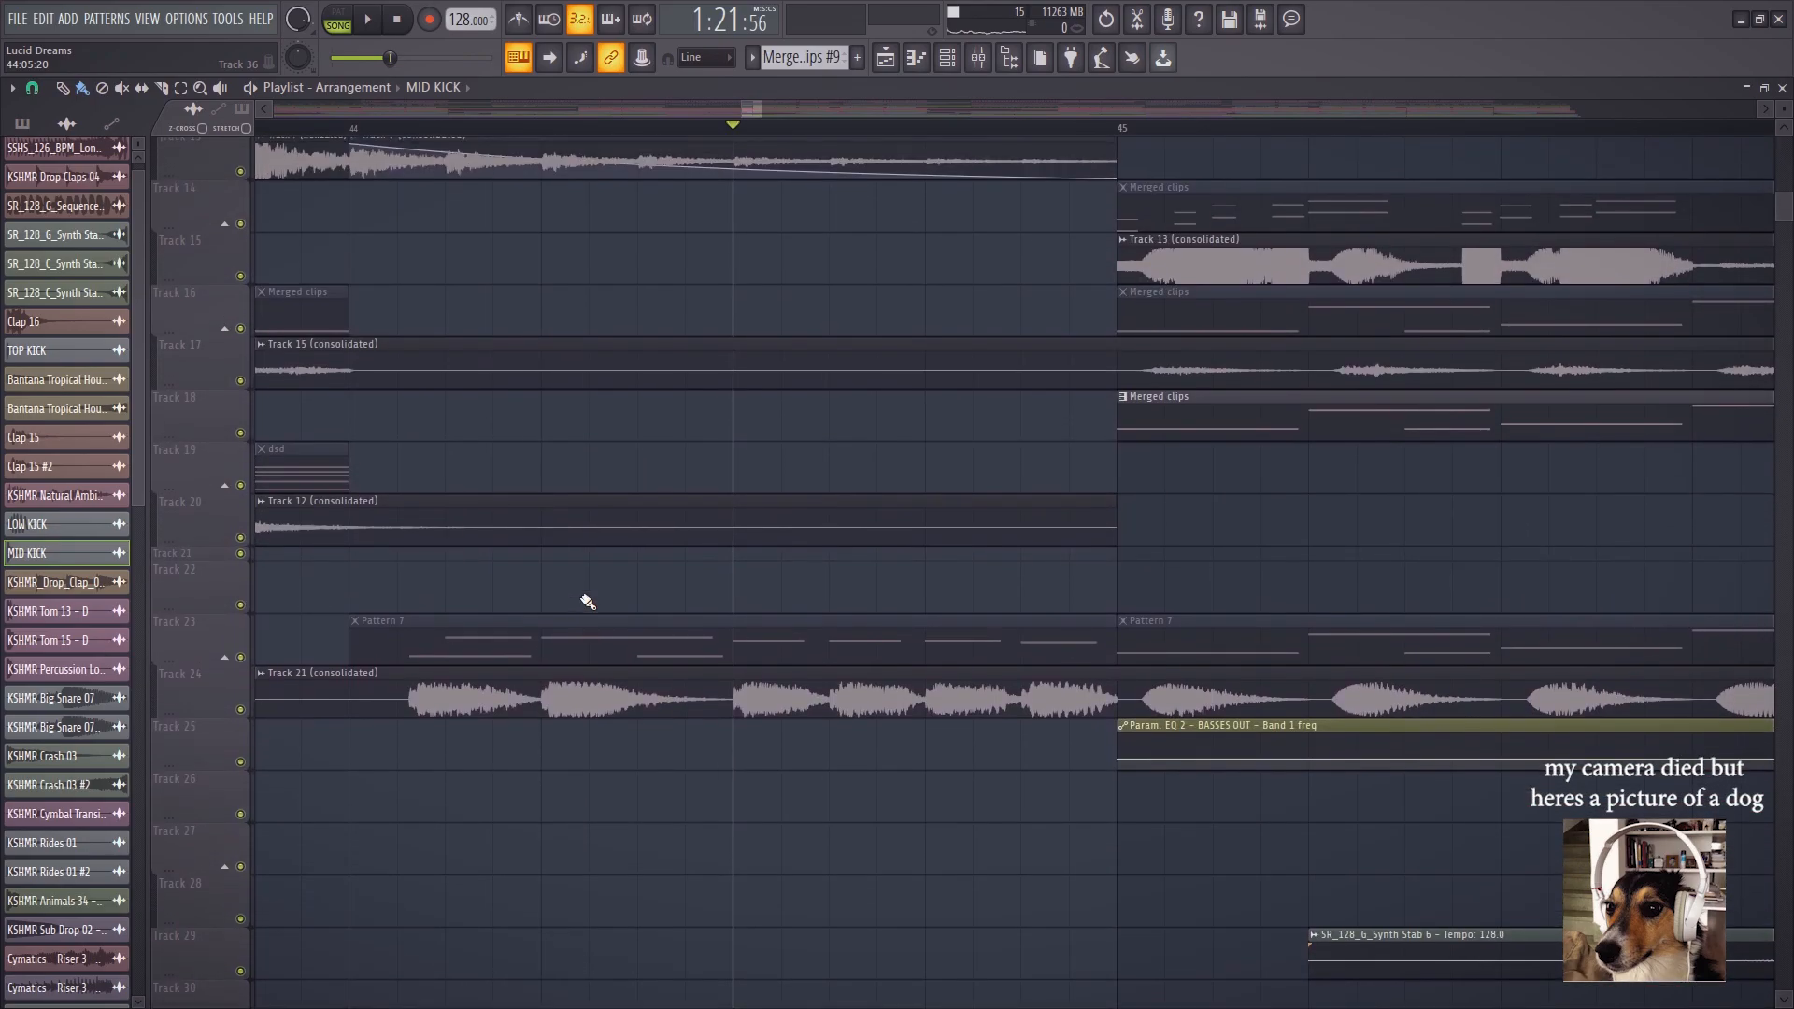
Solo the Track 21 (consolidated) audio on track 24 and play it from bar 44
left_click(350, 128)
scroll(351, 128, "down", 3)
scroll(350, 128, "down", 3)
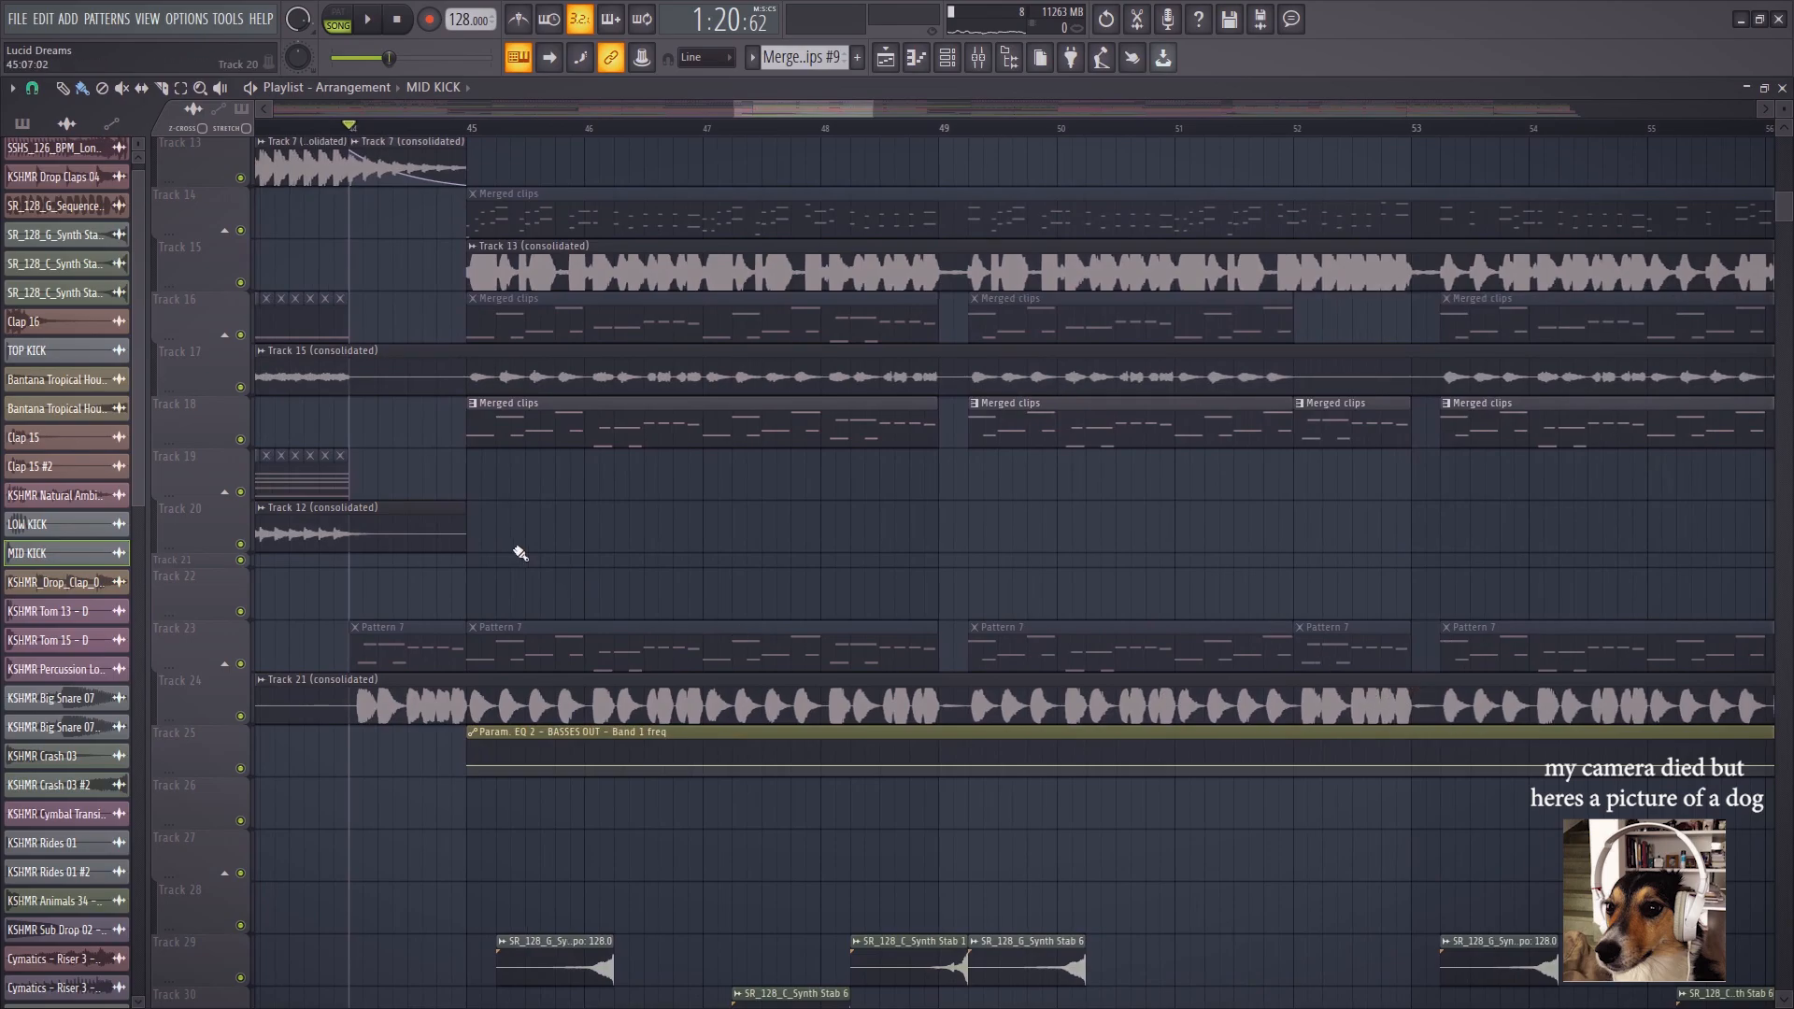
scroll(521, 128, "down", 2)
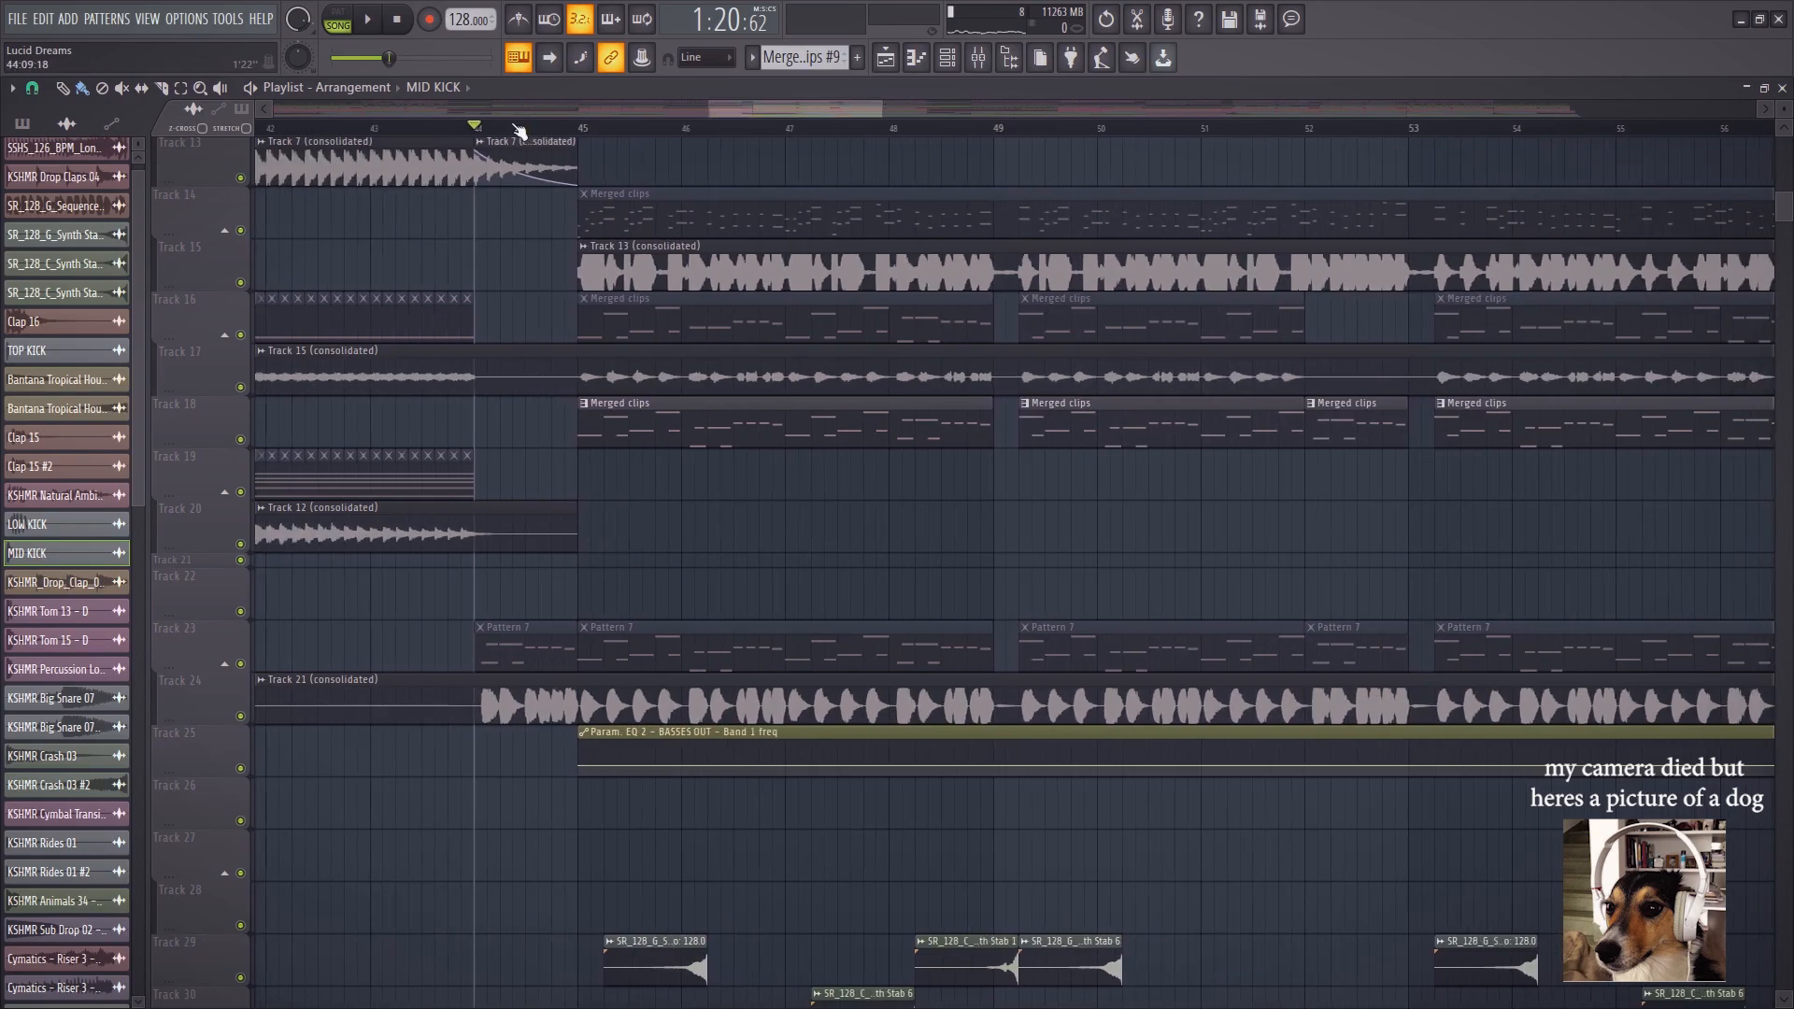
left_click(240, 717, "ctrl")
key("space")
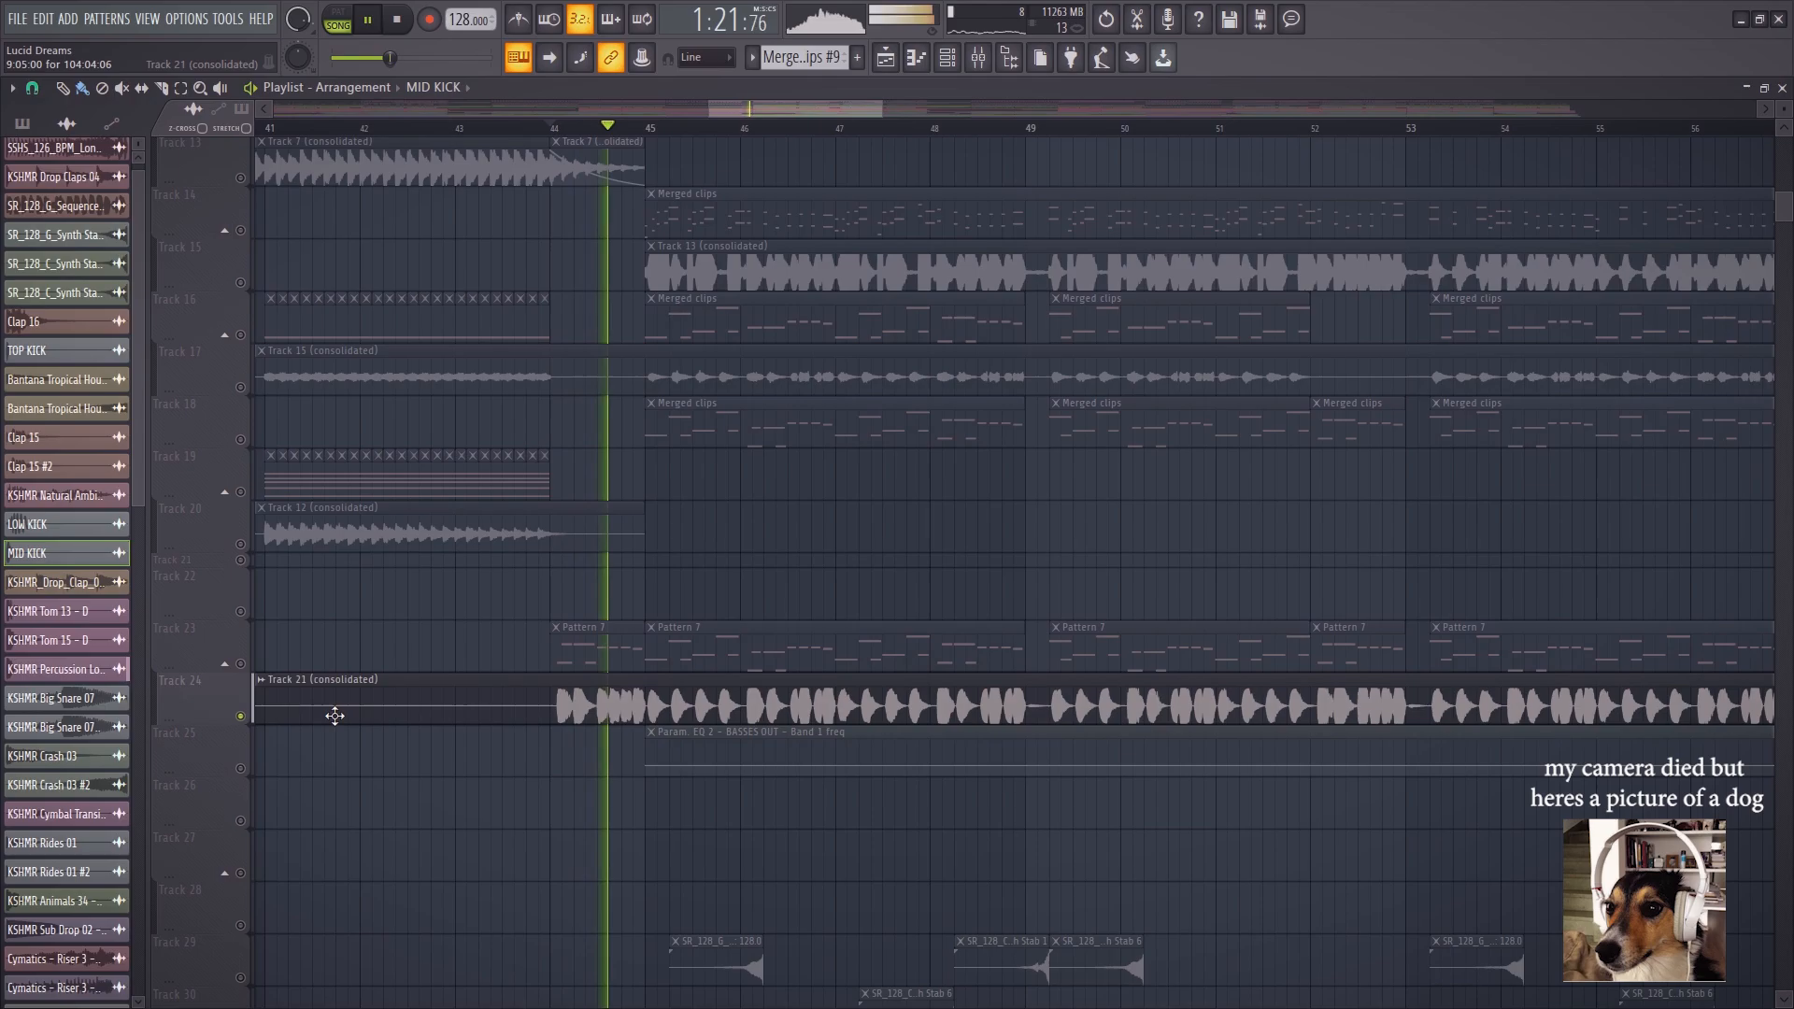
key("space")
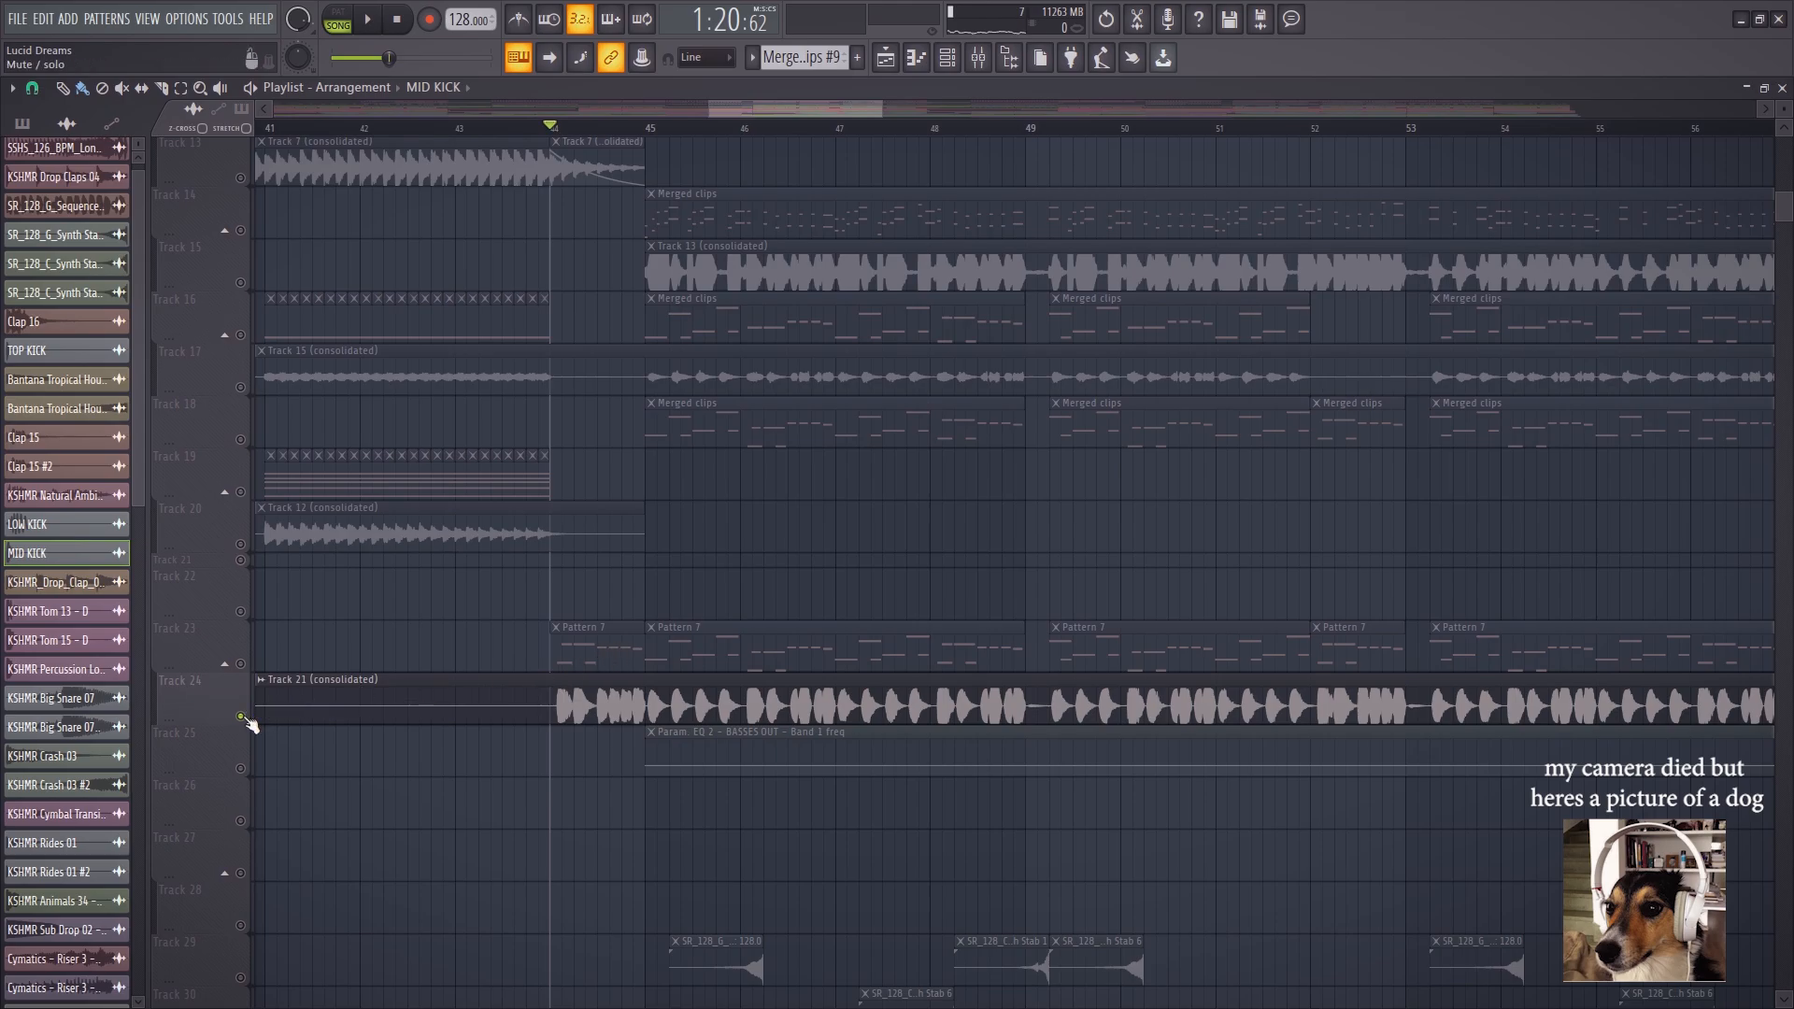
Restore all tracks and play the full mix from bar 44 into the drop at bar 45
key("space")
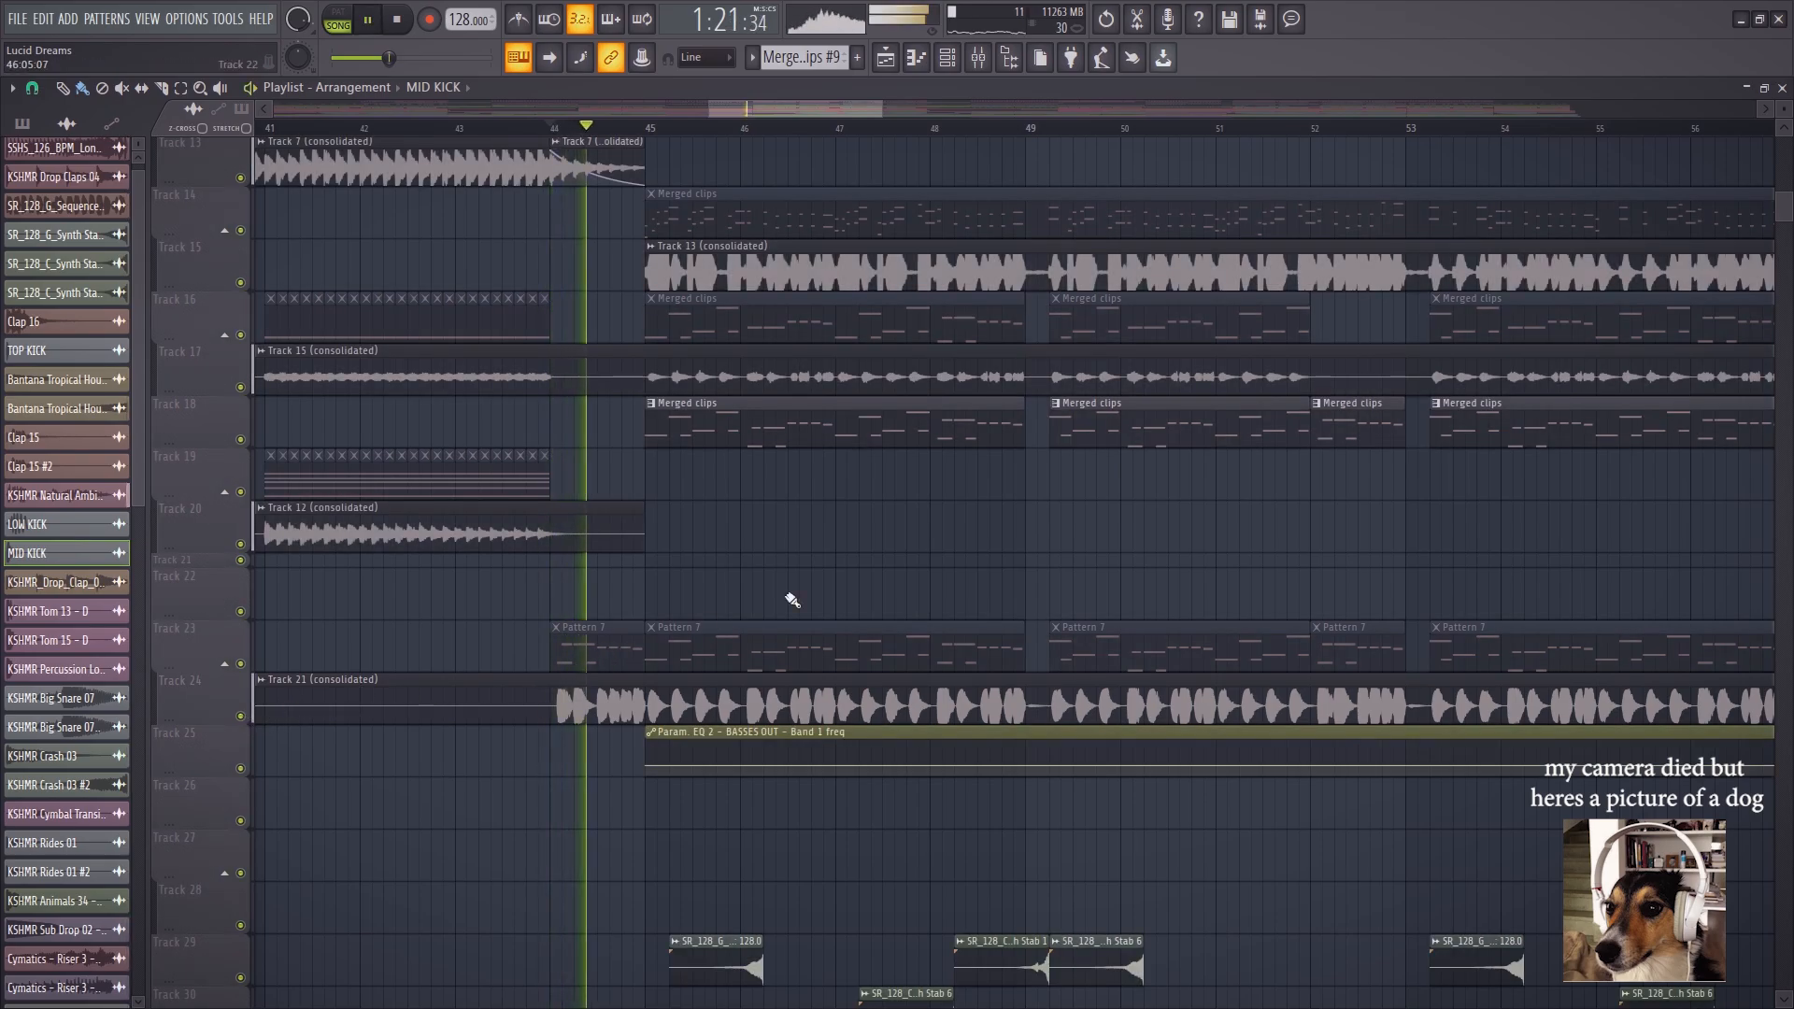
scroll(882, 593, "up", 1)
key("space")
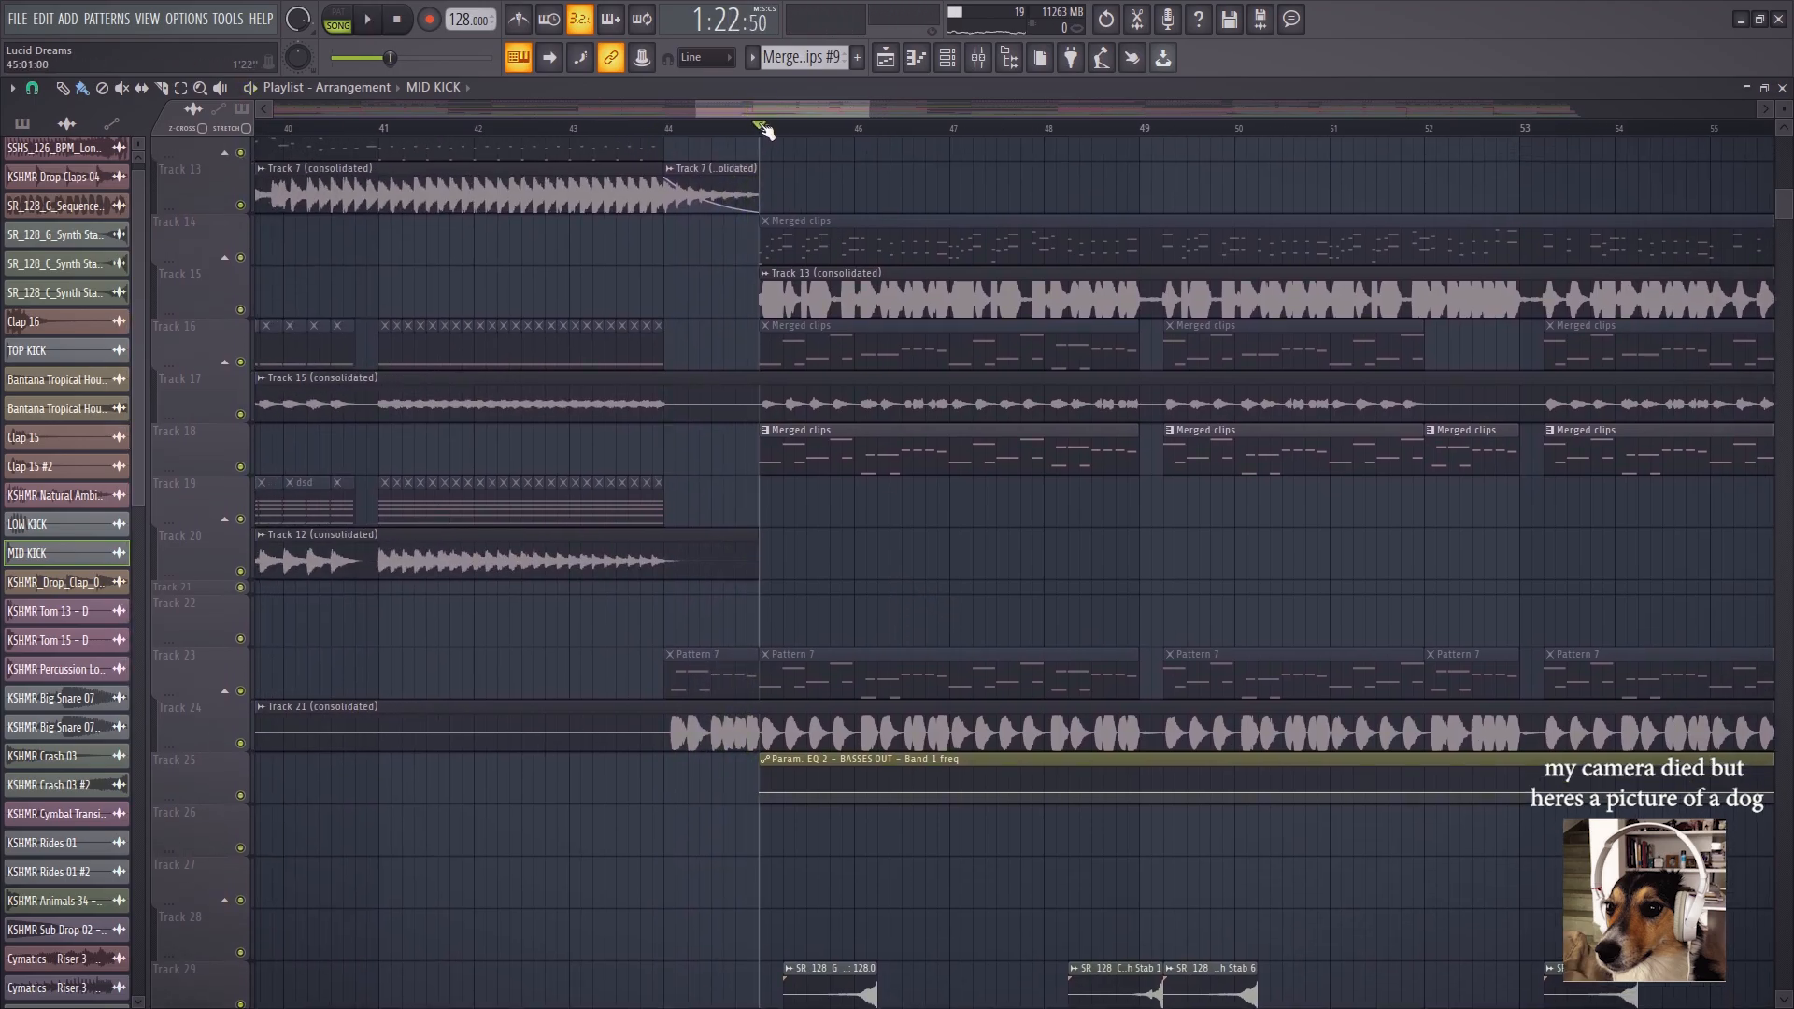
Examine the automation, effect and fill layers on the lower playlist tracks around bar 45, down to track 81
left_click_drag(875, 596, 1069, 216)
mouse_move(794, 784)
left_mouse_down()
mouse_move(1025, 317)
mouse_move(1080, 131)
left_mouse_up()
scroll(1018, 421, "down", 3)
scroll(962, 523, "down", 2)
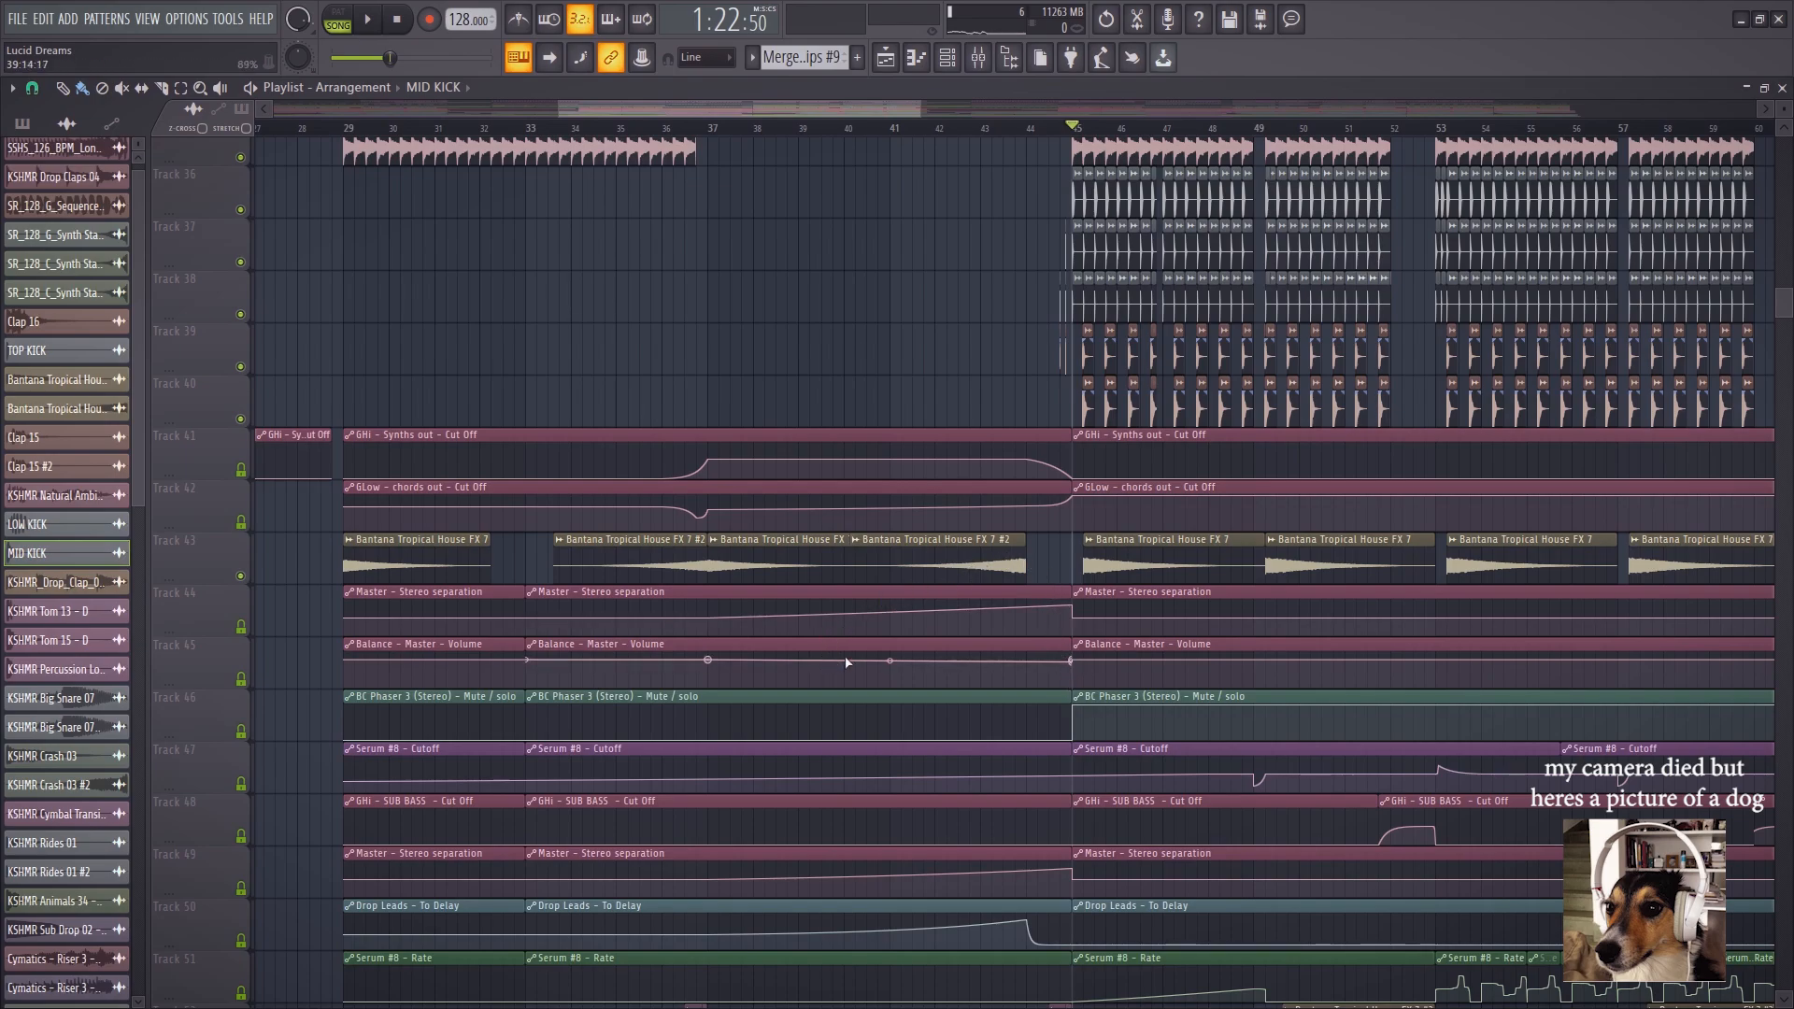
scroll(833, 664, "down", 4)
scroll(928, 665, "down", 2)
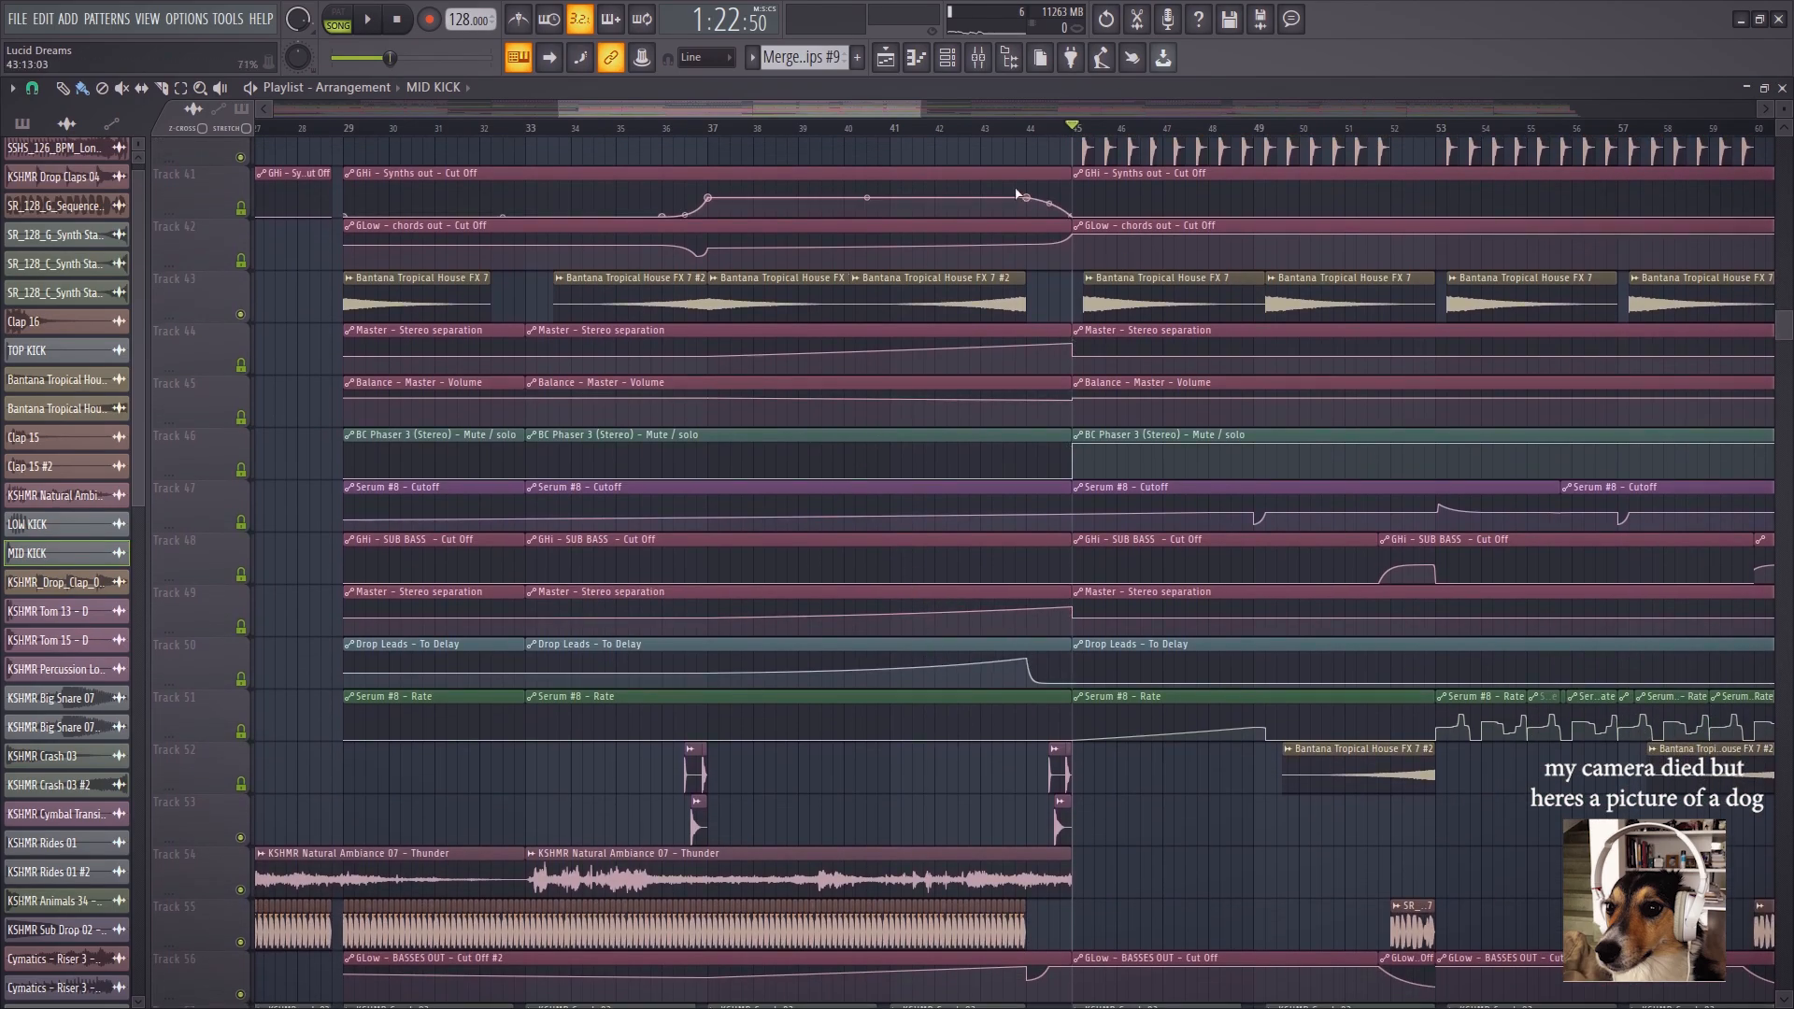
scroll(953, 738, "down", 3)
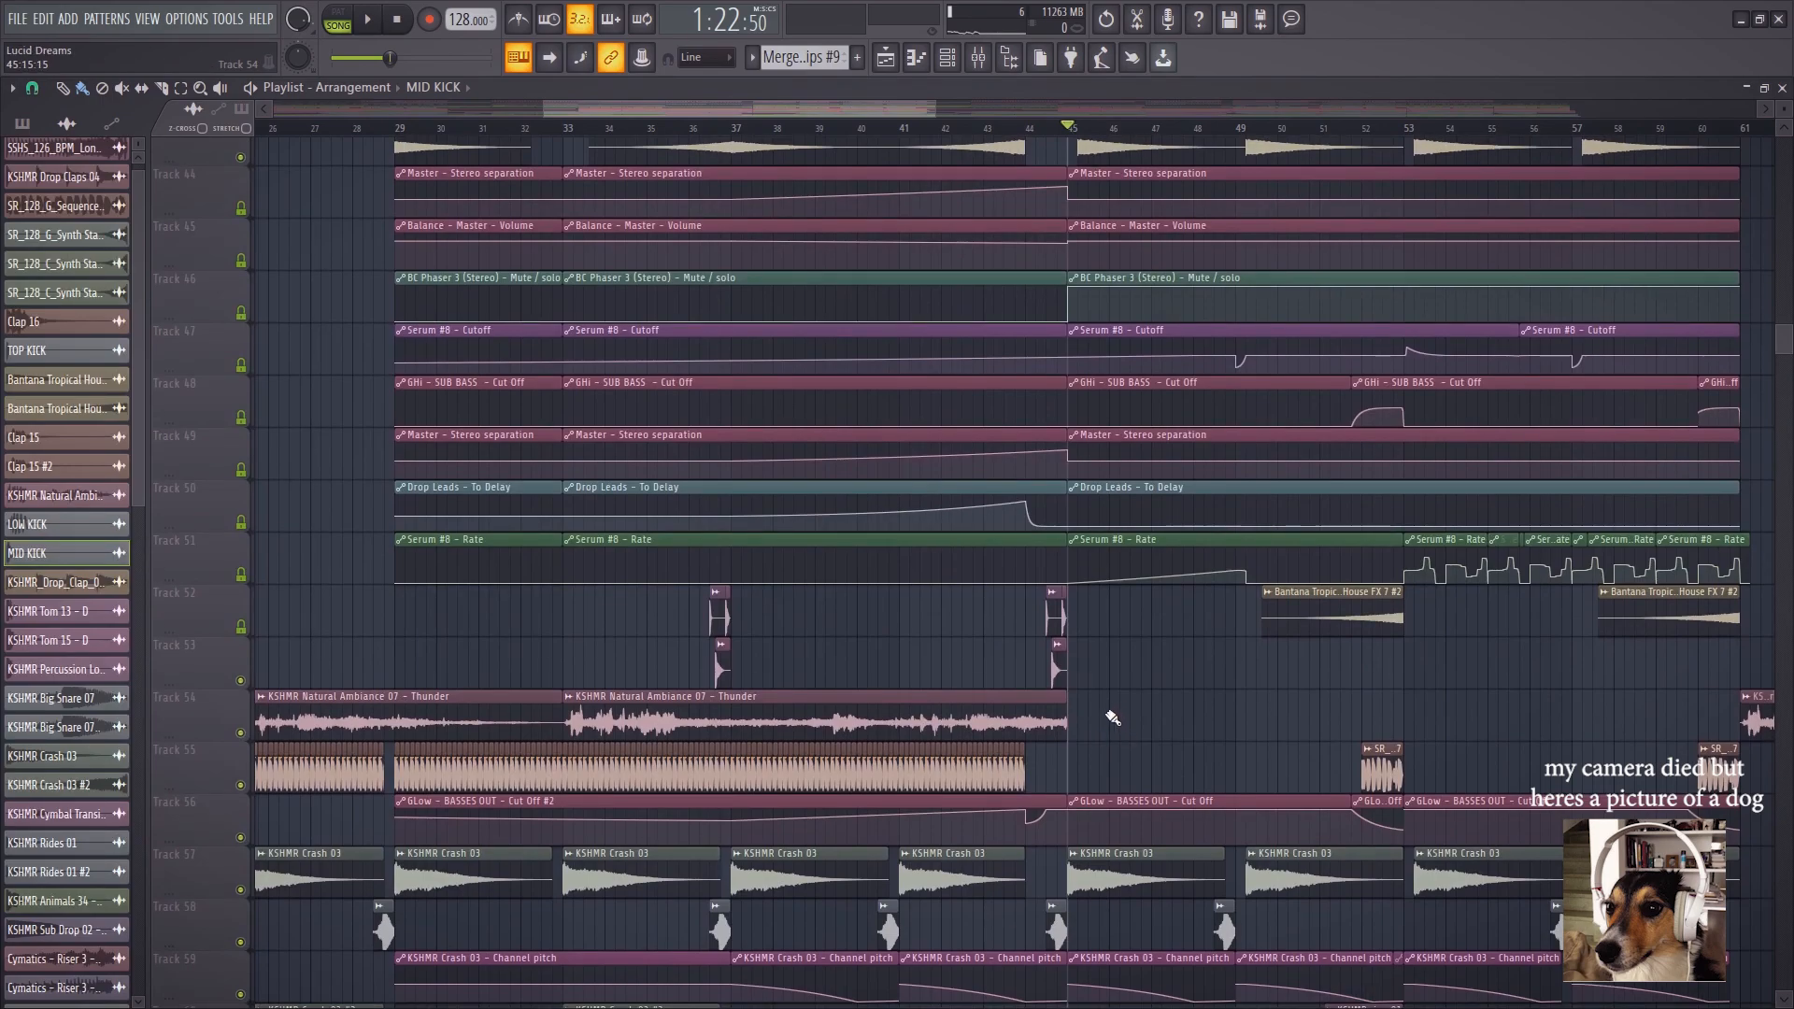
scroll(1111, 717, "down", 1)
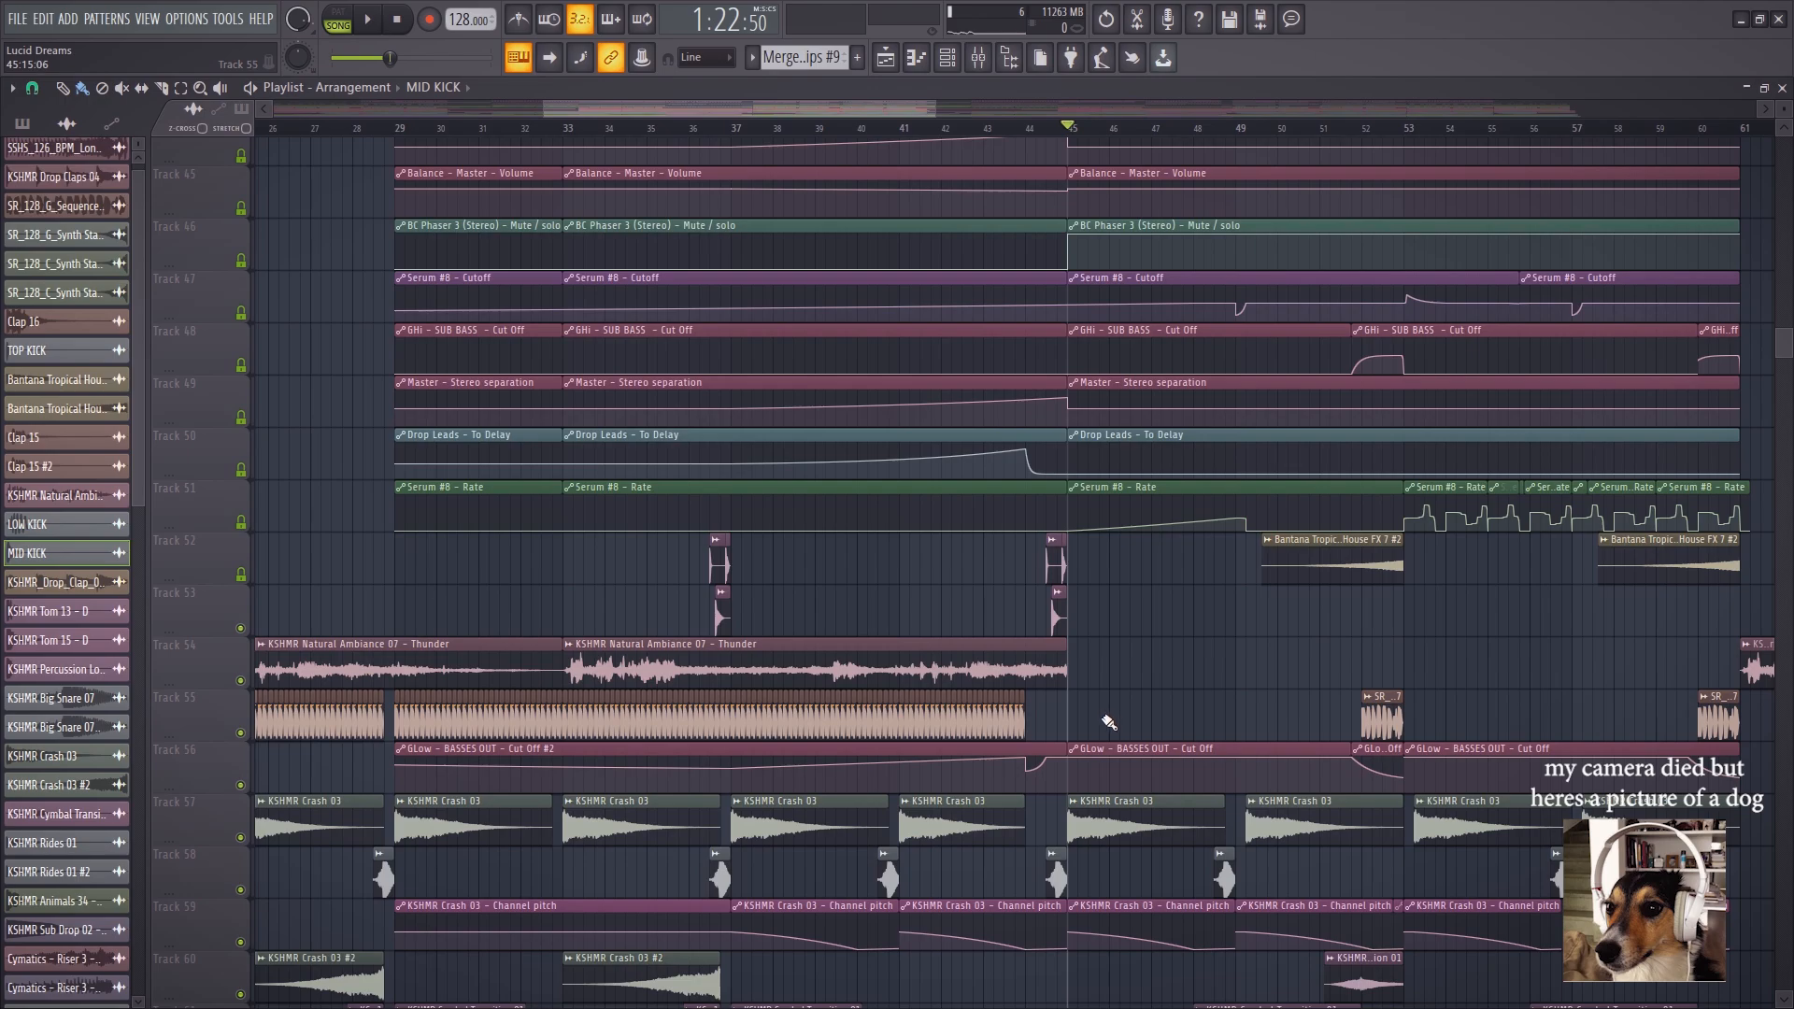
scroll(860, 755, "down", 3)
scroll(859, 755, "down", 20)
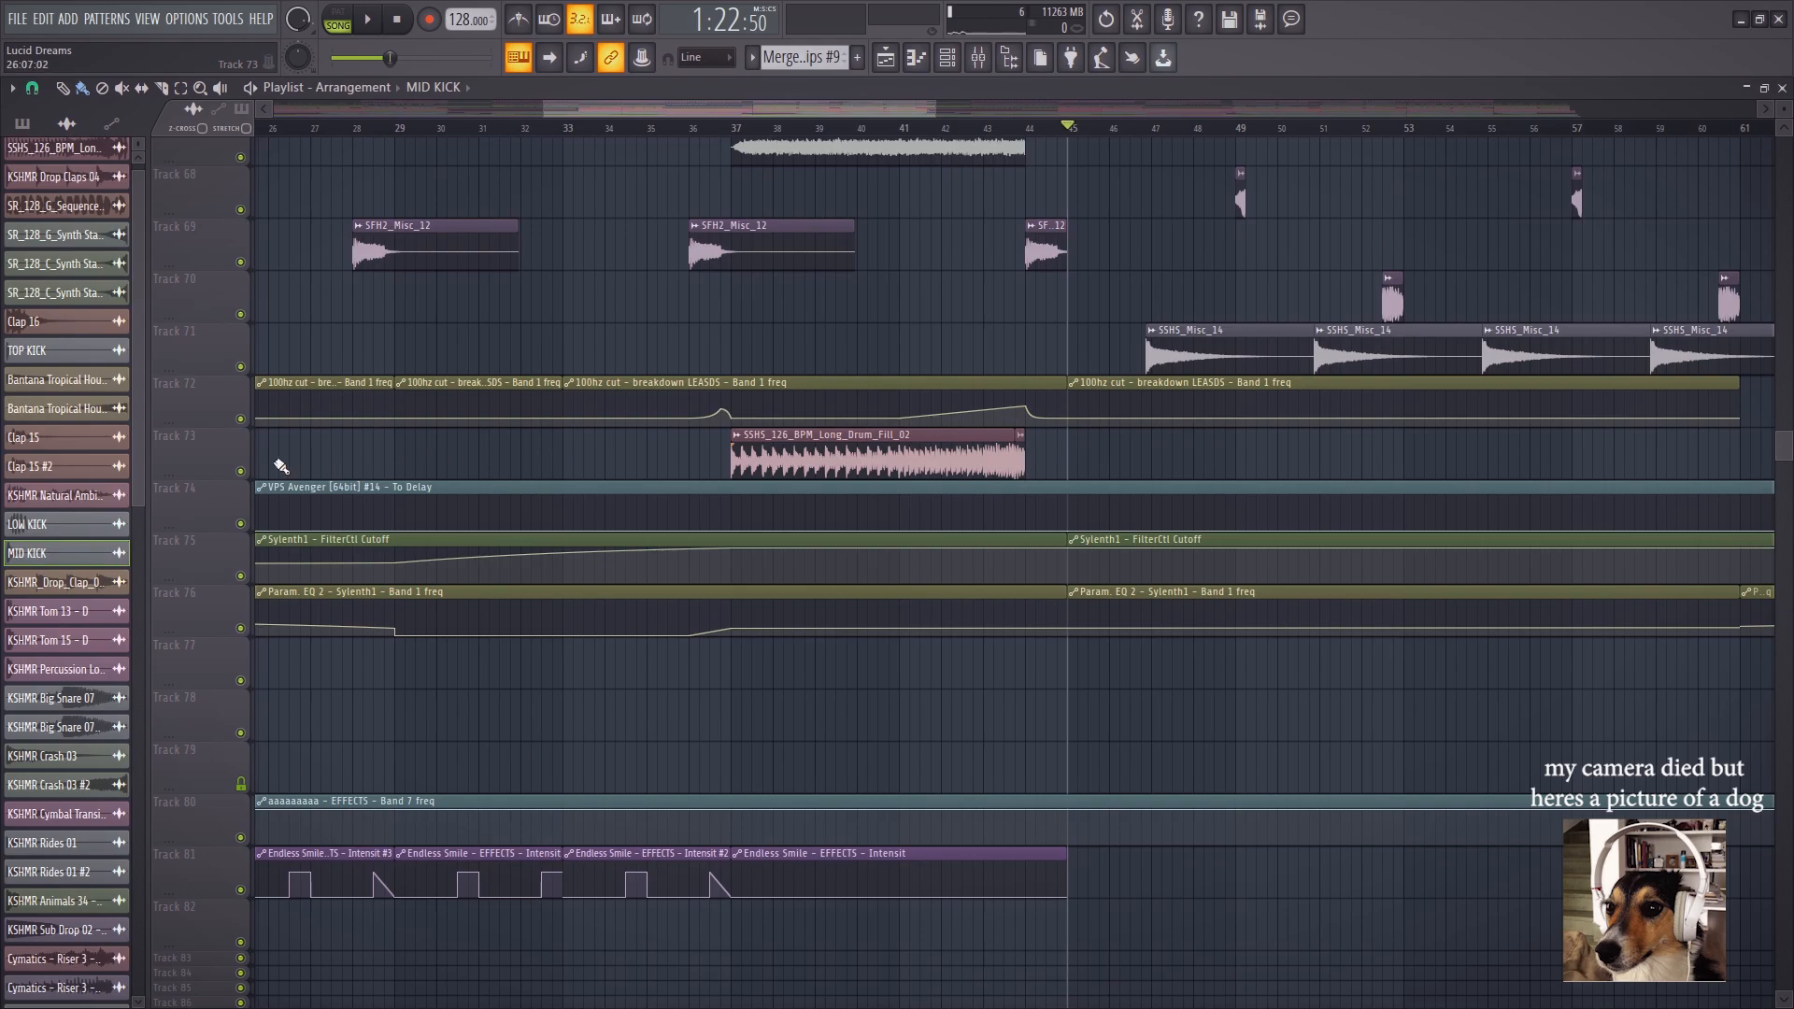
Solo the thunder ambience on track 54 and inspect its KSHMR Natural Ambiance 07 - Thunder sample
right_click(242, 471)
scroll(835, 162, "up", 6)
right_click(245, 351)
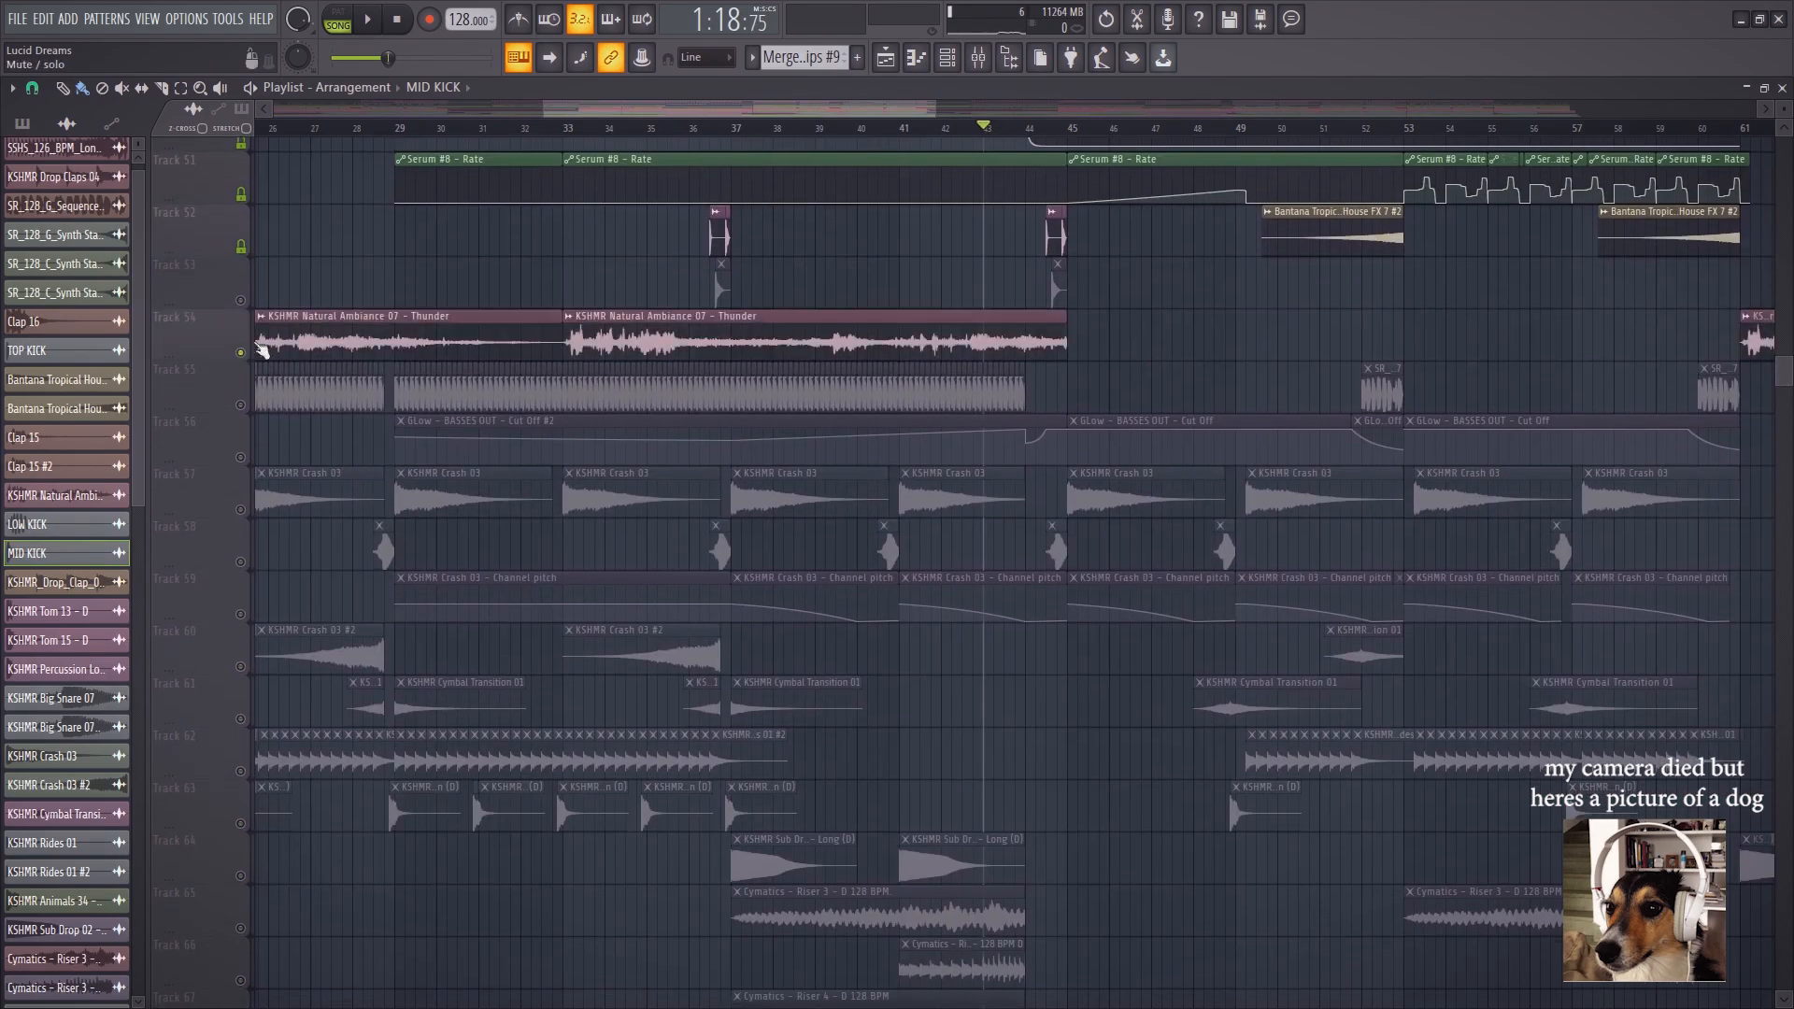
scroll(581, 135, "down", 4)
left_click(500, 138)
scroll(514, 138, "up", 3)
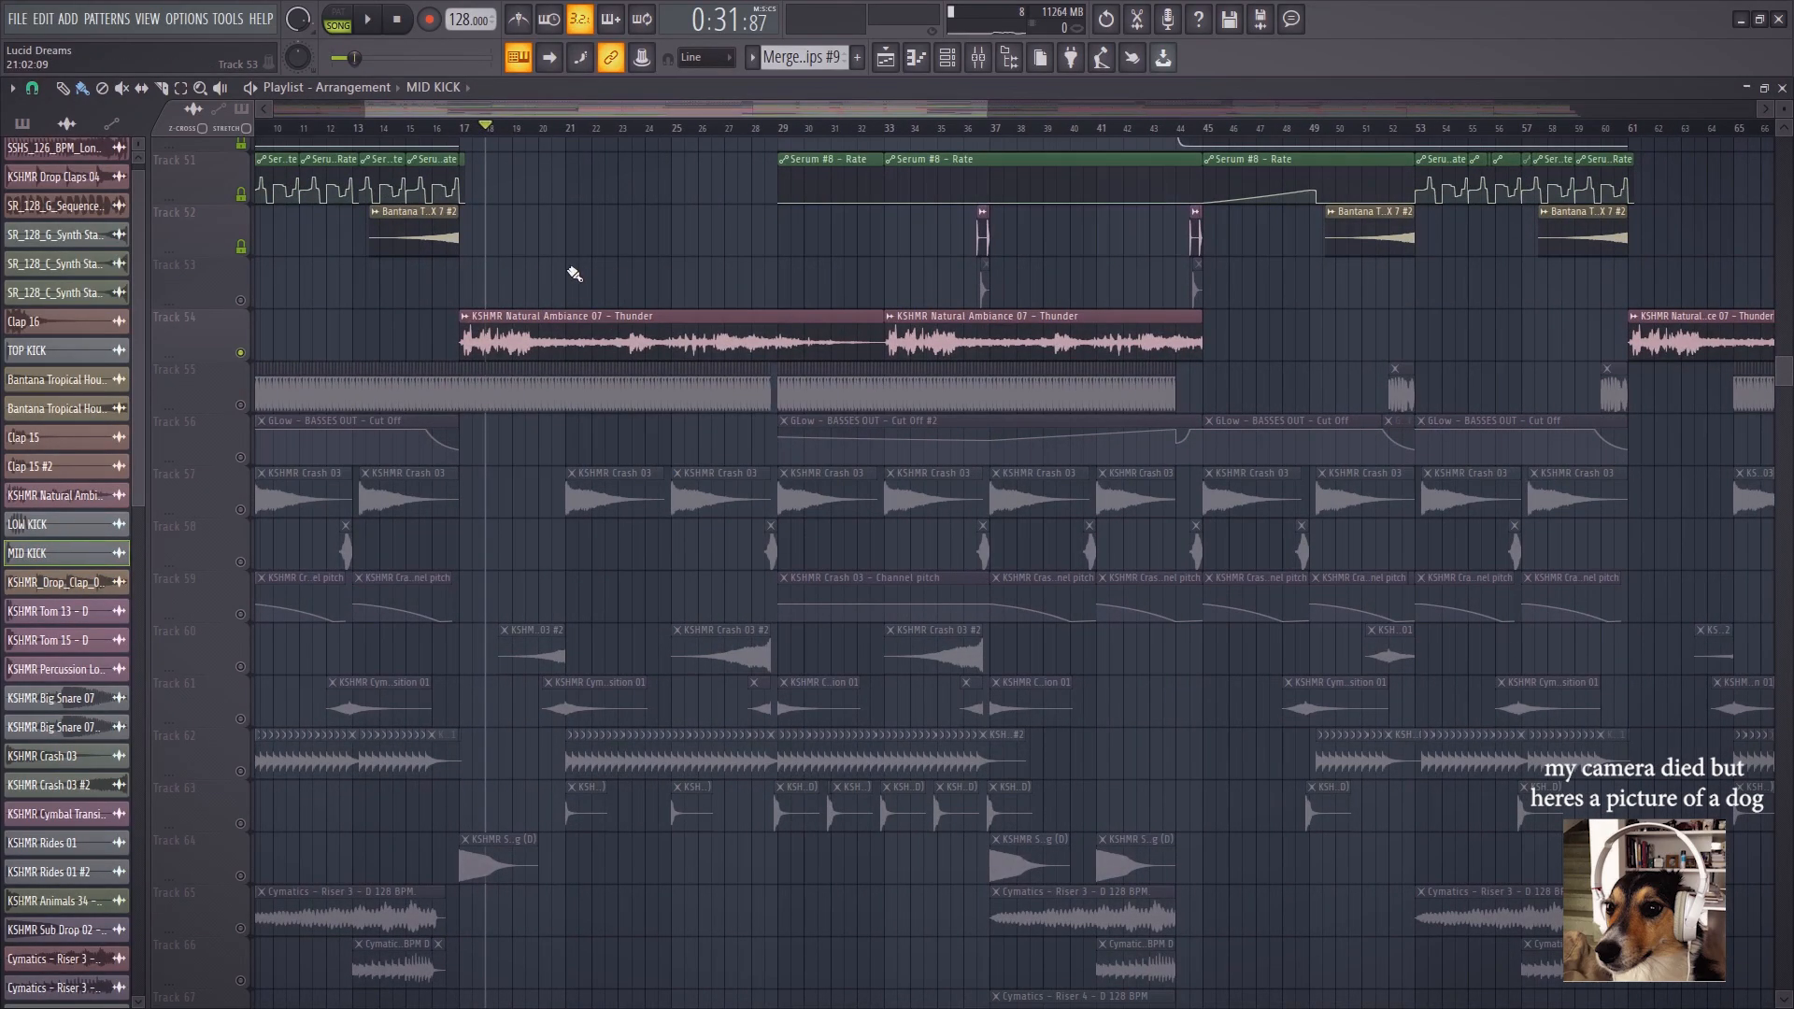
double_click(574, 310)
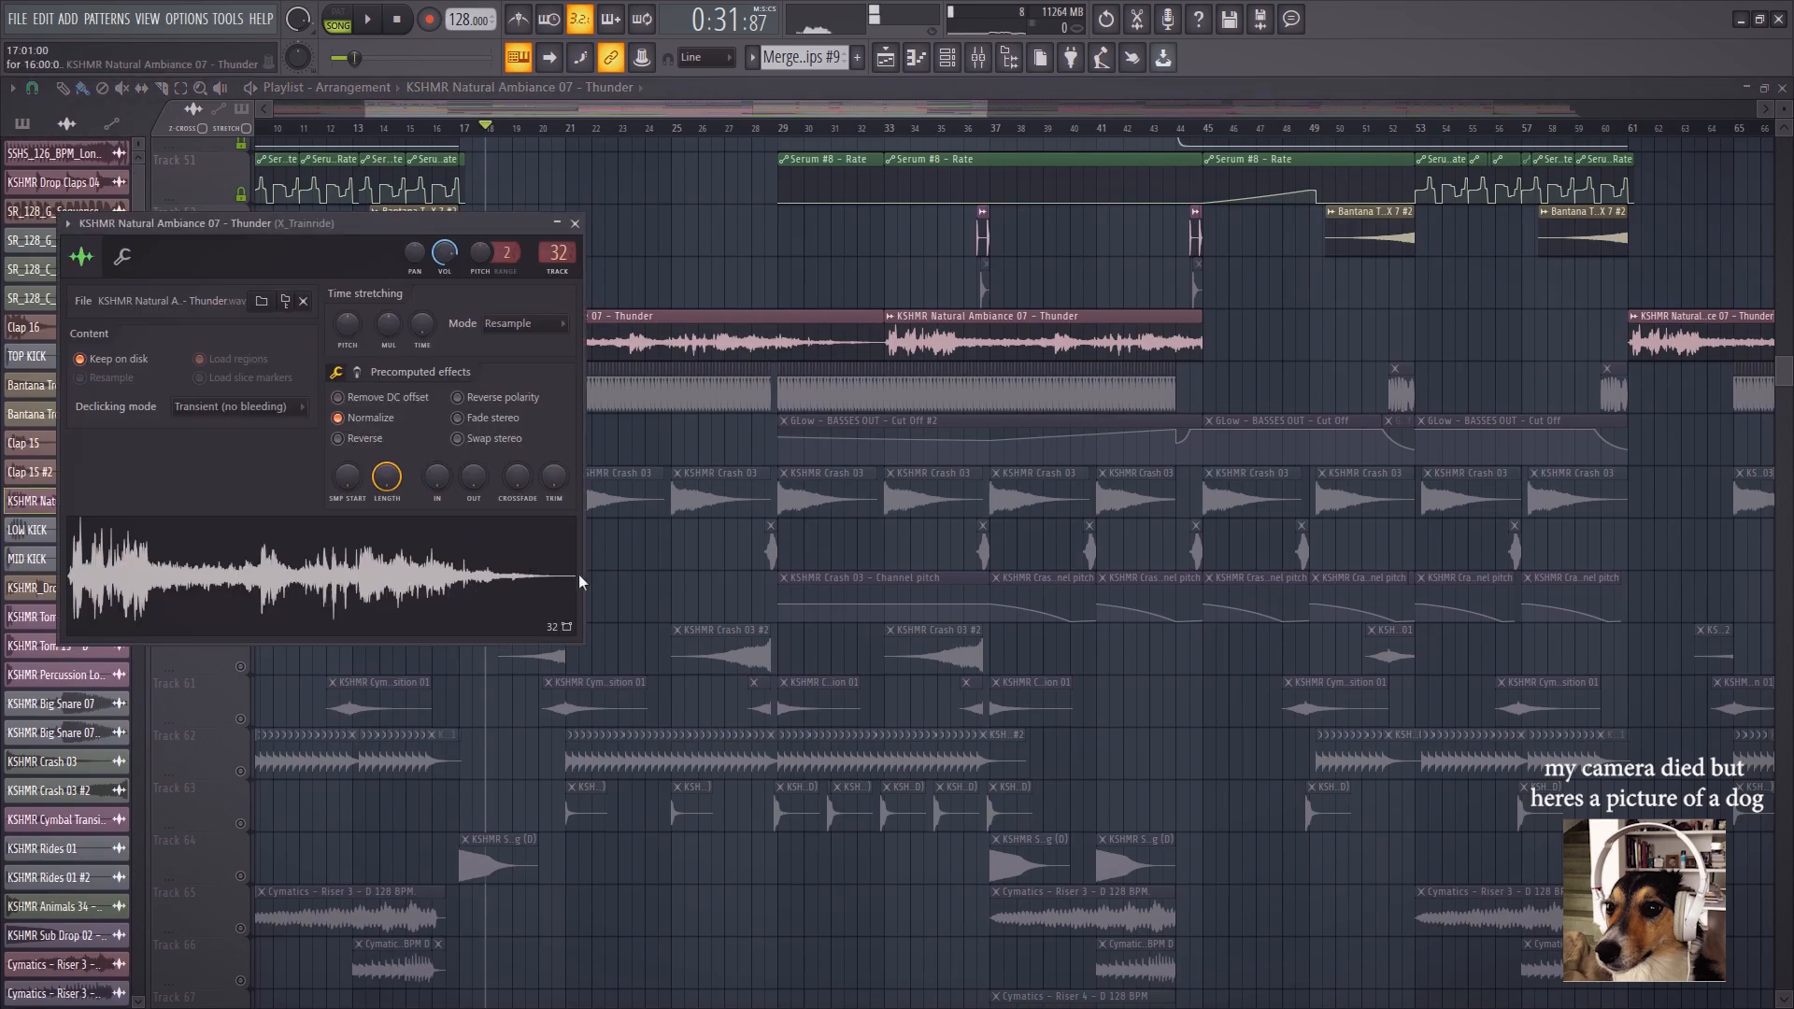
key("Escape")
Solo the sequence loop on track 55 and inspect its SR_128_G_Sequences 7 sample
right_click(240, 406)
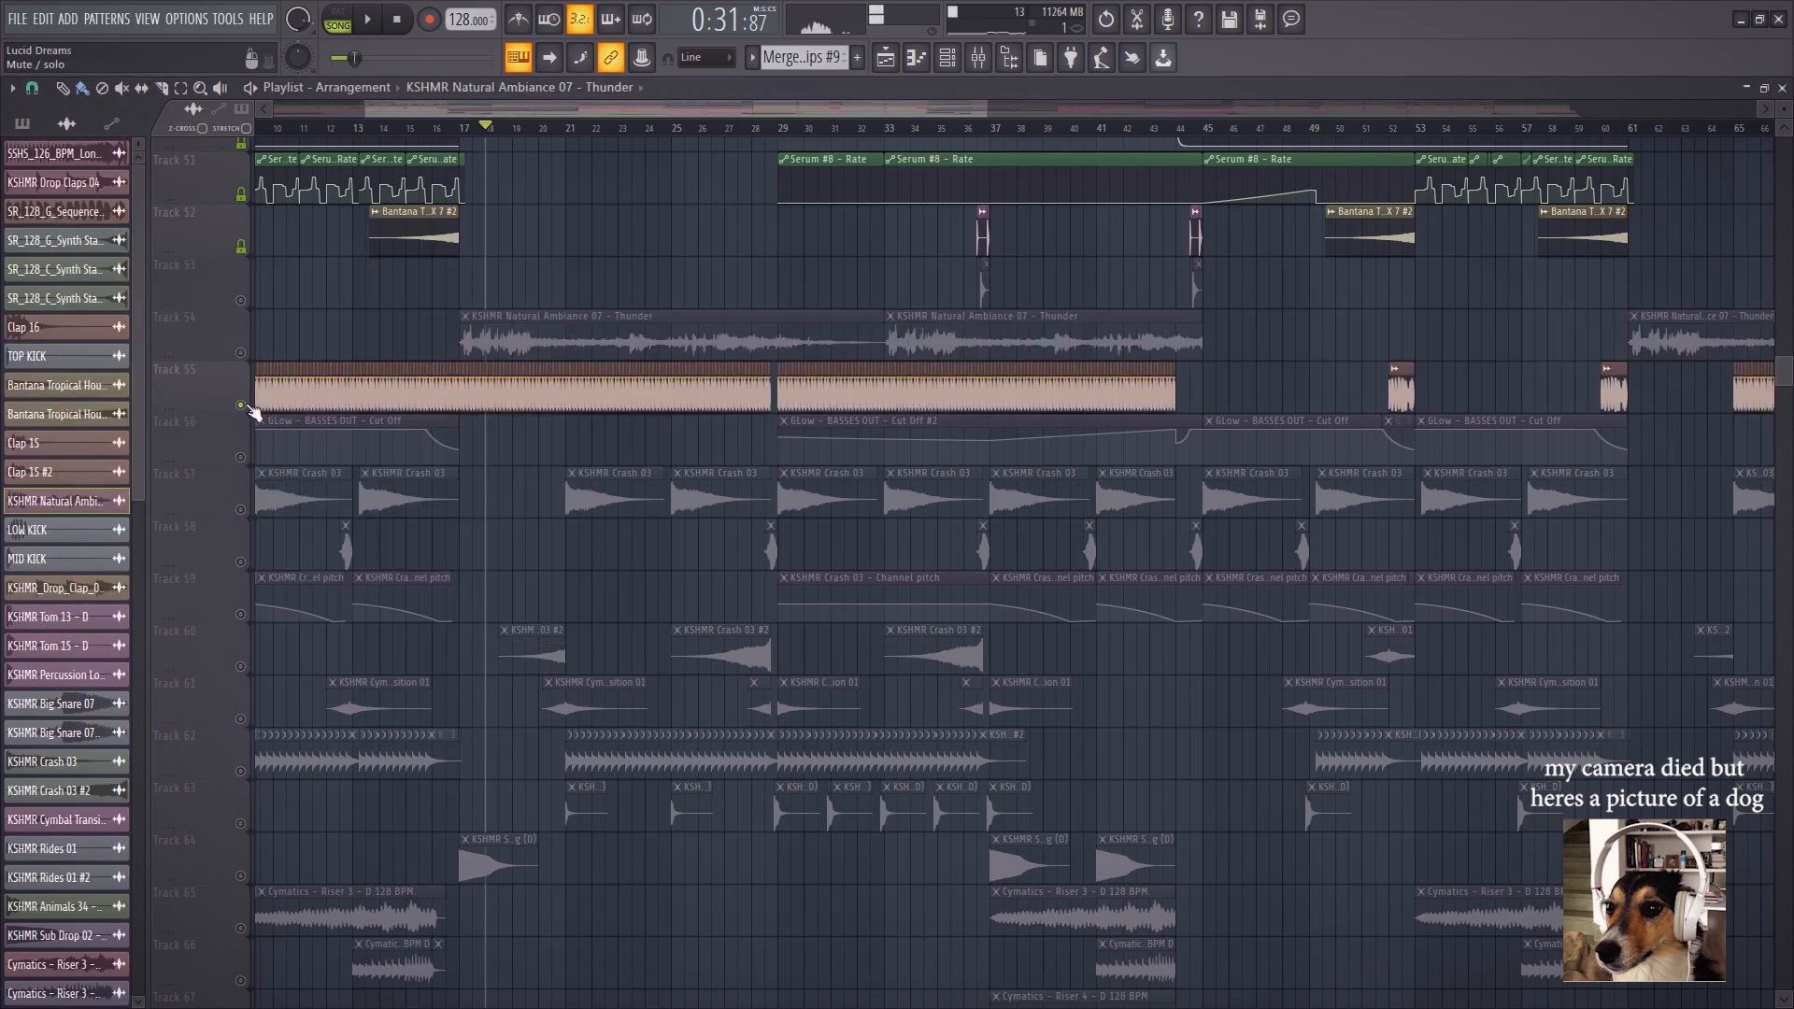
left_click_drag(660, 256, 749, 241)
scroll(590, 138, "up", 3)
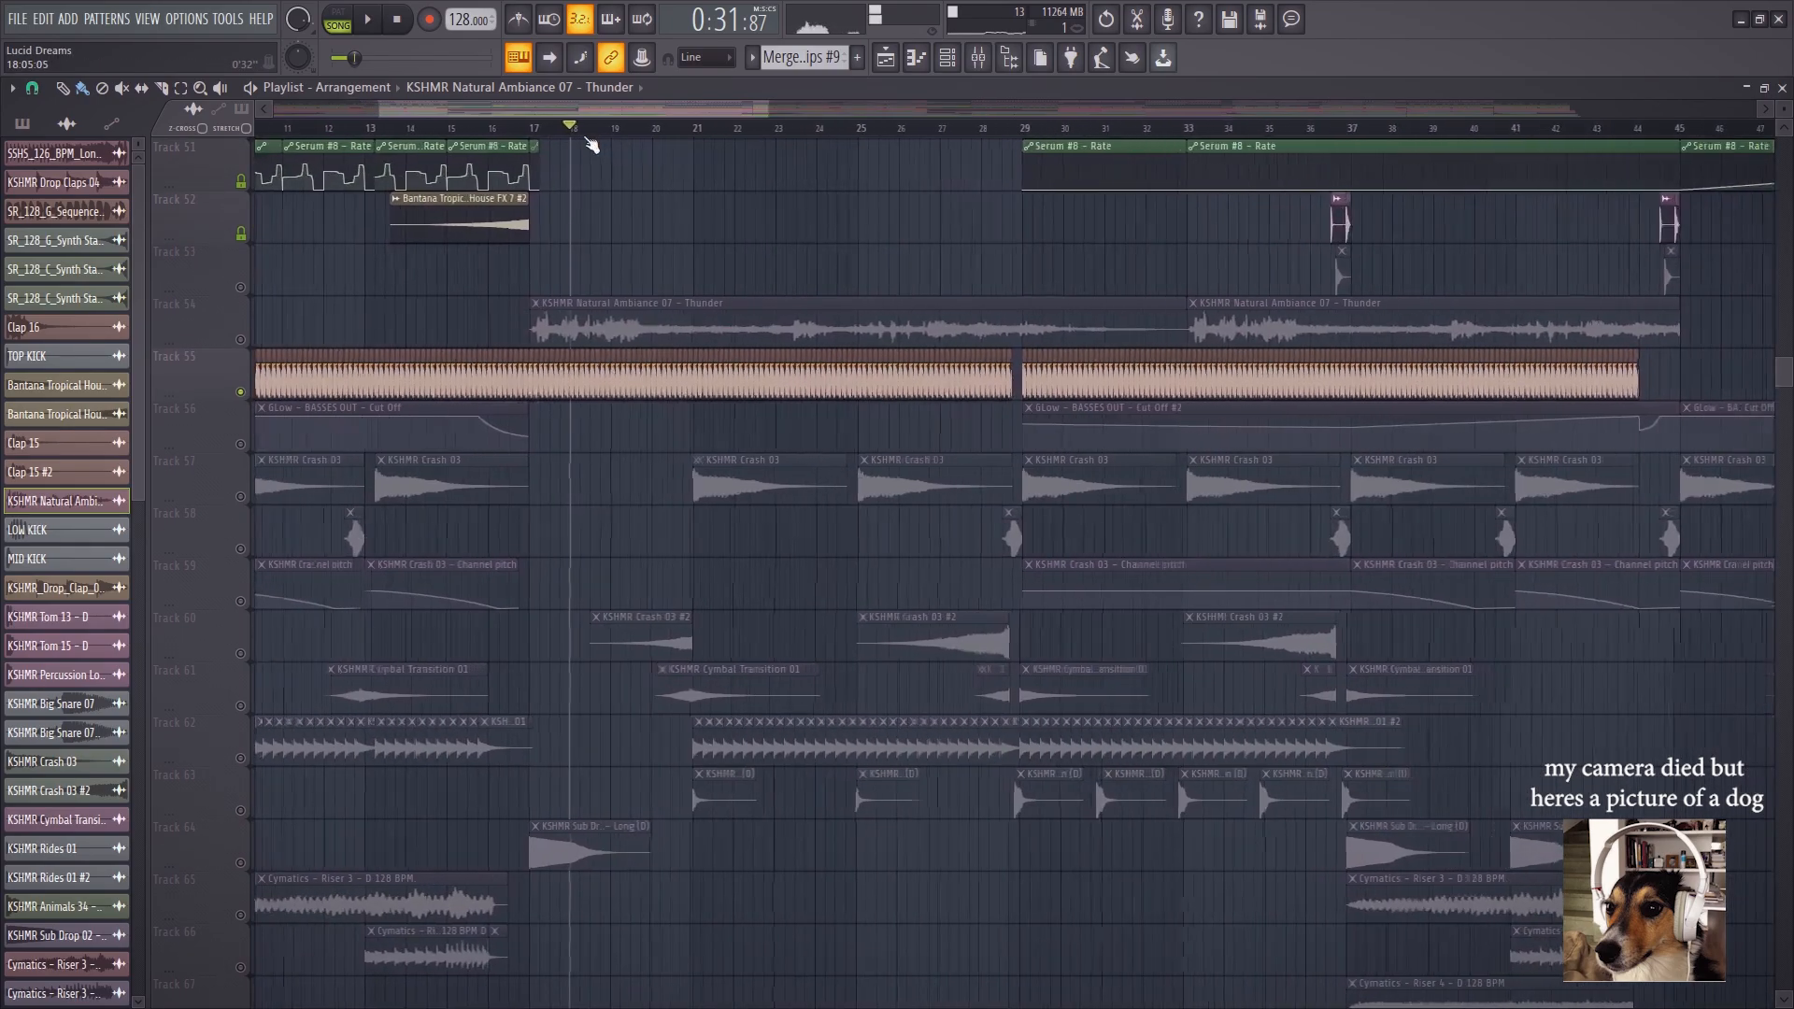
scroll(590, 138, "down", 4)
double_click(681, 389)
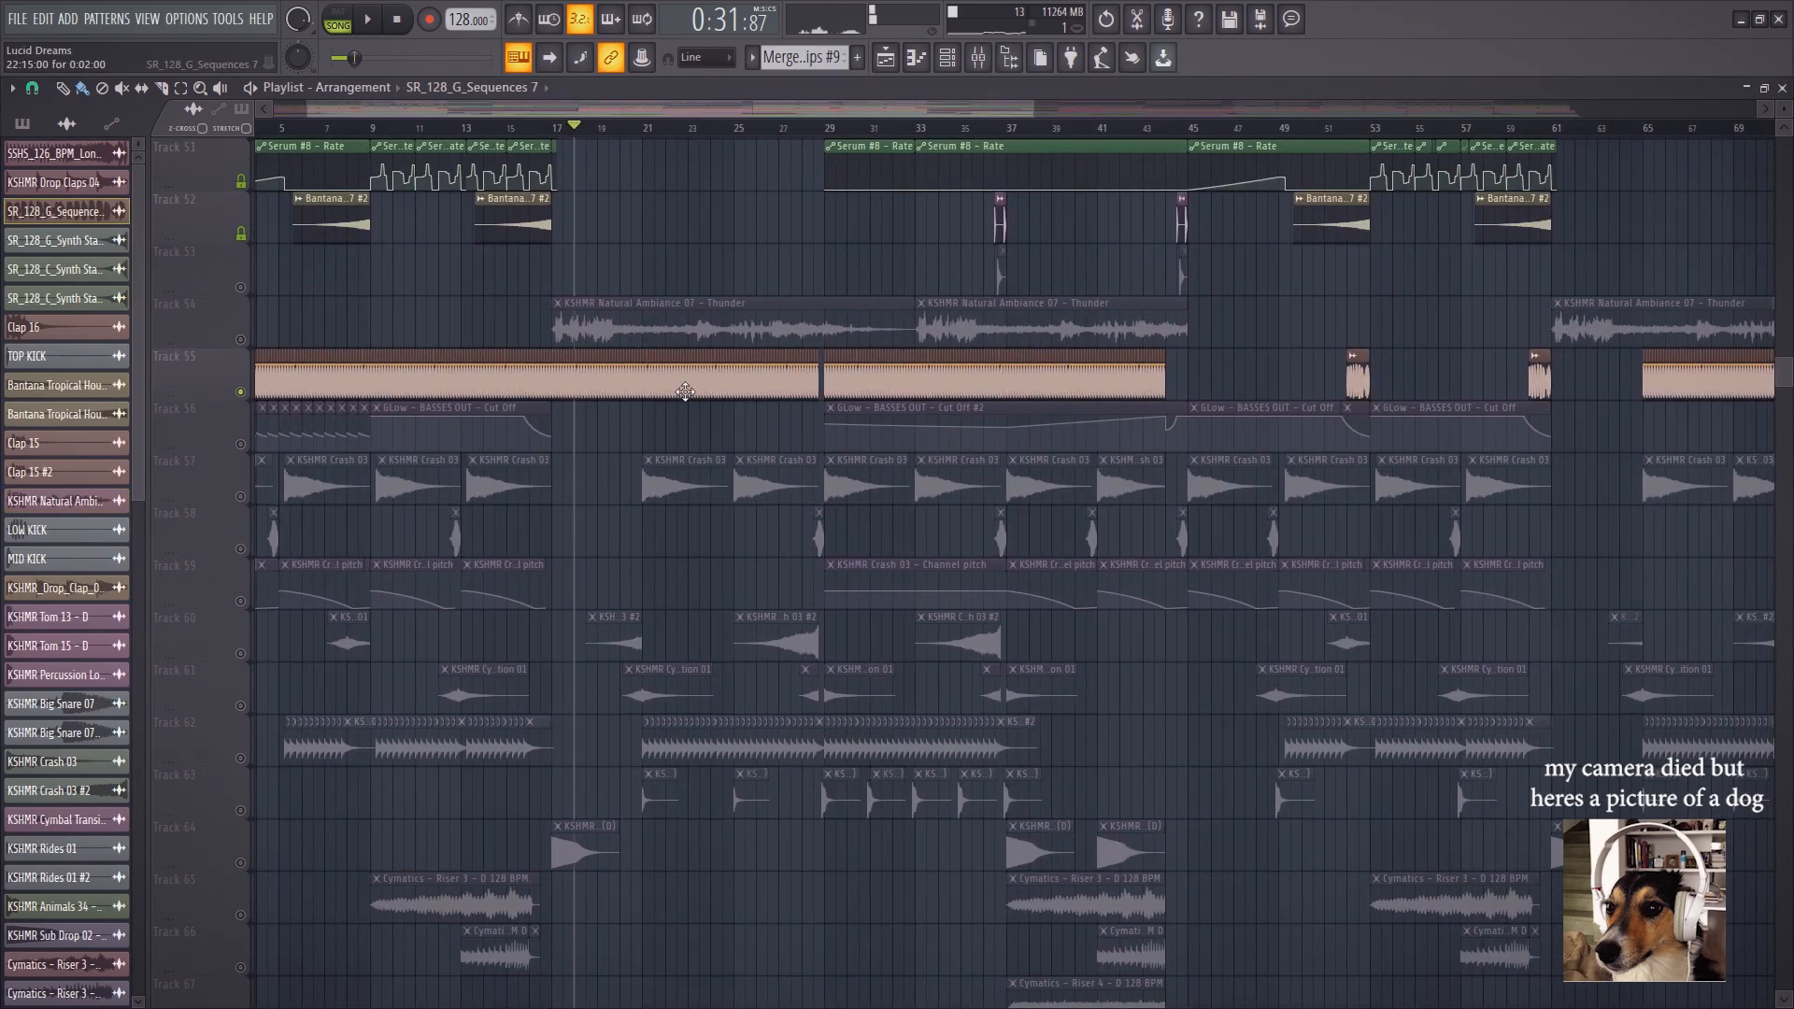
key("Escape")
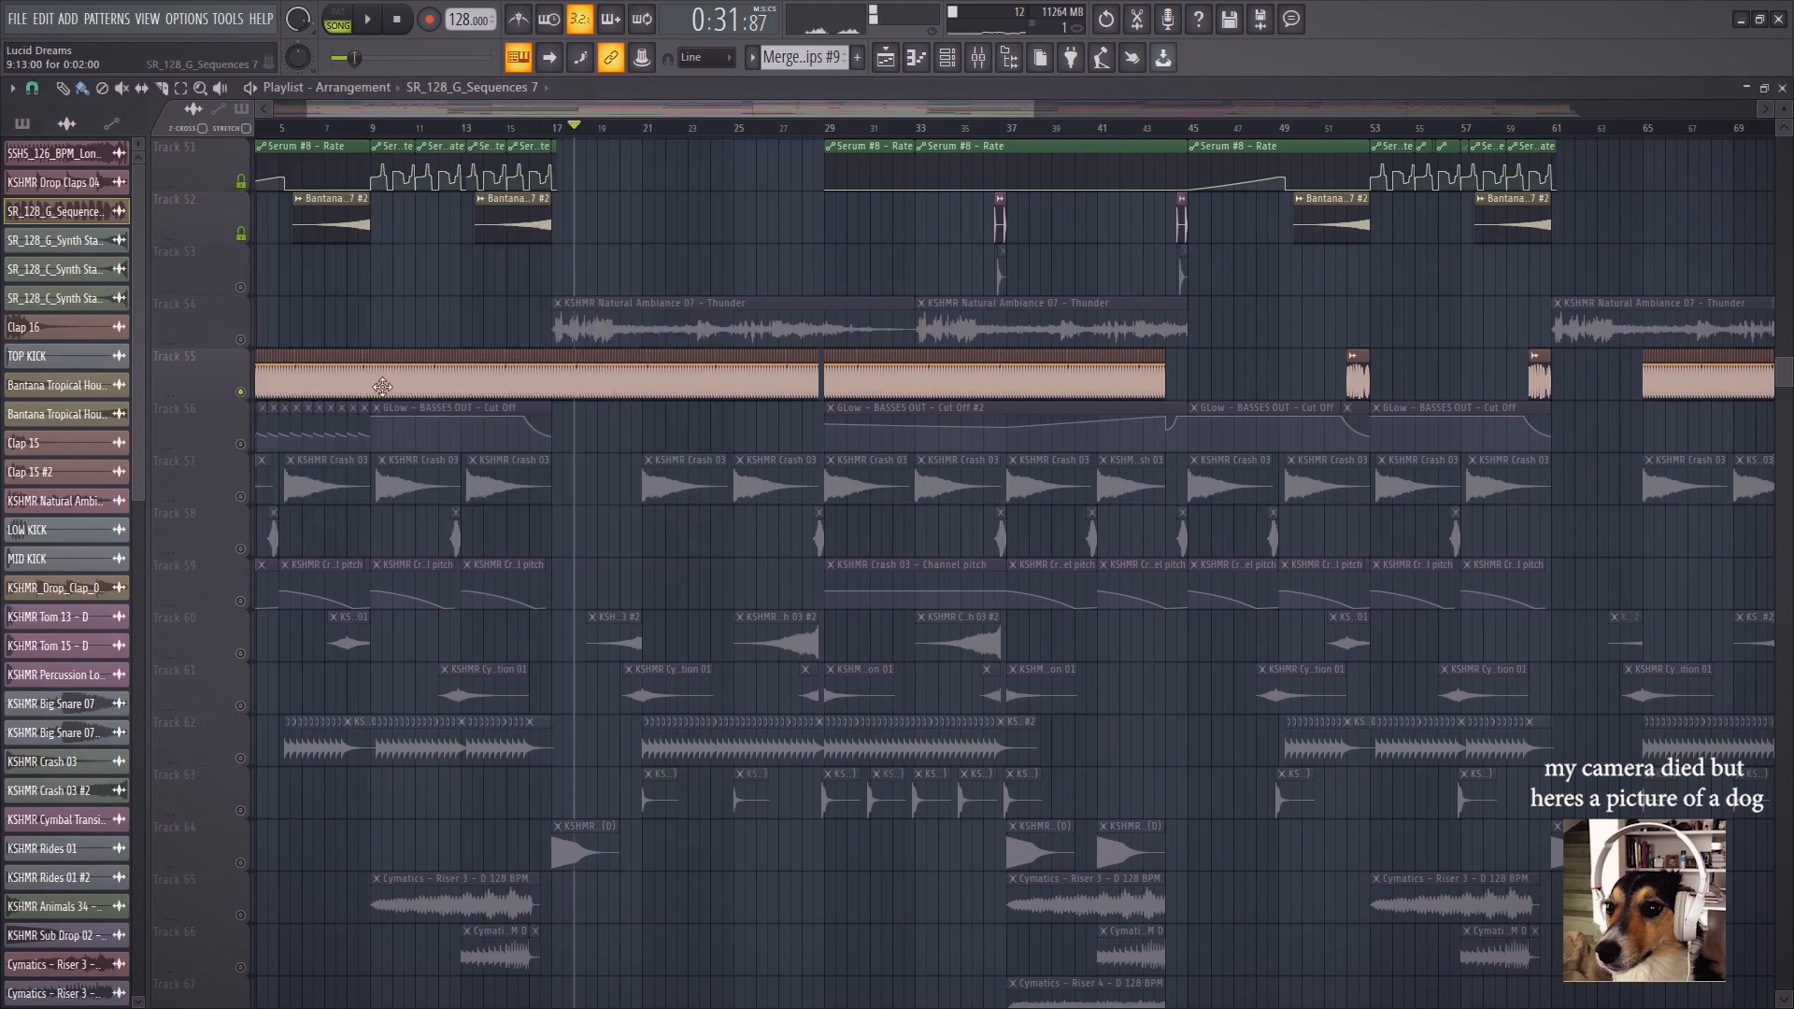
Play the soloed track 55 sequence from bar 21 and view its mixer channel with the effects chain
right_click(241, 393)
right_click(241, 392)
key("space")
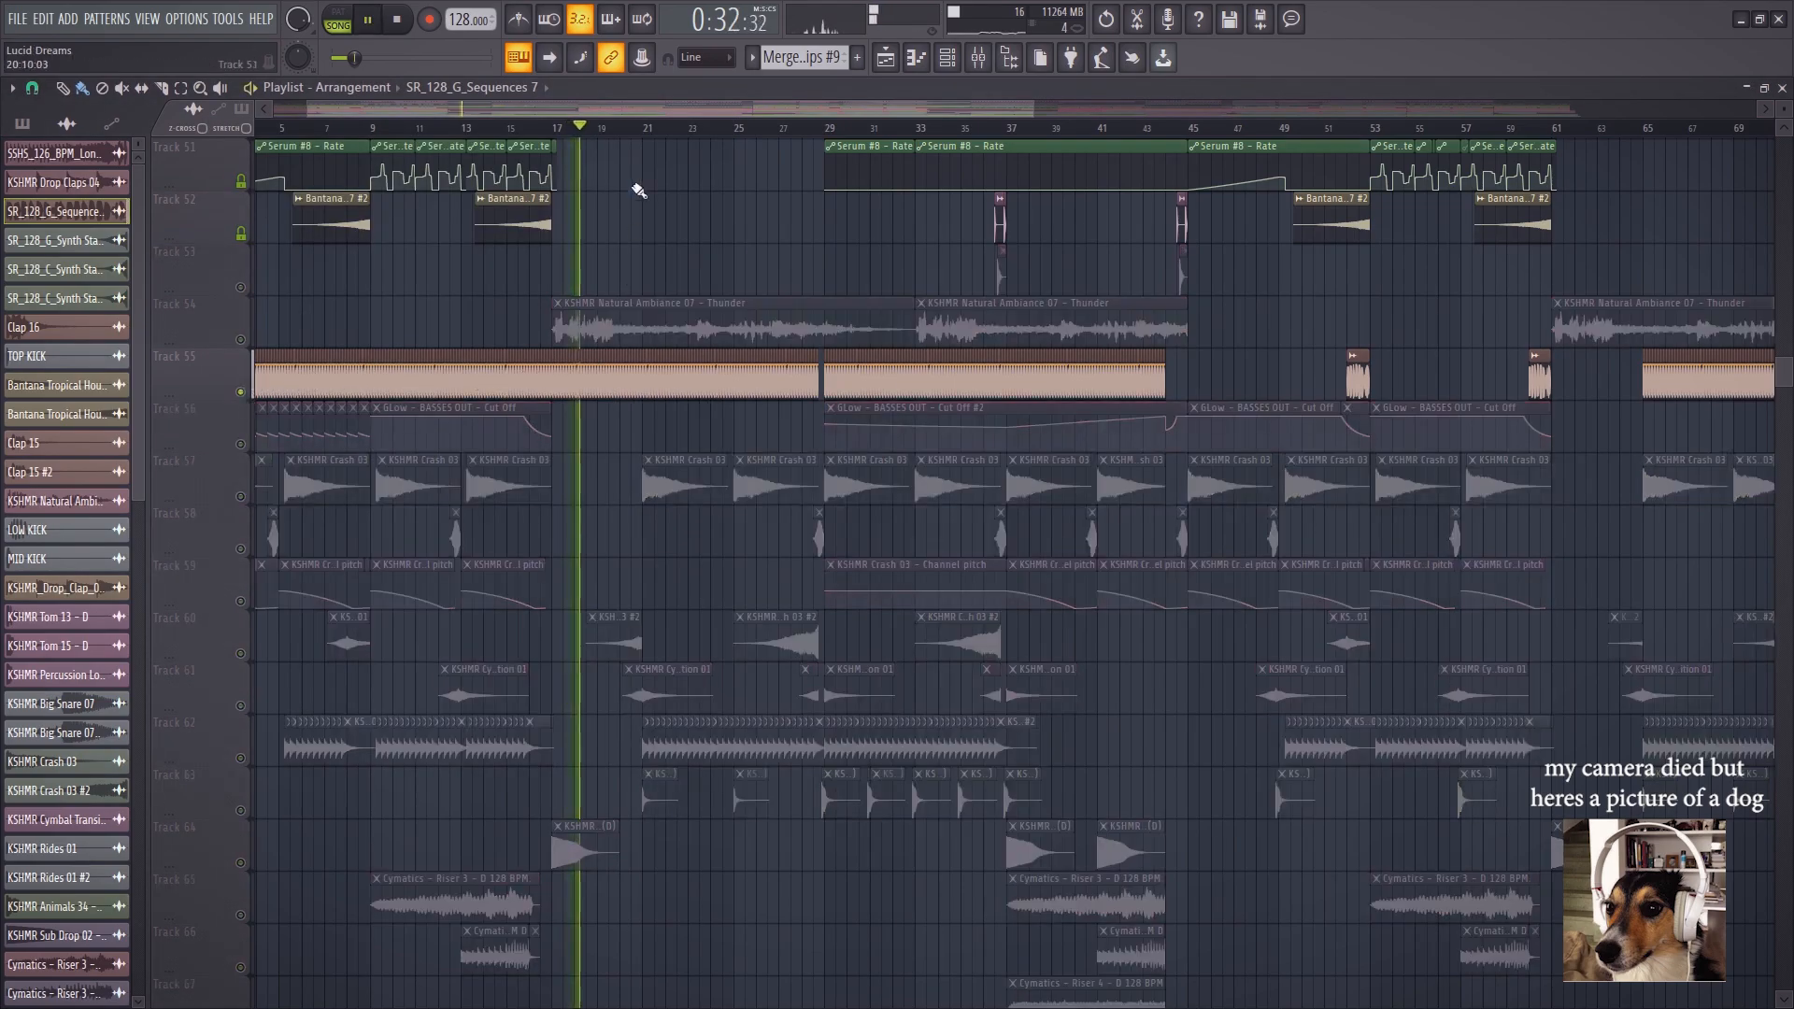
left_click(633, 128)
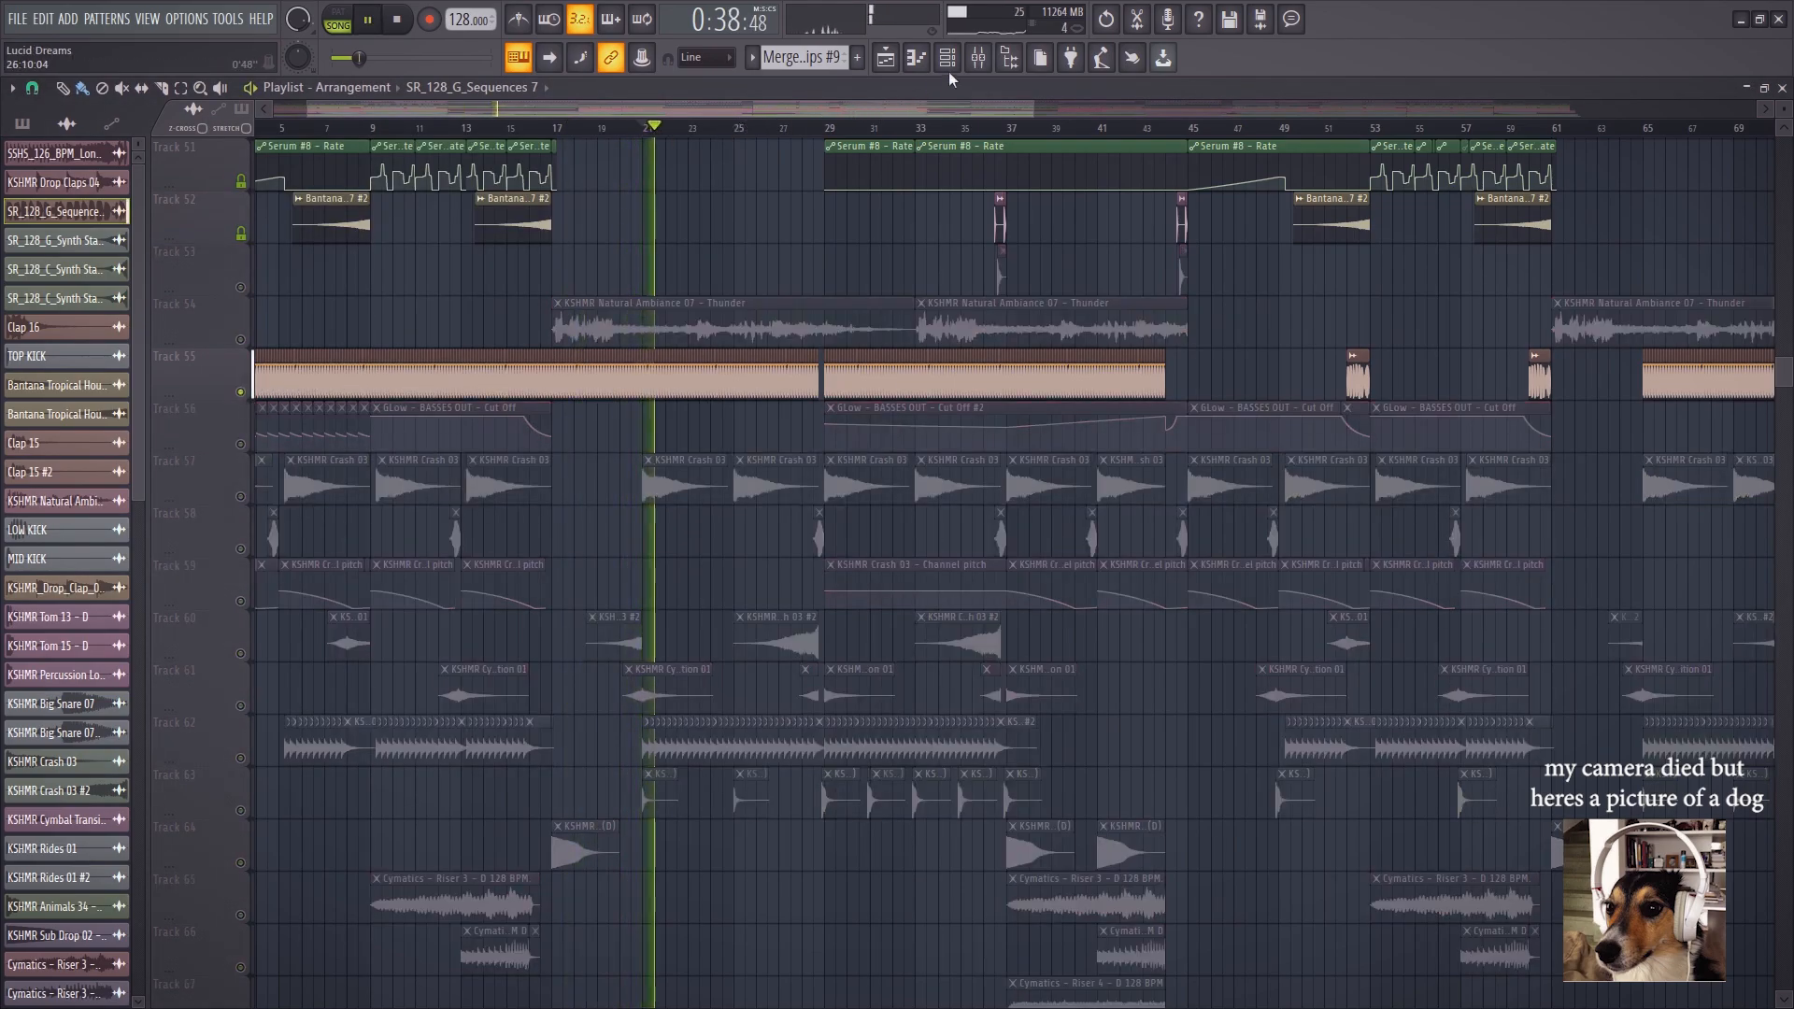
right_click(244, 445)
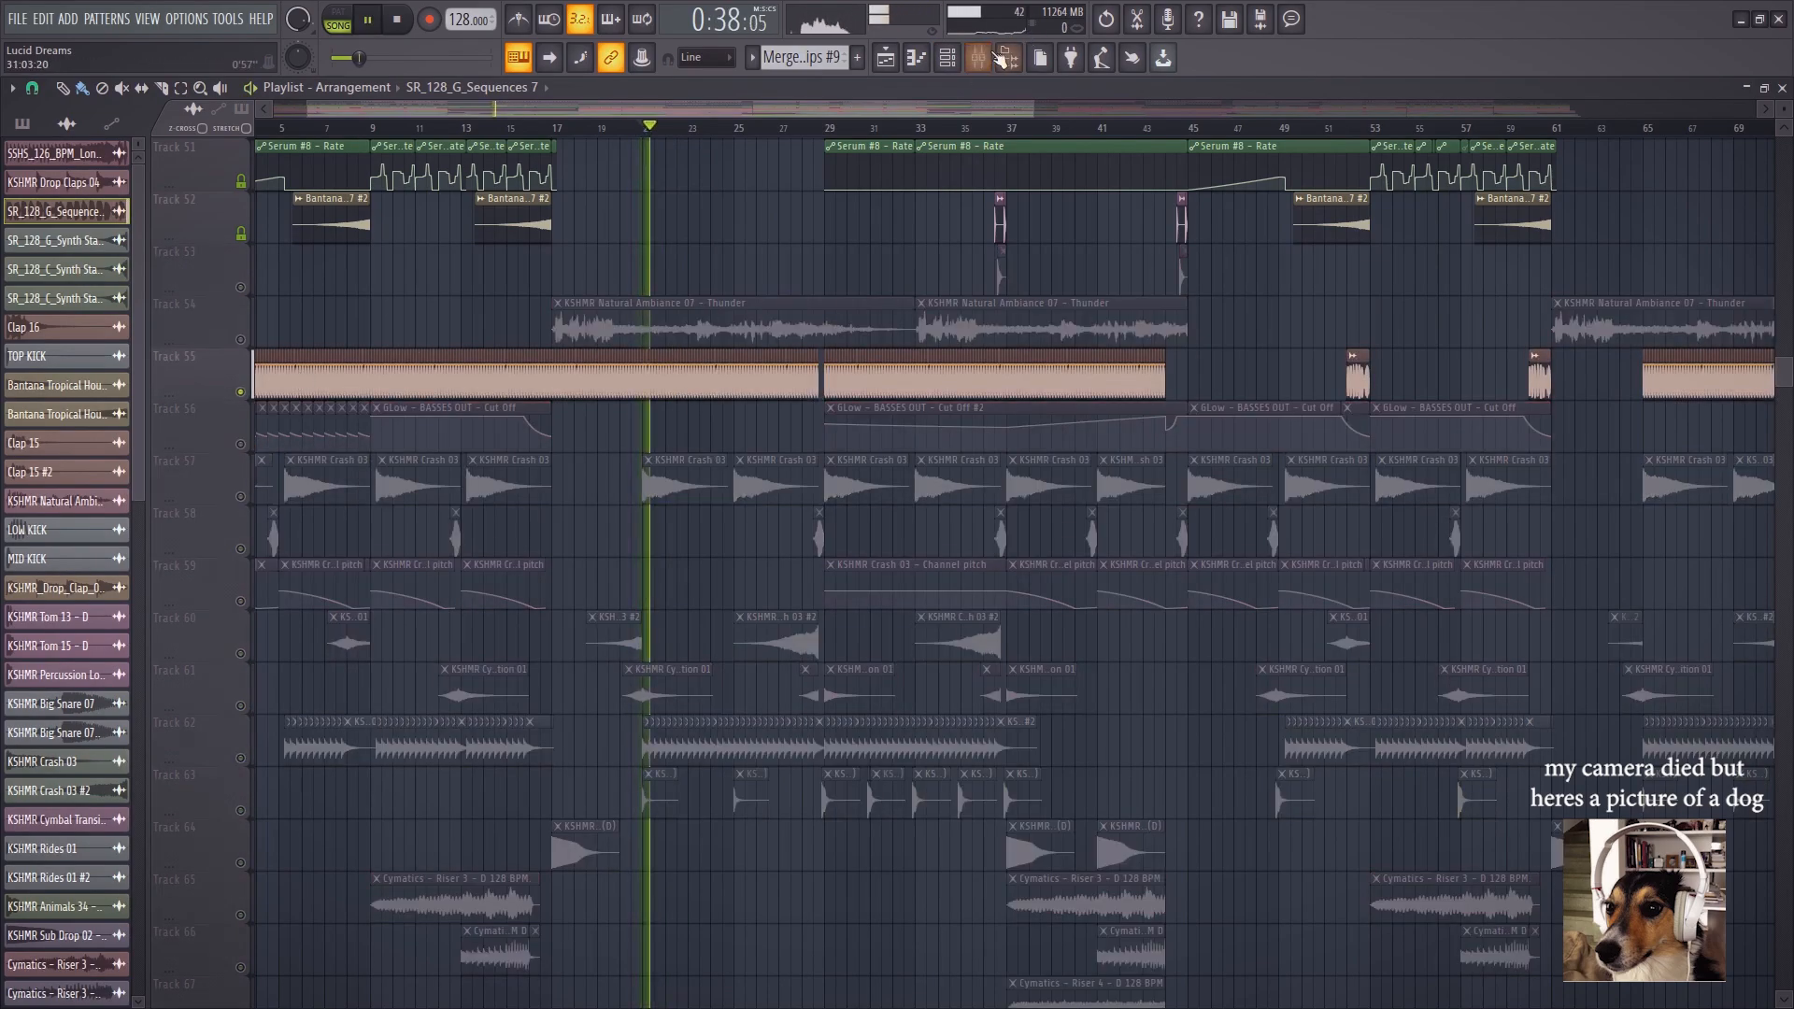
left_click(1002, 58)
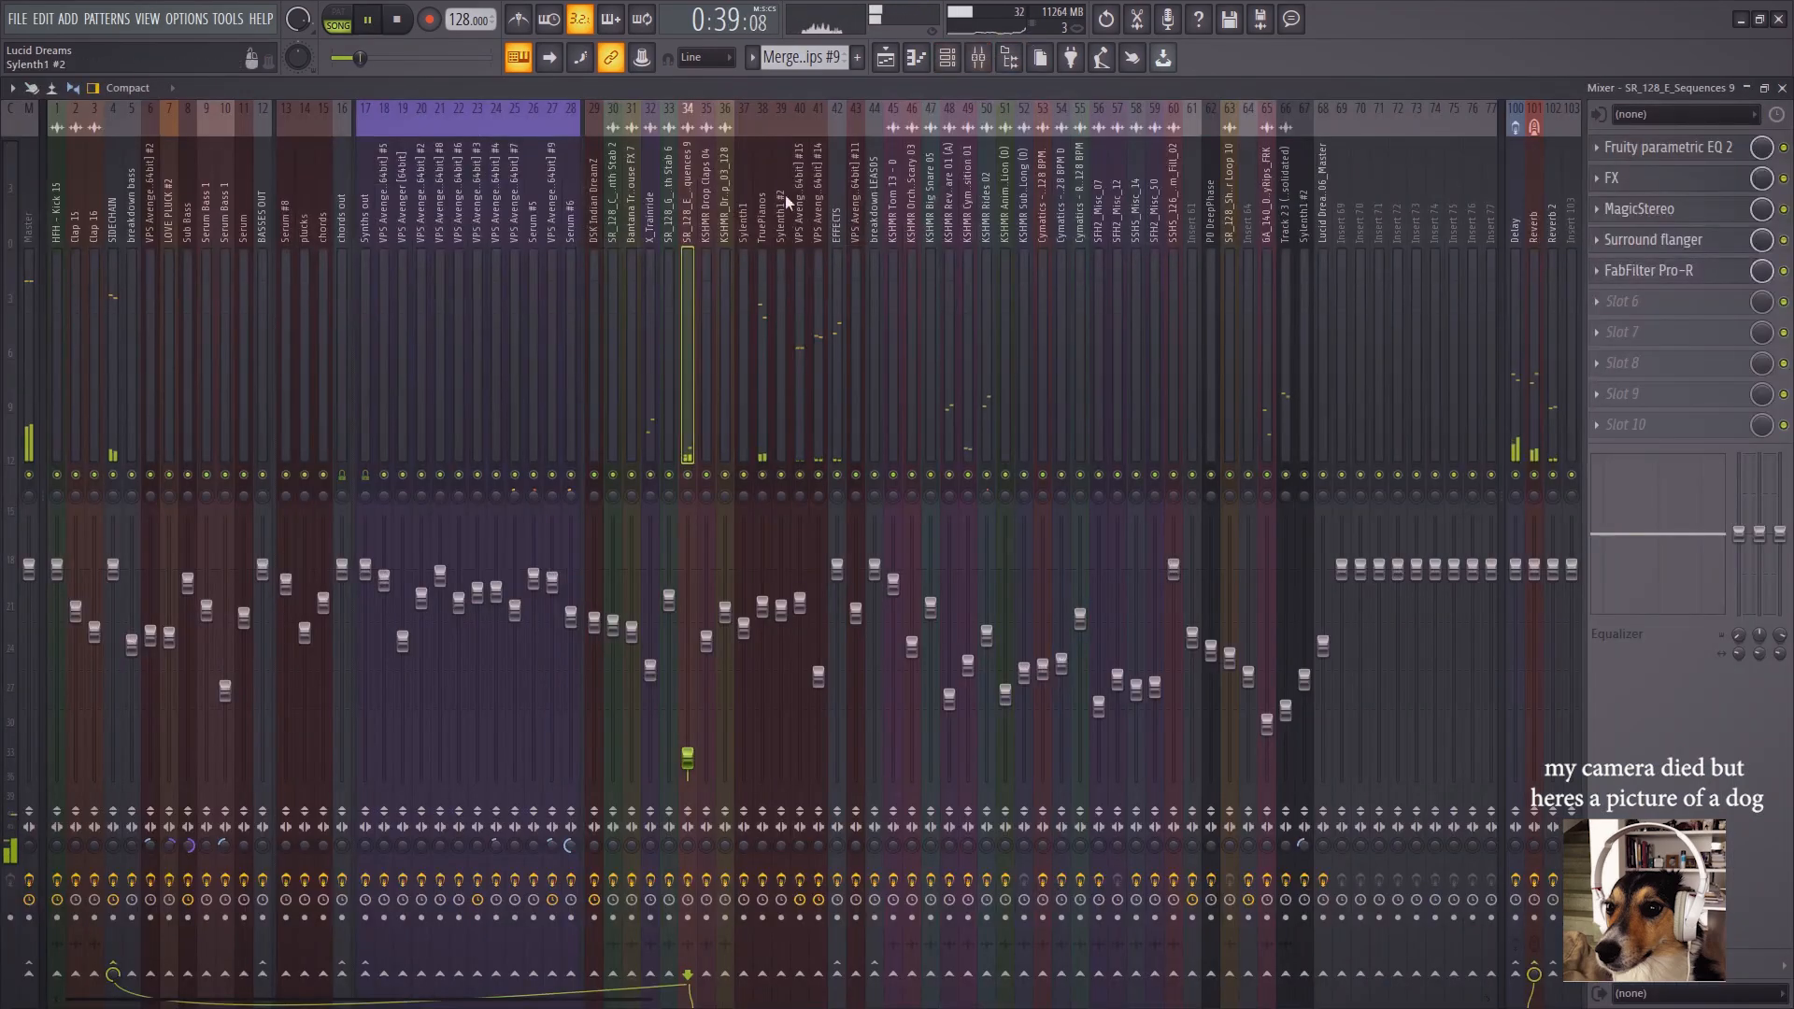
left_click(885, 58)
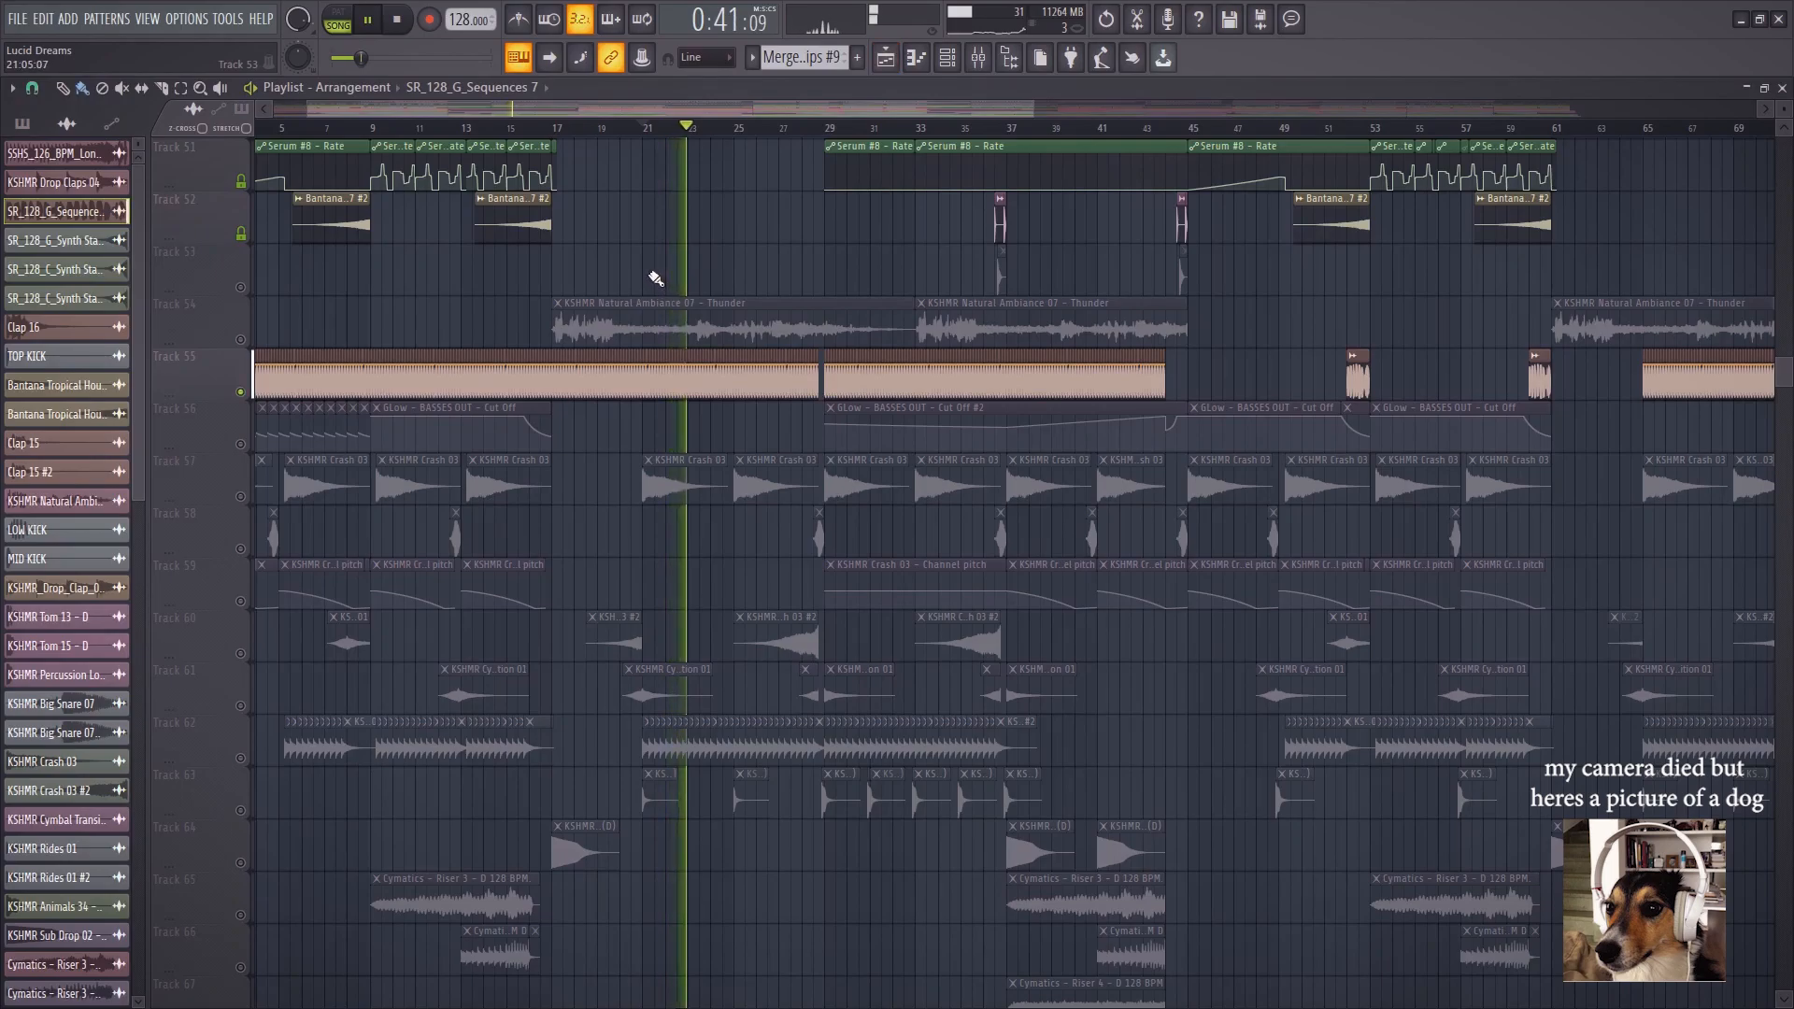
key("space")
Solo the KSHMR Crash 03 hits on track 57 and play them from bars 25 and 29
right_click(245, 497)
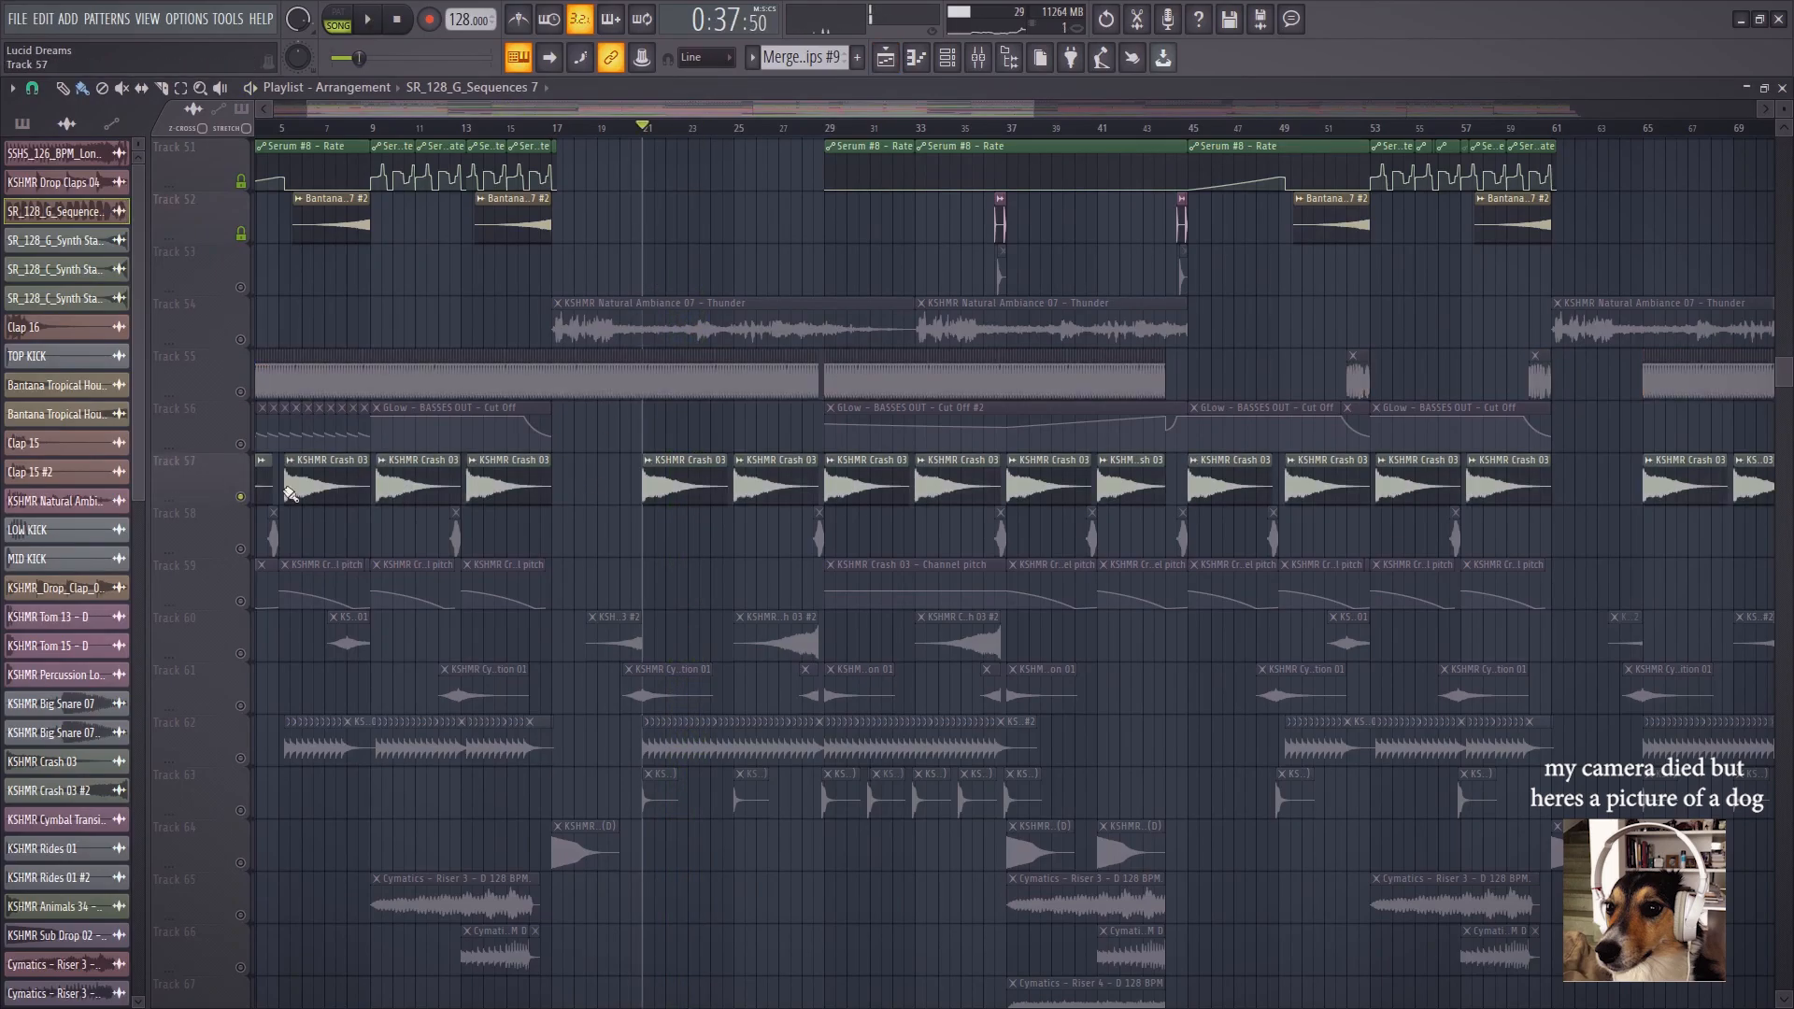
left_click(735, 129)
left_click(830, 129)
left_click_drag(874, 512, 941, 396)
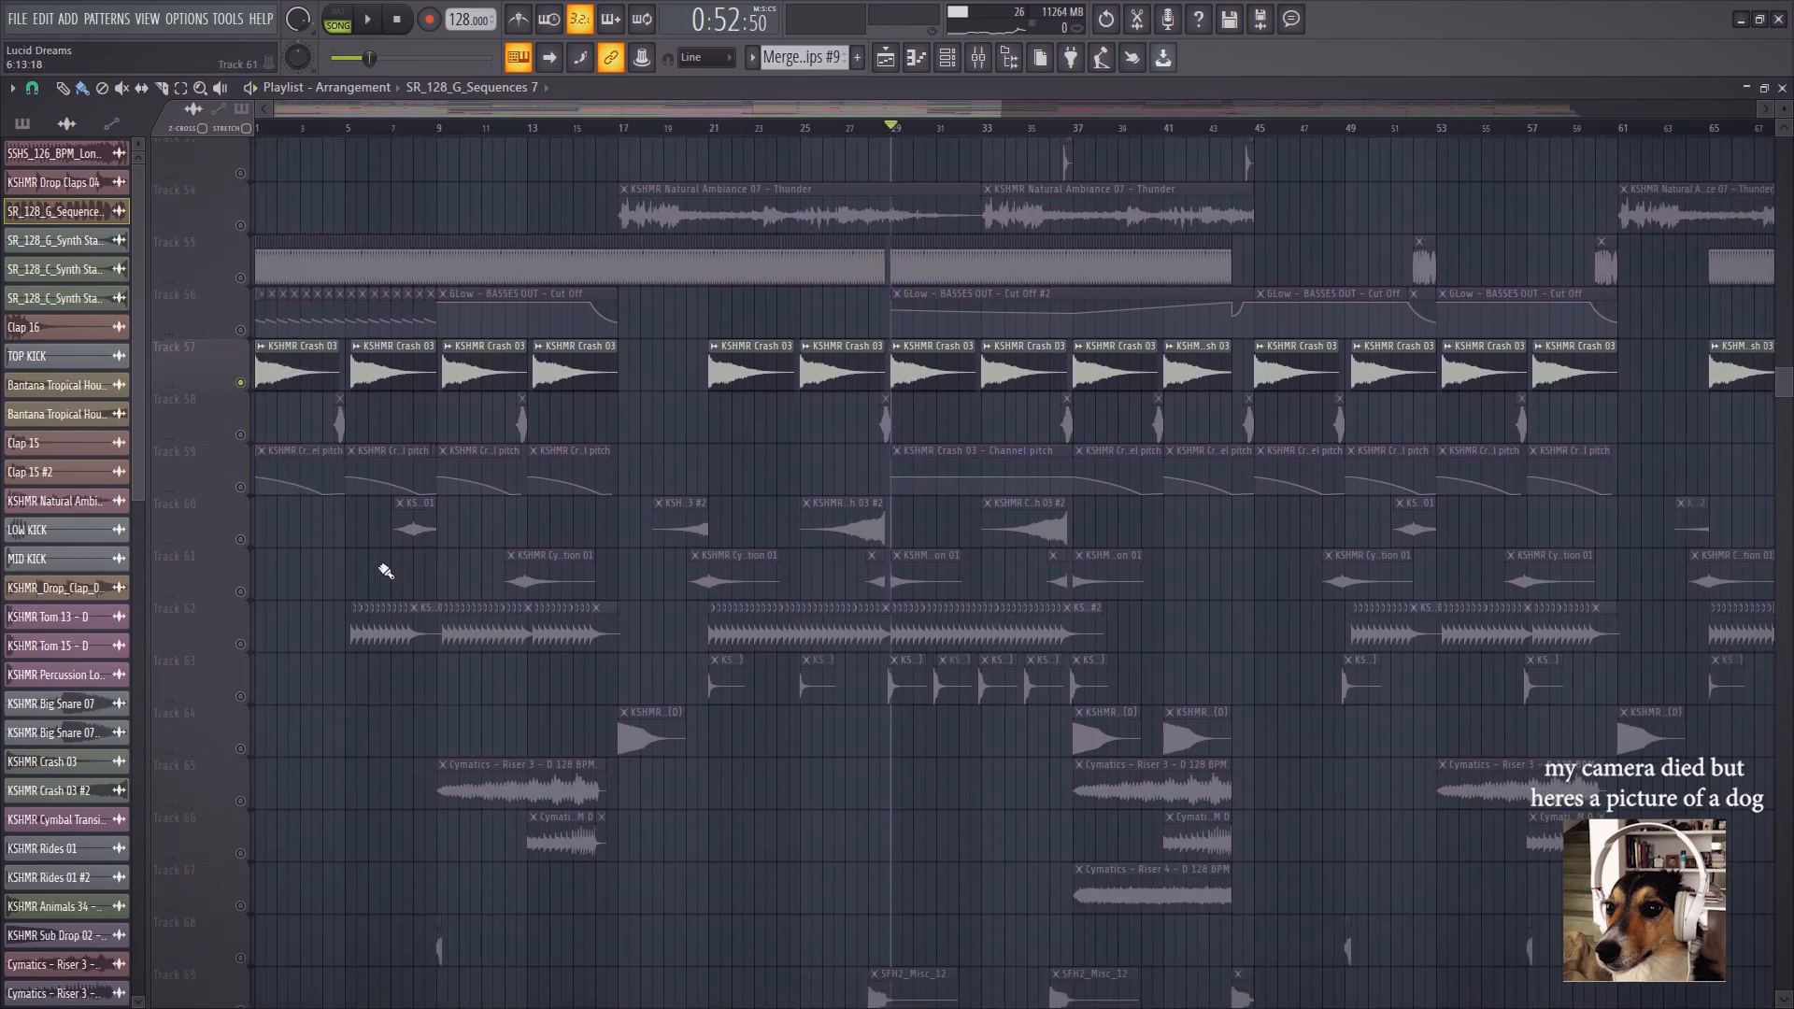
Add the cymbal transitions on track 61 to the solo and play from bars 21 and 25
left_click(241, 590)
left_click(715, 128)
left_click(813, 128)
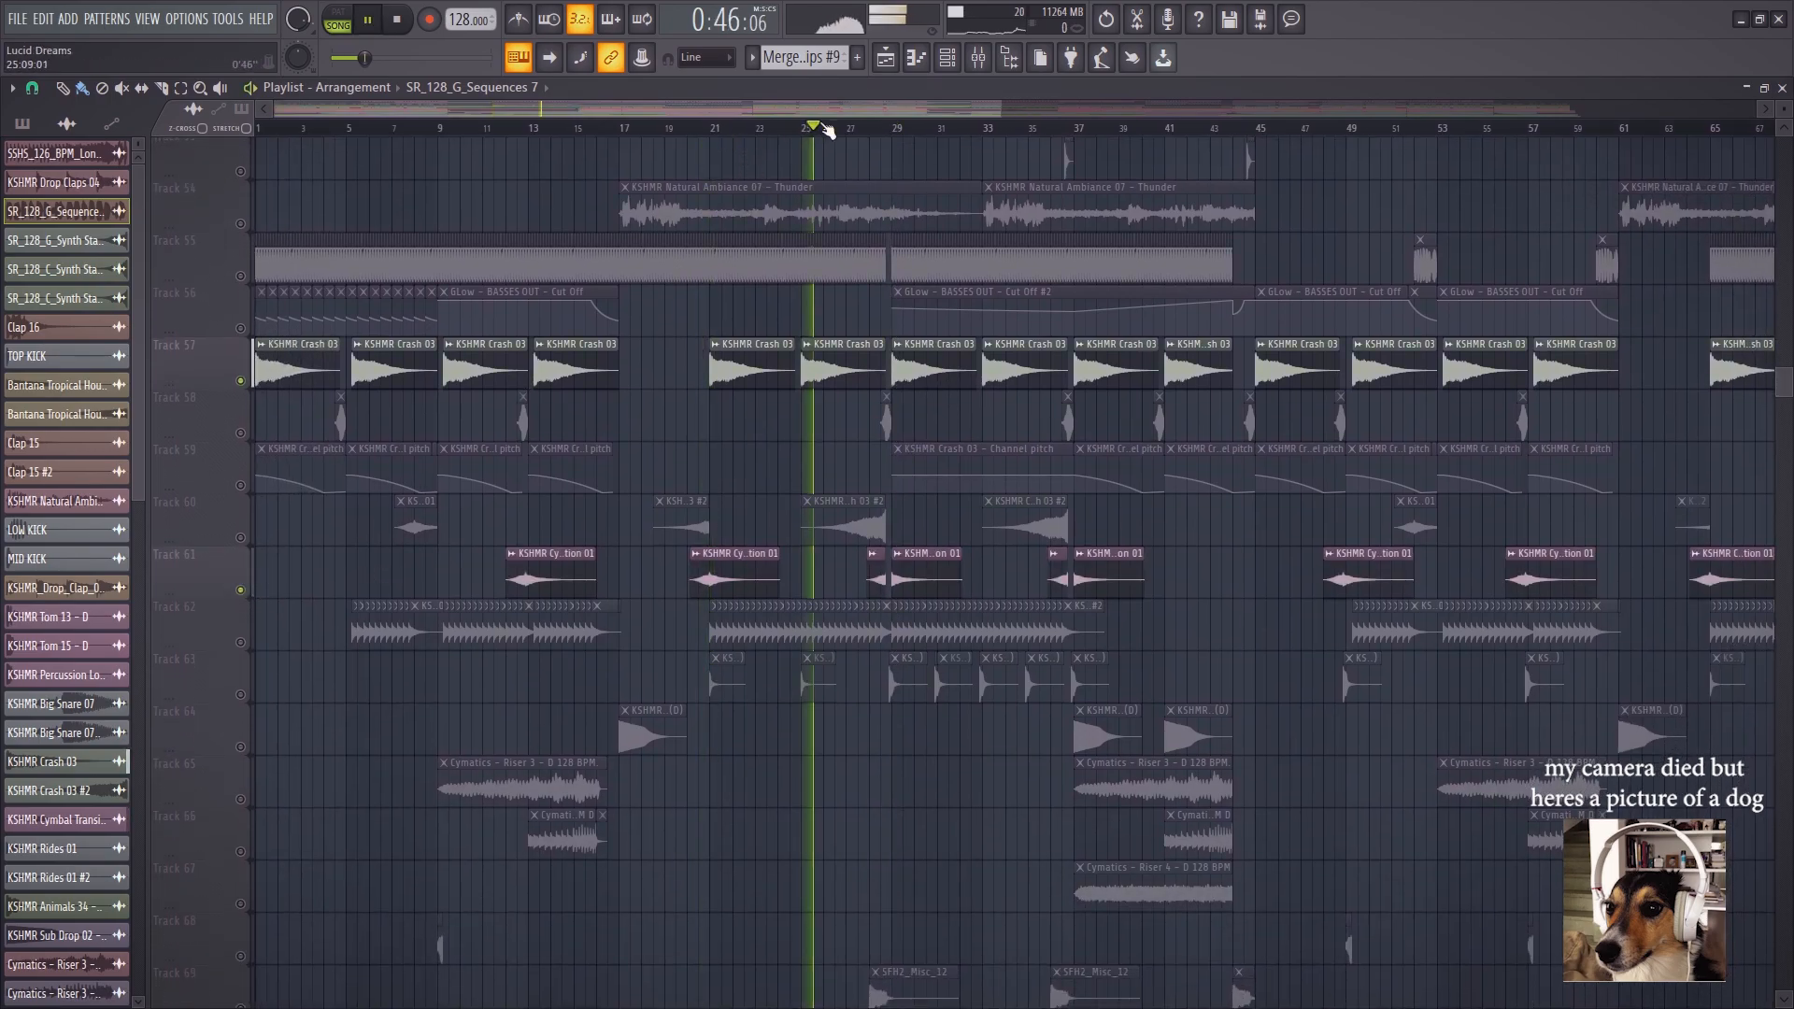
Add the track 60 crashes and track 62 rides to the solo and inspect the KSHMR Rides 01 #2 sample
left_click(243, 538)
scroll(271, 579, "down", 1)
left_click(240, 591)
double_click(734, 575)
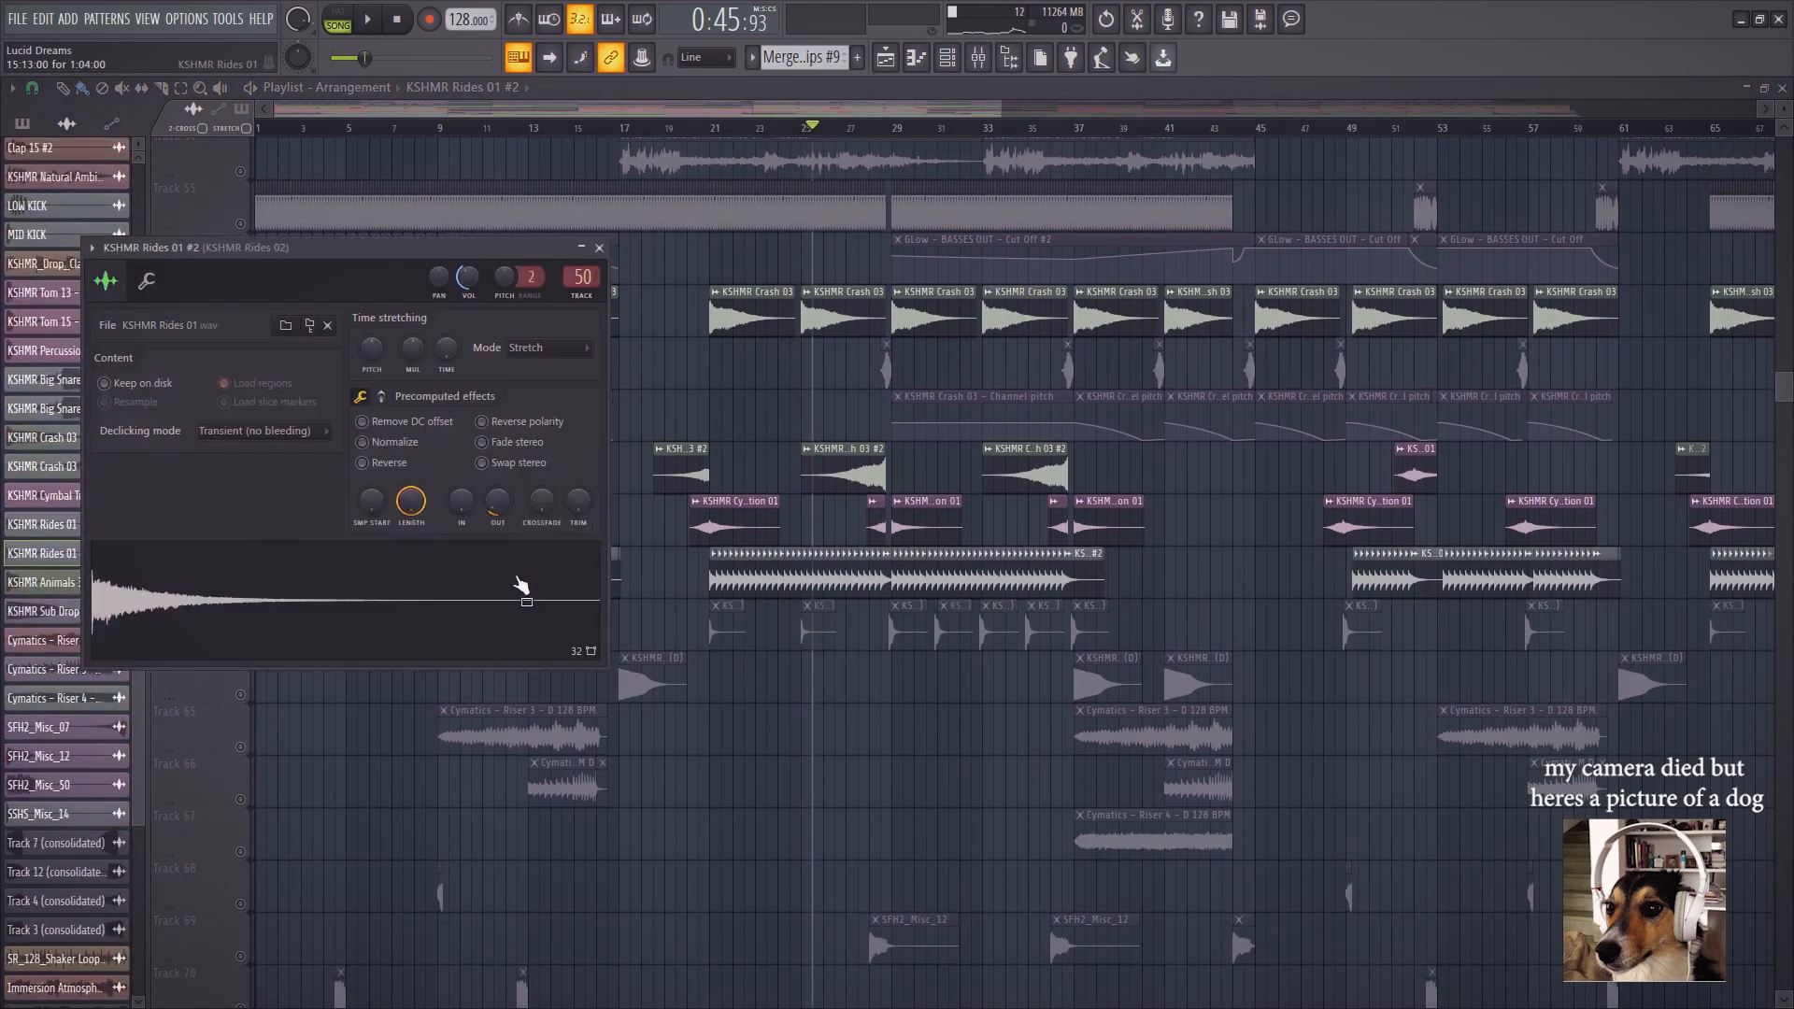
key("space")
key("Escape")
Add the track 63 hits to the solo and play them at bars 21, 25, 29 and 31
scroll(676, 539, "down", 2)
scroll(675, 539, "down", 1)
left_click(240, 486)
key("space")
key("space")
left_click(718, 129)
left_click(813, 131)
left_click(897, 131)
left_click(943, 131)
Enable the SFH2_Misc_12 hits on track 69 and play the one at bar 28
scroll(813, 565, "down", 6)
left_click(242, 538)
key("space")
key("space")
left_click(871, 129)
scroll(681, 529, "down", 3)
scroll(472, 654, "down", 4)
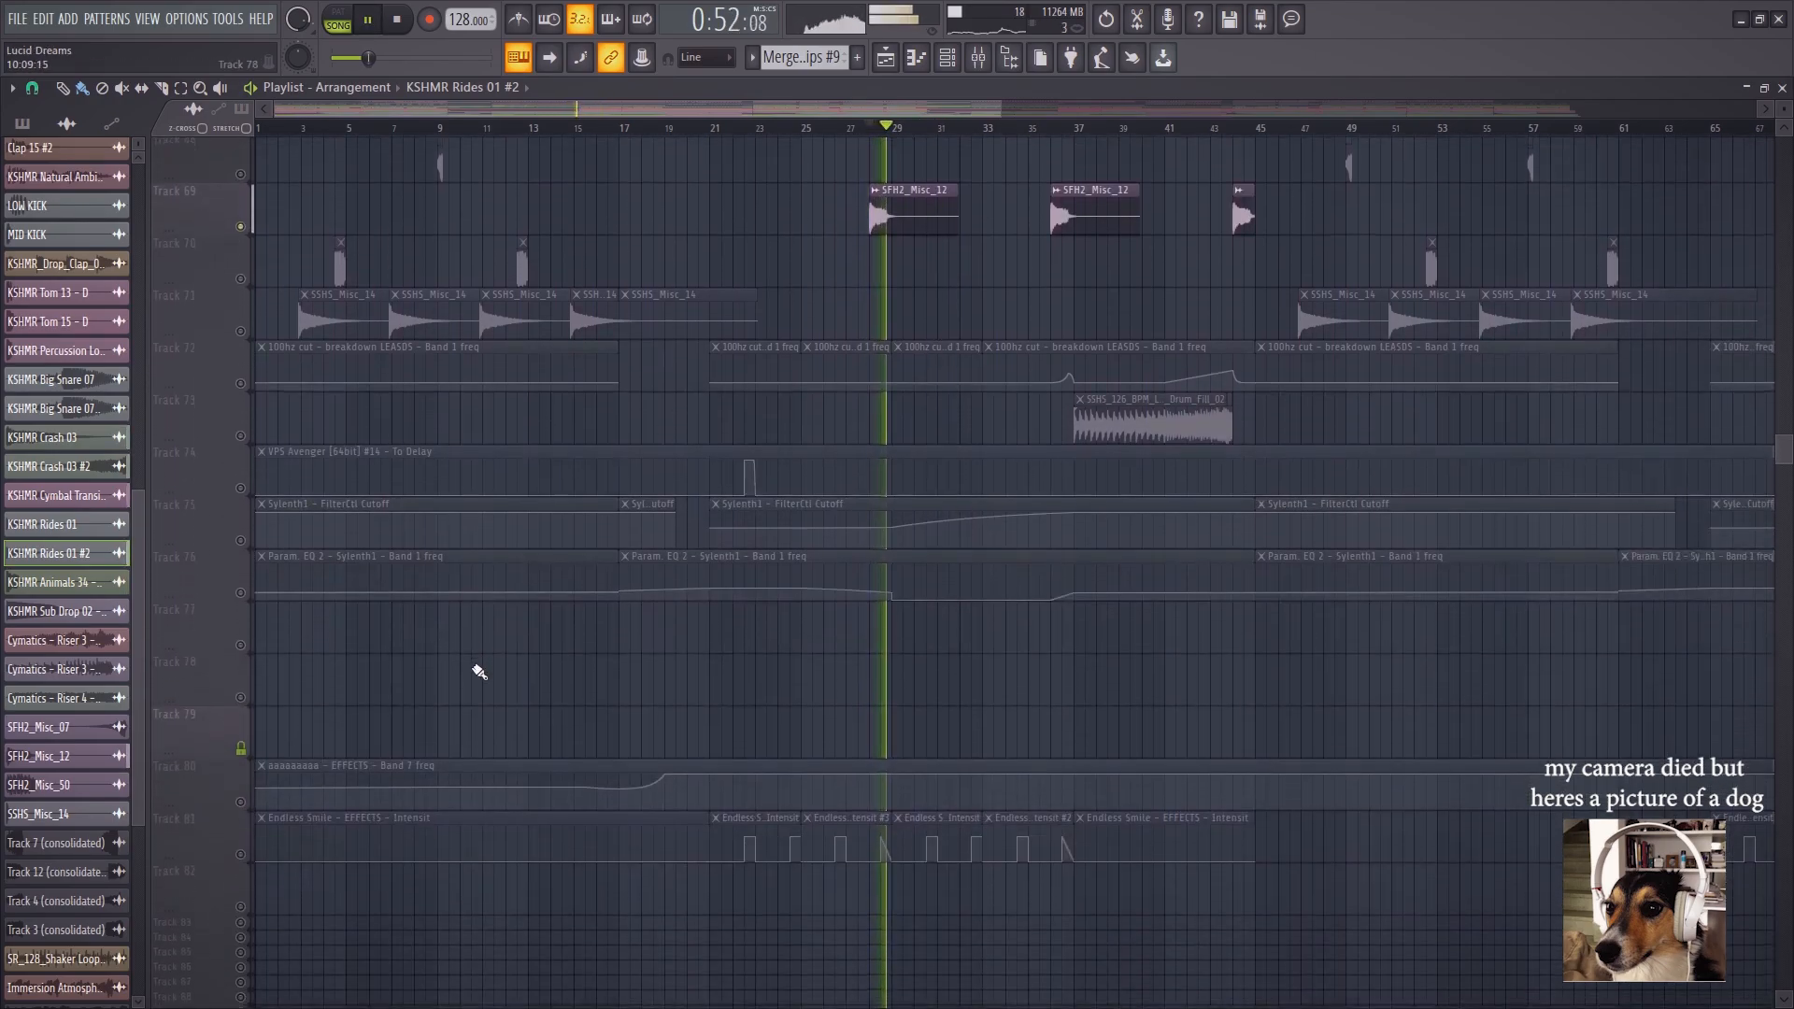
key("space")
Point out the Endless Smile intensity automation on track 81, restore all tracks and play the full mix from around bar 22
left_click(242, 800)
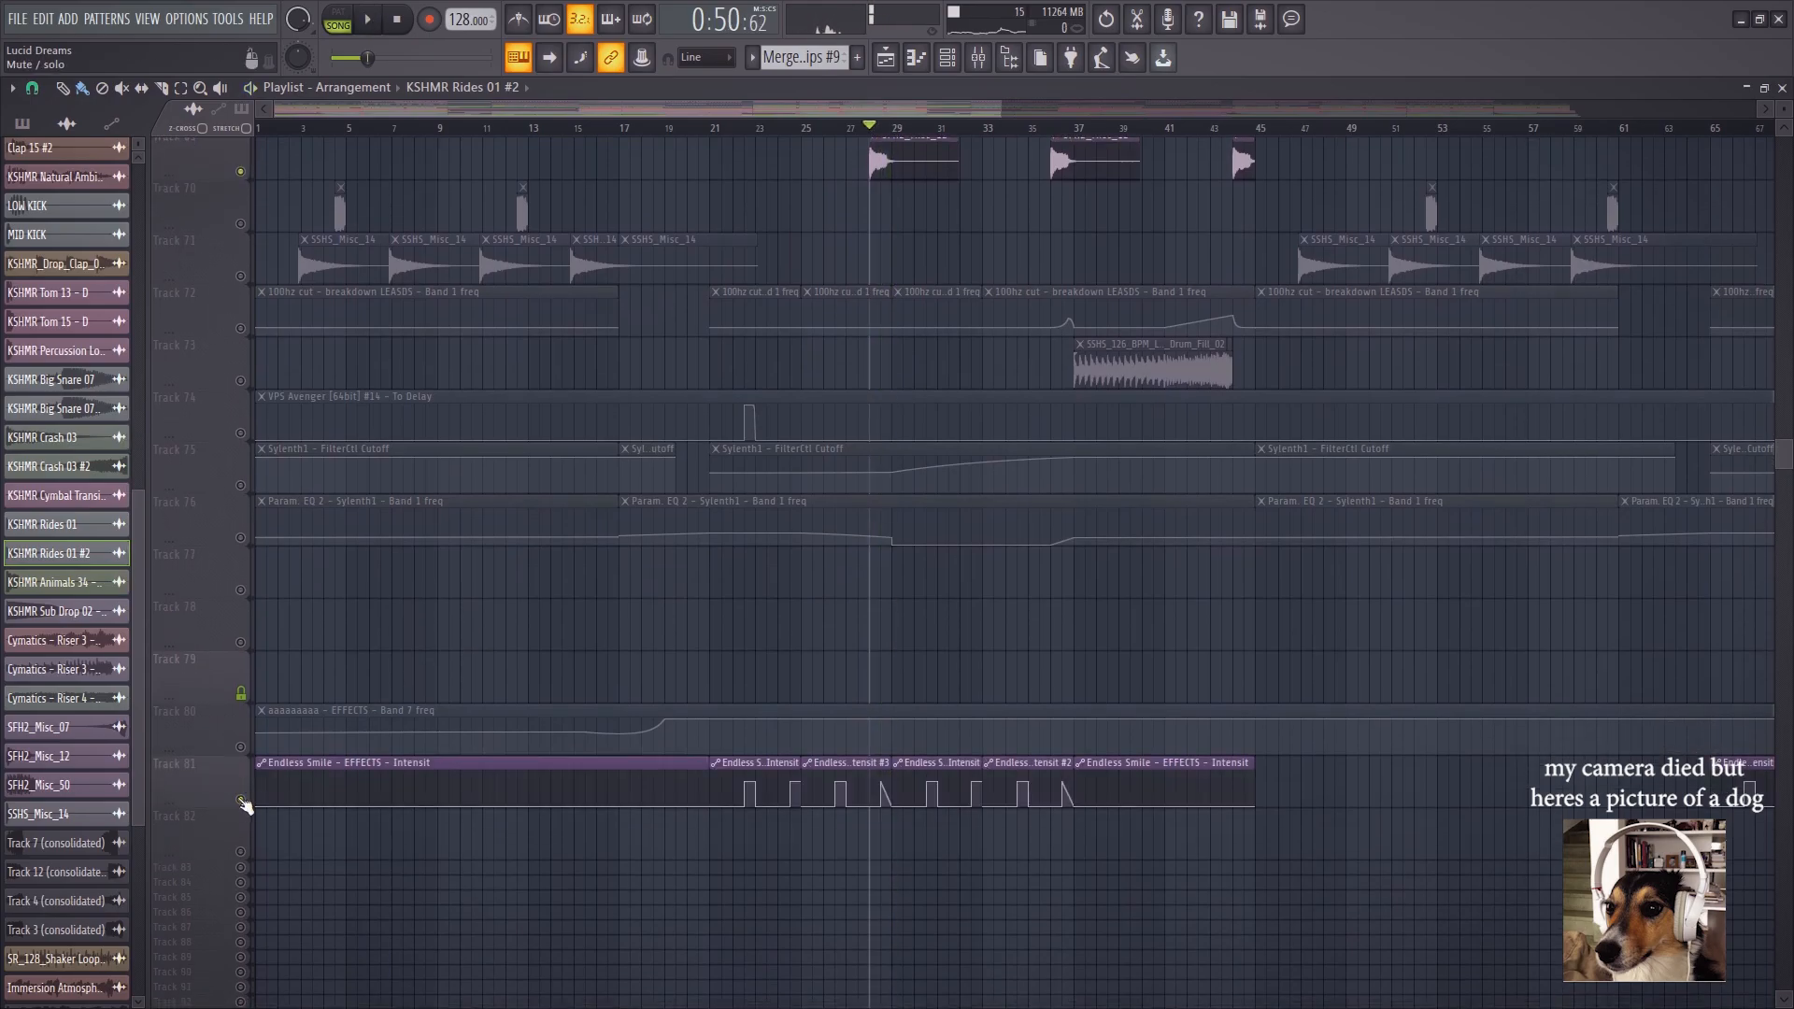
right_click(242, 800)
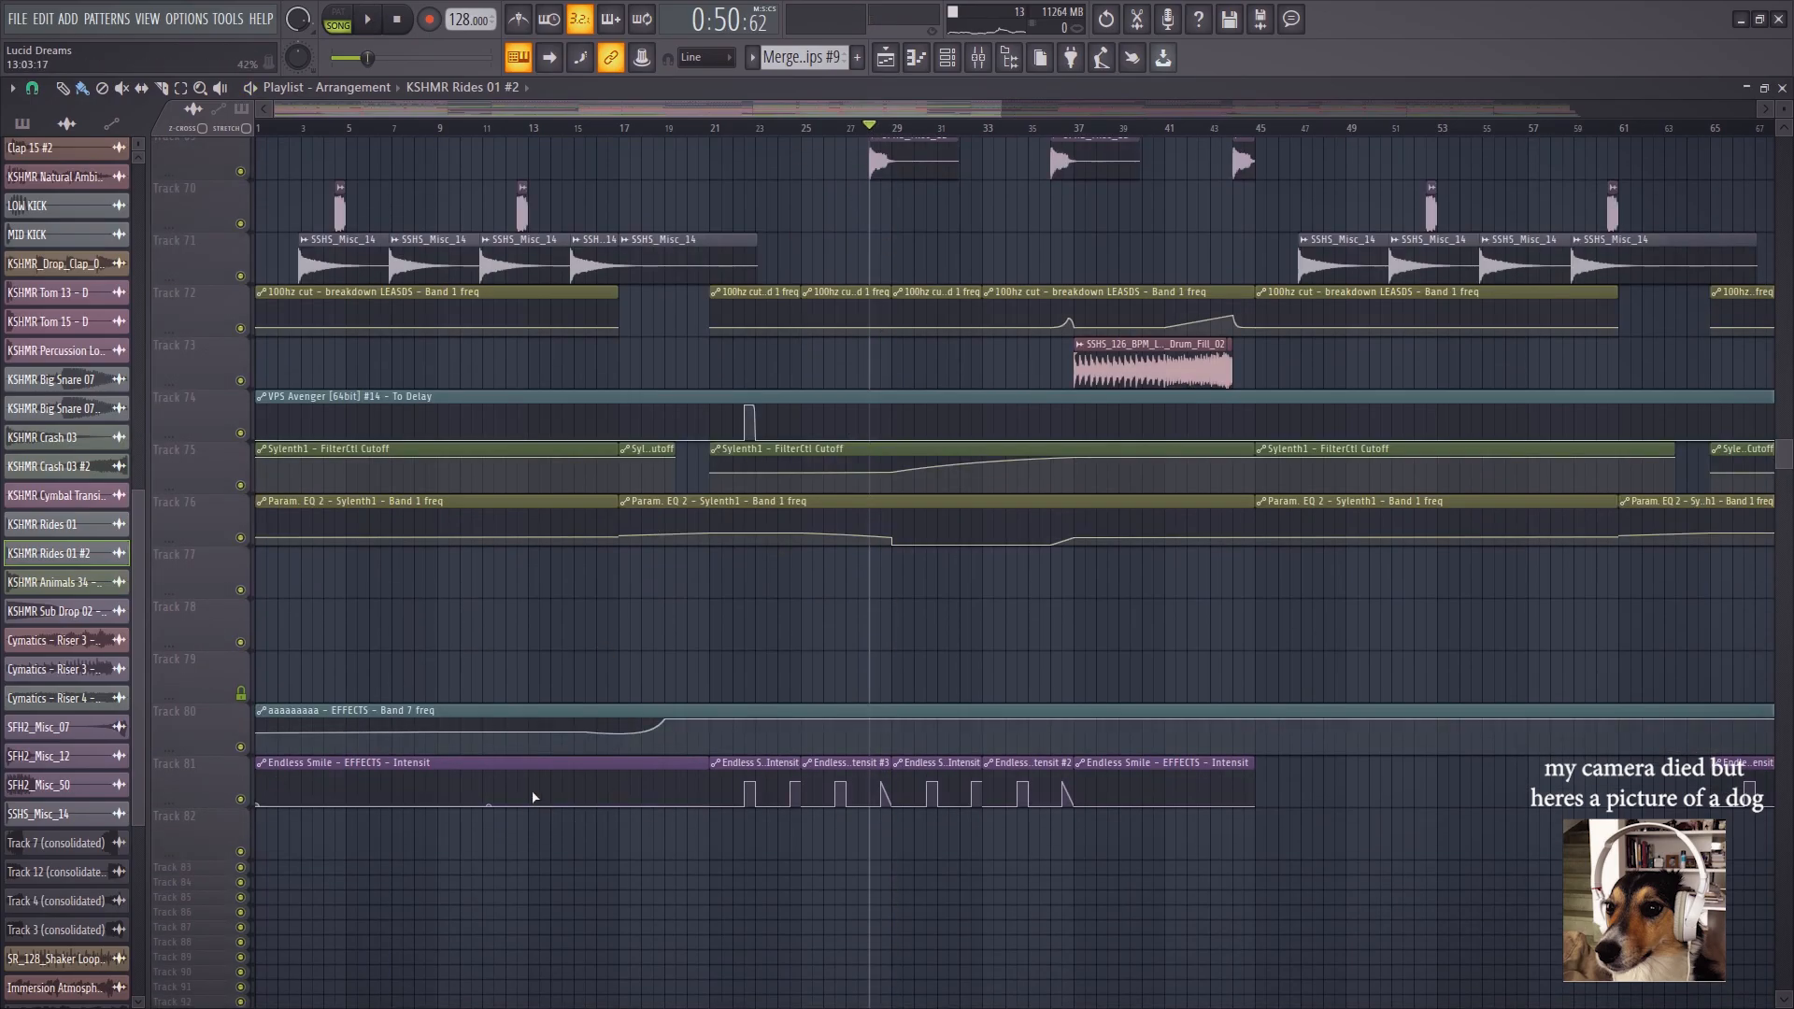
scroll(589, 785, "down", 1)
left_click(727, 138)
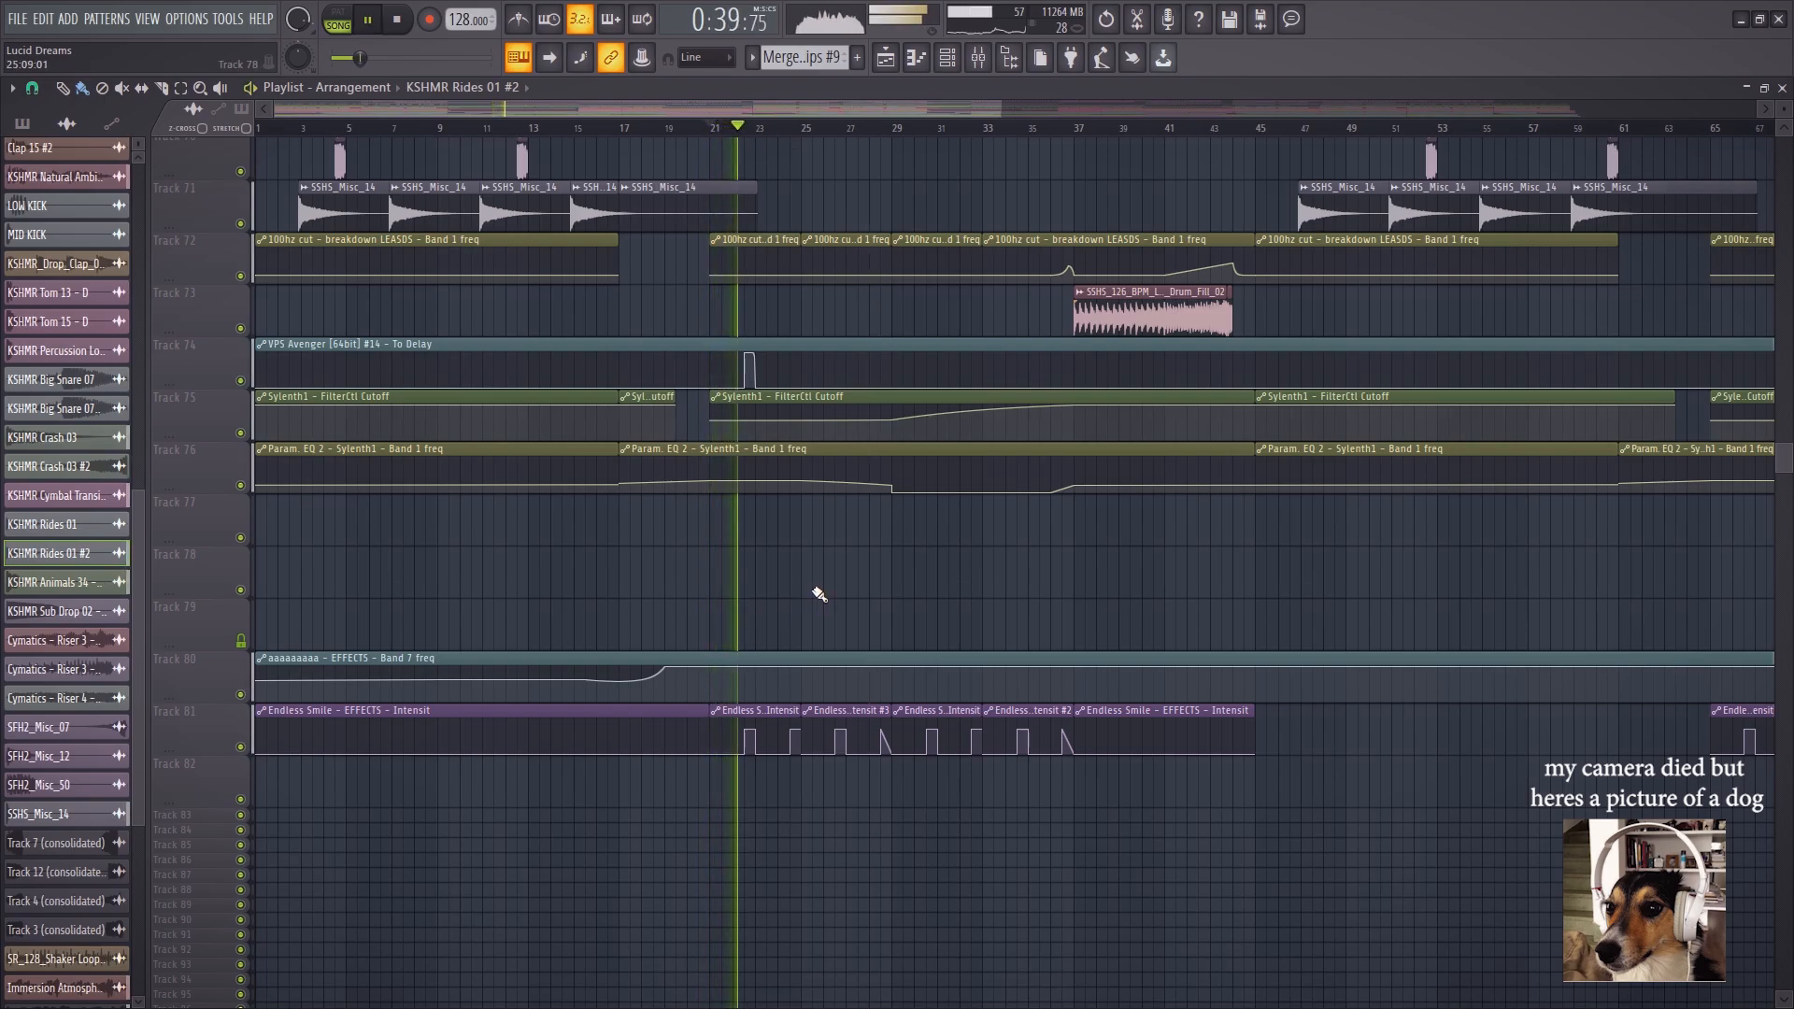
key("space")
Play the full mix from bar 21 while looking over the layers from track 81 up to track 18
left_click(902, 131)
left_click(712, 131)
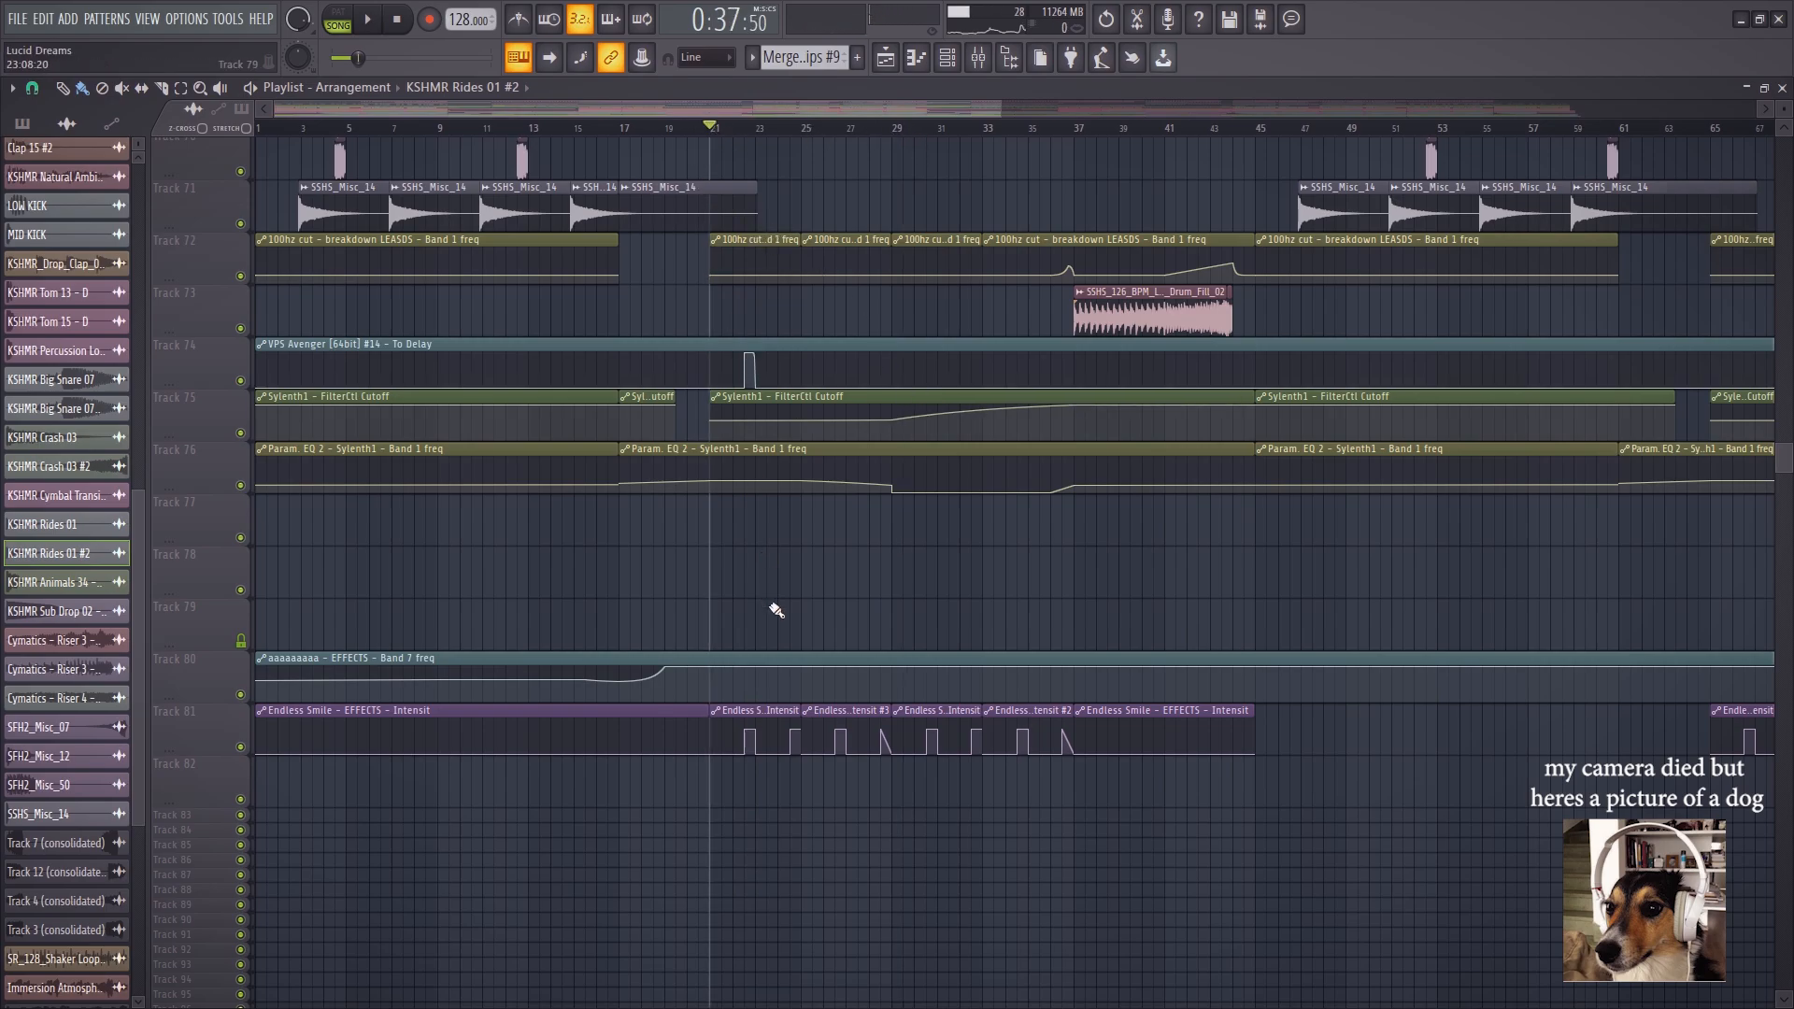
key("space")
scroll(776, 610, "up", 10)
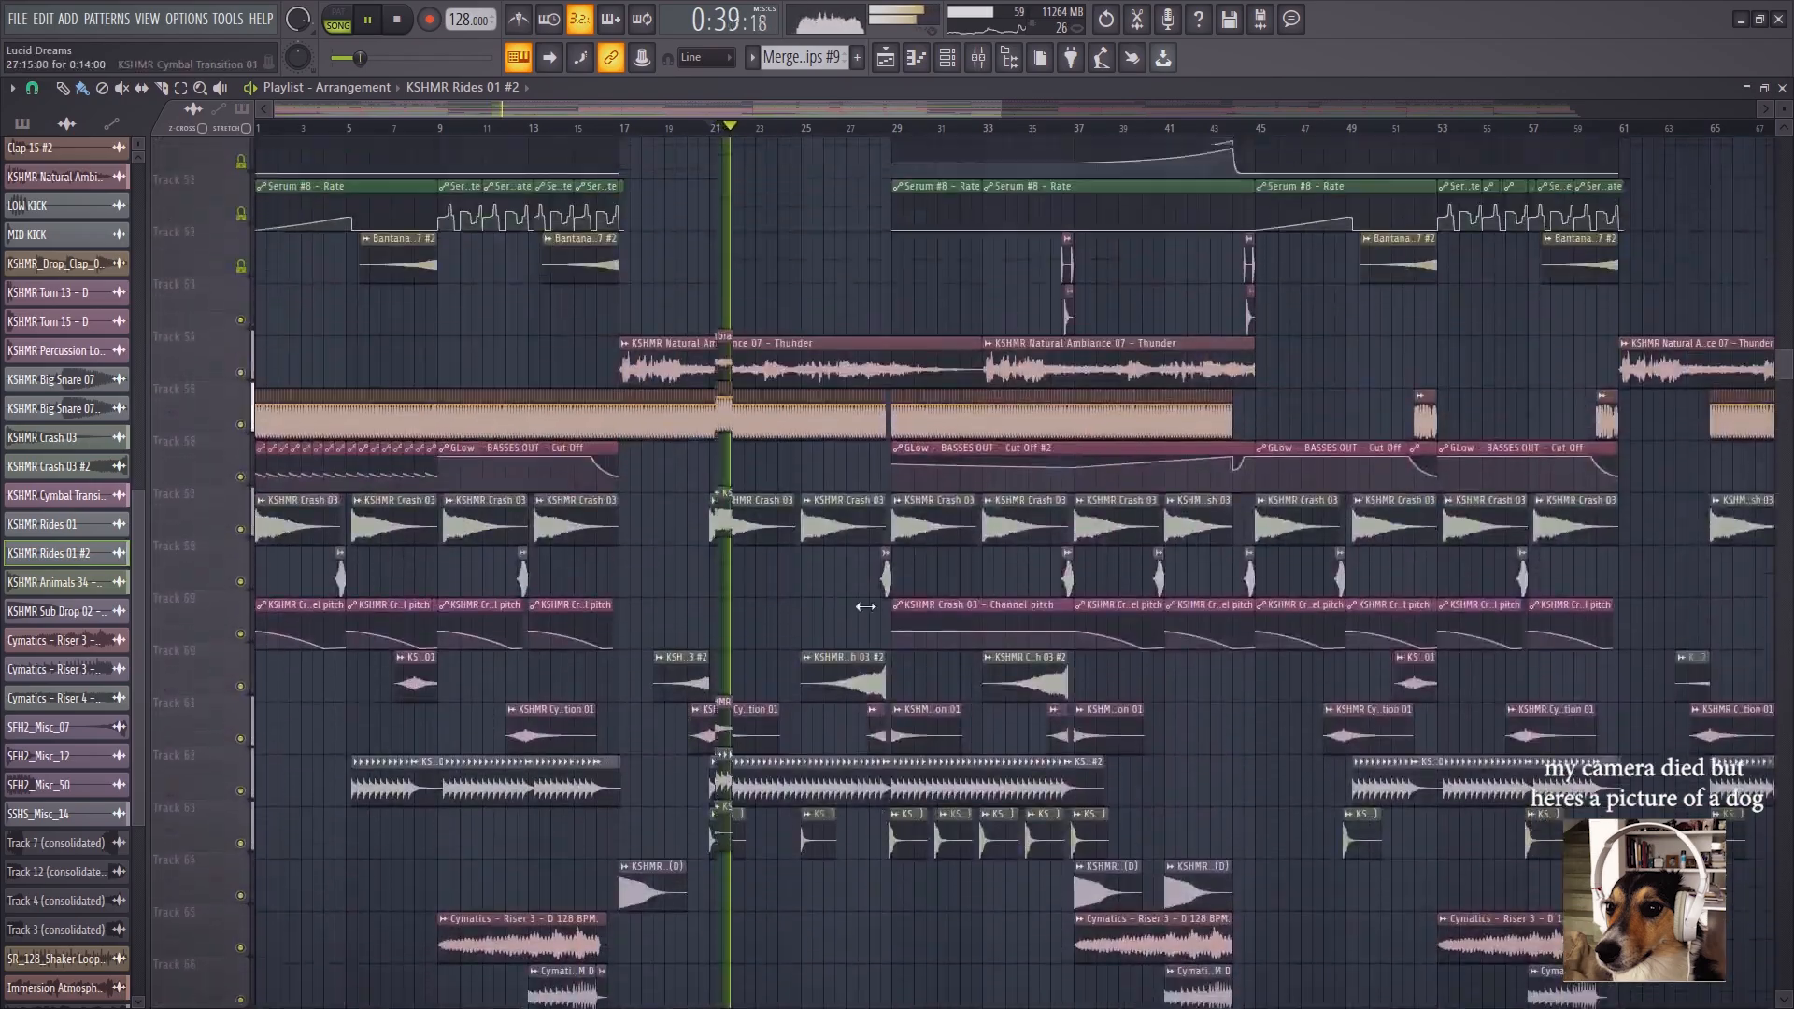
scroll(865, 606, "up", 12)
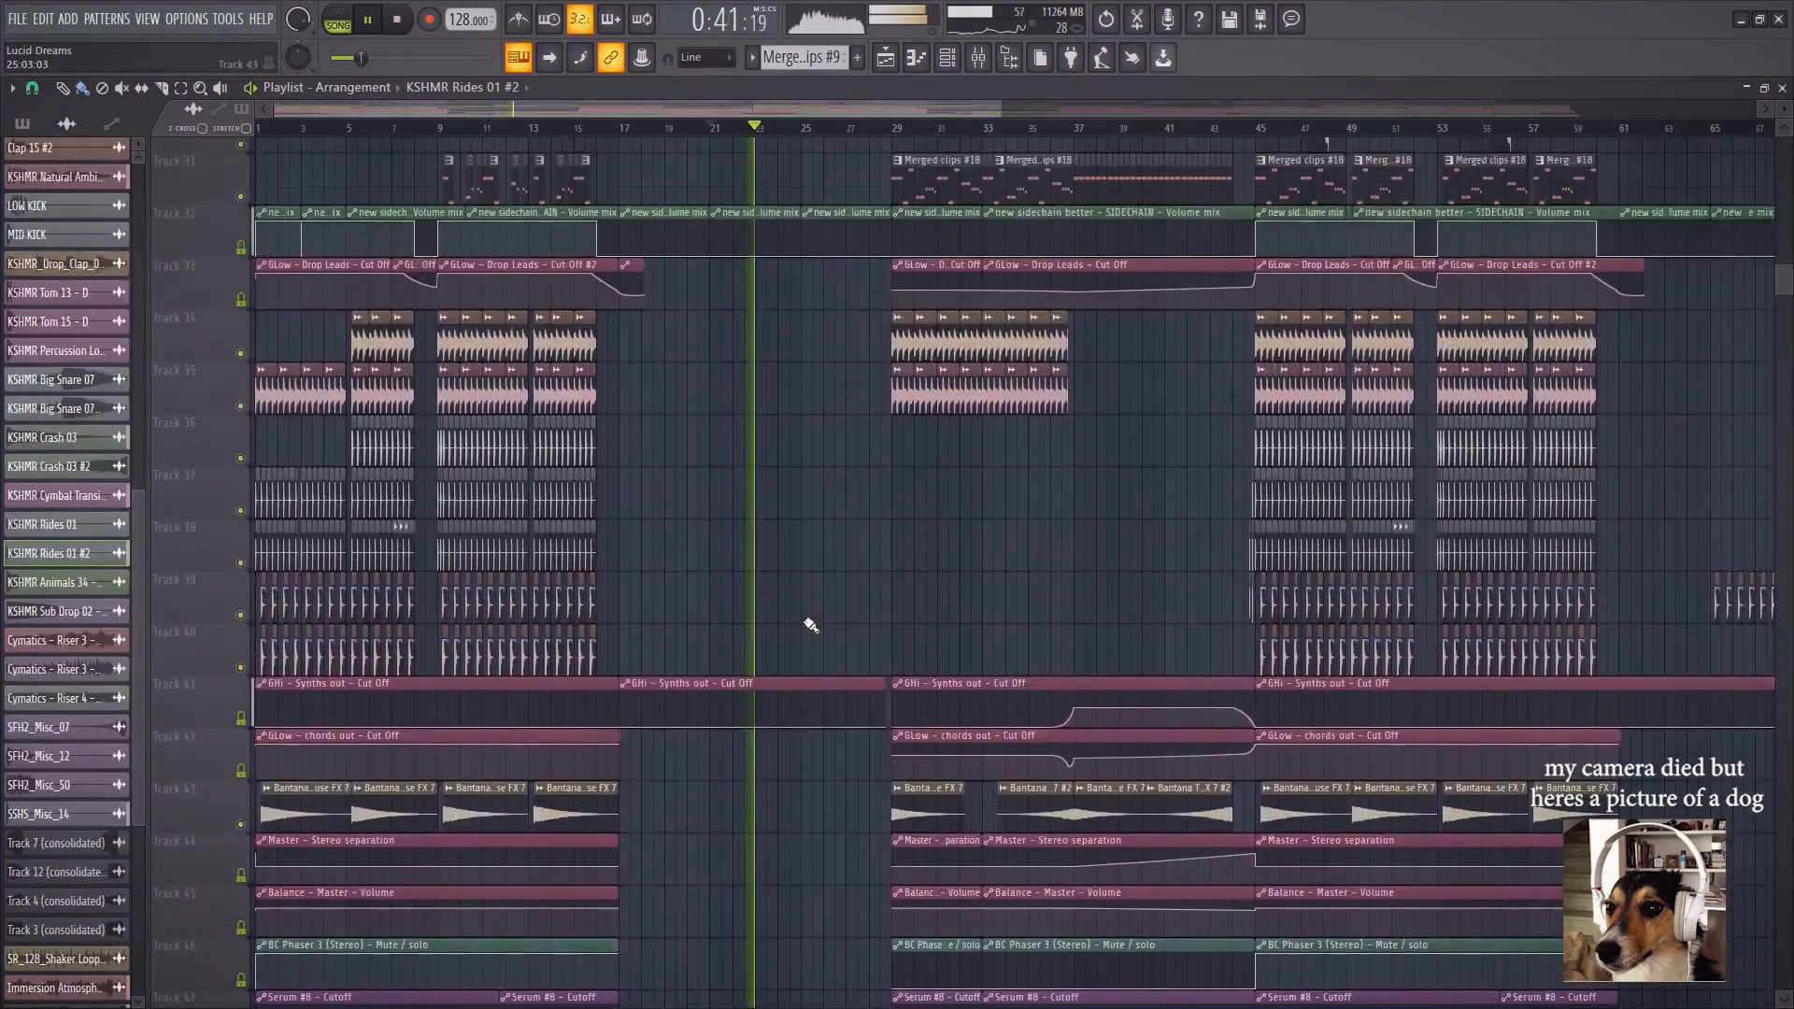
scroll(806, 623, "up", 7)
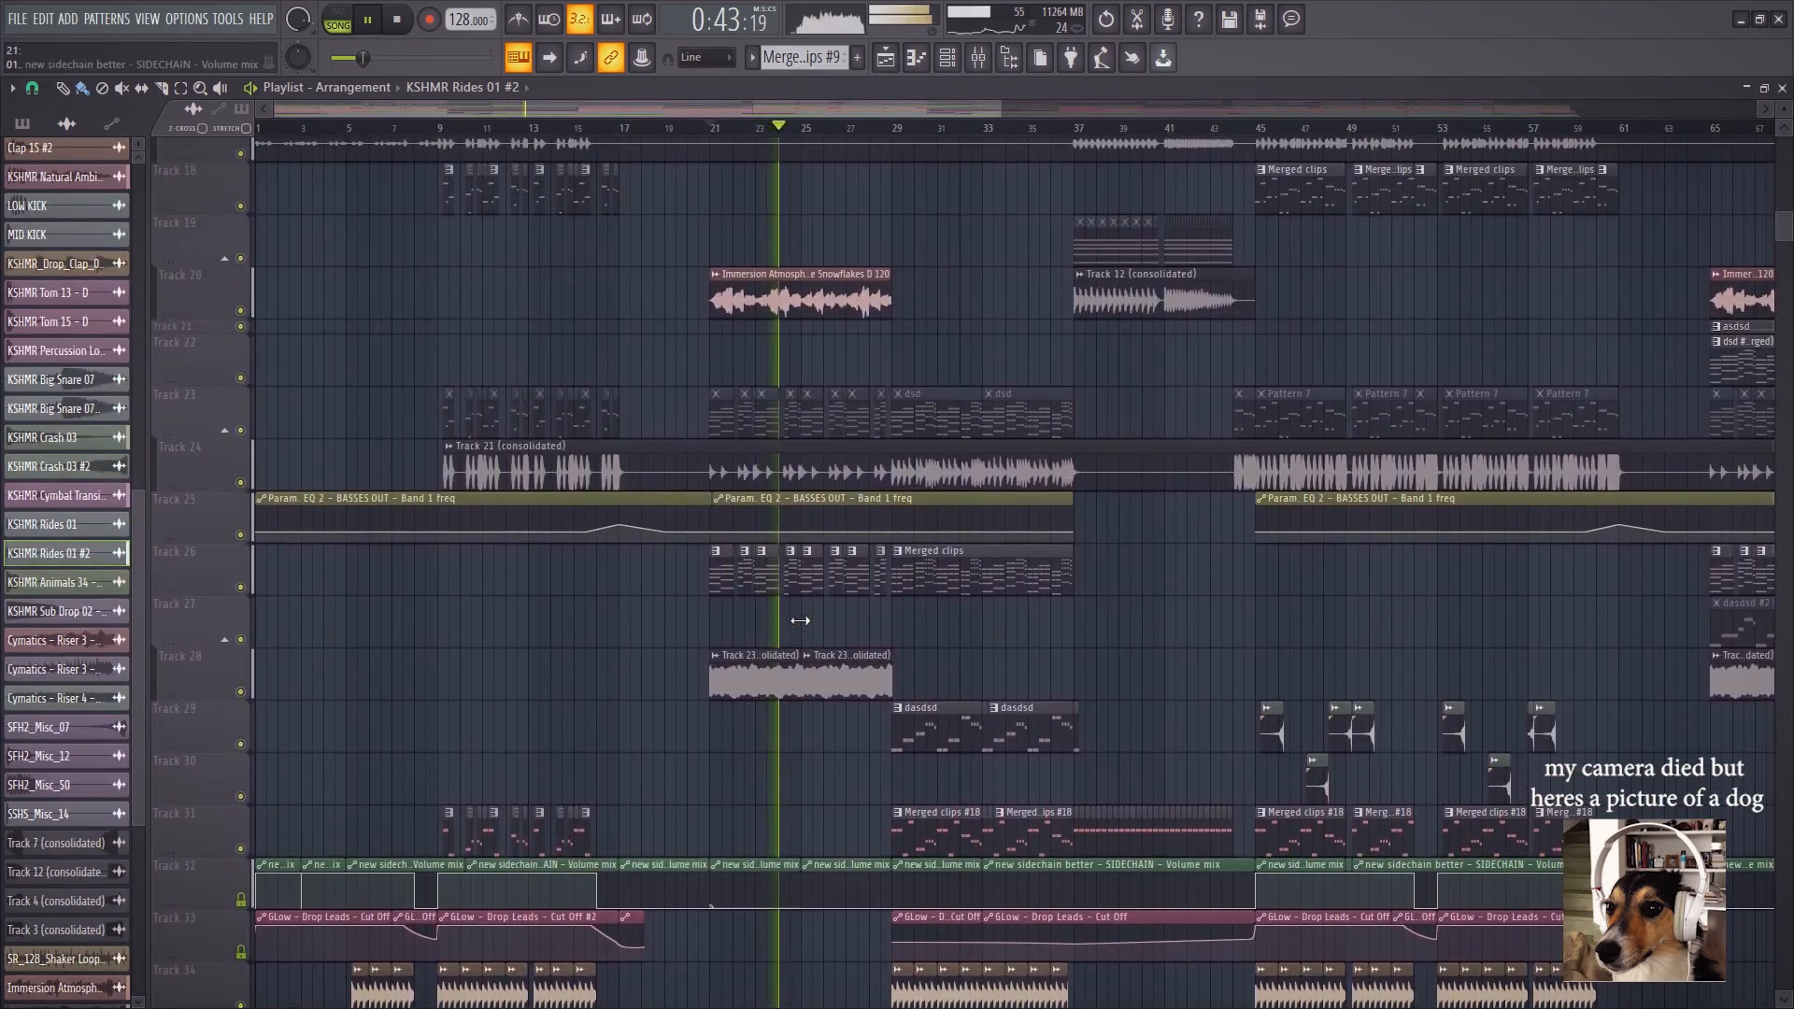
Let the full mix play past bar 29 while viewing the clips on tracks 17 to 34, and stop playback
scroll(800, 620, "up", 1)
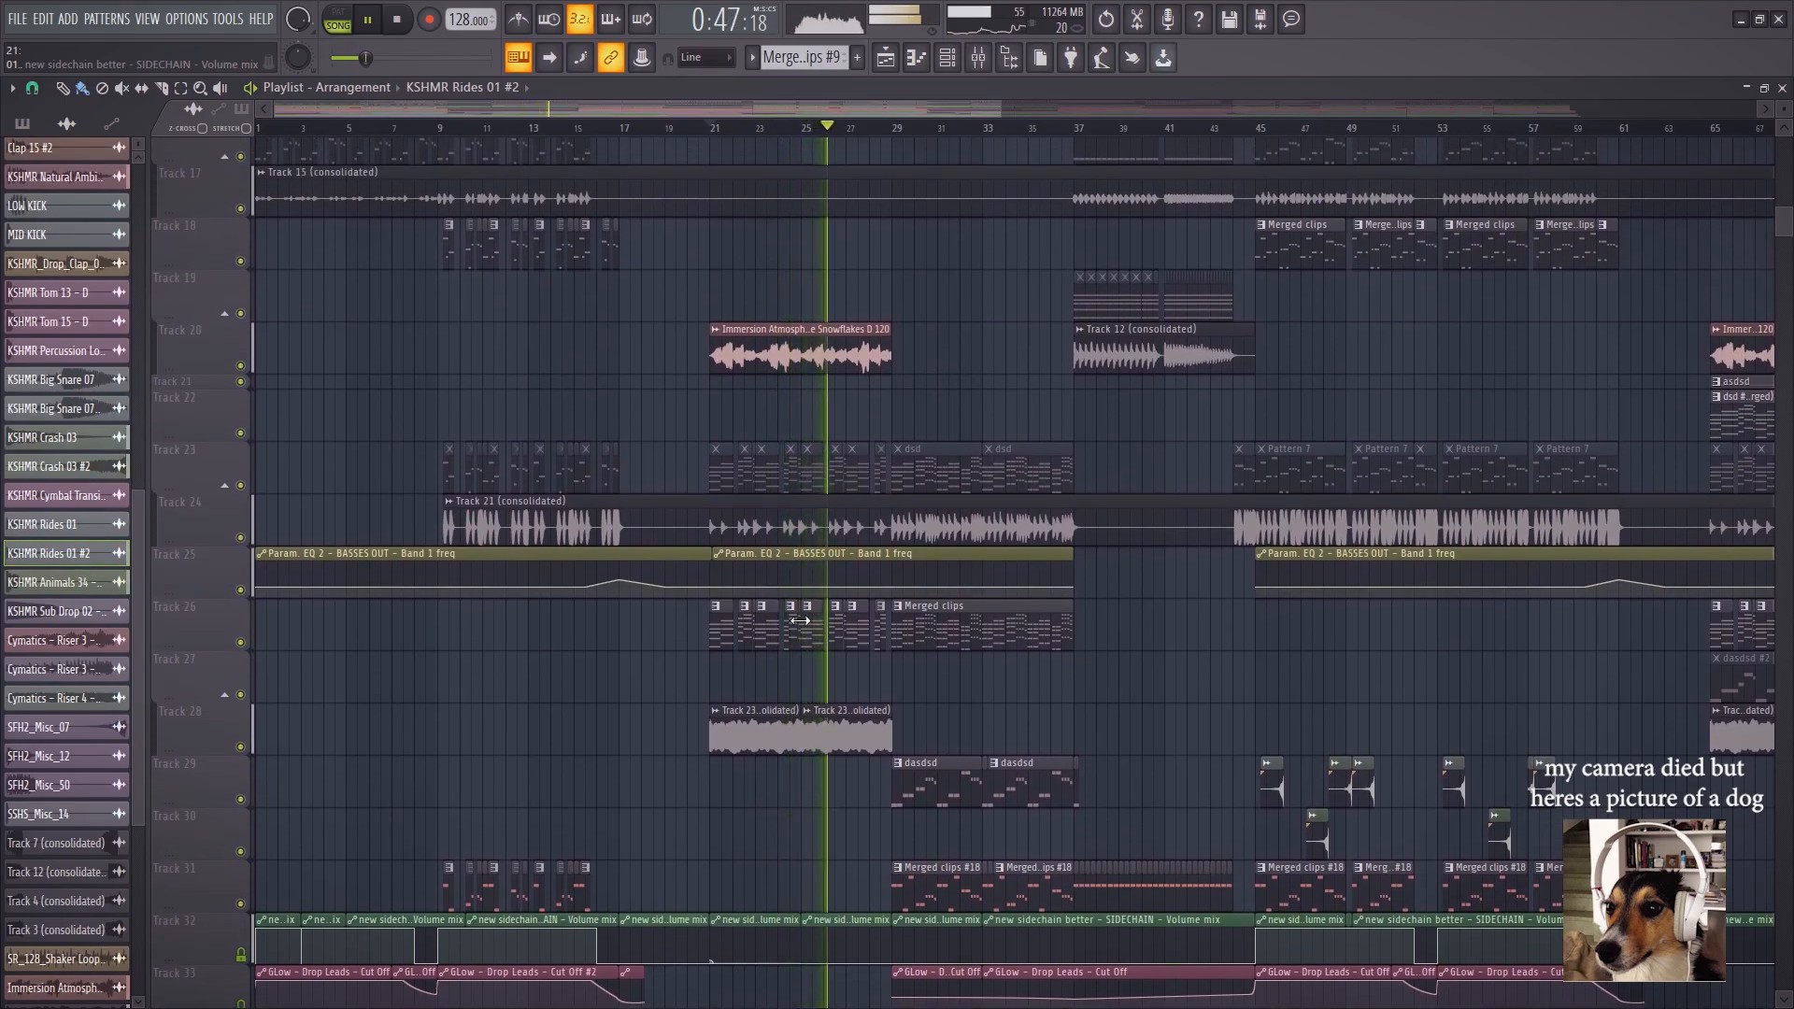
left_click_drag(956, 692, 894, 640)
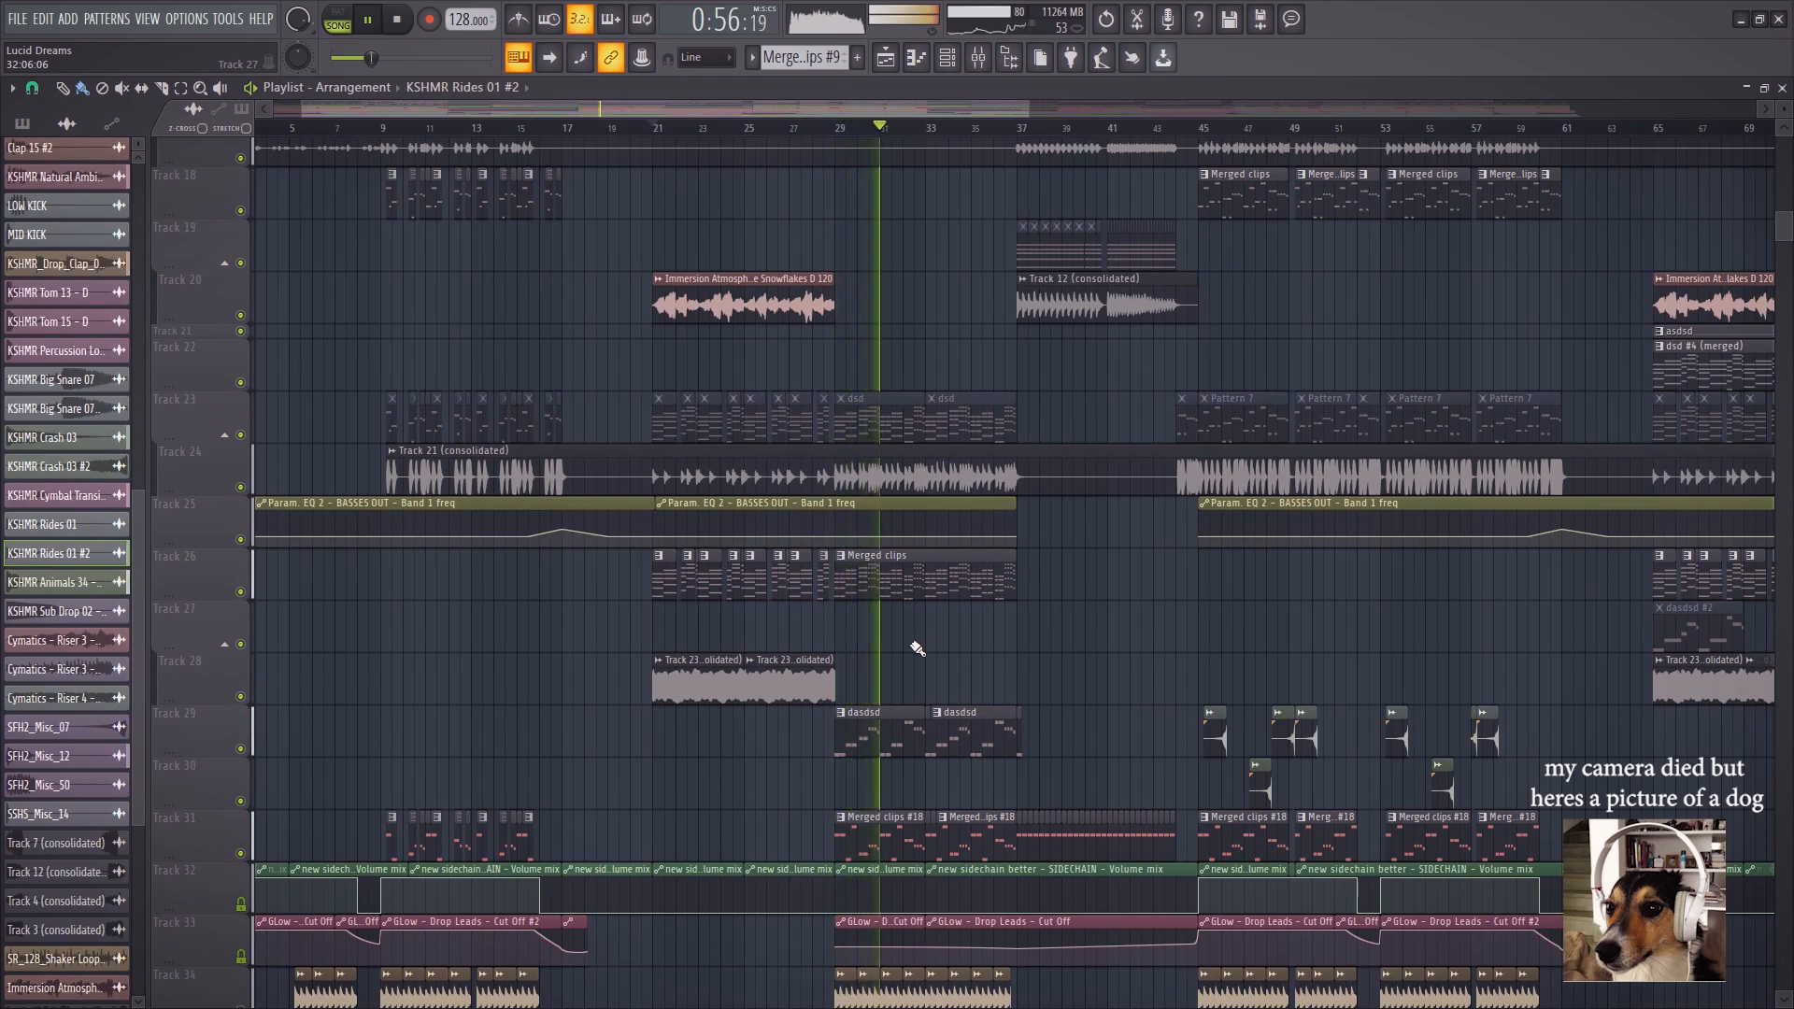
key("space")
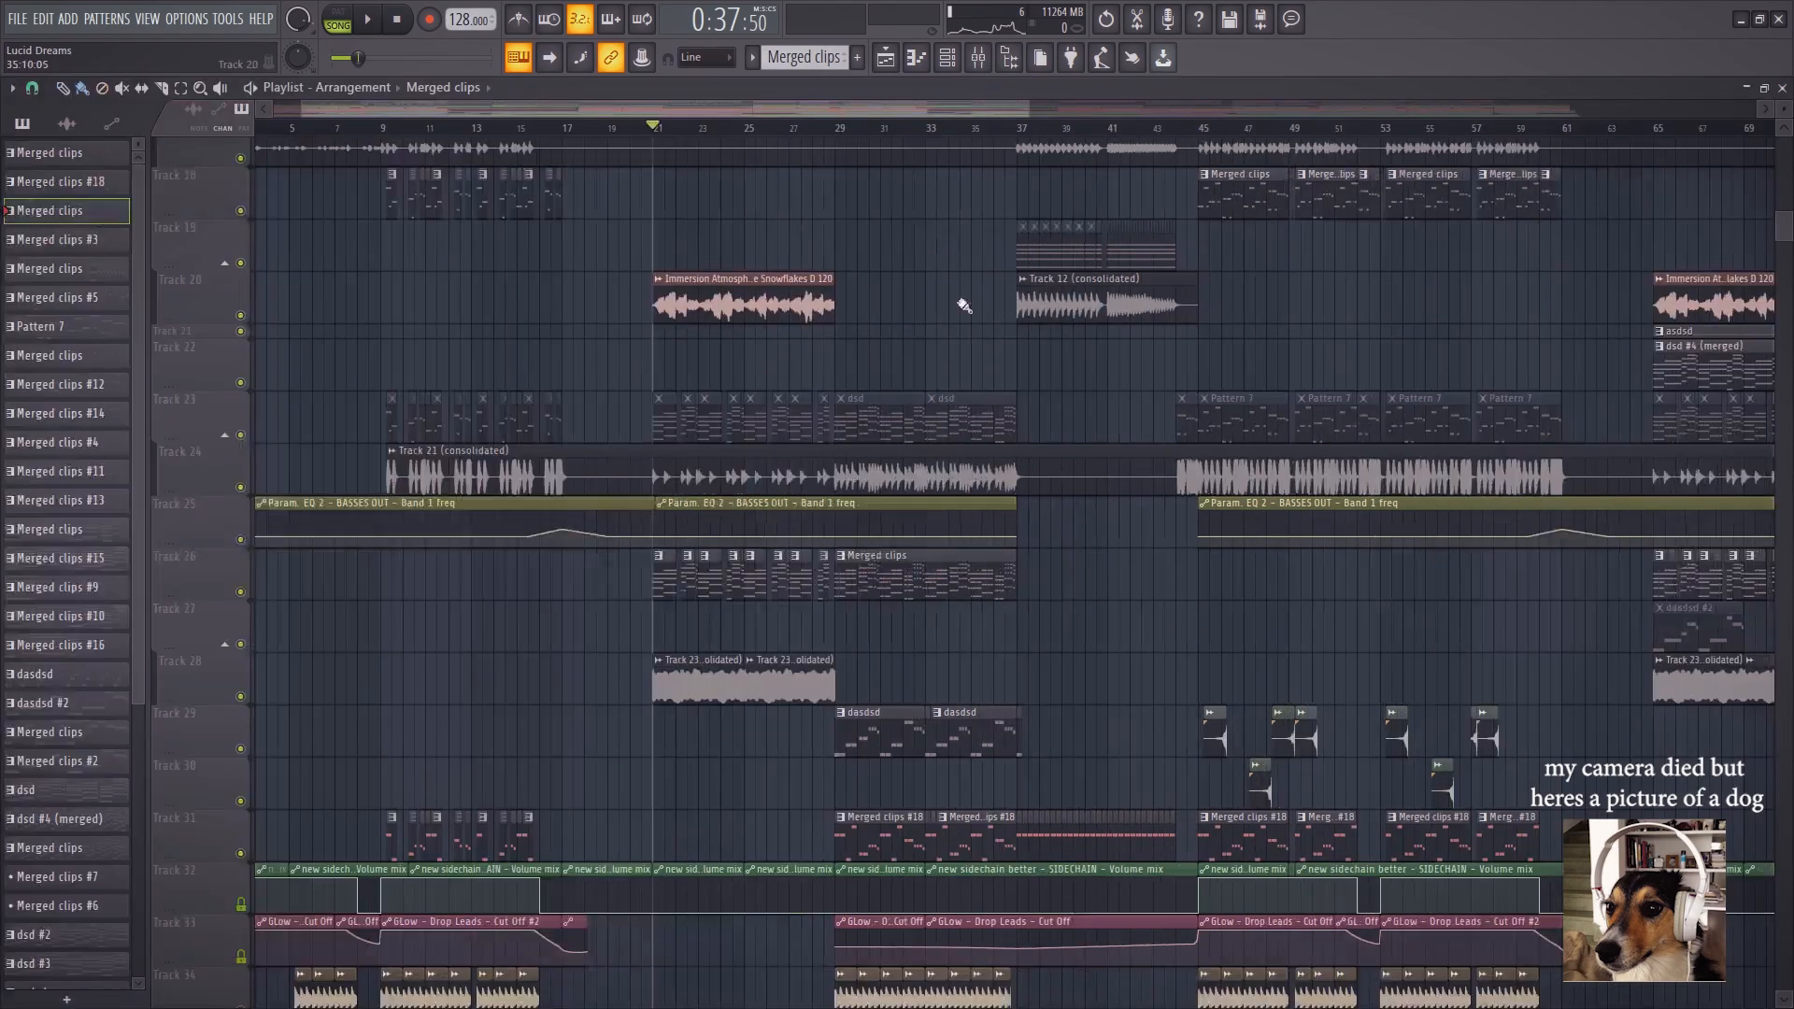
Solo the breakdown plucks on track 11 and play them from bar 21
scroll(580, 387, "up", 6)
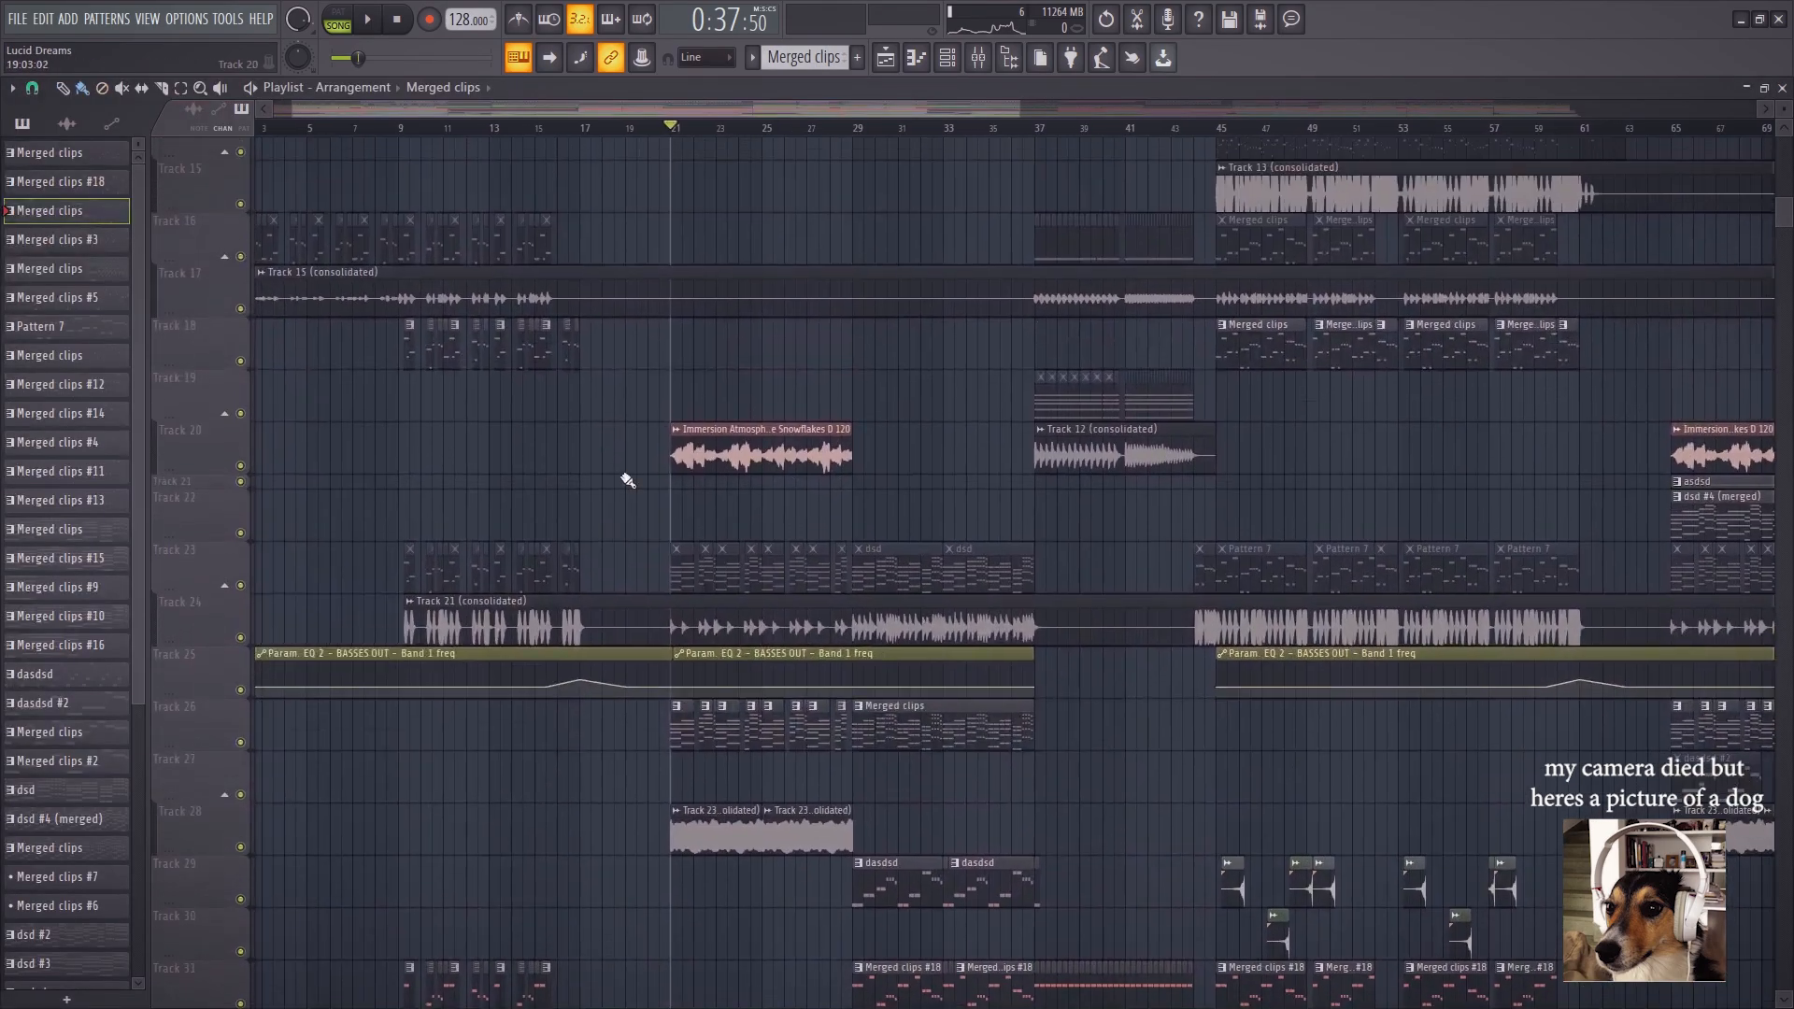
scroll(295, 434, "up", 1)
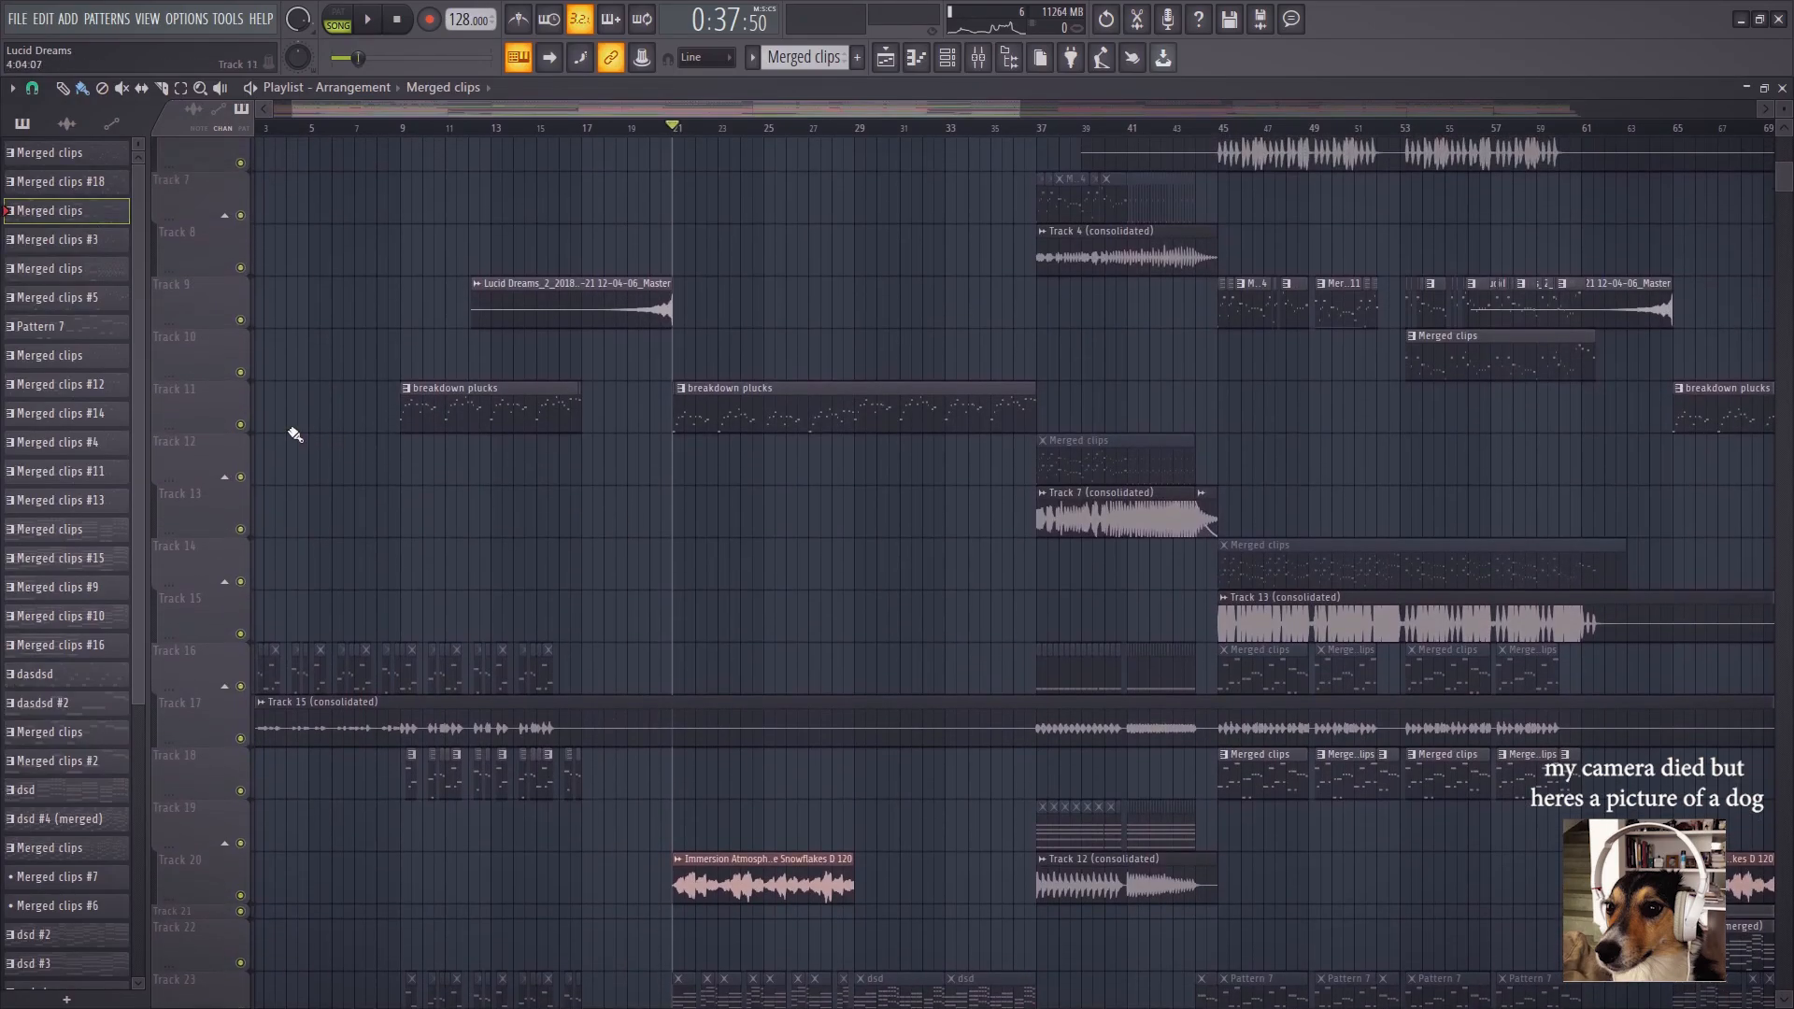
right_click(240, 427)
key("space")
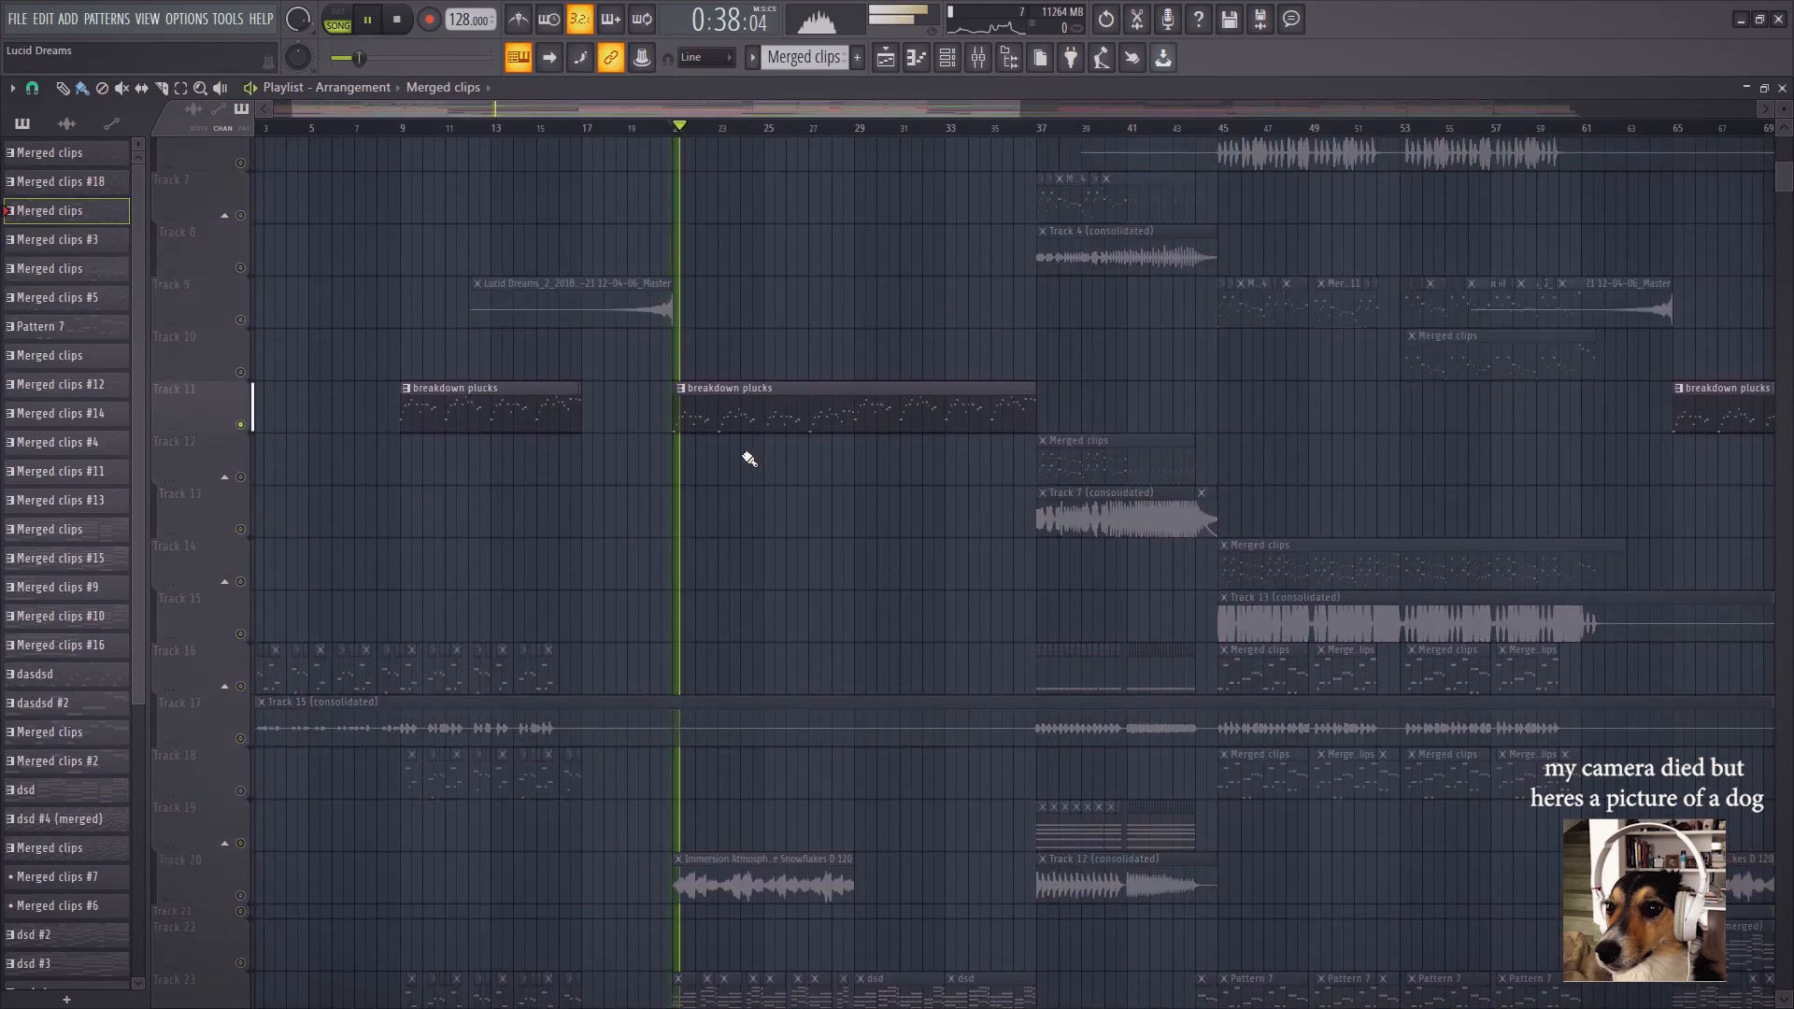
scroll(733, 470, "down", 6)
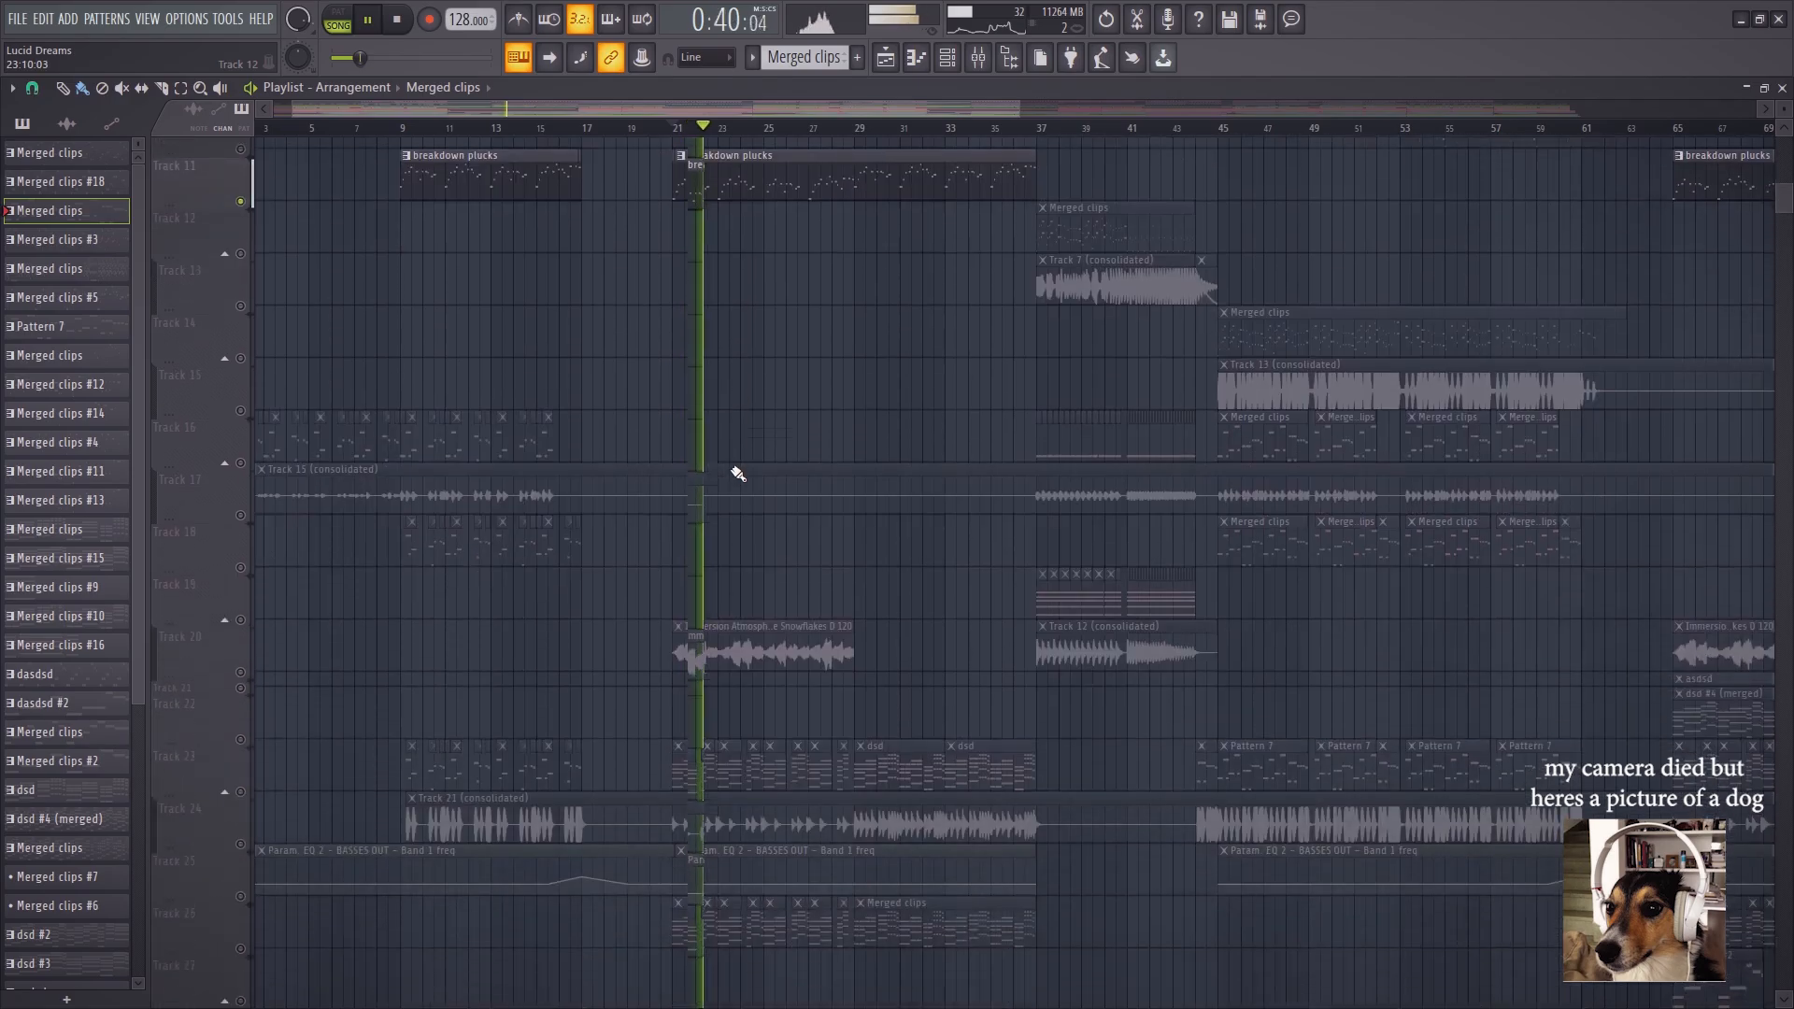
key("space")
Enable the BASSES OUT Band 1 frequency automation on track 25 and look over the automation tracks below it
left_click(242, 547)
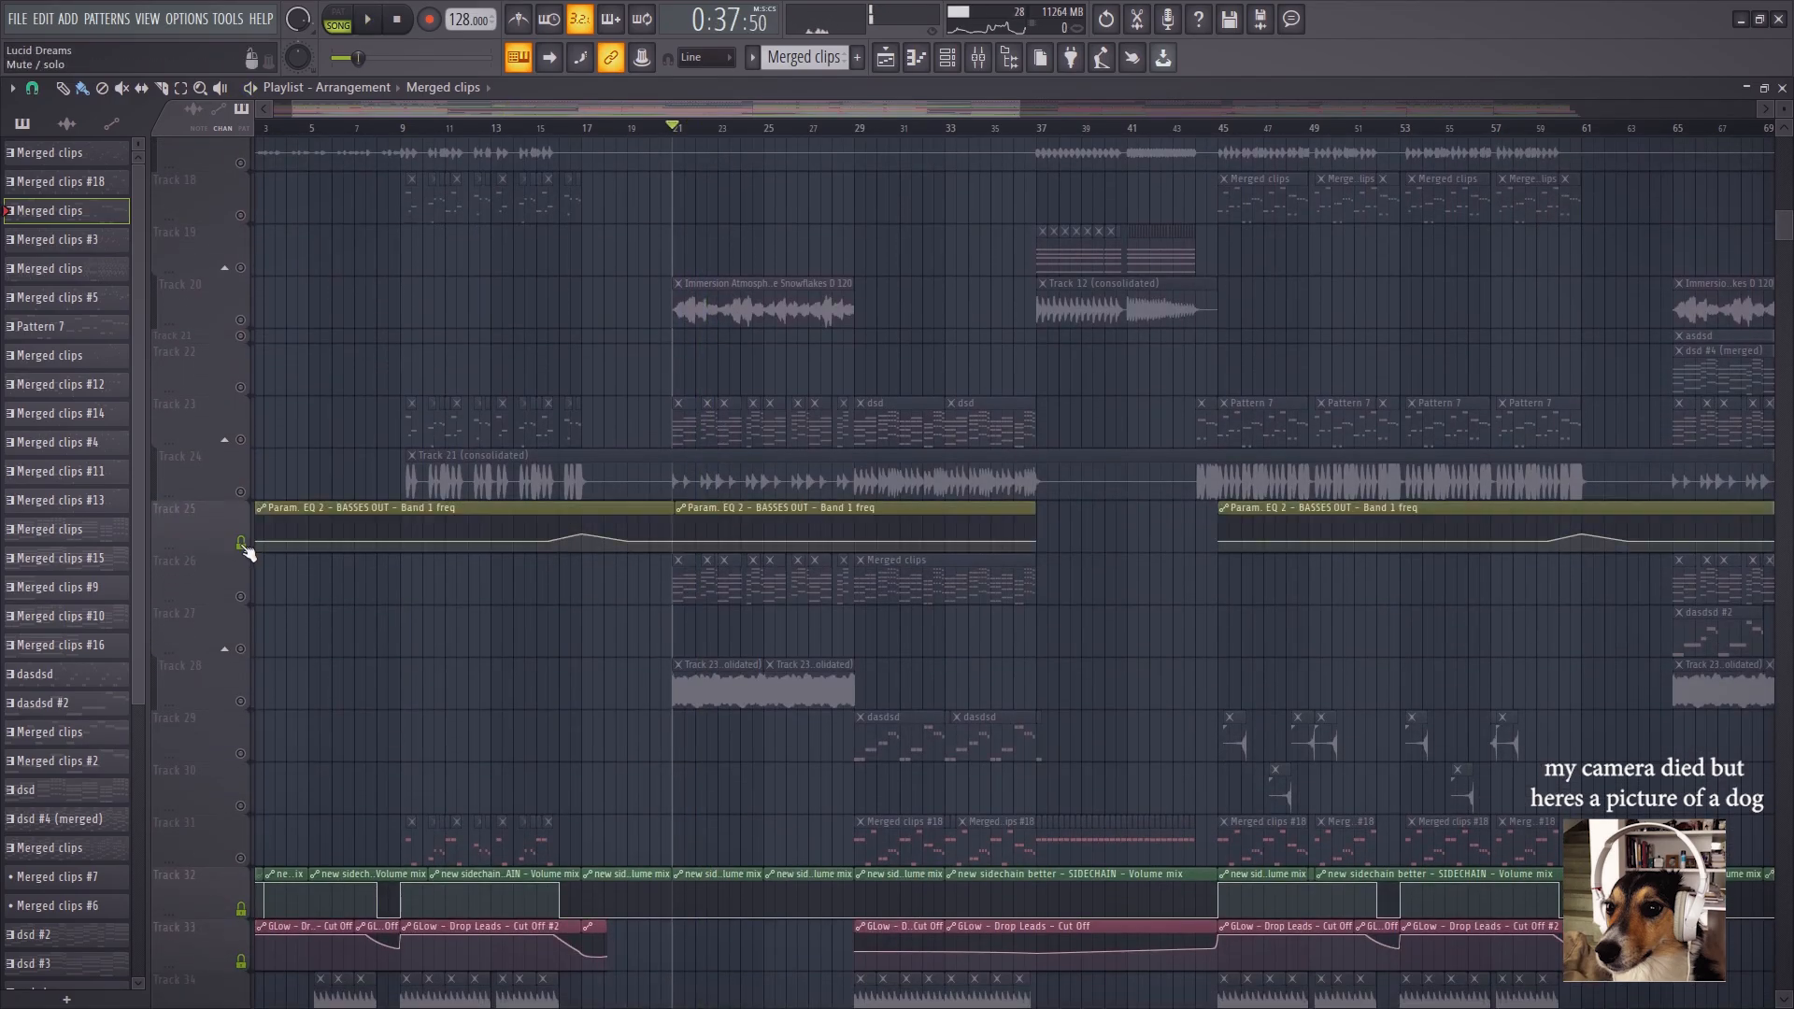
scroll(467, 692, "down", 7)
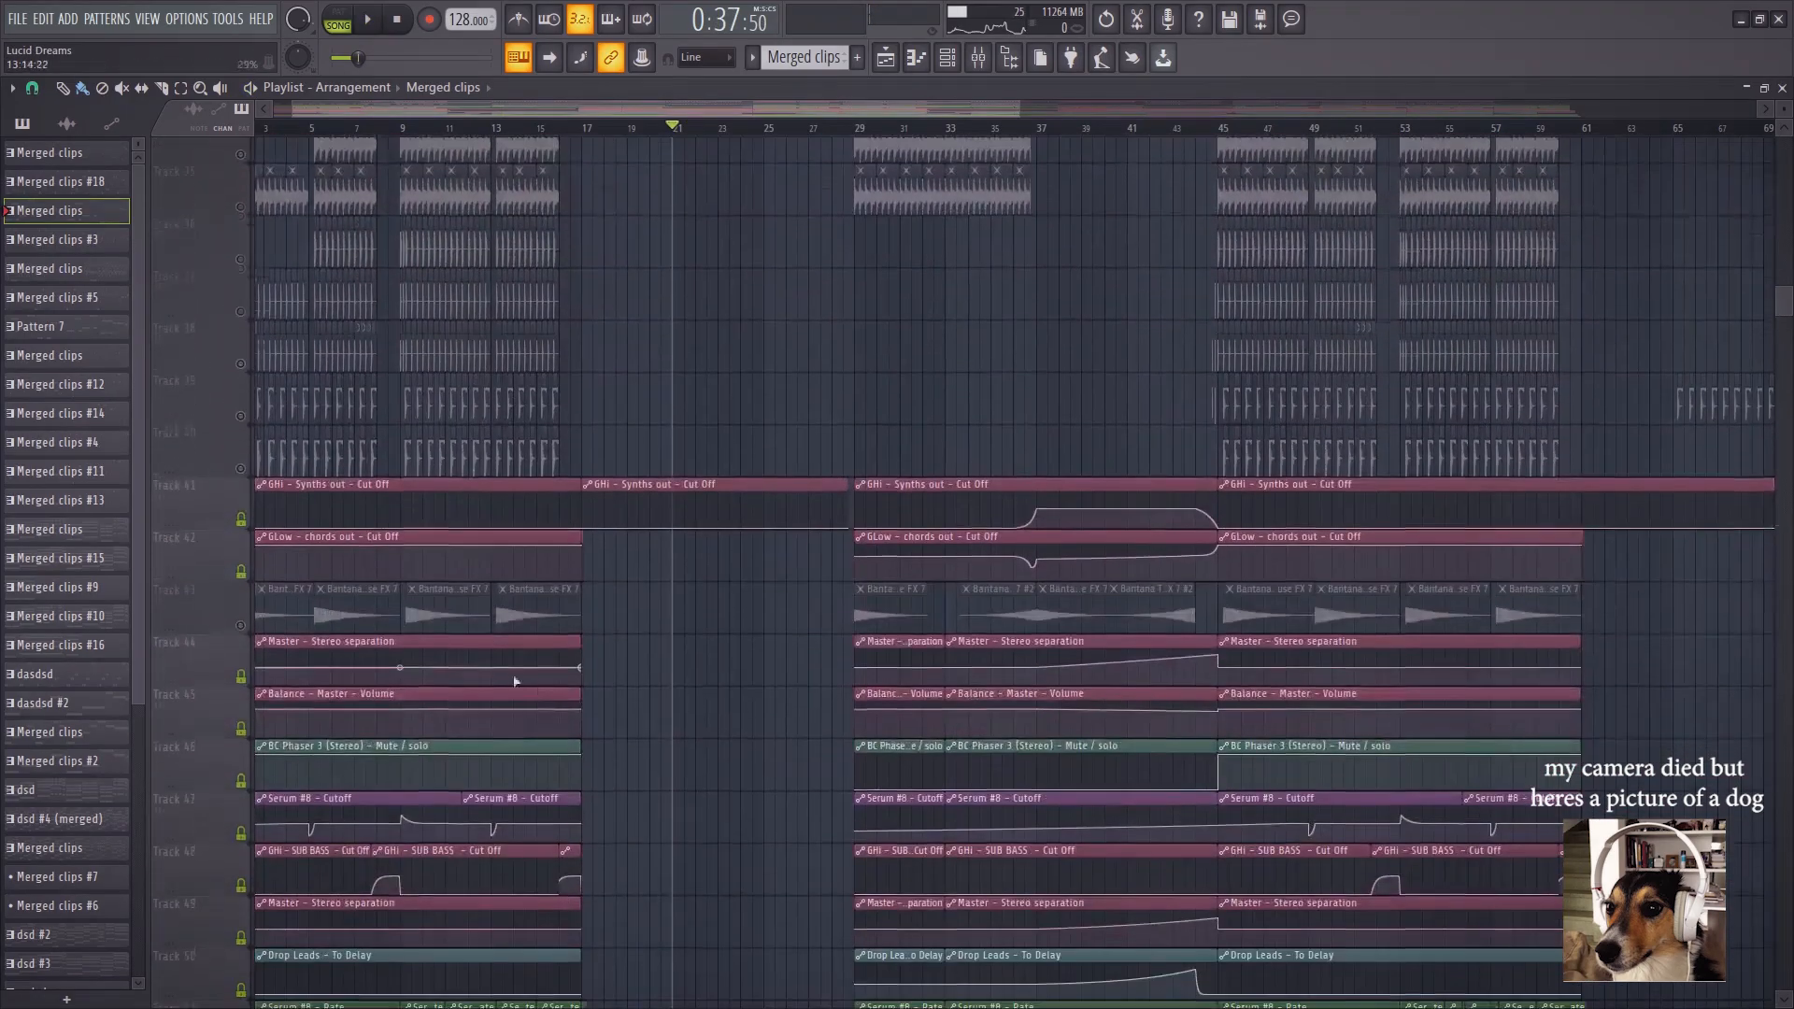
scroll(654, 671, "up", 8)
scroll(762, 667, "up", 8)
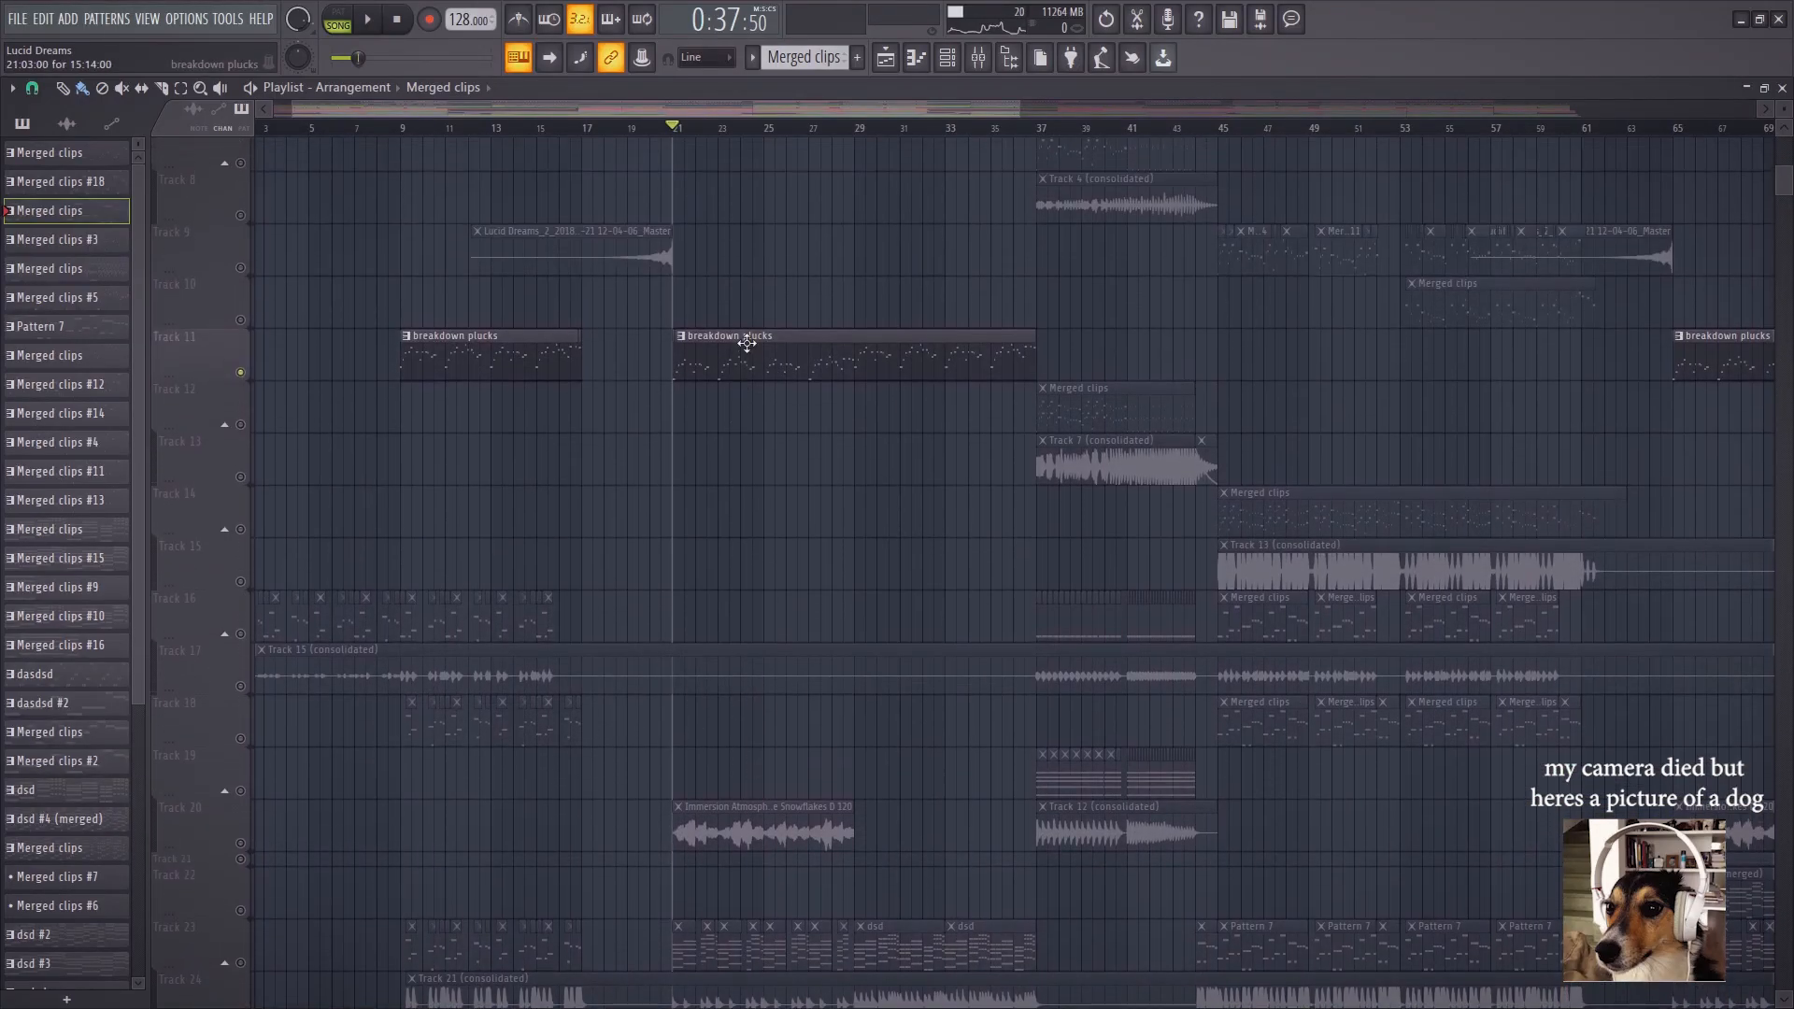
Open the breakdown plucks clip's notes and preview its VPS Avenger #15 sound in the channel rack and mixer
double_click(740, 345)
scroll(492, 140, "left", 3)
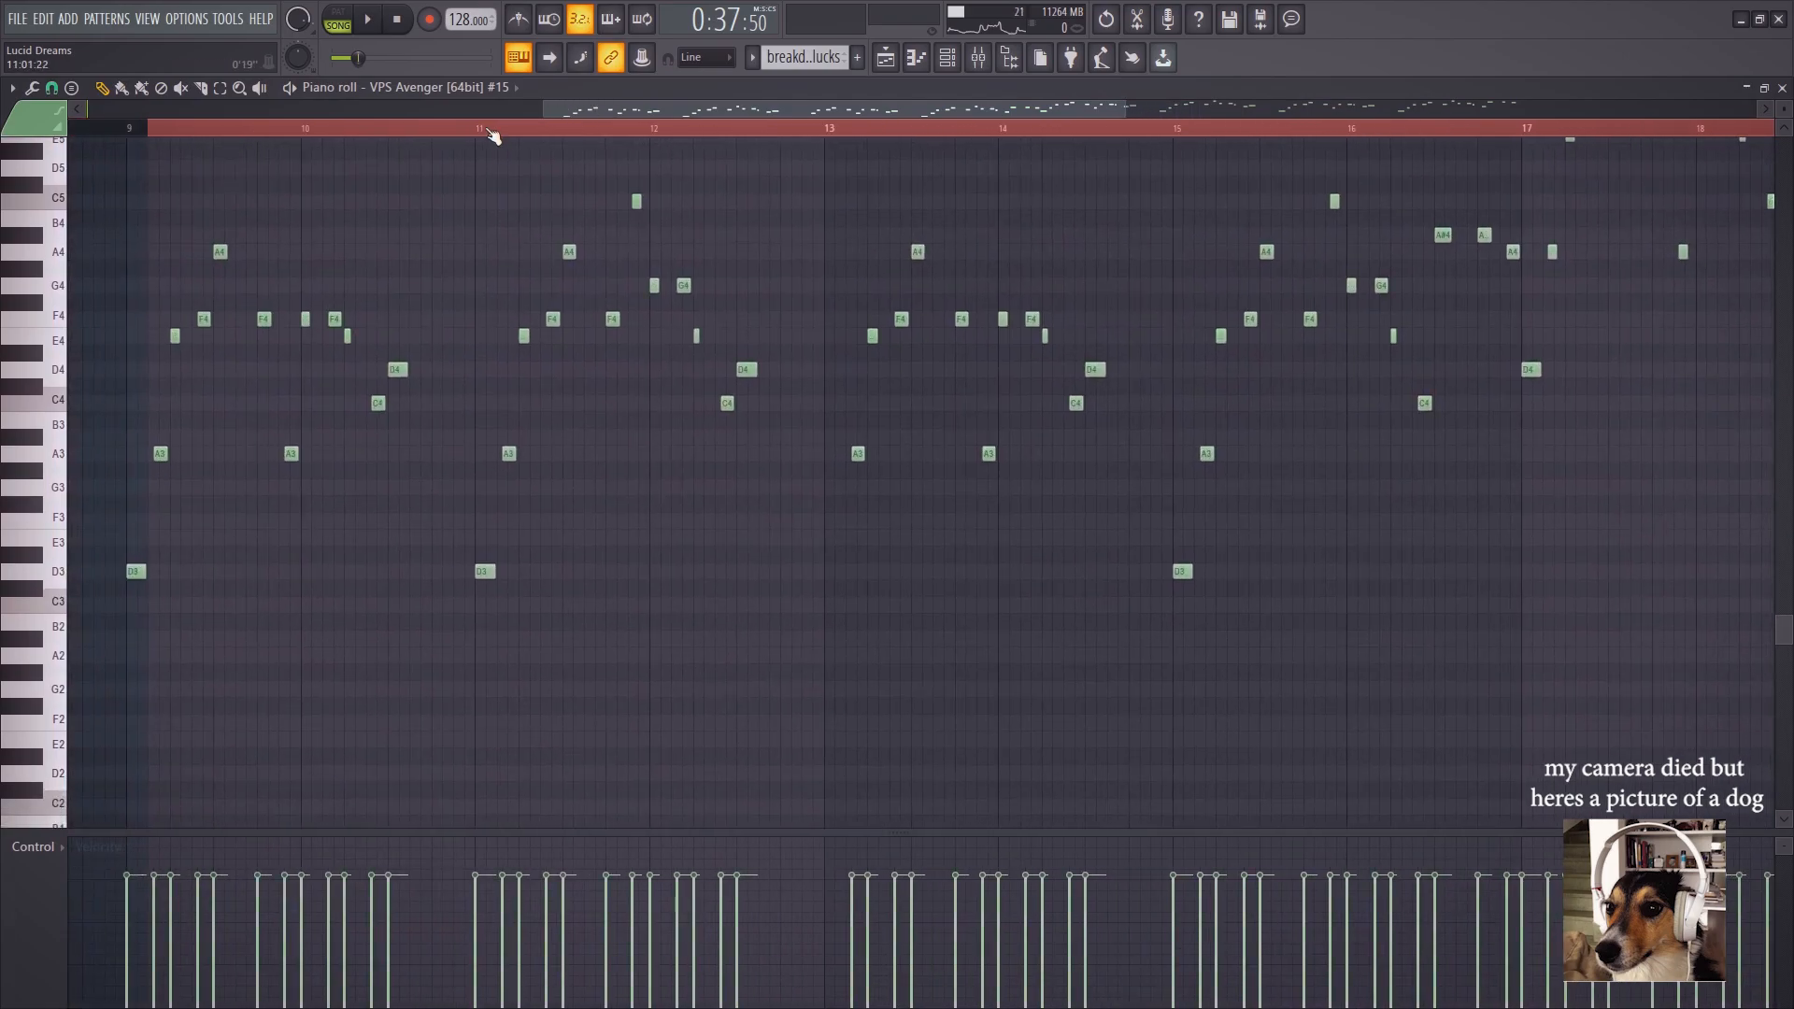
left_click(947, 58)
scroll(1073, 652, "down", 5)
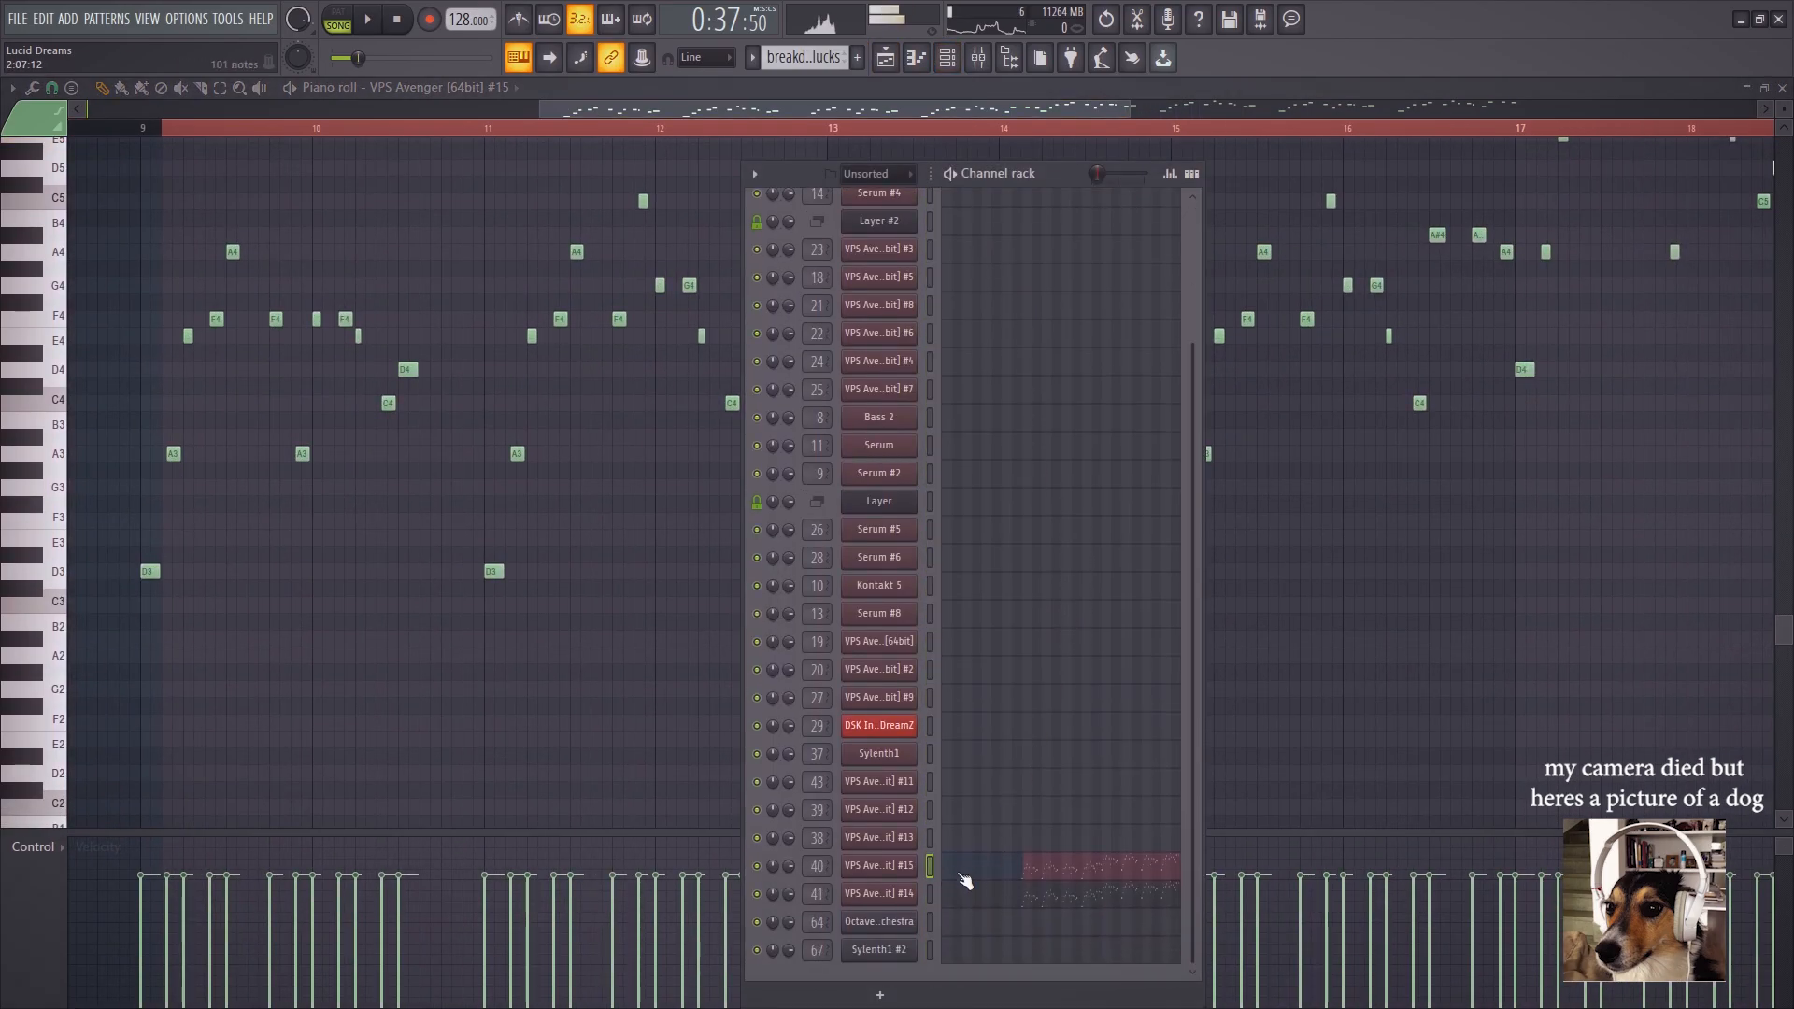
left_click(978, 58)
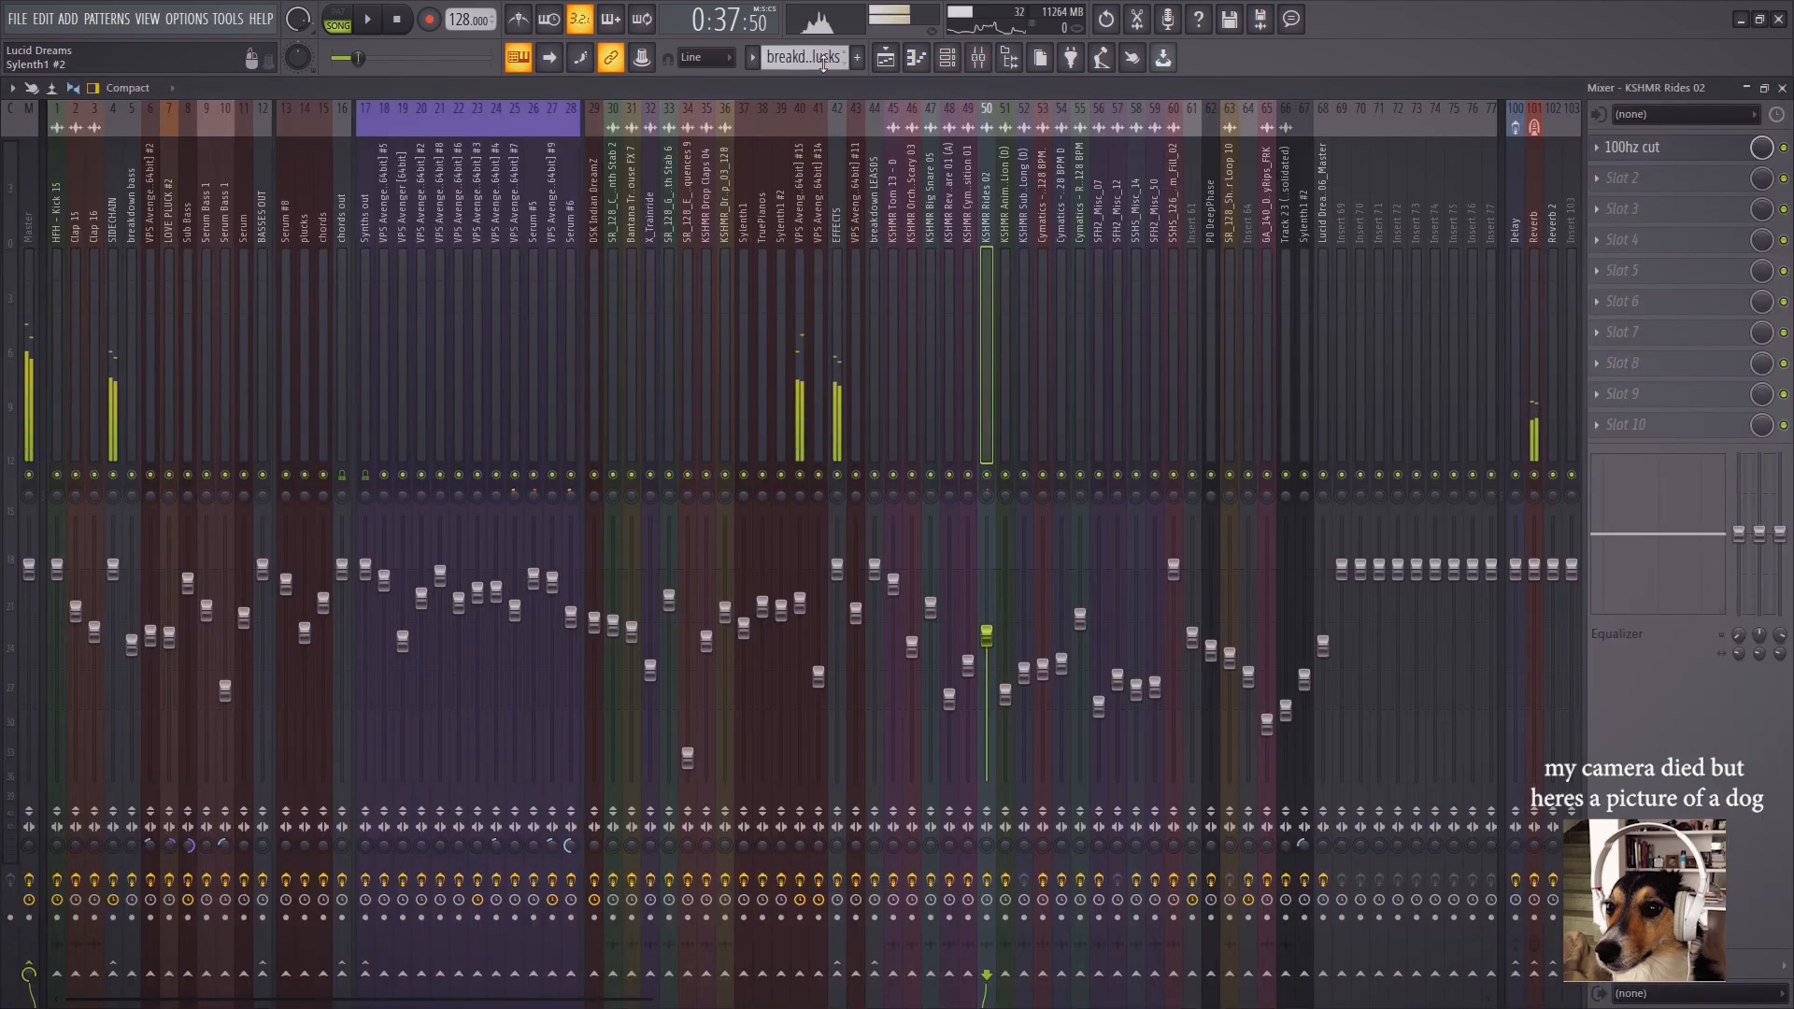
left_click(885, 58)
Place the playhead at bar 29, reopen the breakdown plucks notes and preview the VPS Avenger #14 layer in the channel rack and mixer
left_click_drag(912, 128, 856, 128)
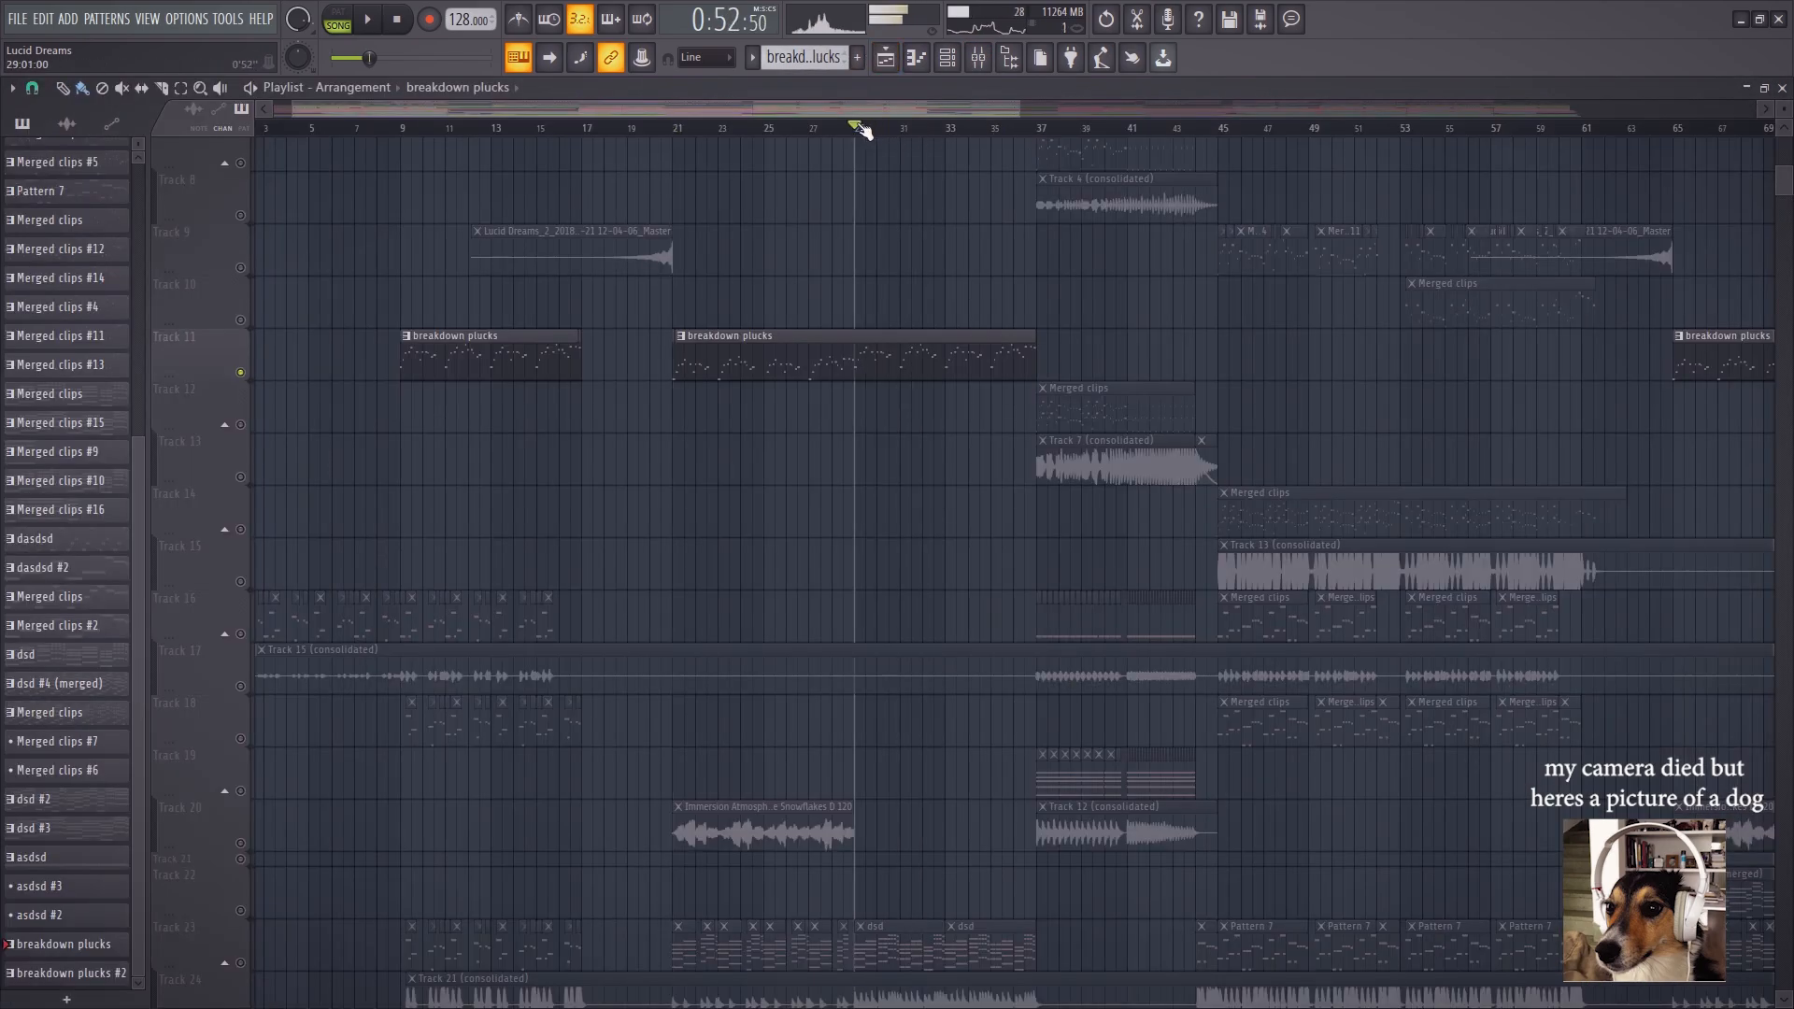
double_click(897, 365)
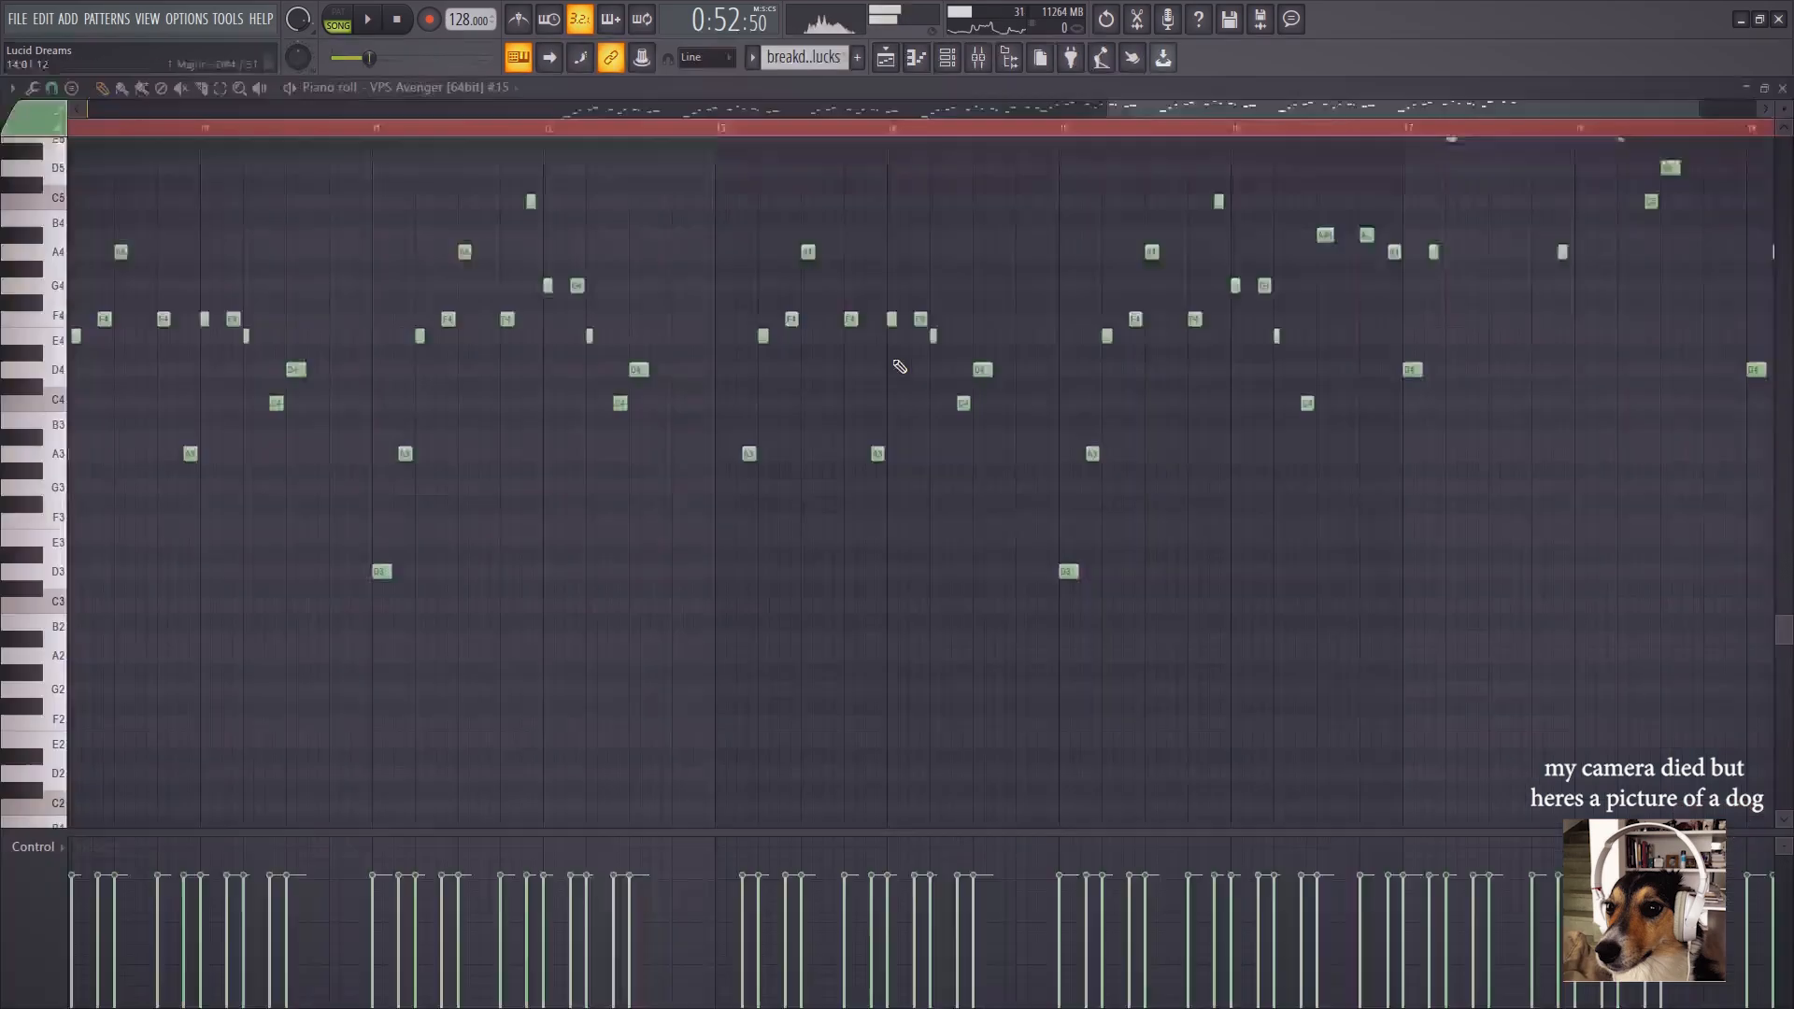
left_click(972, 58)
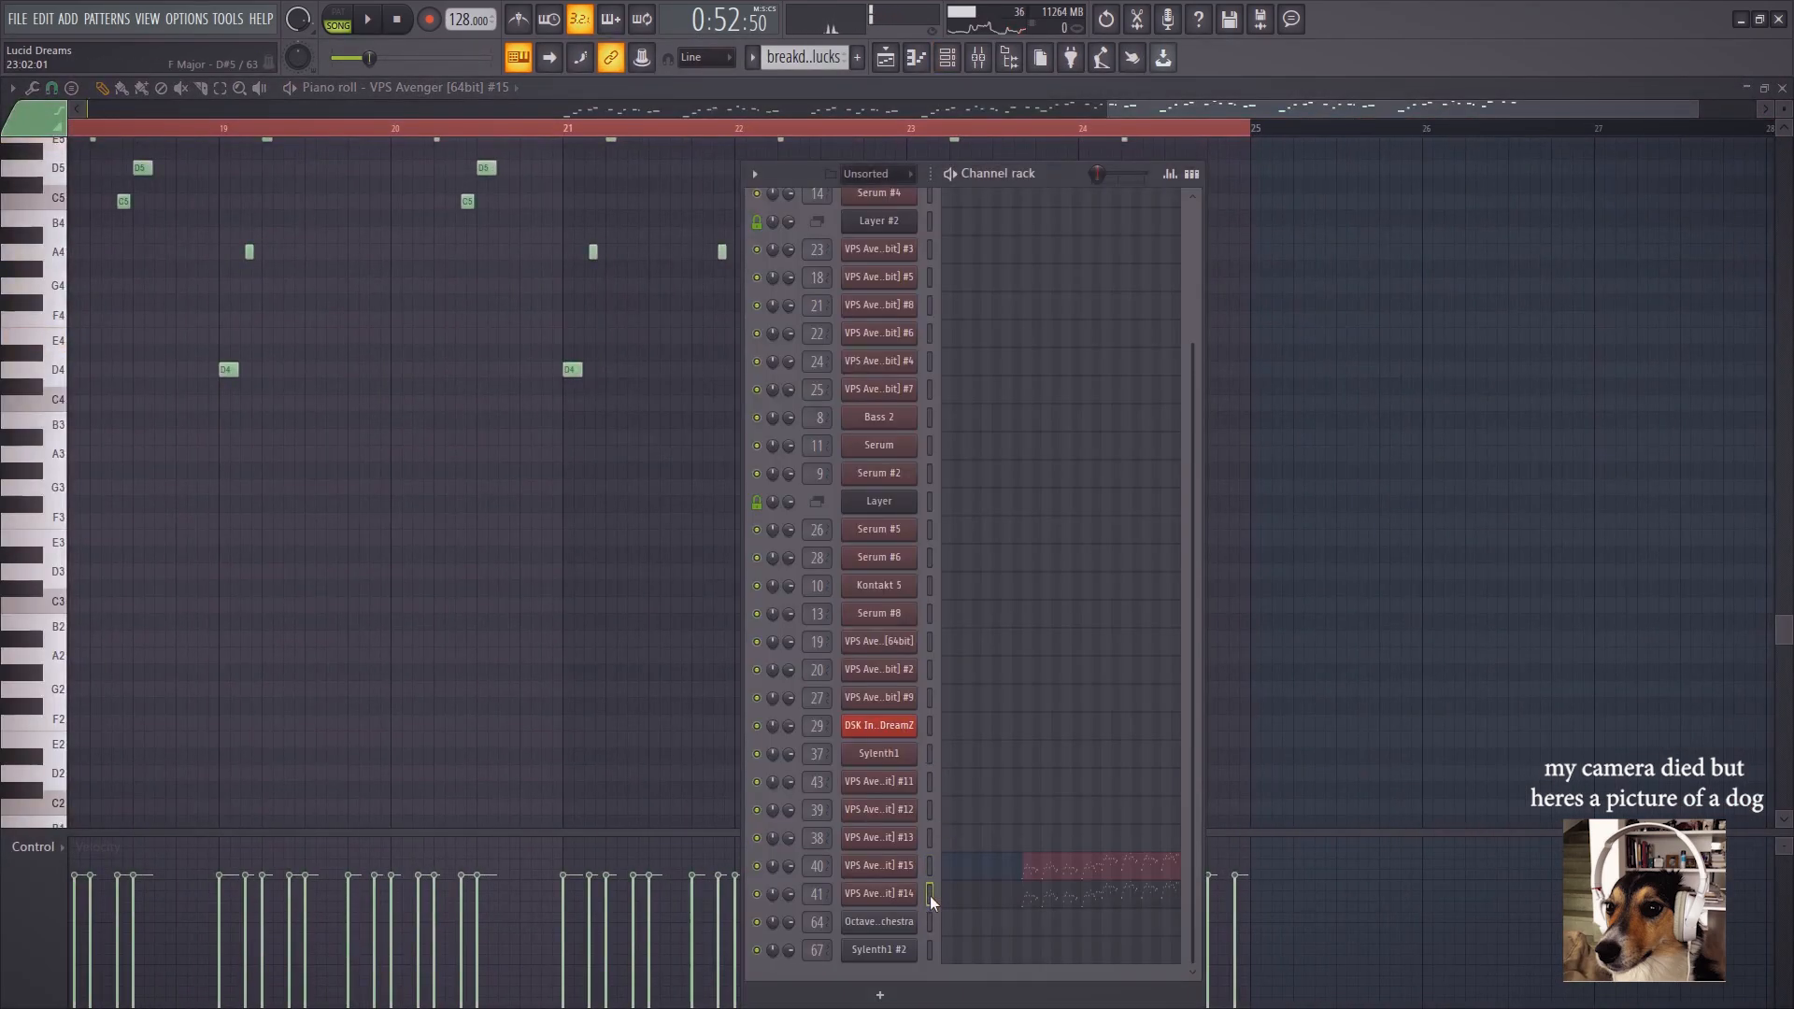
left_click(981, 58)
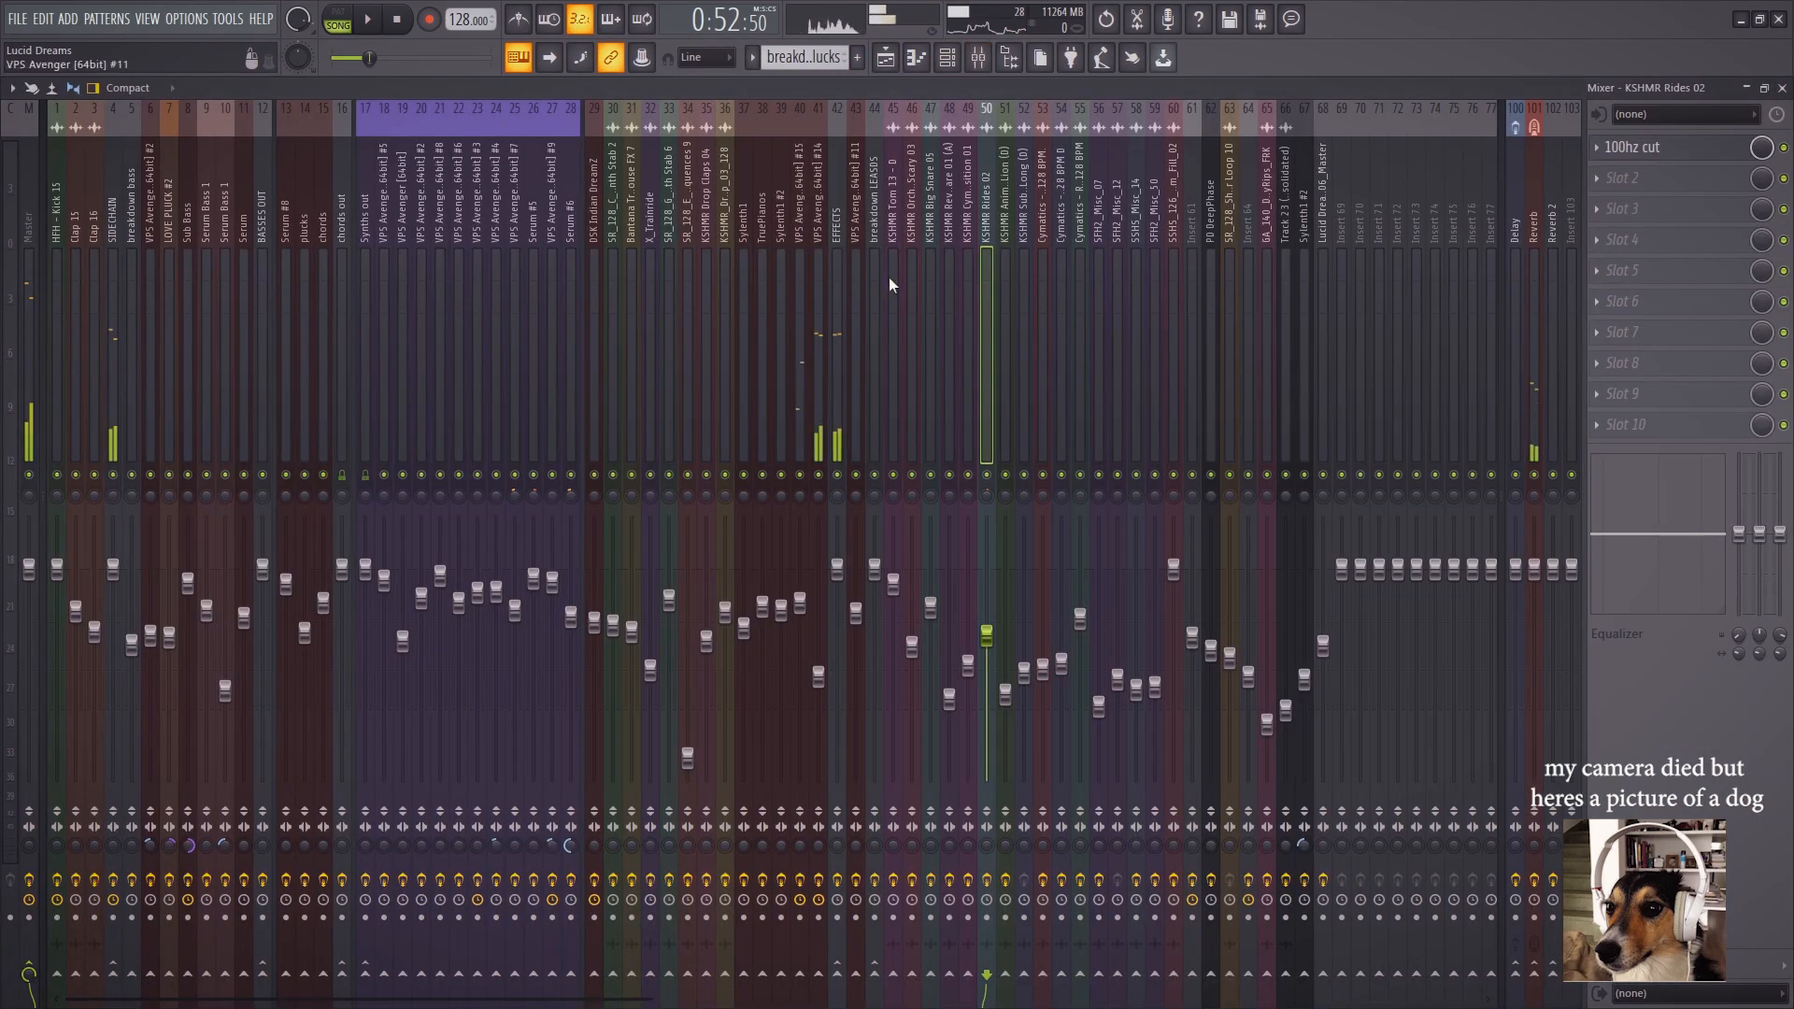
Inspect the aaaaaaaaa effect on the EFFECTS mixer track and return to the playlist
left_click(822, 228)
left_click(844, 229)
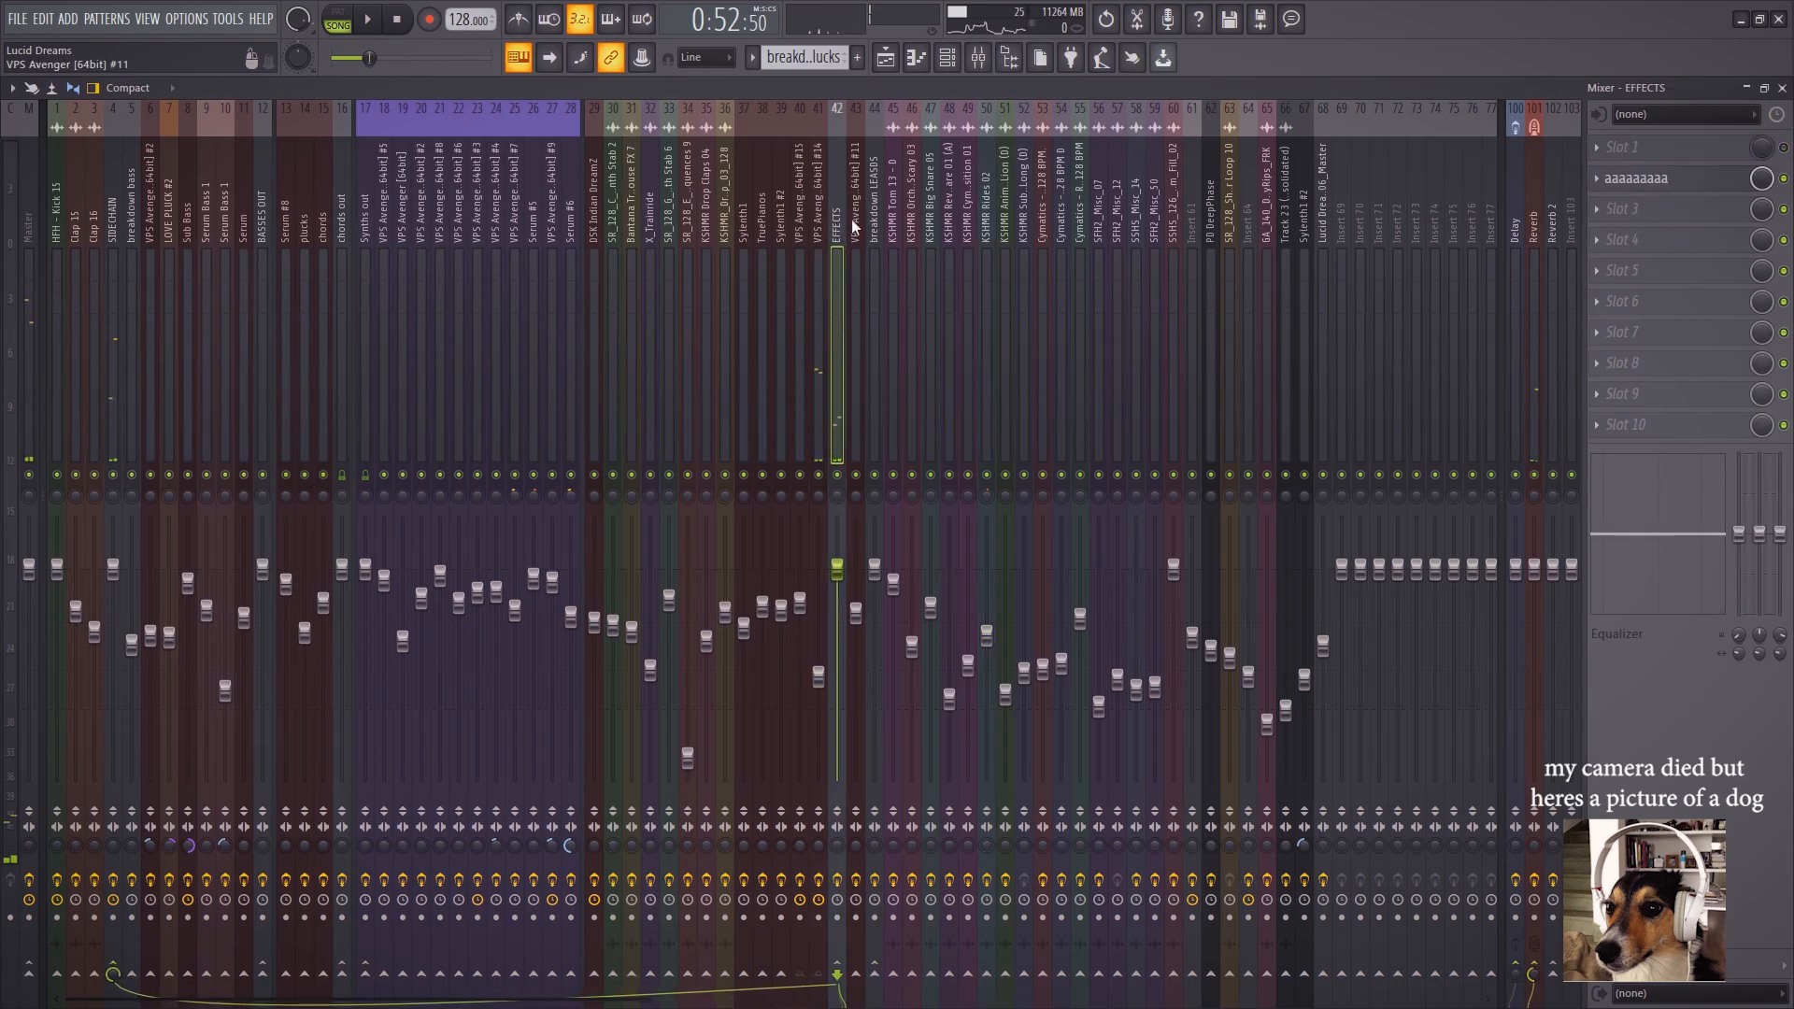
left_click(1635, 183)
left_click(1641, 188)
key("Left")
left_click(886, 58)
Solo the Immersion Atmosphere Snowflakes sample on track 20 and play it from bar 21
scroll(701, 432, "down", 10)
right_click(241, 371)
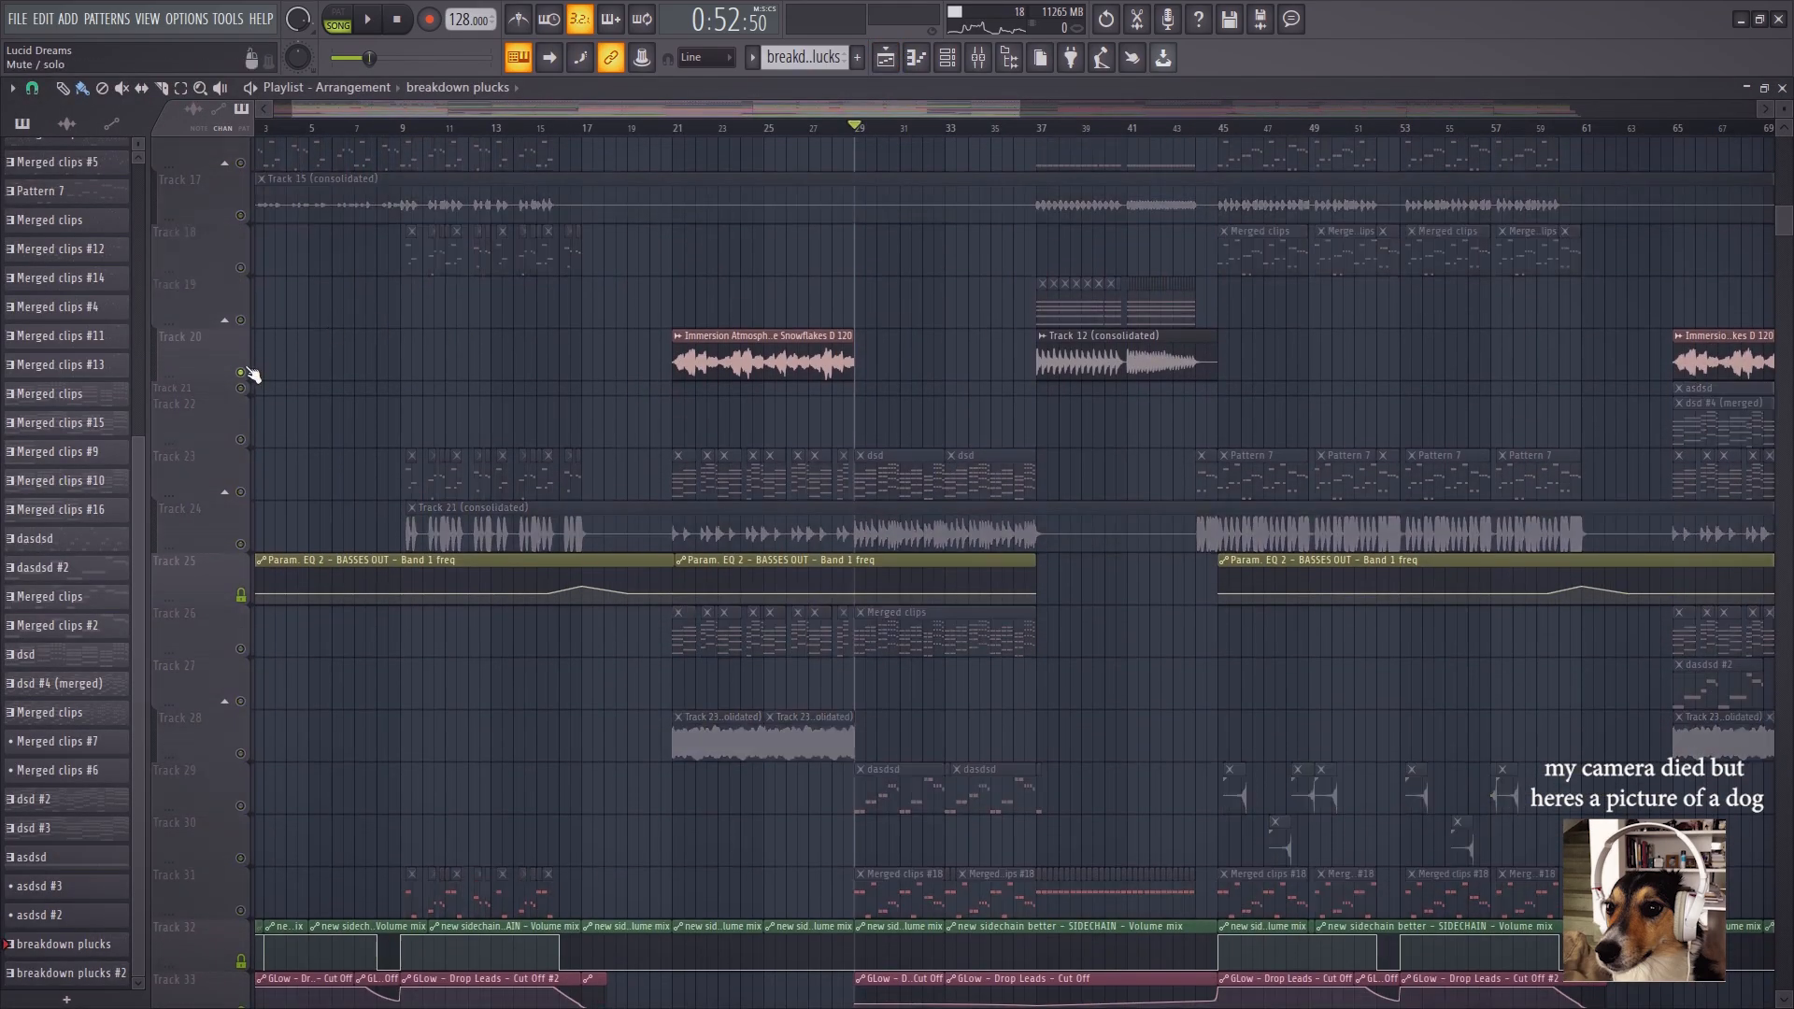
left_click(681, 128)
key("space")
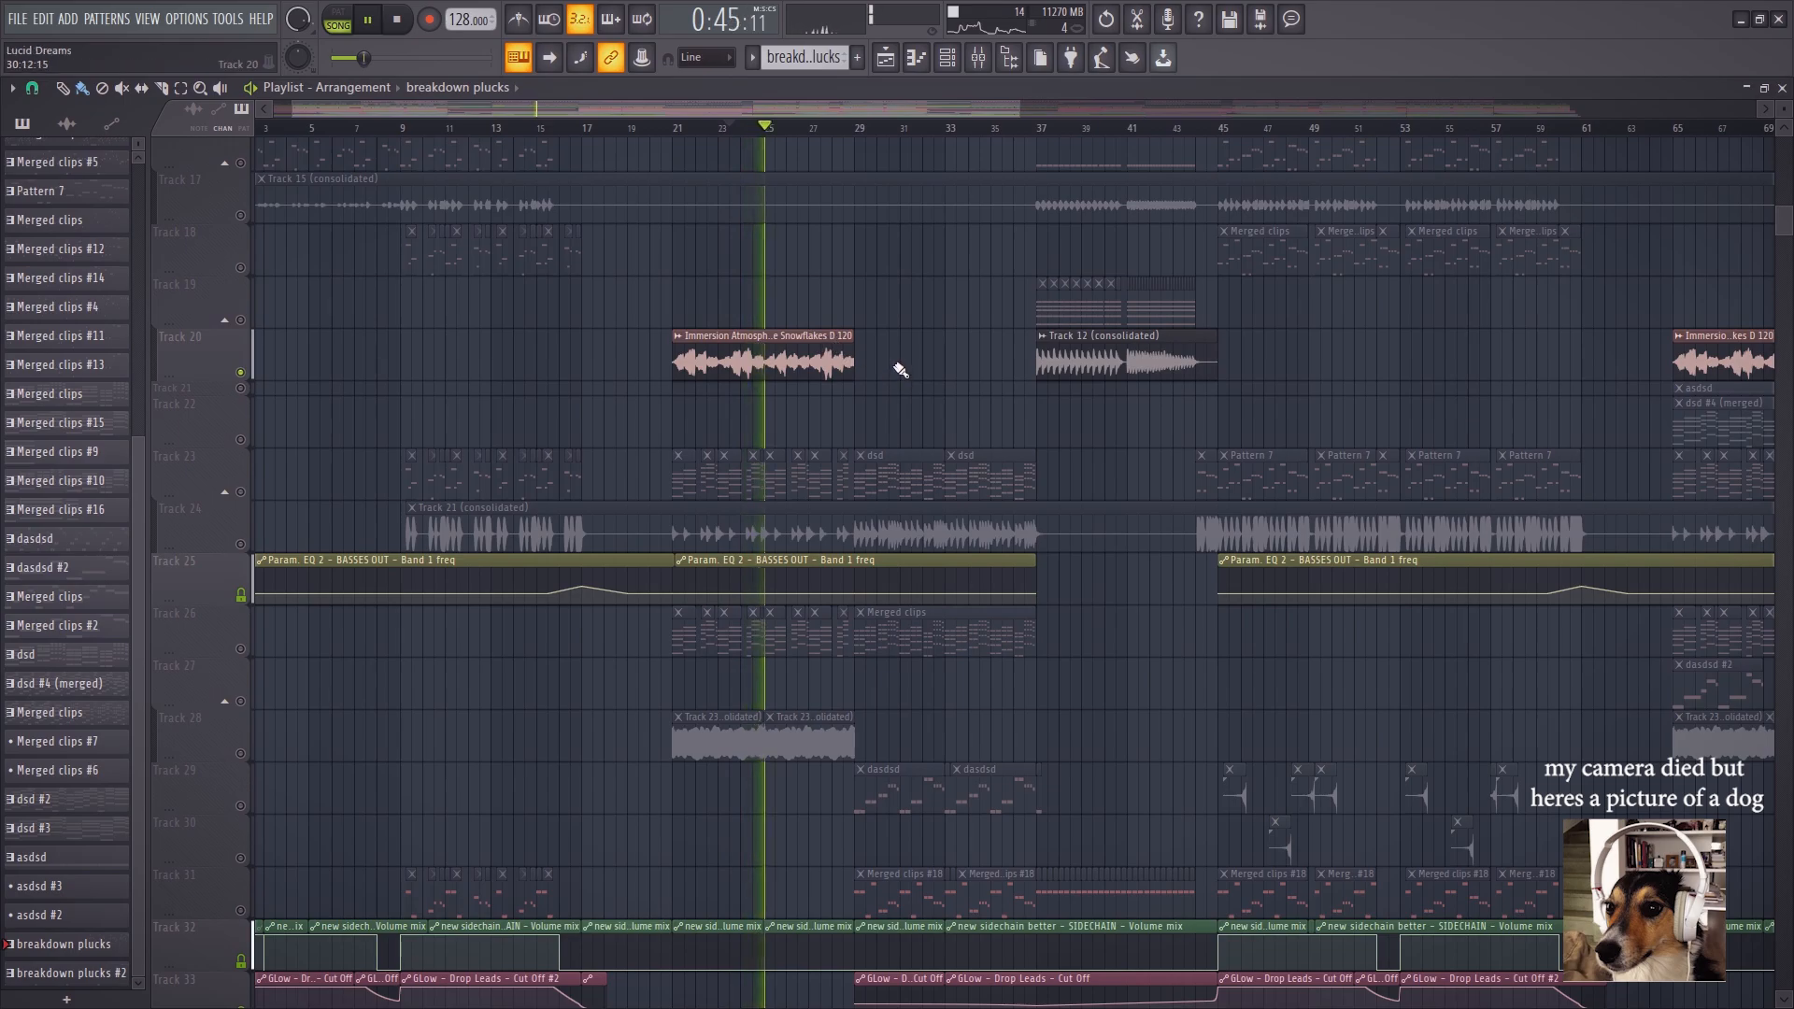
key("space")
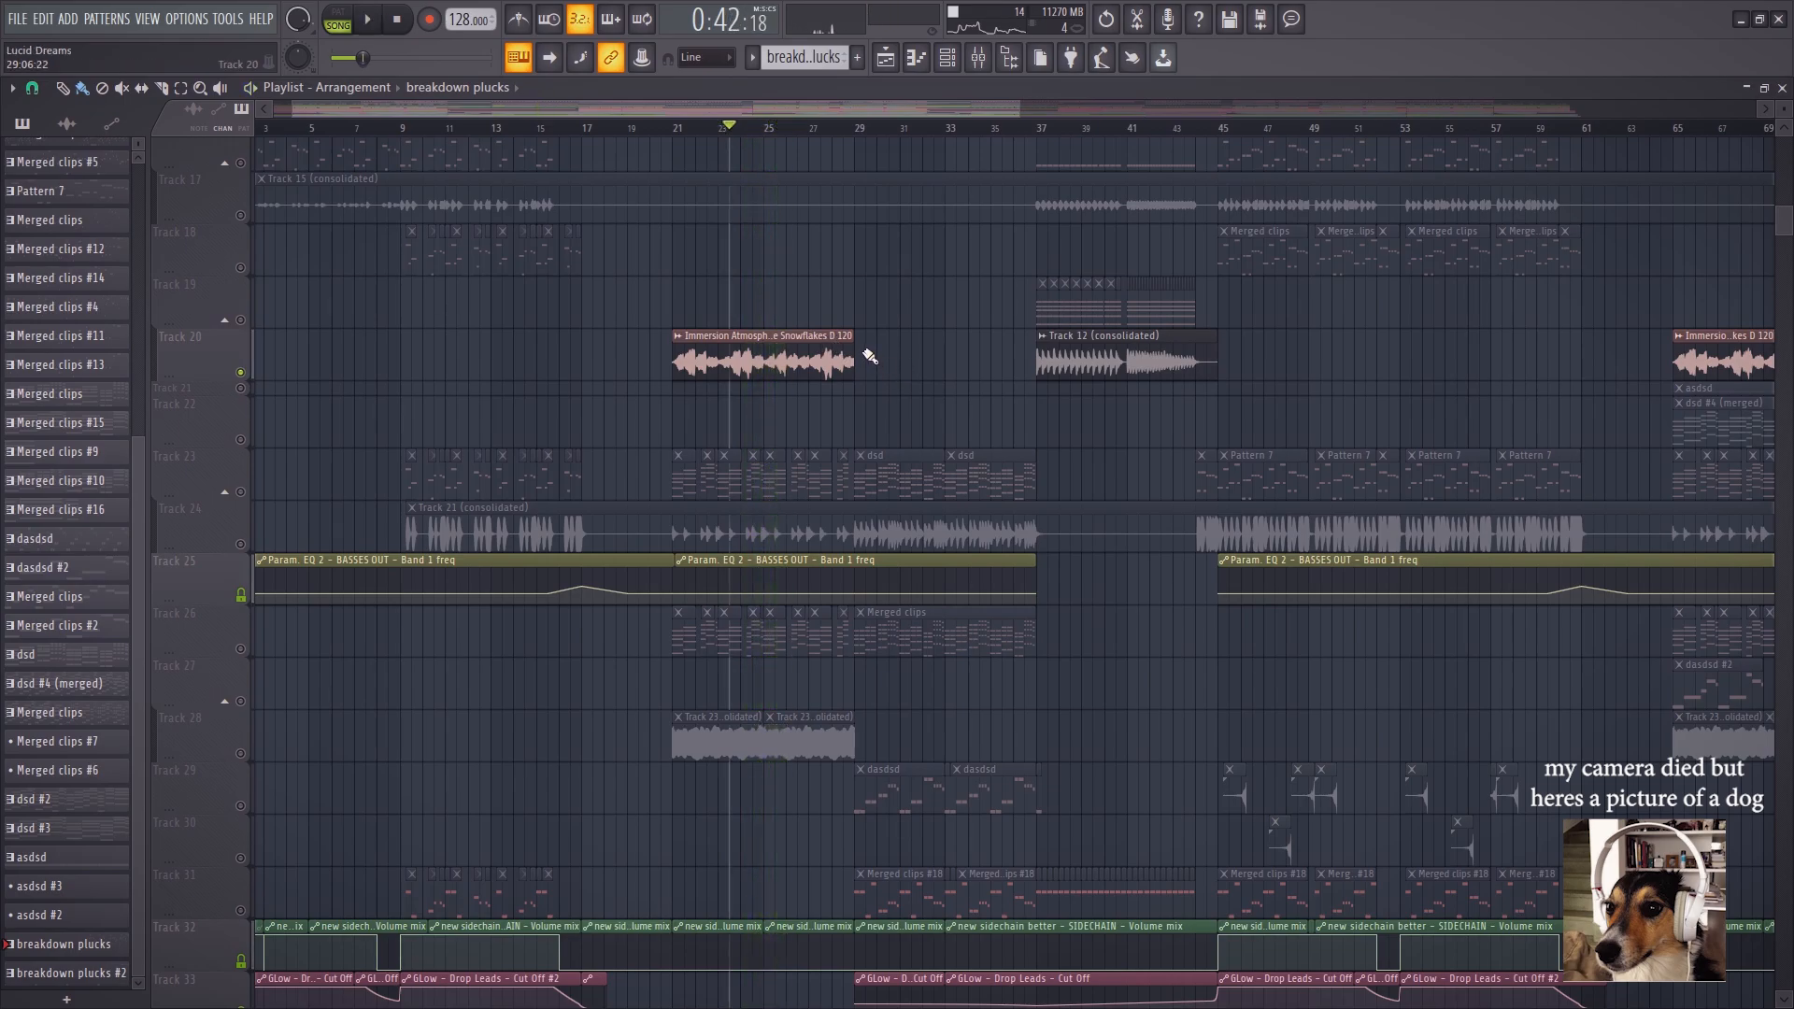
Solo the consolidated Track 21 audio on track 24 and play it from bar 21
scroll(787, 374, "down", 1)
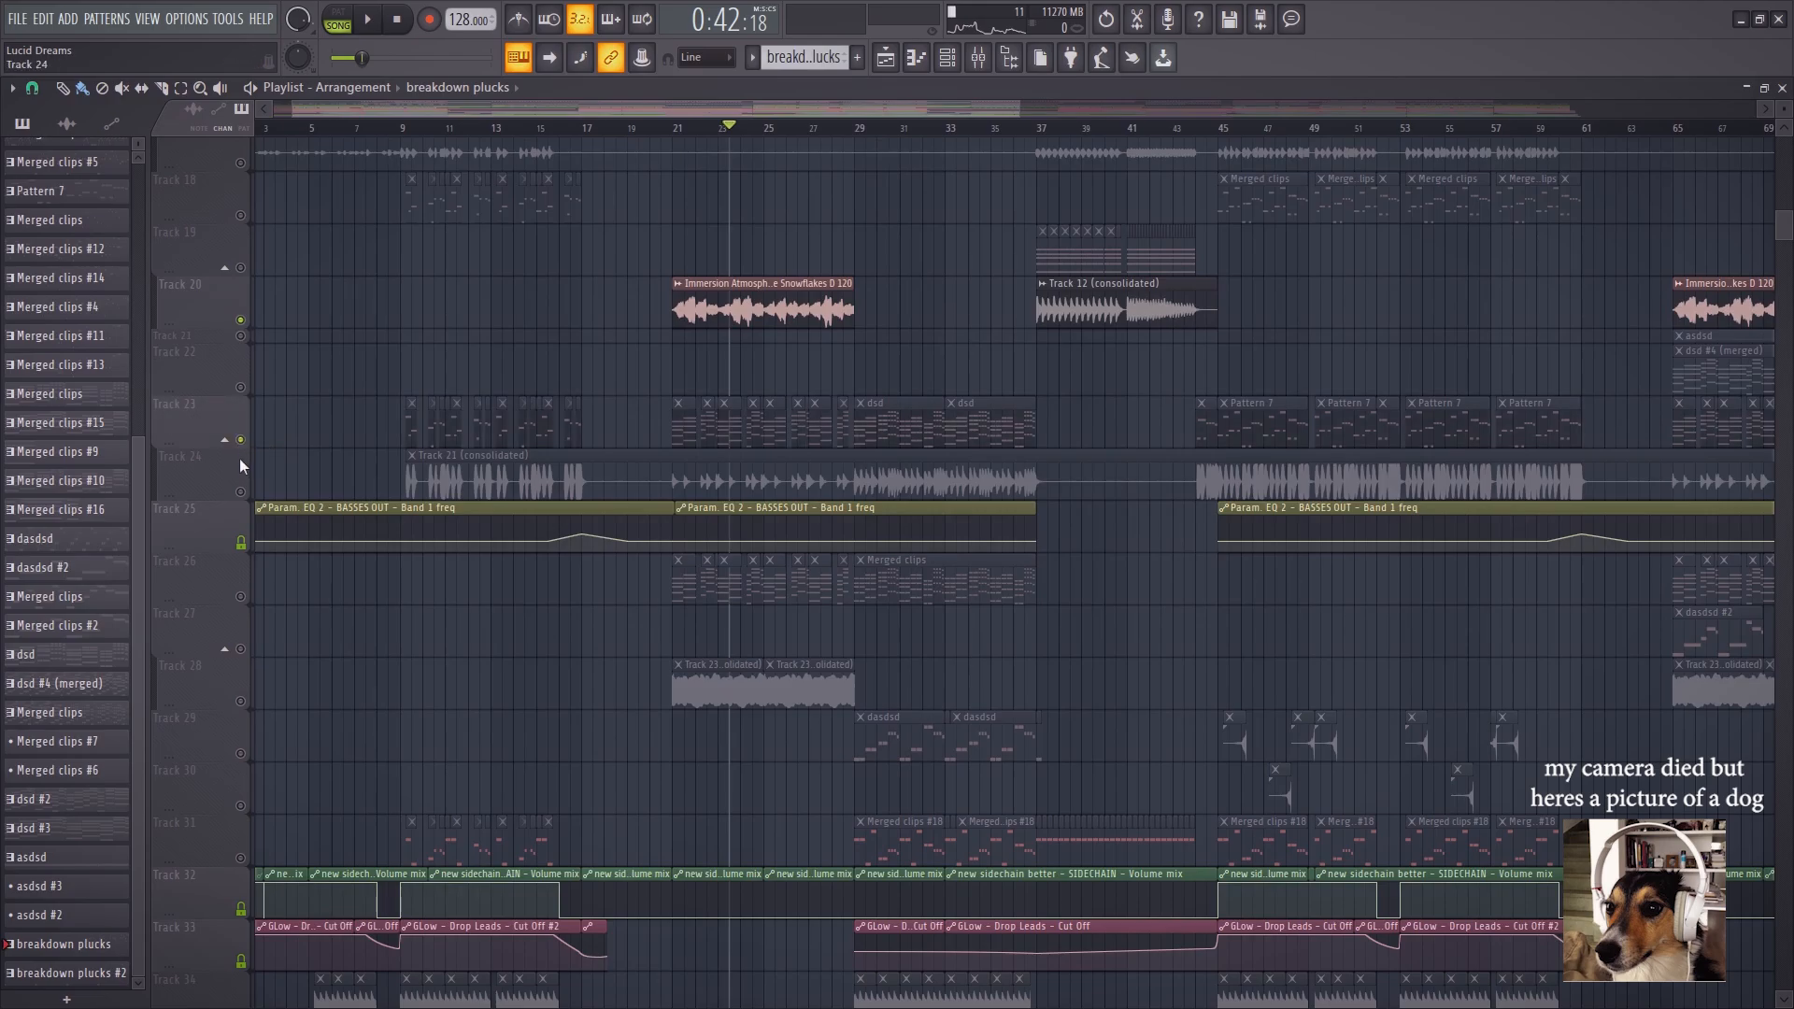
left_click(244, 493)
left_click(681, 131)
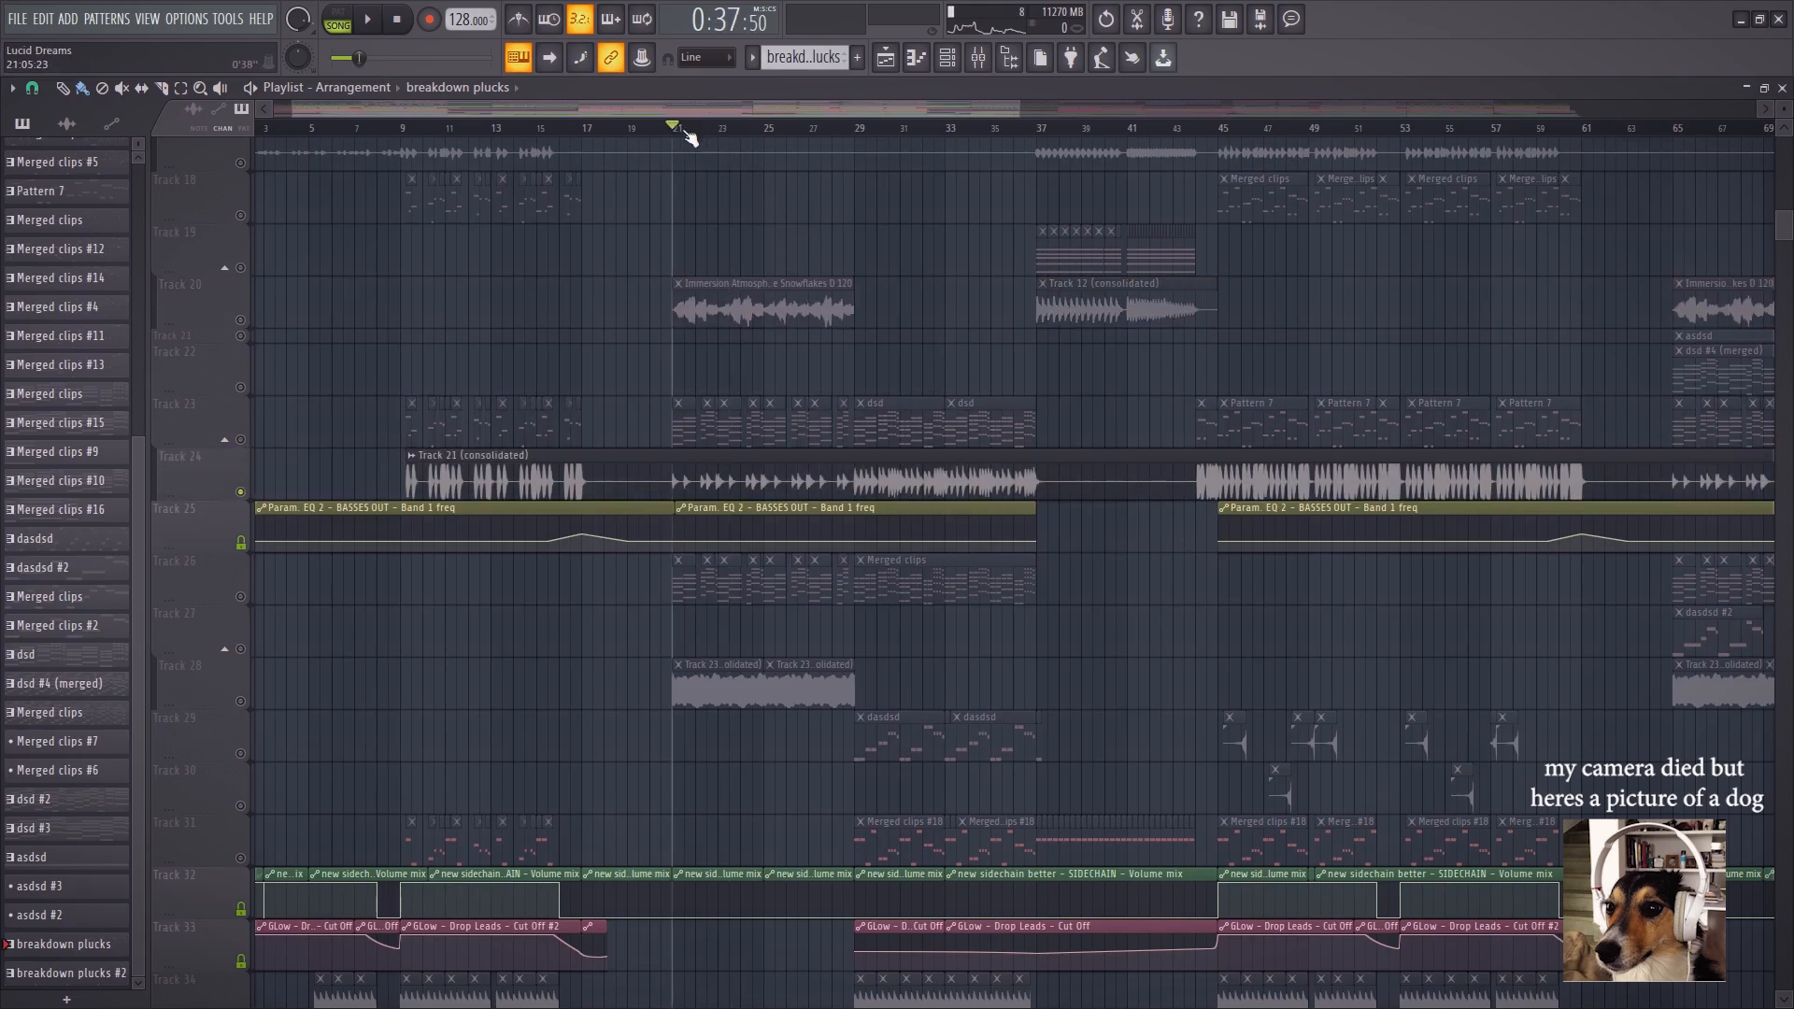
scroll(697, 140, "up", 4)
key("space")
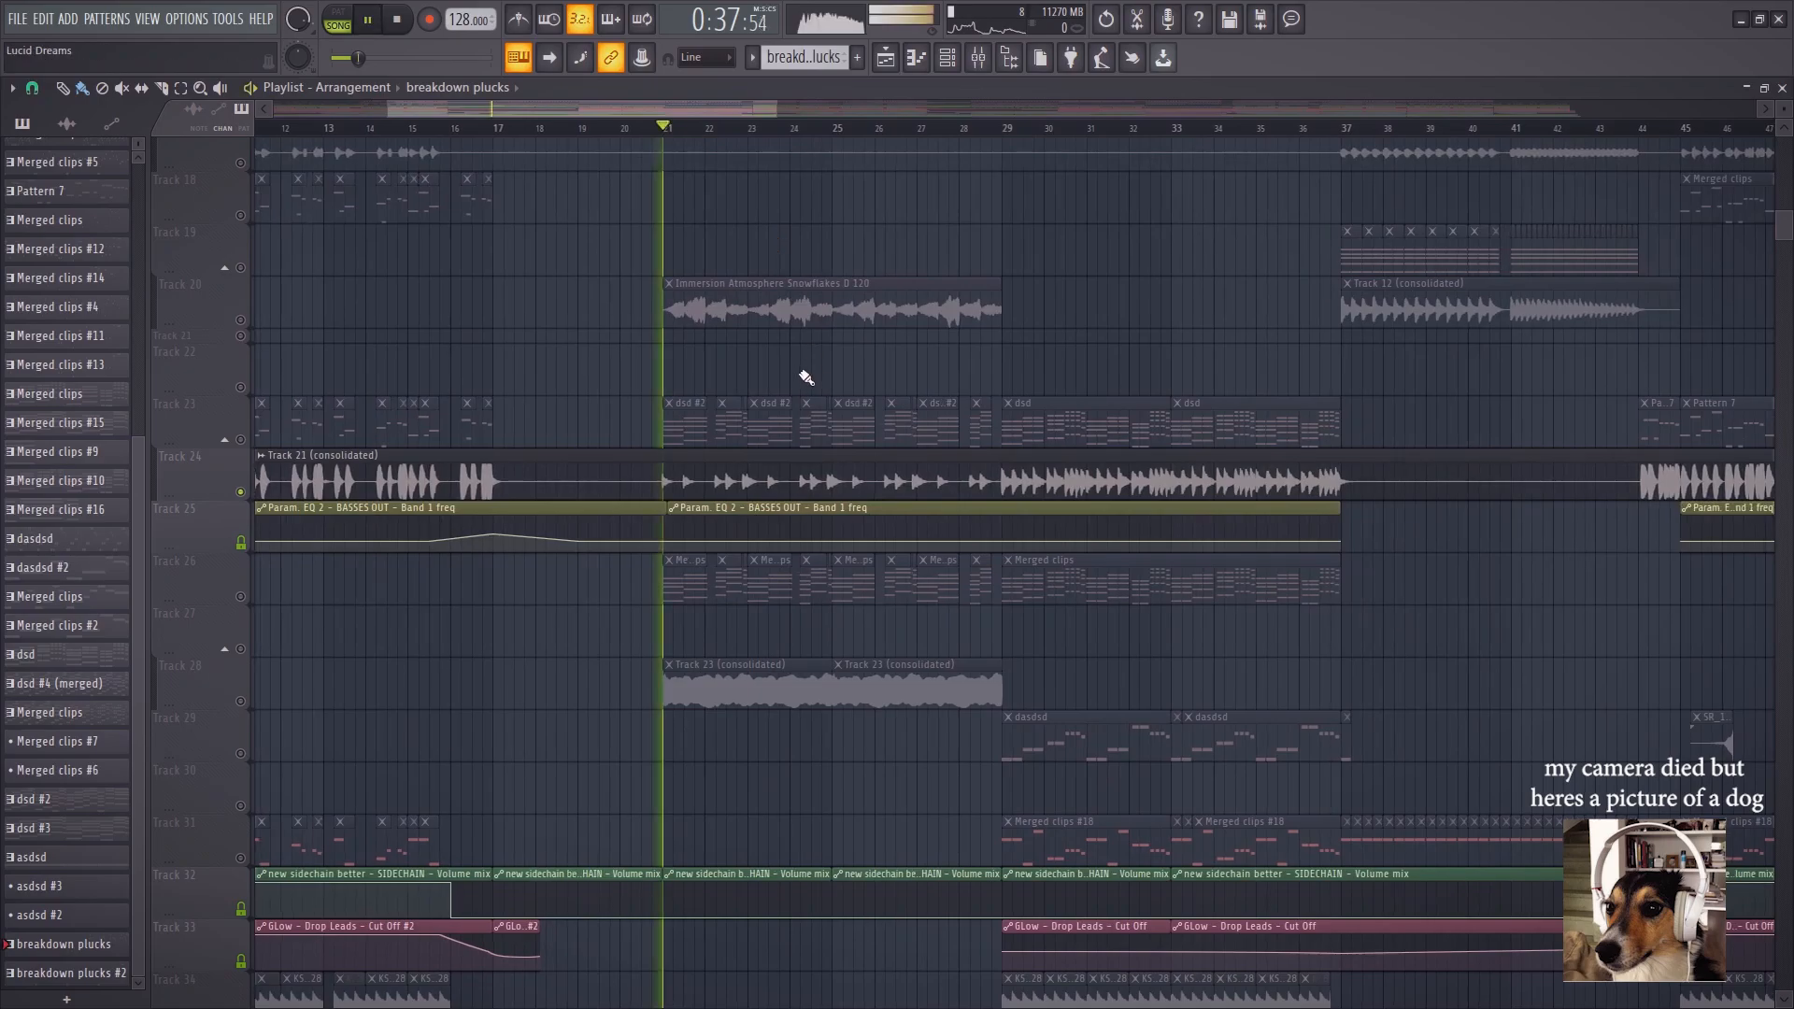
key("space")
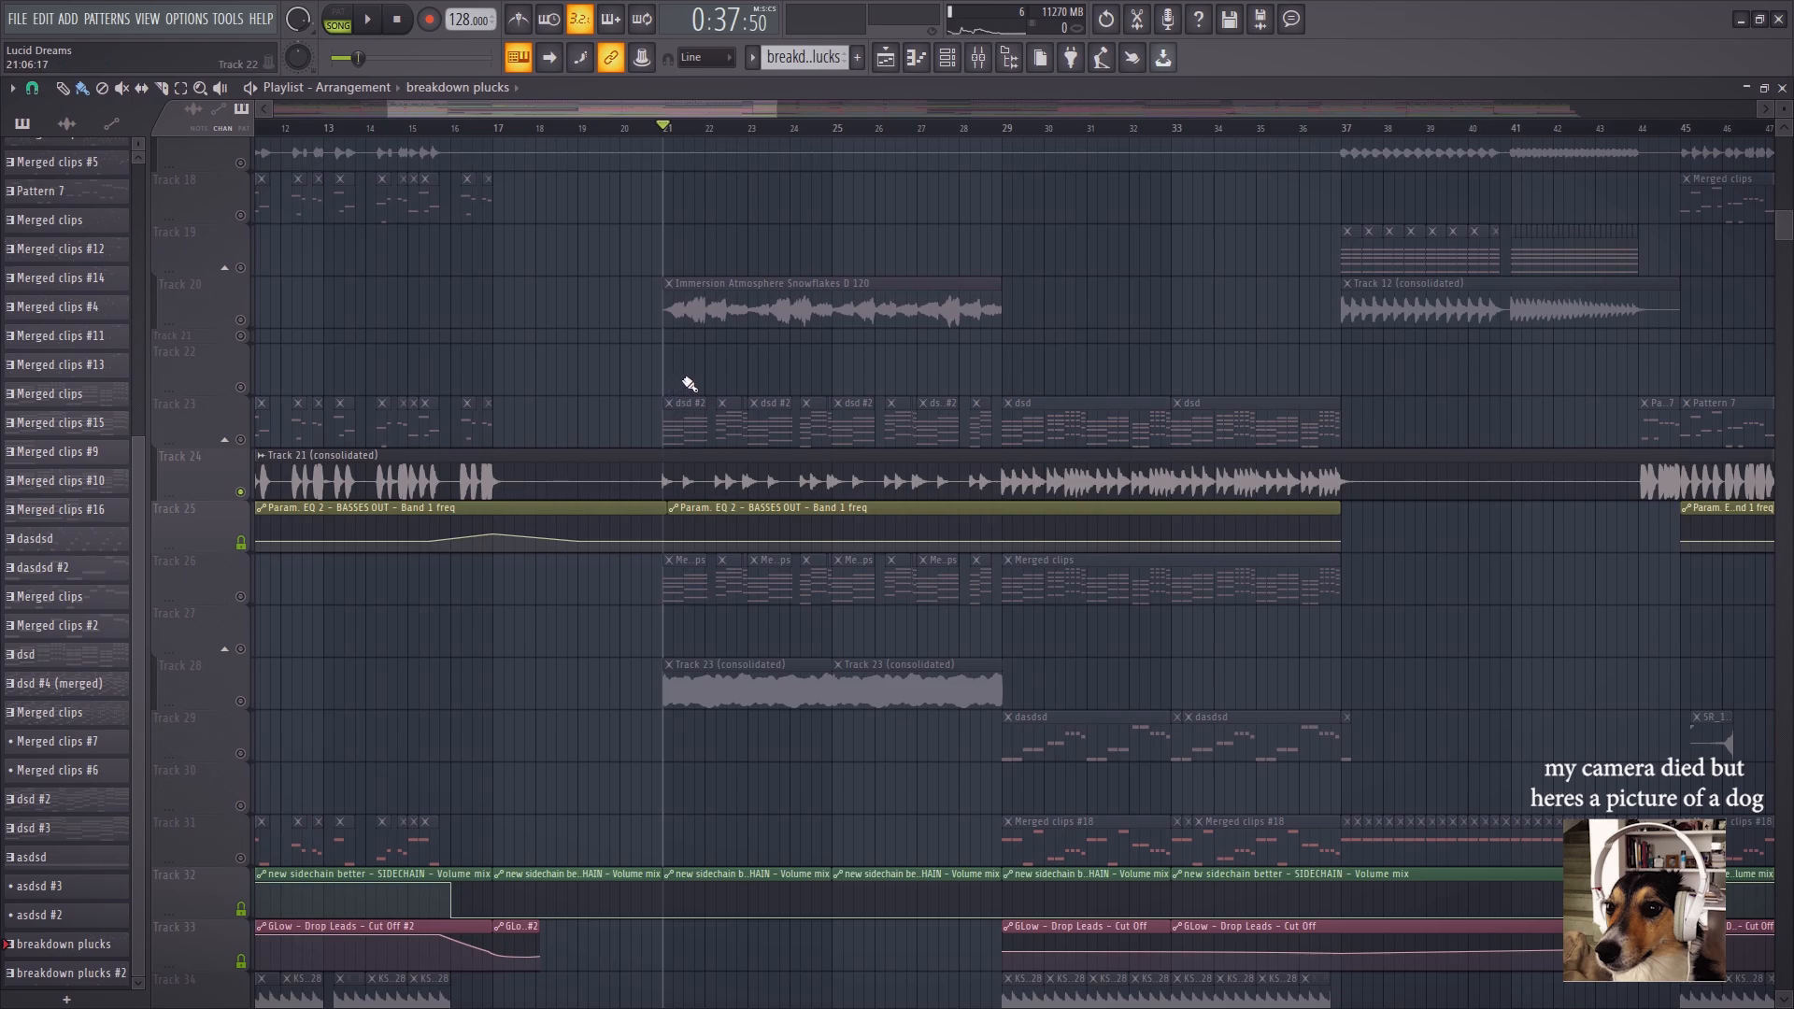
Replay track 24 from bar 21 and add the breakdown plucks on track 11 to the playback
key("space")
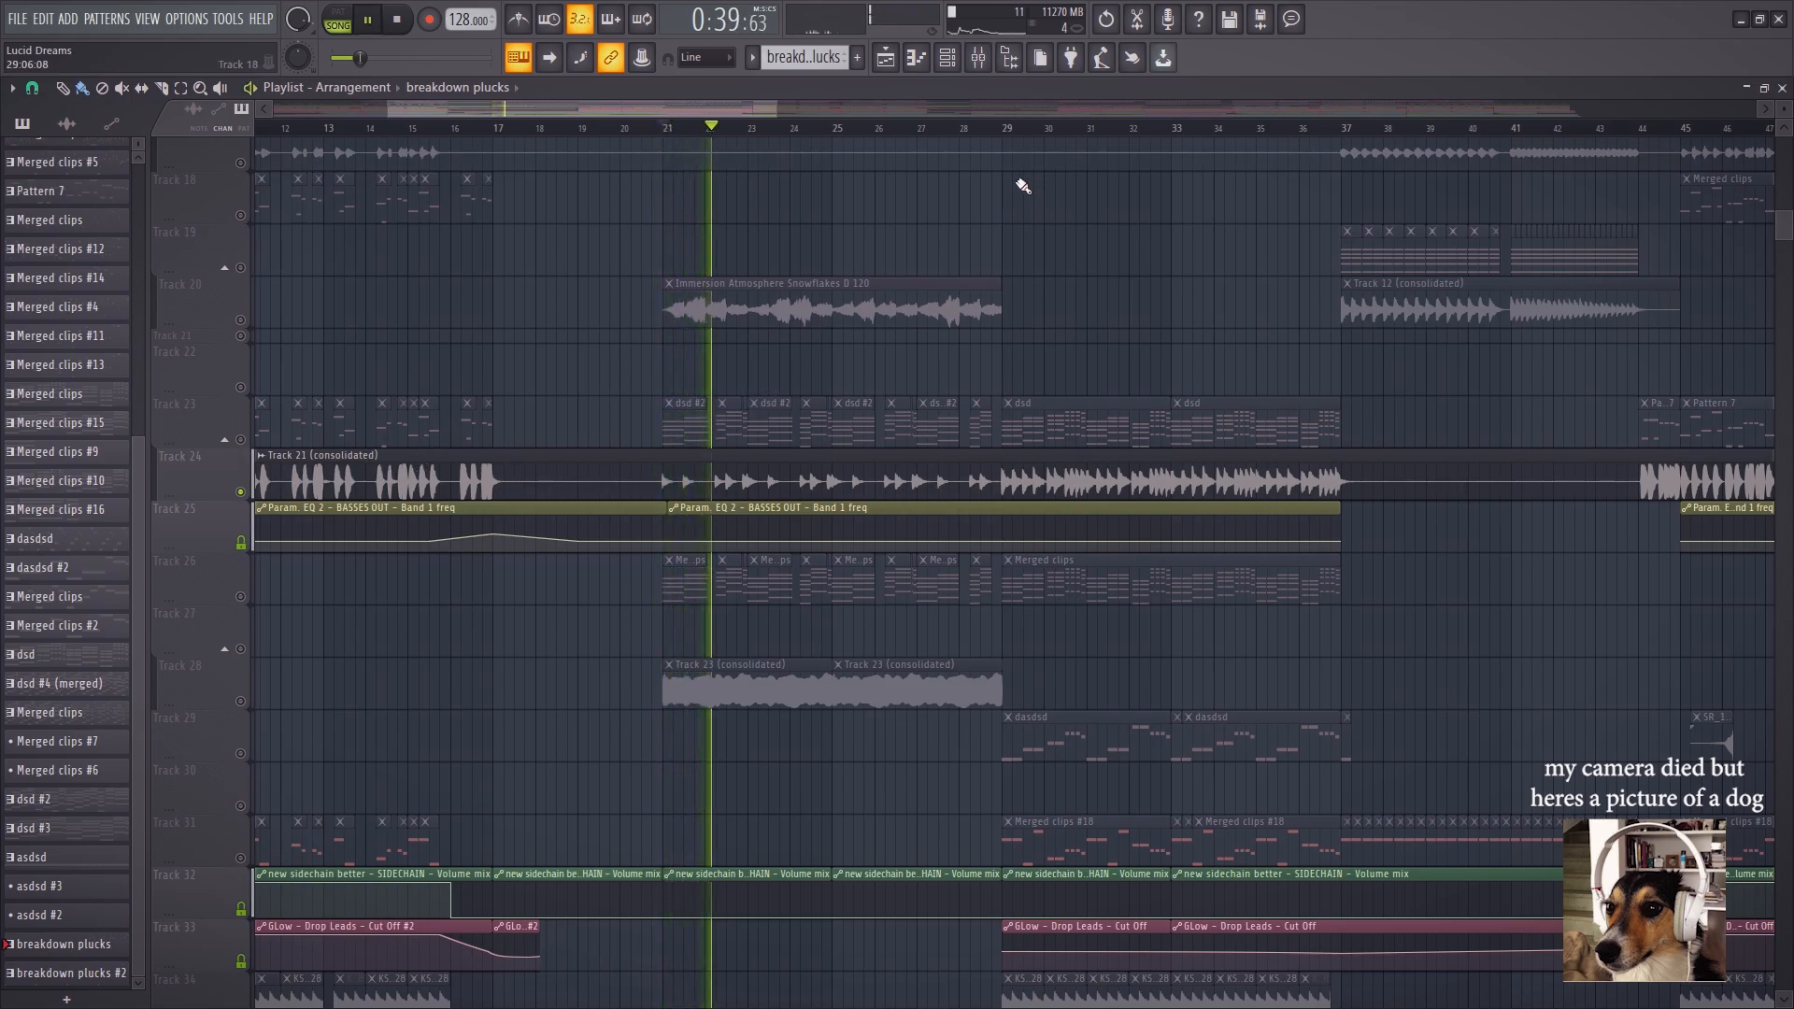
scroll(729, 459, "up", 6)
key("space")
key("space")
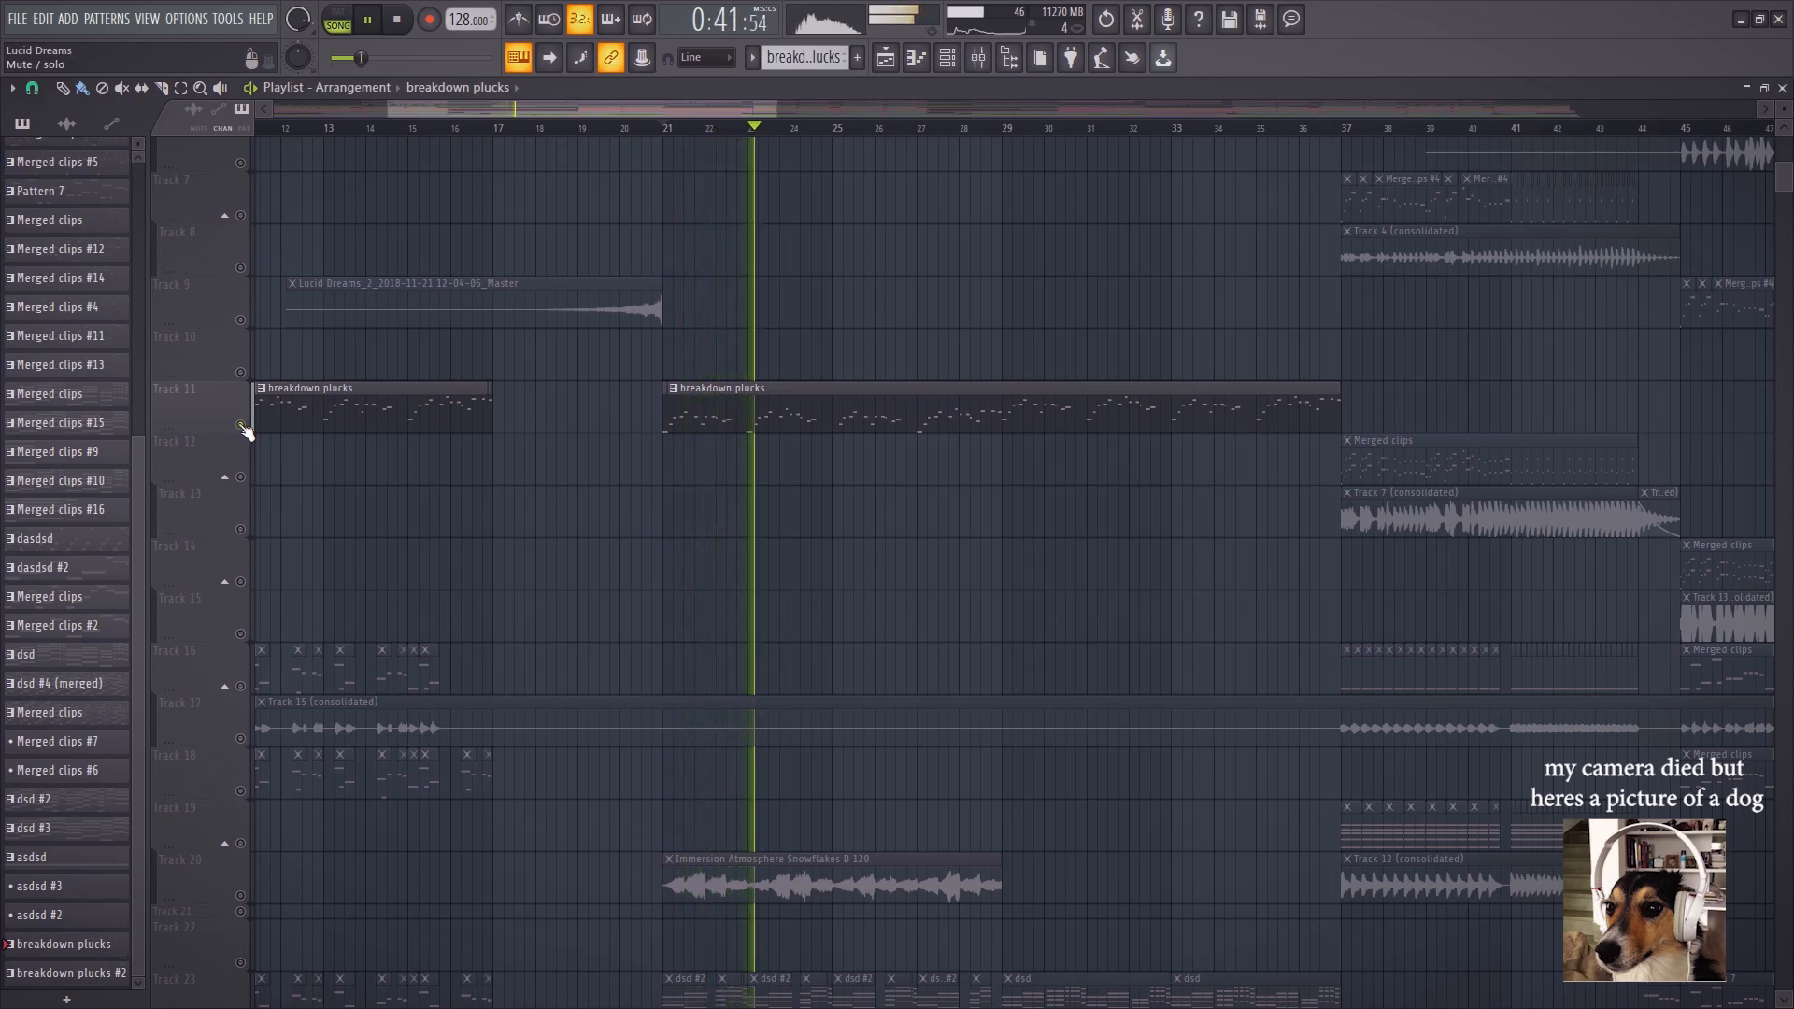
key("space")
scroll(1086, 495, "down", 3)
scroll(1065, 467, "down", 5)
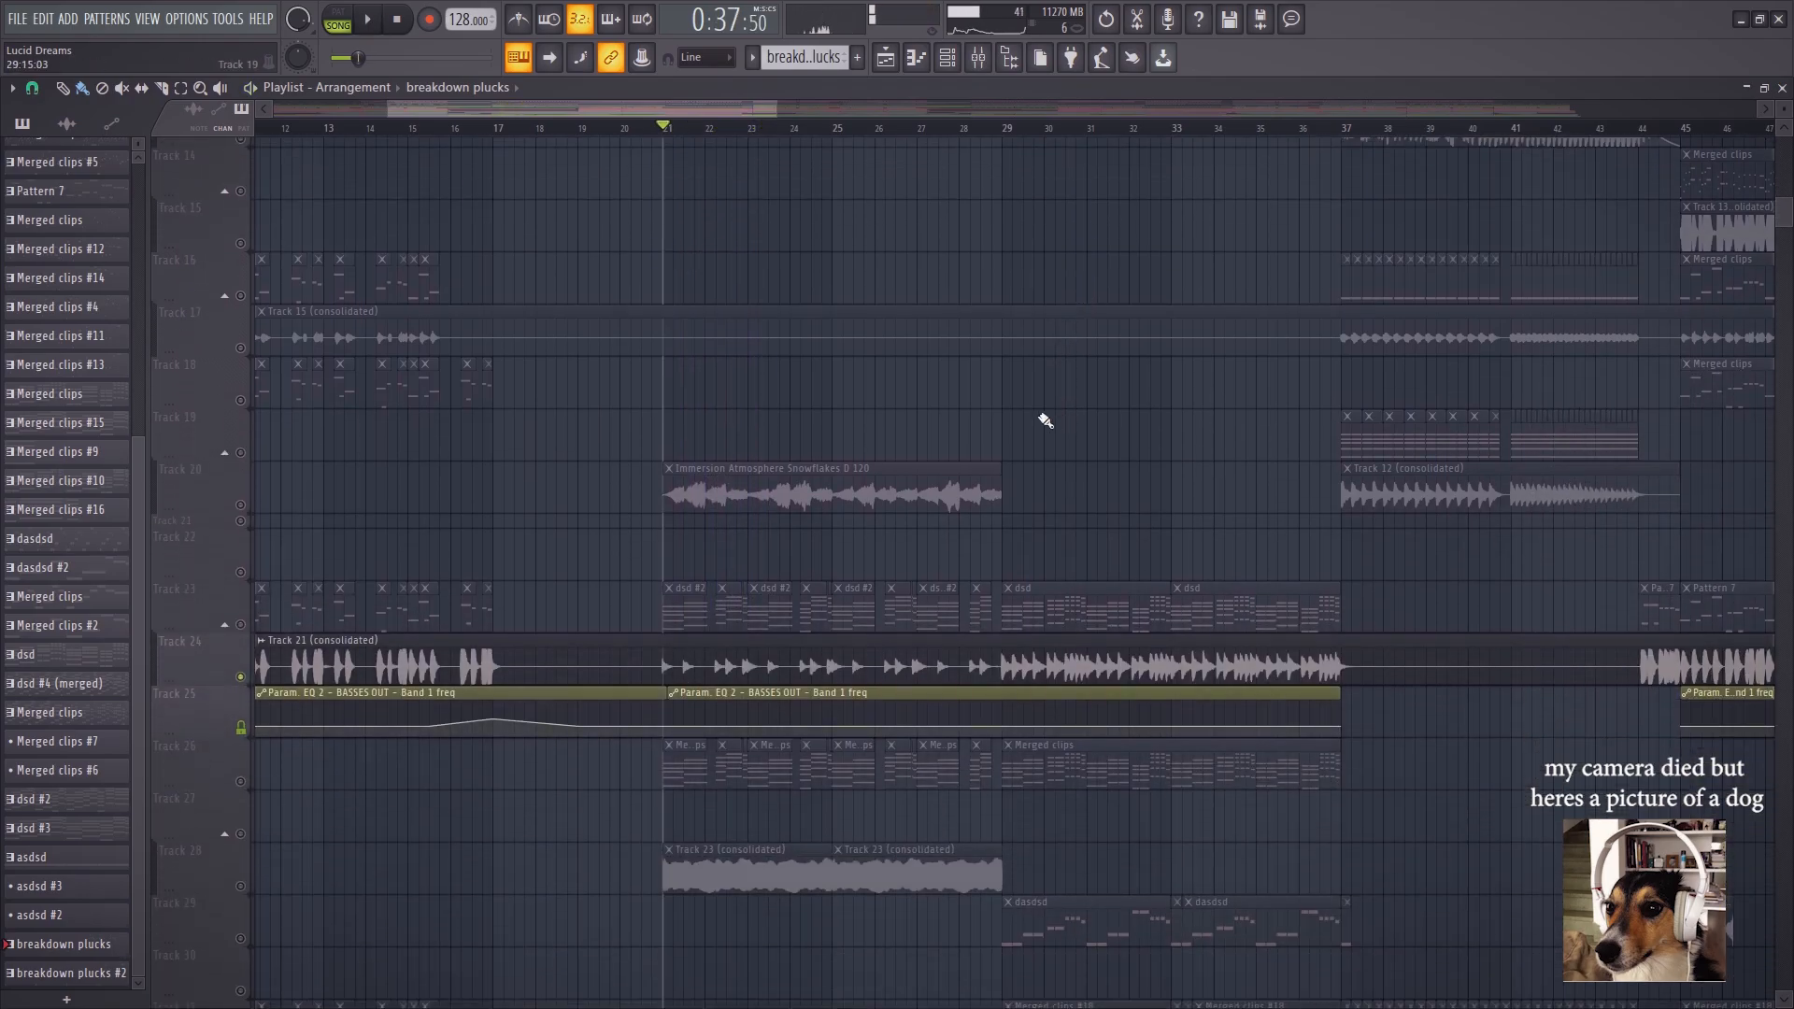
Play track 24 from bar 29 on its own and again with the track 11 breakdown plucks enabled
left_click(1004, 130)
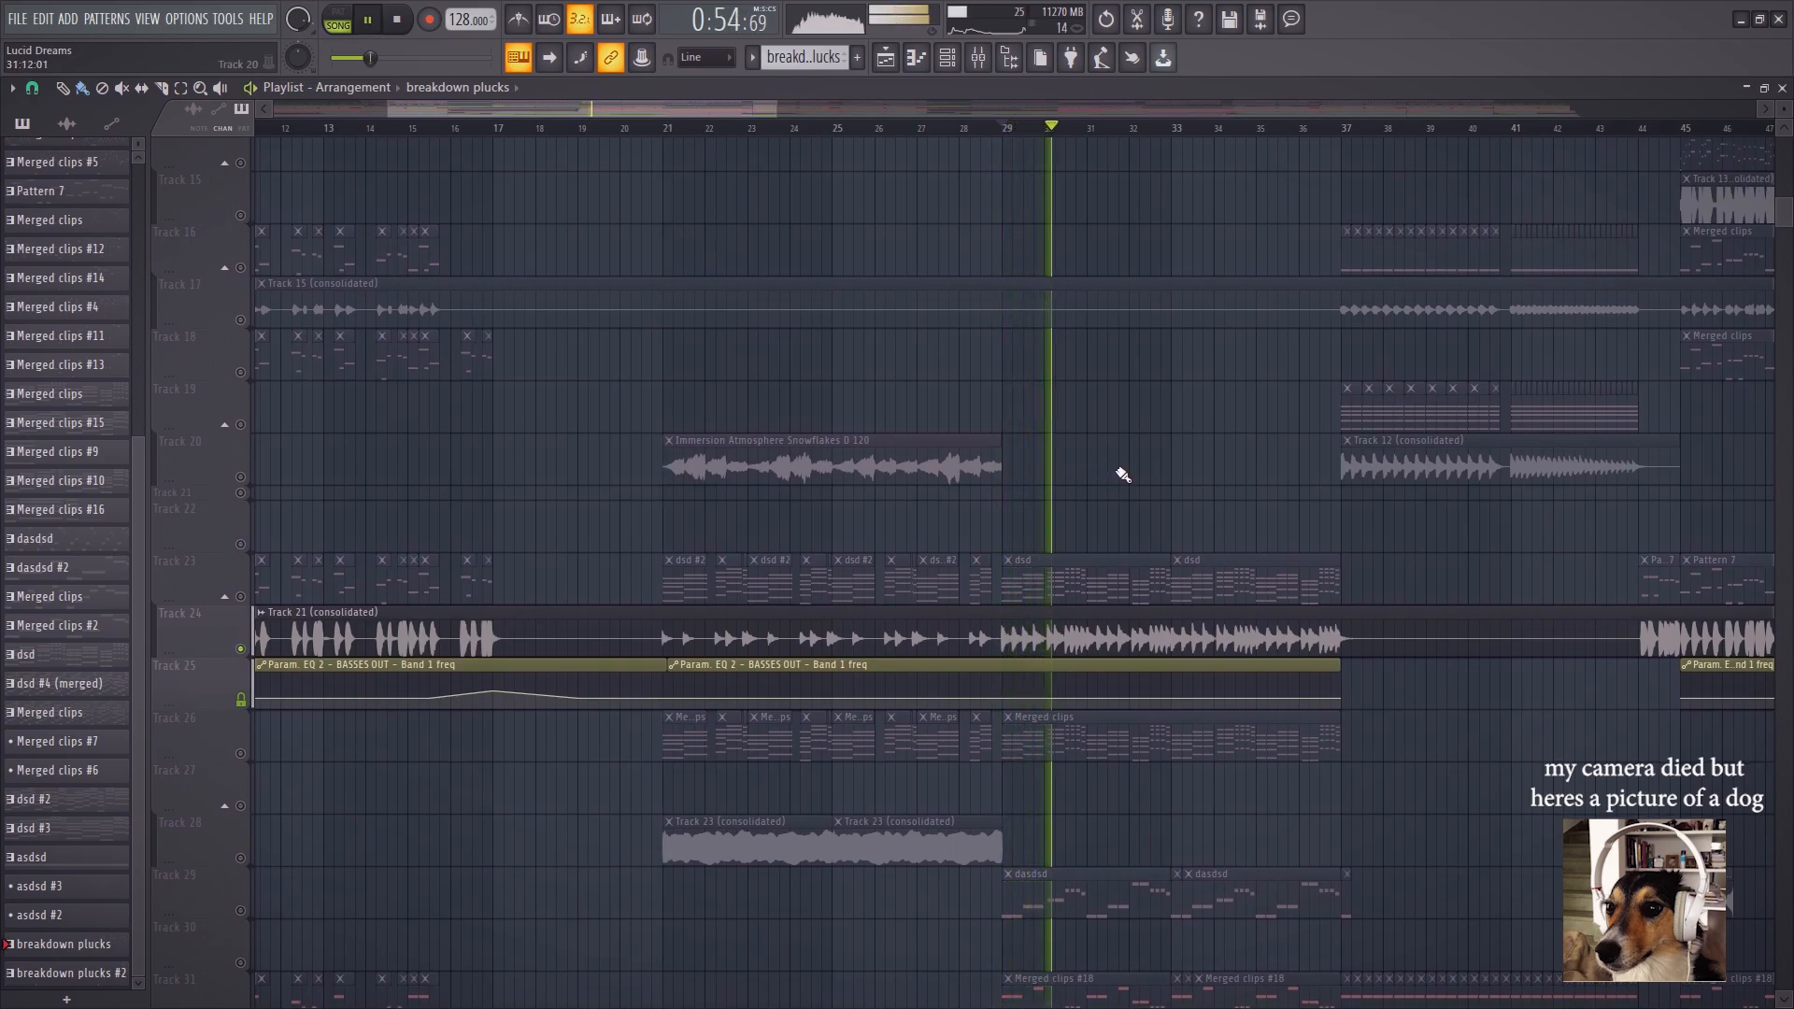
key("space")
scroll(1027, 541, "up", 5)
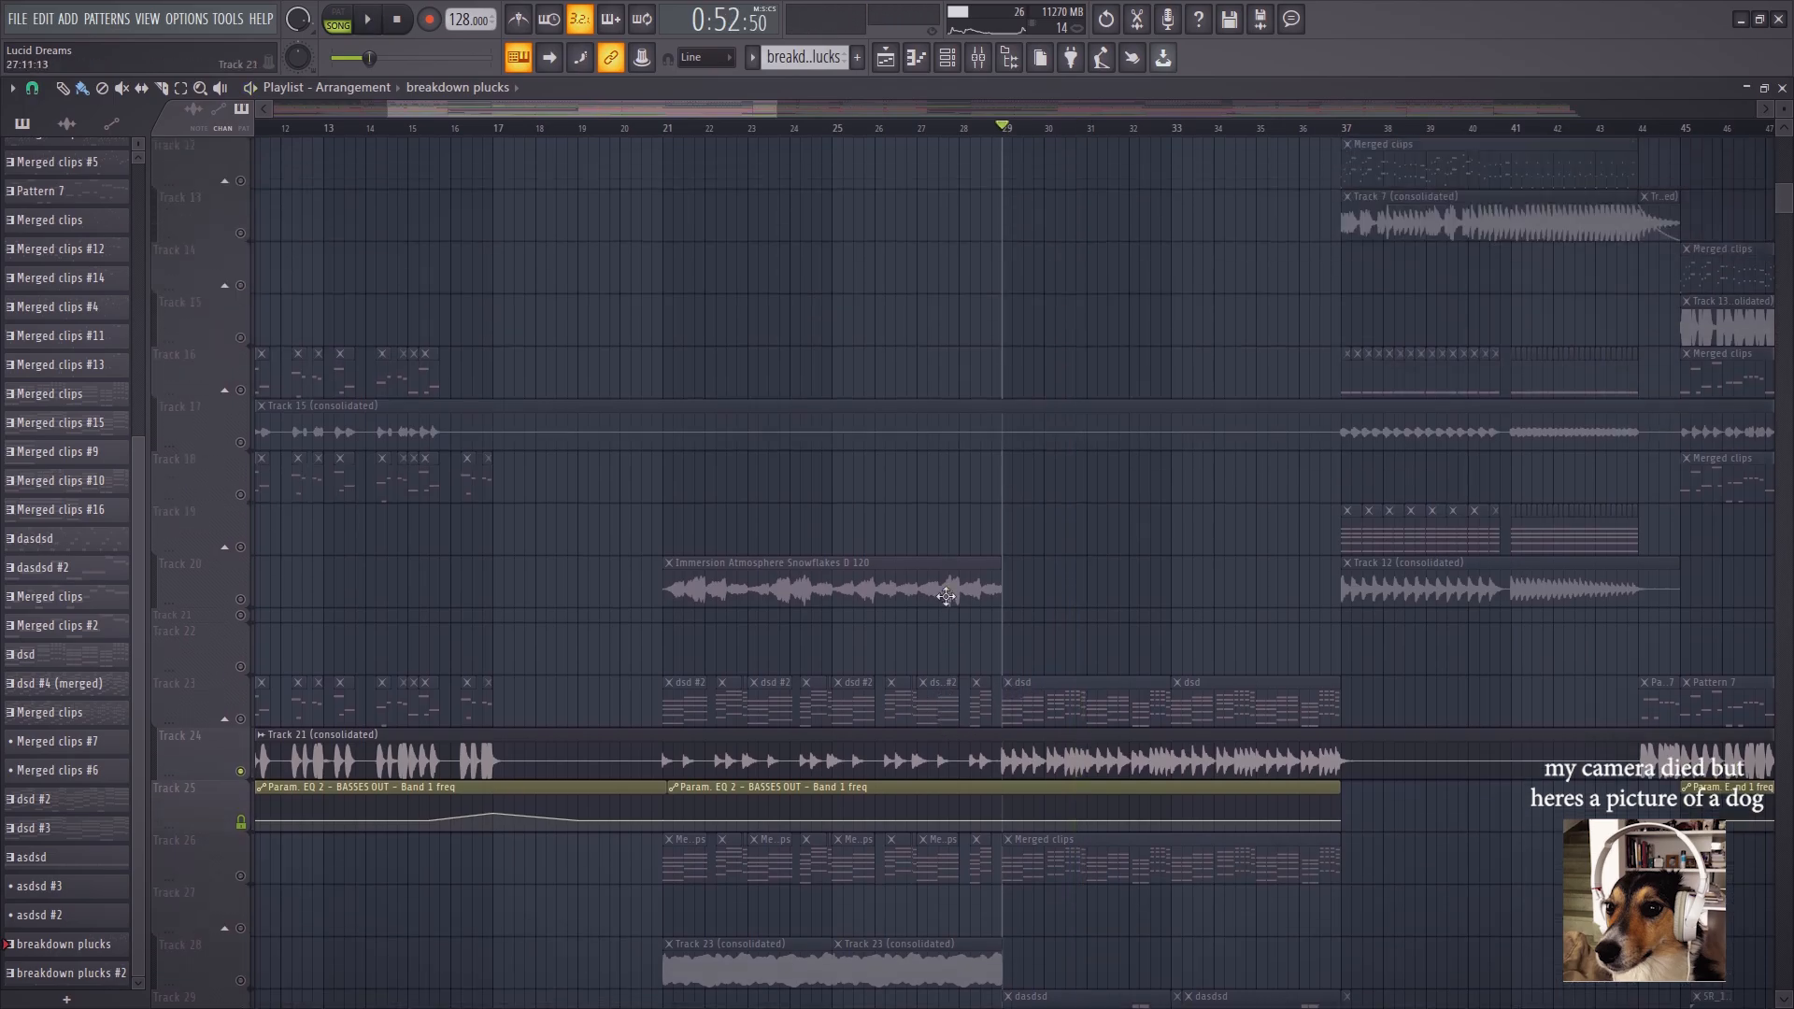
left_click(240, 266)
key("space")
scroll(788, 632, "down", 10)
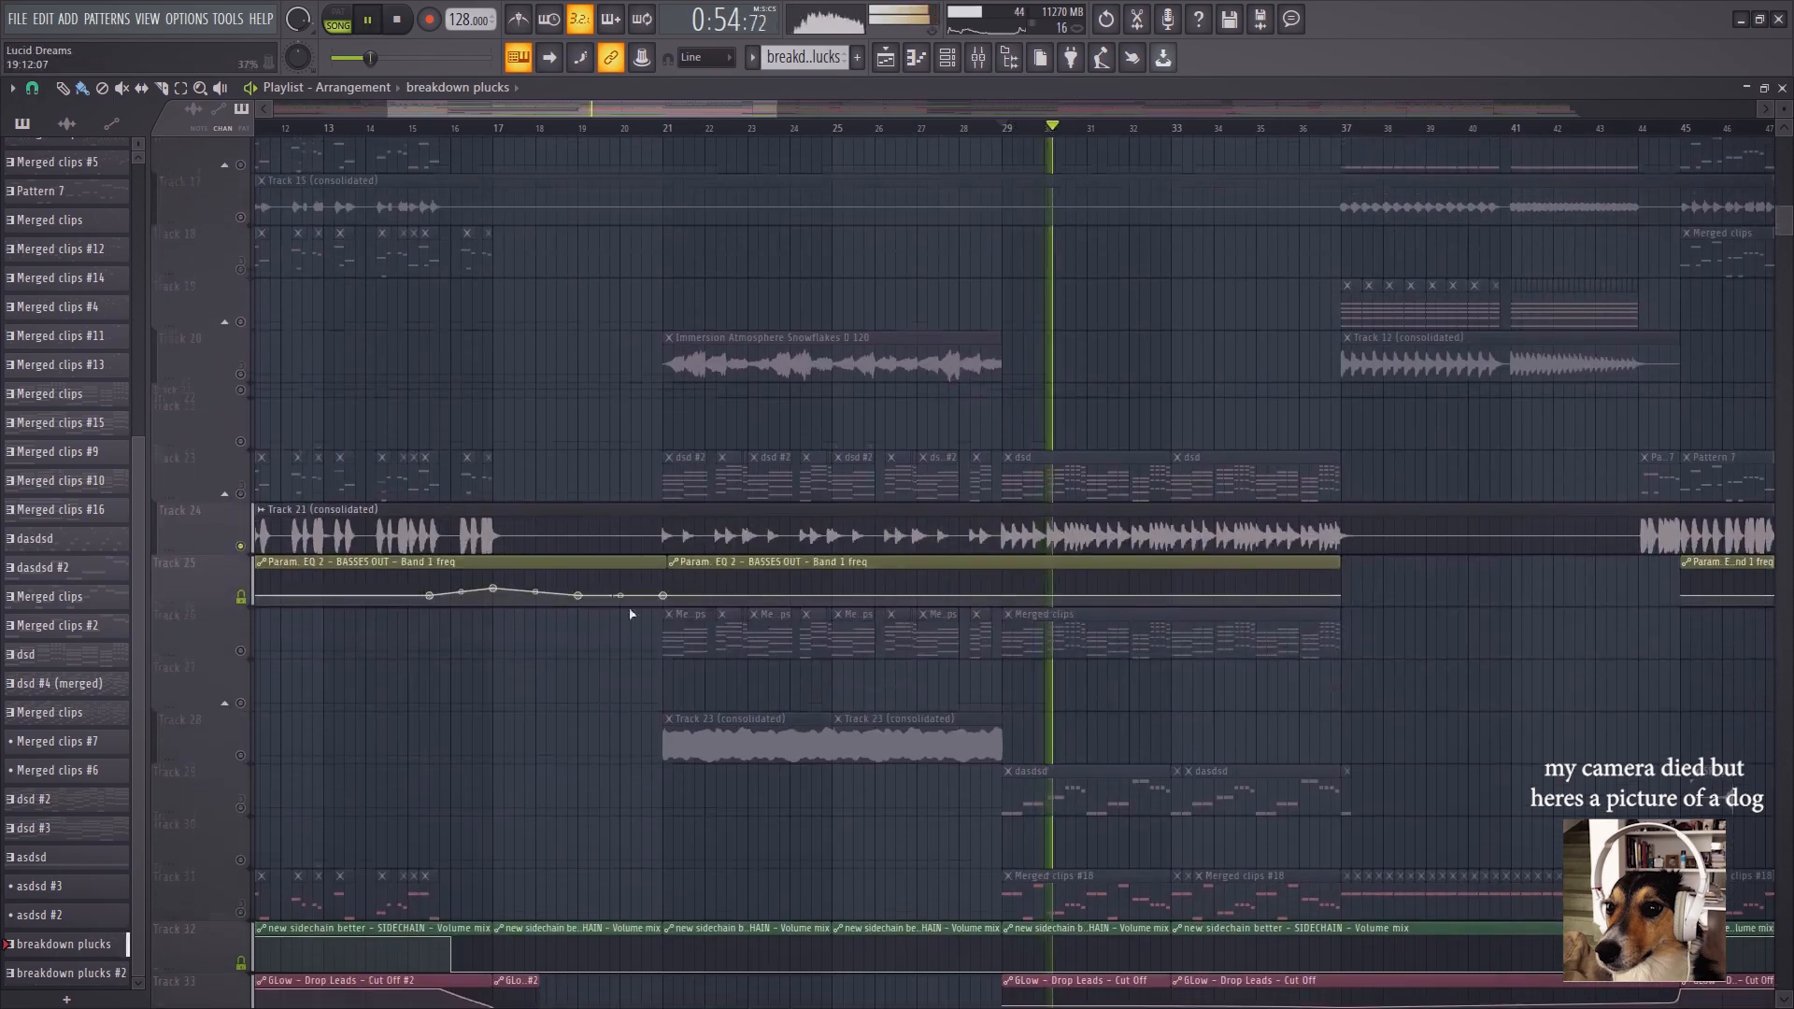
key("space")
Enable the BASSES OUT cut-off automation on track 56 and the KSHMR Crash 03 channel pitch automation on track 59
scroll(678, 601, "down", 8)
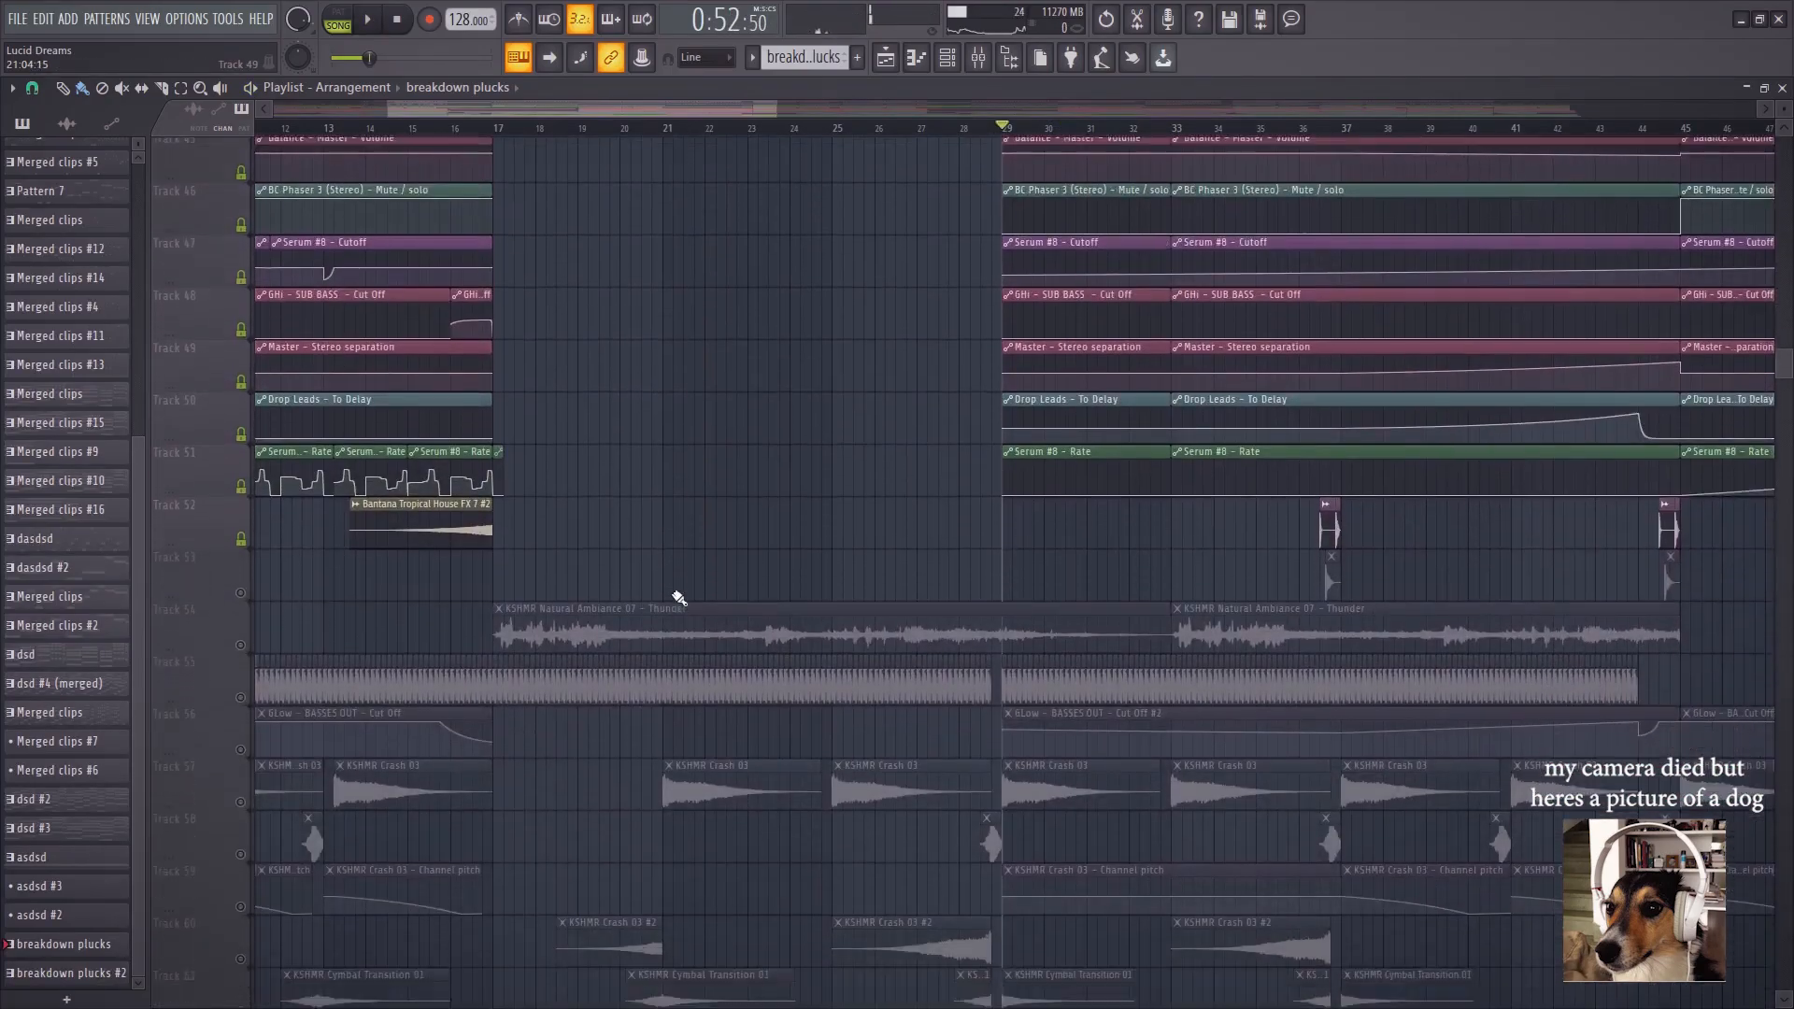
scroll(678, 602, "down", 3)
left_click(242, 491)
left_click(241, 649)
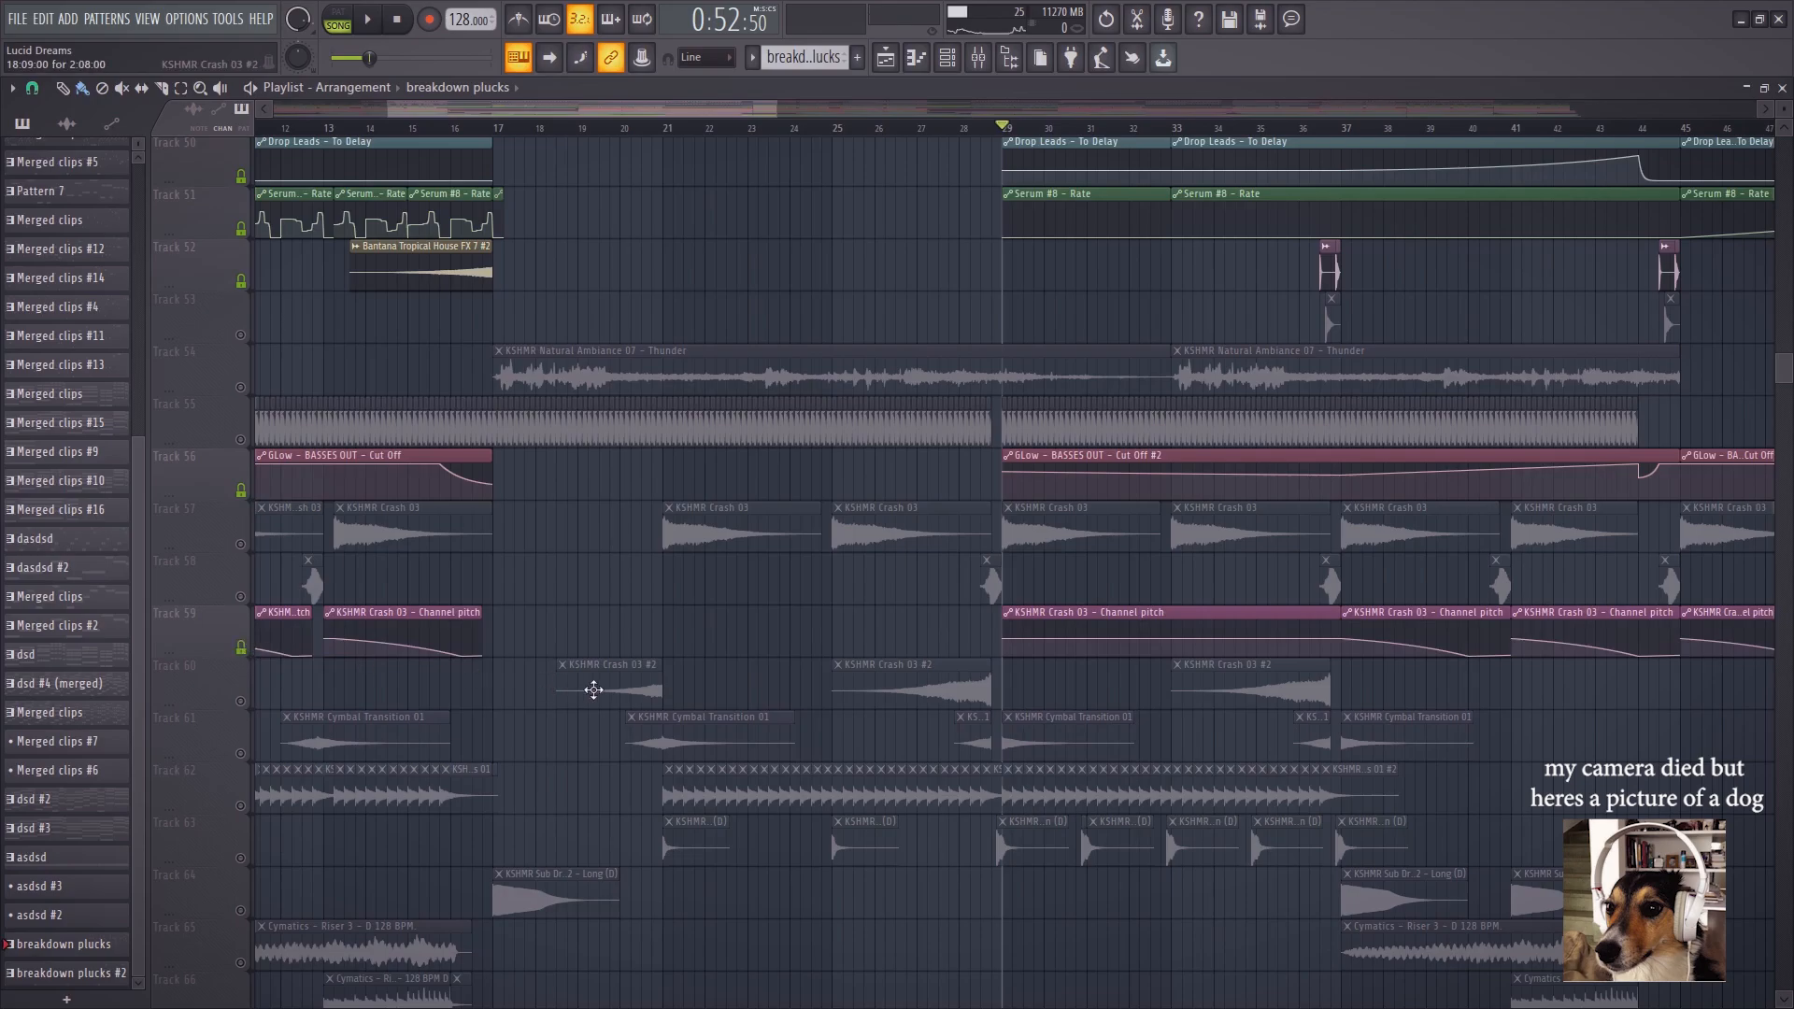
Enable the automation on tracks 72, 74, 75, 76, 80 and 81, from the 100hz cut to the Endless Smile effect
scroll(595, 687, "down", 8)
left_click(241, 545)
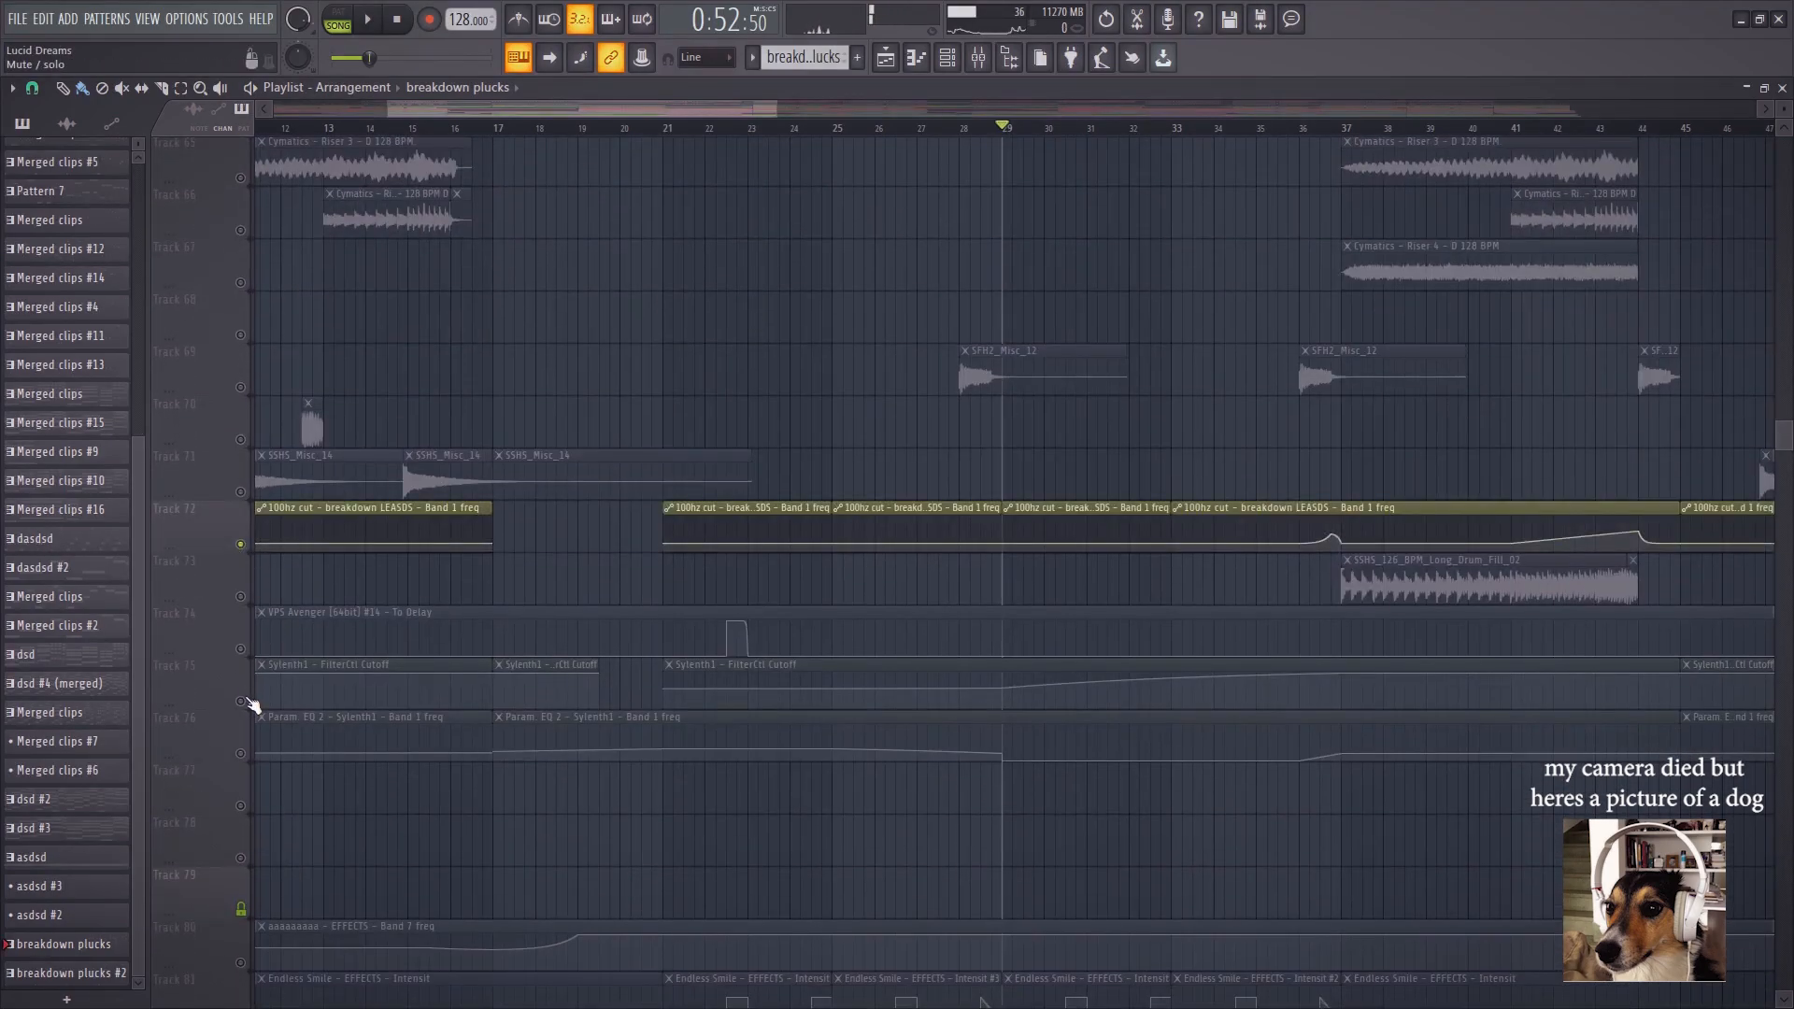
left_click(243, 700)
left_click(243, 753)
left_click(241, 648)
scroll(254, 747, "down", 2)
left_click(240, 753)
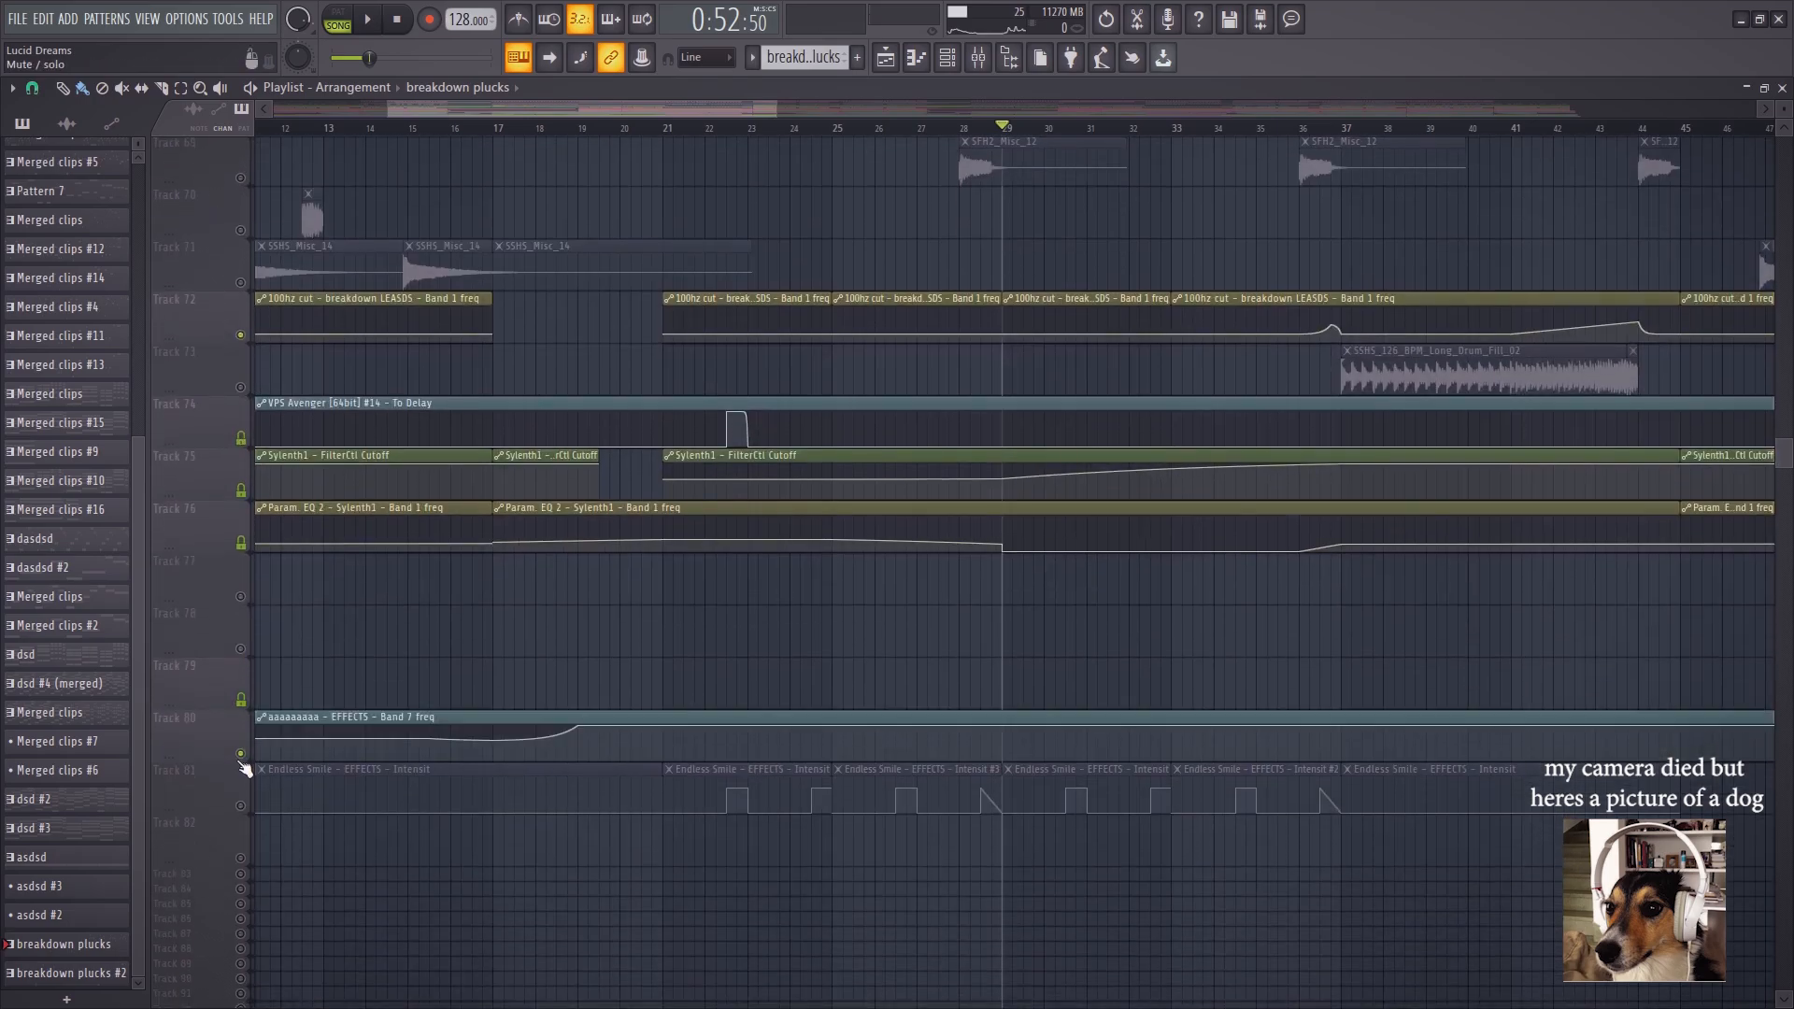
left_click(241, 806)
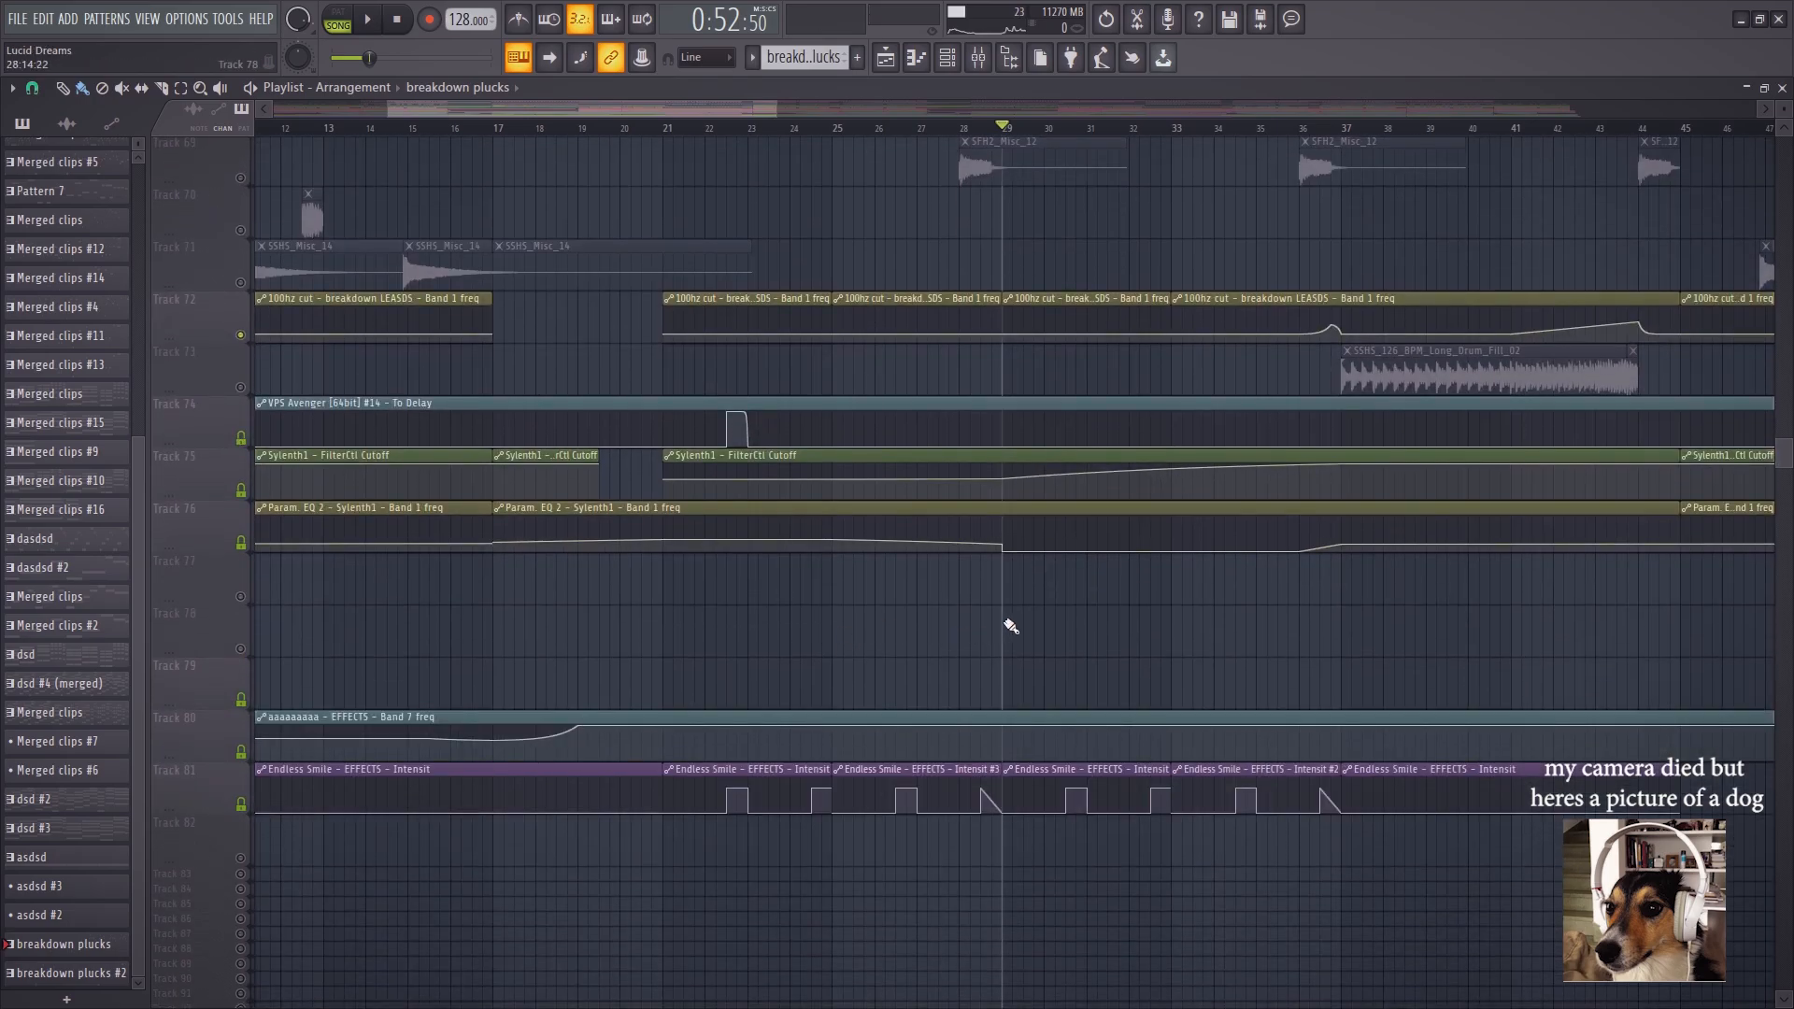
Play the enabled layers with their automation from bar 29
key("space")
scroll(1011, 626, "up", 10)
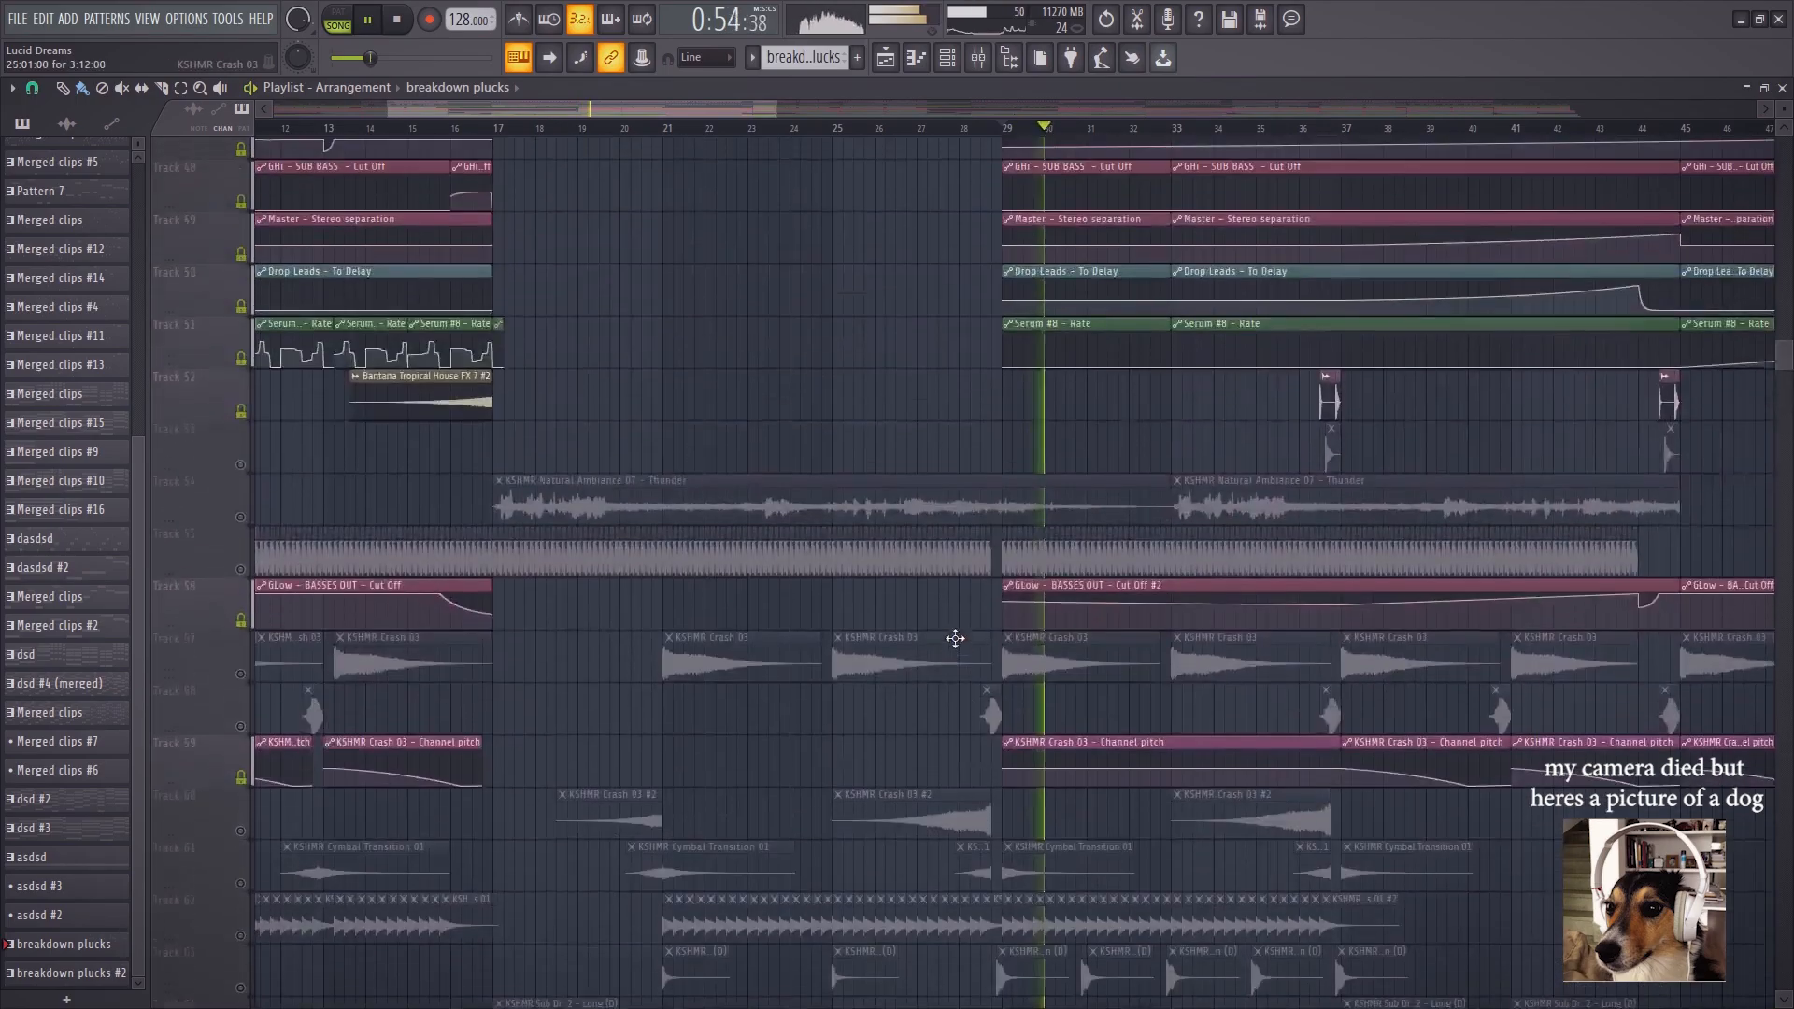
scroll(955, 638, "up", 9)
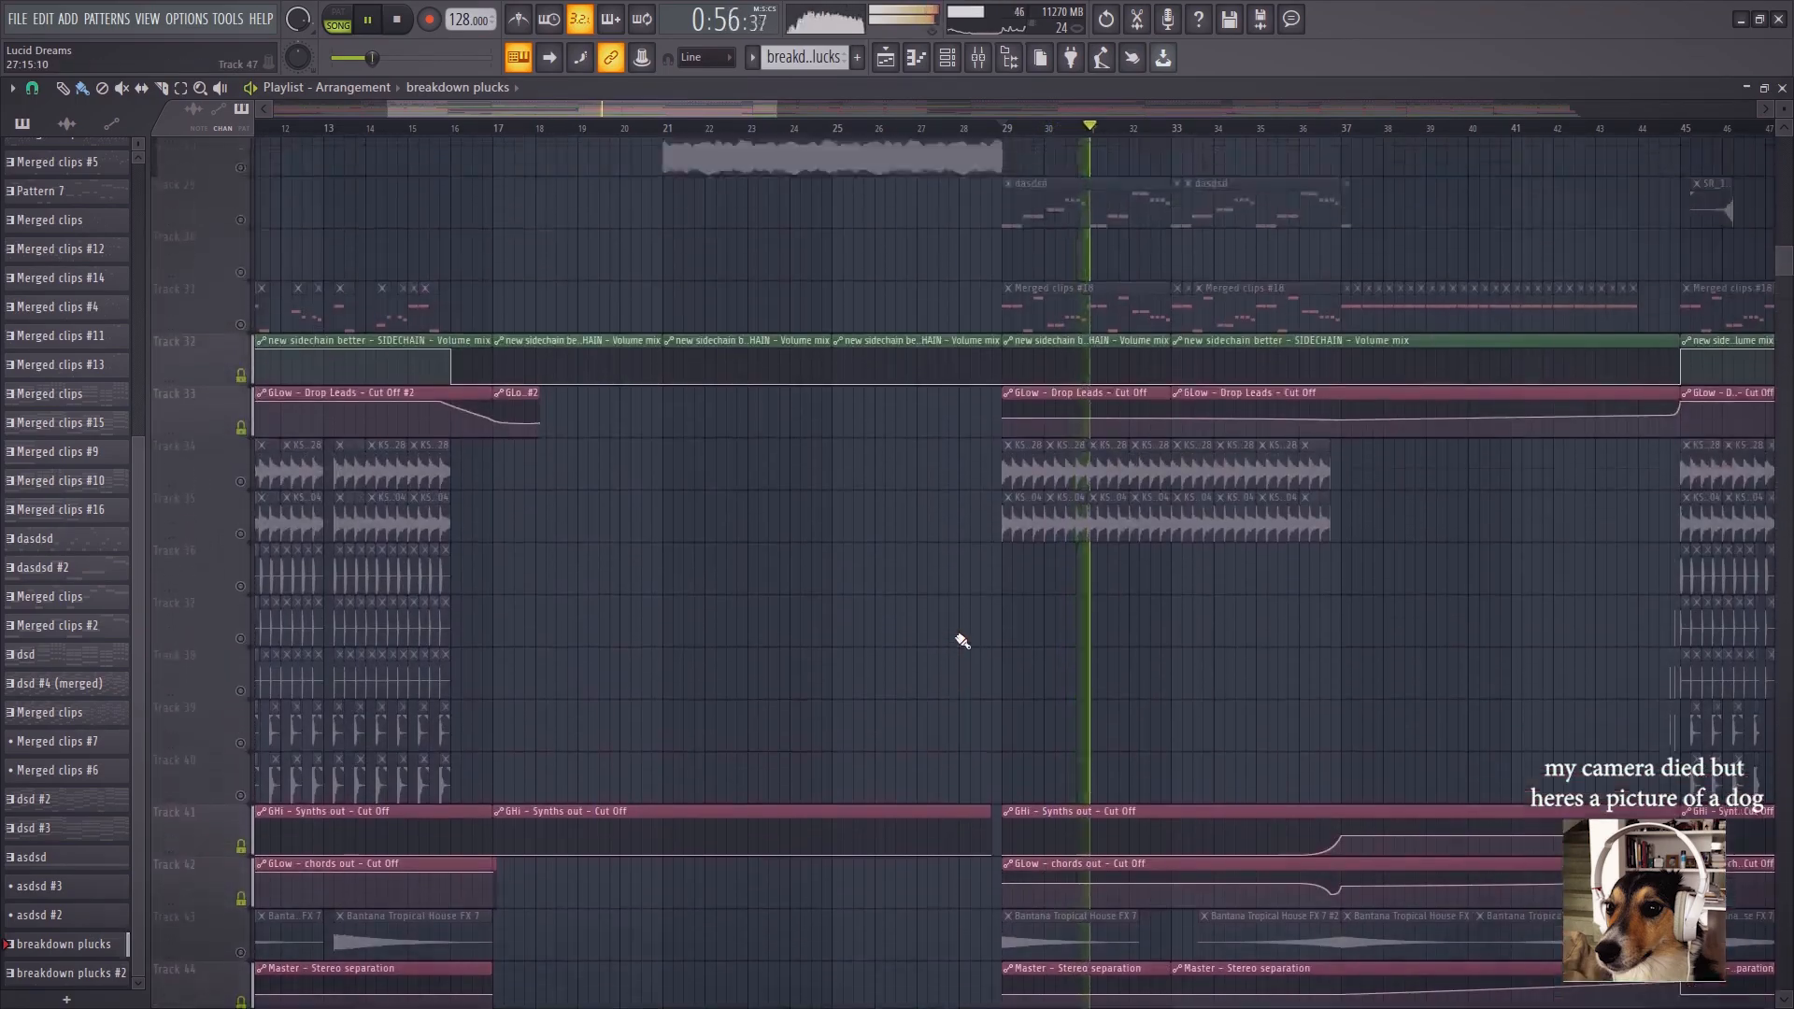
scroll(963, 640, "up", 2)
key("space")
Add the drum samples on tracks 34 and 35 to the playback and play again from bar 29
left_click(240, 596)
left_click(241, 649)
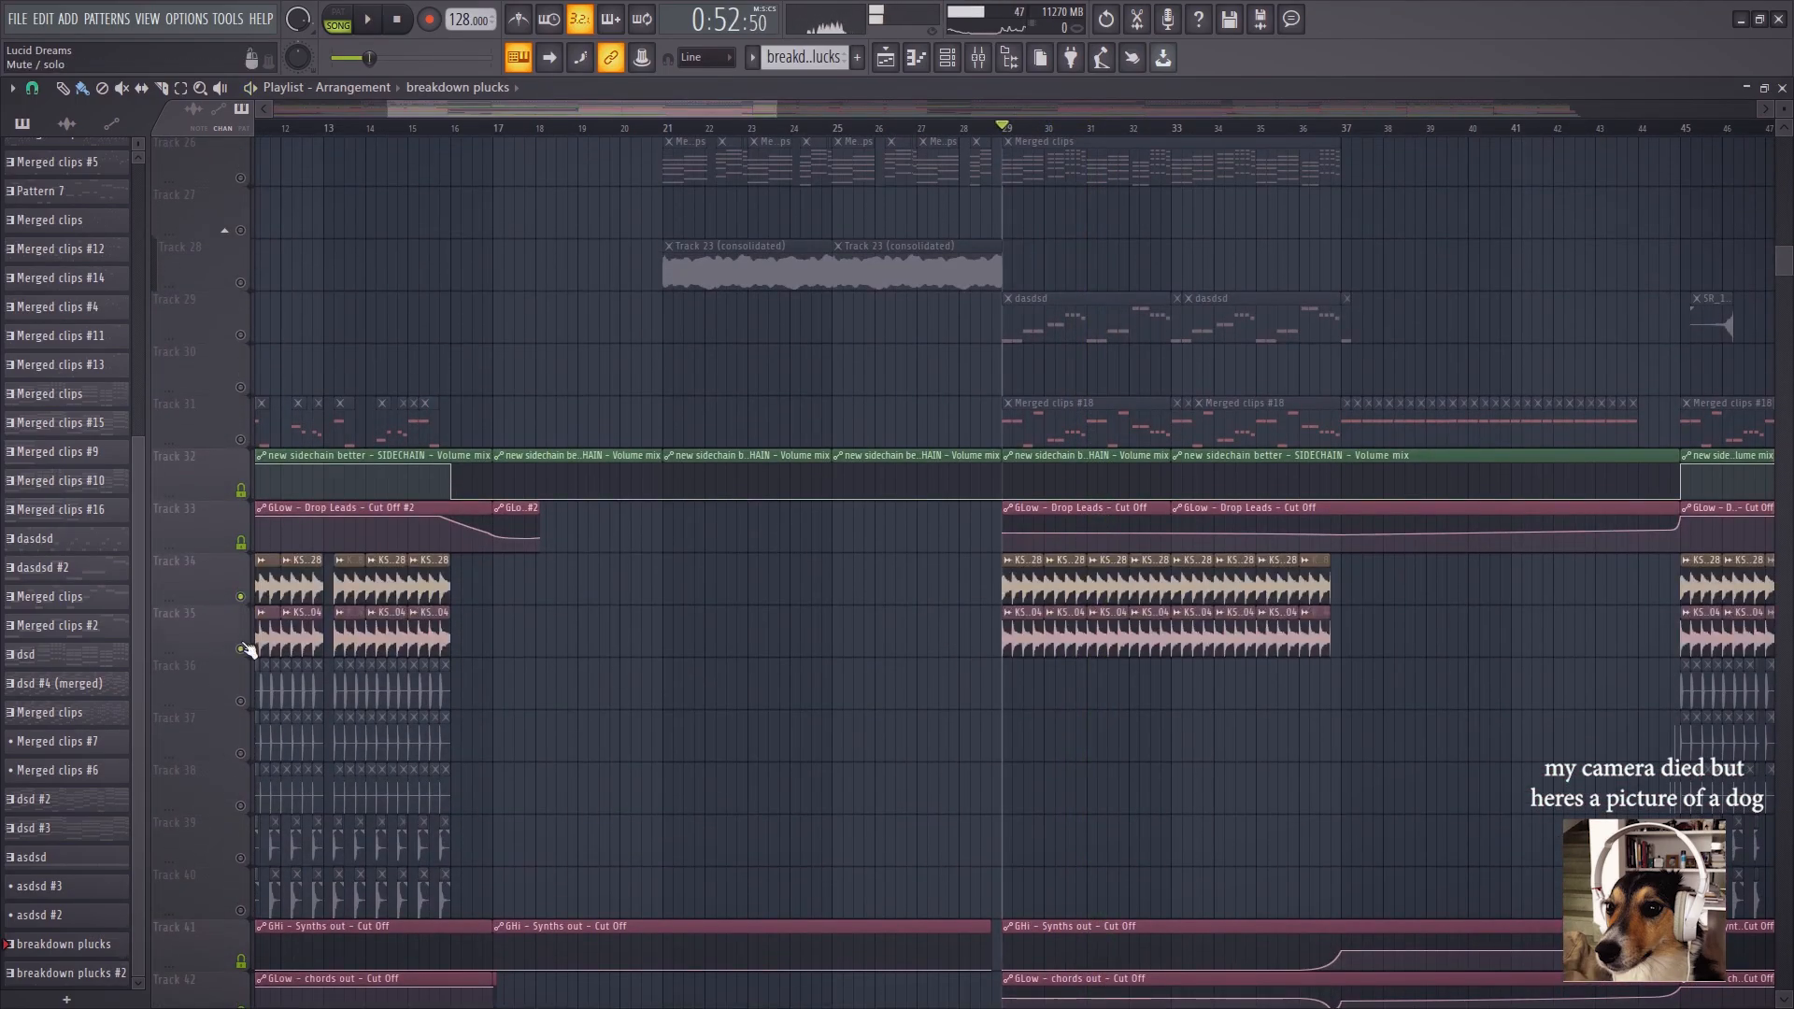
key("space")
scroll(909, 629, "up", 1)
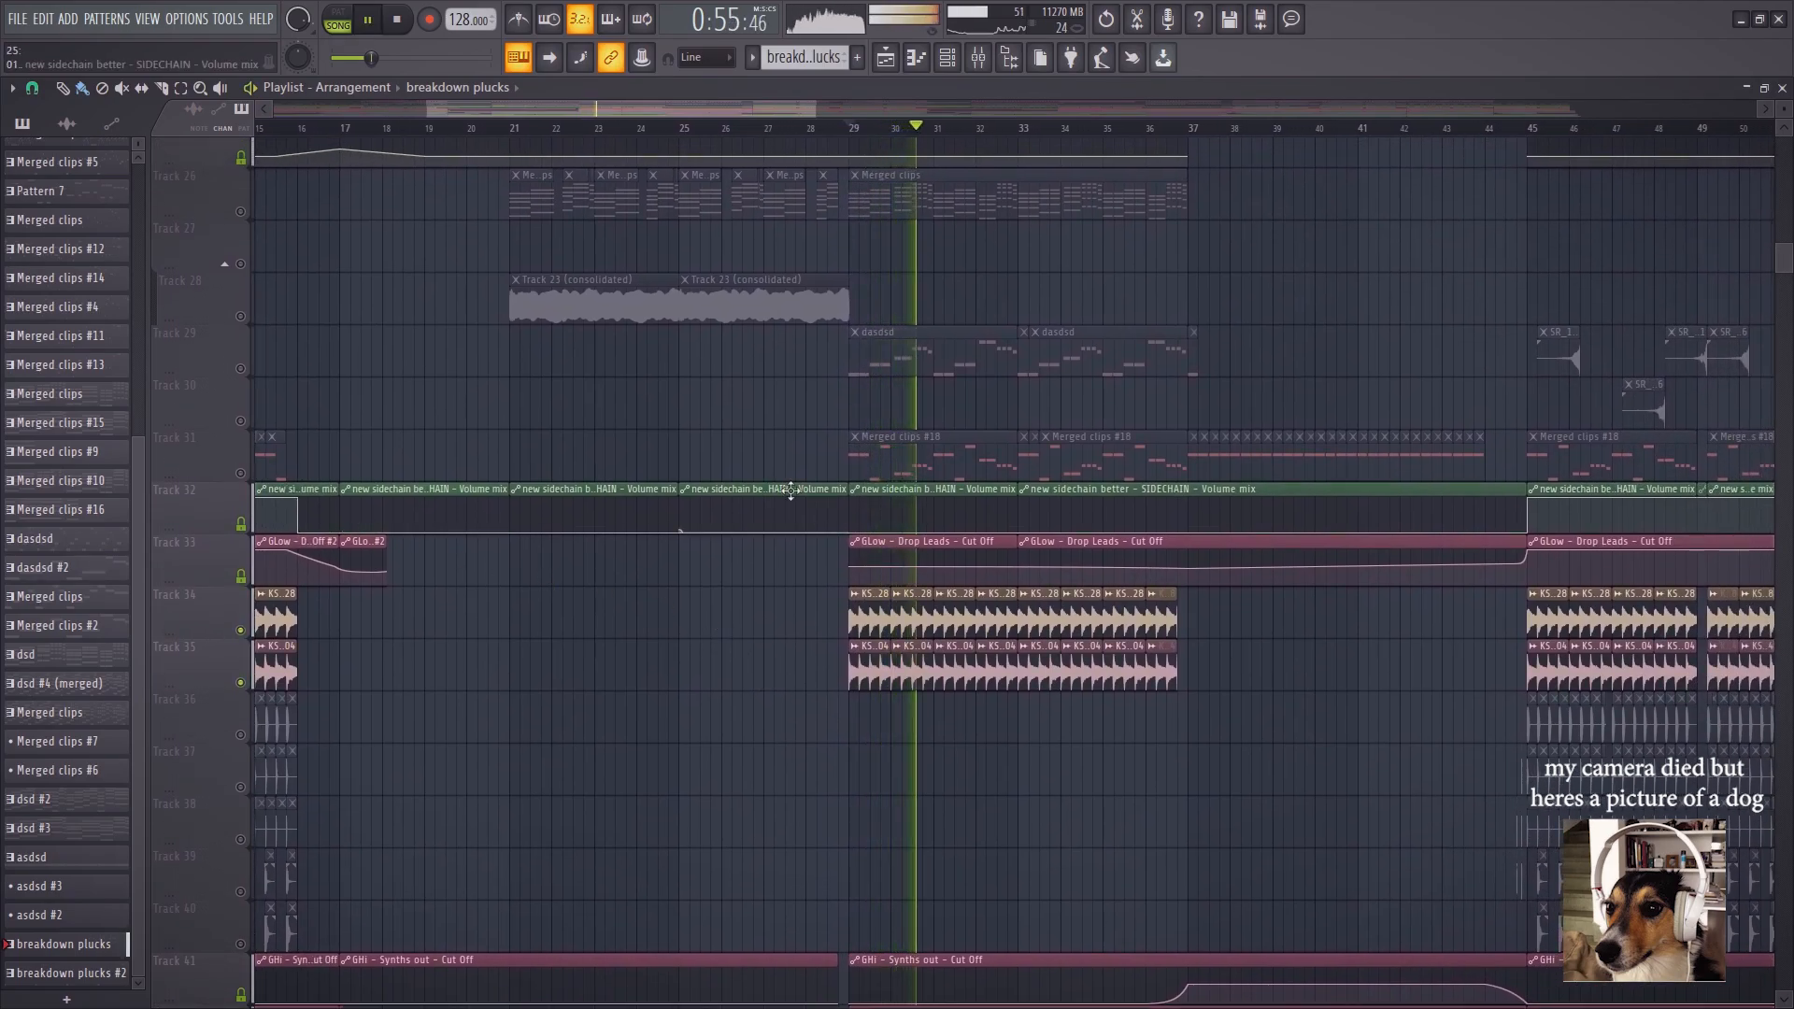
key("space")
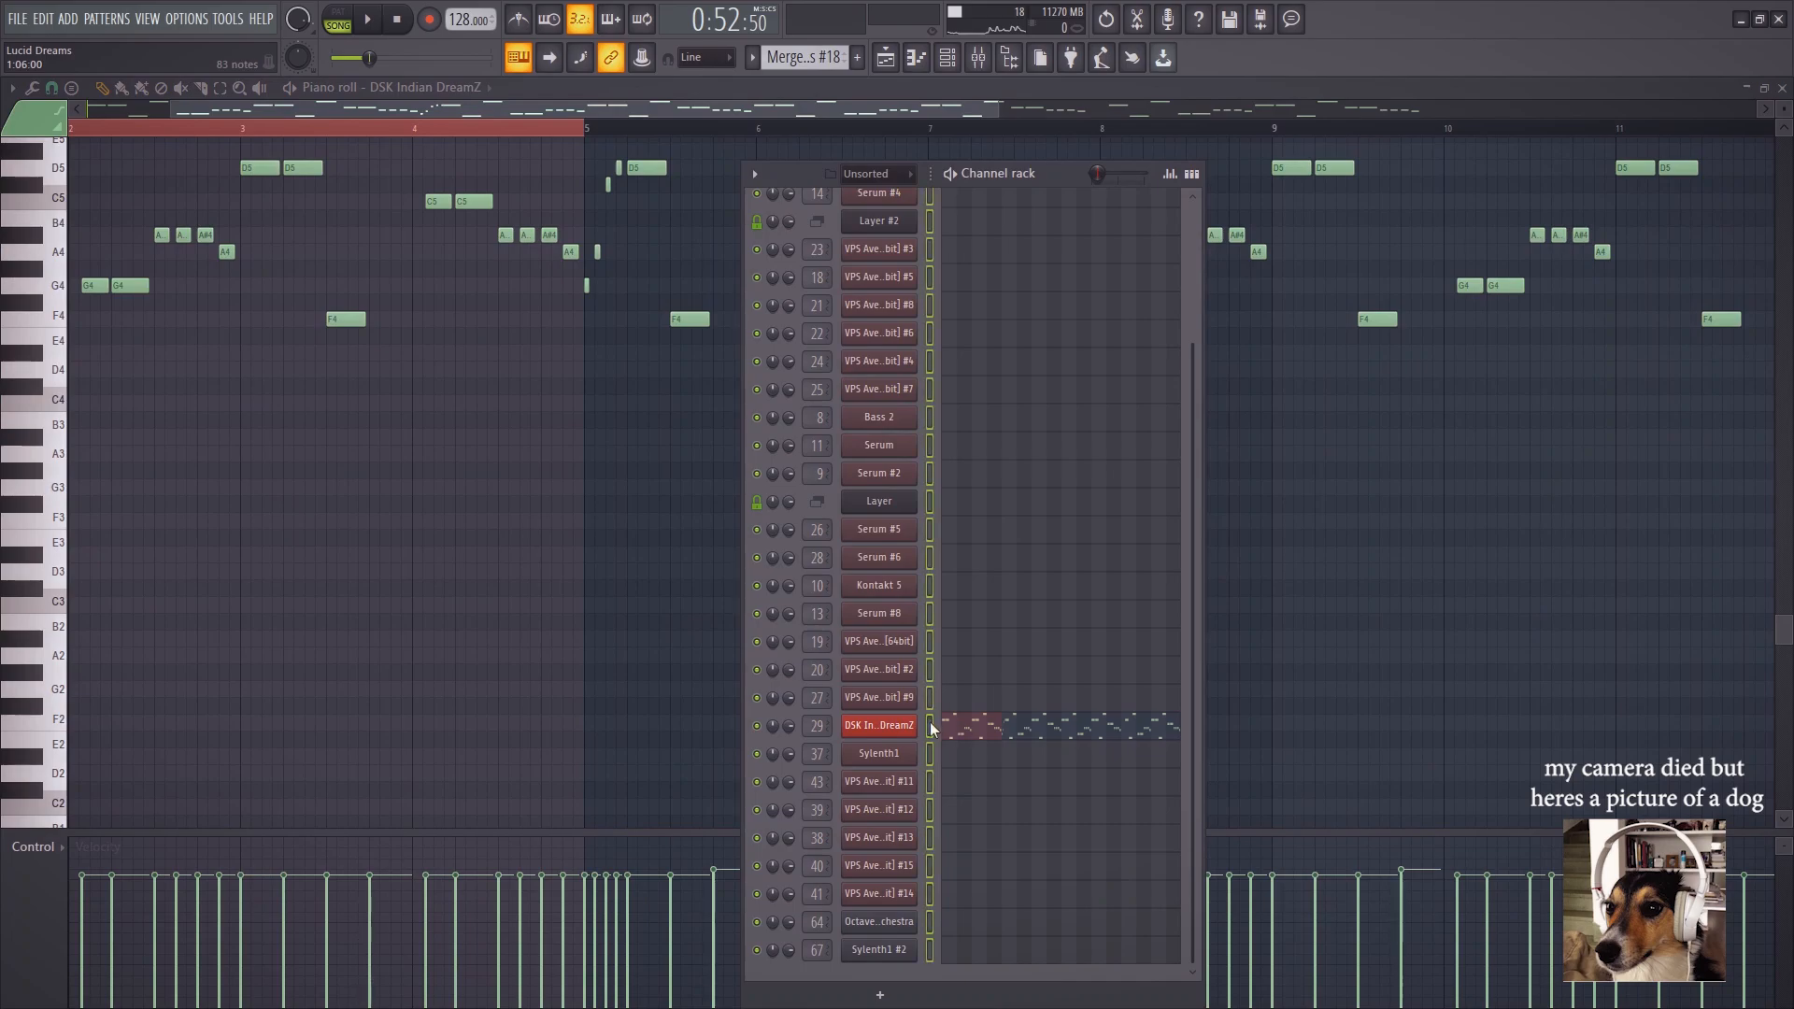
Close the DSK Indian DreamZ notes of Merged clips #18, then solo the dasdsd clips on track 29 and play them
left_click(877, 71)
right_click(240, 369)
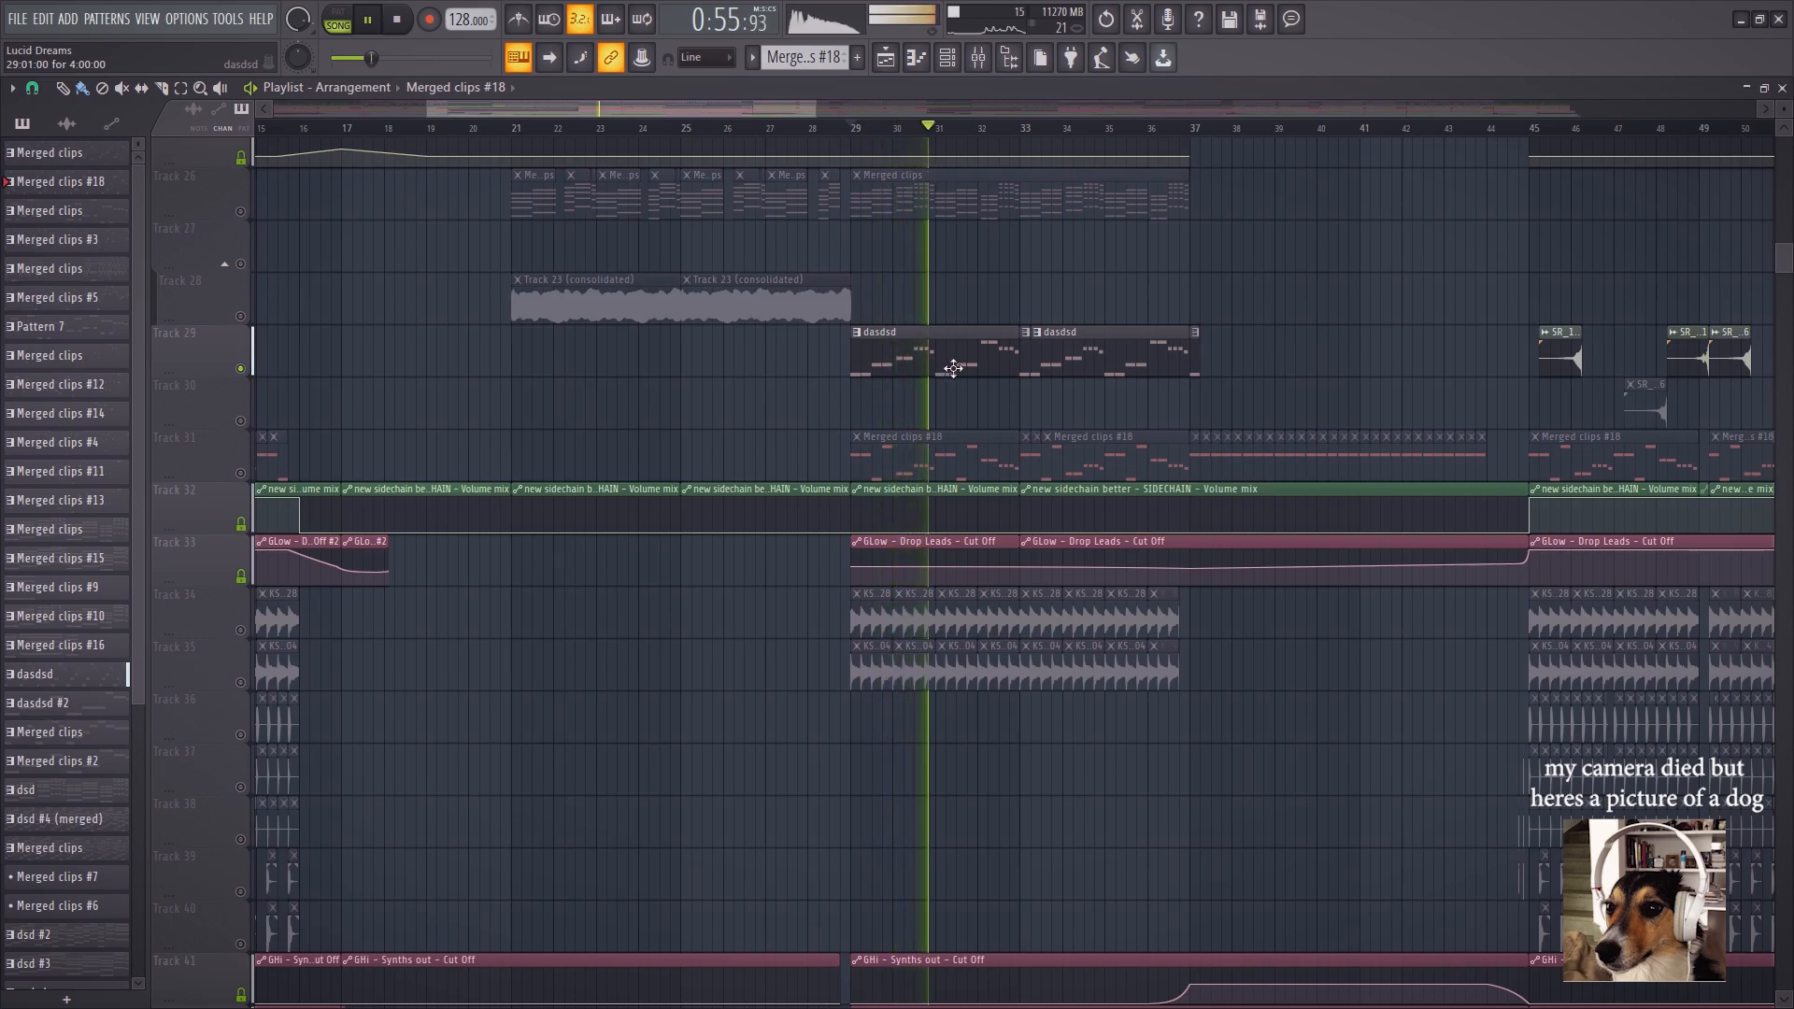
scroll(1056, 560, "down", 6)
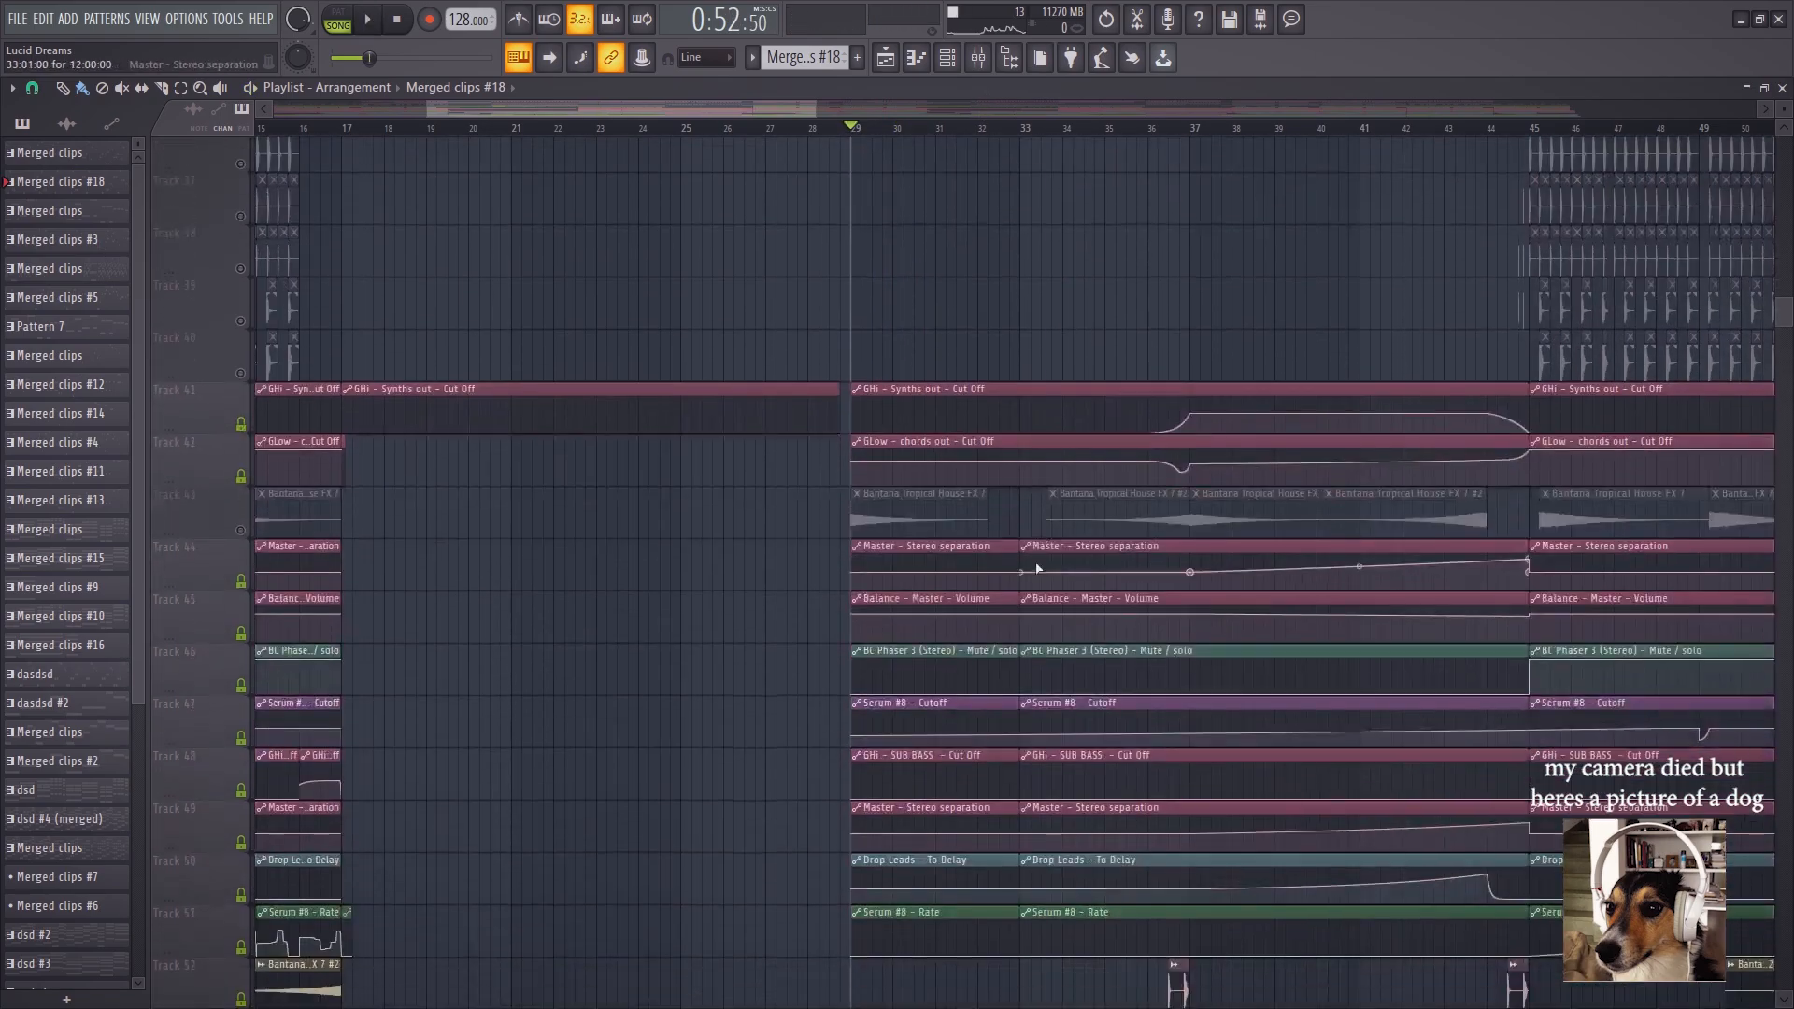
scroll(631, 552, "up", 7)
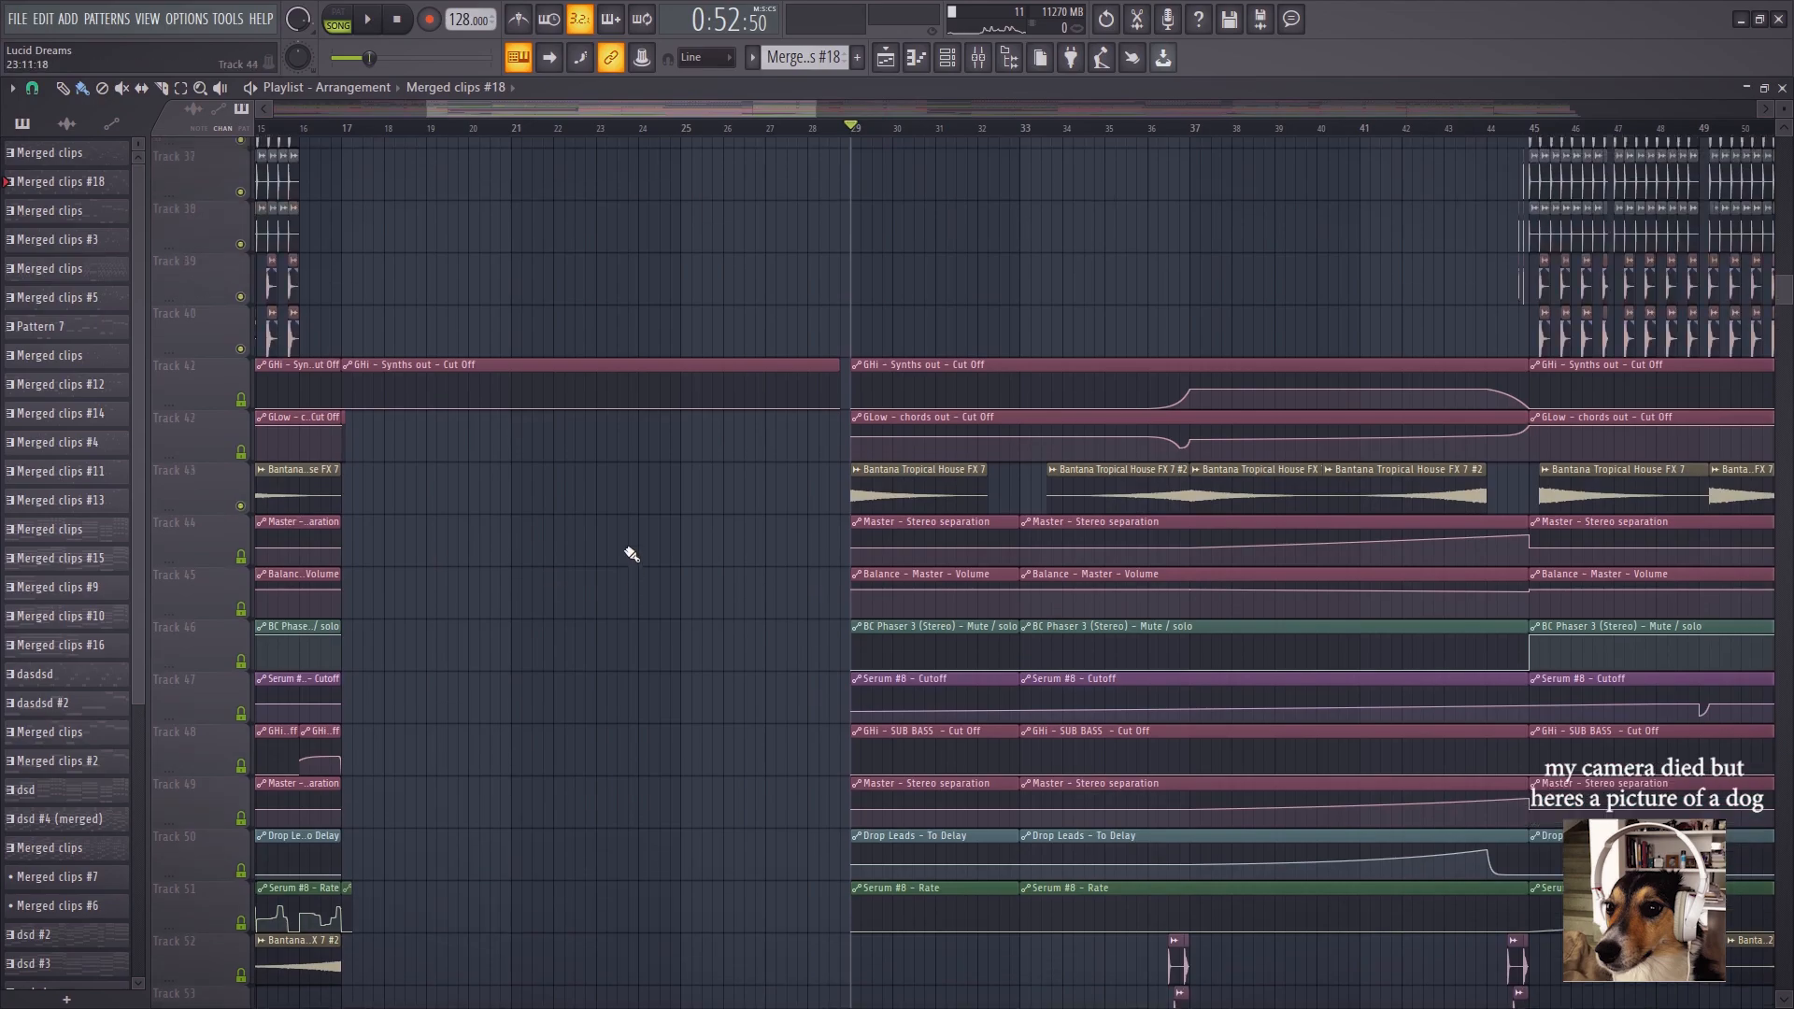
key("space")
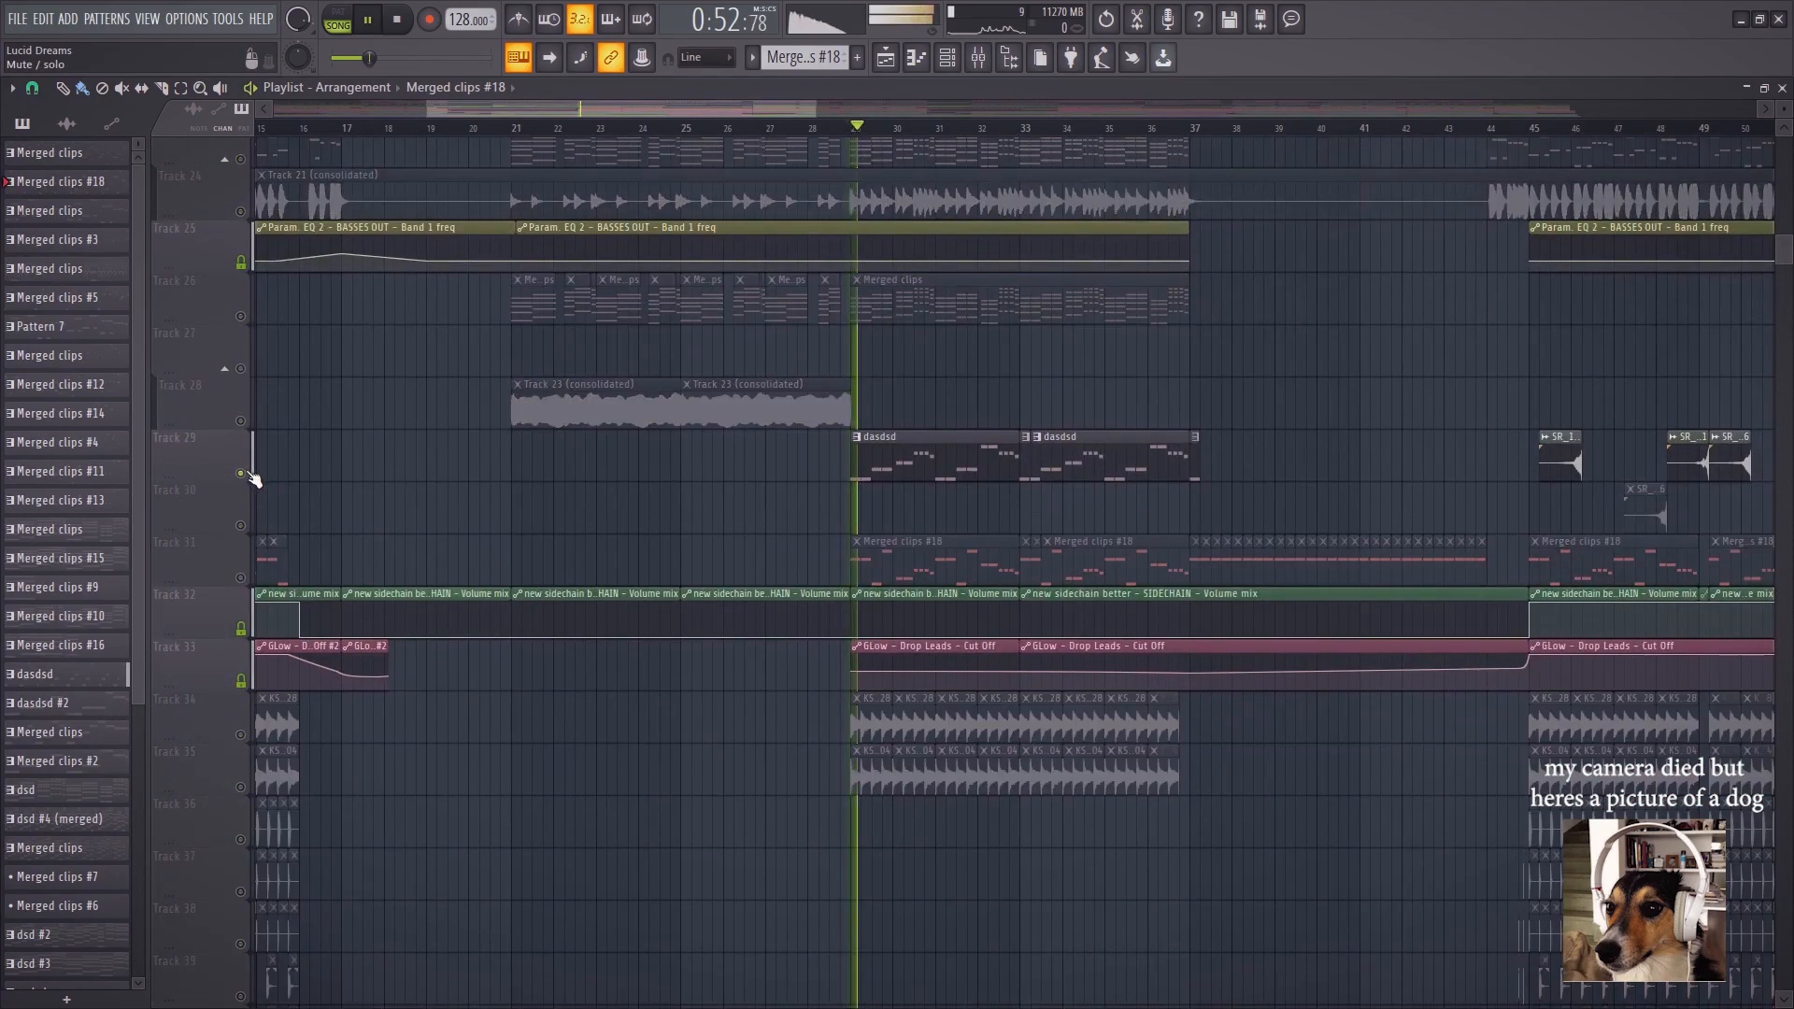
Add the Merged clips on track 26 and the consolidated audio on track 24 to the playback from bar 29
left_click(241, 318)
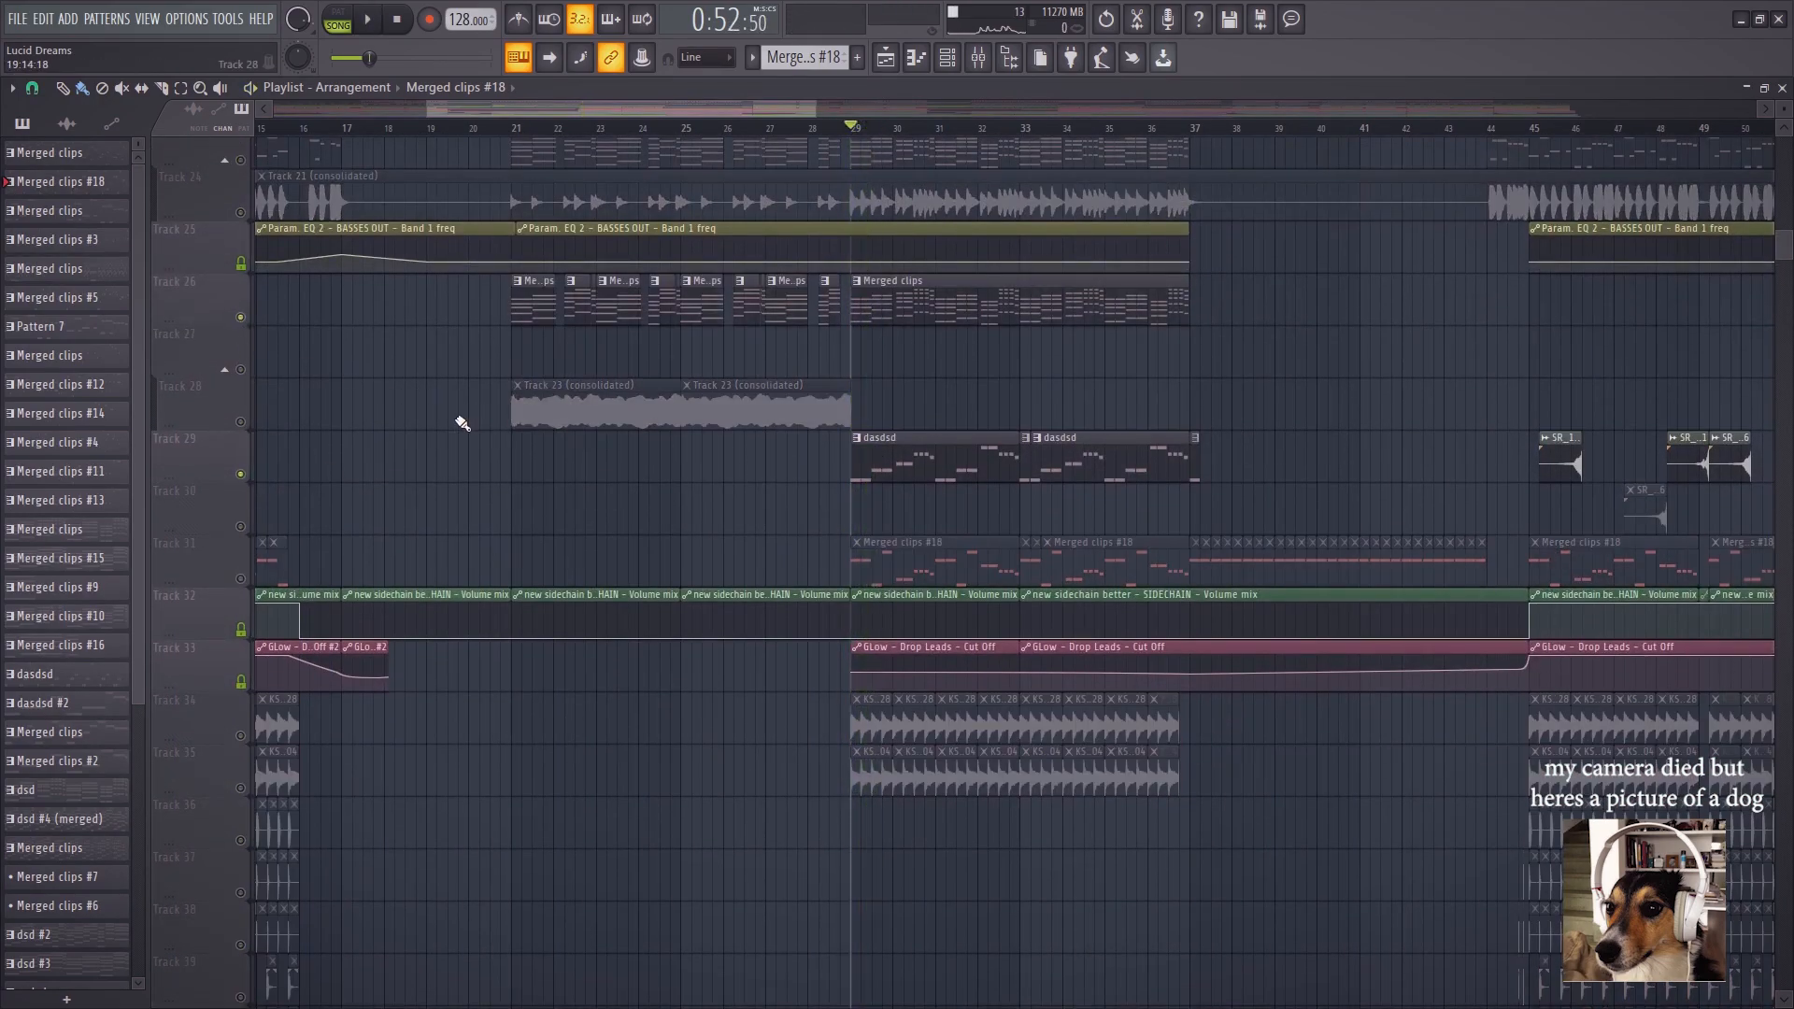
scroll(458, 425, "up", 1)
key("space")
left_click(240, 264)
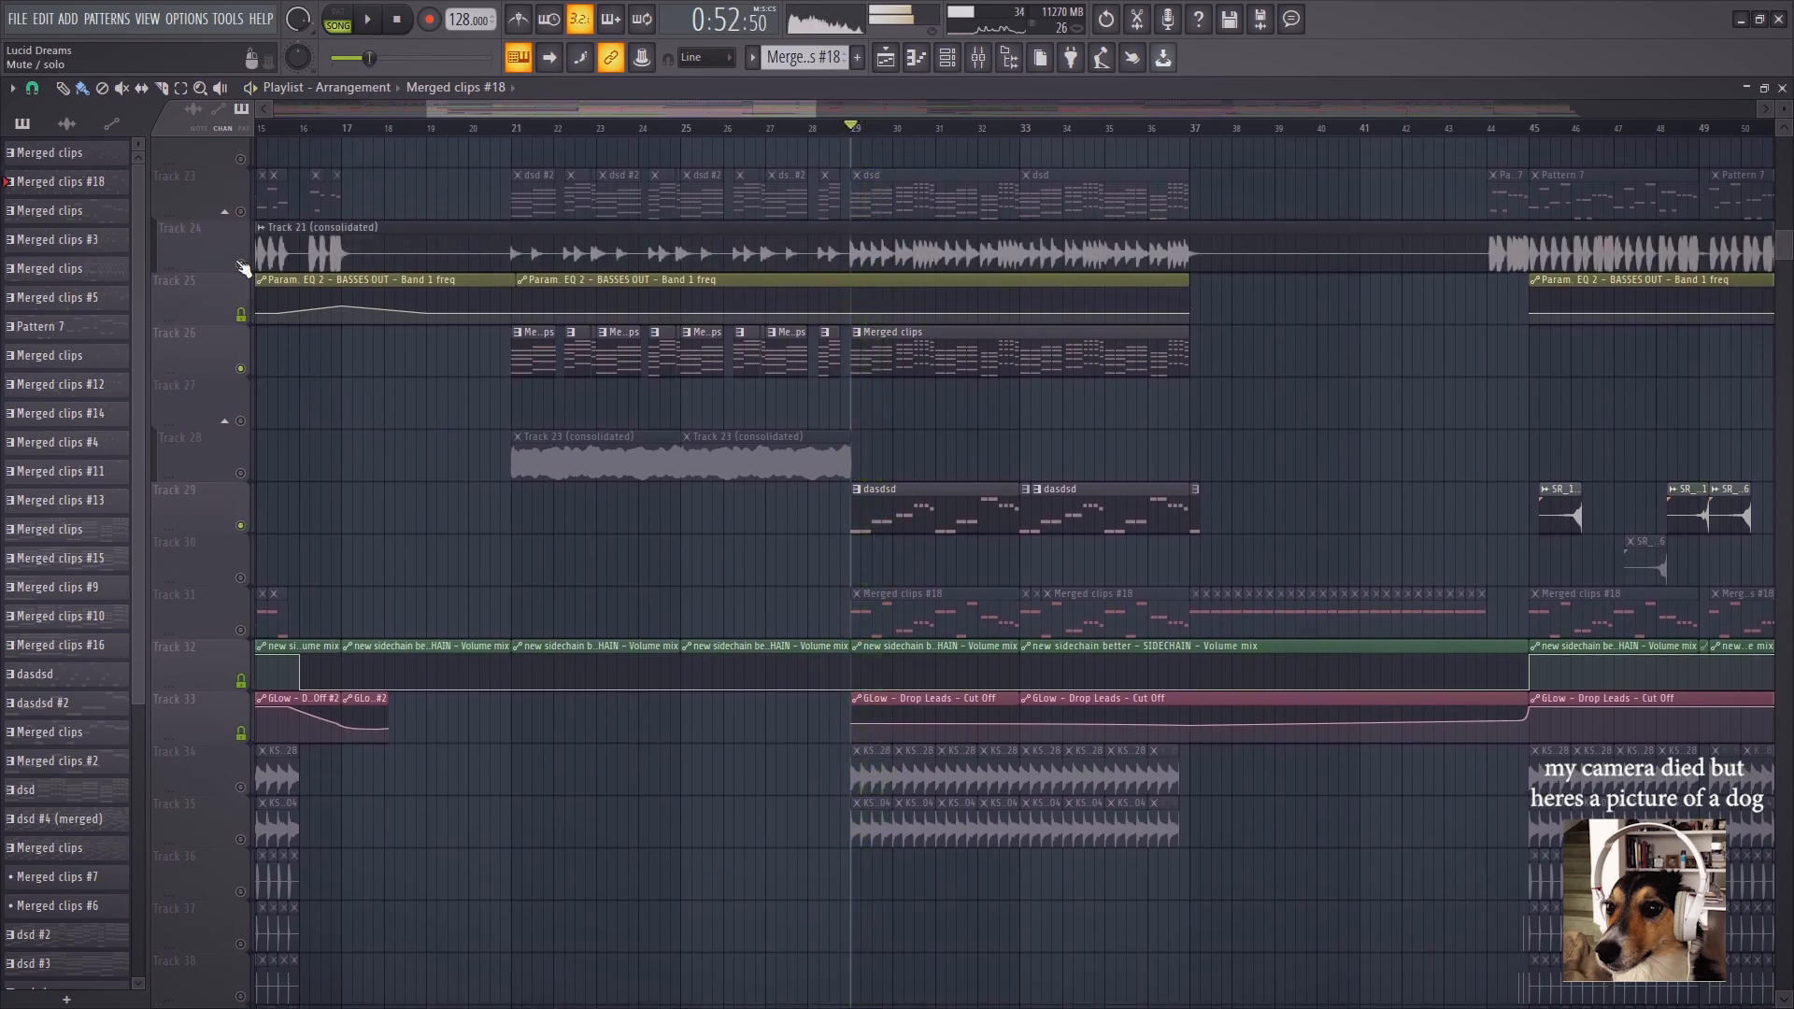
Enable track 23 as well and replay the combined layers from bar 29
scroll(408, 449, "up", 5)
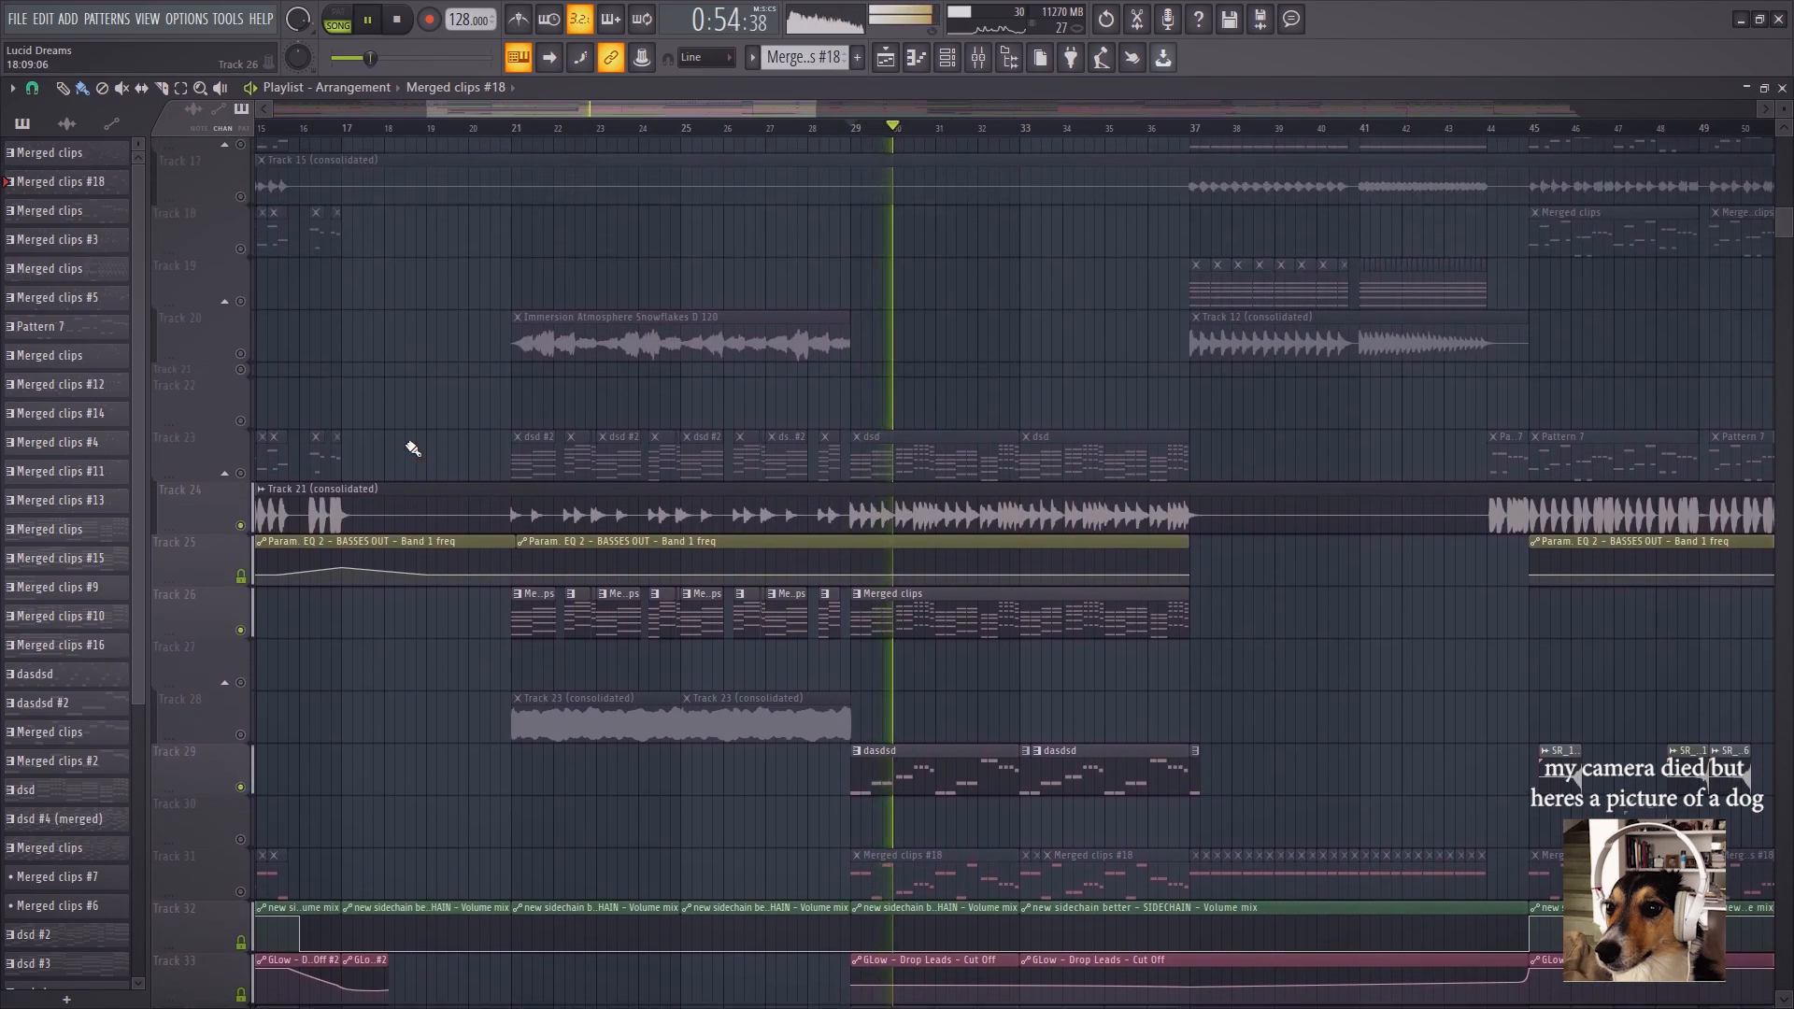
scroll(408, 443, "up", 2)
left_click(244, 578)
key("space")
key("space")
key("space")
Unmute all tracks and play the full mix from bar 29
scroll(608, 520, "up", 8)
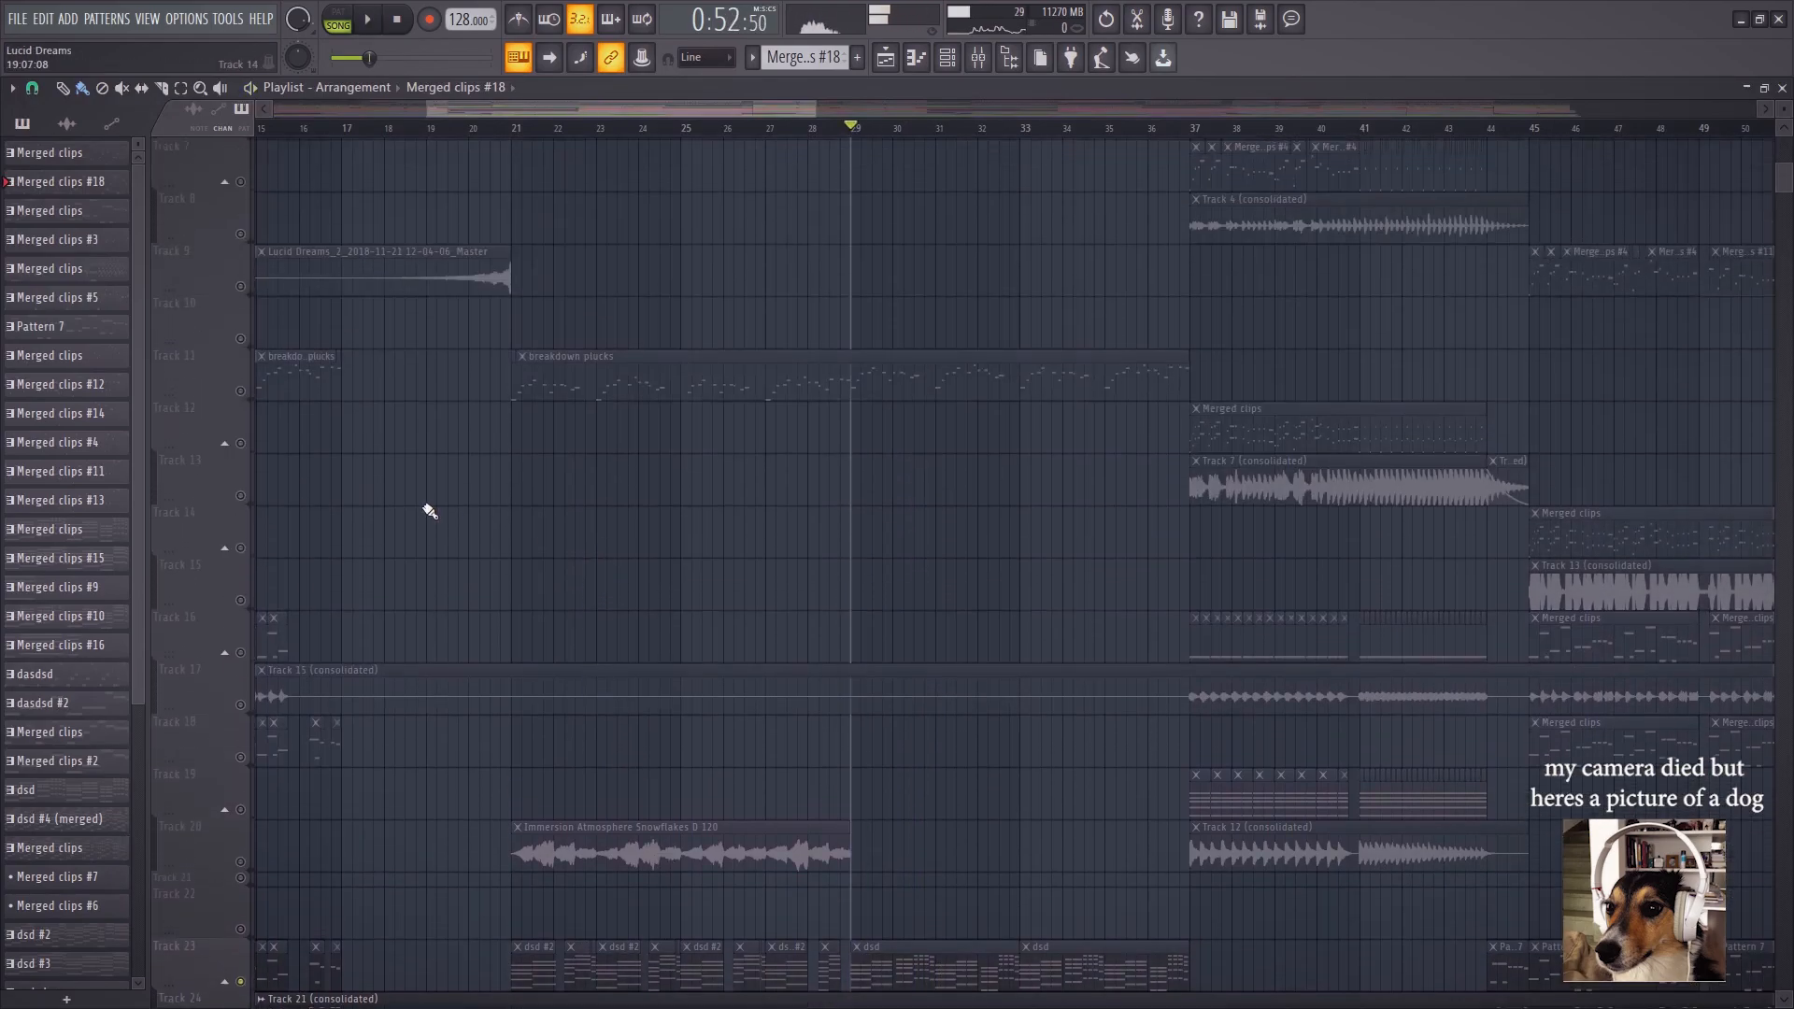
left_click(241, 406)
key("space")
scroll(720, 524, "up", 5)
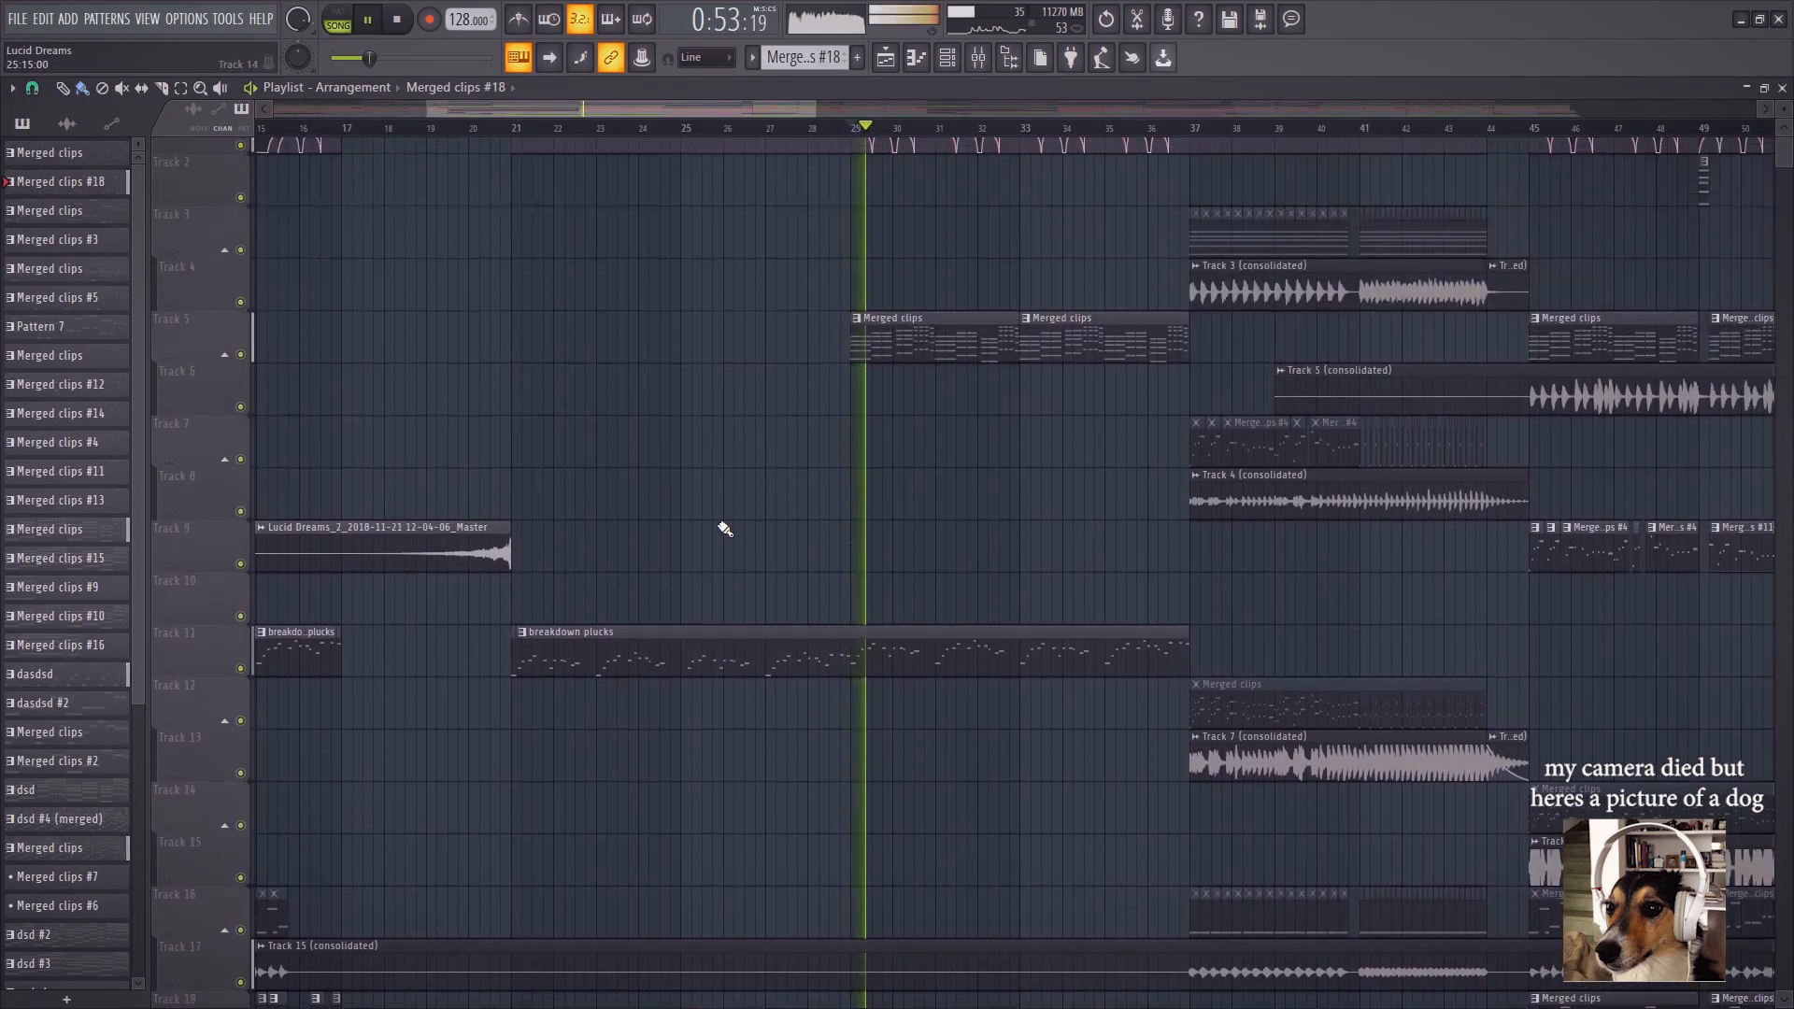
key("space")
Solo the Merged clips on track 5 and play them from bar 29
right_click(240, 351)
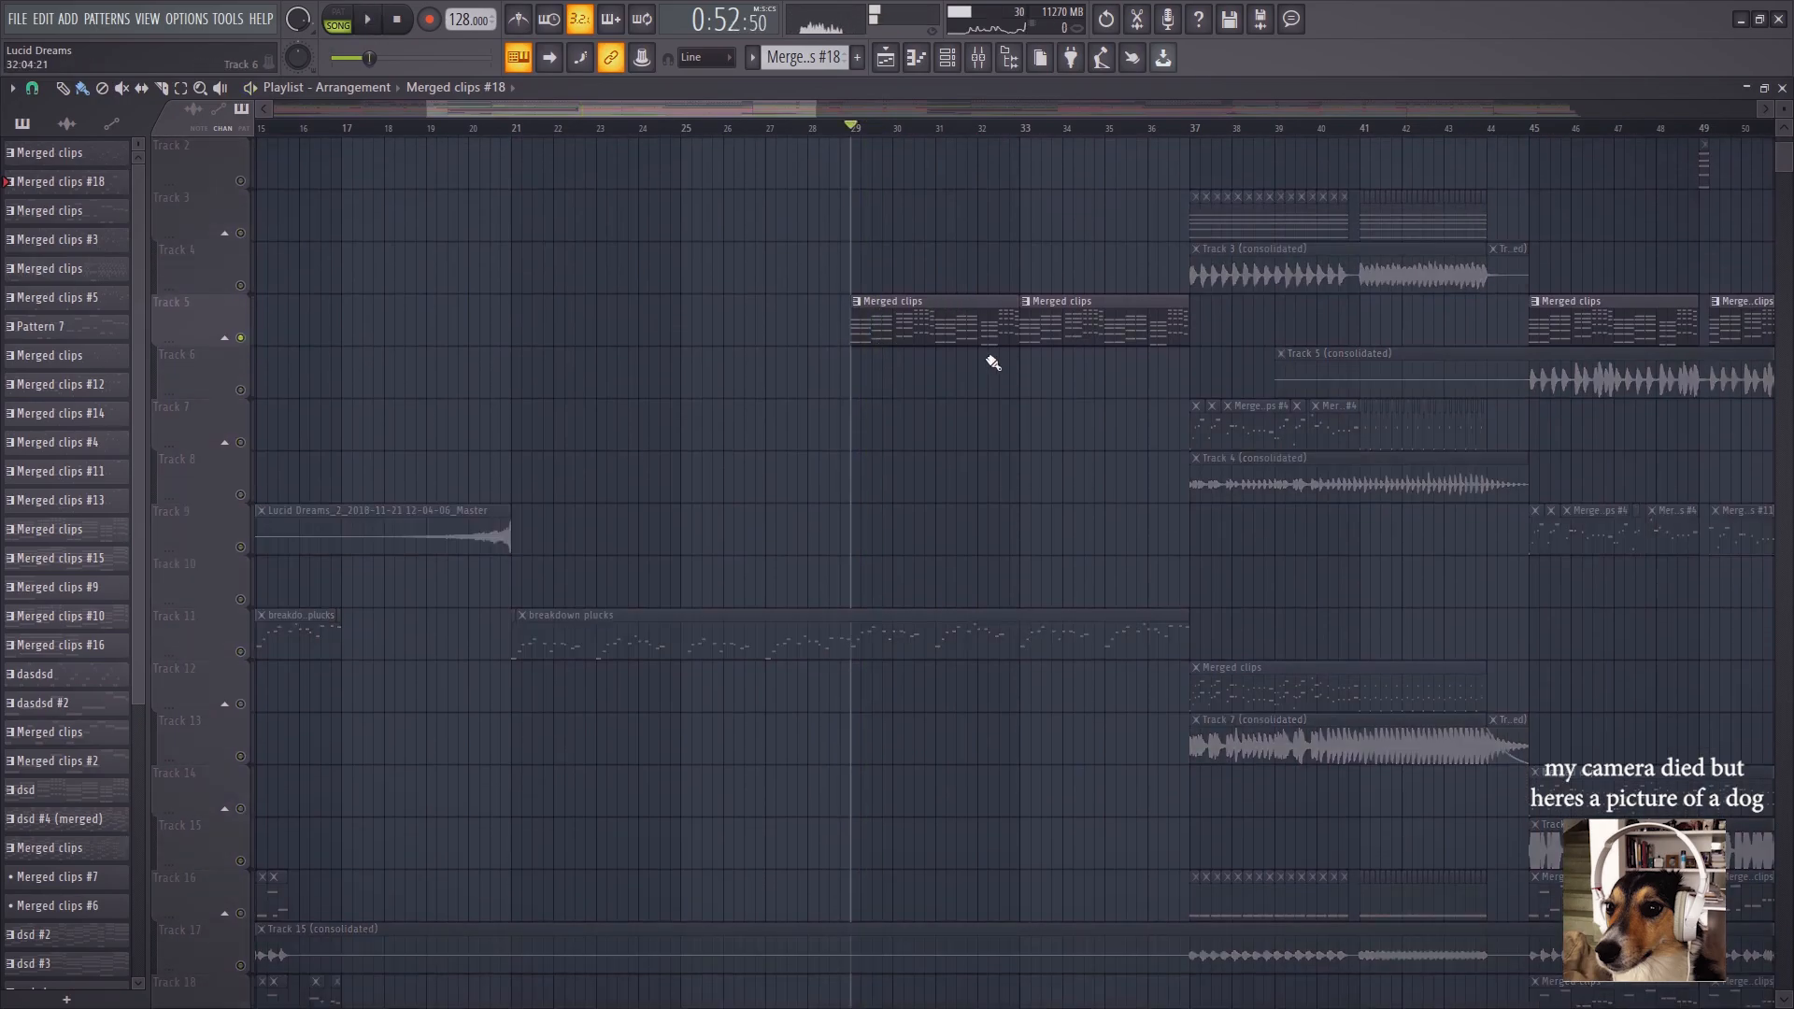
key("space")
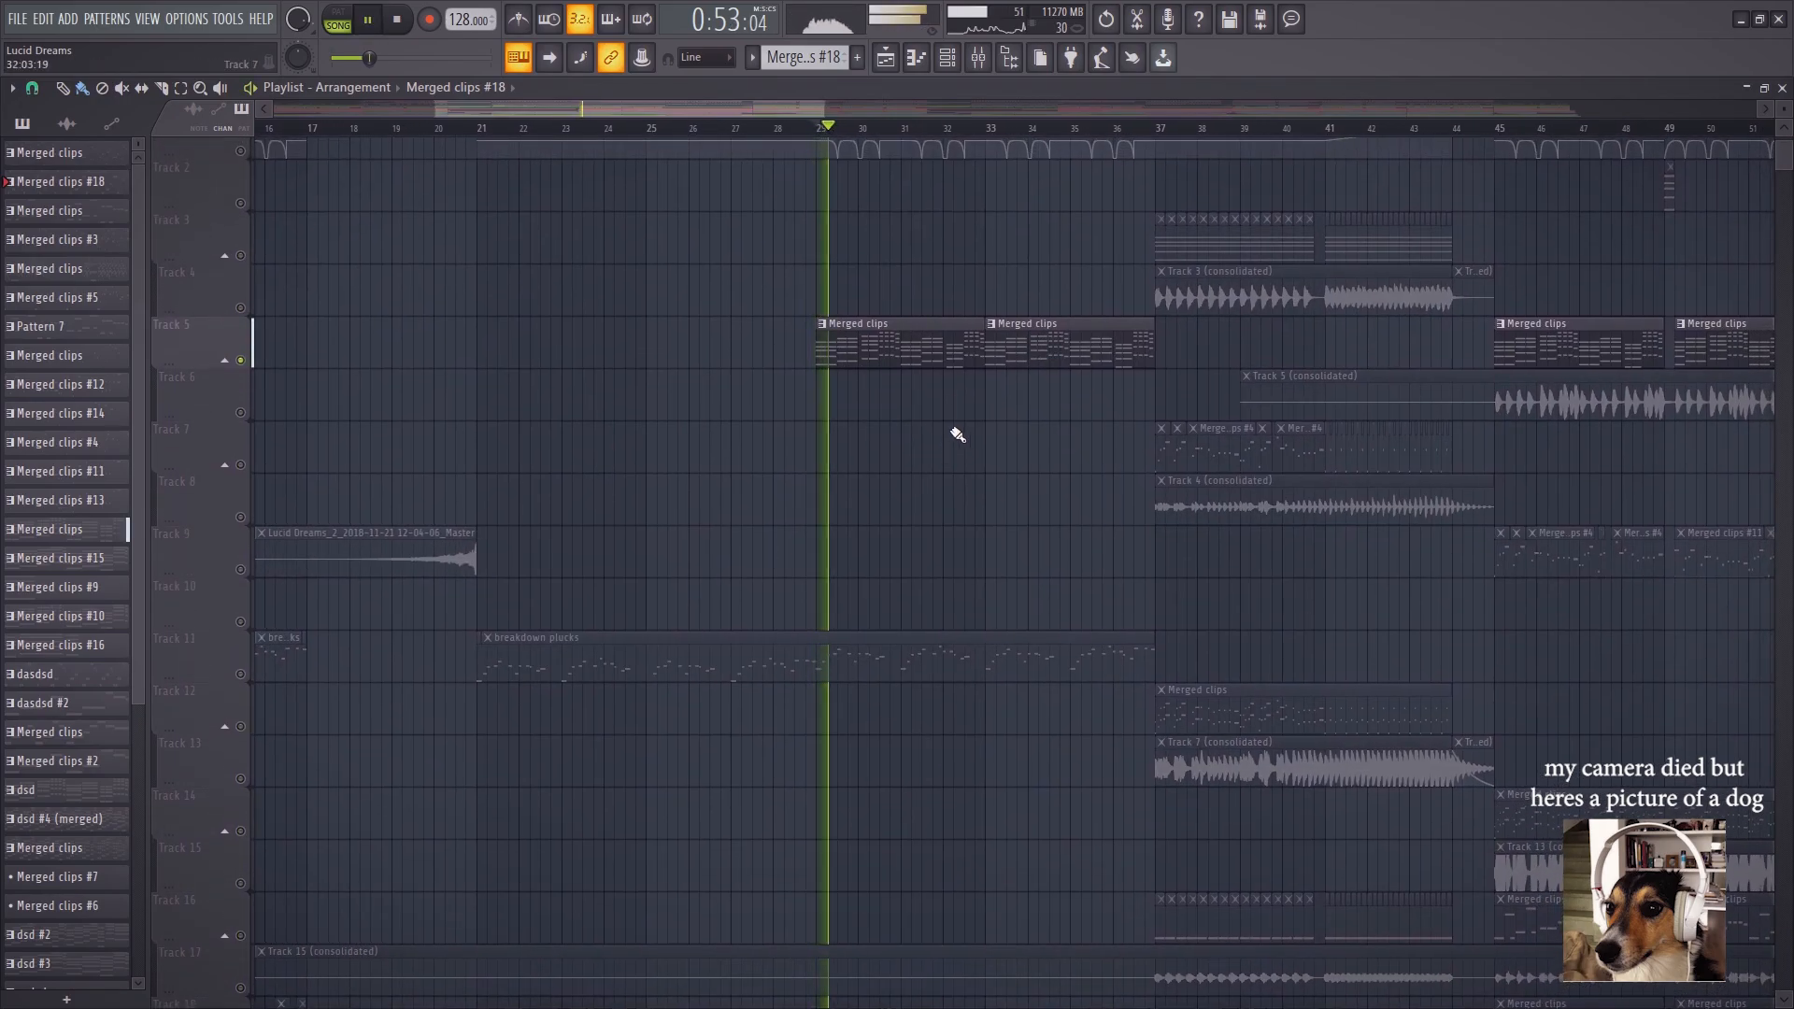
key("space")
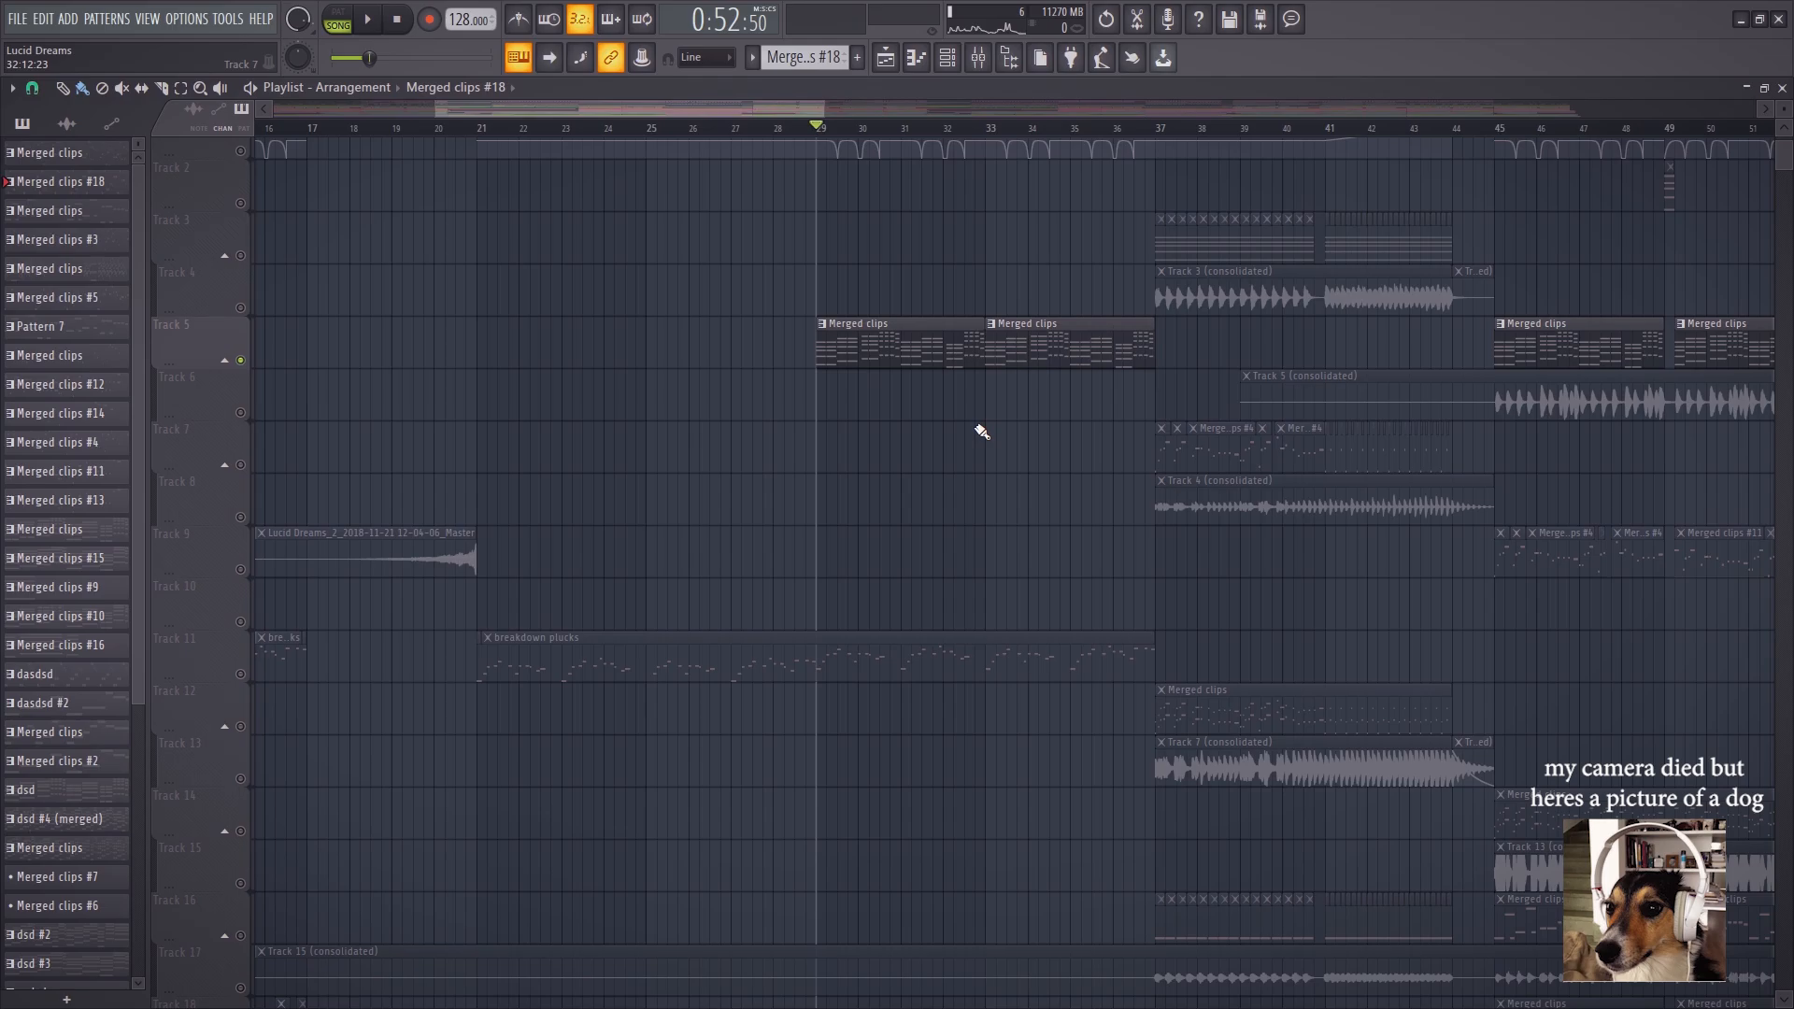
Enable the Serum pitch automation on track 1 and play it with the track 5 clips from bar 29
scroll(981, 434, "up", 2)
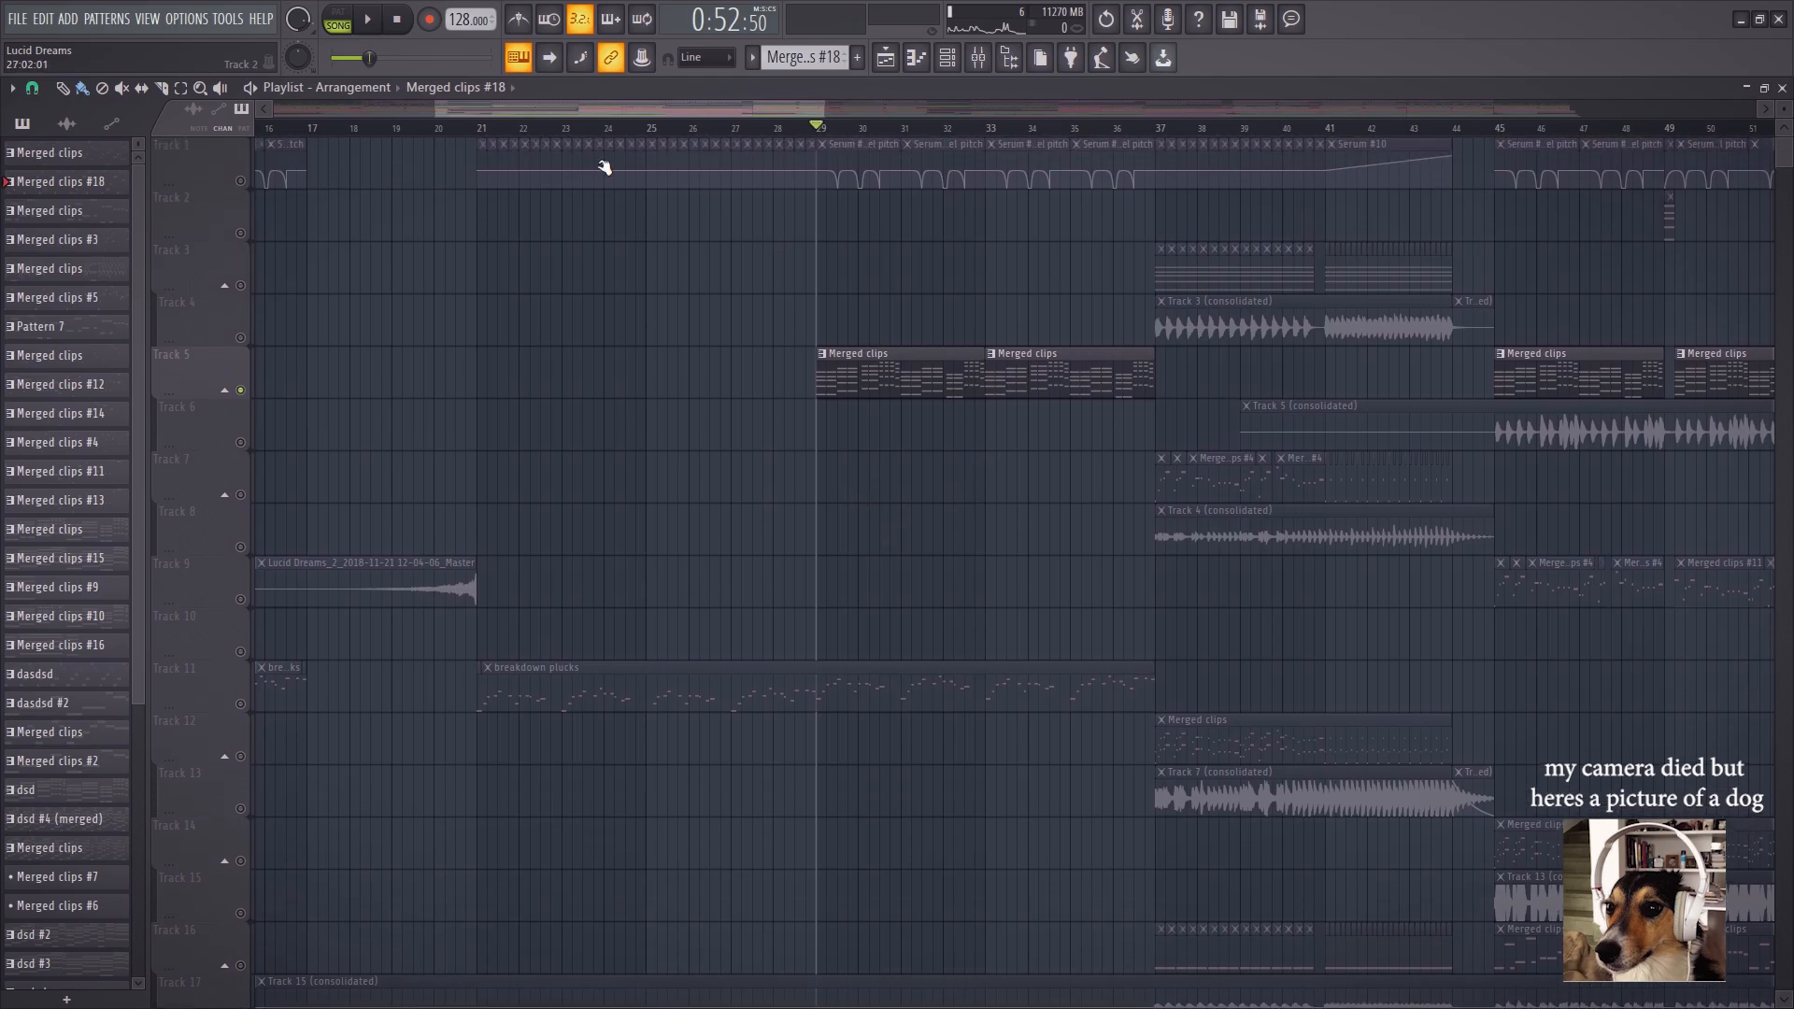
left_click(245, 182)
scroll(913, 140, "up", 3)
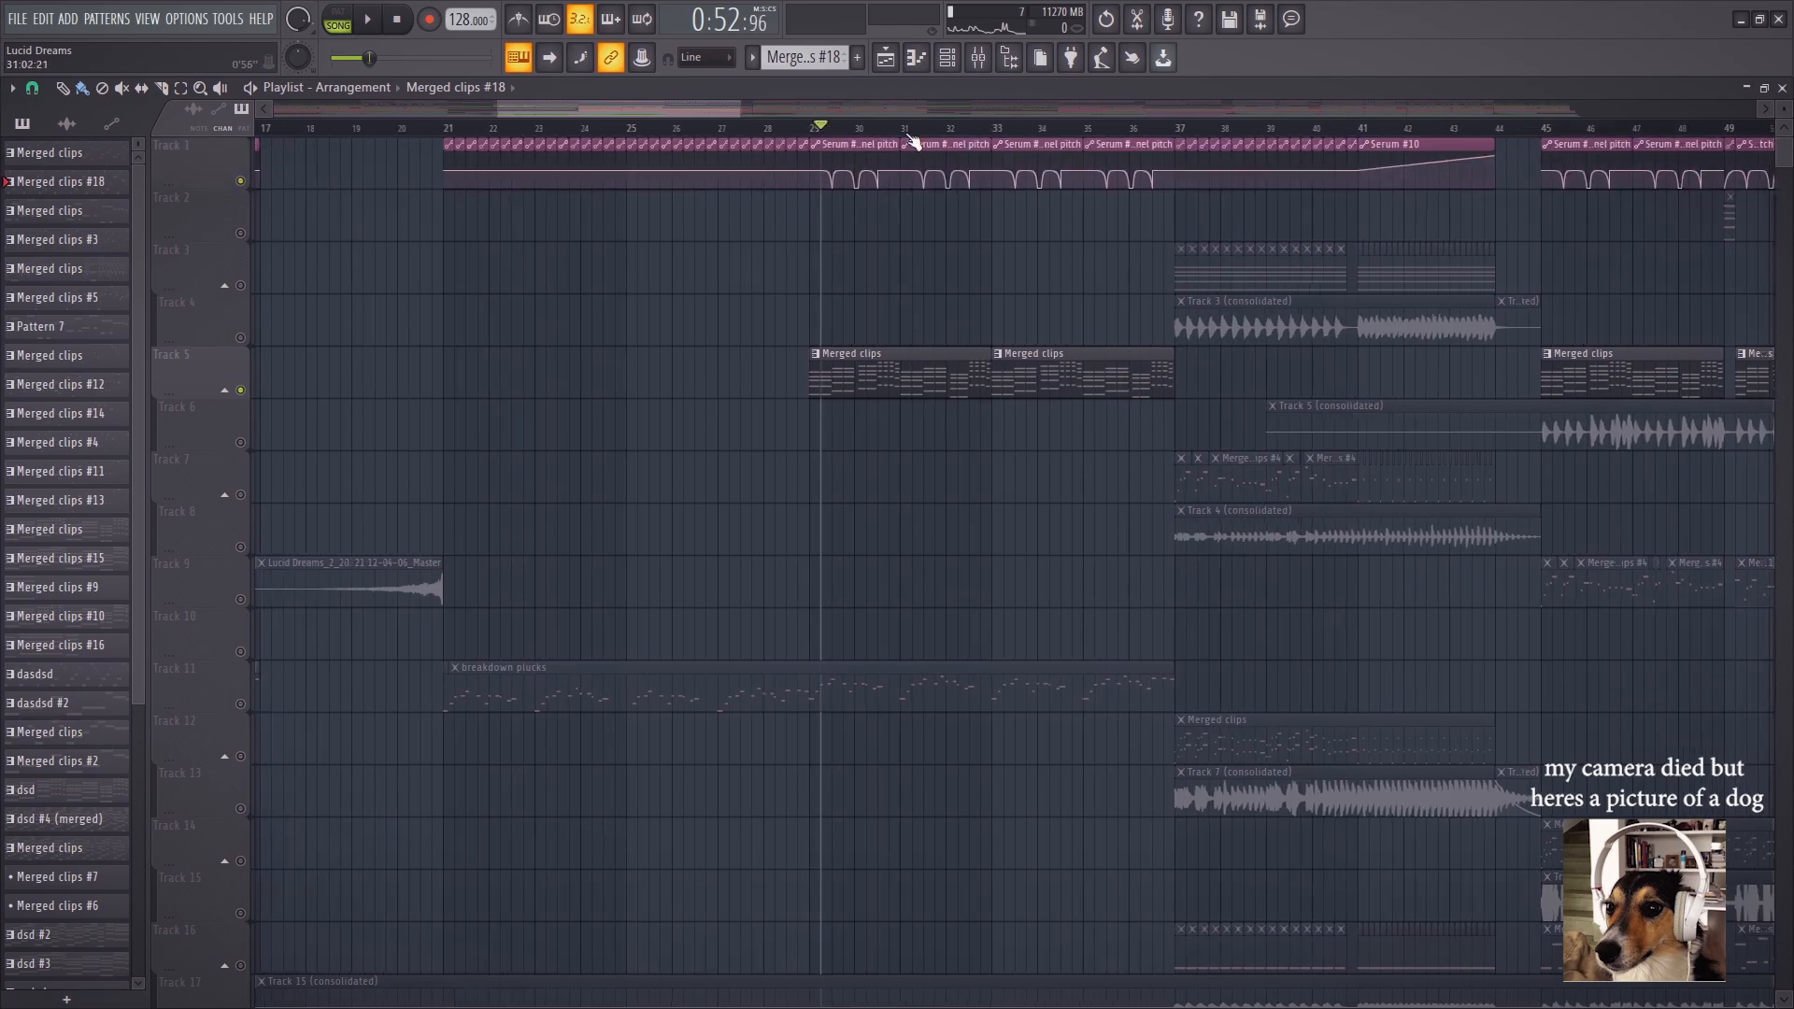
scroll(913, 141, "down", 4)
key("space")
scroll(924, 367, "down", 4)
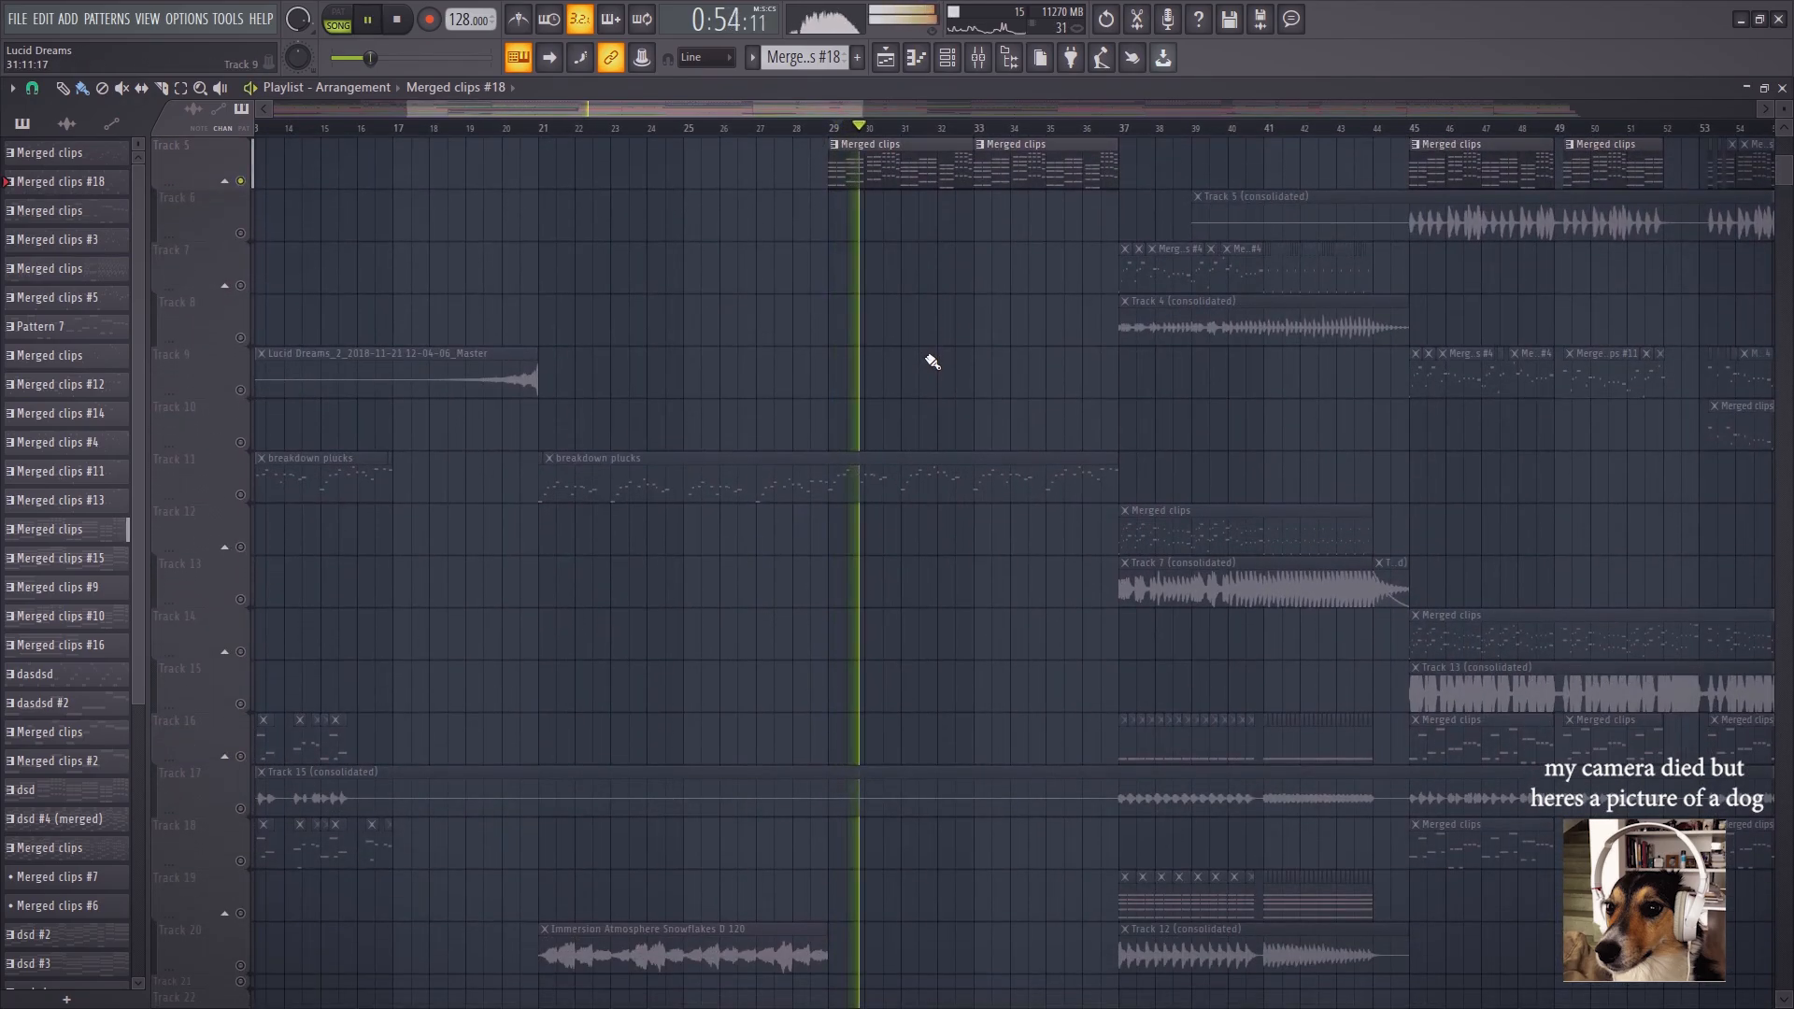
scroll(932, 362, "down", 15)
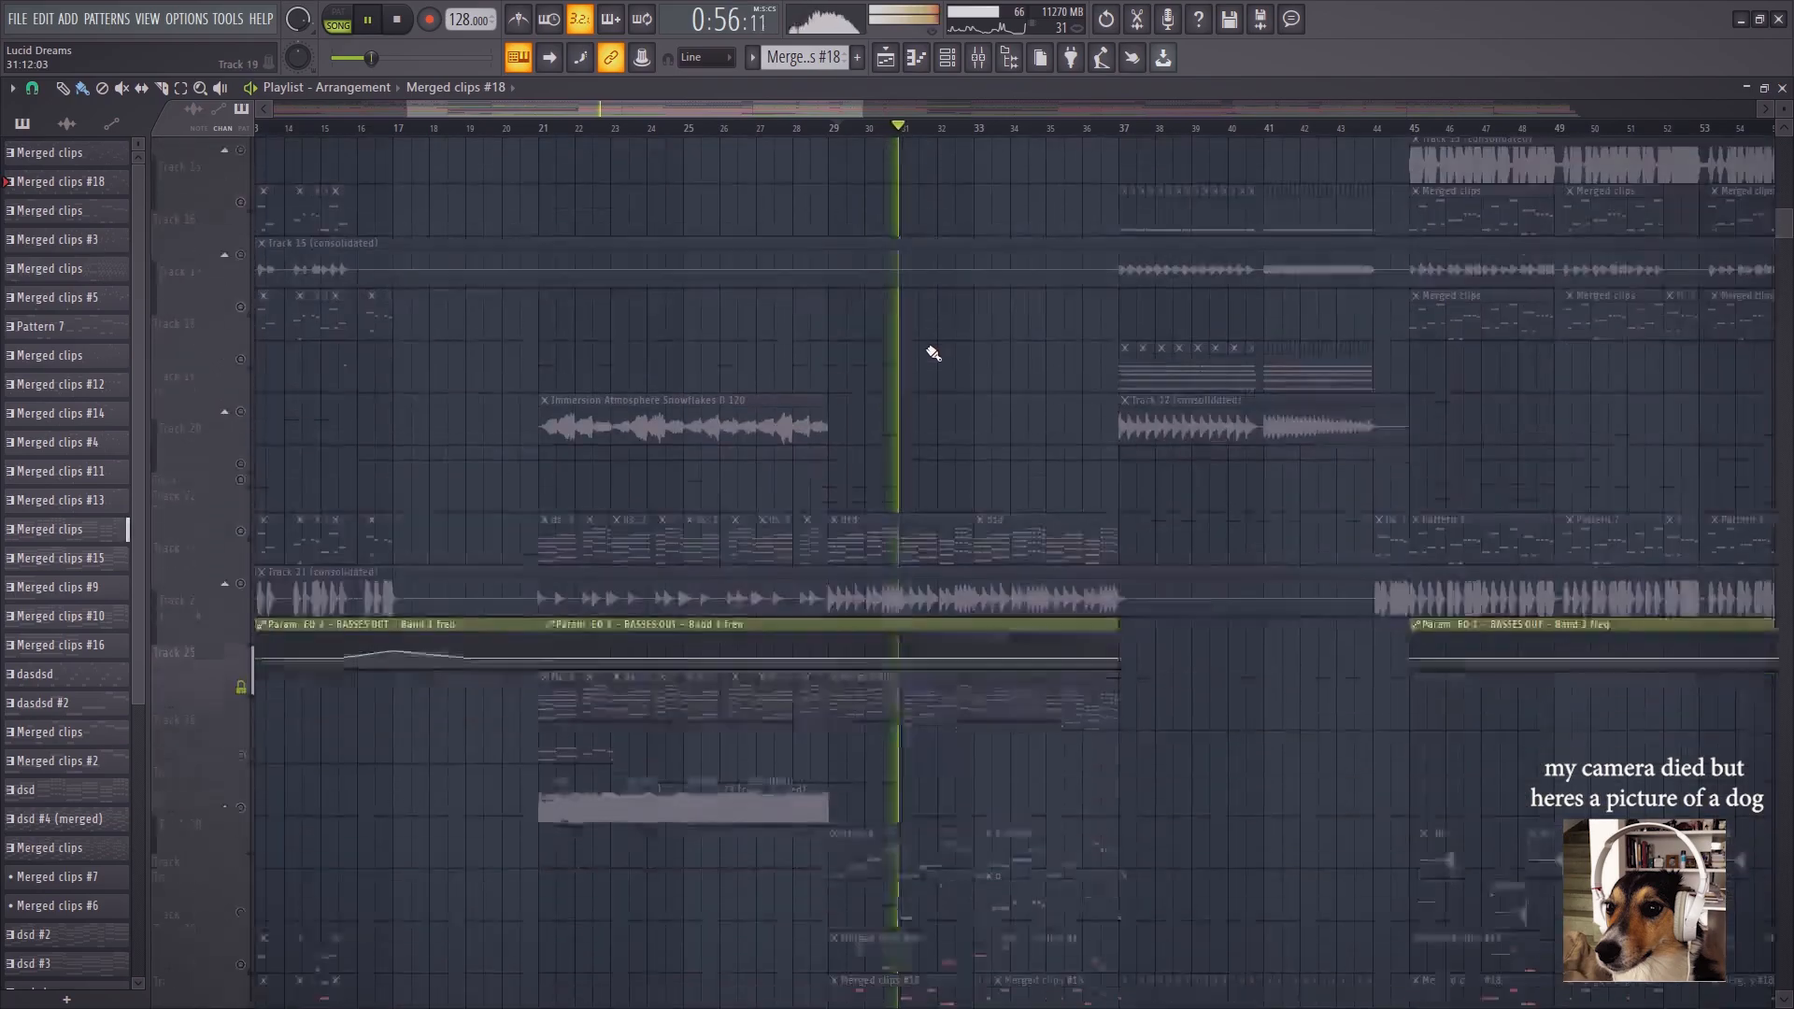
scroll(925, 346, "down", 12)
key("space")
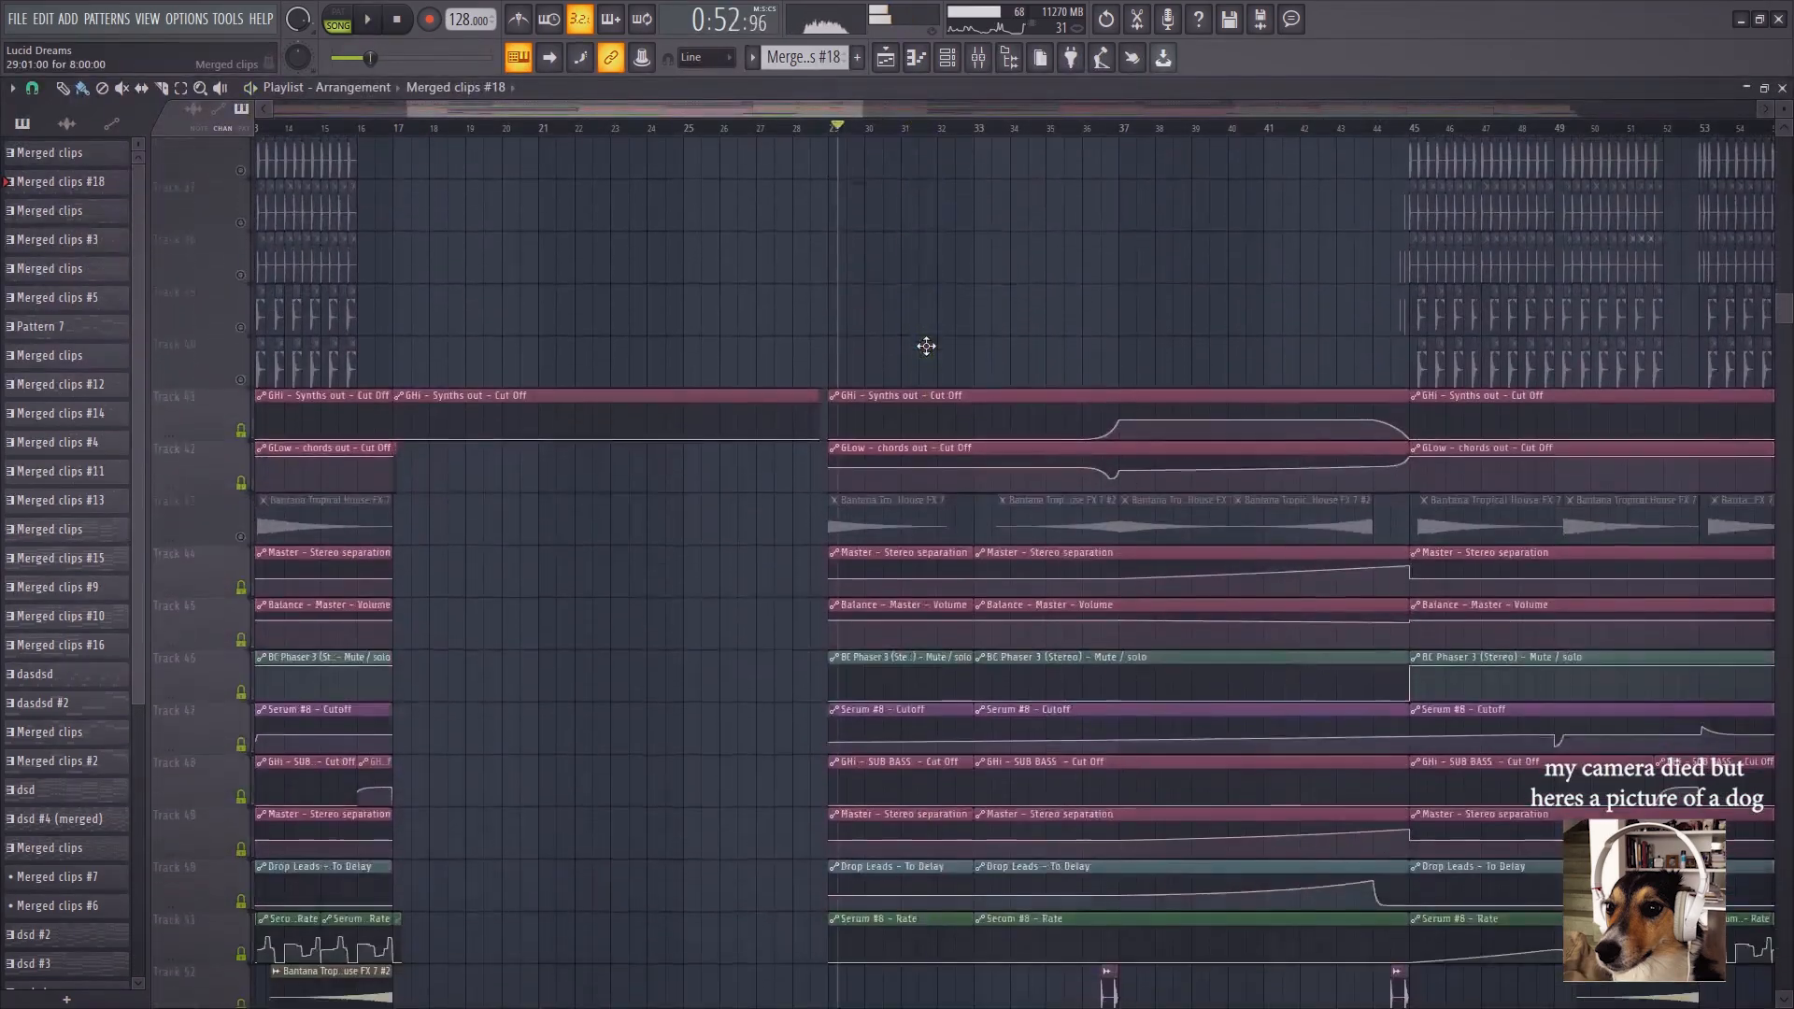
Return the playhead to the start of the song and unmute all tracks
scroll(926, 345, "down", 10)
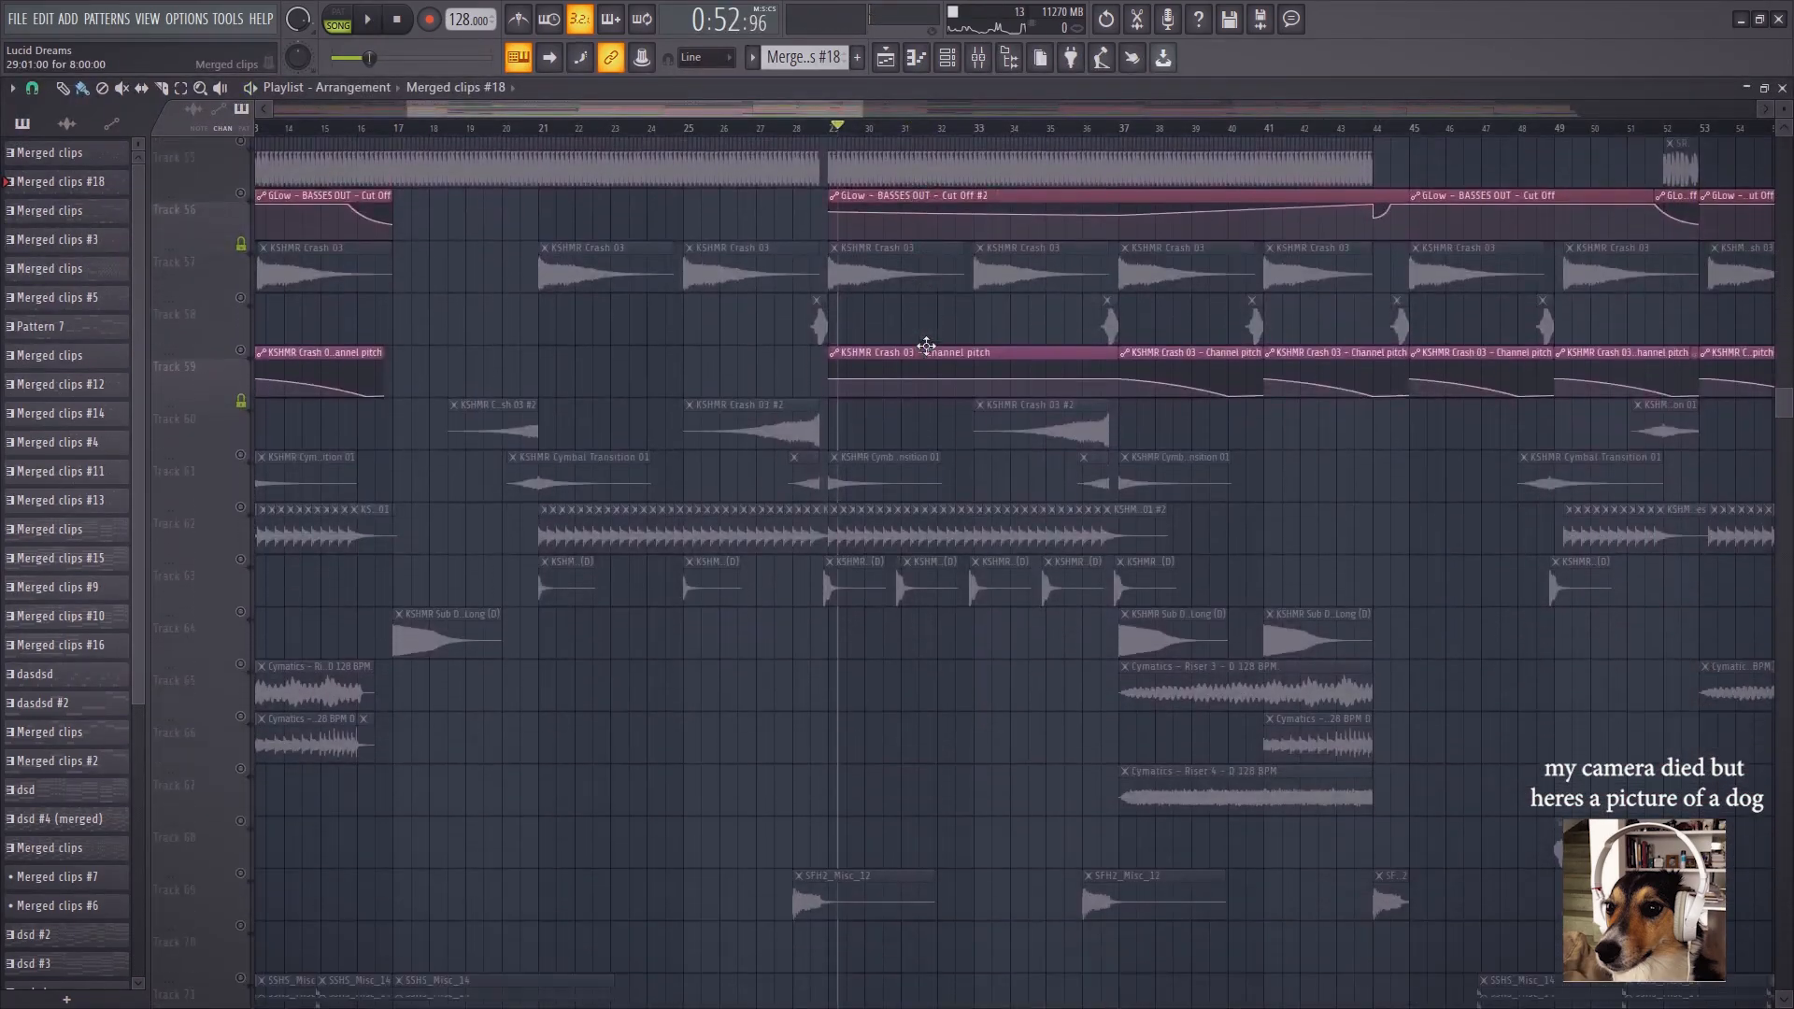
scroll(829, 136, "down", 5)
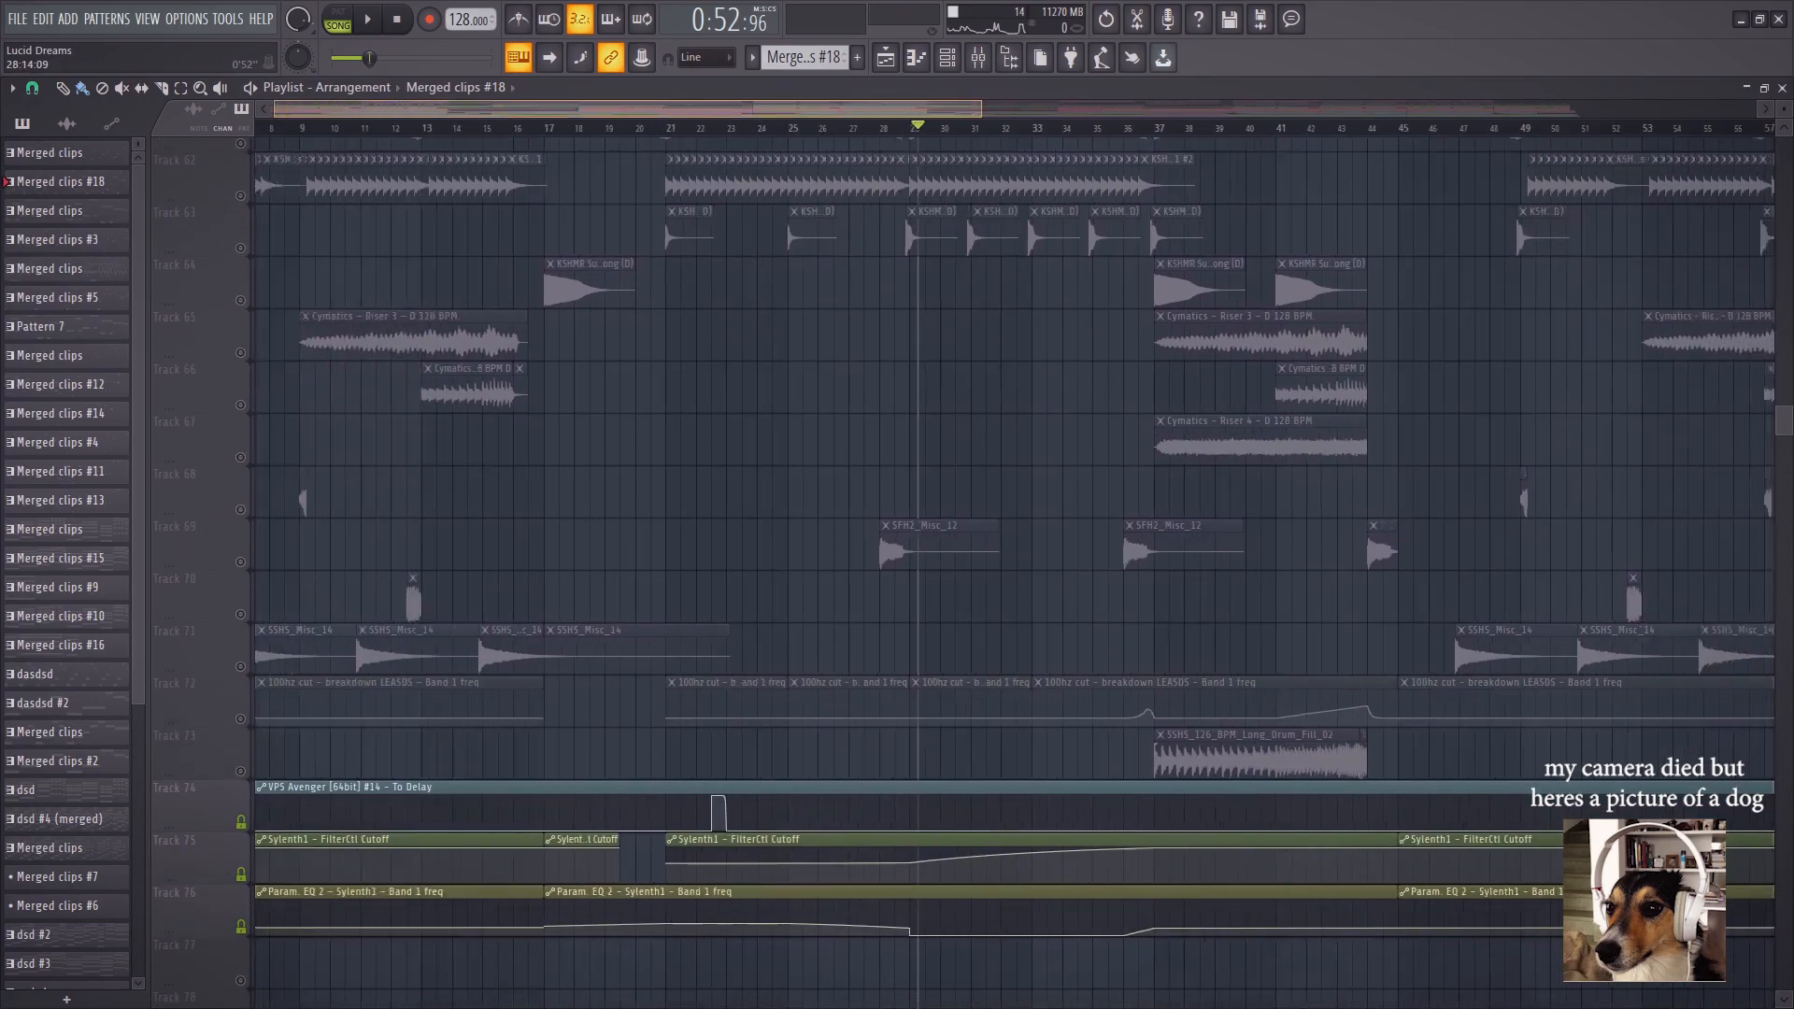
scroll(504, 133, "up", 5)
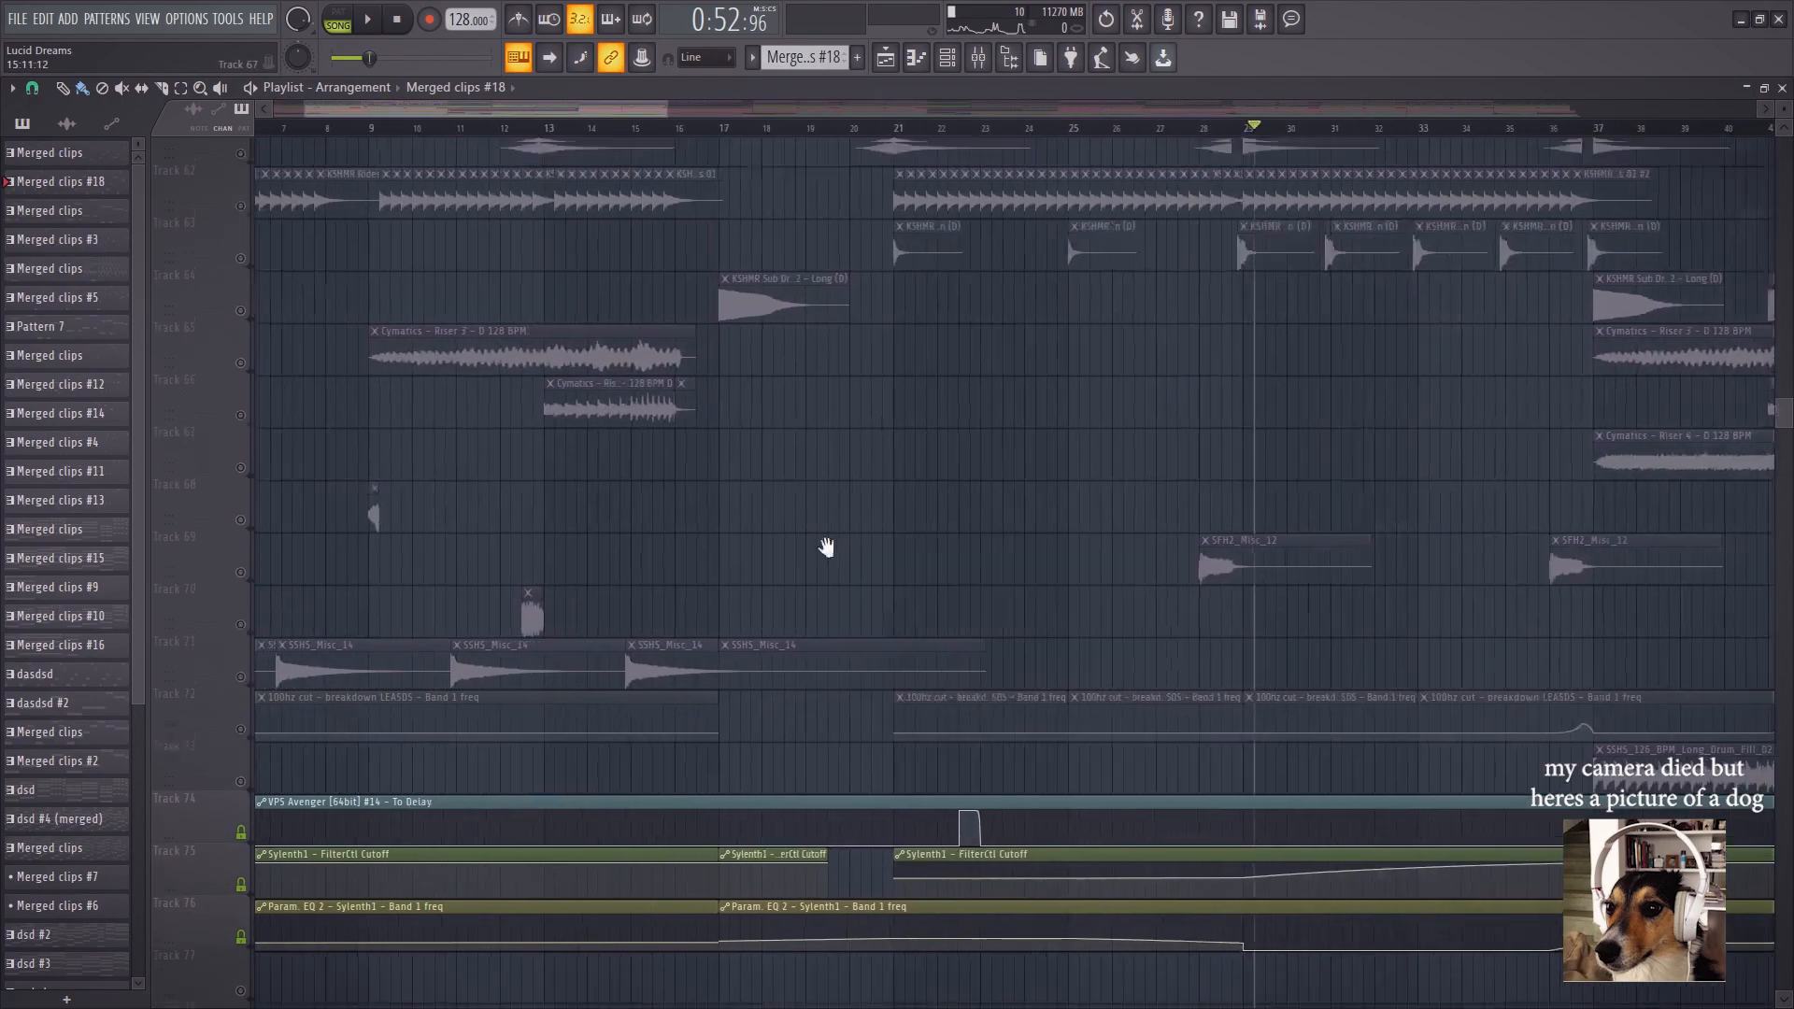
left_click_drag(825, 545, 1049, 685)
scroll(734, 138, "down", 3)
scroll(734, 148, "down", 2)
left_click(258, 128)
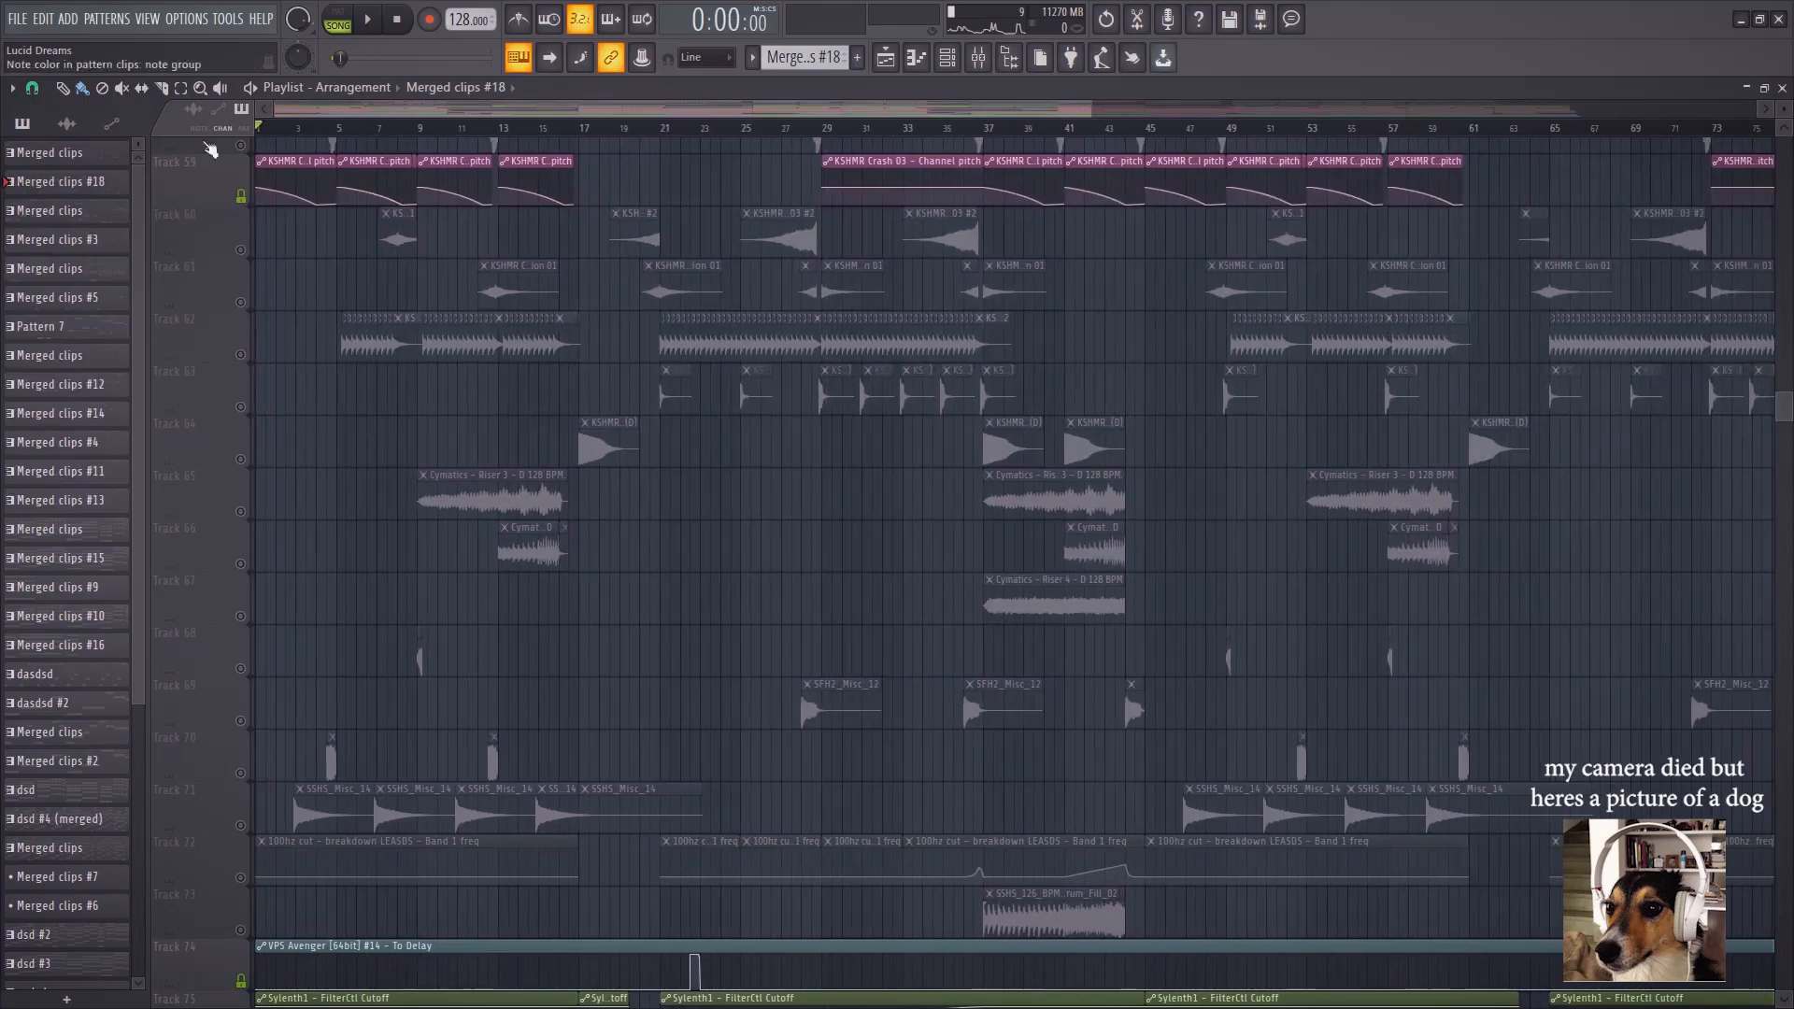
left_click(241, 197, "ctrl")
Play the full arrangement from the beginning and again from bar 9 while looking over its tracks
scroll(387, 421, "up", 6)
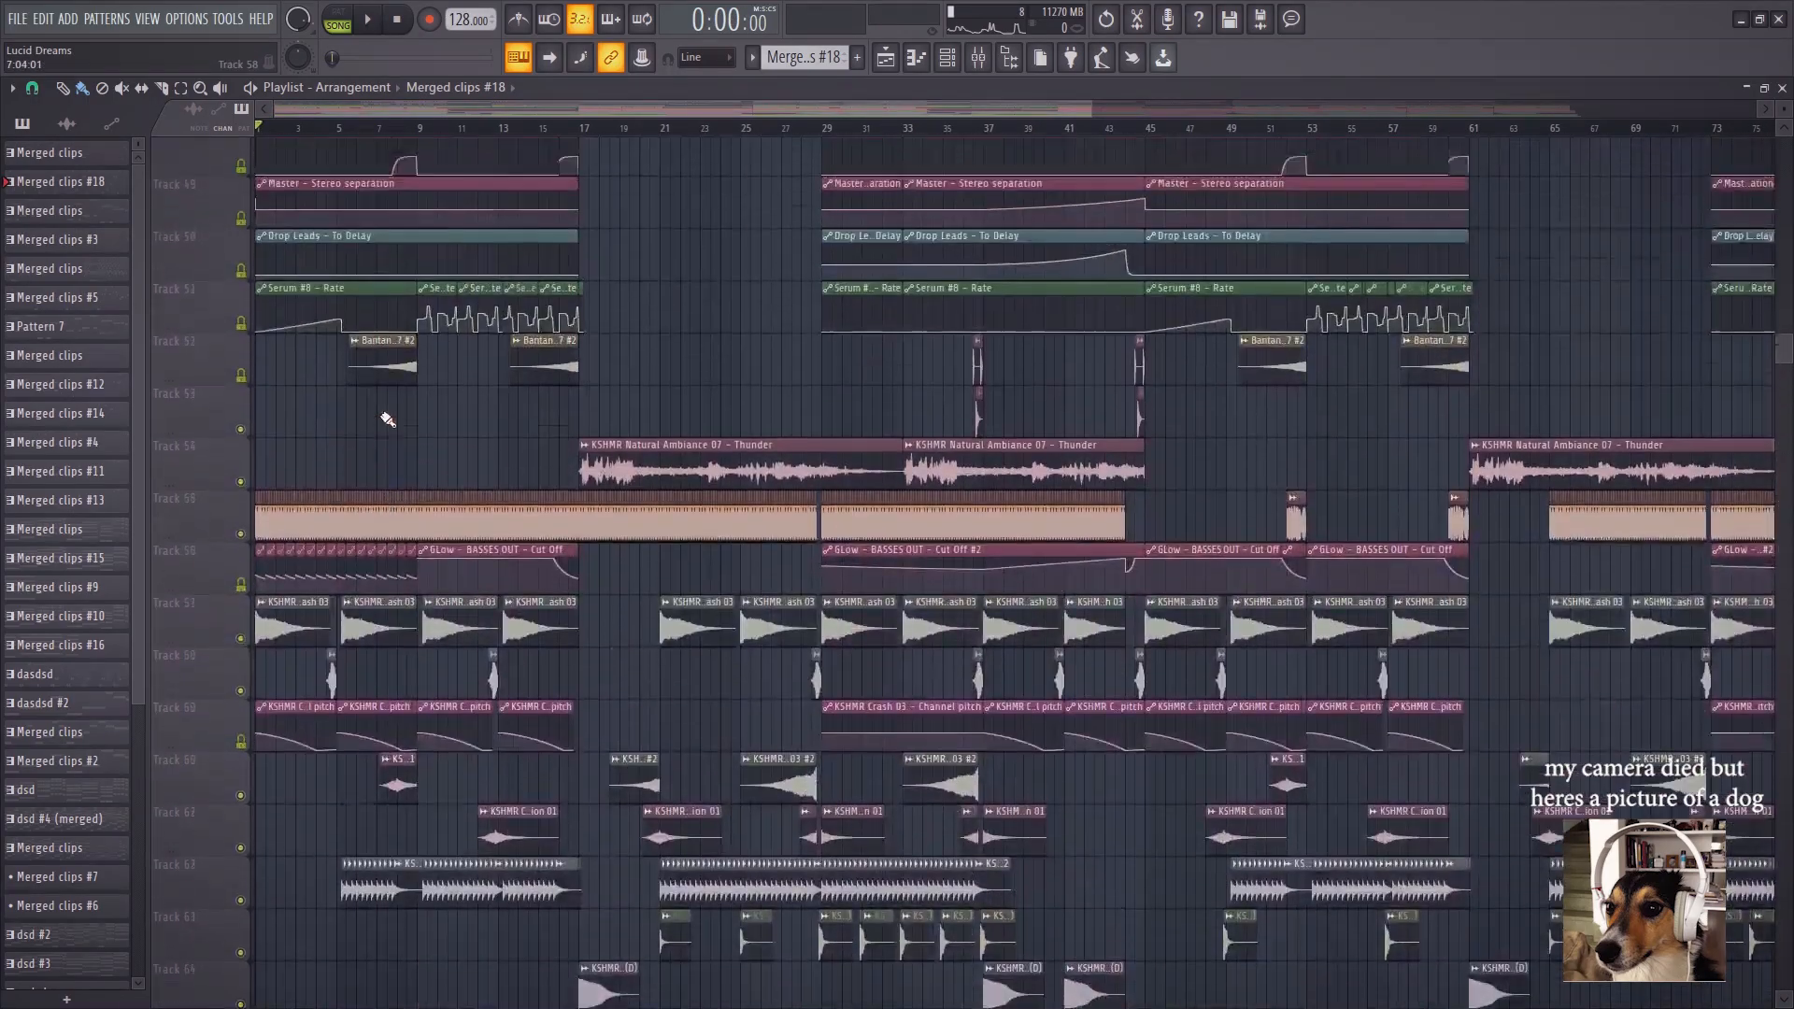
scroll(384, 413, "up", 5)
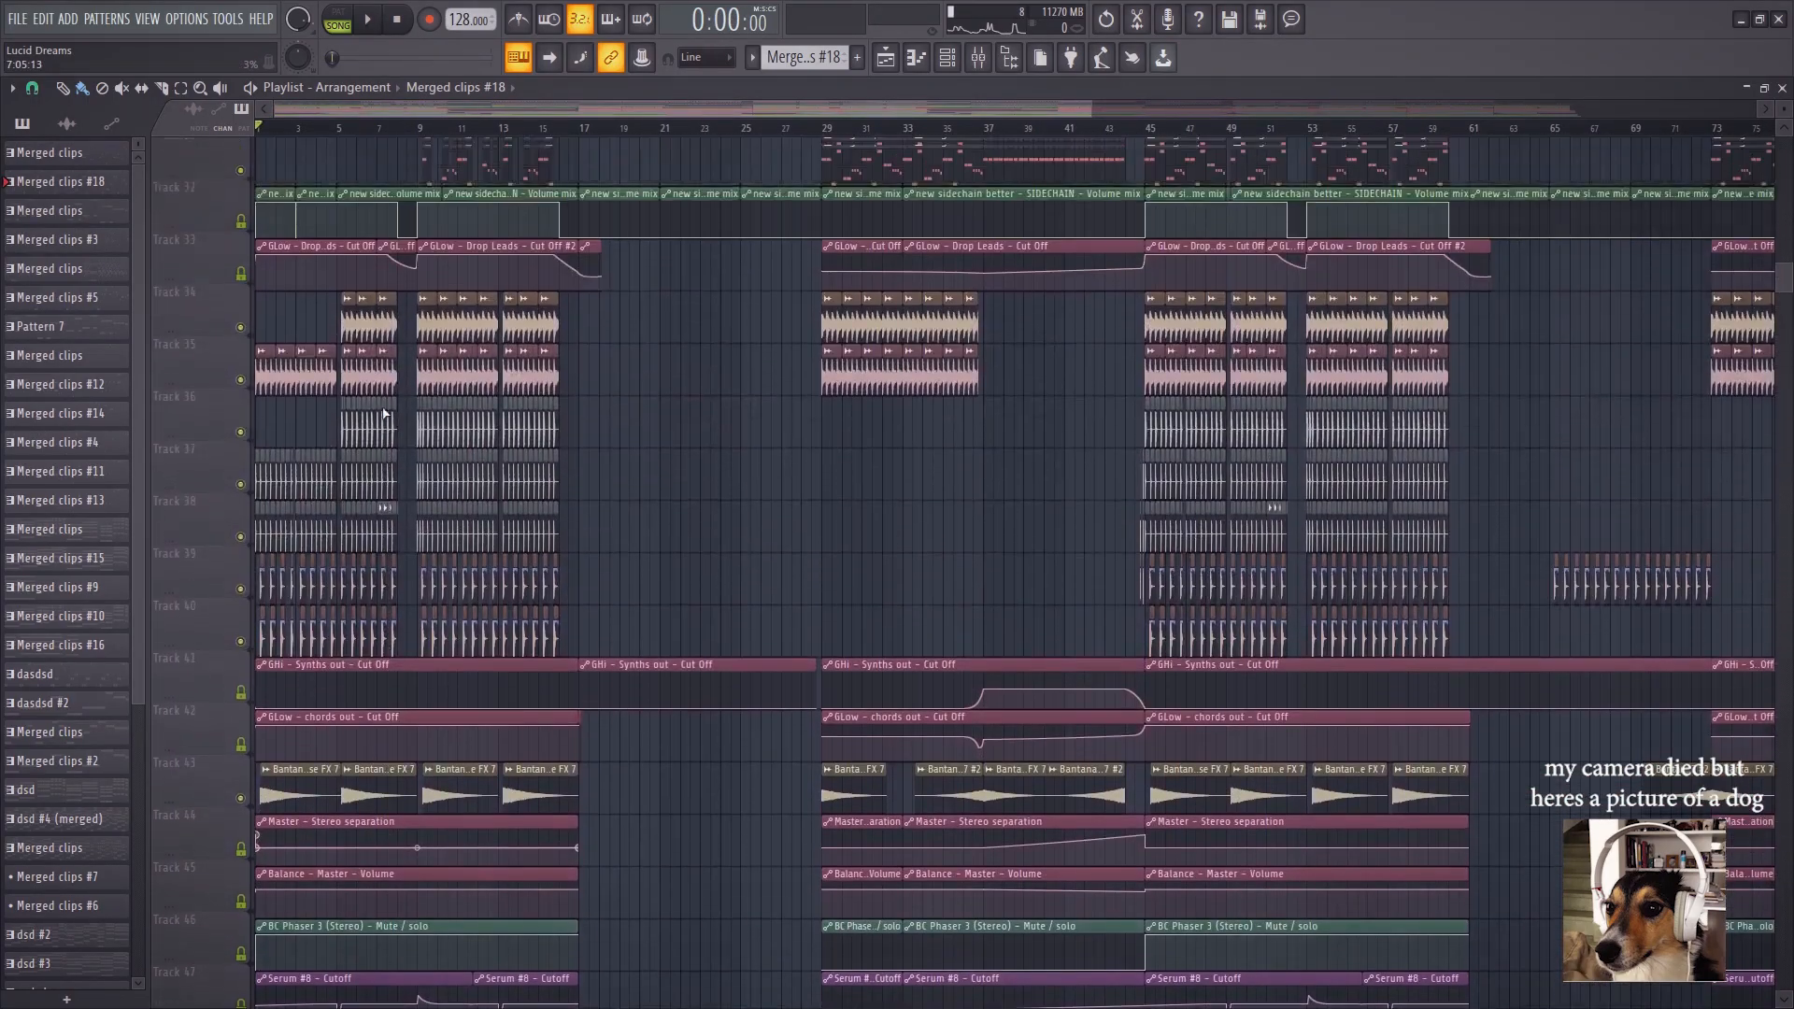
scroll(480, 457, "up", 3)
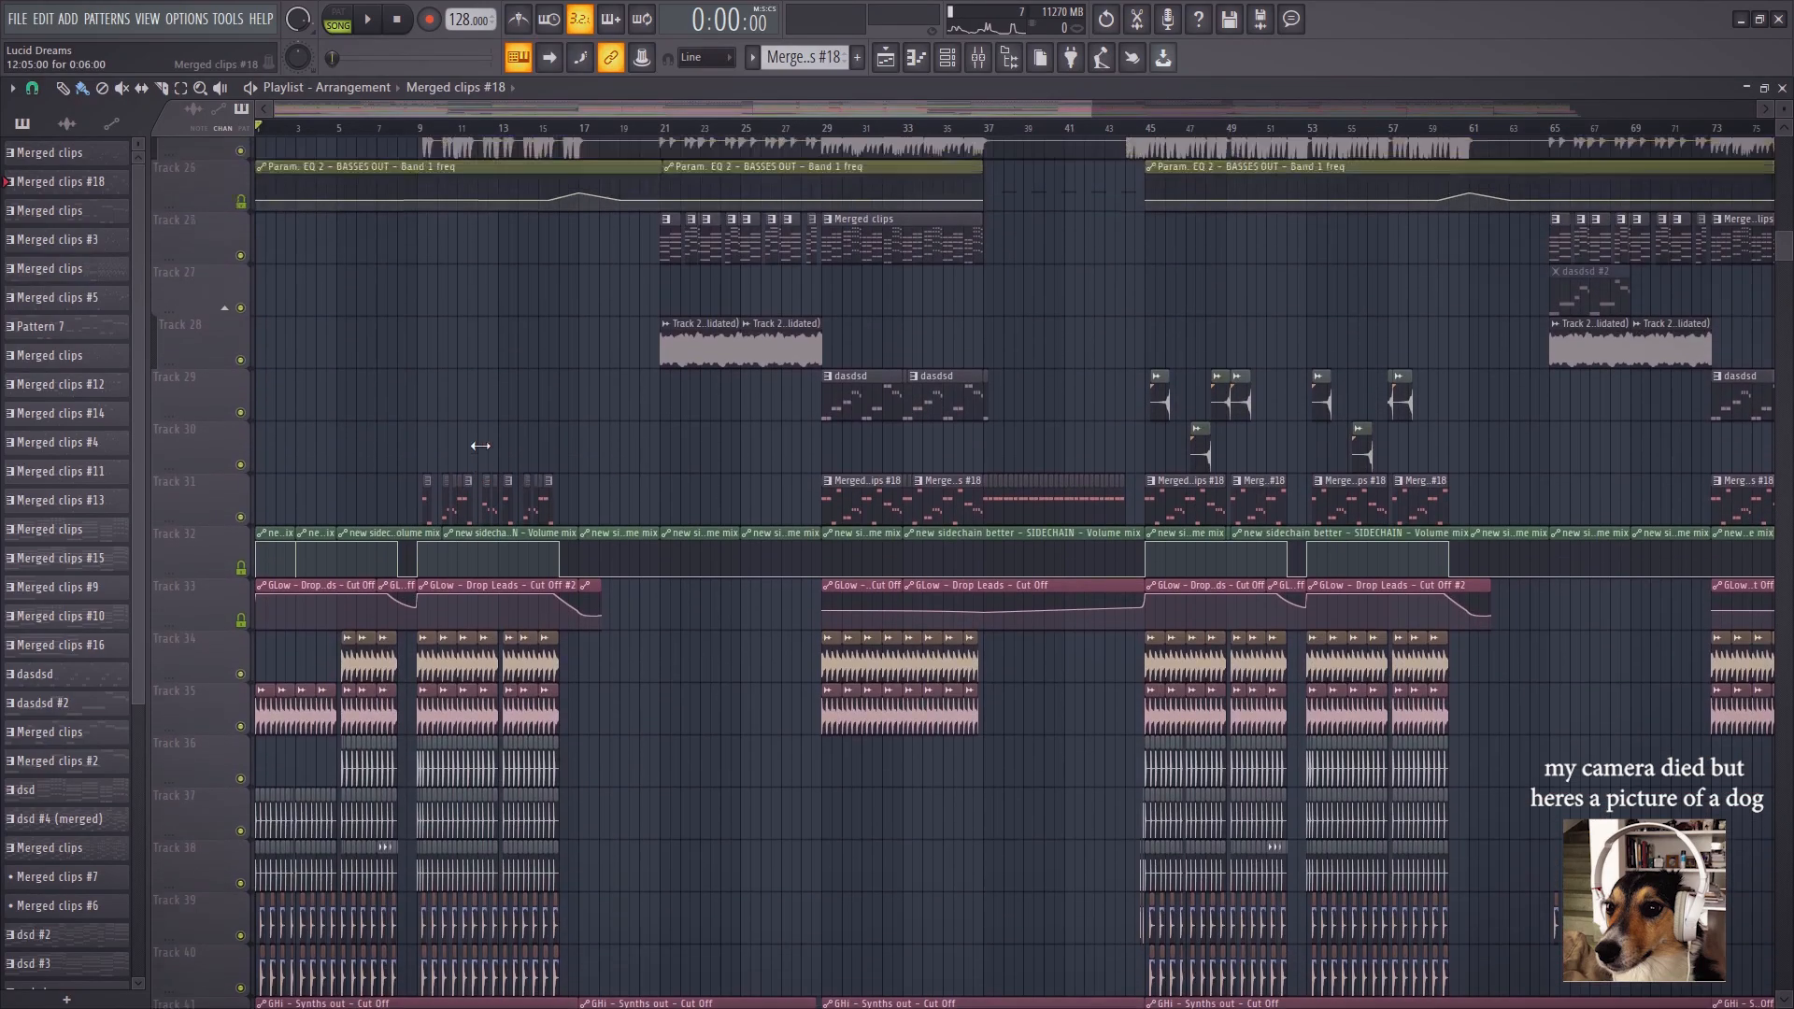
scroll(483, 490, "up", 3)
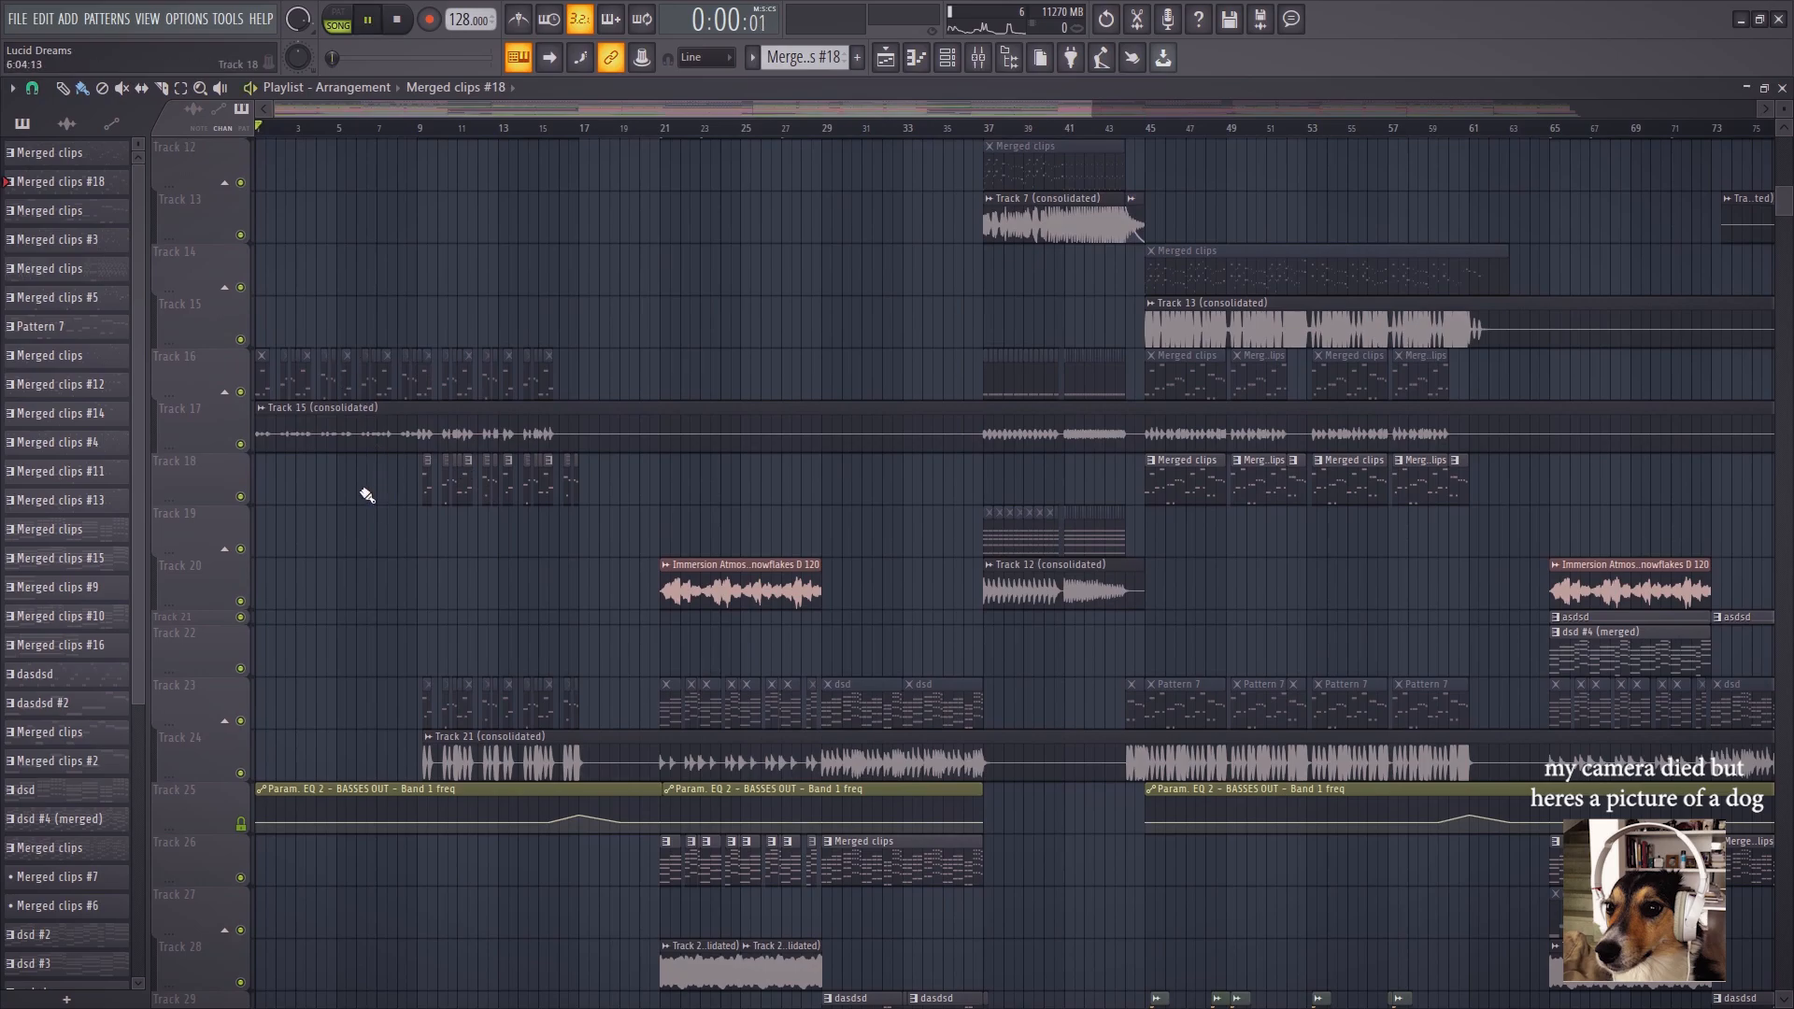
key("space")
scroll(480, 609, "up", 2)
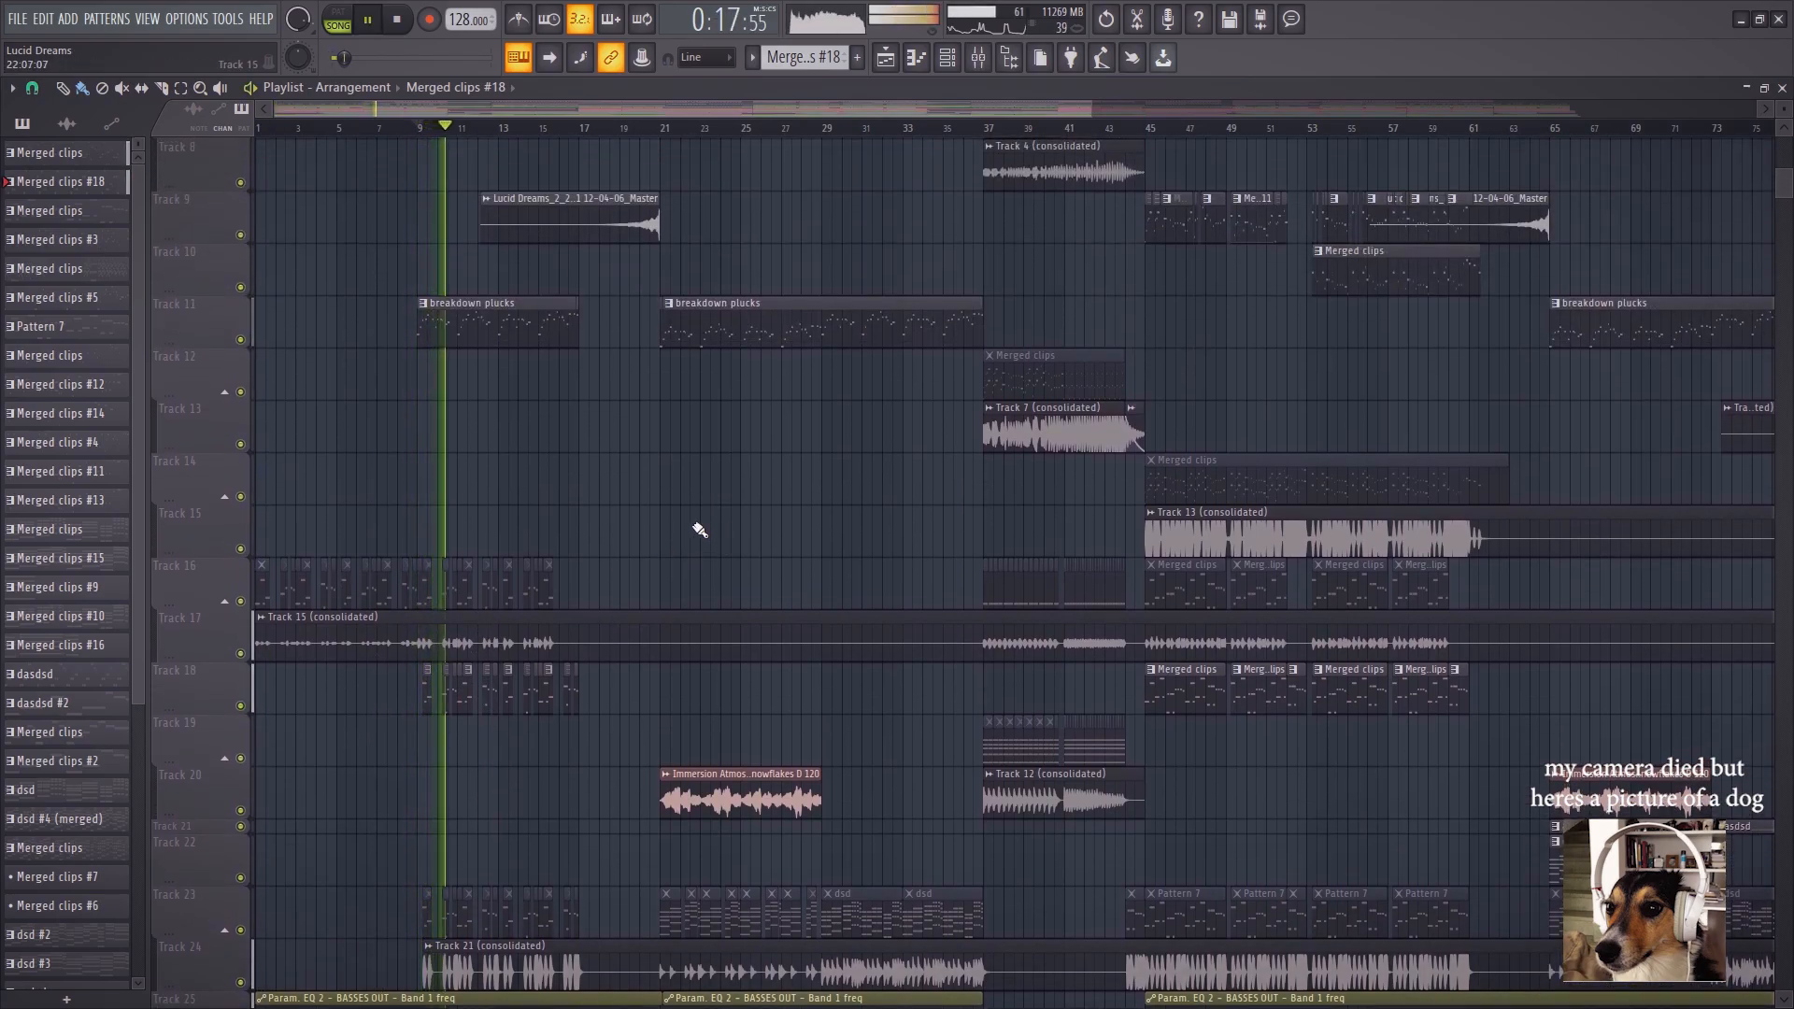
scroll(461, 725, "down", 7)
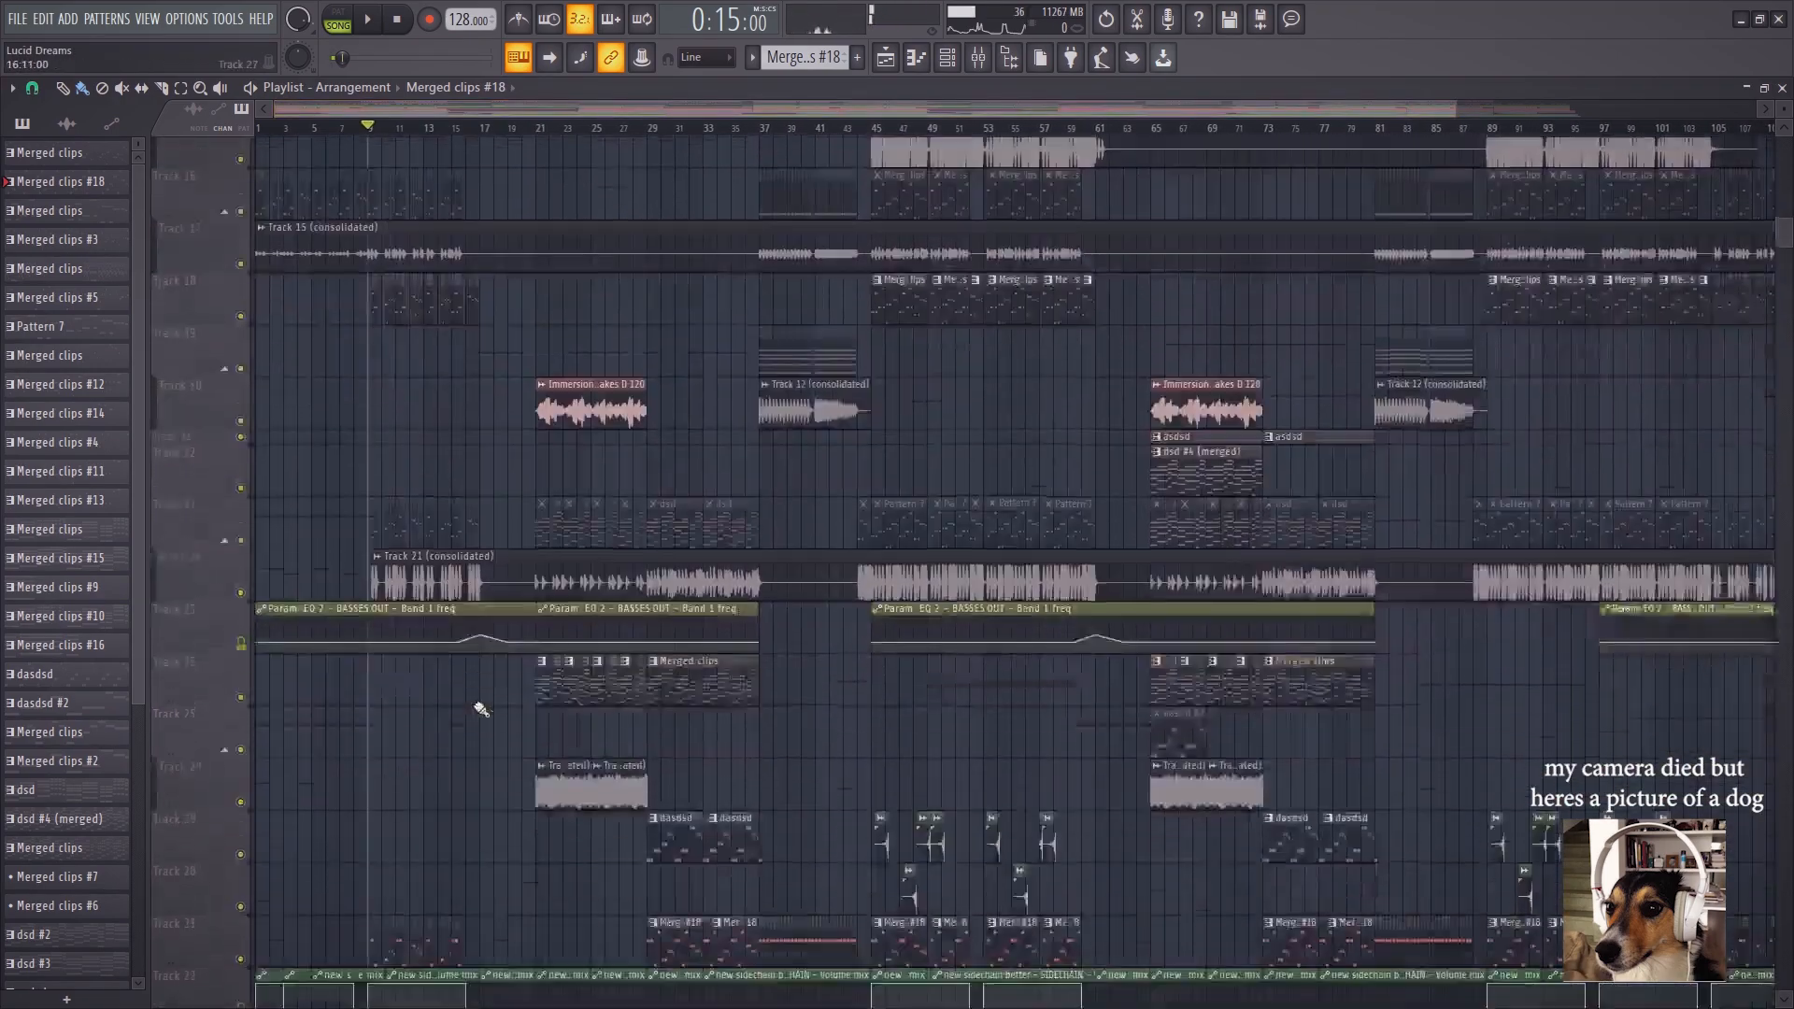
Look over the drum, effects and automation tracks and place the playhead in the second breakdown near bar 66
scroll(480, 702, "down", 3)
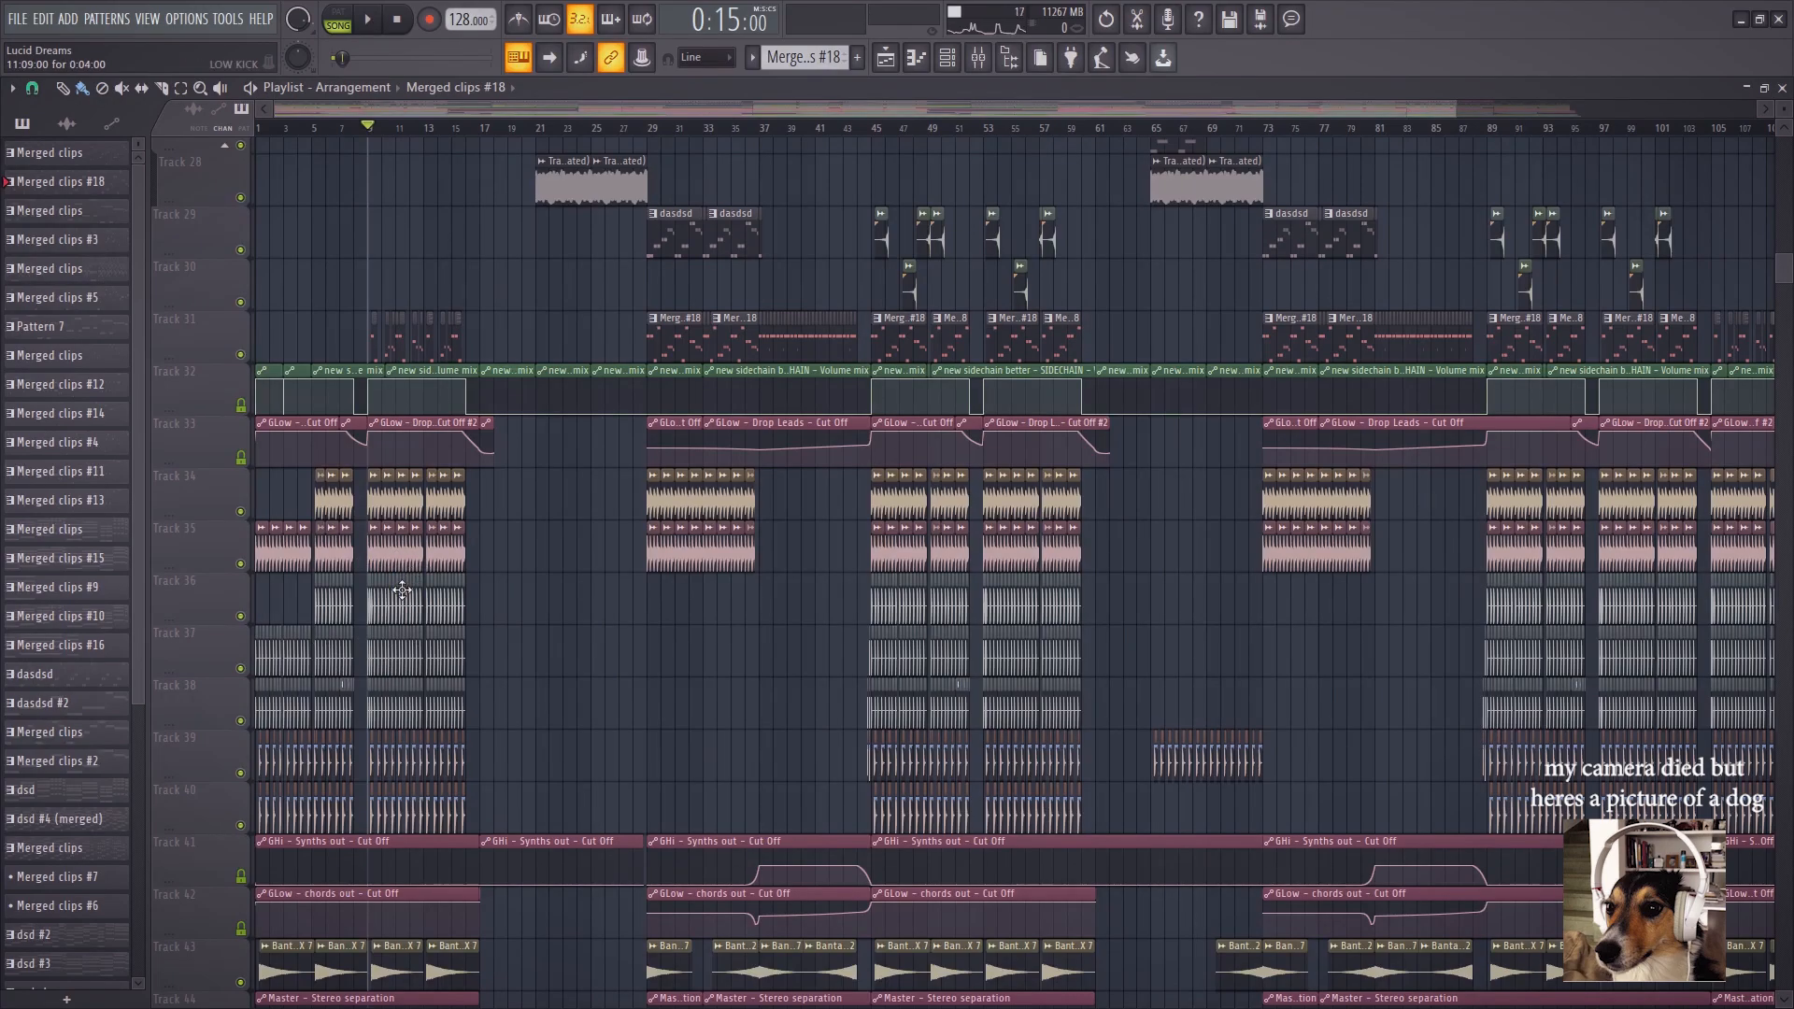
scroll(632, 150, "down", 4)
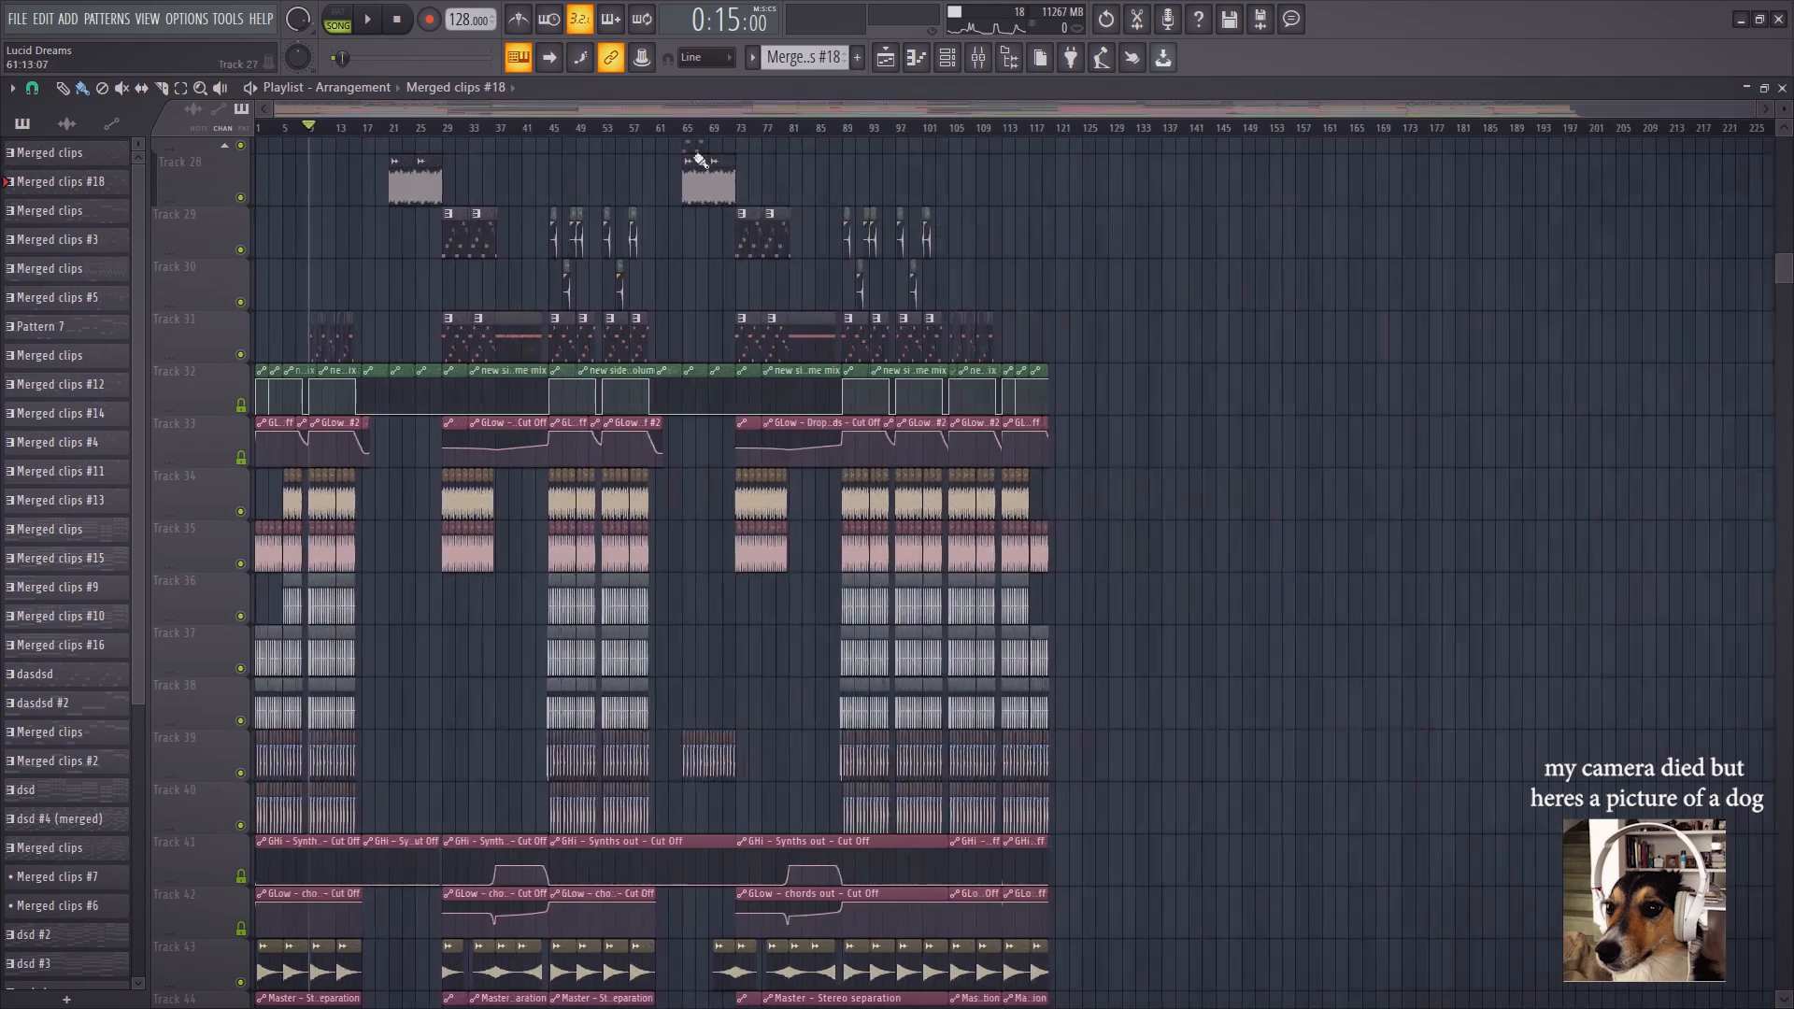
left_click(671, 126)
scroll(681, 126, "up", 4)
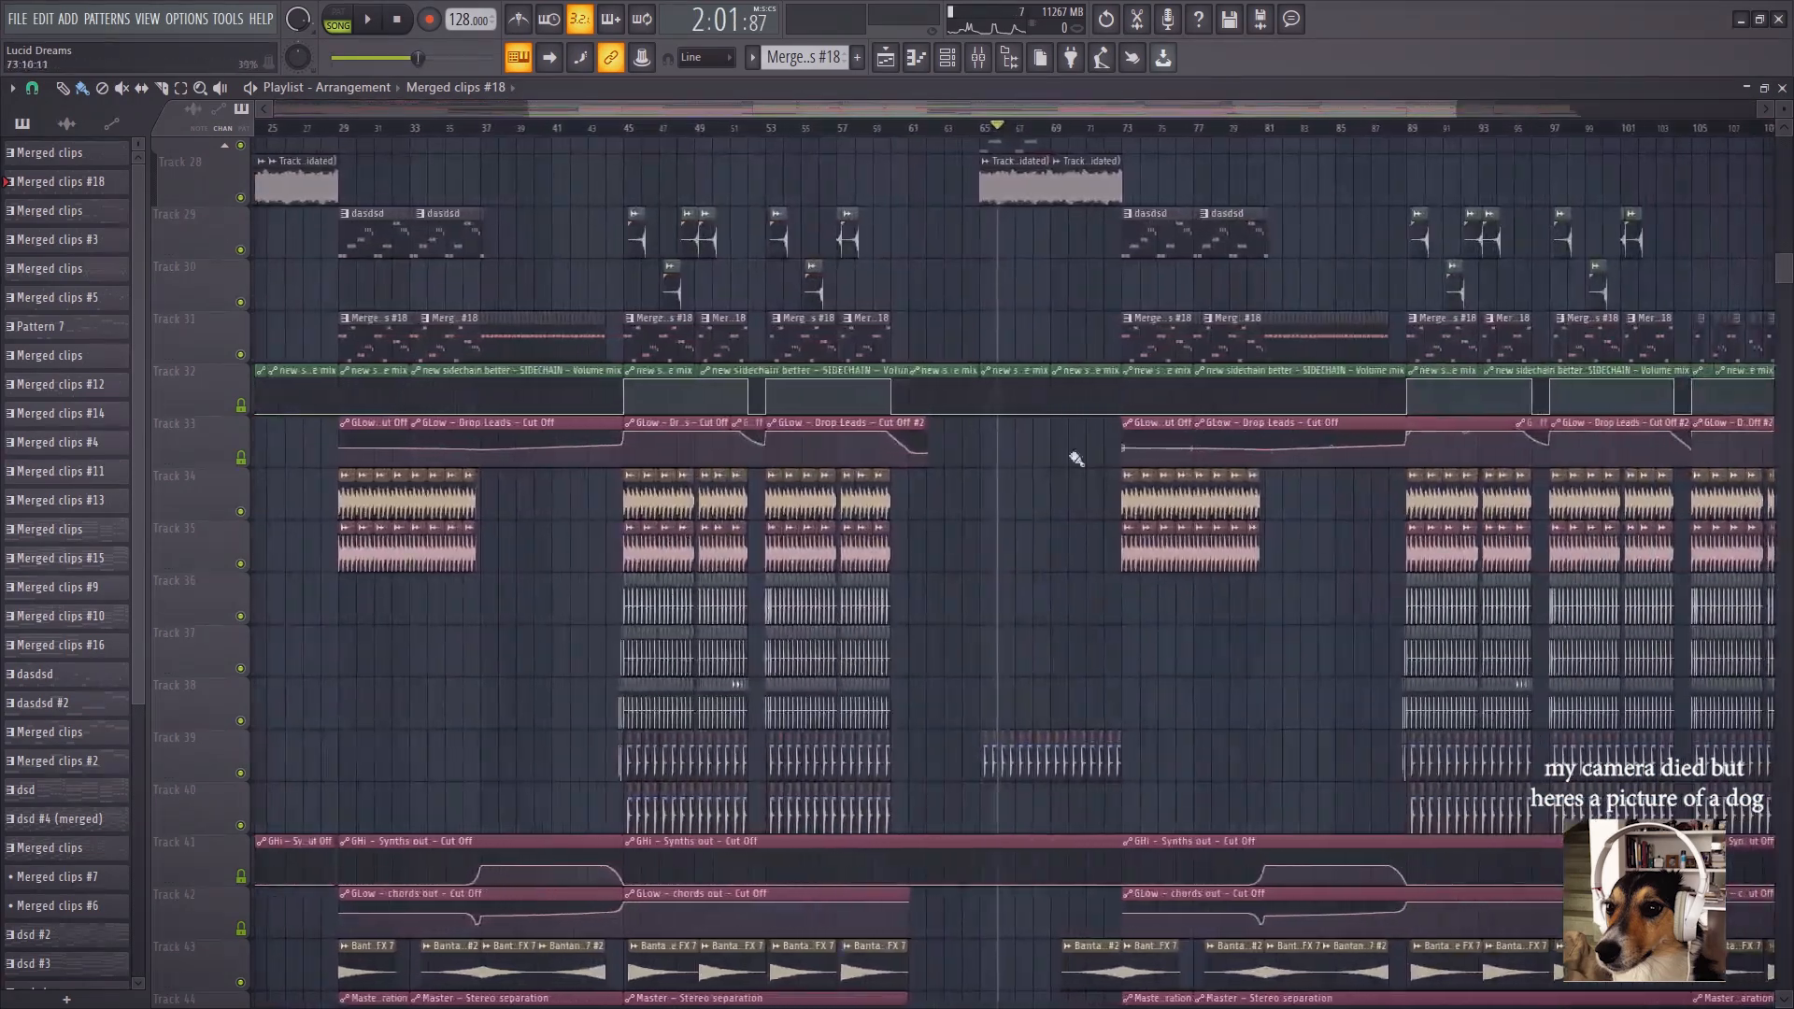
left_click_drag(1039, 448, 861, 544)
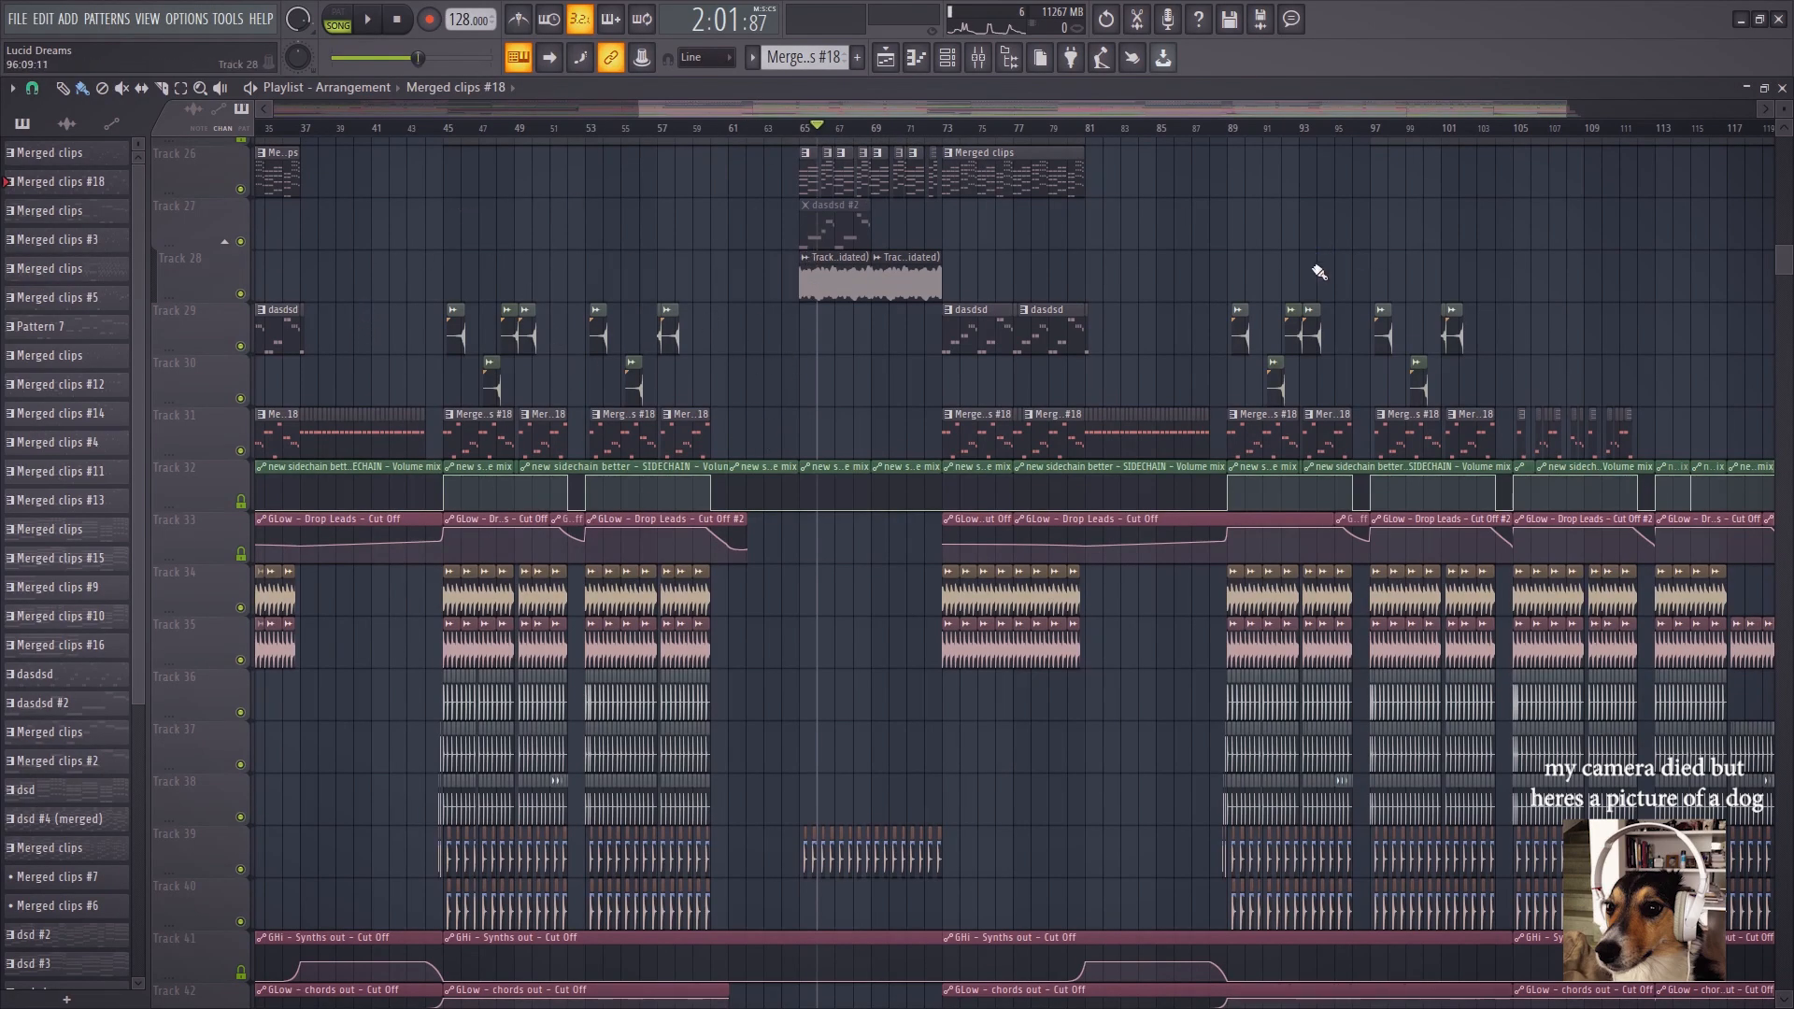
left_click_drag(857, 577, 825, 676)
scroll(825, 668, "up", 2)
scroll(827, 666, "down", 4)
scroll(828, 654, "down", 5)
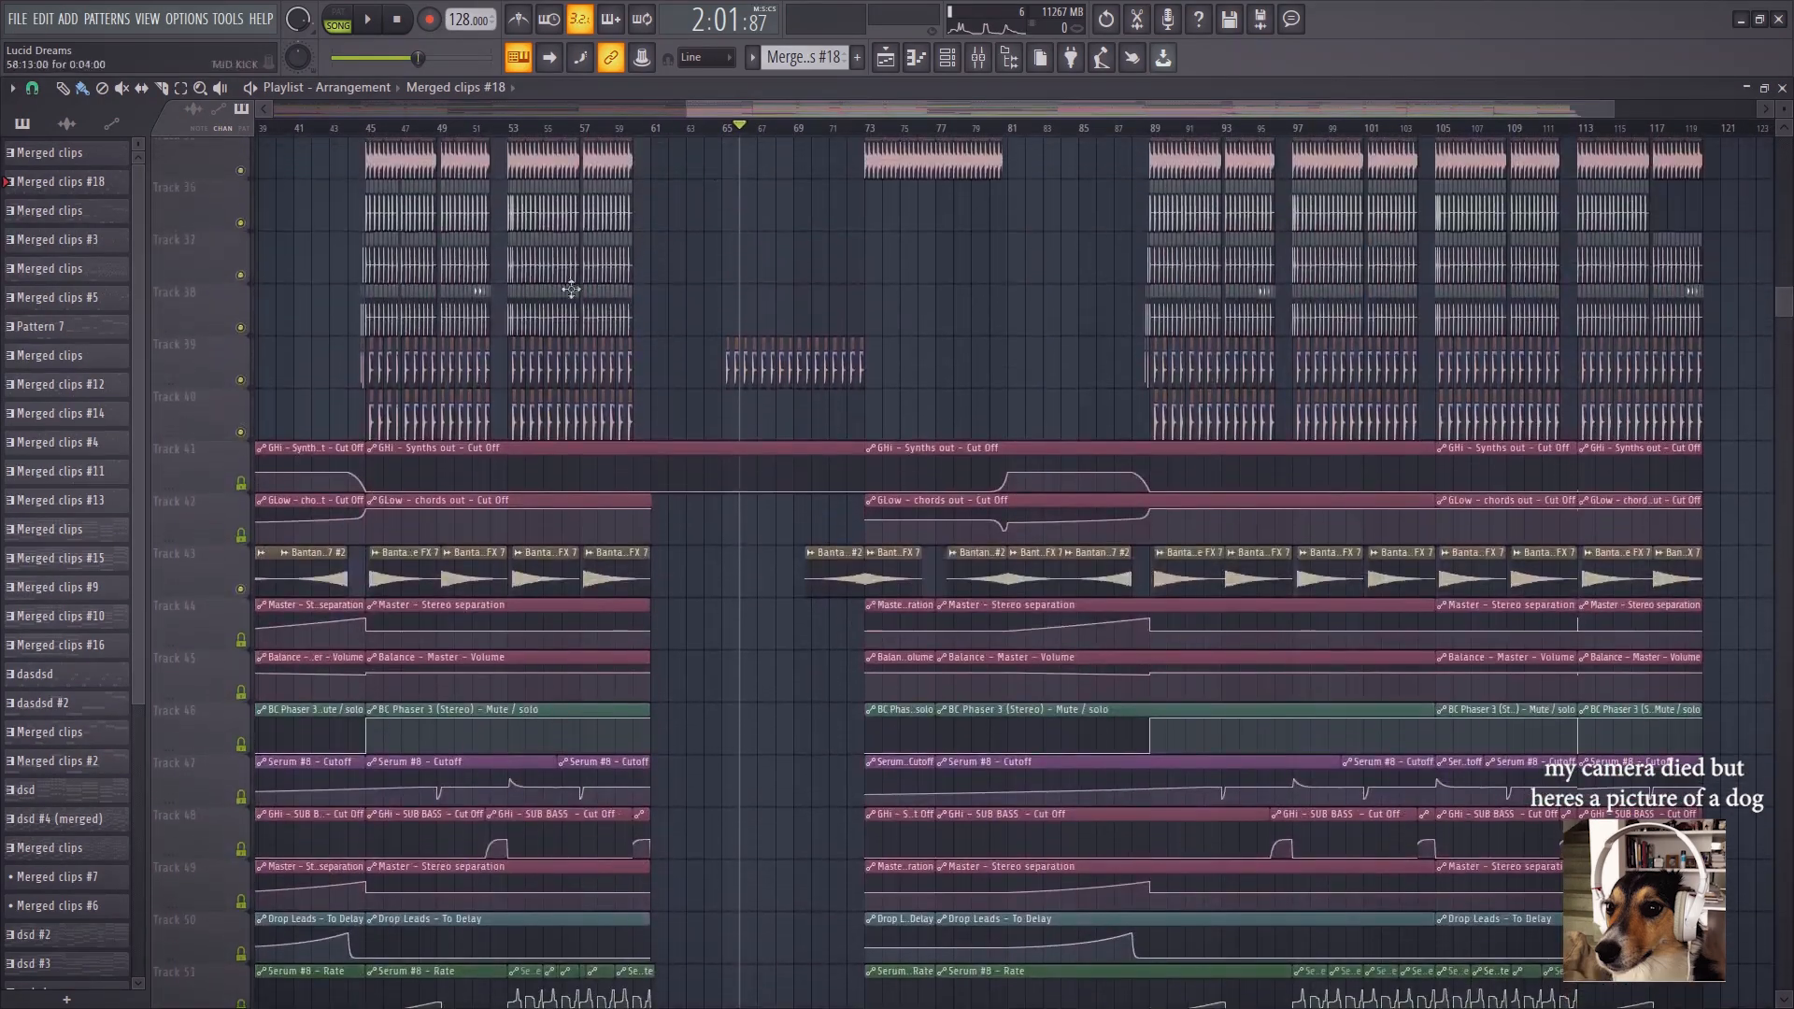
Solo track 39 and play its clips from near bar 66, ending with all tracks unmuted
right_click(240, 381)
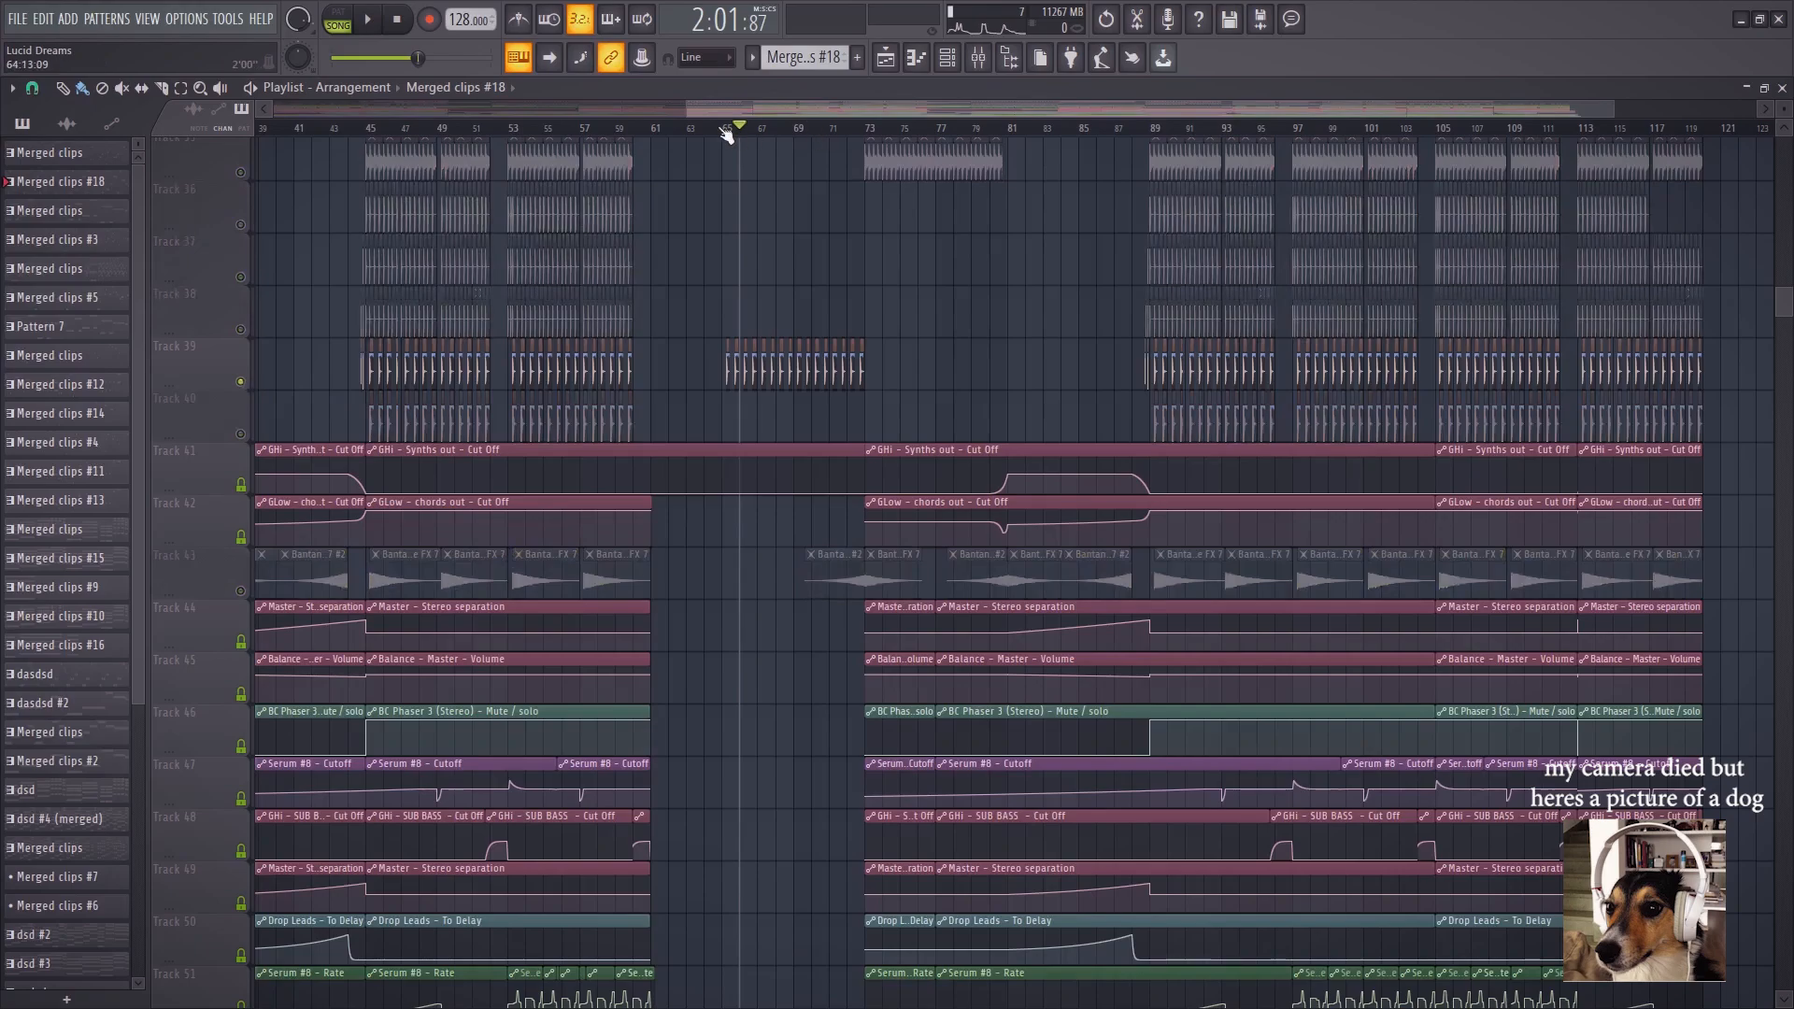
key("space")
scroll(727, 135, "up", 5)
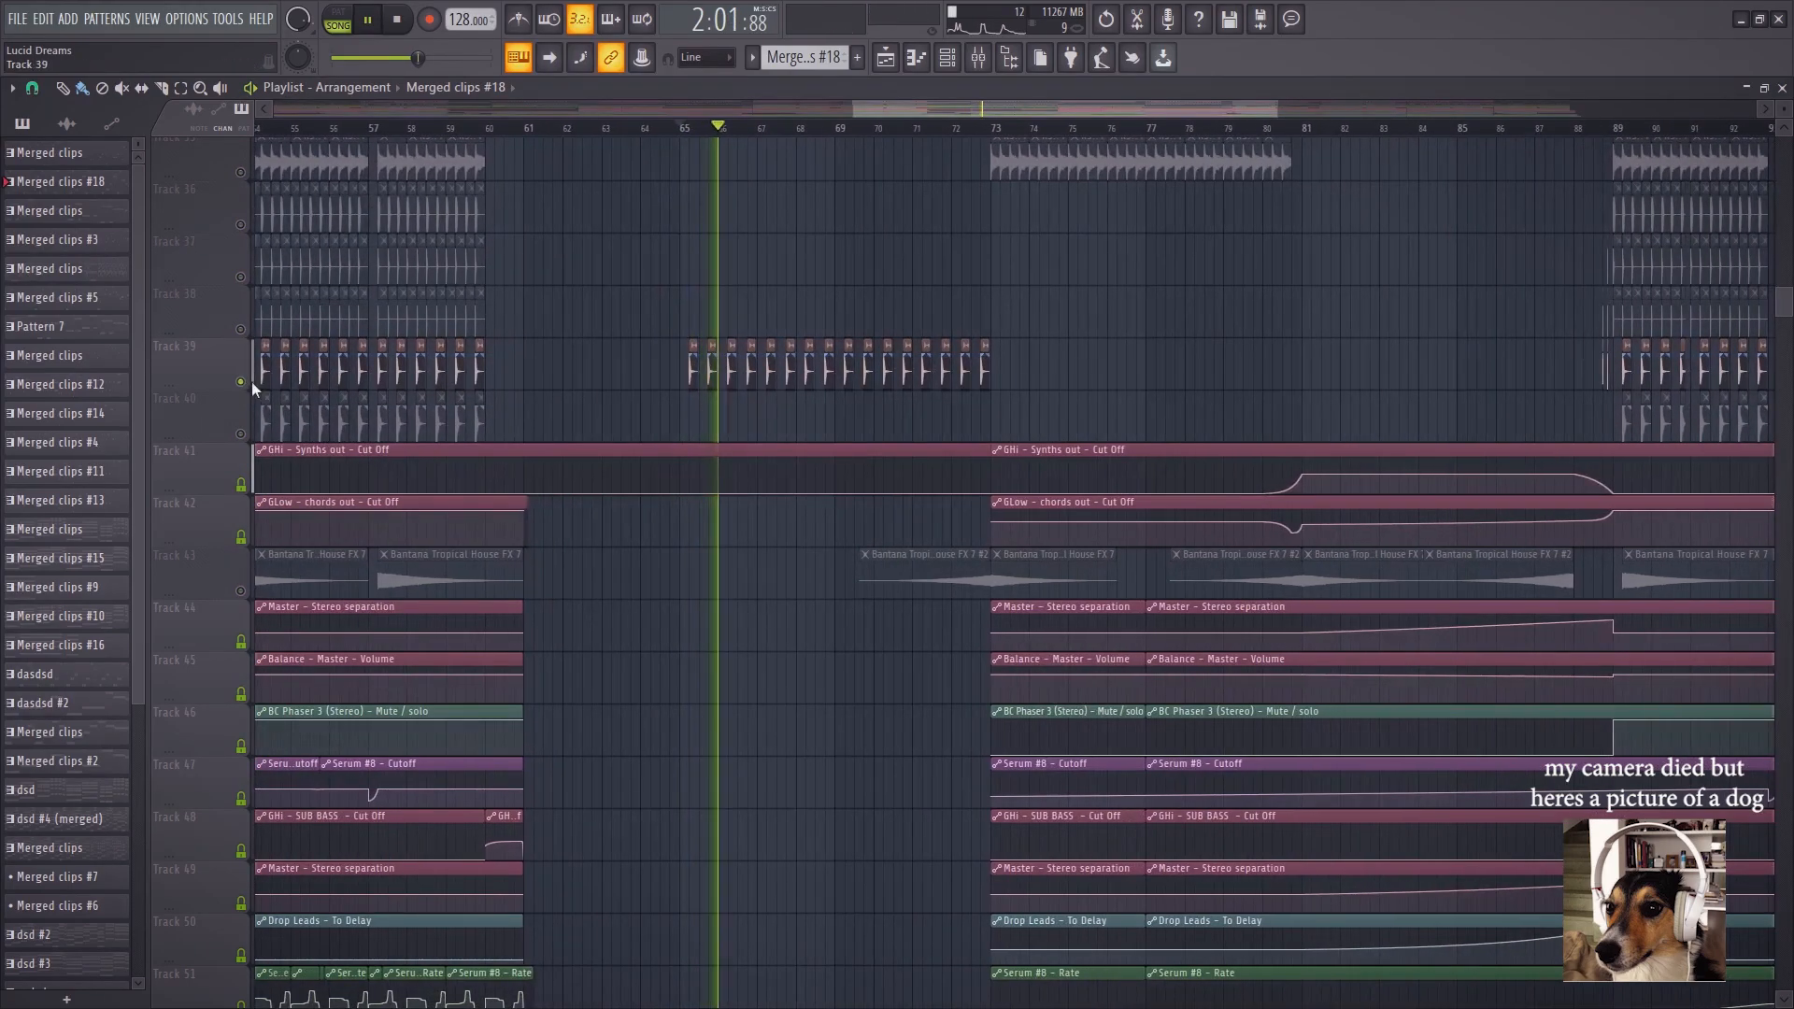
key("space")
right_click(240, 381)
Solo the dsd #4 (merged) clip on track 22 and play it from bar 65, ending with all tracks unmuted
scroll(846, 331, "up", 8)
key("space")
key("space")
scroll(783, 486, "up", 4)
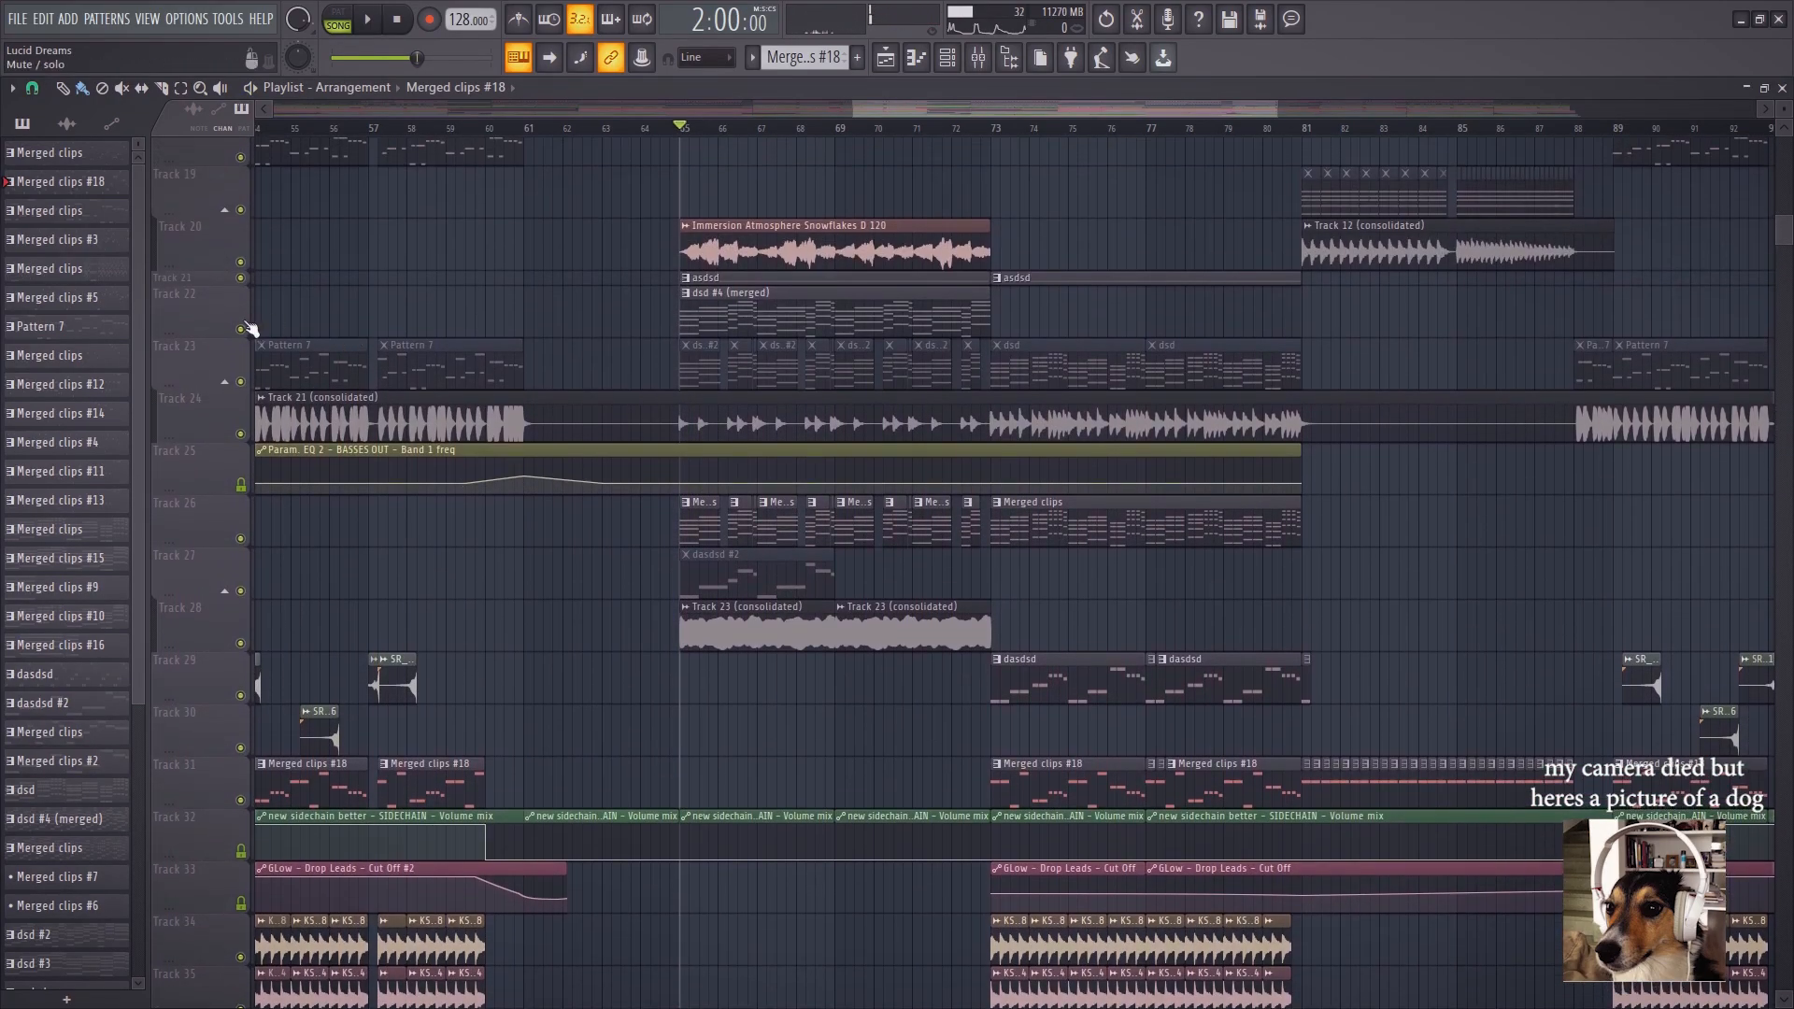
right_click(242, 328)
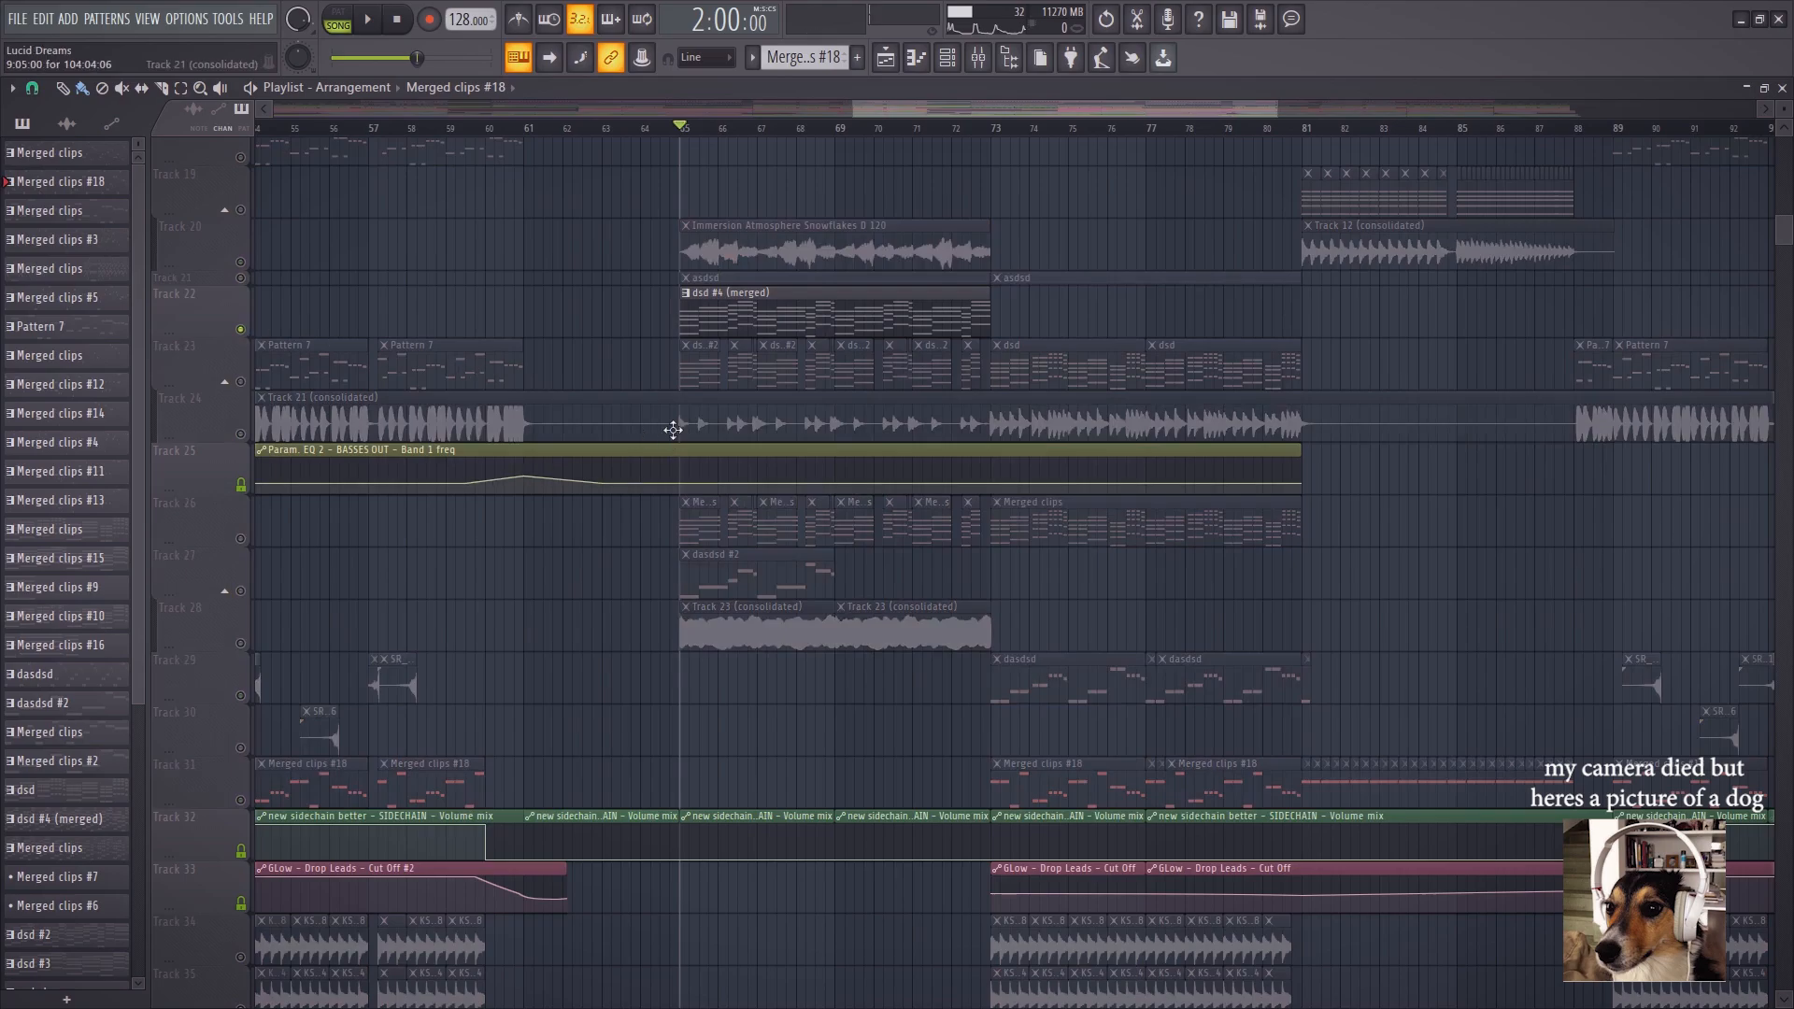
key("space")
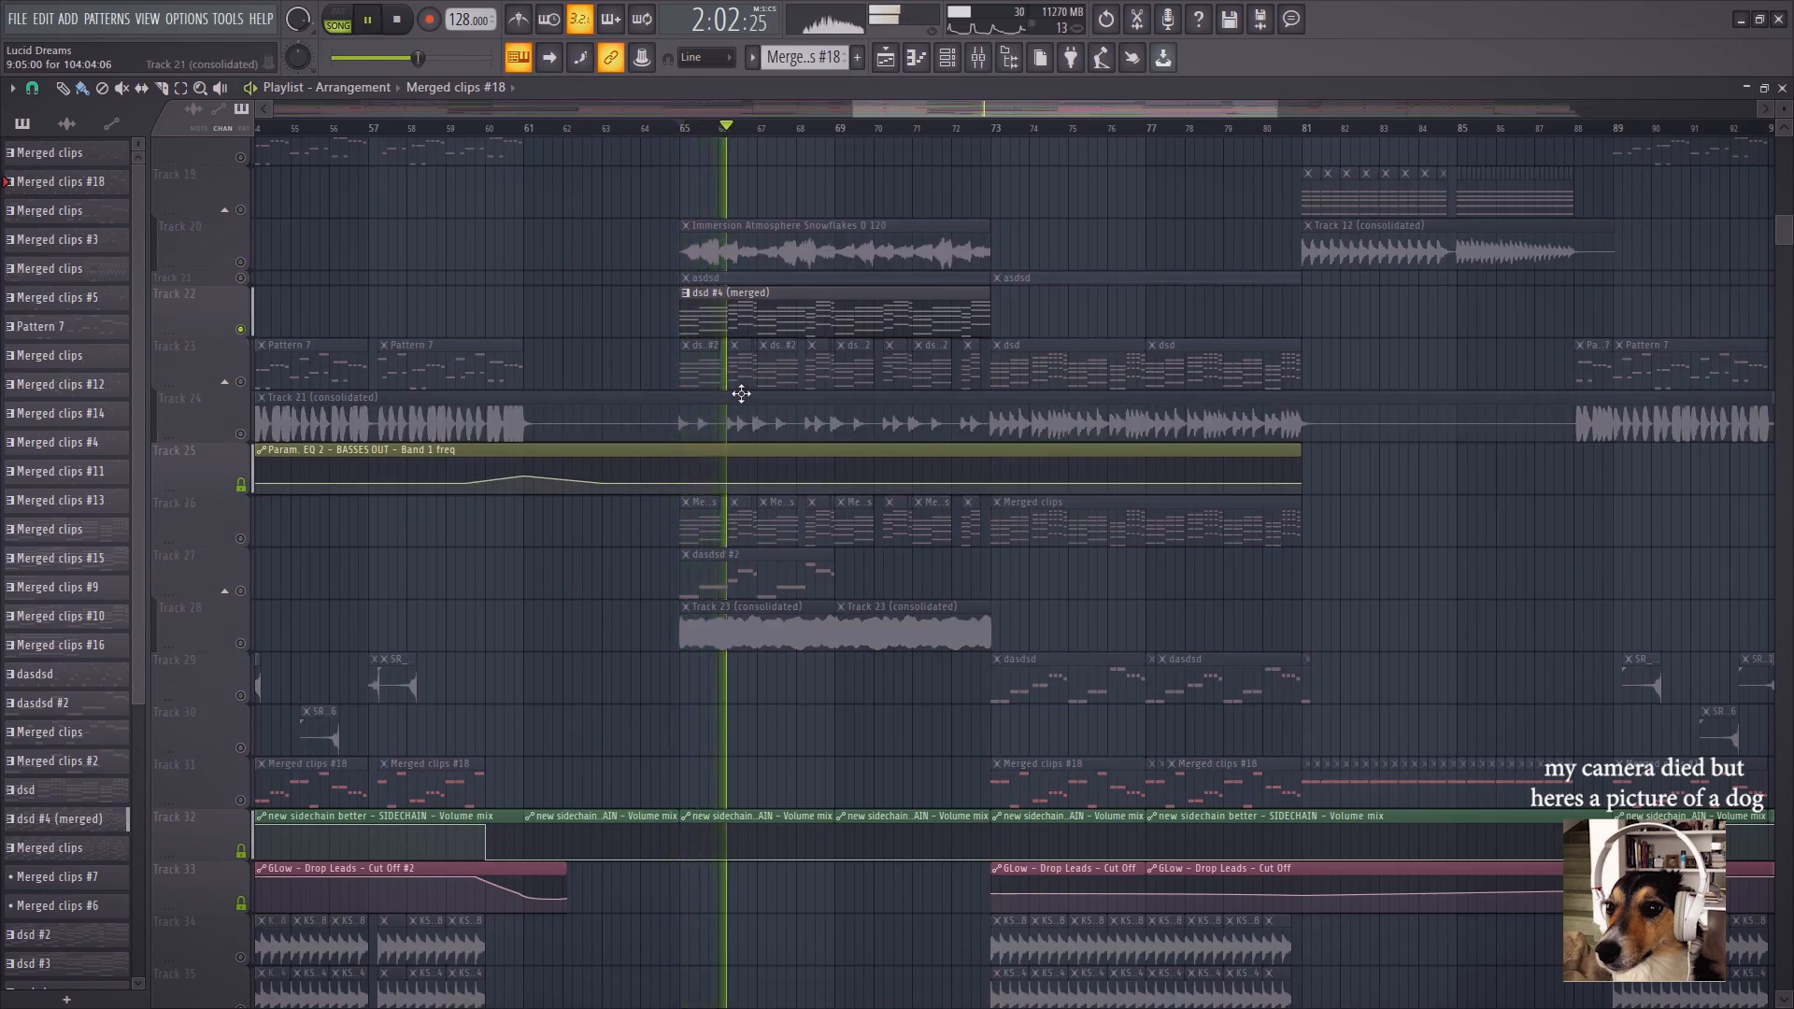
key("space")
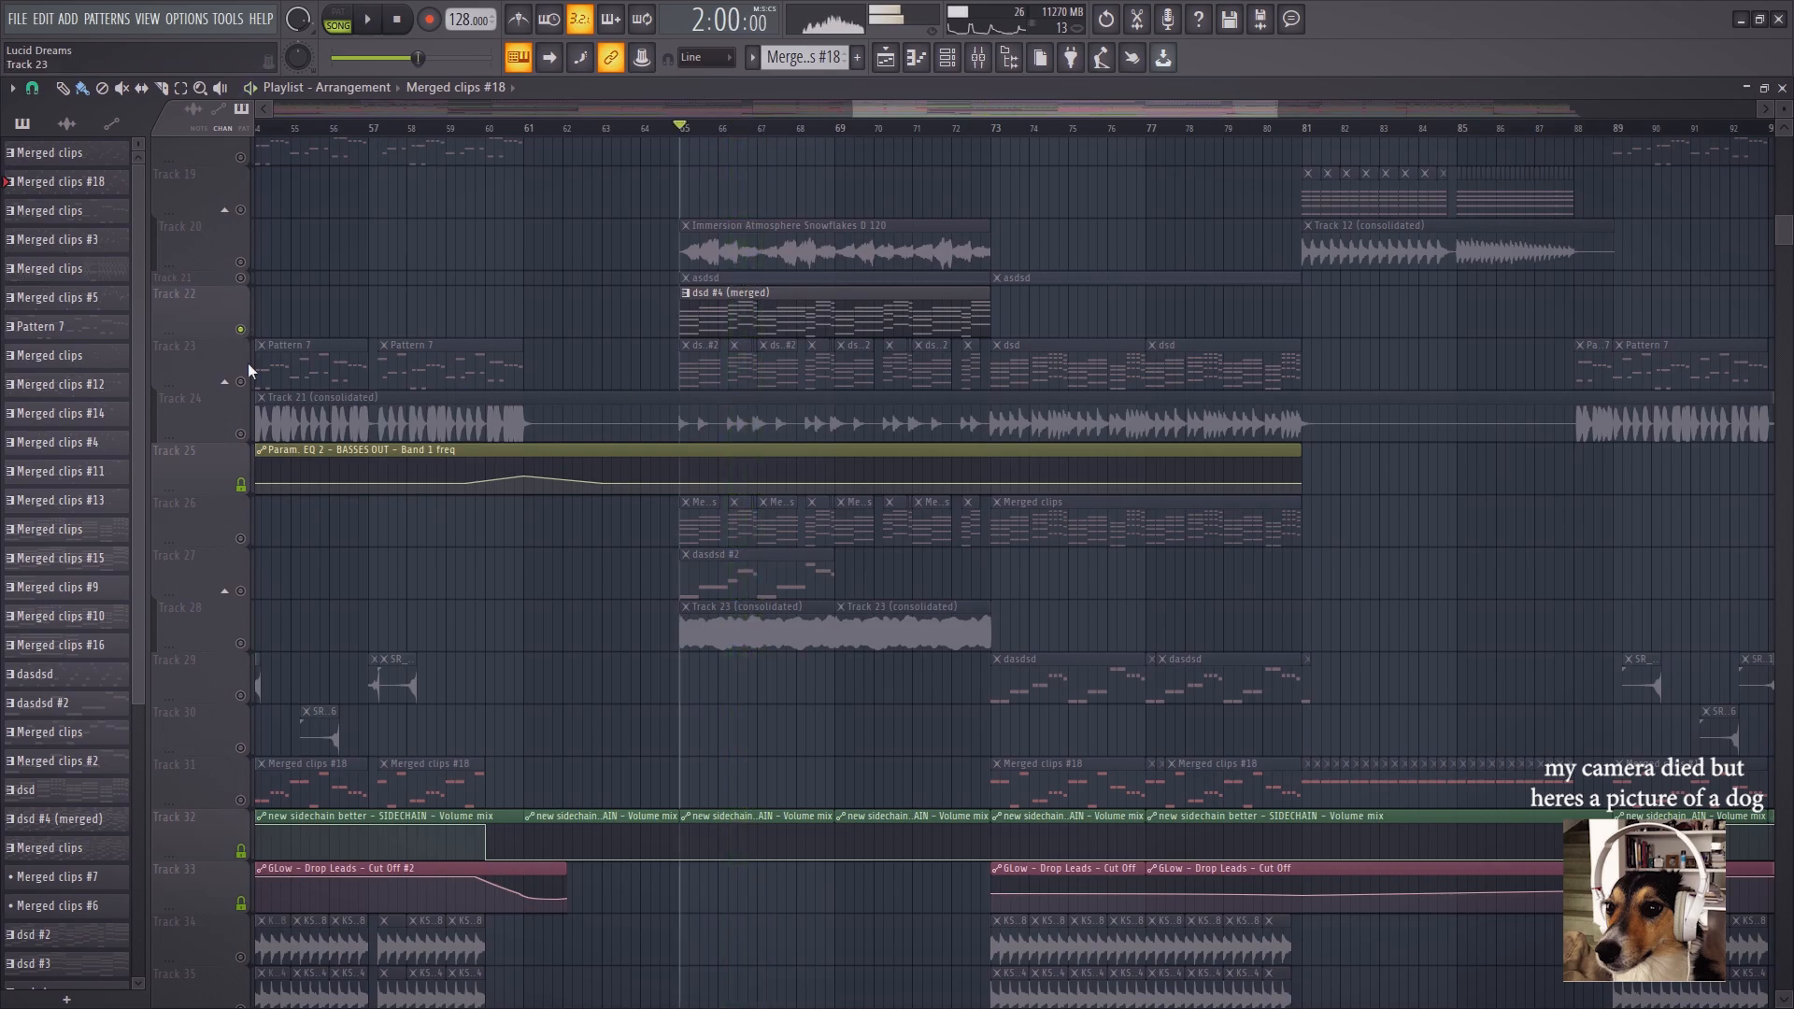
left_click(241, 330, "ctrl")
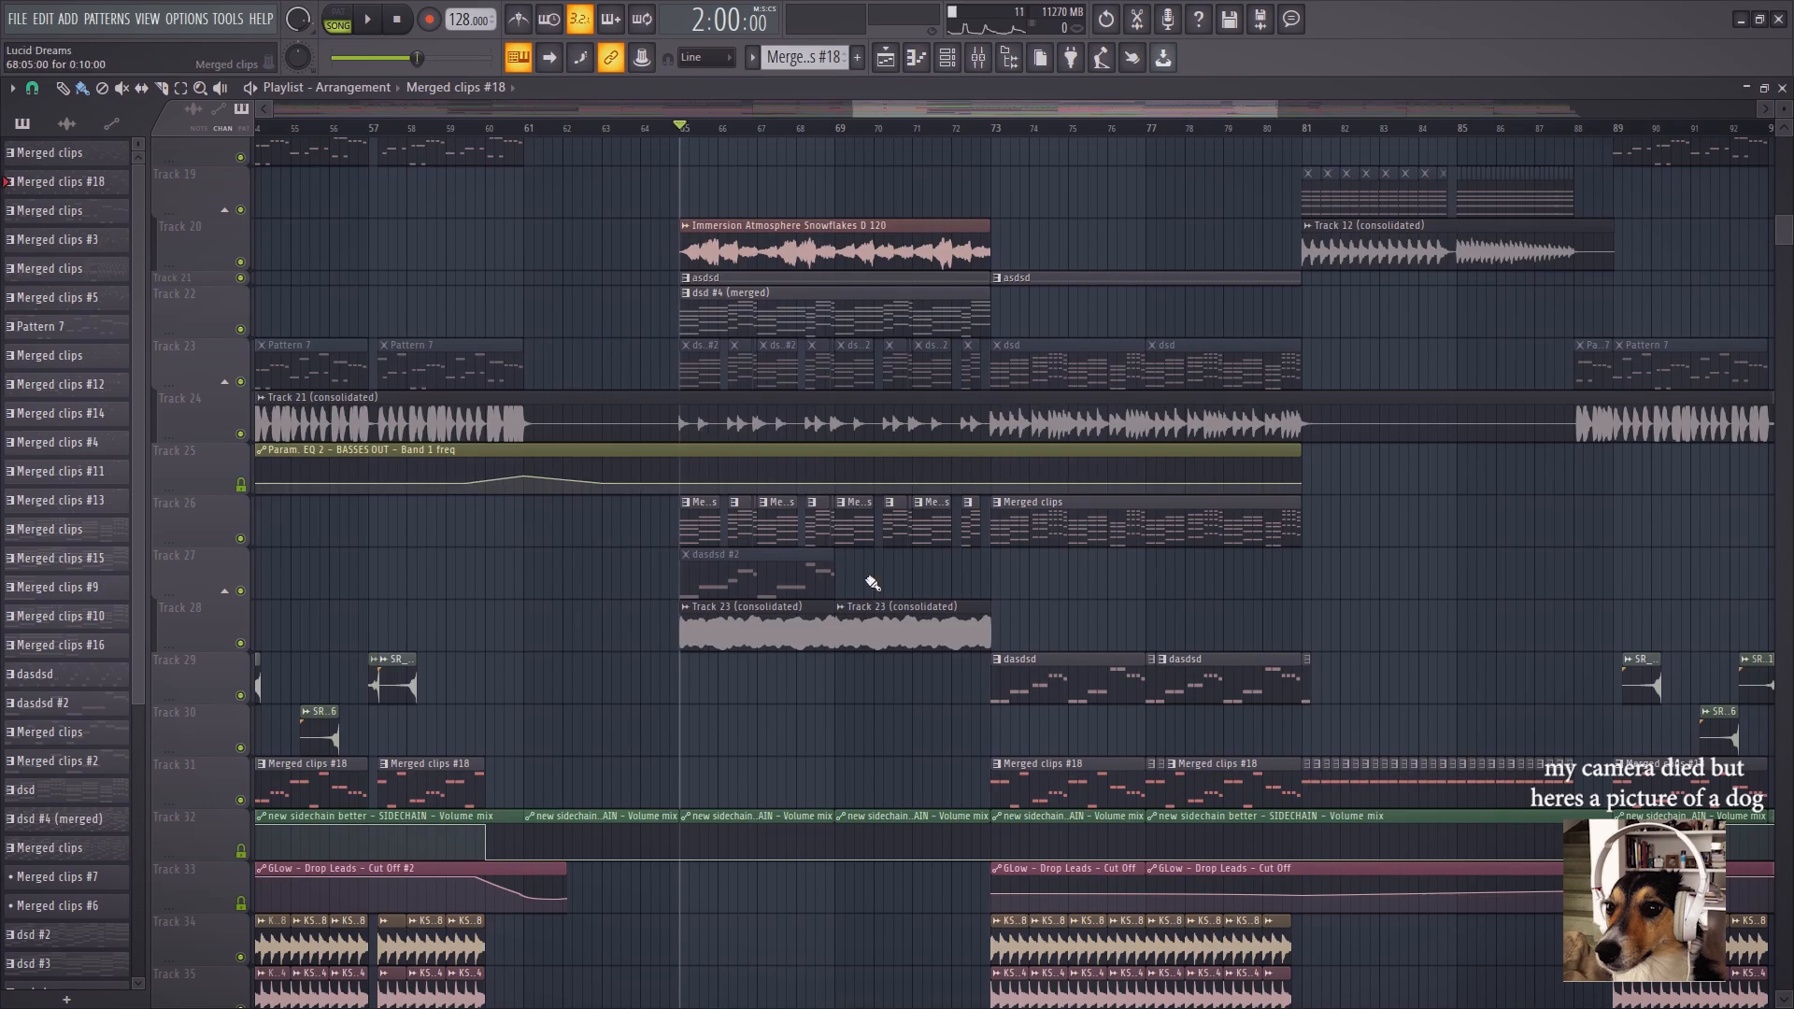
Restore track 21 to full height, solo it and play its asdsd clips from bar 65
scroll(900, 664, "up", 3)
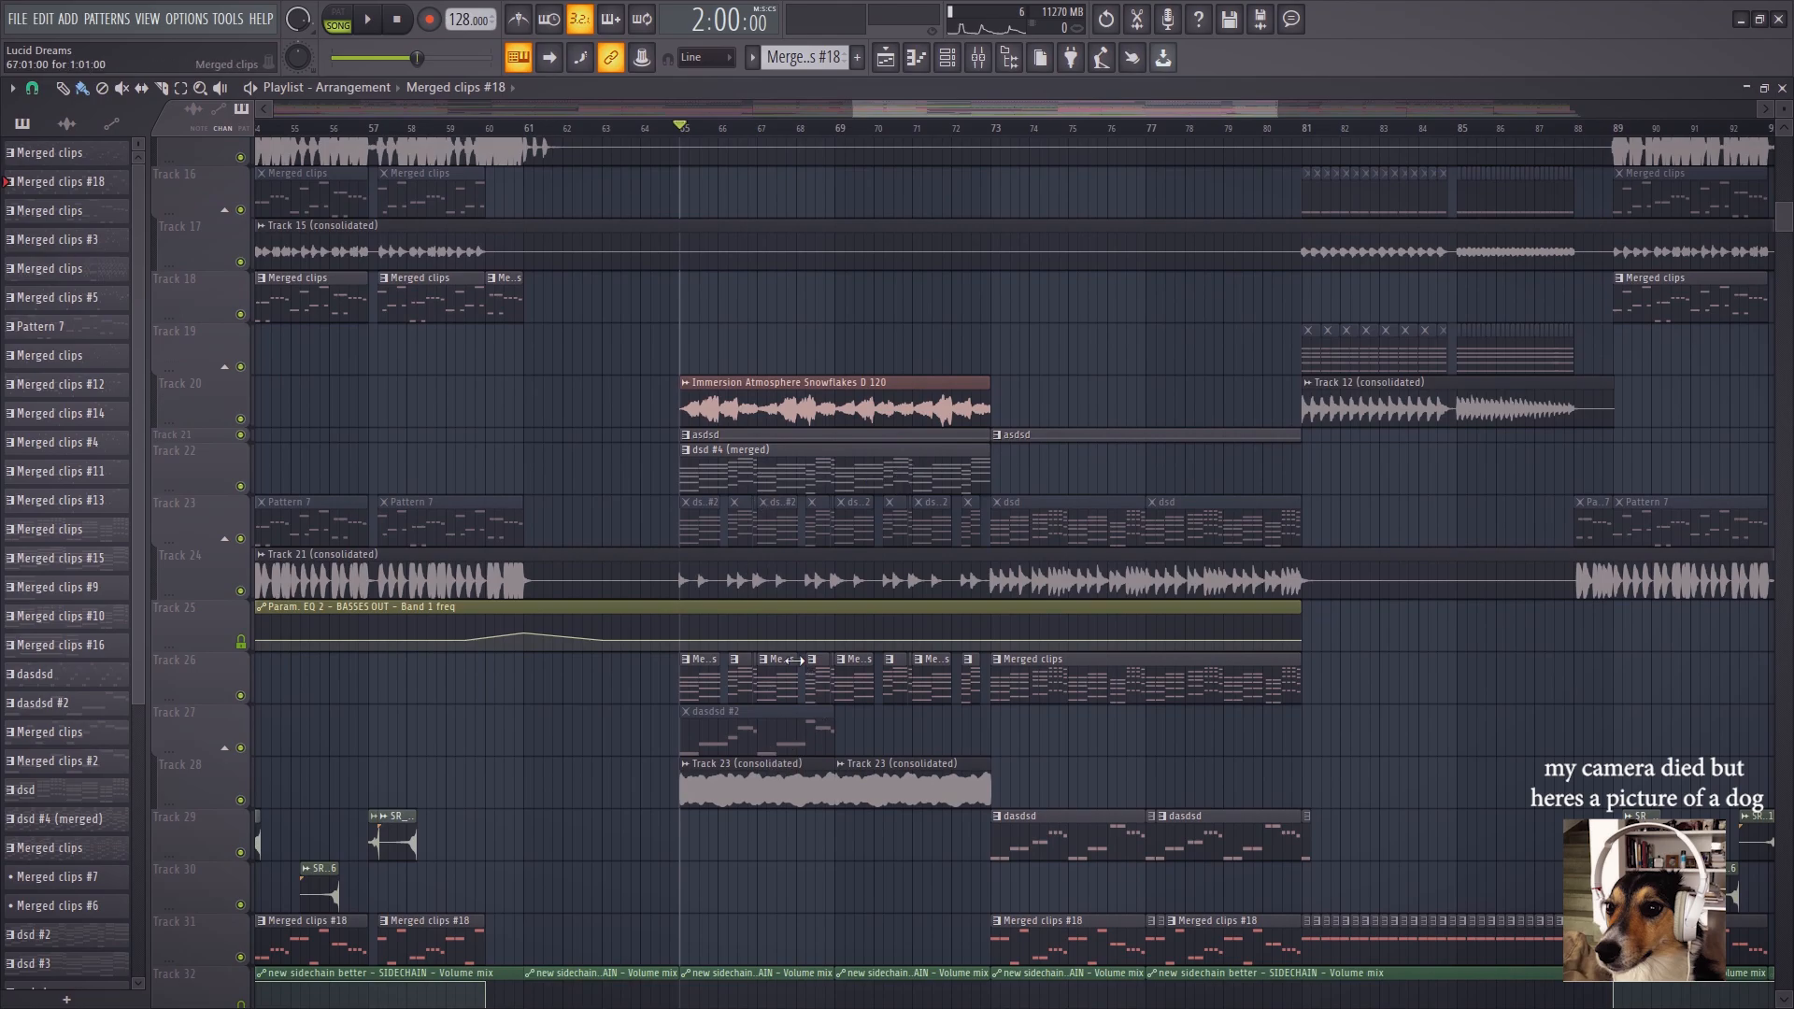
scroll(794, 659, "up", 7)
scroll(846, 111, "down", 1)
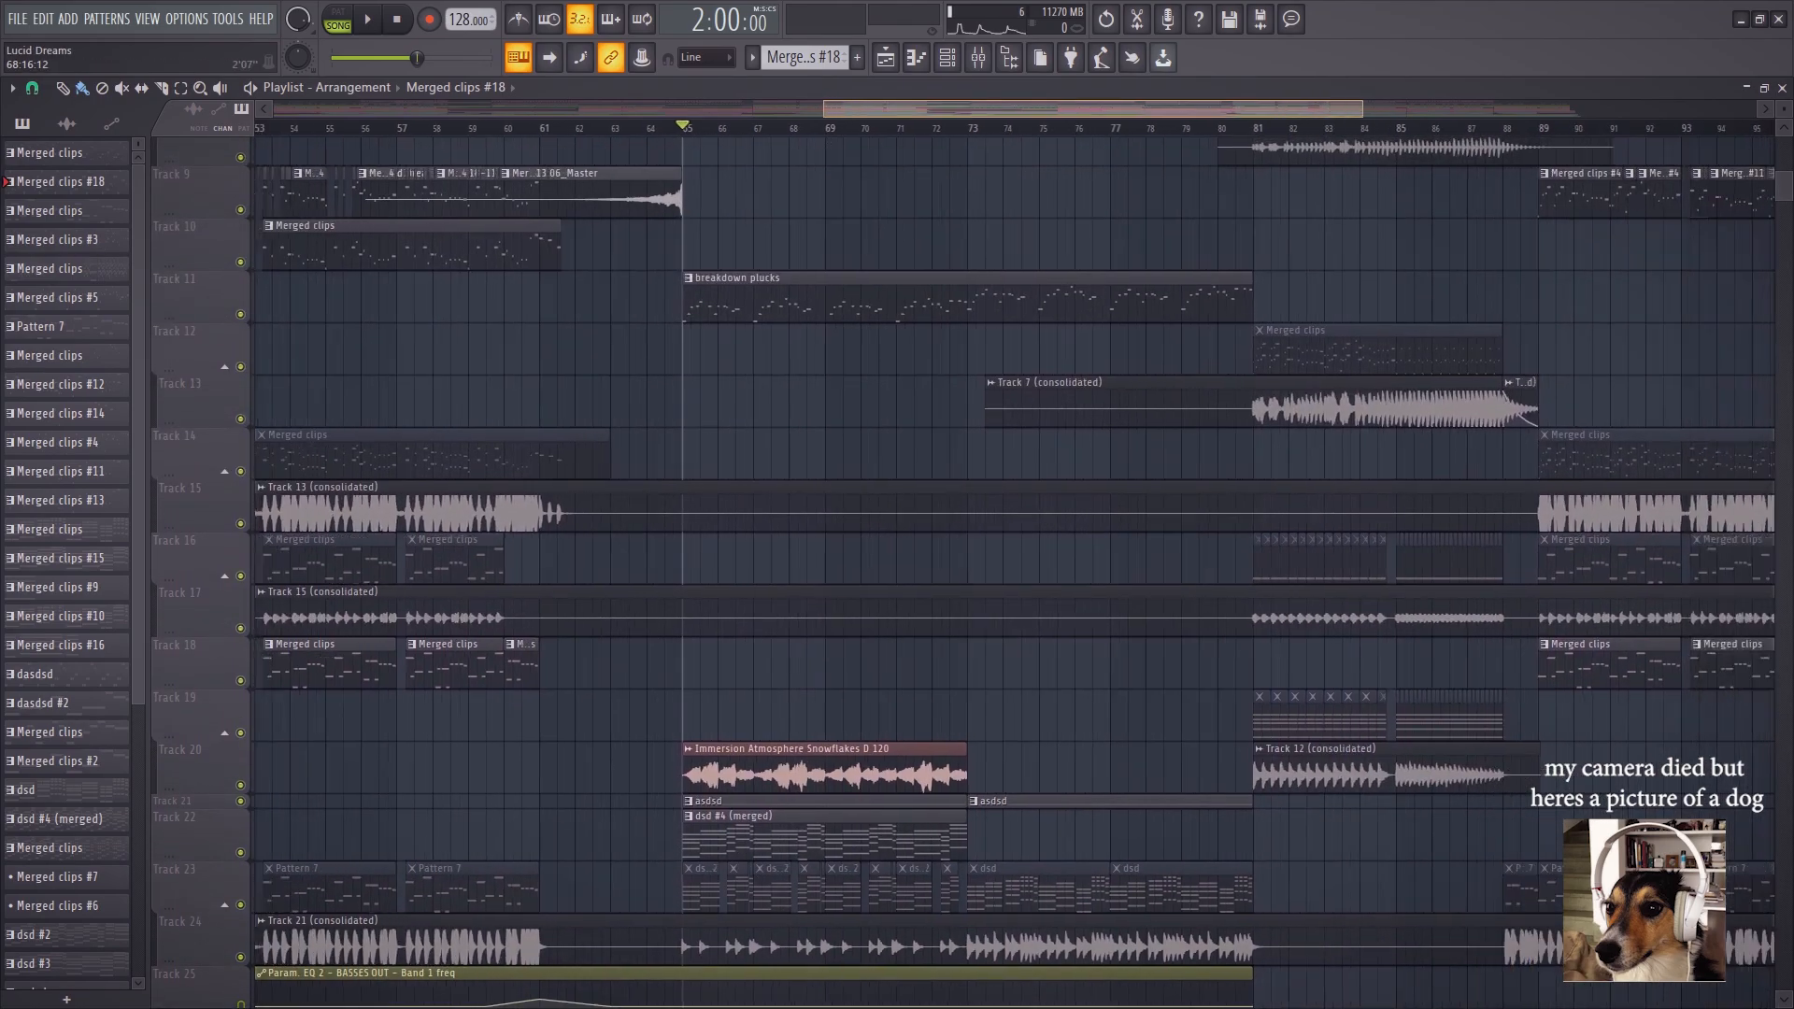
scroll(865, 482, "down", 3, "ctrl")
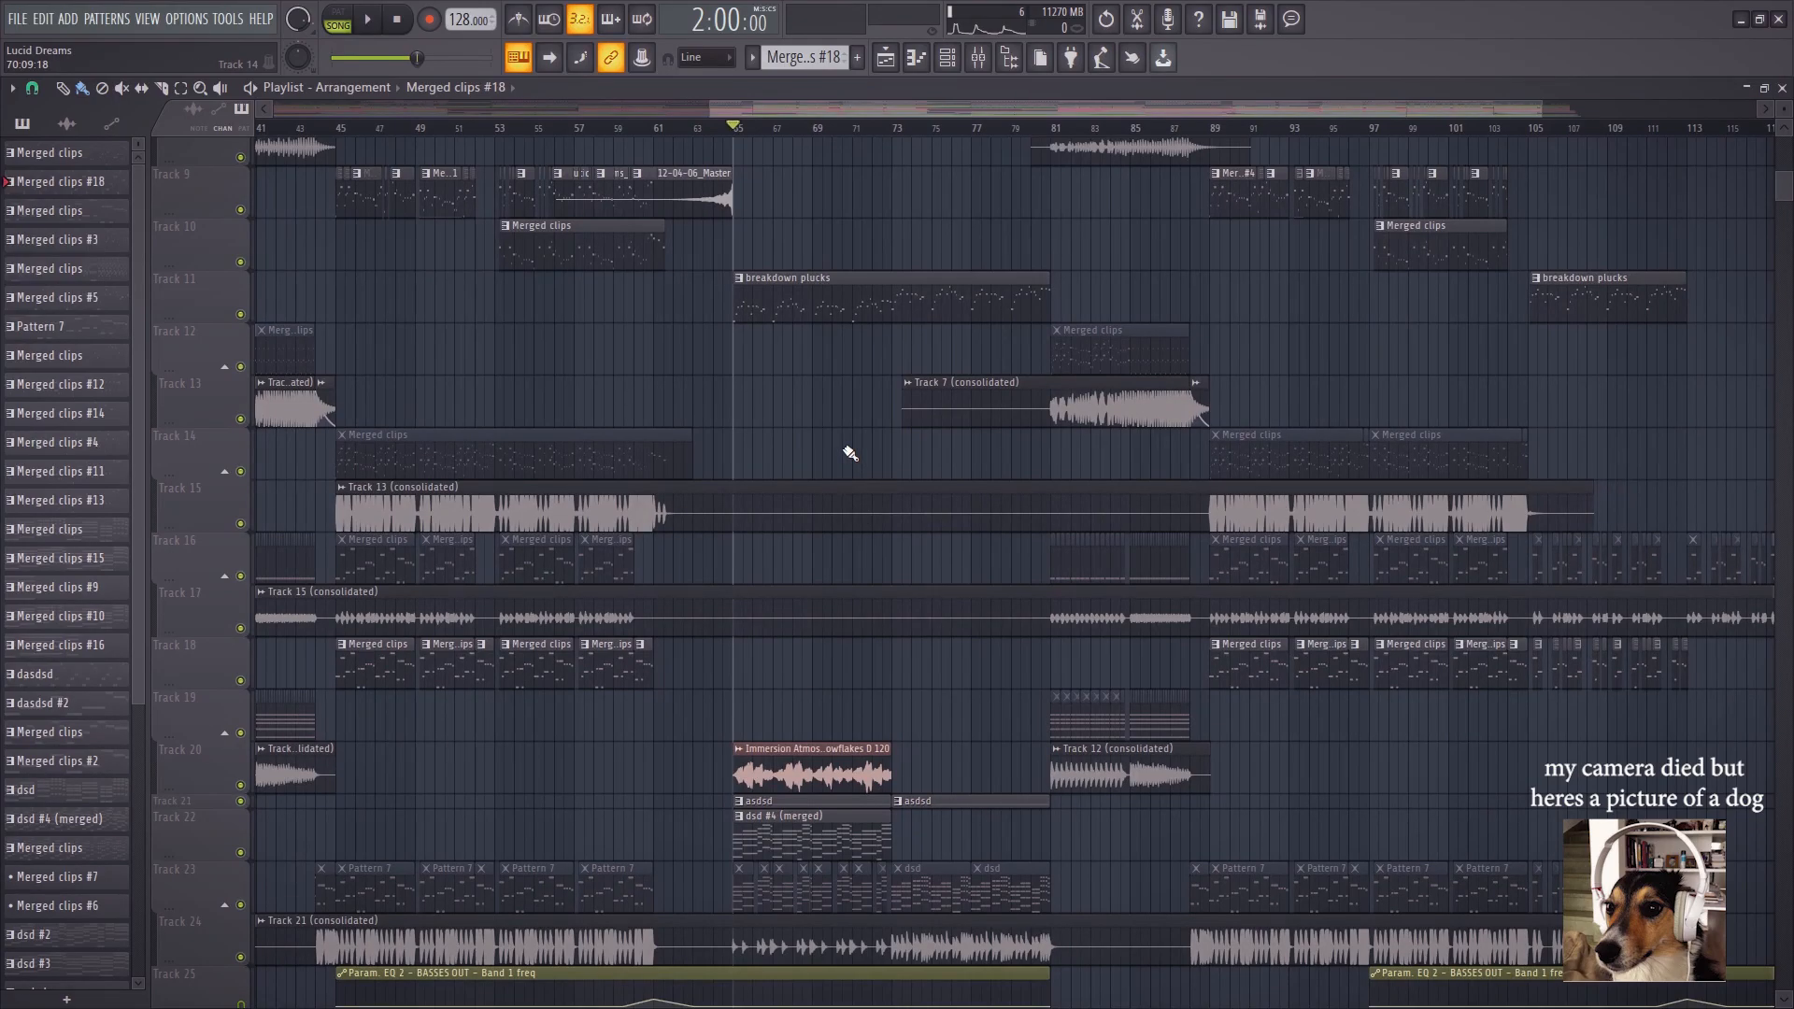
right_click(207, 808)
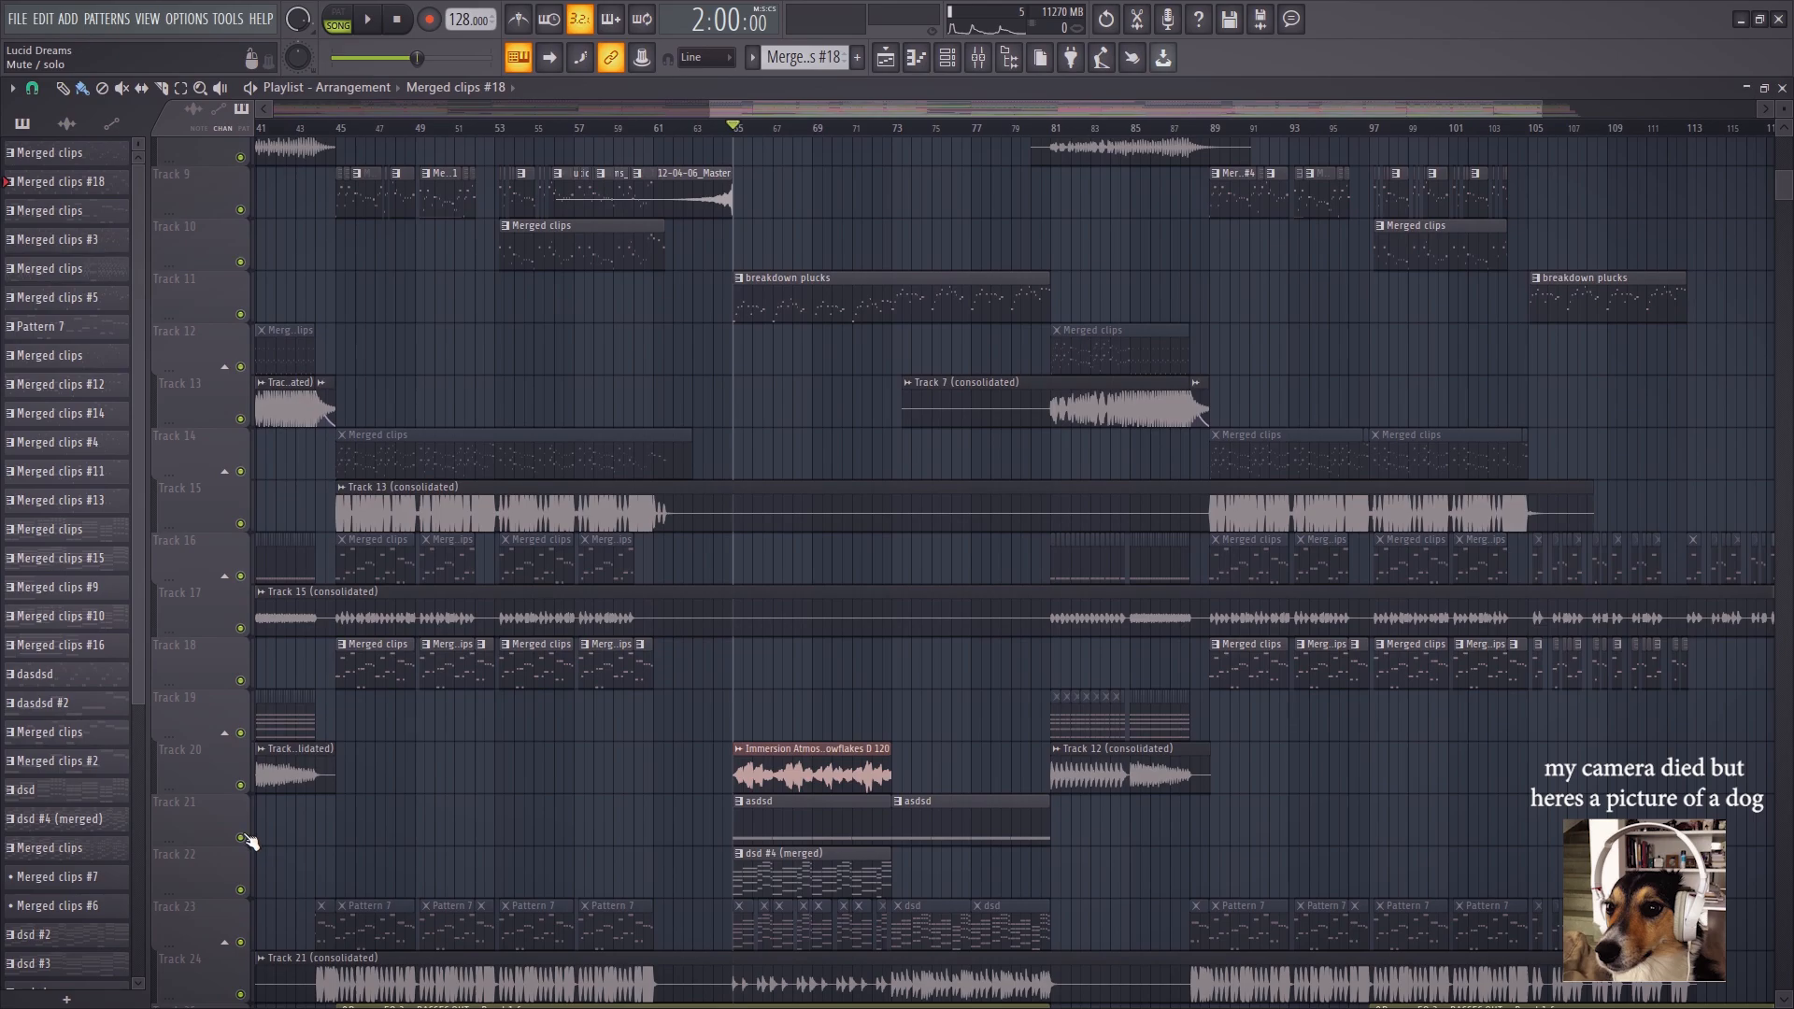
right_click(243, 837)
key("space")
key("space")
Play the second asdsd clip on track 21 from bar 73 and unmute all tracks
scroll(660, 814, "down", 3)
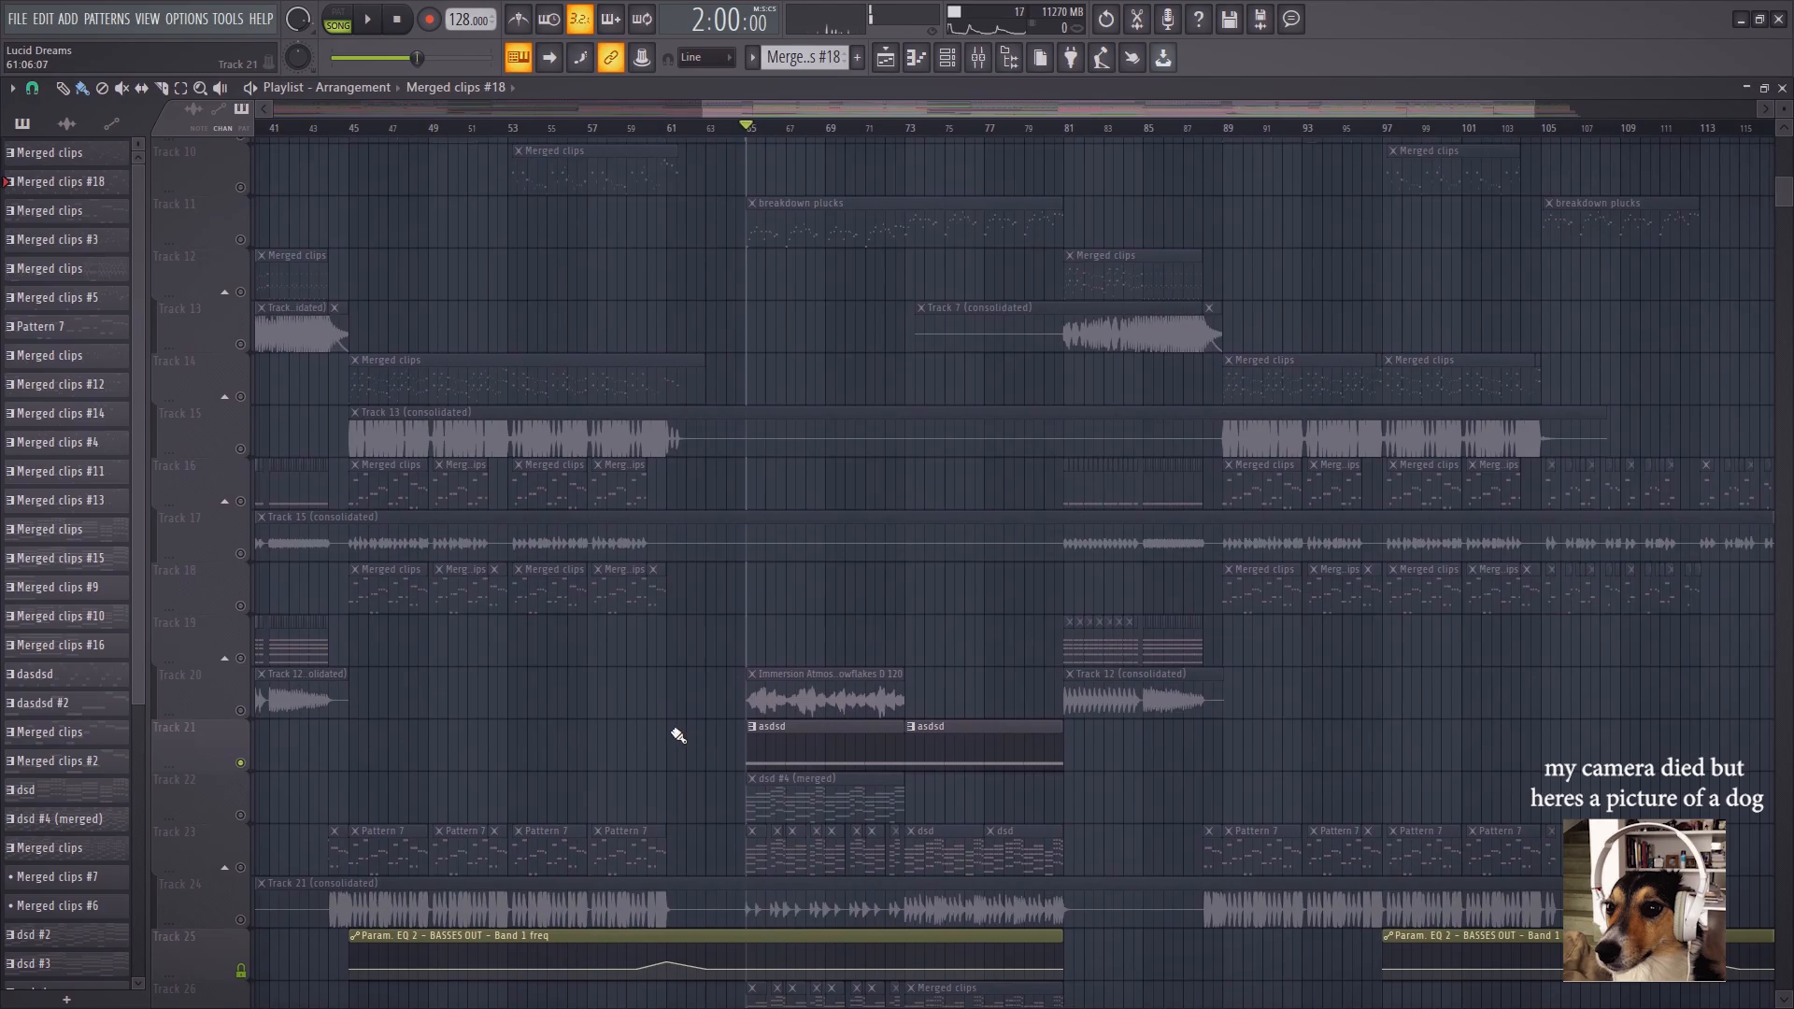
key("space")
left_click(909, 128)
key("space")
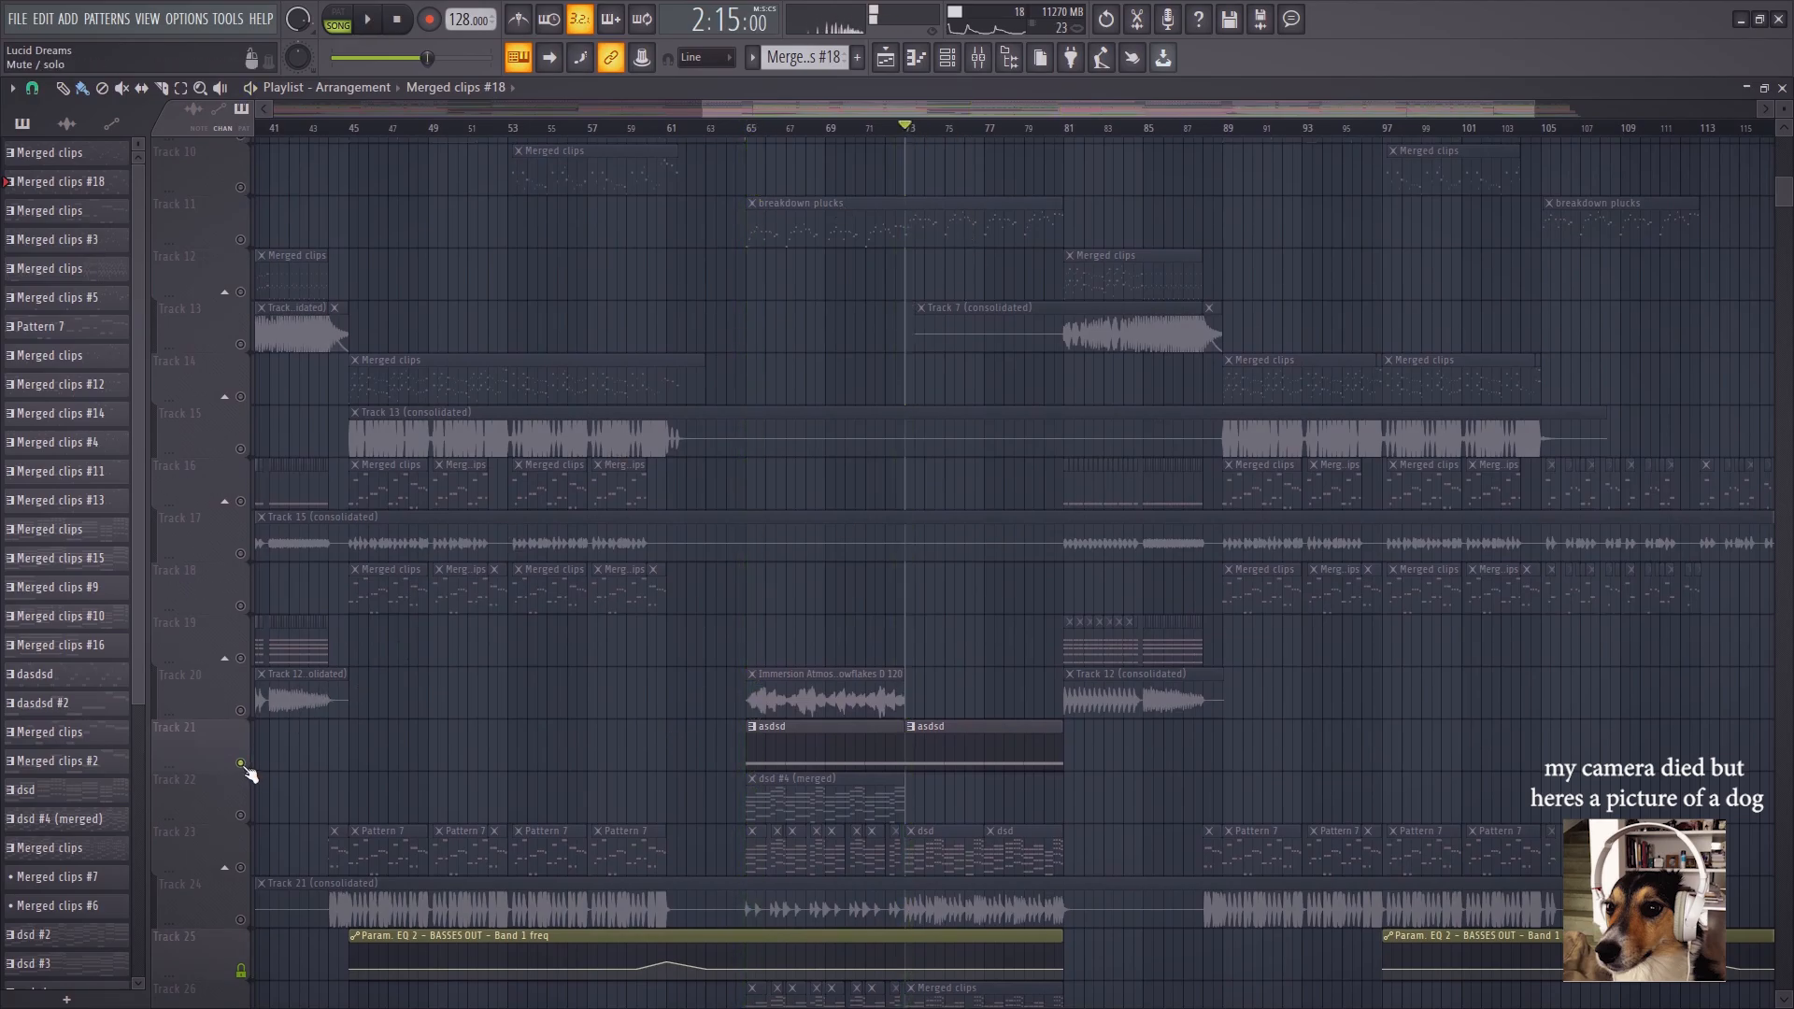
right_click(241, 763)
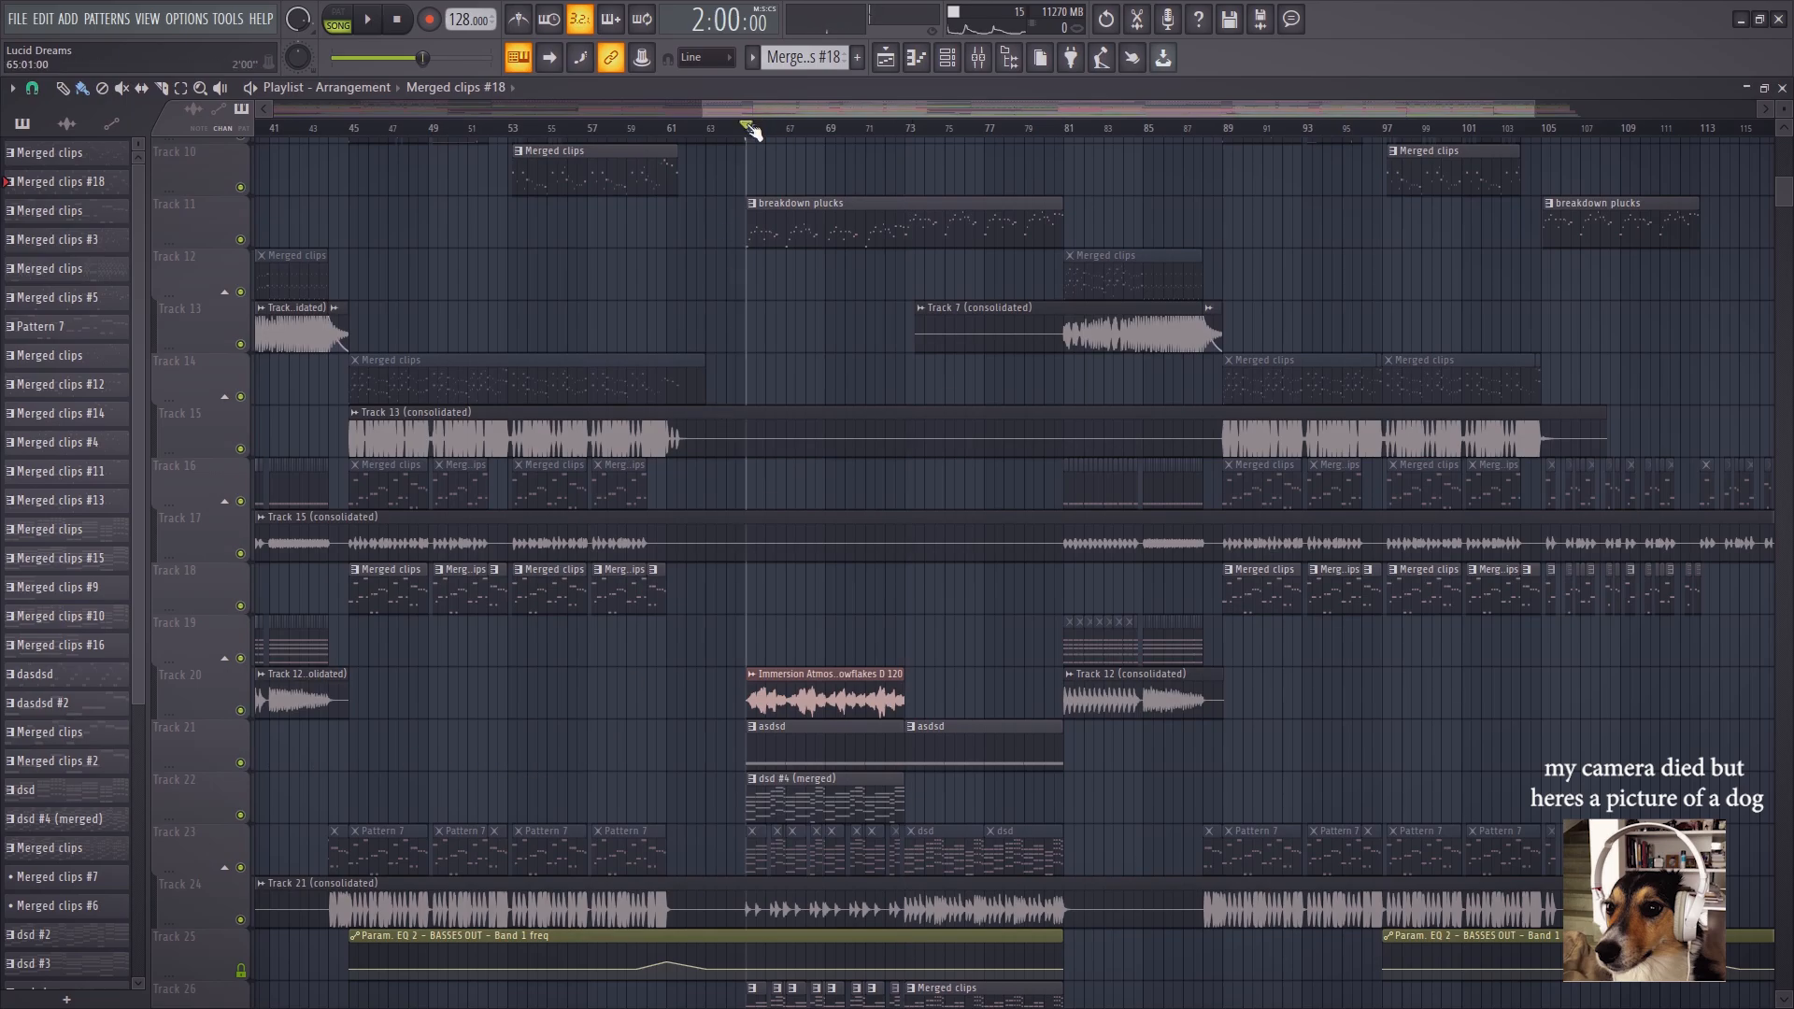
Play the full arrangement from bar 65 and move the playhead back to about bar 43
key("space")
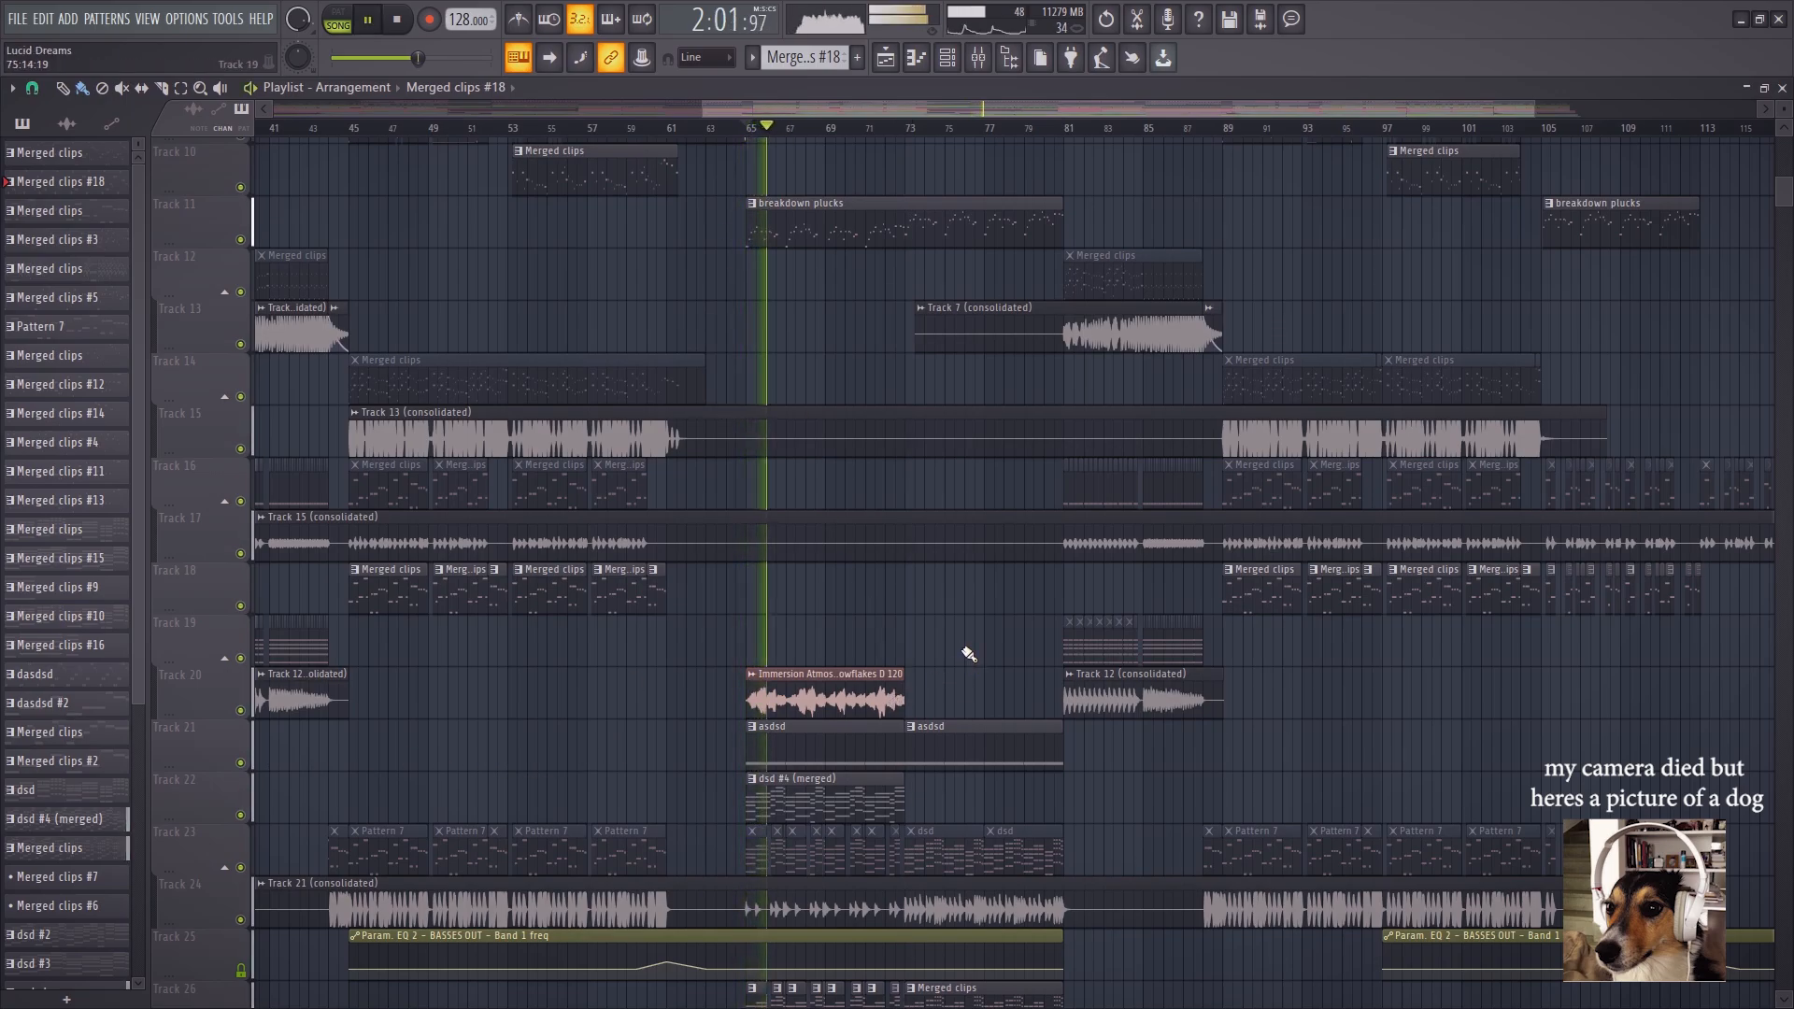
scroll(943, 134, "up", 1)
scroll(966, 137, "down", 3)
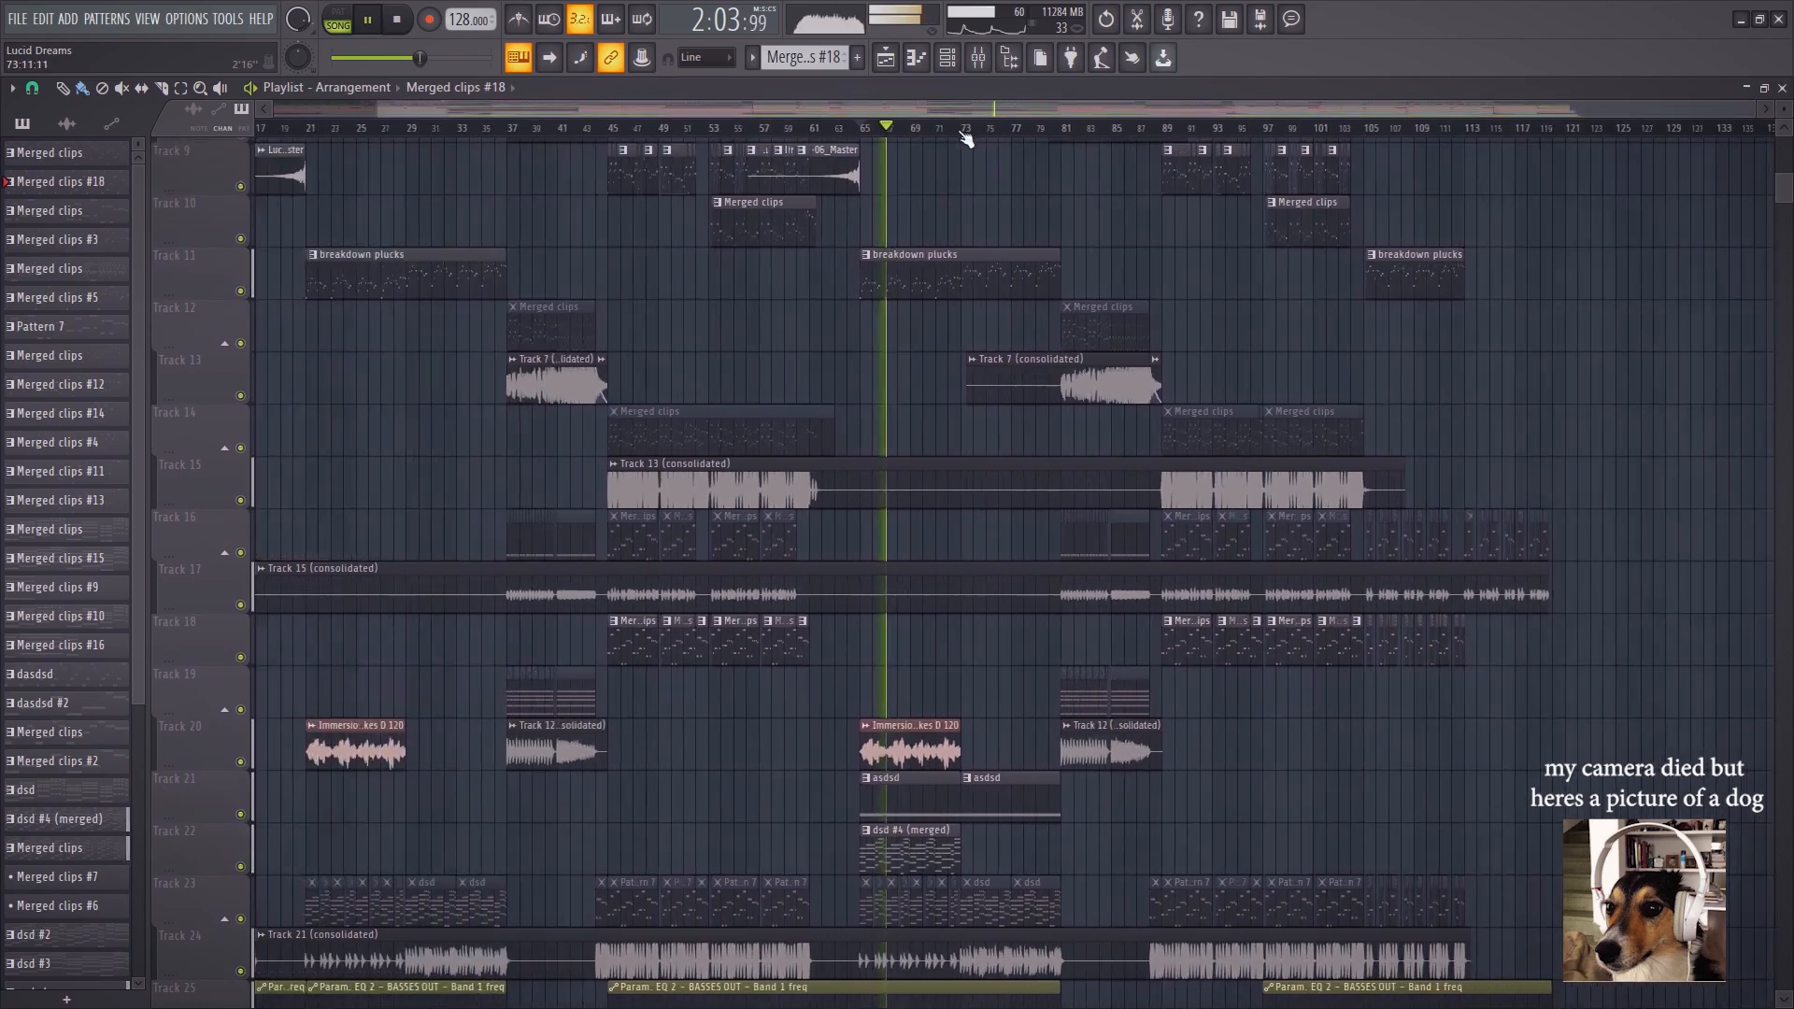
key("space")
left_click(1076, 130)
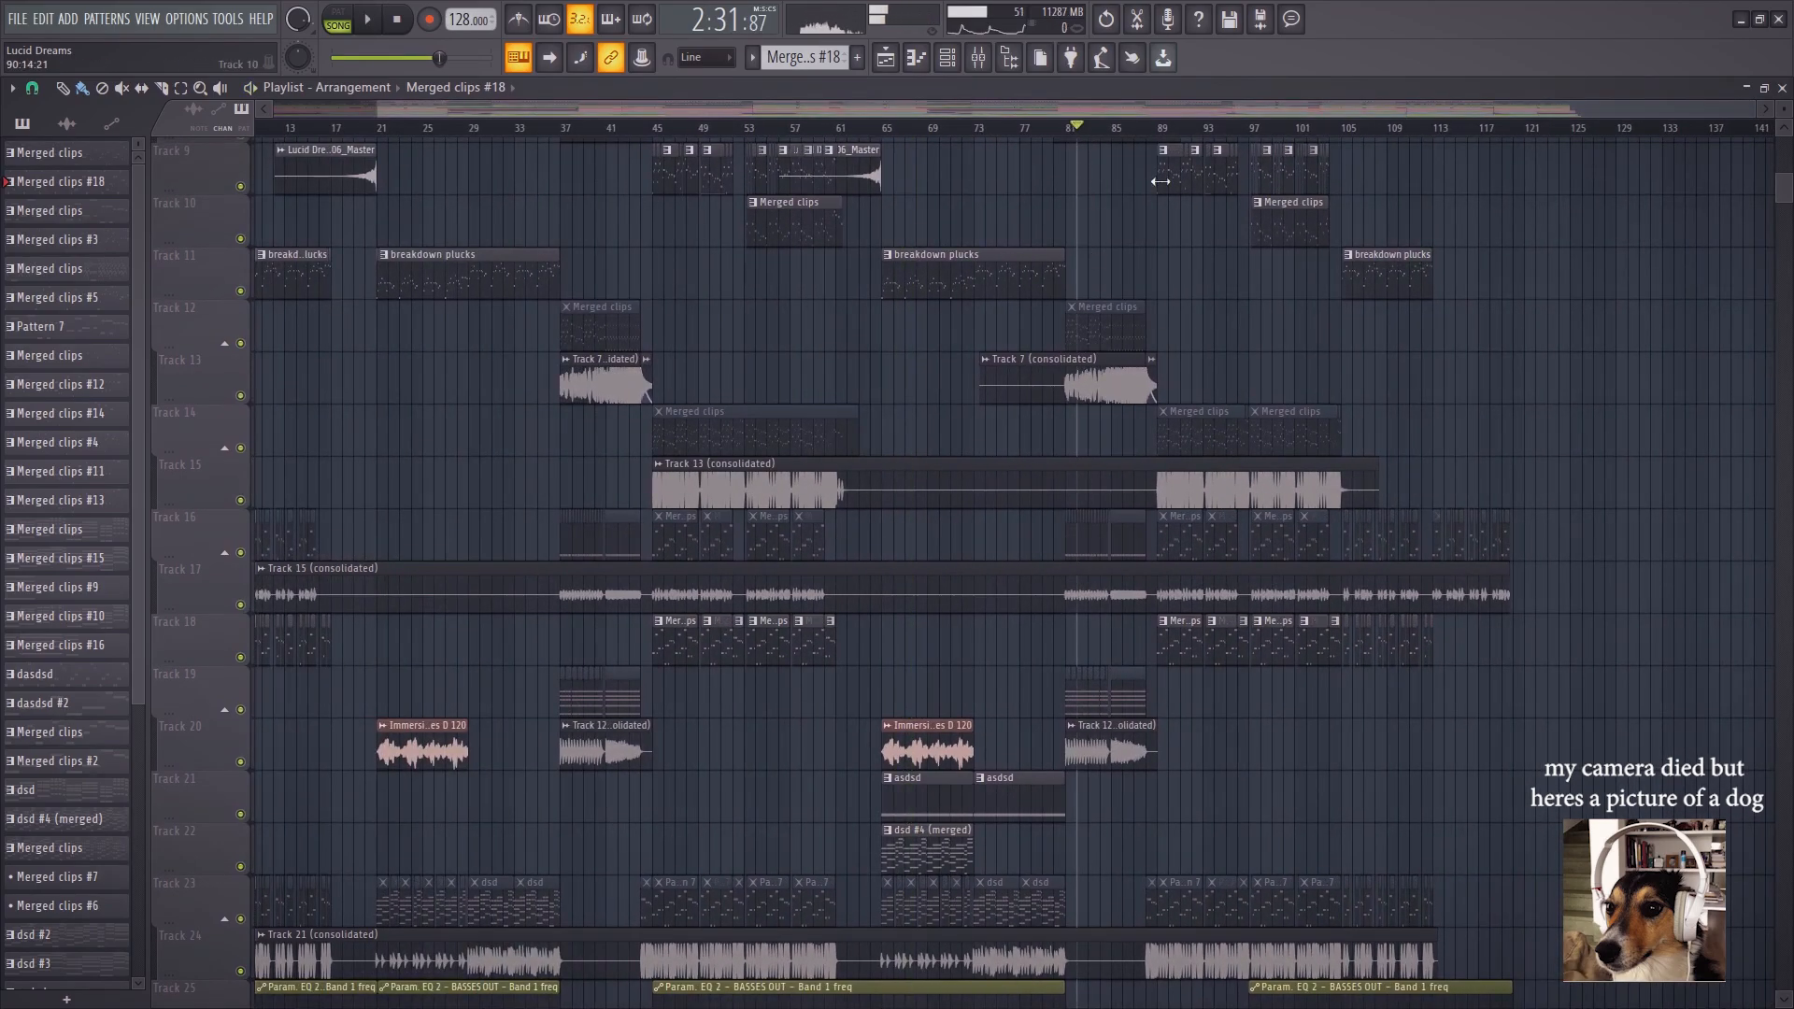
left_click(641, 129)
scroll(645, 133, "up", 2)
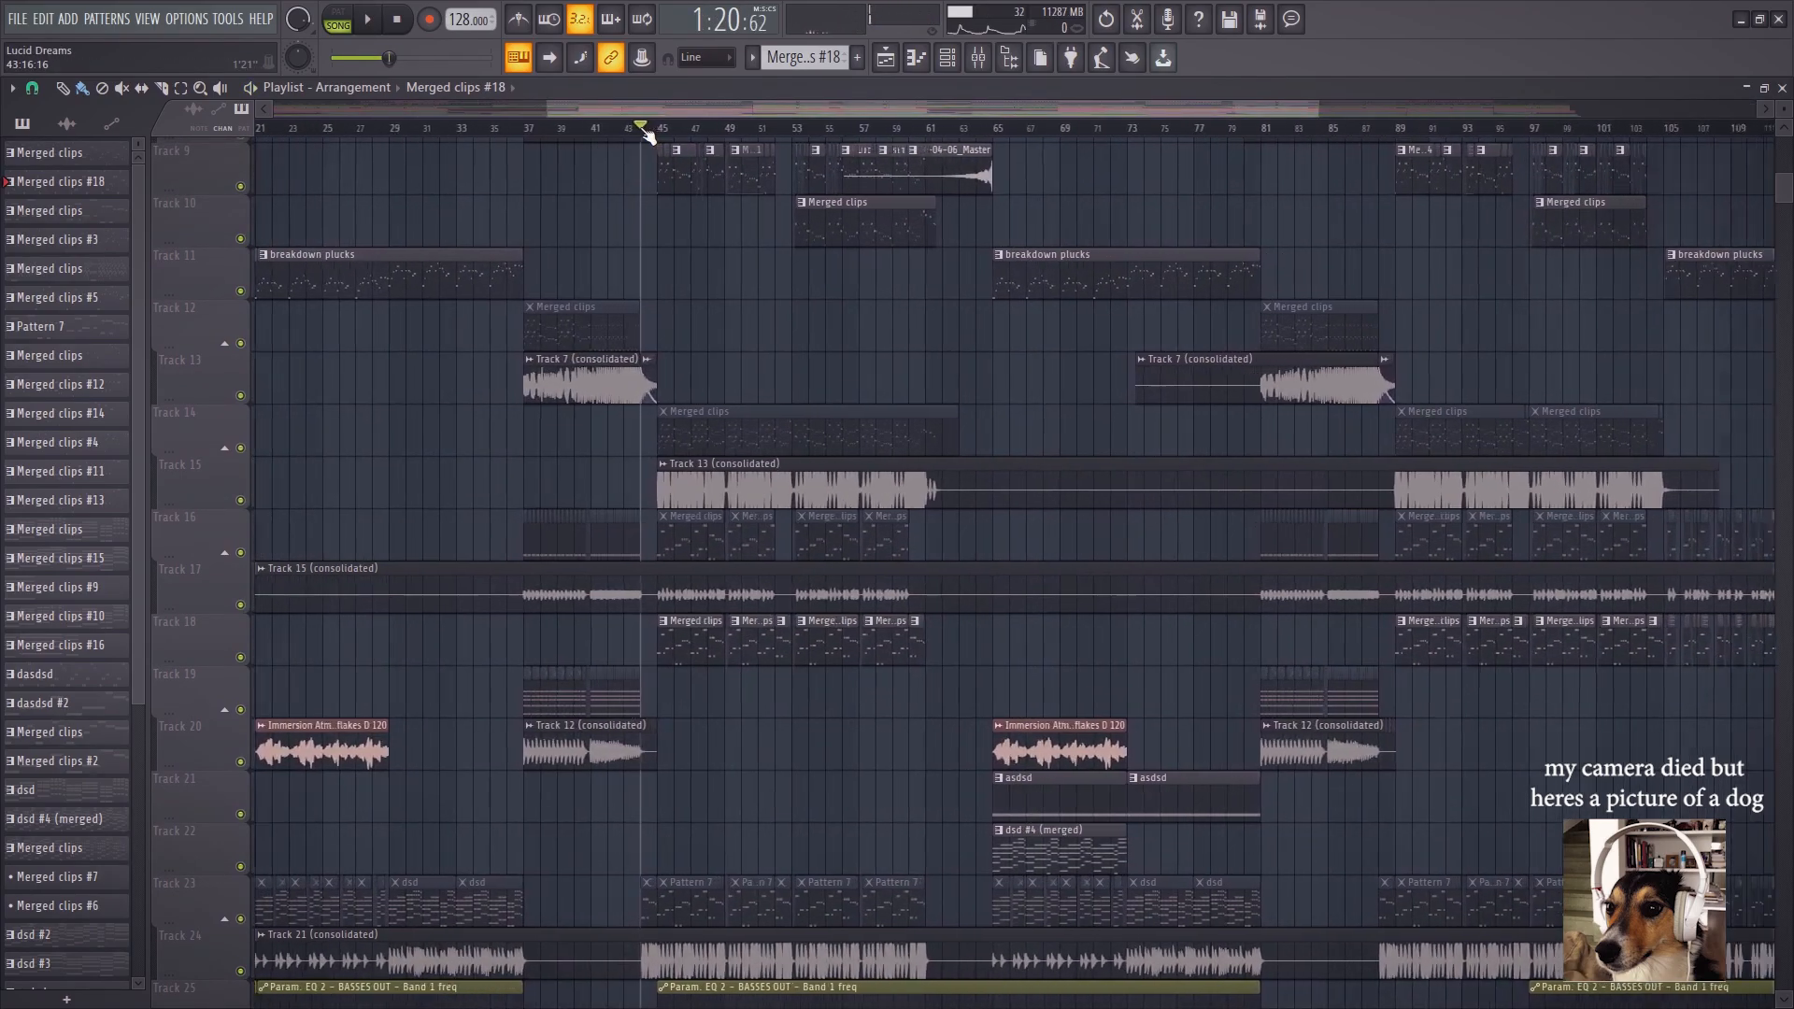
scroll(649, 135, "down", 2)
Open the Master mixer track and examine its Fruity parametric EQ 2 and both FabFilter Pro-Q 2 equalizers
left_click(986, 62)
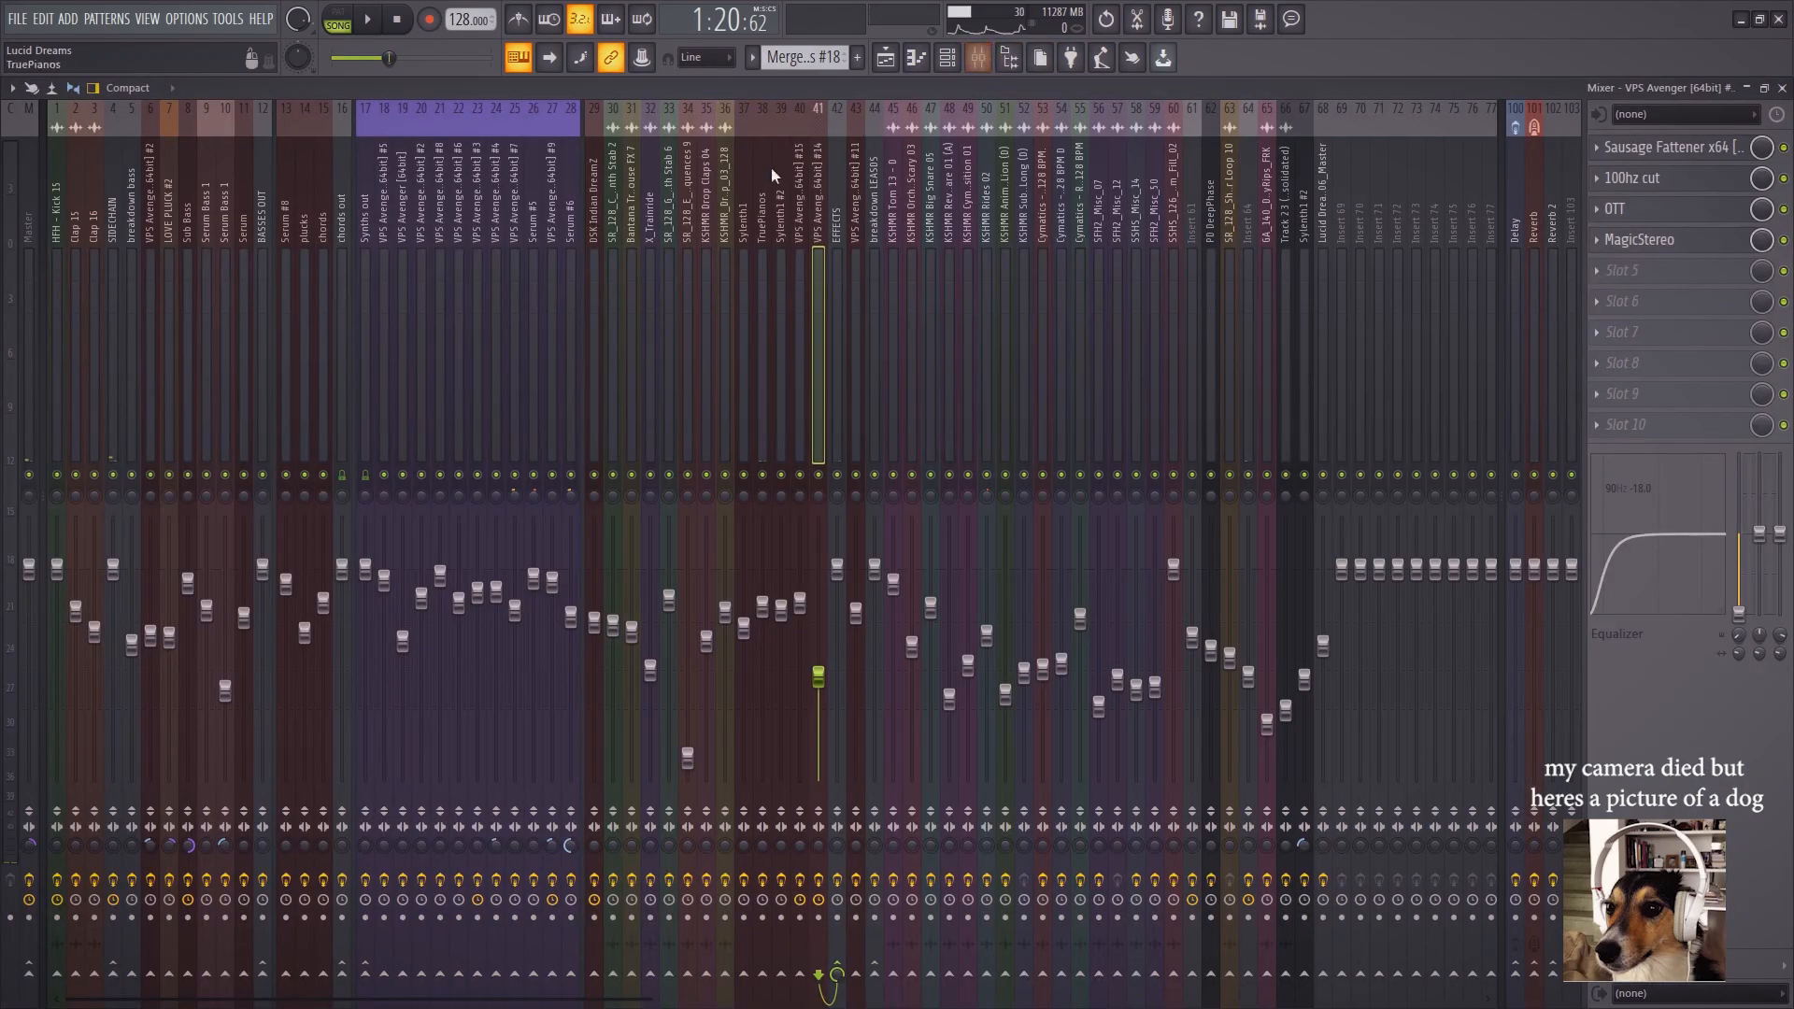
left_click(35, 182)
left_click(1695, 149)
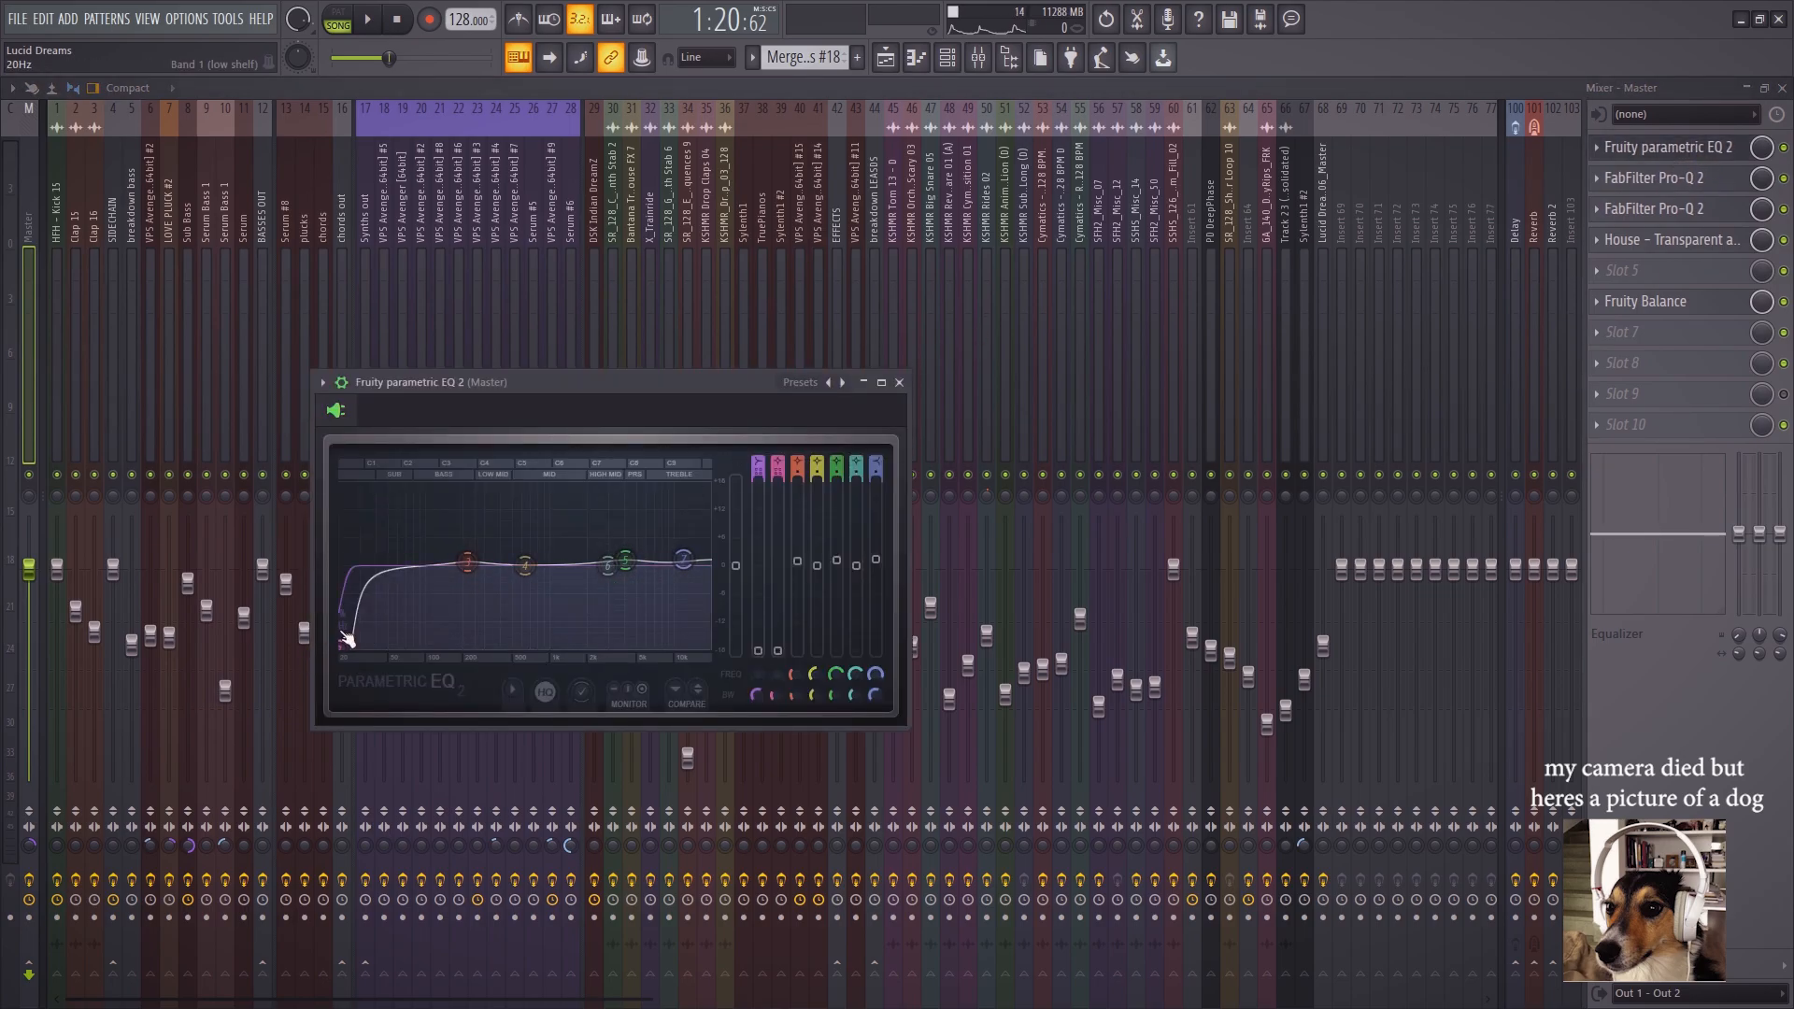
left_click_drag(348, 659, 366, 575)
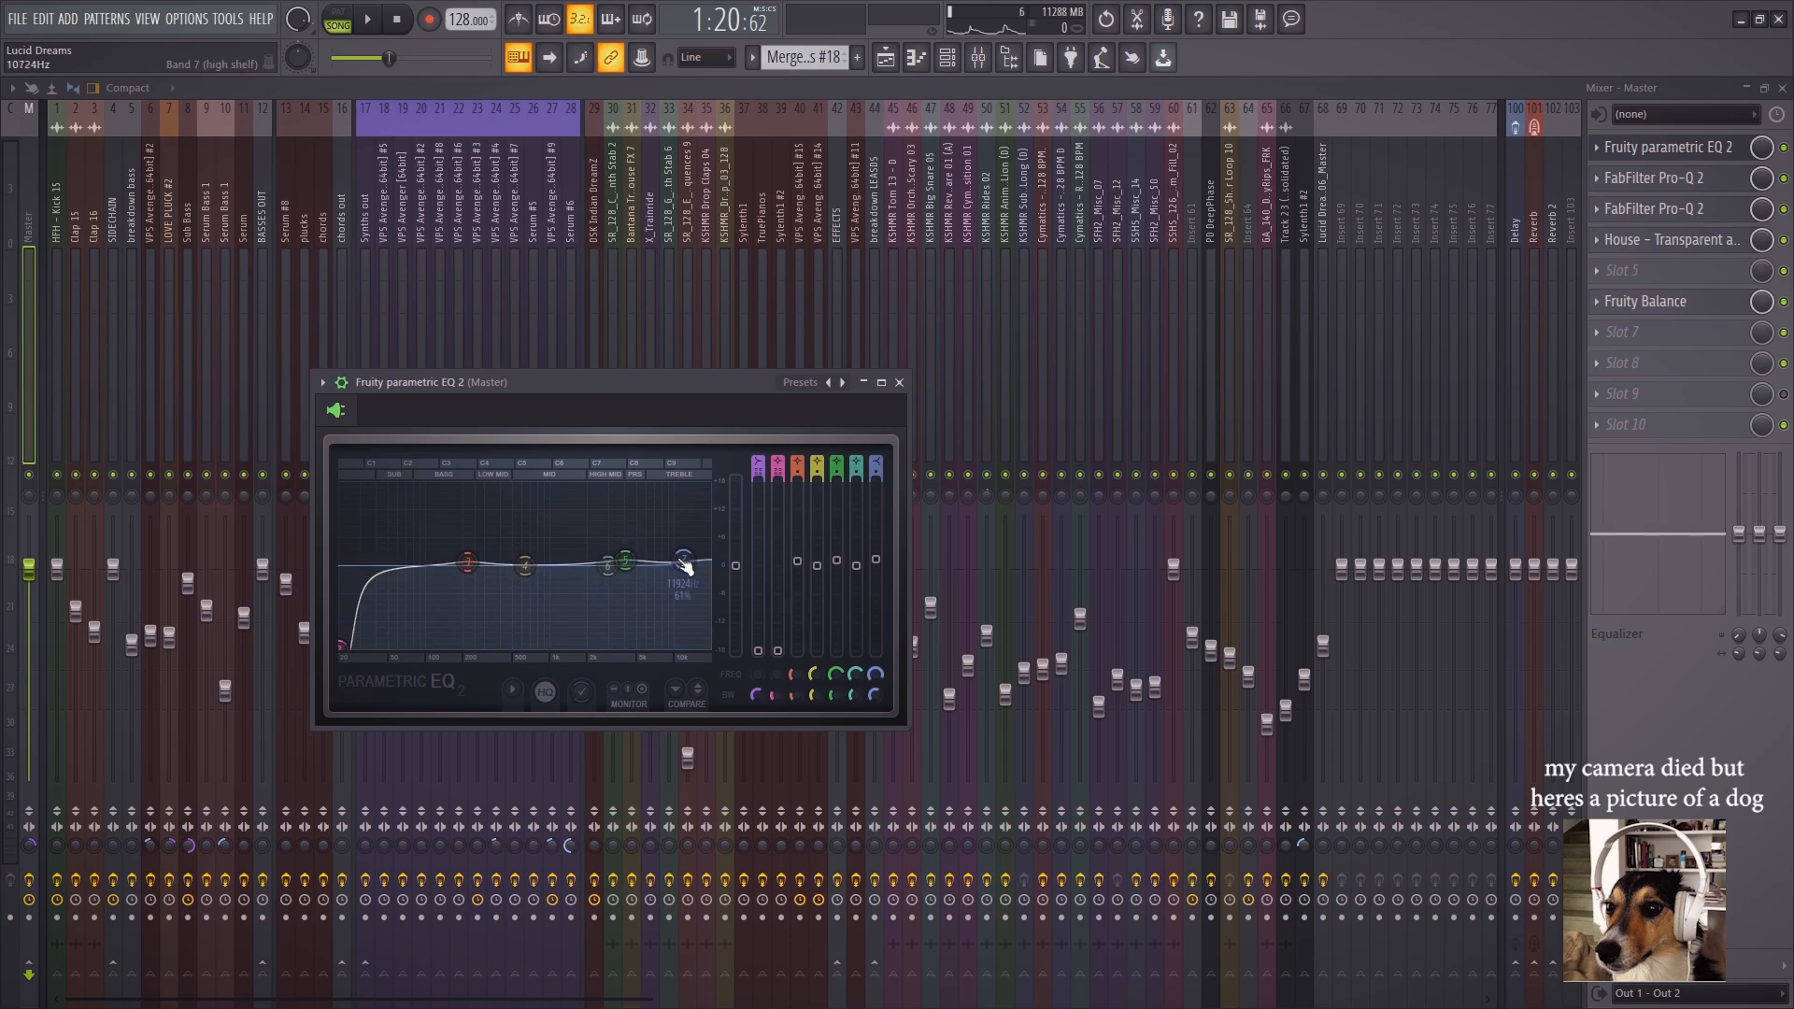
left_click(1668, 182)
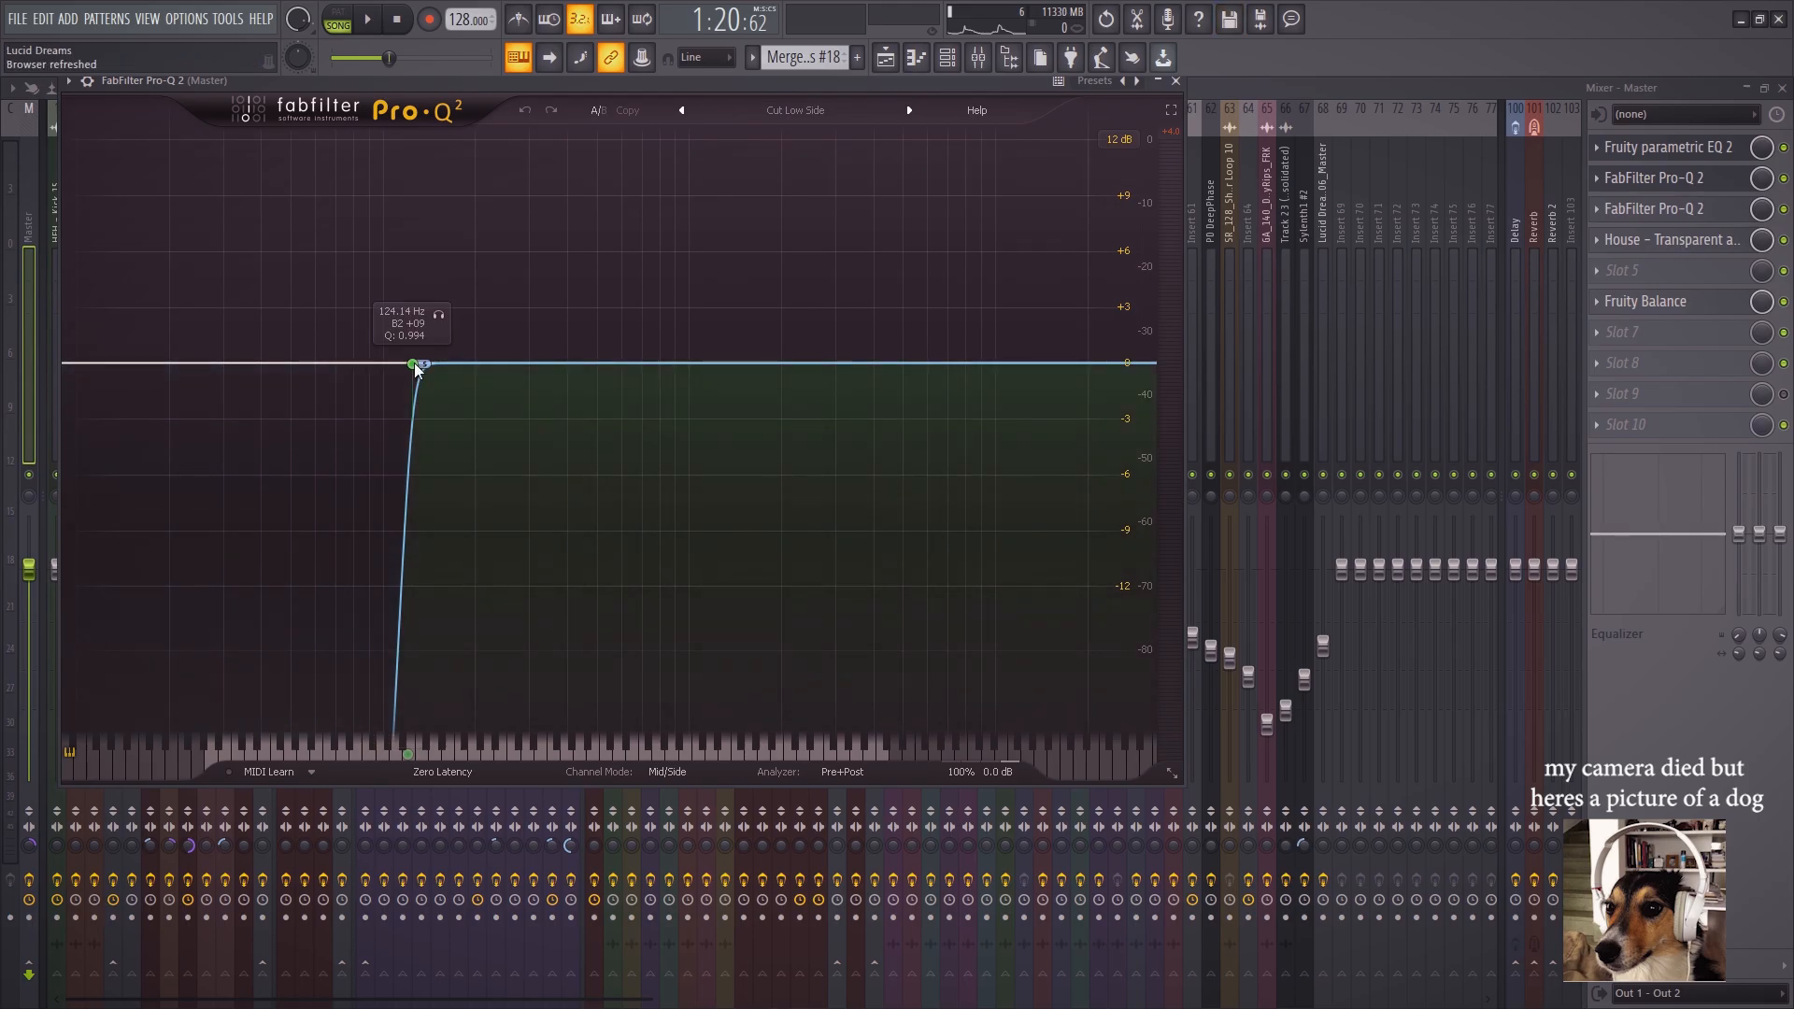
left_click(1719, 213)
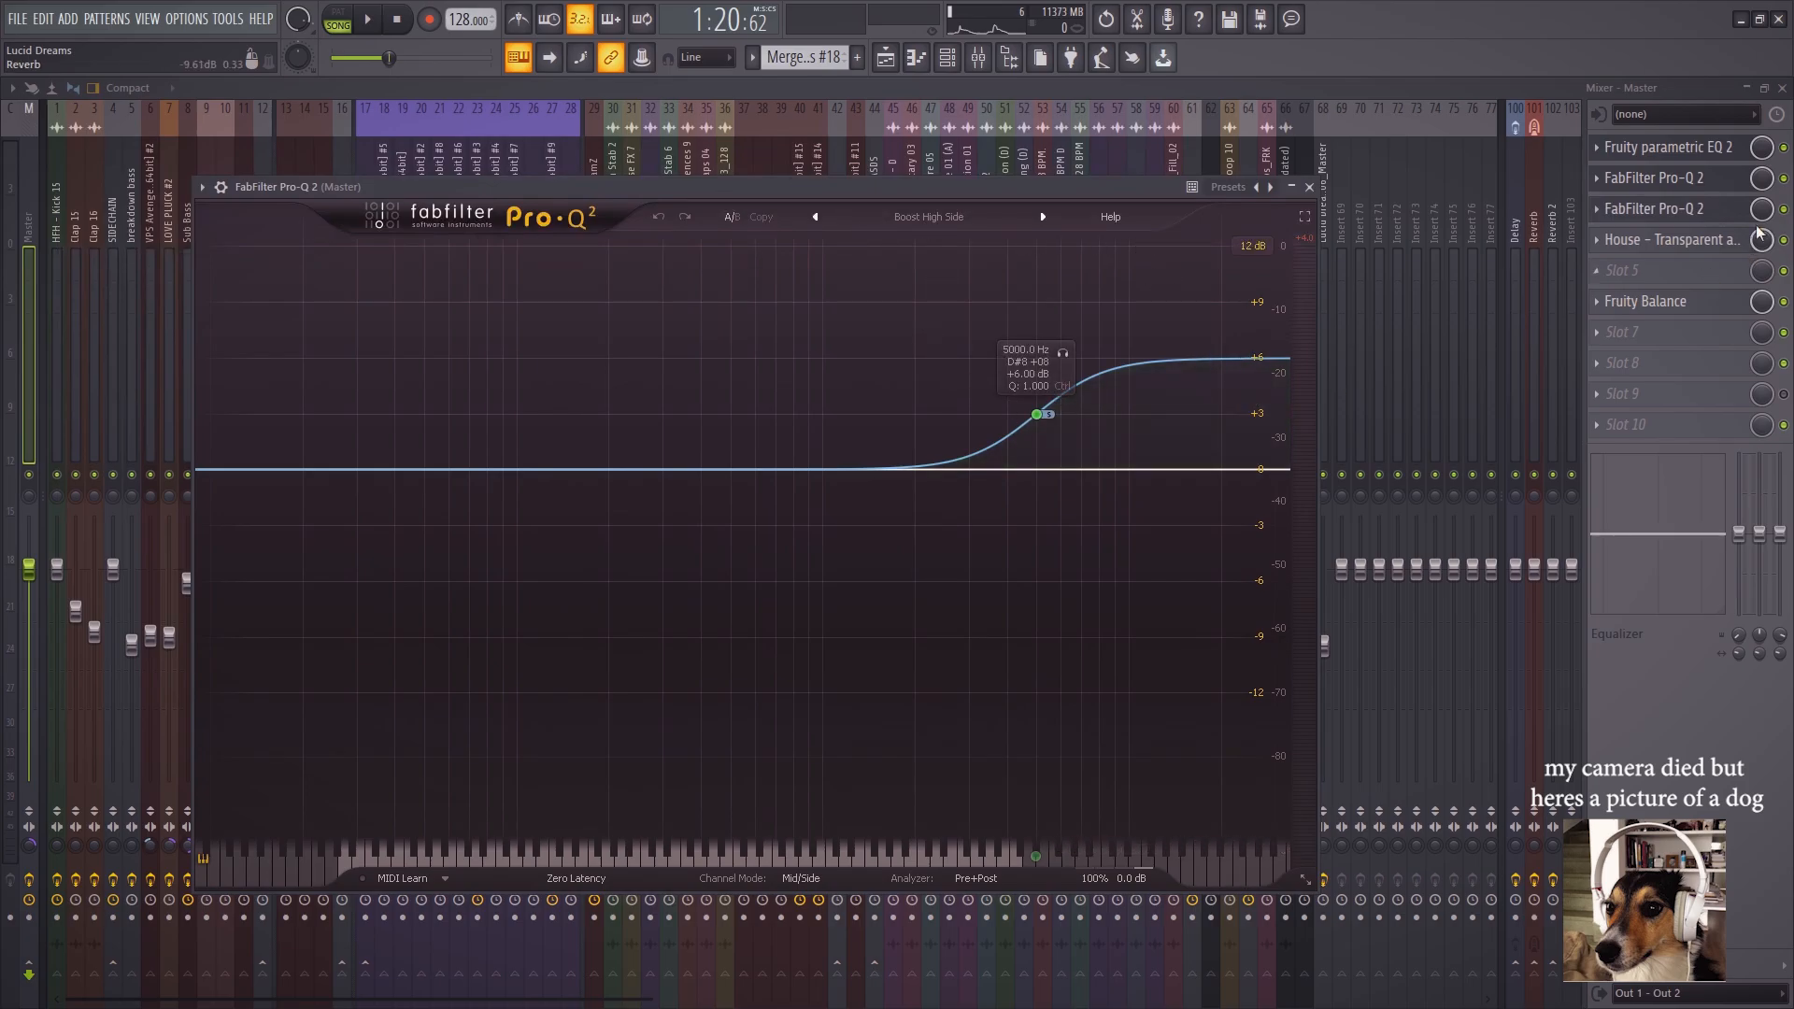
Examine the Master track's FabFilter Pro-L limiter and Fruity Balance settings
left_click(1719, 239)
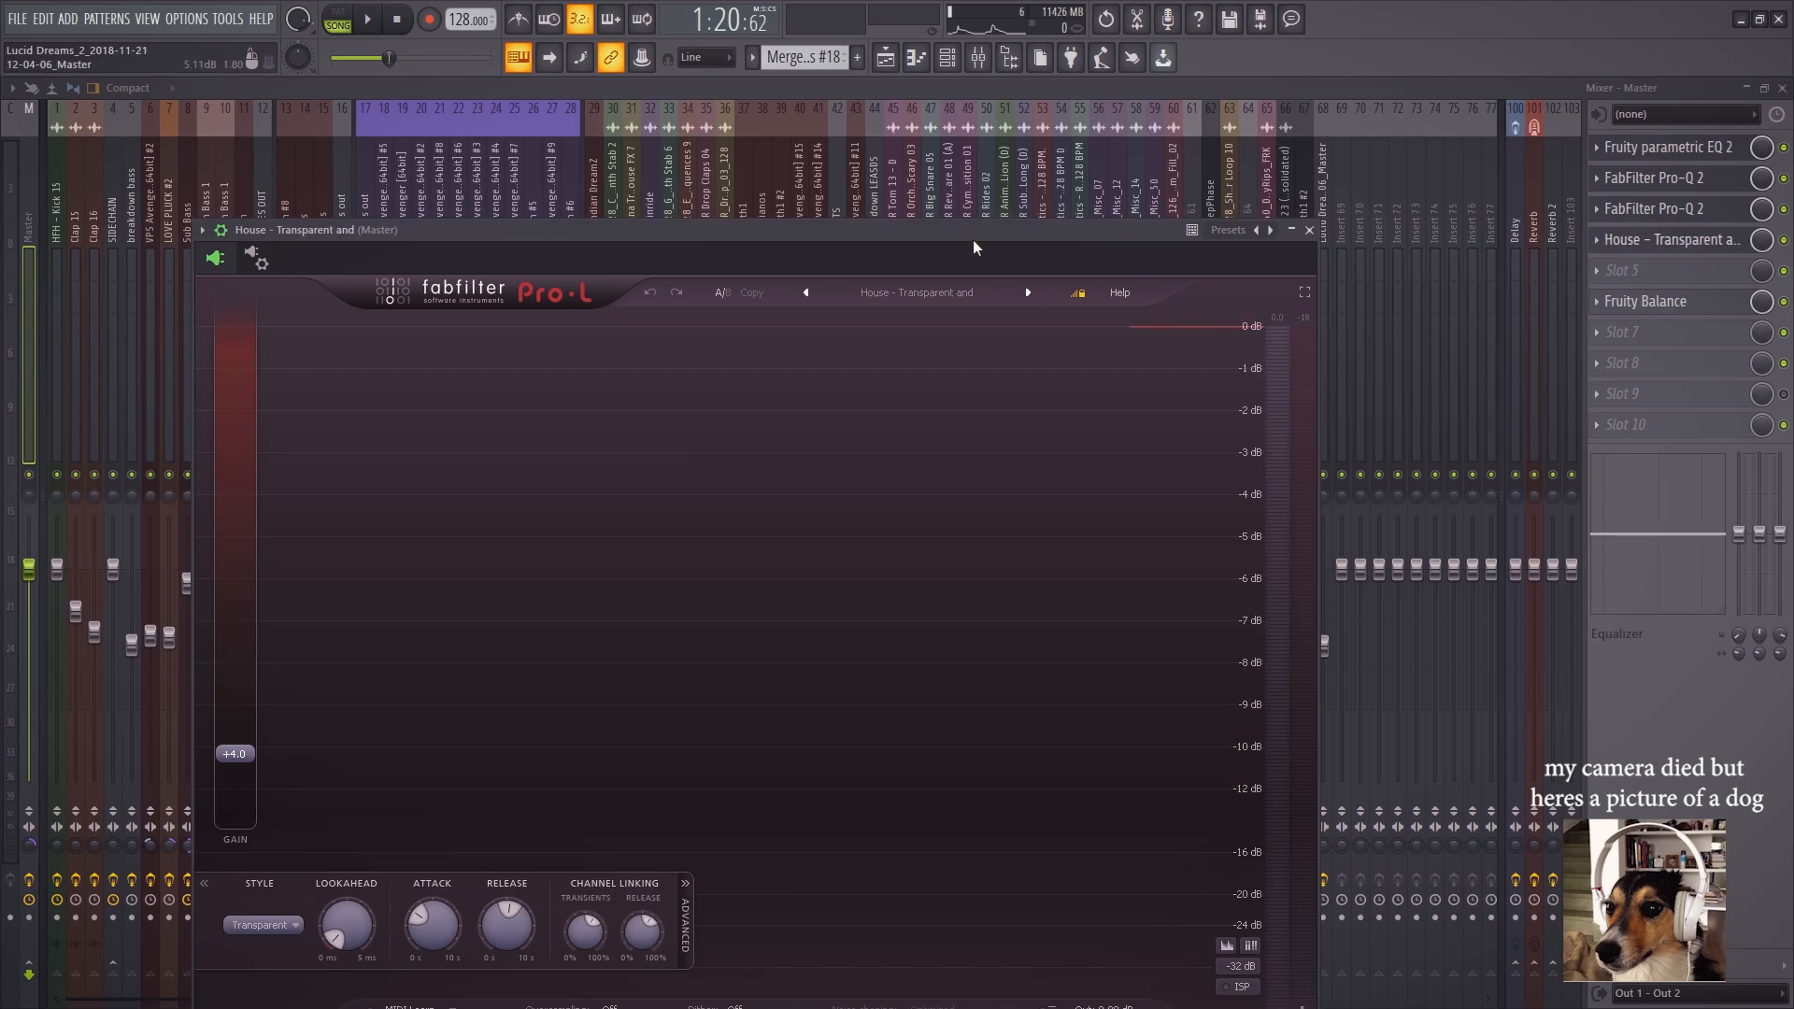
left_click_drag(977, 248, 1013, 130)
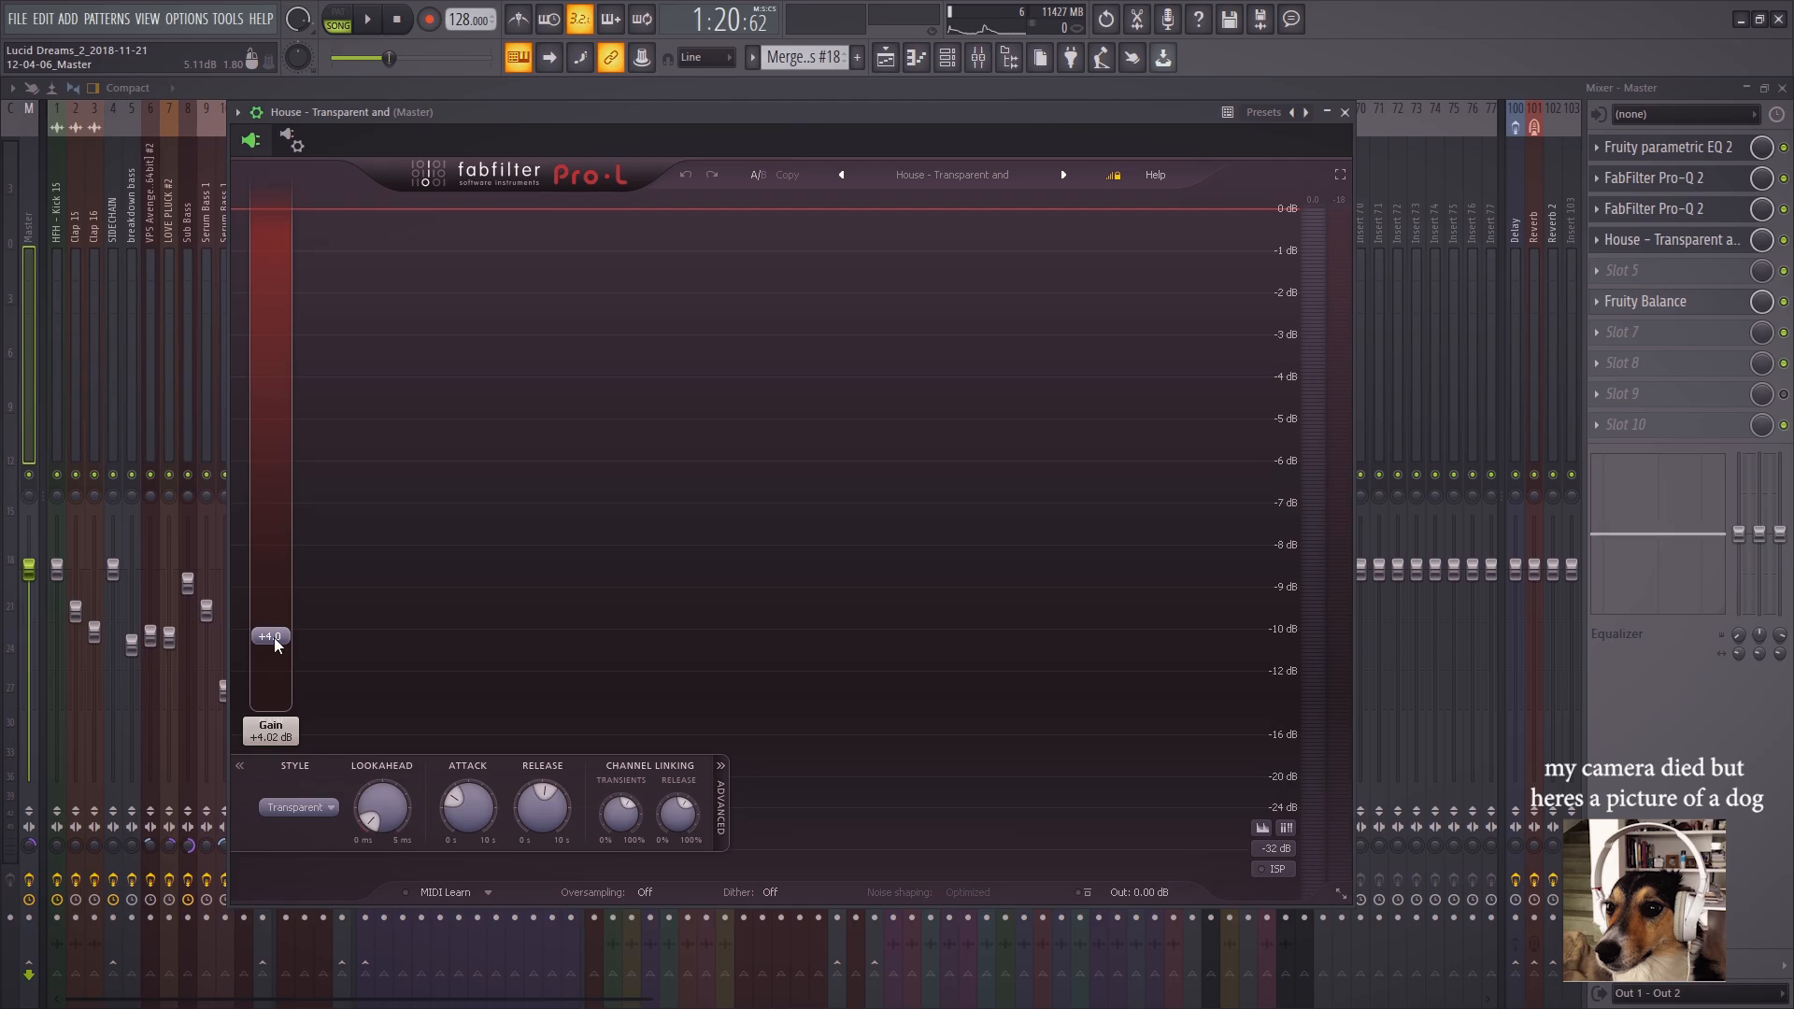
left_click(1724, 307)
left_click_drag(243, 691, 503, 518)
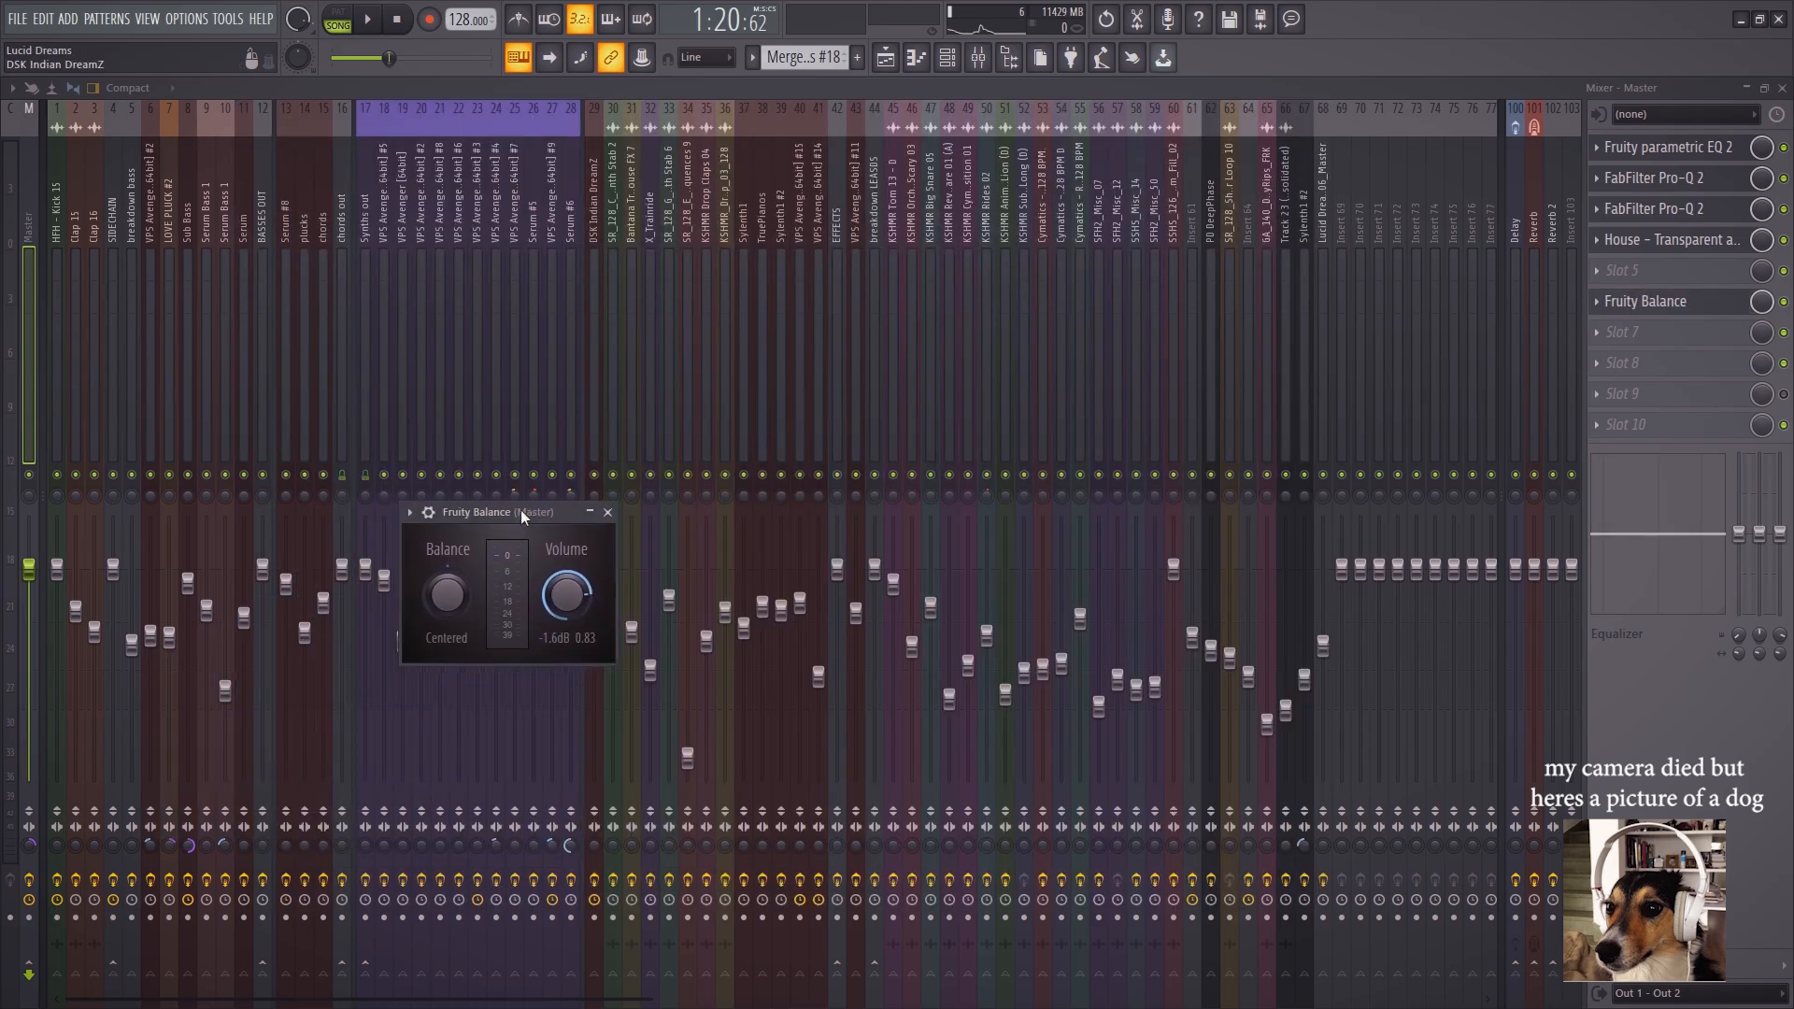
Place the playhead at bar 45 in the playlist, look over the drop's tracks and reopen the mixer
left_click(884, 57)
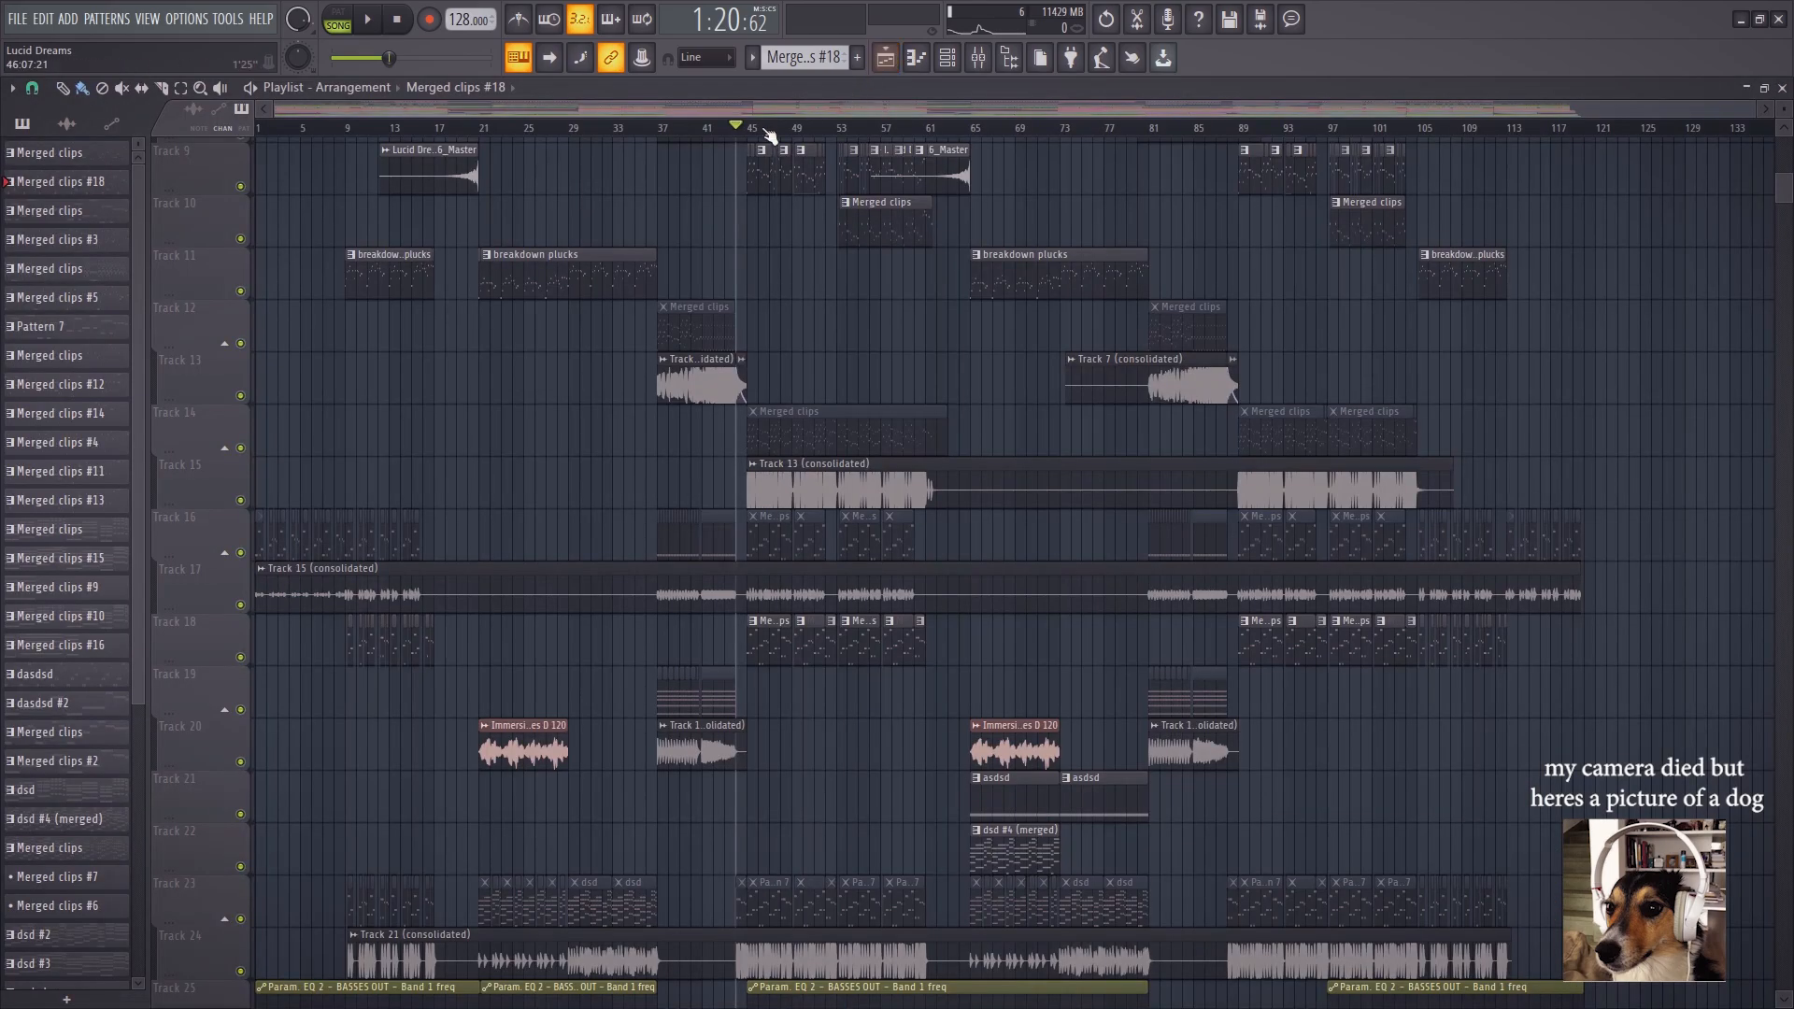
scroll(750, 135, "up", 2)
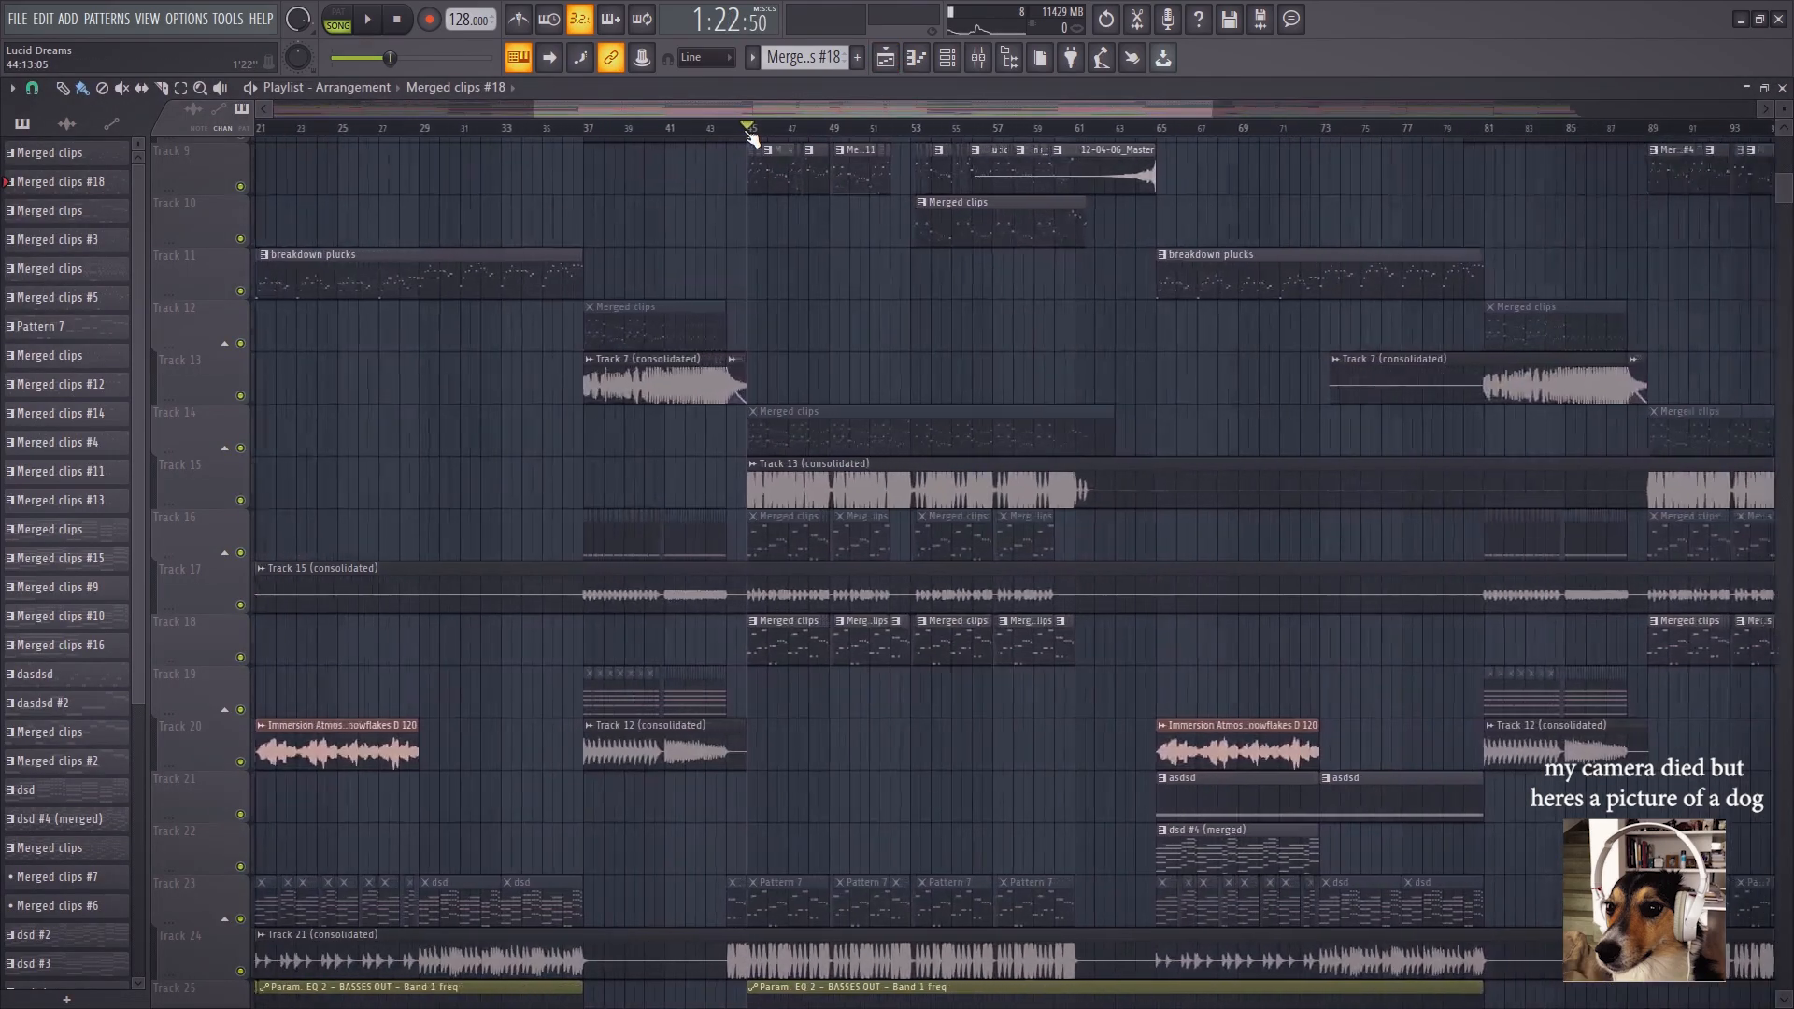
scroll(673, 793, "down", 4)
scroll(569, 879, "up", 5)
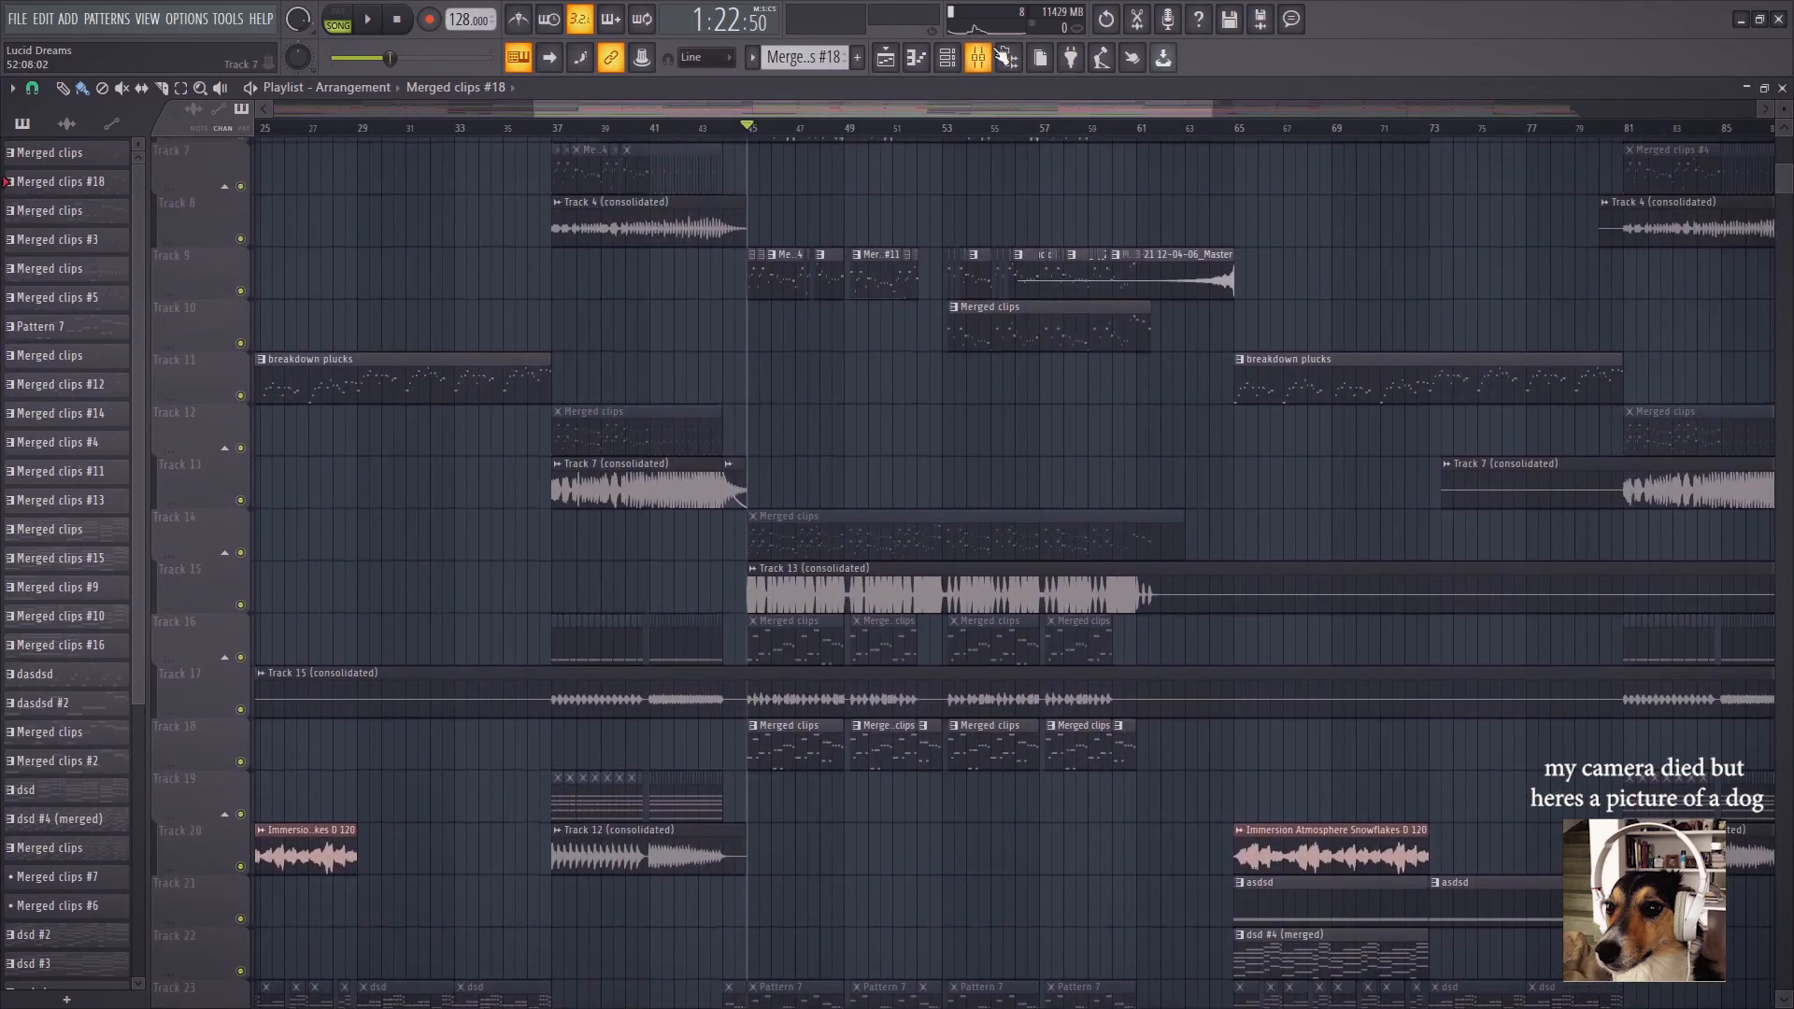
left_click(885, 58)
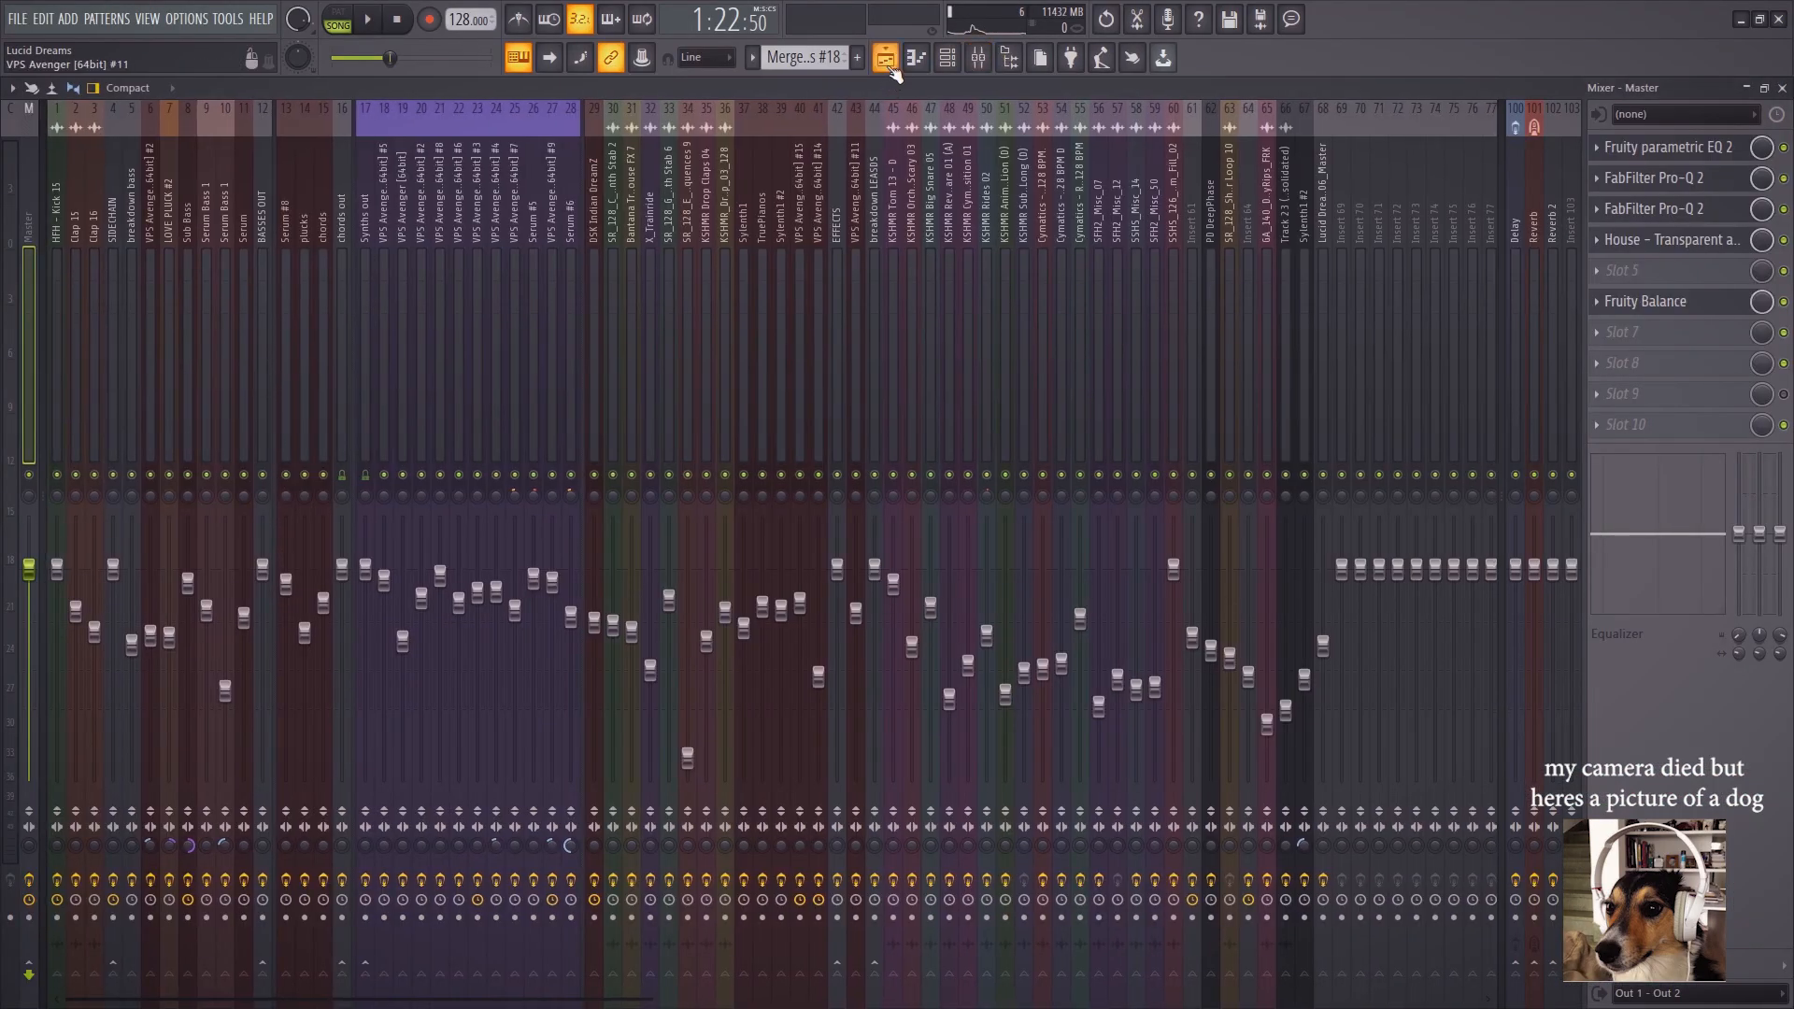
Play the drop from bar 45 with the mixer open, comparing the Master output with its effects bypassed and enabled
left_click(887, 62)
left_click(977, 60)
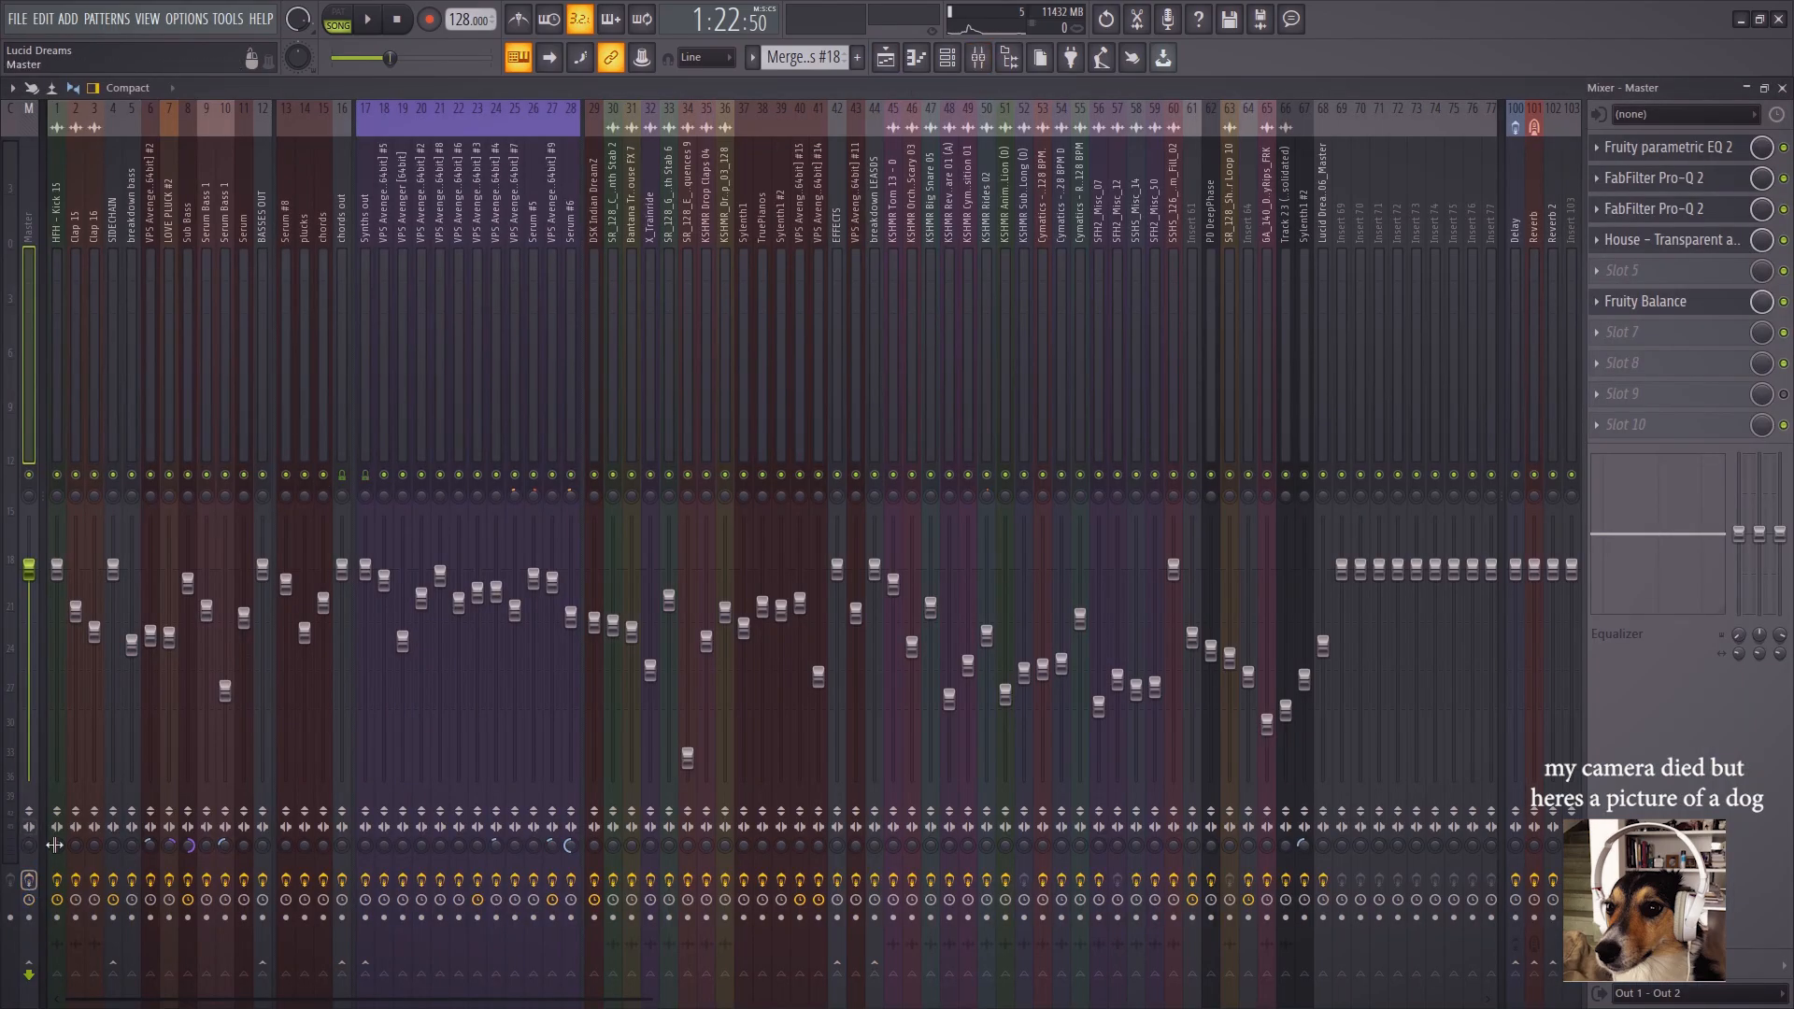
left_click(885, 58)
key("space")
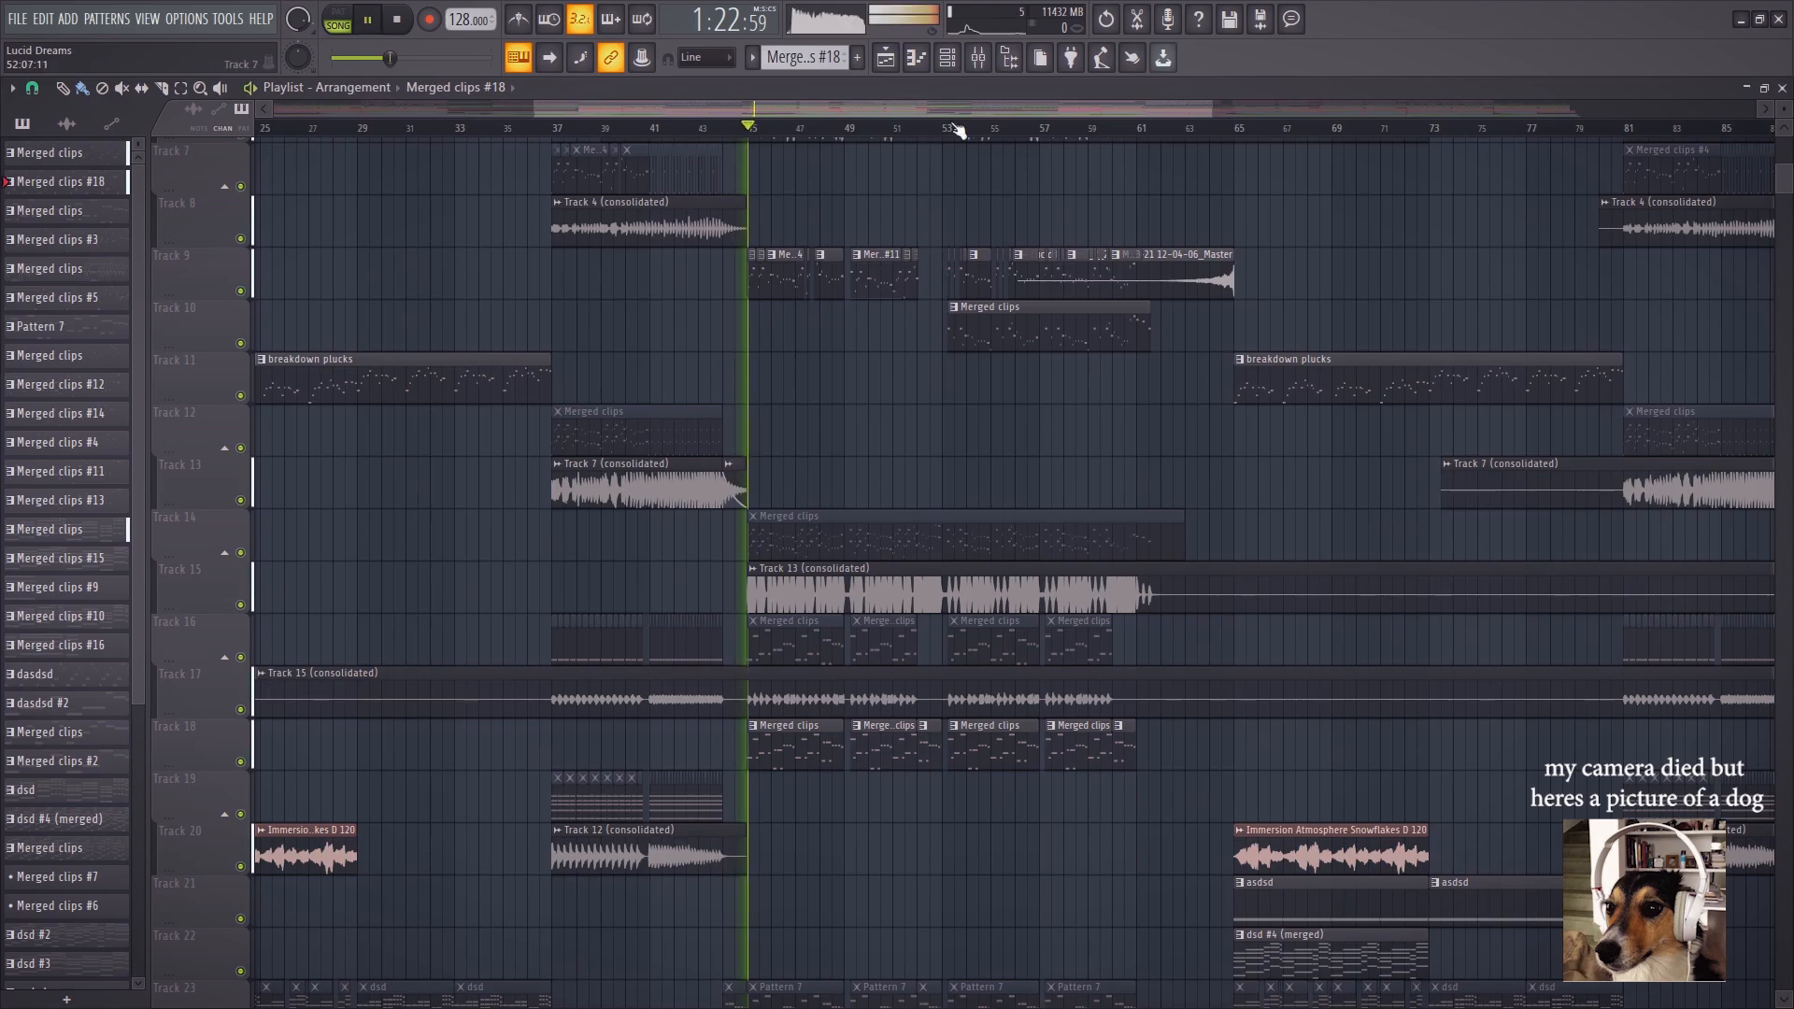
key("F9")
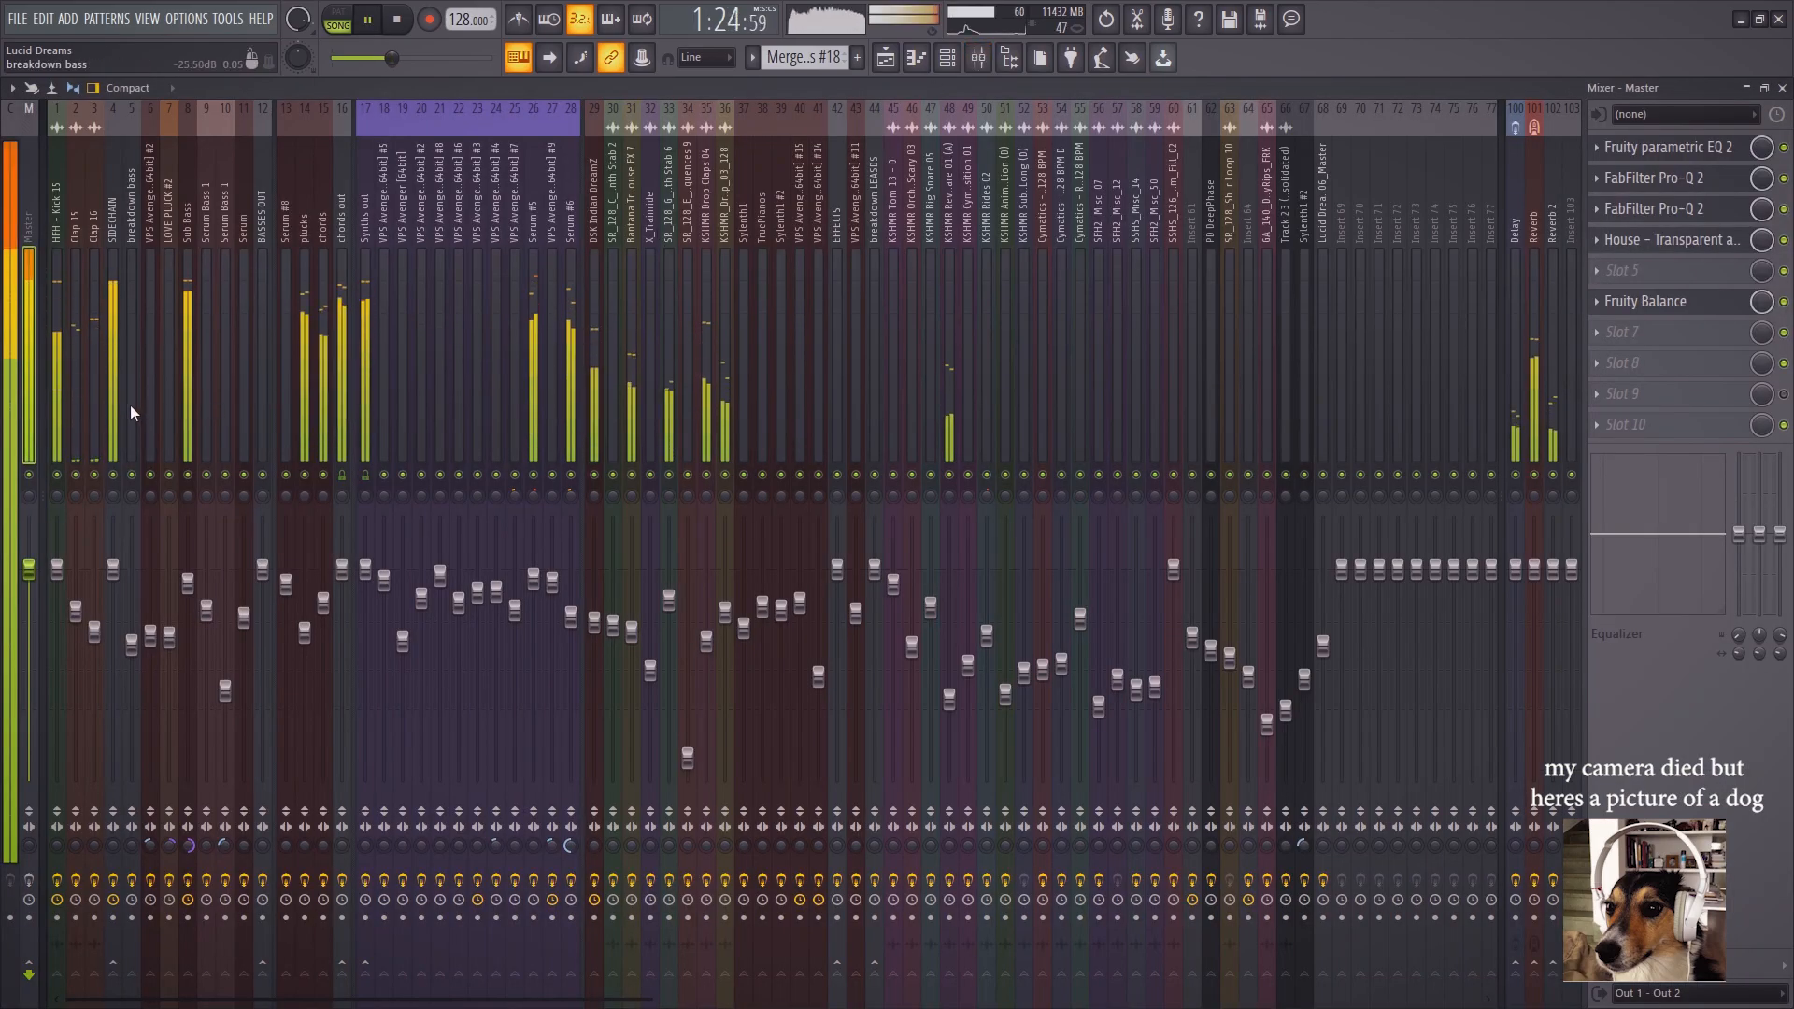
key("space")
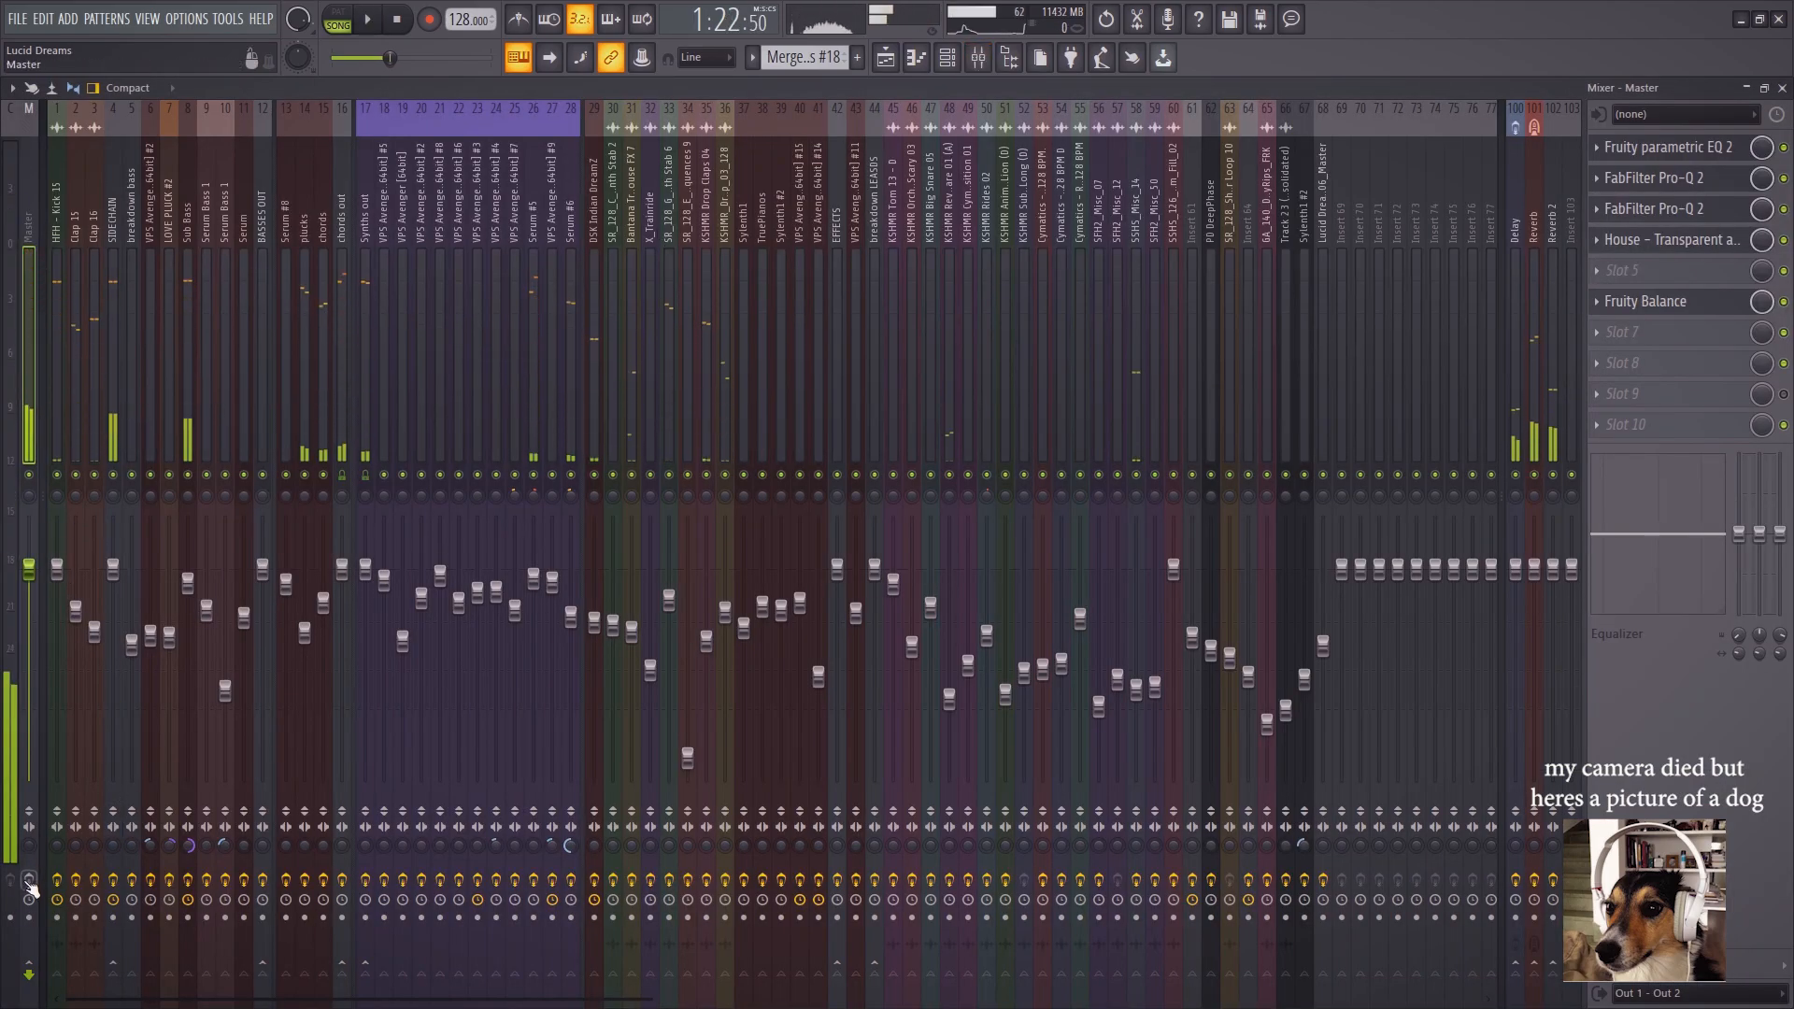
key("space")
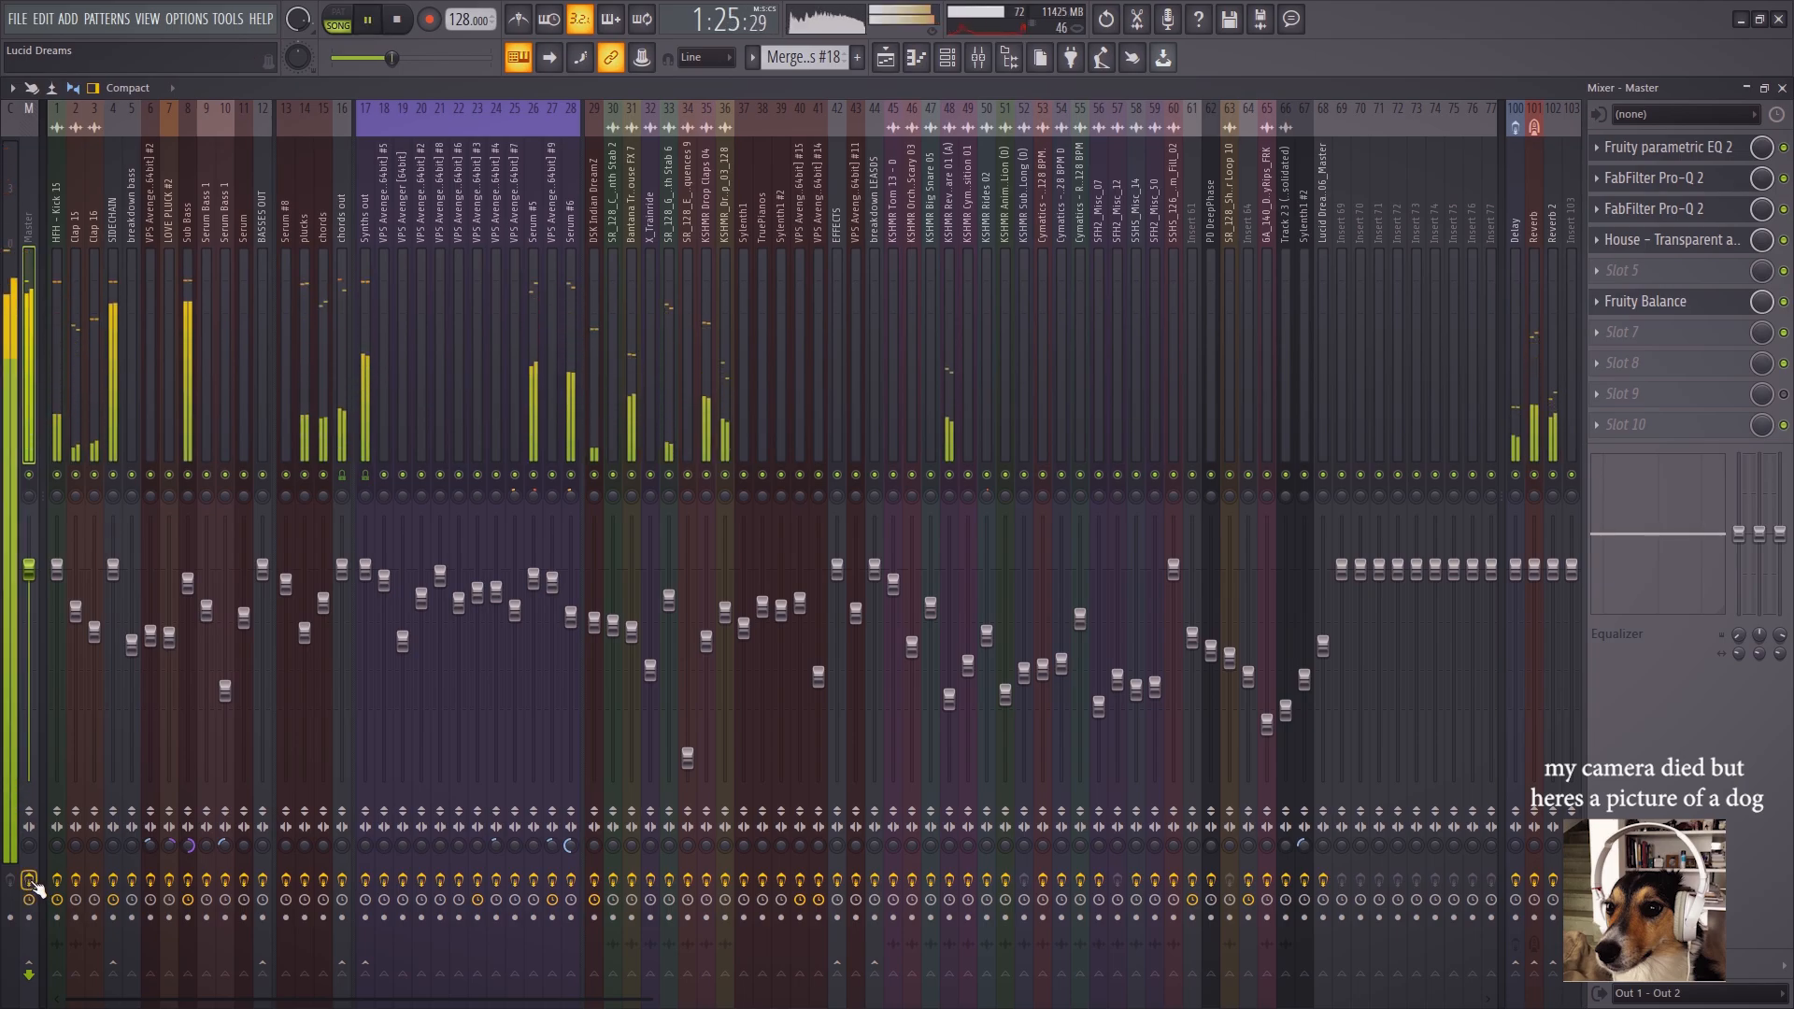
key("space")
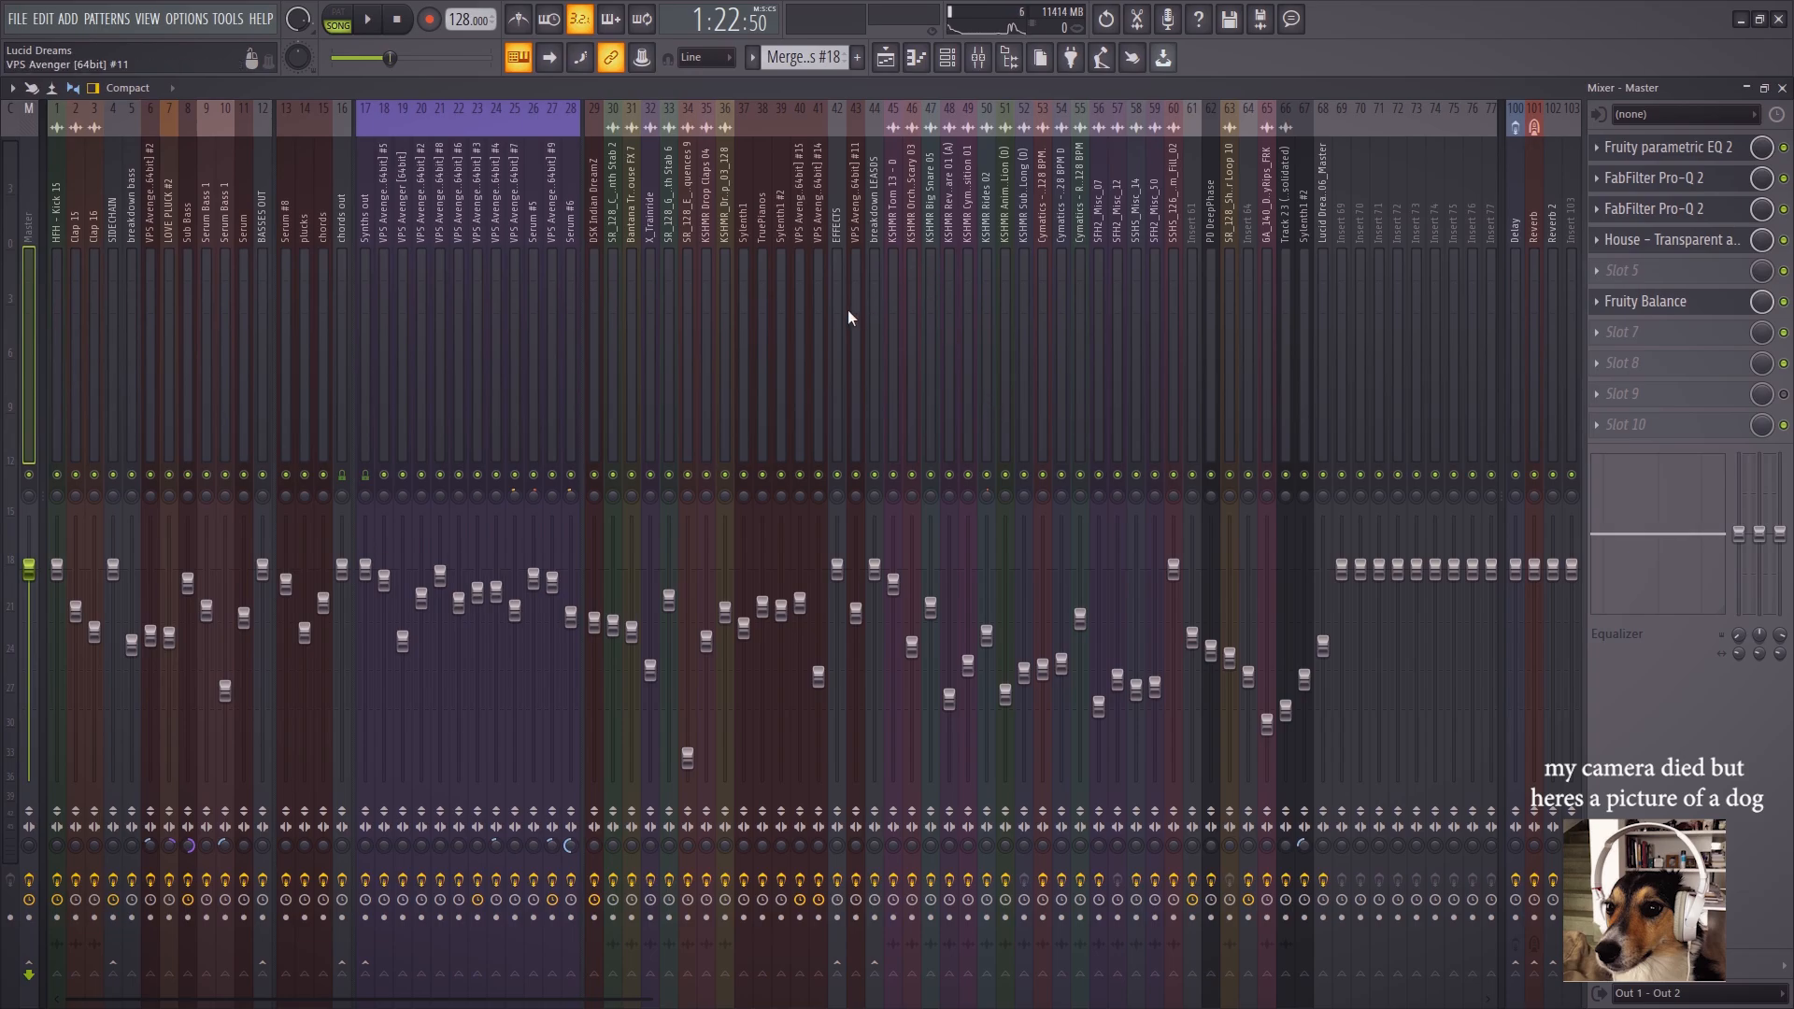
Examine the Master track's first FabFilter Pro-Q 2 high-side boost and return to the playlist to look over the whole arrangement
left_click(1654, 179)
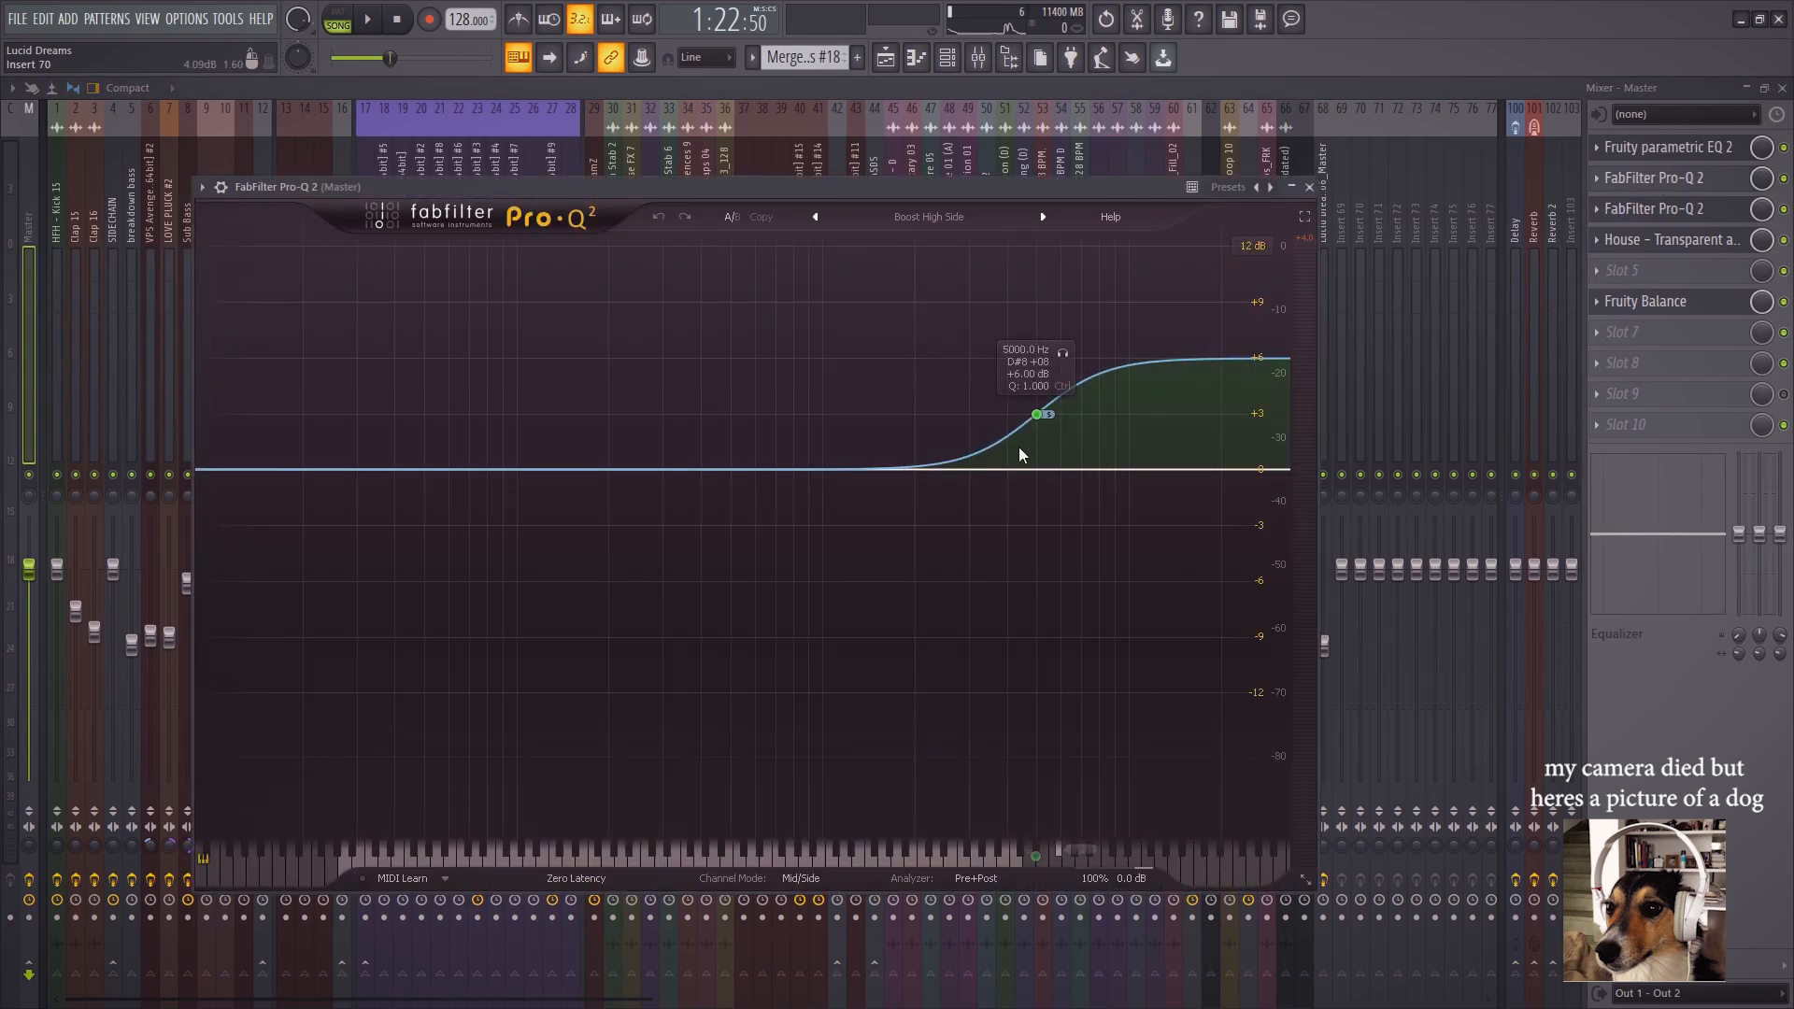
left_click(885, 59)
left_click(885, 59)
left_click(884, 59)
scroll(747, 355, "down", 5)
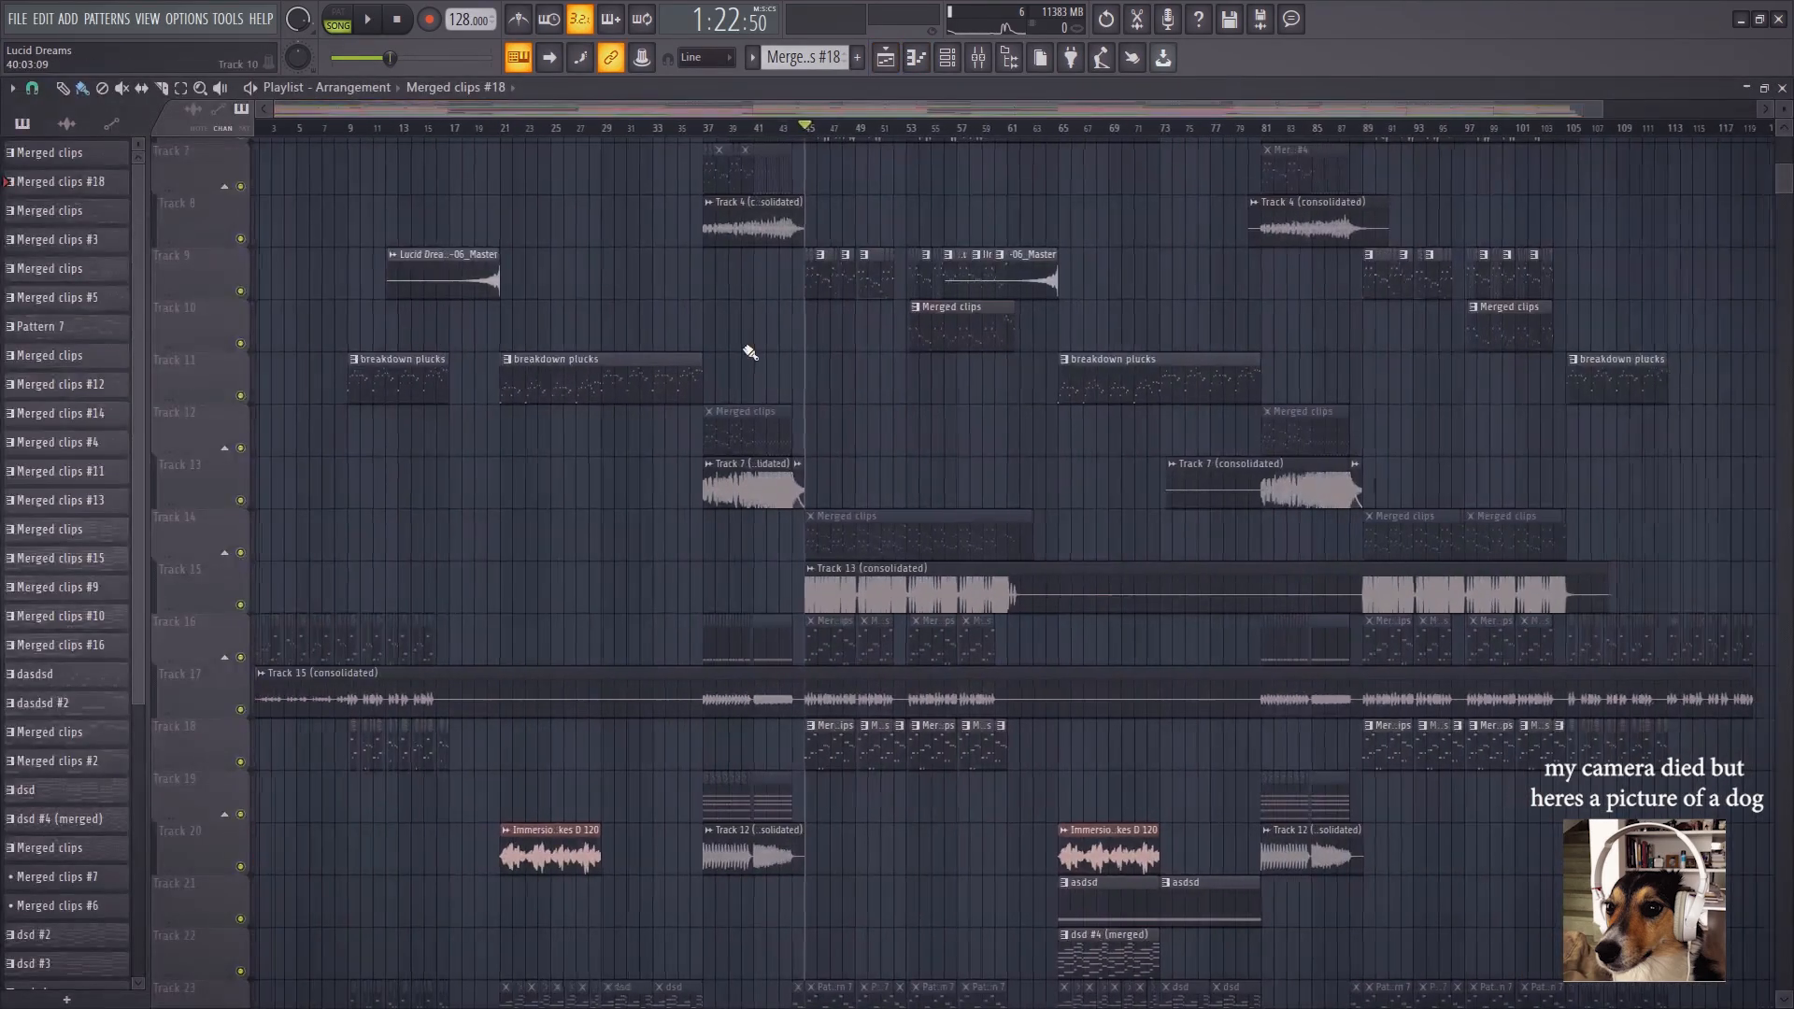
scroll(808, 478, "up", 6)
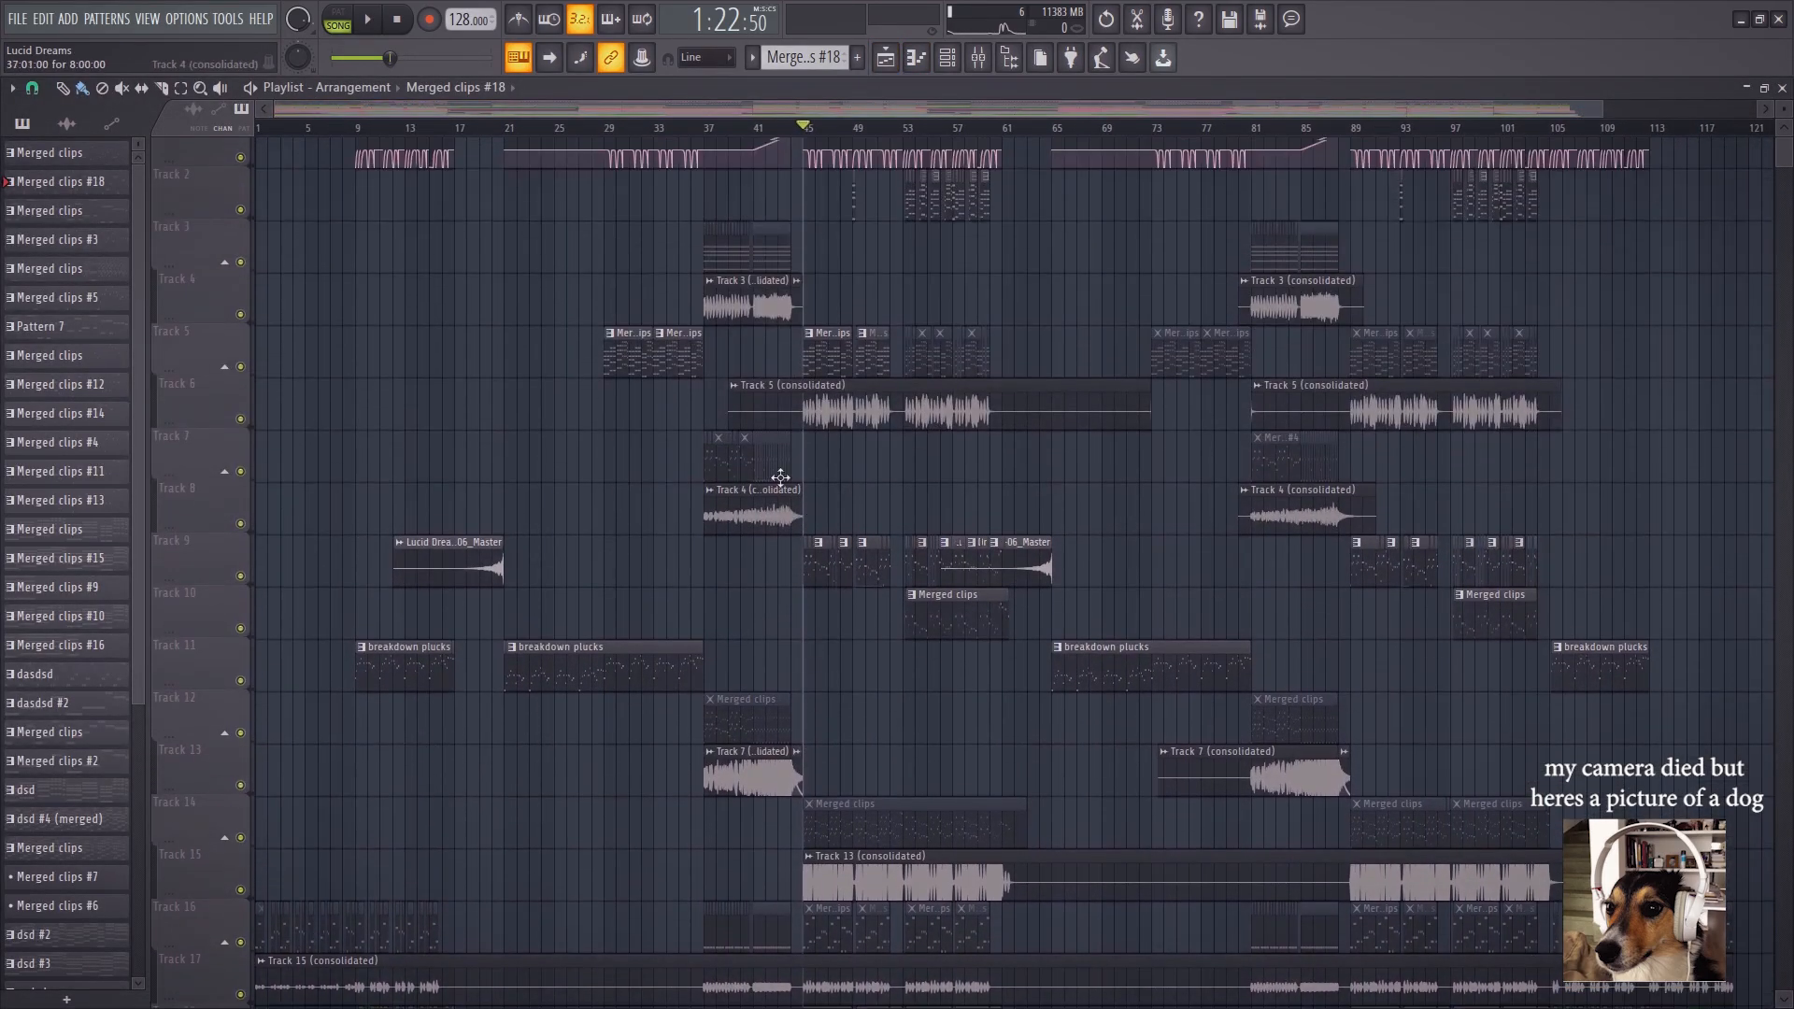